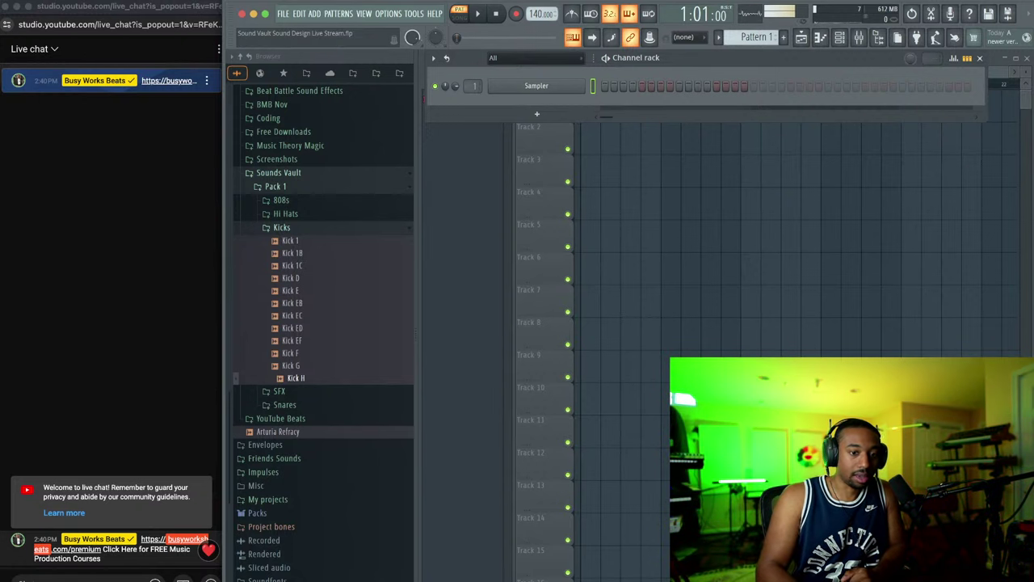
left_click(878, 17)
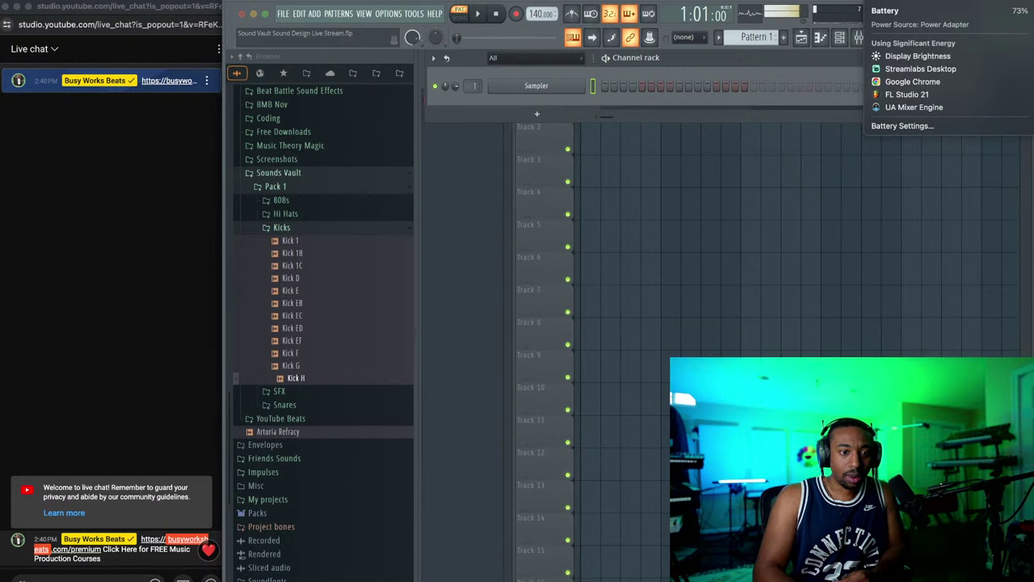
left_click(877, 3)
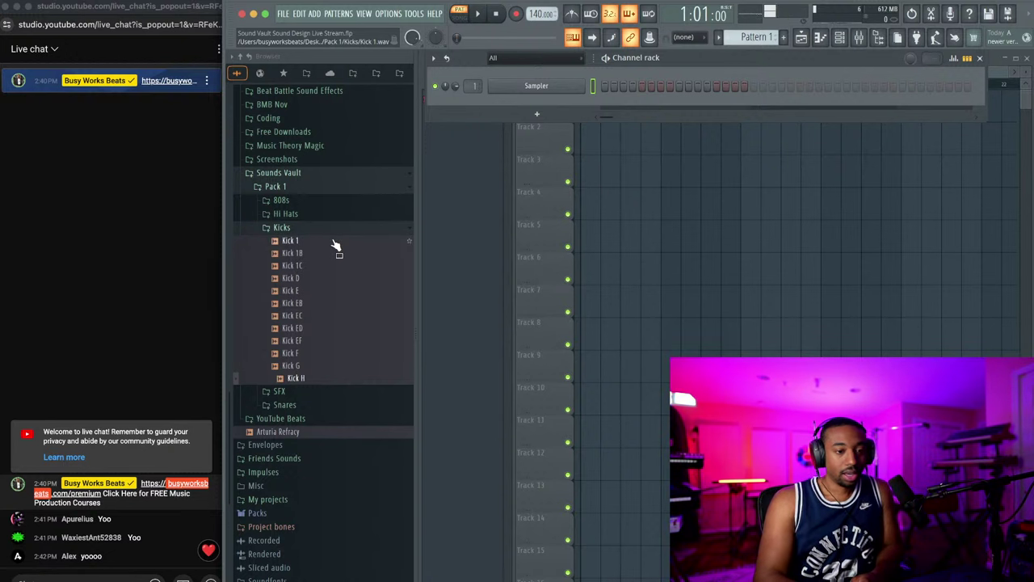
Step: Open the 808s folder of Pack 1, audition its samples from 808 A through 808 TA, and collapse the folder
left_click(327, 202)
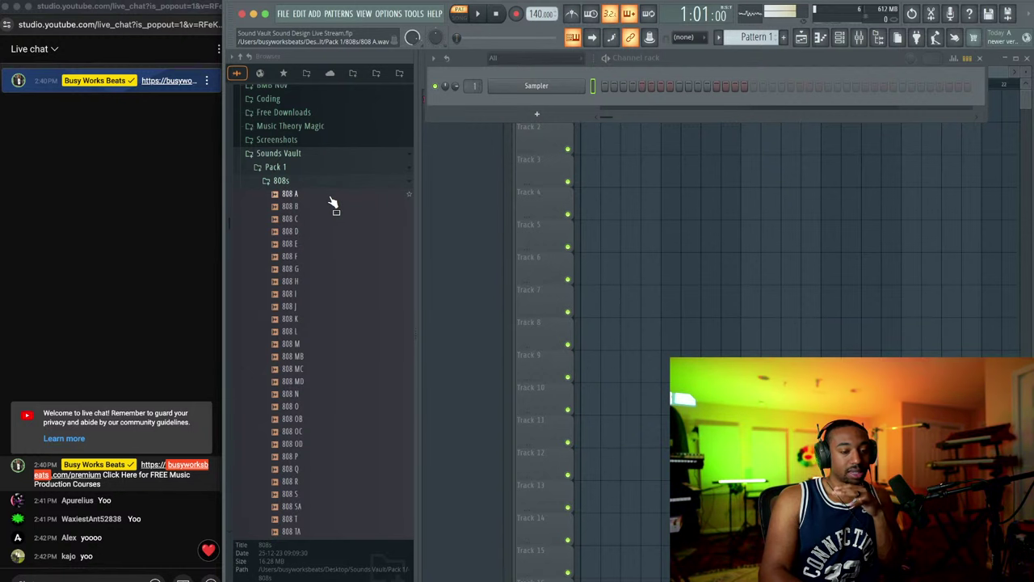
left_click(331, 197)
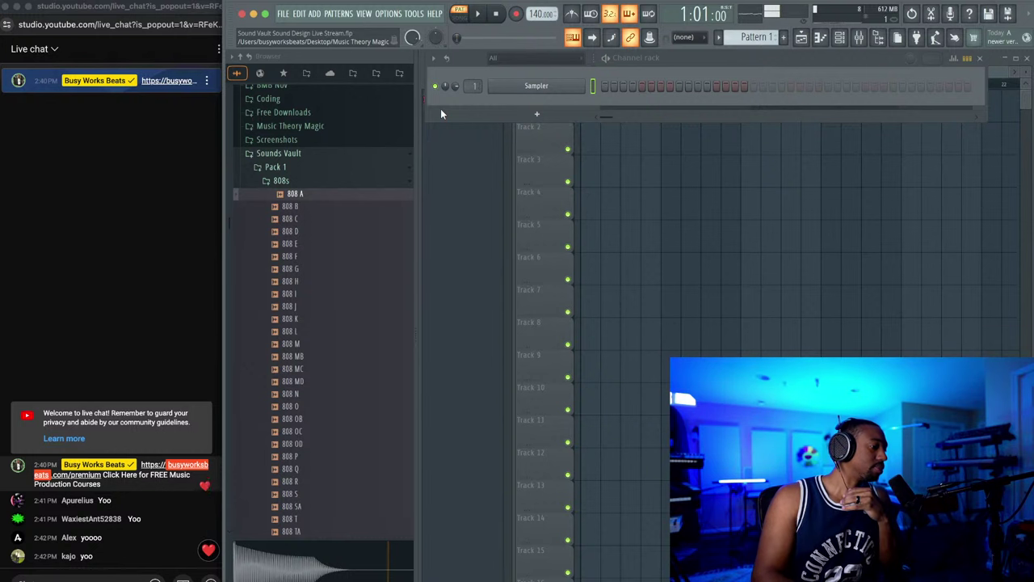
left_click(315, 208)
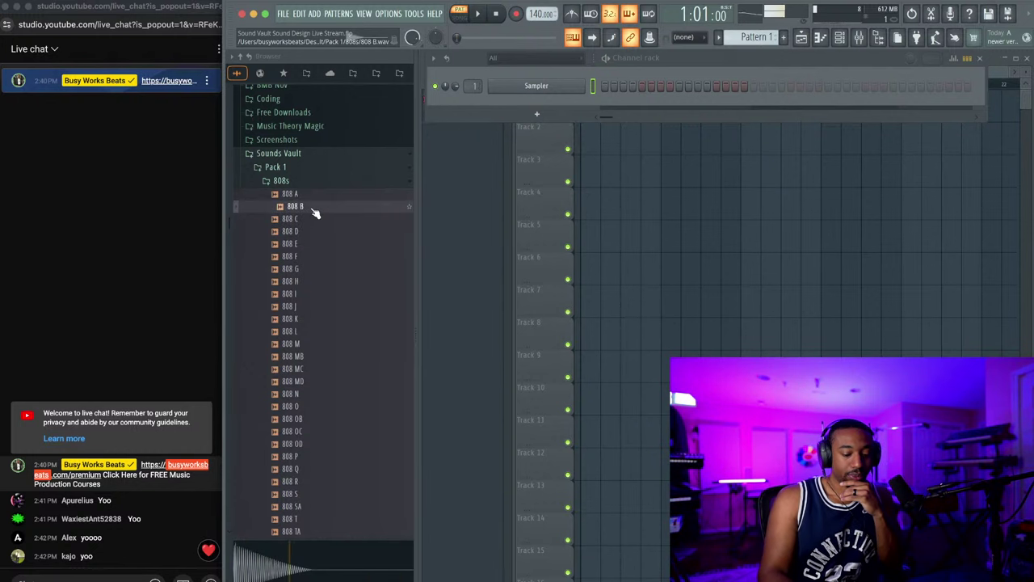
key("Down")
key("Down")
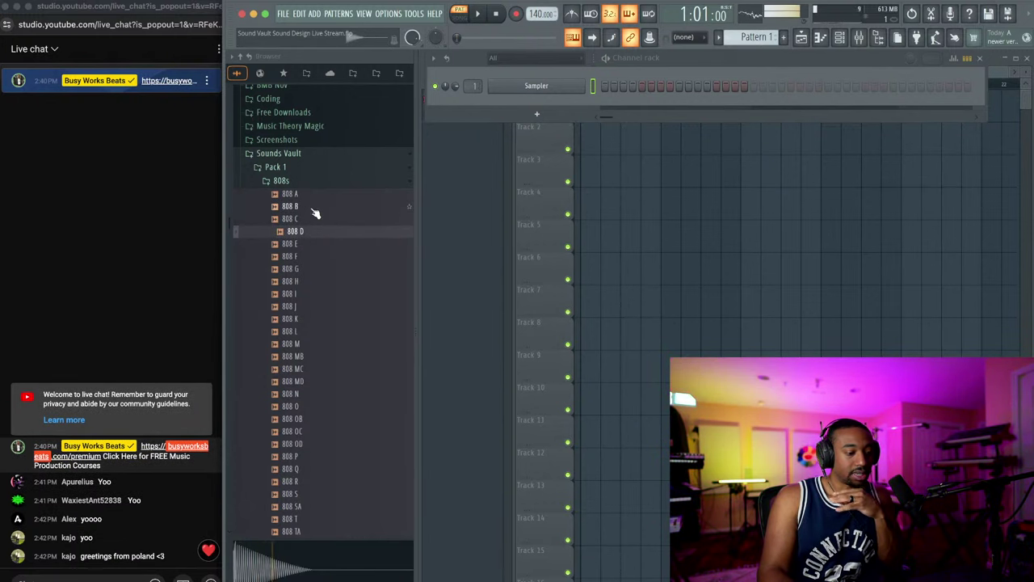
key("Down")
key("Down")
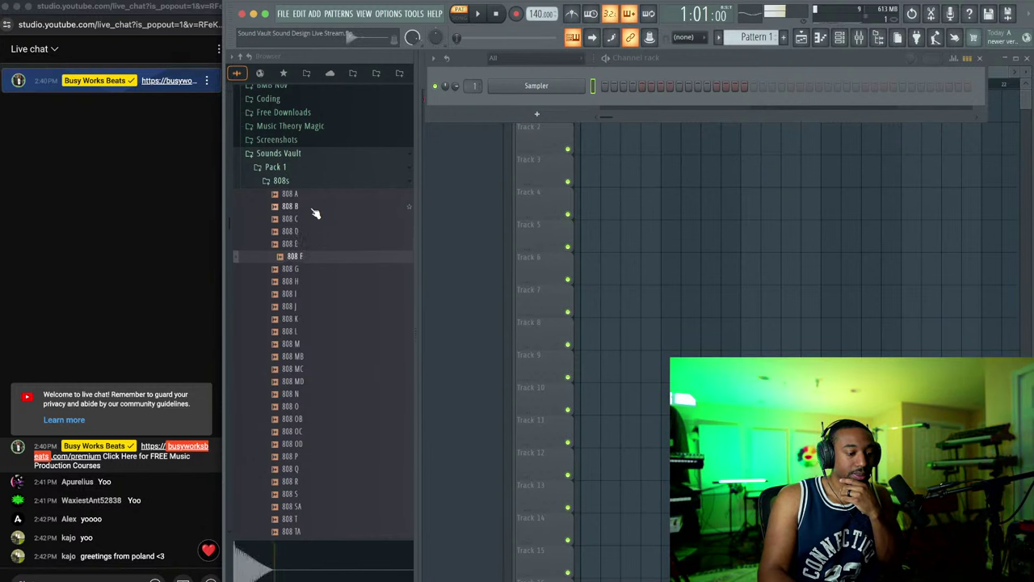
key("Down")
key("Down")
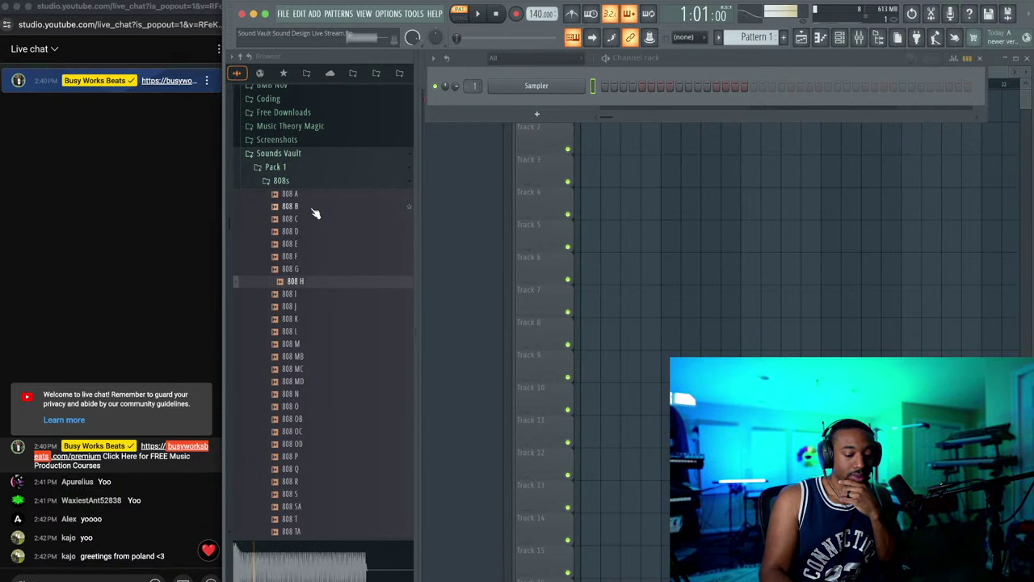
key("Down")
key("Down")
key("Down")
key("Down")
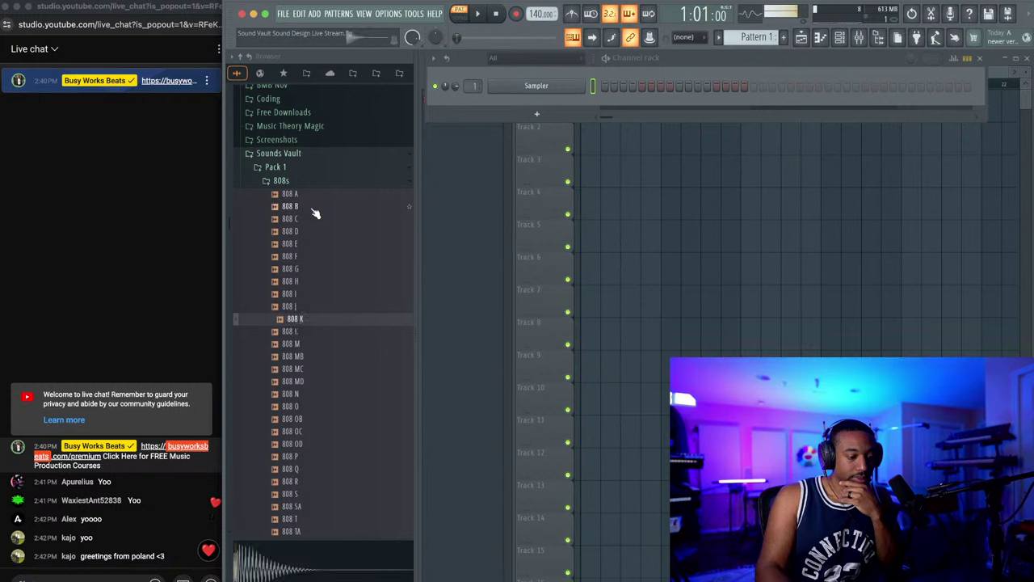
key("Down")
key("Down")
key("Down")
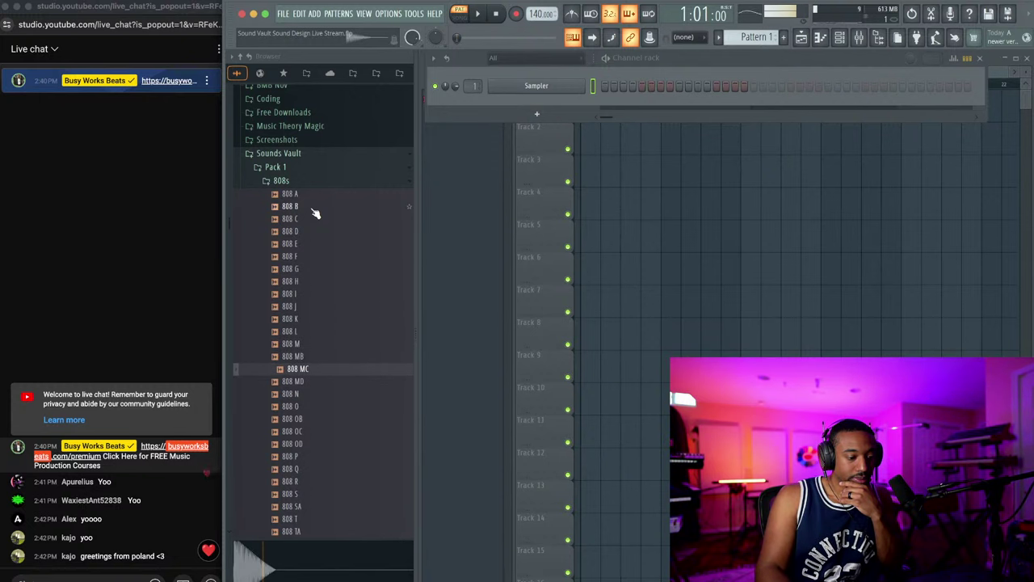
left_click(317, 381)
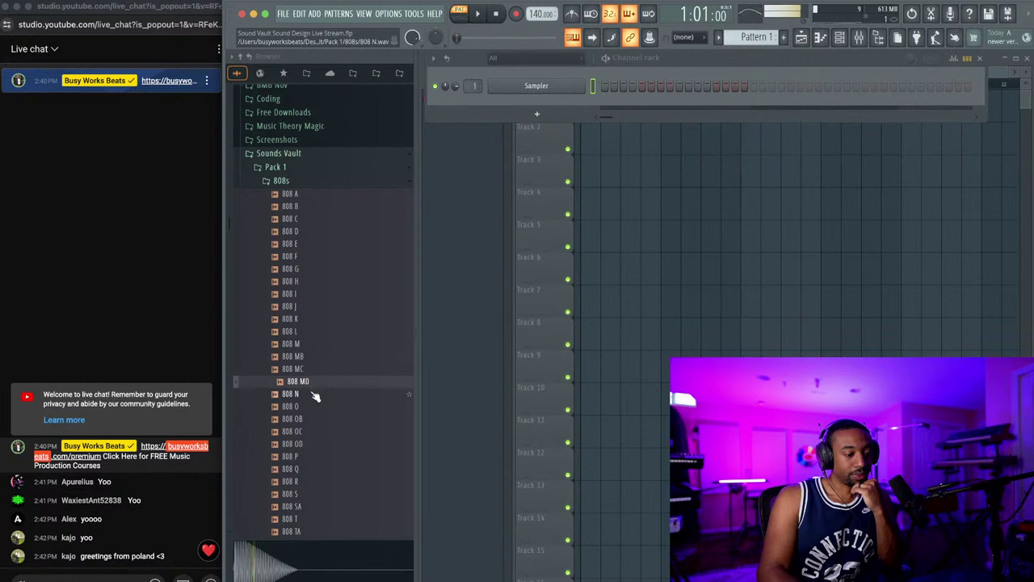
key("Down")
key("Down")
key("Down")
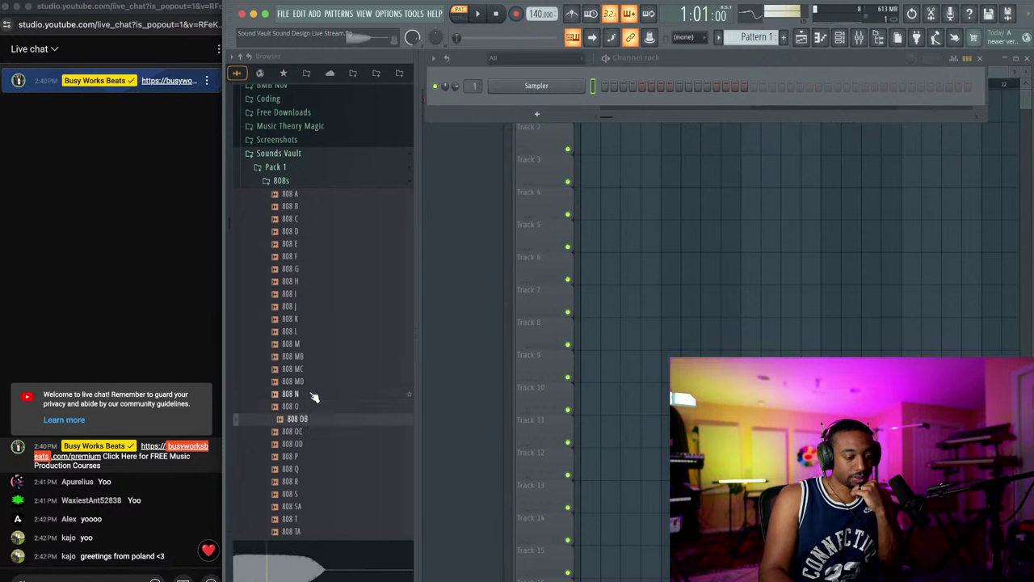
key("Down")
key("Down")
key("Down")
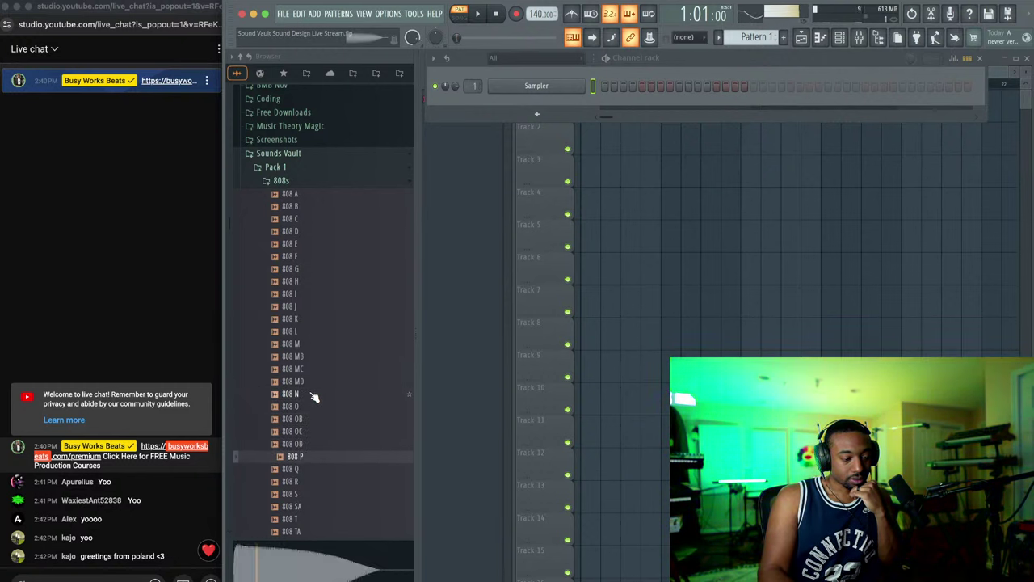
key("Down")
key("Down")
key("Down")
key("Down")
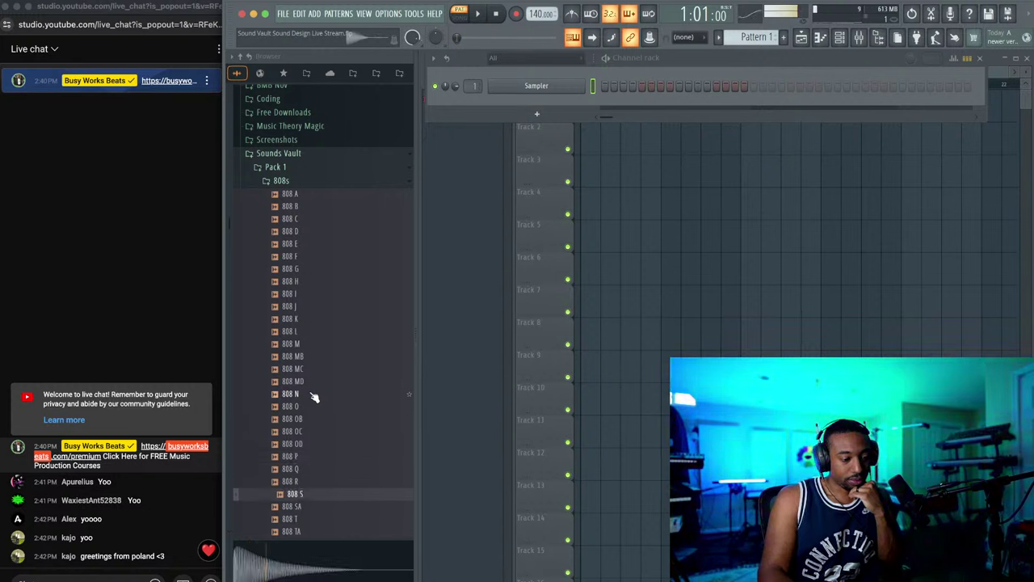
key("Down")
key("Down")
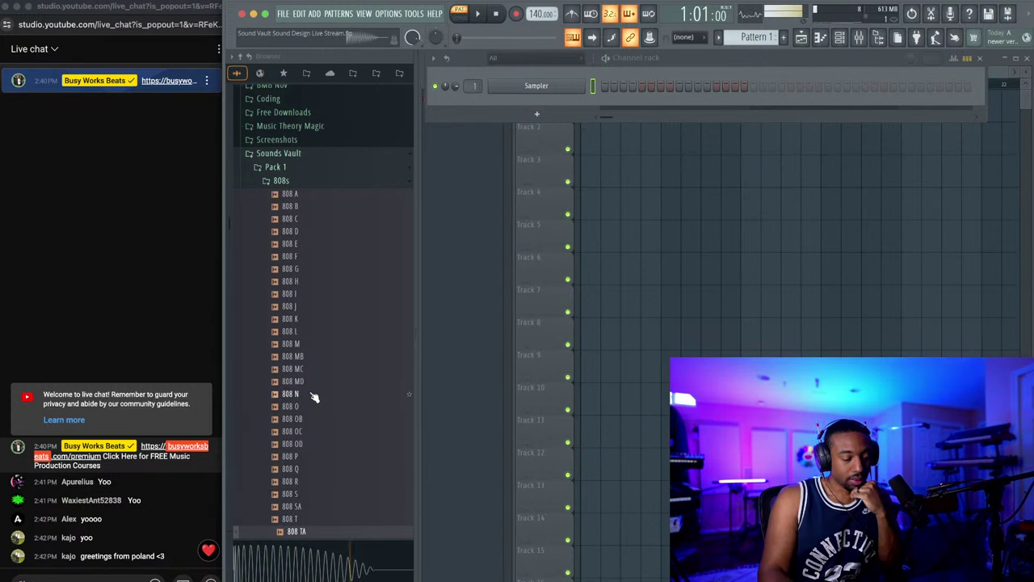
left_click(305, 534)
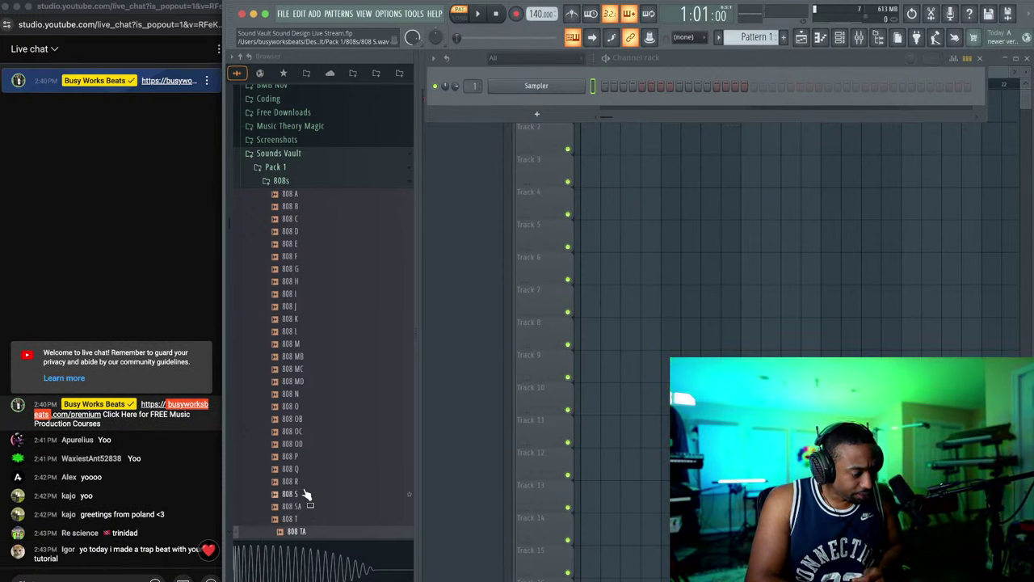
scroll(306, 494, "down", 3)
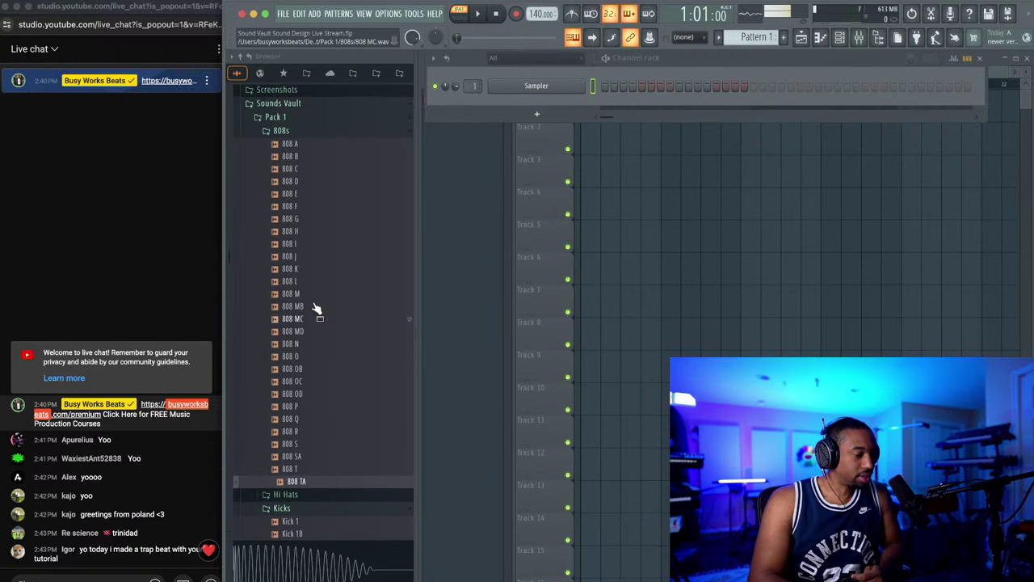
scroll(316, 275, "up", 3)
left_click(314, 182)
Step: Open the Hi Hats folder, audition its samples from Hi Hat A through Hi Hat I, and collapse the folder
left_click(313, 196)
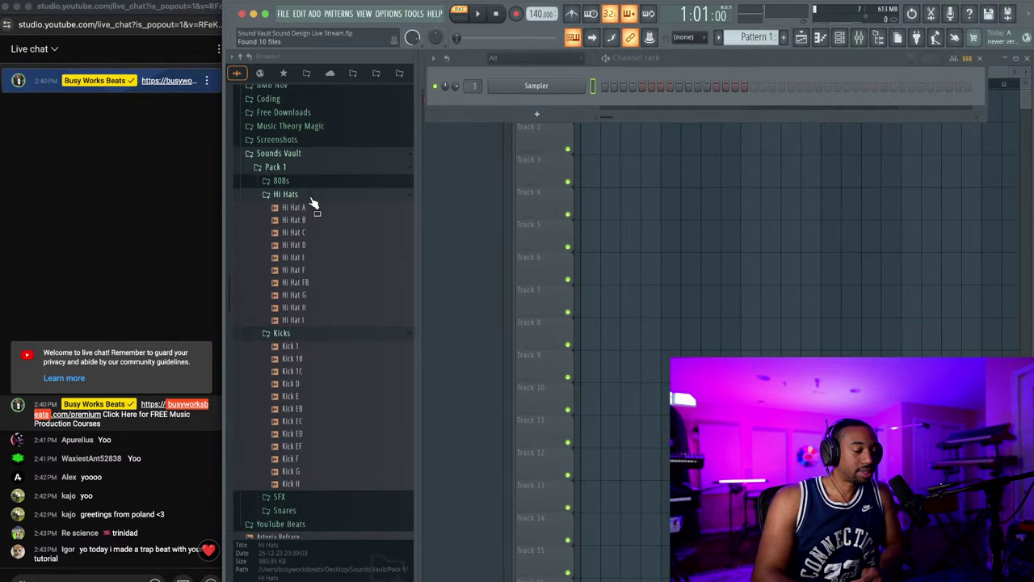
left_click(313, 207)
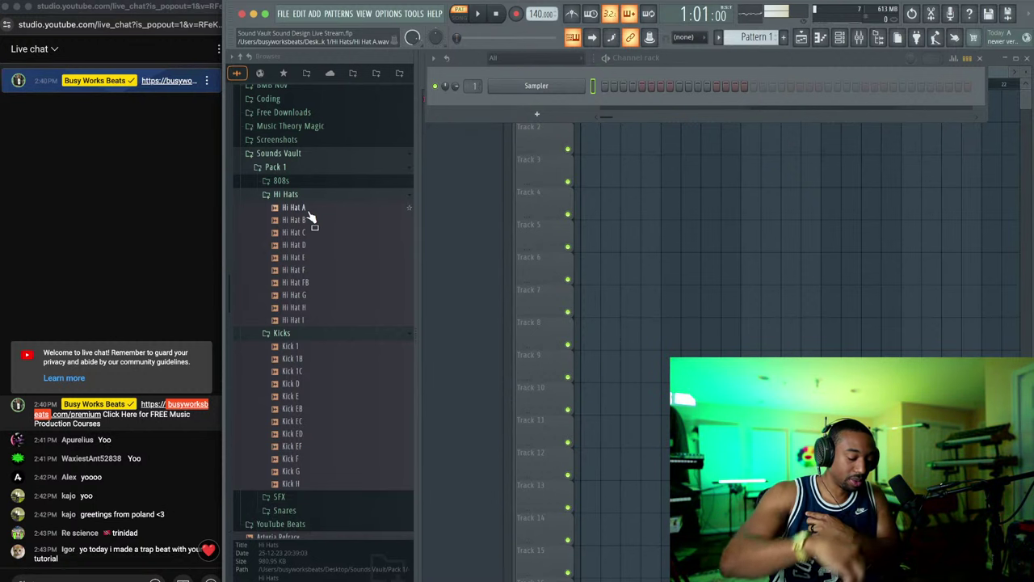
left_click(309, 211)
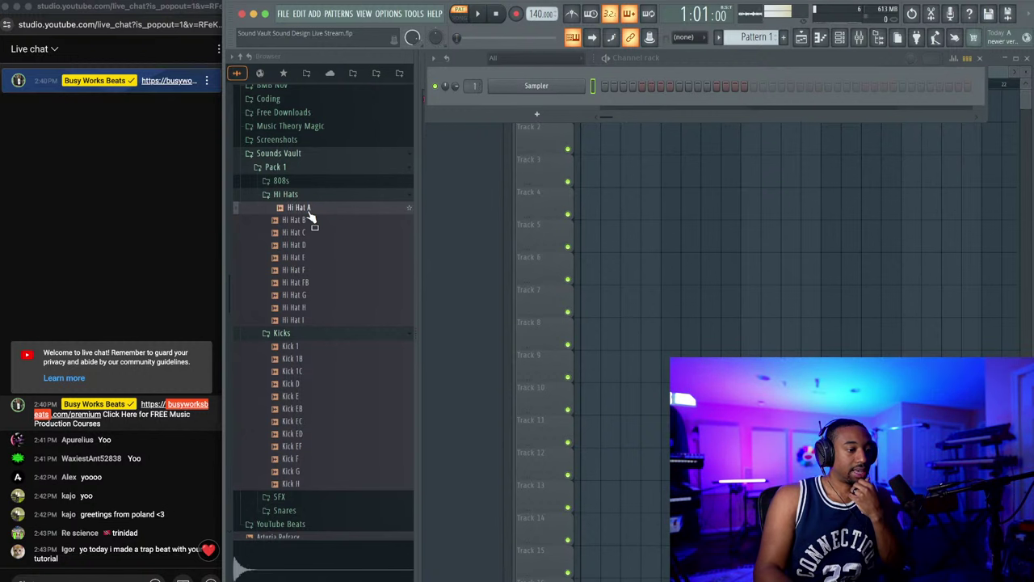
key("Down")
key("Down")
key("Down")
key("Down")
key("Down")
key("Down")
key("Down")
key("Down")
key("Down")
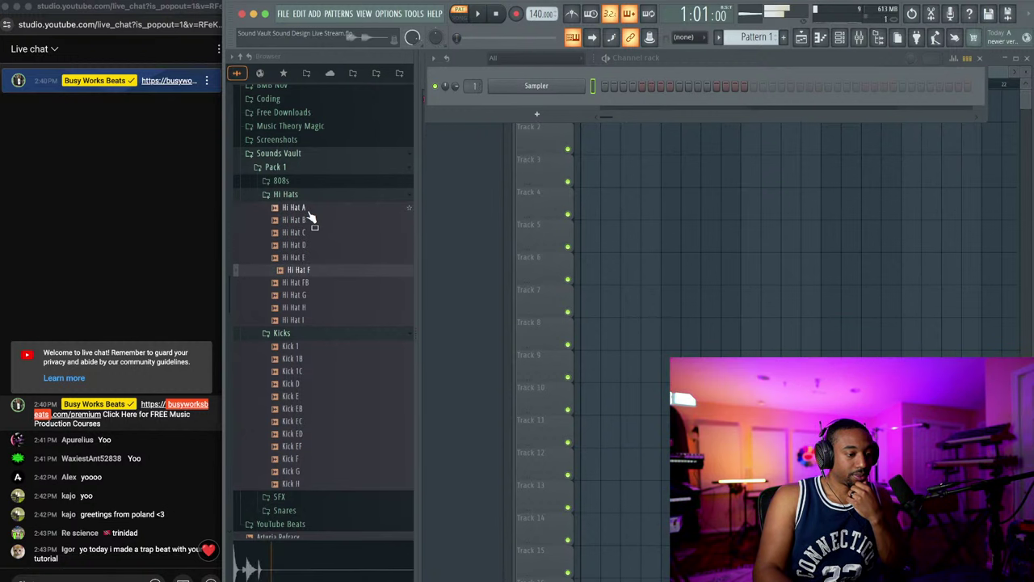
left_click(313, 197)
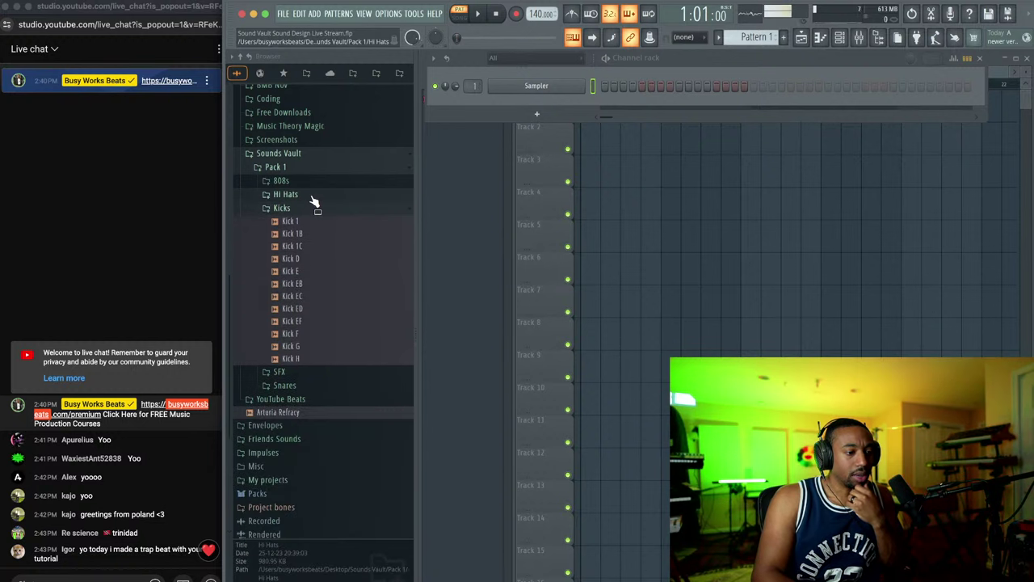
Step: Audition the first samples of the Kicks folder, from Kick 1 to Kick D
left_click(300, 224)
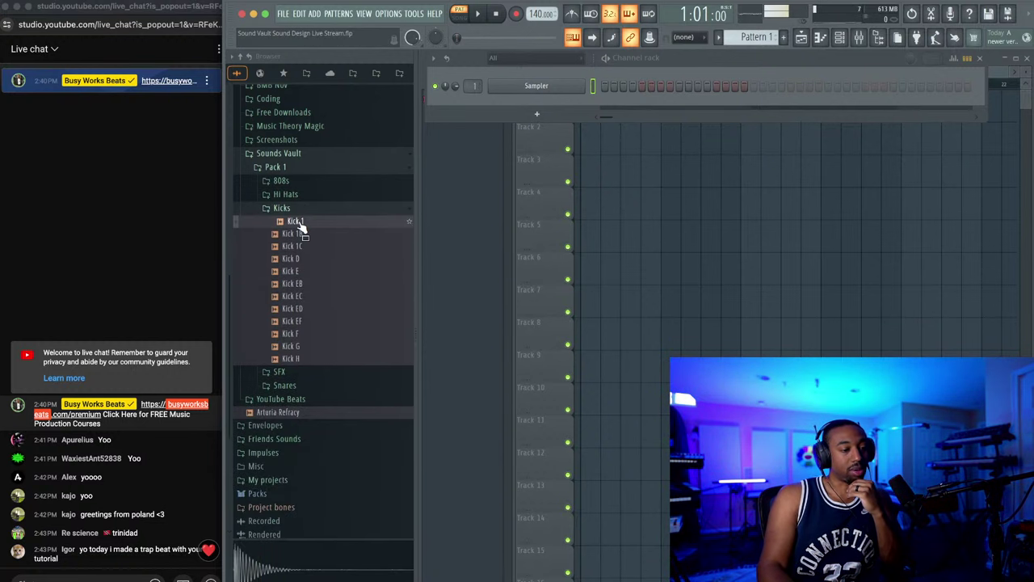
key("Down")
key("Down")
key("Down")
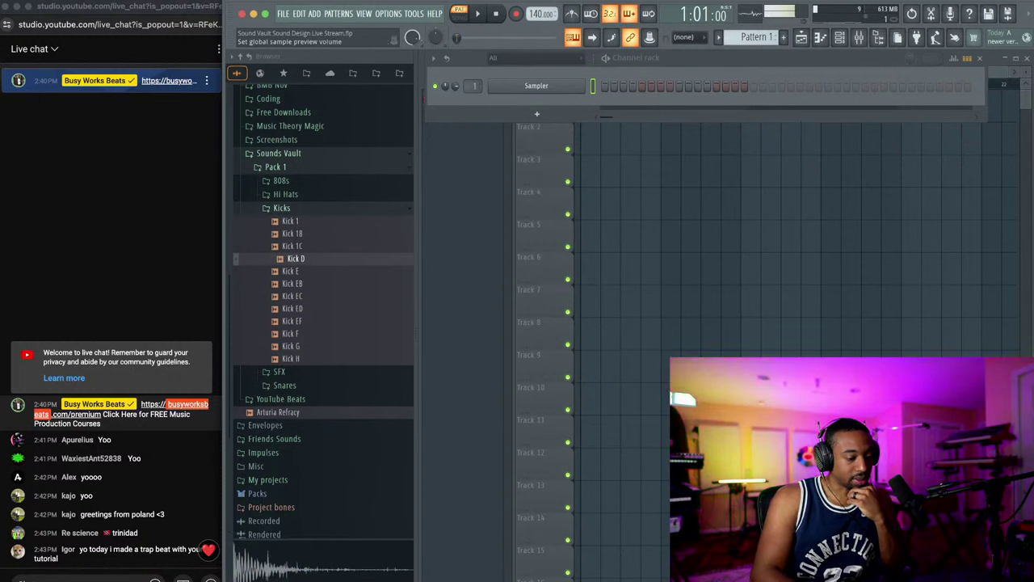
Step: Audition the Kicks folder again from Kick 1 through Kick H and collapse the folder
left_click(307, 221)
key("Down")
key("Down")
key("Down")
key("Down")
key("Down")
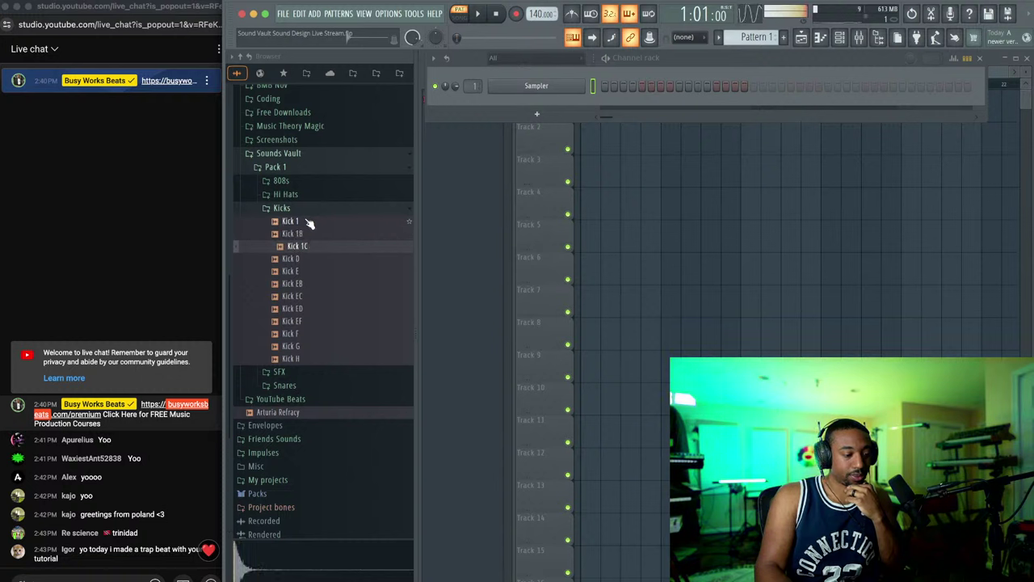
key("Down")
key("Down")
key("Down")
key("Down")
key("Down")
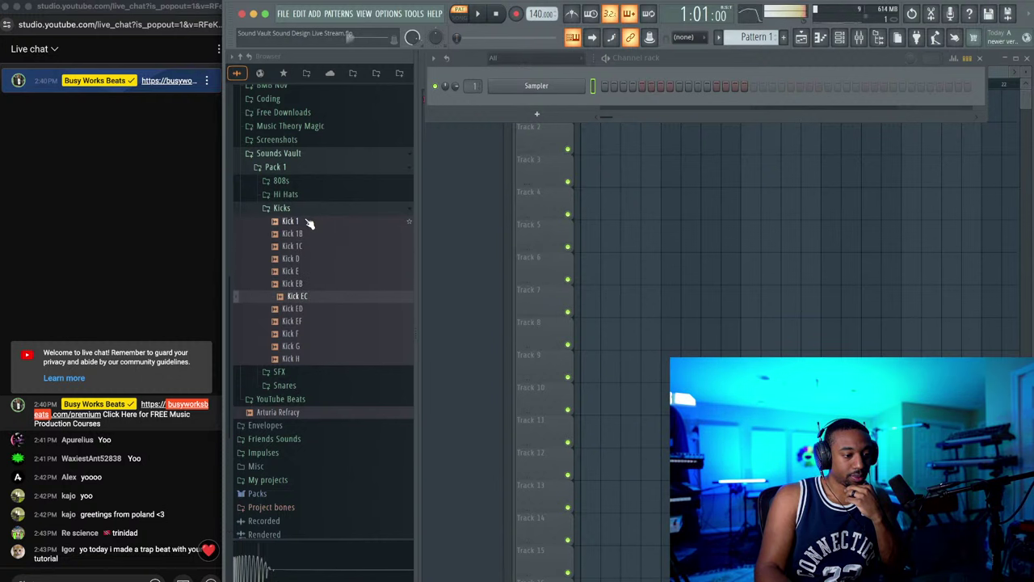
key("Down")
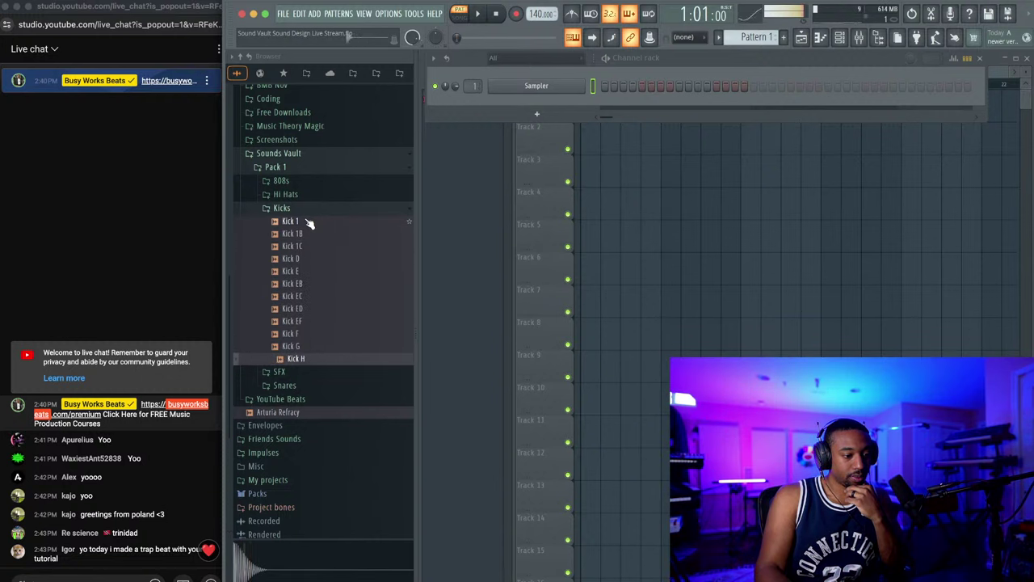
left_click(311, 208)
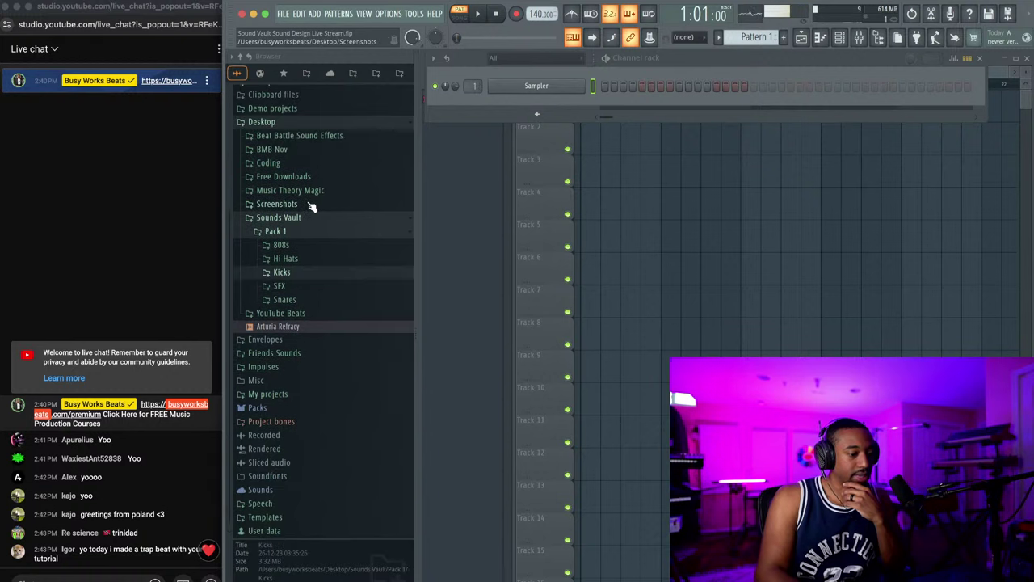
Step: Preview SFX 1 in the SFX folder, and Snare A and Snare B in the Snares folder
left_click(284, 286)
left_click(307, 365)
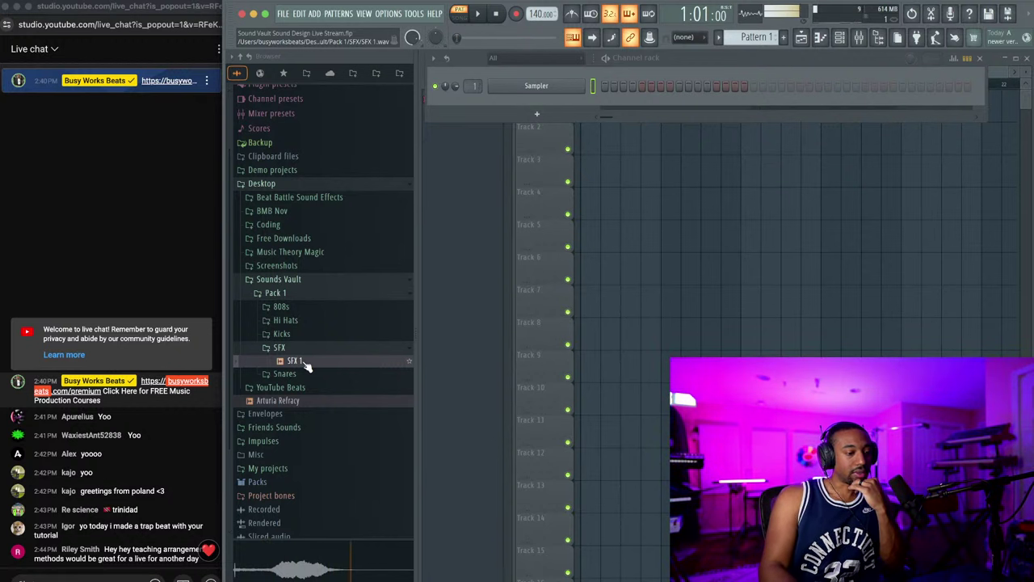
left_click(306, 372)
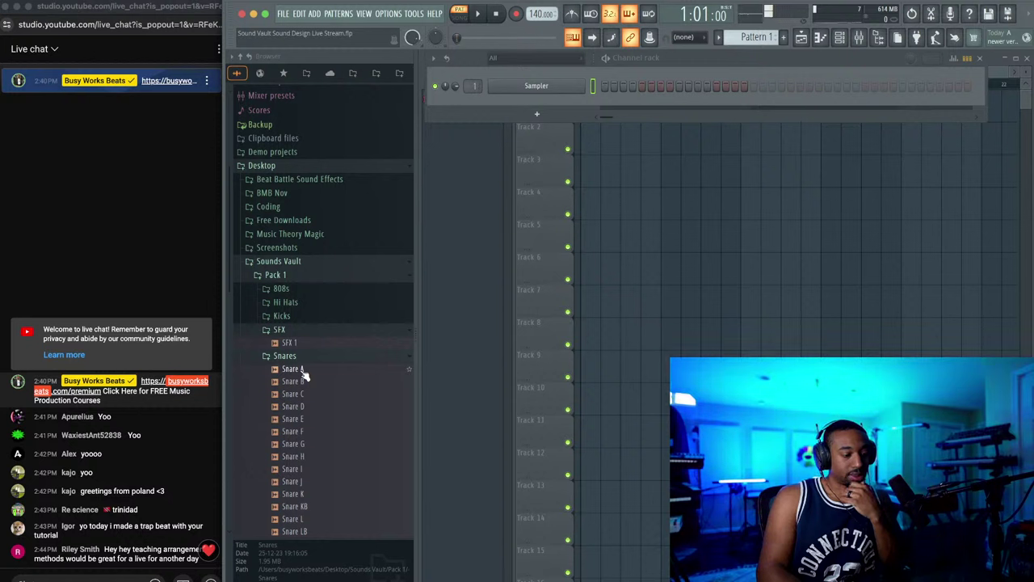
key("Down")
key("Down")
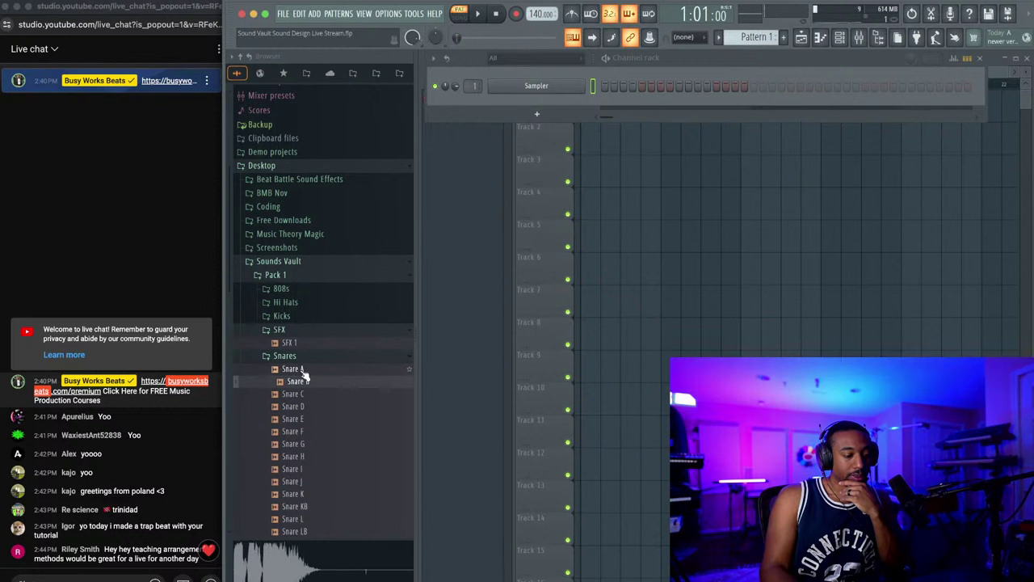
left_click(93, 579)
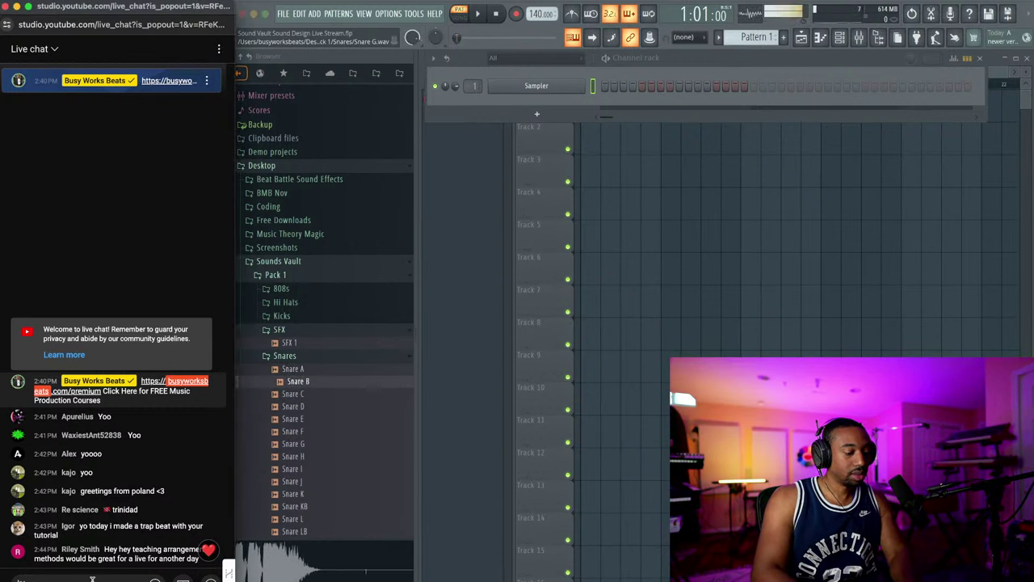
left_click(93, 579)
type("everybody doing")
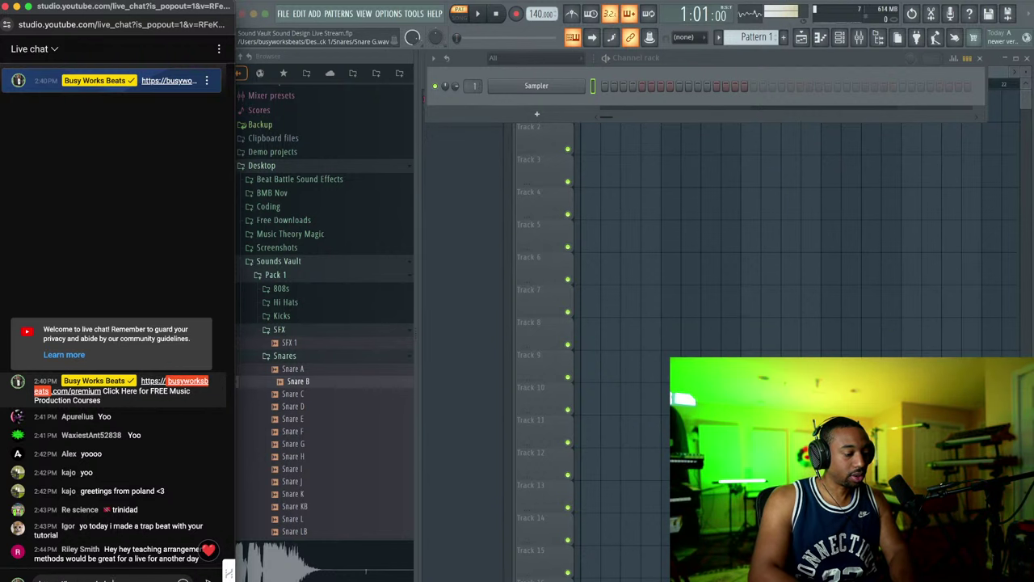
type("erm")
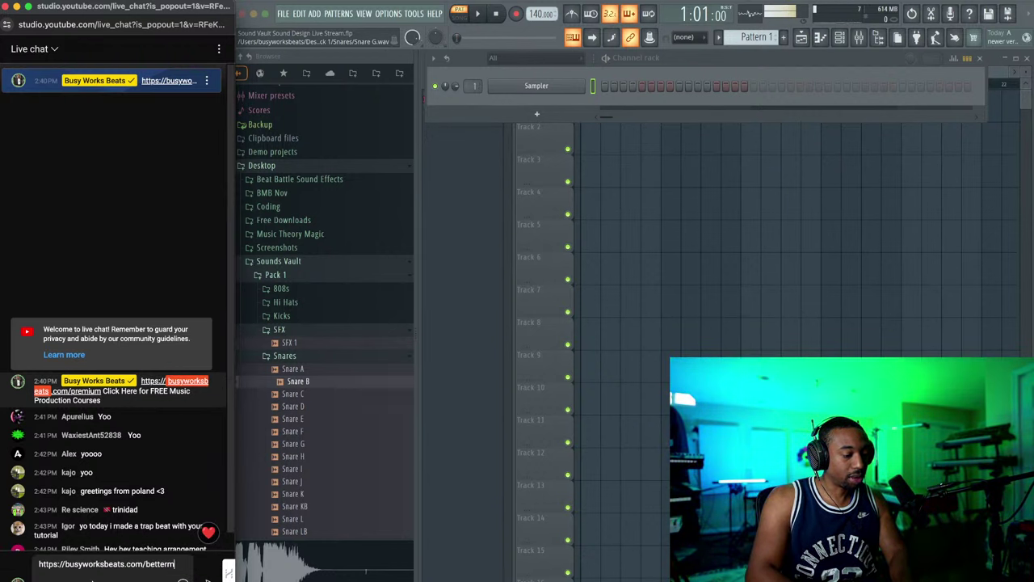
key("BackSpace")
type("beatmaker")
key("Return")
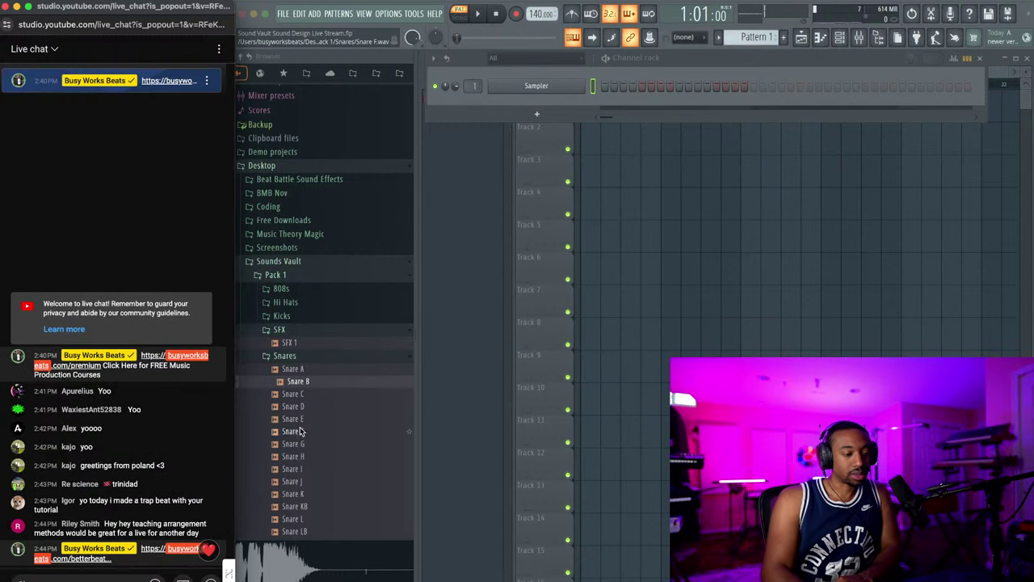
Step: Audition the Snares folder samples from Snare C through Snare LB
left_click(319, 393)
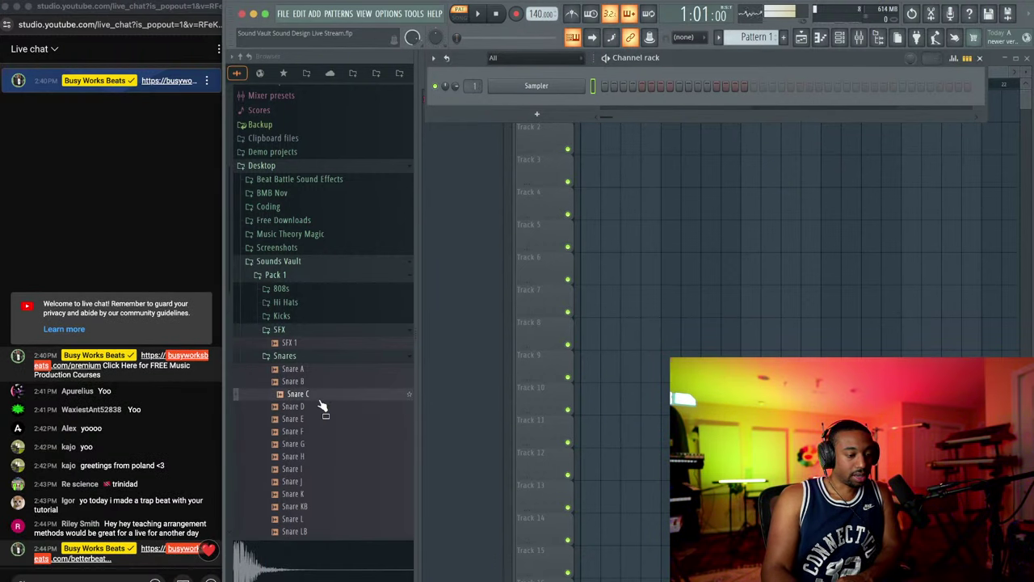
key("Down")
key("Down")
key("Down")
key("Down")
key("Down")
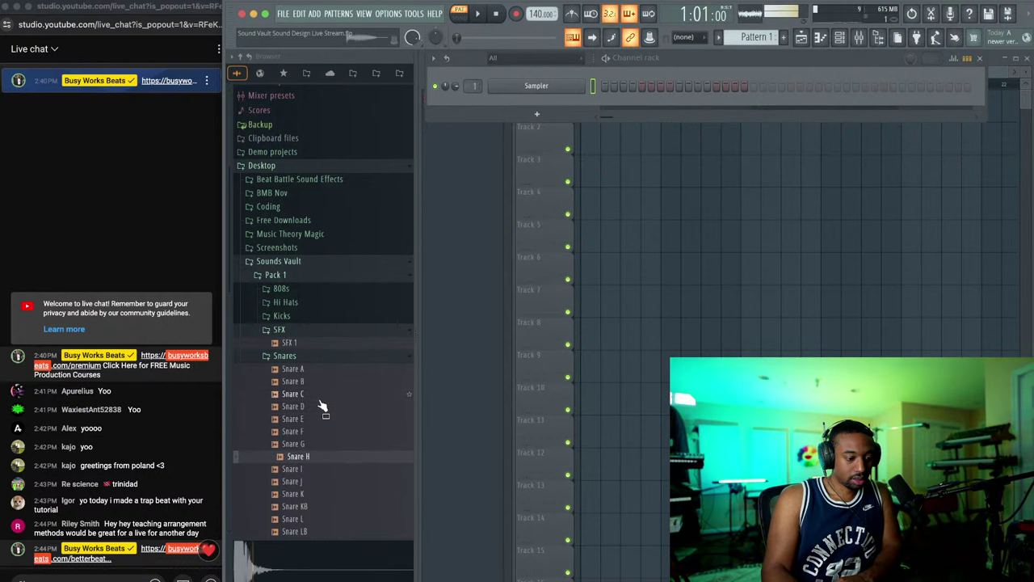
key("Down")
key("Down")
key("Down")
key("Down")
key("Down")
key("Down")
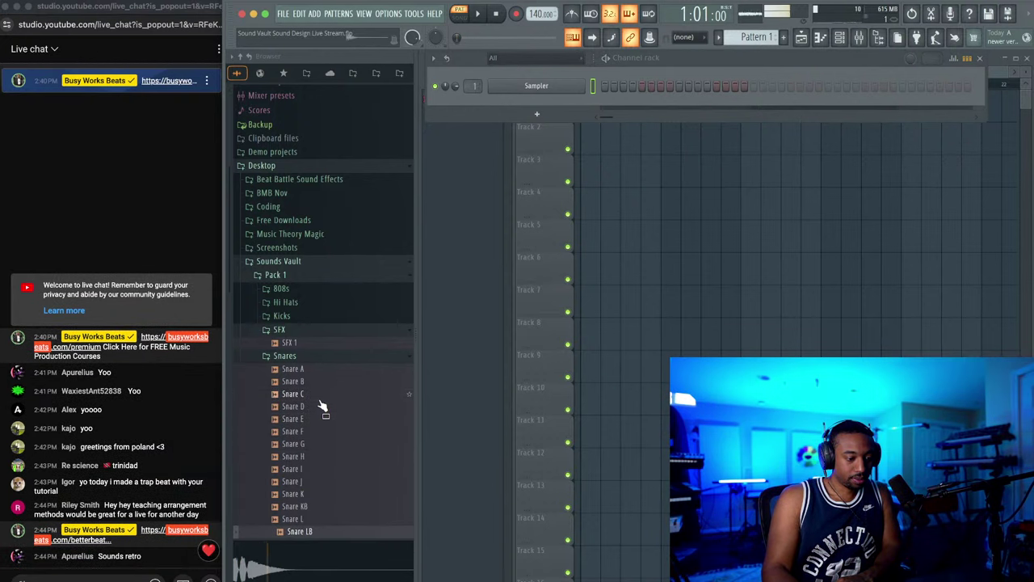
Step: Preview Snare K again and collapse the Sounds Vault folder
scroll(321, 409, "down", 5)
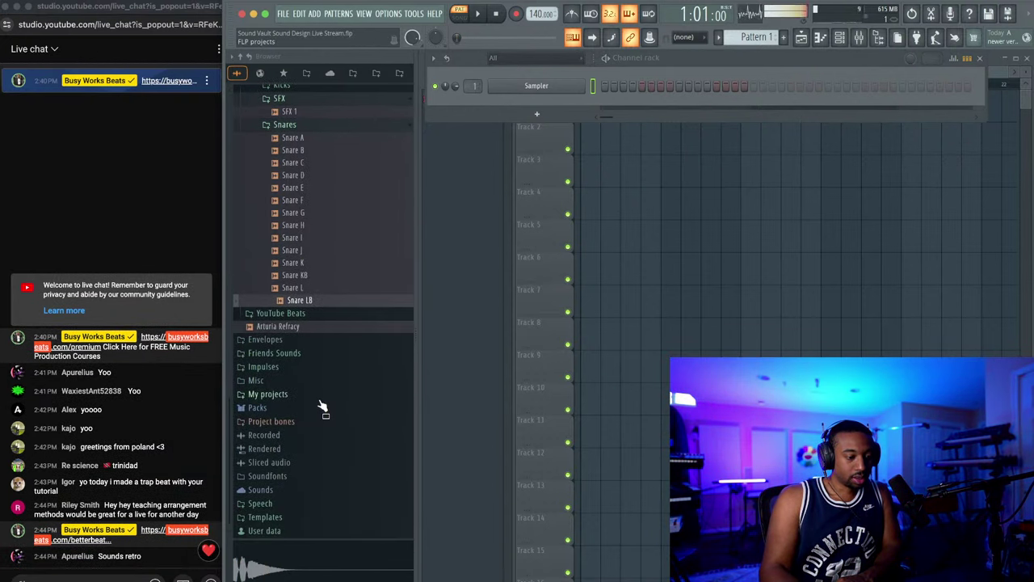
left_click(314, 265)
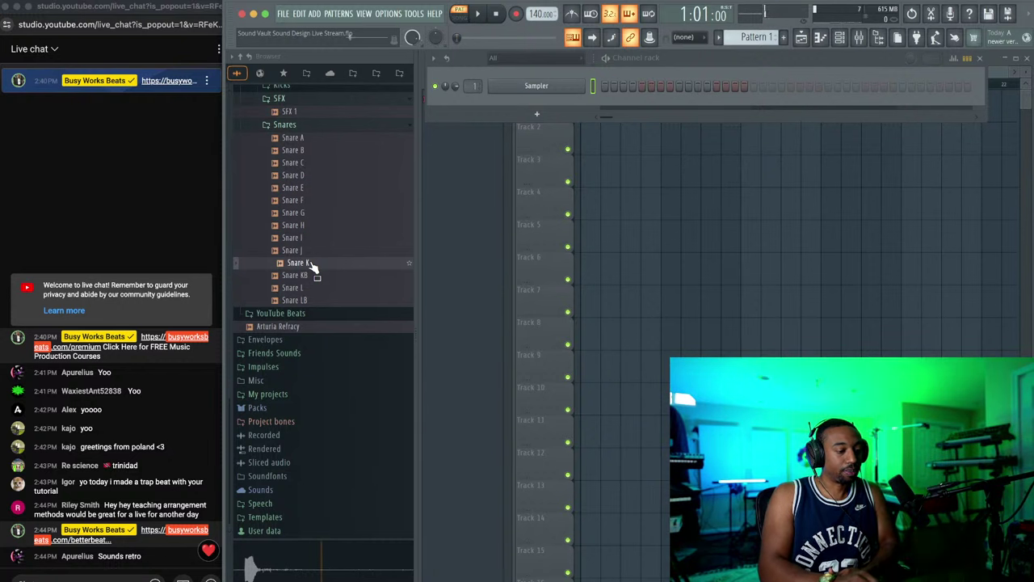
scroll(307, 275, "up", 1)
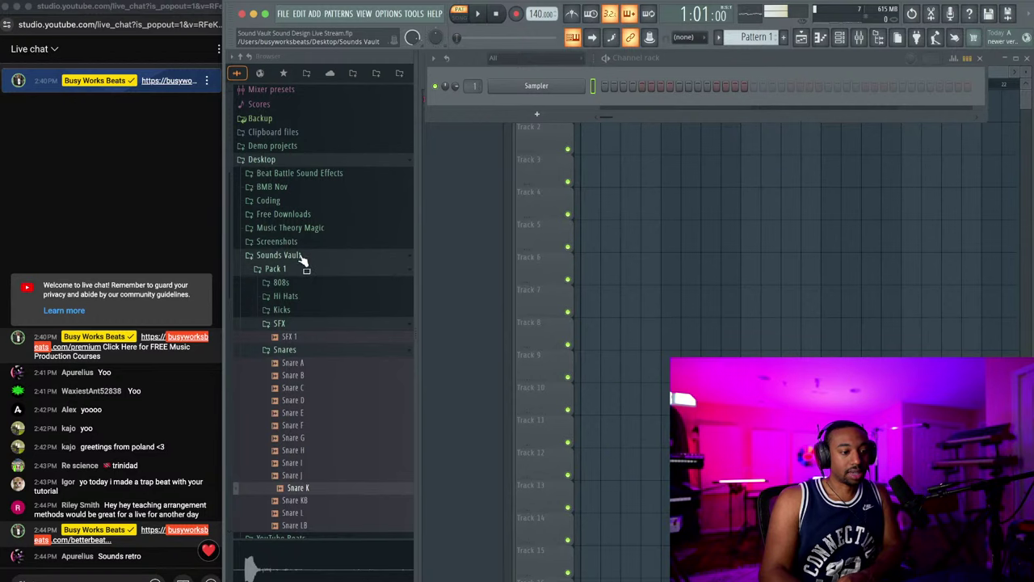
left_click(294, 255)
right_click(564, 88)
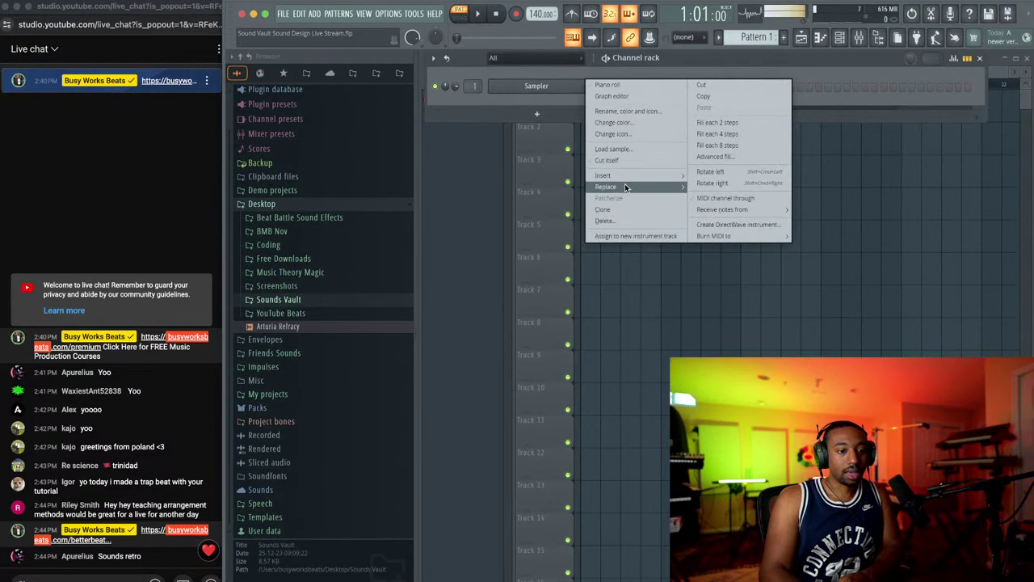
mouse_move(626, 176)
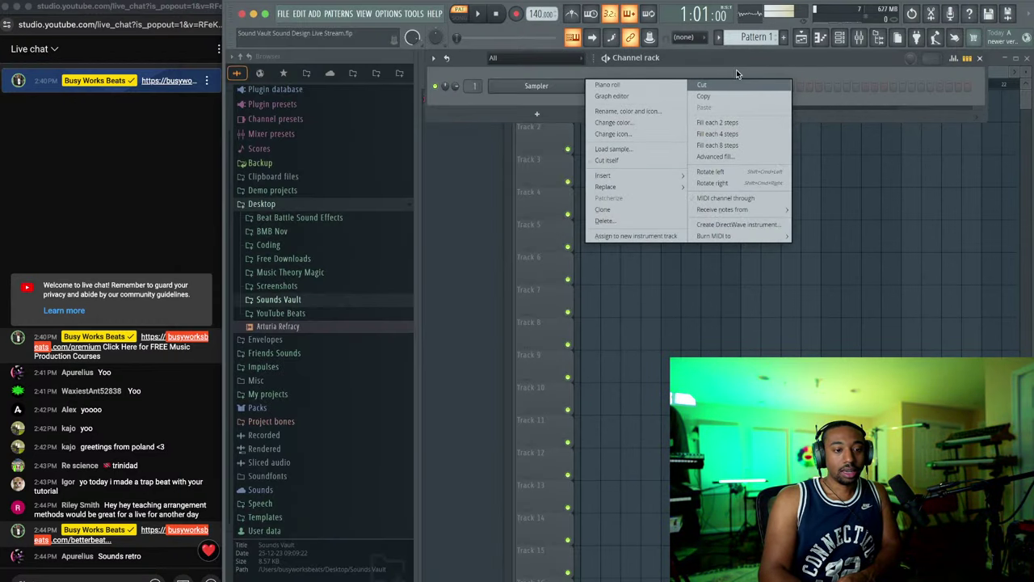
left_click(742, 68)
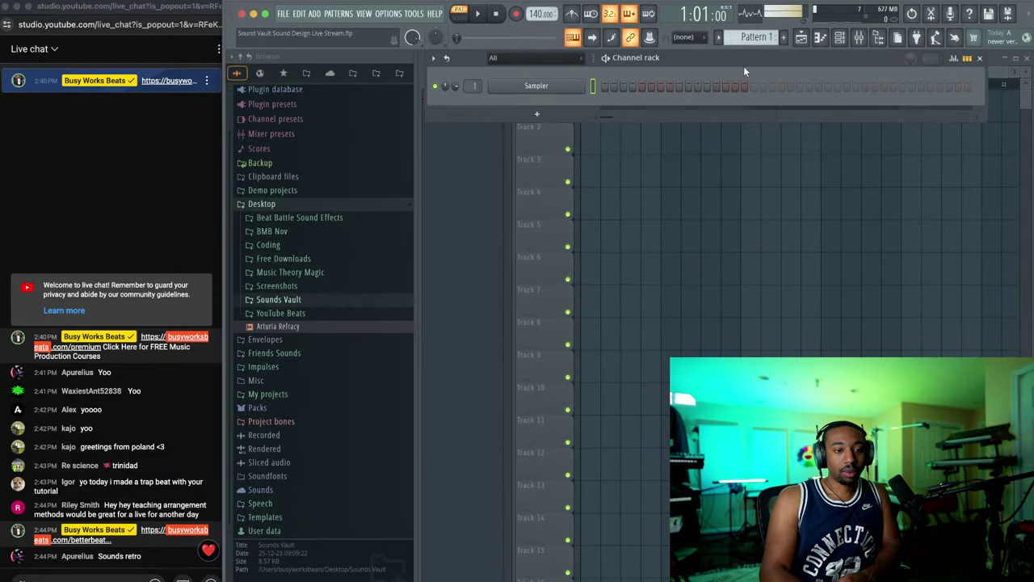
Step: Replace the Sampler channel with the Serum synth and move its window up toward the Channel rack
right_click(530, 81)
mouse_move(614, 190)
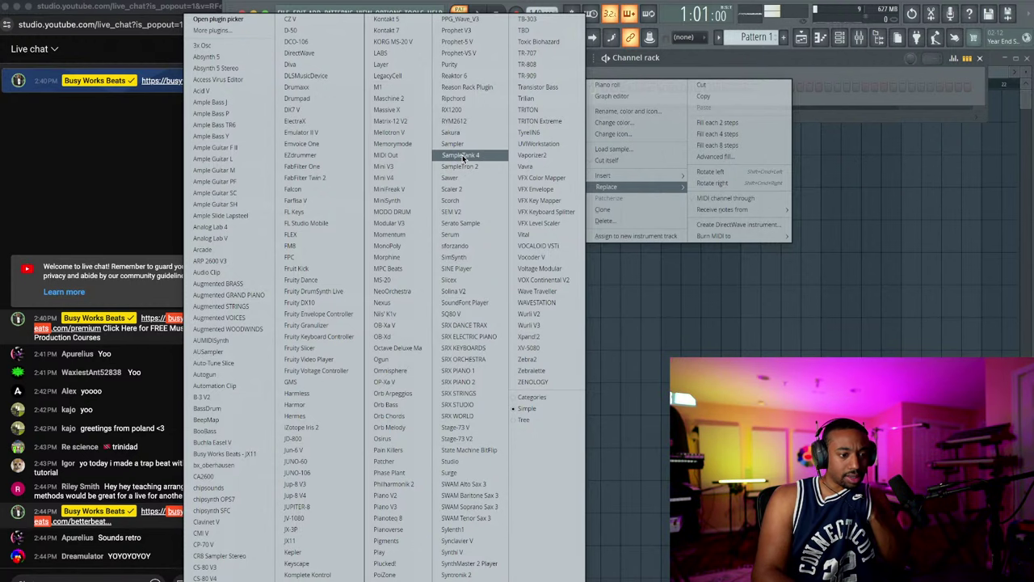
left_click(471, 235)
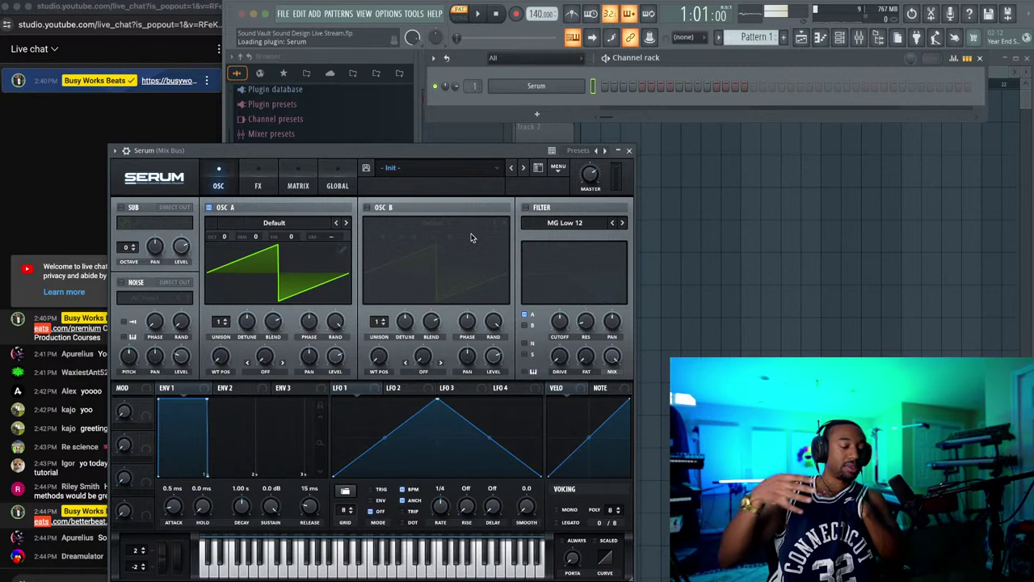
left_click_drag(465, 151, 612, 91)
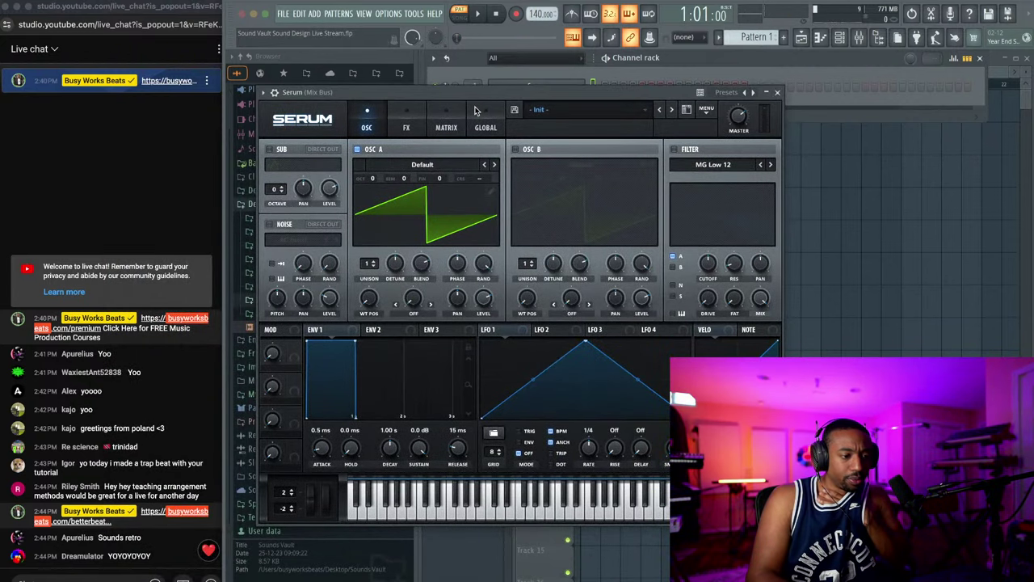
Step: Post the message "challenge: one shot, instrument" in the YouTube live chat, return to FL Studio and close the Serum window
left_click(56, 579)
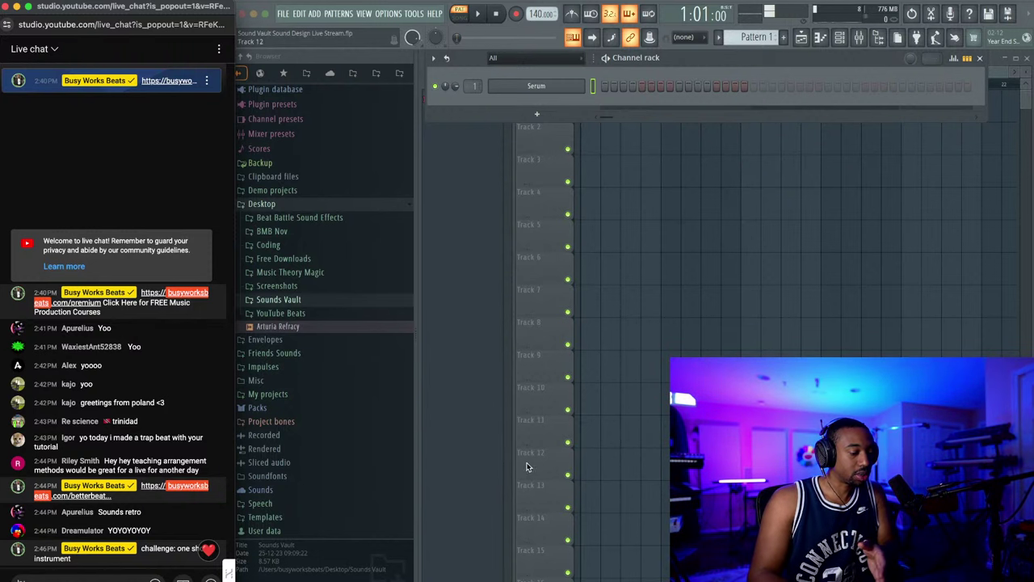
left_click(694, 63)
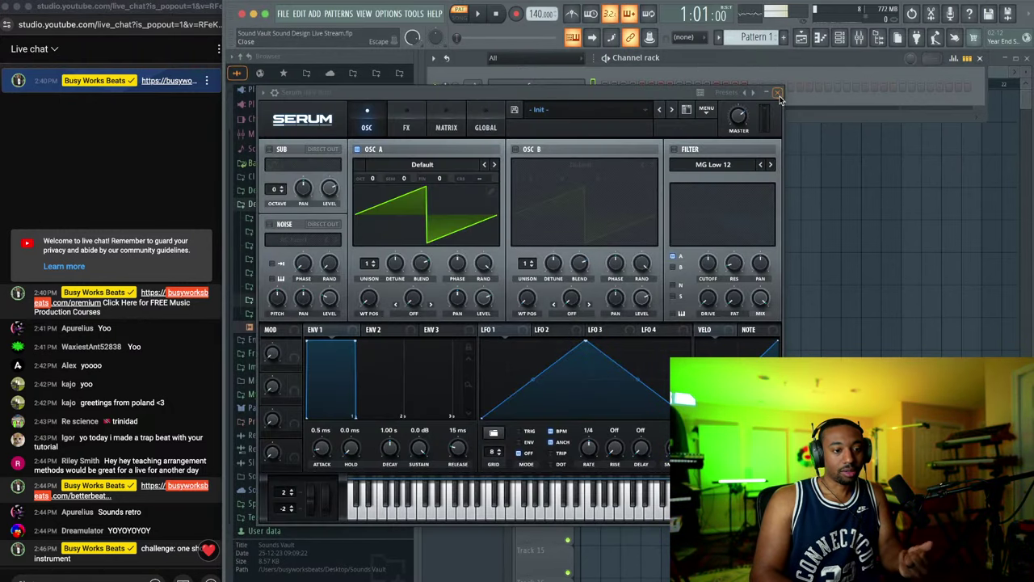
left_click(779, 95)
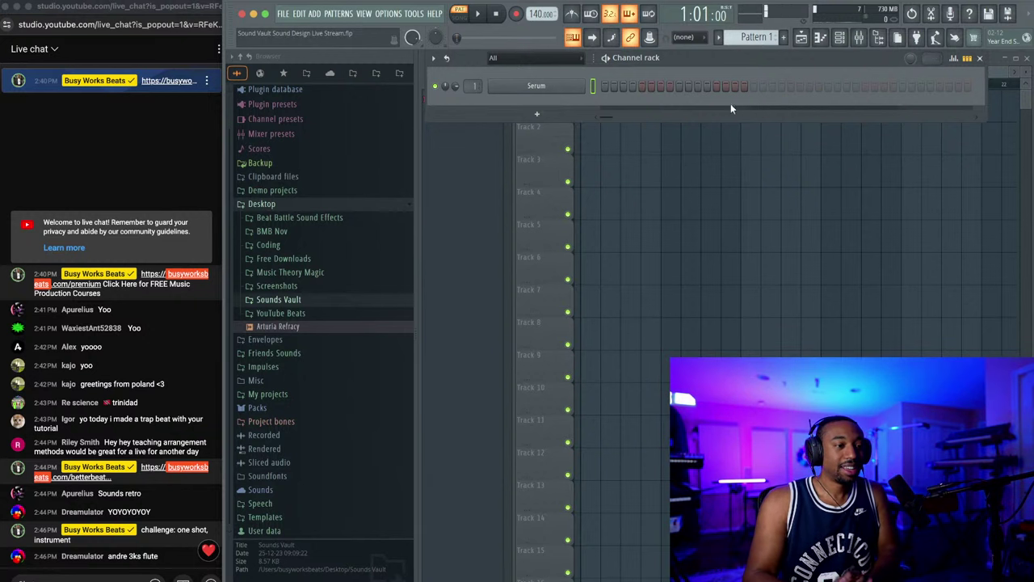
Step: Reopen Serum, disable oscillator A and enable the noise oscillator with the Analog sample AlphaNz
left_click(514, 86)
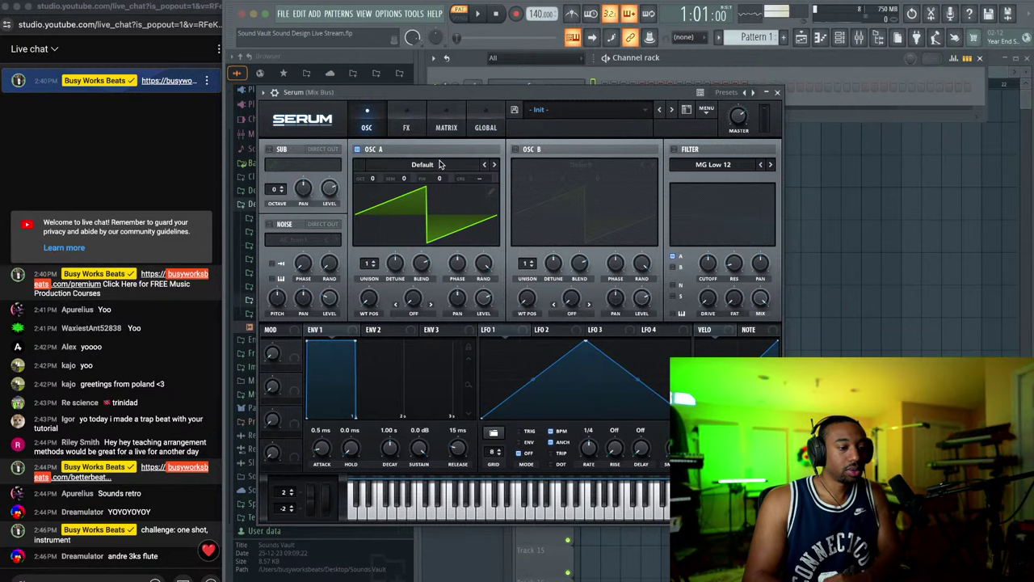
left_click(357, 150)
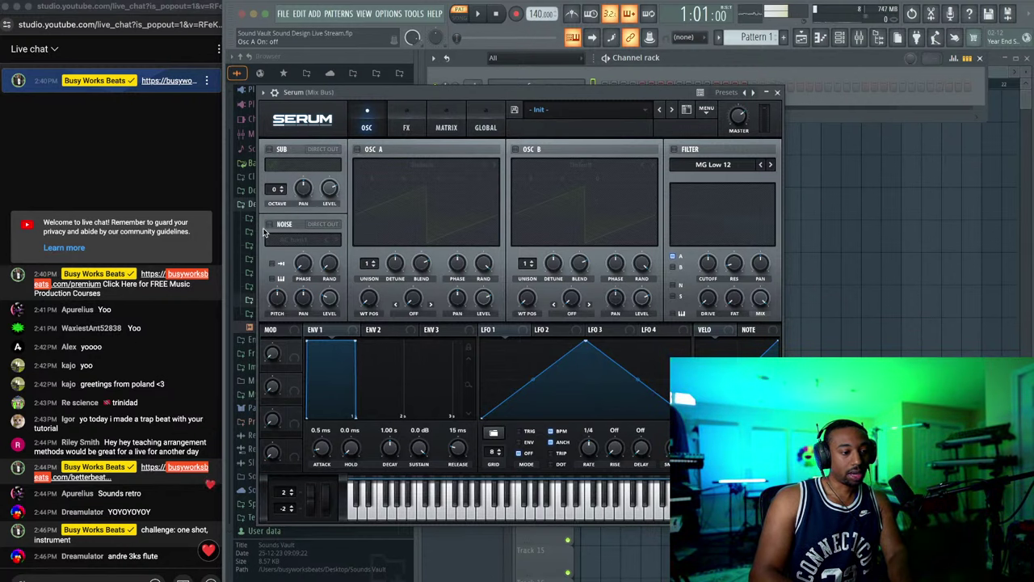
left_click(270, 224)
left_click(295, 240)
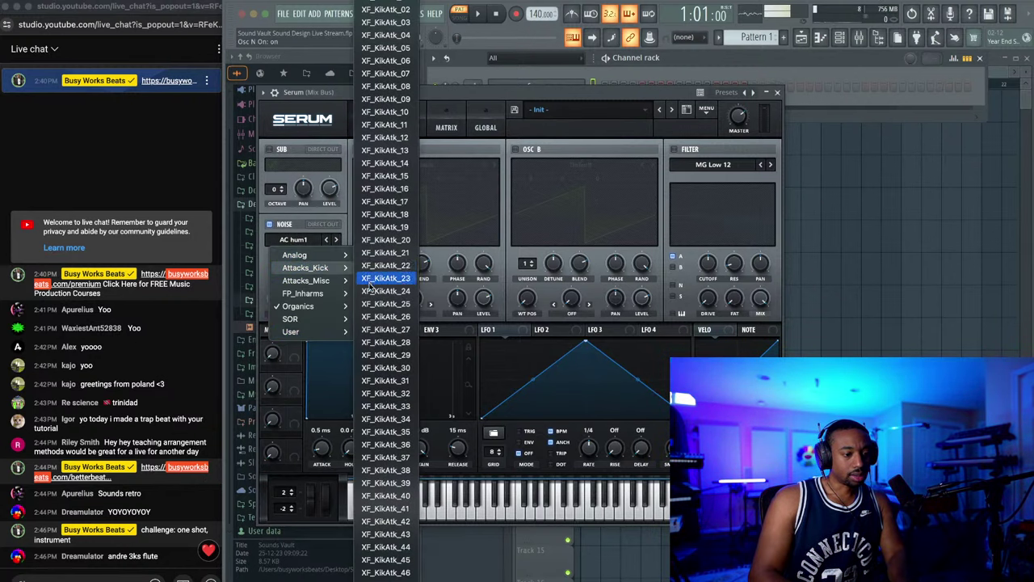
mouse_move(307, 254)
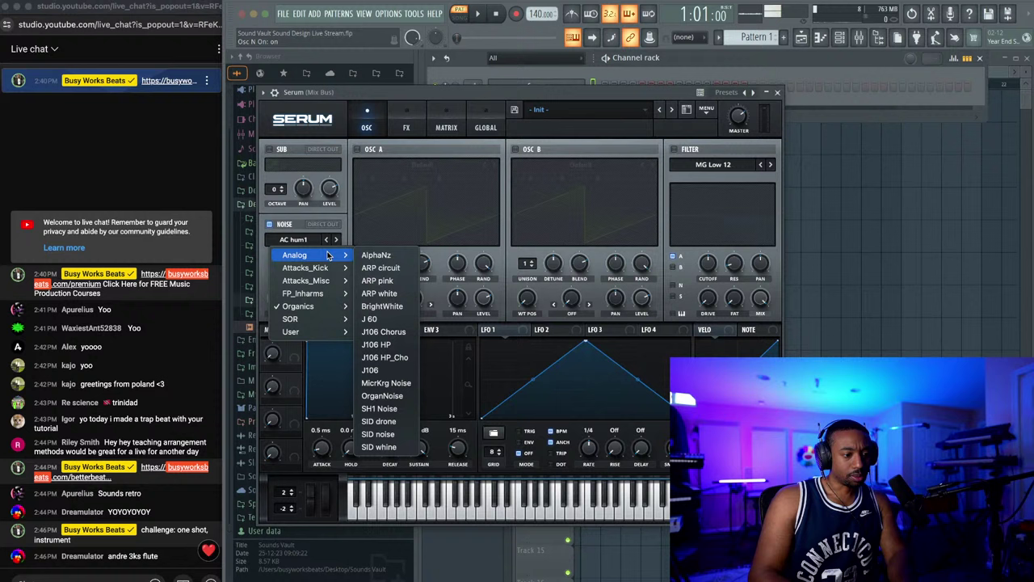
left_click(393, 257)
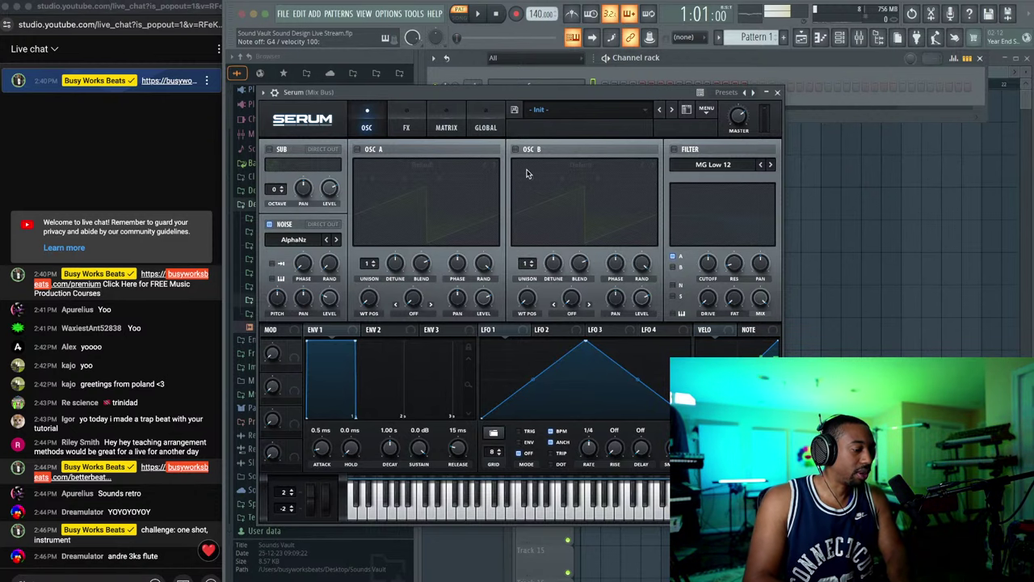
Step: Enable the Combs filter on the noise oscillator, adjust its resonance, and turn on key tracking for both filter and noise
left_click(674, 150)
left_click(711, 164)
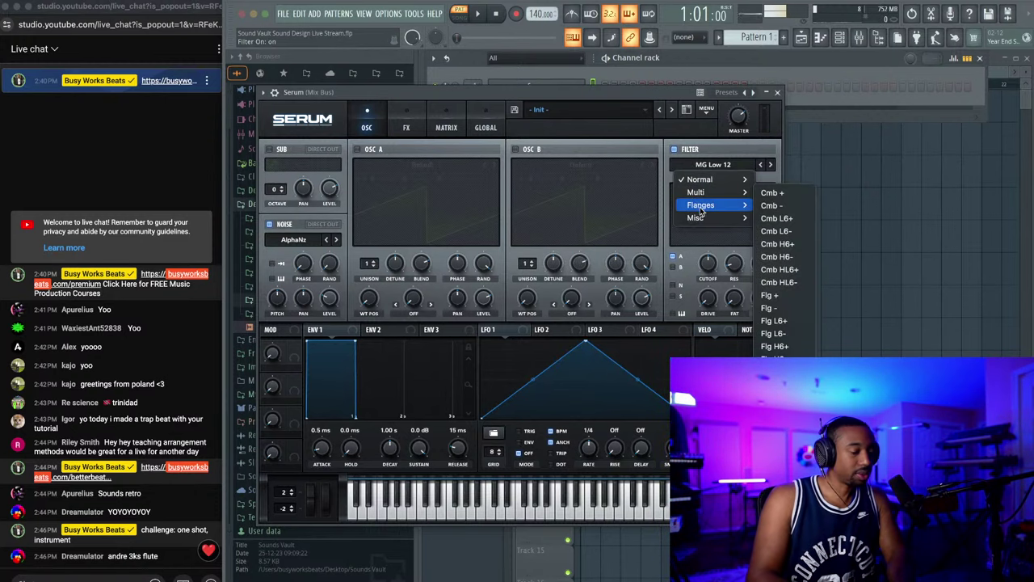
mouse_move(701, 218)
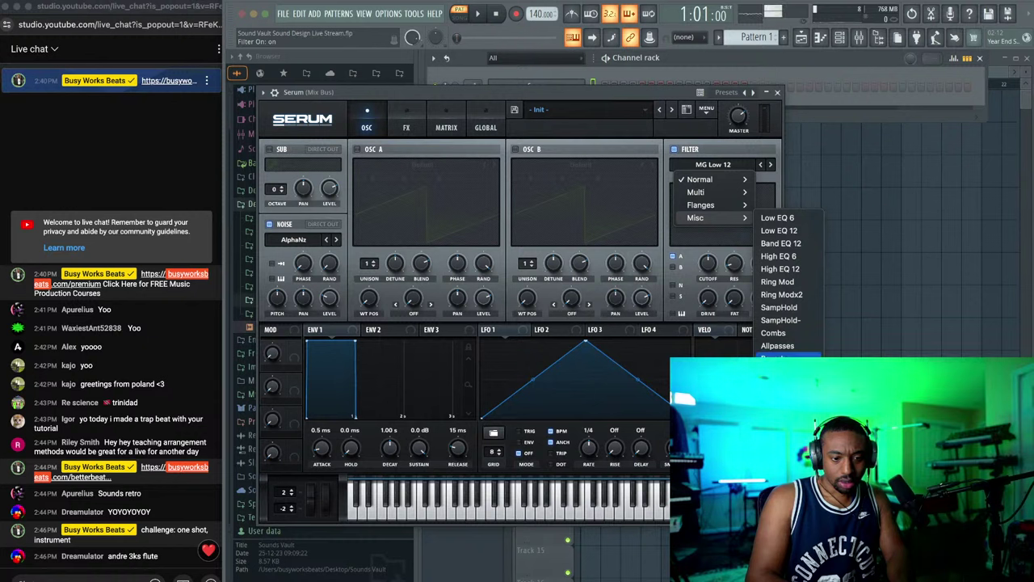
left_click(788, 333)
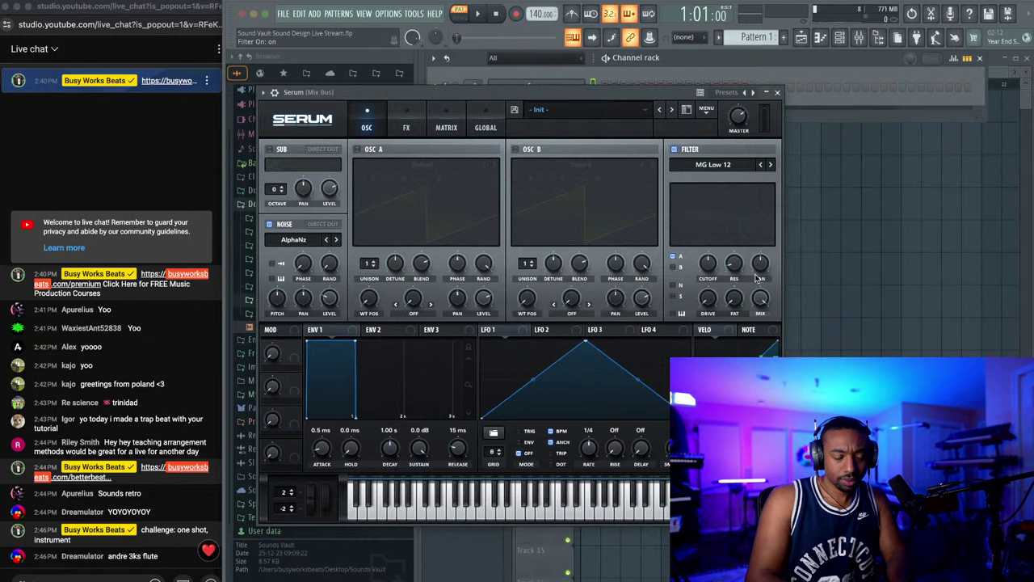
left_click(676, 285)
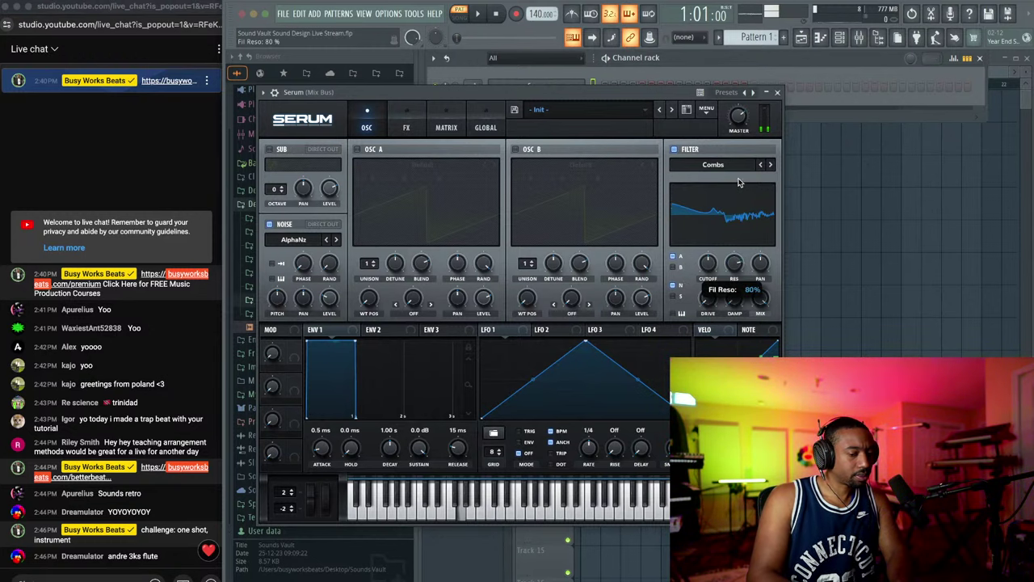
left_click_drag(738, 182, 732, 232)
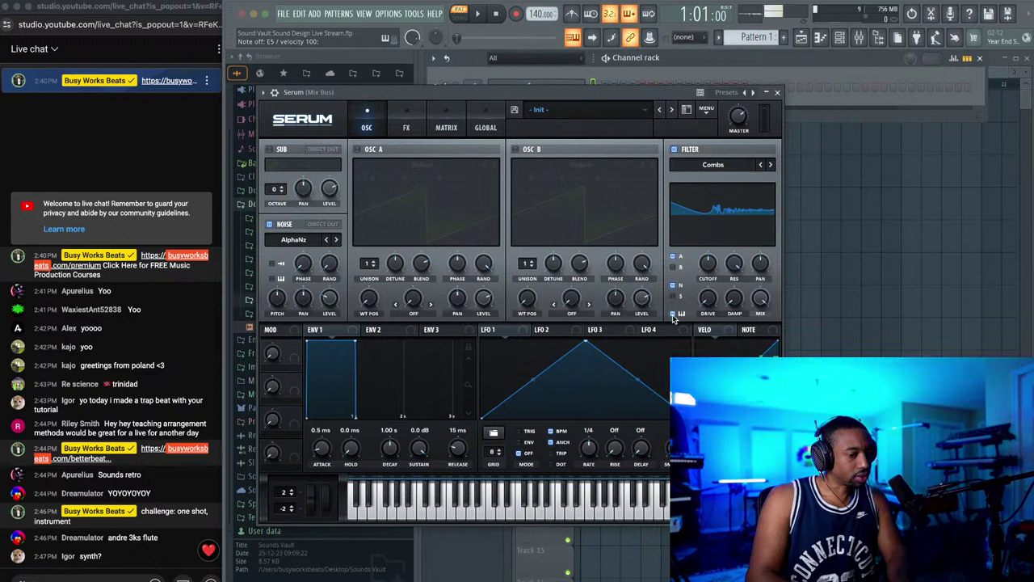
left_click(280, 280)
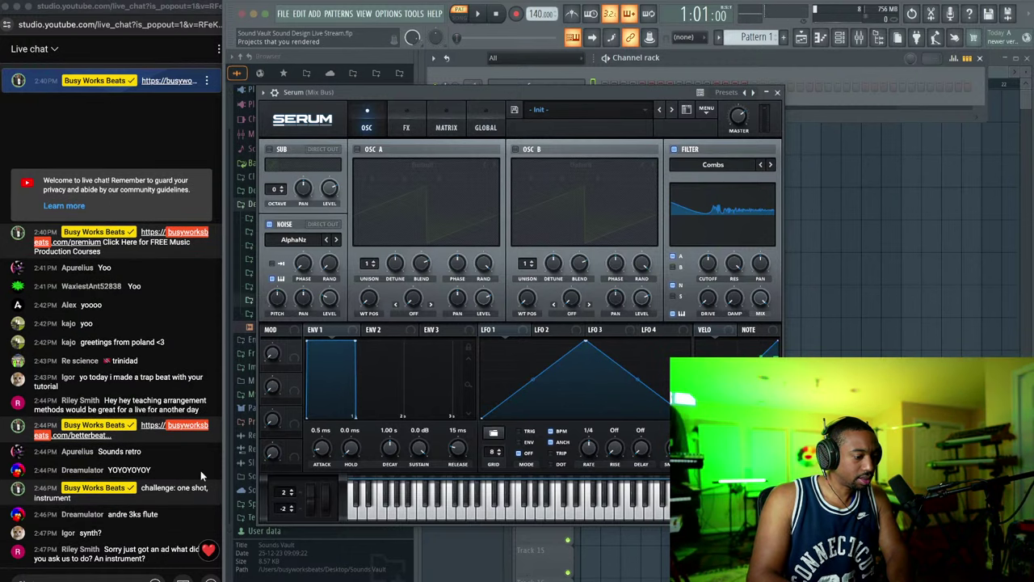
Step: Change the filter type to the Flanges option Cmb + and lower the noise oscillator's pitch
left_click(717, 165)
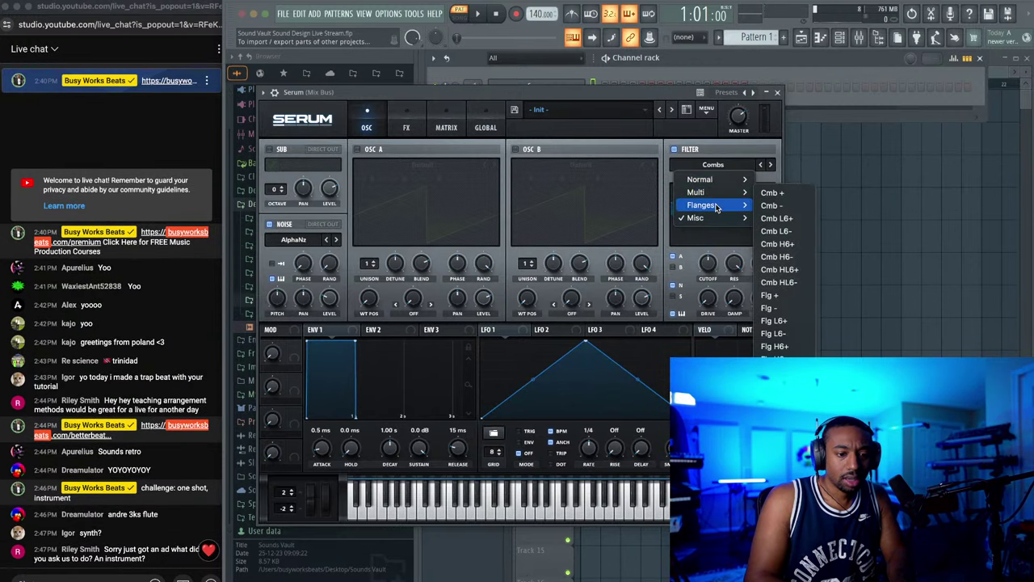
left_click(778, 193)
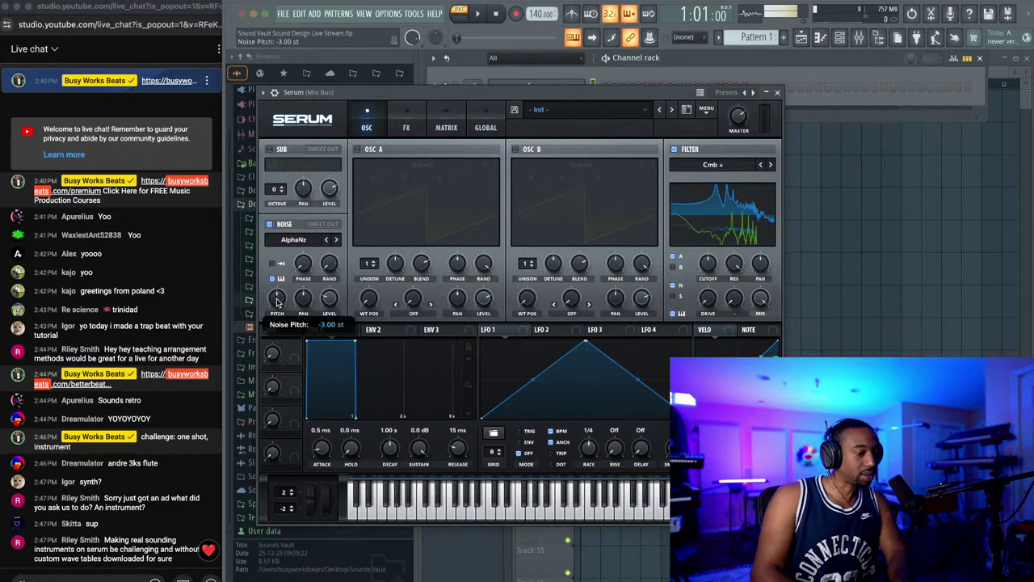
left_click_drag(278, 299, 277, 315)
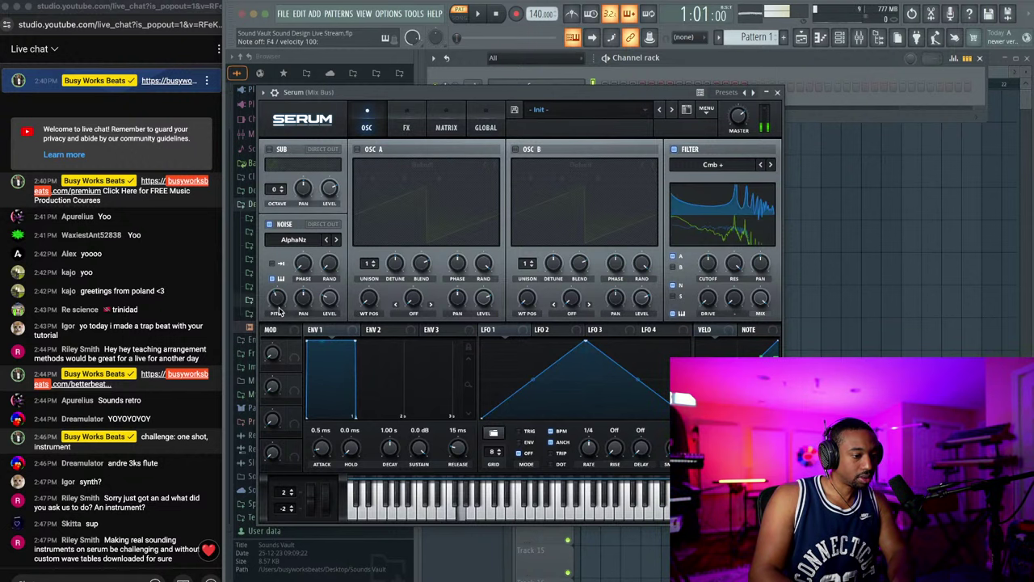
Step: Enable the Reverb and Delay effects in Serum's effects rack
left_click(407, 120)
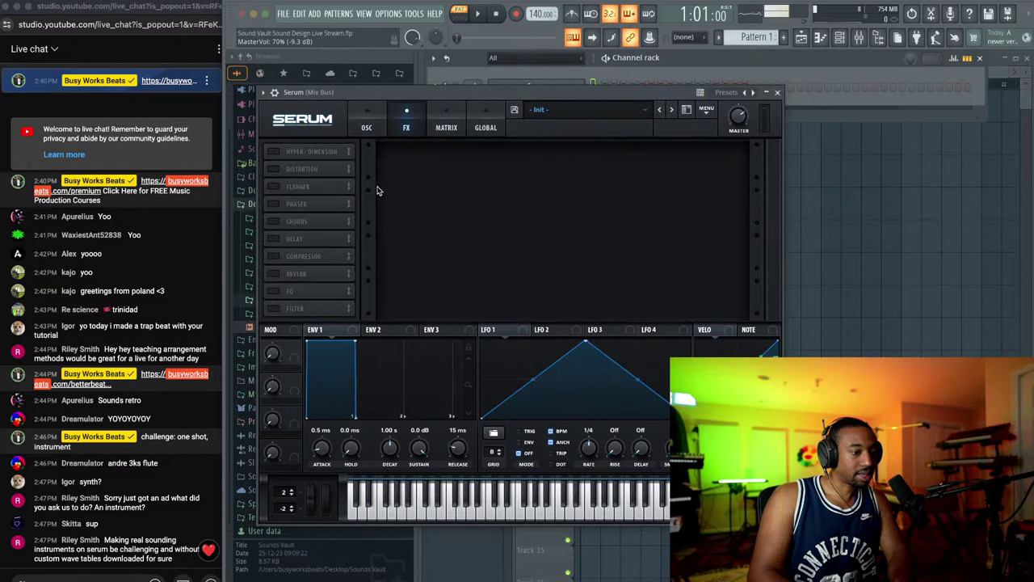
left_click(273, 273)
left_click(273, 238)
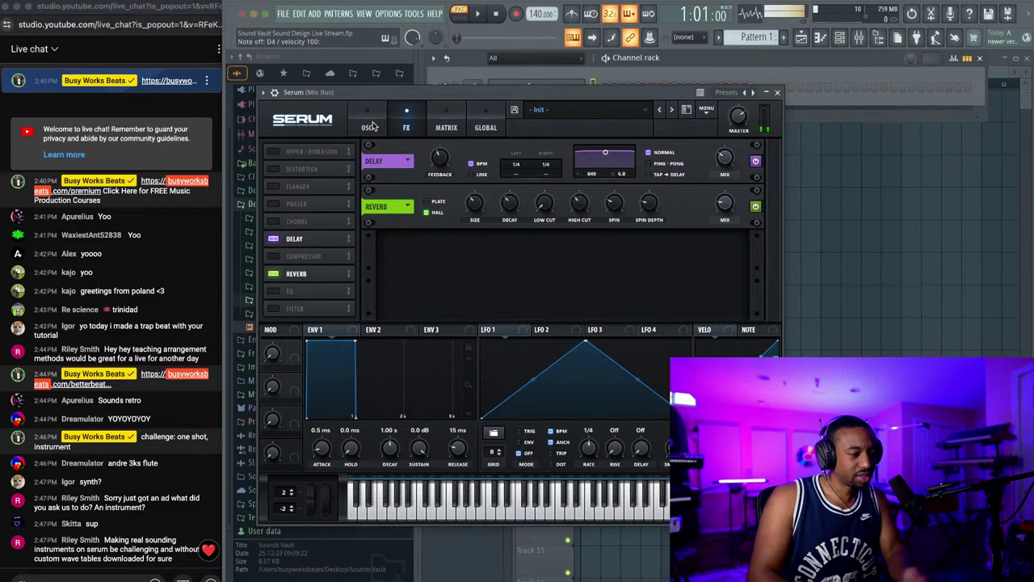
Step: Retune the noise oscillator's pitch and adjust the filter drive and master volume
left_click(369, 123)
left_click_drag(273, 302, 275, 318)
left_click_drag(274, 318, 275, 315)
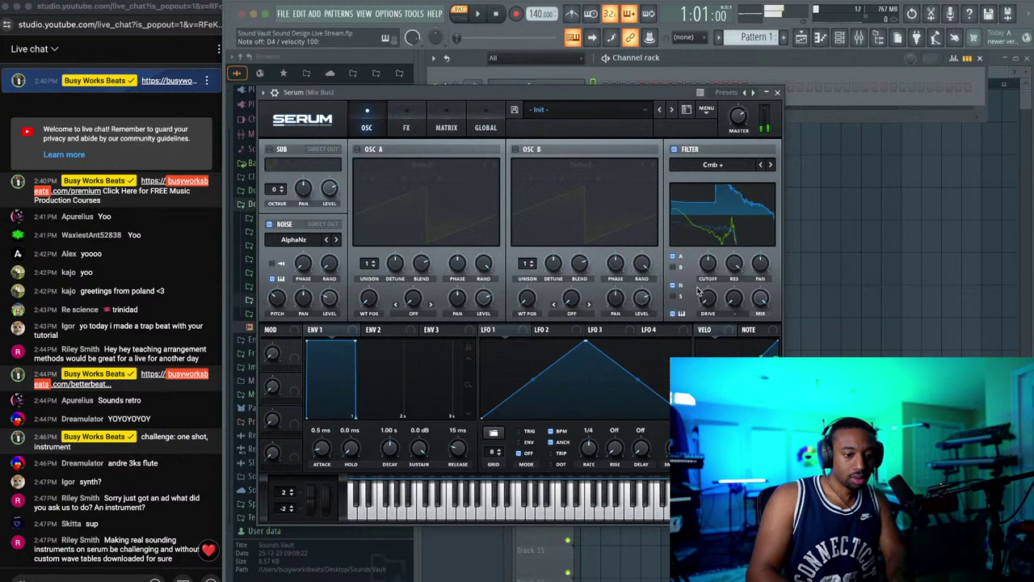
left_click_drag(711, 291, 714, 267)
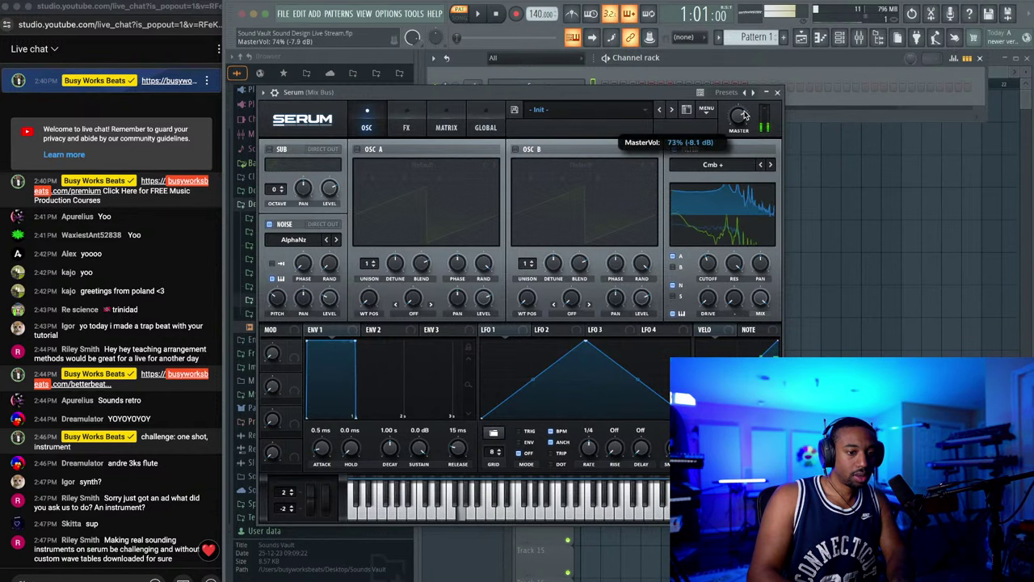
Step: Enable the Compressor effect and move it after the Reverb in the effects chain
left_click(406, 127)
left_click(273, 256)
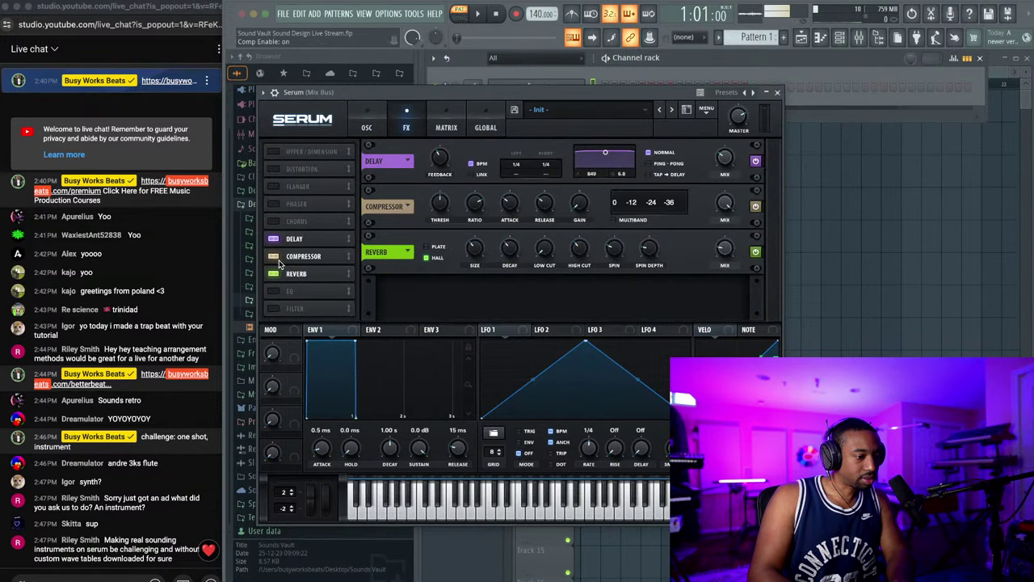
left_click_drag(311, 257, 311, 276)
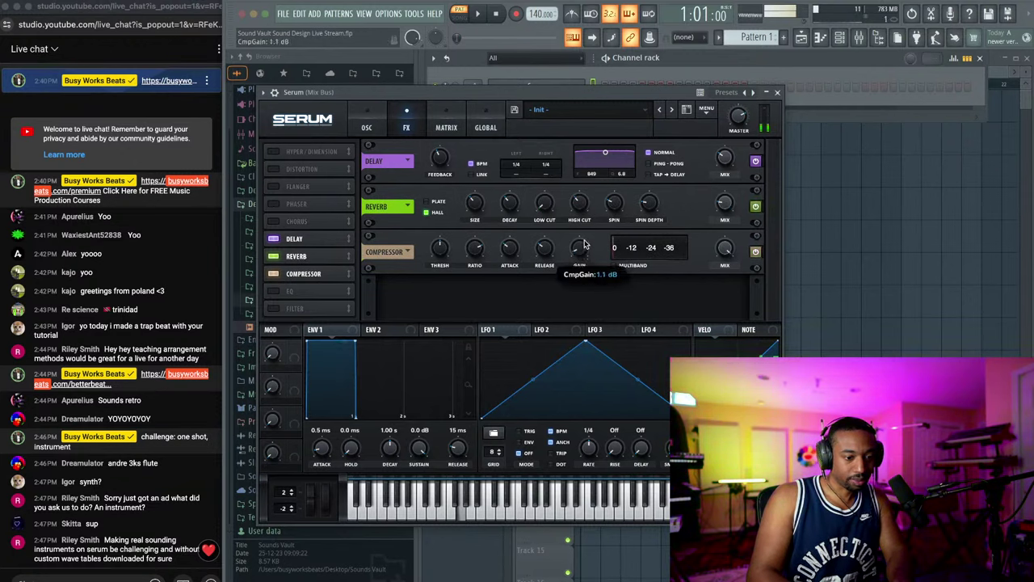
Step: Raise the threshold and gain of Serum's Compressor effect
left_click_drag(441, 251, 454, 225)
left_click_drag(580, 252, 579, 230)
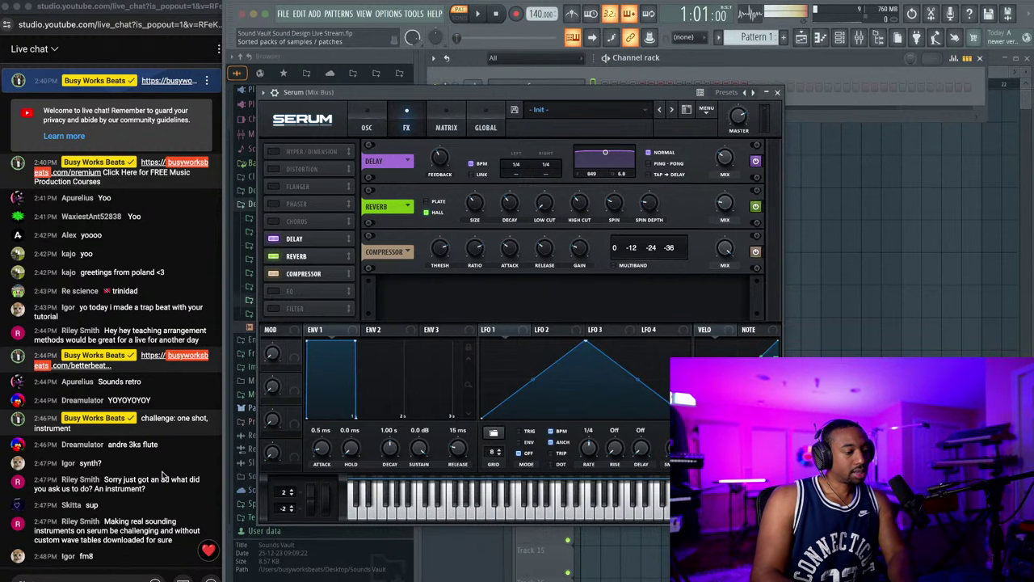
Step: Check the live chat for viewer messages and audition the Serum sound with a few test notes
left_click(129, 575)
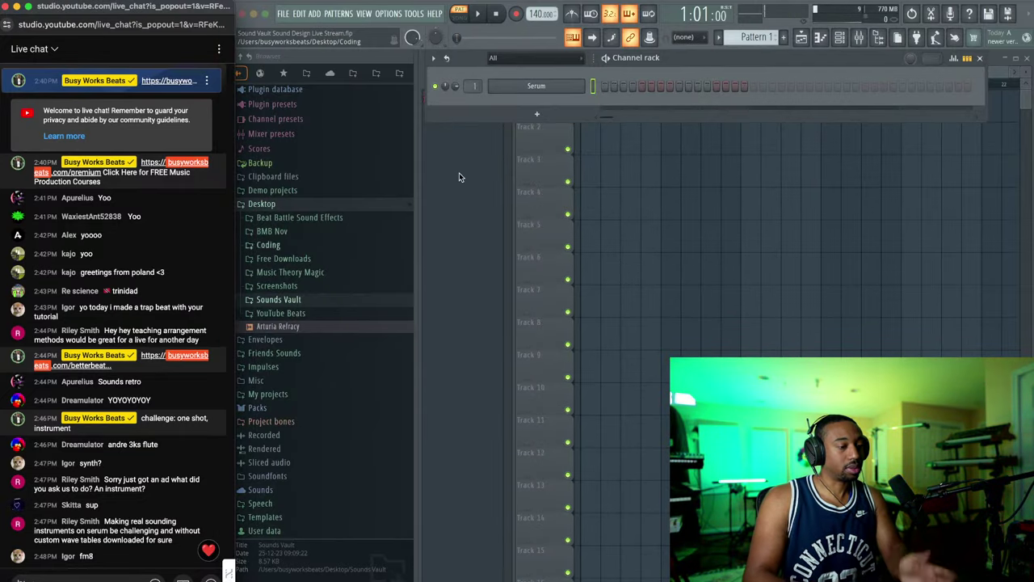
left_click(562, 87)
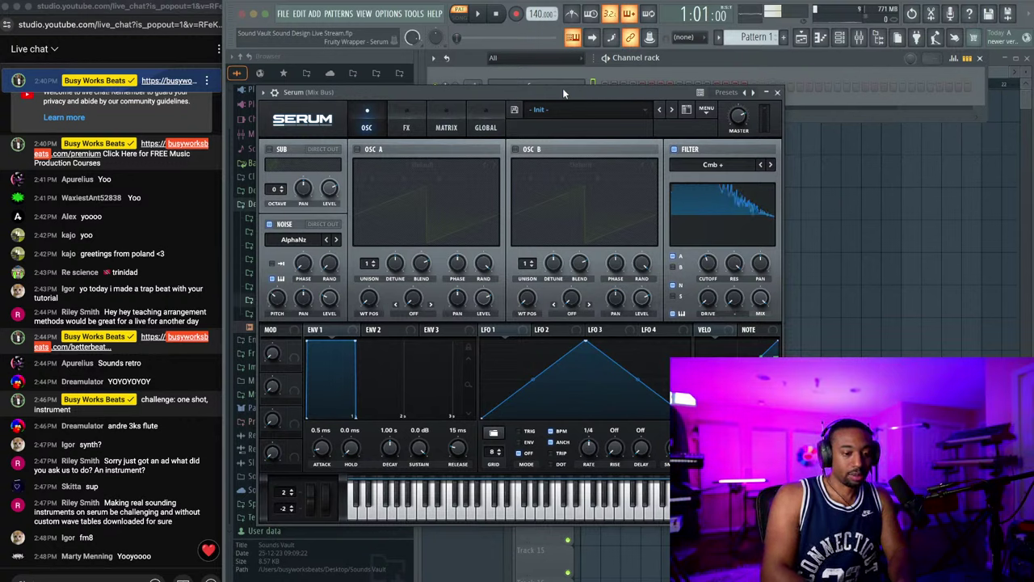
key("v")
key("x")
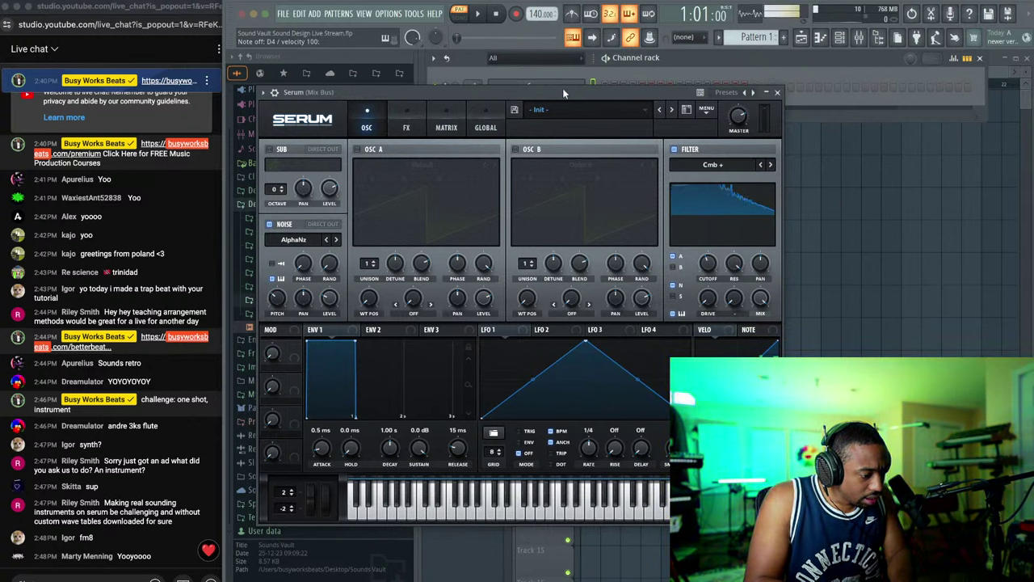
key("super+Tab")
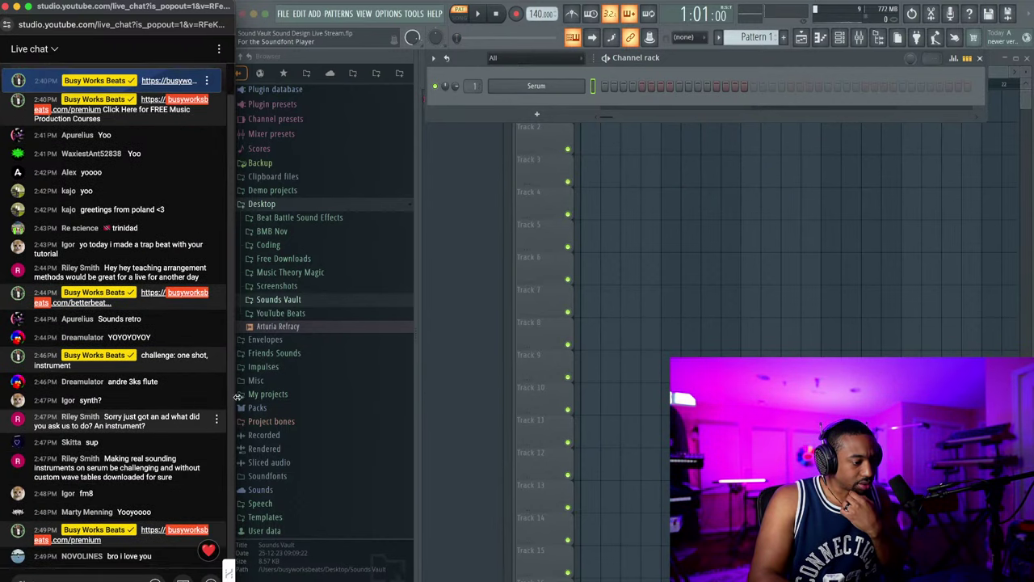
left_click(543, 86)
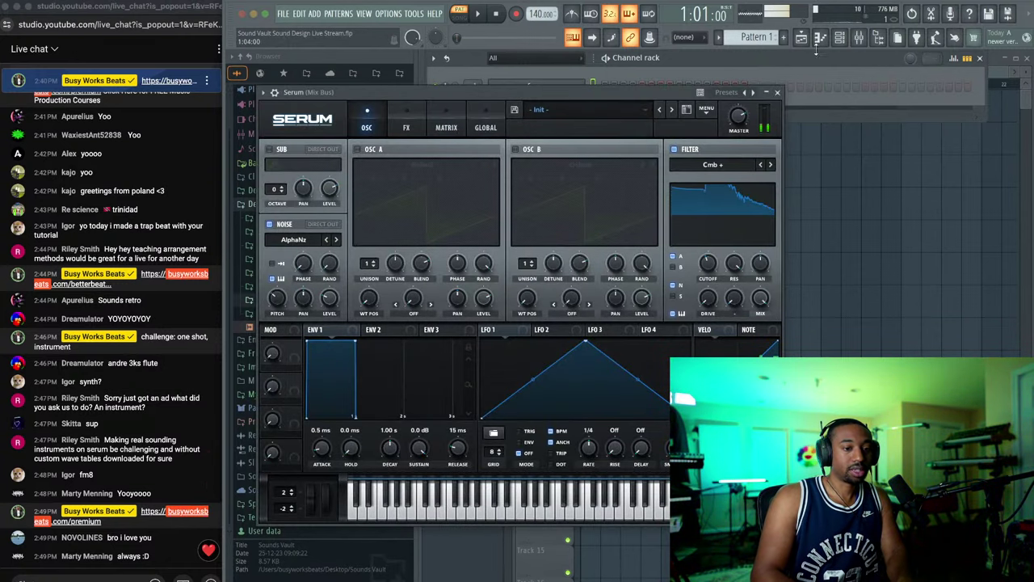
Step: Hide the browser and export Serum's last played note as an audio clip at the start of Track 1
left_click_drag(563, 89, 807, 152)
left_click_drag(737, 153, 878, 110)
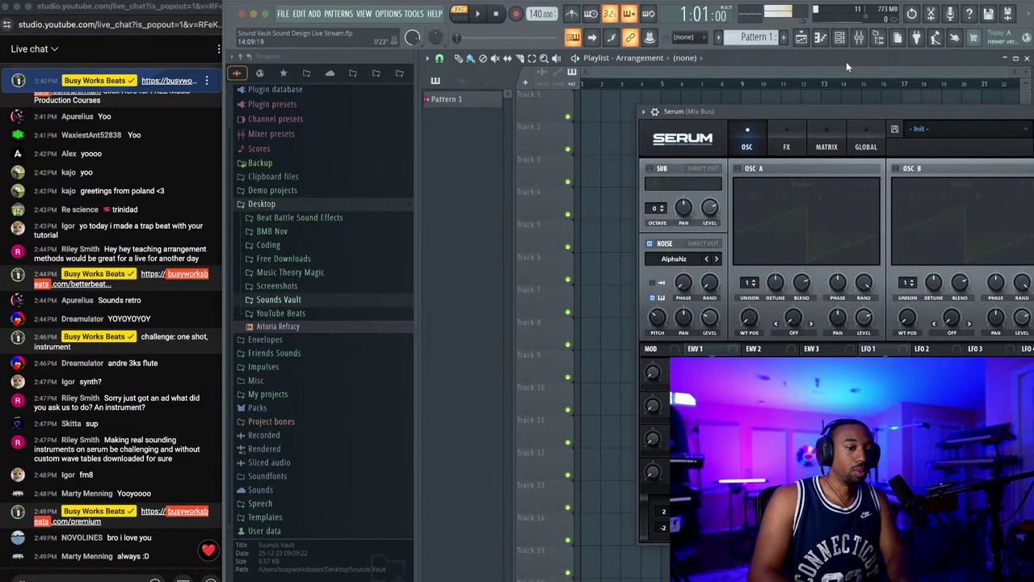
left_click(858, 38)
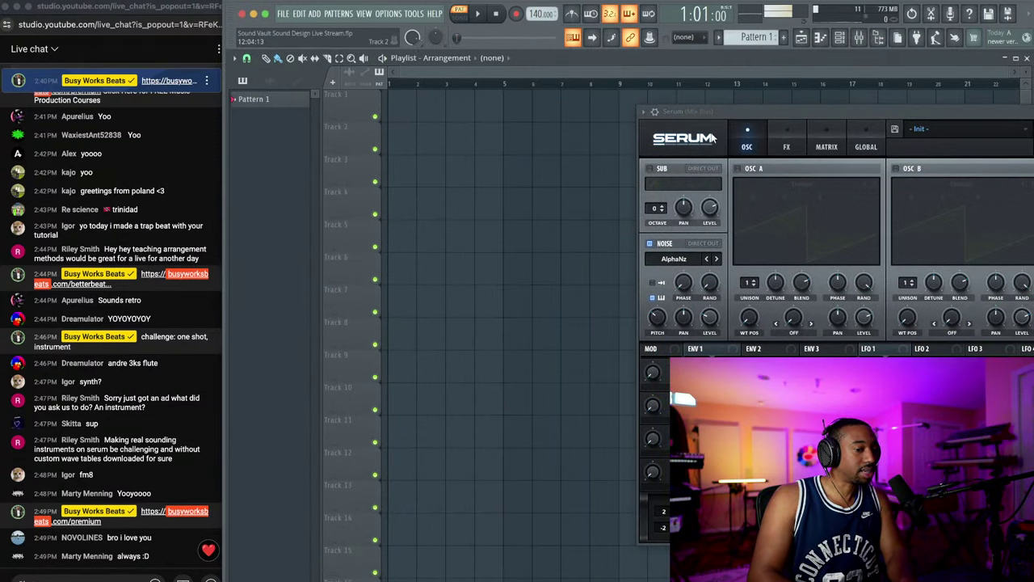
left_click_drag(710, 112, 657, 112)
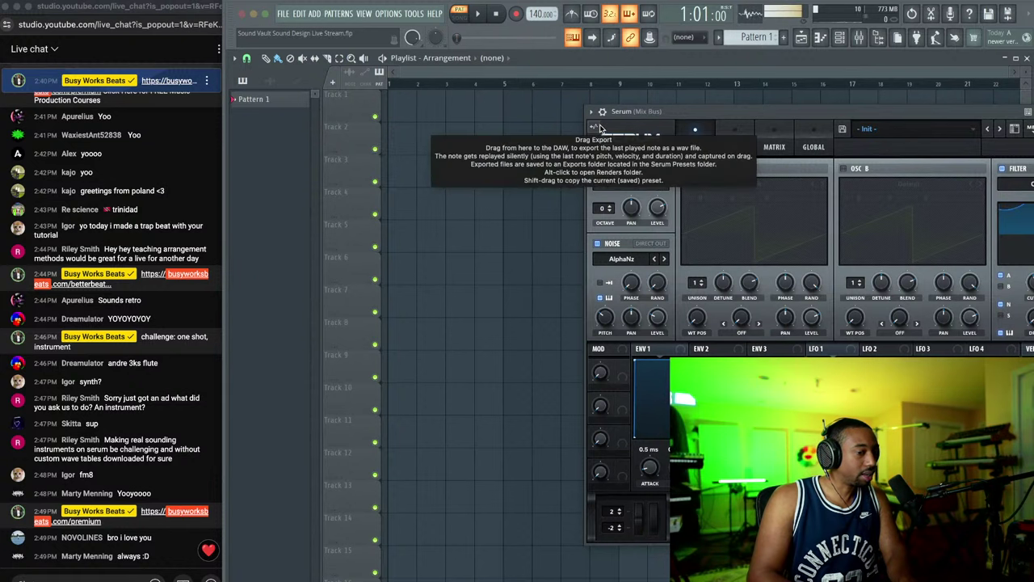
left_click_drag(598, 129, 393, 103)
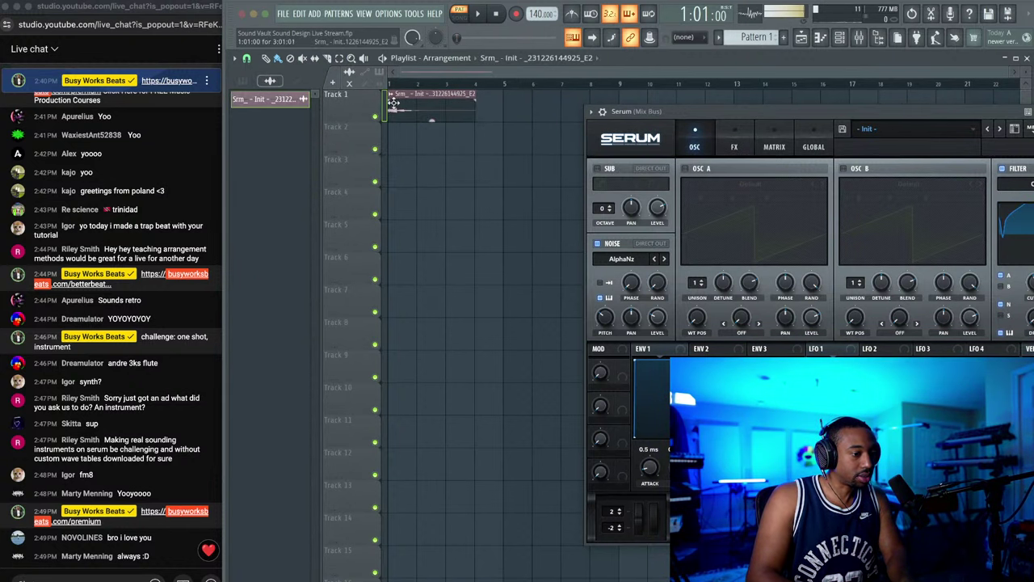
Step: Play the exported Serum clip in song mode, stop playback and delete the clip from Track 1
left_click(458, 14)
key("space")
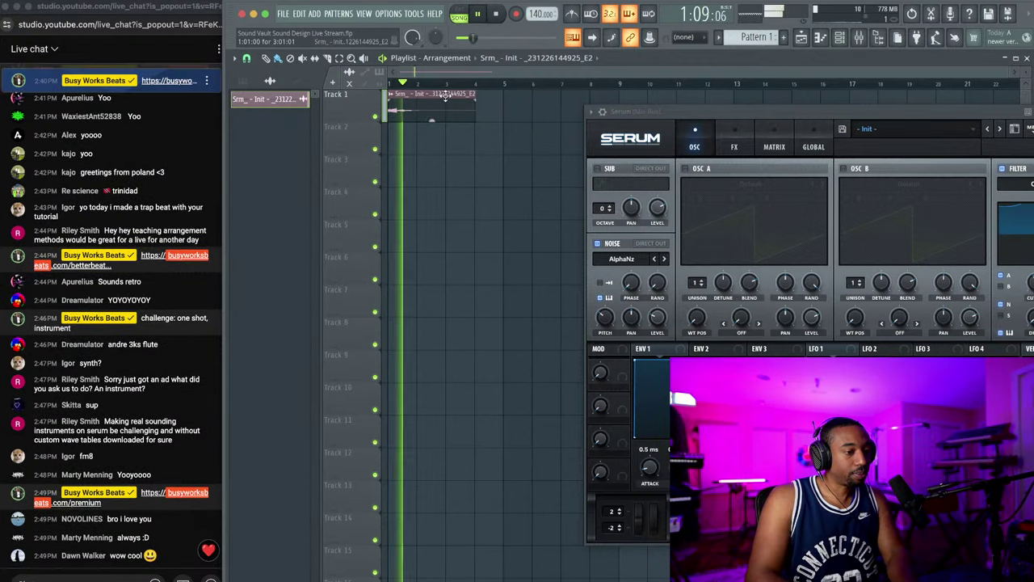
key("space")
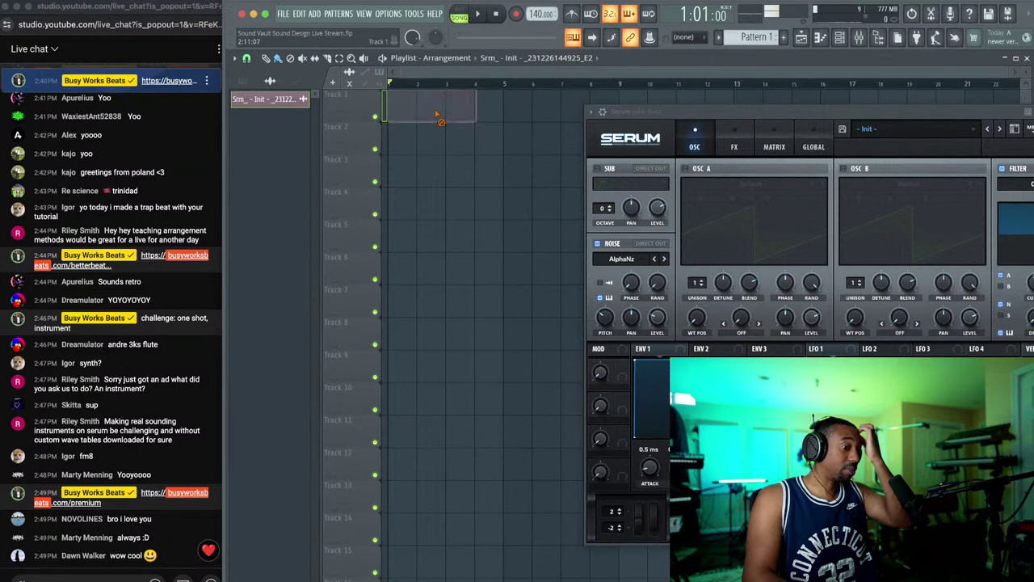
Step: Disable the Delay effect in Serum's effects rack and close the plugin window
left_click_drag(675, 118, 483, 134)
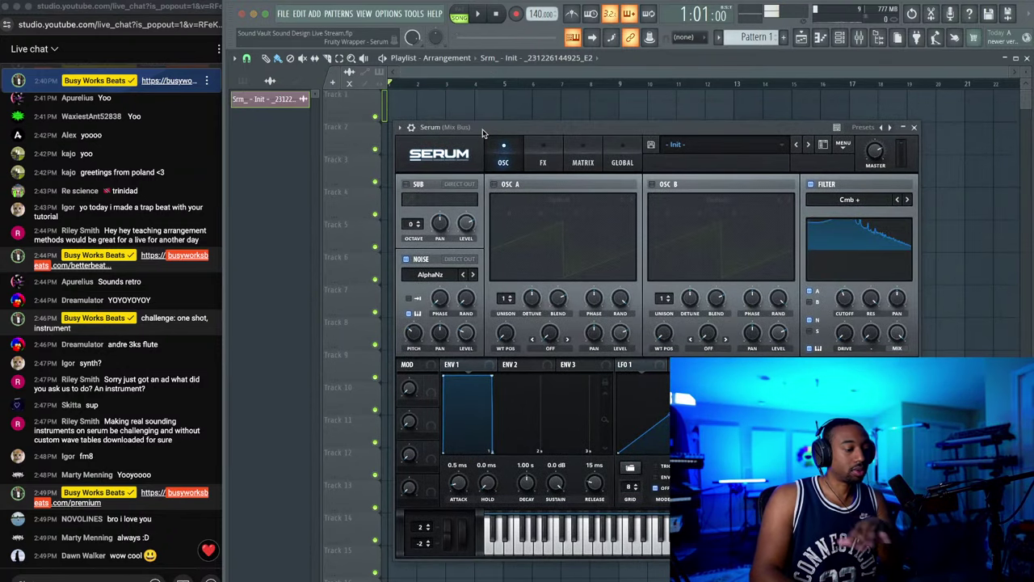
left_click(543, 161)
left_click(411, 274)
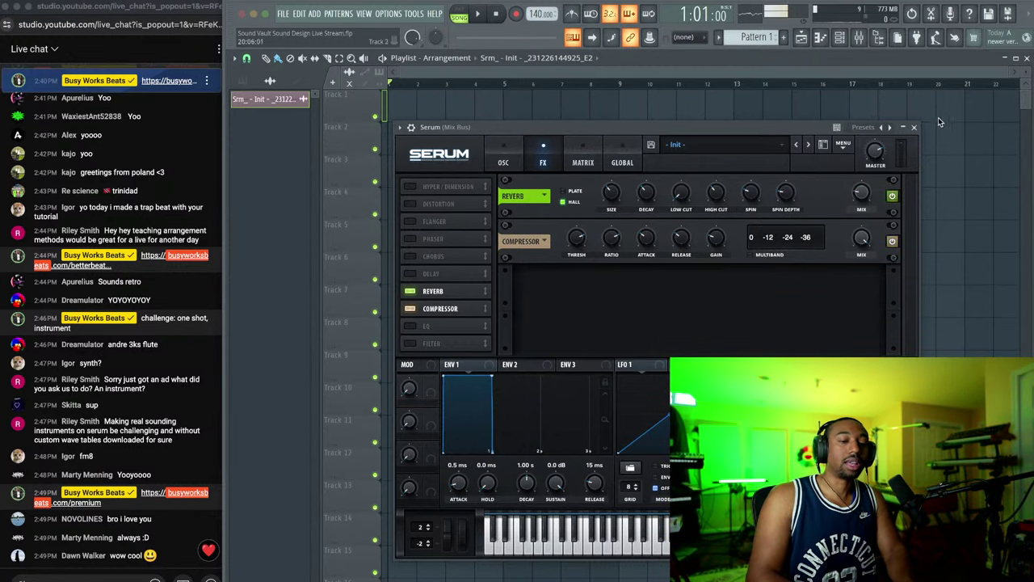
left_click(915, 127)
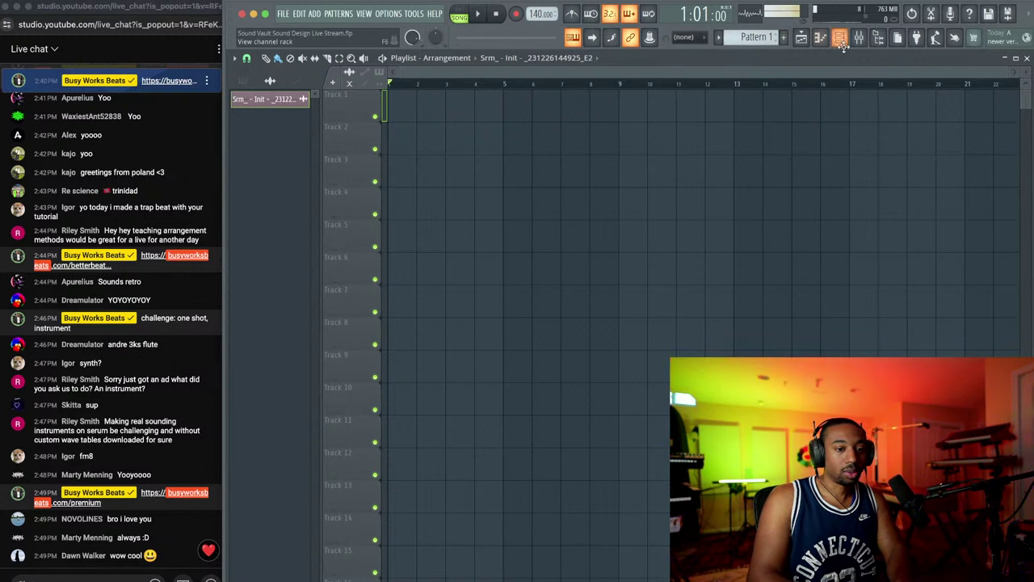
Step: Set the channel rack filter to All so every channel is listed
key("F6")
left_click(354, 59)
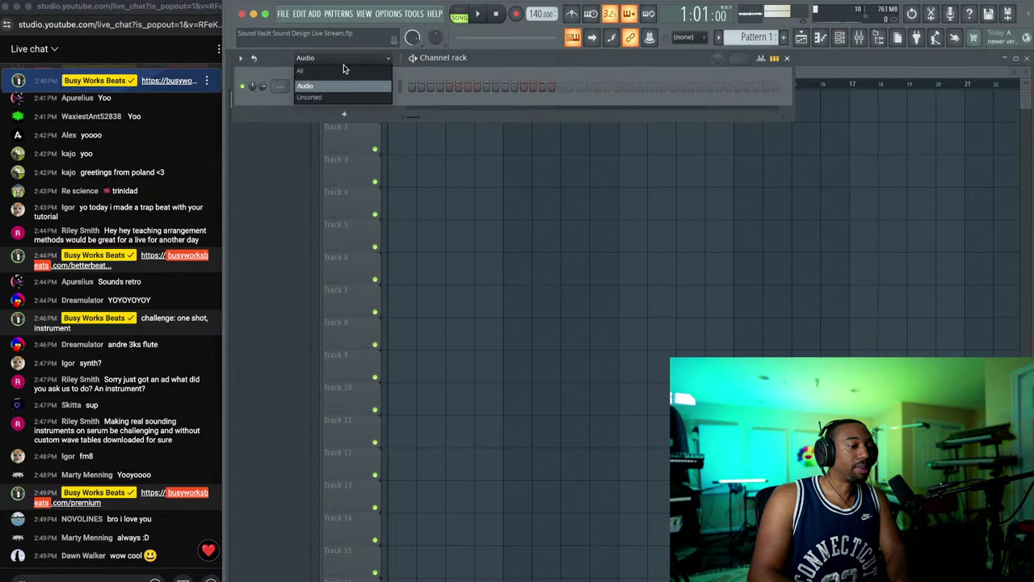
left_click(345, 71)
key("F6")
Step: Clear the Serum audio clip from Track 1 and place a 16-bar Pattern 1 clip there from bar 1
left_click(396, 105)
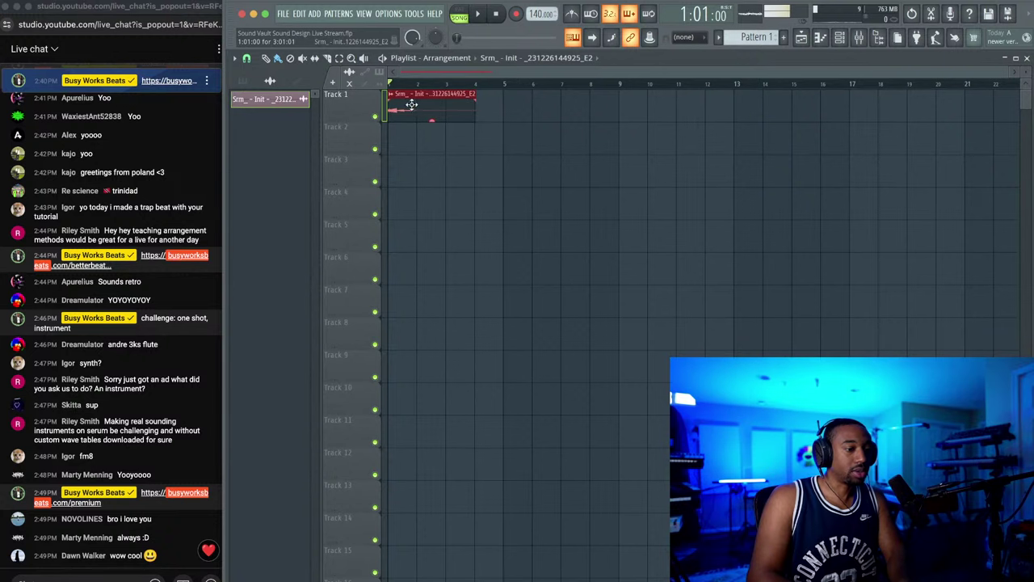
right_click(410, 104)
left_click(243, 81)
left_click_drag(273, 103, 848, 105)
left_click(421, 105)
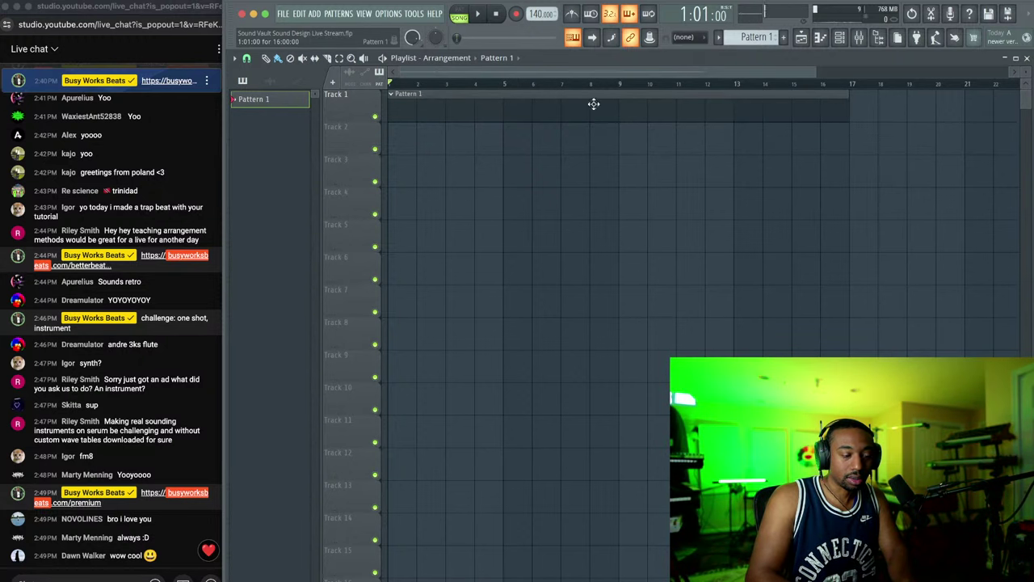
Step: Open the Serum channel's piano roll and add a C1 note at bar 1
double_click(562, 105)
right_click(391, 103)
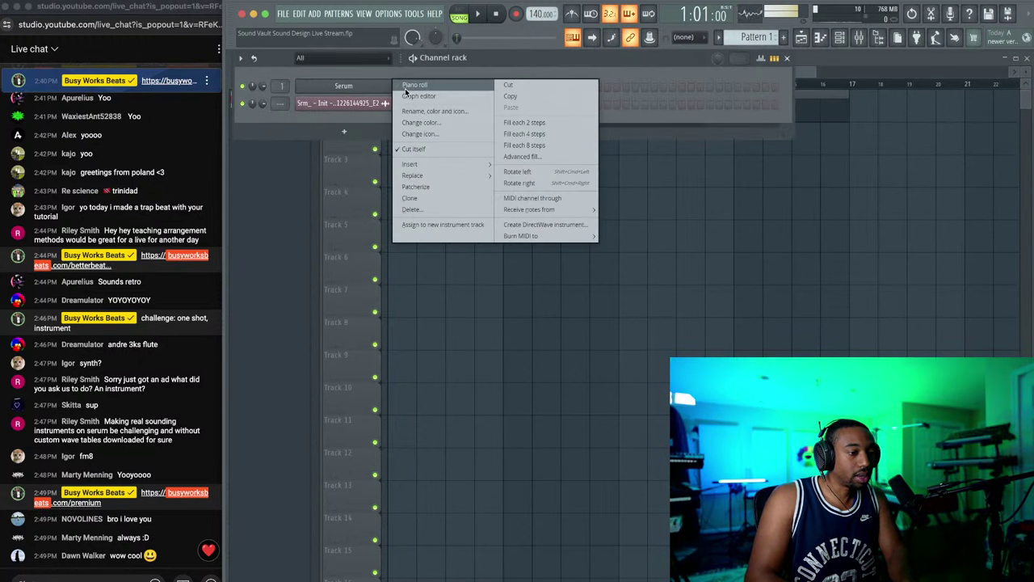
left_click(416, 84)
scroll(306, 287, "down", 3)
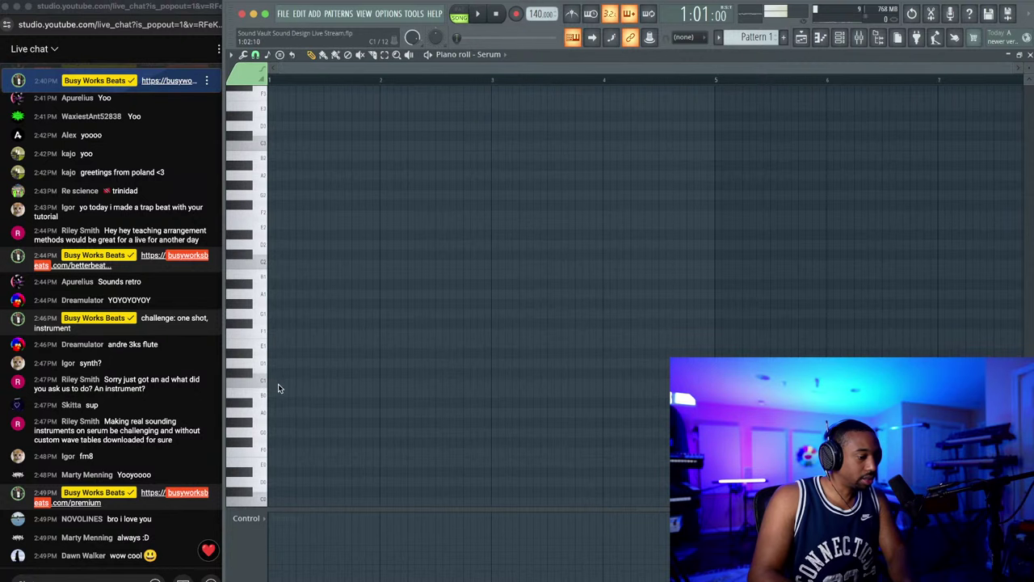
left_click(275, 383)
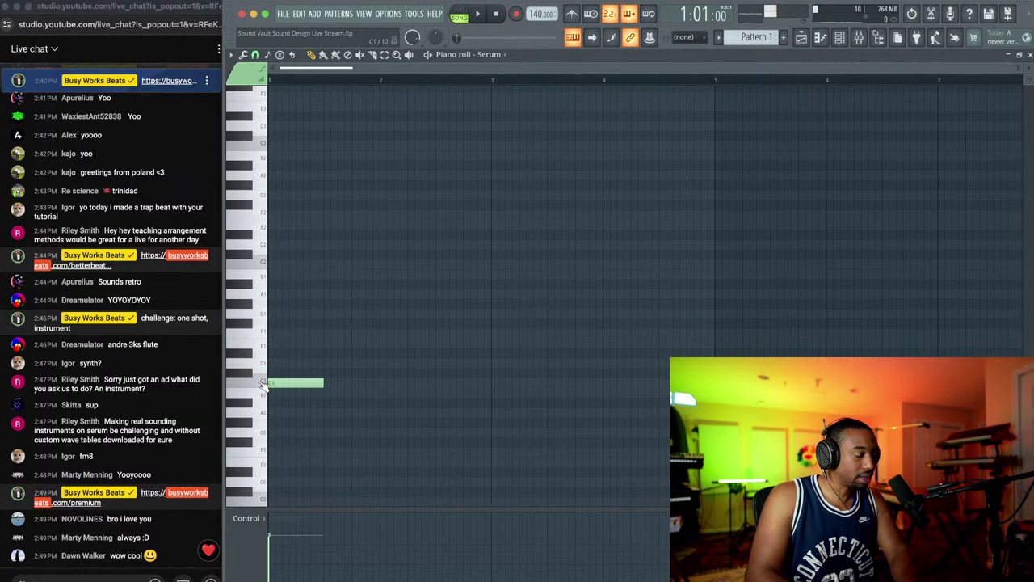
Step: Add a C2 note at bar 2 and a C3 note aligned to the start of bar 3
left_click(834, 41)
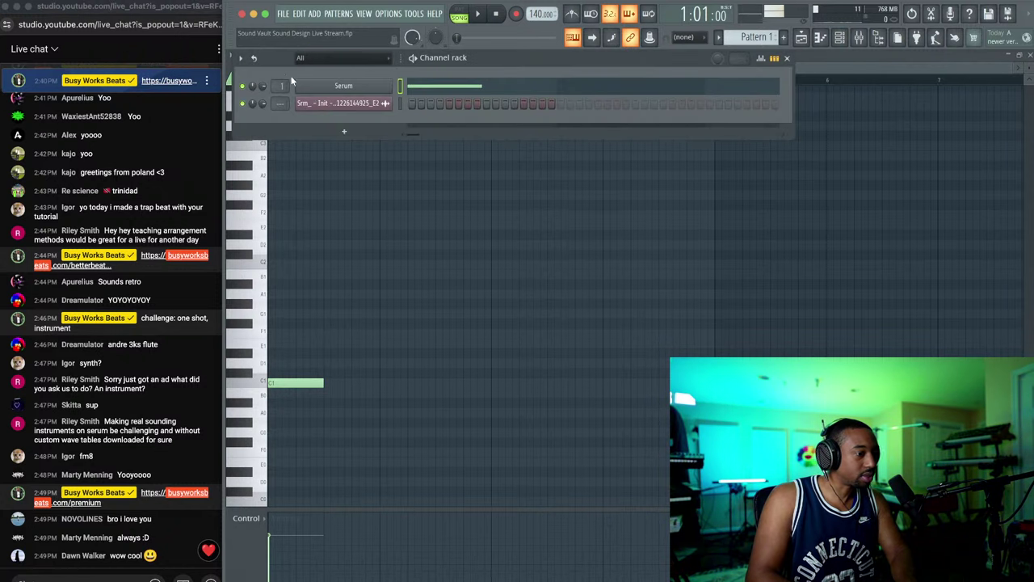
left_click(382, 266)
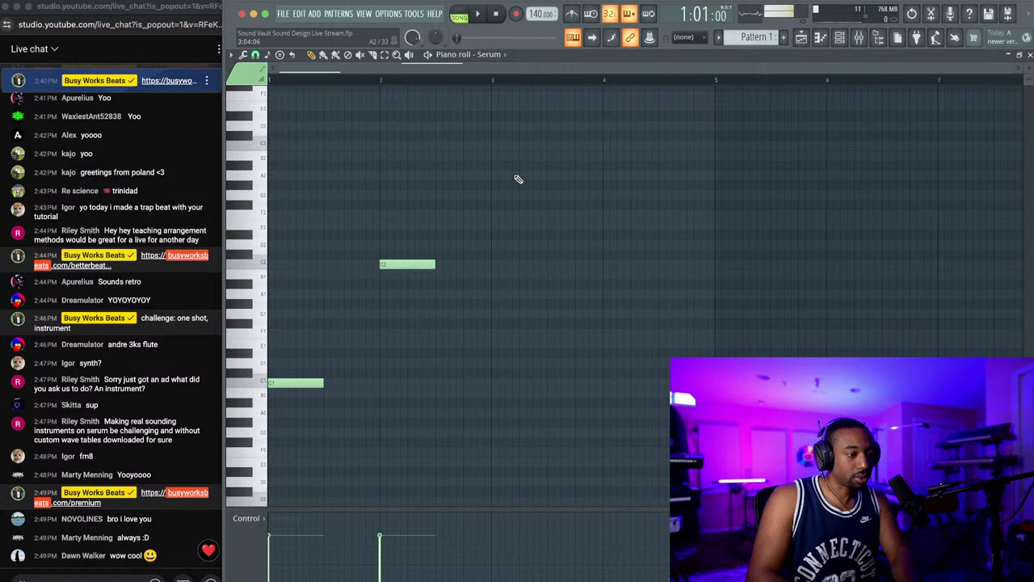
left_click(493, 148)
scroll(491, 161, "up", 2)
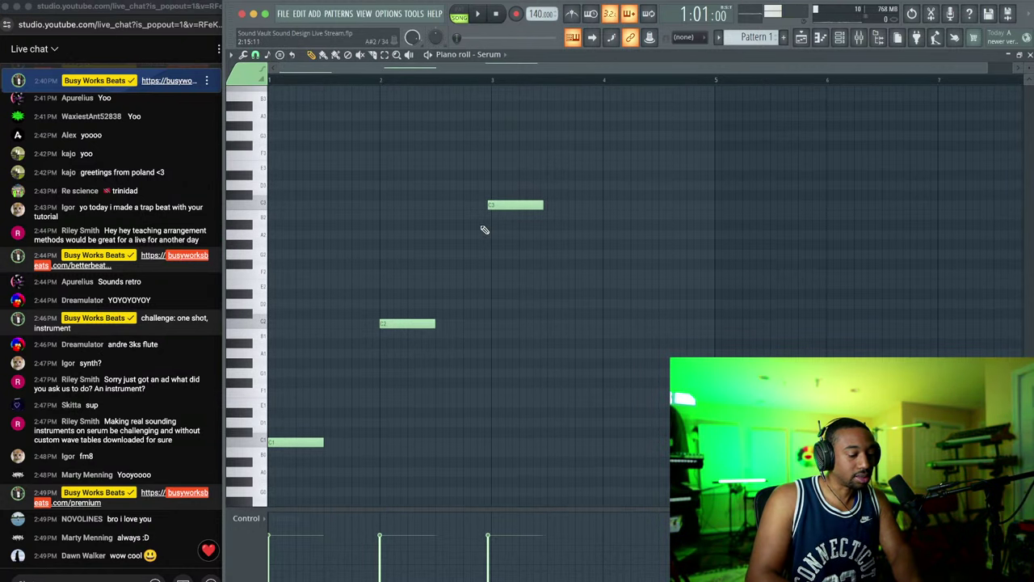
left_click_drag(509, 205, 513, 204)
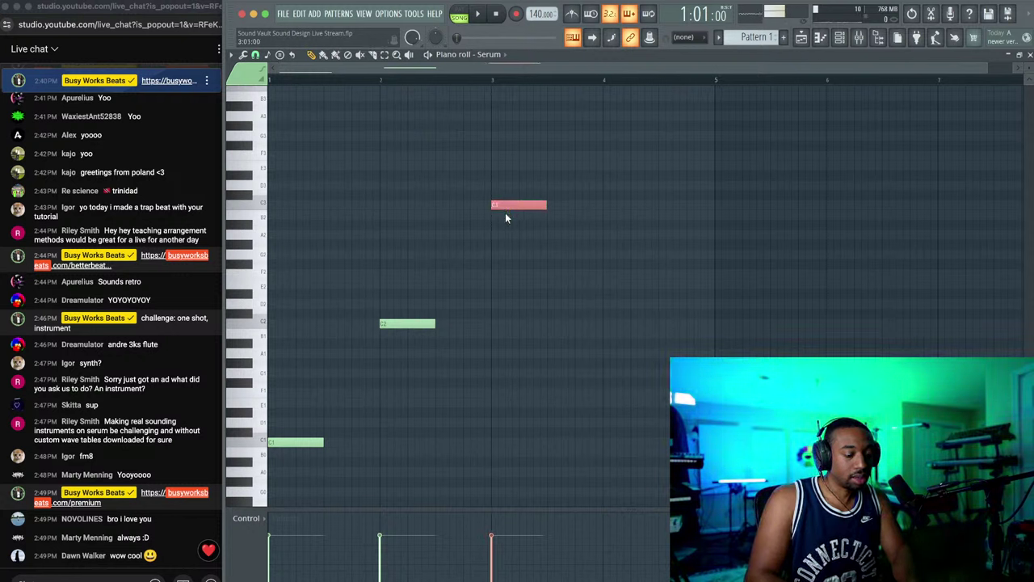
Step: Set the piano roll snap to 1/2 beat and add C4, C5 and C6 notes at bars 4, 5 and 6
left_click(255, 54)
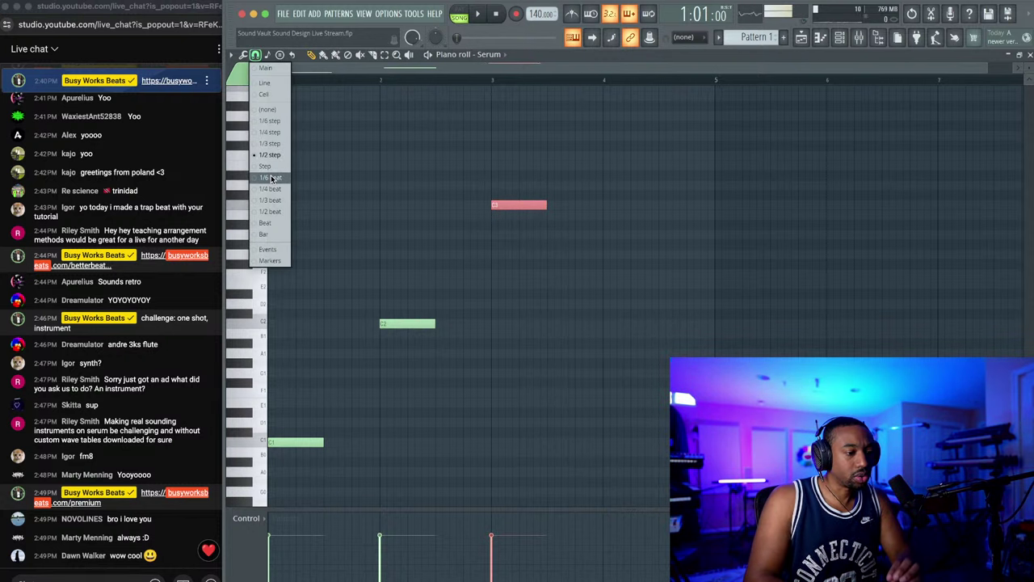
left_click(278, 210)
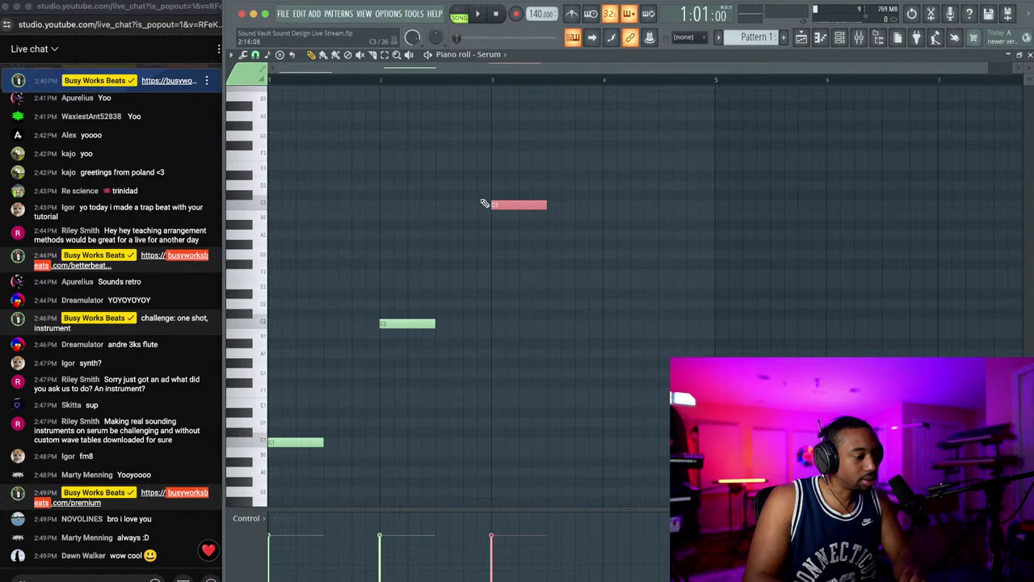
scroll(609, 160, "up", 3)
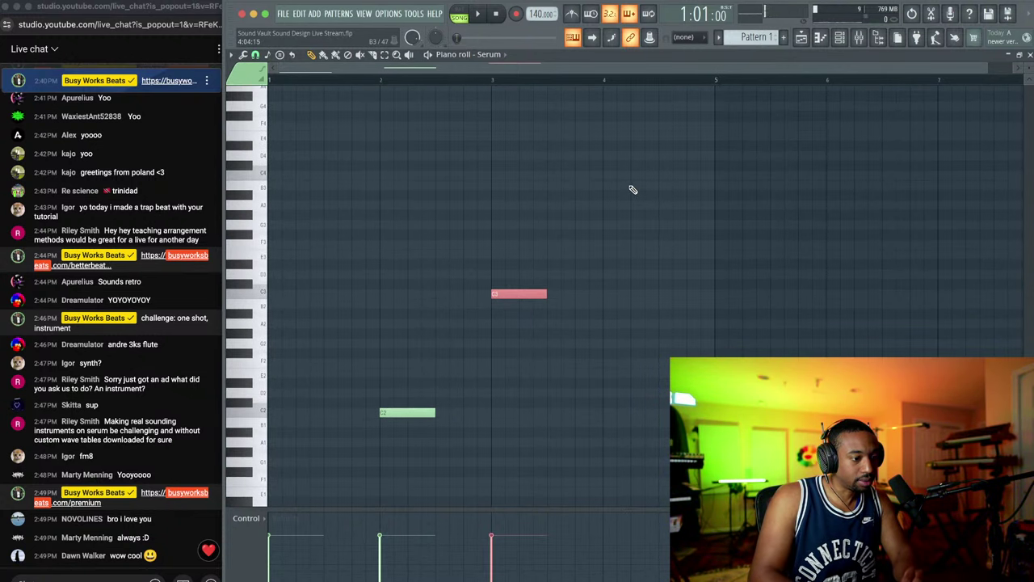
left_click(628, 174)
scroll(602, 175, "up", 1)
scroll(602, 175, "up", 3)
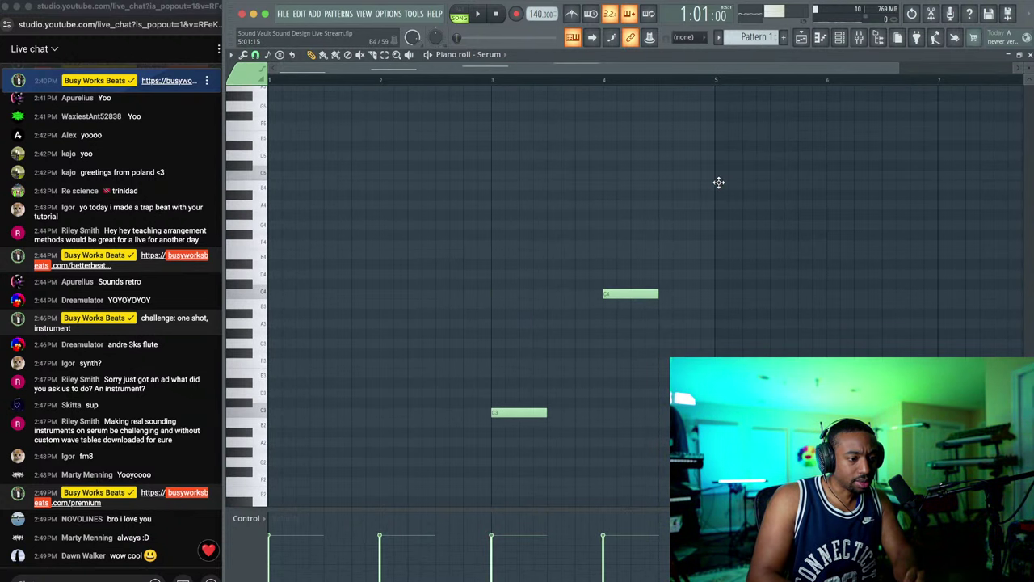
left_click(716, 175)
scroll(829, 180, "up", 3)
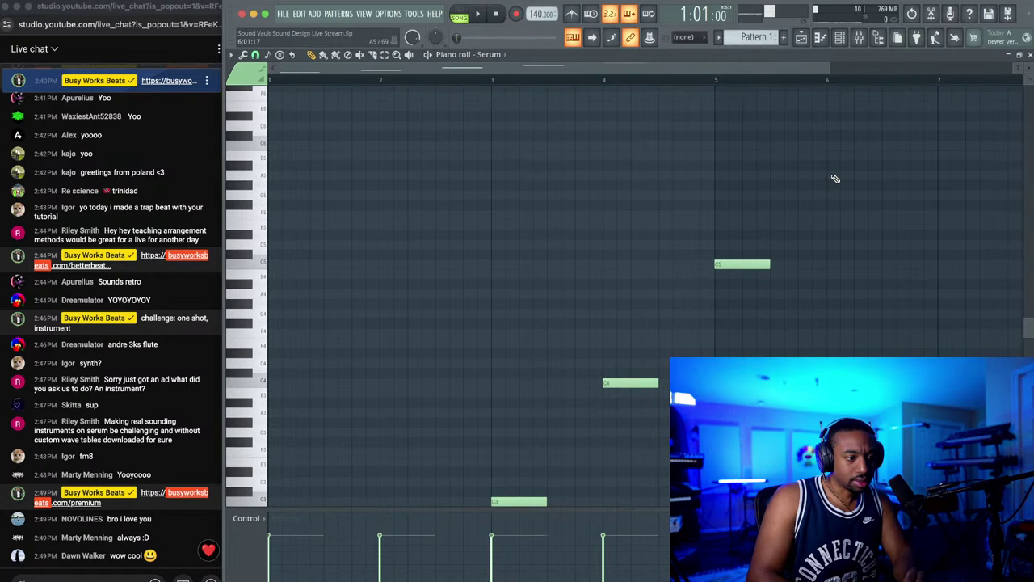
left_click(833, 145)
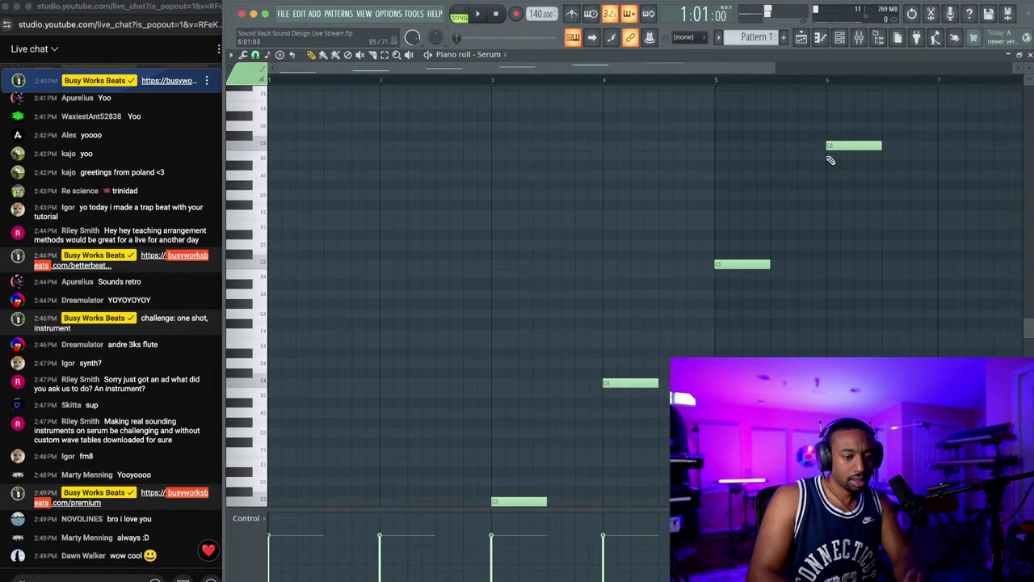
Step: Shorten the Pattern 1 clip on Track 1 to six bars, ending at bar 7
scroll(829, 157, "down", 1, "ctrl")
scroll(756, 276, "down", 4)
scroll(754, 266, "down", 2)
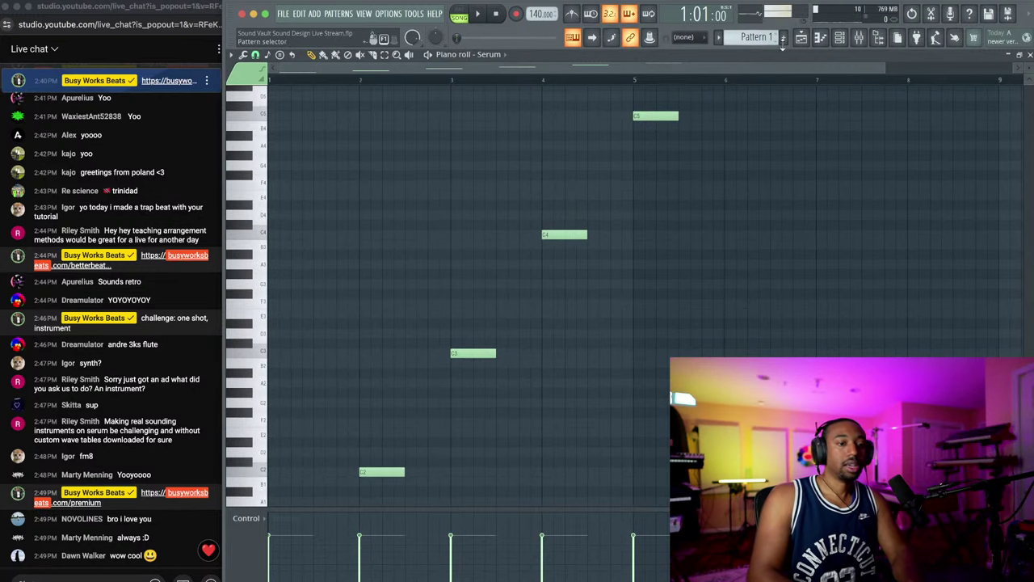
left_click(801, 39)
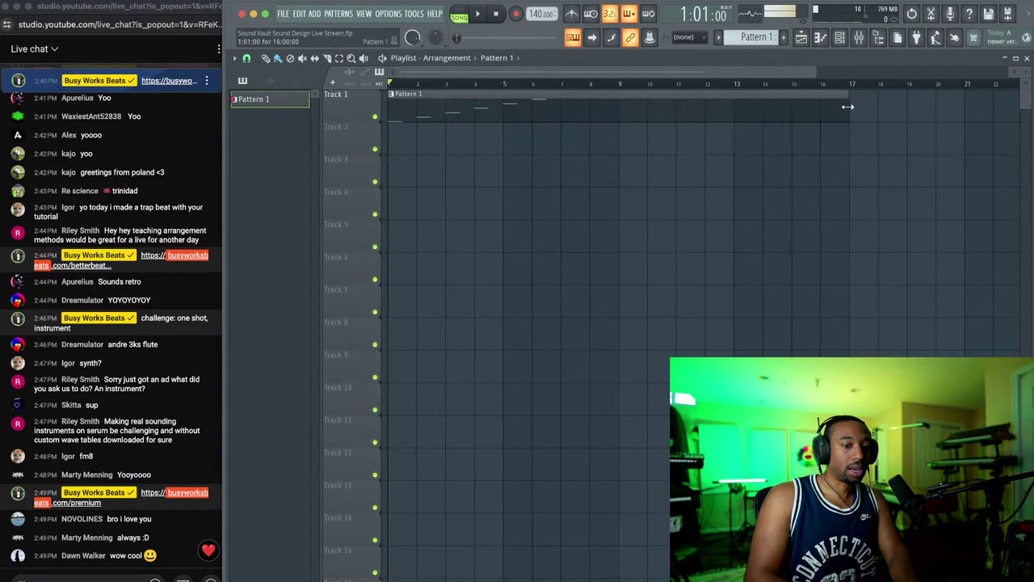
left_click_drag(848, 99, 557, 98)
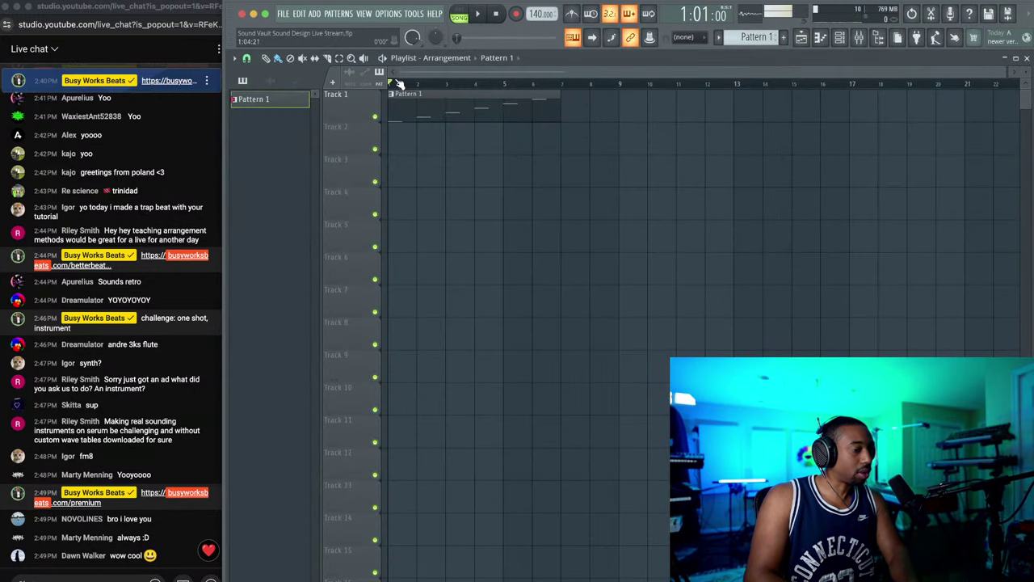
Step: Add a playlist marker named C1 at bar 1
key("alt+t")
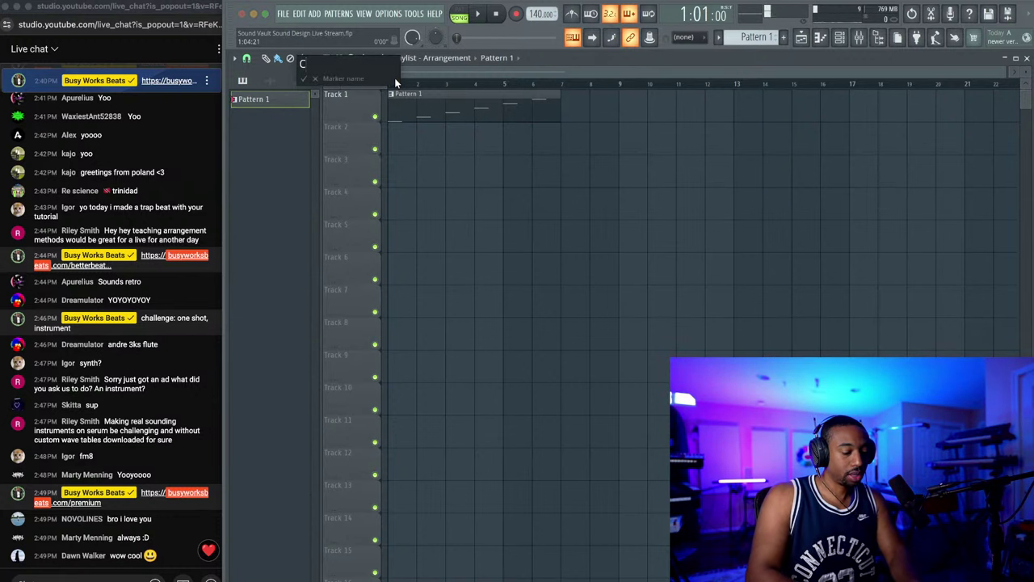
key("Return")
left_click(417, 92)
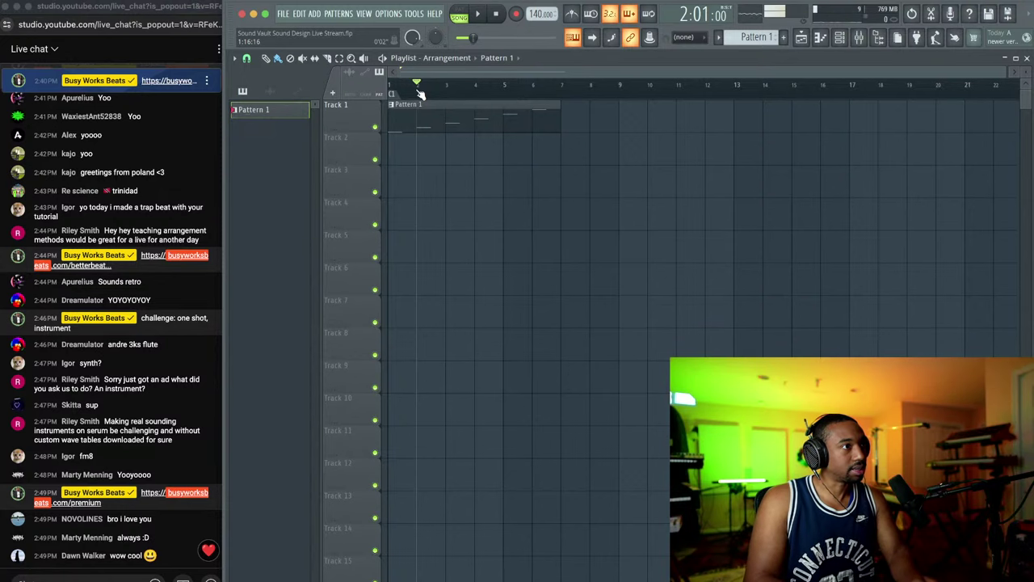
Step: Transpose all notes of the Serum pattern up one octave, from C2 at bar 1 to C7 at bar 6
double_click(405, 115)
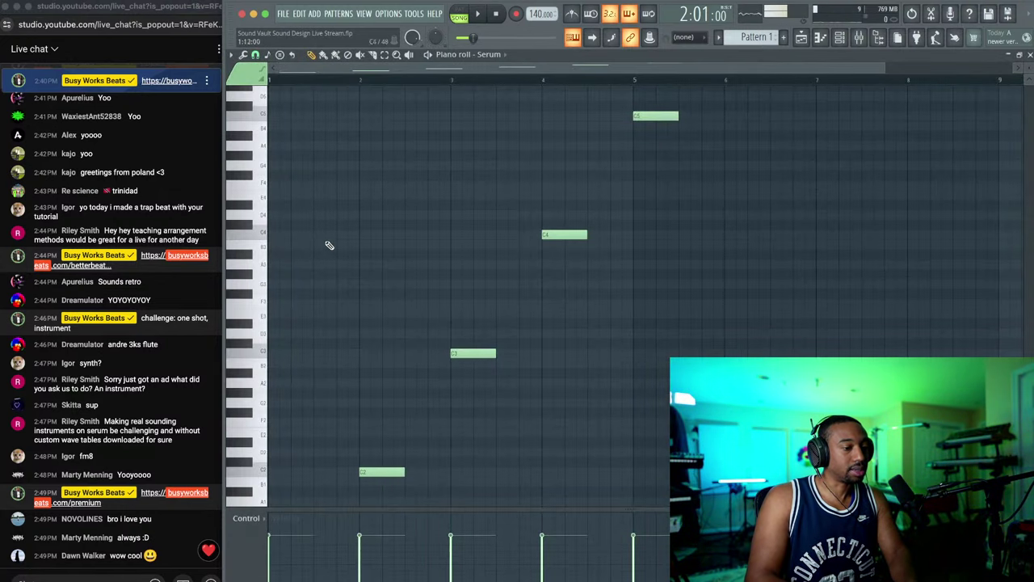
scroll(323, 259, "down", 5)
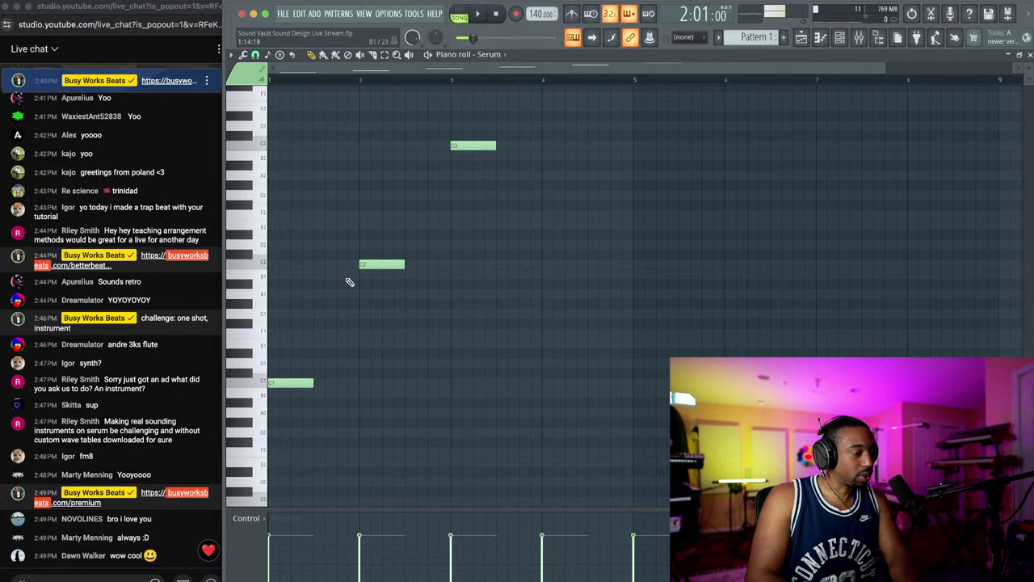
left_click(267, 265)
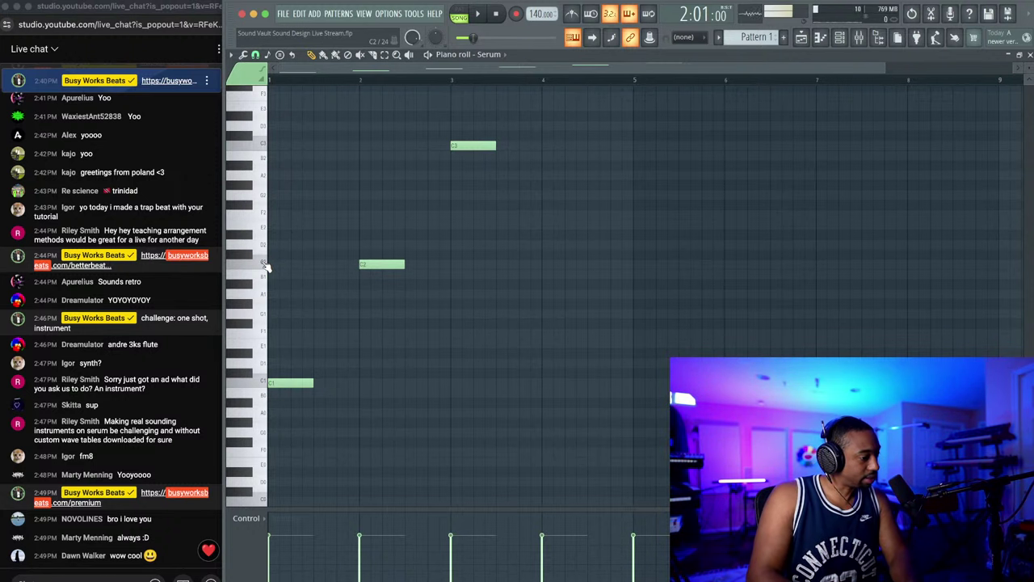
left_click(266, 266)
scroll(278, 268, "up", 8)
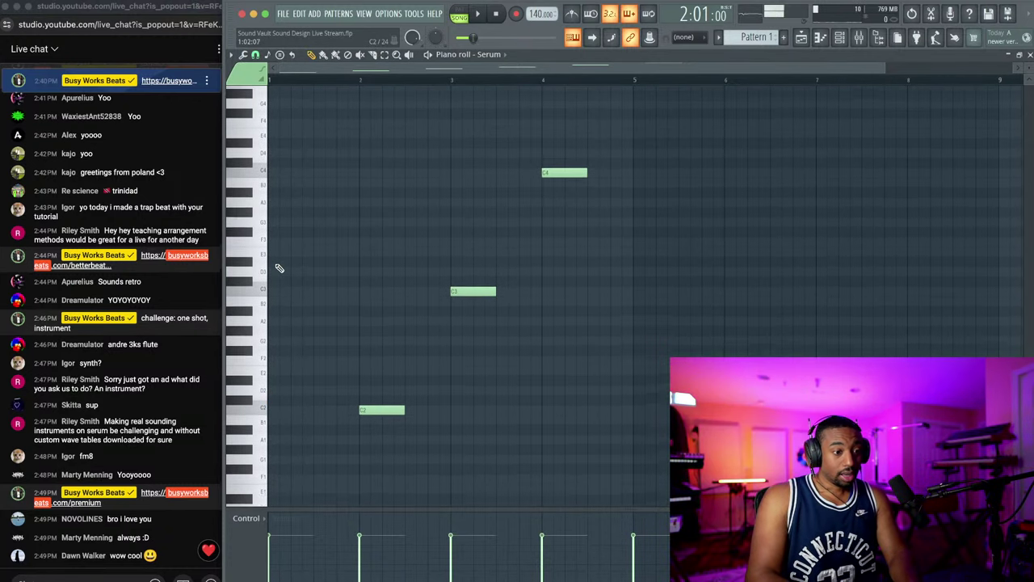
scroll(278, 269, "down", 8)
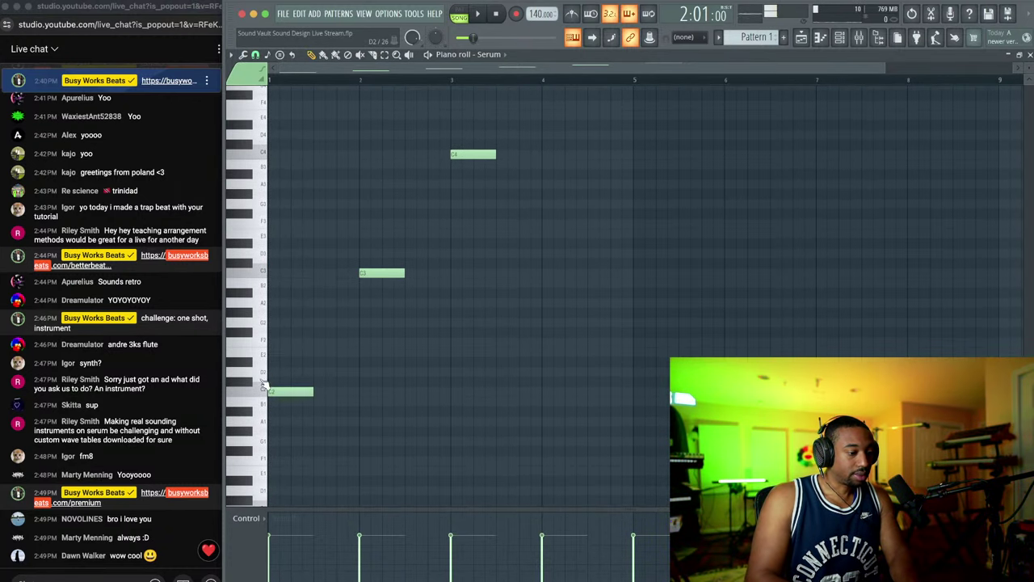
scroll(555, 208, "up", 11)
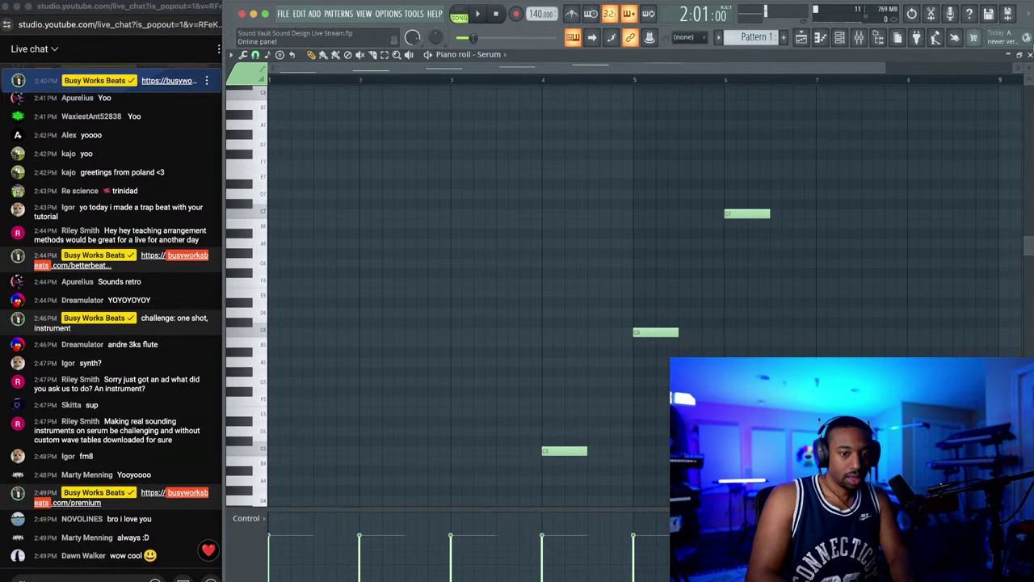
left_click(1031, 55)
mouse_move(560, 114)
left_mouse_down()
mouse_move(623, 114)
mouse_move(561, 114)
left_mouse_up()
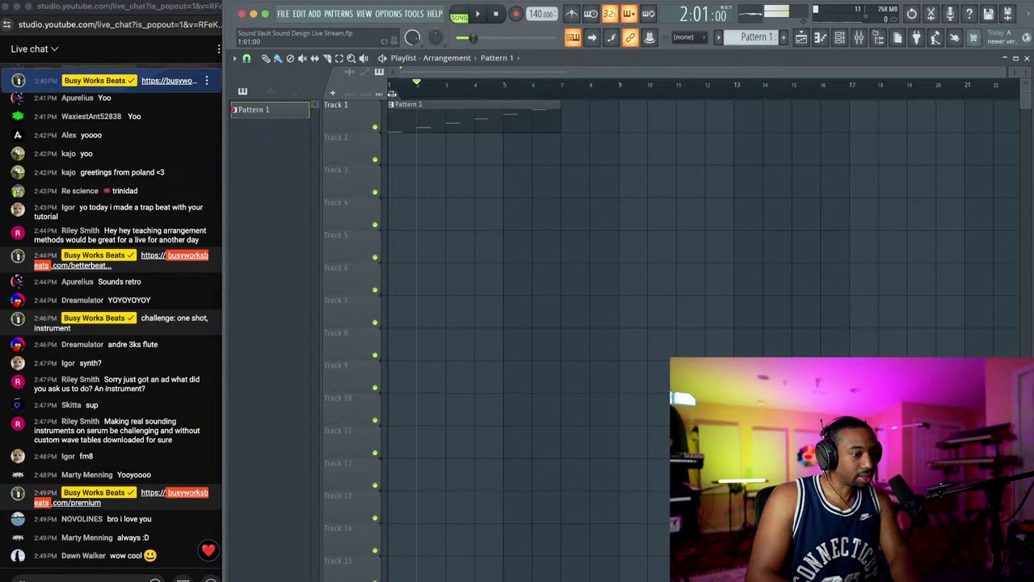
Step: Check the lowest note in the Serum piano roll and rename the playlist marker at bar 1 to C0
left_click(393, 87)
double_click(409, 117)
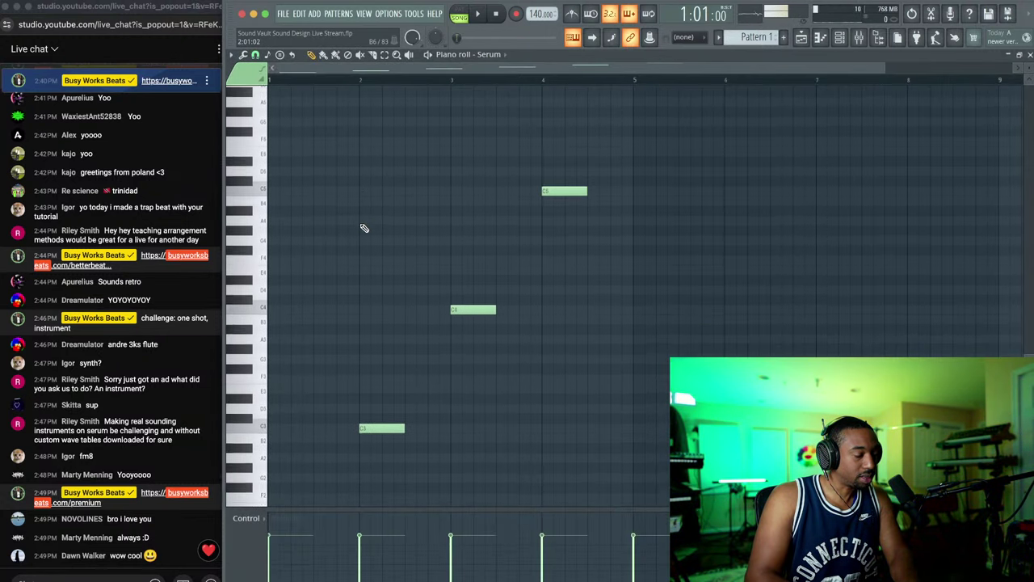
scroll(364, 229, "down", 5)
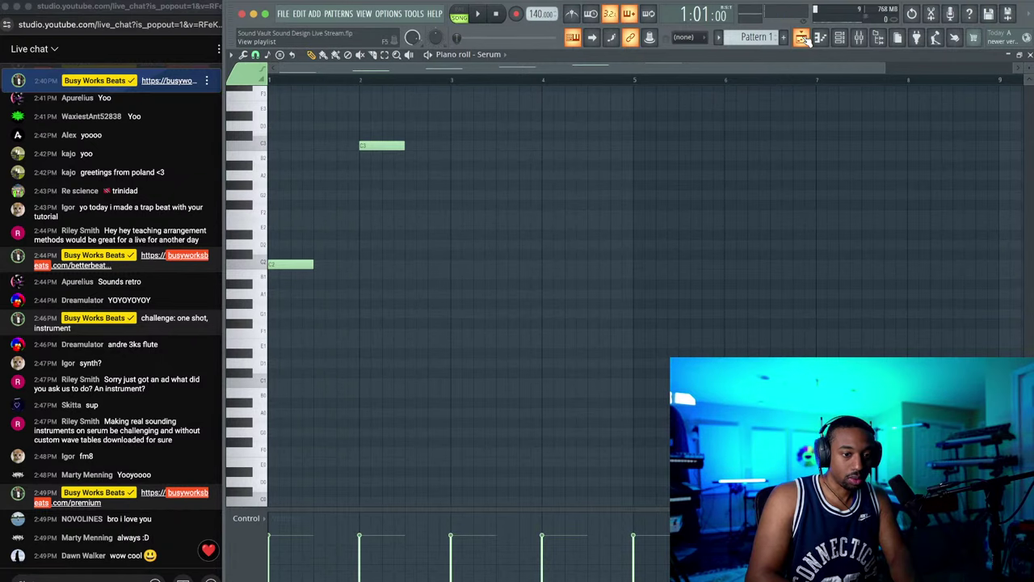
left_click(803, 38)
right_click(392, 93)
left_click(412, 154)
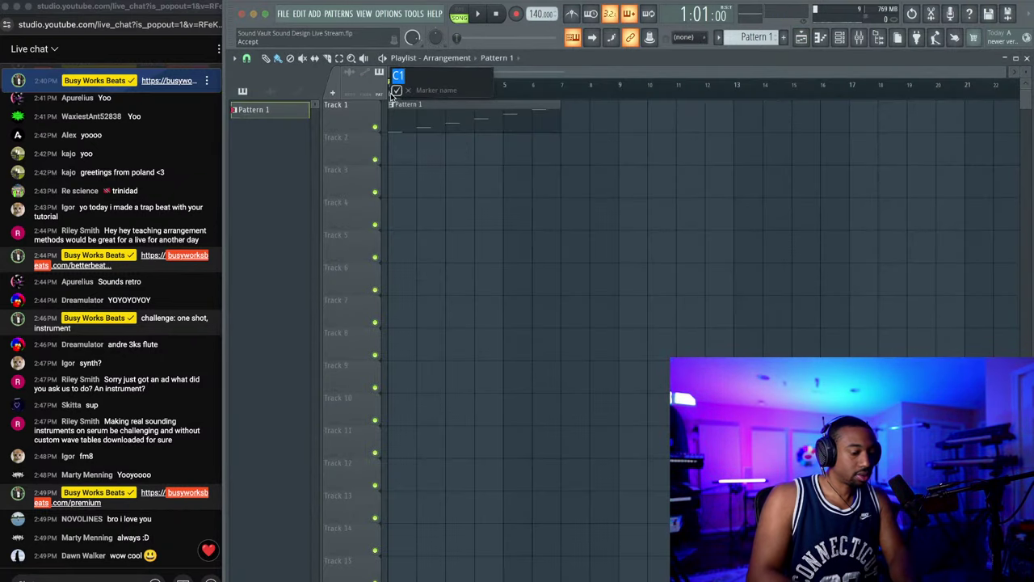
type("CO")
left_click(397, 90)
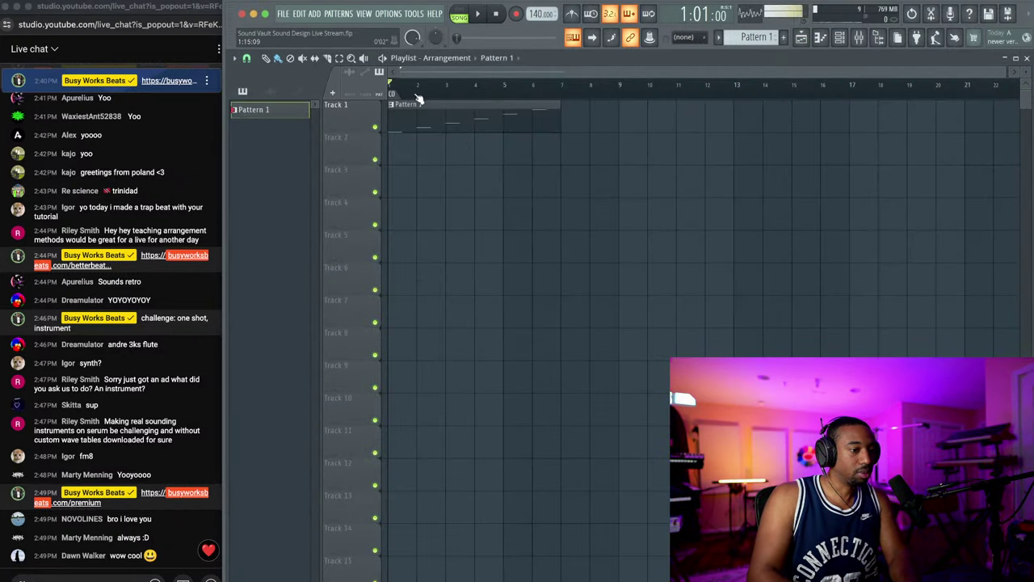
Step: Add playlist markers named C1 at bar 2, C2 at bar 3 and C3 at bar 4
left_click(419, 96)
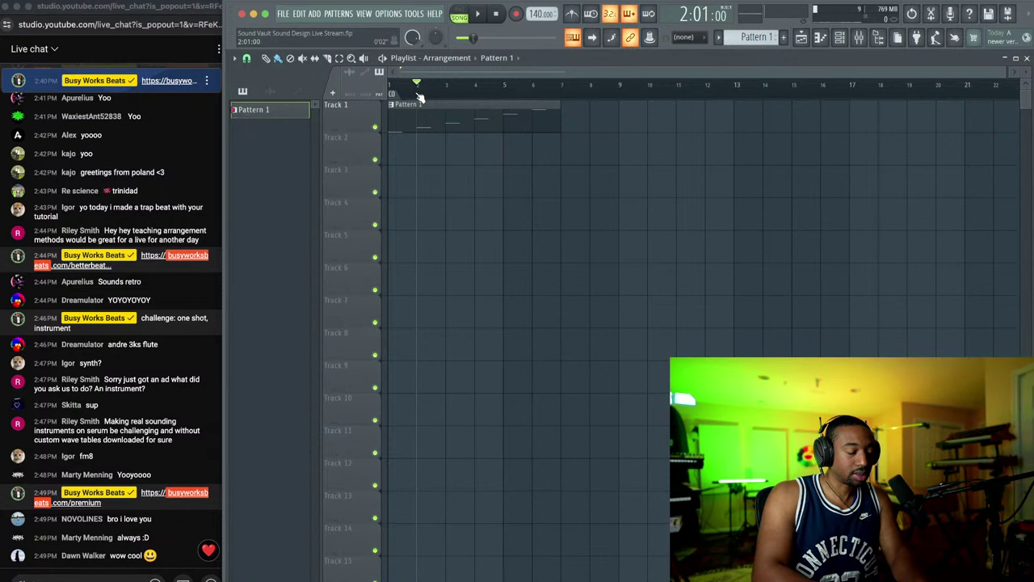
key("alt+t")
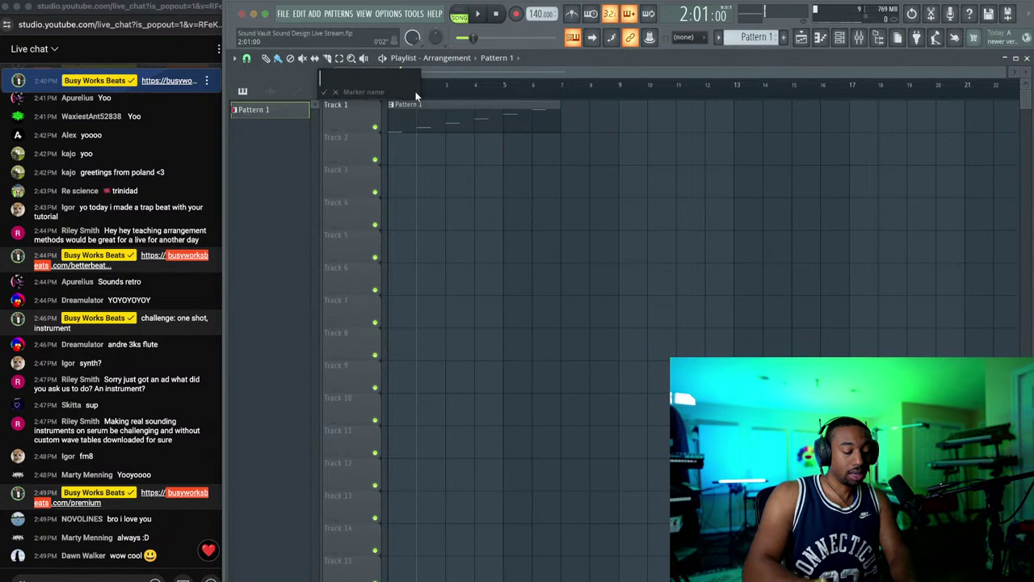
key("Return")
left_click(442, 93)
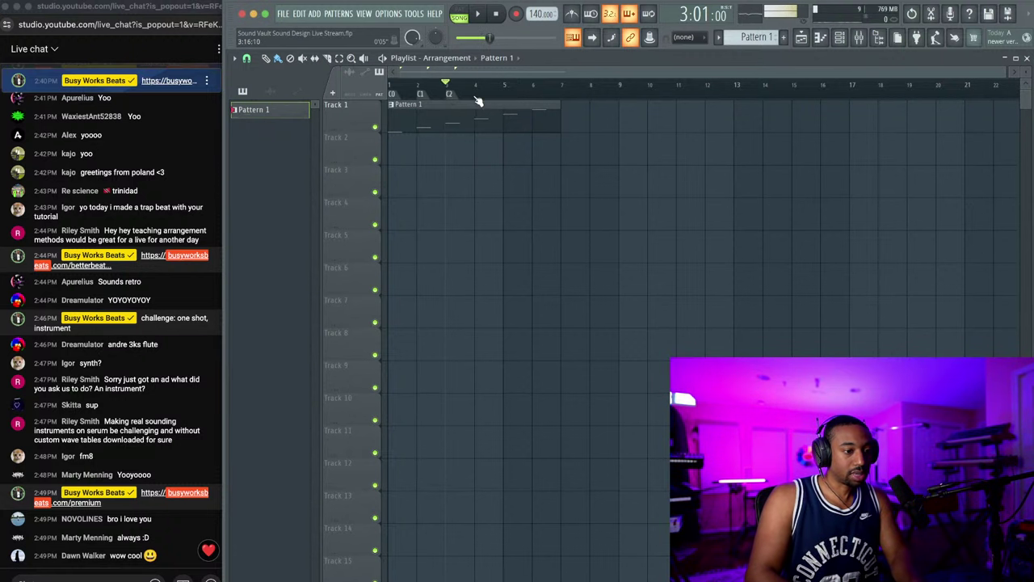
left_click(477, 95)
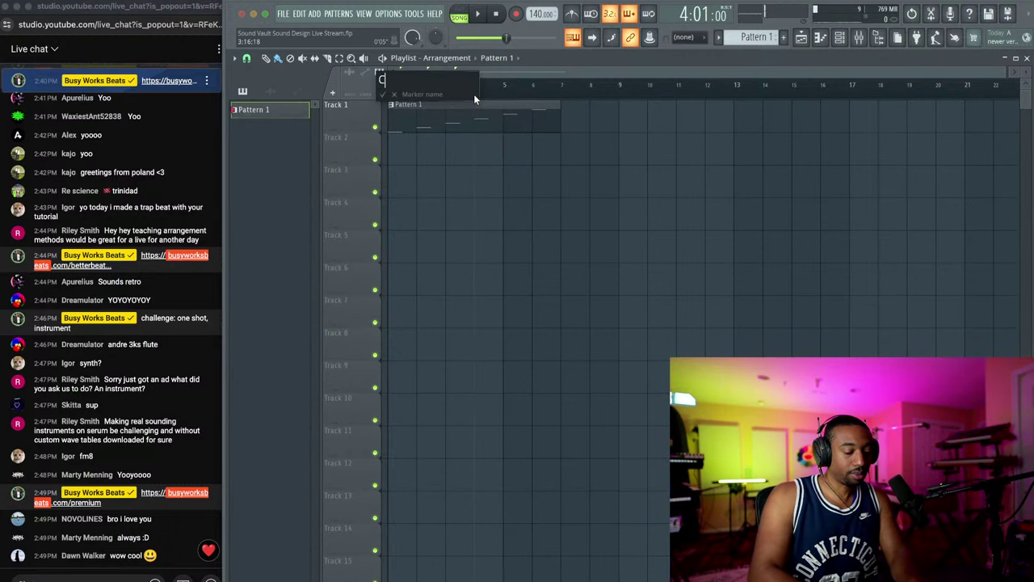
Step: Add playlist markers named C4 at bar 5 and C5 at bar 6
left_click(505, 96)
key("alt+t")
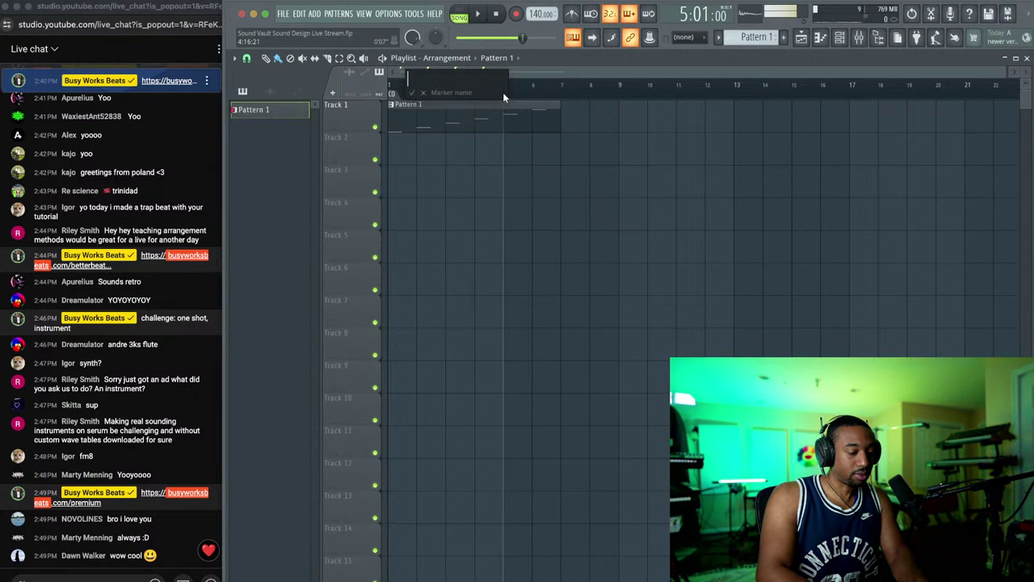
type("C4")
key("Return")
left_click(539, 94)
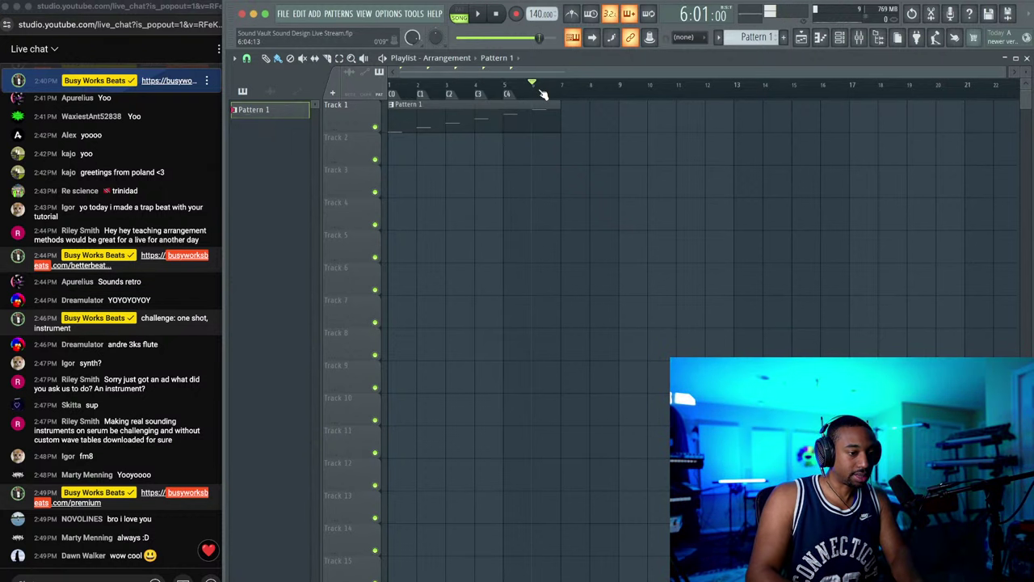
key("alt+t")
type("C5")
key("Return")
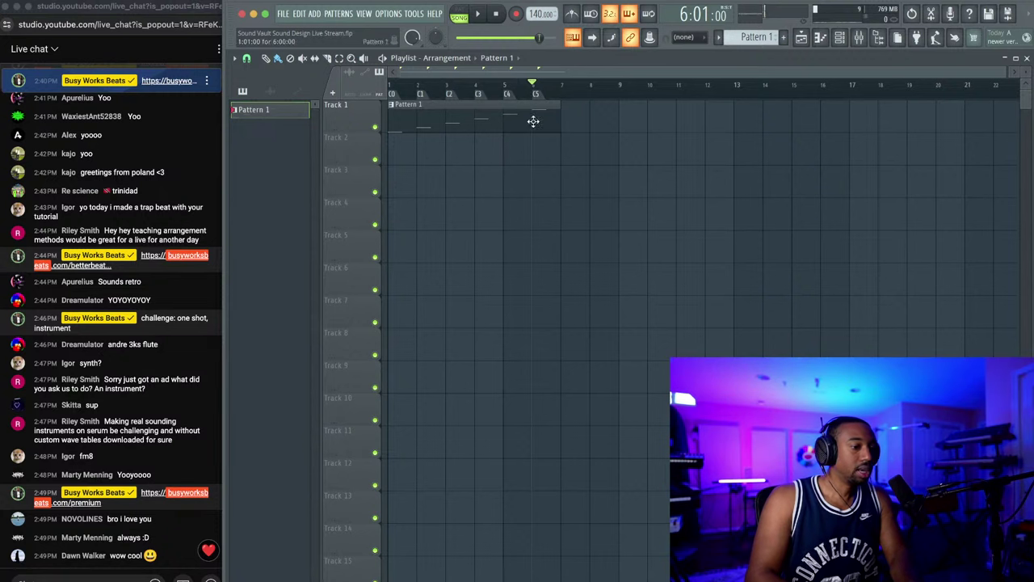
Step: Consolidate Track 1 into a 16Bit int stereo WAV with playlist markers saved and the tail set to Leave remainder
double_click(511, 112)
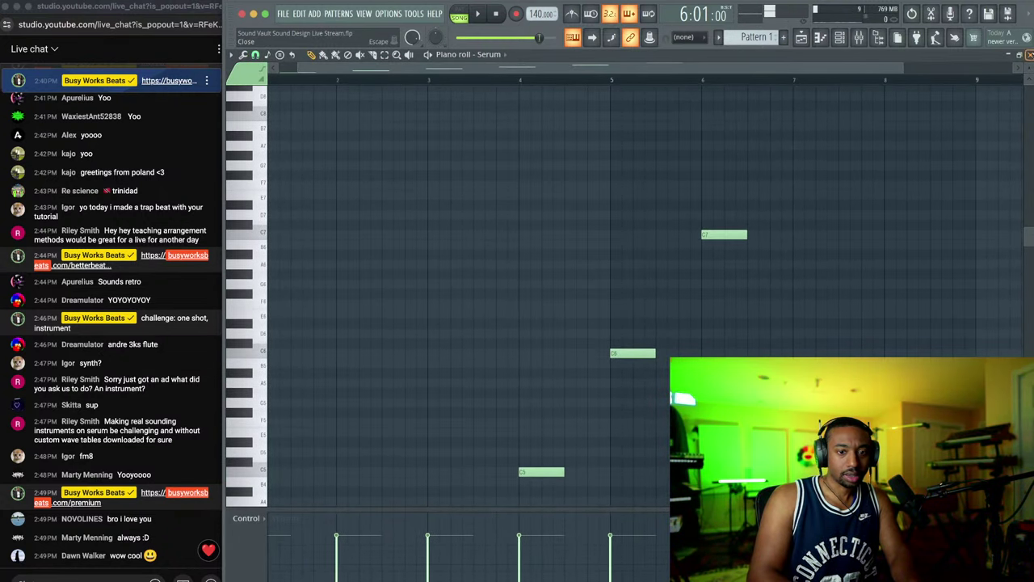
left_click(1029, 54)
right_click(350, 103)
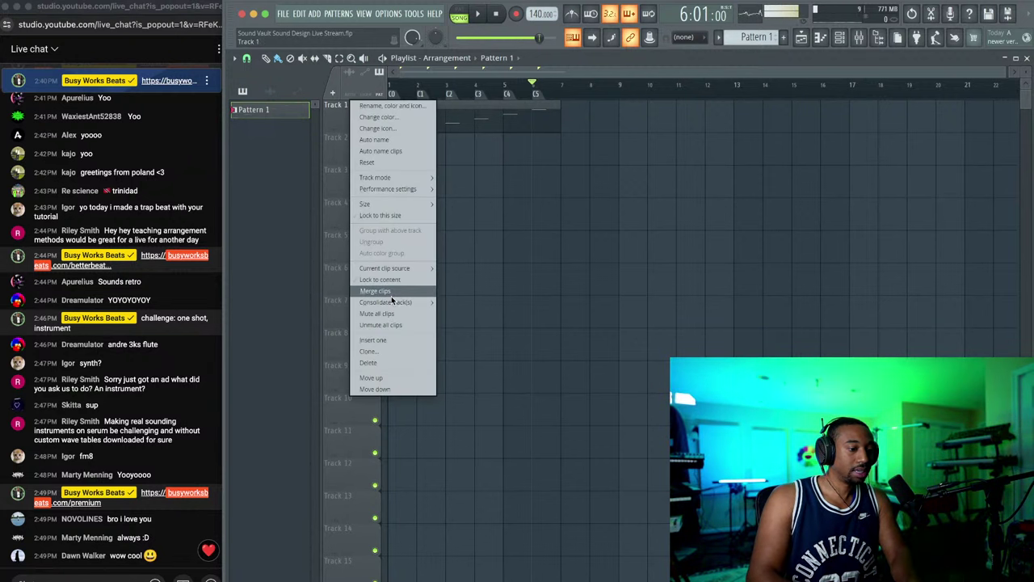
mouse_move(404, 302)
left_click(466, 306)
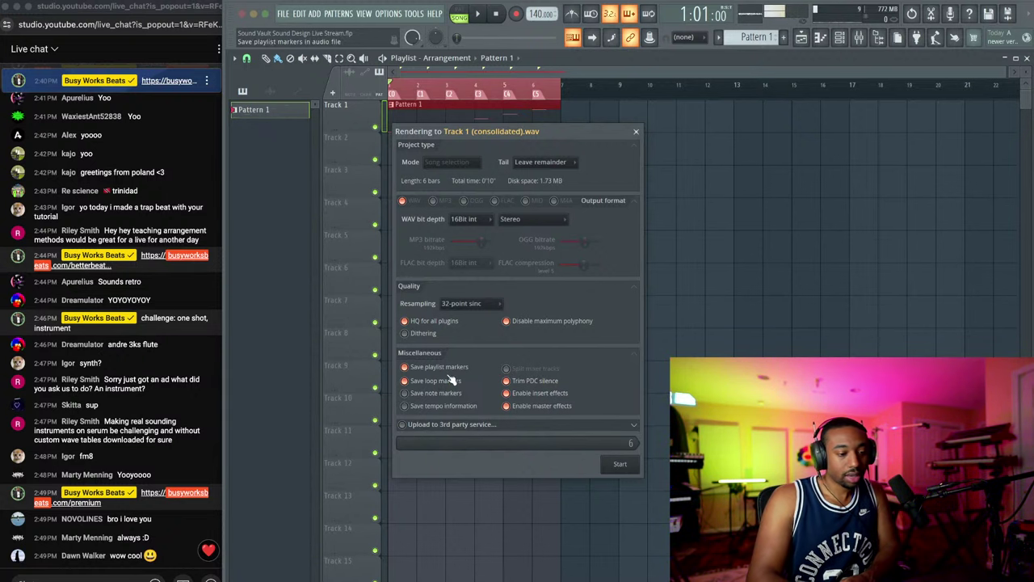
left_click(622, 464)
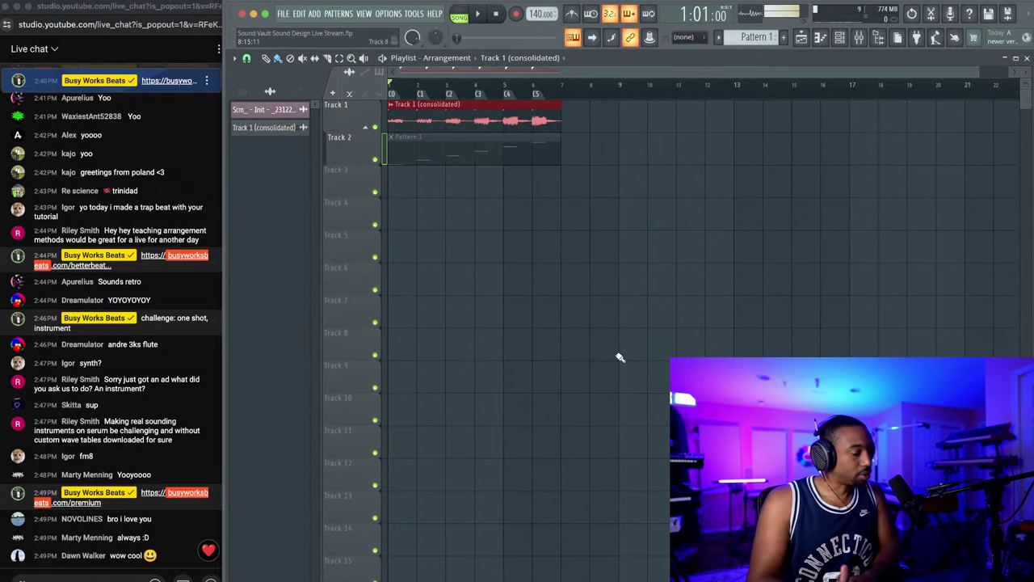
Step: Show all channels in the channel rack and open the Serum plugin window over the playlist
left_click(841, 39)
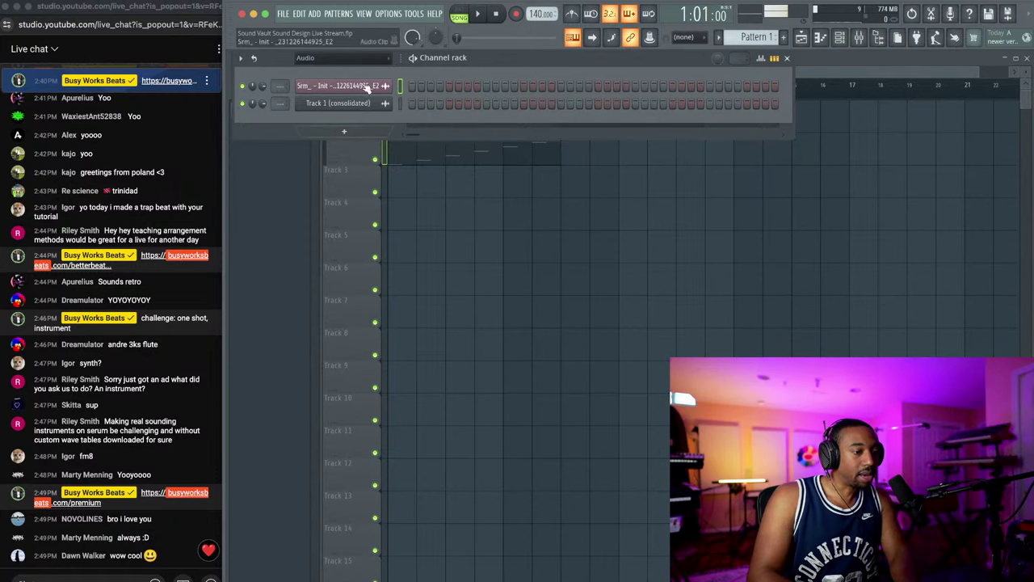
left_click(348, 59)
left_click(351, 70)
left_click(346, 85)
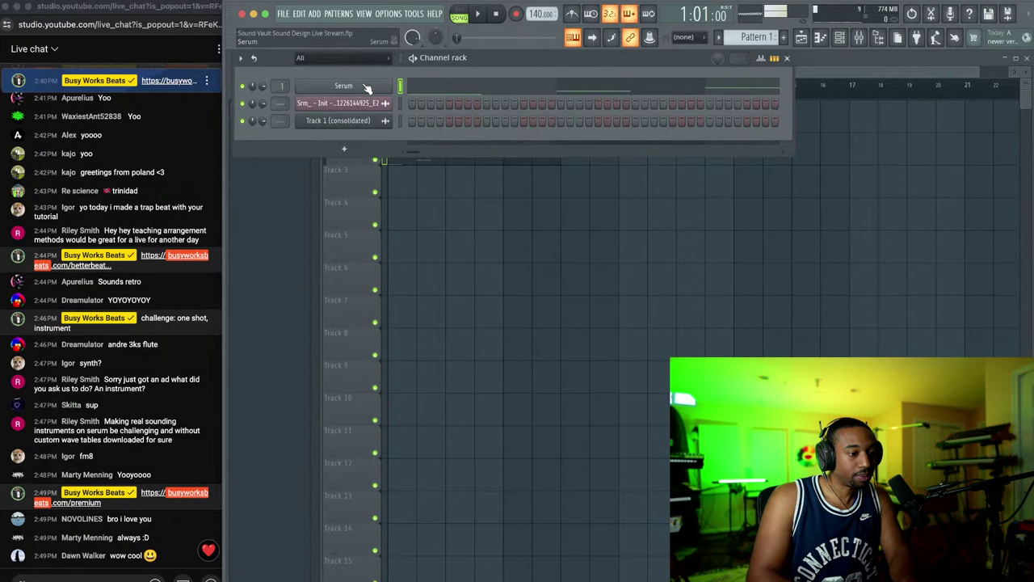
left_click_drag(627, 129, 522, 108)
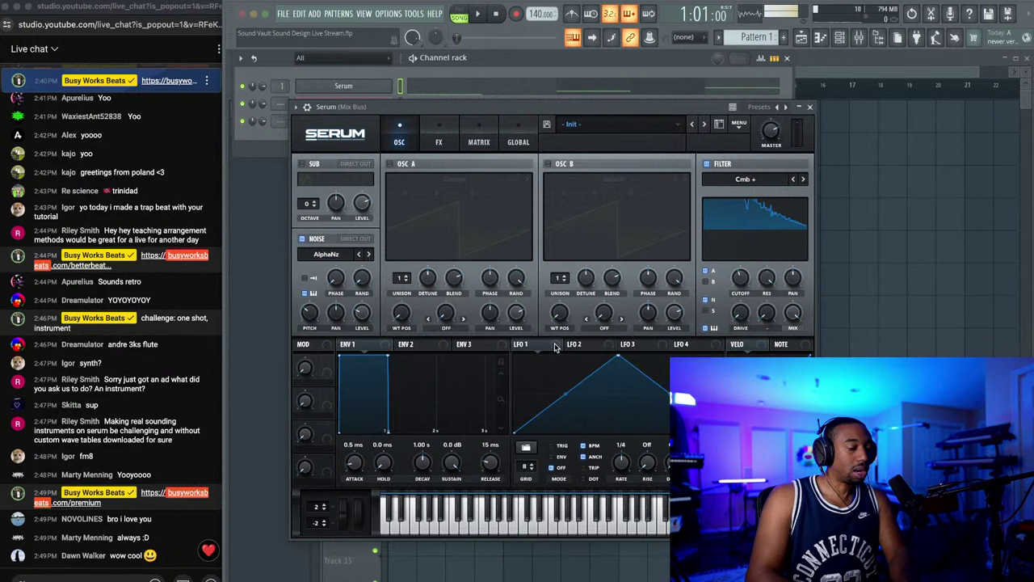
Step: Try modulating the noise pitch with LFO 1 at an amount of 20, and remove that modulation
left_click_drag(546, 345, 302, 310)
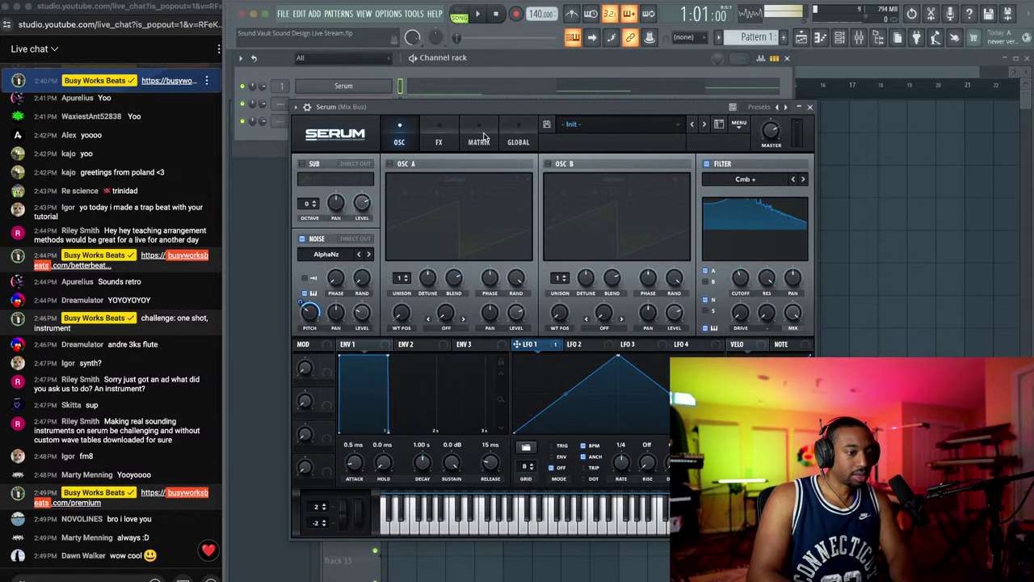
left_click(482, 139)
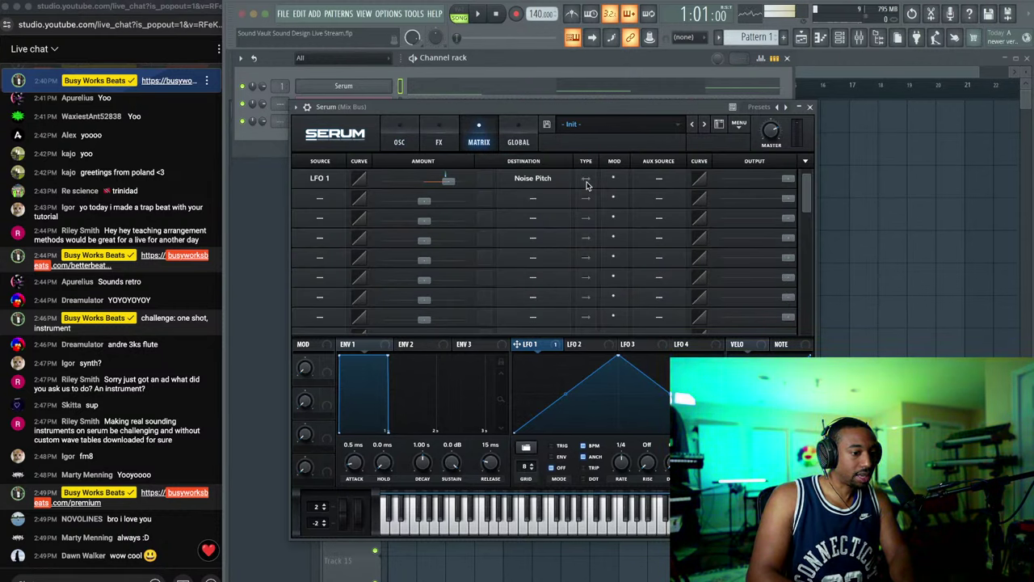
left_click(399, 139)
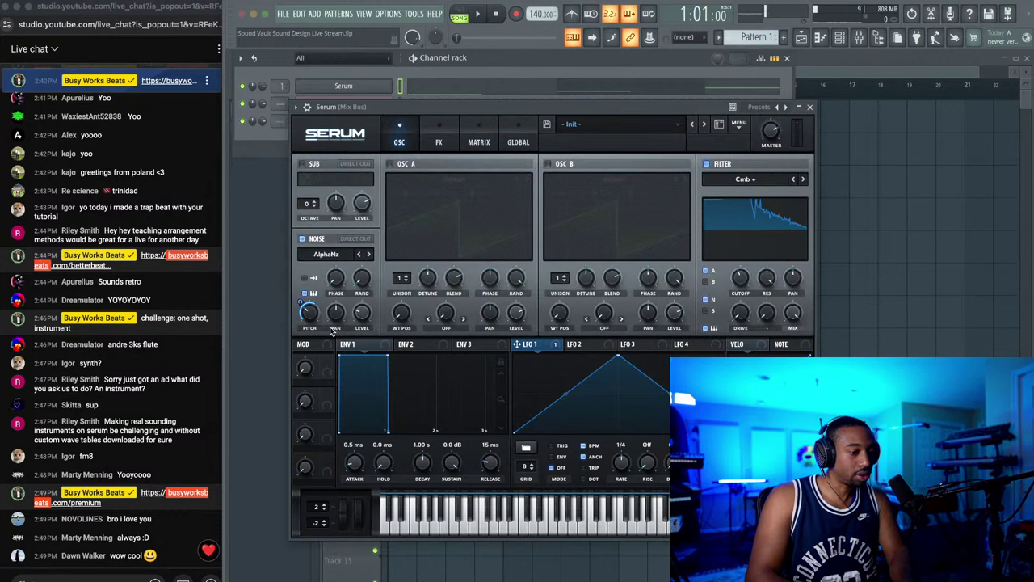
mouse_move(303, 300)
left_click_drag(303, 313, 301, 324)
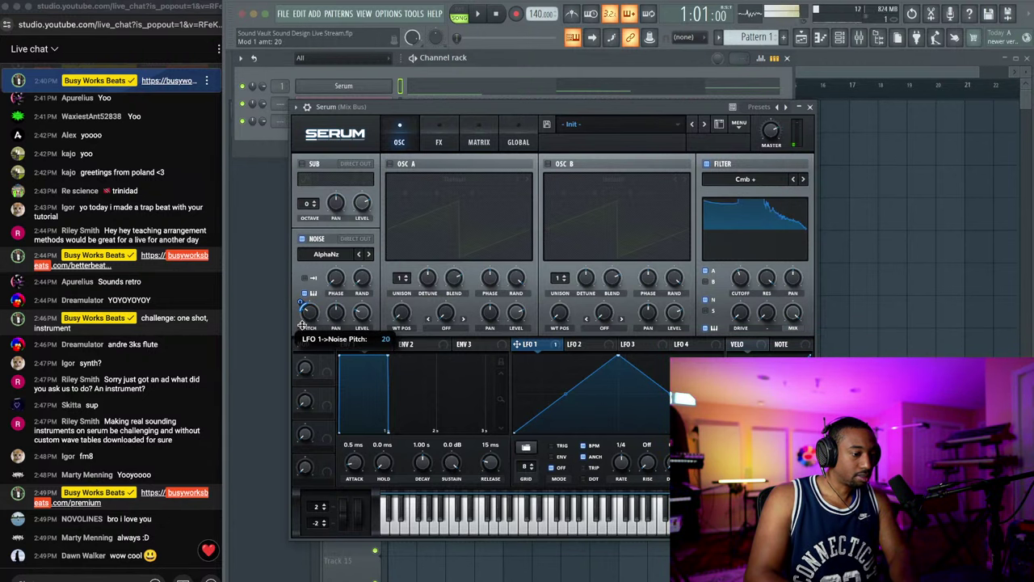
key("v")
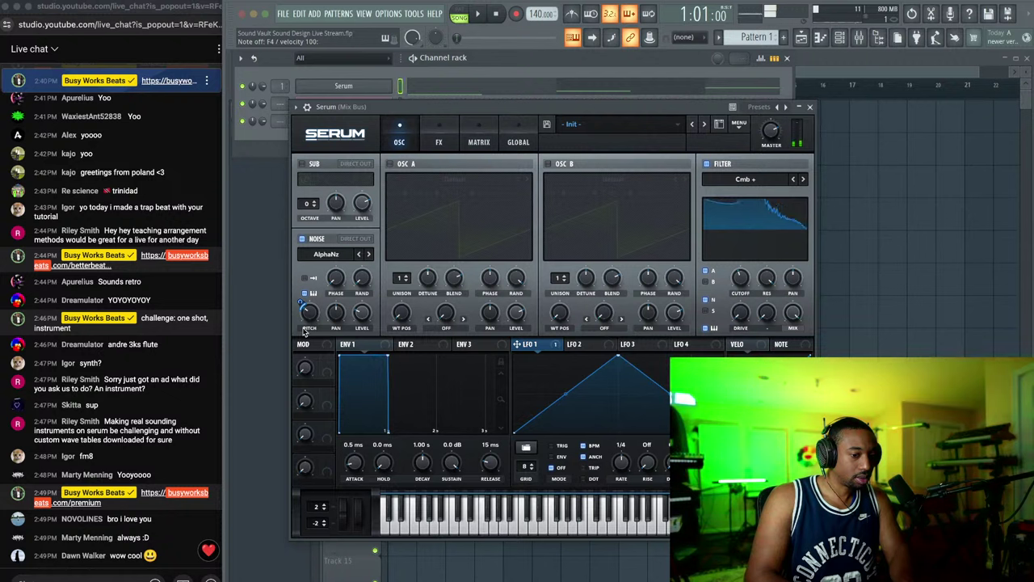
right_click(315, 311)
left_click(370, 353)
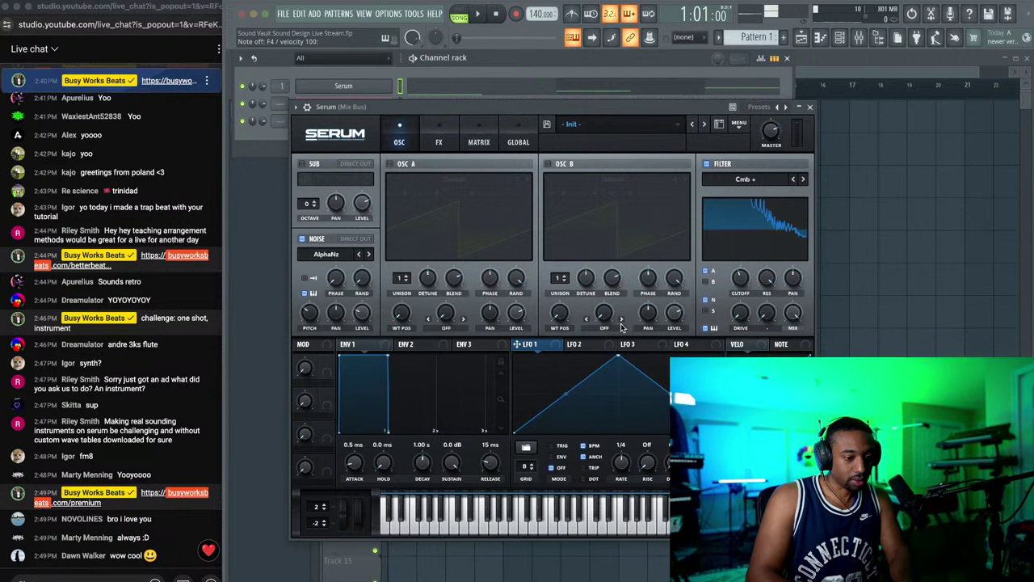
Step: Assign LFO 1 to the filter cutoff and reduce the modulation amount
left_click_drag(548, 345, 741, 277)
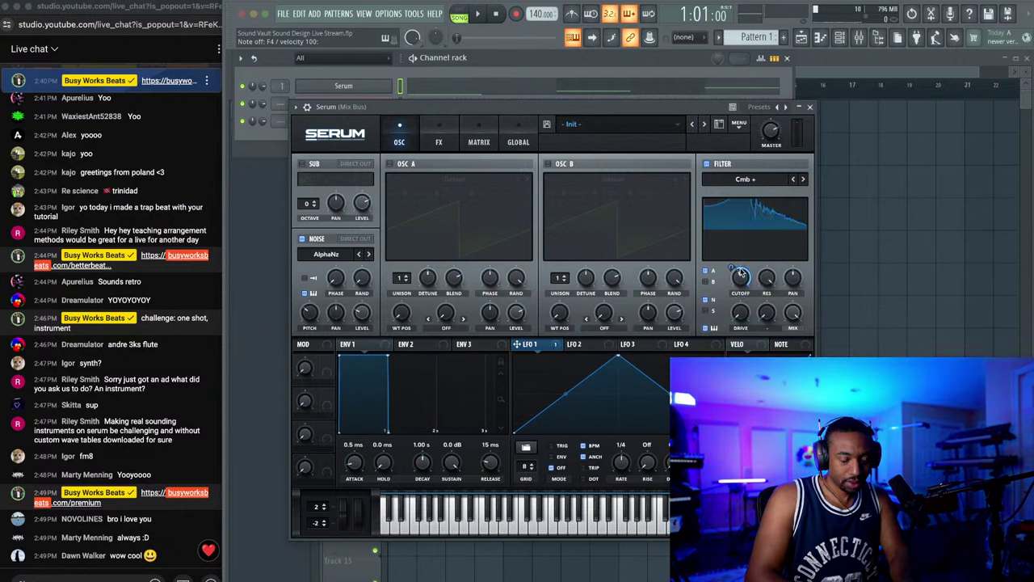
left_click(479, 142)
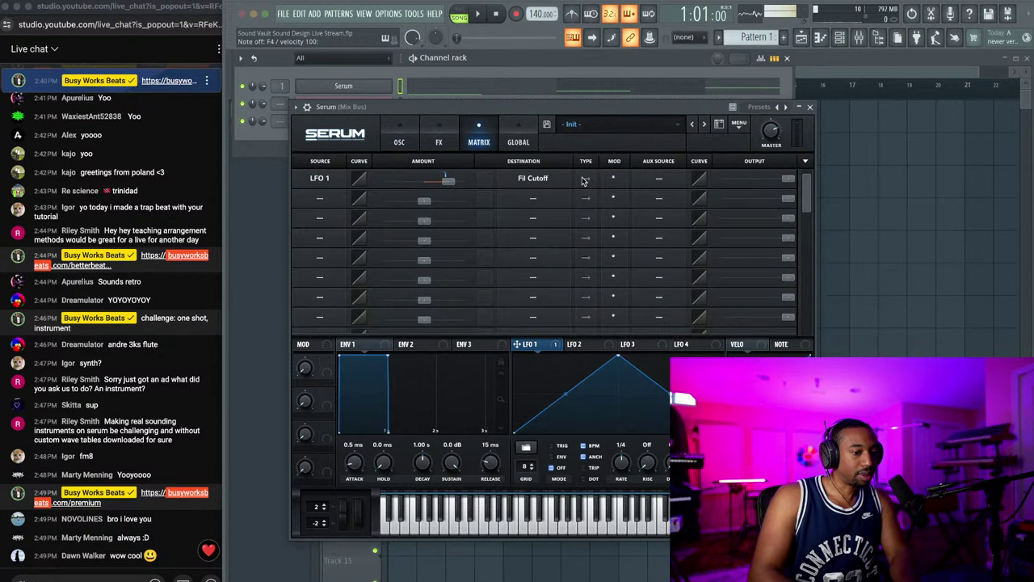
left_click(407, 134)
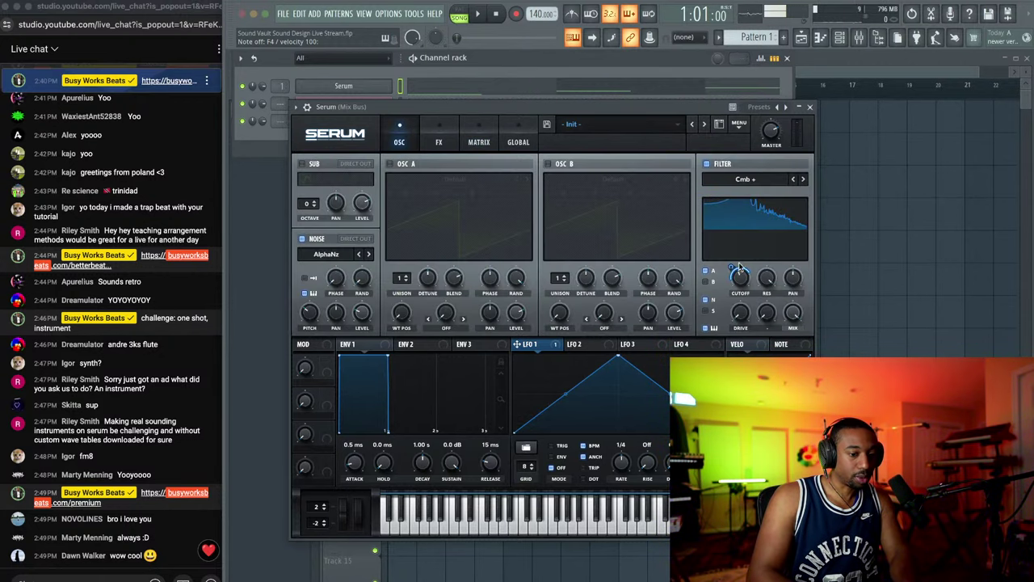
left_click_drag(733, 278, 730, 301)
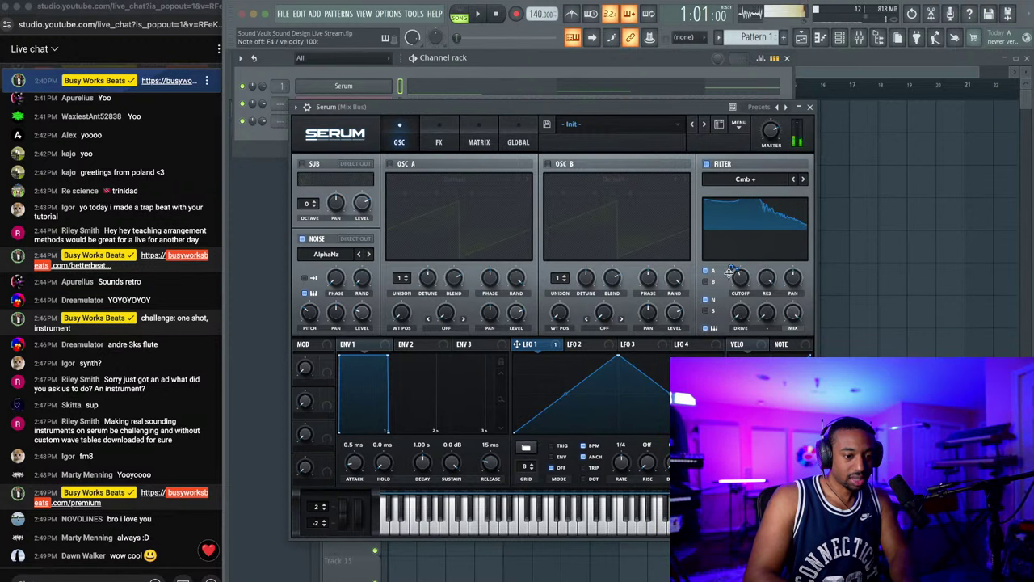
left_click_drag(734, 265, 730, 267)
Step: Turn off BPM sync for LFO 1 and set its rate to 5.4 Hz
left_click(585, 446)
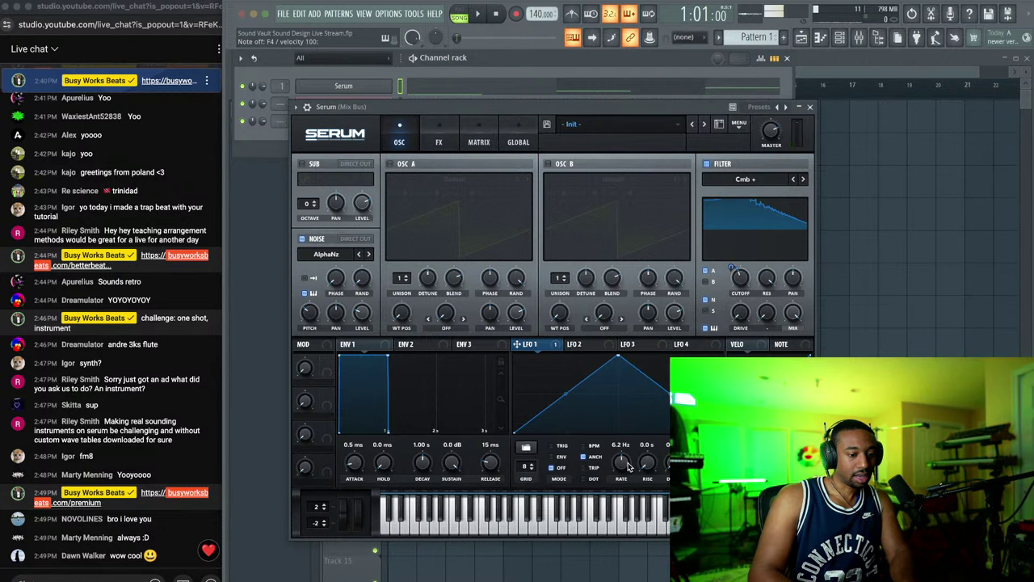
left_click_drag(627, 462, 627, 467)
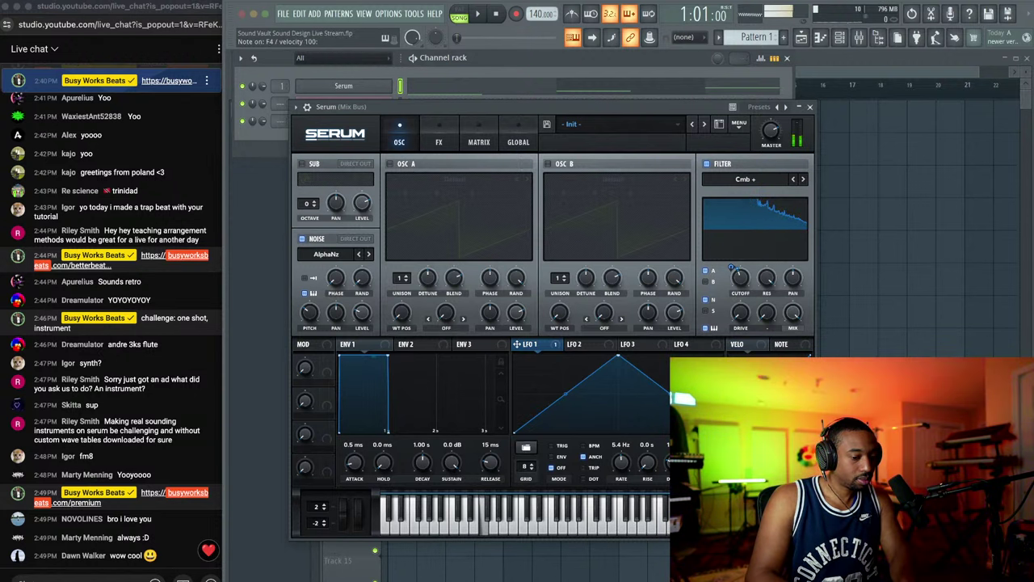
left_click_drag(674, 463, 674, 471)
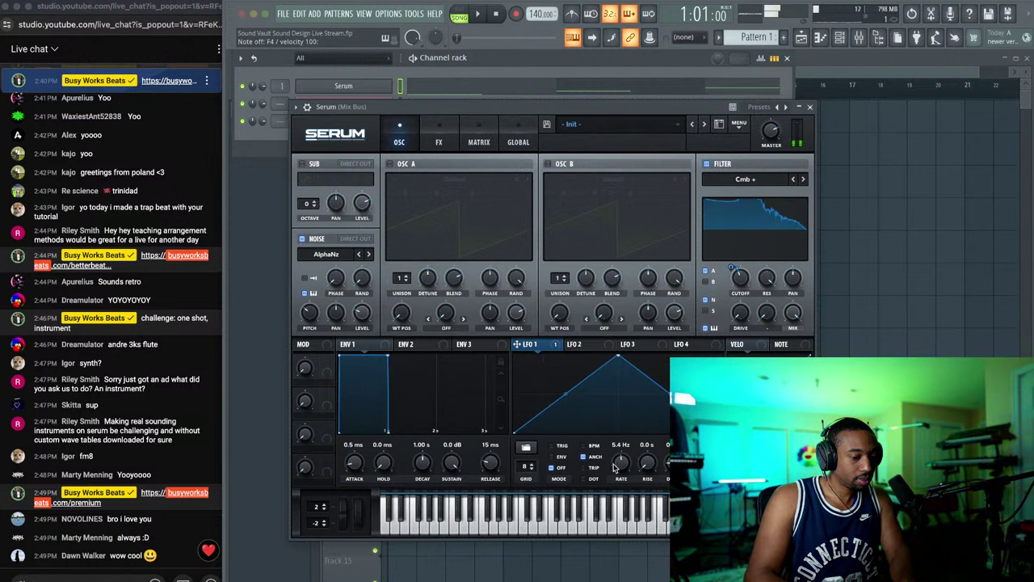
Step: Set the LFO 1 modulation amount on the filter cutoff to 1 and check it in the modulation matrix
left_click_drag(732, 267, 733, 266)
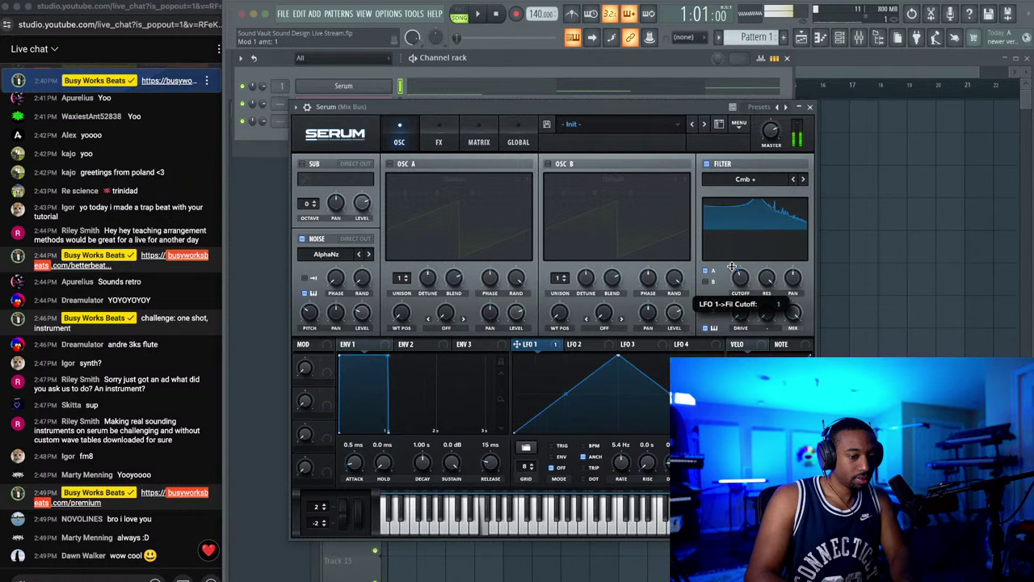
left_click(438, 134)
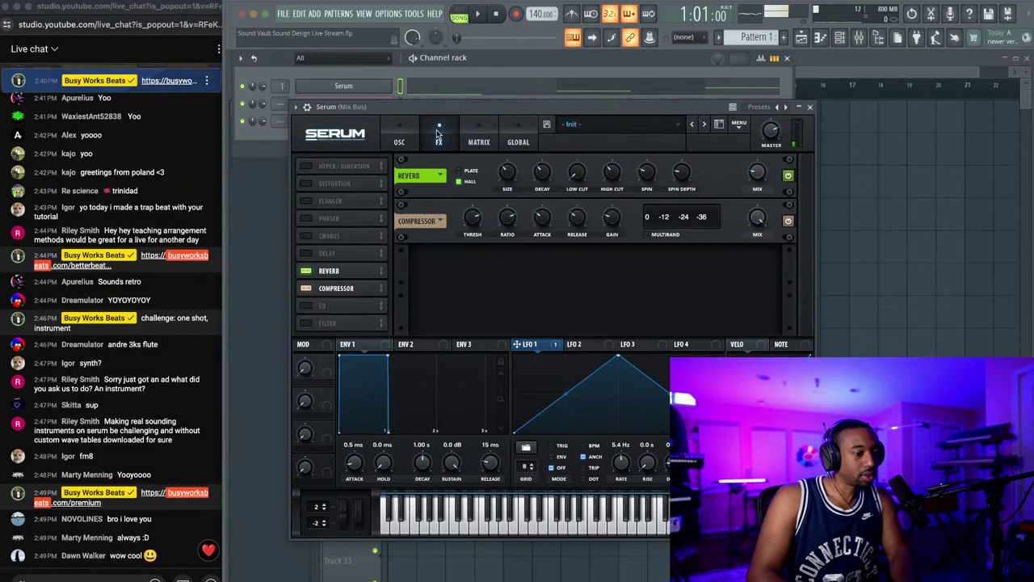
left_click(479, 145)
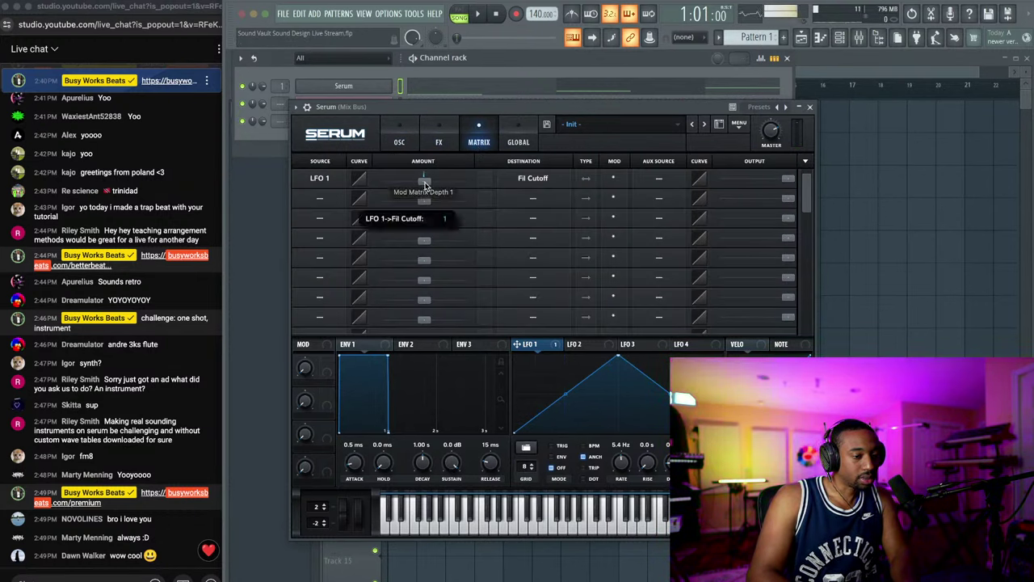
left_click(407, 139)
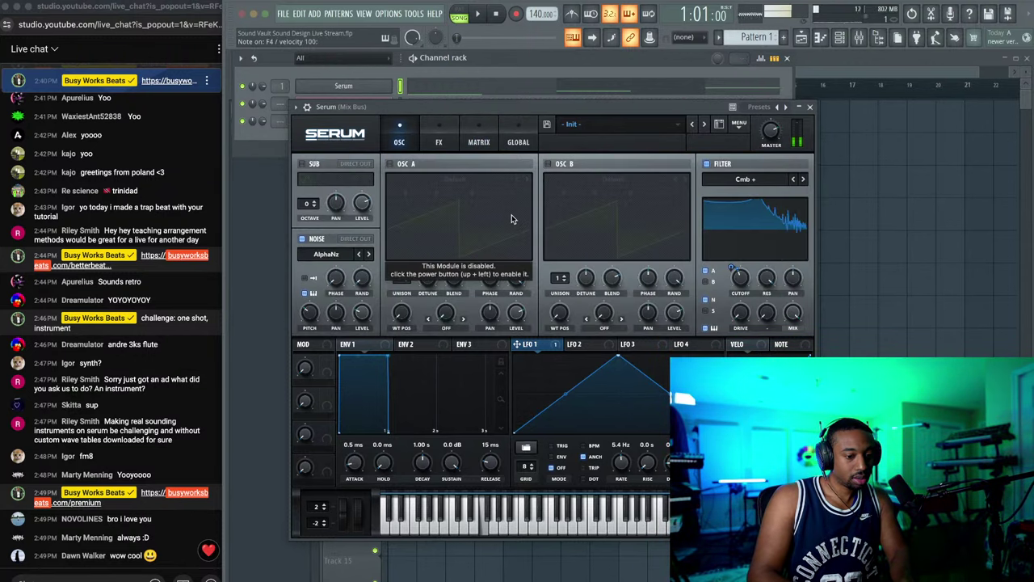
Step: Close the Serum and channel rack windows and delete the old consolidated audio clip from Track 1 of the playlist
left_click(810, 107)
left_click(787, 57)
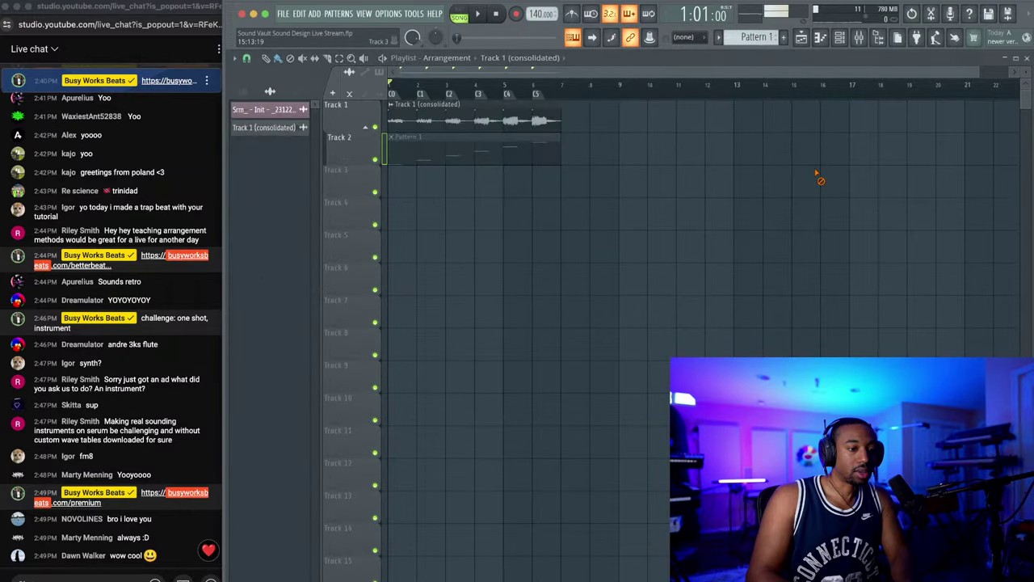
right_click(681, 198)
right_click(803, 185)
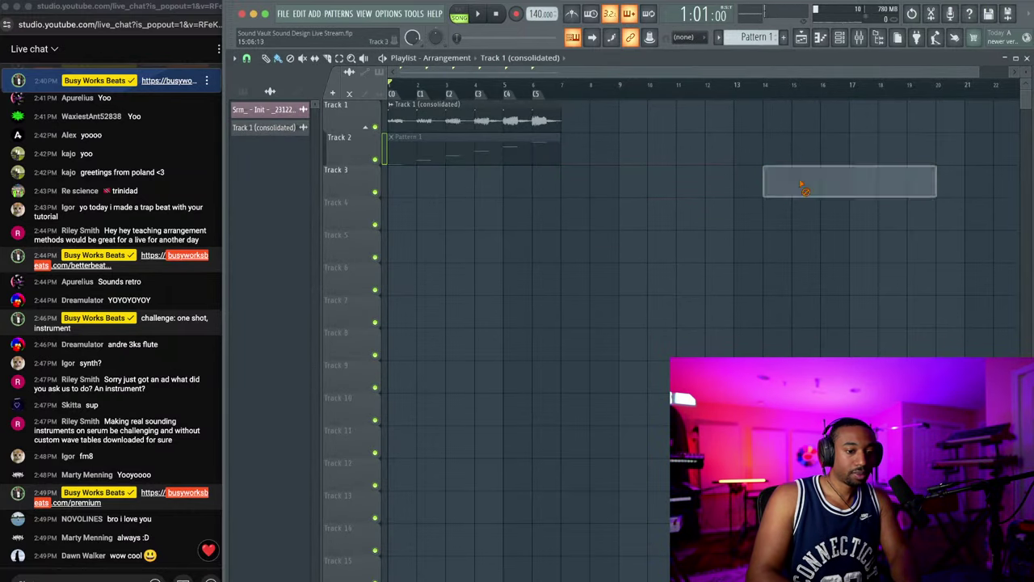
right_click(551, 111)
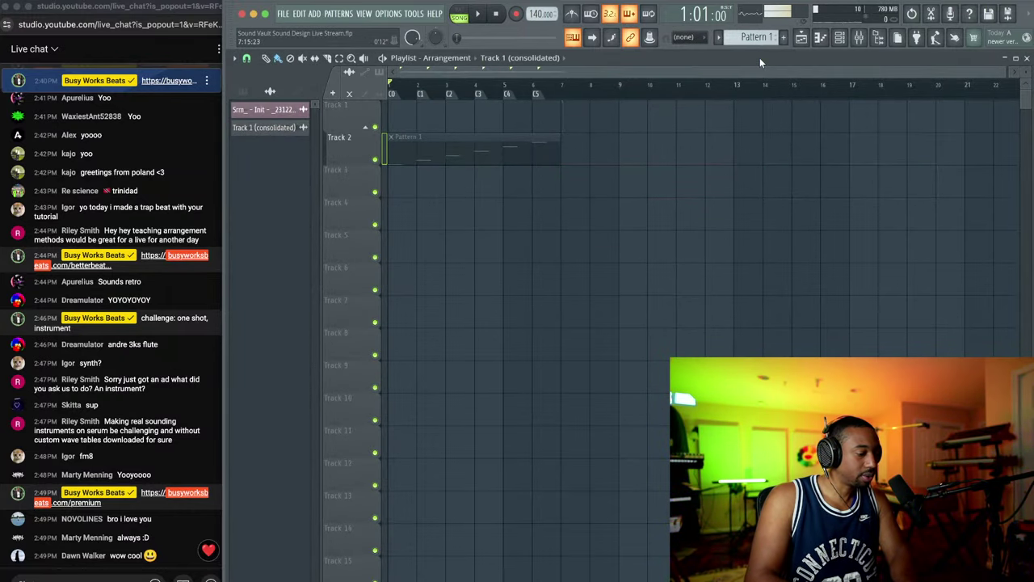
Step: Unmute the Pattern 1 clip on Track 2 and switch back to the Draw tool
left_click(840, 38)
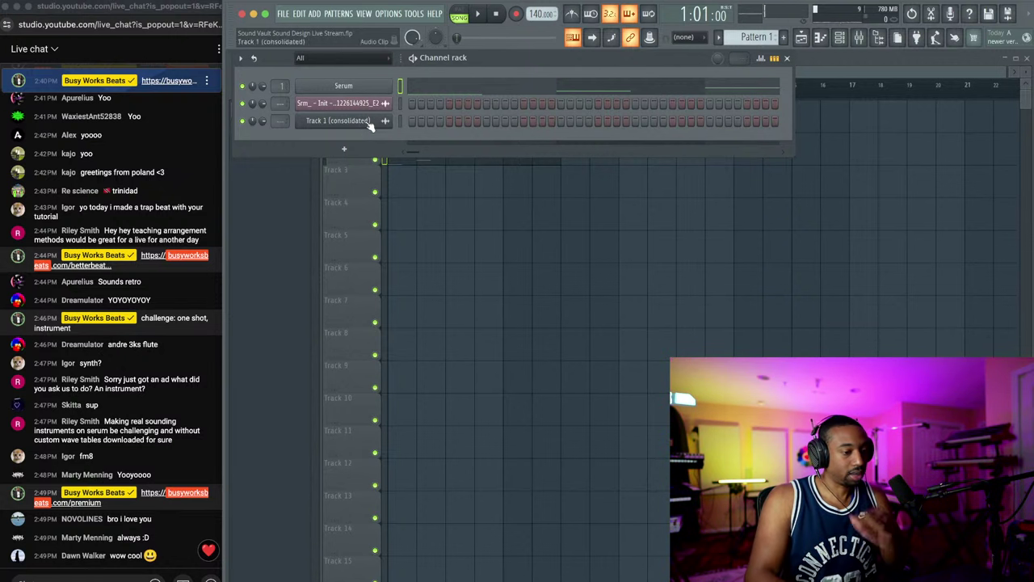
right_click(460, 200)
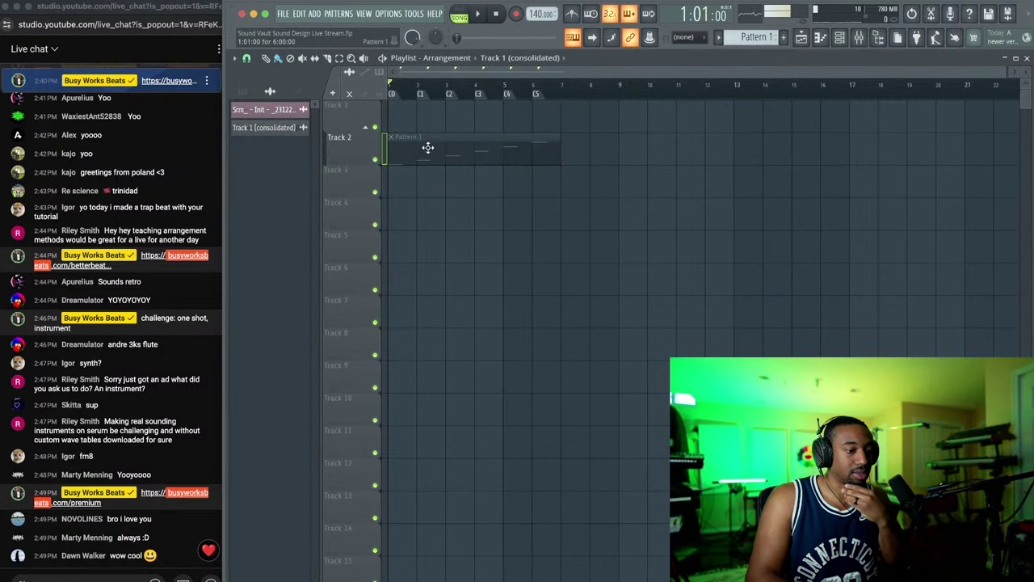
left_click(455, 155)
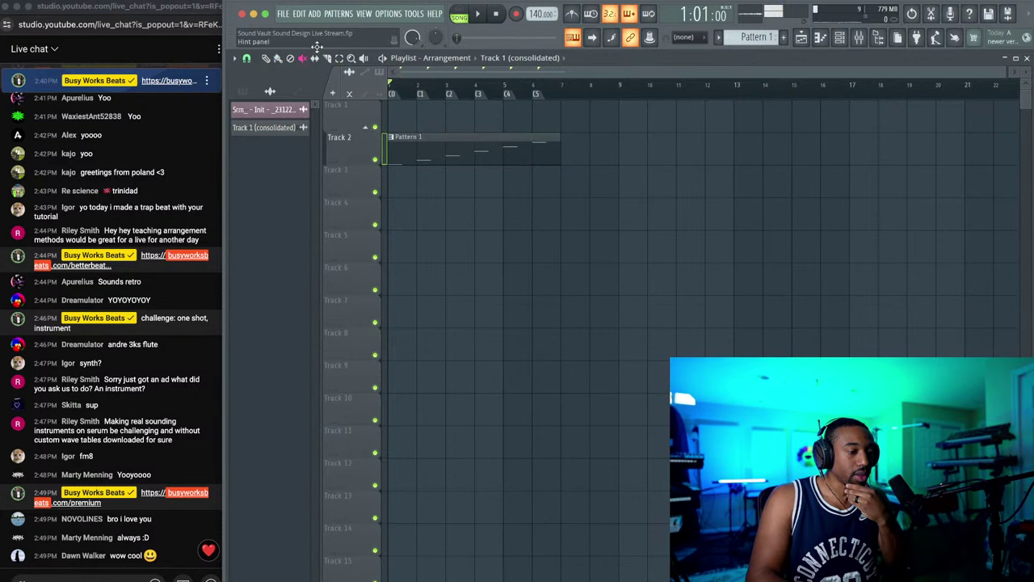
left_click(266, 58)
Step: Examine Pattern 1's notes in the piano roll and play the arrangement from the playlist
double_click(414, 146)
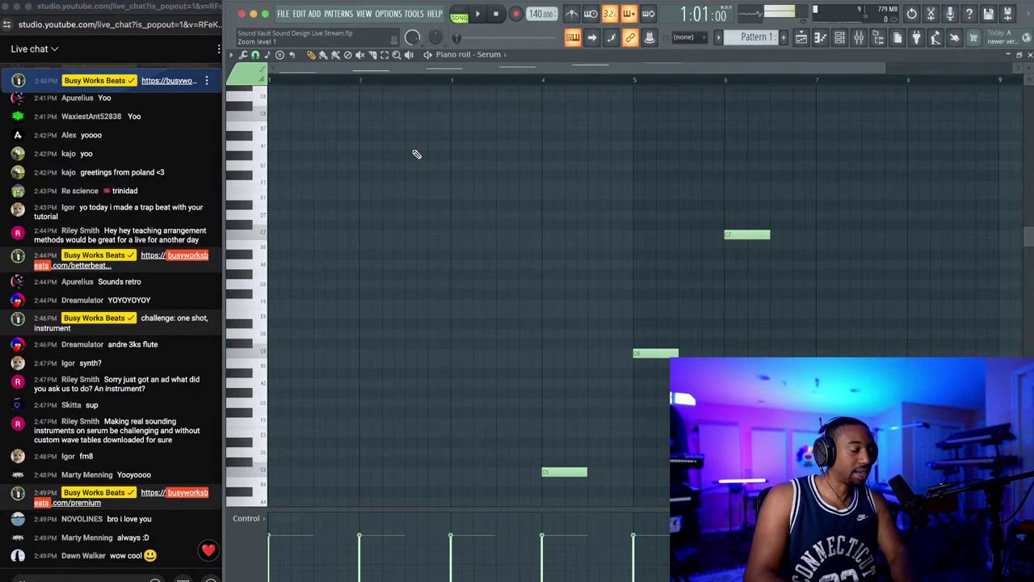
key("space")
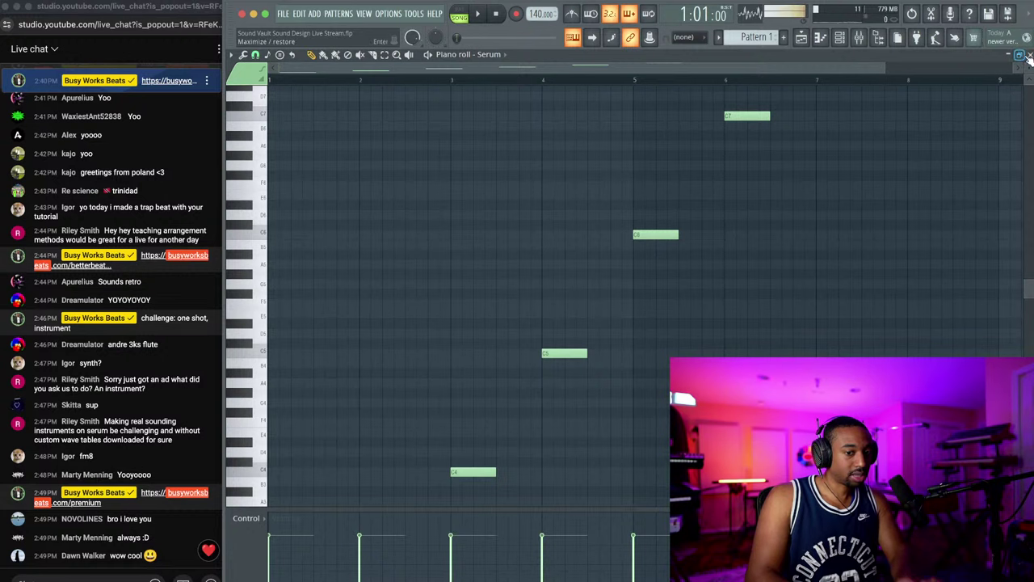
left_click(1029, 56)
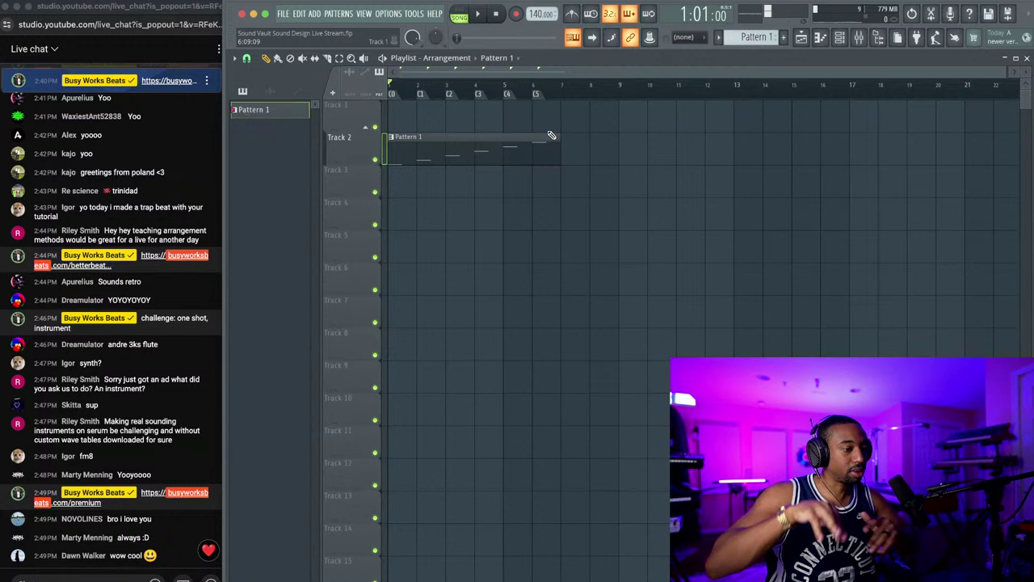
key("super+s")
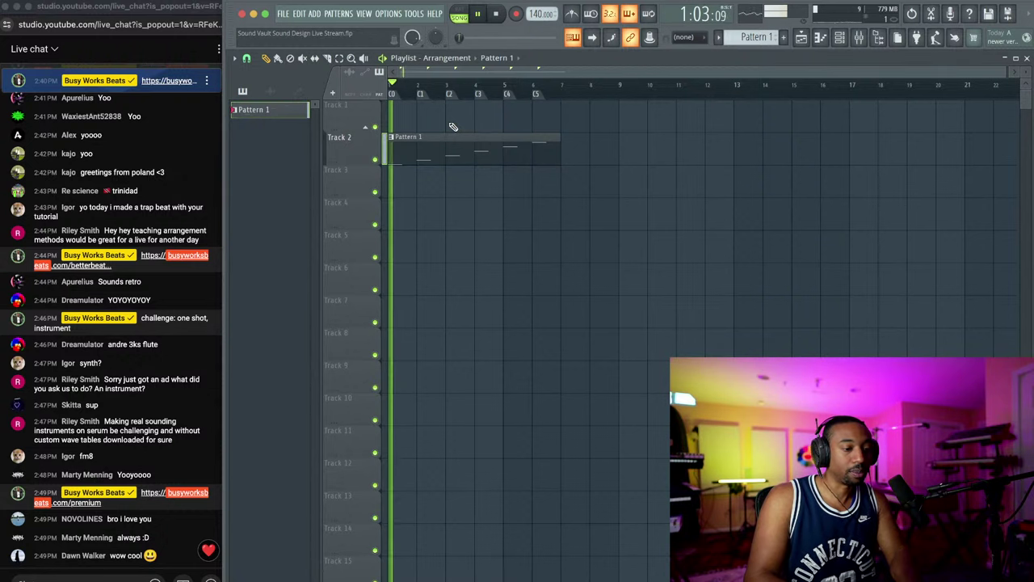
Step: Consolidate Track 2 into a 16Bit int stereo WAV with playlist markers saved, and move the rendered clip to Track 1
right_click(360, 151)
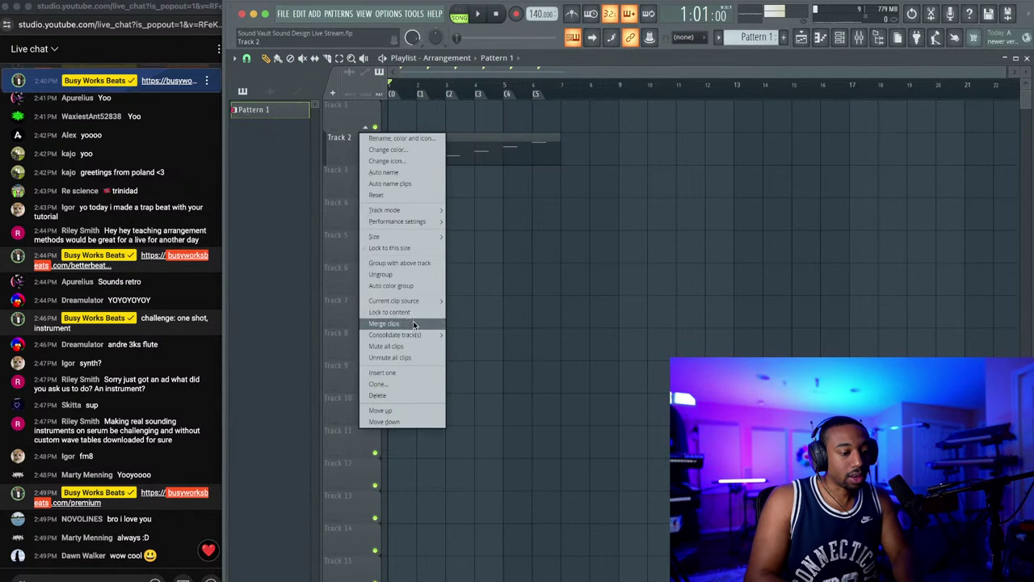
mouse_move(413, 336)
left_click(479, 335)
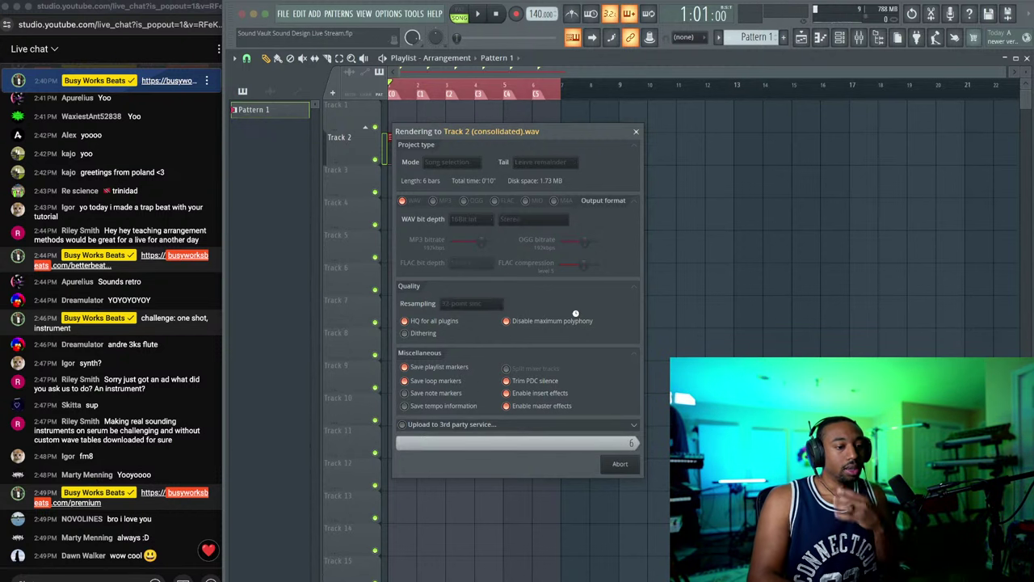
left_click_drag(428, 152, 428, 120)
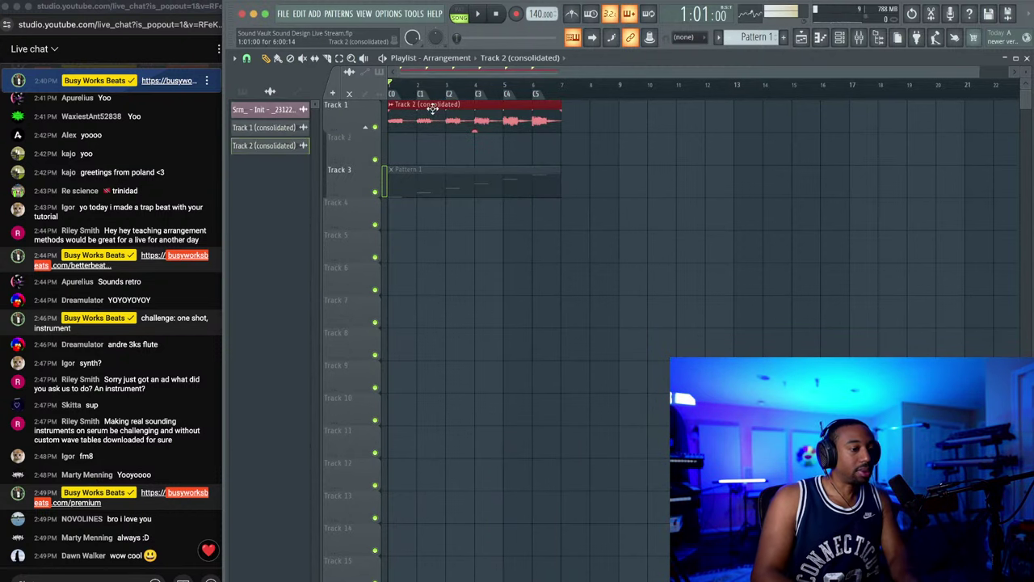
Step: Open the Track 2 (consolidated) sample in the Edison audio editor and delete its Loop region
double_click(428, 113)
right_click(398, 342)
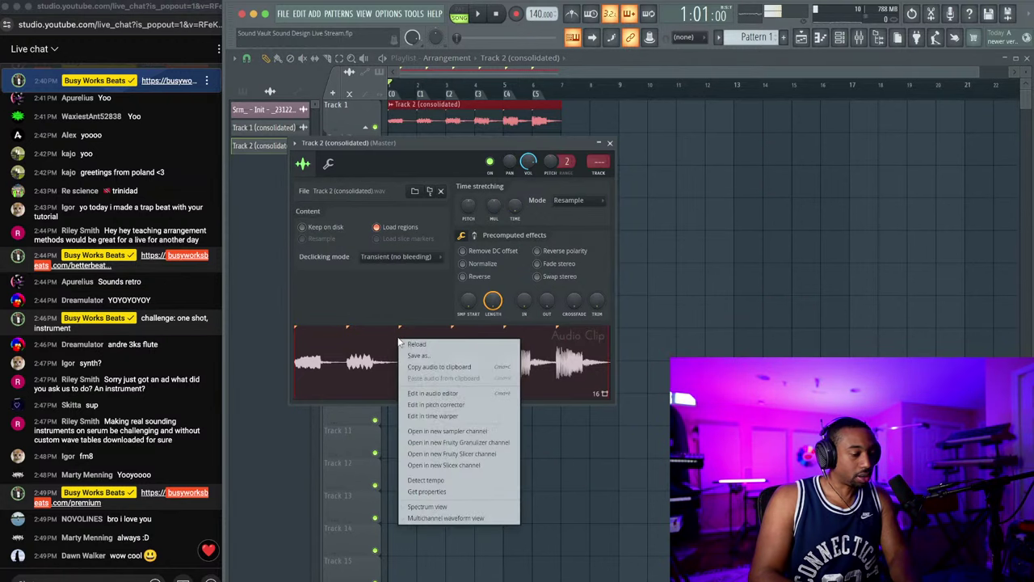
left_click(426, 393)
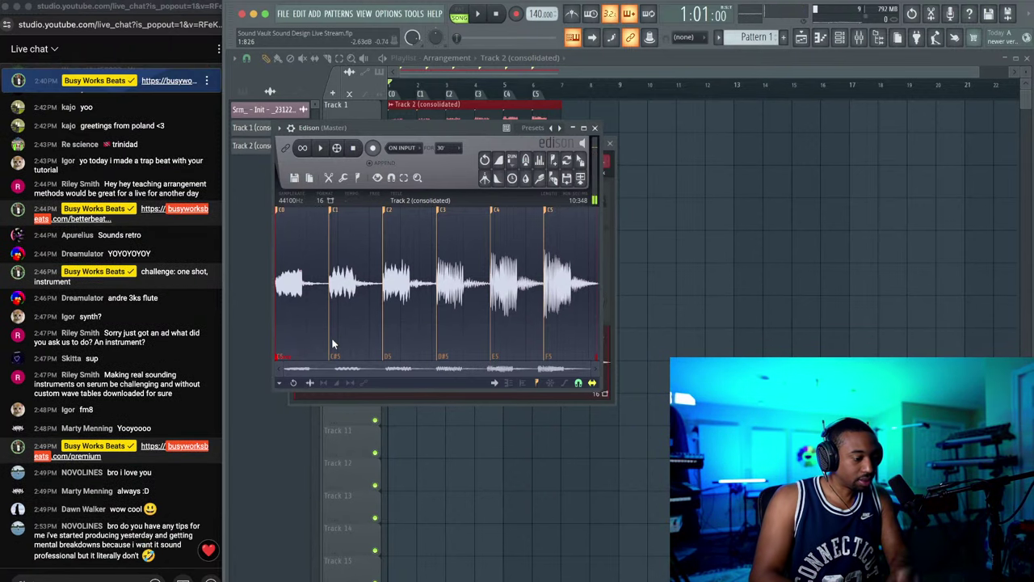
right_click(292, 357)
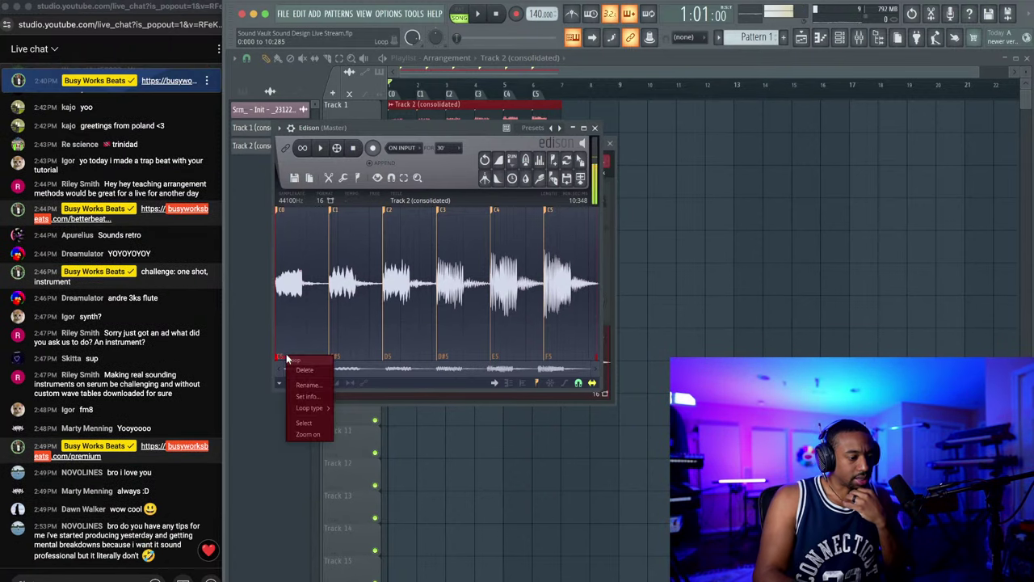
left_click(304, 349)
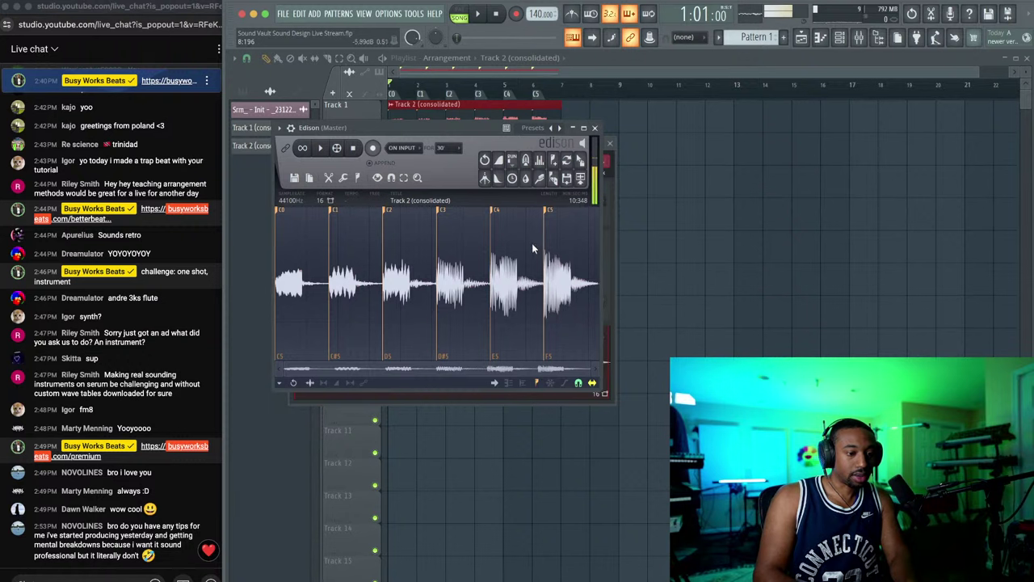
Step: Start exporting the marked regions of the consolidated Track 2 sample from Edison for sampler use
scroll(527, 324, "up", 4)
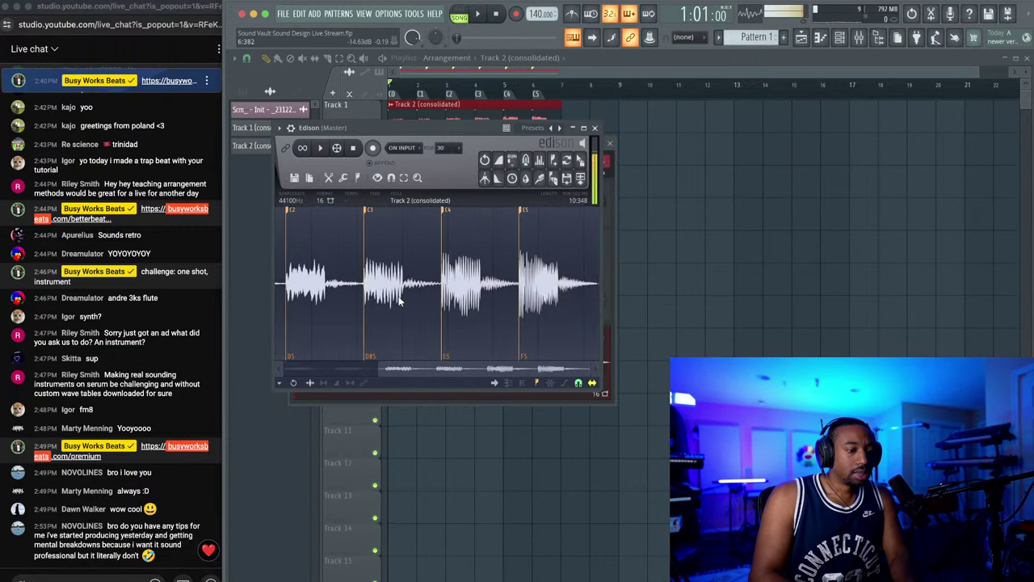
scroll(398, 300, "down", 2)
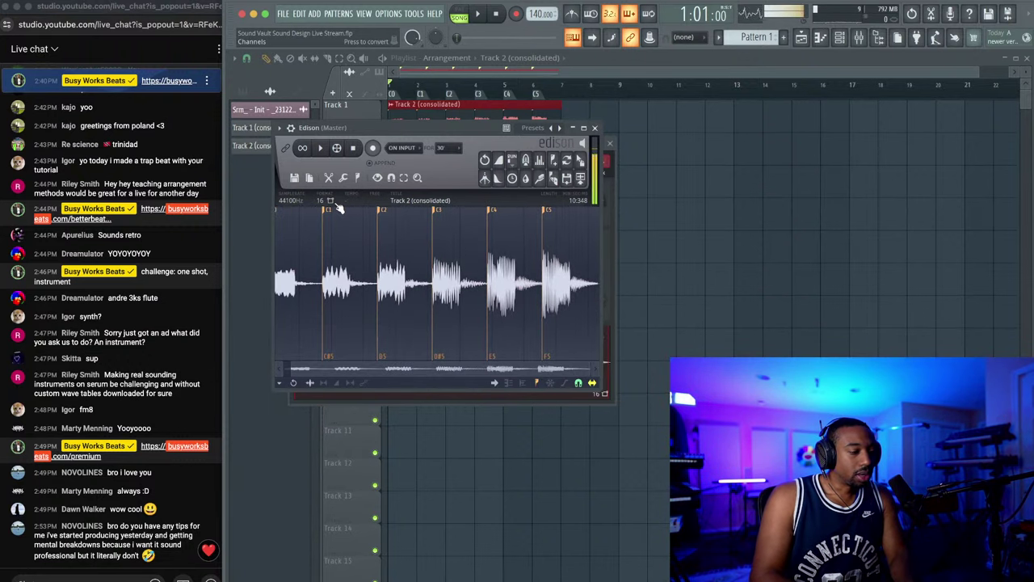
left_click(295, 179)
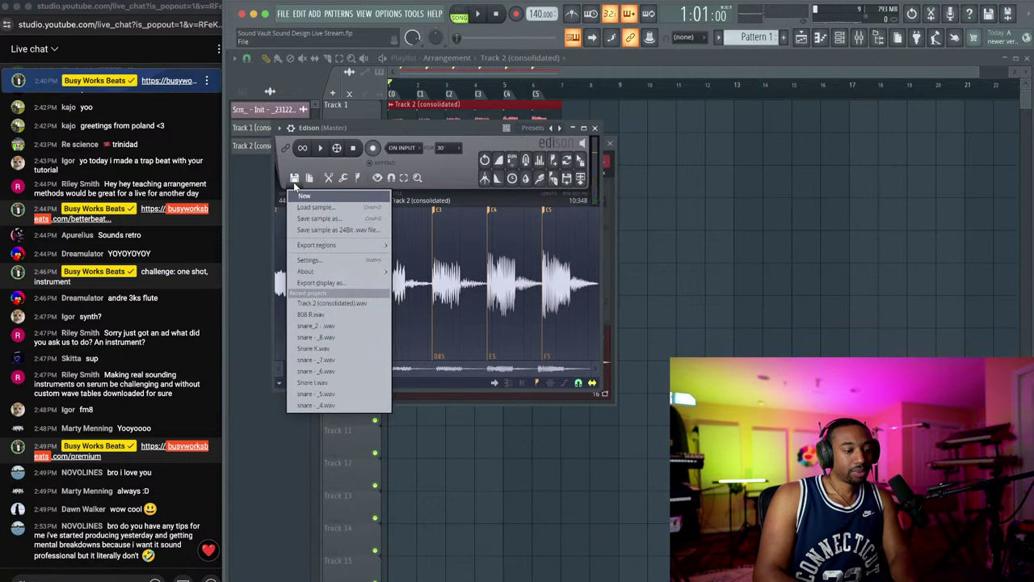
mouse_move(338, 246)
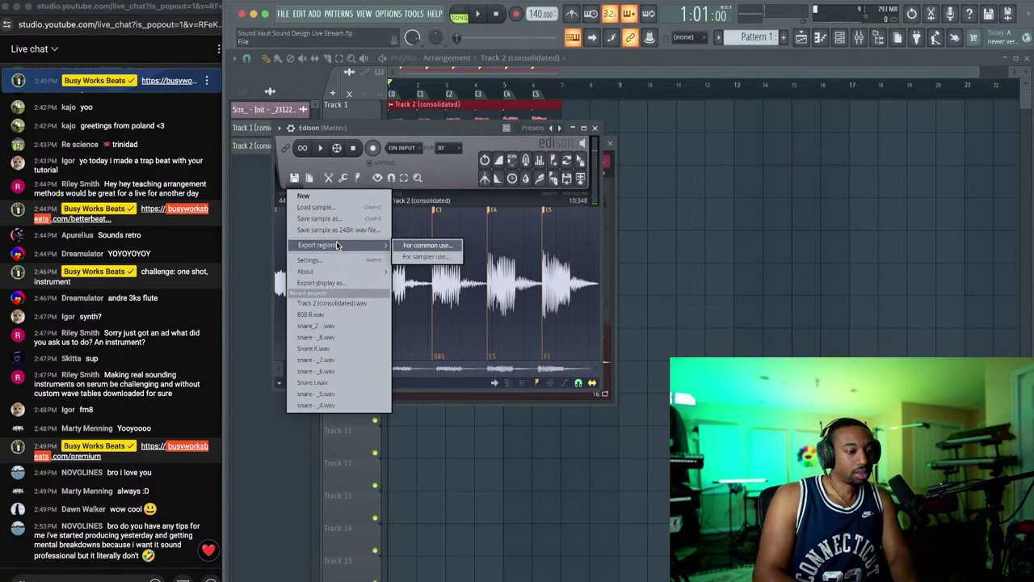
left_click(435, 257)
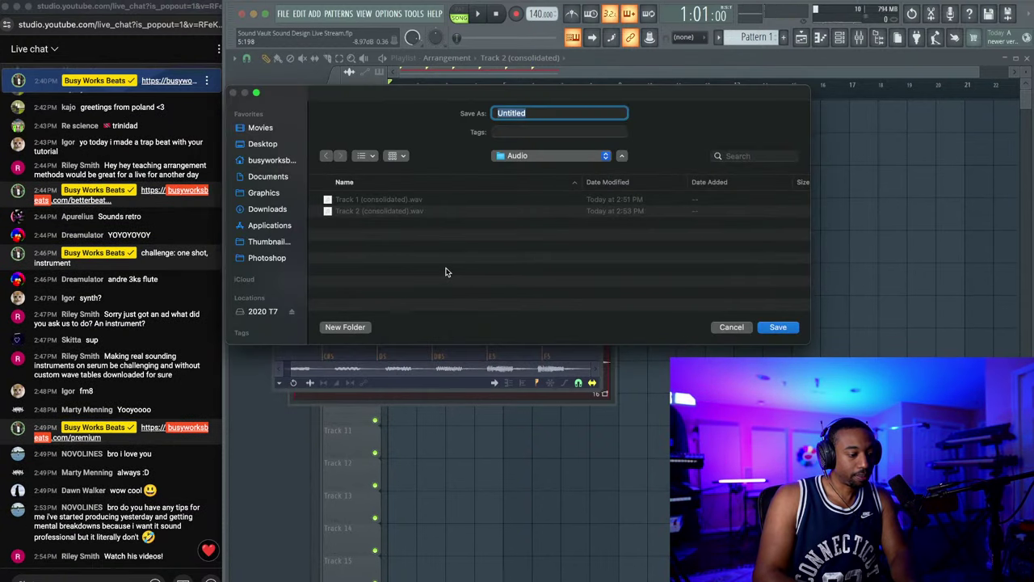
Step: Create a folder named One Shots inside Pack 1 in the Desktop's Sounds Vault folder
left_click(274, 149)
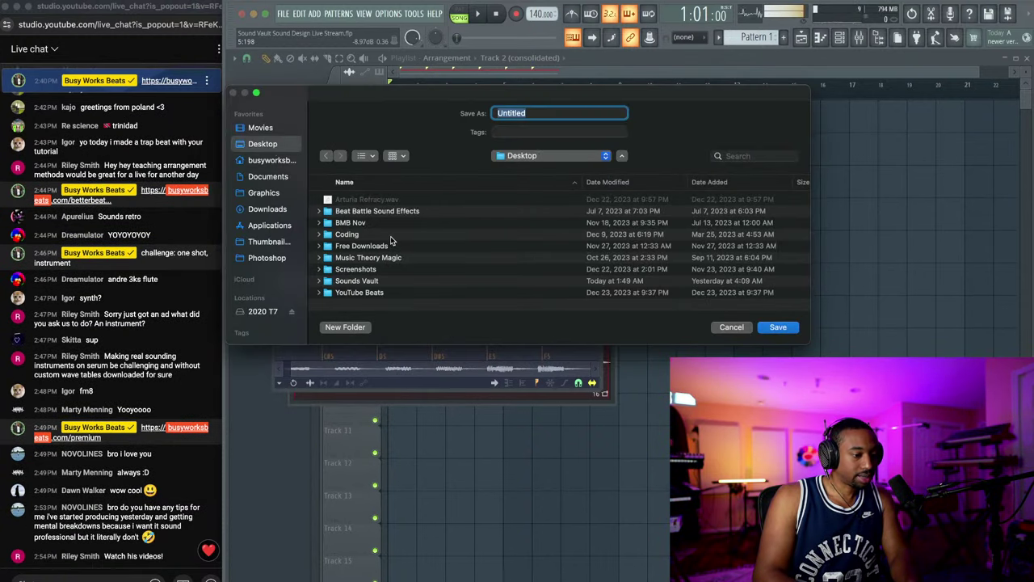
double_click(377, 281)
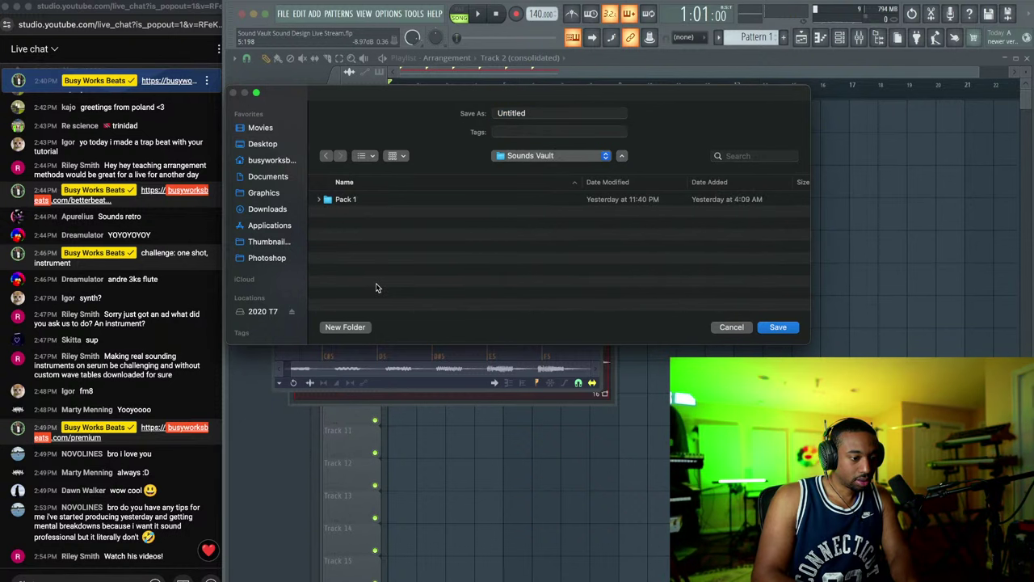
key("super+shift+n")
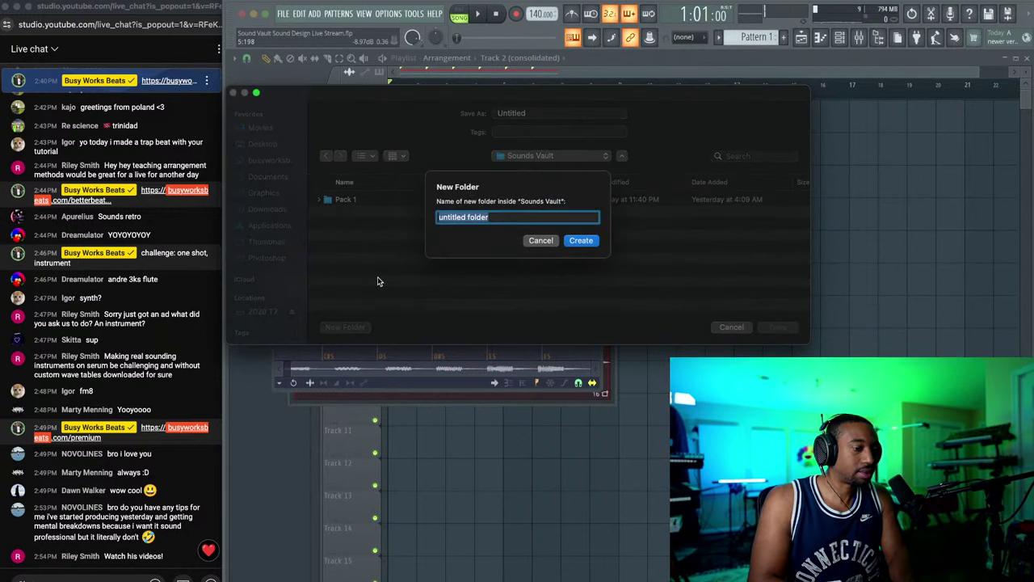
left_click(540, 241)
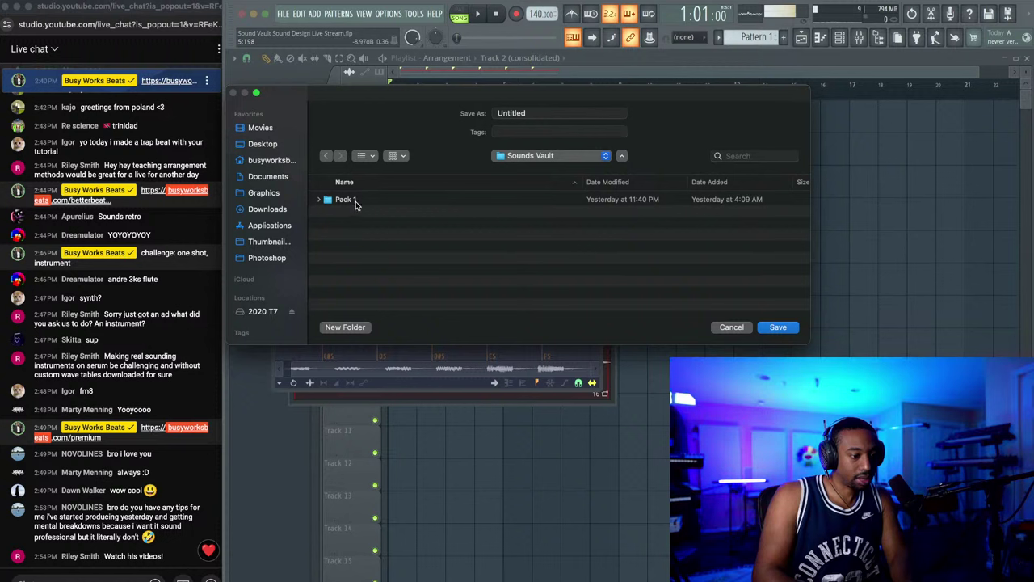
double_click(356, 205)
key("super+shift+n")
type("One Sh")
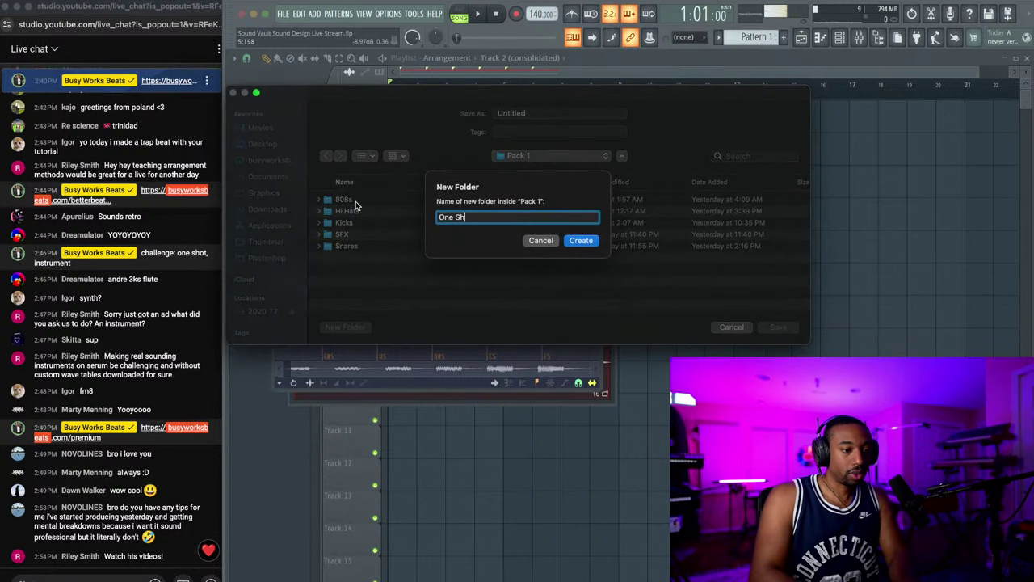
type("ots")
key("Return")
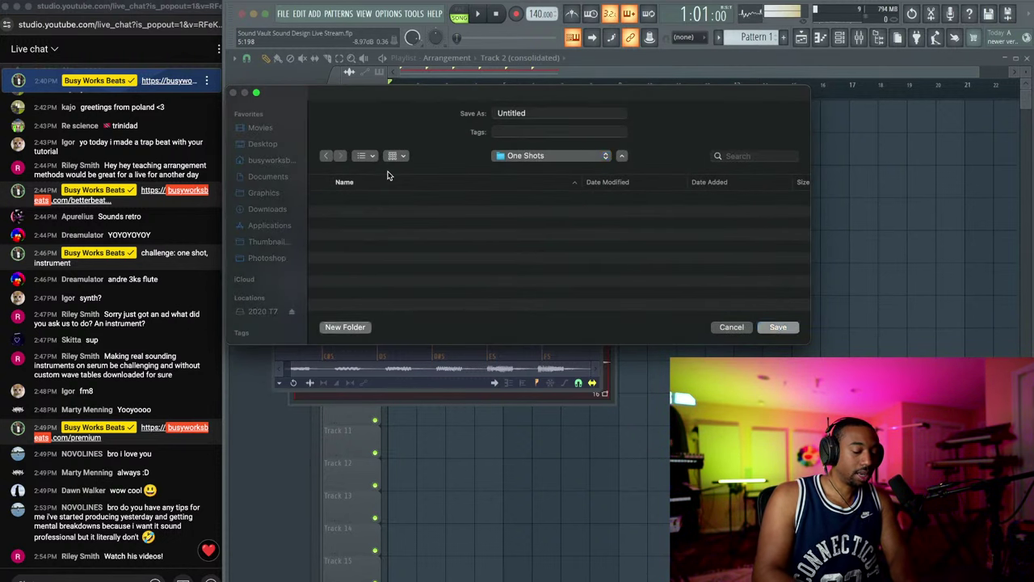
Step: Create a Flute folder inside One Shots and save the exported regions there under the name Flute
key("super+shift+n")
type("Flute")
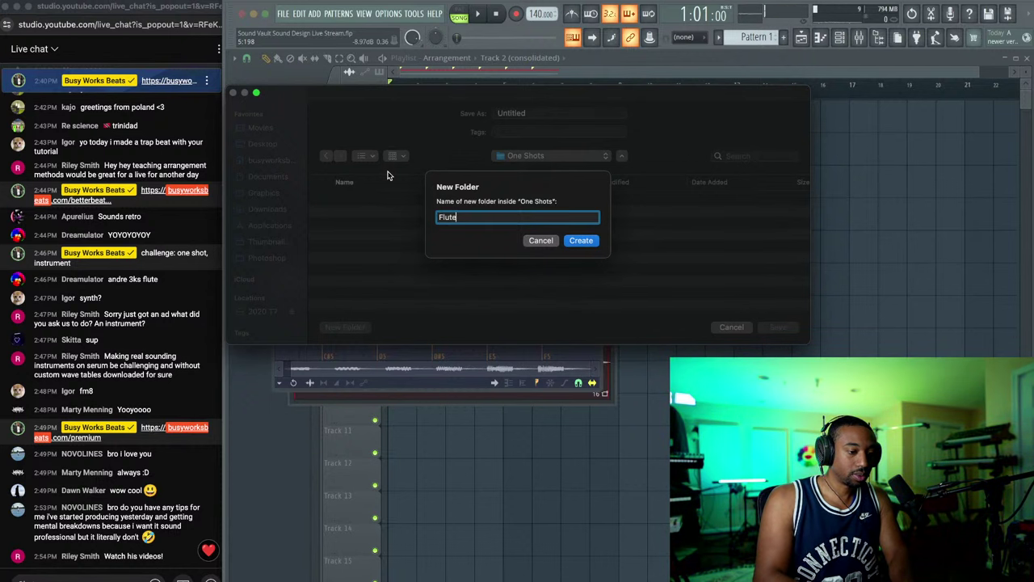
key("Return")
double_click(542, 111)
type("Fl")
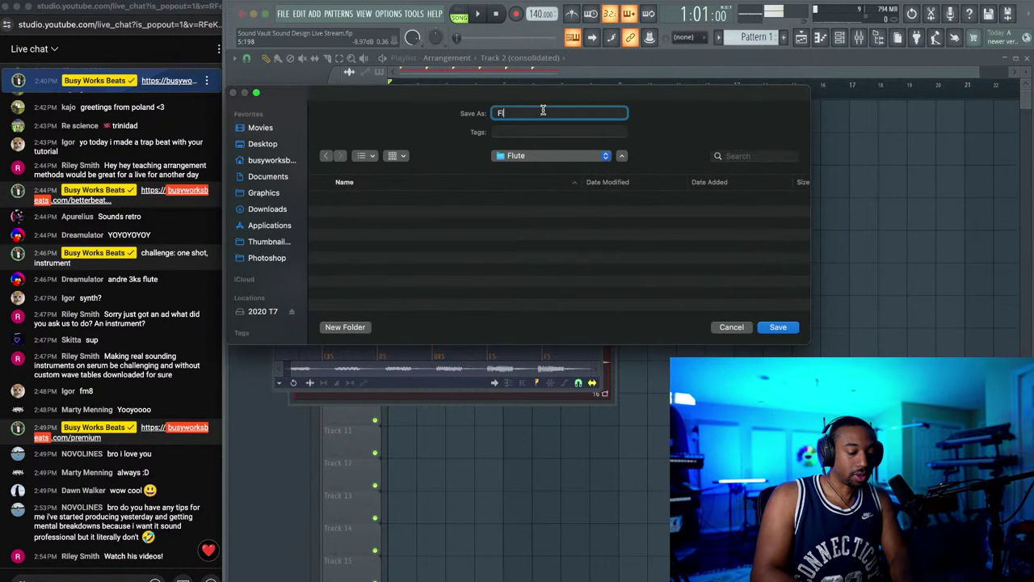
type("ute")
left_click(778, 327)
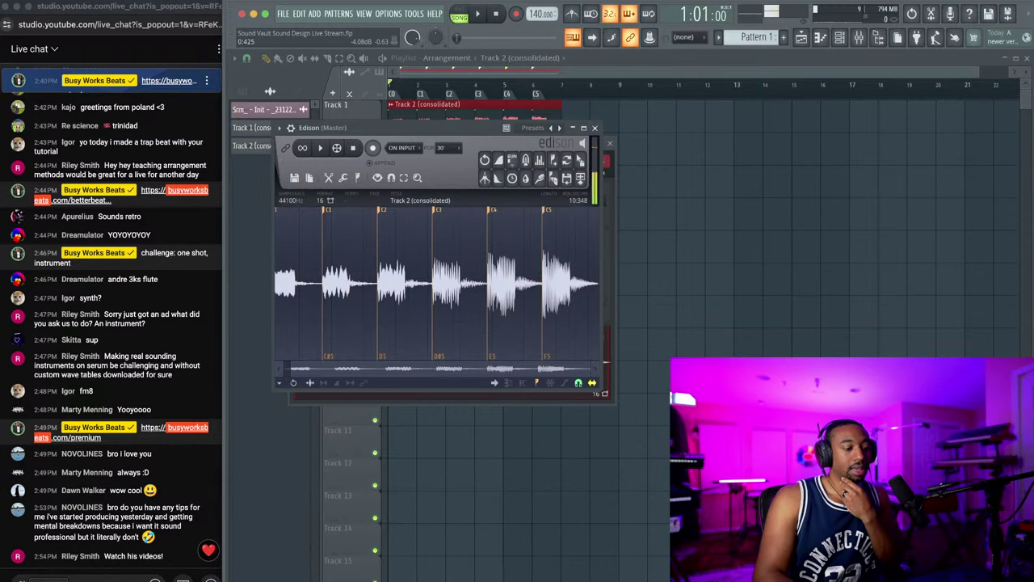
Step: Switch to Finder, open the Pack 1 folder in Desktop's Sounds Vault, and move the window clear of the live chat
key("super+Tab")
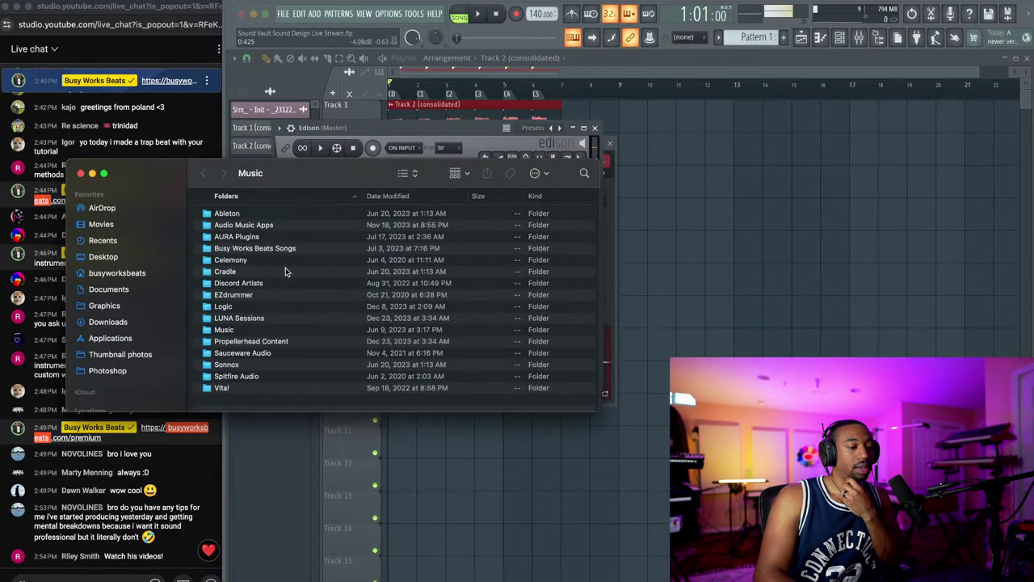
left_click(111, 256)
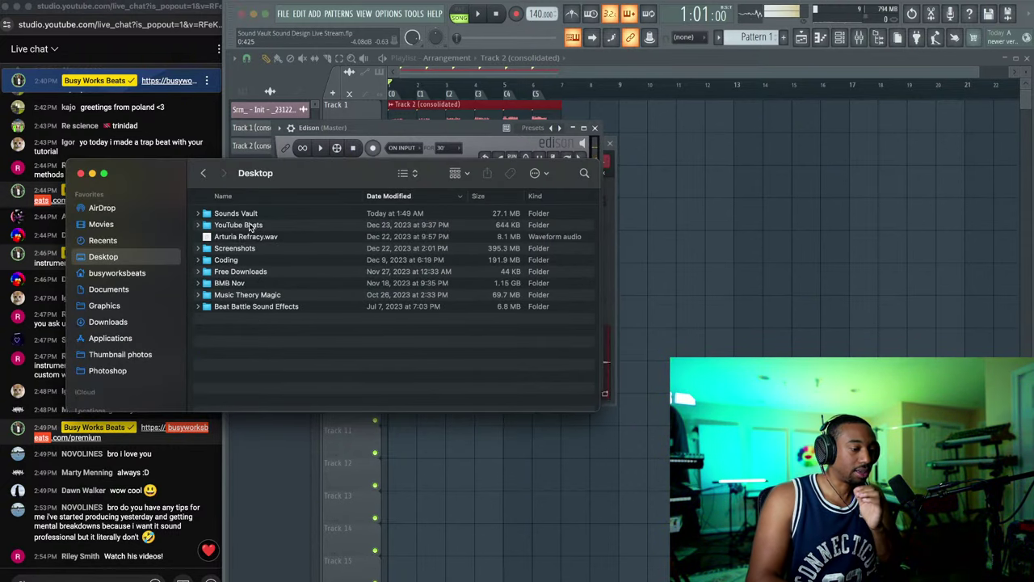
double_click(254, 213)
double_click(253, 213)
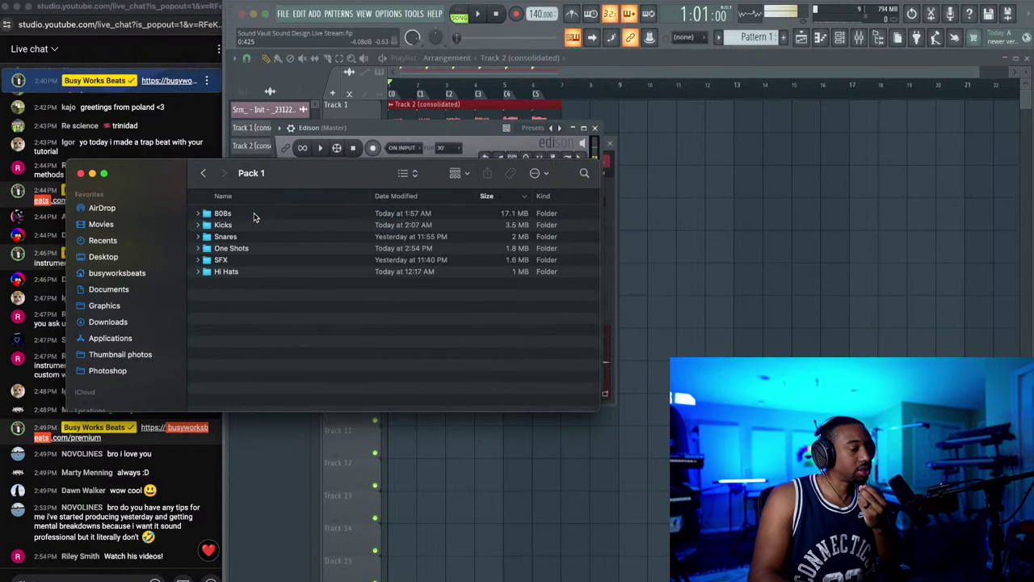
left_click_drag(319, 173, 566, 206)
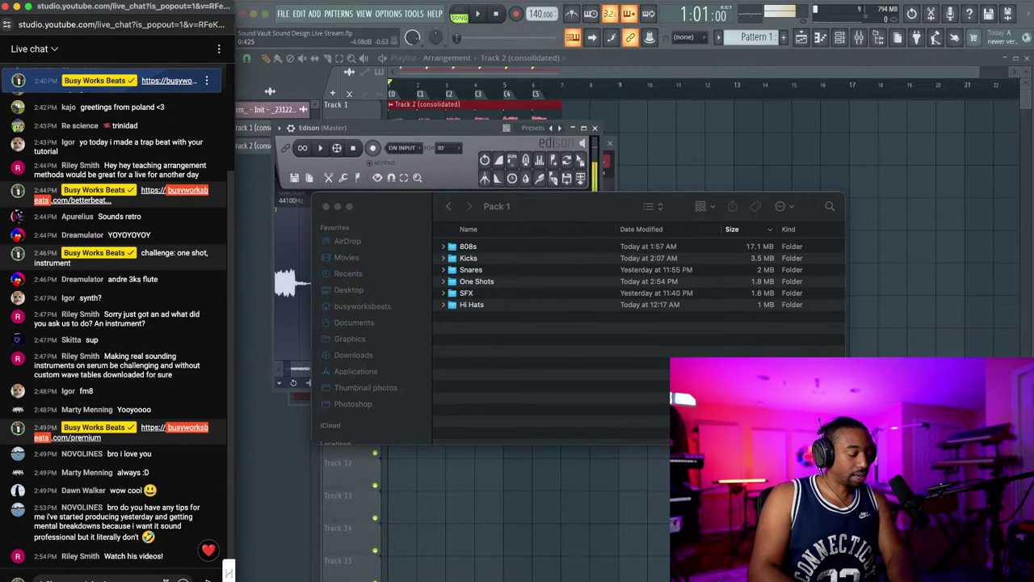
Step: Post the live chat reply "1-2hr every night, 1 new concept, 1 apply the concept"
type("1 apply")
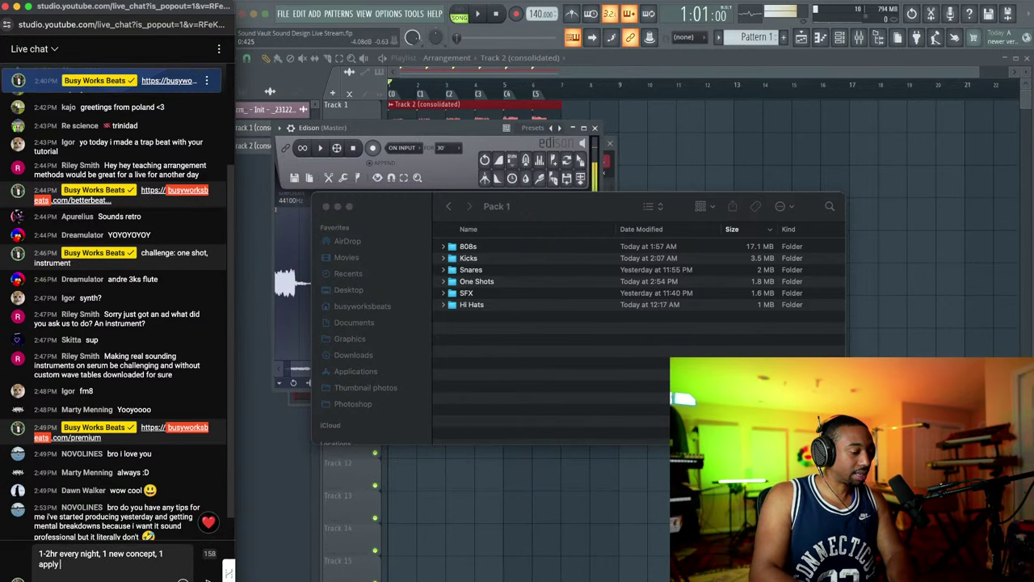
type(" the concept")
key("Return")
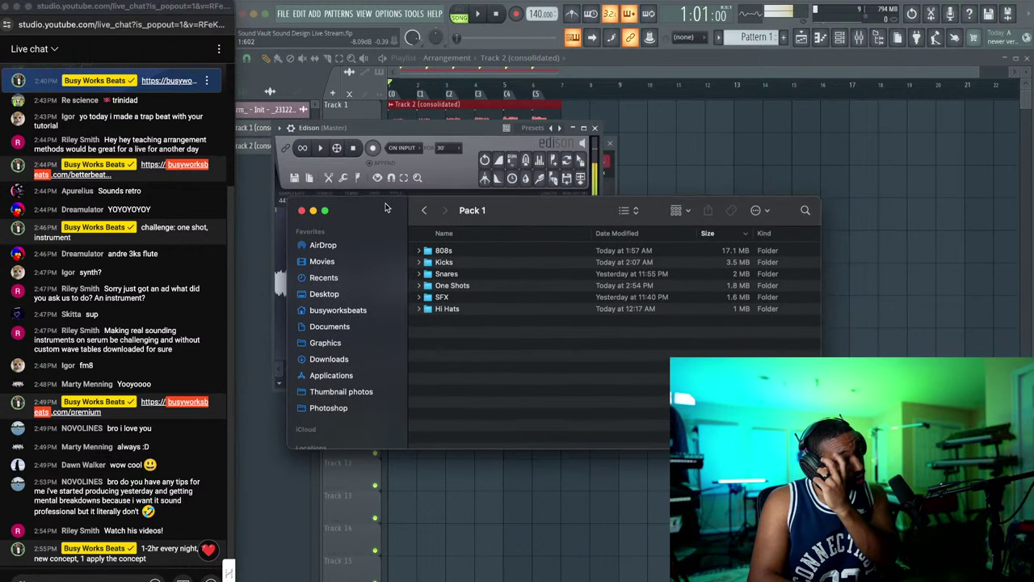
Step: Open the Flute folder inside One Shots in Finder and check the exported WAV files
left_click_drag(410, 202, 376, 133)
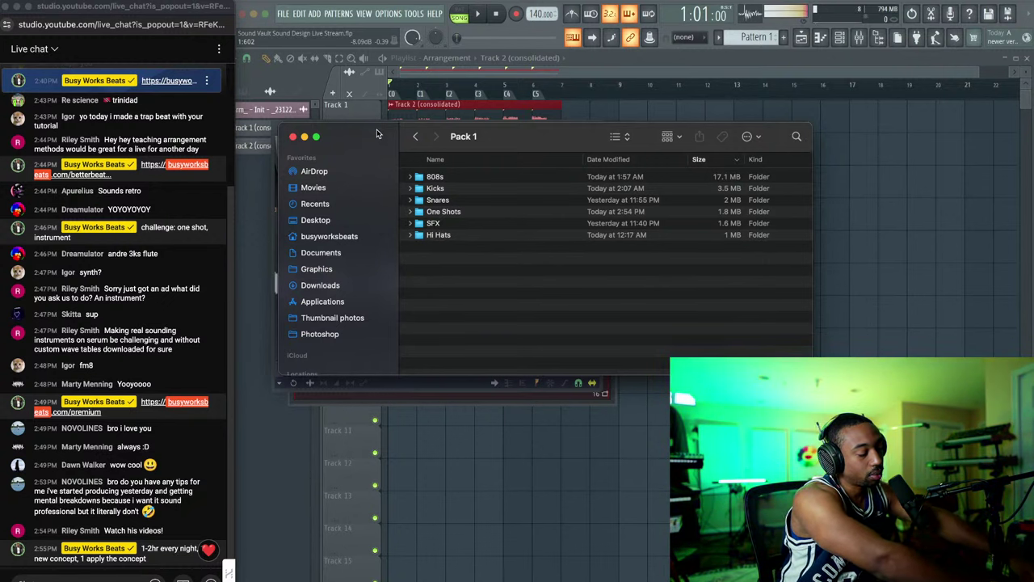
double_click(449, 212)
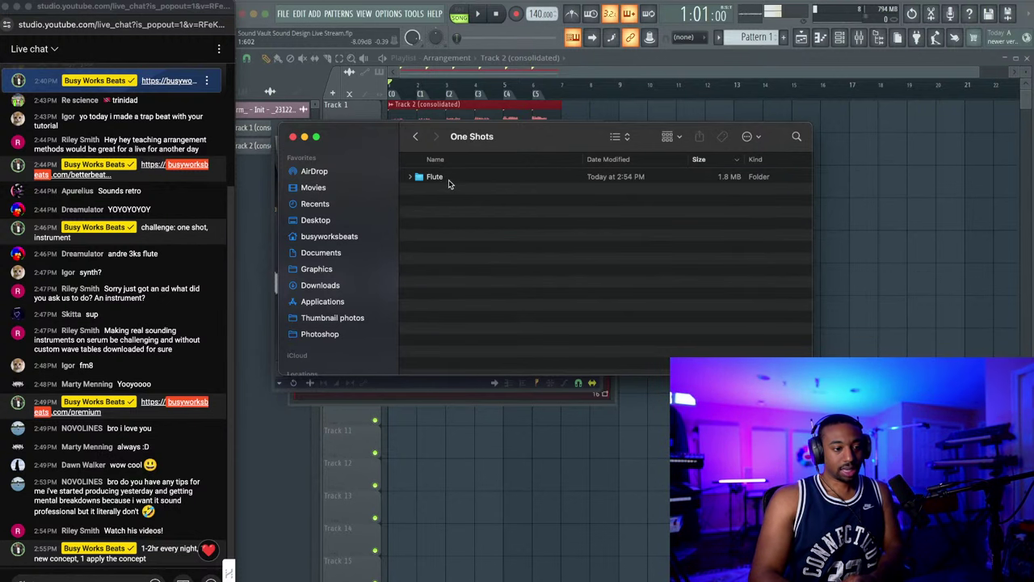
double_click(448, 178)
left_click_drag(470, 252, 467, 162)
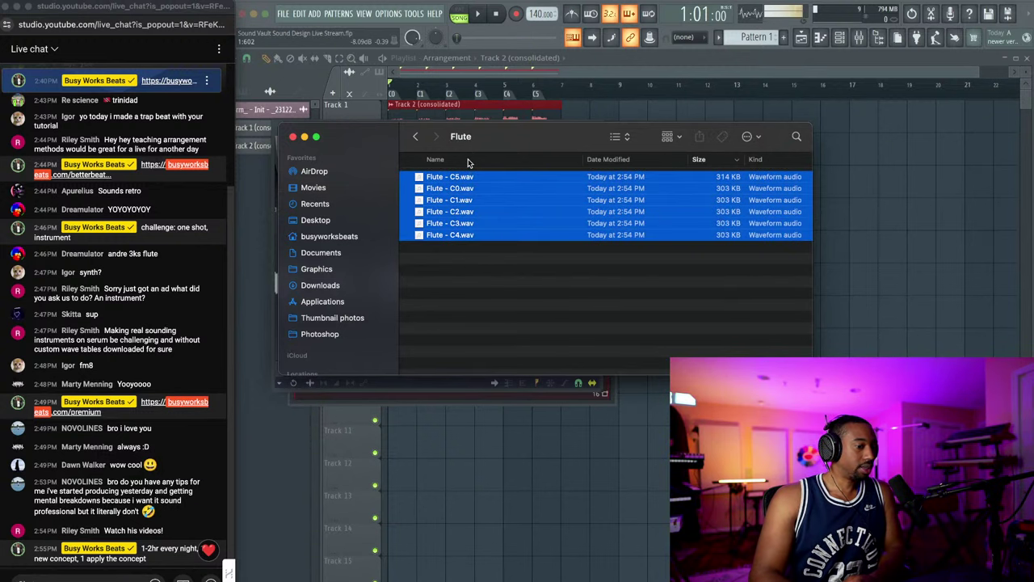
left_click(450, 246)
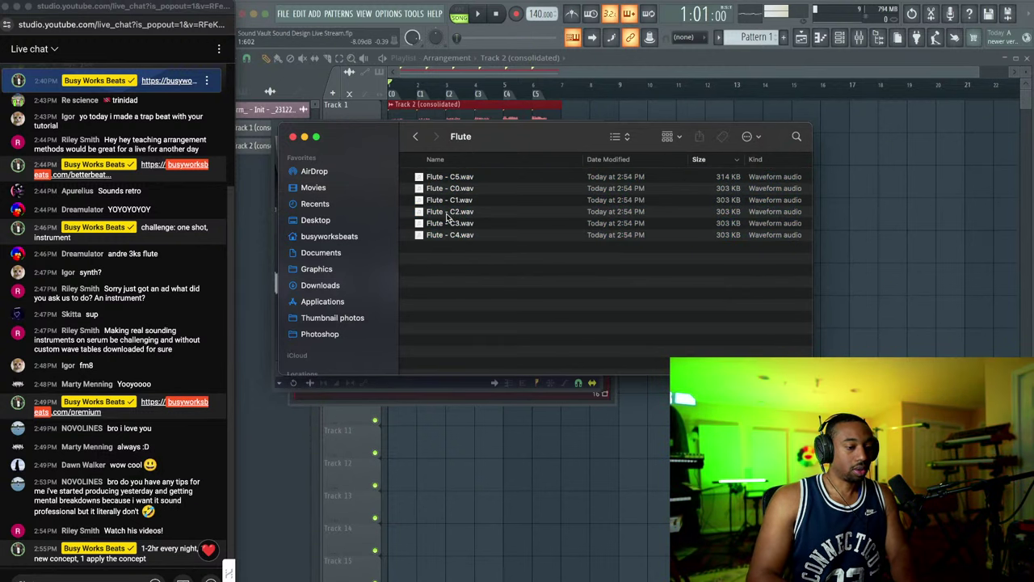
Step: Audition the exported Flute samples one after another from C5.wav through C3.wav in the file preview
left_click(460, 178)
key("space")
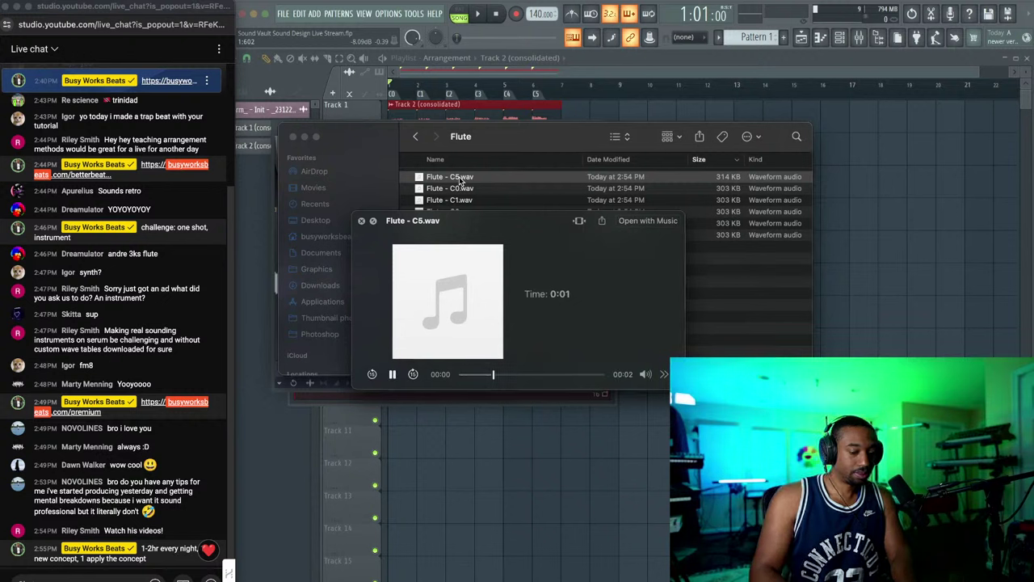
key("Down")
key("Down")
key("Down")
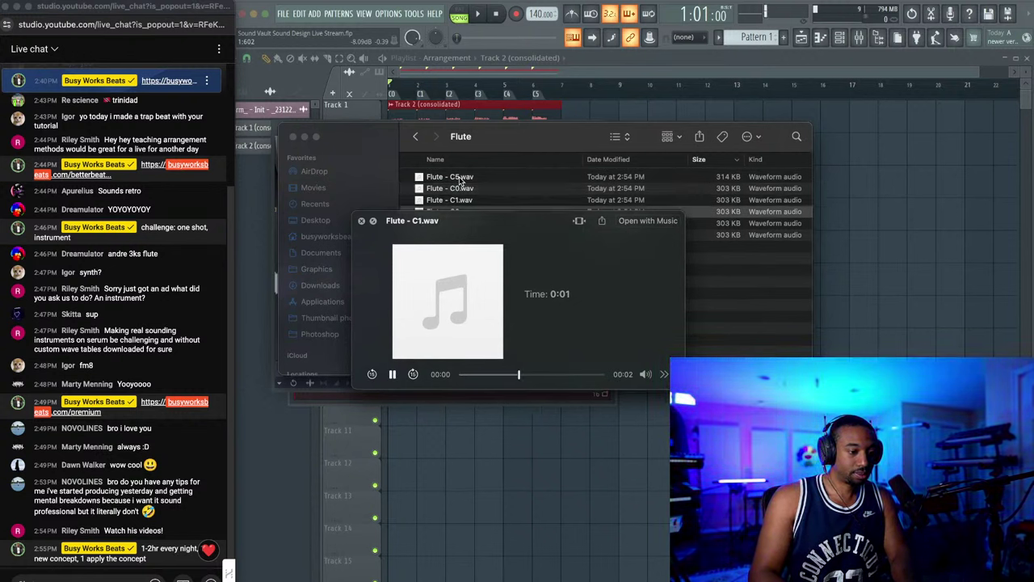
key("Down")
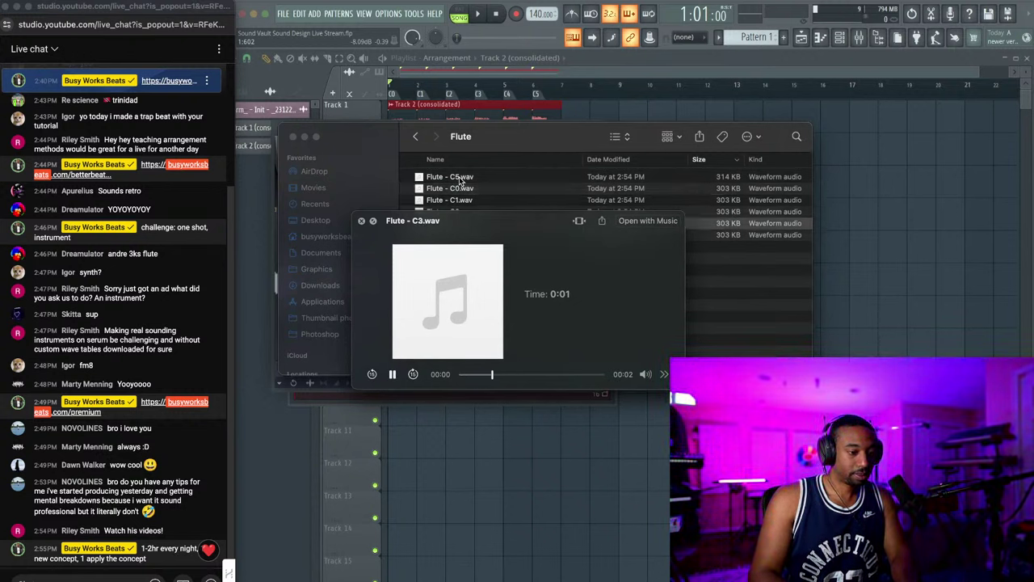
key("space")
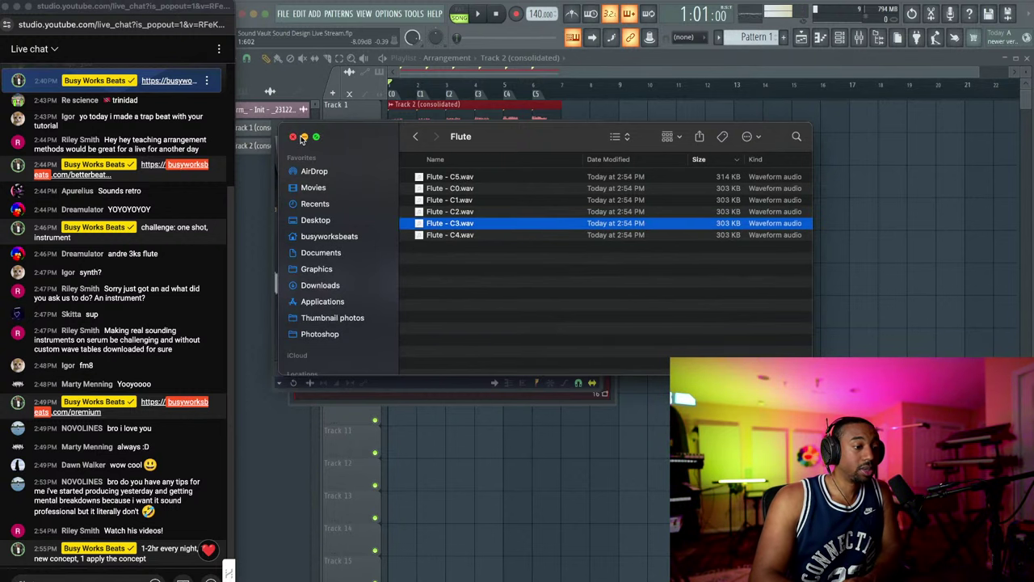
Step: Minimize Finder, return to FL Studio, and add a DirectWave sampler channel to the channel rack
left_click(303, 137)
key("F6")
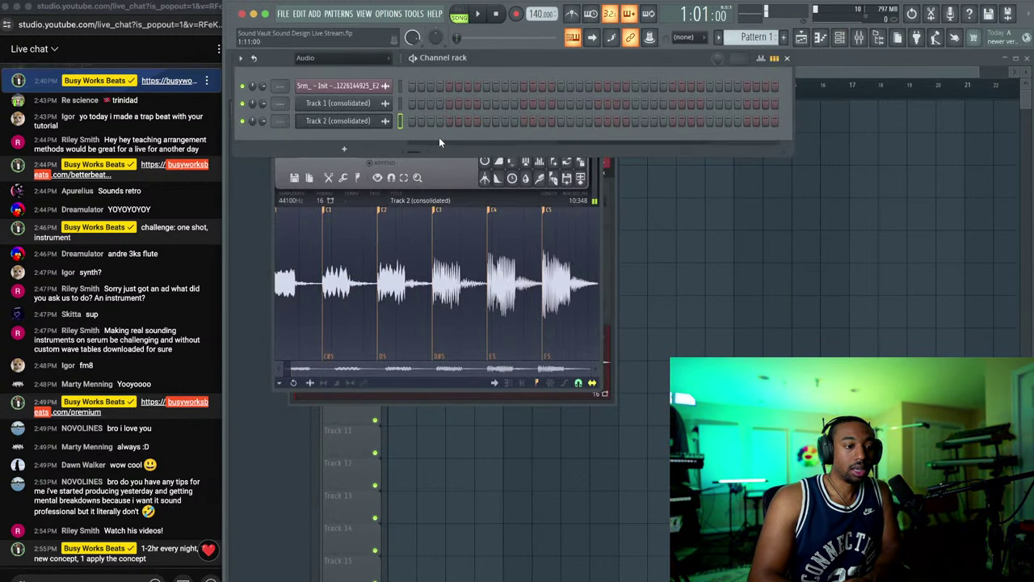
left_click(343, 148)
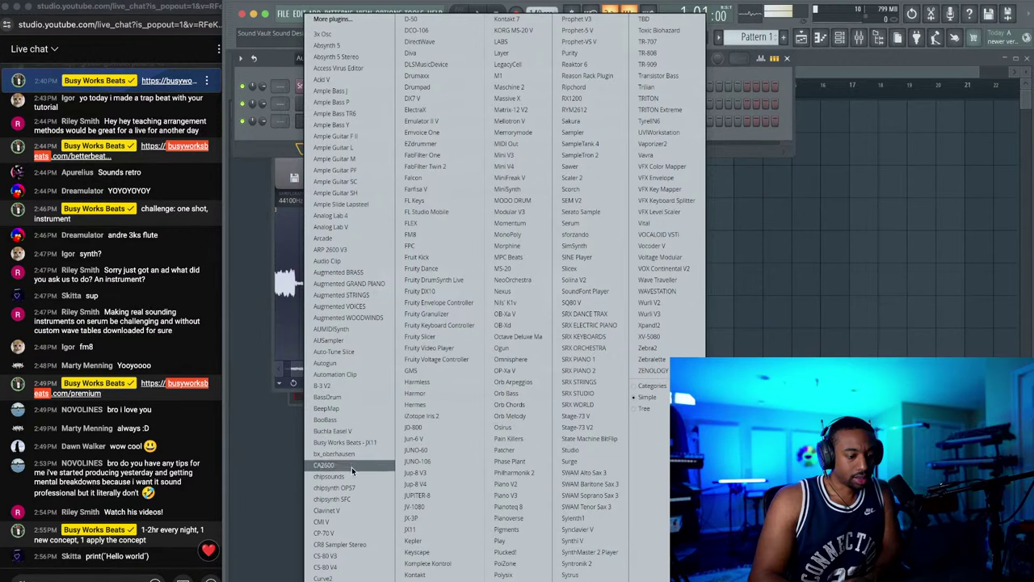
left_click(434, 42)
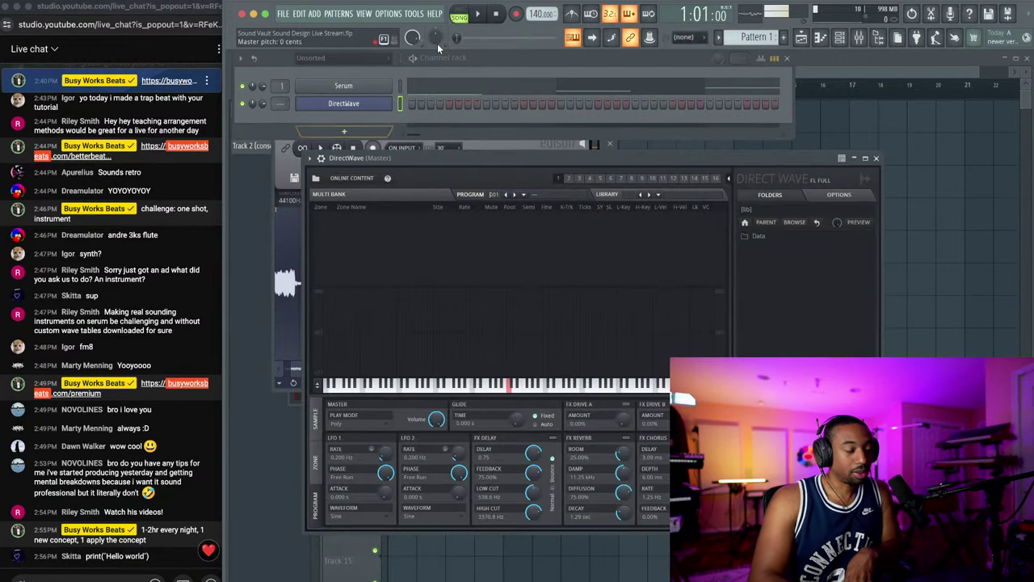
left_click_drag(469, 159, 477, 99)
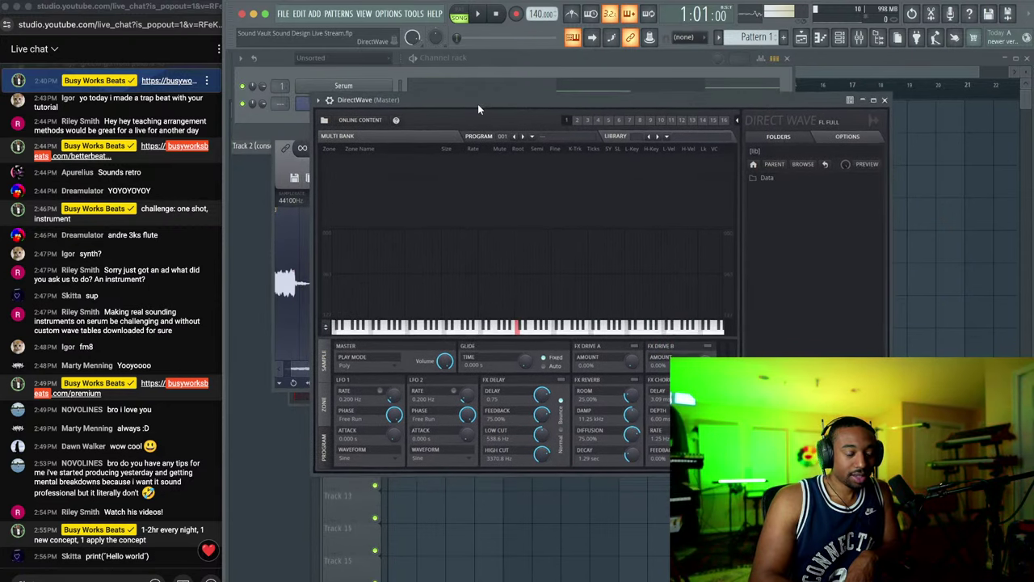
Step: Load all six Flute WAV files, C0 through C5, from the Finder window into DirectWave's zone list
left_click(91, 580)
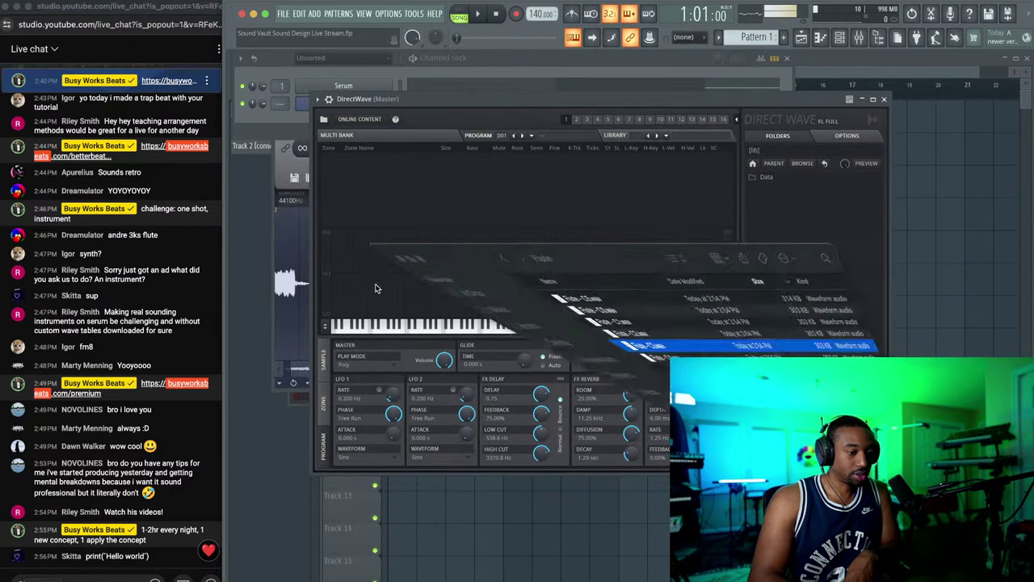
left_click_drag(452, 258, 457, 171)
left_click_drag(482, 136, 840, 185)
left_click_drag(818, 227, 373, 258)
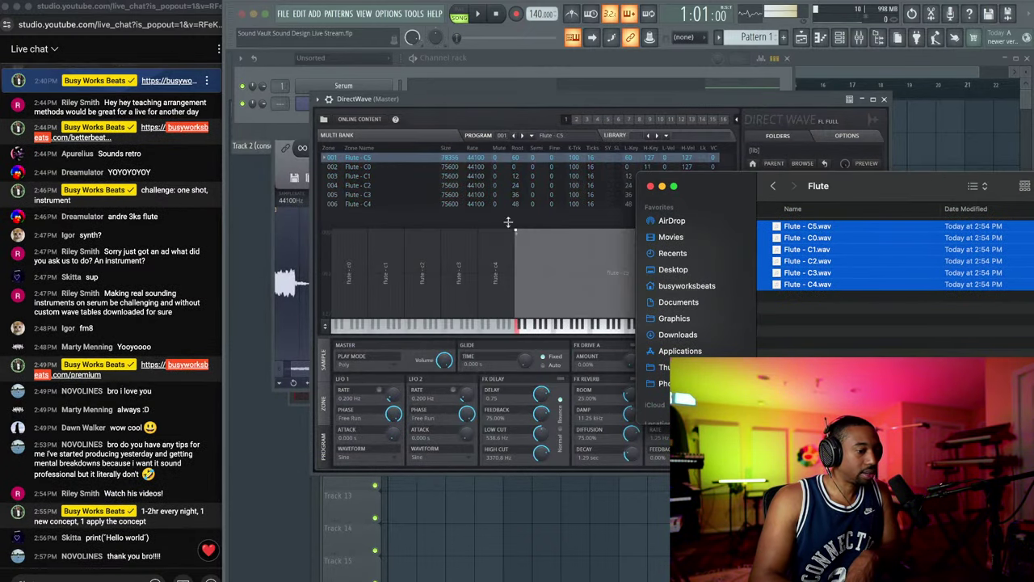
left_click_drag(759, 194, 656, 276)
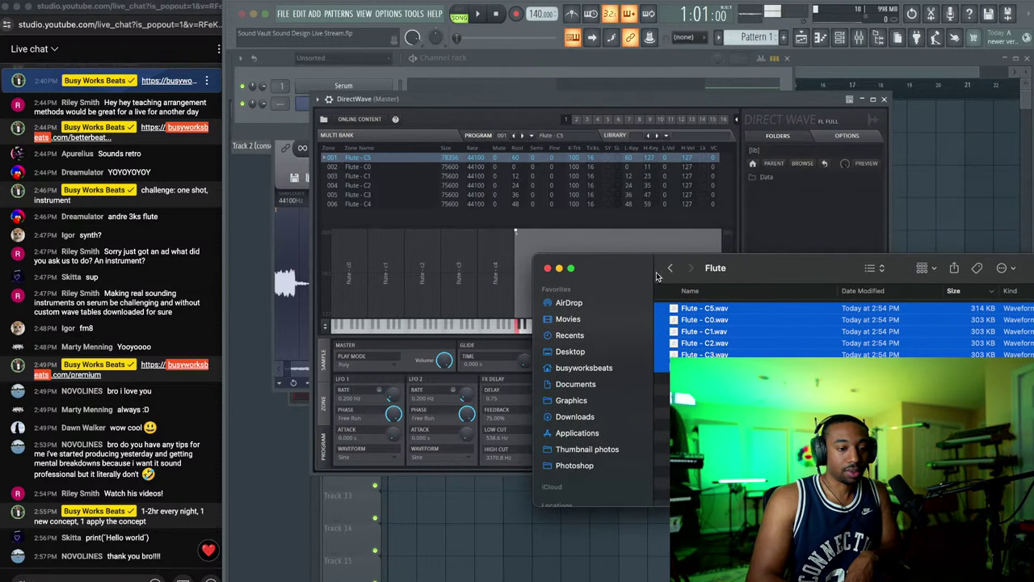
Step: Minimize the Finder window and audition notes across DirectWave's keyboard, from the C5 zone down to the low zones
left_click(560, 269)
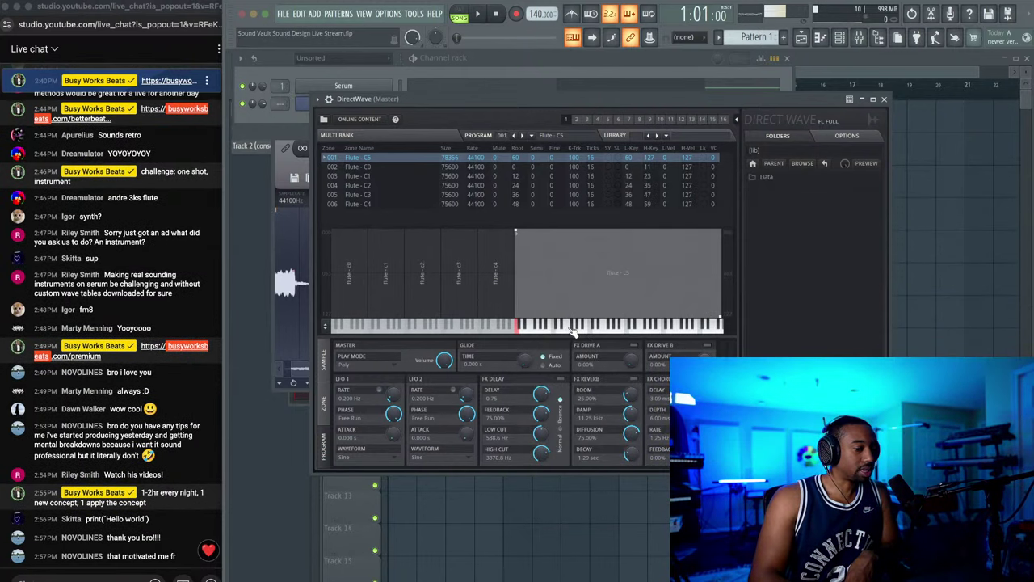
left_click(596, 328)
left_click(528, 332)
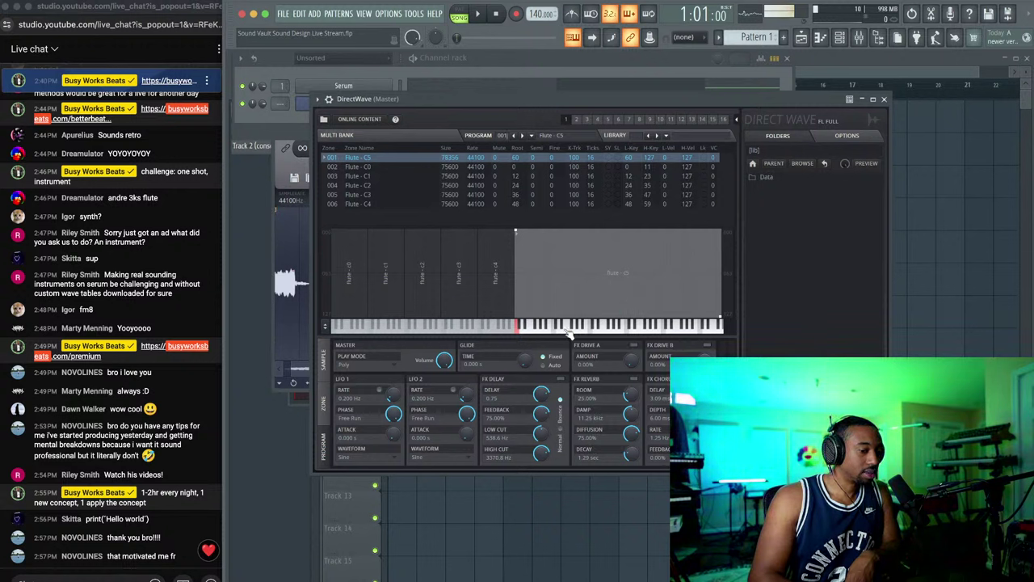
left_click(627, 327)
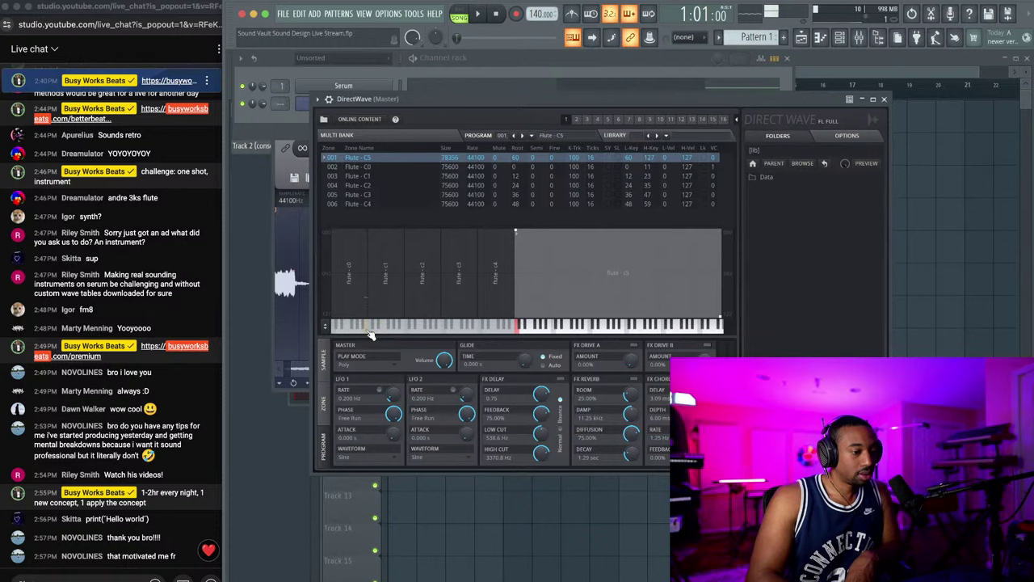
Step: Close DirectWave, show the browser, and expand Desktop, BMB Nov, Beat Maker Blueprint and its Midi folder
left_click(884, 99)
left_click(877, 40)
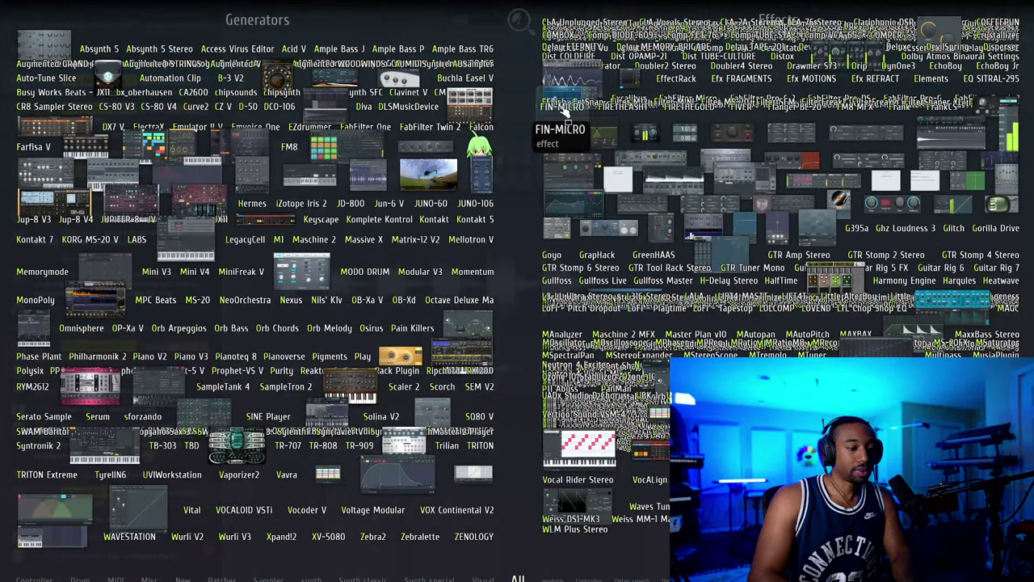
key("Escape")
left_click(880, 38)
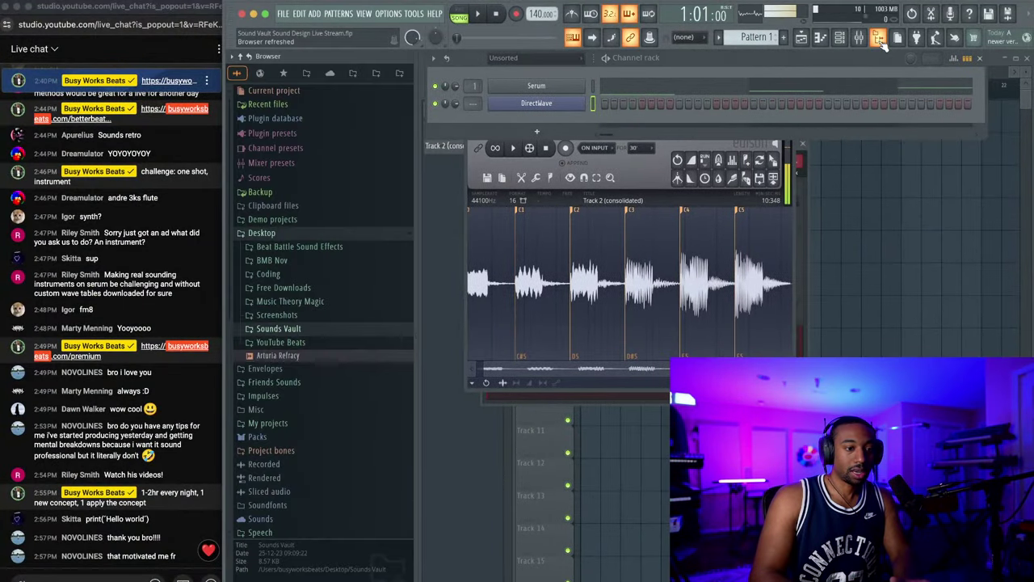
scroll(277, 299, "down", 2)
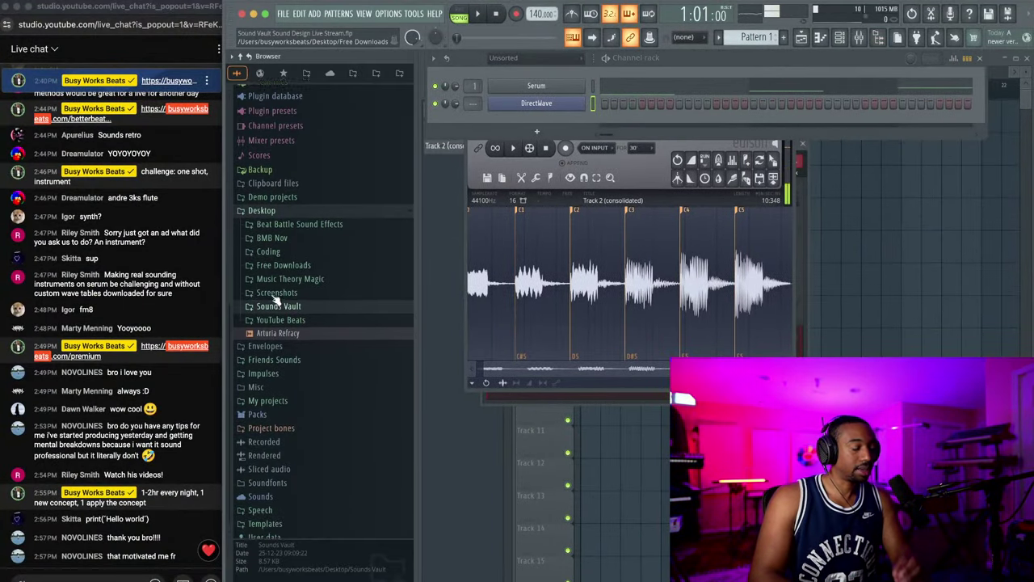
left_click(309, 232)
scroll(309, 233, "up", 2)
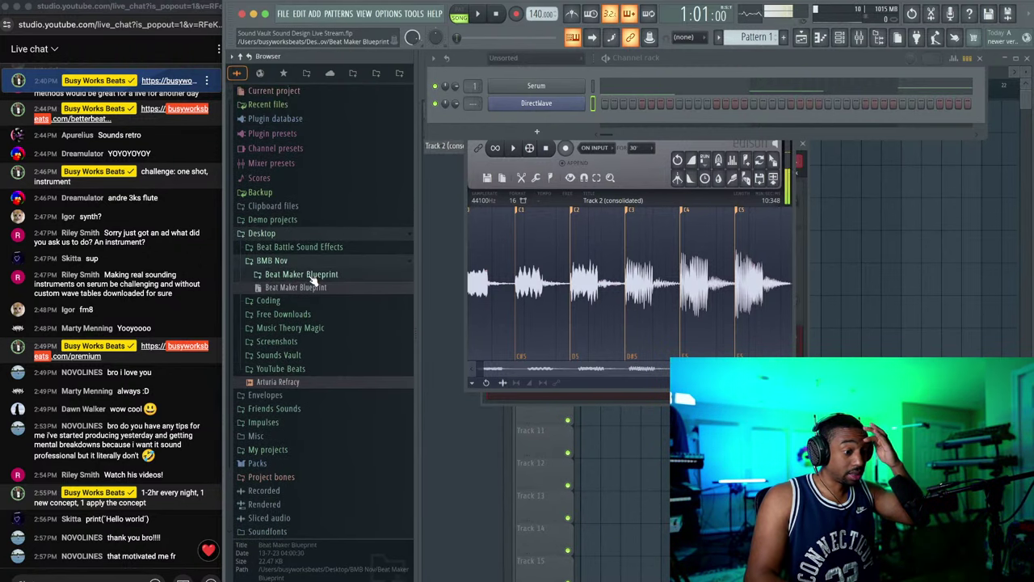
left_click(310, 275)
left_click(314, 342)
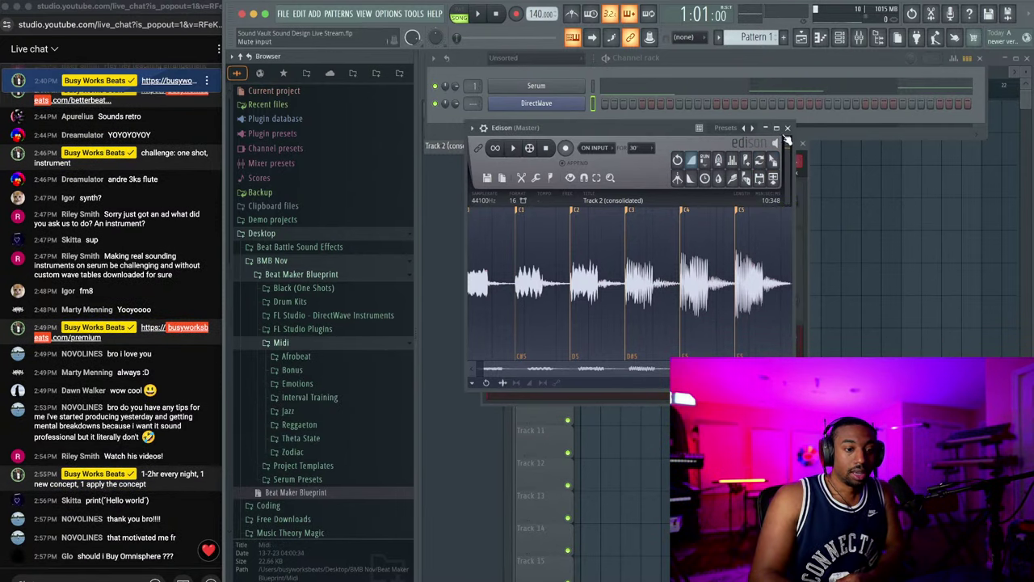
Step: Close Edison and the window behind it, and load the Nostalgia - Yearning Jazz Voice Bmaj version 2 MIDI from Emotions onto the DirectWave channel
left_click(789, 129)
left_click(789, 159)
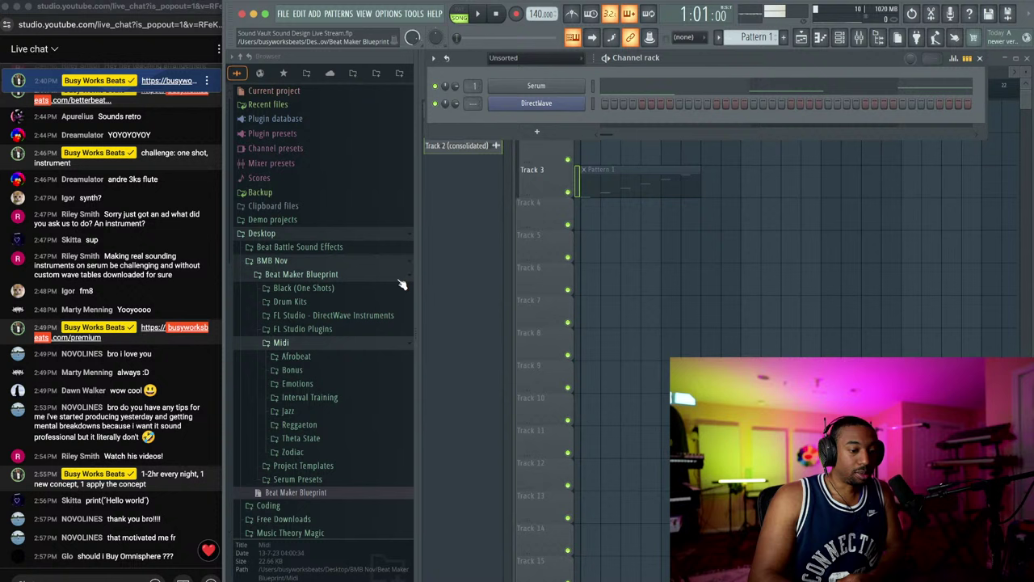
left_click(324, 385)
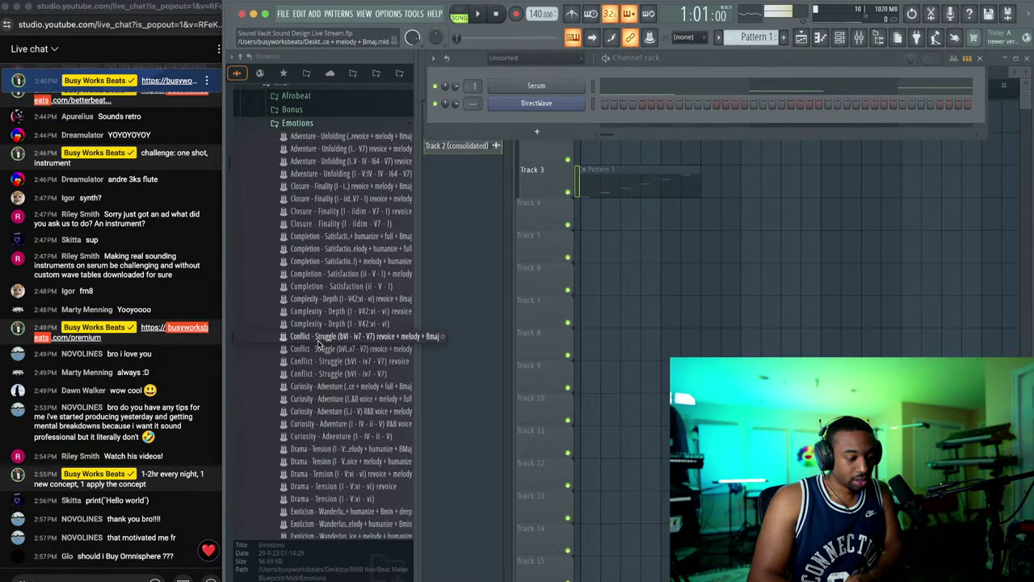
scroll(346, 278, "down", 15)
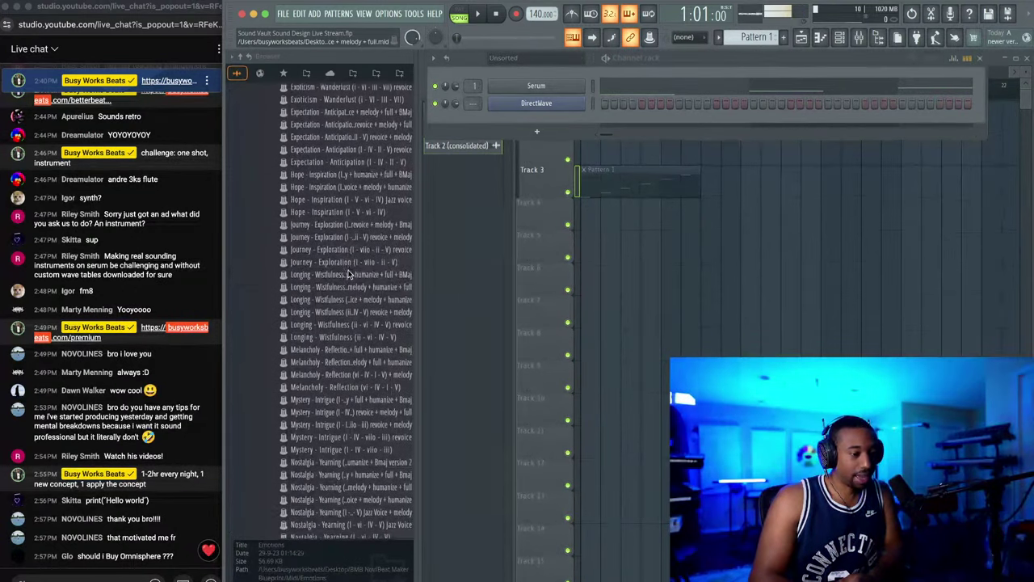
scroll(347, 278, "down", 5)
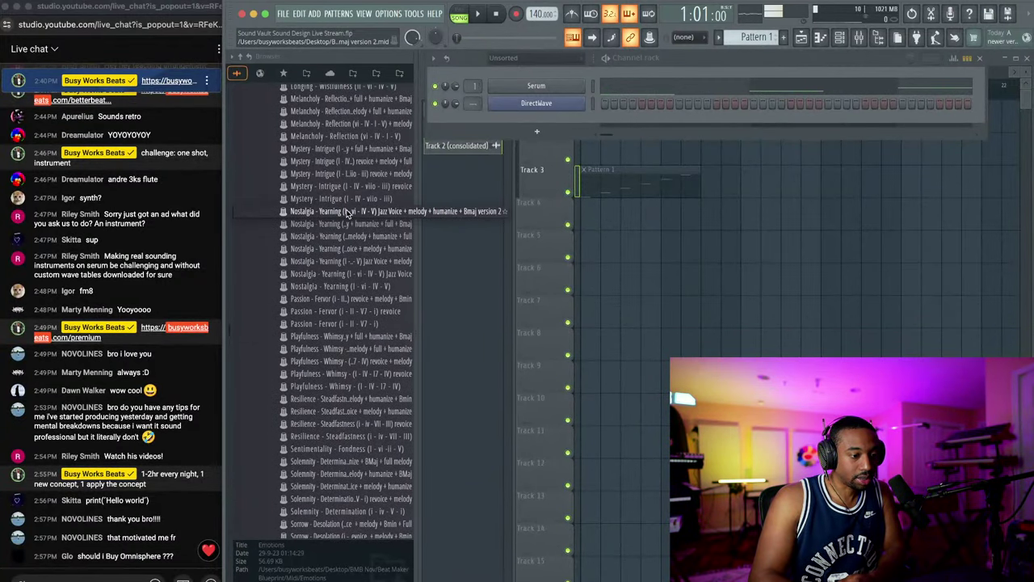
left_click_drag(346, 212, 537, 103)
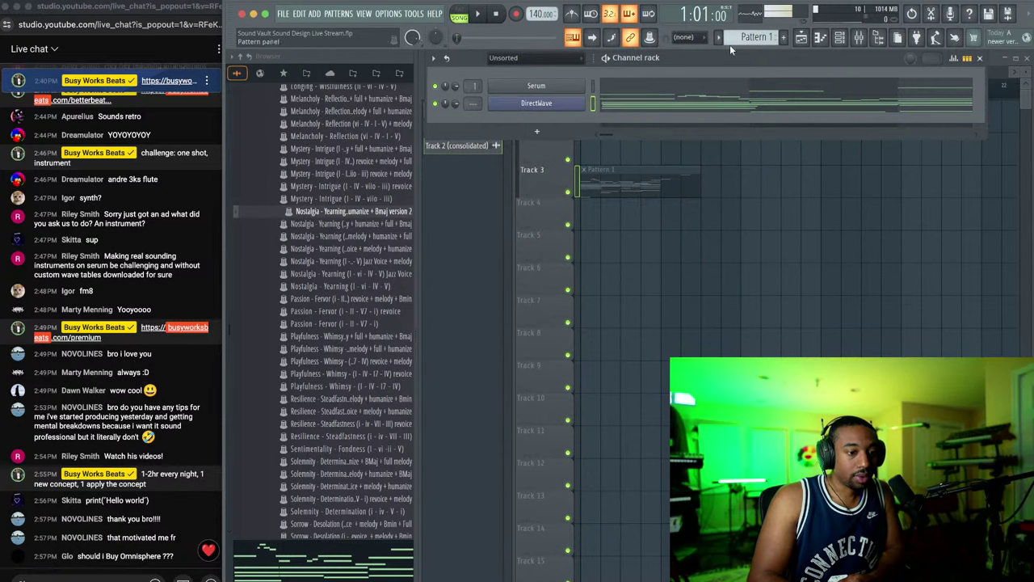
Step: Move the imported DirectWave notes from Pattern 1 into a new Pattern 2 and open them in the piano roll
key("super+x")
left_click(754, 36)
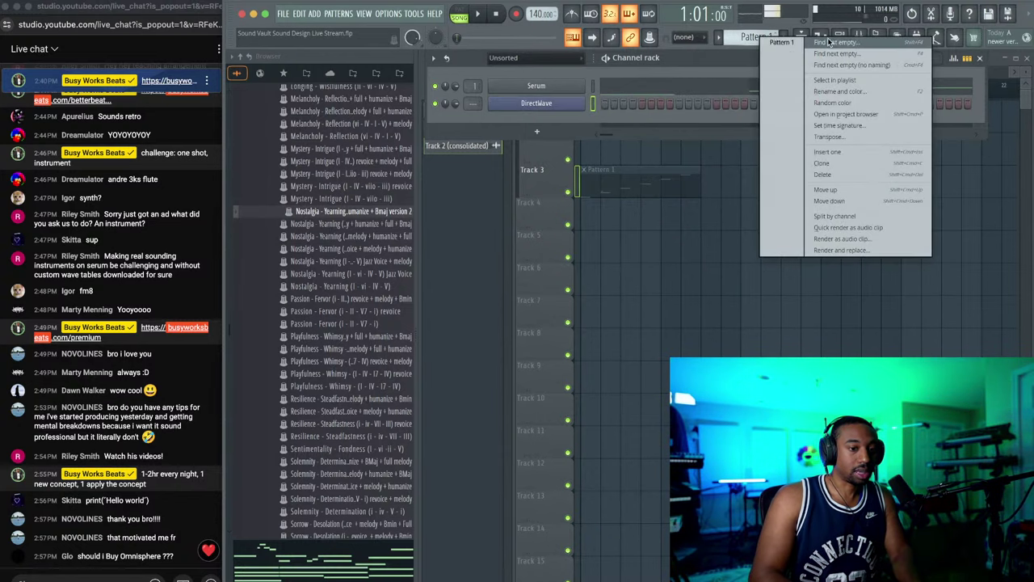
left_click(838, 44)
key("super+v")
left_click(616, 103)
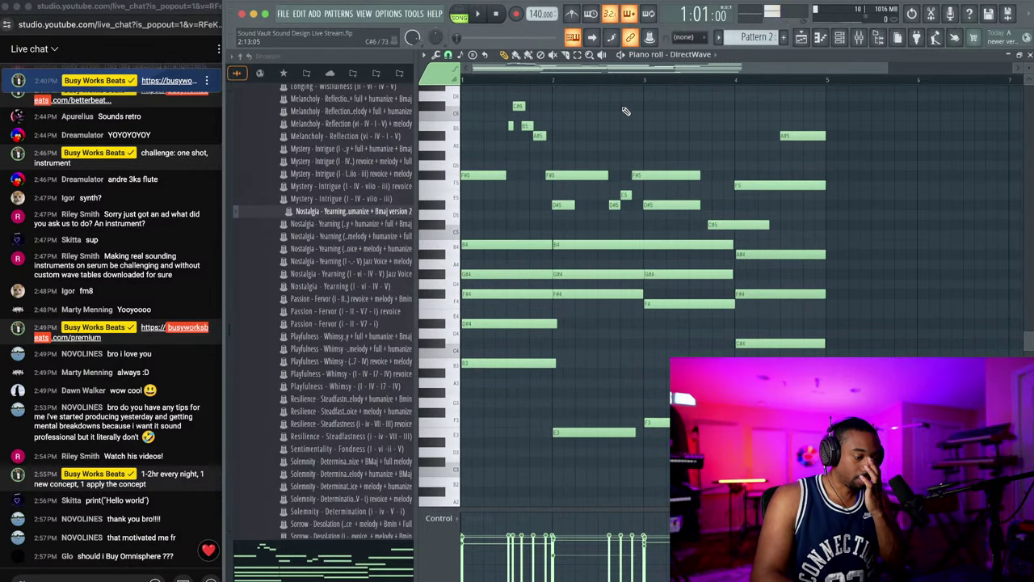
Step: Lower the DirectWave channel volume to about 42% and play Pattern 2 in pattern mode
key("F6")
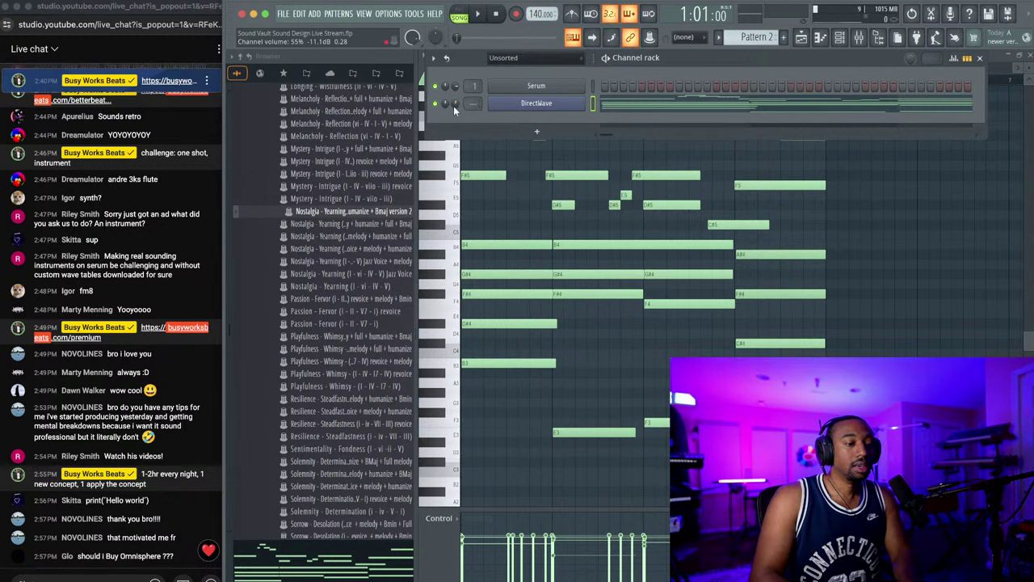
key("space")
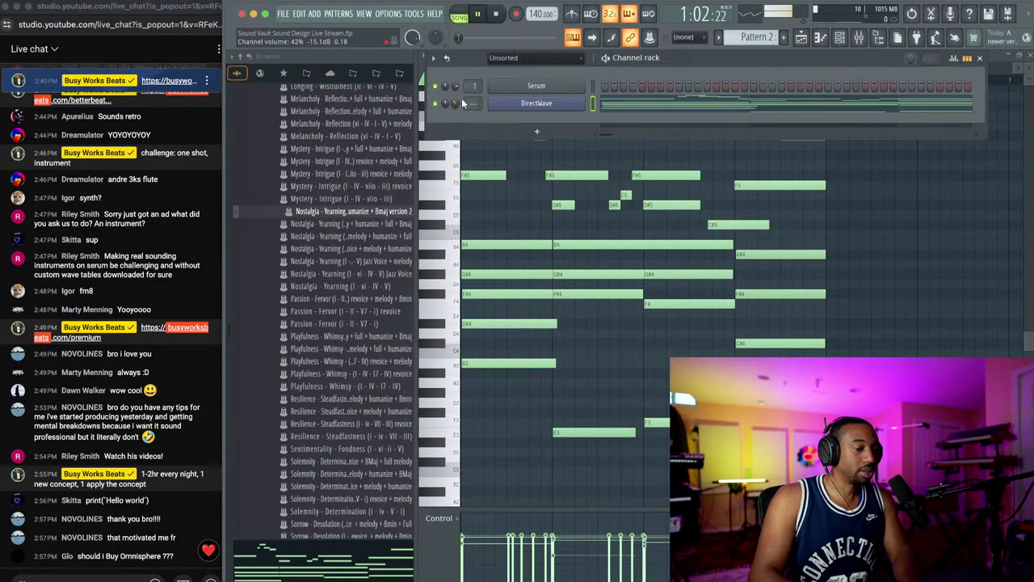
key("space")
left_click(460, 15)
key("space")
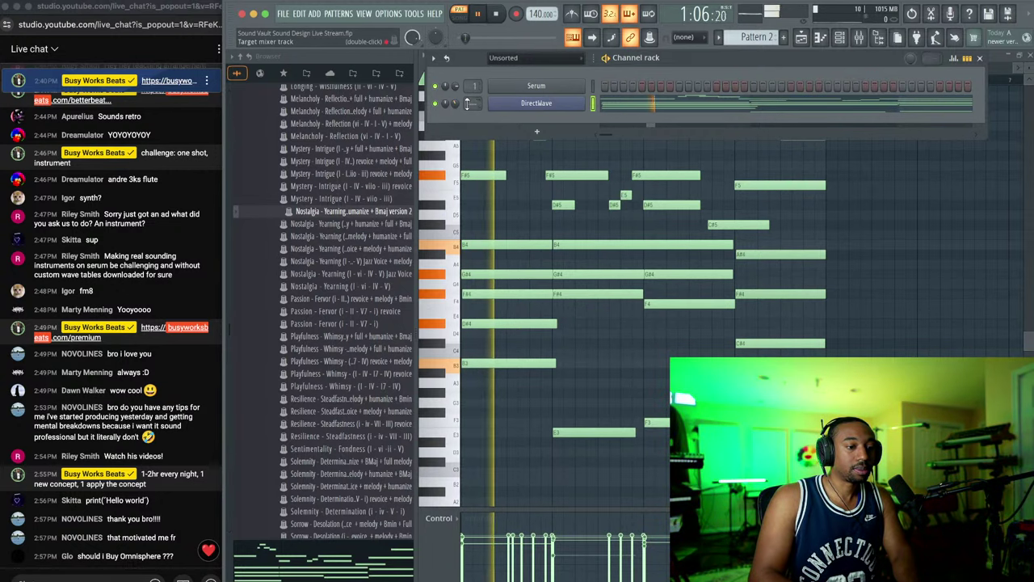
key("space")
Step: Transpose all DirectWave notes down one octave and play the pattern with the DirectWave window open to check the zones
key("F6")
key("super+Down")
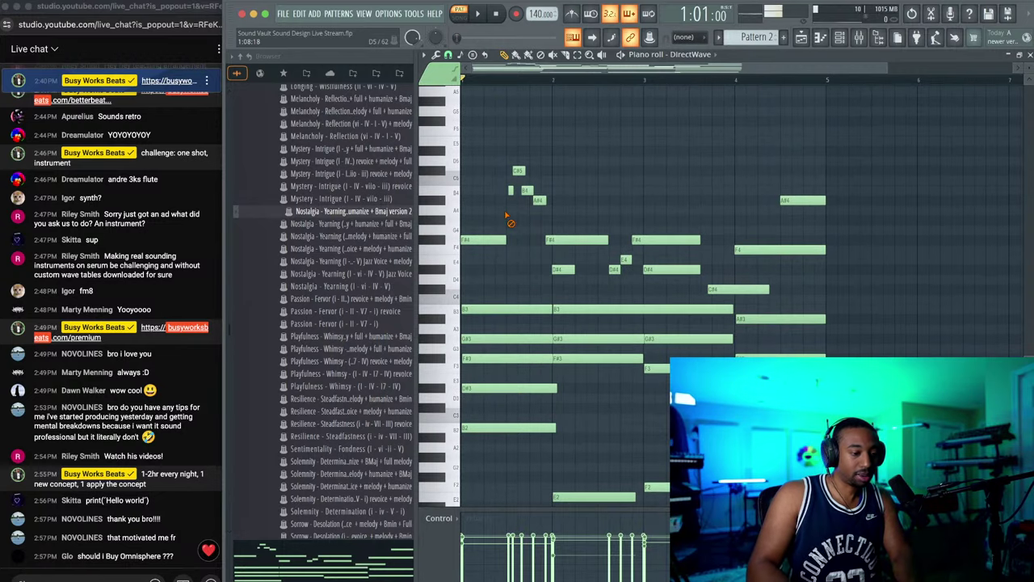
key("space")
key("F6")
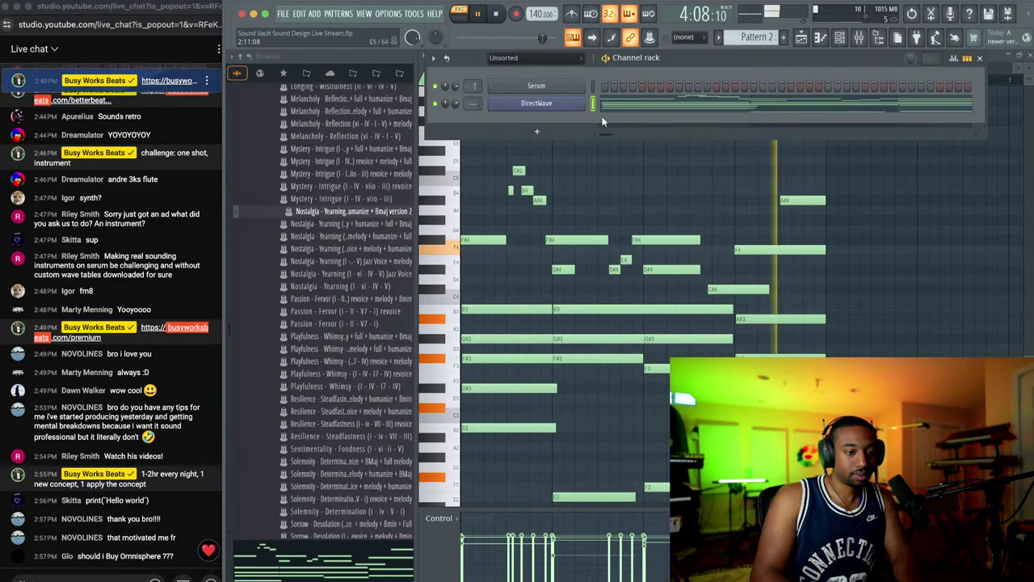
left_click(559, 102)
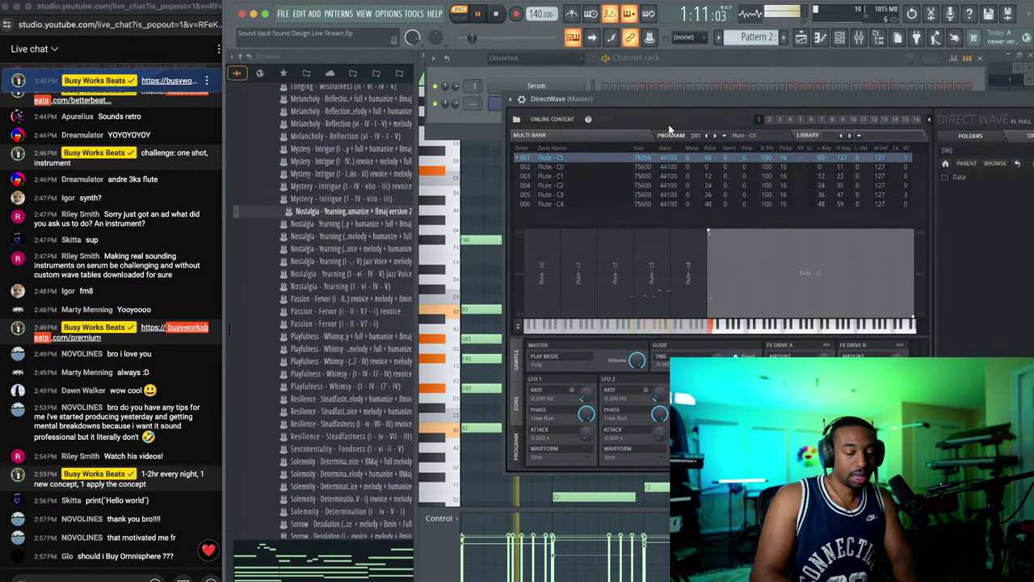
left_click_drag(672, 101, 646, 95)
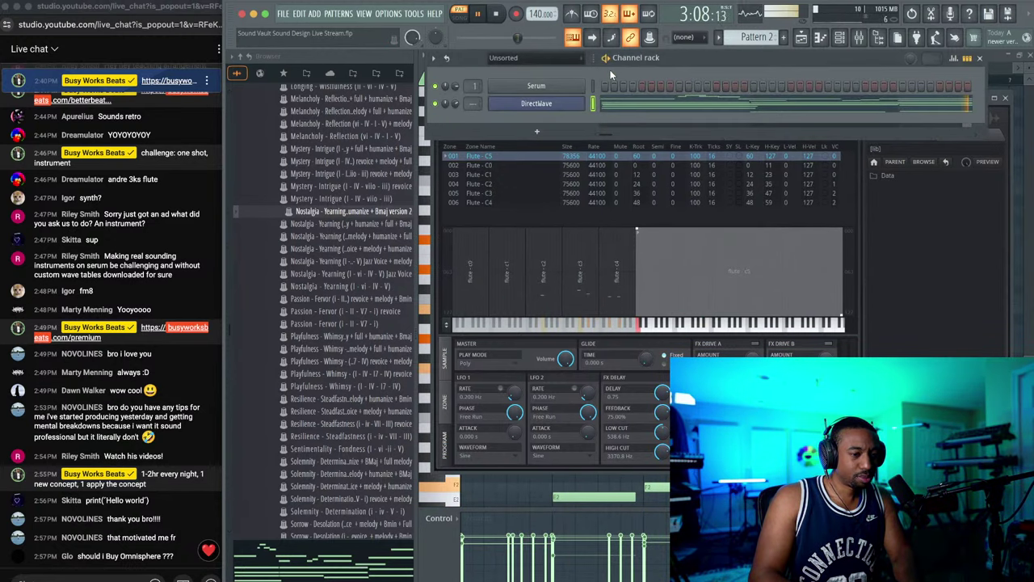
key("space")
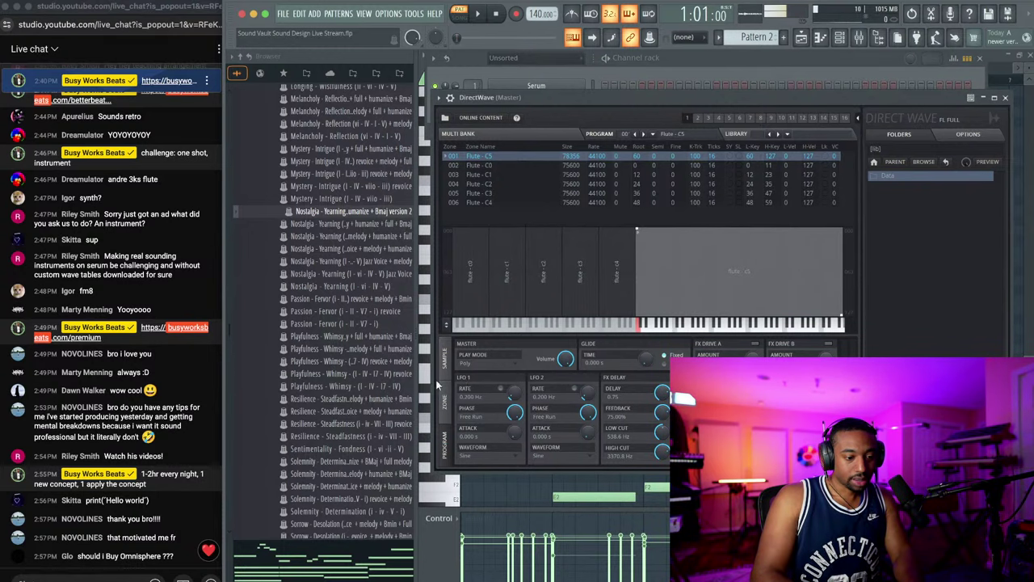
Step: Start saving the DirectWave program under a new name and browse to Pack 1 inside Sounds Vault on the Desktop
left_click(449, 97)
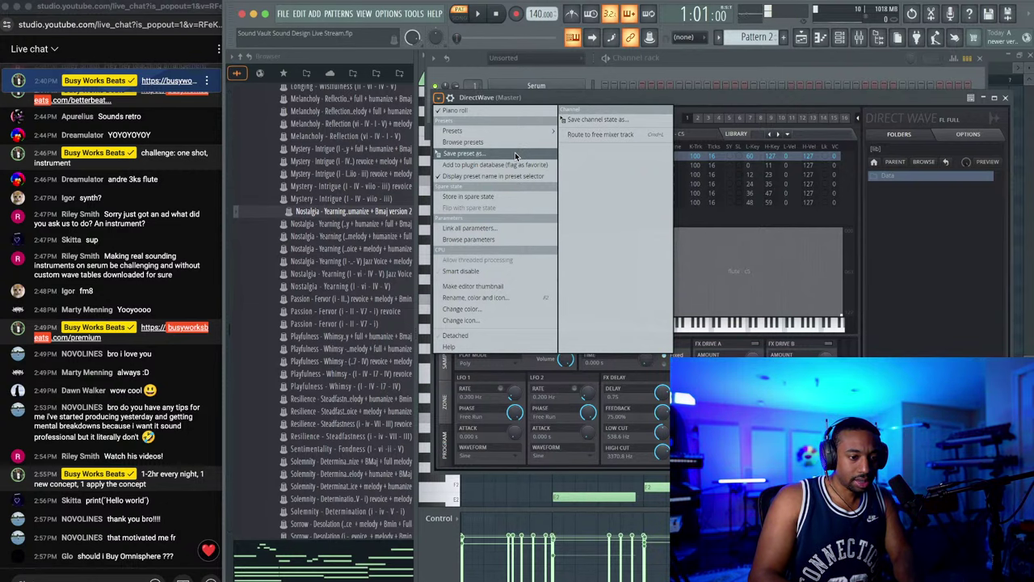
left_click(678, 101)
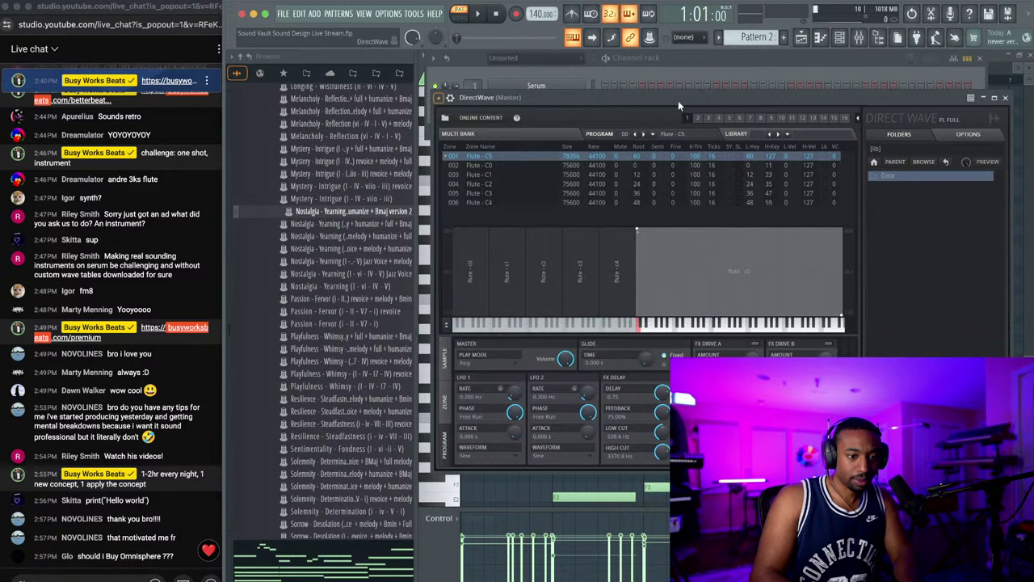
left_click(447, 119)
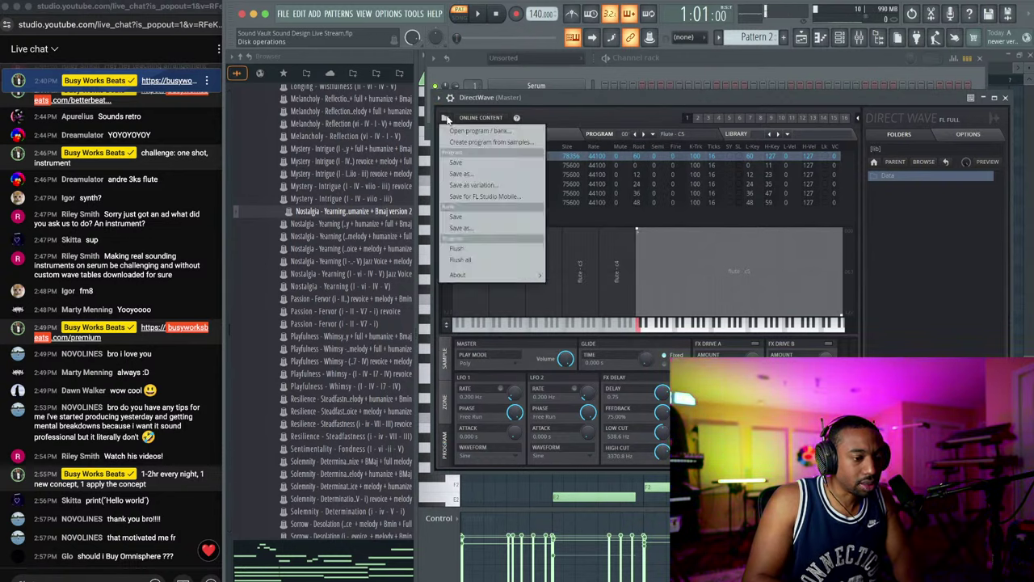
left_click(447, 118)
left_click(447, 119)
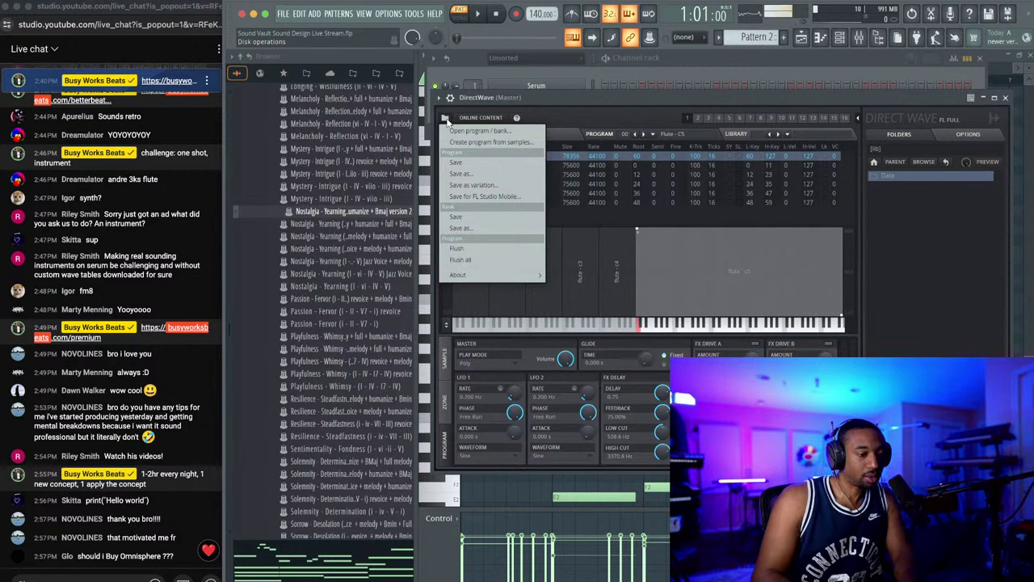
left_click(499, 178)
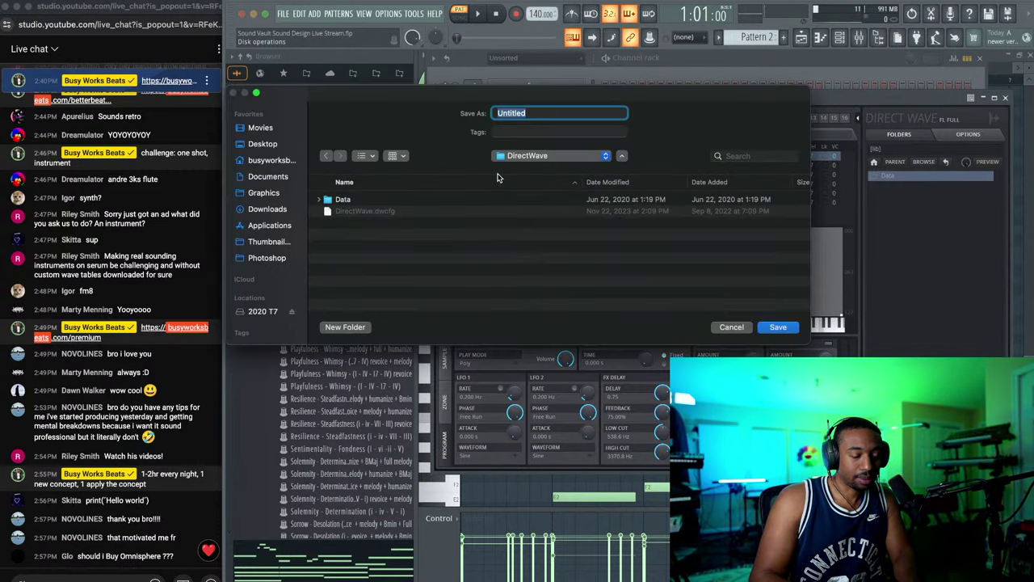
left_click(262, 143)
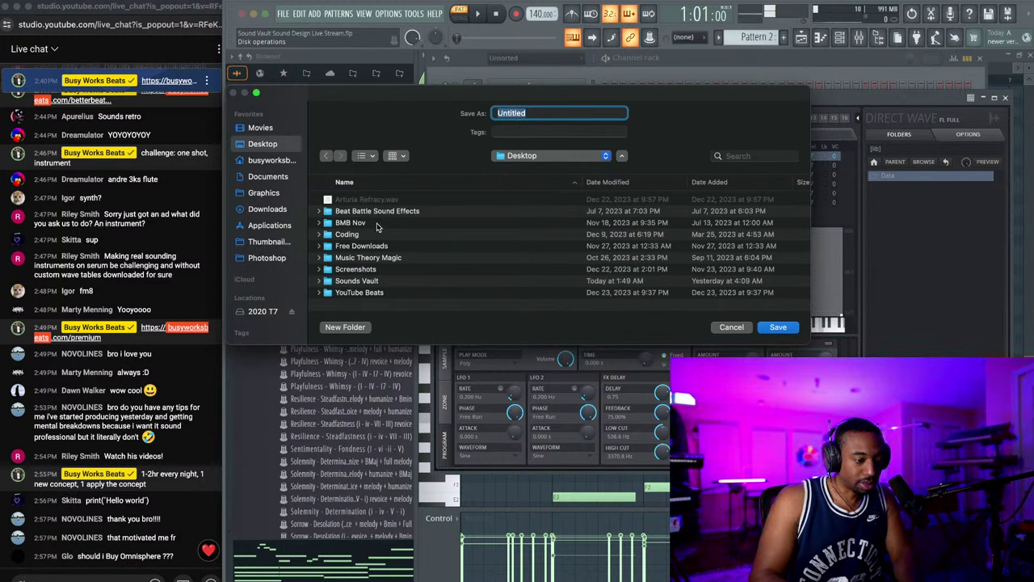
double_click(372, 282)
double_click(368, 200)
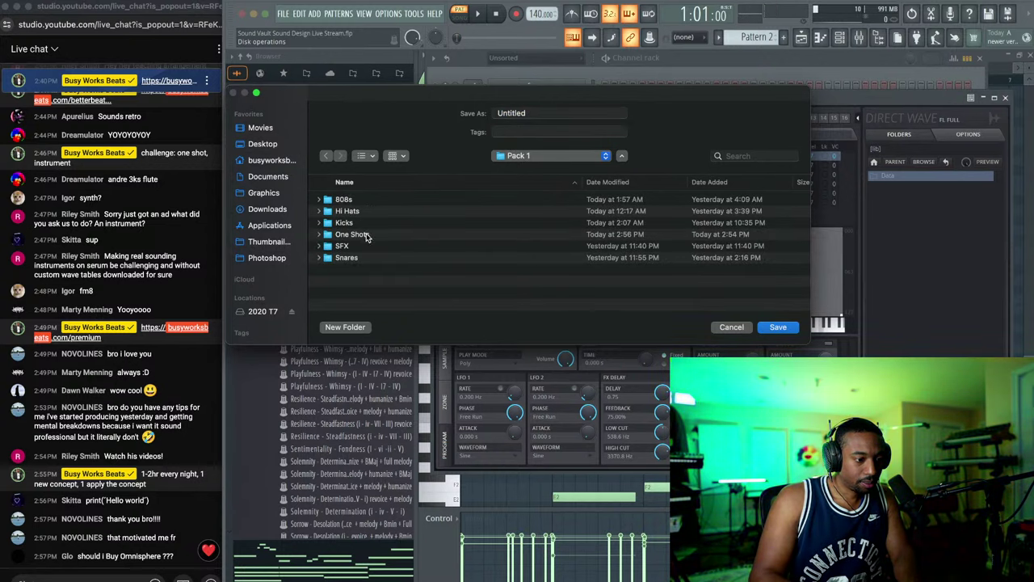
Step: Create a folder named DirectWave Instruments inside Pack 1 and save the program there as Flute
key("super+shift+n")
type("Dir")
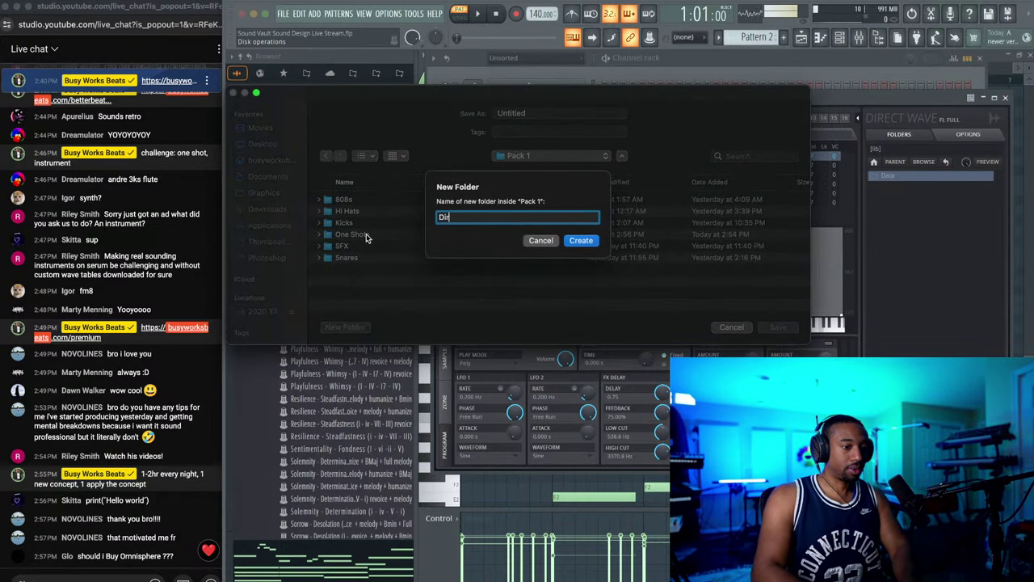
type("ectWave Instruments")
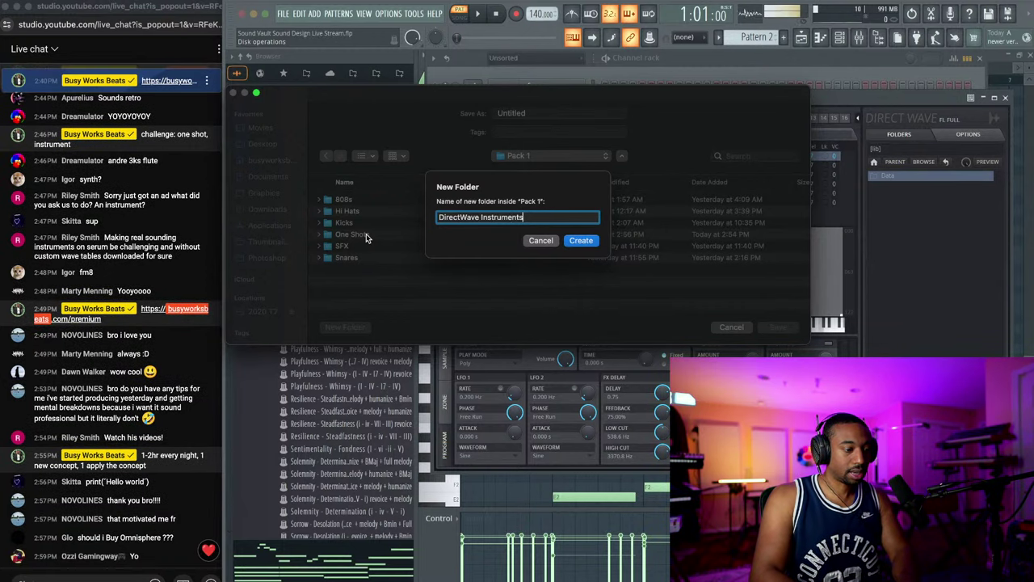
key("Return")
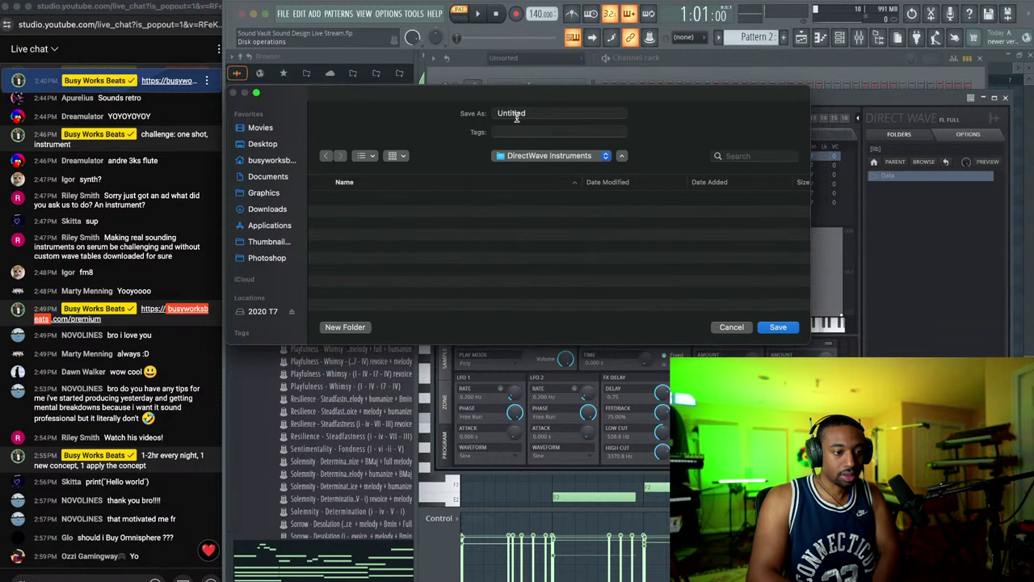
double_click(517, 113)
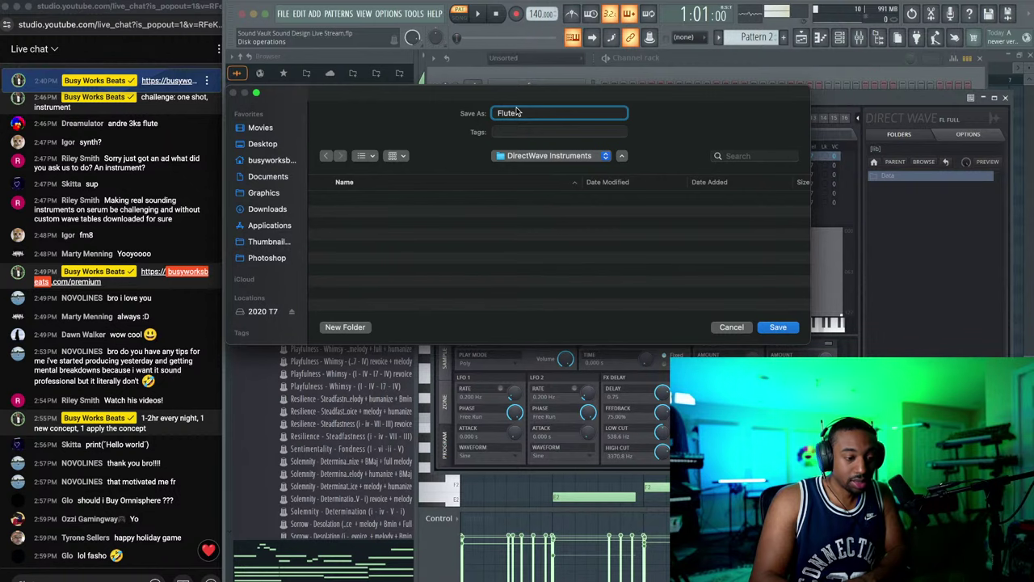
key("Return")
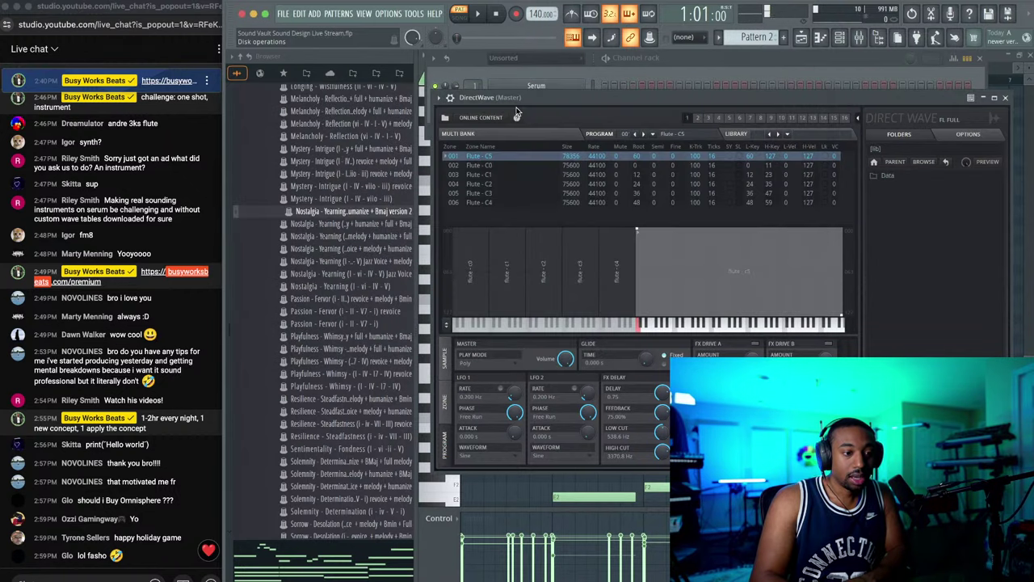
Step: Close the DirectWave window and expand Desktop, Sounds Vault, Pack 1, DirectWave Instruments and its Flute folder in the file browser
left_click(1005, 98)
left_click(275, 207)
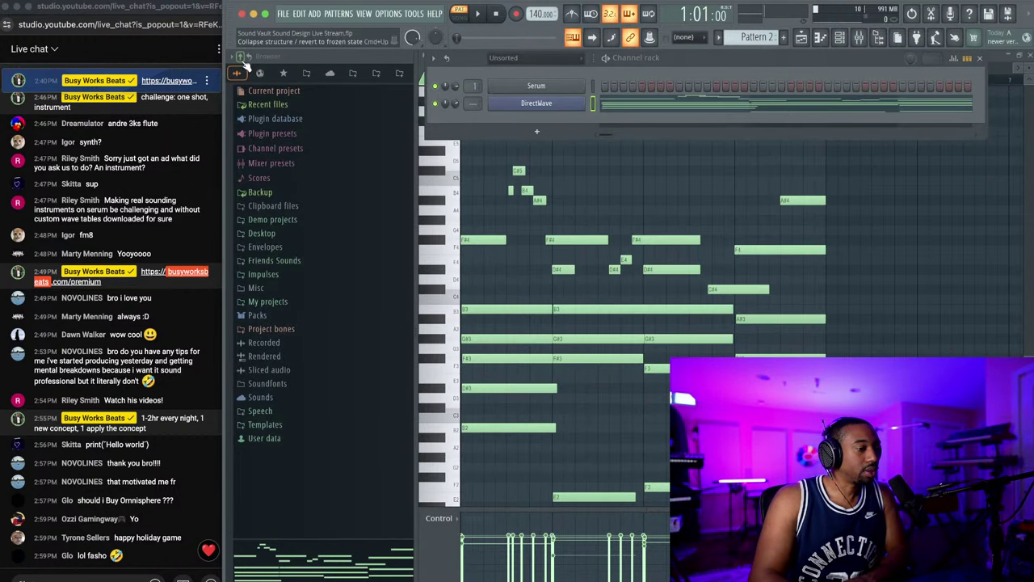
left_click(287, 233)
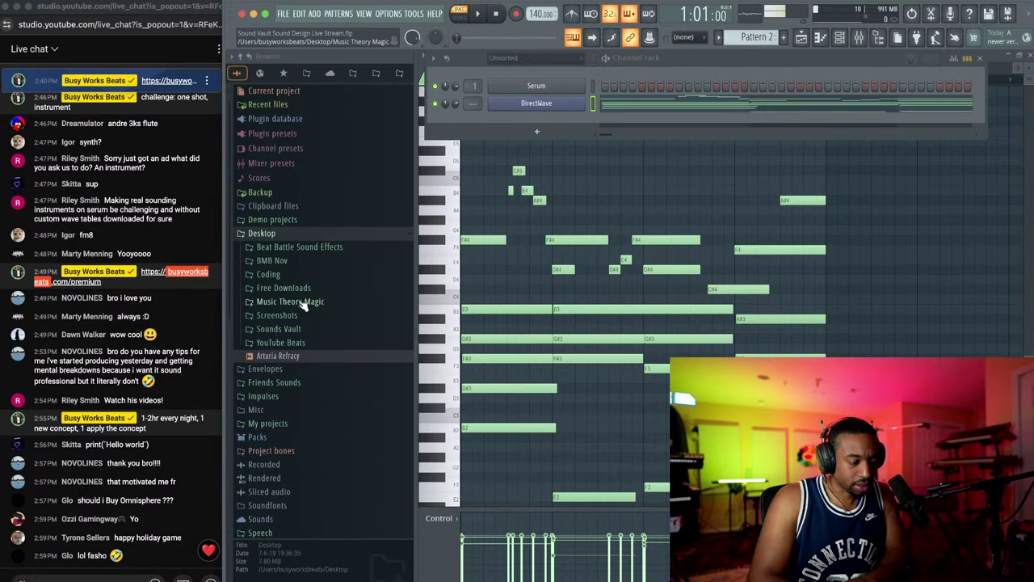
left_click(300, 329)
left_click(301, 342)
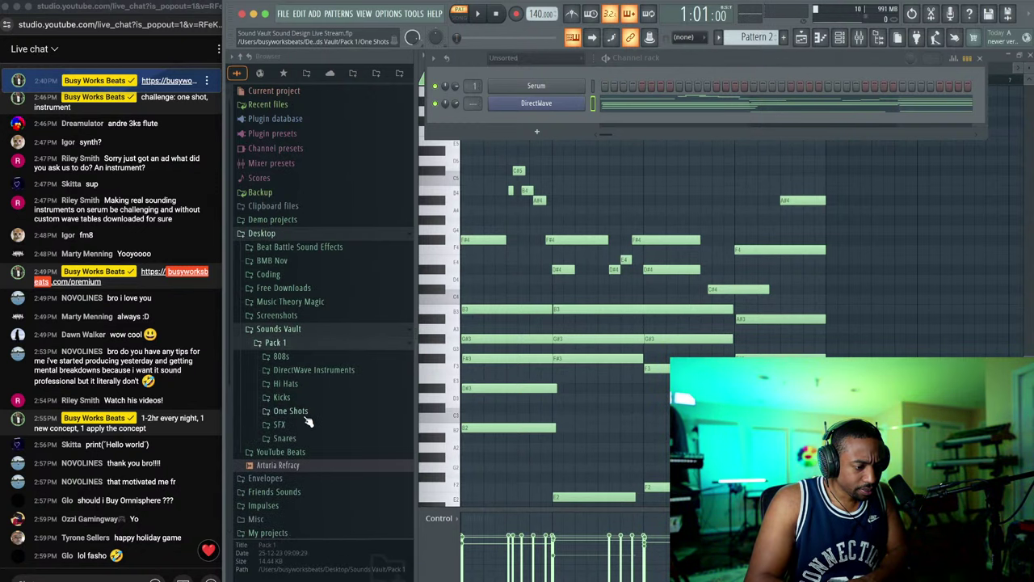
left_click(307, 372)
left_click(291, 384)
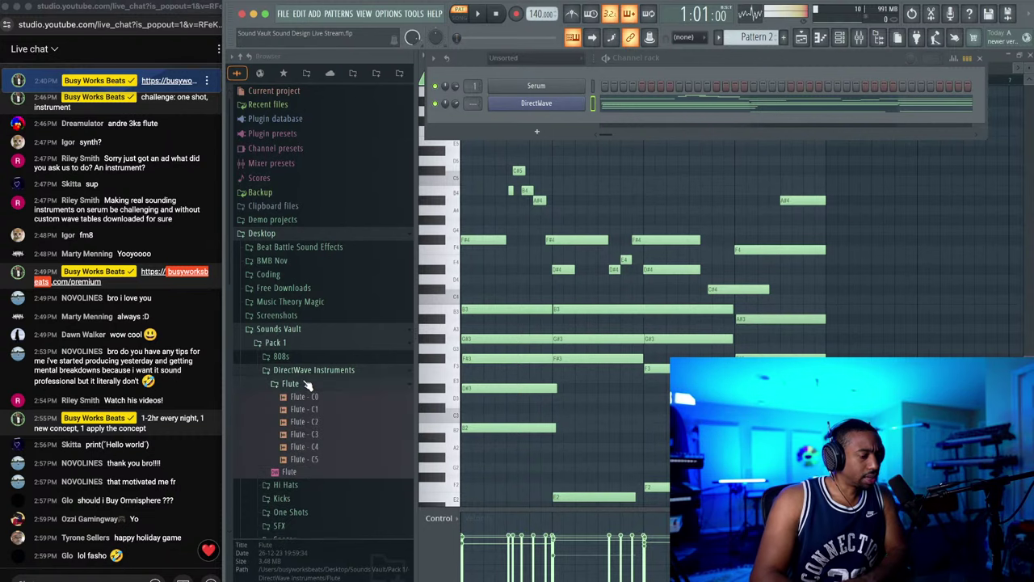
Step: Preview the saved Flute samples C0 through C5 one after another in the file browser
left_click(315, 396)
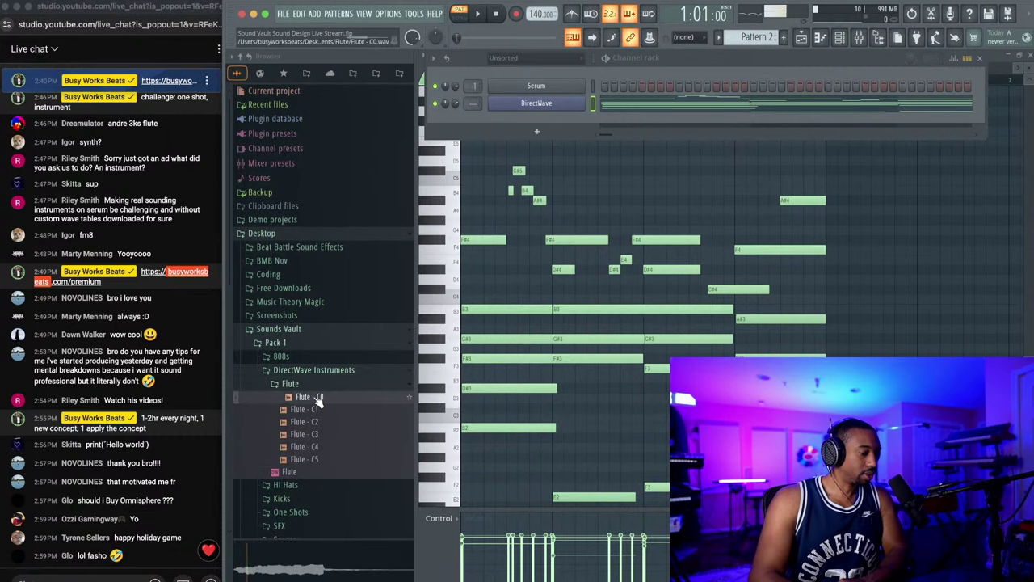
left_click(317, 409)
left_click(316, 422)
left_click(317, 434)
left_click(316, 447)
left_click(317, 459)
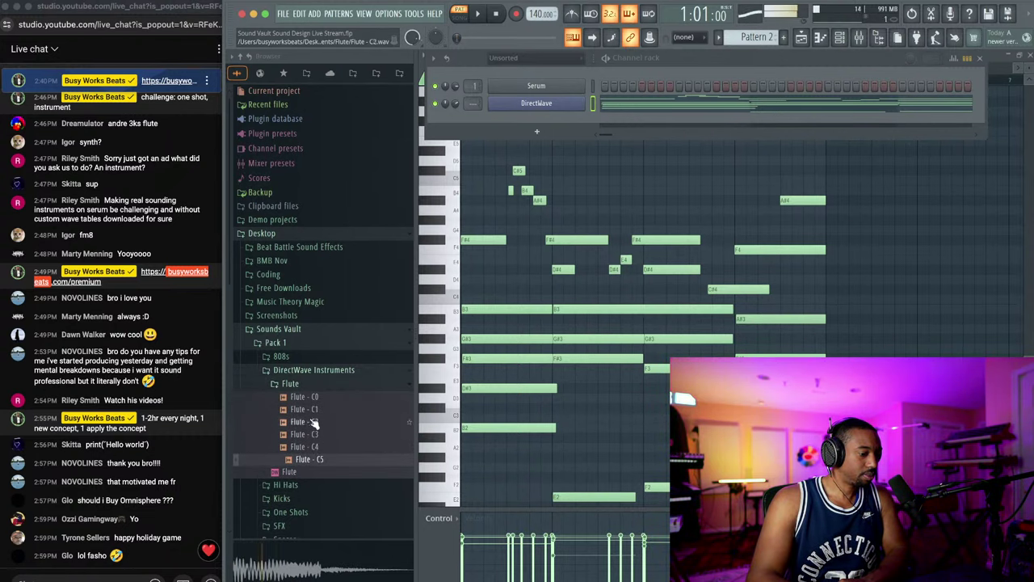
Step: Collapse the Flute sample folder and load the saved Flute DirectWave program into a new channel
left_click(316, 396)
left_click(315, 384)
right_click(317, 396)
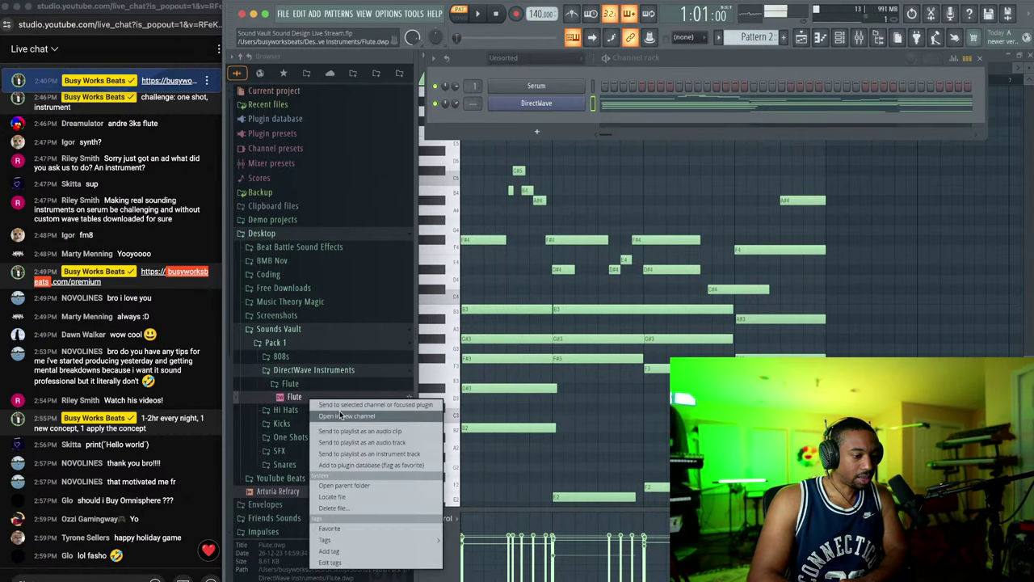
left_click(343, 353)
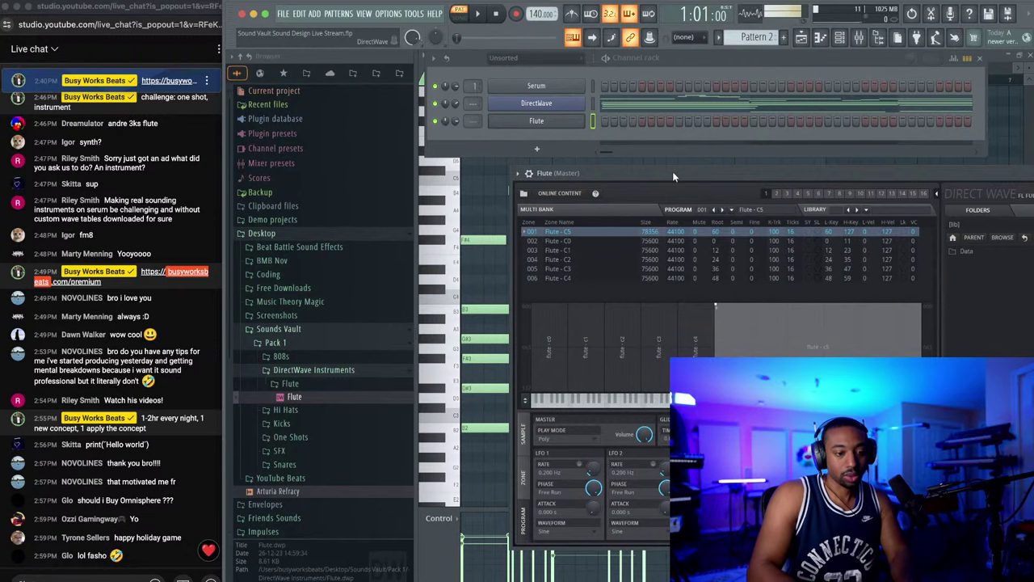
Step: Audition the reloaded Flute instrument on several keys of its DirectWave keyboard and close its window
left_click_drag(677, 172, 623, 145)
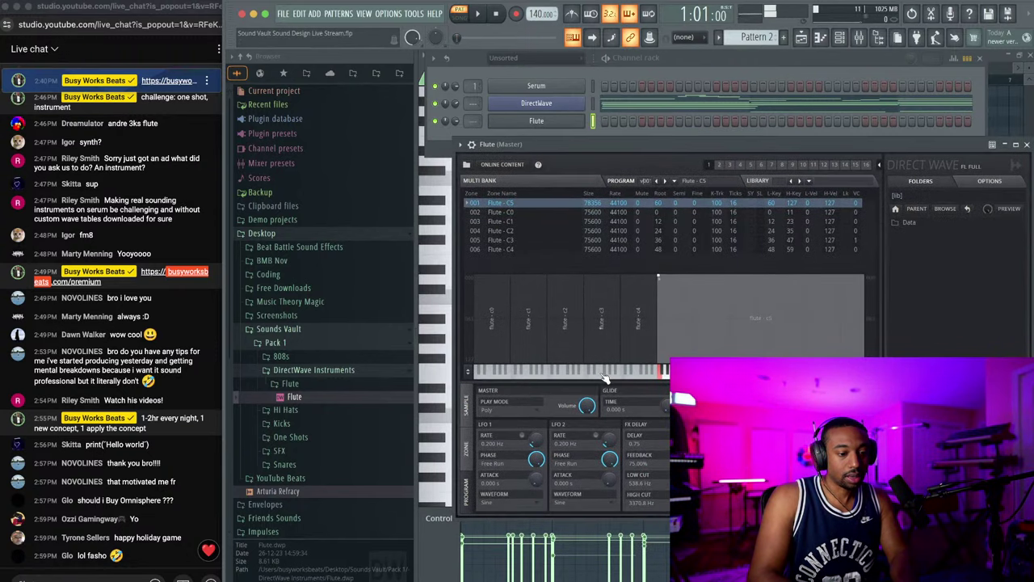
left_click(576, 376)
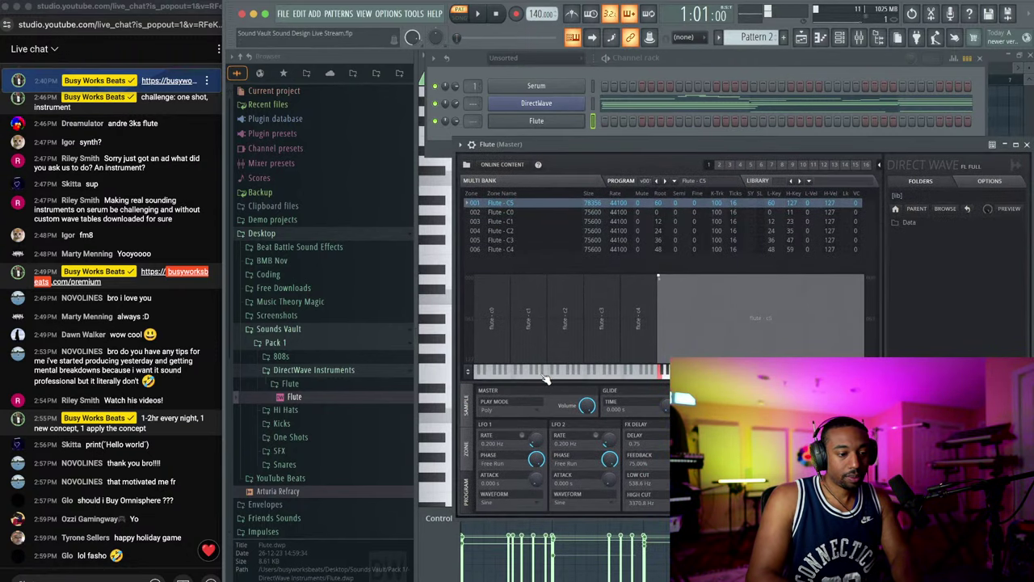
left_click(495, 378)
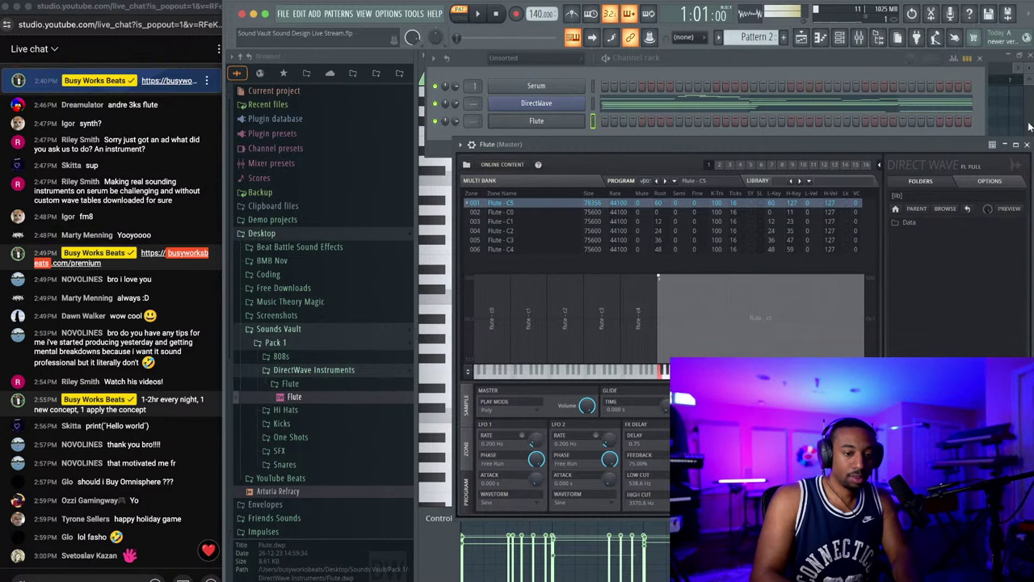
left_click(1027, 145)
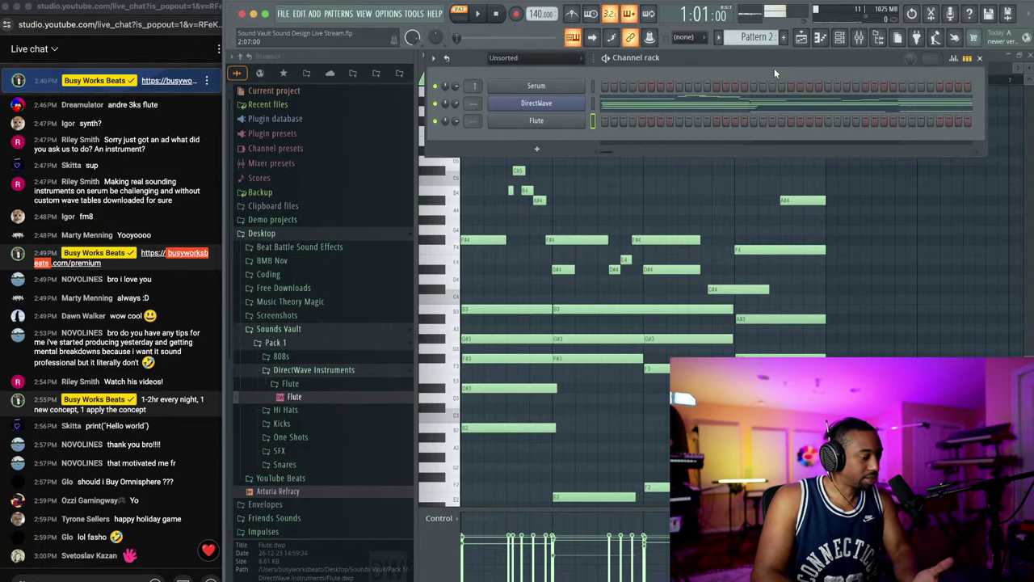
Step: Close the piano roll and bring up the channel rack over the playlist
right_click(905, 301)
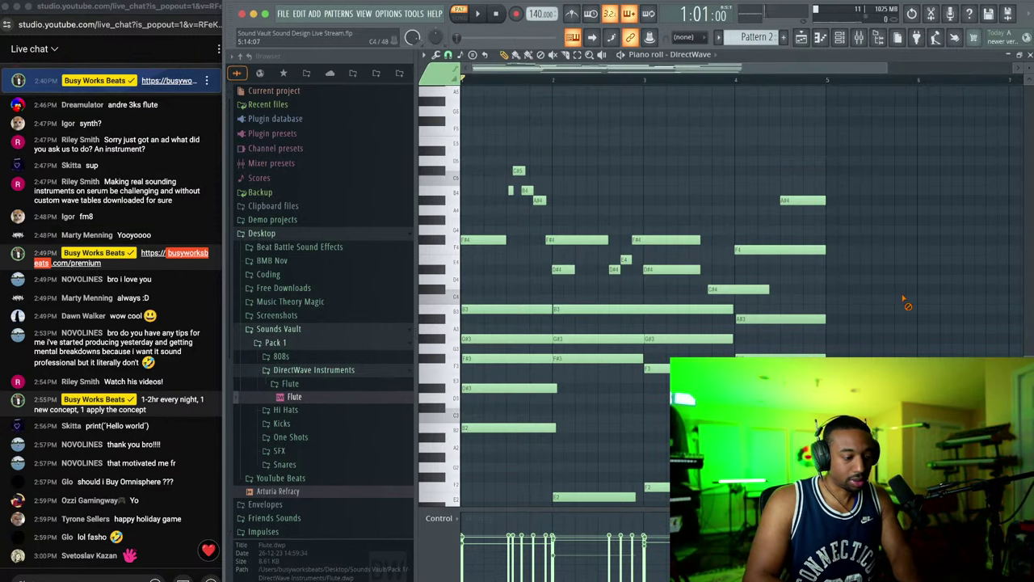
left_click(840, 37)
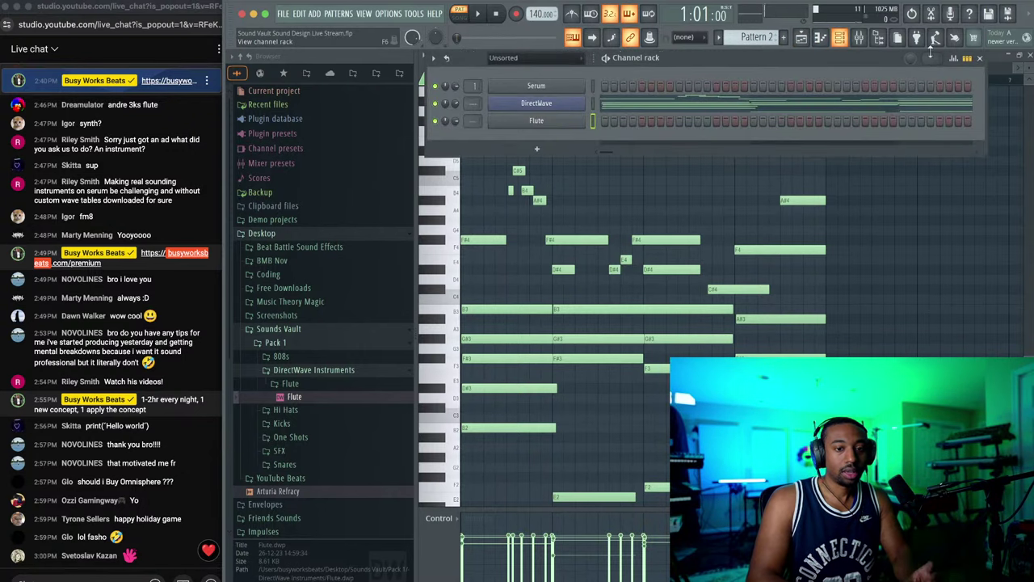
left_click(1030, 55)
left_click(762, 162)
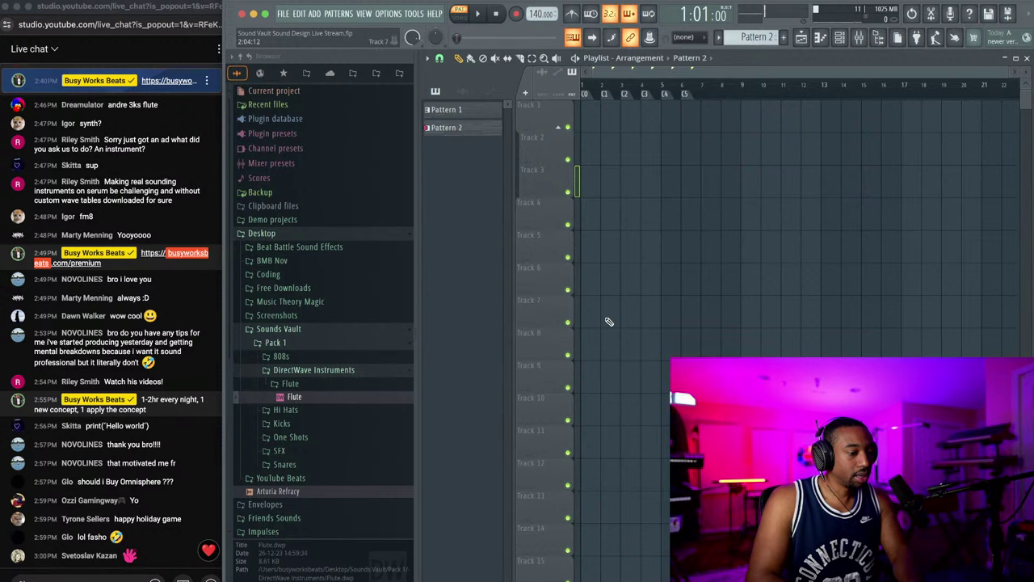
left_click(839, 38)
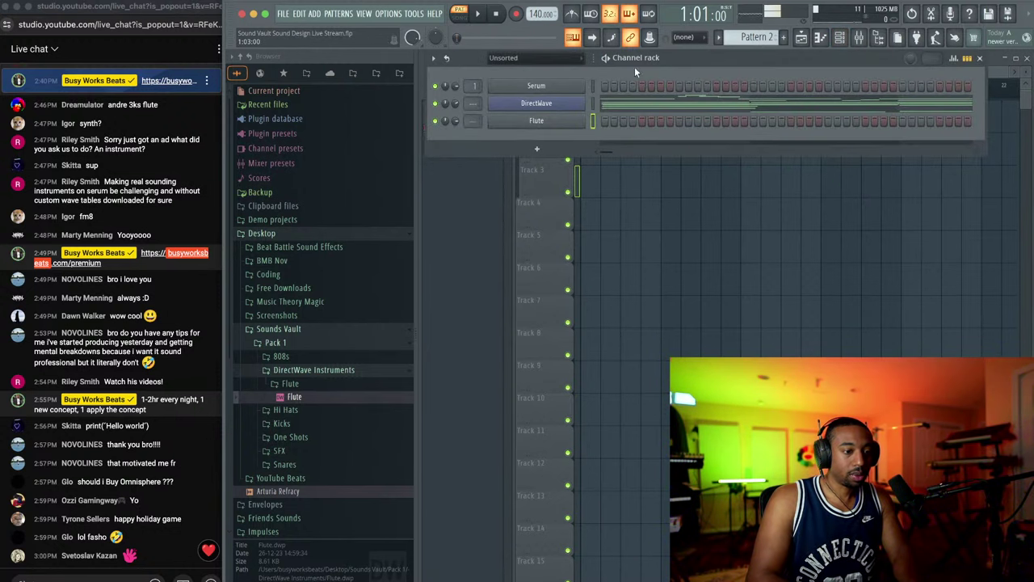
Step: Review the live chat and post the message "pick a sound: category" to the viewers
scroll(125, 331, "up", 3)
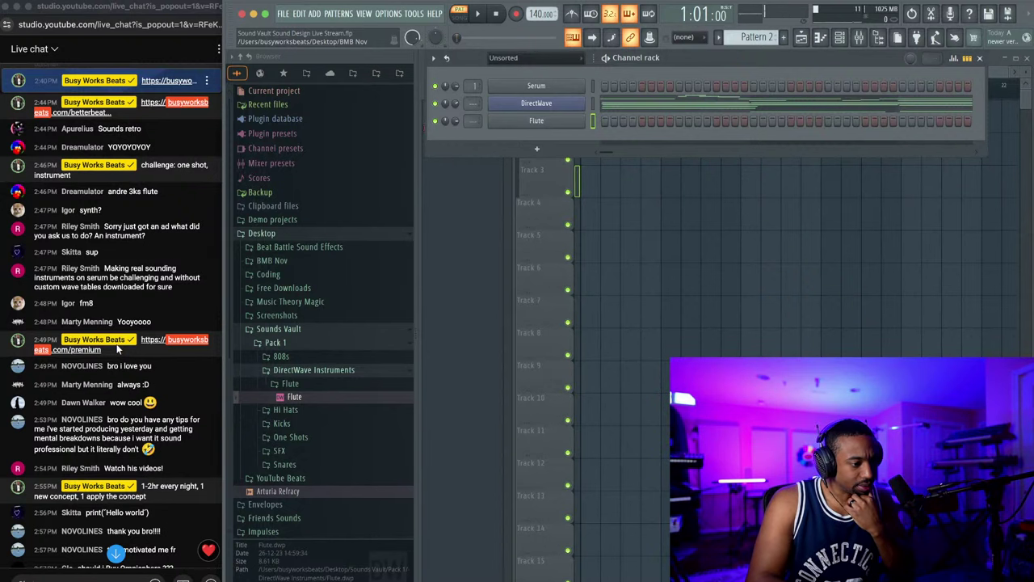
scroll(111, 329, "down", 3)
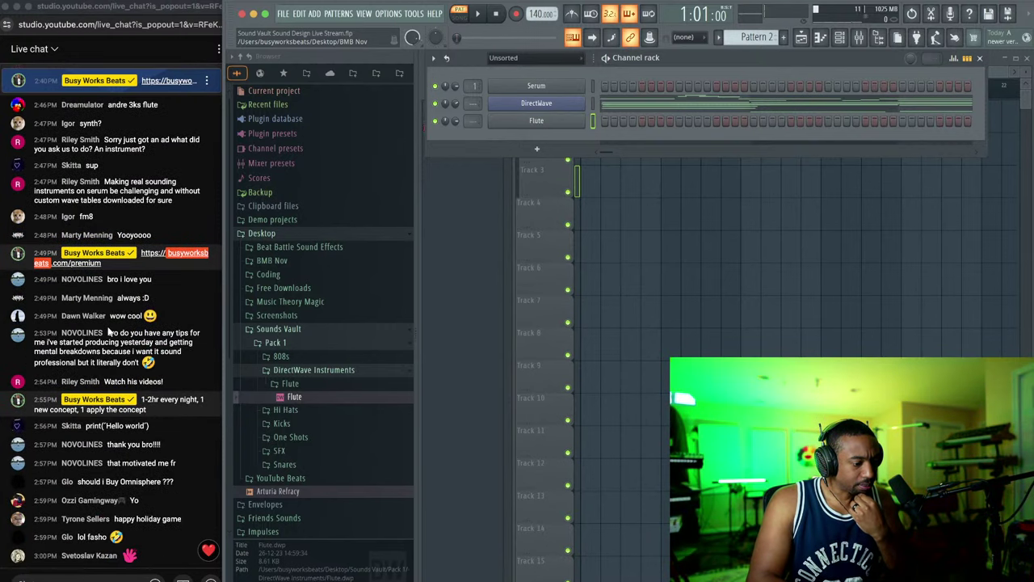
left_click(77, 577)
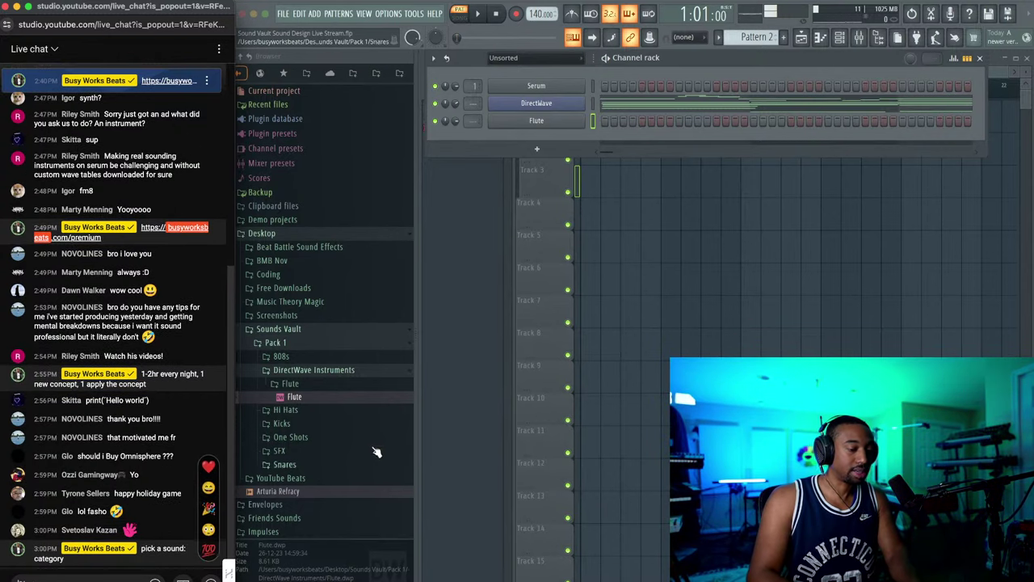
Step: Select the Flute channel and switch between Pattern 1 and Pattern 2 to check their contents
left_click(594, 123)
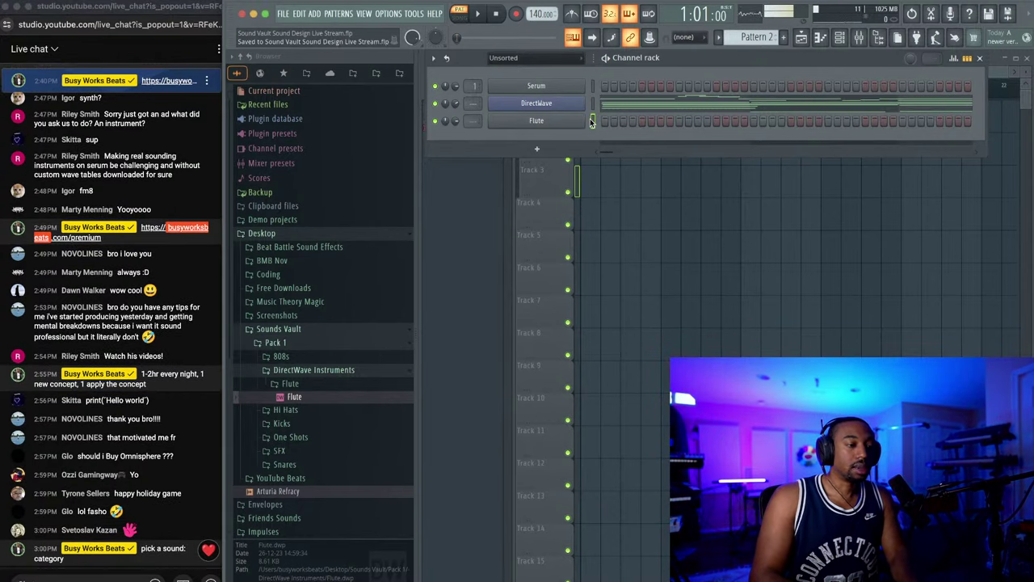
scroll(760, 40, "down", 4)
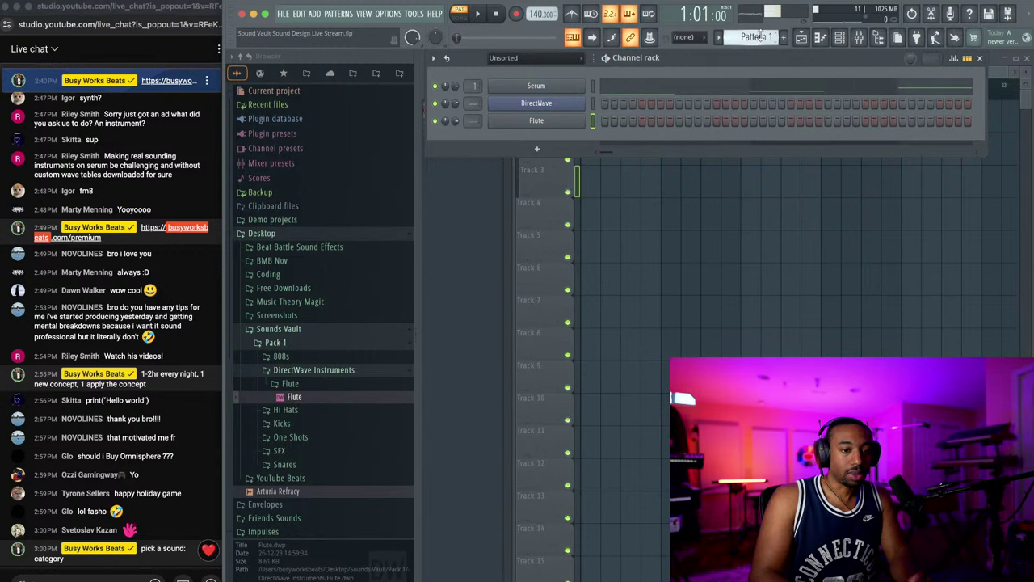
scroll(759, 41, "up", 4)
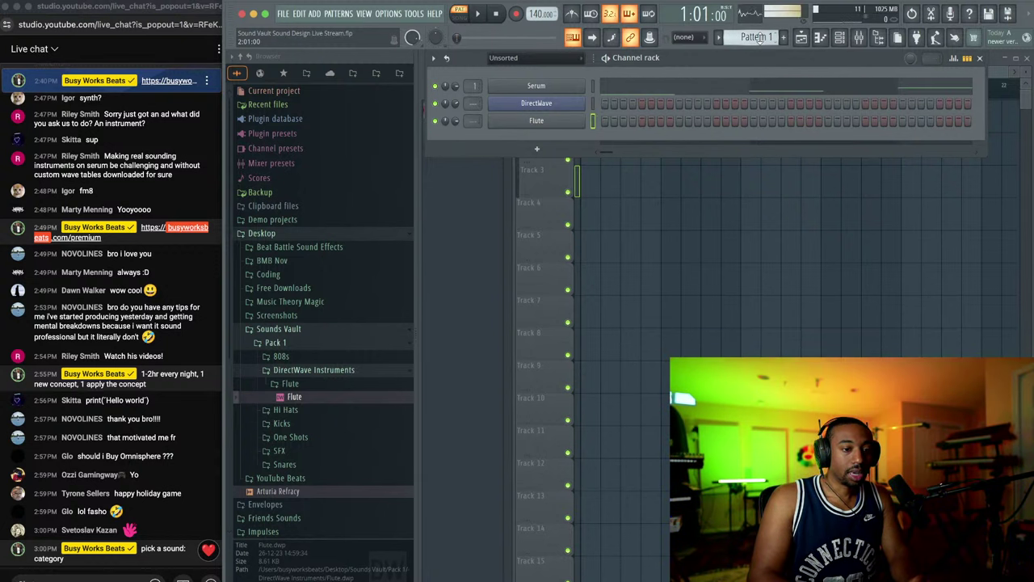
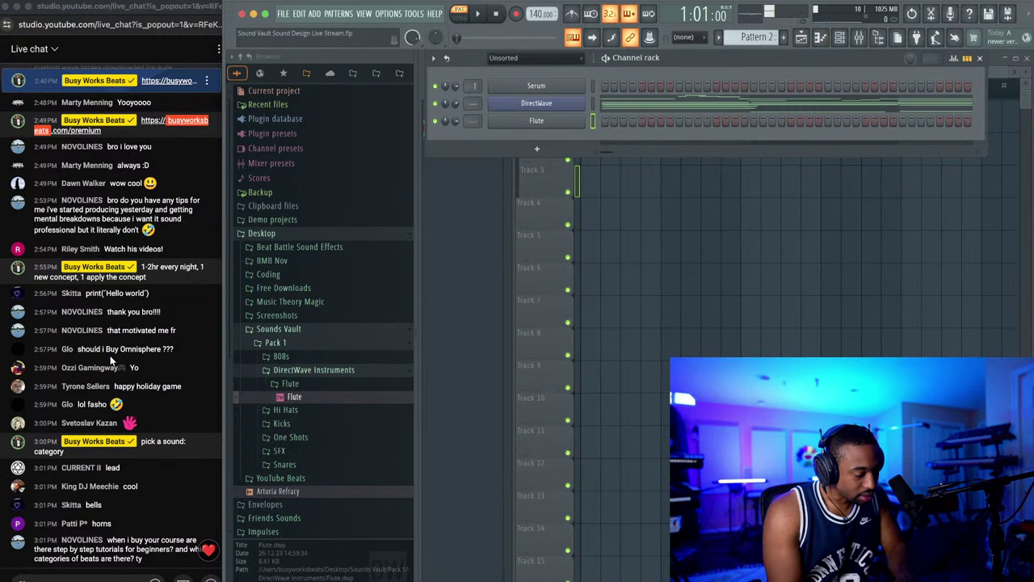
left_click(145, 554)
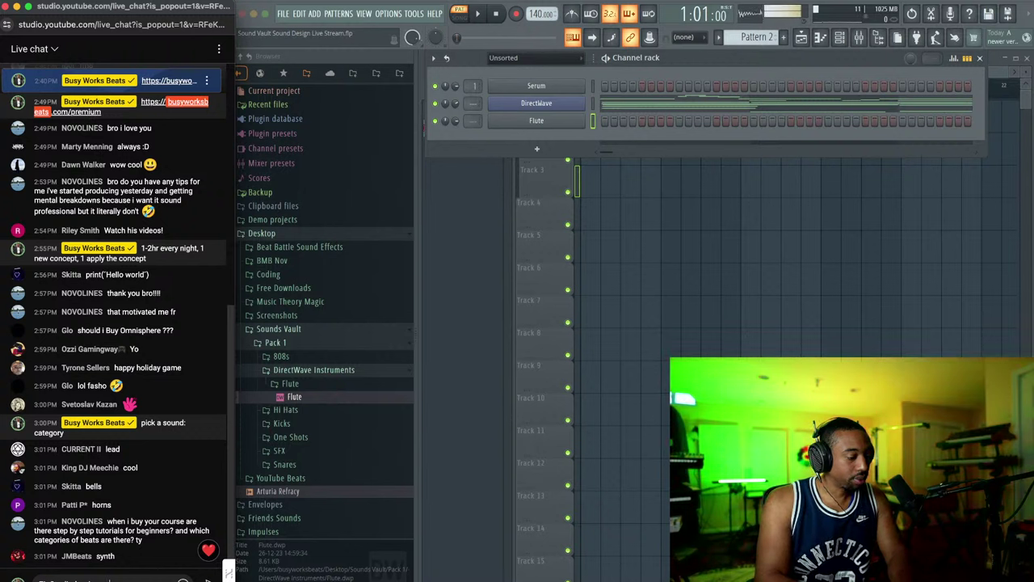
type("inner, Mixing Beginner")
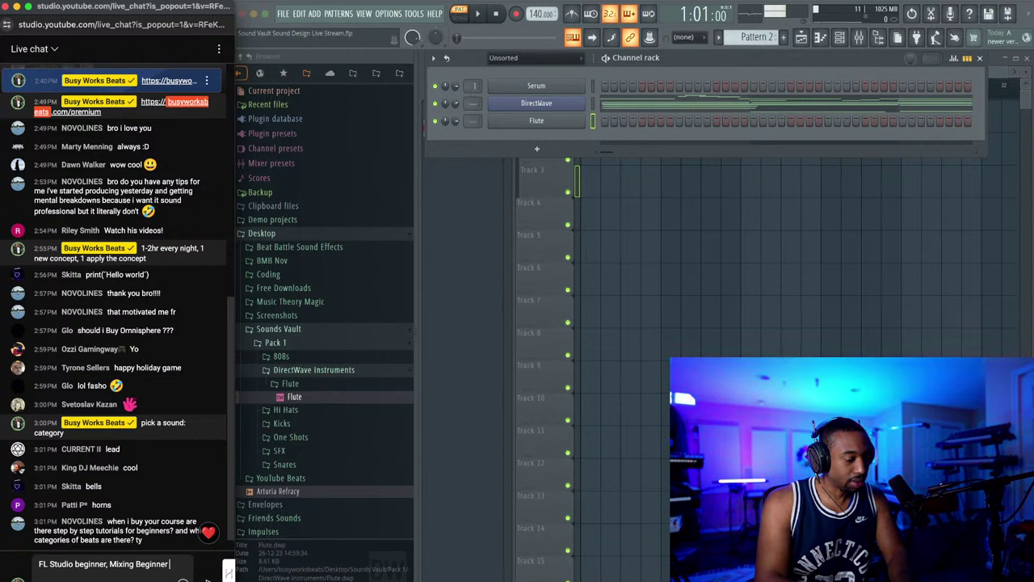
type(", Music Th")
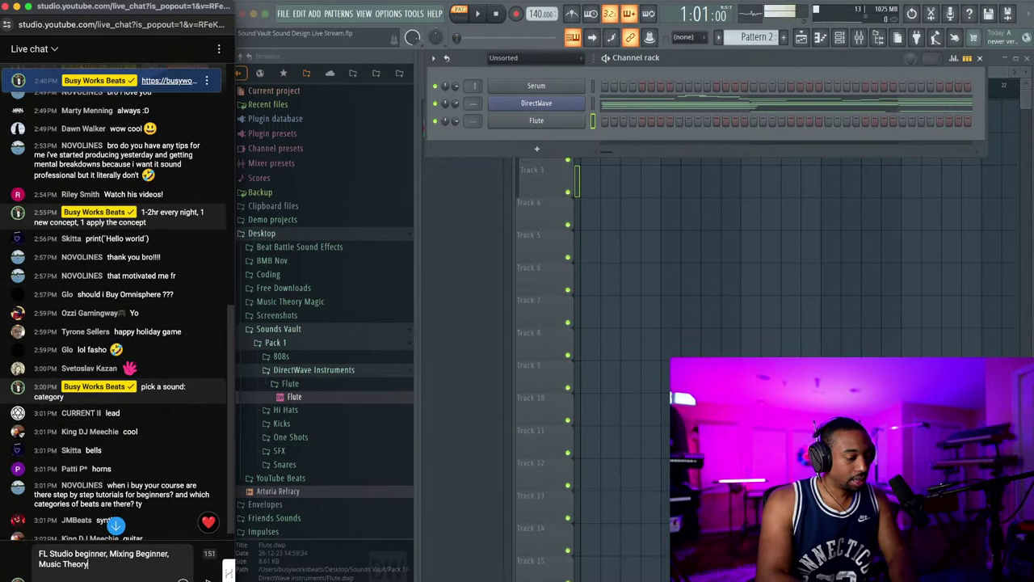
type("eory")
key("super+a")
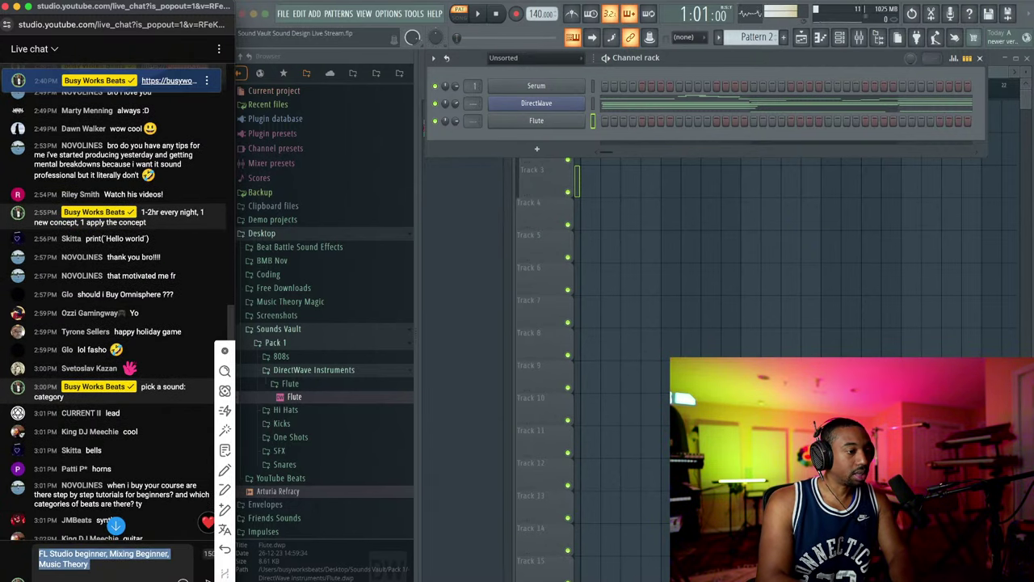
key("super+x")
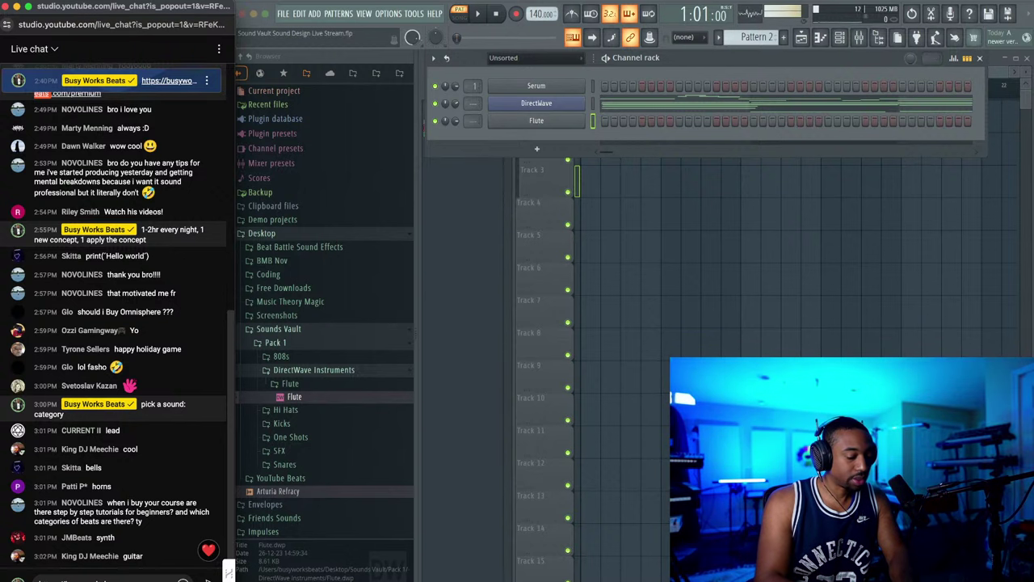
Step: Post the busyworksbeats.com/premium link in the live chat
key("super+v")
key("Return")
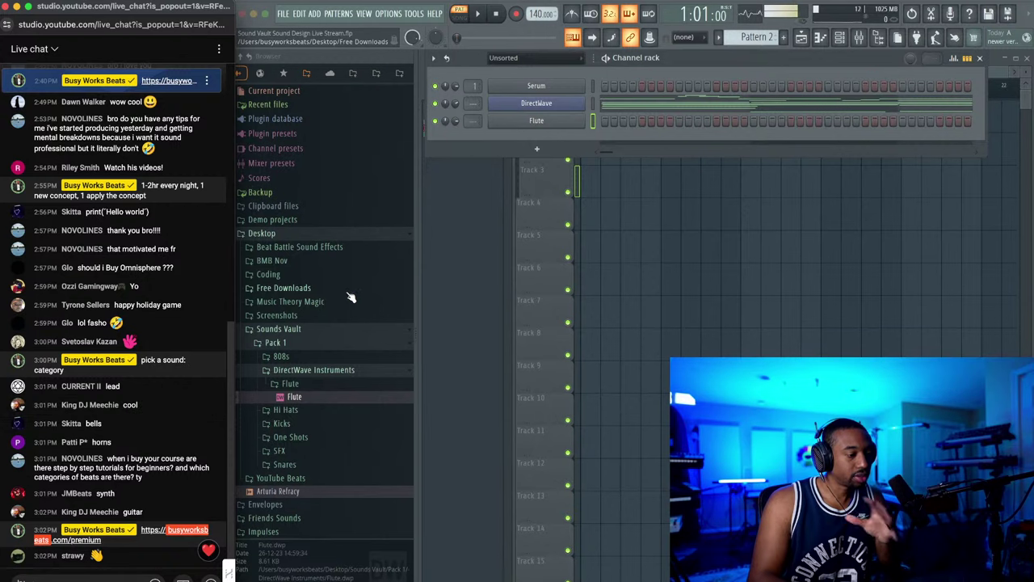
Step: Switch to the first empty pattern, Pattern 3, and open the Serum channel's plugin window
left_click(755, 37)
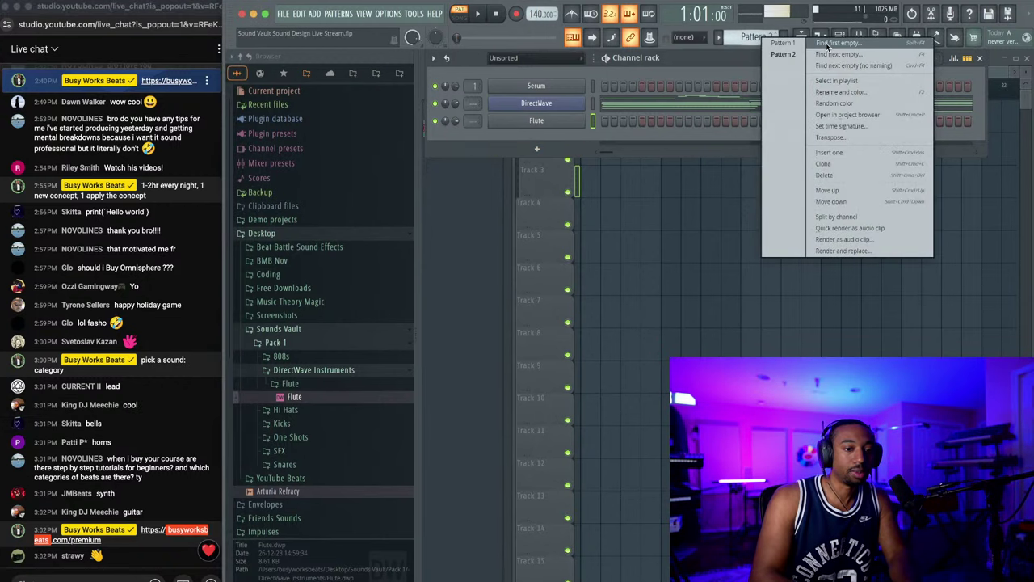
left_click(827, 45)
left_click(560, 87)
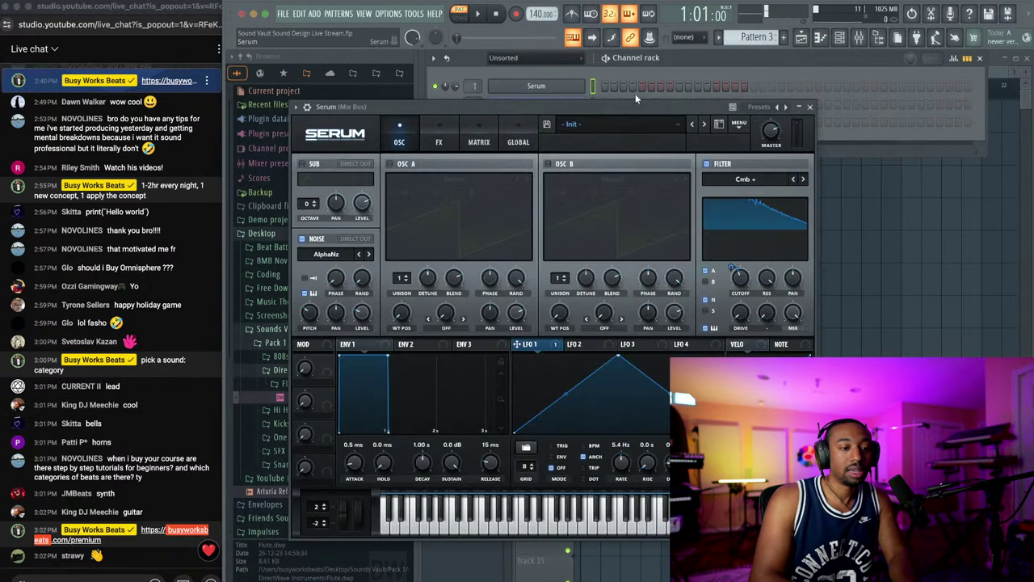
Step: Dismiss the Serum preset list, reset Serum to its Init preset and move its window clear of the channel rack
left_click(680, 125)
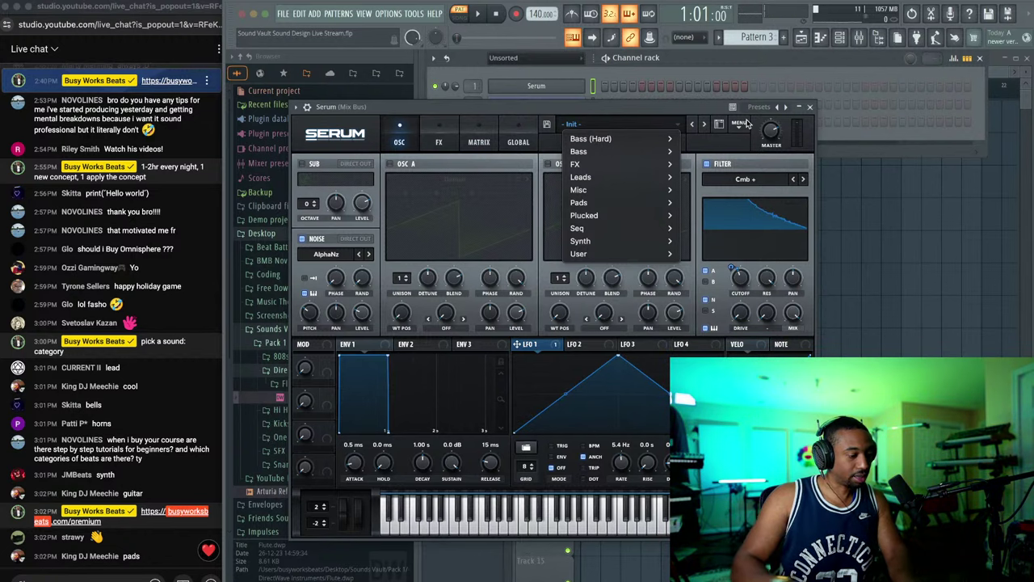
left_click(599, 113)
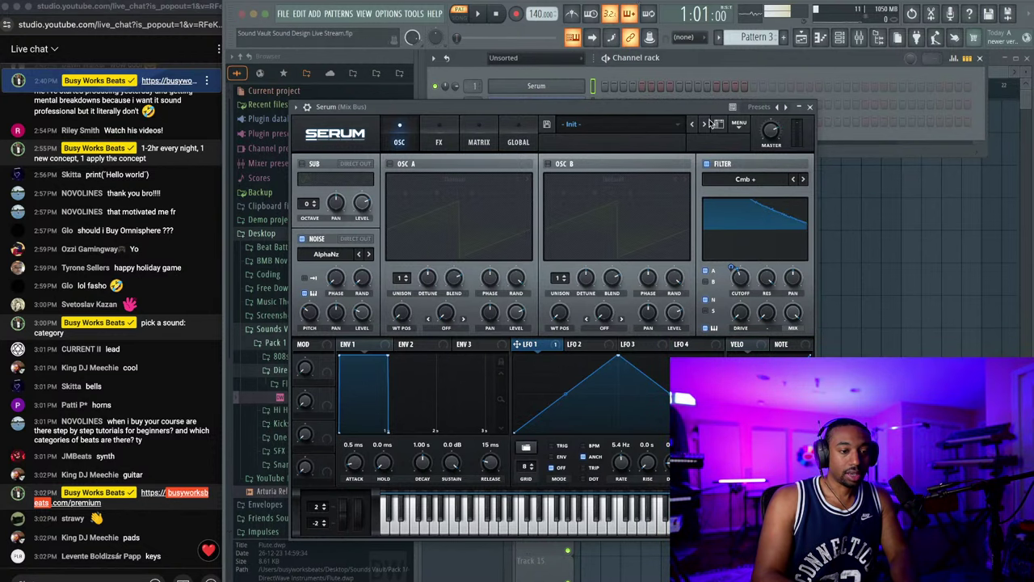
left_click(739, 123)
left_click(762, 195)
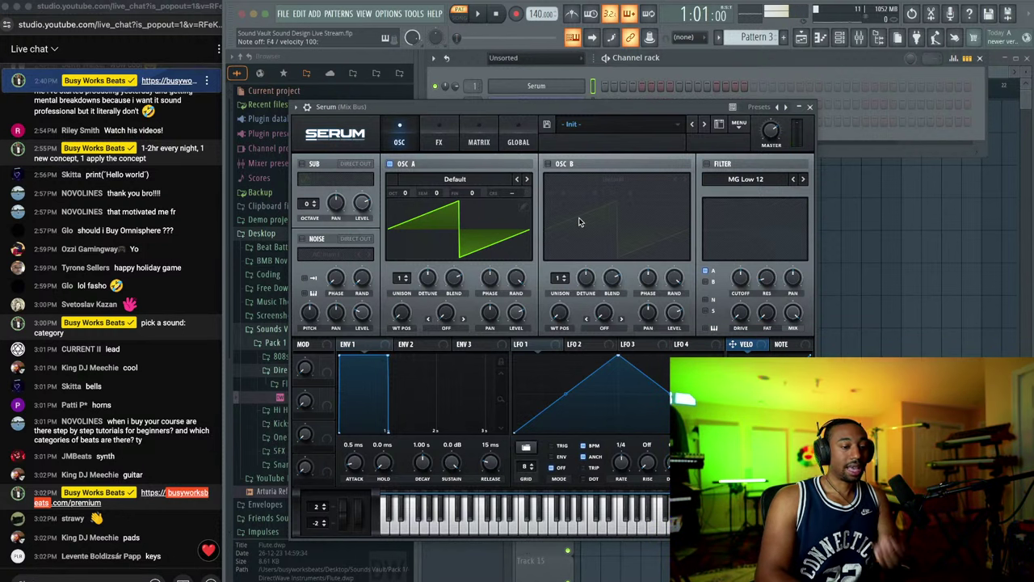
left_click_drag(558, 110, 520, 83)
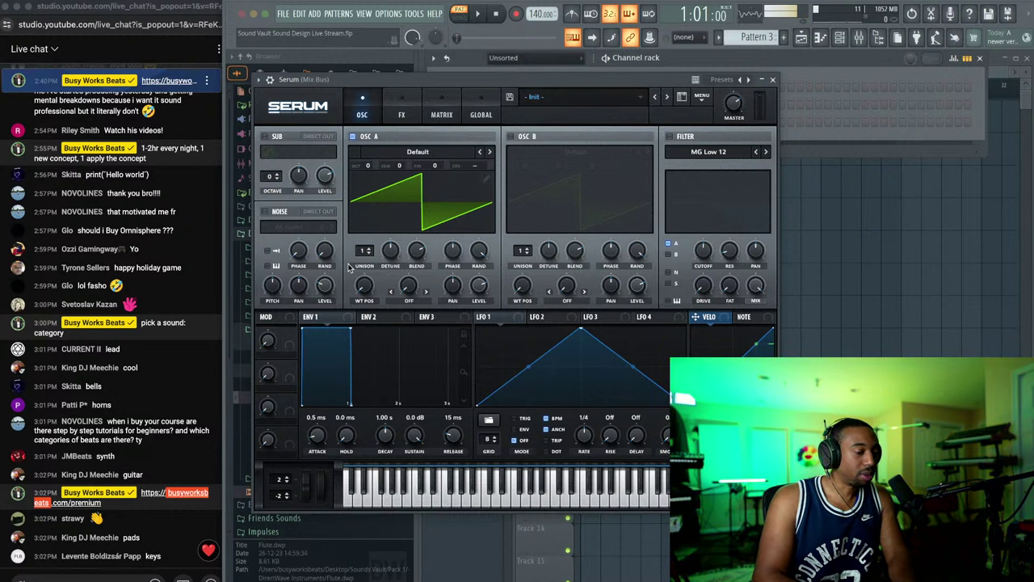
Step: Set oscillator A to 8 unison voices with less detune, and enable the noise oscillator with Analog AlphaNz at a lower level
left_click_drag(364, 250, 378, 195)
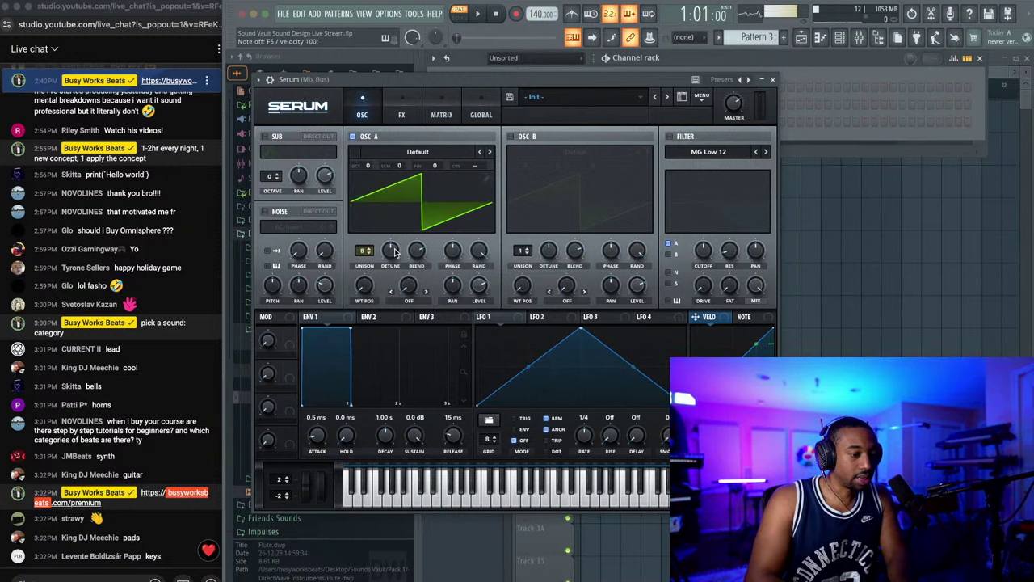
left_click_drag(390, 252, 390, 277)
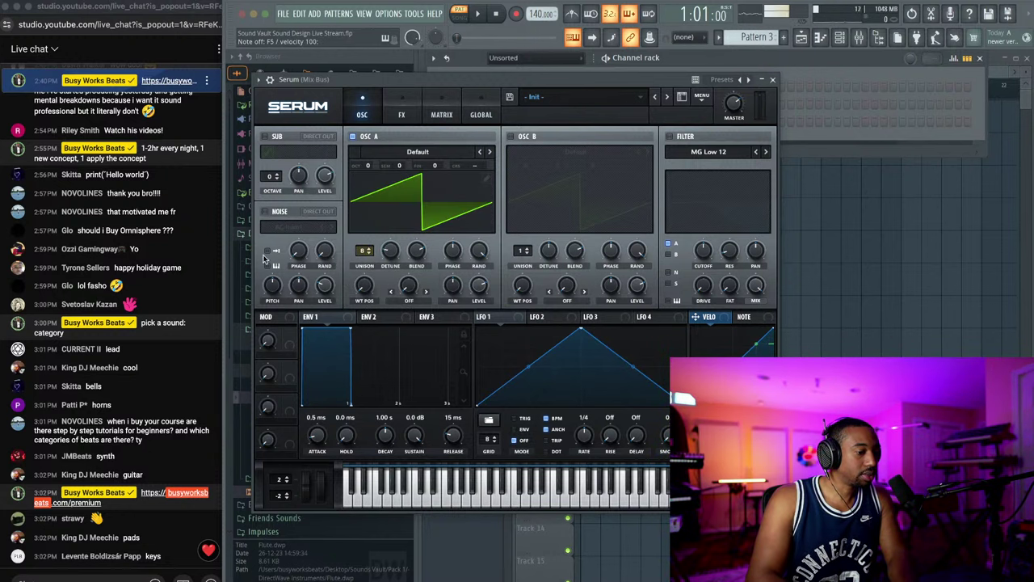
left_click(274, 215)
left_click(290, 227)
mouse_move(291, 242)
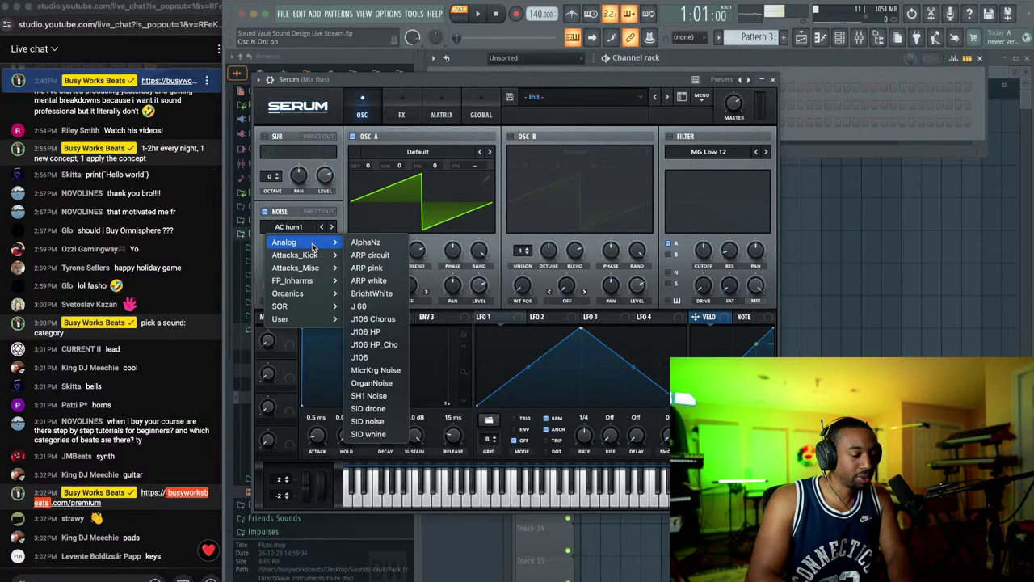
left_click(365, 242)
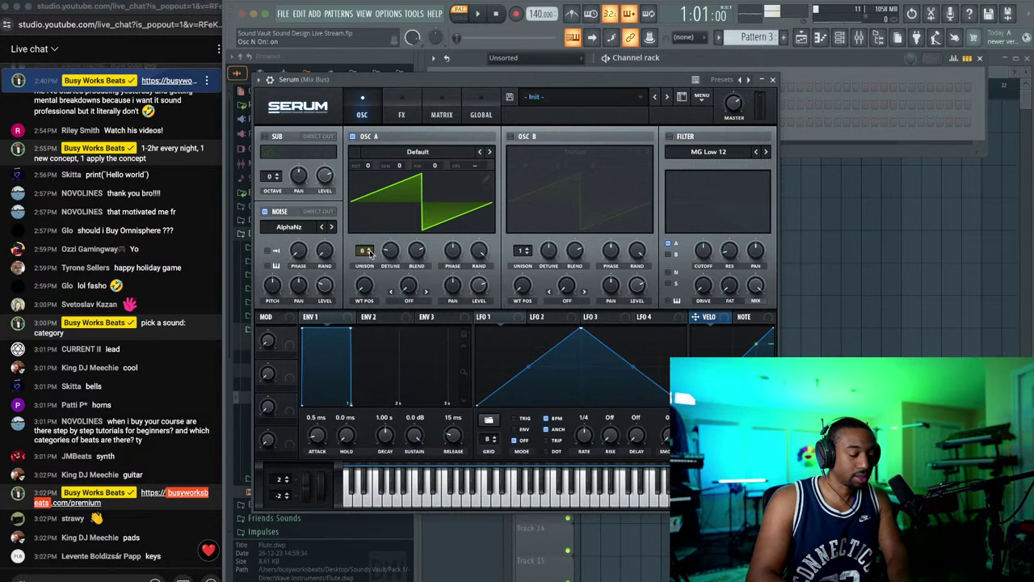
mouse_move(323, 285)
left_mouse_down()
mouse_move(328, 248)
mouse_move(321, 307)
mouse_move(324, 264)
mouse_move(324, 294)
left_mouse_up()
key("z")
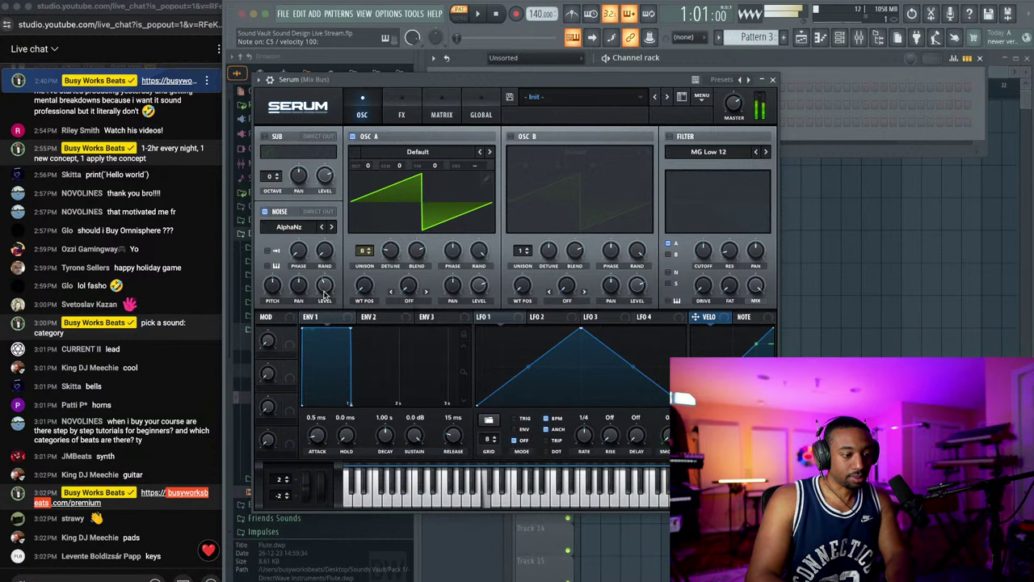
Step: Enable the filter, route the noise through it, choose the Multi type L/B/H 12 and adjust its resonance
left_click(669, 137)
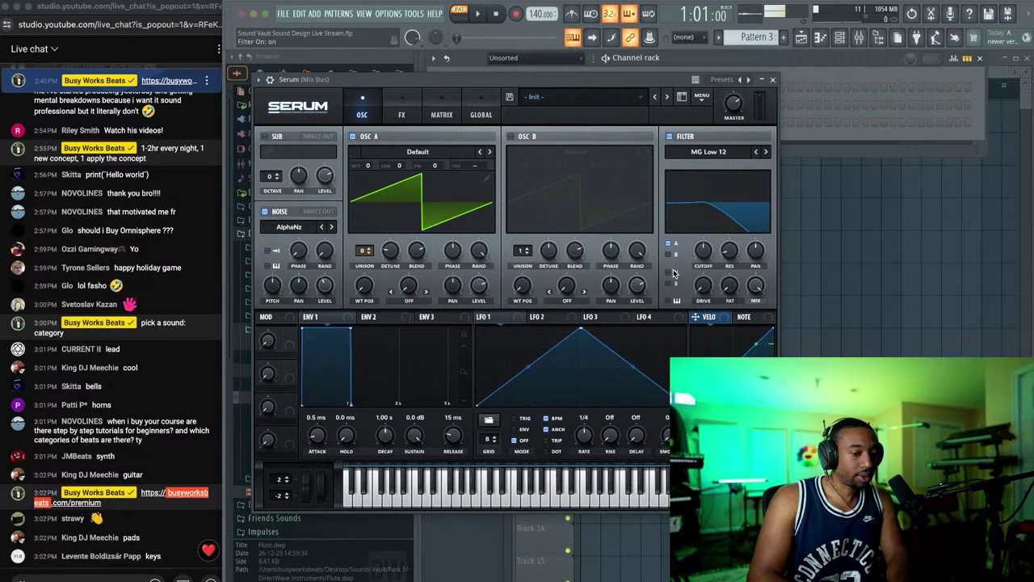
left_click(708, 152)
mouse_move(735, 179)
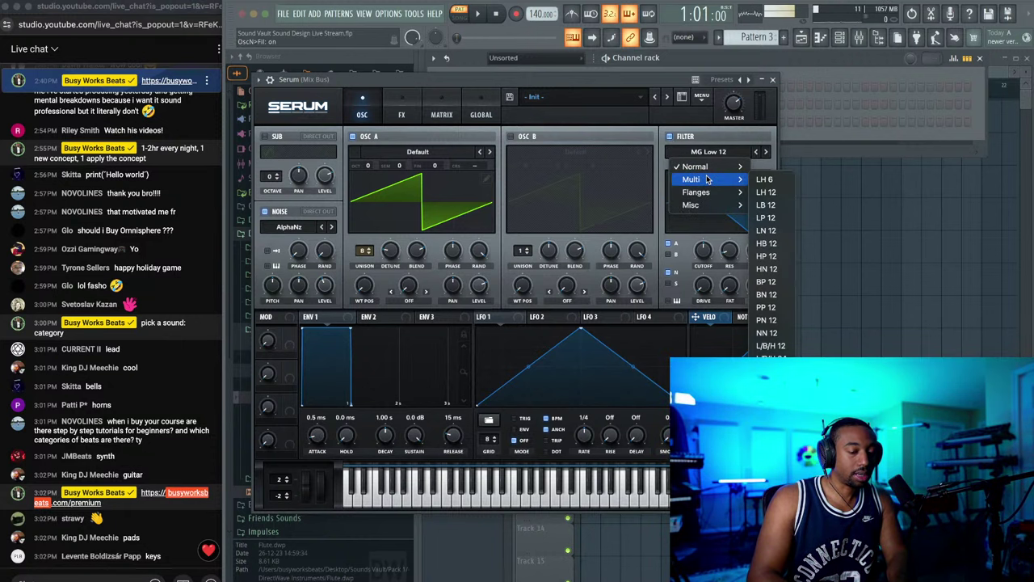
left_click(769, 346)
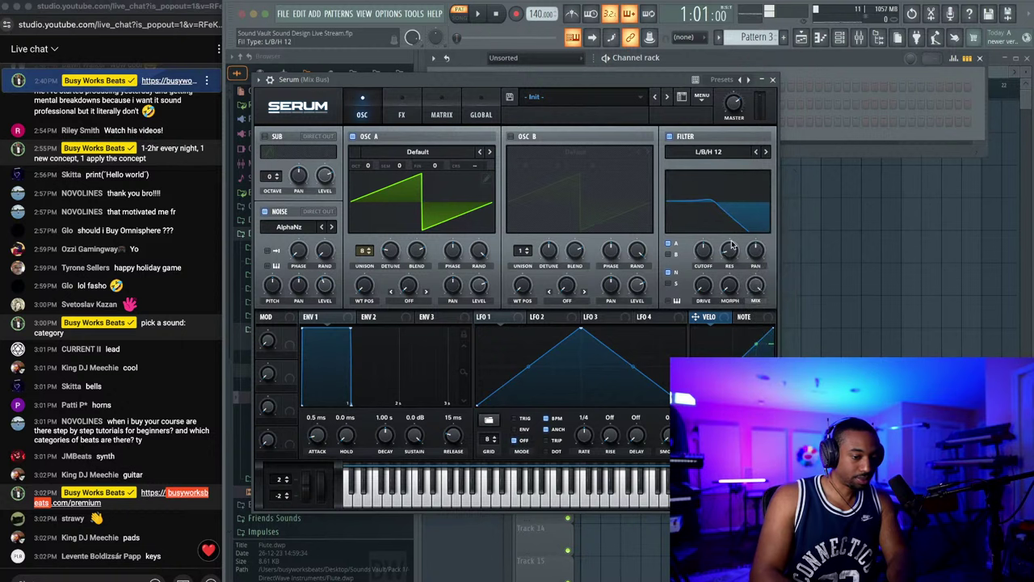
left_click_drag(726, 261, 725, 255)
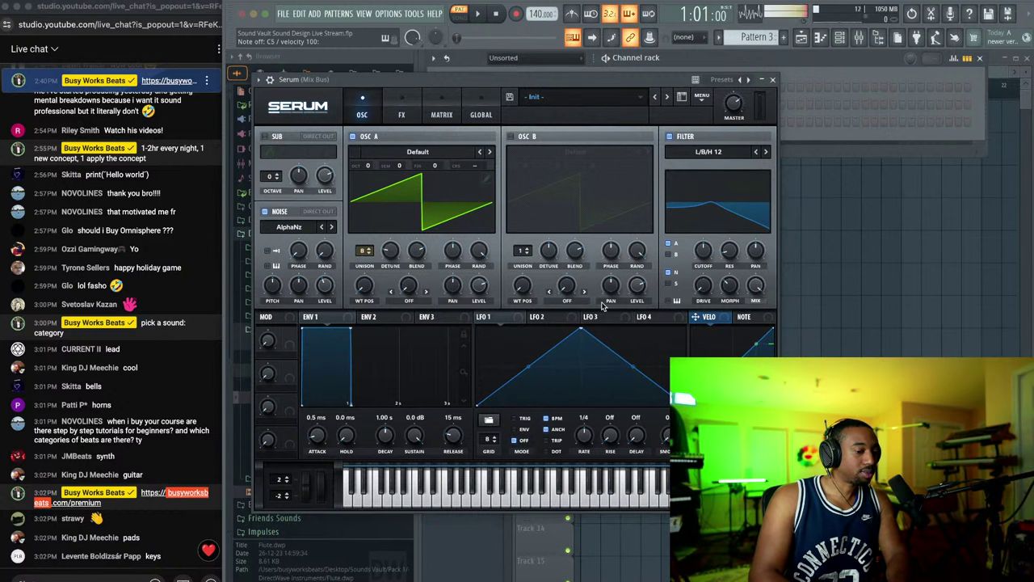
Step: Assign LFO 1 to the filter's Morph, toggle that modulation's direction type in the matrix and reduce its depth
left_click_drag(727, 287, 726, 293)
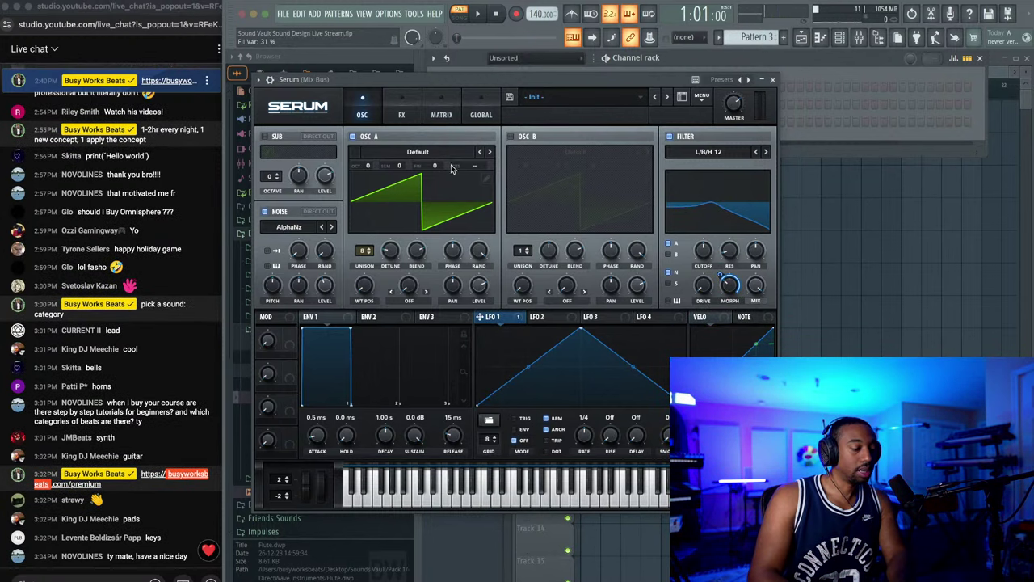
left_click(433, 106)
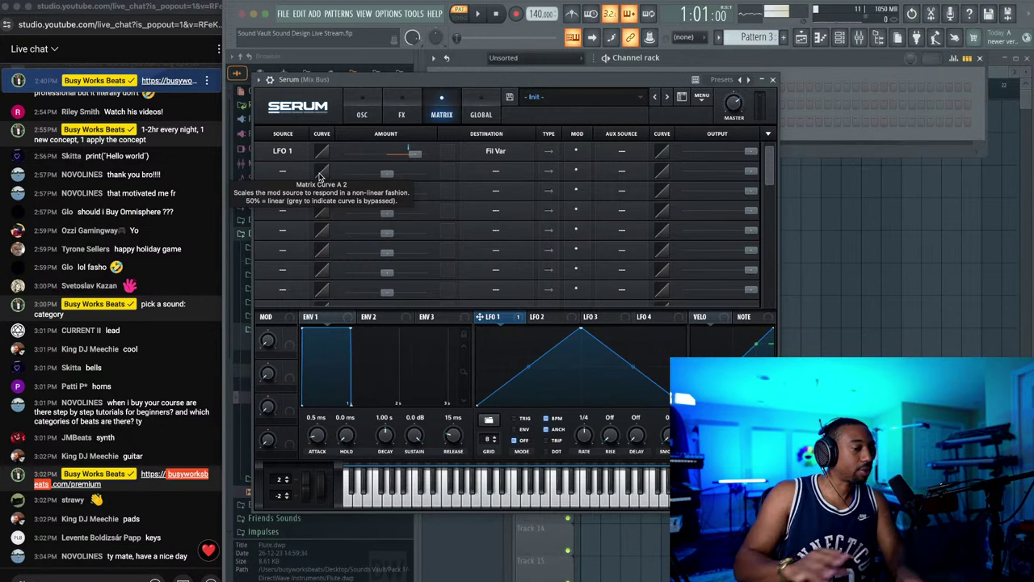
left_click(550, 152)
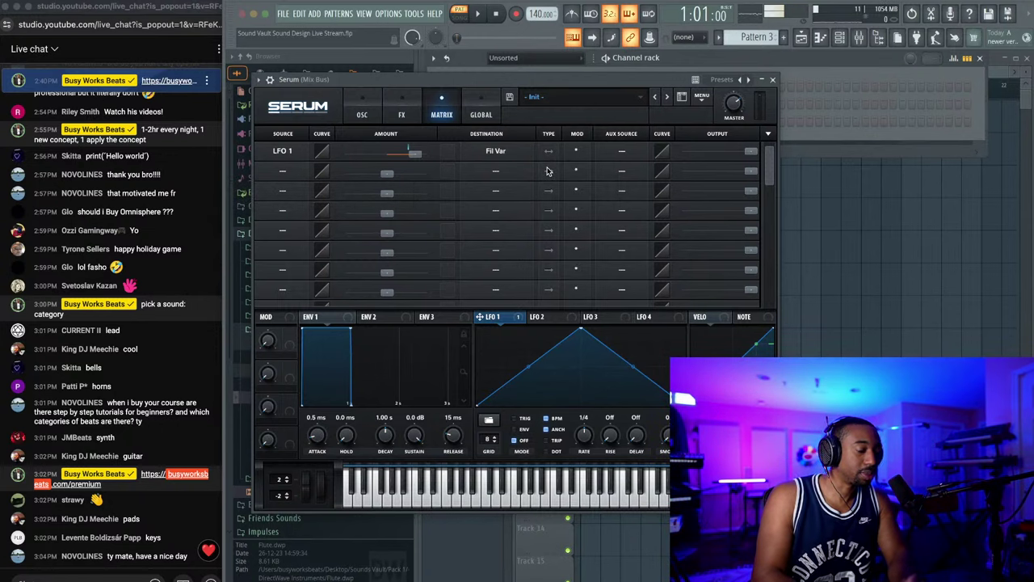
left_click(381, 111)
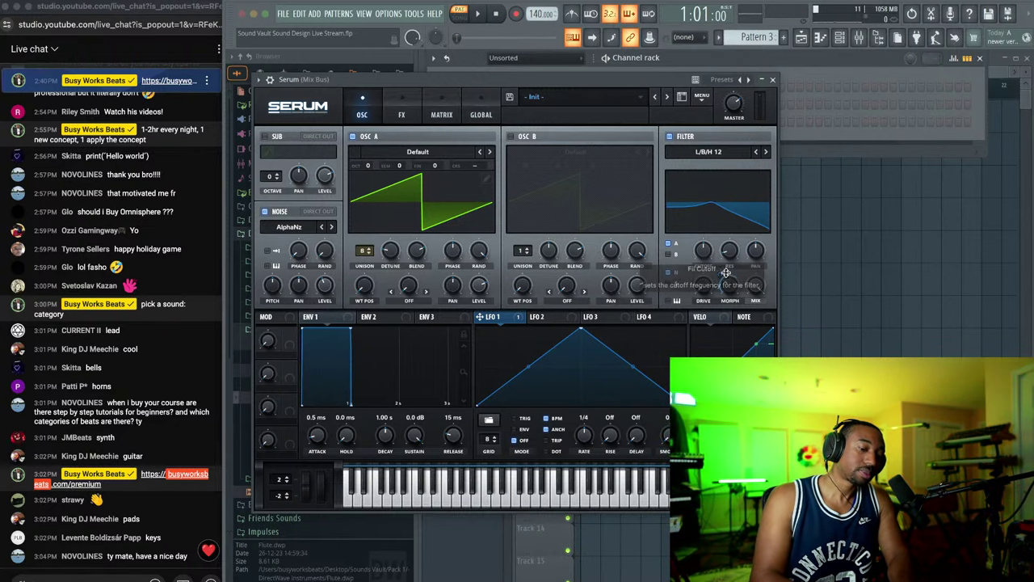
left_click_drag(720, 275, 735, 293)
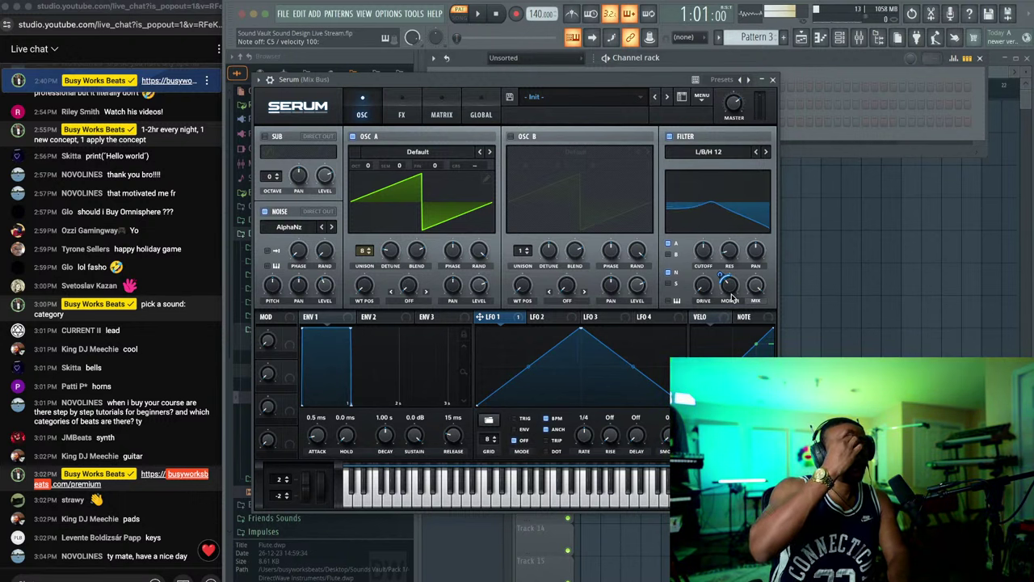
Step: Audition the patch and modulate oscillator A's fine tuning with LFO 1 by an amount of 21
key("z")
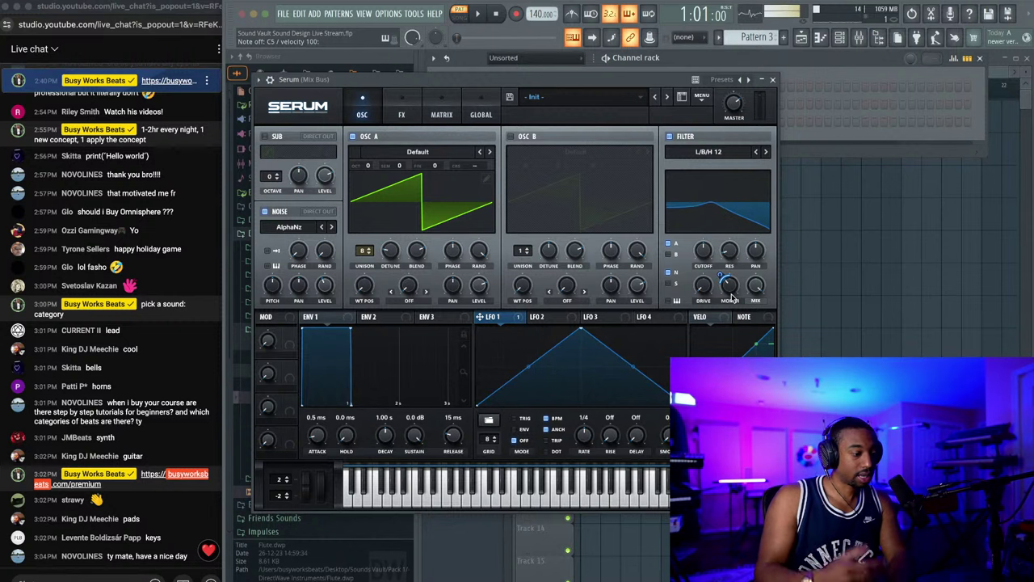
key("z")
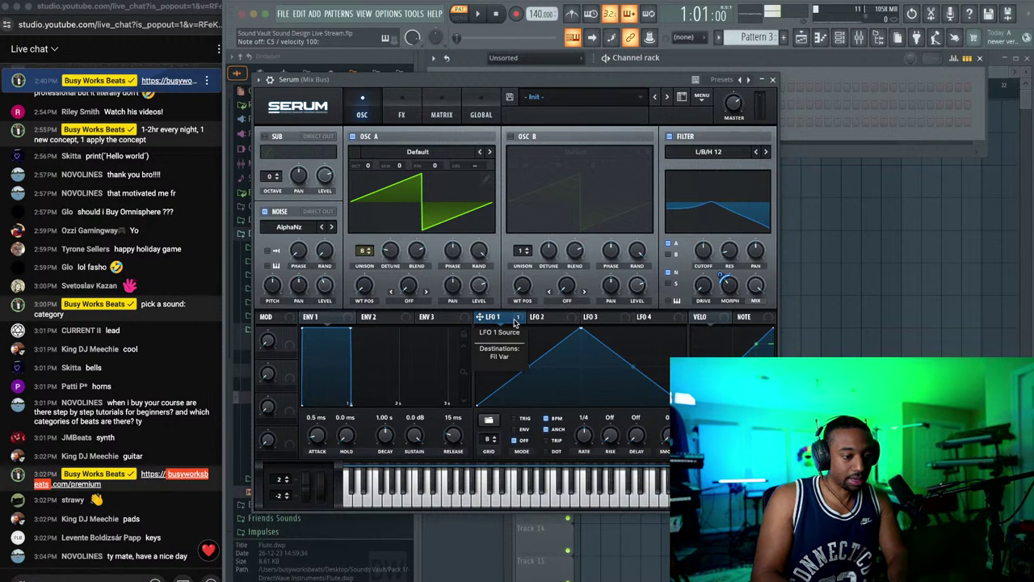
left_click_drag(480, 317, 446, 167)
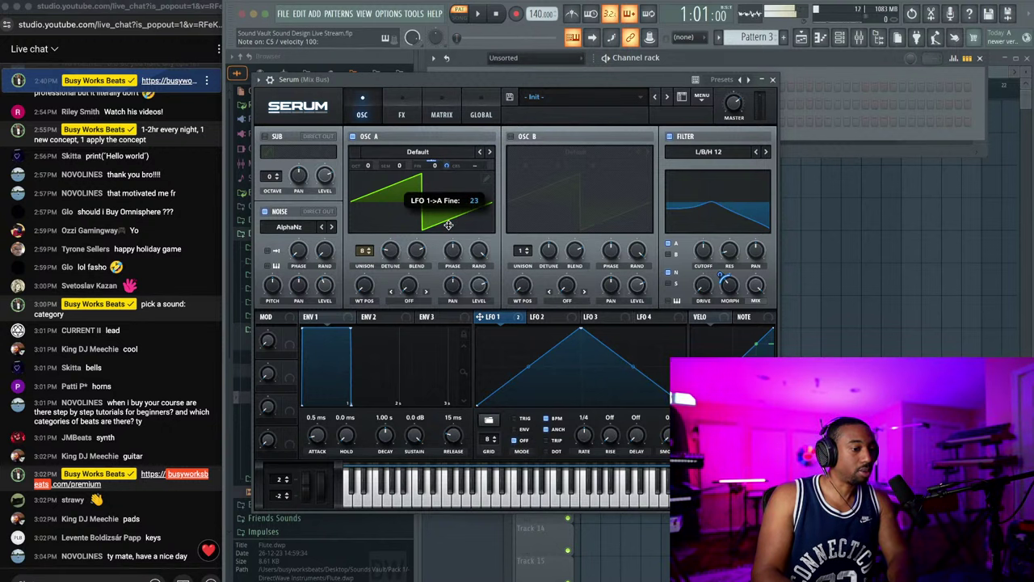
left_click_drag(449, 225, 448, 227)
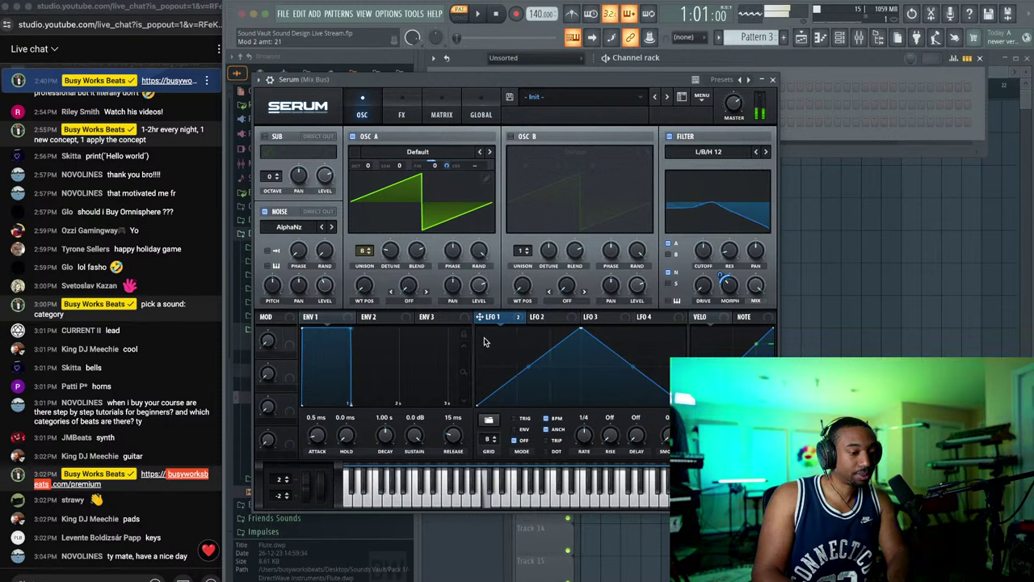
Step: Turn off tempo sync for LFO 1, set its rate to 3.7 Hz and set the noise level to about 29%
left_click(553, 421)
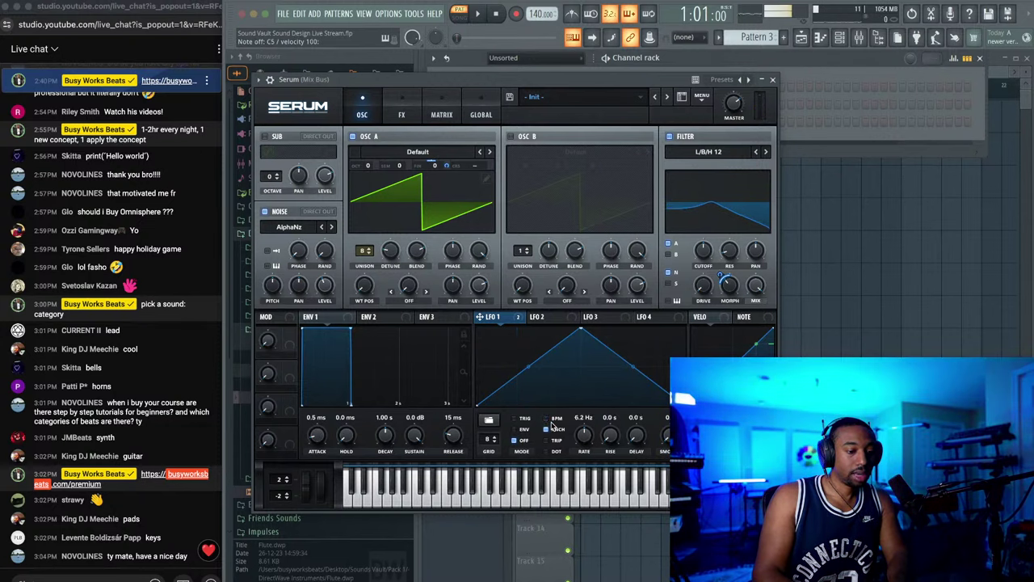
left_click_drag(581, 433, 588, 447)
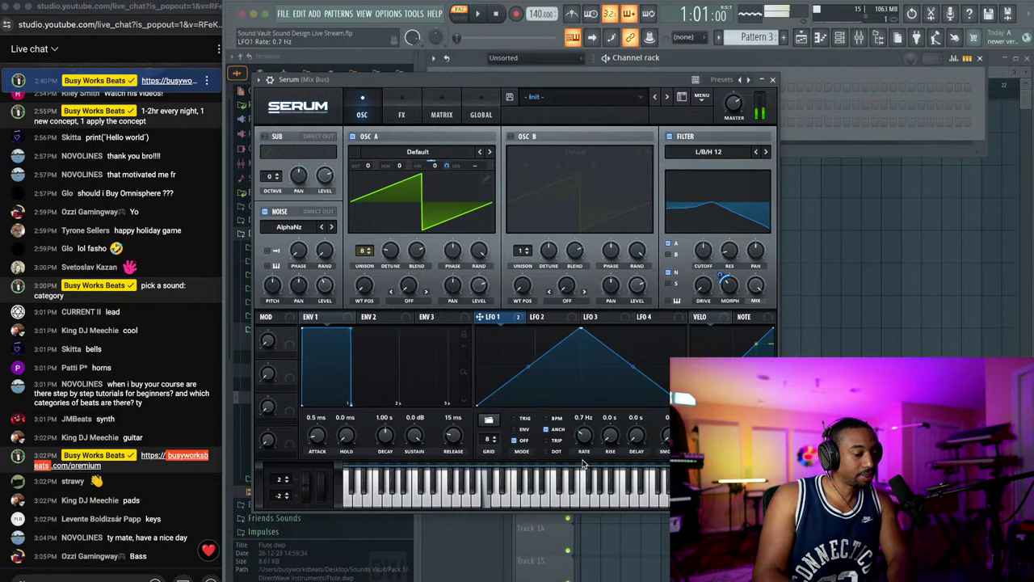
left_click_drag(584, 463, 587, 444)
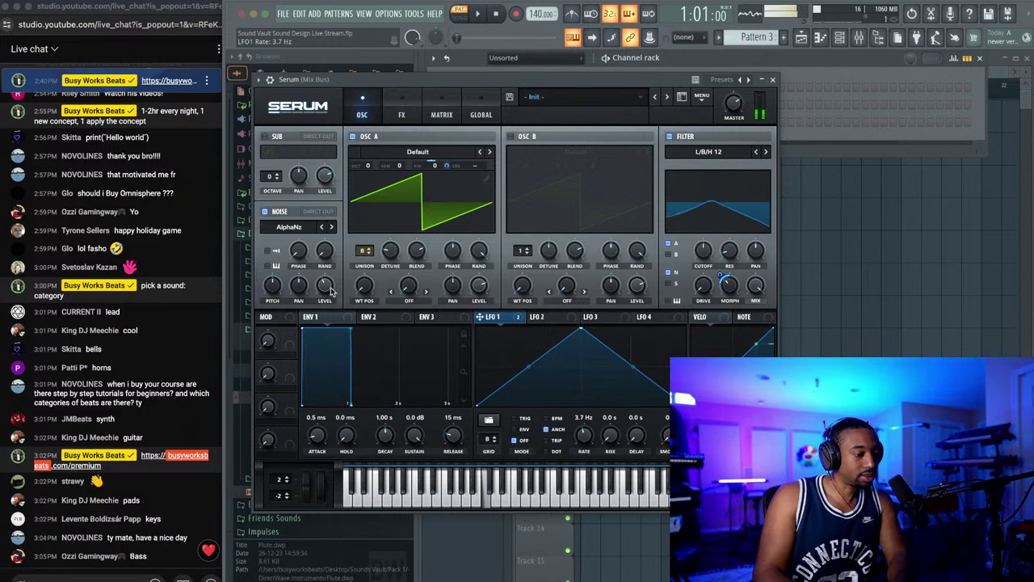
mouse_move(327, 296)
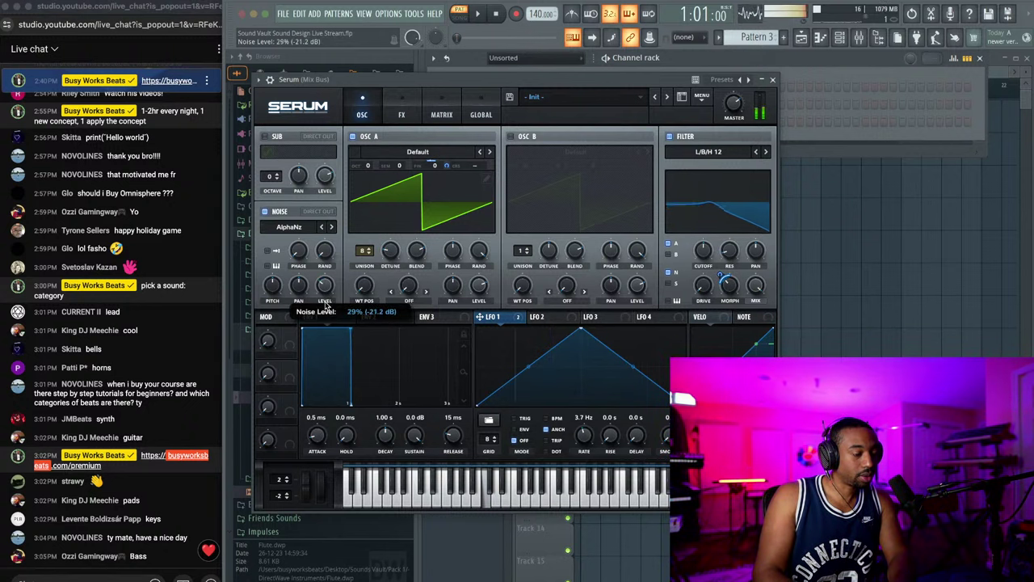
Step: Check the User category of the noise oscillator's sounds and show the Serum Presets folder in Finder
left_click(298, 229)
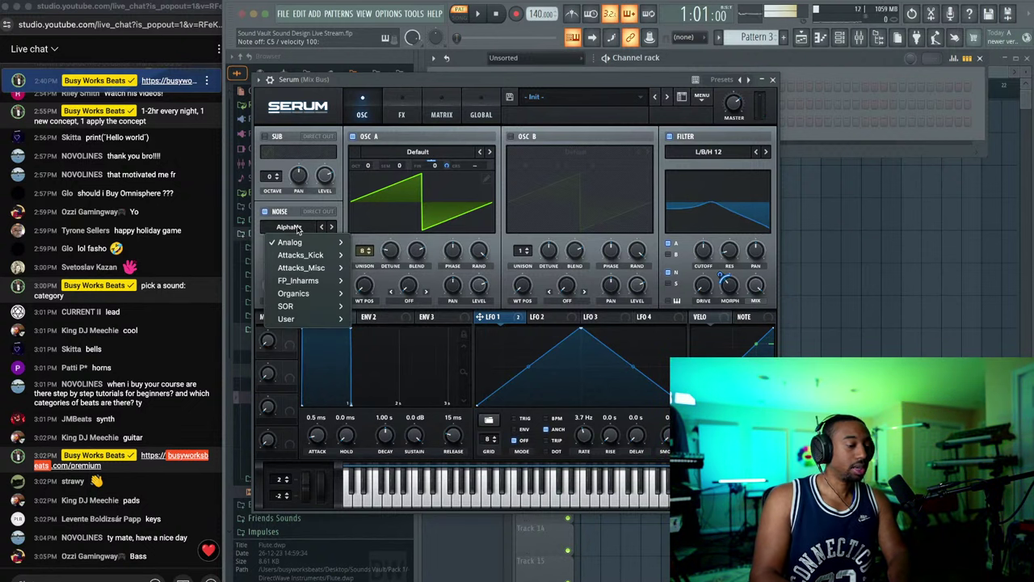
mouse_move(328, 319)
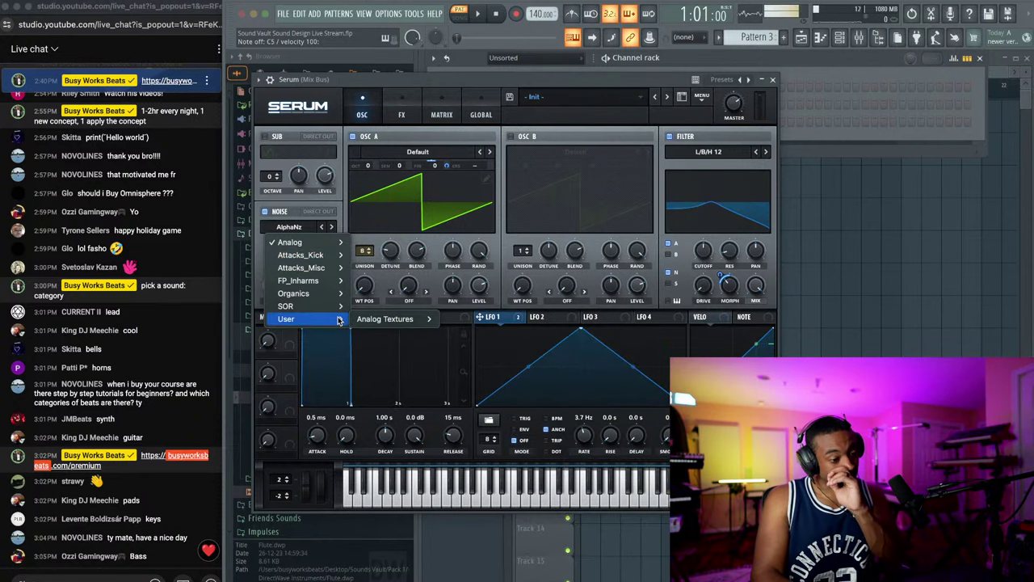
left_click(702, 97)
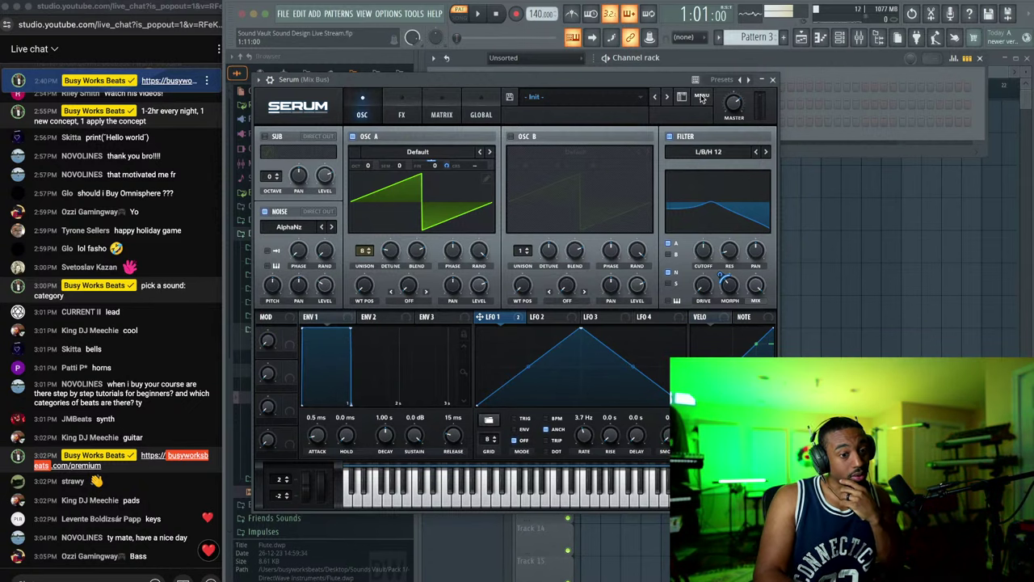
left_click(701, 97)
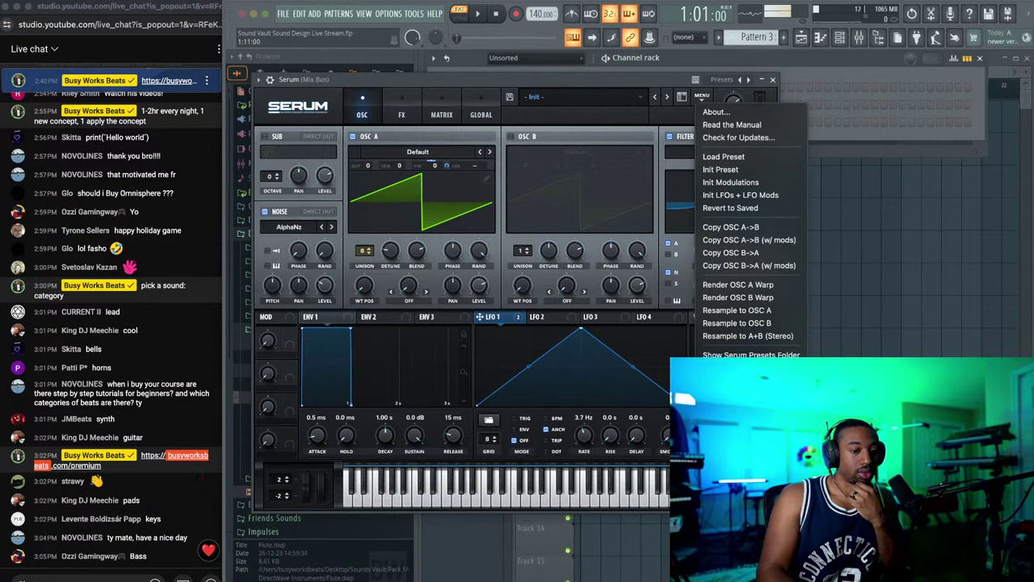
left_click(751, 354)
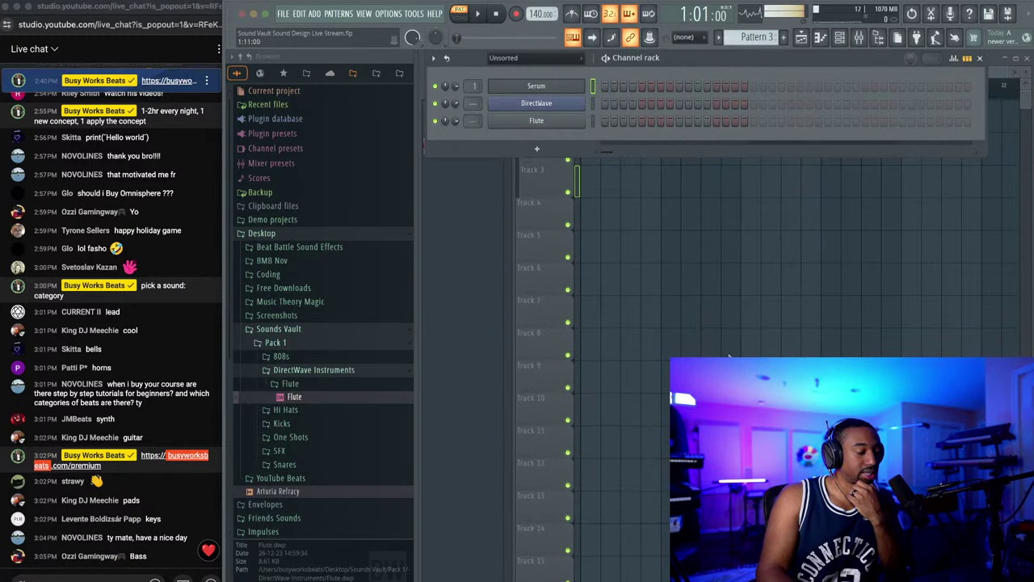
left_click_drag(279, 288, 577, 129)
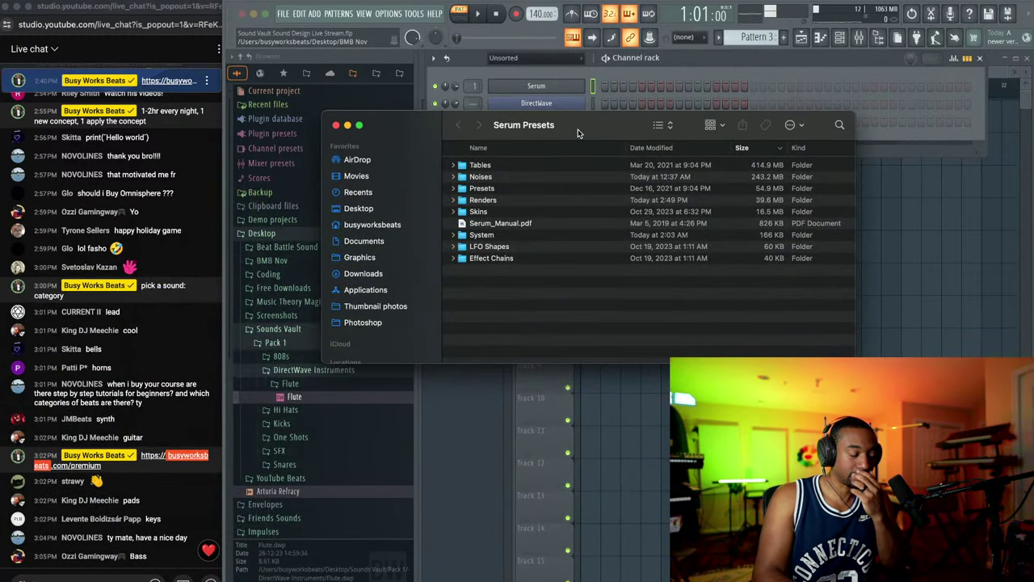
Step: Examine the Analog Textures folder inside Noises > User, close the Finder window and reopen Serum
double_click(501, 177)
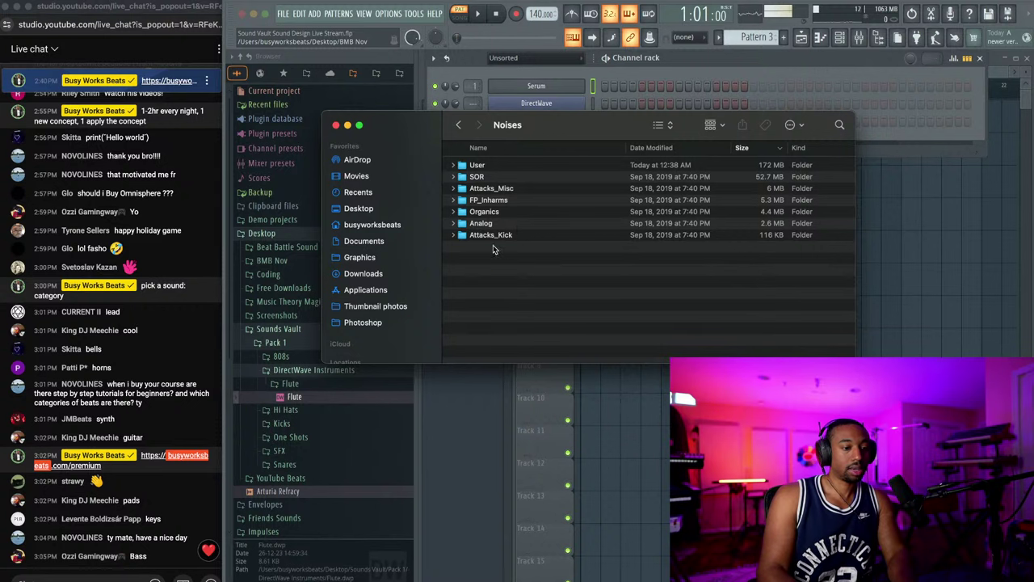
double_click(490, 166)
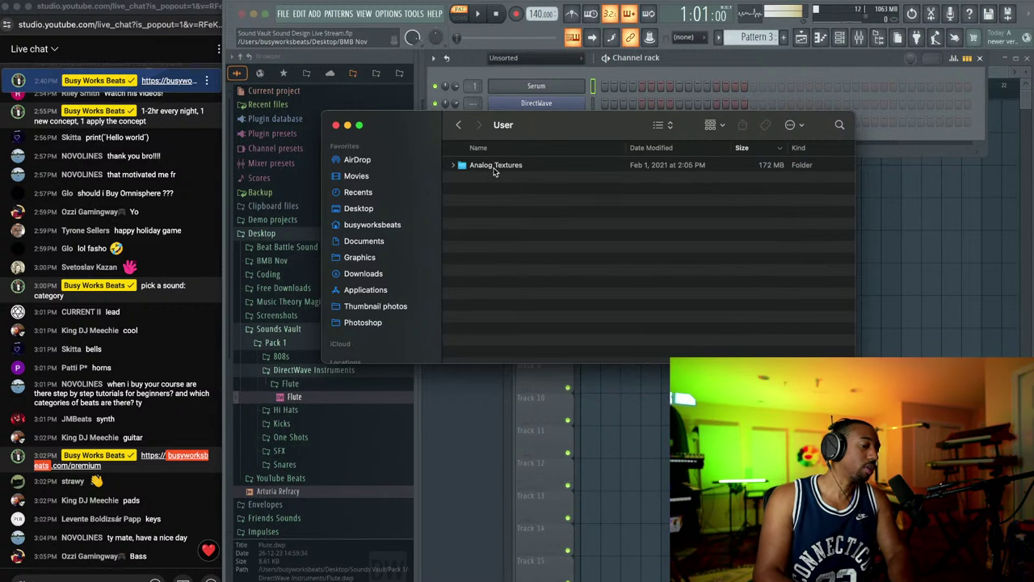
double_click(497, 165)
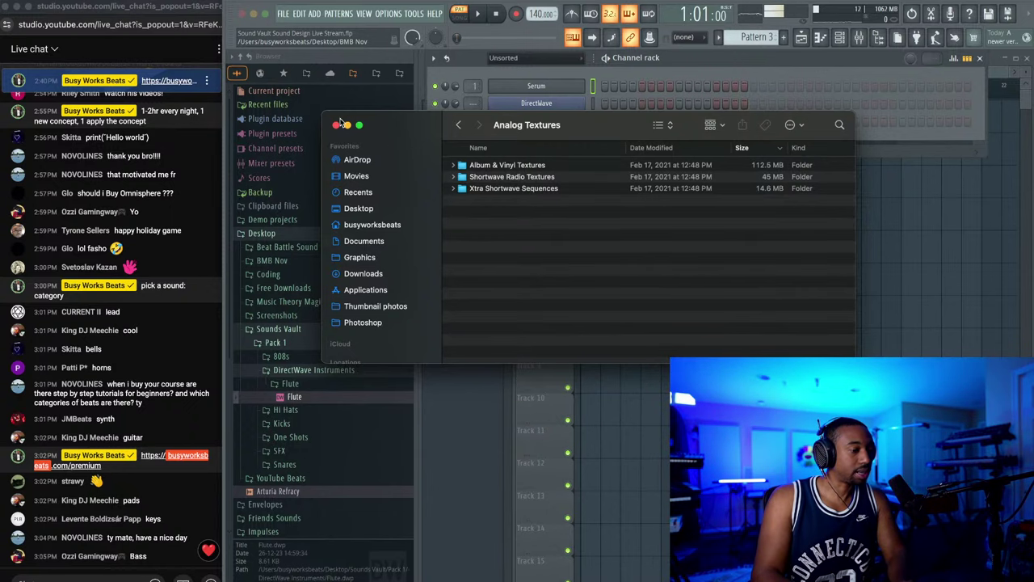
left_click(336, 124)
left_click(546, 92)
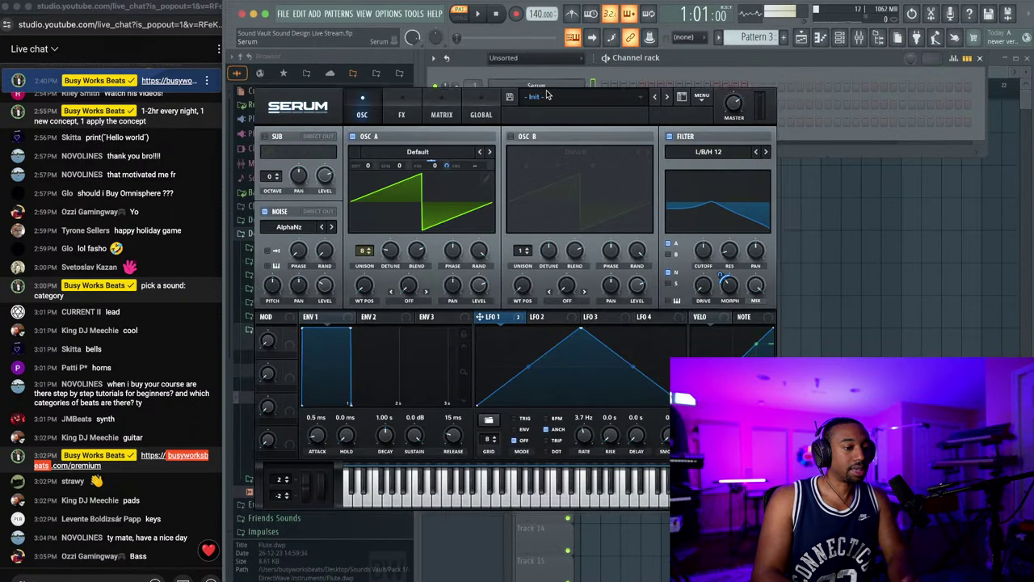
Step: Load Vinyl_Aunt_T_Gentle_33.3 from the User Album & Vinyl Textures as the noise oscillator's sound
left_click(309, 229)
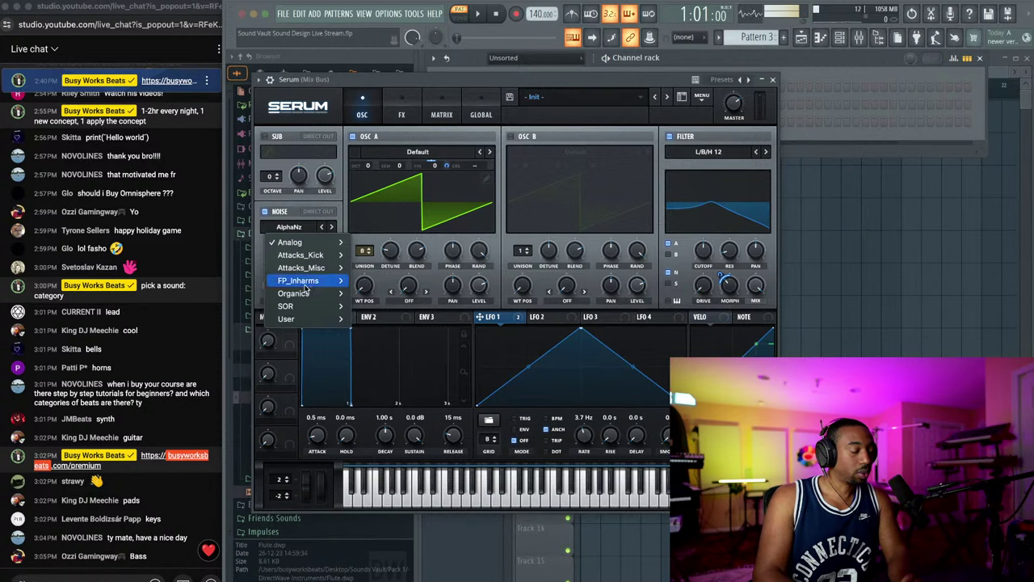
mouse_move(311, 318)
mouse_move(374, 326)
mouse_move(493, 319)
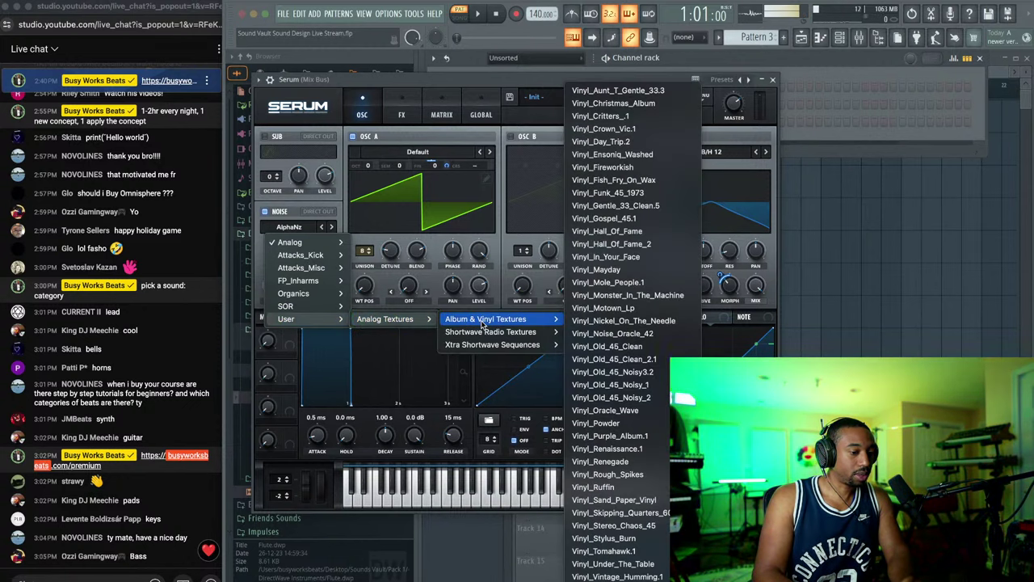
left_click(616, 90)
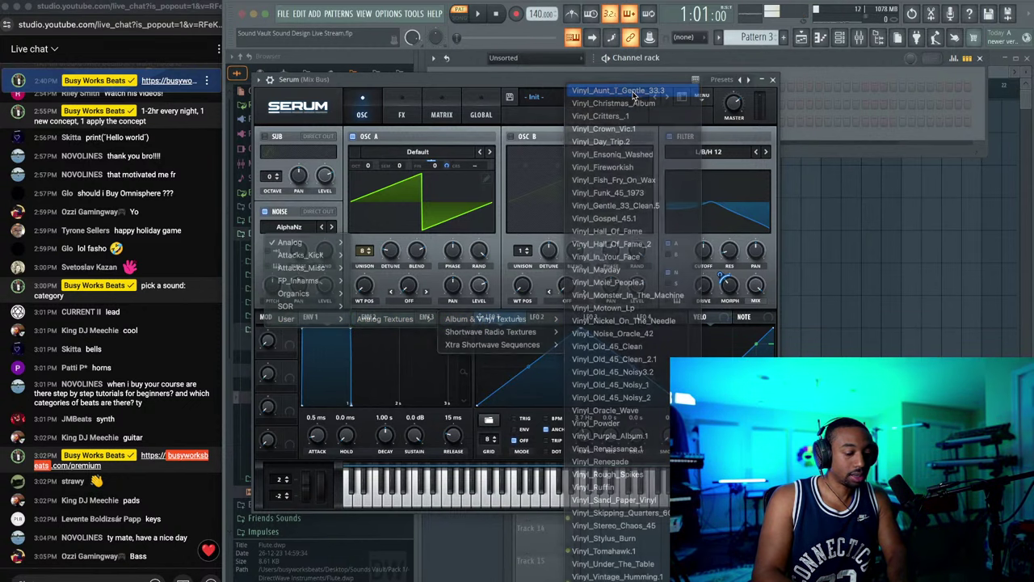
Step: With oscillator A switched off, raise the noise level to 100% and change the noise sound to Vinyl_Fish_Fry_On_Wax
mouse_move(330, 287)
left_mouse_down()
mouse_move(329, 273)
mouse_move(326, 286)
left_mouse_up()
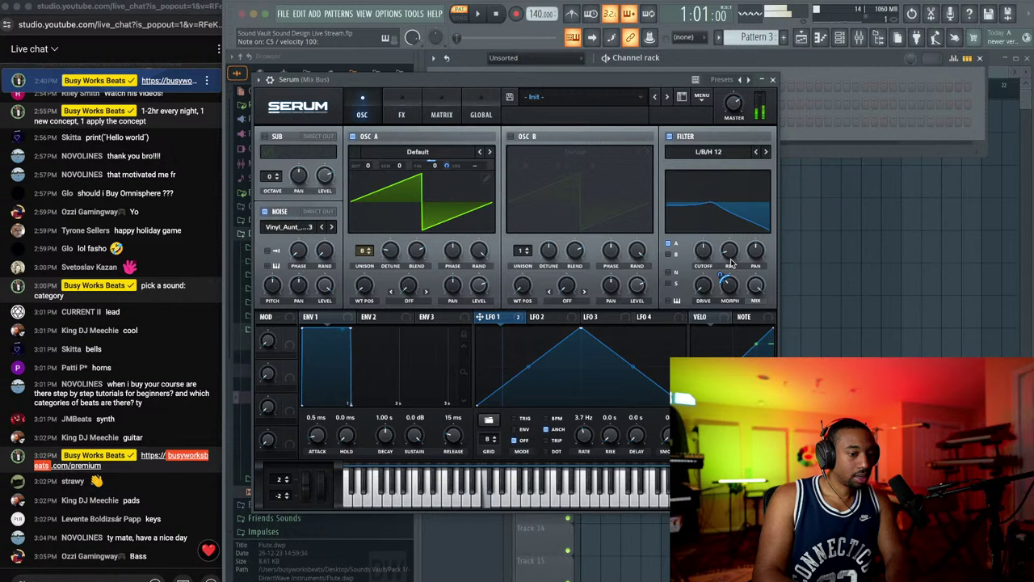
left_click(365, 140)
left_click_drag(326, 283, 325, 251)
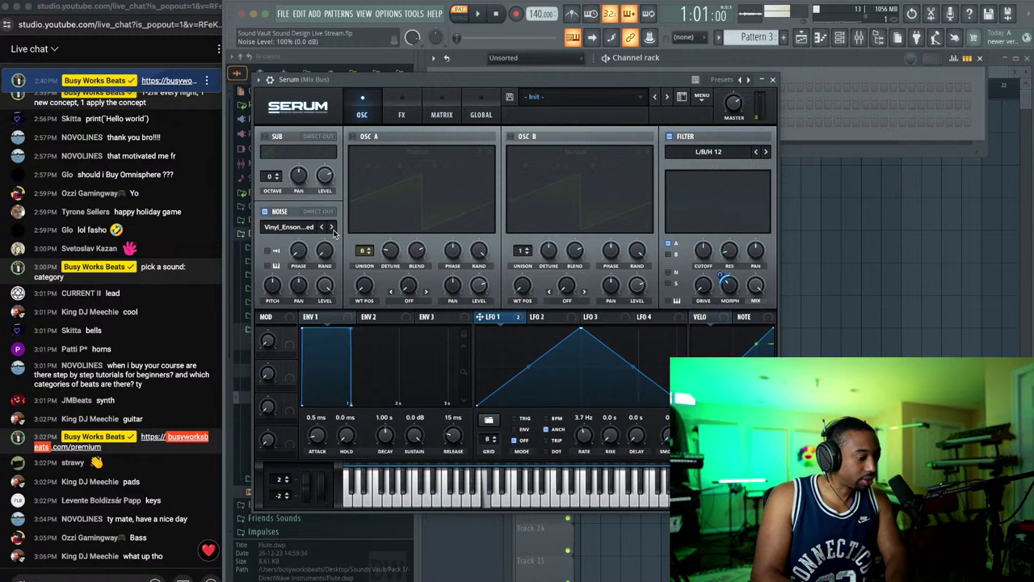
left_click(331, 227)
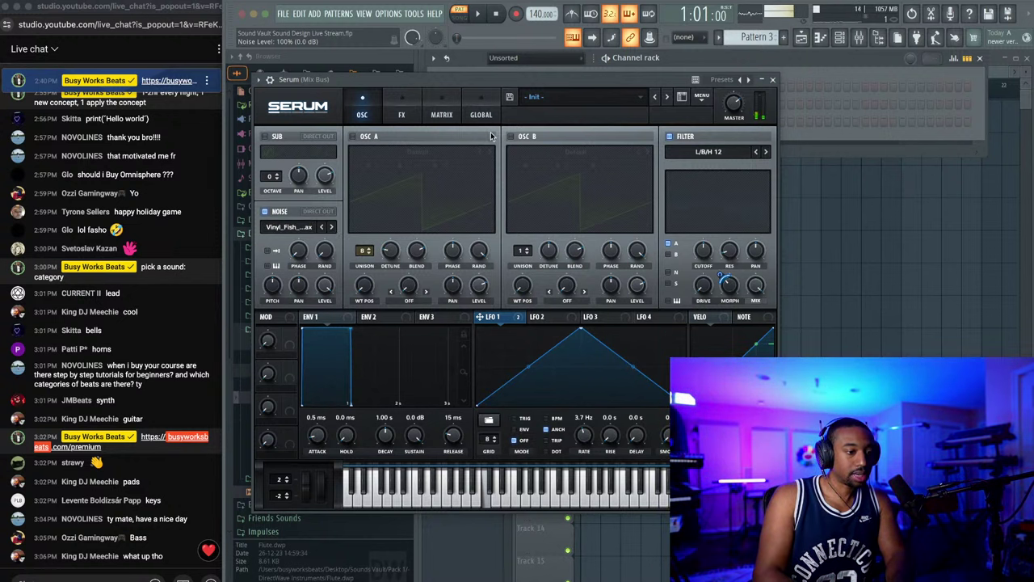
Step: Route the noise oscillator through the filter together with the re-enabled oscillator A, and raise the filter cutoff to about 1109 Hz
left_click(668, 274)
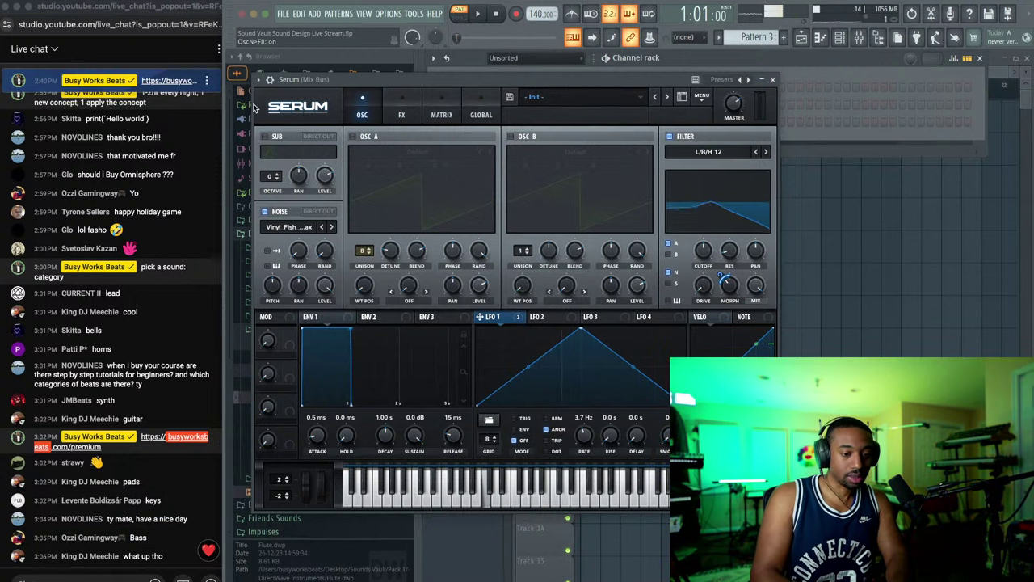
left_click(353, 135)
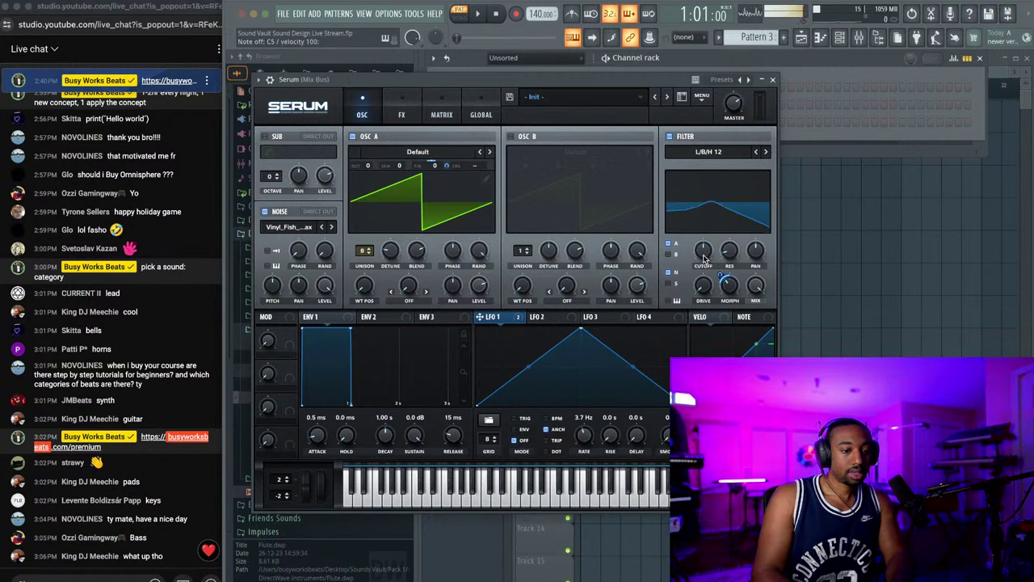
left_click_drag(704, 255, 705, 244)
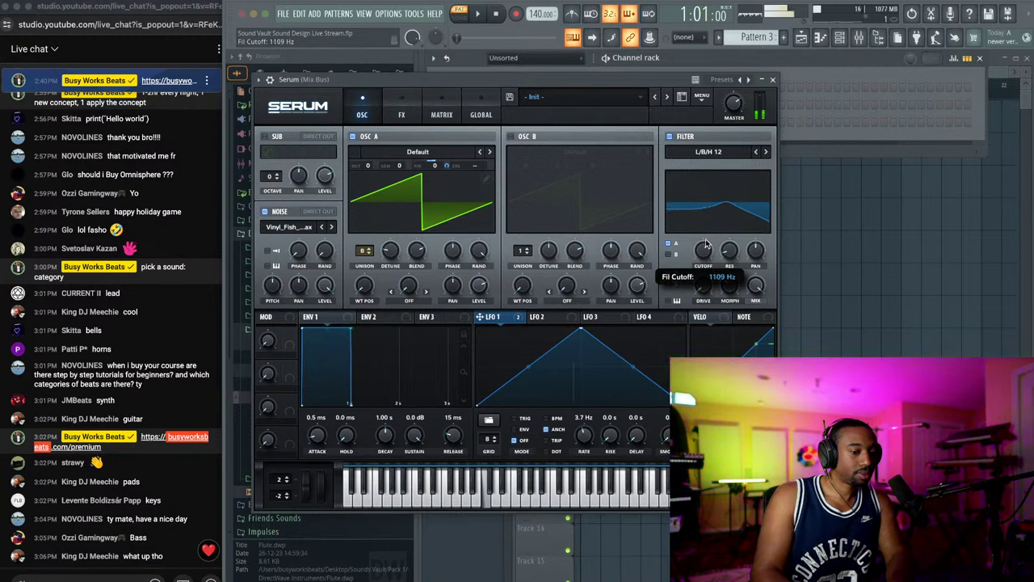
Step: Assign Envelope 2 to modulate the filter cutoff and set its attack to 103 ms
left_click(377, 318)
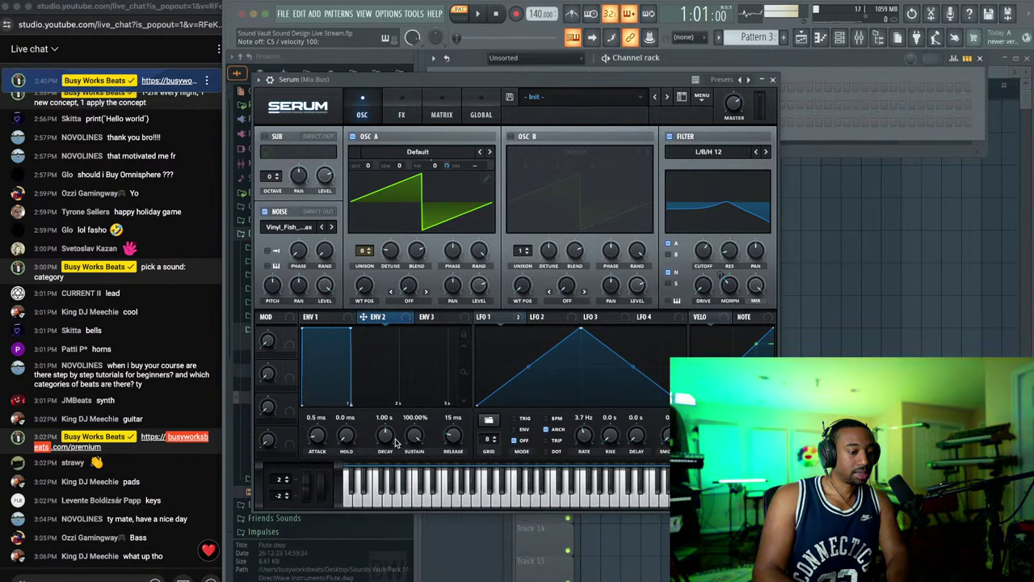
left_click_drag(362, 317, 704, 250)
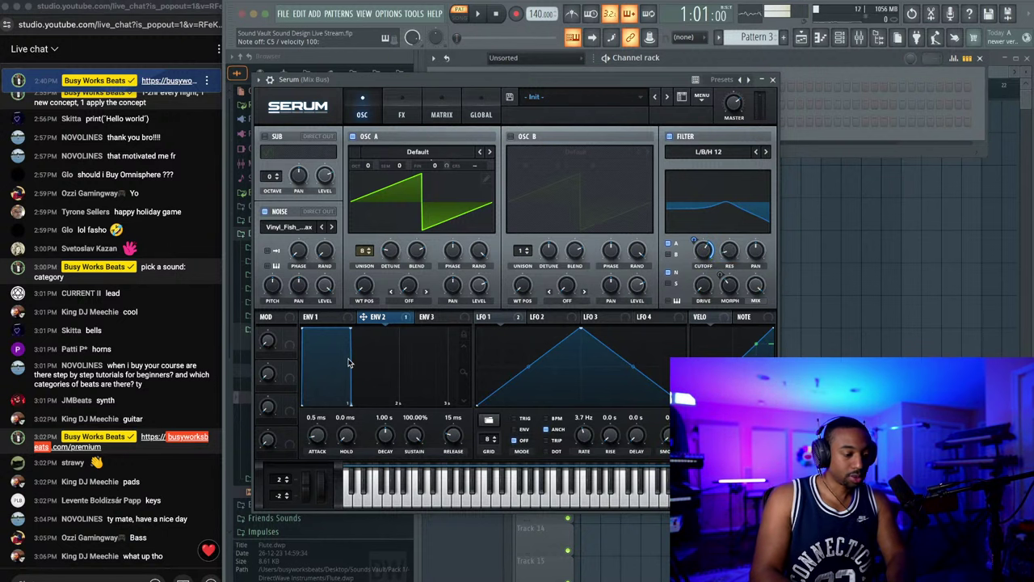
left_click(322, 438)
left_click_drag(325, 430, 326, 408)
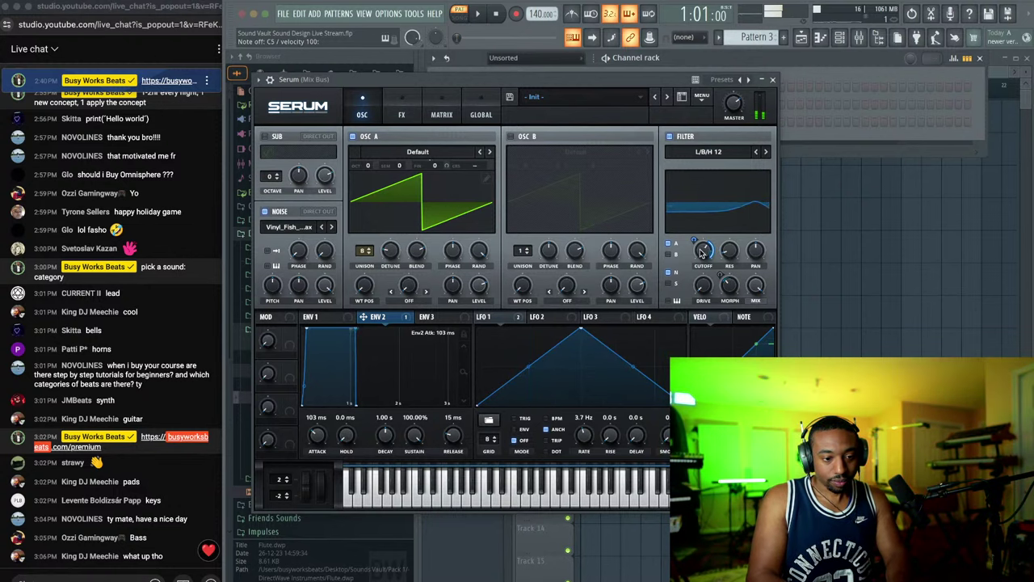
Step: Lower the filter cutoff below 171 Hz, raise its resonance and set Envelope 2's release to 190 ms
left_click_drag(704, 255, 704, 260)
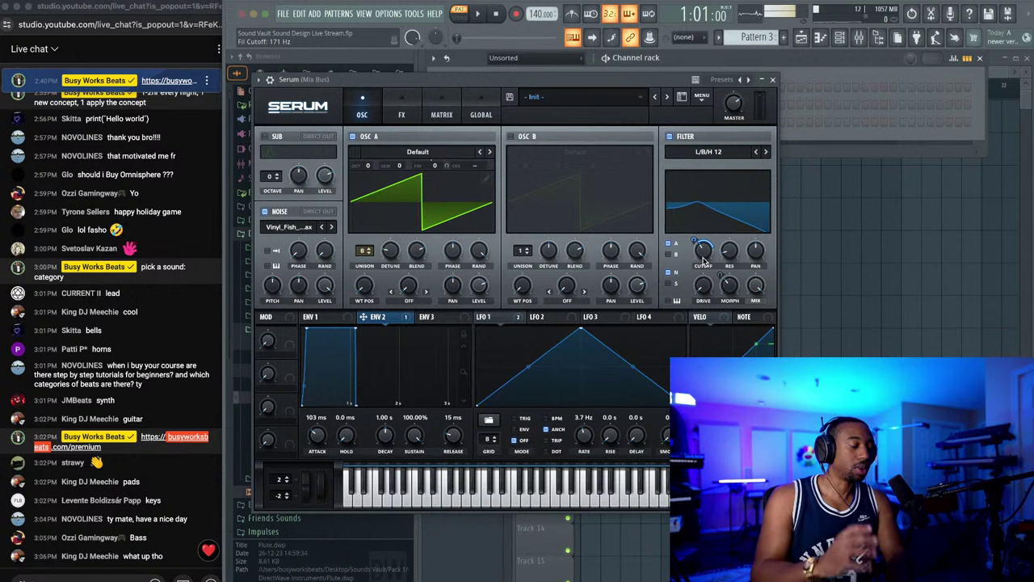
key("z")
key("z")
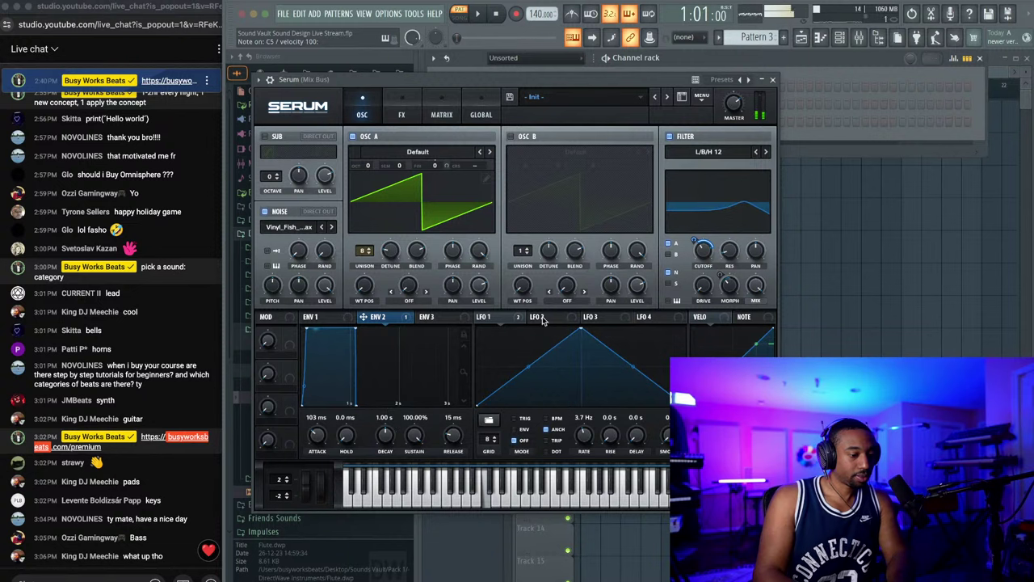
left_click_drag(711, 250, 712, 252)
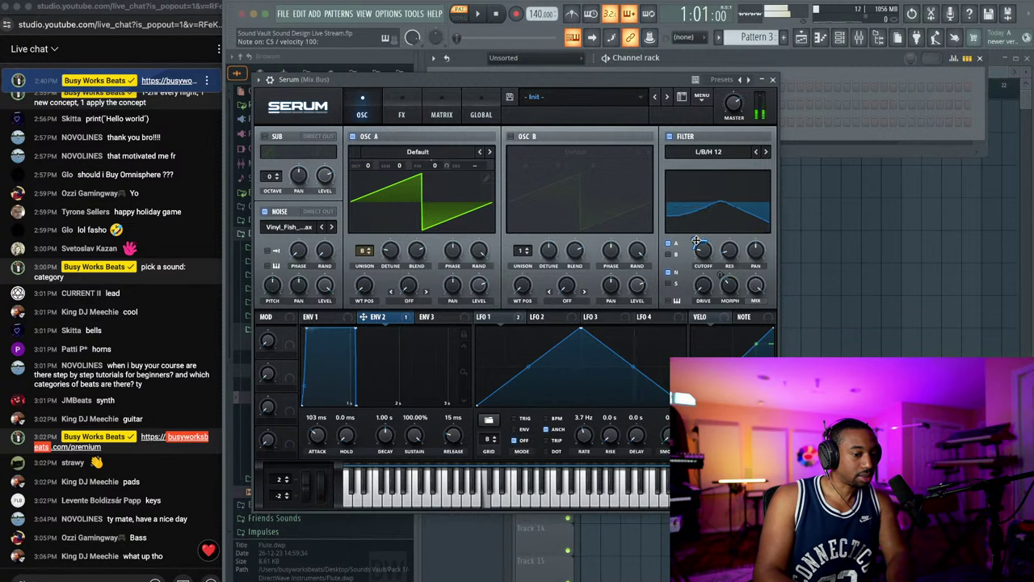
left_click_drag(731, 252, 736, 202)
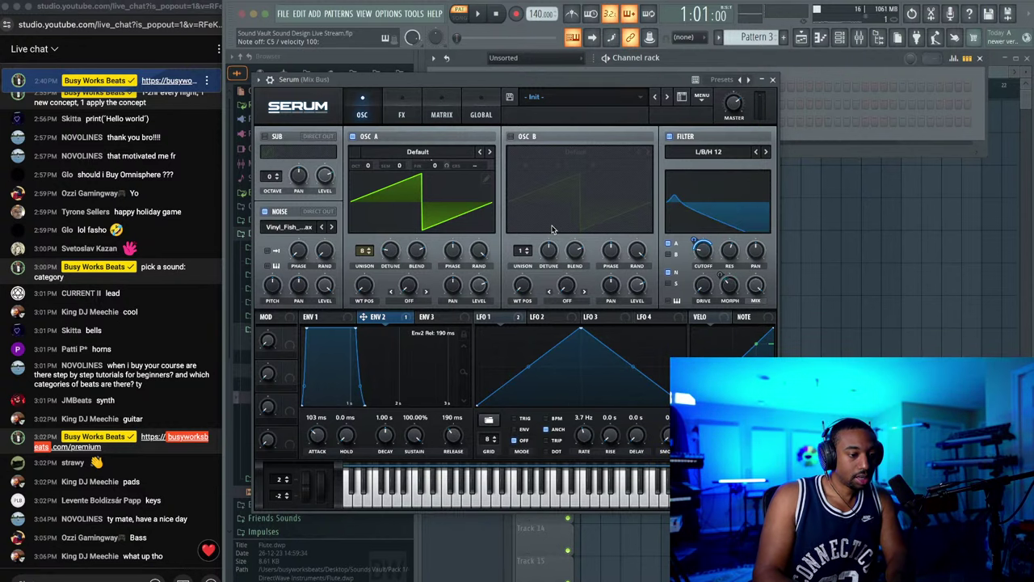
Step: Enable the Chorus effect, and try oscillator B before switching it off again
left_click(515, 138)
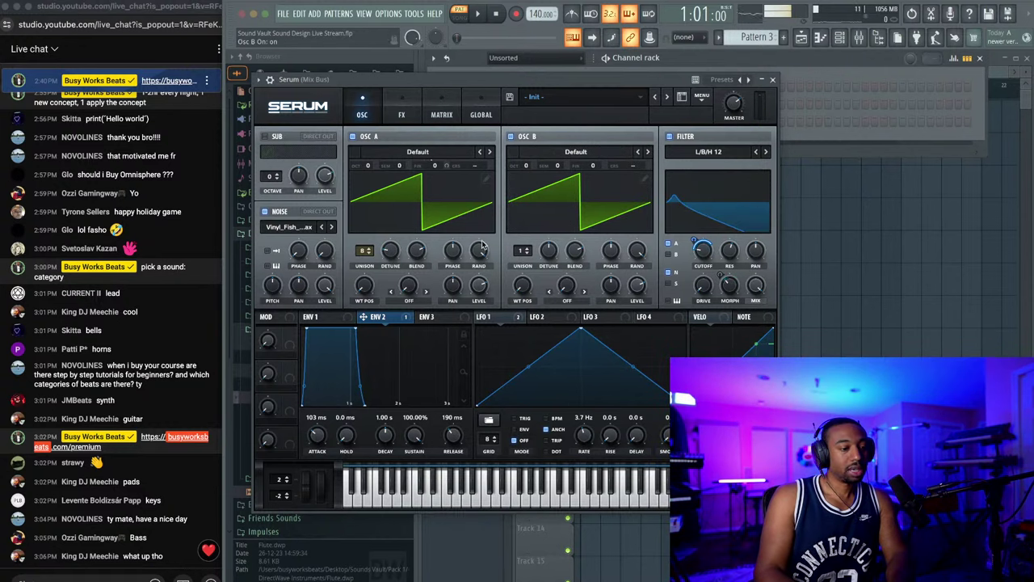
left_click(403, 115)
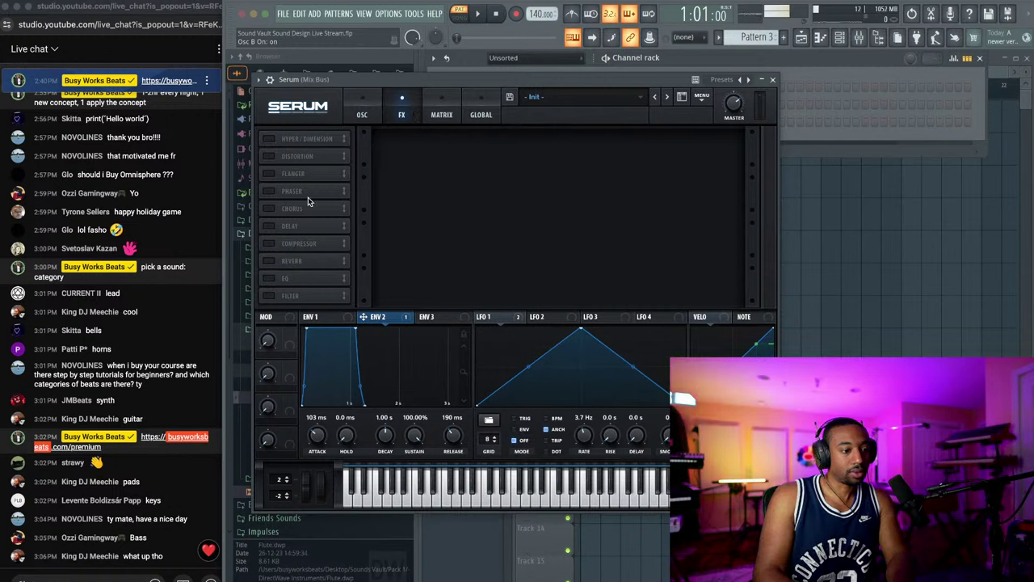
left_click(269, 208)
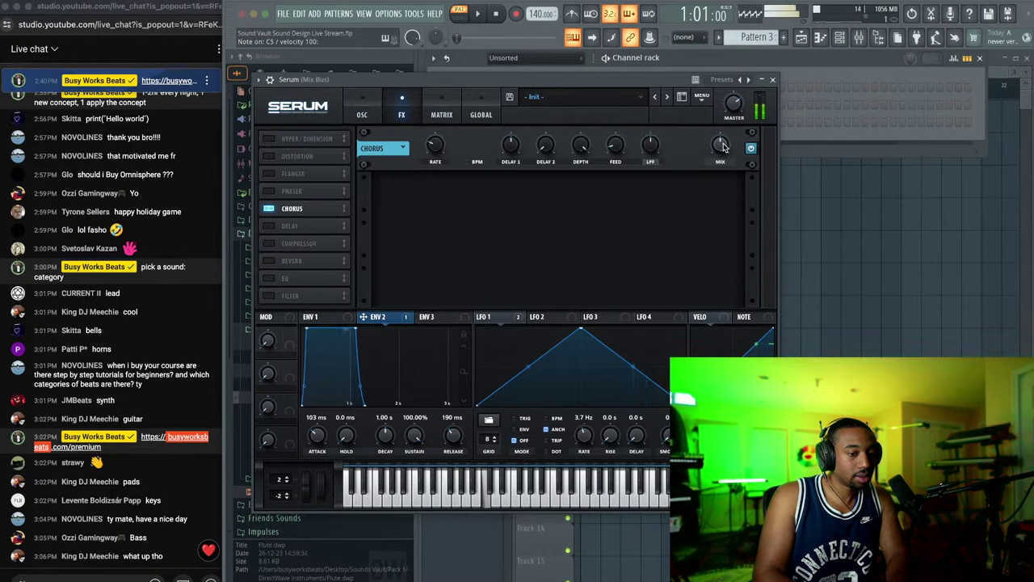
left_click(364, 113)
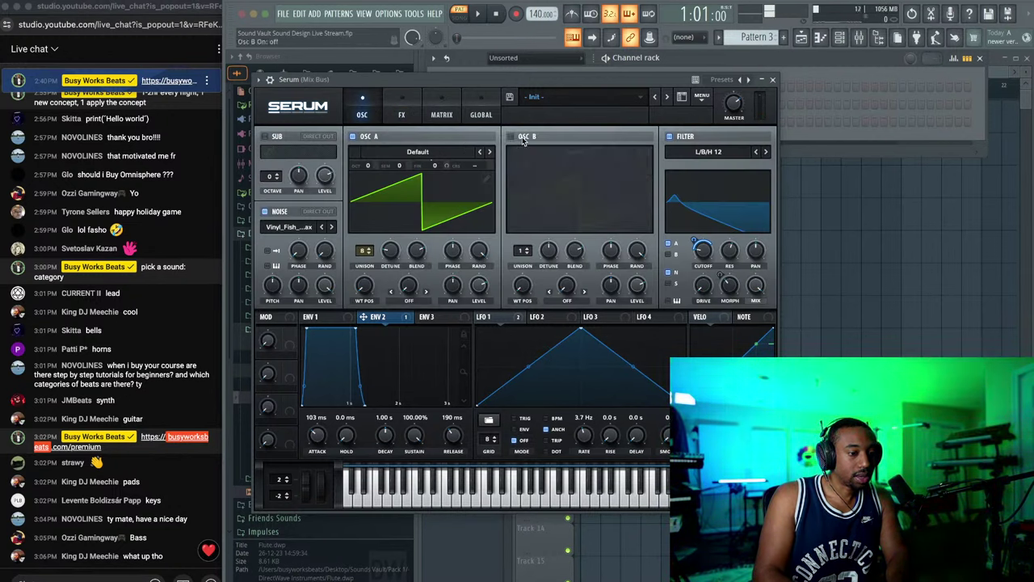
left_click(402, 115)
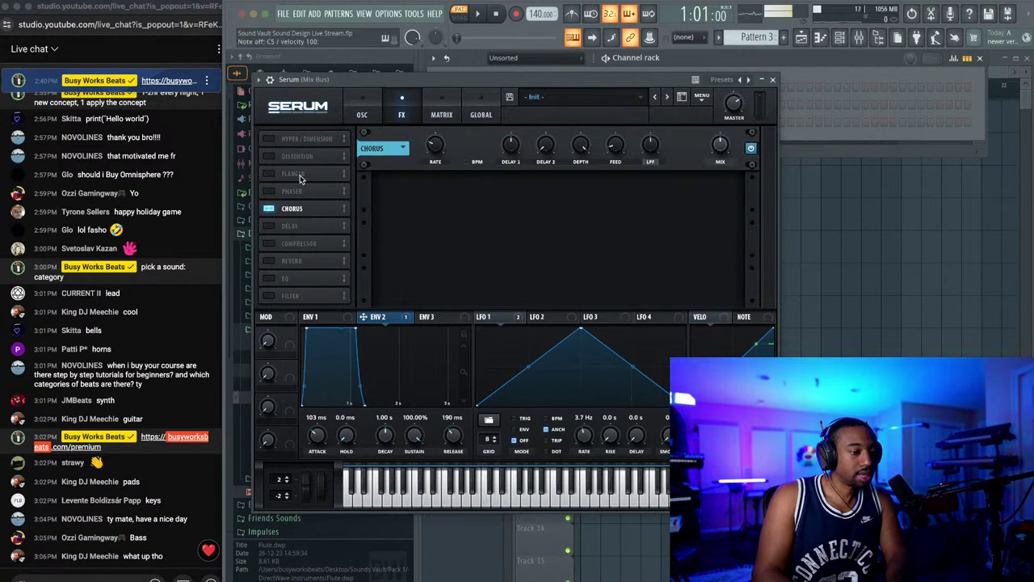
Step: Enable the Hyper/Dimension effect with the Dimension mix at about 49% and the Hyper mix at 0%
left_click(269, 139)
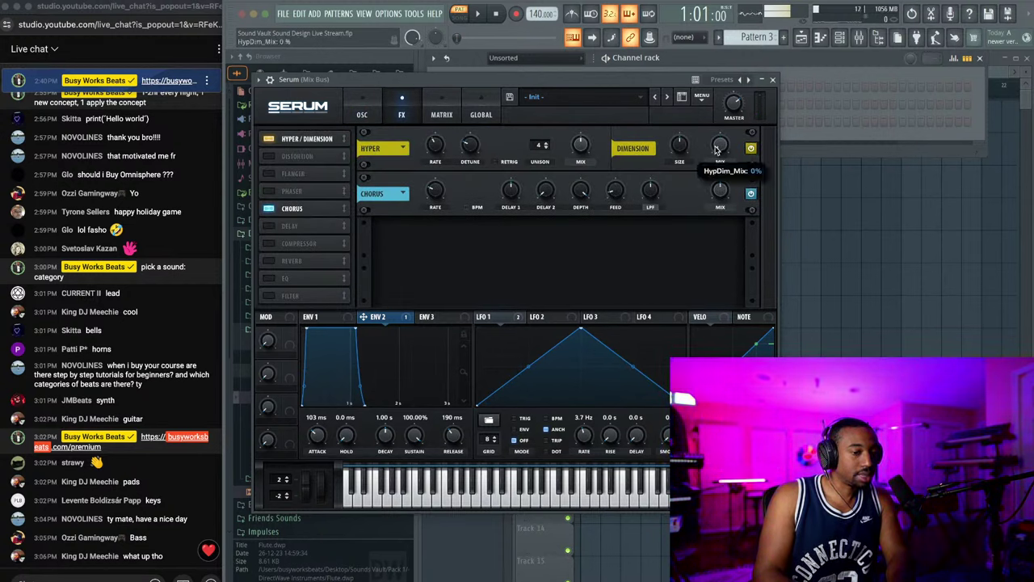
left_click_drag(719, 149, 703, 101)
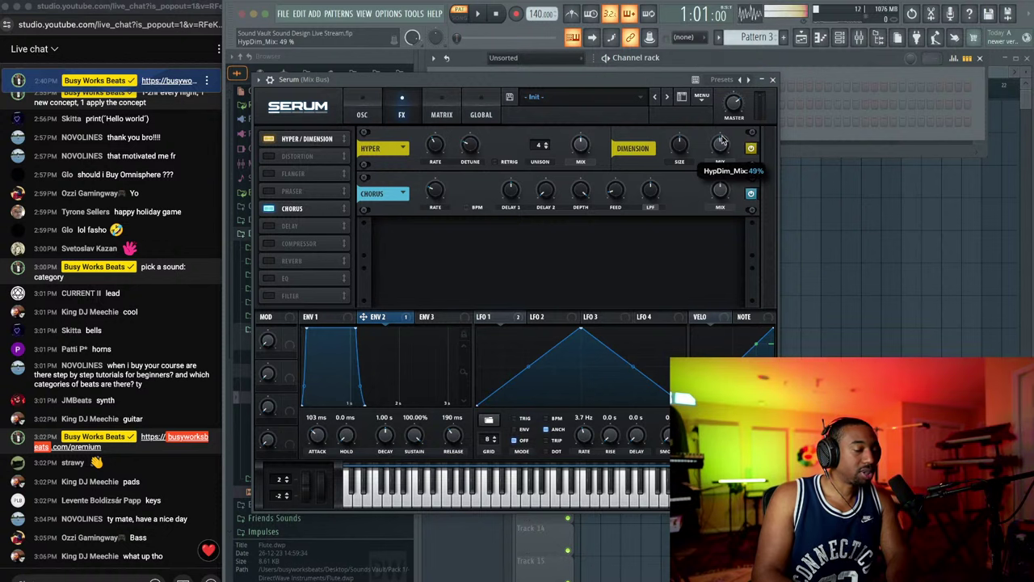
left_click_drag(581, 146, 501, 240)
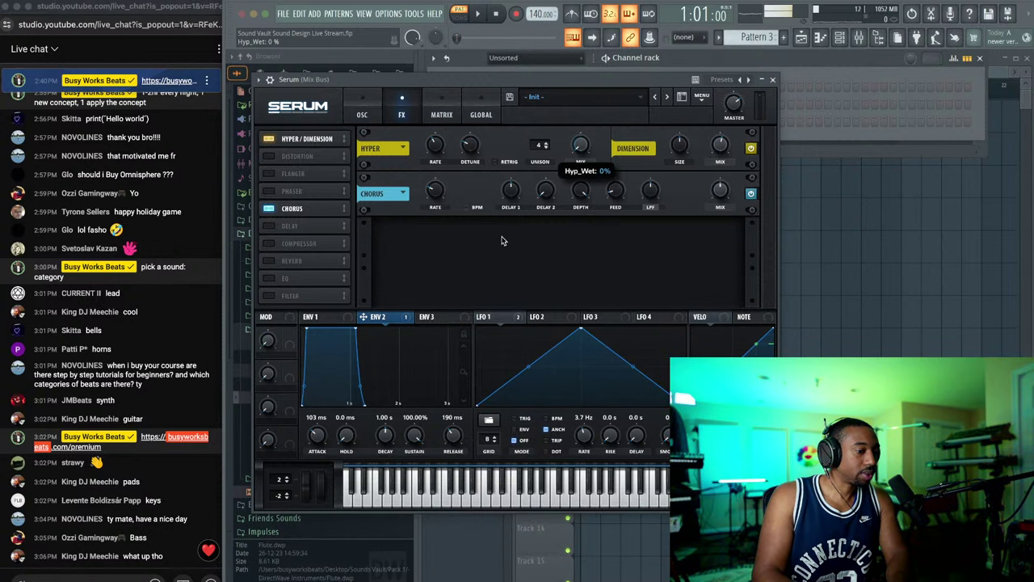
key("z")
key("z")
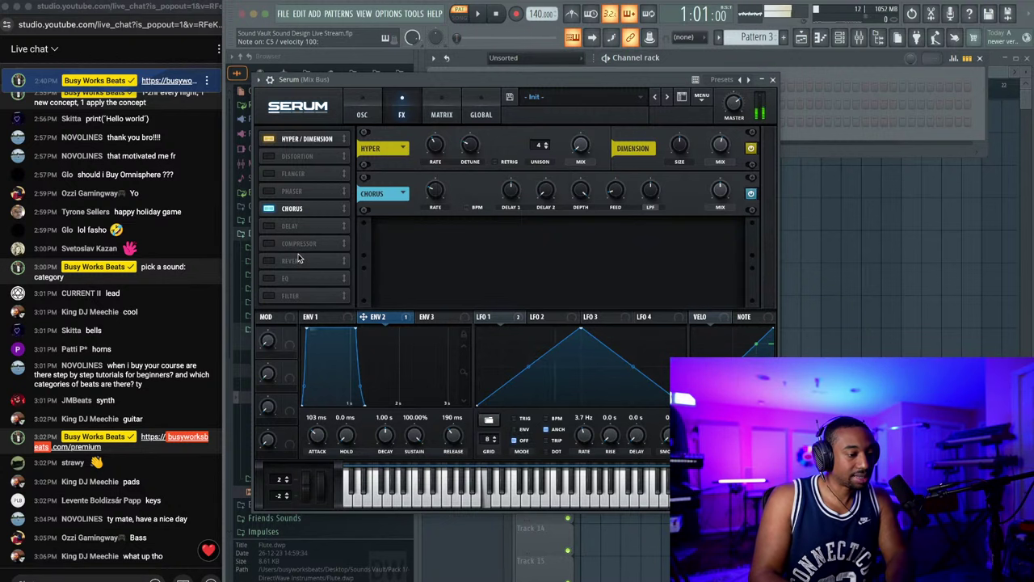
Step: Try the Compressor effect in multiband mode with a gain of about 11.9 dB, and remove it again
left_click(295, 244)
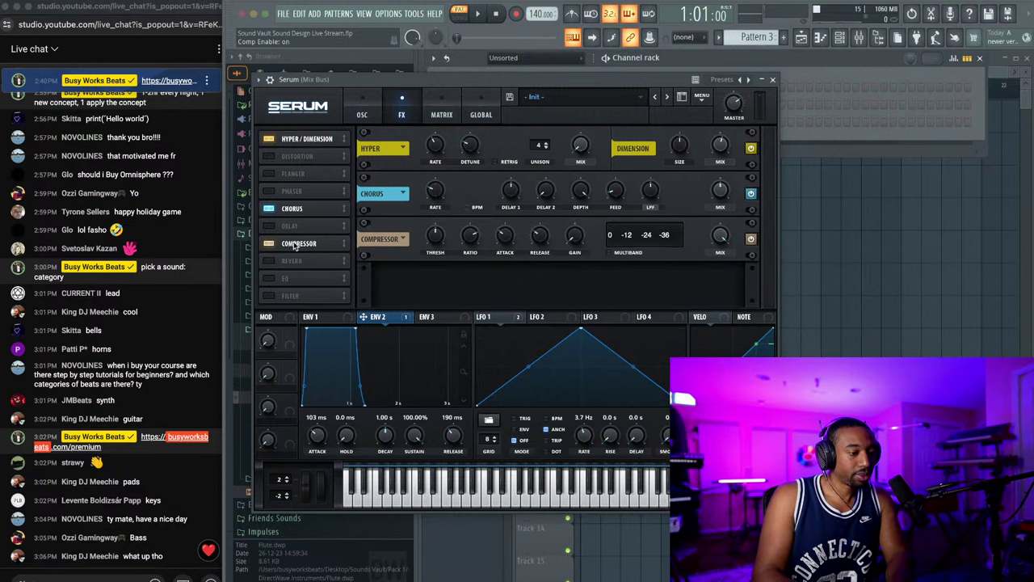
left_click(612, 254)
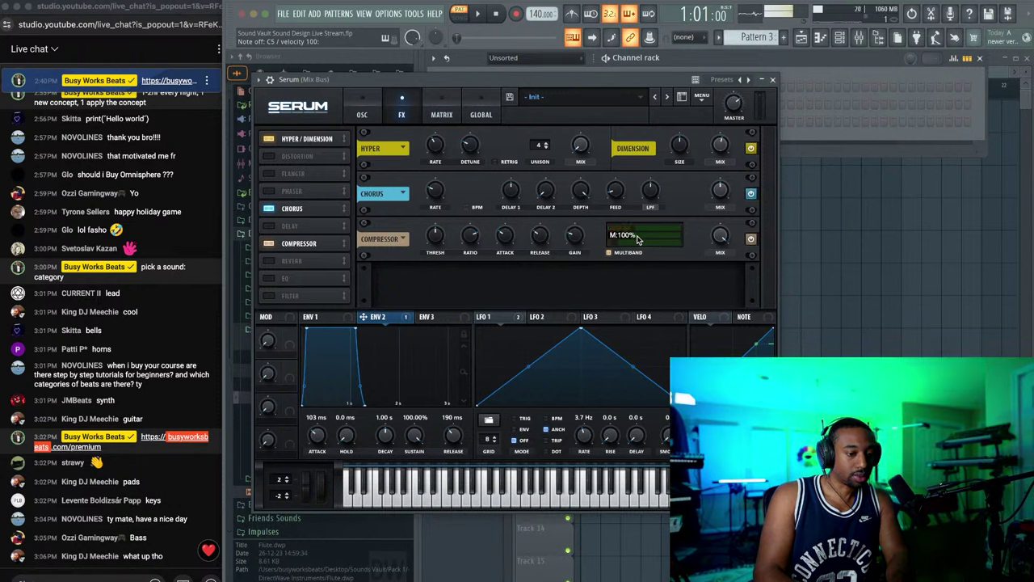
mouse_move(636, 242)
left_mouse_down()
mouse_move(657, 242)
mouse_move(646, 232)
left_mouse_up()
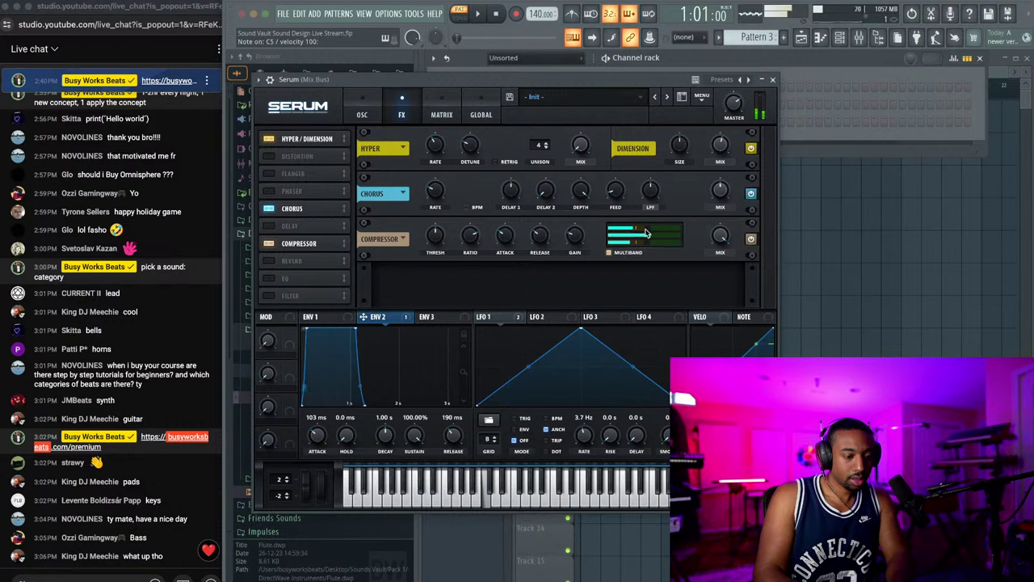
left_click_drag(576, 240, 574, 239)
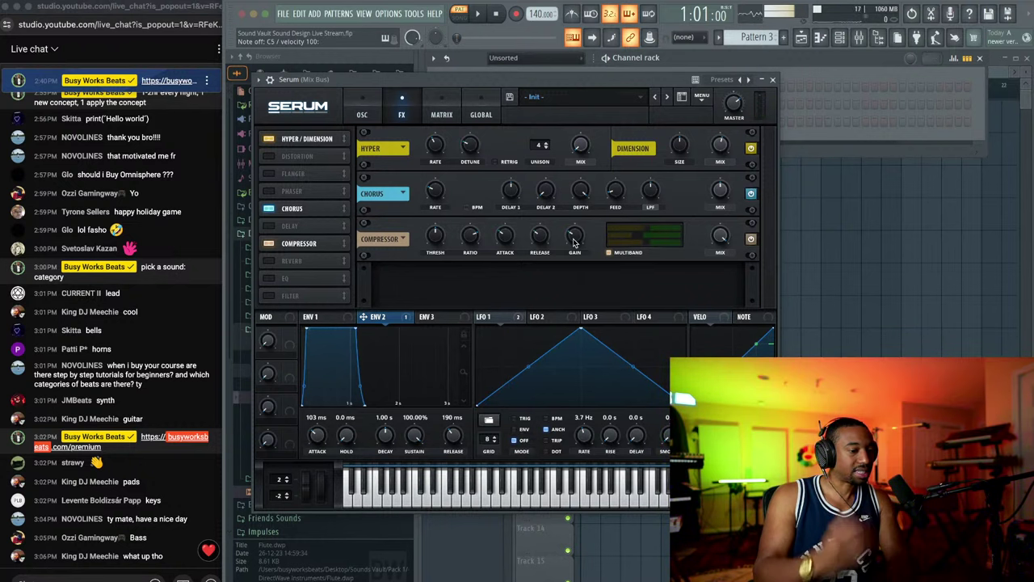
left_click_drag(663, 232, 573, 246)
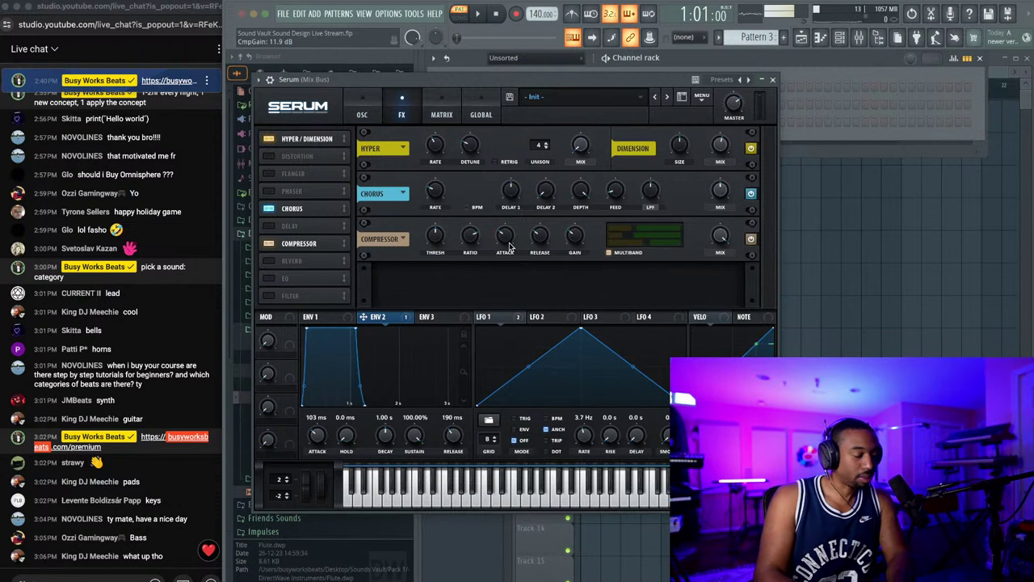
key("q")
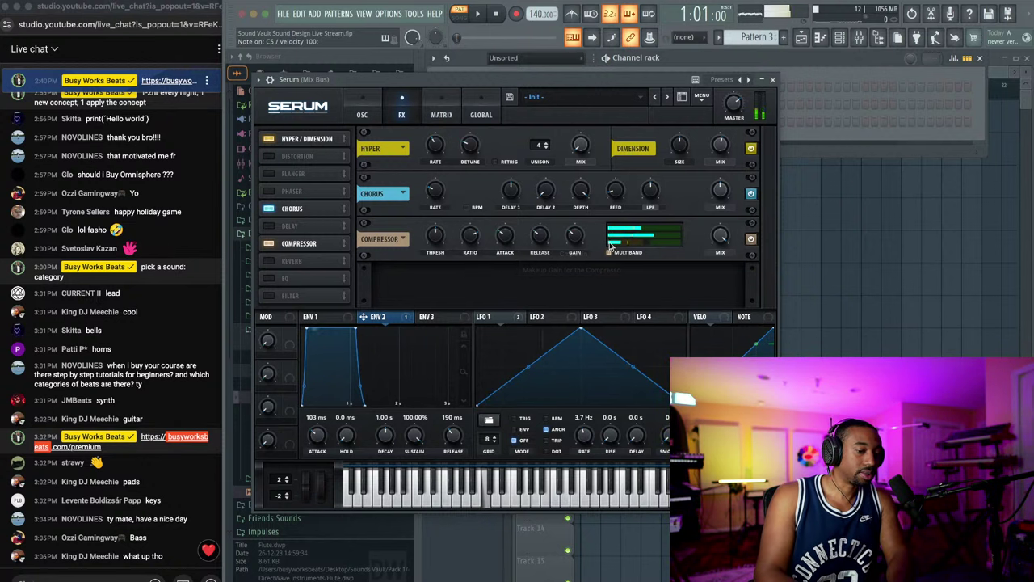
left_click(289, 249)
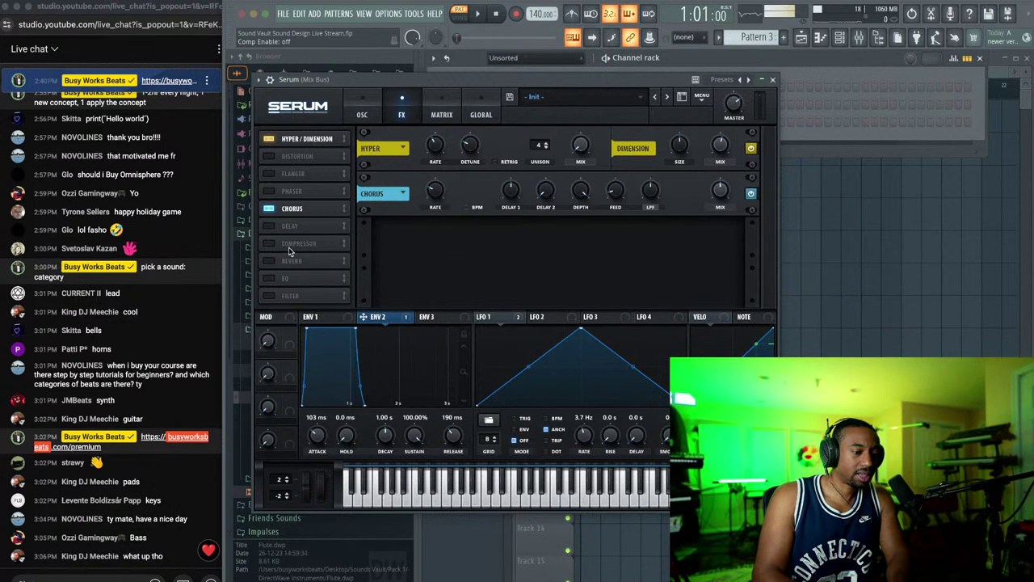
Step: Enable the Reverb and Filter effects and set the effect filter's type to Dist.Comb 1 LP
left_click(281, 262)
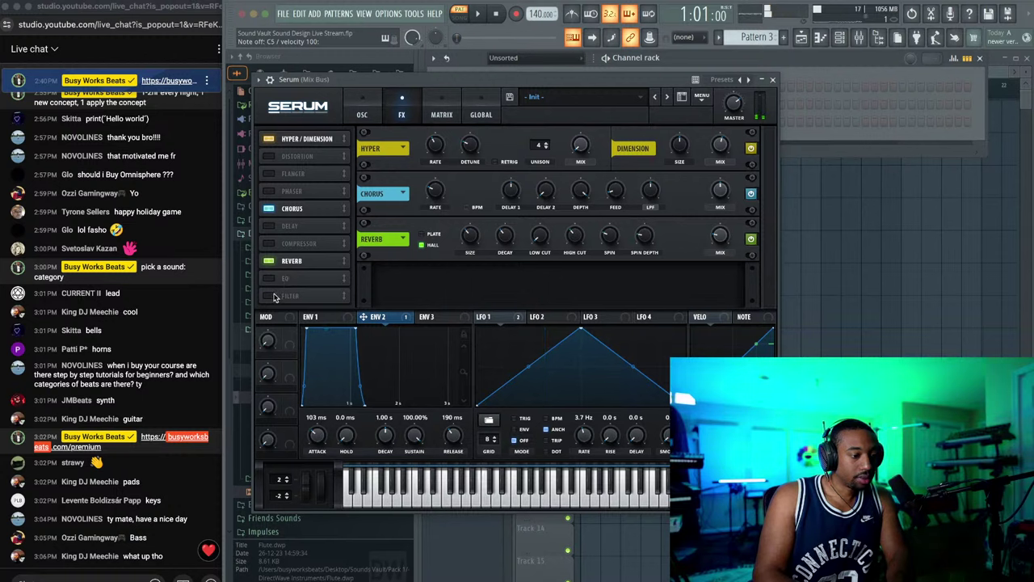
left_click(270, 296)
left_click(452, 286)
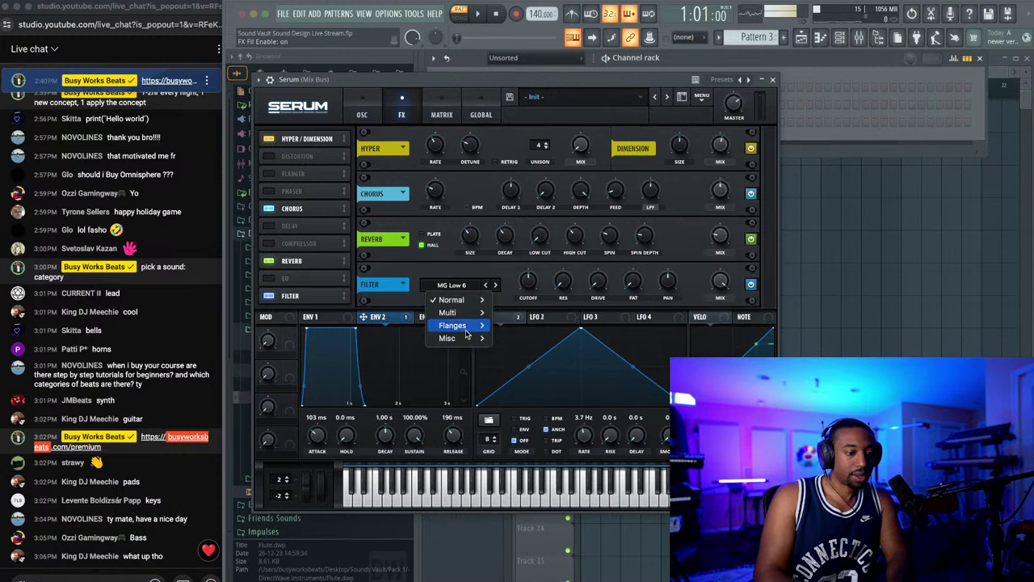
mouse_move(461, 338)
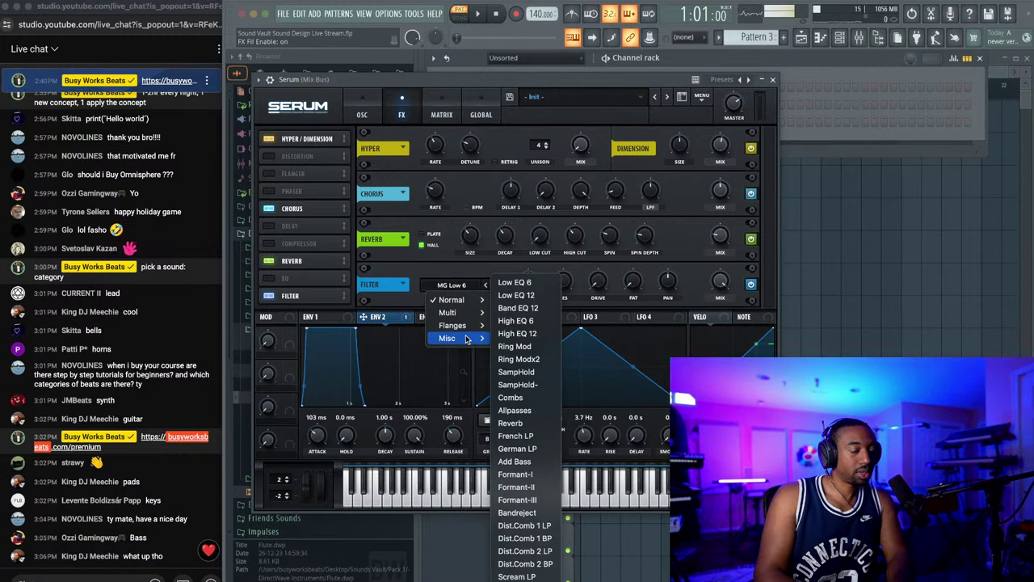
left_click(538, 527)
Step: Set the effect filter's resonance to 36% and comb frequency to about 47%, raising its cutoff and drive
left_click_drag(568, 289, 574, 249)
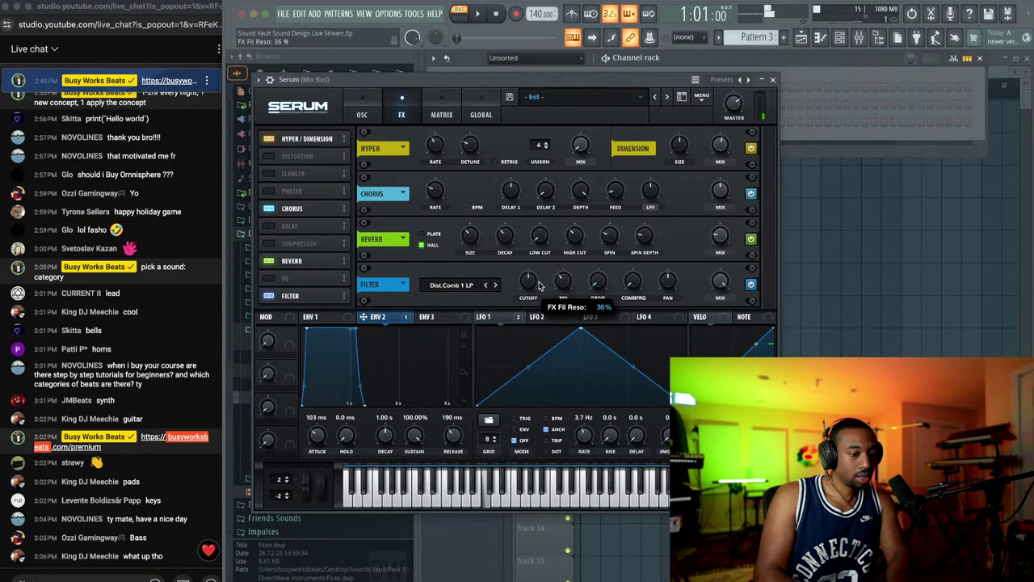
left_click_drag(534, 285, 541, 243)
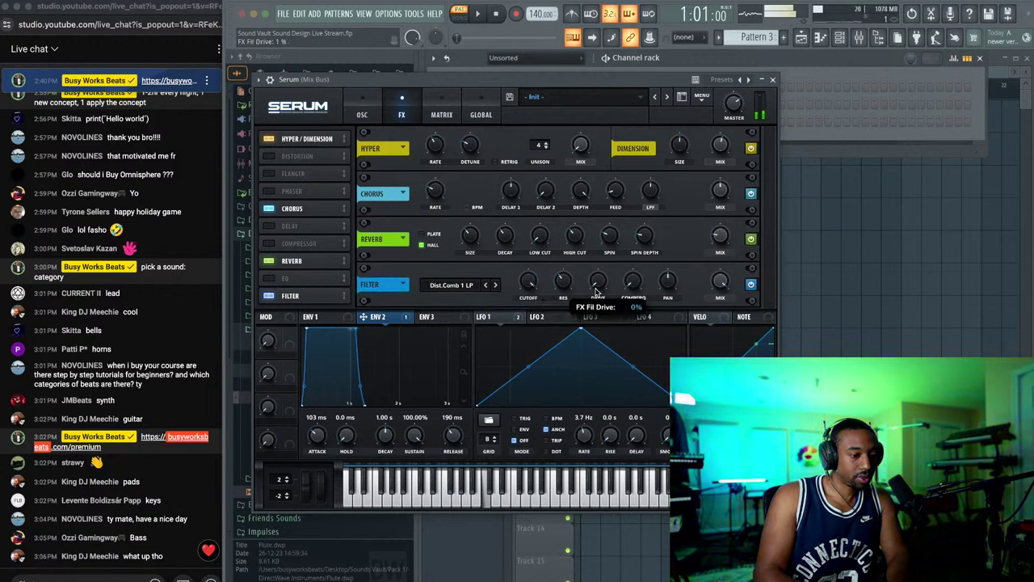
mouse_move(632, 281)
left_mouse_down()
mouse_move(641, 251)
mouse_move(634, 271)
left_mouse_up()
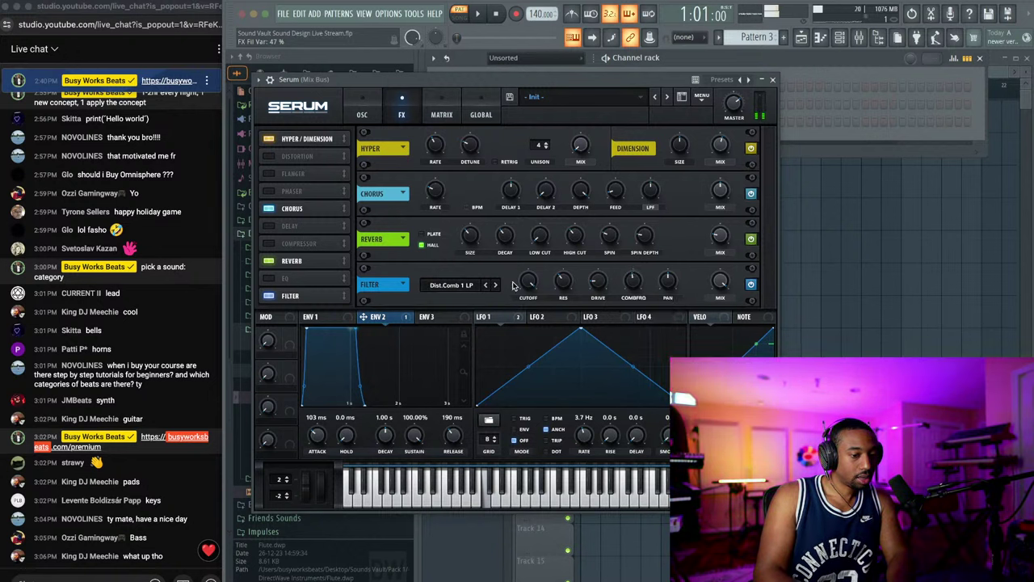
Step: Assign LFO 2 to the effect filter's comb frequency with a modulation amount of about 21, and raise the filter's resonance
right_click(634, 281)
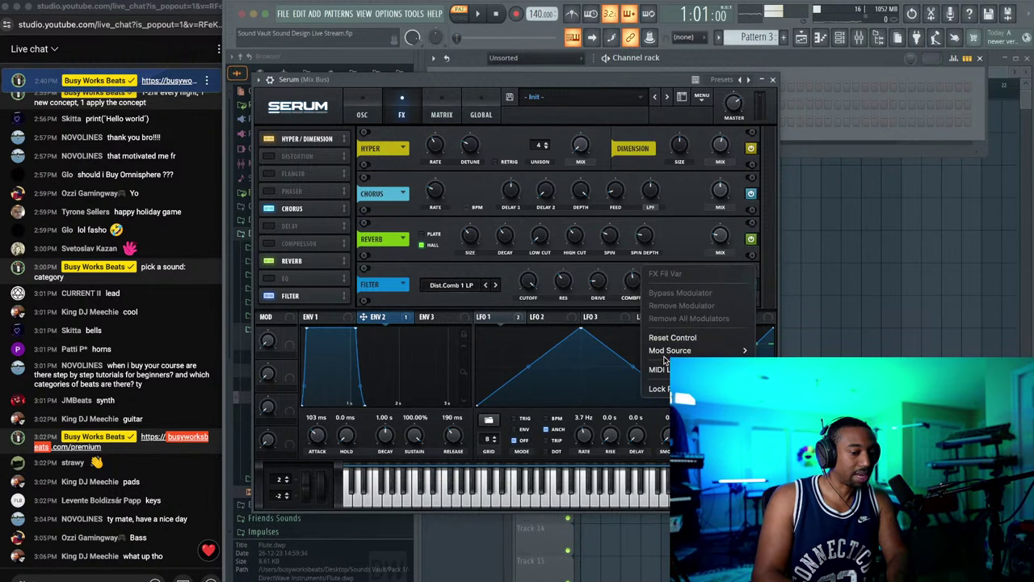
mouse_move(671, 352)
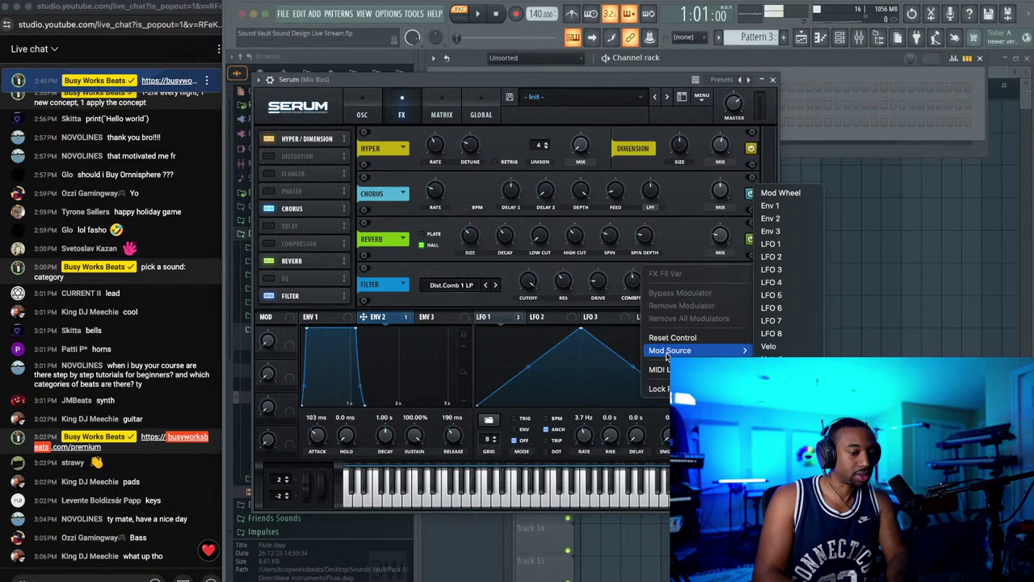
left_click(771, 256)
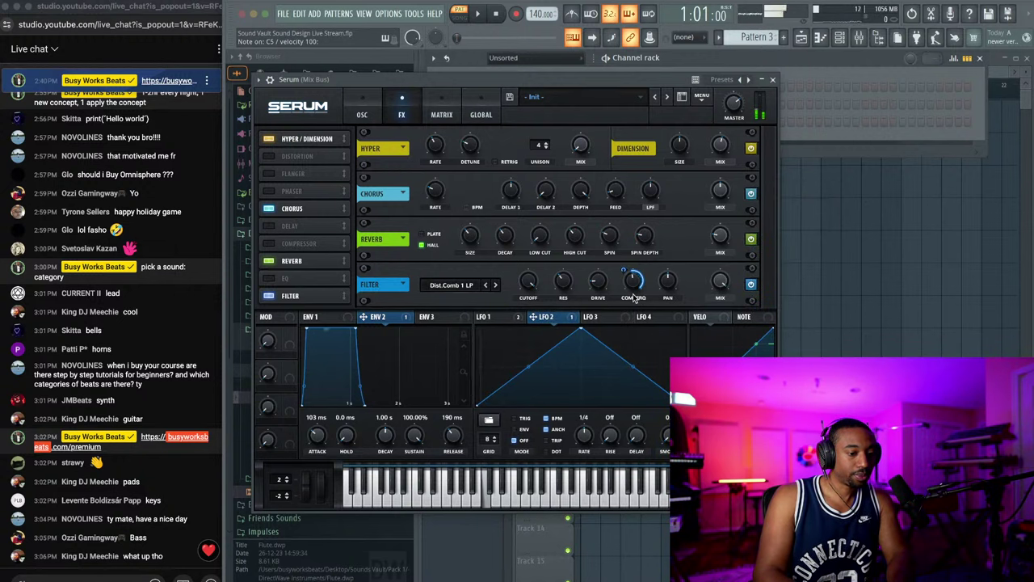
left_click_drag(624, 270, 634, 286)
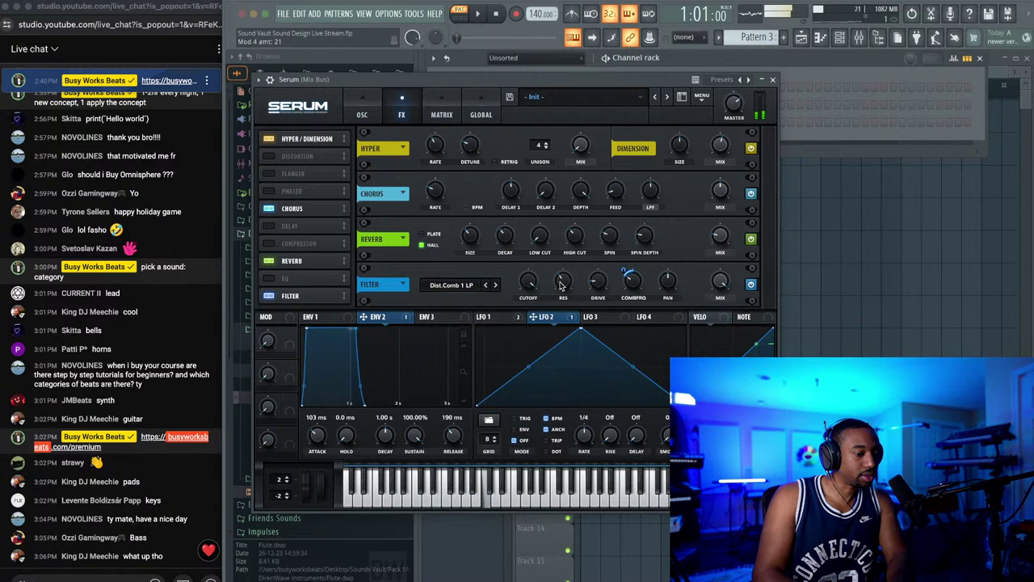
left_click_drag(569, 264, 574, 256)
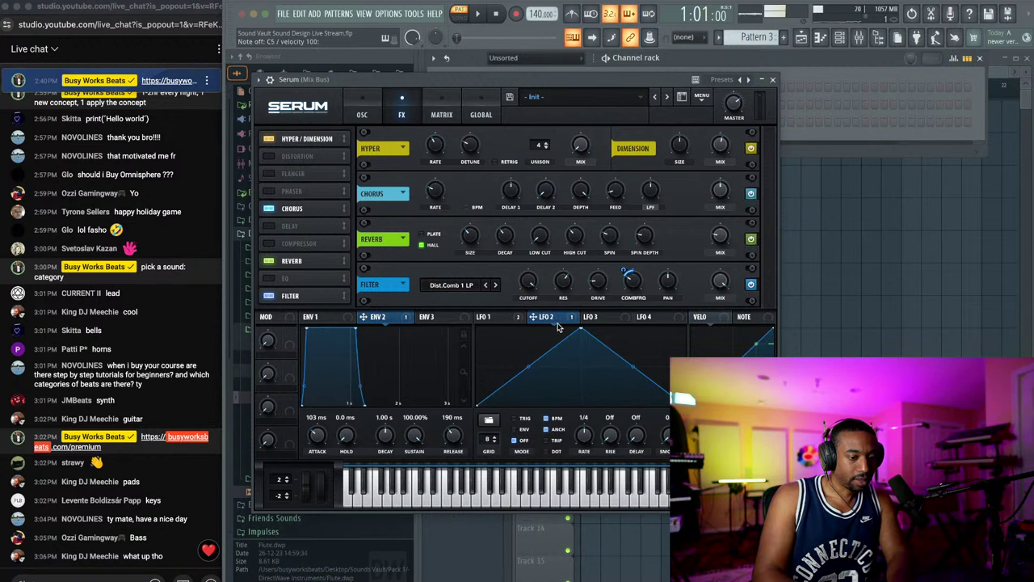
Step: Turn off LFO 2's tempo sync, set its rate to 0.3 Hz, and assign it to the effect filter's cutoff
left_click(547, 419)
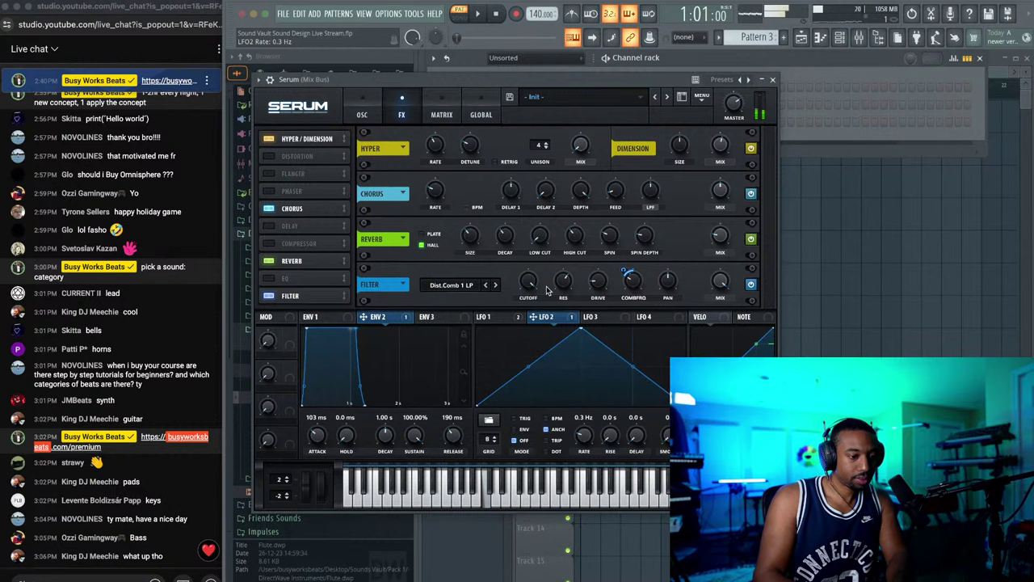
mouse_move(529, 281)
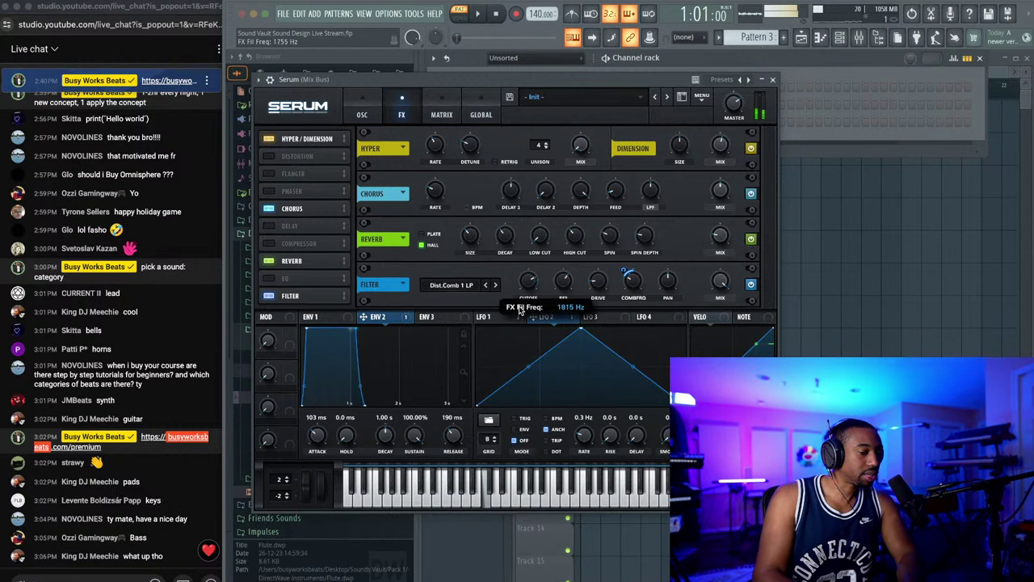
left_click_drag(520, 311, 530, 285)
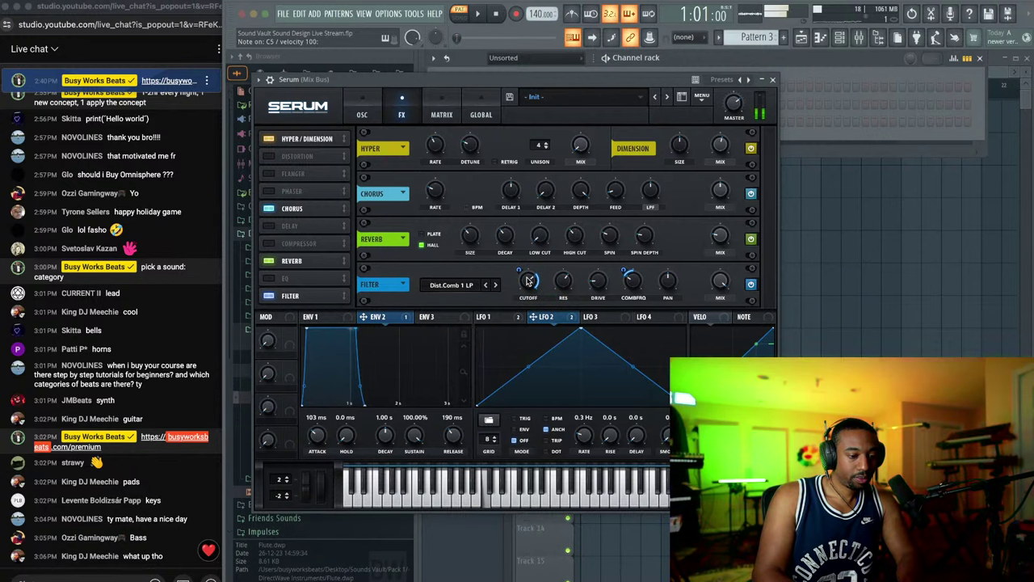
Step: Enable oscillator B with 8 unison voices, adjusting its detune and setting its level to about 75%
left_click(362, 111)
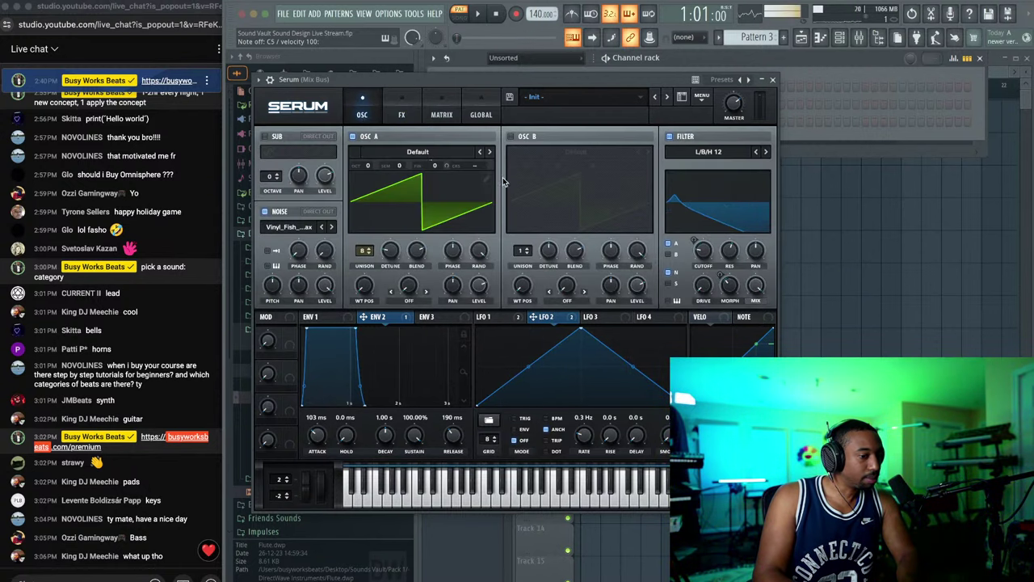
left_click(511, 136)
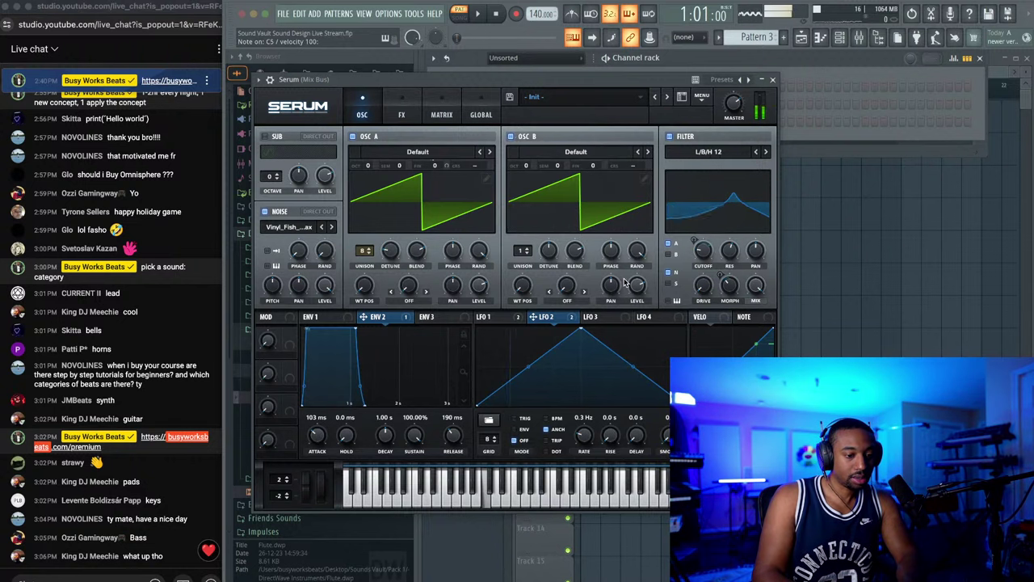
left_click_drag(523, 250, 525, 211)
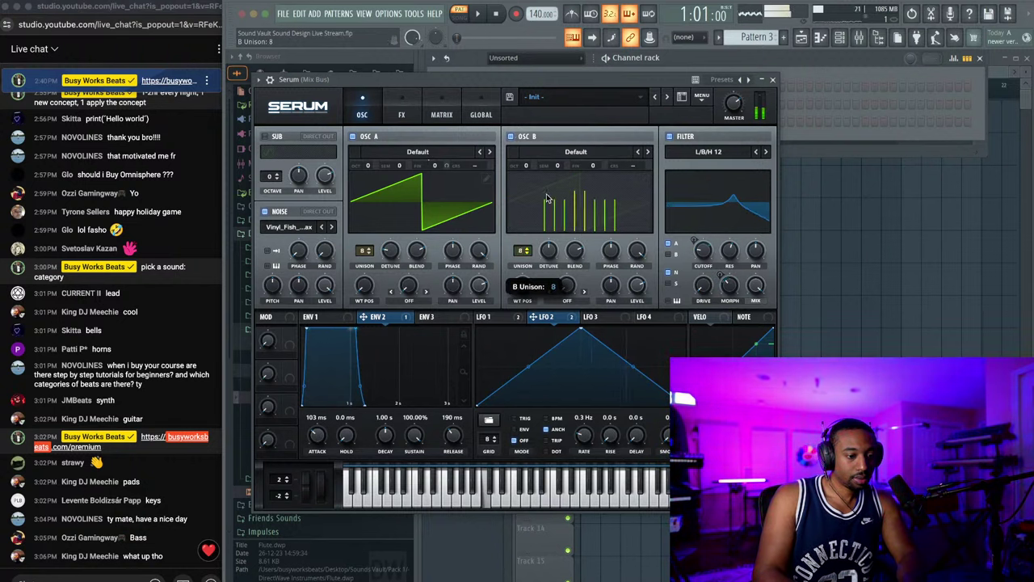
left_click_drag(548, 250, 548, 249)
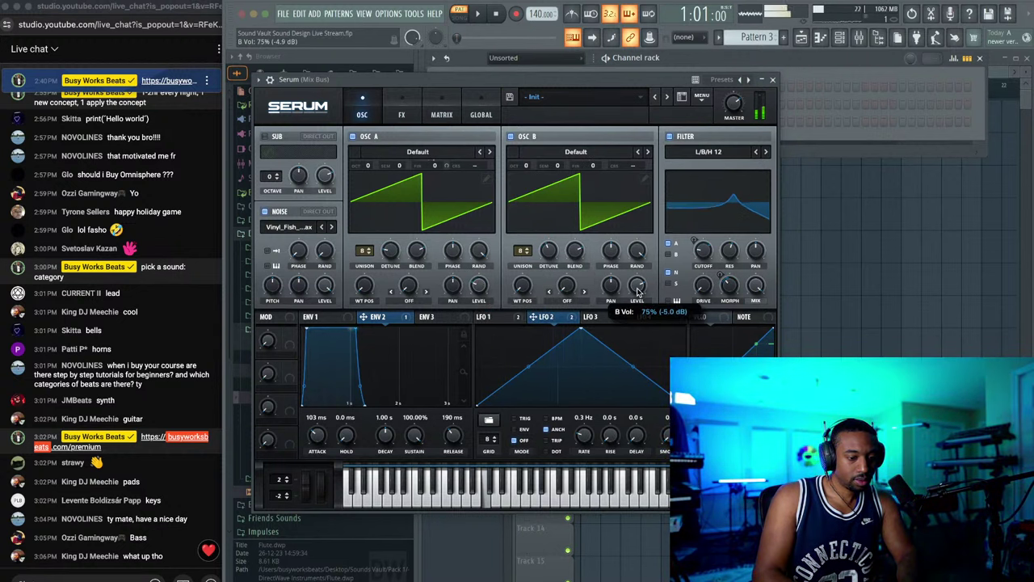
Step: Bypass the Filter effect and lower oscillator B's detune
left_click(401, 111)
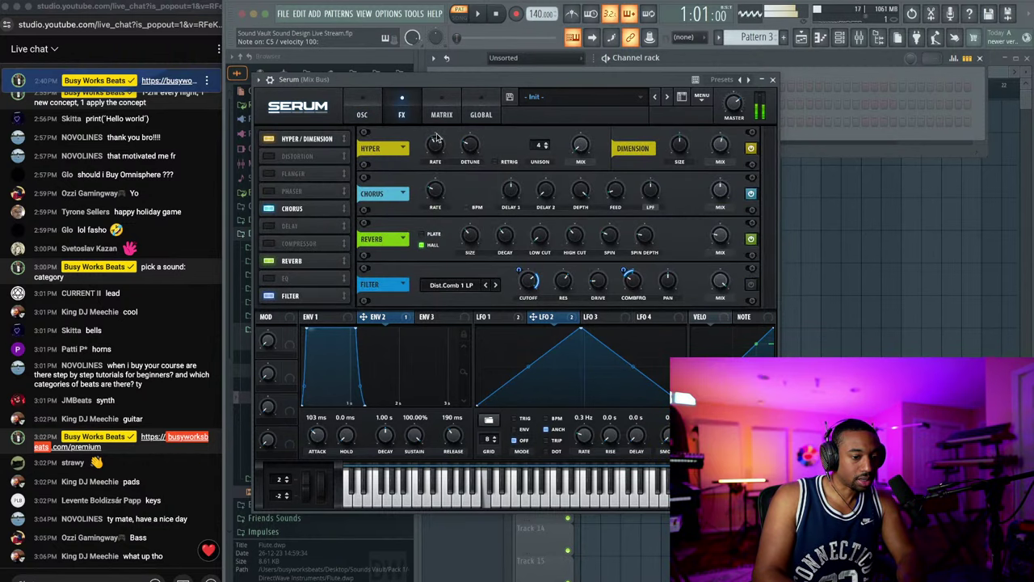
left_click(365, 112)
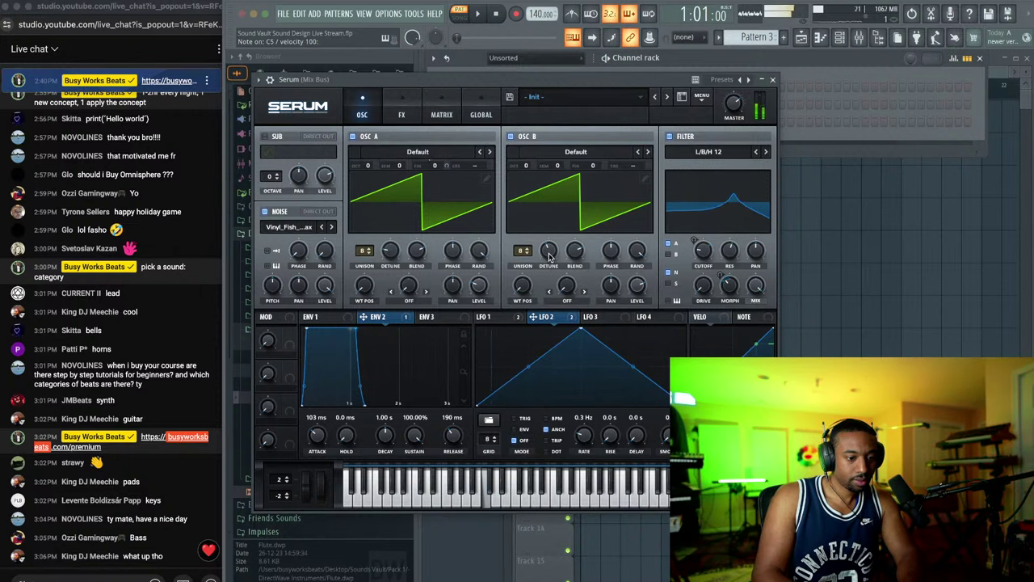
left_click_drag(547, 252, 541, 271)
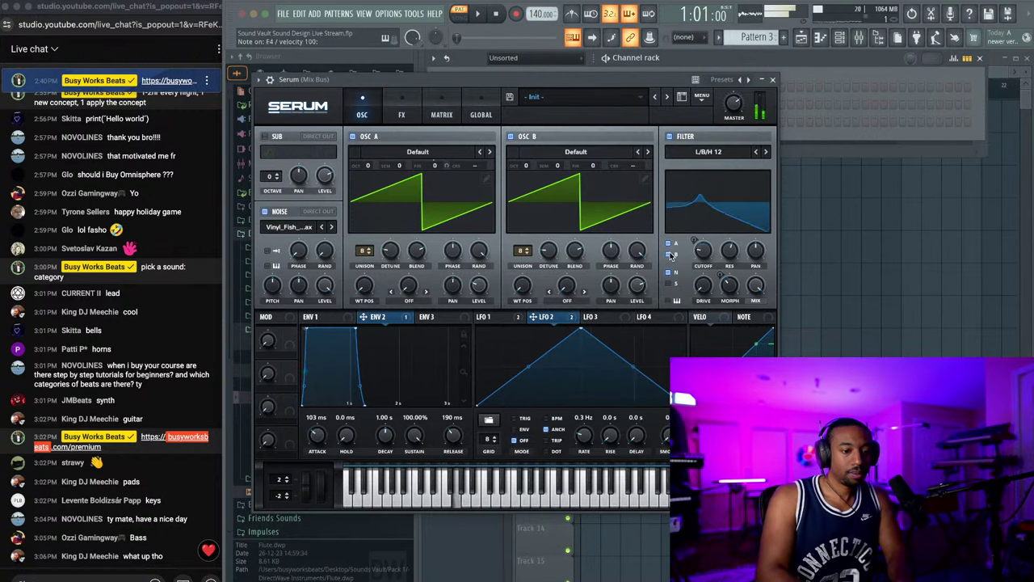
Step: Route oscillator B through the main filter and change the filter type to L/P/H 12
left_click(765, 153)
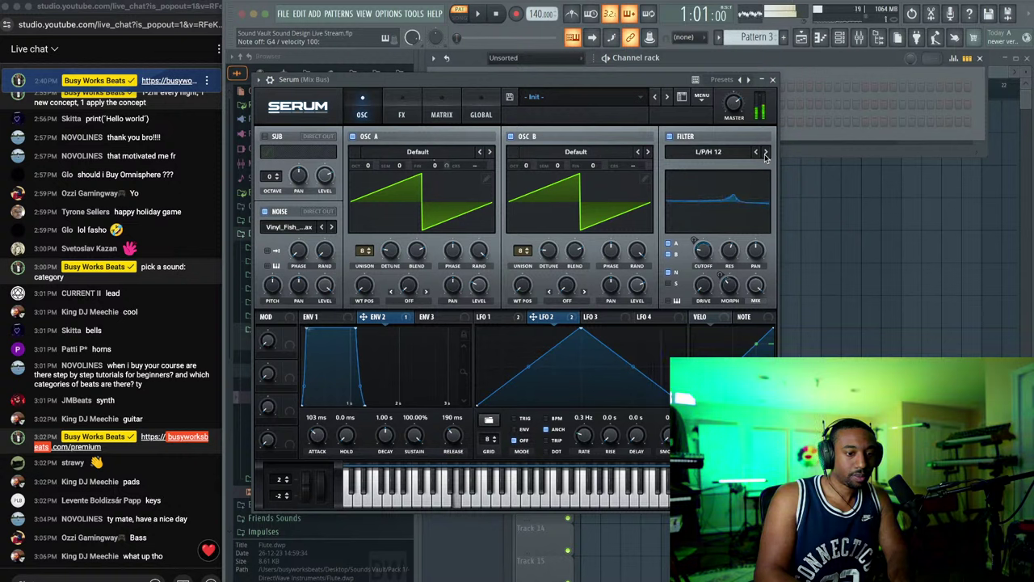
Step: Set the filter type to L/N/H 24 and LFO 1's rate to 1.5 Hz
left_click(765, 152)
left_click(765, 153)
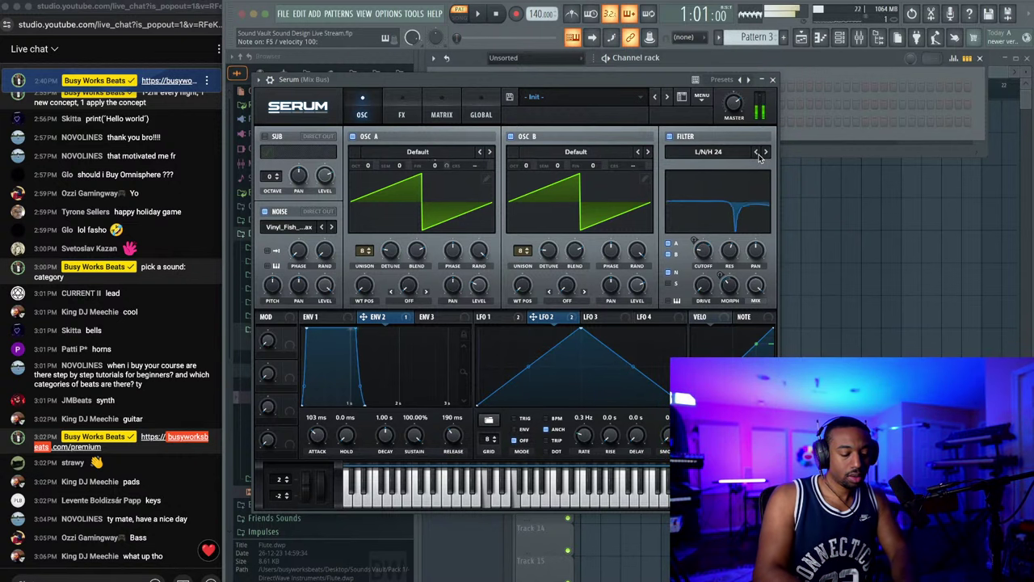
left_click(494, 319)
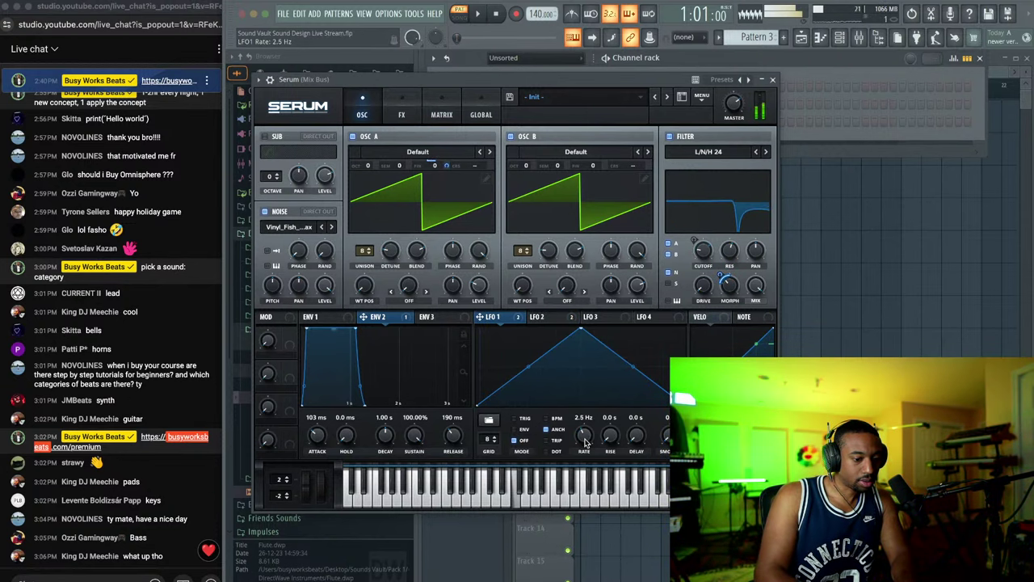
left_click_drag(584, 434, 585, 446)
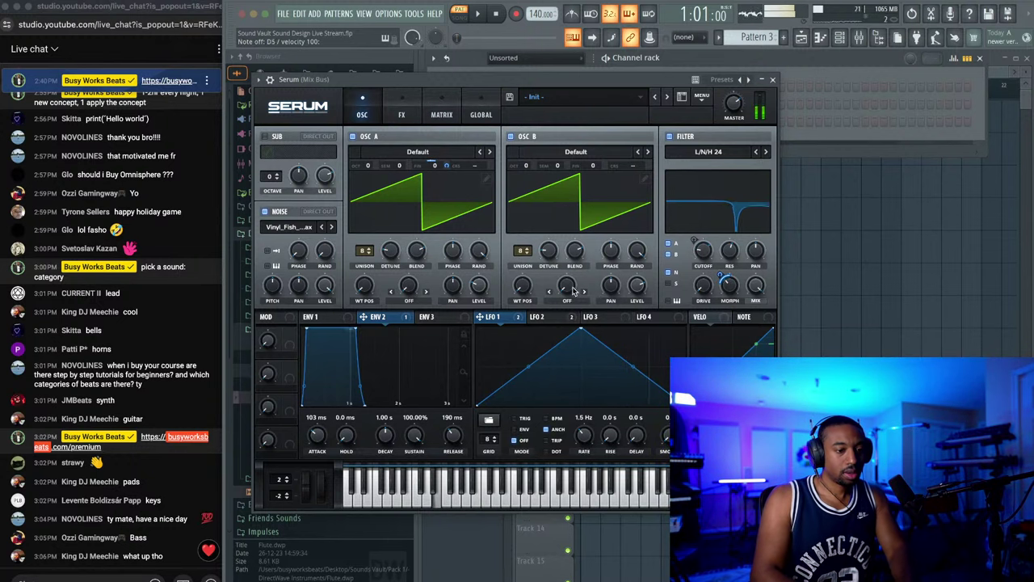
Step: Try the B/P/N 12, Cmb + and Cmb L6+ filter types and adjust the filter cutoff
left_click(766, 152)
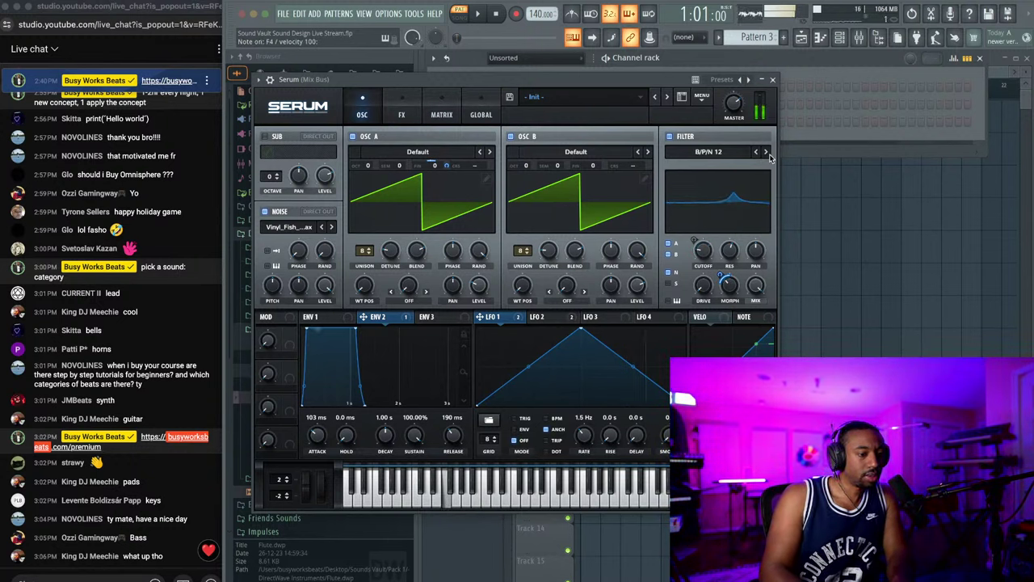
left_click(766, 152)
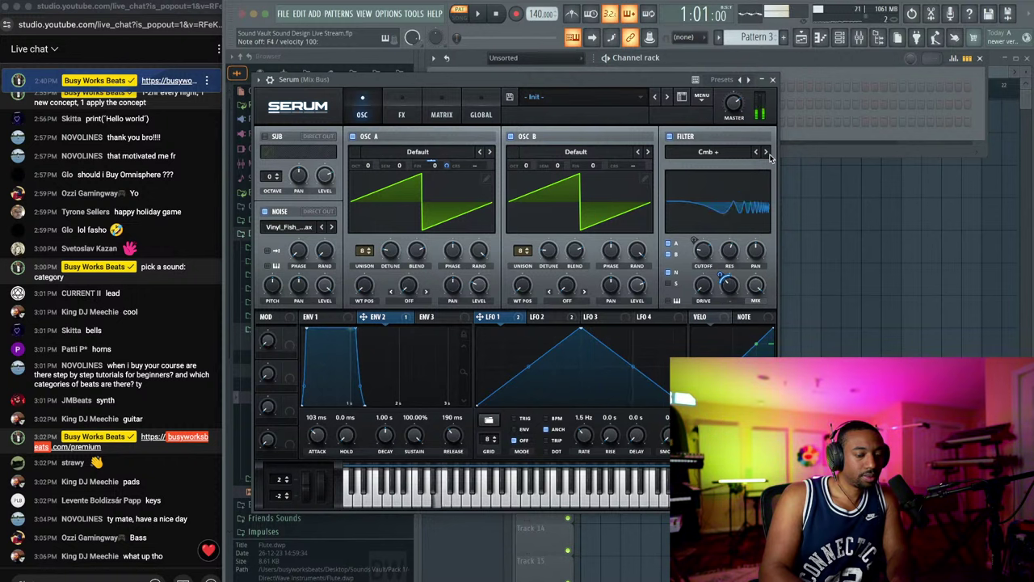
left_click_drag(705, 251, 704, 257)
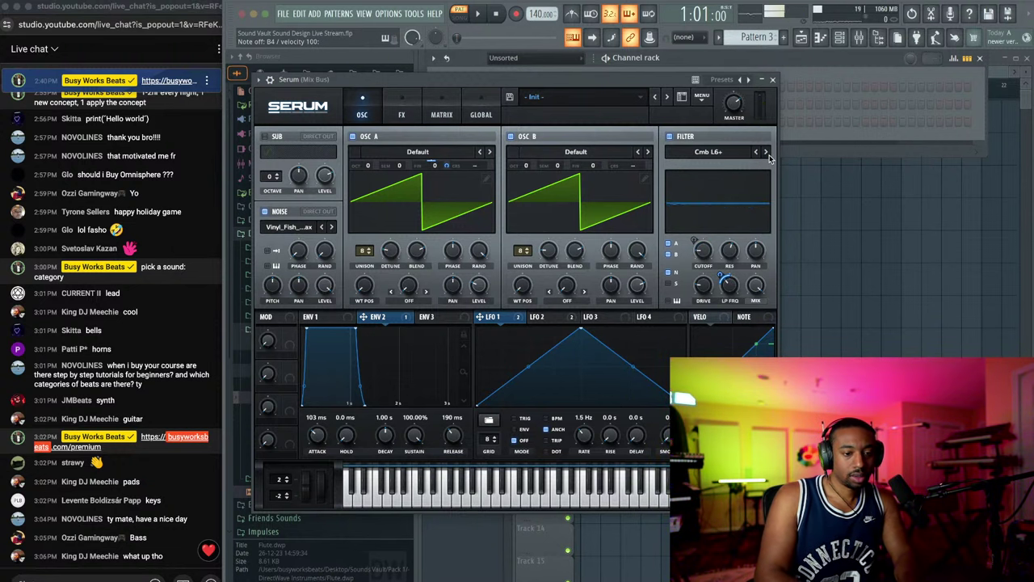
Step: Enable the sub oscillator at octave -1 with a 14% level, and adjust oscillator A's detune
left_click(266, 136)
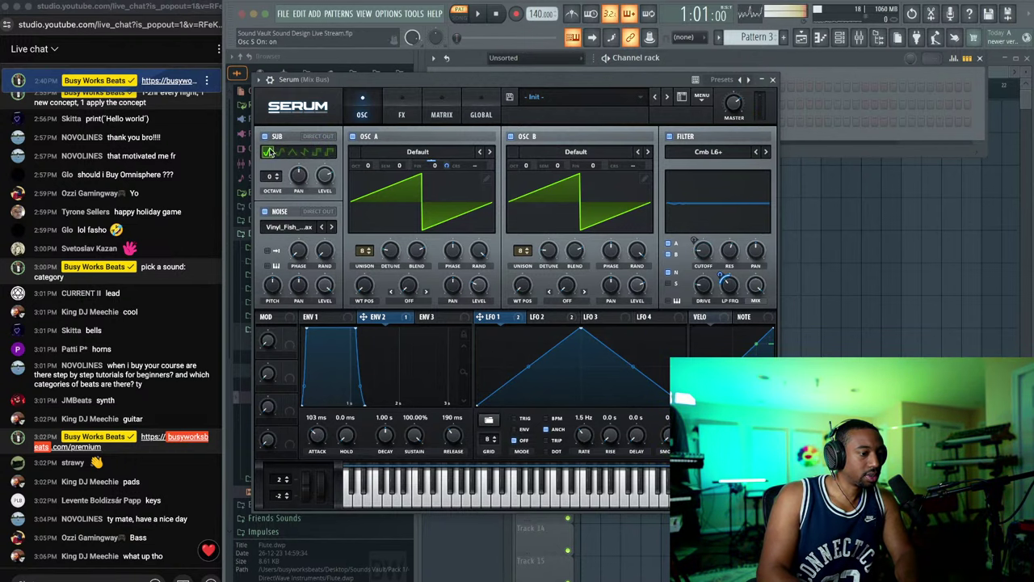
left_click(277, 179)
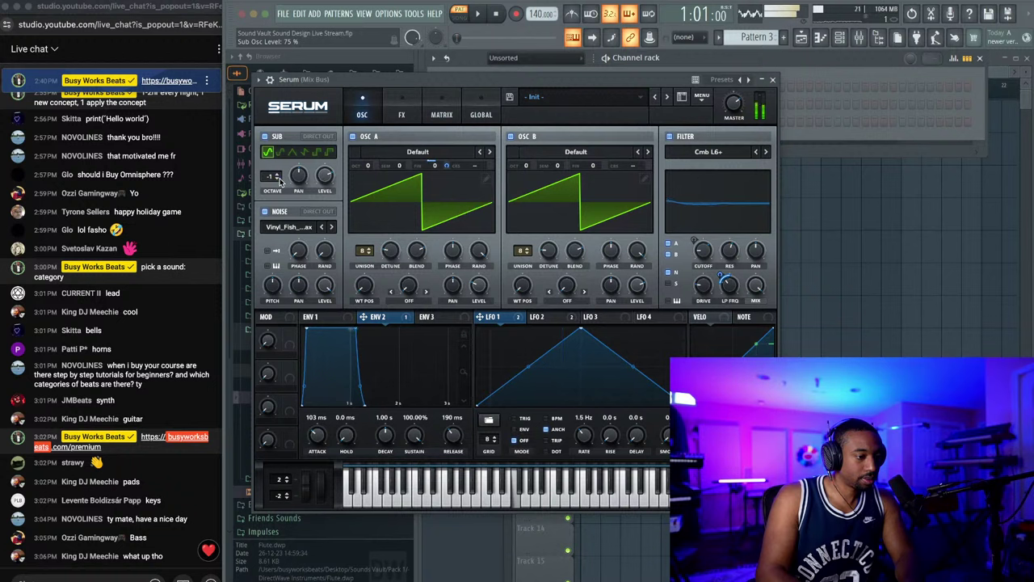
left_click(279, 179)
mouse_move(325, 194)
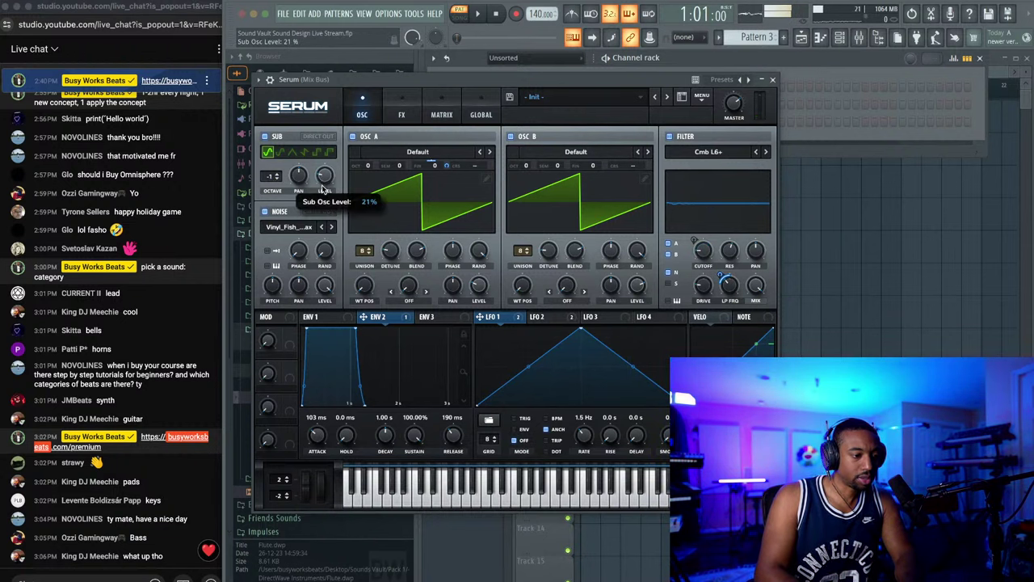
left_click_drag(323, 183, 323, 190)
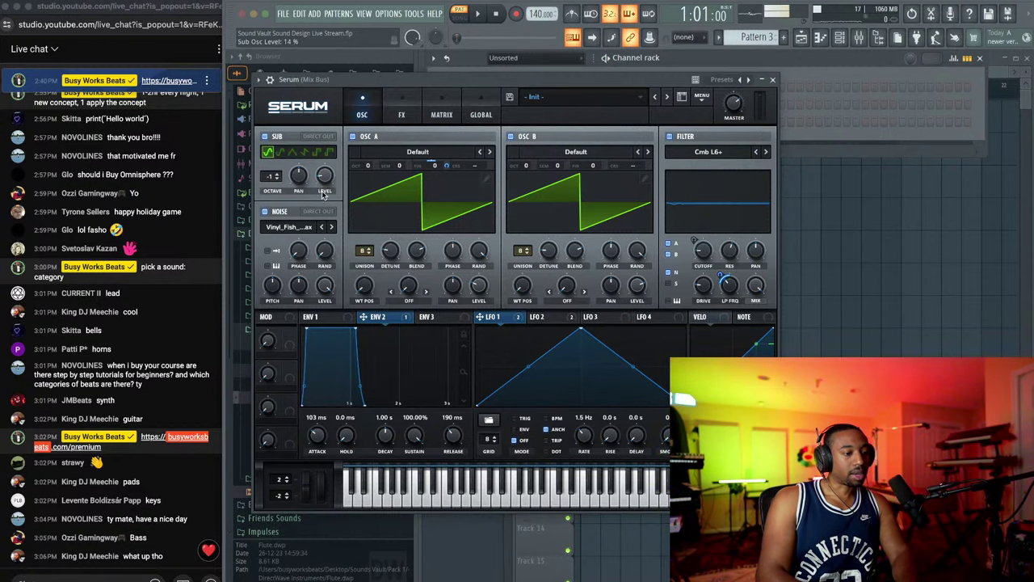
left_click_drag(391, 253, 391, 247)
Step: Turn off the chorus effect, keep Hyper/Dimension enabled, and lower the Dimension mix
left_click(402, 114)
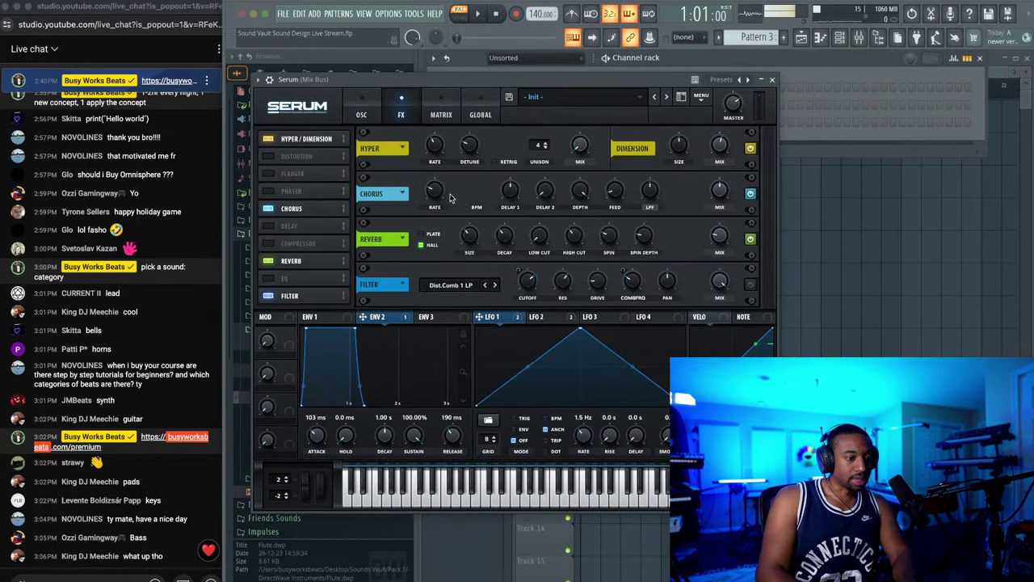
left_click(270, 143)
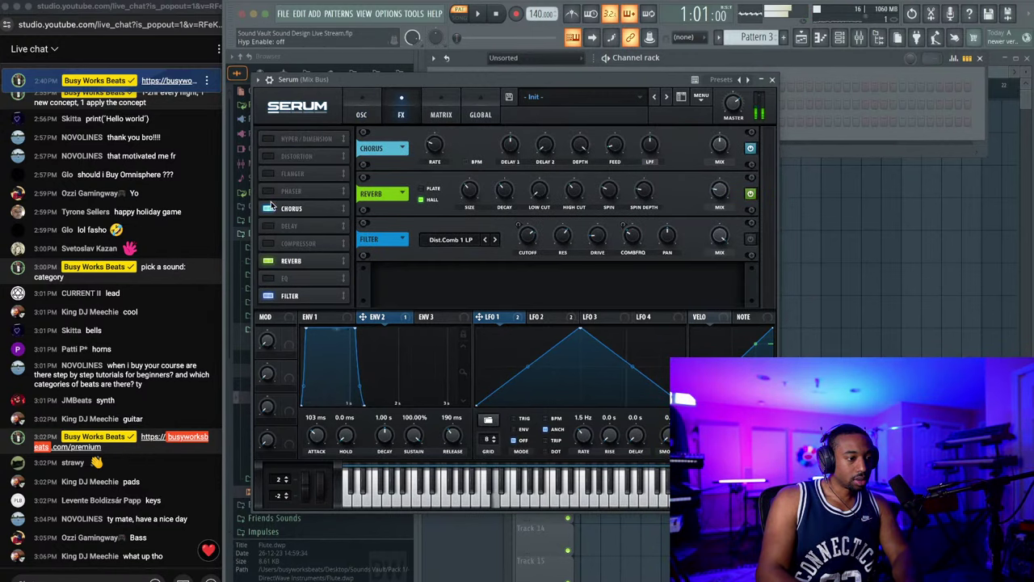
left_click(270, 209)
left_click(275, 140)
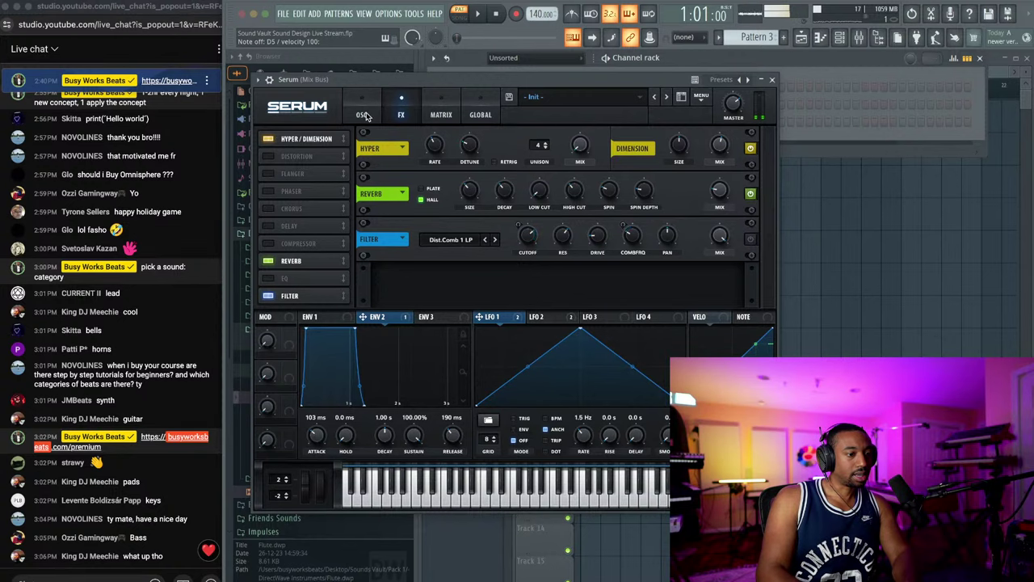
left_click(361, 114)
left_click(400, 114)
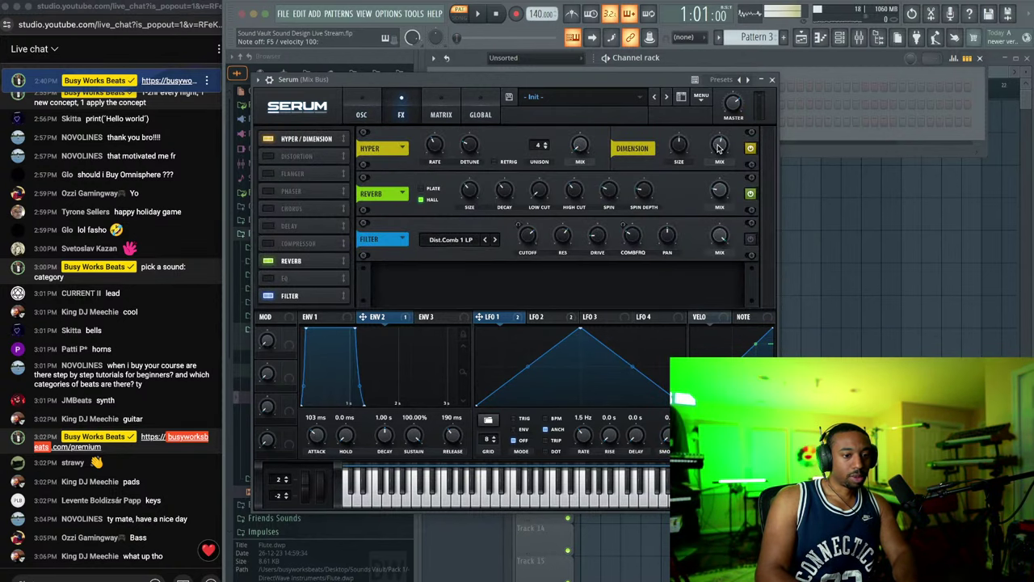
left_click_drag(717, 147, 716, 162)
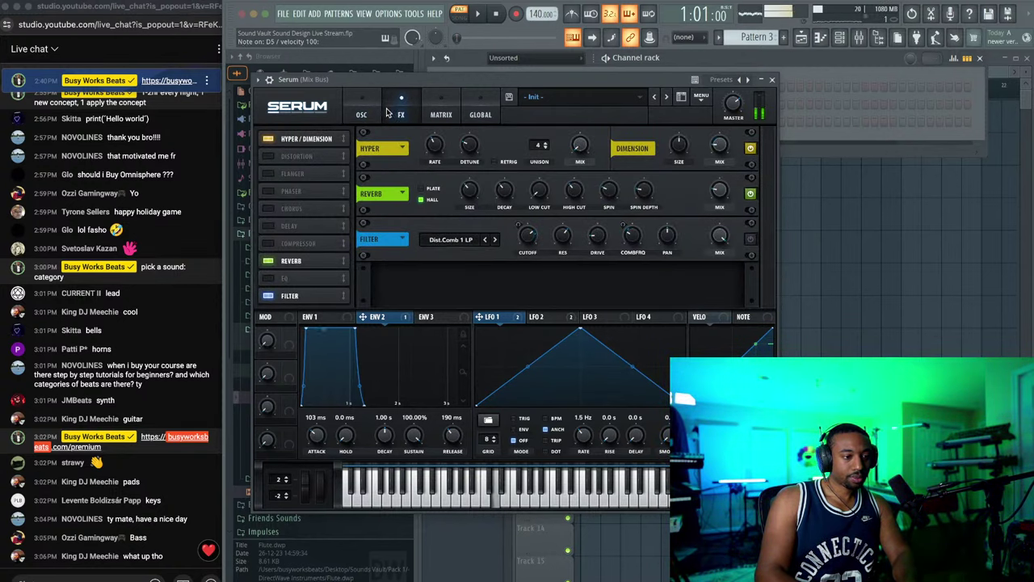
Step: Set oscillators A and B to octave -1 and the filter to Cmb H6+ with an LFO 1 modulation amount of 44
left_click(362, 117)
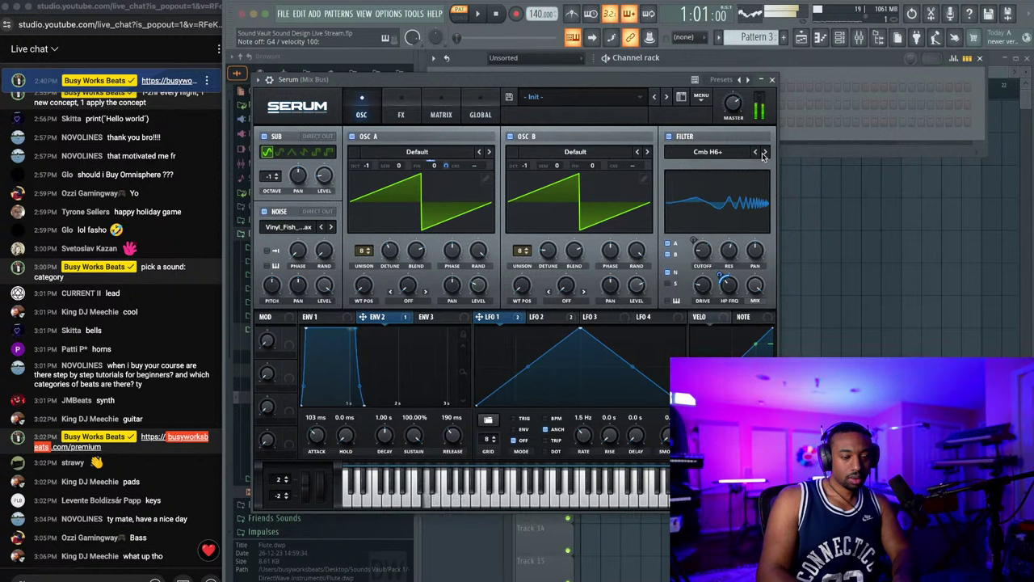
mouse_move(703, 294)
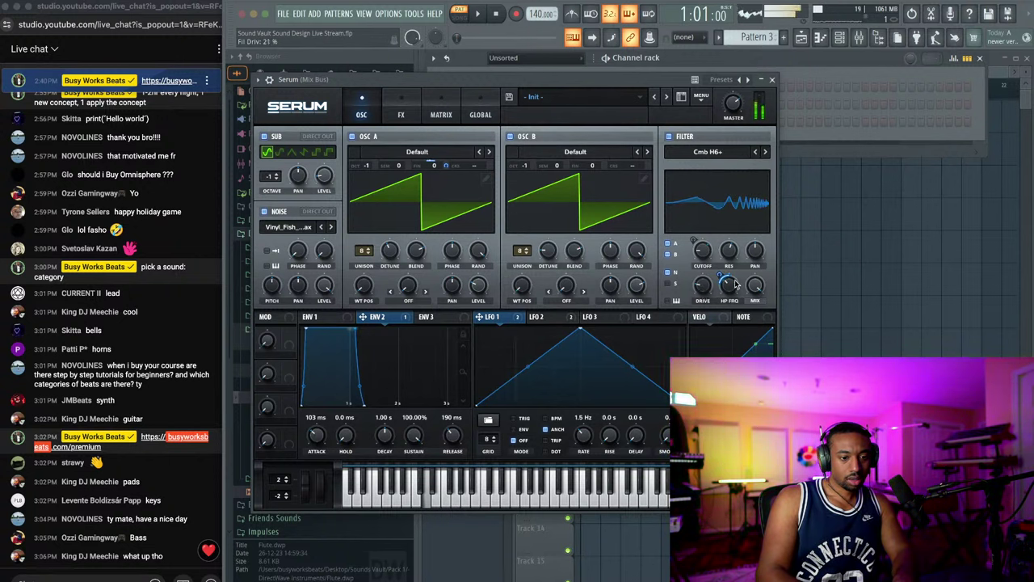
left_click_drag(725, 285, 721, 268)
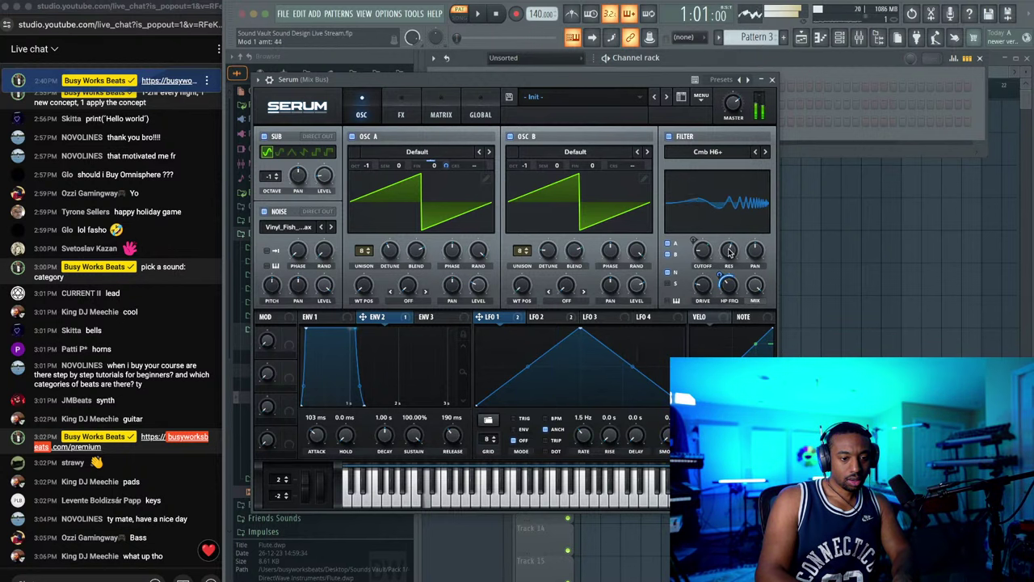
Step: Try the flanger and phaser filter types from Flg H6+ through Phs 12- to Phs 24-
left_click(767, 154)
left_click(767, 154)
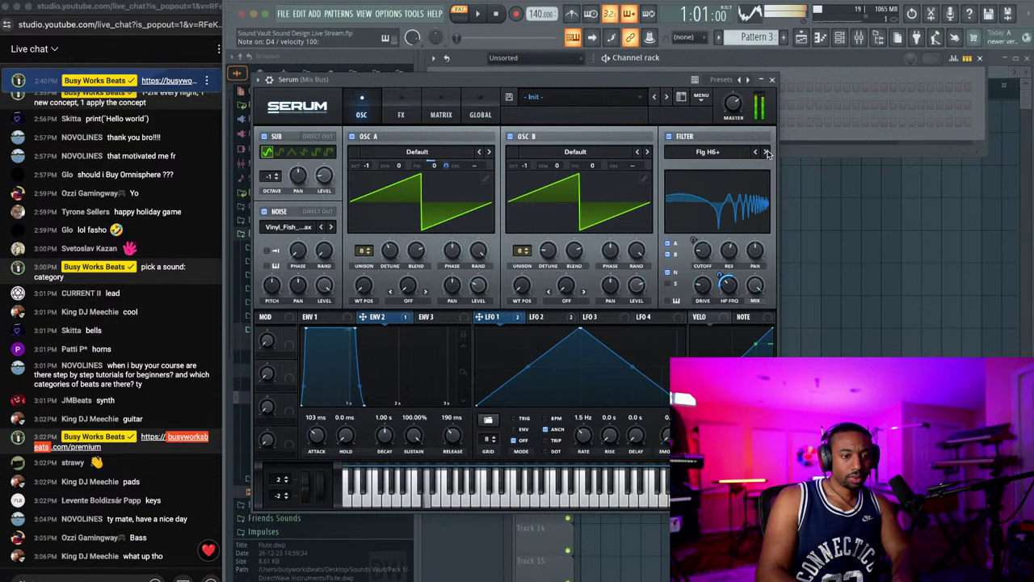
left_click(767, 153)
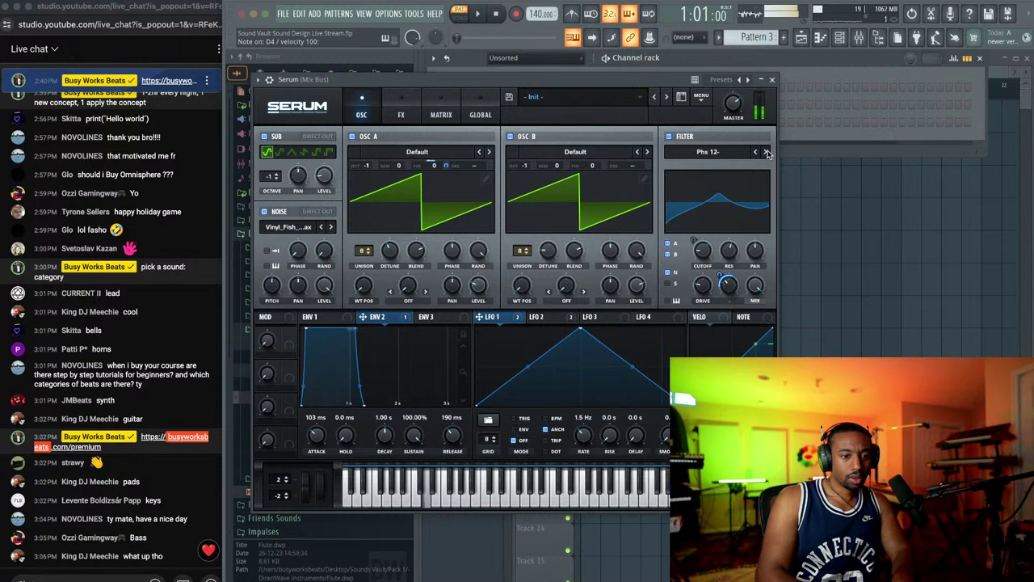
Step: Set the filter to Dist.Comb 1 LP, raise its cutoff, and reduce LFO 1's modulation of the comb frequency to 16
left_click(708, 152)
mouse_move(702, 205)
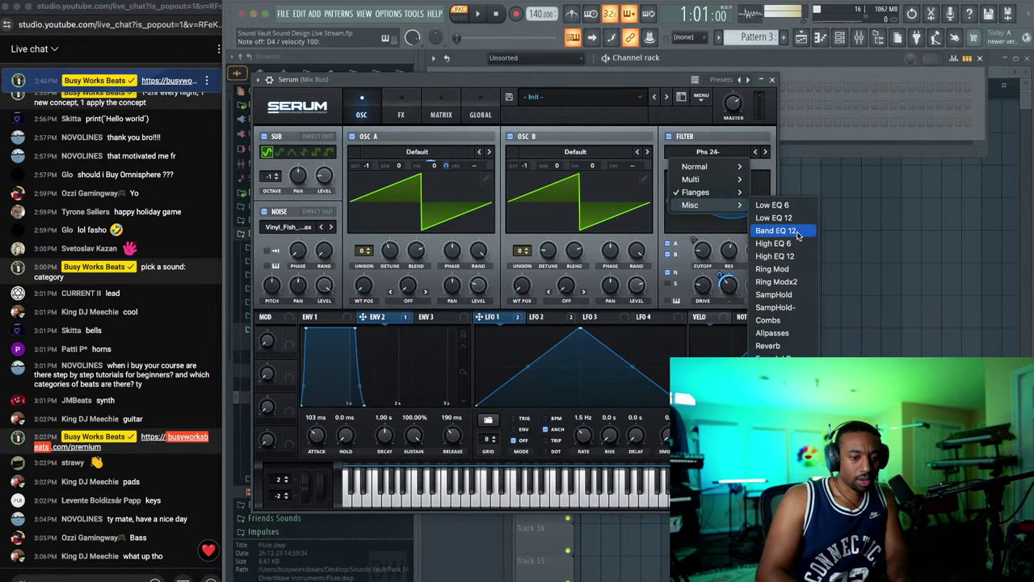
left_click(780, 449)
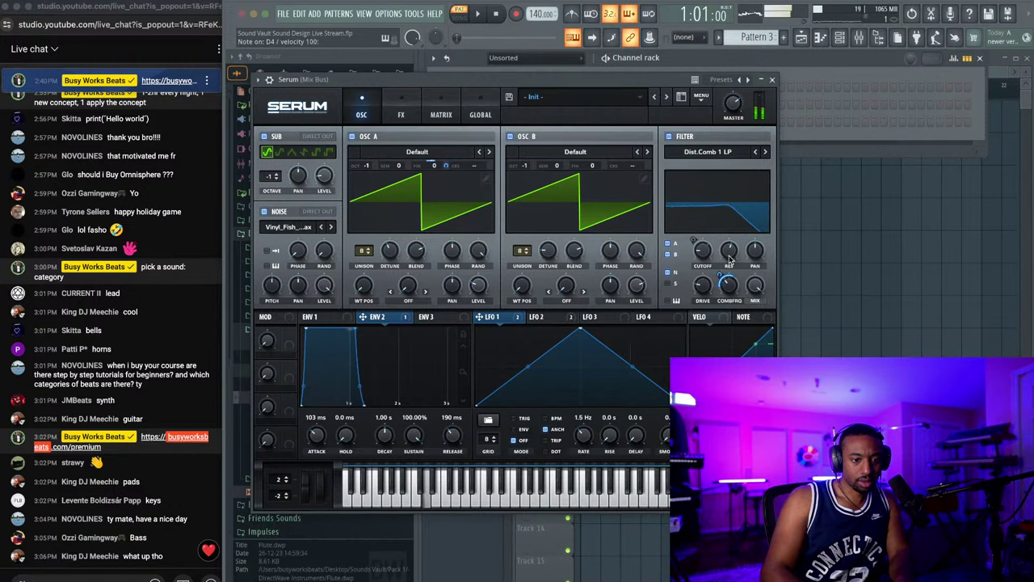
left_click_drag(704, 252, 705, 226)
left_click_drag(719, 274, 716, 285)
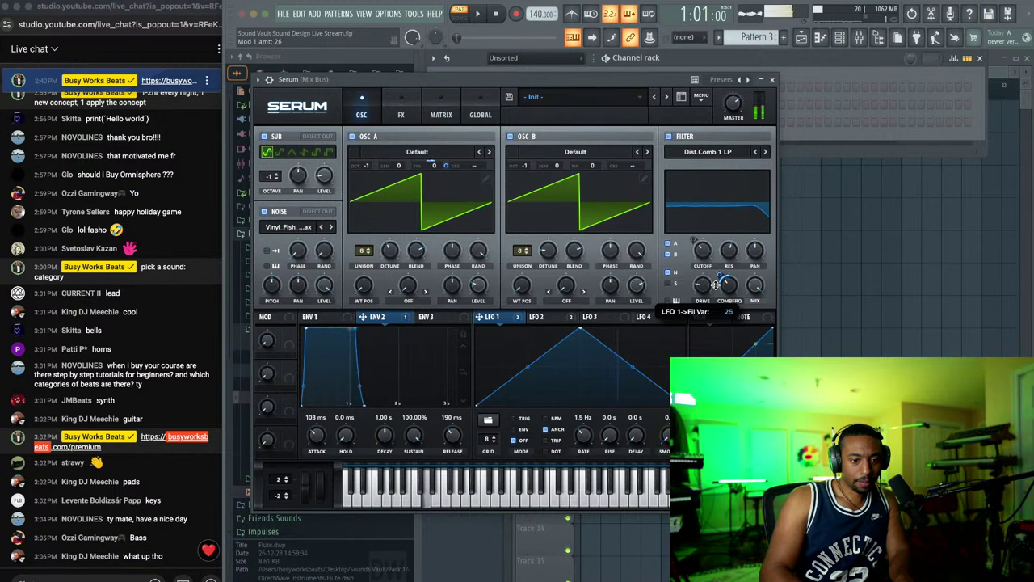
Step: Switch the filter to Scream LP, adjust its cutoff and set the Scream amount to 37%, ending on Scream BP
left_click(765, 152)
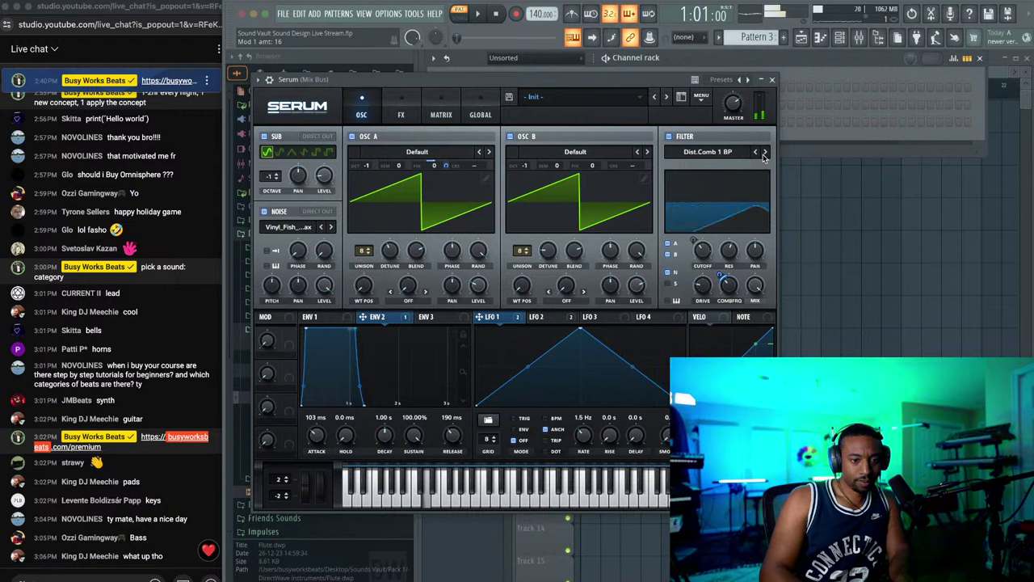
left_click(764, 152)
left_click(764, 152)
left_click(764, 152)
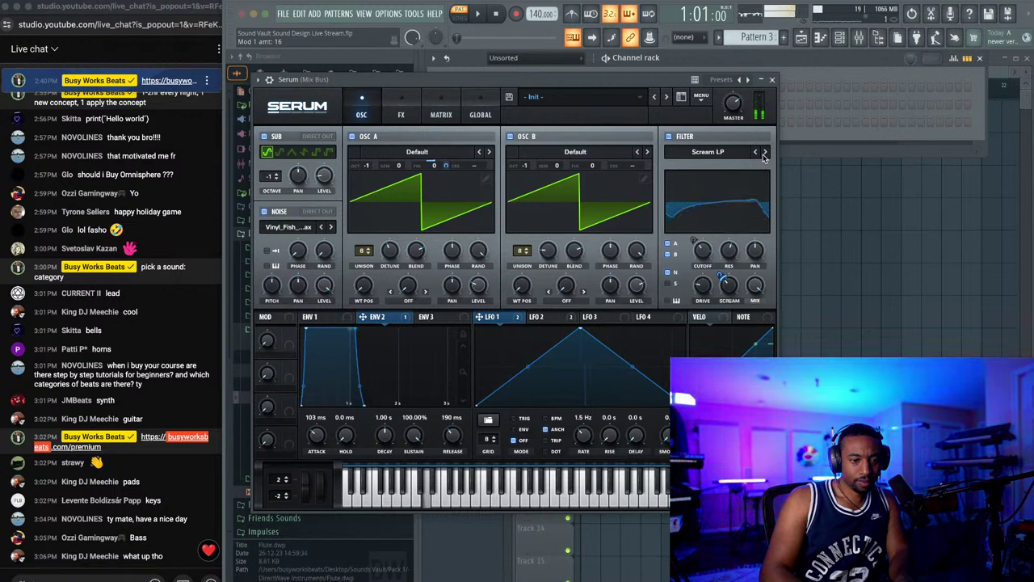
left_click_drag(704, 251, 730, 251)
left_click_drag(710, 292, 730, 285)
left_click(765, 153)
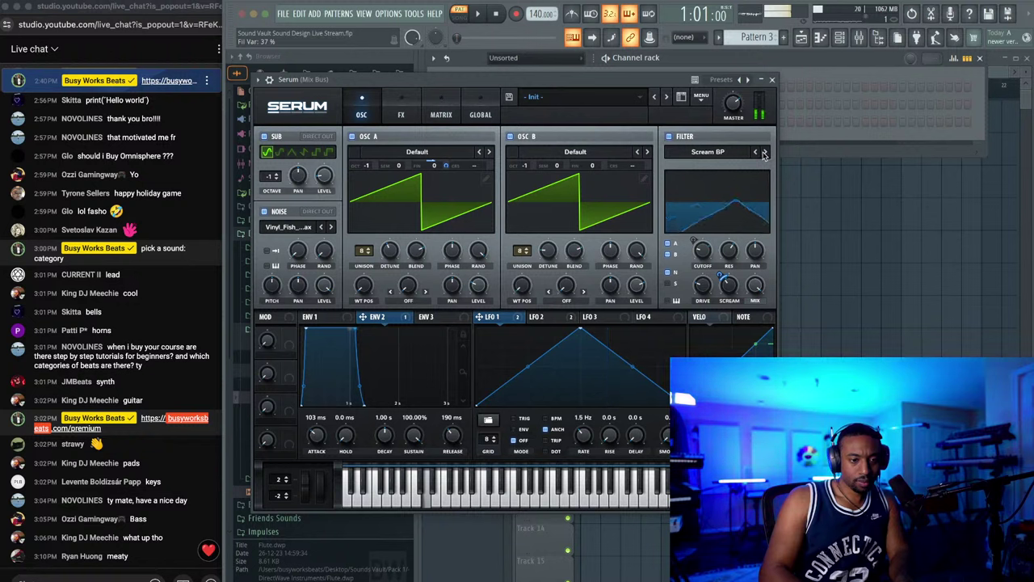
Step: Change the filter to the miscellaneous type Formant-I and advance it to Formant-II
left_click(742, 154)
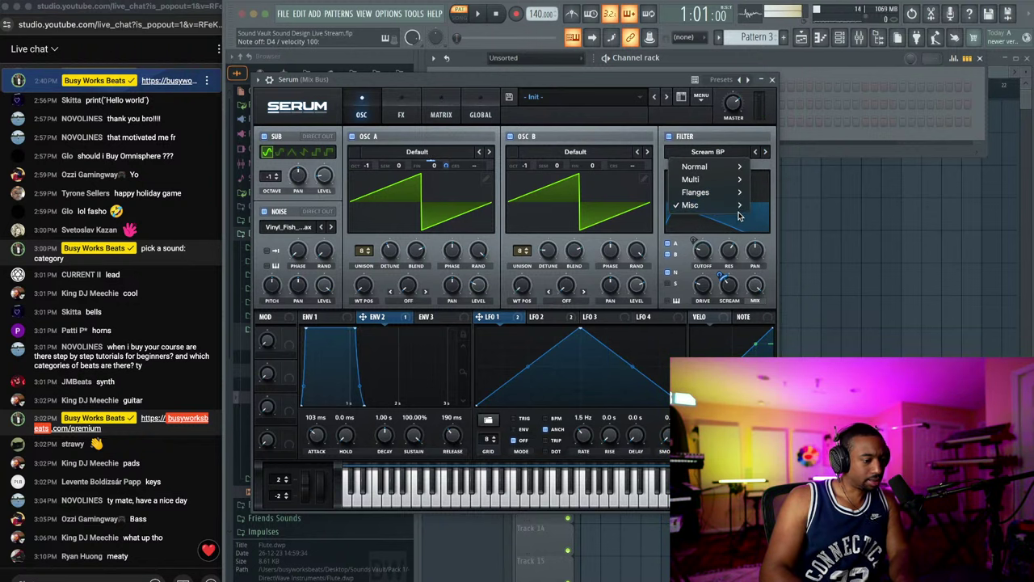
mouse_move(740, 207)
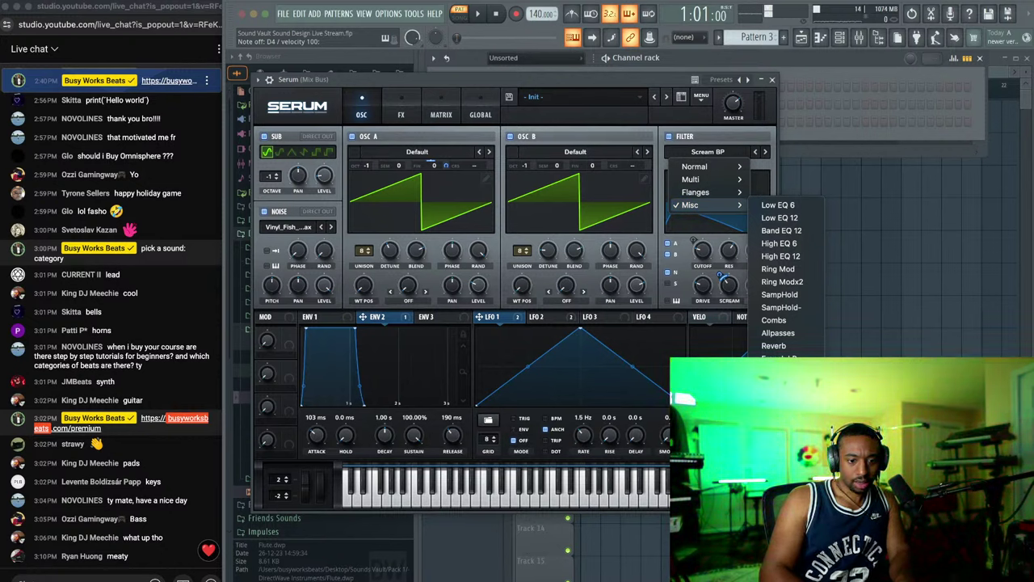
left_click(778, 397)
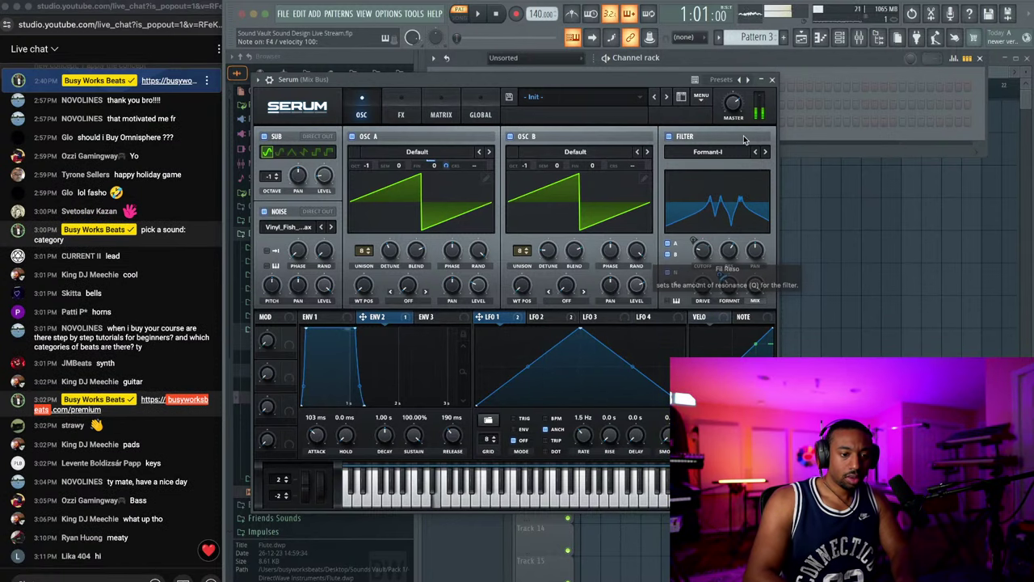
left_click(765, 152)
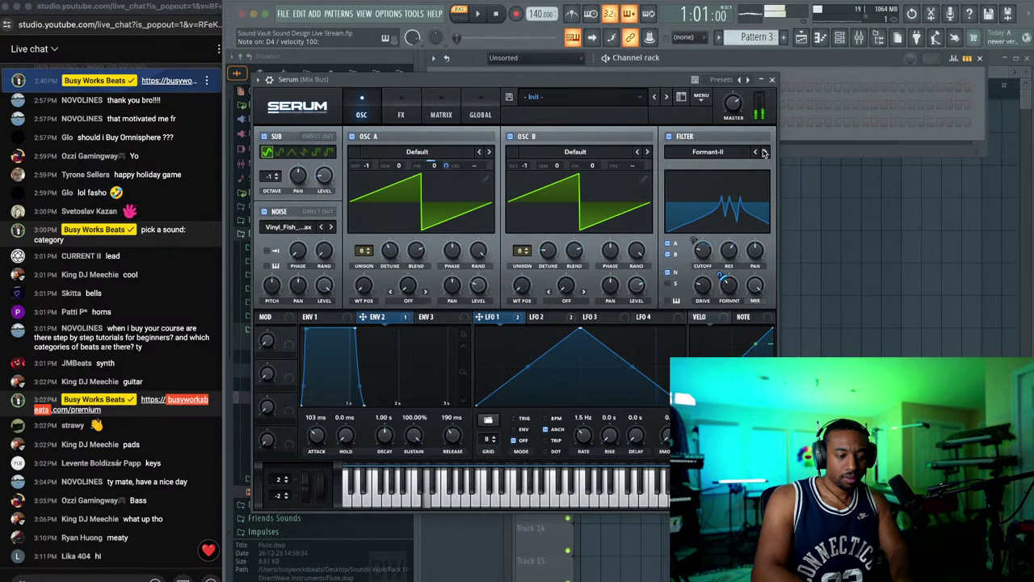
Step: Close the Serum window, place Pattern 1 at the start of Track 1 in the playlist, and switch playback to song mode
left_click(771, 79)
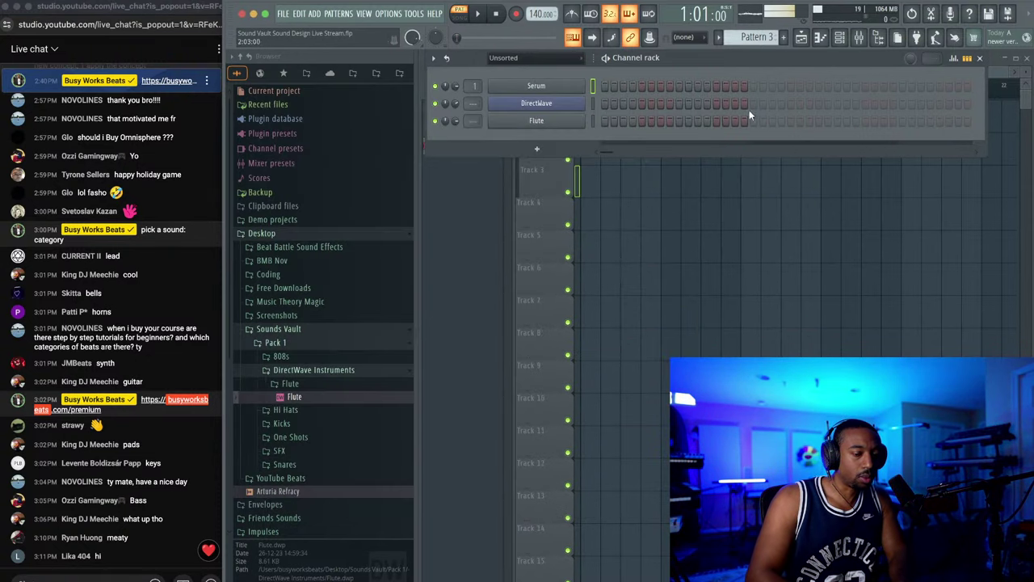
right_click(709, 189)
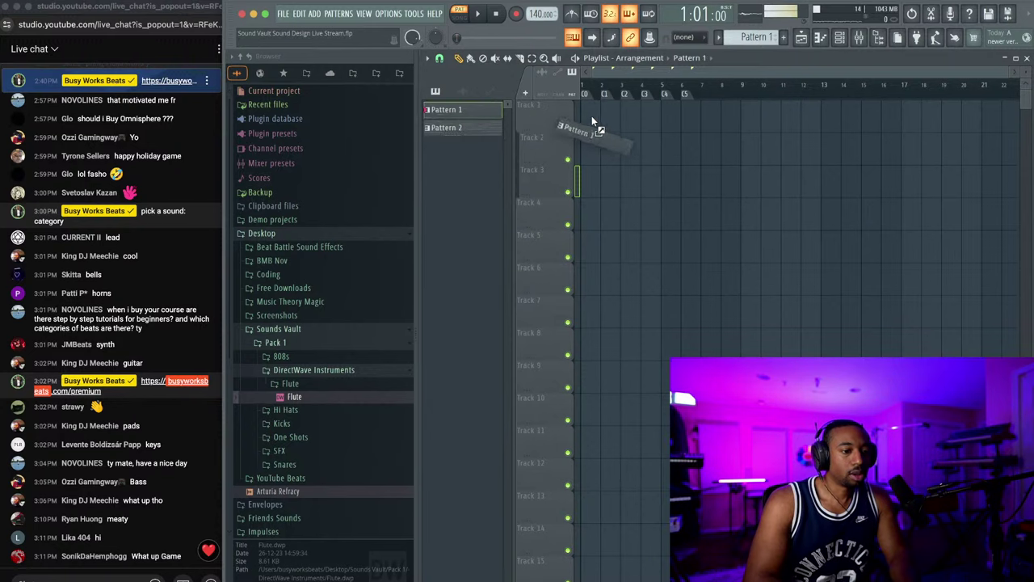
left_click_drag(591, 120, 588, 118)
left_click(457, 14)
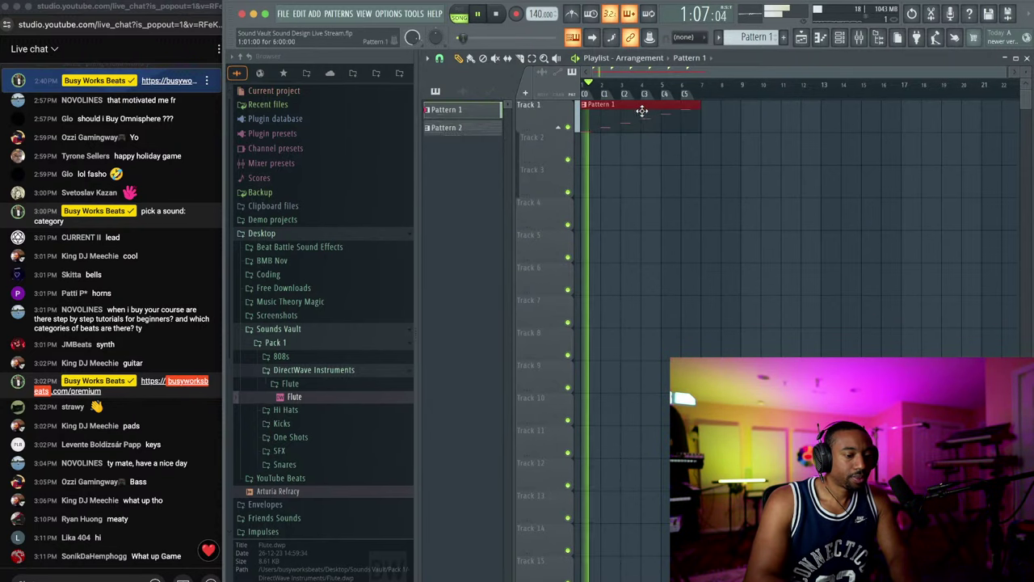
Step: Open the Pattern 1 clip in Serum's piano roll and examine its notes across the octaves
double_click(641, 108)
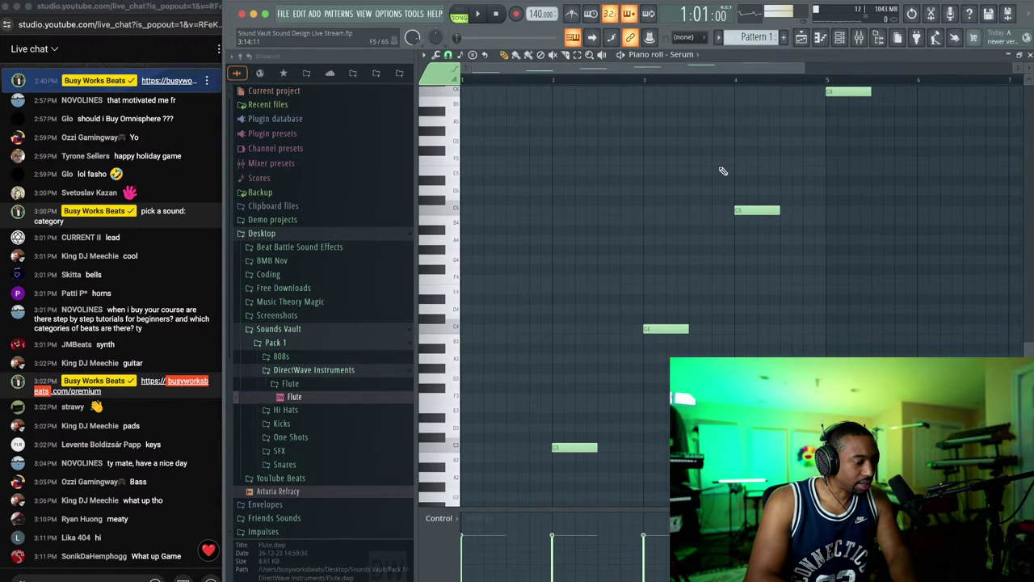
scroll(721, 174, "down", 2)
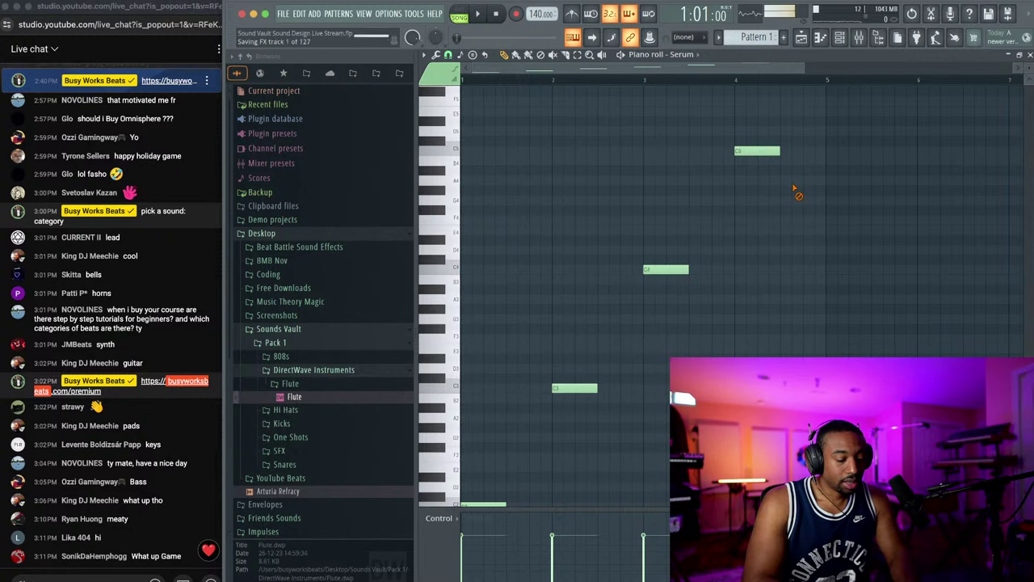
Step: Hide the browser, close the piano roll, and play the Pattern 1 clip in the playlist
left_click(882, 42)
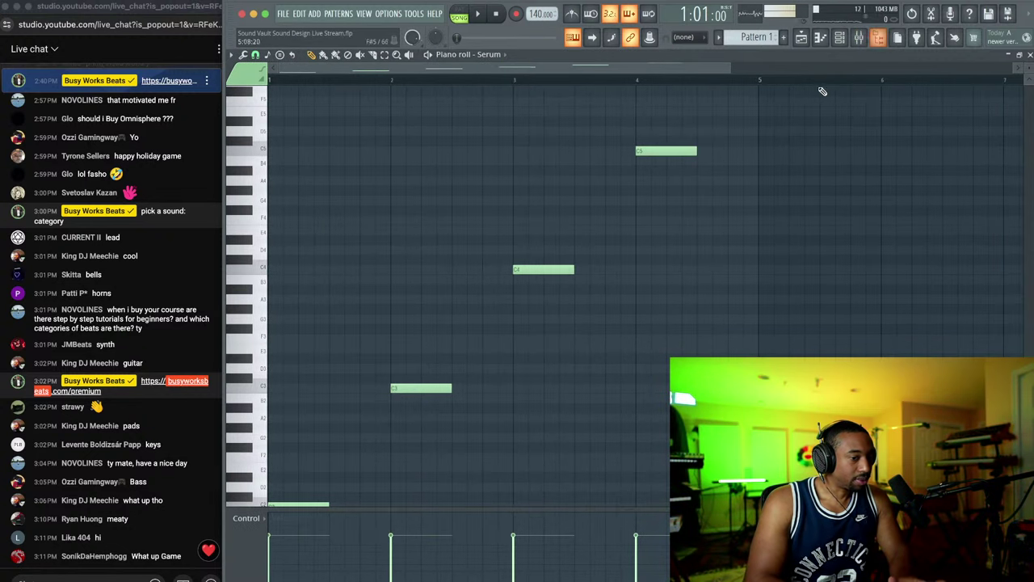
left_click(1030, 55)
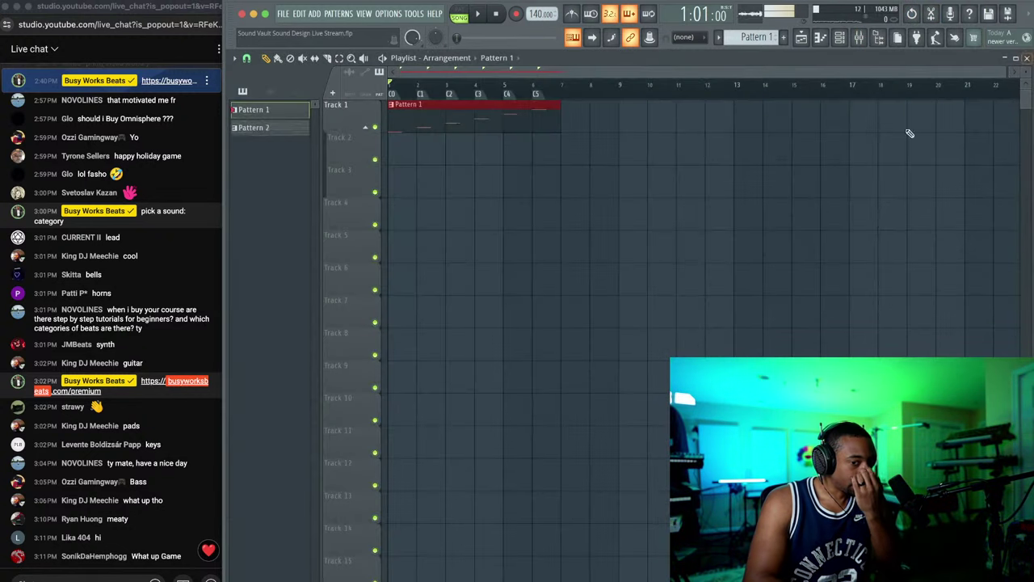
left_click(571, 291, "super")
key("space")
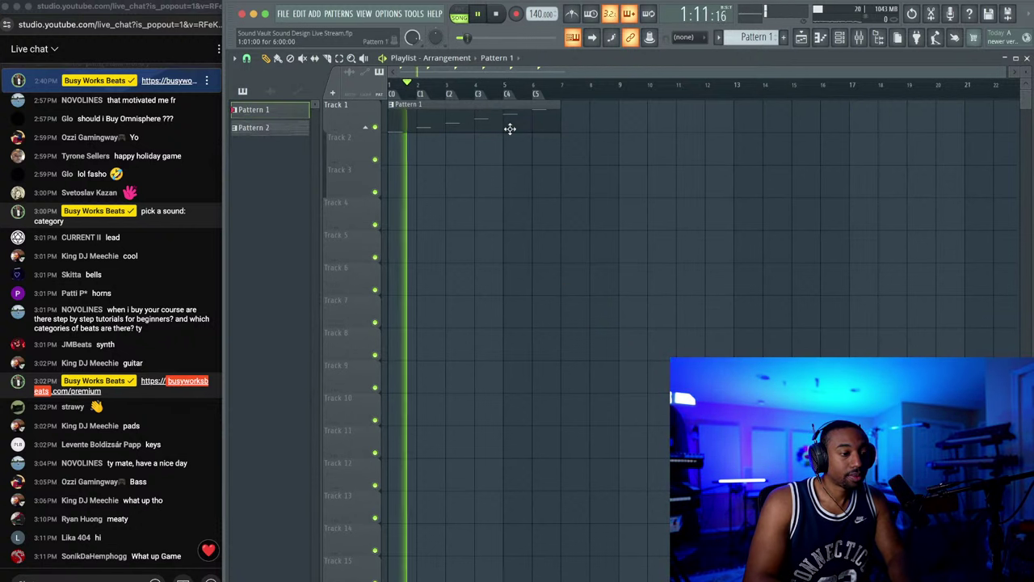
Step: Stop playback and route the Serum channel to mixer track 3
left_click(839, 38)
key("space")
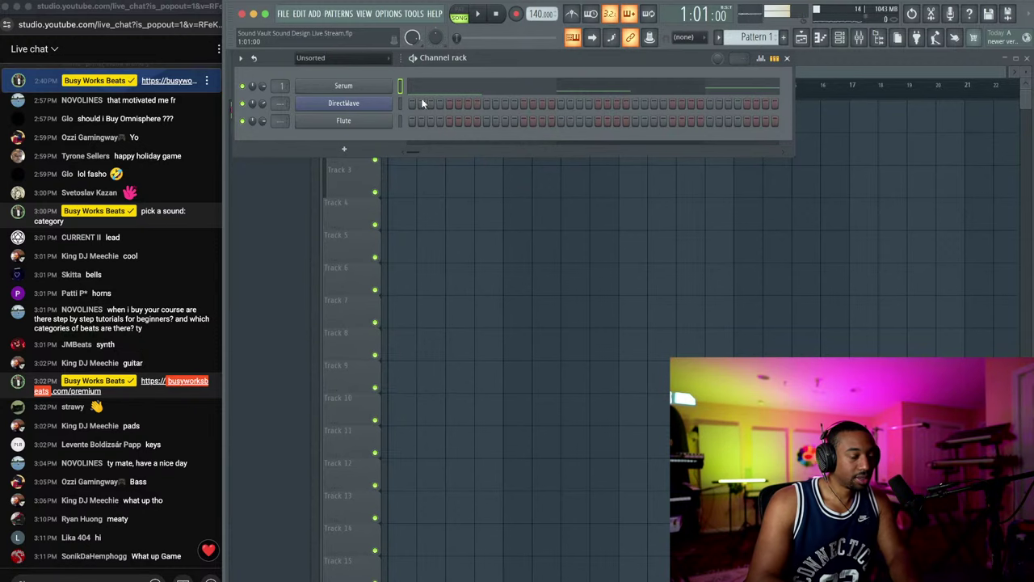
key("super+l")
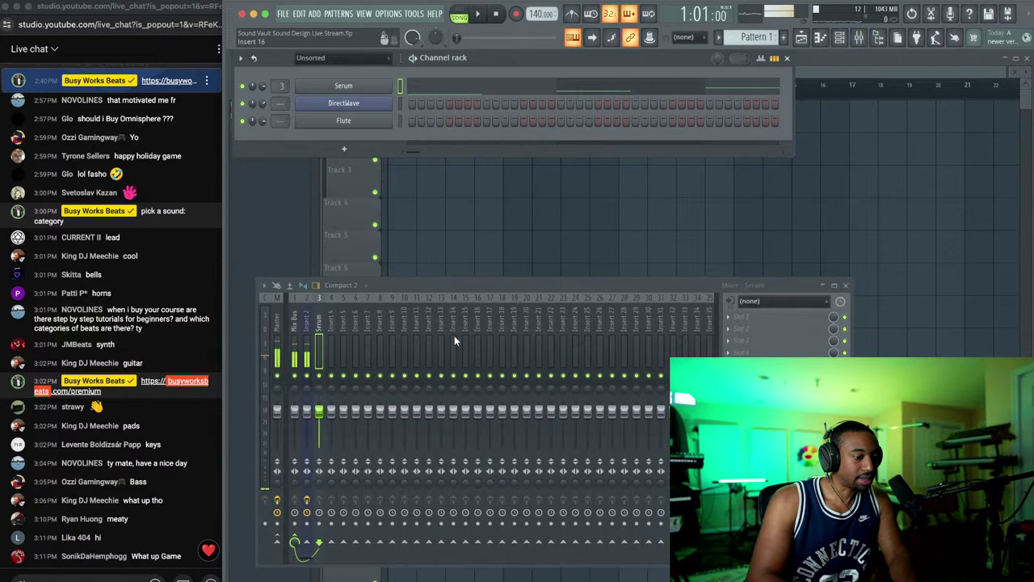
left_click(298, 338)
left_click(316, 335)
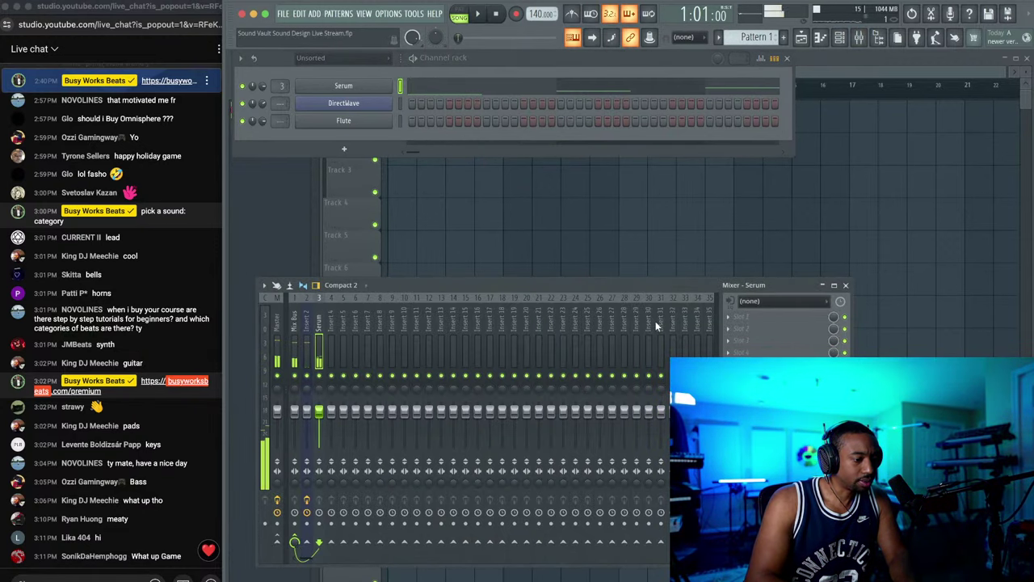
Step: Load FabFilter Pro-Q 3 in the Serum track's first effect slot and add an EQ band at 75 Hz
left_click(783, 319)
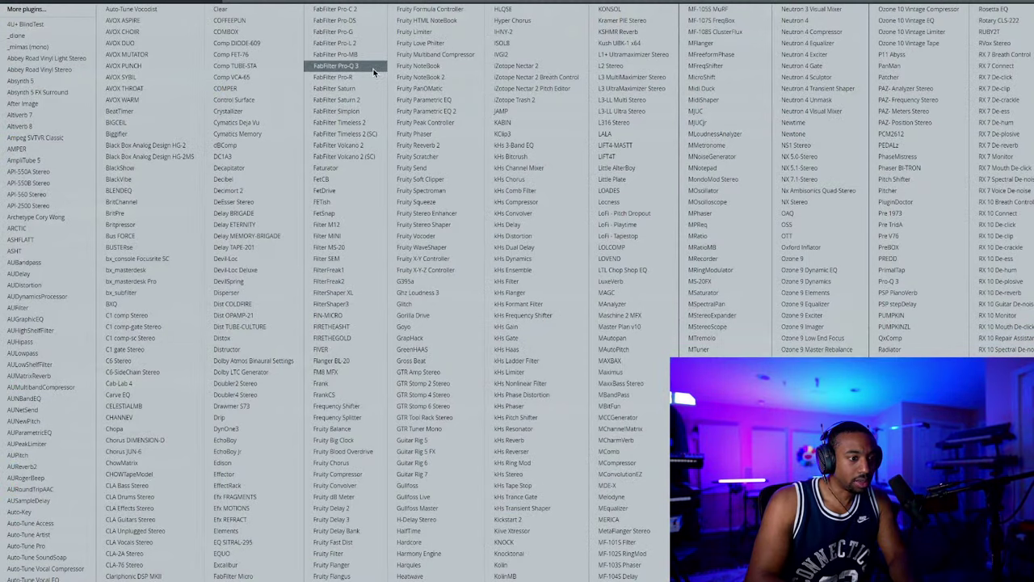
left_click(347, 68)
double_click(142, 163)
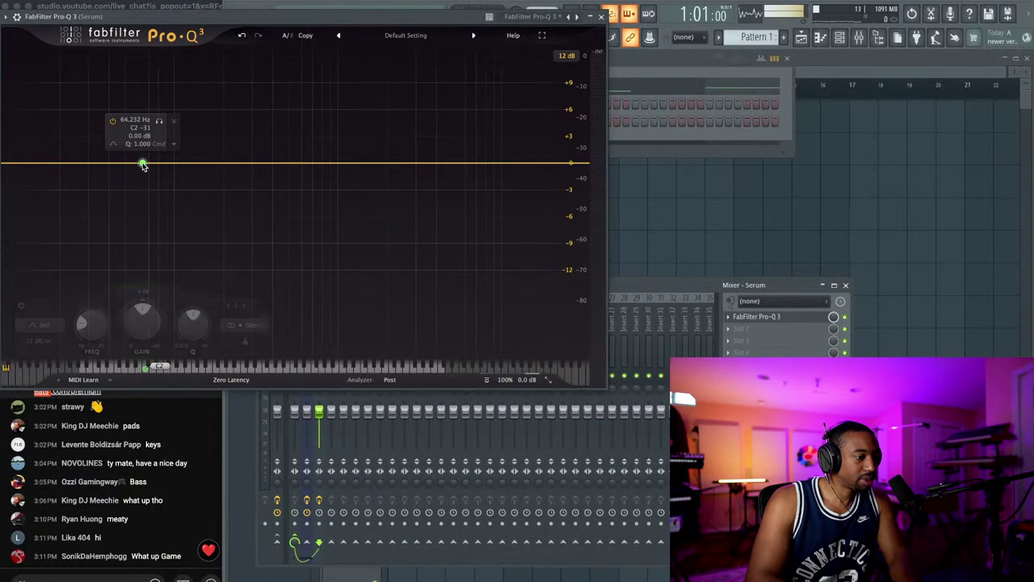
double_click(129, 119)
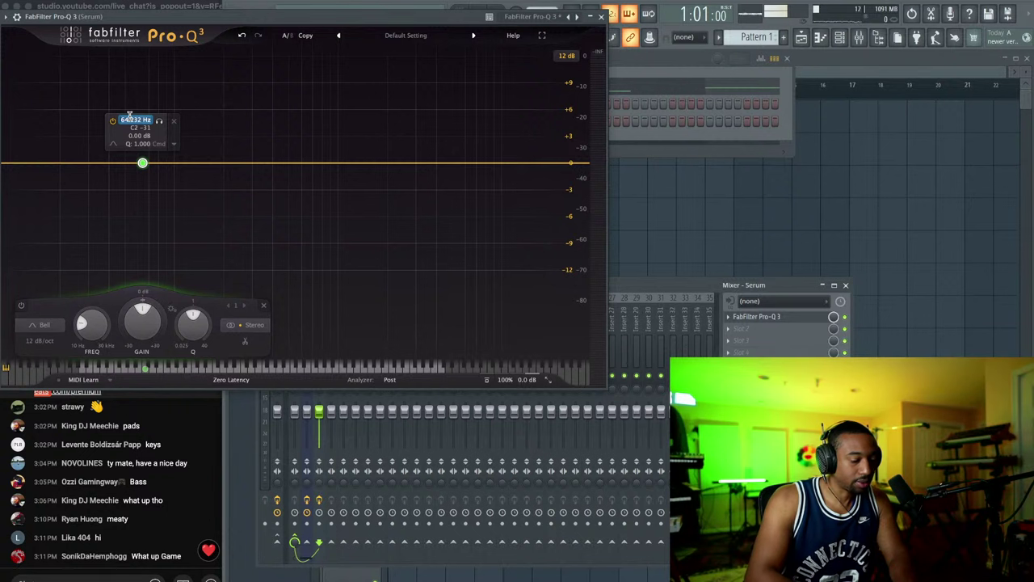
key("Return")
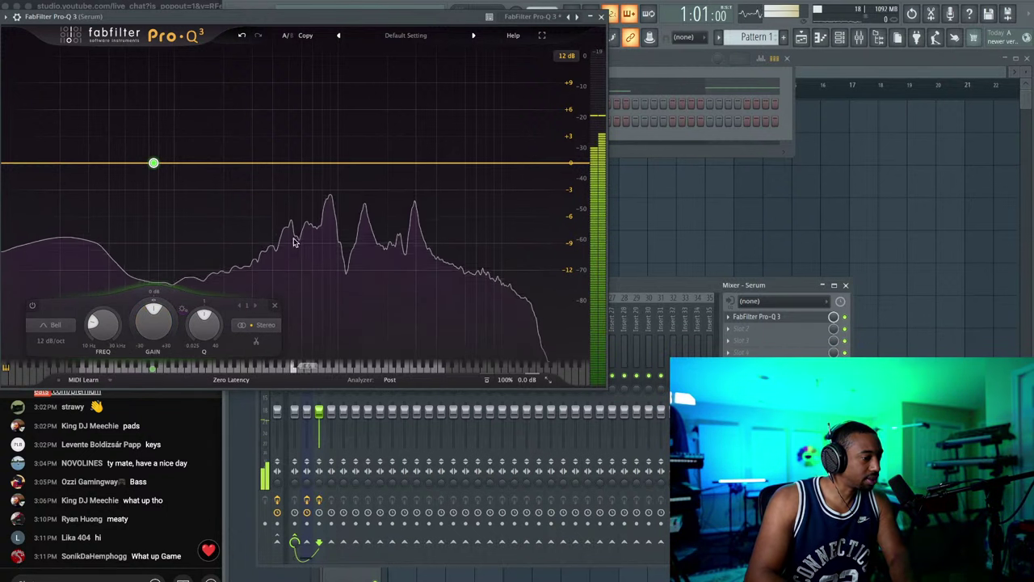
Step: Change the 75 Hz band to a Low Cut with a 24 dB/oct slope
left_click(64, 325)
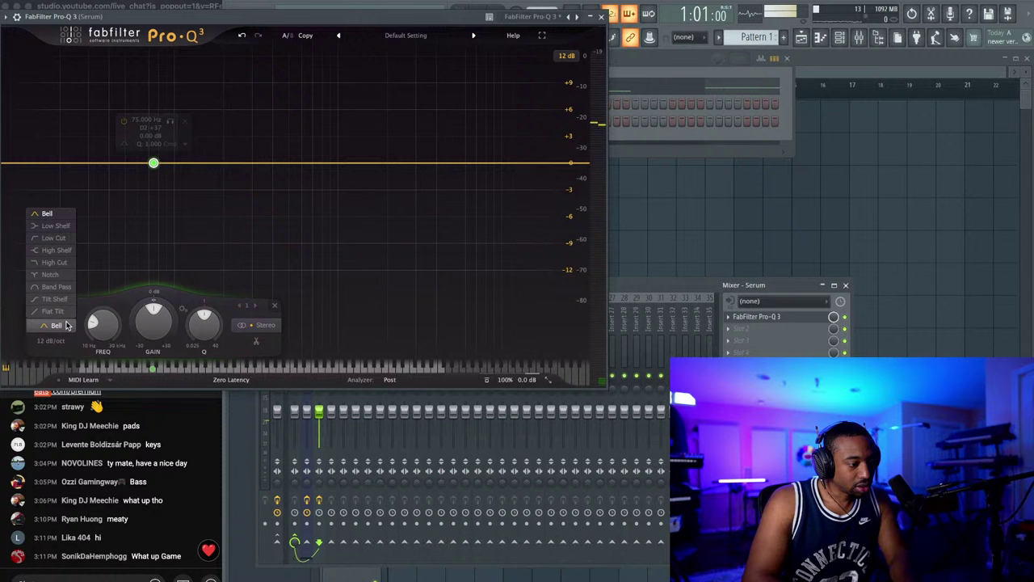
left_click(53, 237)
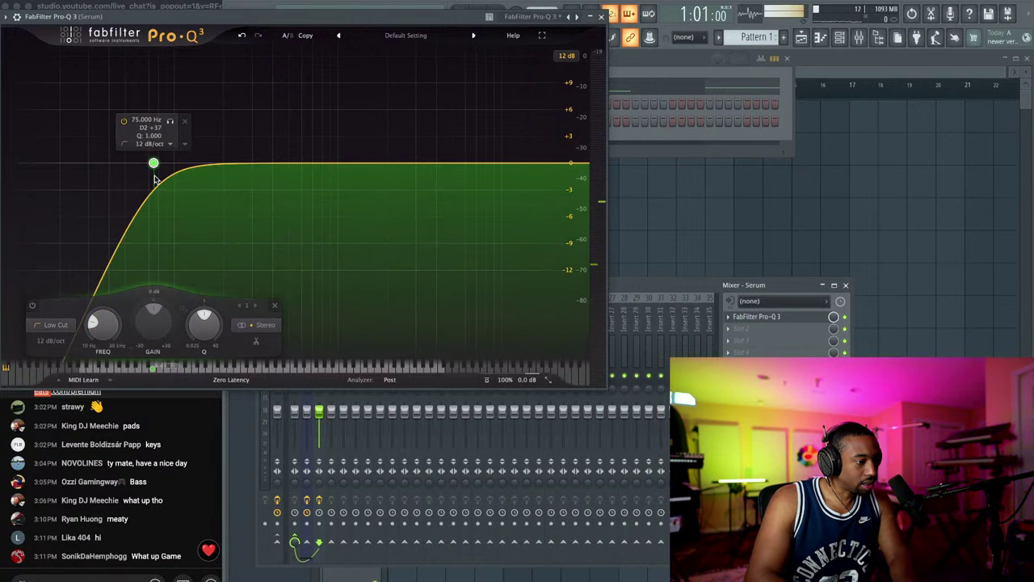
left_click(50, 341)
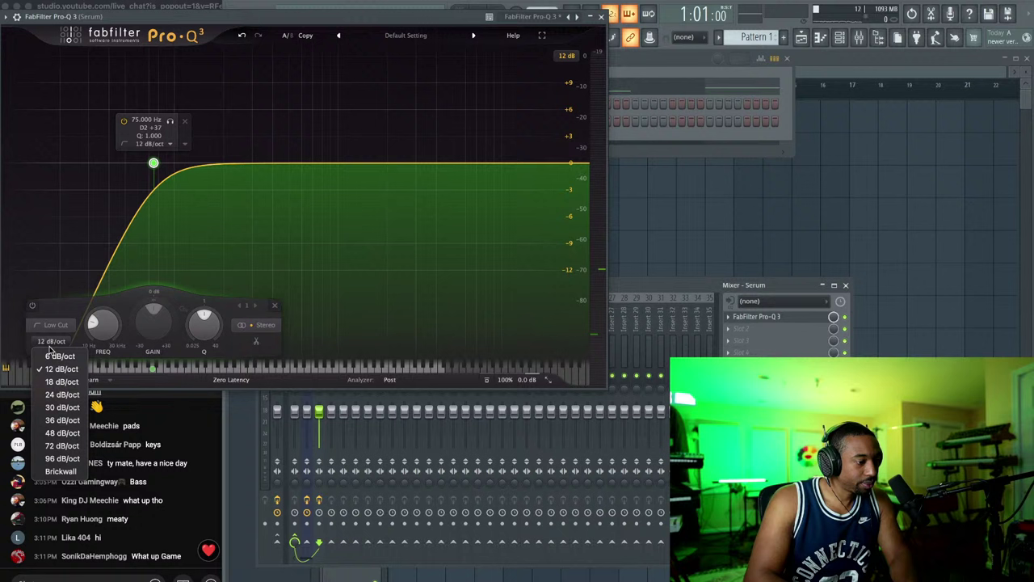
left_click(58, 394)
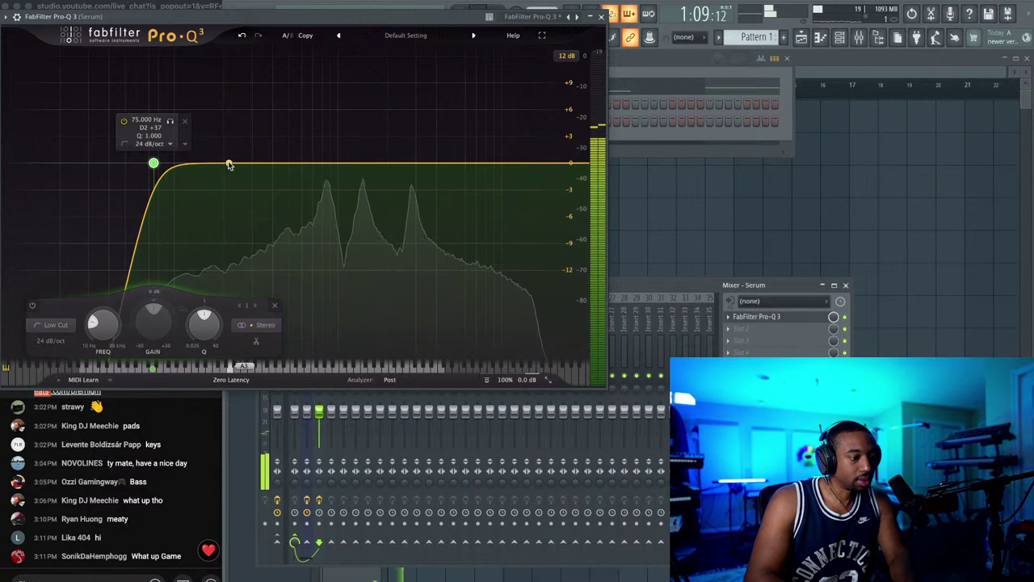
Step: Add a bell band a little above 200 Hz, boost it by about 6 dB, and audition it
left_click_drag(238, 164, 238, 123)
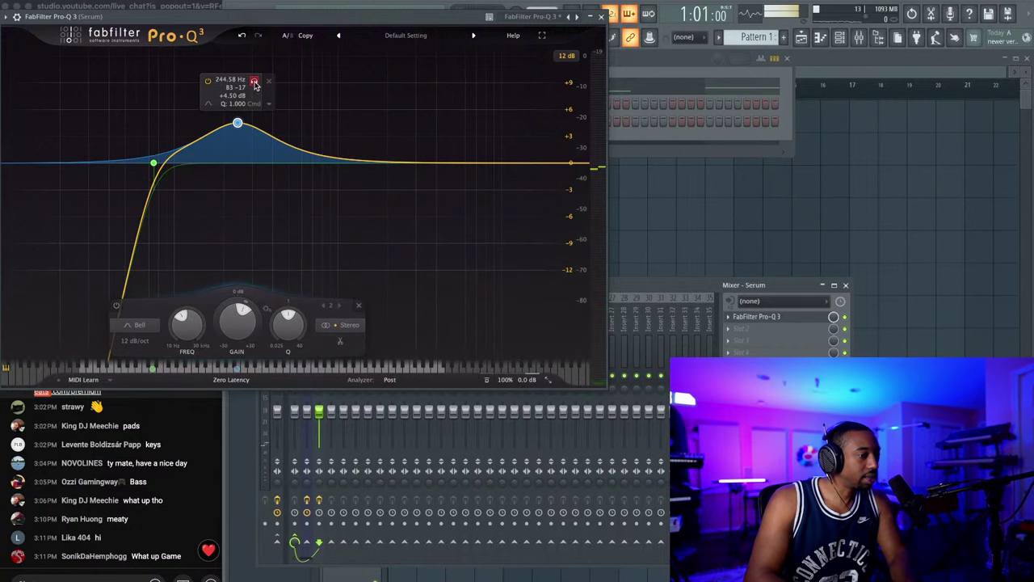
left_click_drag(256, 83, 245, 75)
key("space")
left_click_drag(229, 124, 227, 105)
key("space")
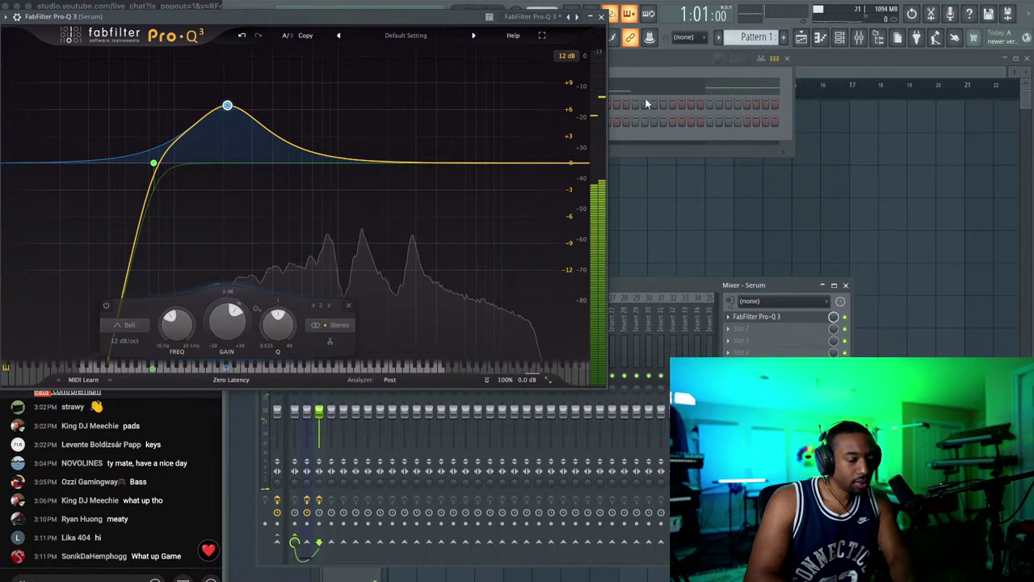
Step: Load RCompressor Stereo in the Serum track's second effect slot
left_click(774, 330)
mouse_move(768, 340)
scroll(577, 338, "down", 5)
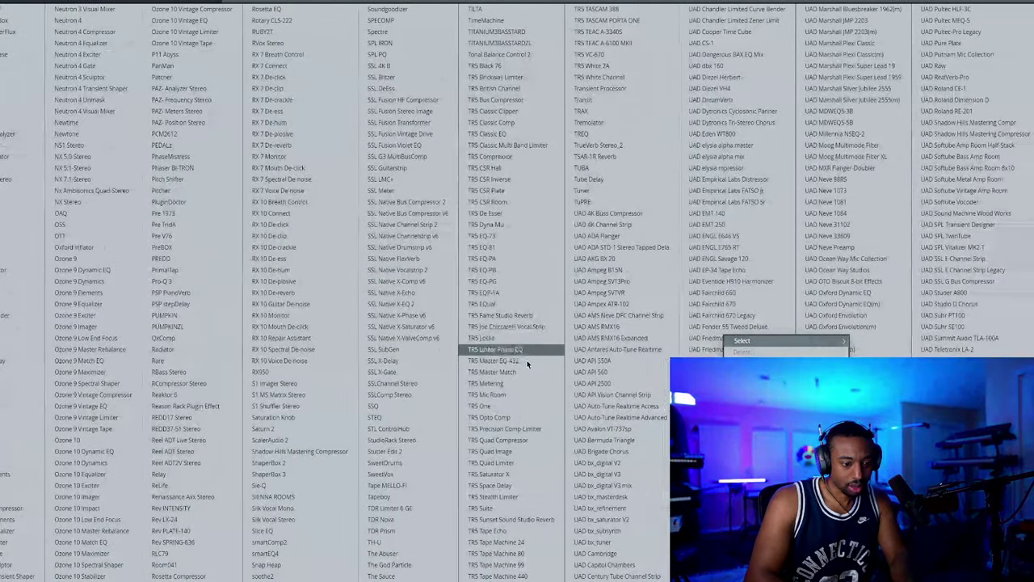
left_click(207, 381)
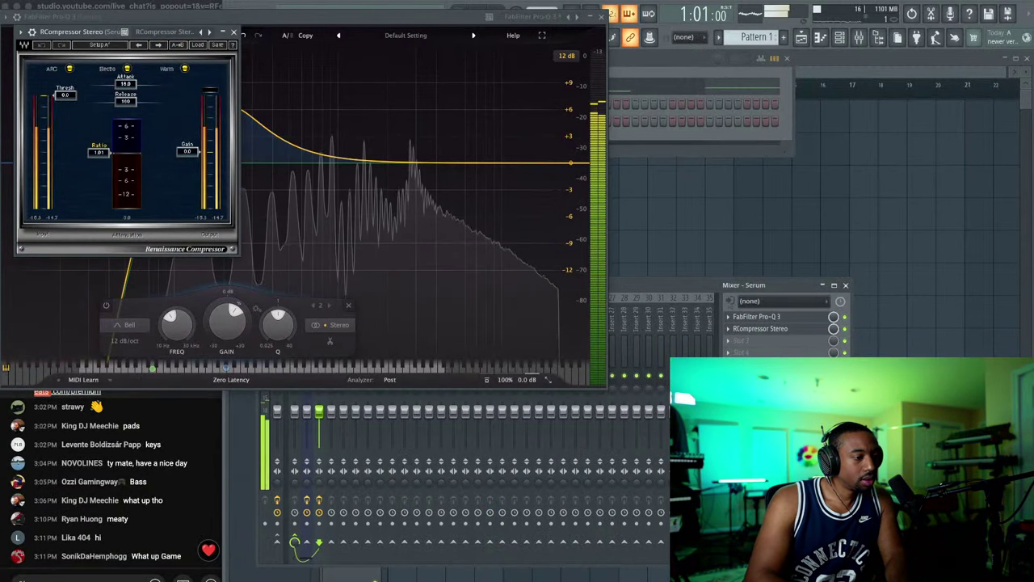
Step: Set the compressor's ratio to 1.24, threshold to -20.2 and gain to 4.8, and close the Pro-Q 3 window
left_click_drag(99, 153, 98, 156)
left_click_drag(66, 95, 99, 156)
left_click_drag(188, 151, 187, 143)
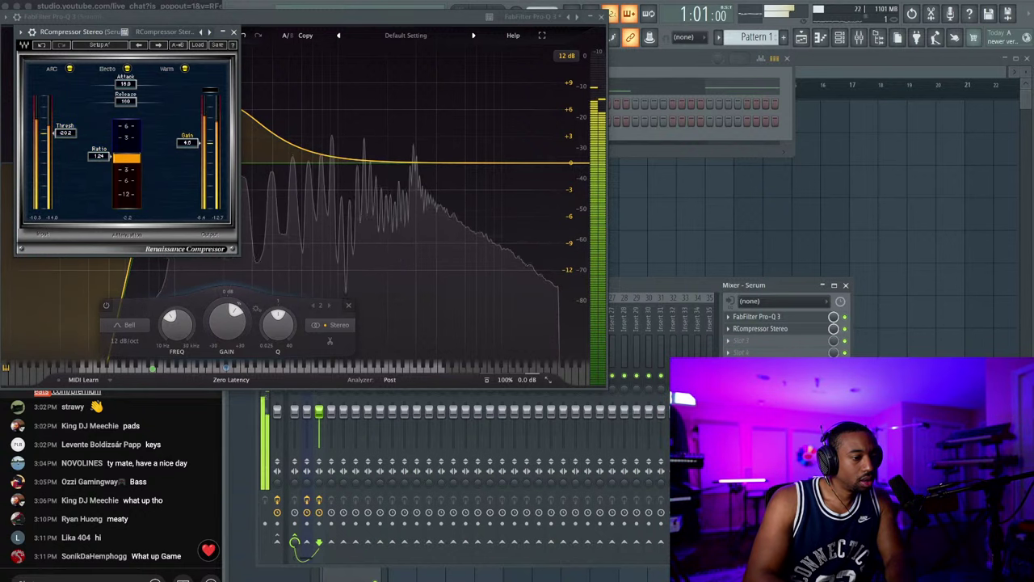
left_click(570, 14)
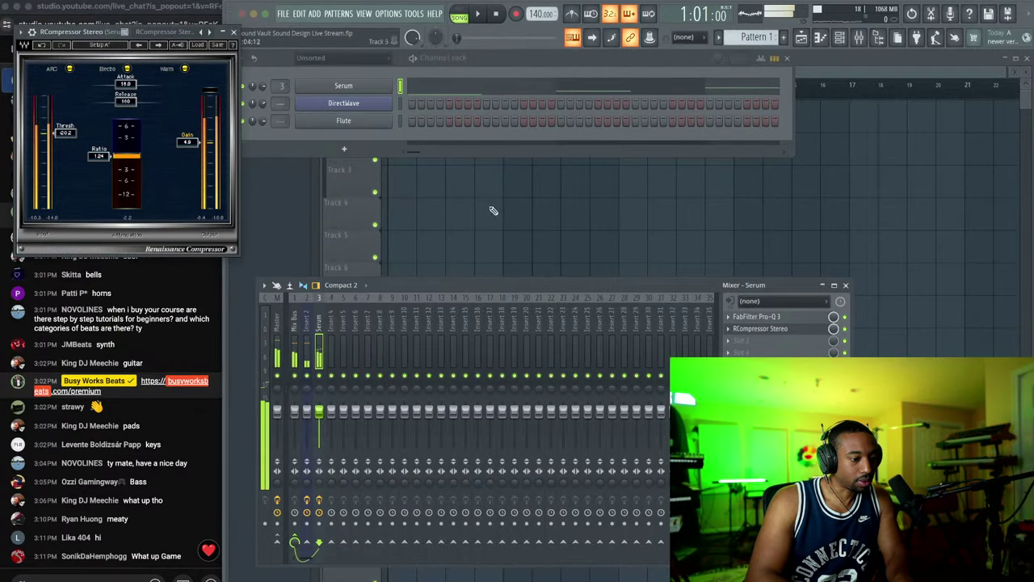
Step: Load kHs Reverb in the Serum track's third effect slot
left_click(749, 346)
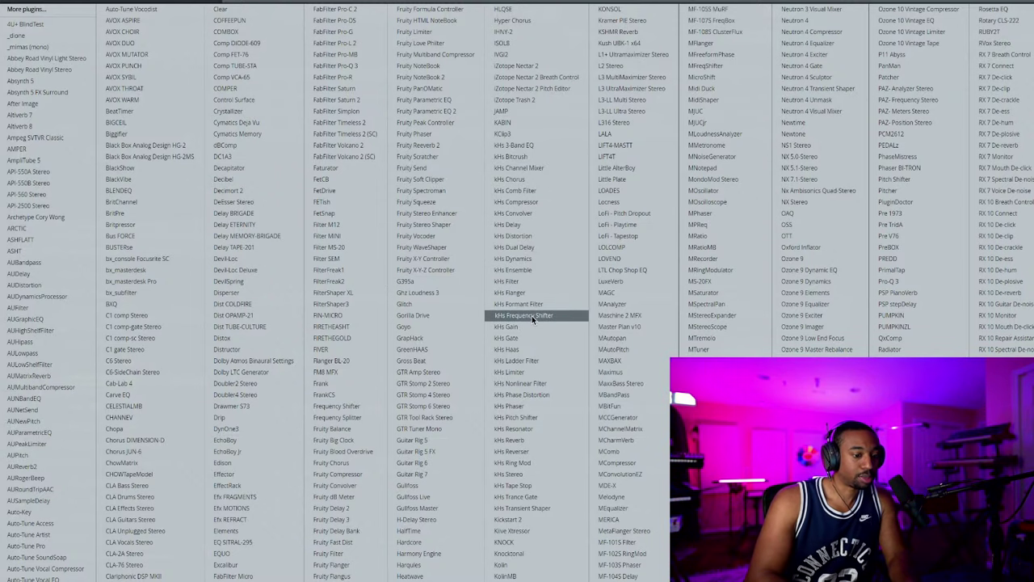
left_click(529, 439)
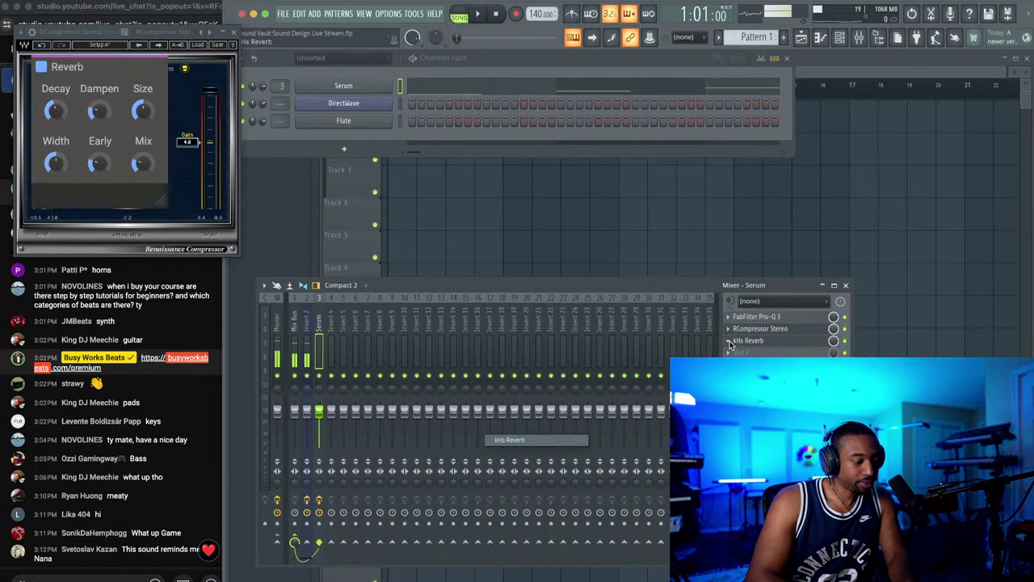
Step: Replace kHs Reverb with kHs Reverser and set its reversed section length to 8/16
left_click(730, 345)
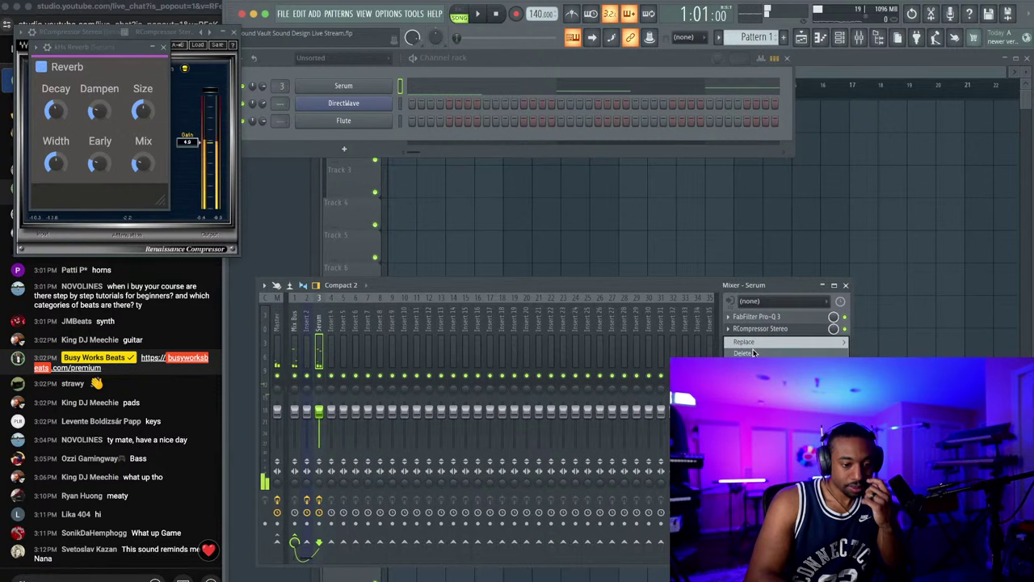
mouse_move(739, 342)
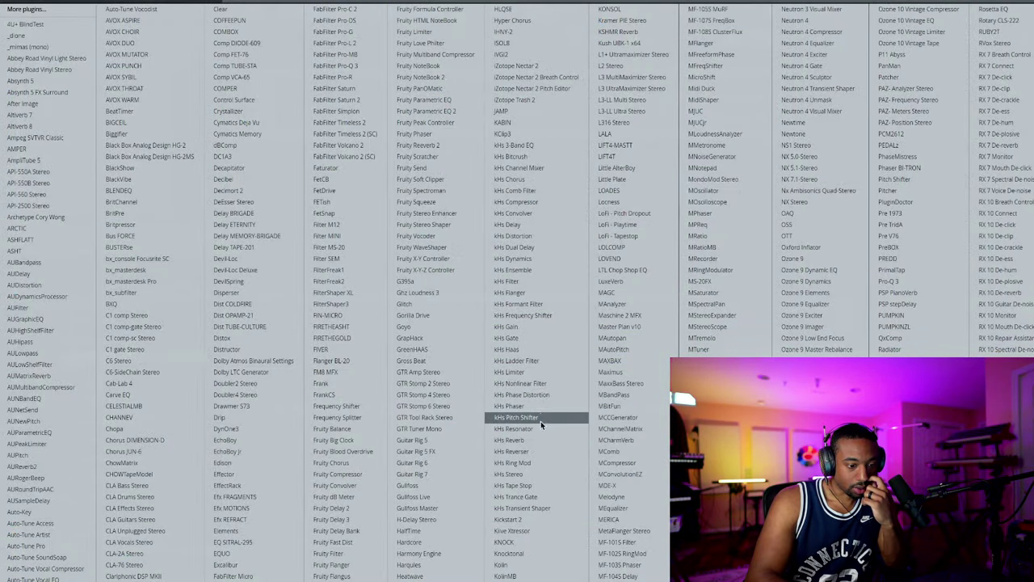
left_click(537, 450)
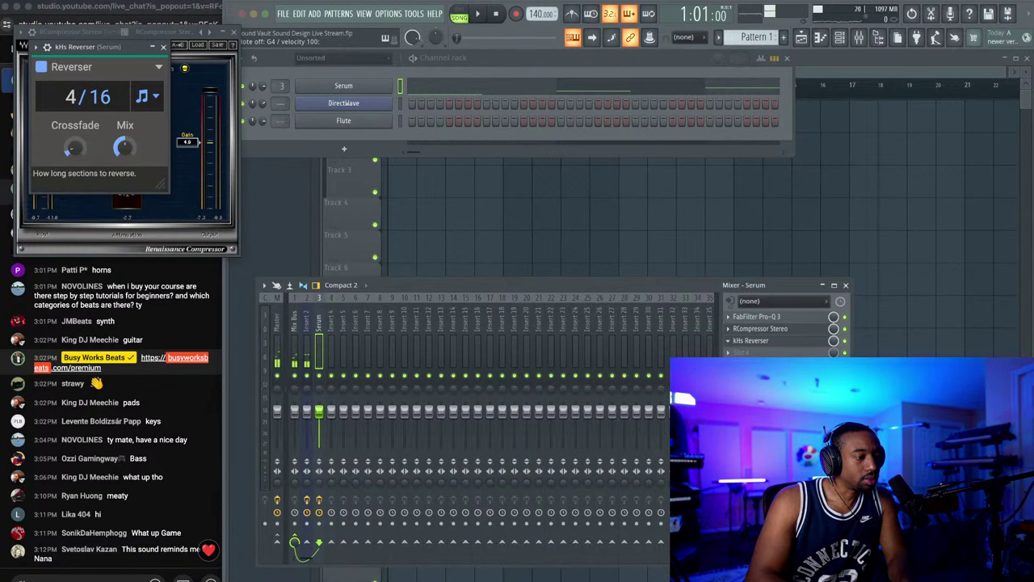
left_click_drag(71, 98, 74, 74)
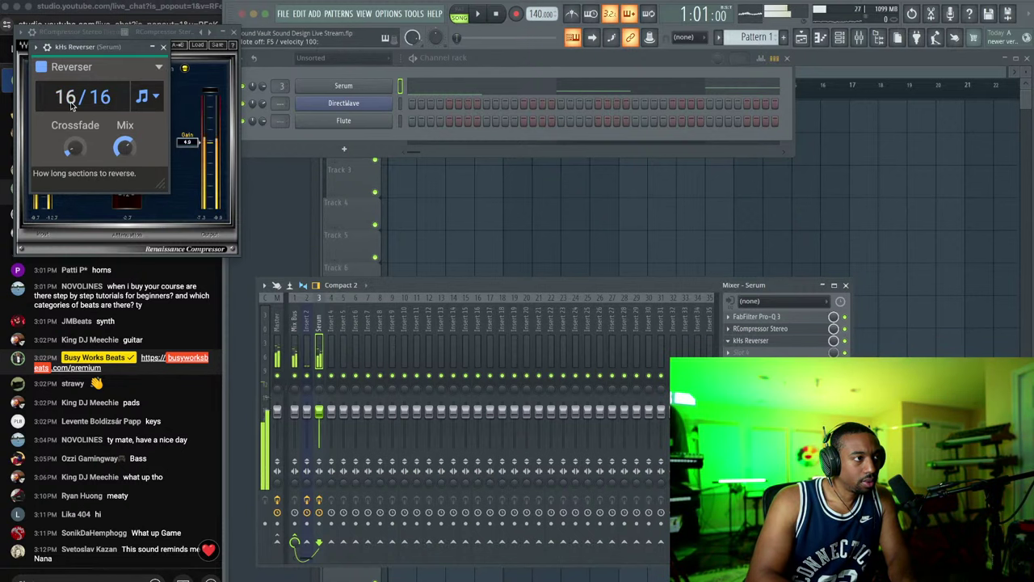
scroll(83, 97, "down", 1)
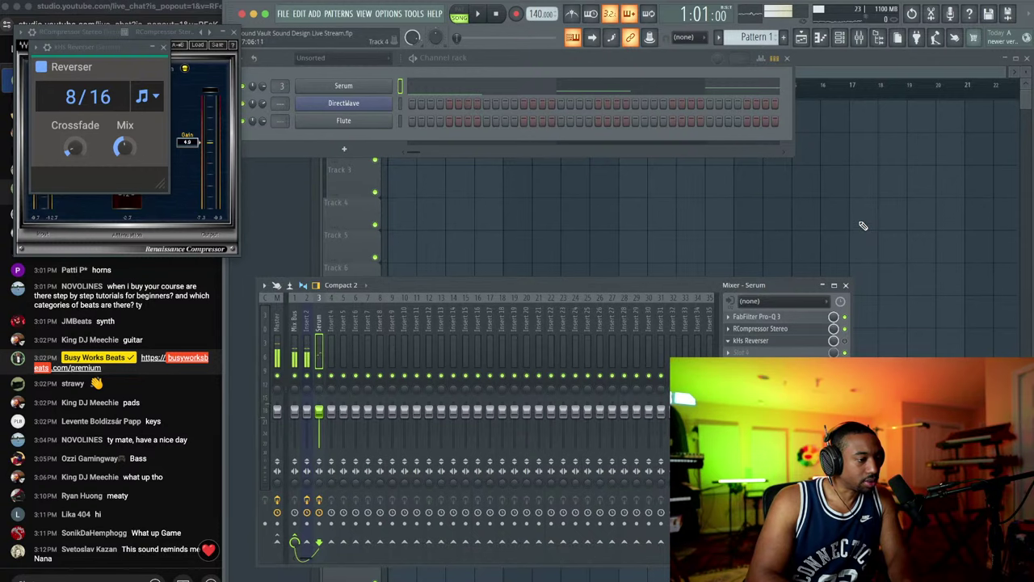
Step: Load L2 Stereo in the Serum track's fourth effect slot and lower its threshold to about -9 dB during playback
left_click(777, 352)
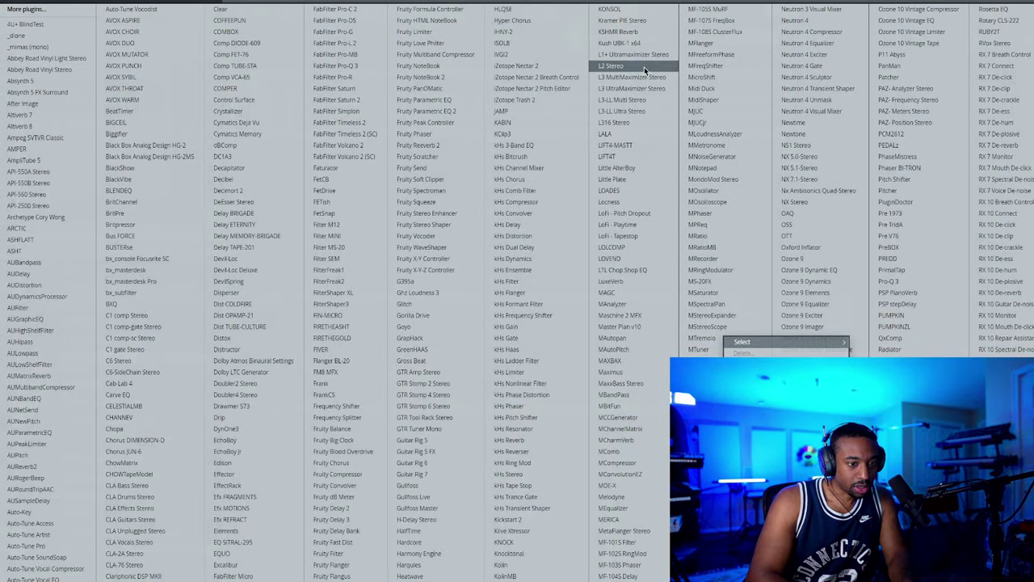
left_click(612, 66)
key("space")
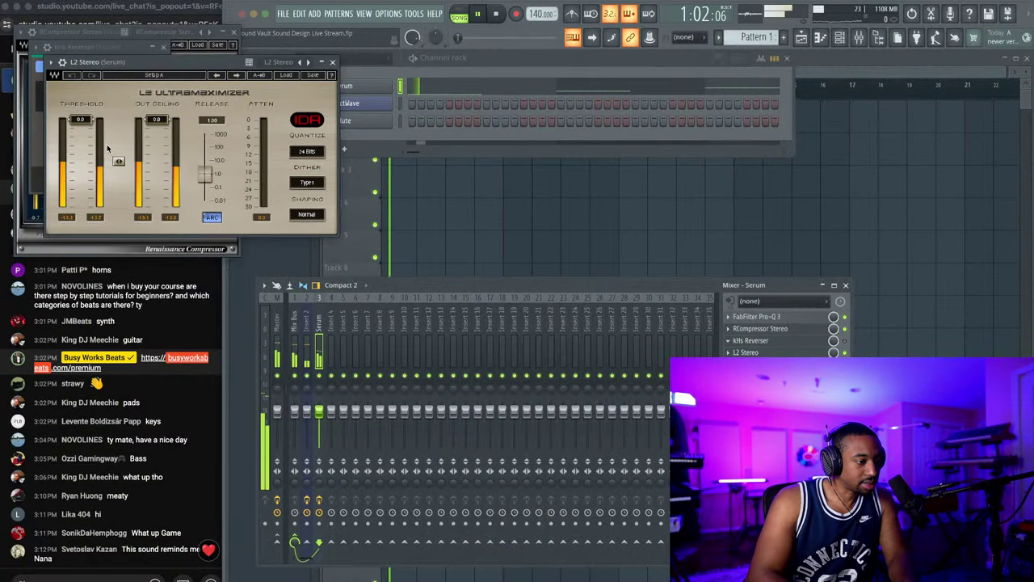
left_click_drag(79, 119, 79, 145)
key("space")
Step: Play the higher octave notes of Pattern 1 and raise the L2 threshold to about -6 dB
right_click(471, 207)
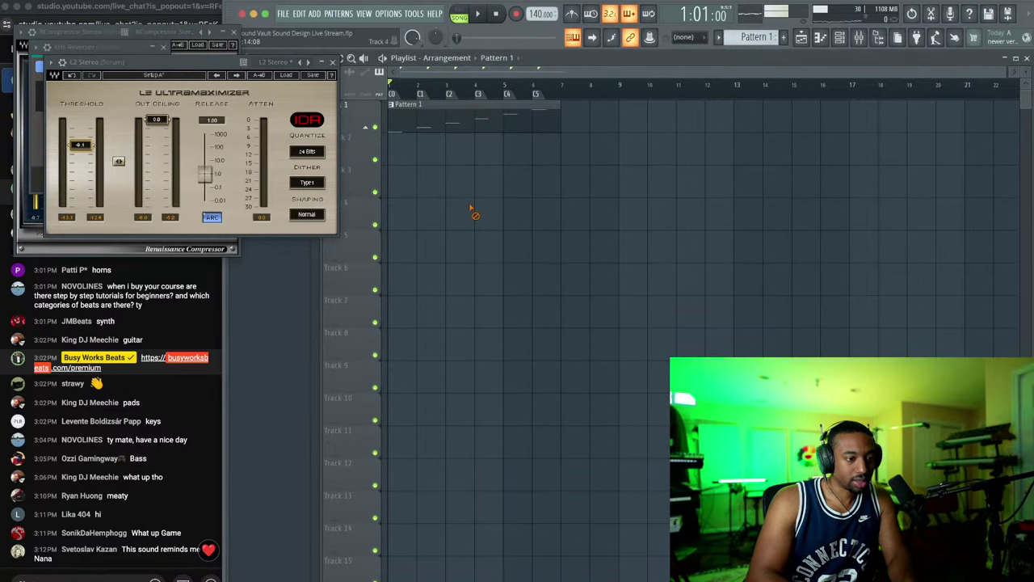
key("space")
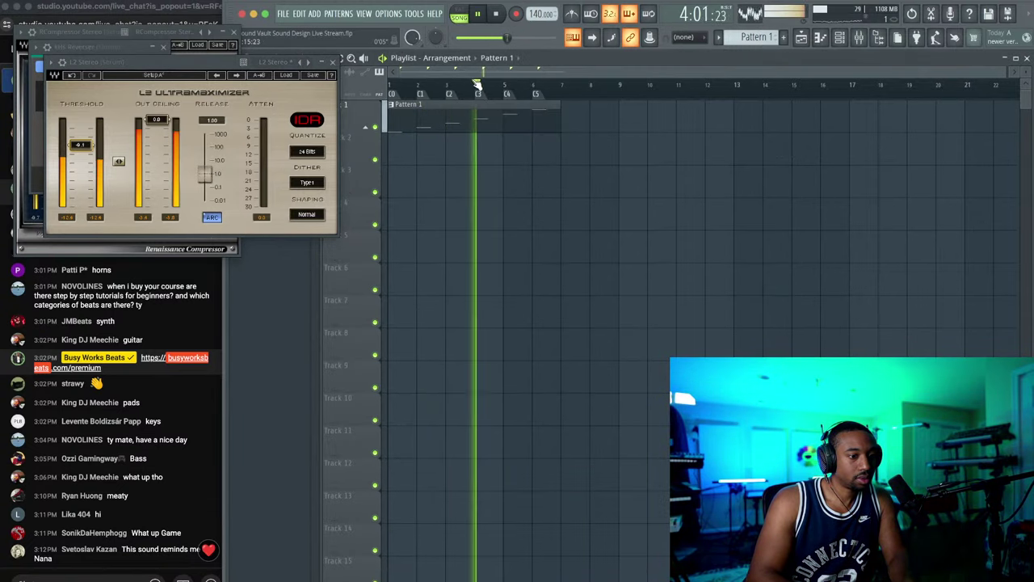
key("space")
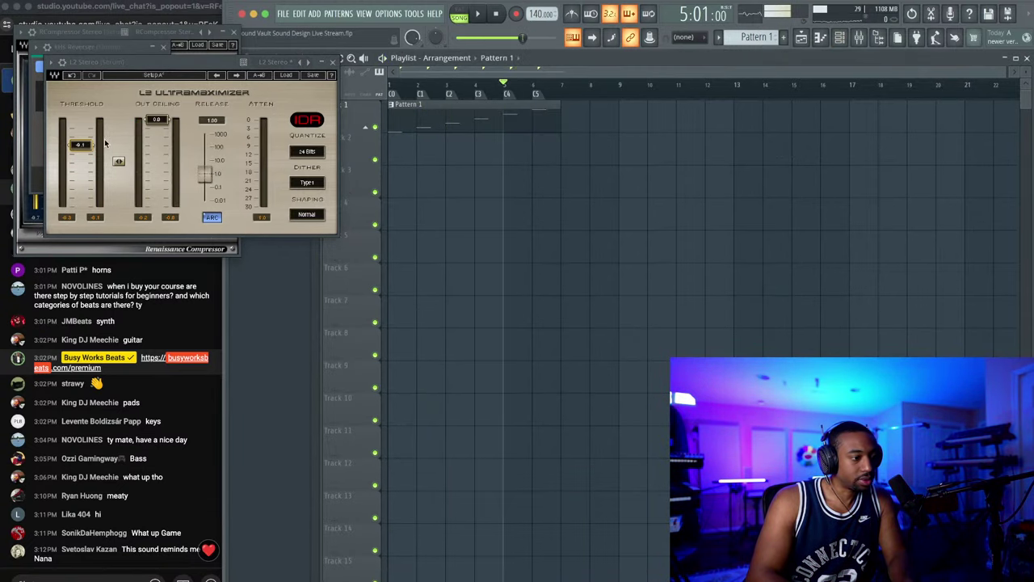
left_click_drag(80, 145, 80, 119)
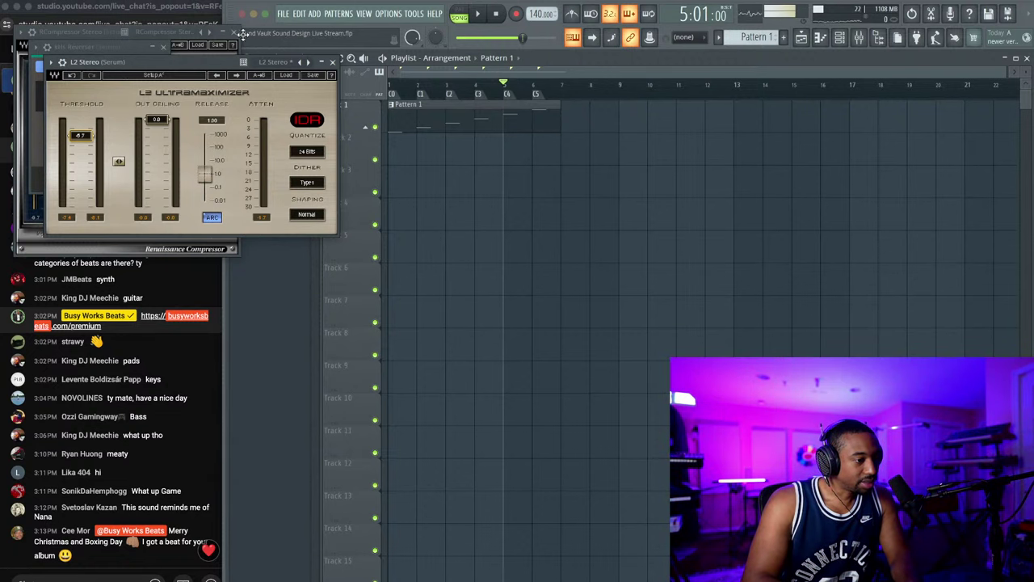
Step: Close the RCompressor and Reverser windows, move the L2 window over the playlist, and play Pattern 1 from C4
left_click(234, 33)
left_click(163, 47)
left_click_drag(157, 64, 482, 172)
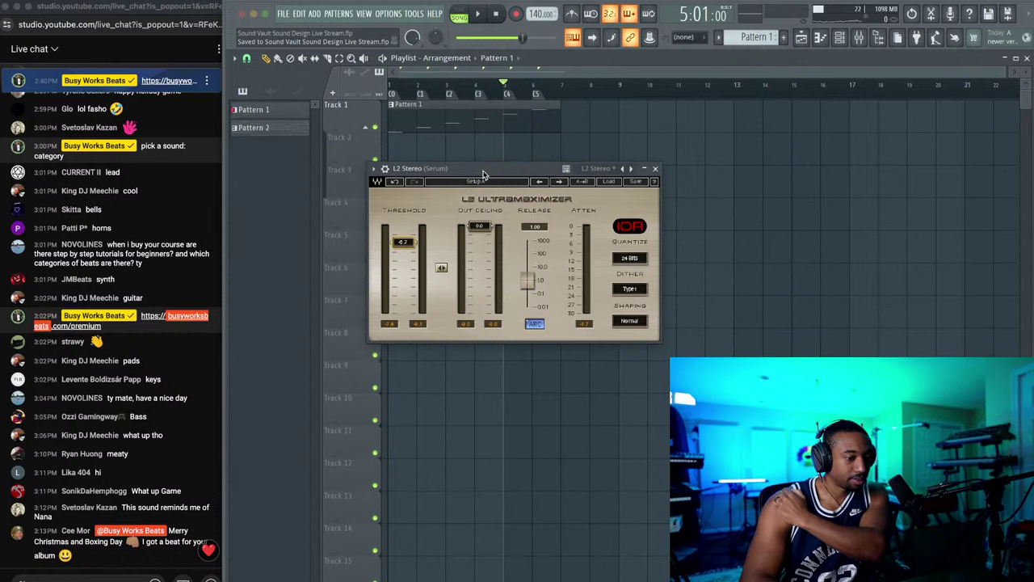
key("space")
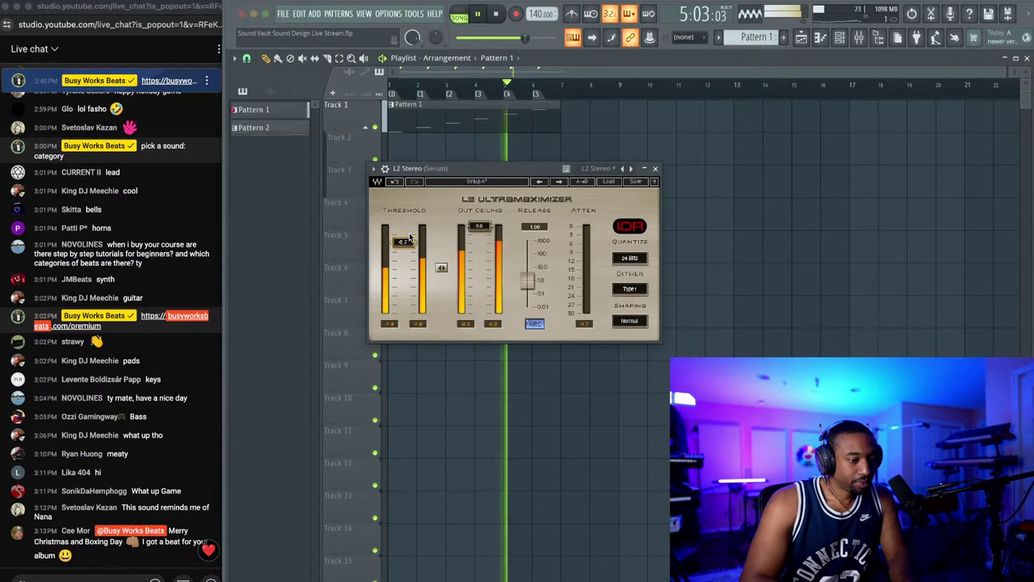
Step: Close the L2 window, bring up the channel rack and mixer, and replay Pattern 1 briefly before stopping it
left_click(656, 169)
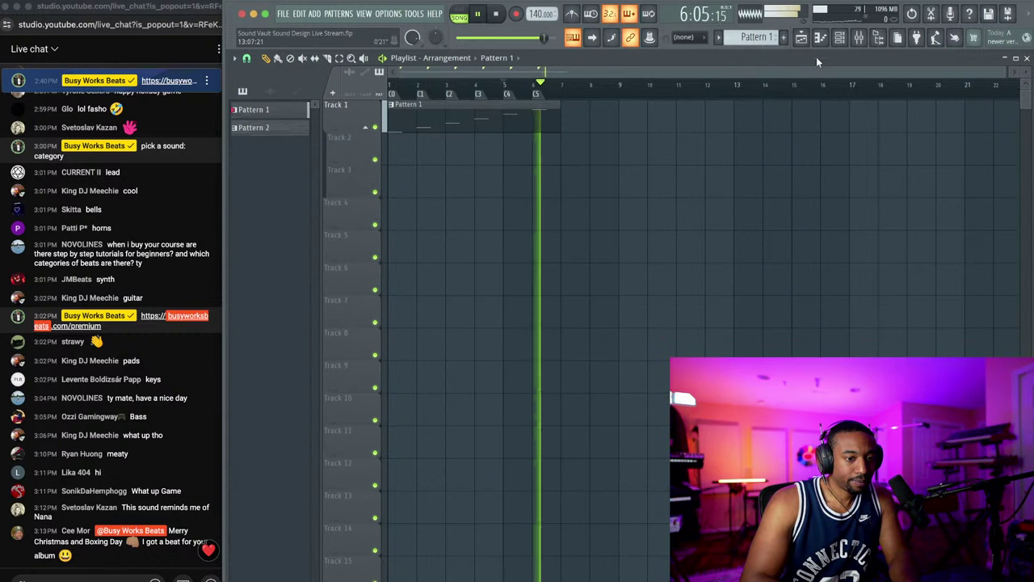
key("space")
left_click(860, 38)
left_click(859, 38)
key("space")
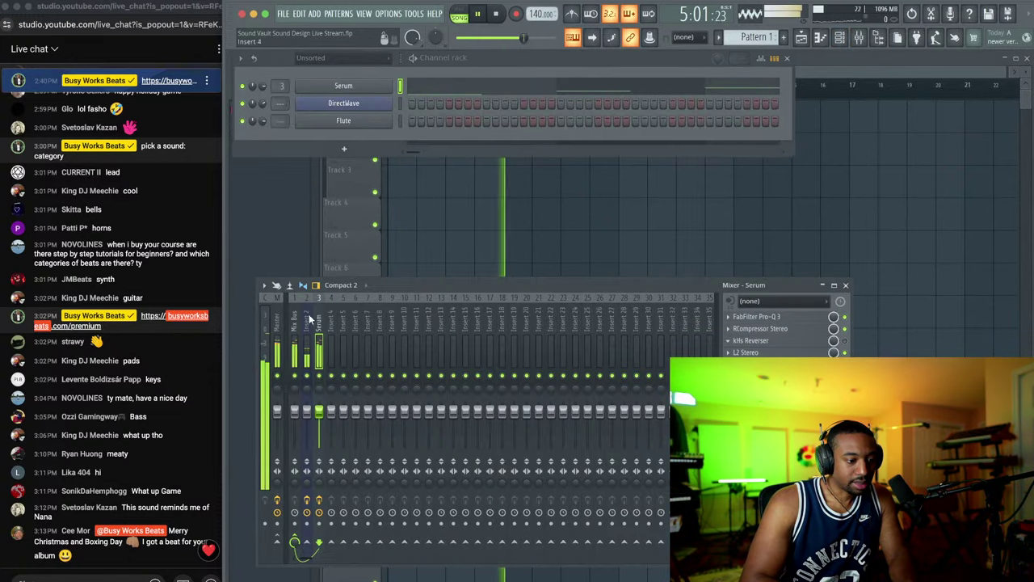
key("space")
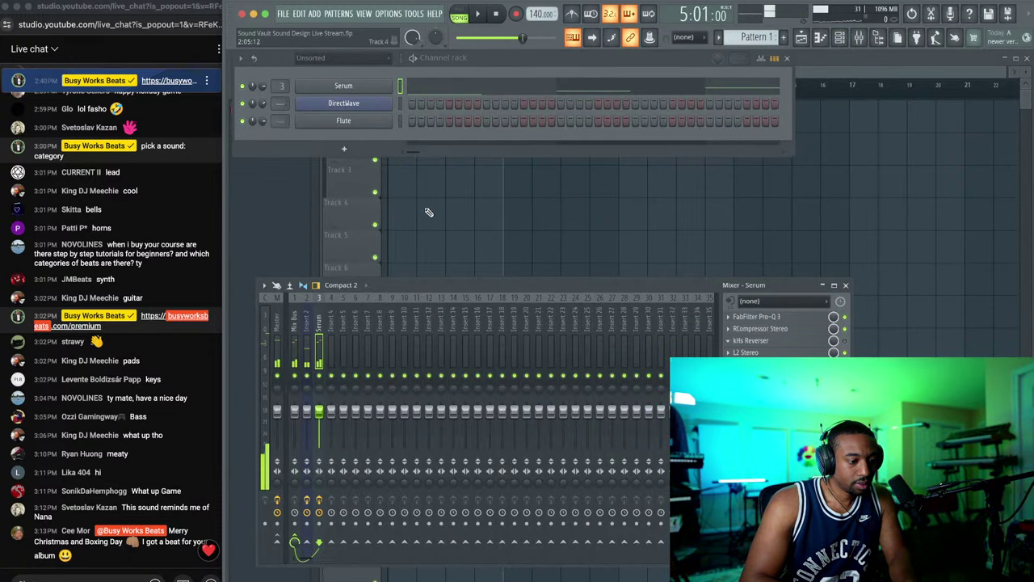
Step: Consolidate playlist Track 1 to a 16-bit stereo WAV with insert effects enabled and the tail set to Leave remainder
key("F5")
right_click(359, 107)
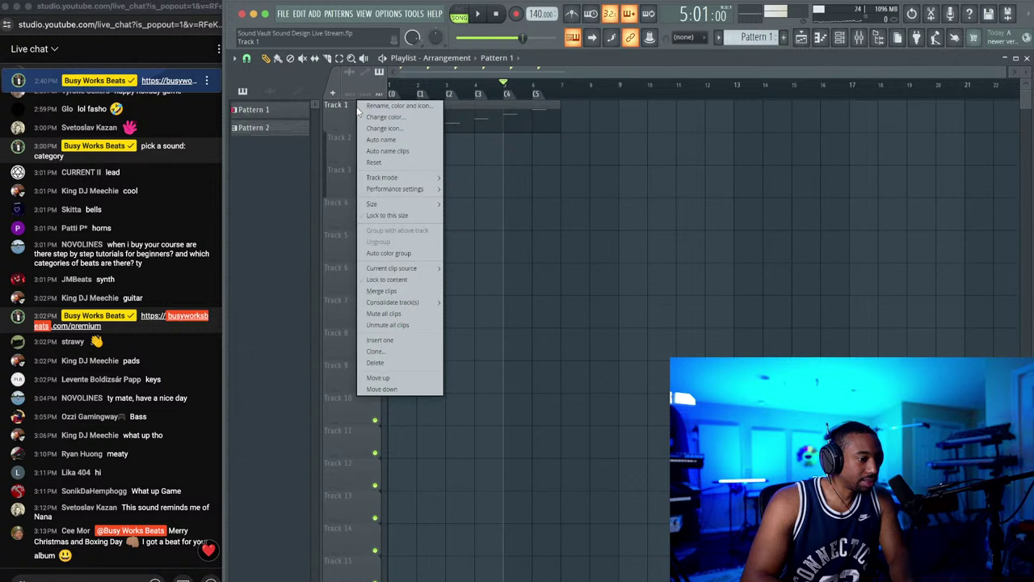
mouse_move(393, 302)
left_click(473, 305)
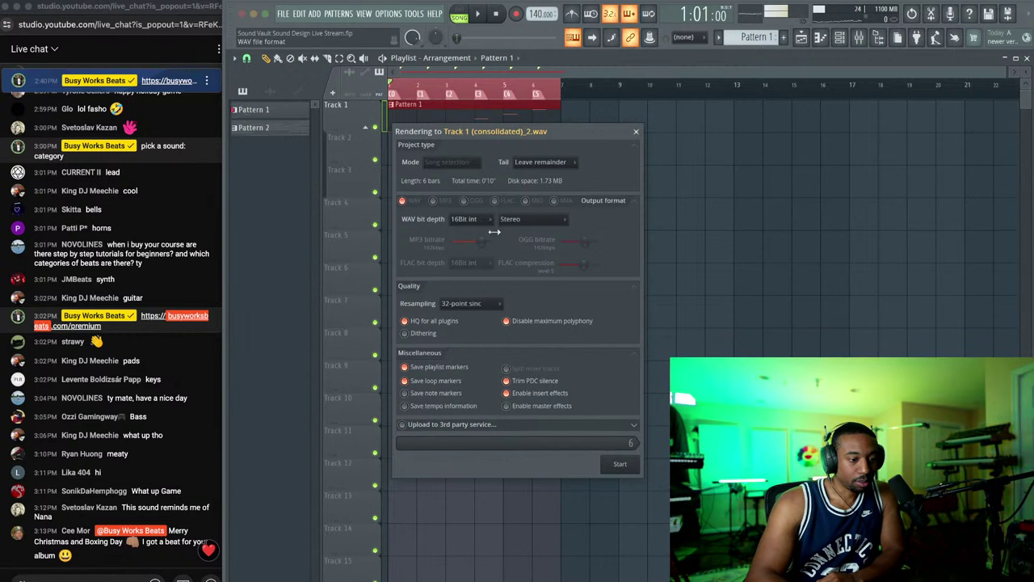
left_click(620, 466)
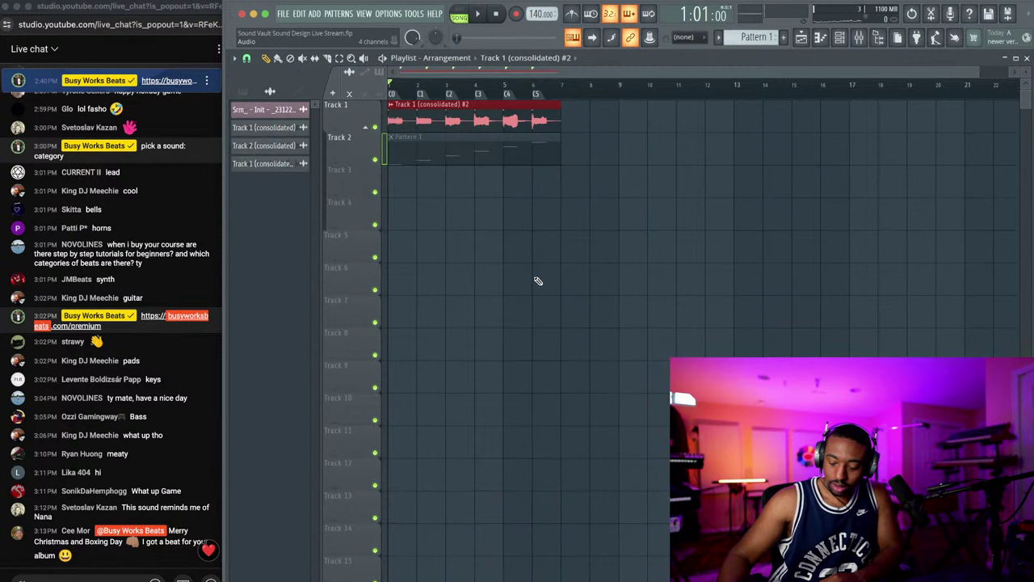
Step: Open the consolidated Track 1 audio clip in the Edison audio editor
double_click(414, 119)
right_click(415, 393)
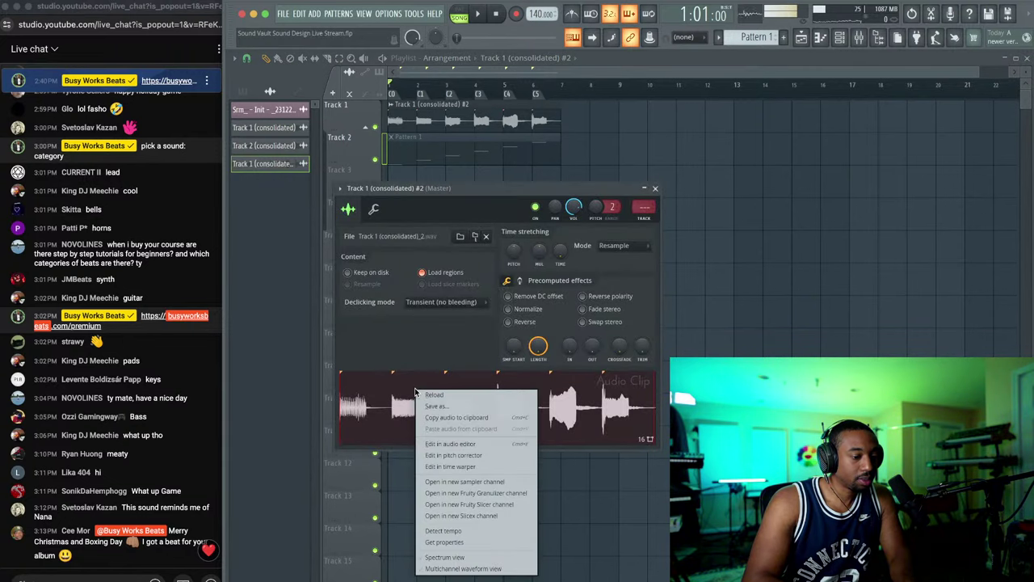
left_click(451, 443)
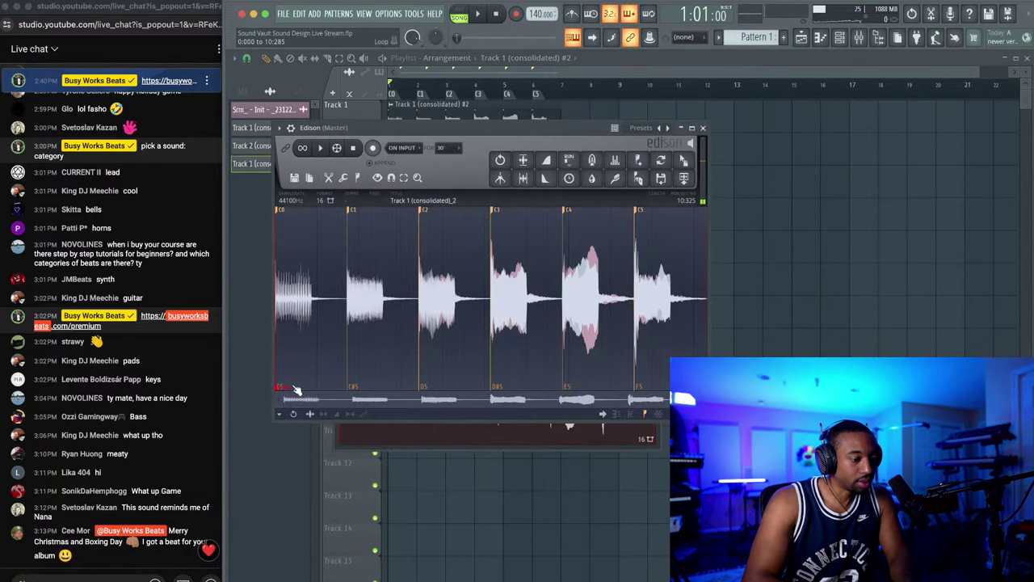
Step: Export the regions for sampler use, targeting a new folder named Lead in Desktop > Sounds Vault > Pack 1 > One Shots
left_click(299, 181)
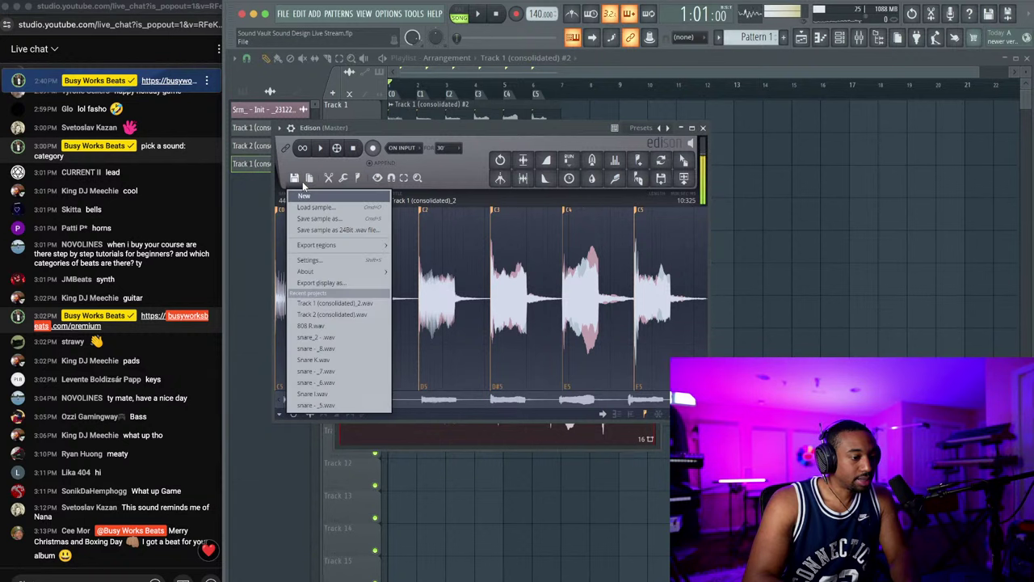
mouse_move(355, 245)
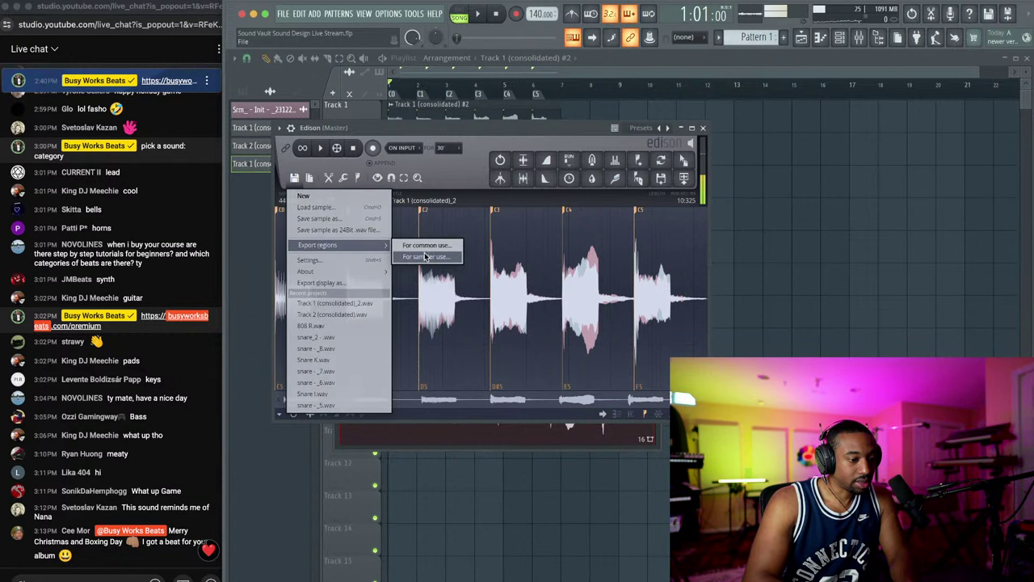
left_click(426, 256)
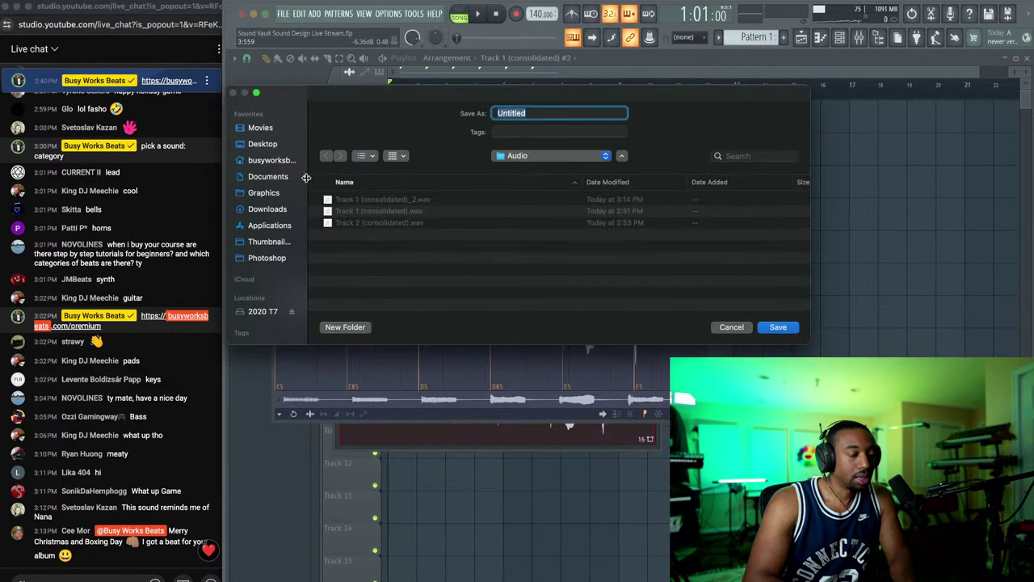
left_click(262, 144)
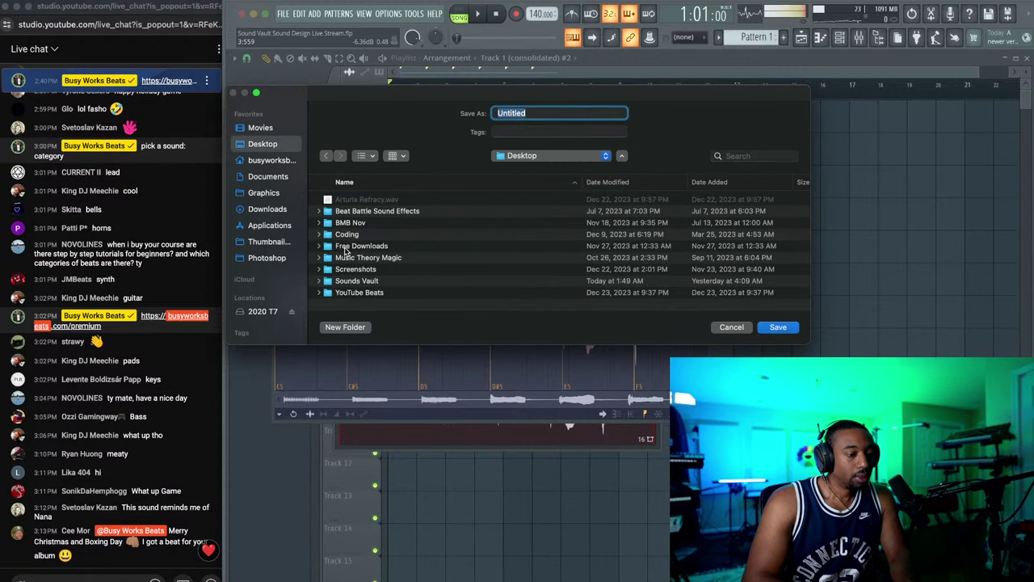
double_click(372, 280)
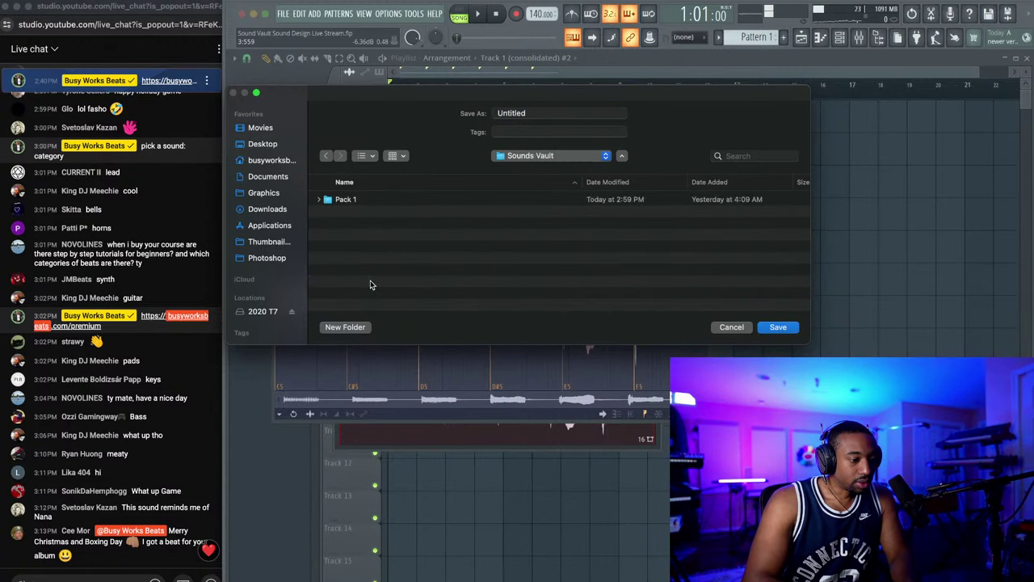
left_click(374, 200)
double_click(374, 200)
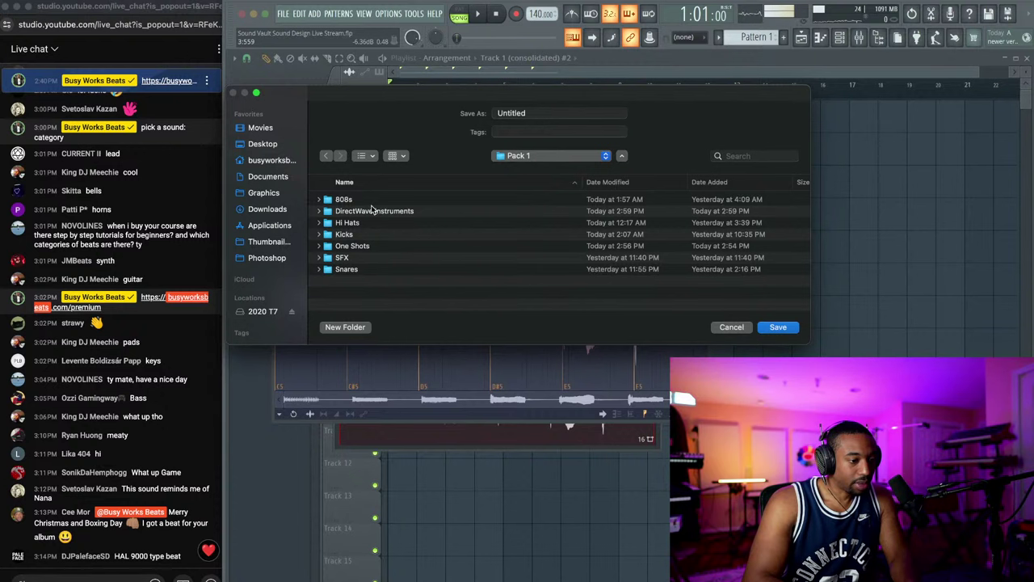
double_click(355, 246)
key("super+shift+n")
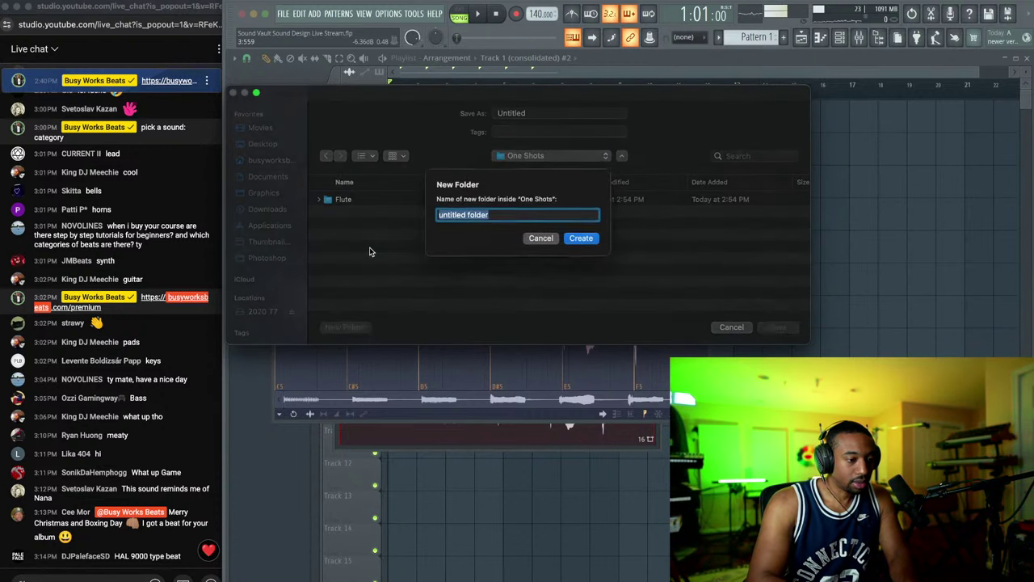
type("Lead")
key("Return")
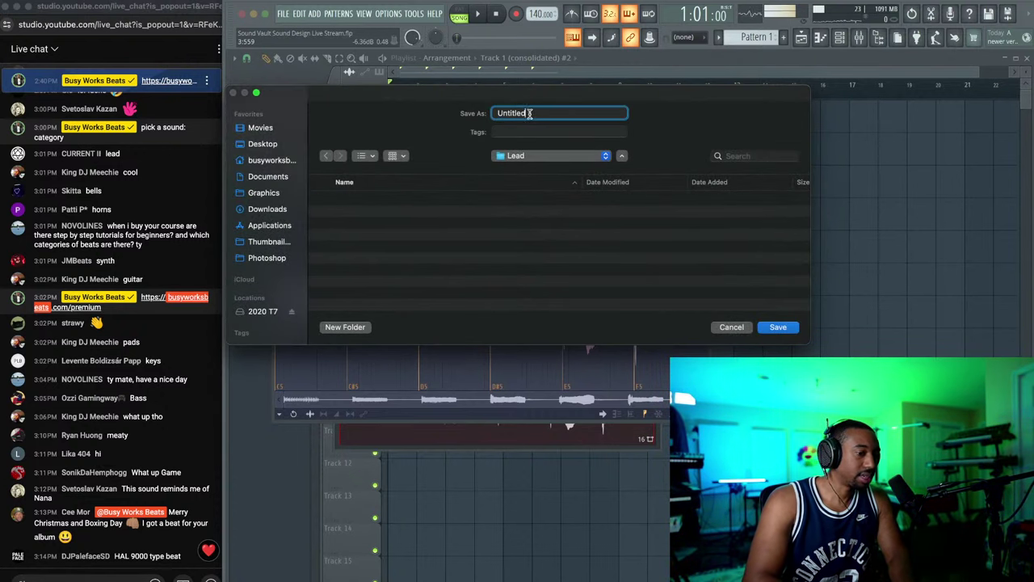
Step: Save the exported regions under the name Lead and close the Edison and audio clip windows
type("Lead")
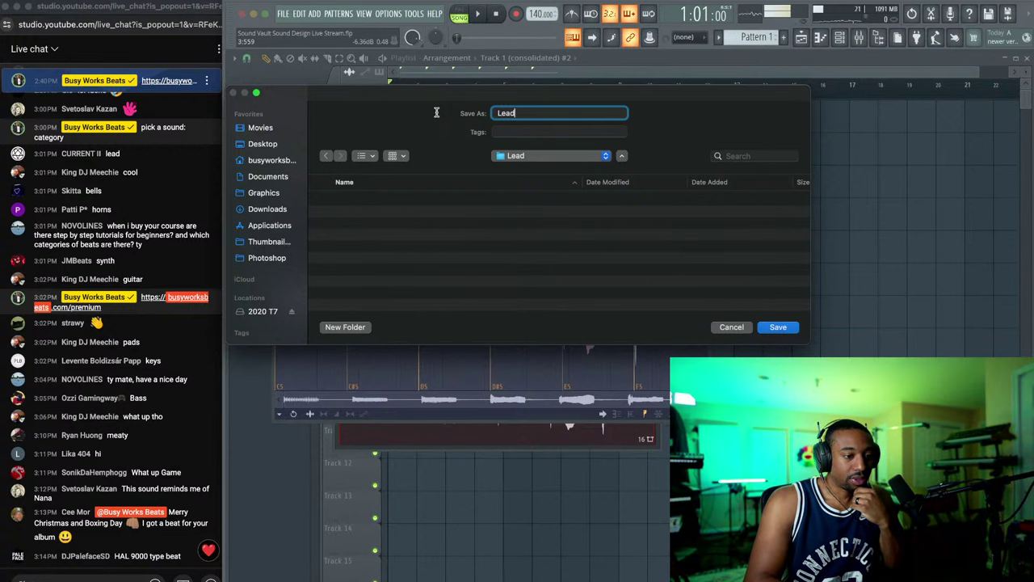
key("Return")
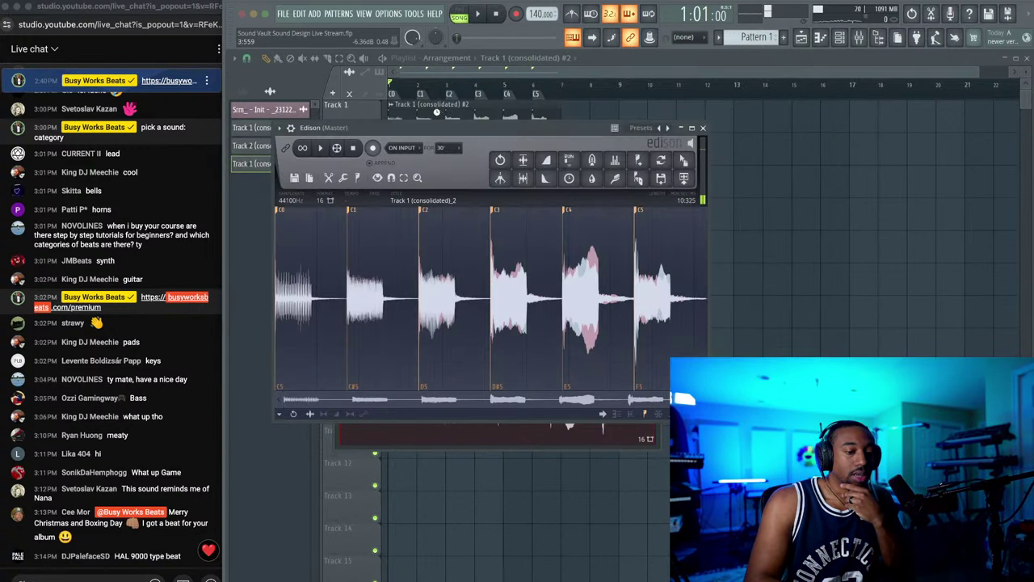
left_click(703, 128)
left_click(655, 189)
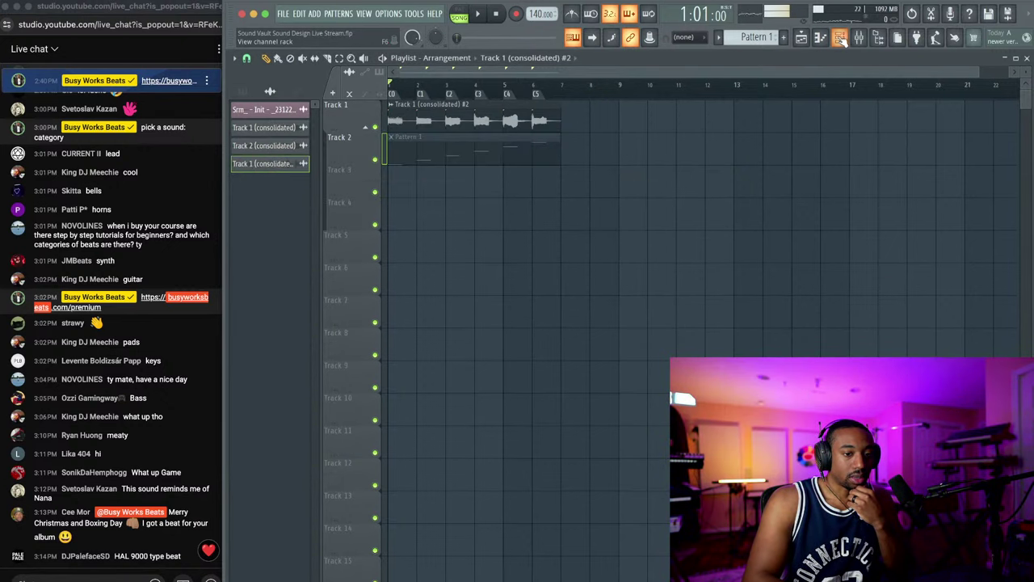
Step: Add a new DirectWave channel and load all the Lead WAV files, C0 to C5, from Finder's One Shots/Lead folder into it
left_click(841, 38)
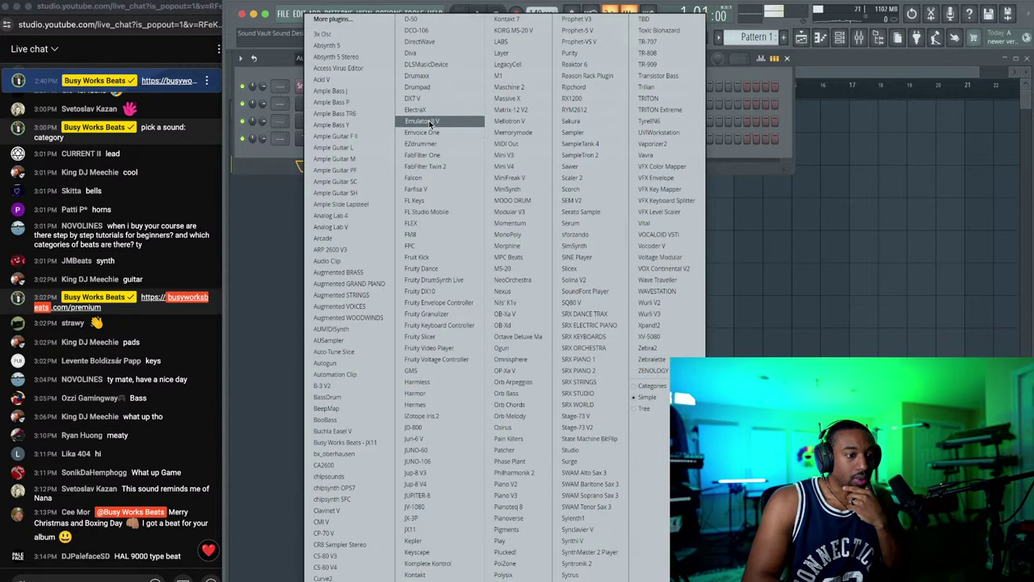
left_click(420, 41)
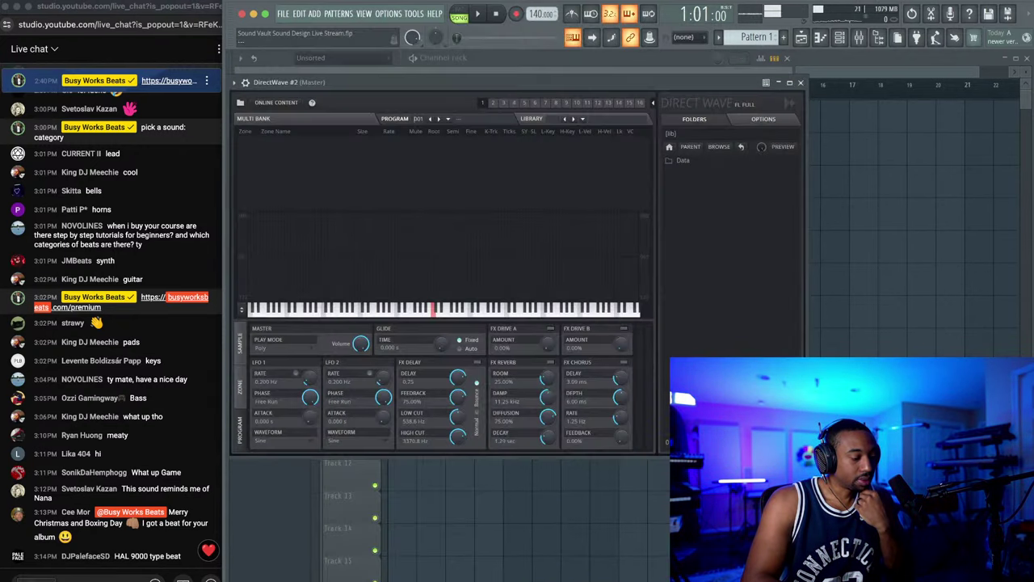
left_click(109, 579)
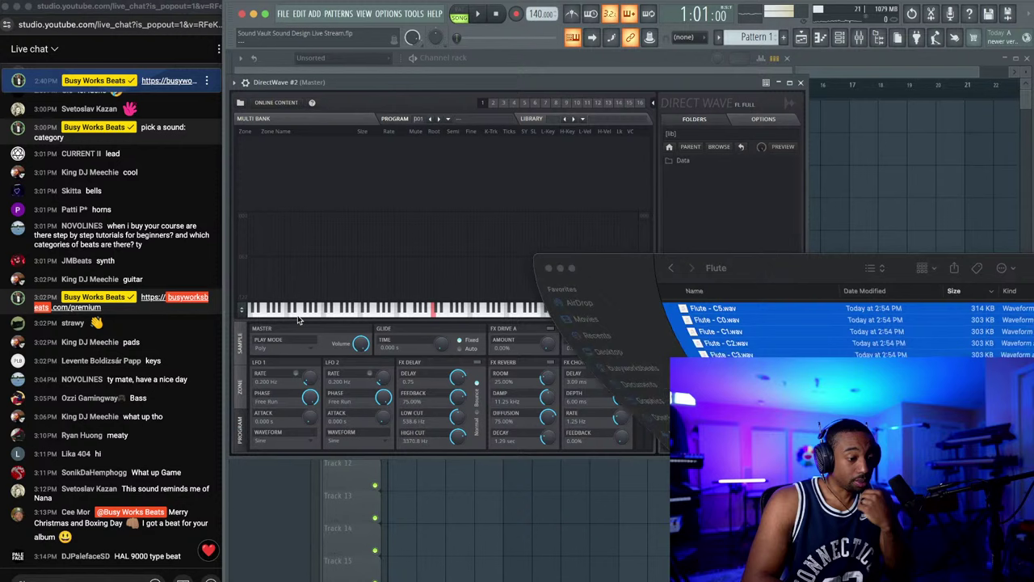
left_click(670, 267)
left_click_drag(685, 267, 612, 106)
left_click(628, 152)
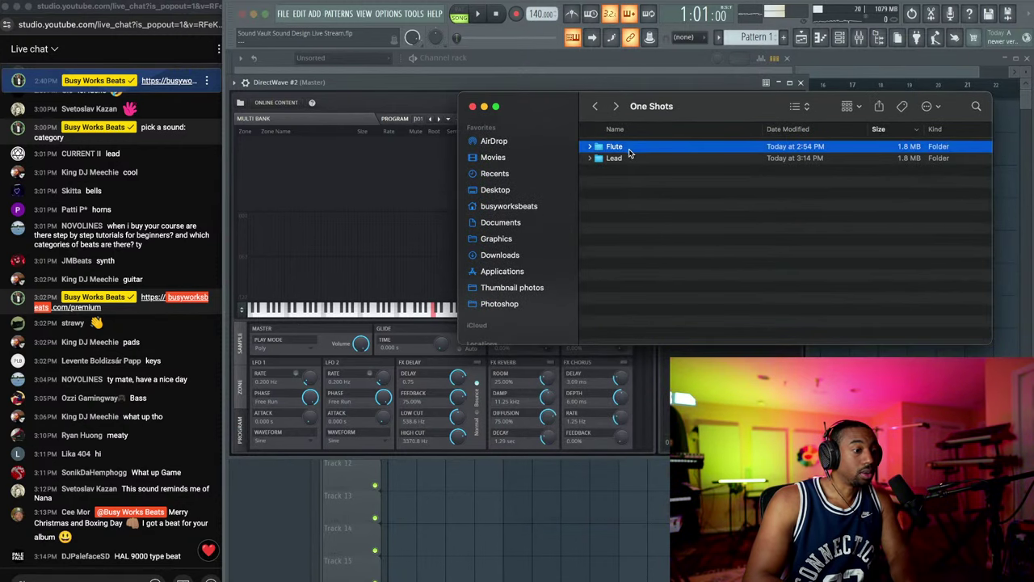
double_click(614, 157)
key("super+a")
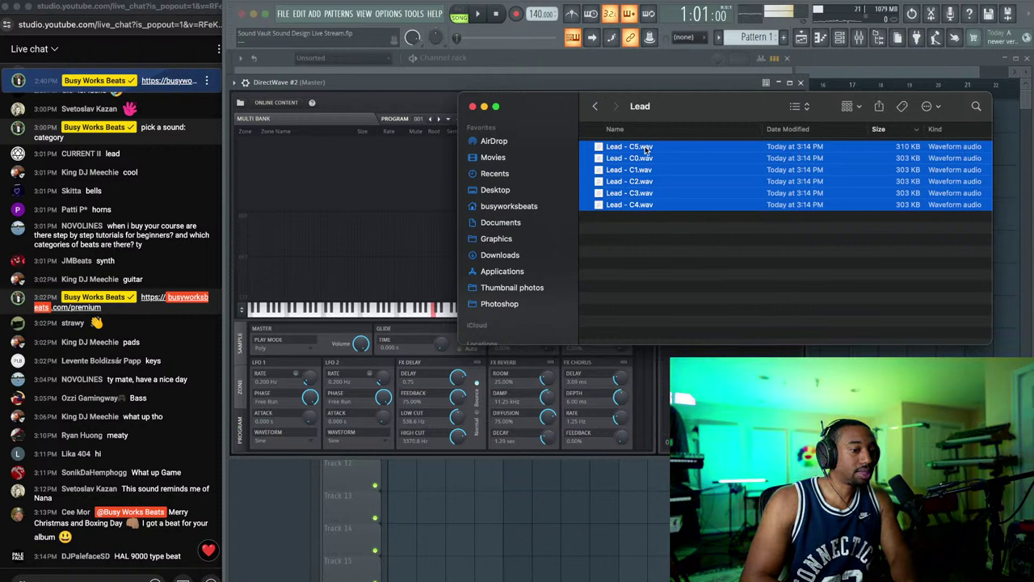
left_click_drag(646, 150, 323, 230)
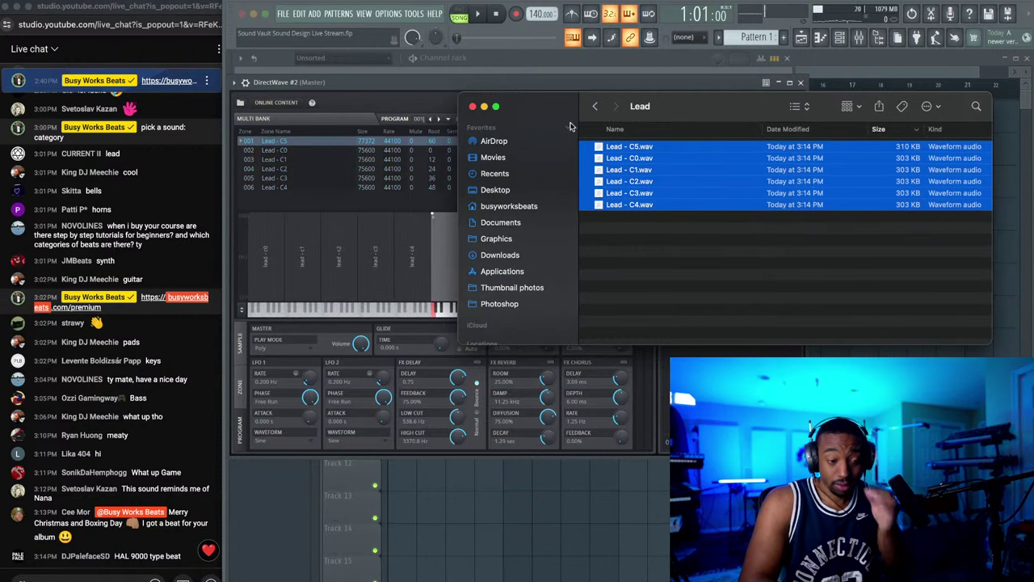
left_click(484, 108)
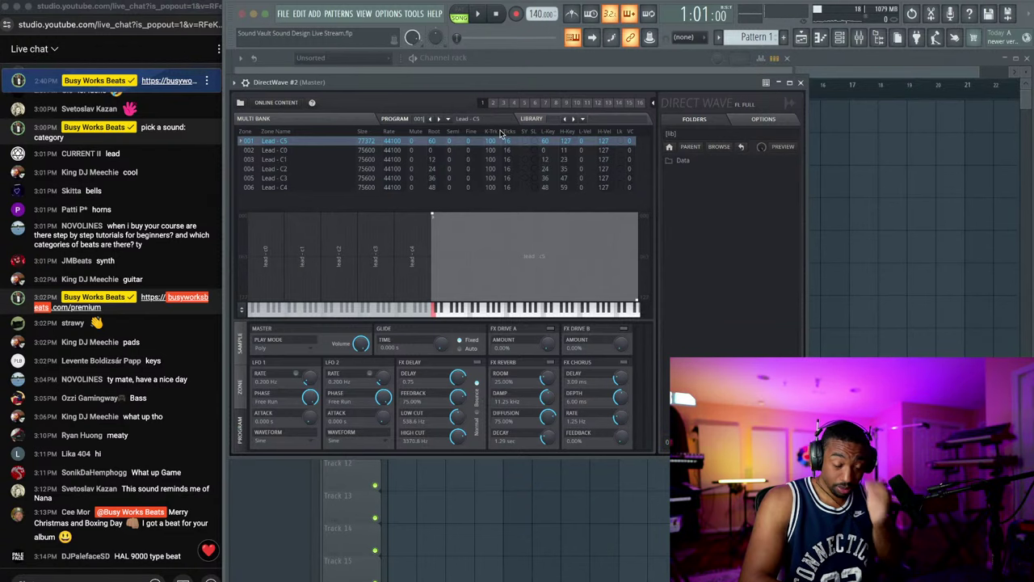
Step: In Pattern 2, move the notes from the first DirectWave channel to the DirectWave #2 channel by cutting and pasting
left_click_drag(502, 81, 571, 89)
left_click(617, 62)
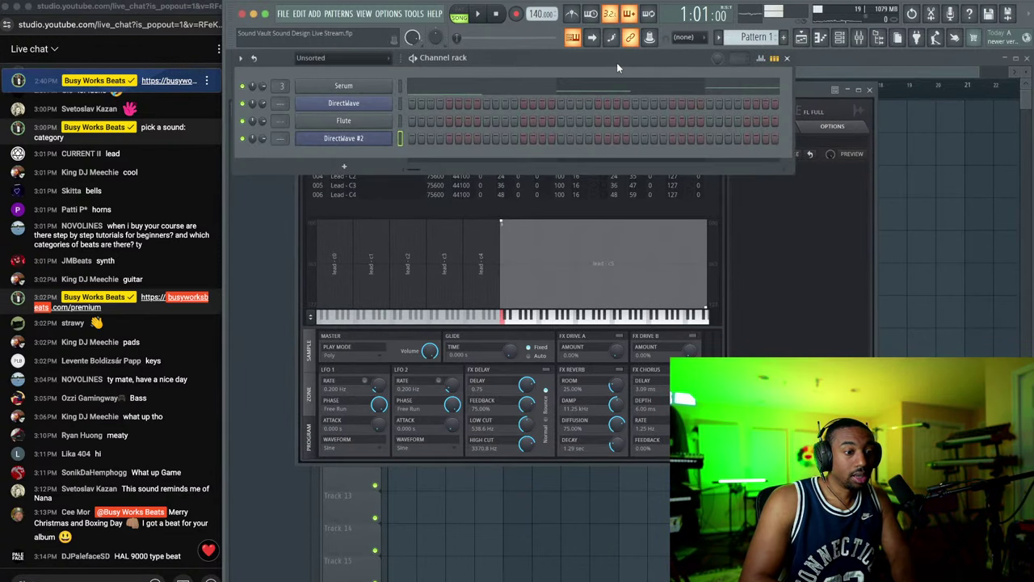
left_click_drag(756, 38, 756, 31)
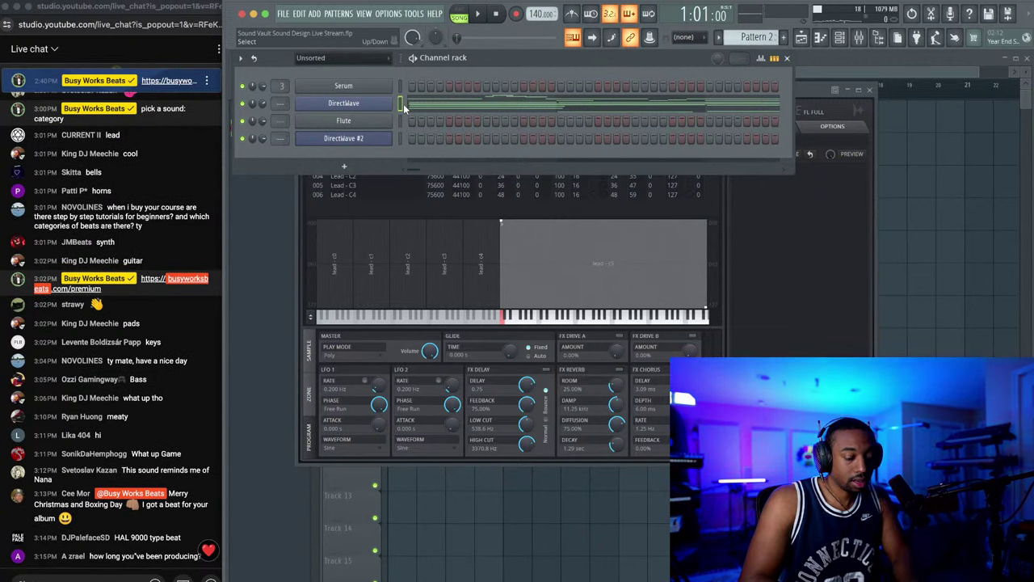
key("super+x")
left_click(400, 139)
key("super+v")
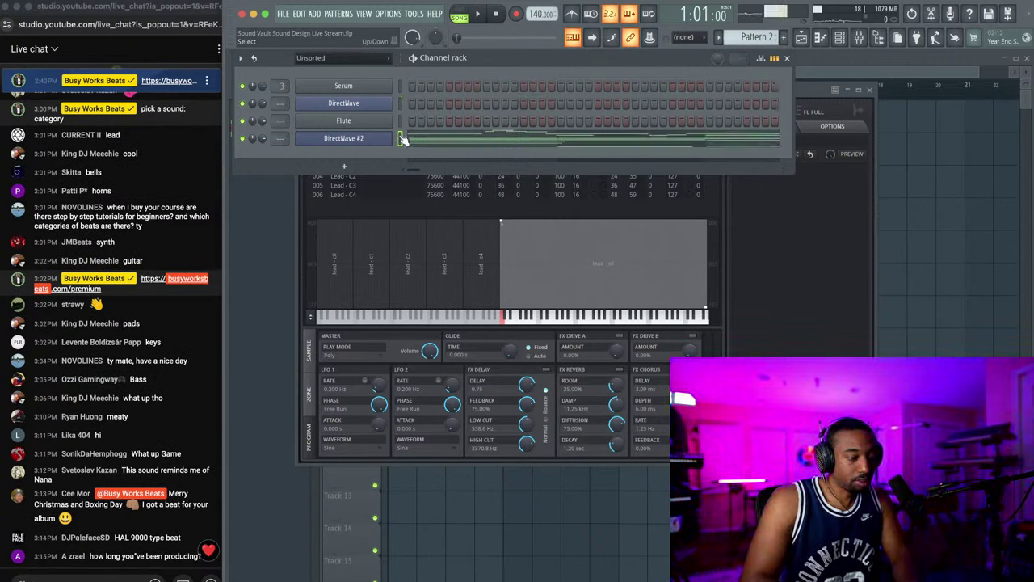
Step: Switch playback to pattern mode, open the DirectWave #2 notes in the piano roll, and play Pattern 2
left_click(462, 13)
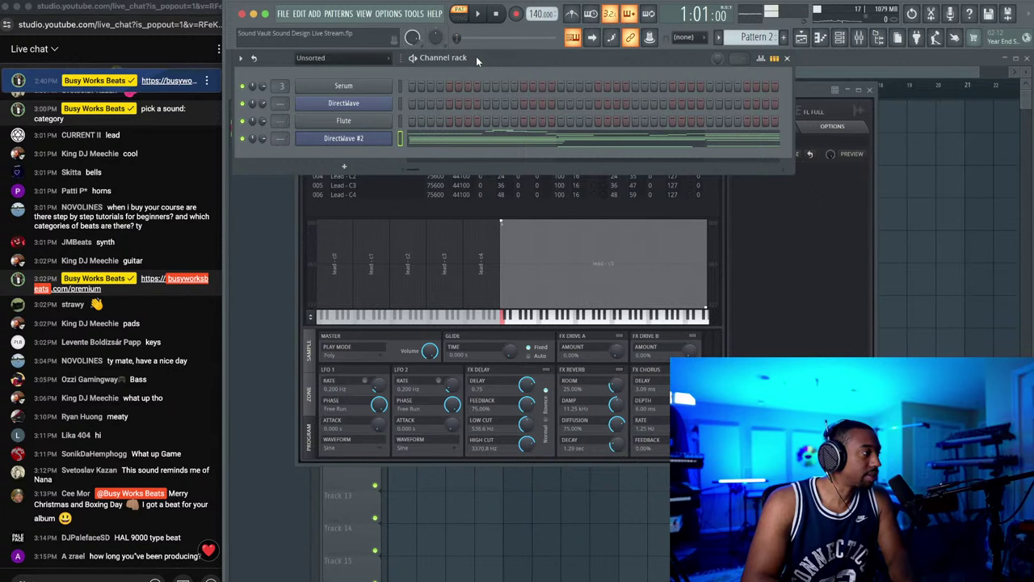
left_click(483, 139)
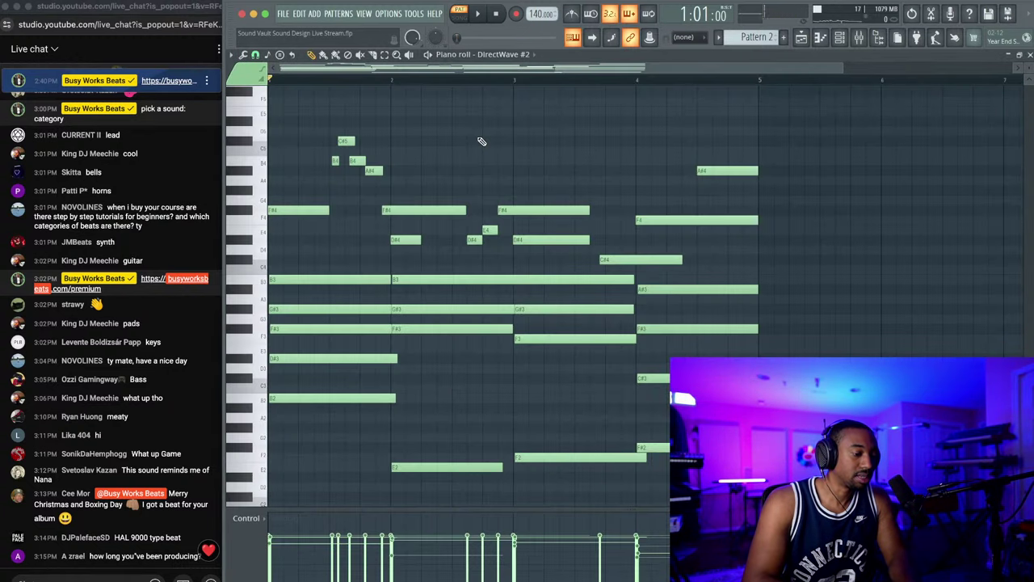
key("space")
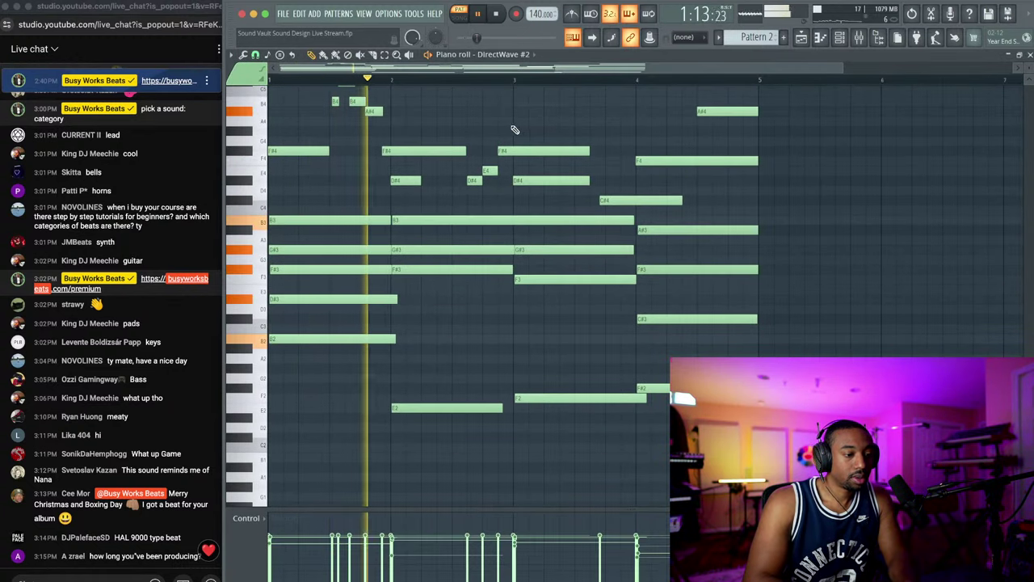
Step: Open the DirectWave #2 instrument from the channel rack and enable its reverb effect during playback
left_click(839, 38)
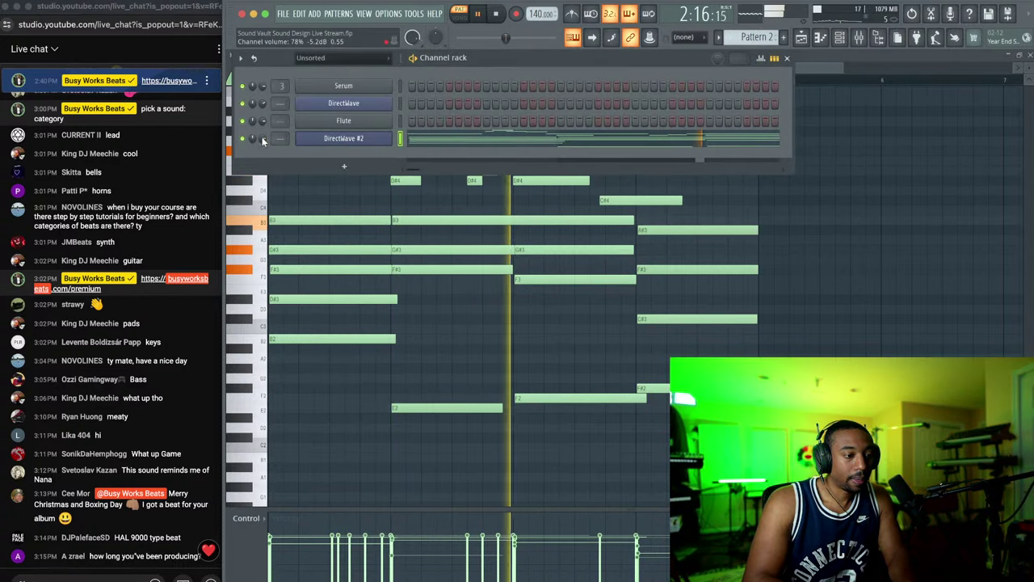
left_click(331, 139)
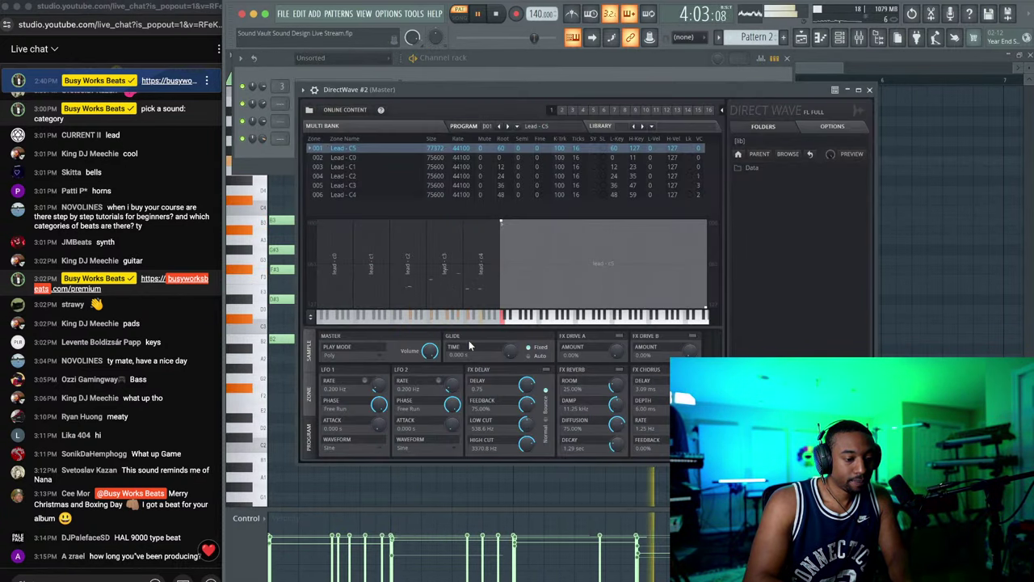
left_click(619, 370)
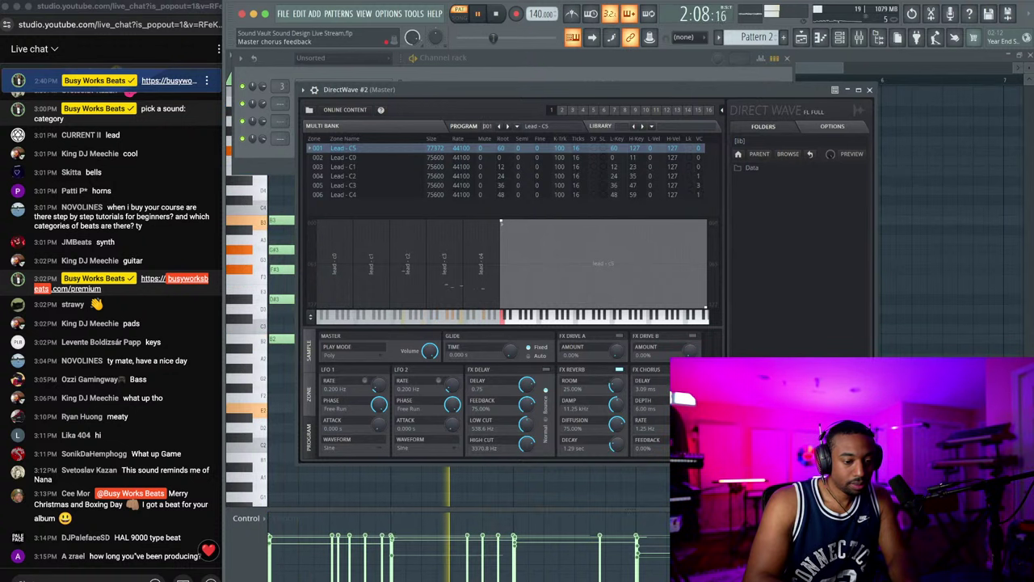
Step: Raise DirectWave #2's chorus feedback to about 63% and enable its delay effect during playback, stopping playback when done
left_click_drag(690, 445, 690, 367)
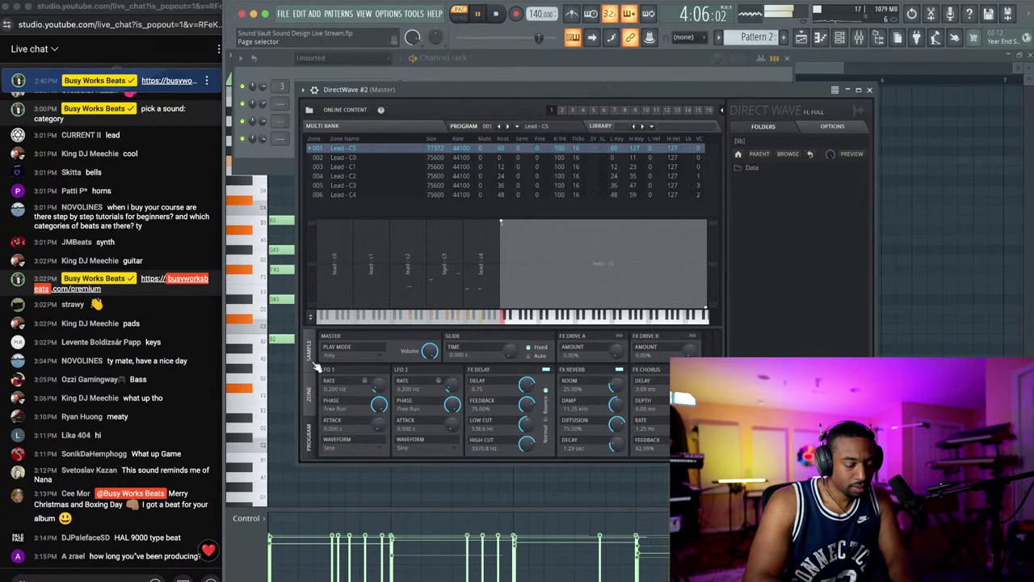
key("space")
key("F6")
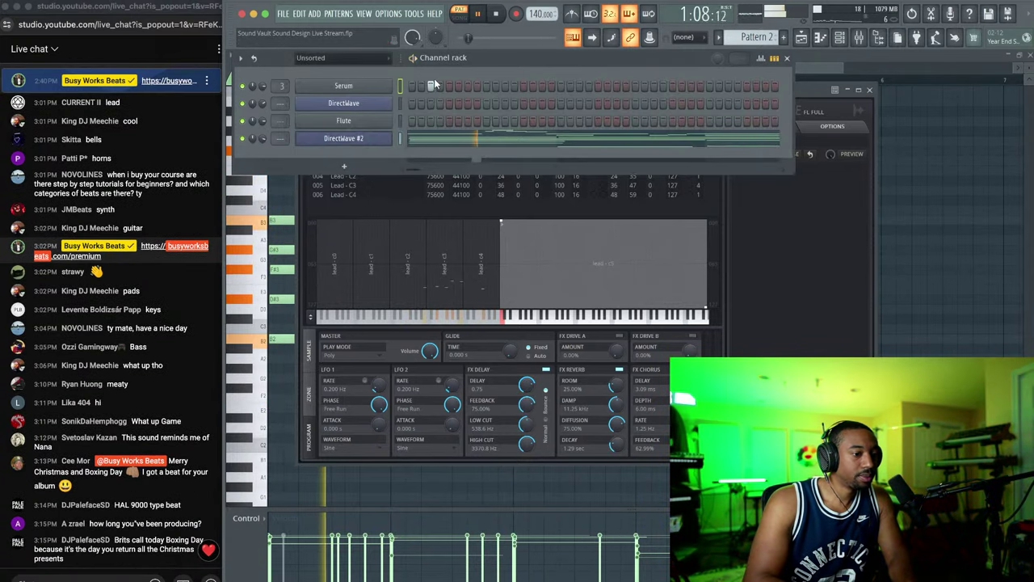
Step: Start saving the DirectWave #2 program under a new name and browse to the Sounds Vault/Pack 1/DirectWave Instruments folder
left_click(367, 140)
left_click(369, 139)
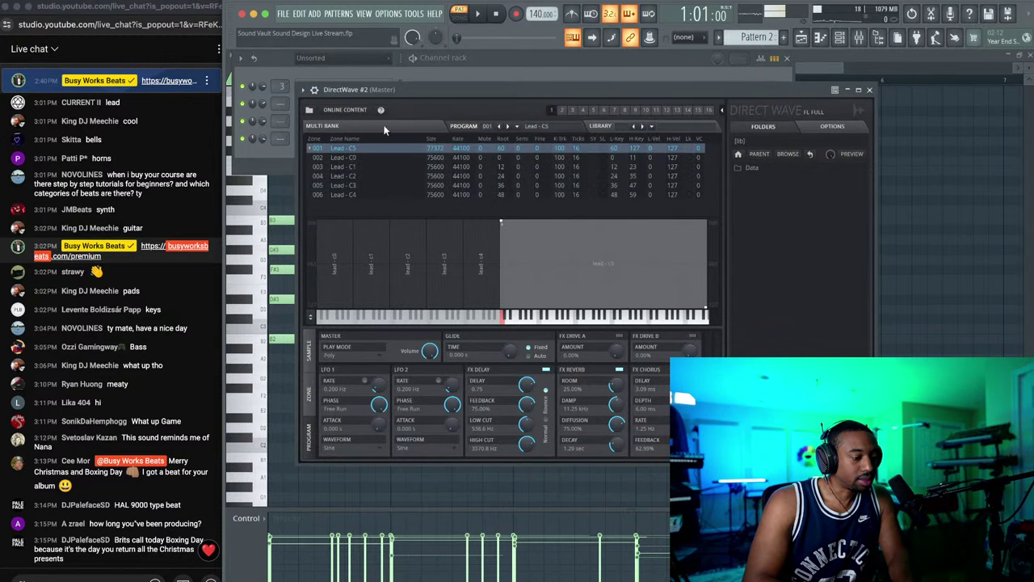
left_click(310, 111)
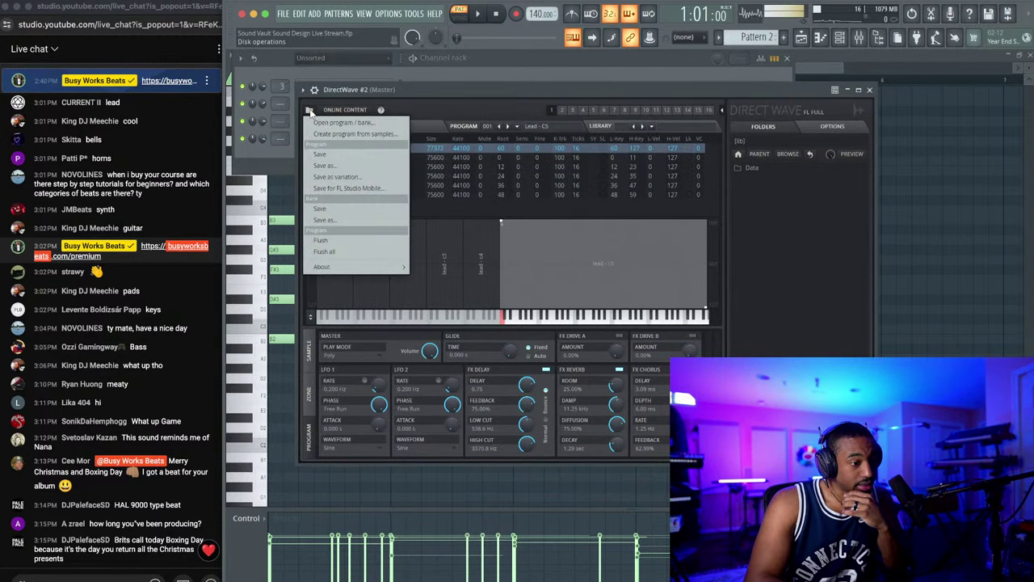
left_click(333, 165)
left_click(531, 160)
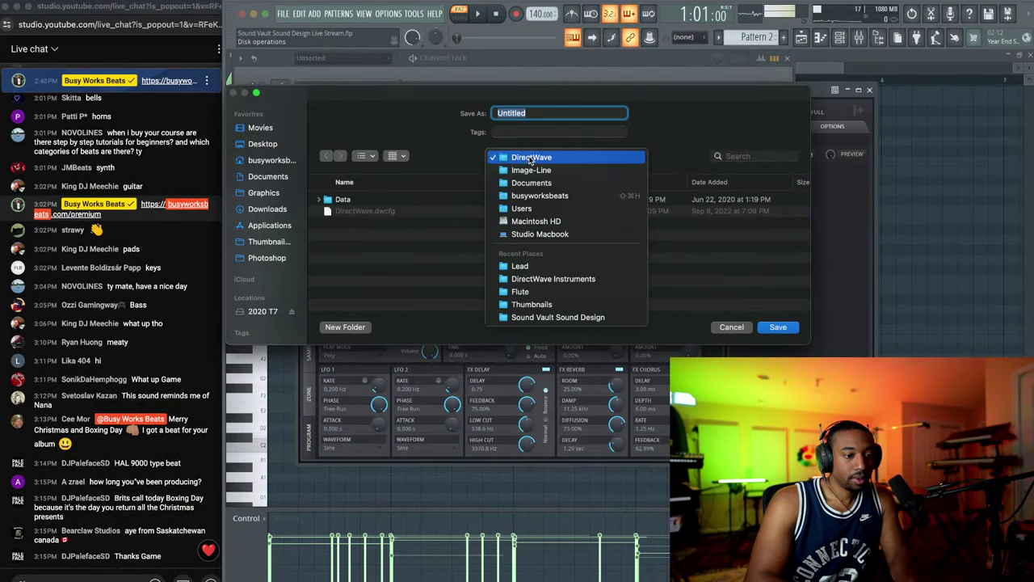
left_click(532, 267)
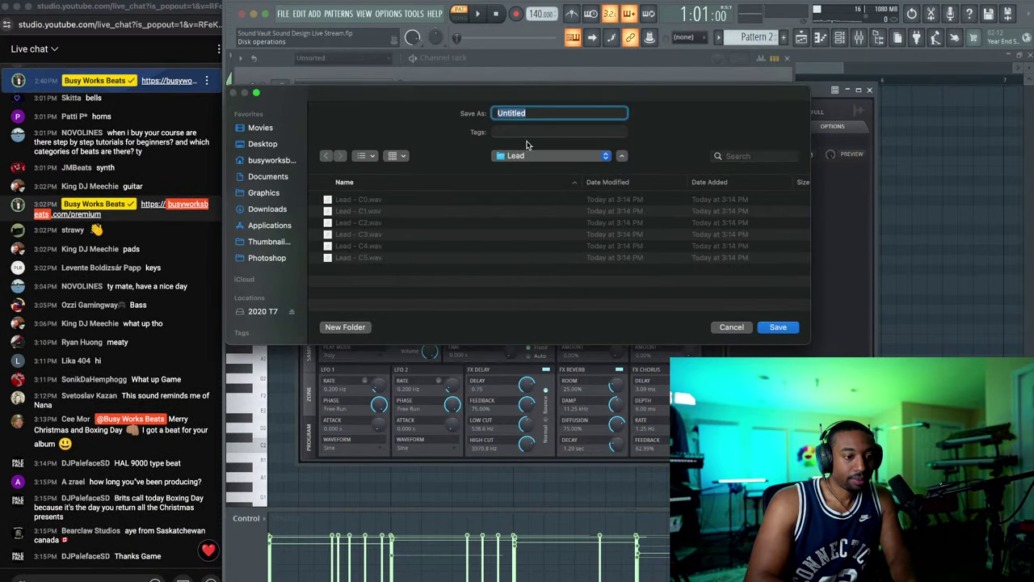
left_click(527, 155)
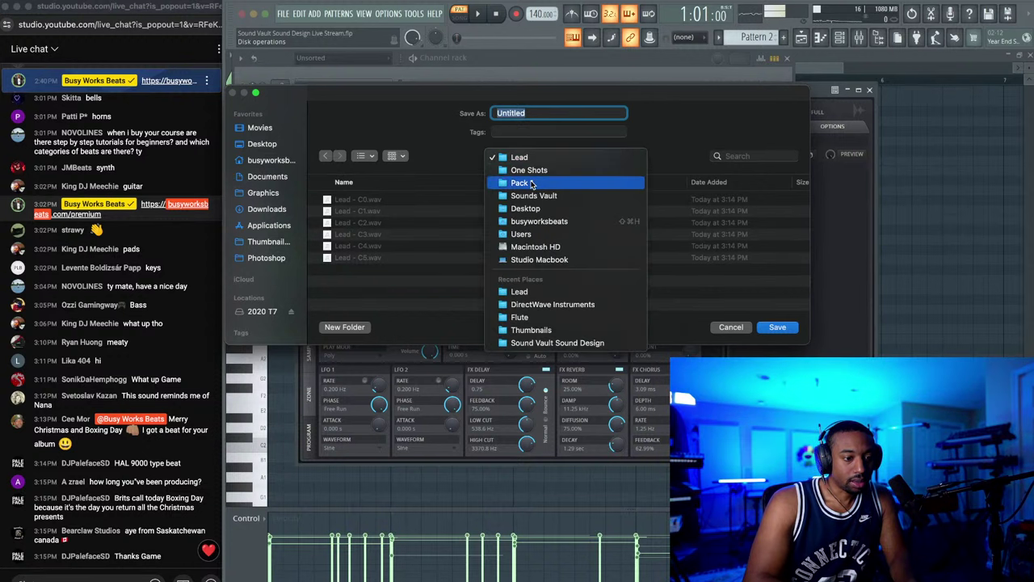
left_click(531, 183)
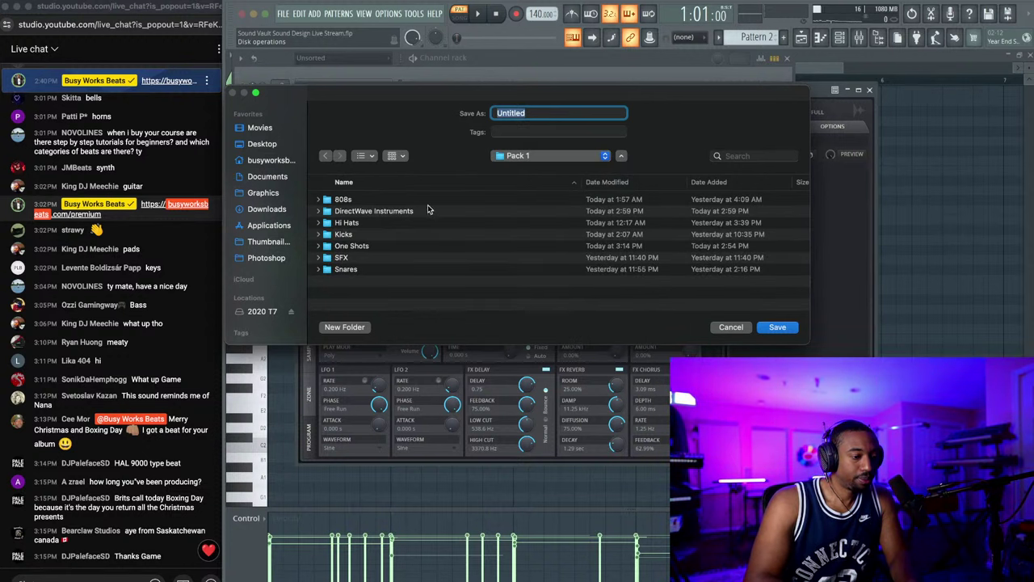
double_click(378, 211)
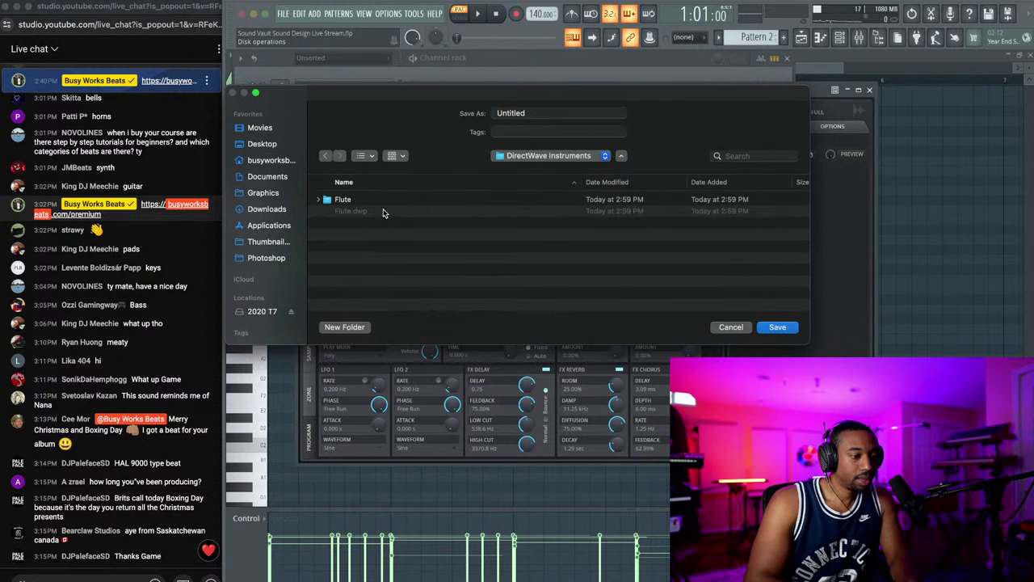
Step: Create a Lead folder inside DirectWave Instruments and save the DirectWave program in it as Lead
left_click(534, 114)
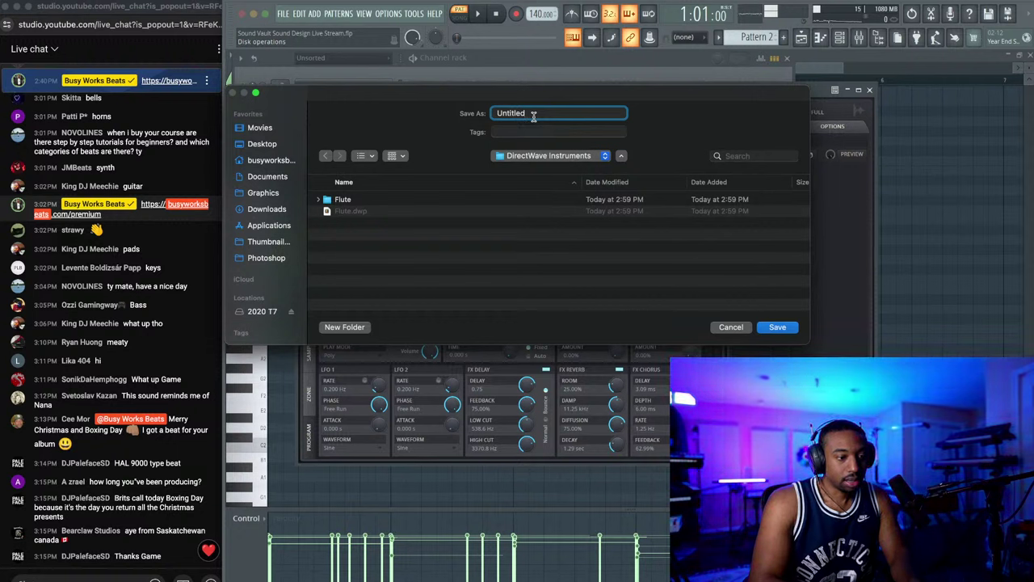
key("super+shift+n")
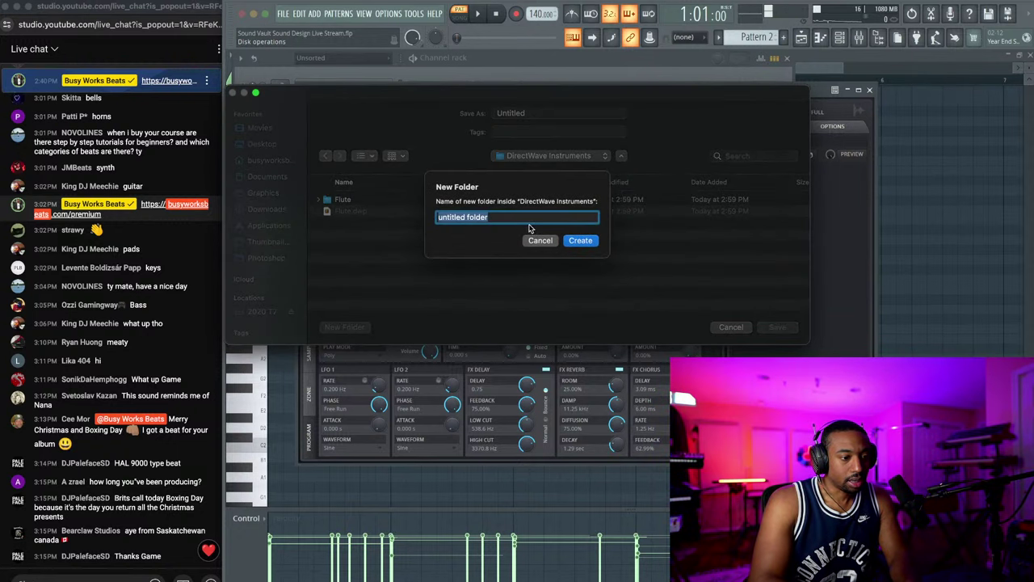
left_click(538, 242)
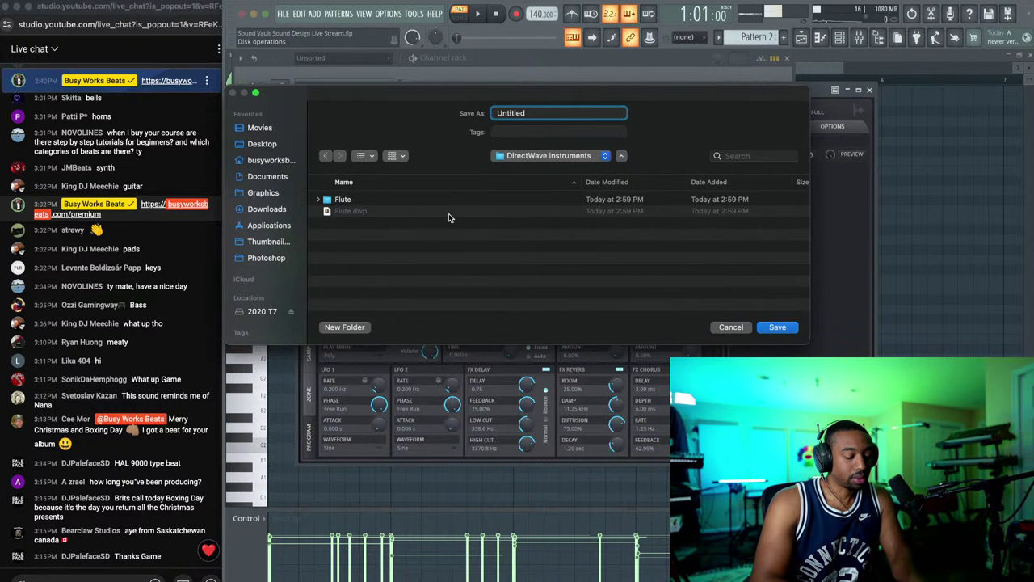
key("super+shift+n")
type("Pad")
key("Return")
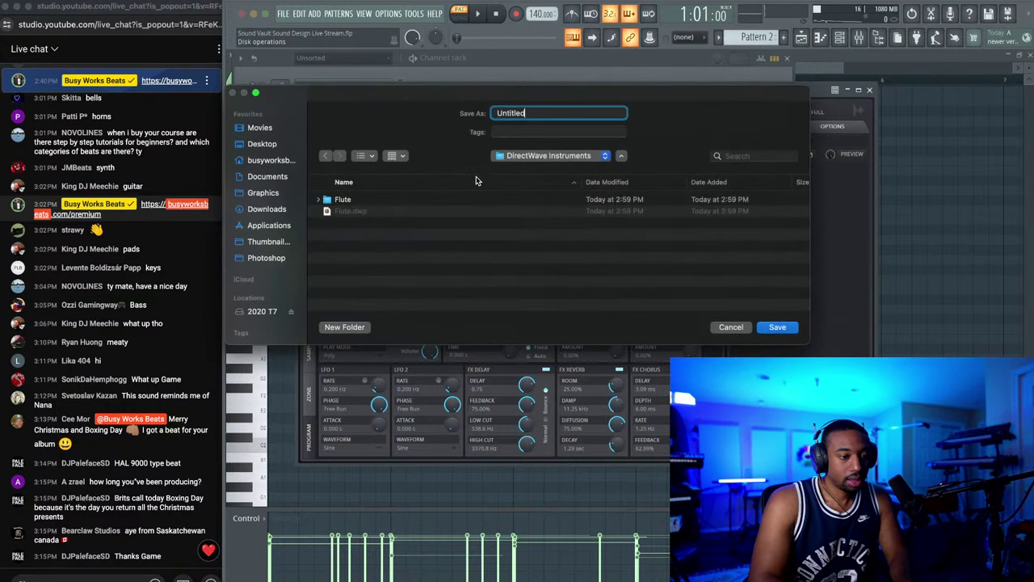
type("Lead")
key("Return")
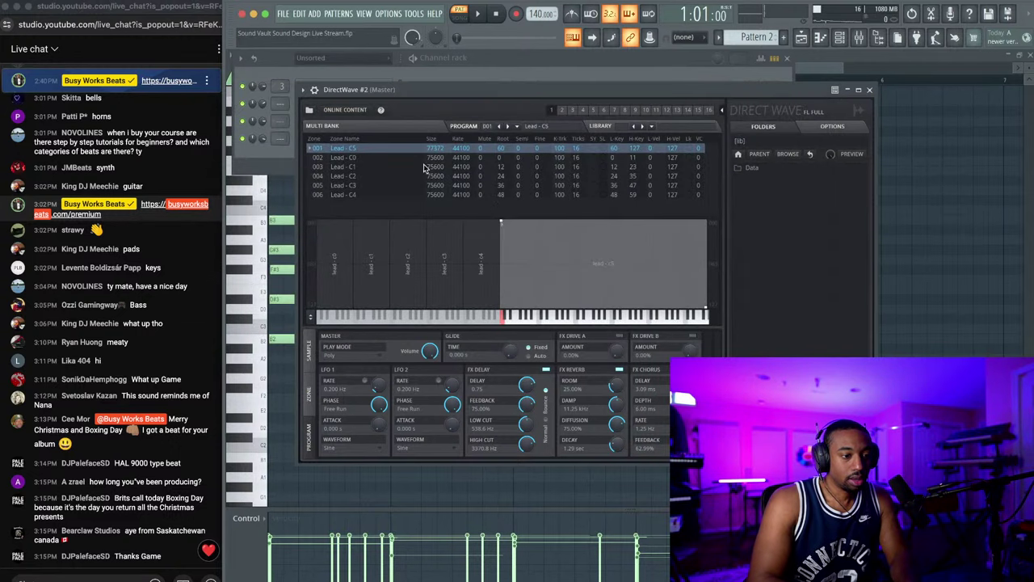
Step: Close DirectWave #2 and open the saved Lead program from the browser's DirectWave Instruments/Lead folder in a new channel
left_click(870, 89)
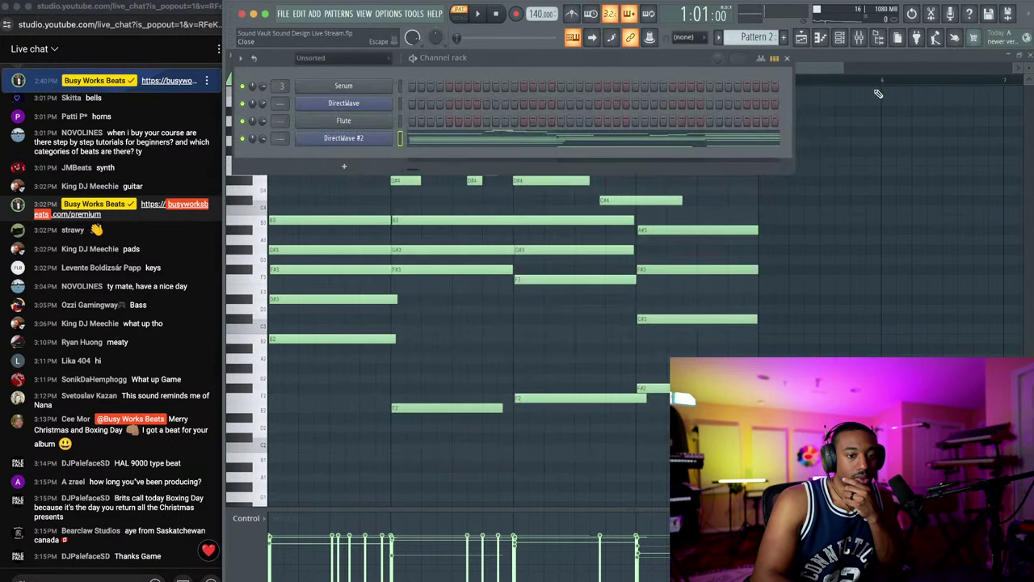
left_click(879, 37)
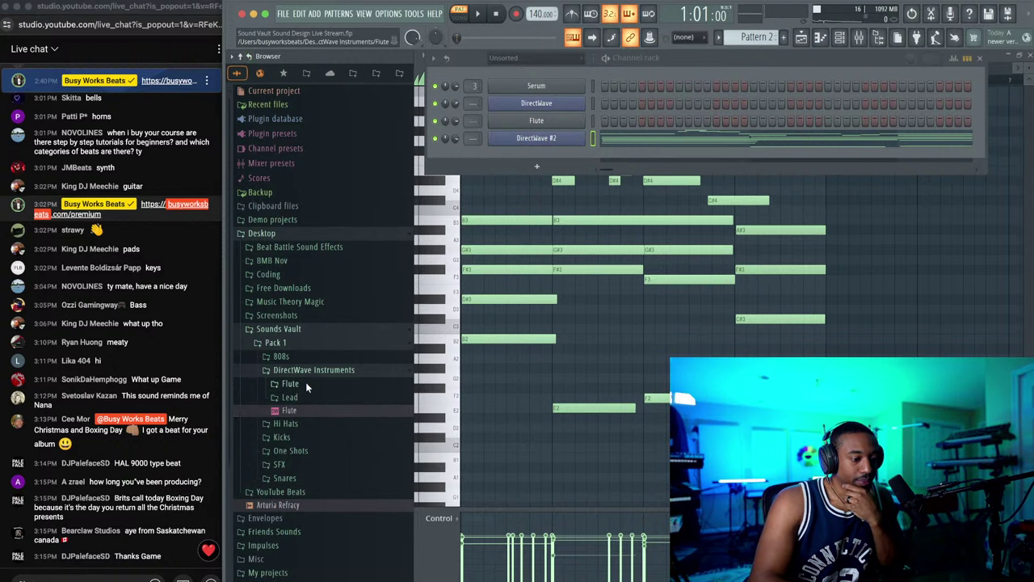
left_click(289, 396)
right_click(306, 426)
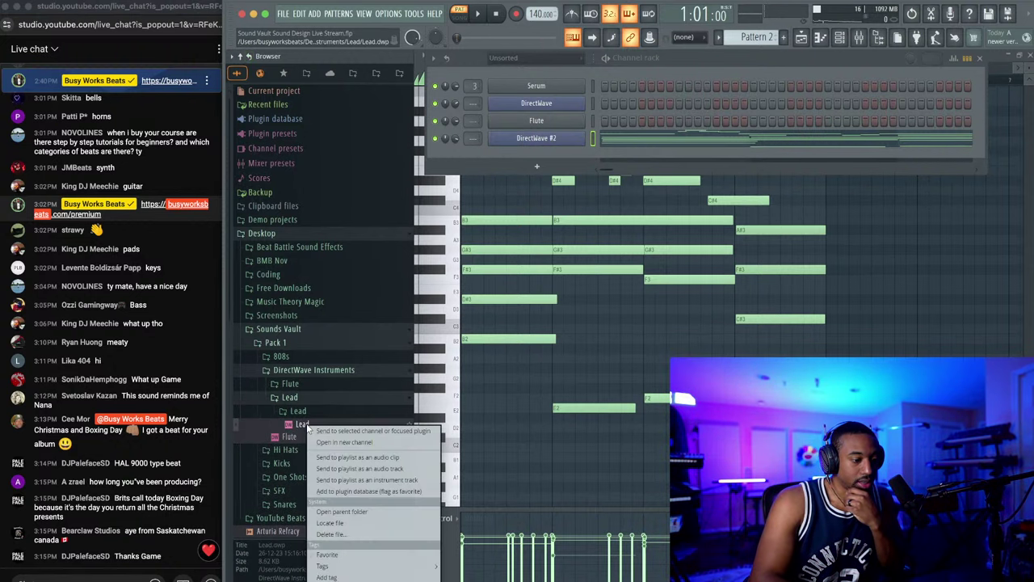
left_click(338, 442)
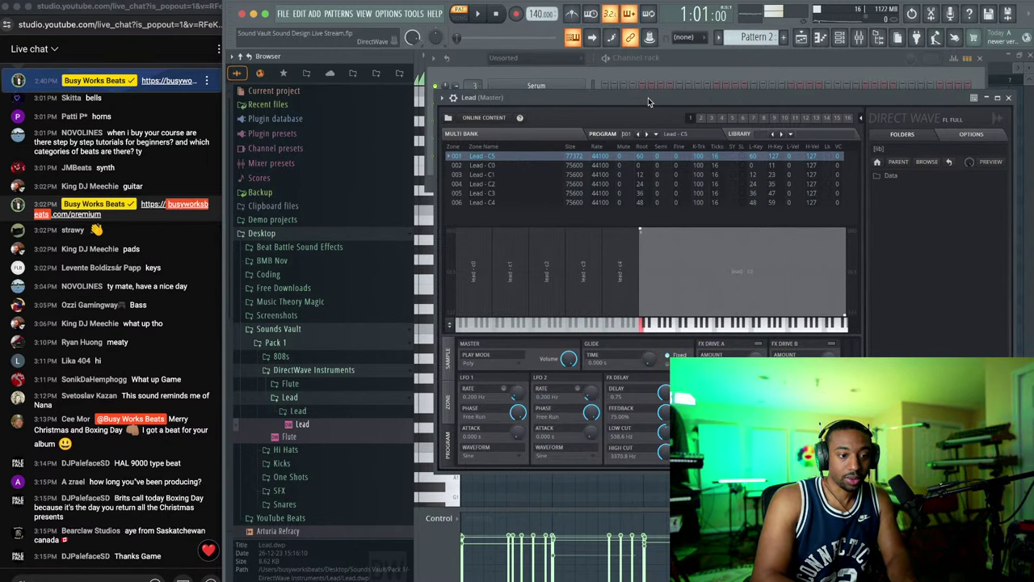
Step: Reposition the Lead instrument window and set the typing-to-piano keyboard's octave to 3
left_click_drag(648, 98, 629, 92)
left_click(636, 68)
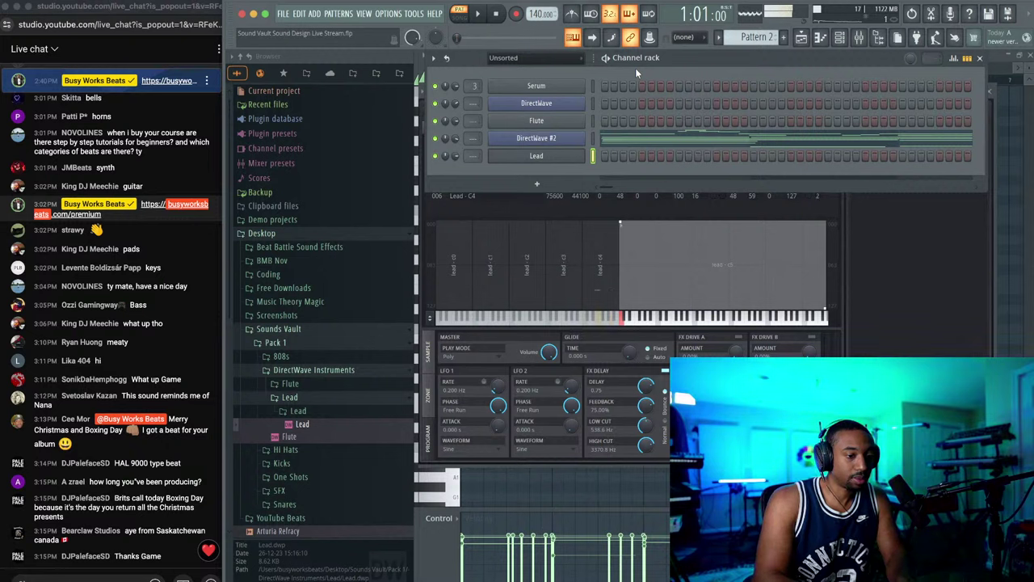
right_click(573, 37)
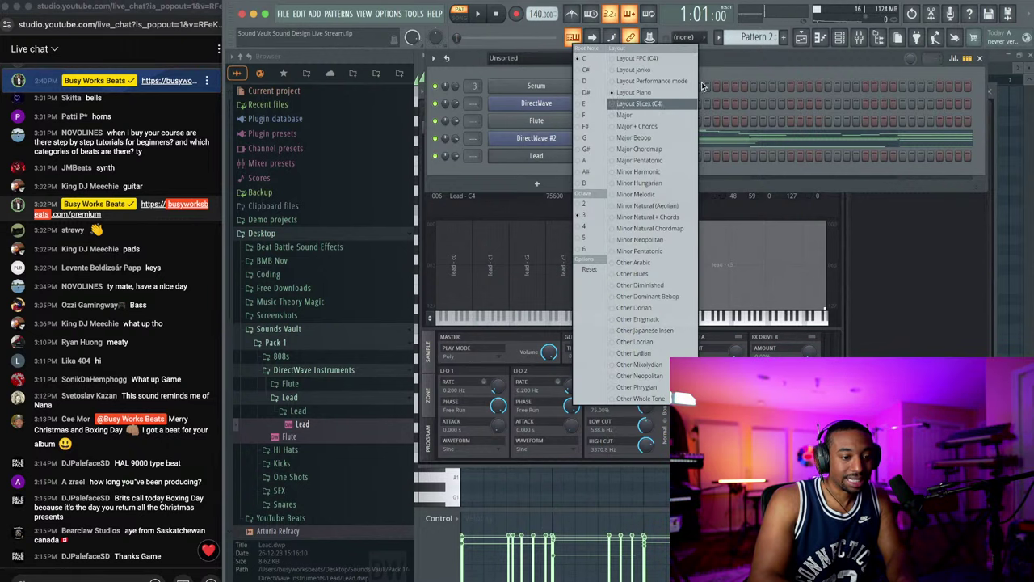
left_click(589, 216)
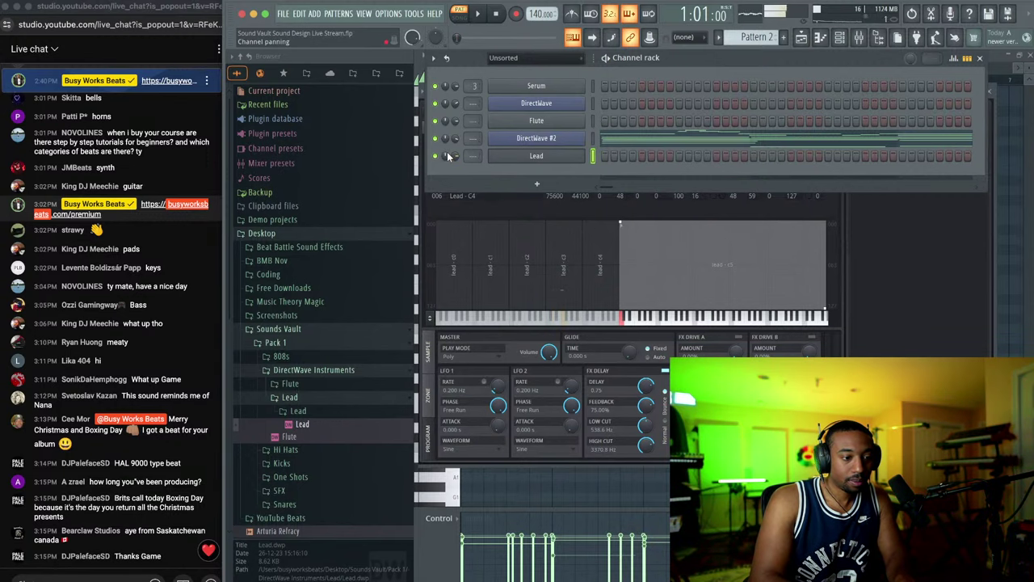
Step: Make the Lead channel monophonic with a maximum polyphony of 1 and close the instrument
left_click(553, 200)
left_click(434, 92)
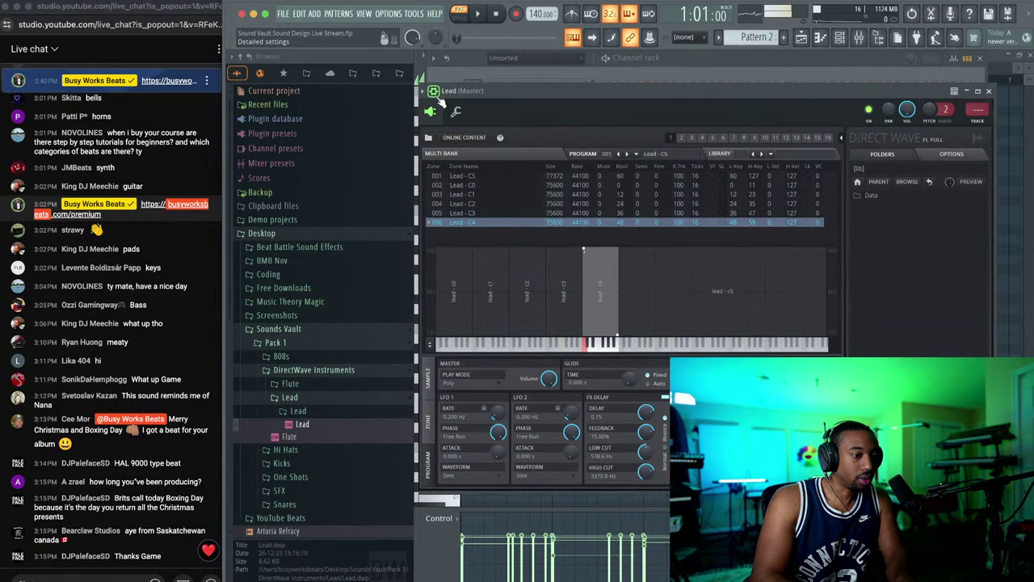
left_click(456, 111)
left_click(575, 178)
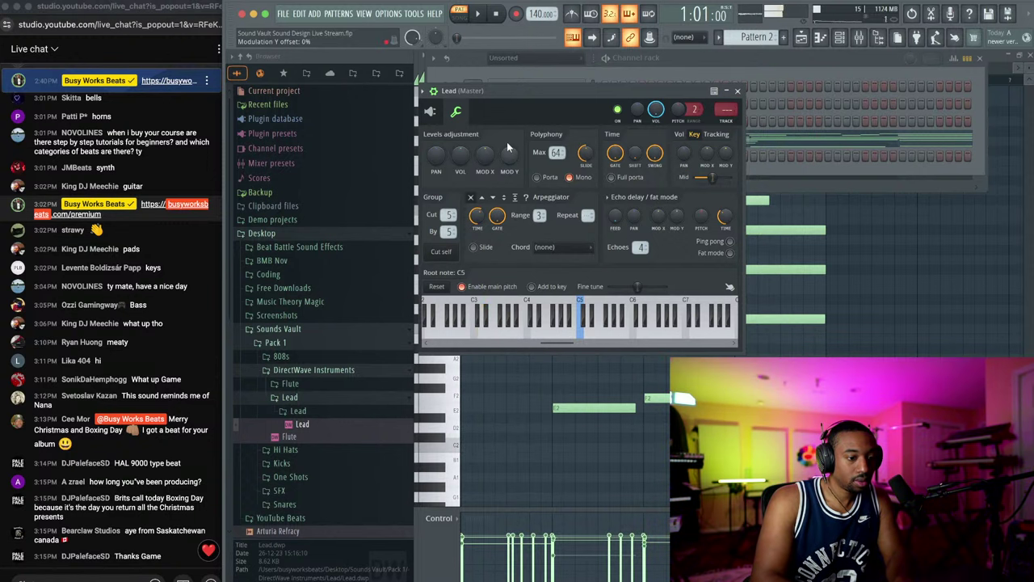
left_click_drag(556, 153, 556, 190)
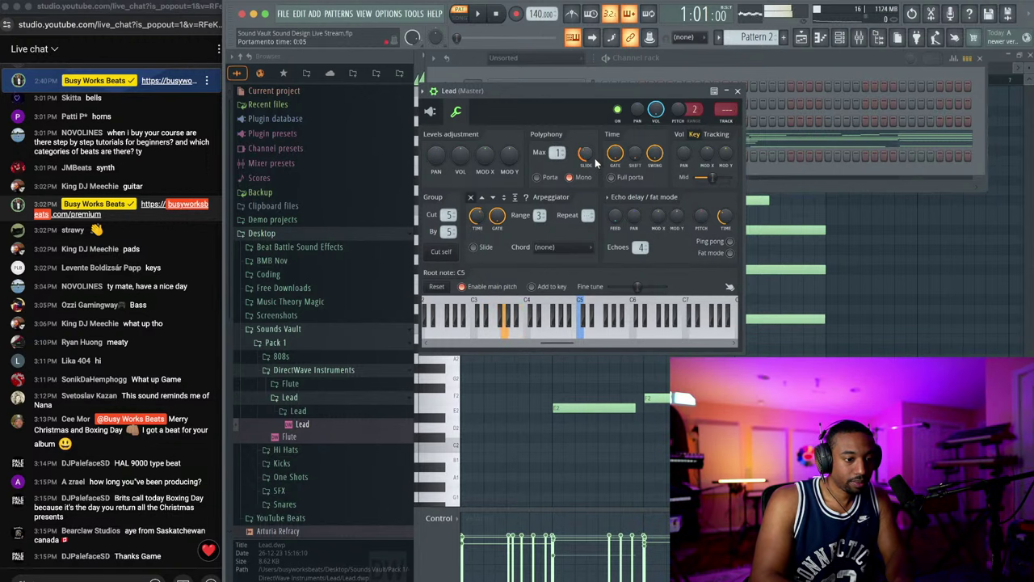
left_click(455, 113)
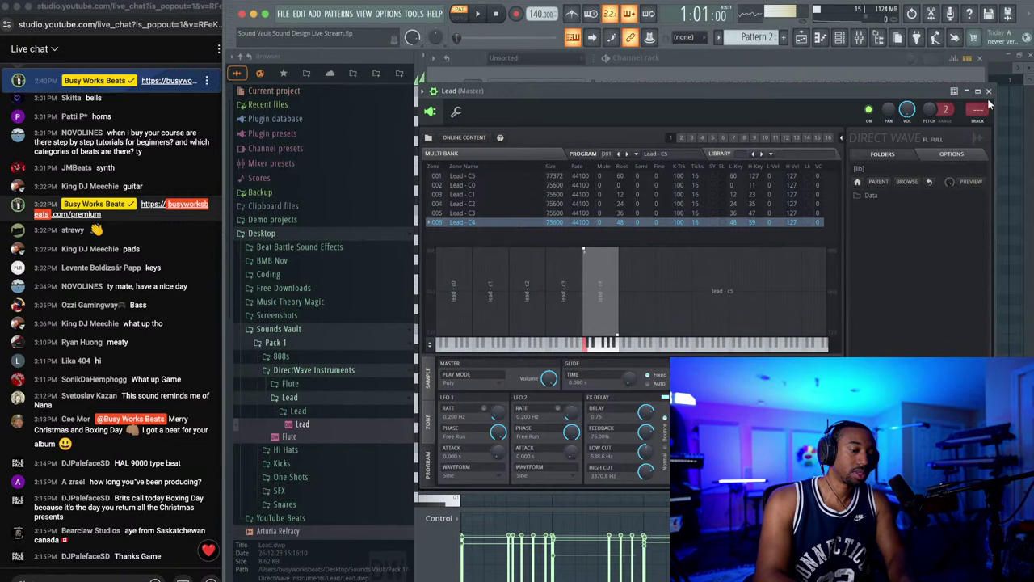
left_click(988, 91)
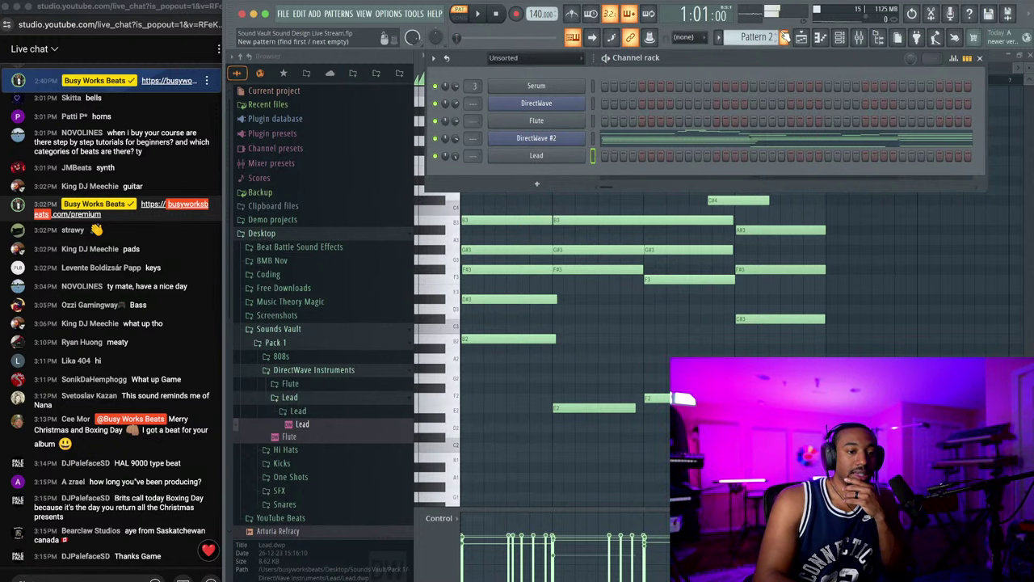
Step: Create a new empty pattern and bring up the playlist
key("F4")
left_click(804, 38)
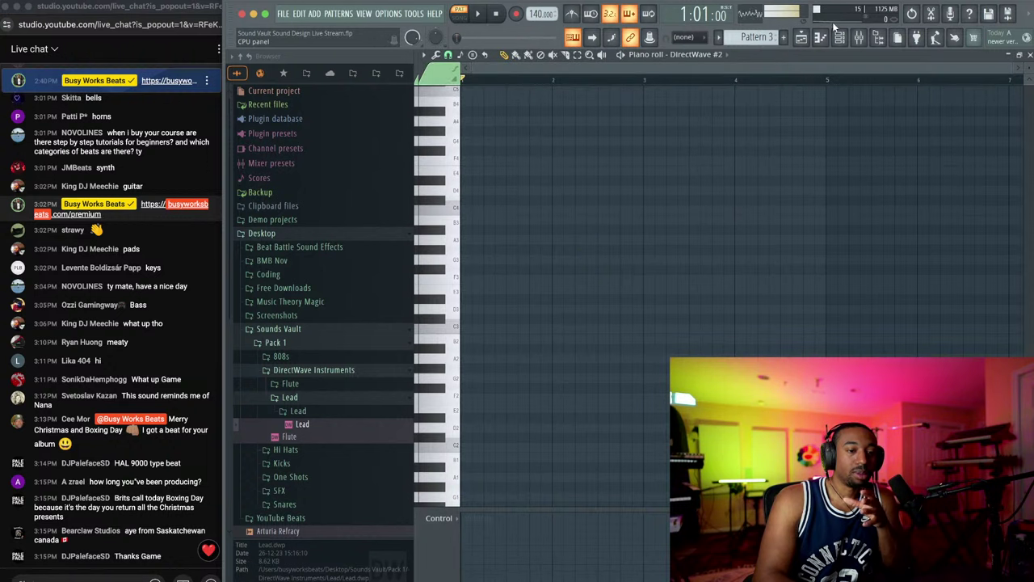
left_click(809, 38)
left_click(807, 38)
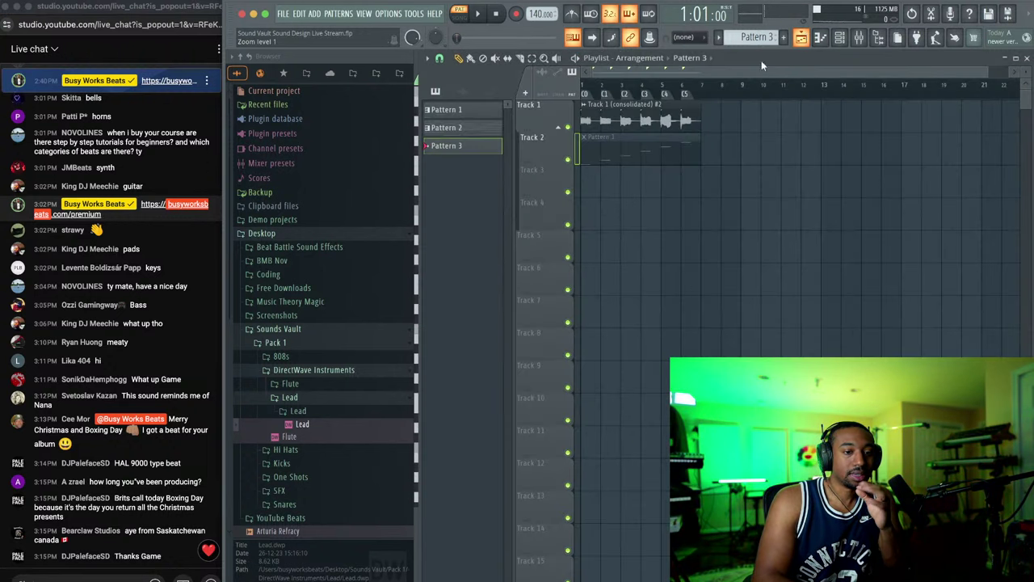
Step: Delete the consolidated audio clip on Track 1 and the pattern clip on Track 2 from the playlist, and save the project
right_click(631, 122)
right_click(630, 152)
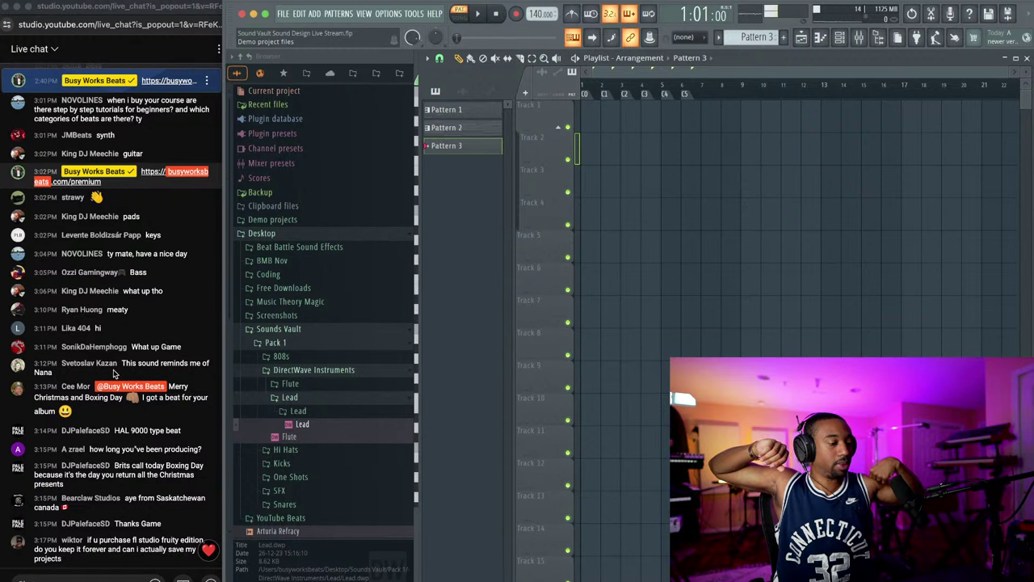
key("super+s")
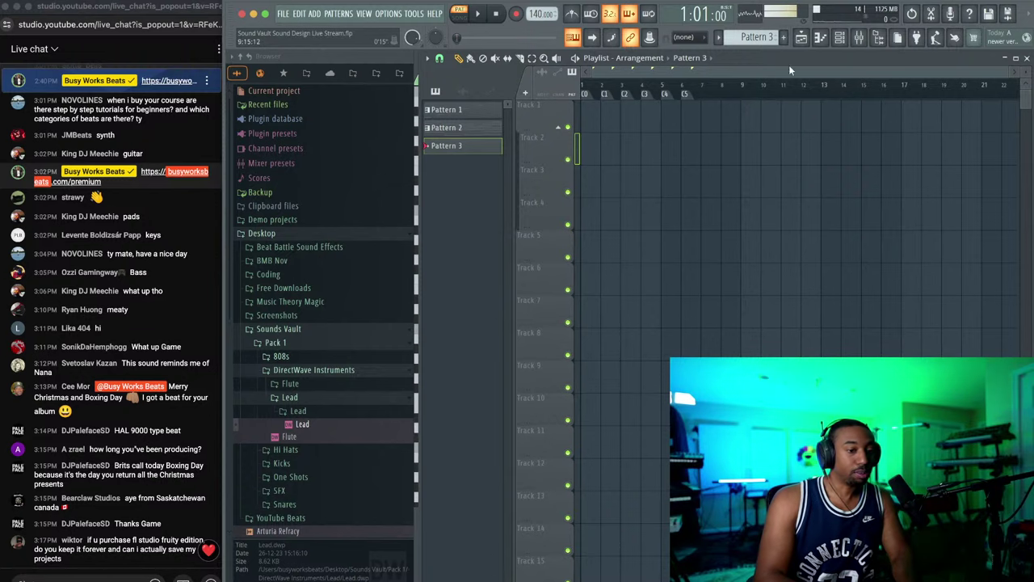
Step: Add an FM8 instrument as a new channel, reposition its window within the workspace, and open its modulation matrix
left_click(841, 37)
left_click(533, 184)
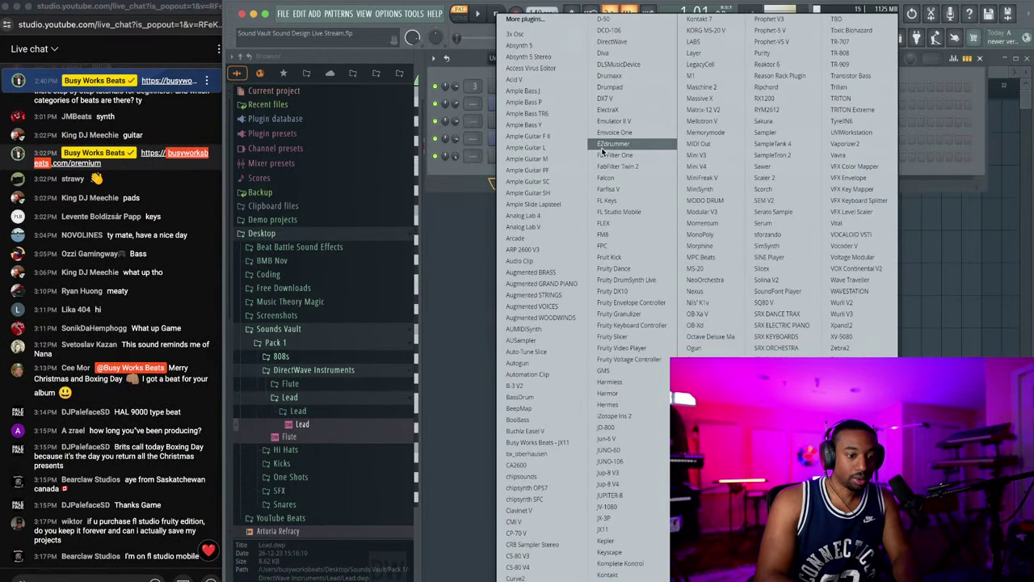
left_click(622, 234)
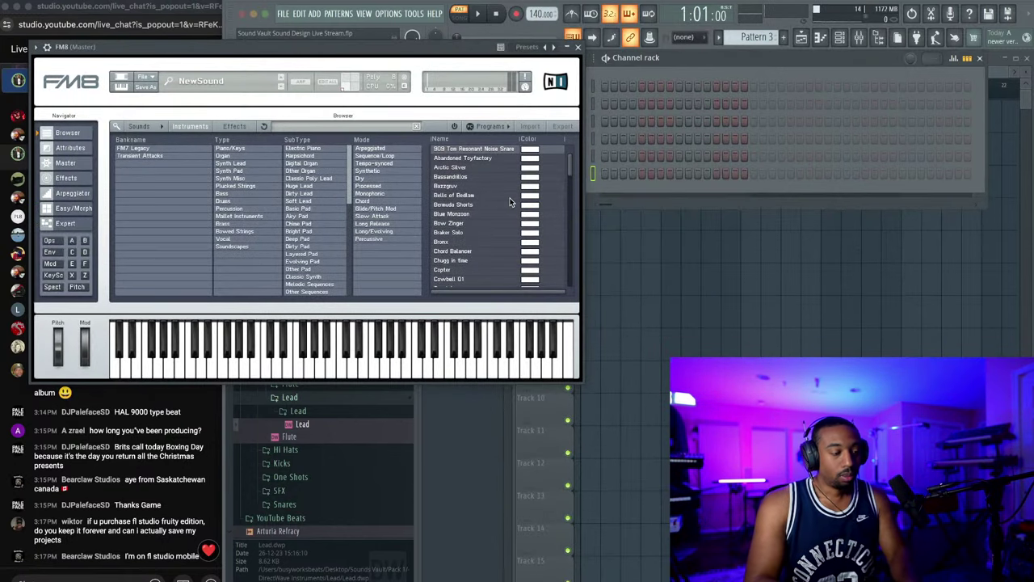
left_click_drag(197, 52, 514, 93)
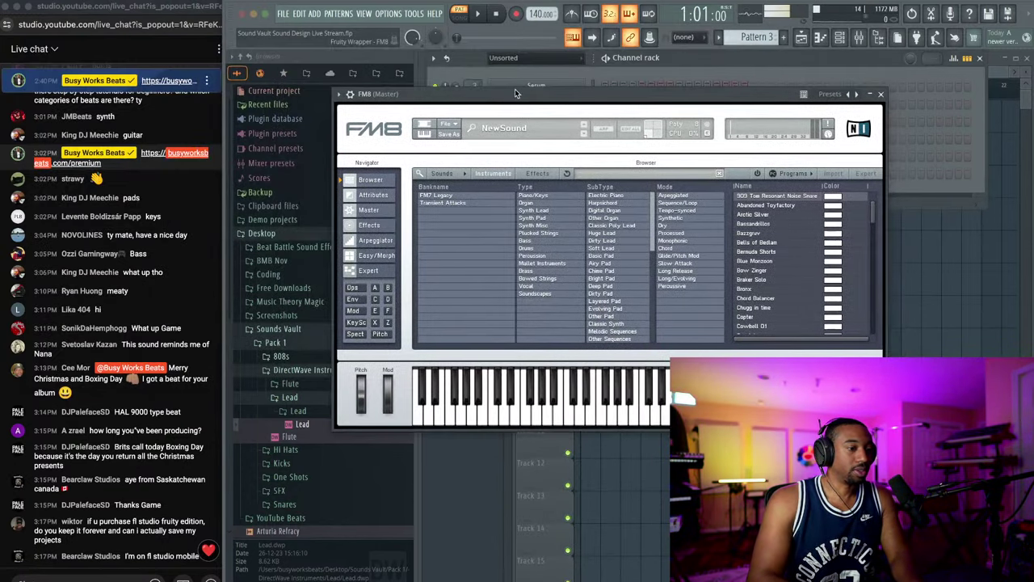
left_click_drag(618, 93, 638, 95)
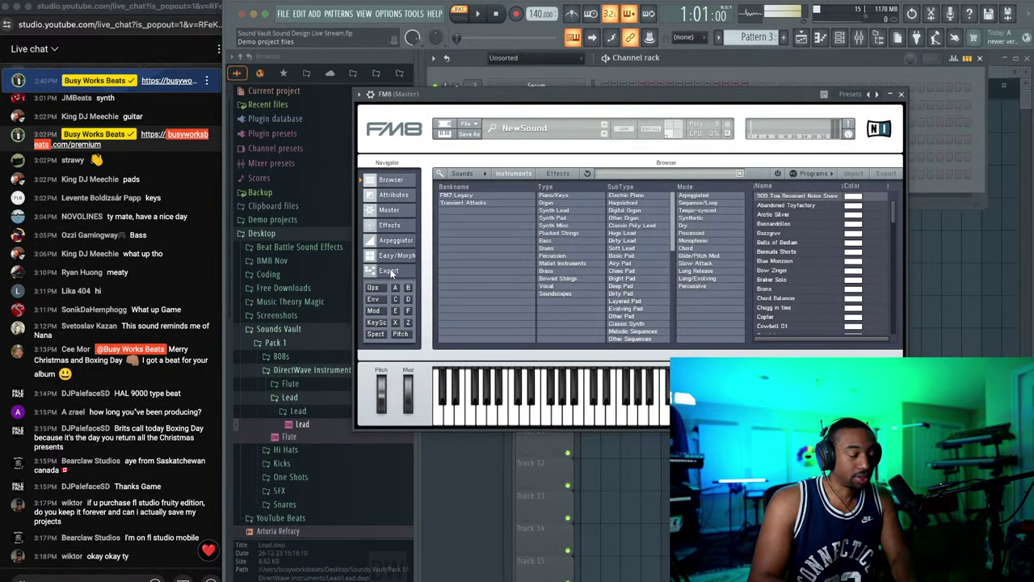
left_click(374, 310)
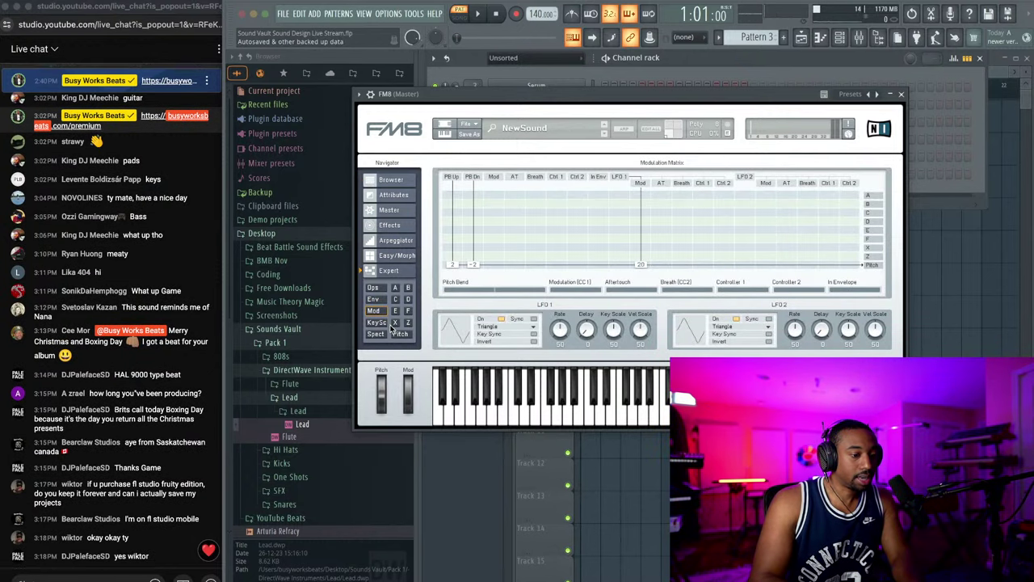
Step: Show the overview of all operators and raise operator F's output level to 100 in the FM matrix
left_click(379, 302)
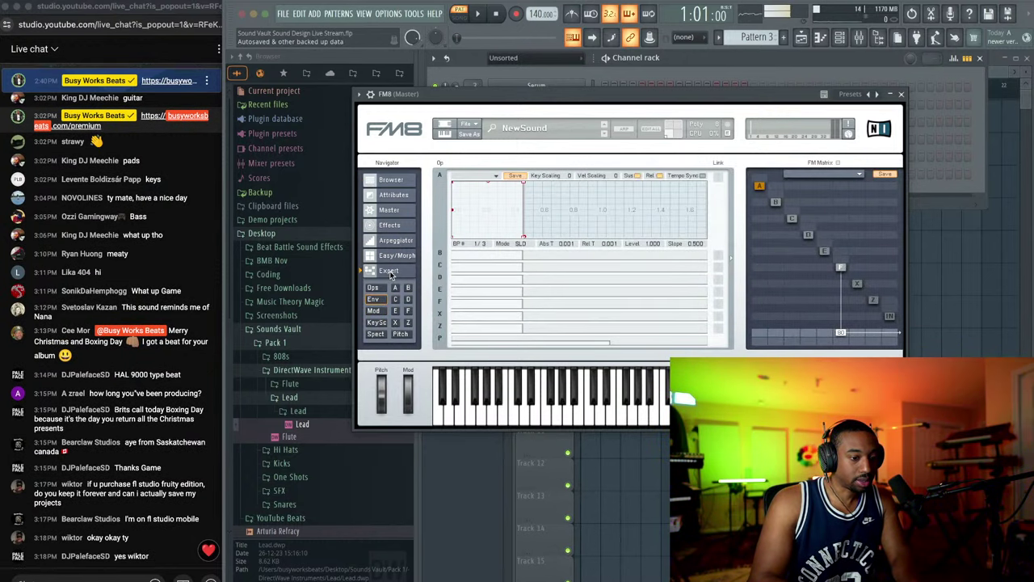
left_click(380, 288)
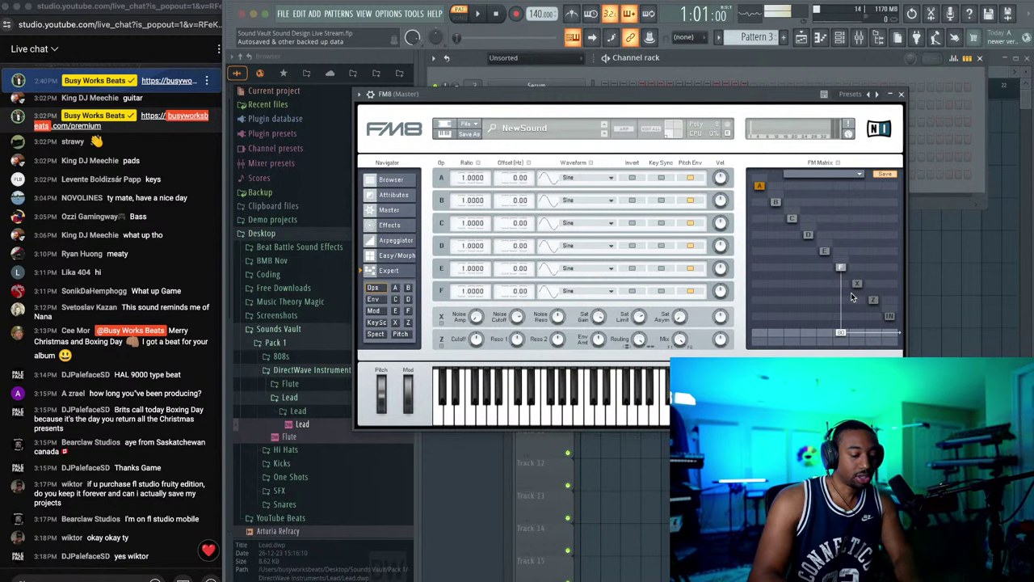
left_click_drag(841, 332, 842, 267)
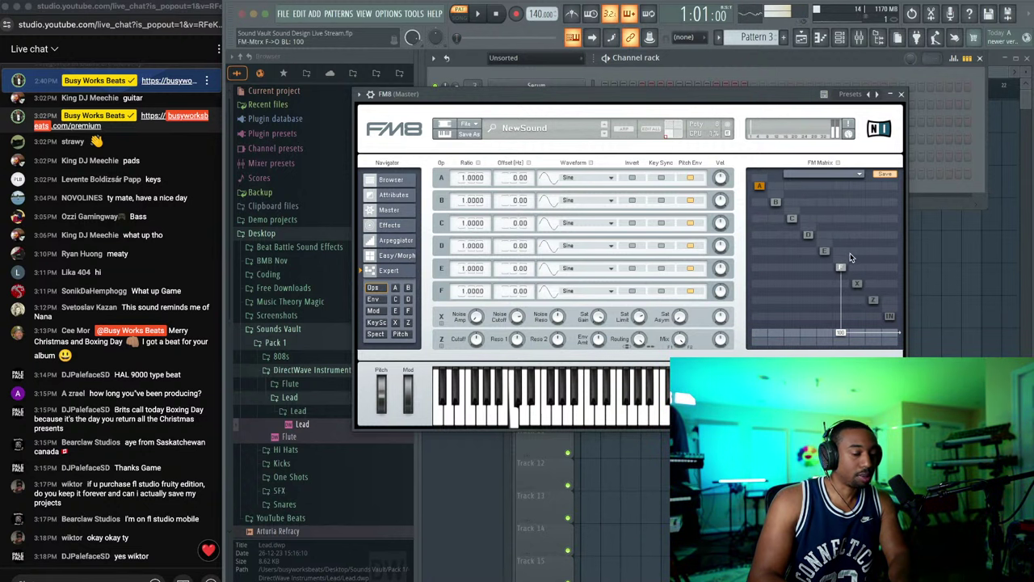
Step: Try self-feedback of about 24 on operator F in the FM matrix
left_click(841, 266)
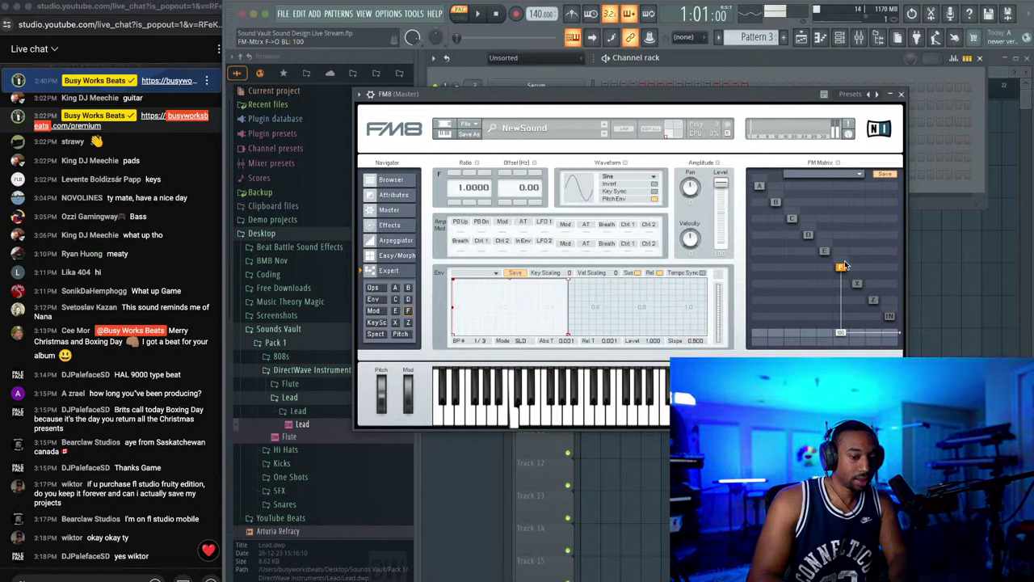
mouse_move(845, 259)
left_mouse_down()
mouse_move(848, 227)
mouse_move(842, 267)
mouse_move(855, 260)
mouse_move(846, 253)
left_mouse_up()
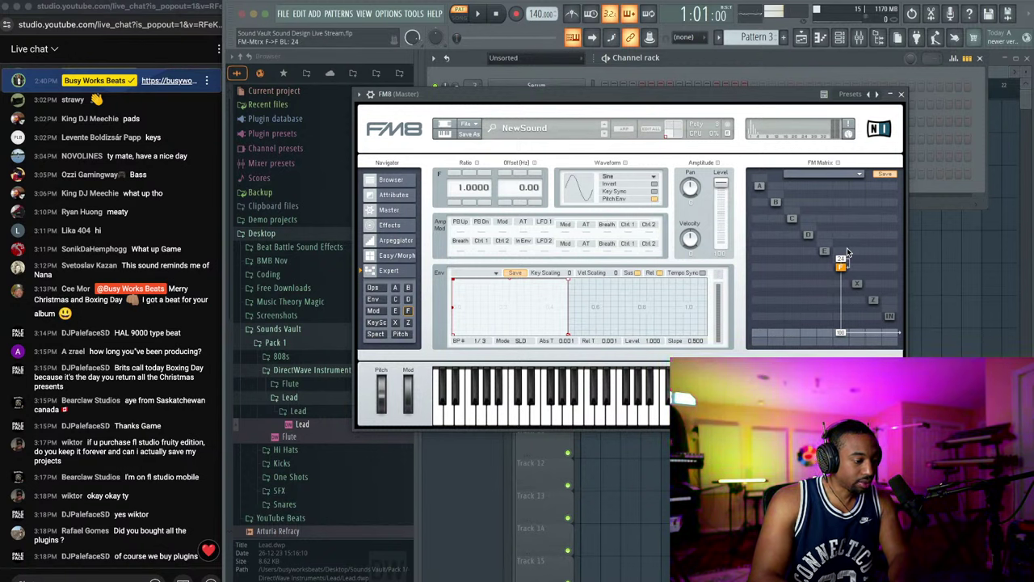
left_click_drag(847, 248, 847, 240)
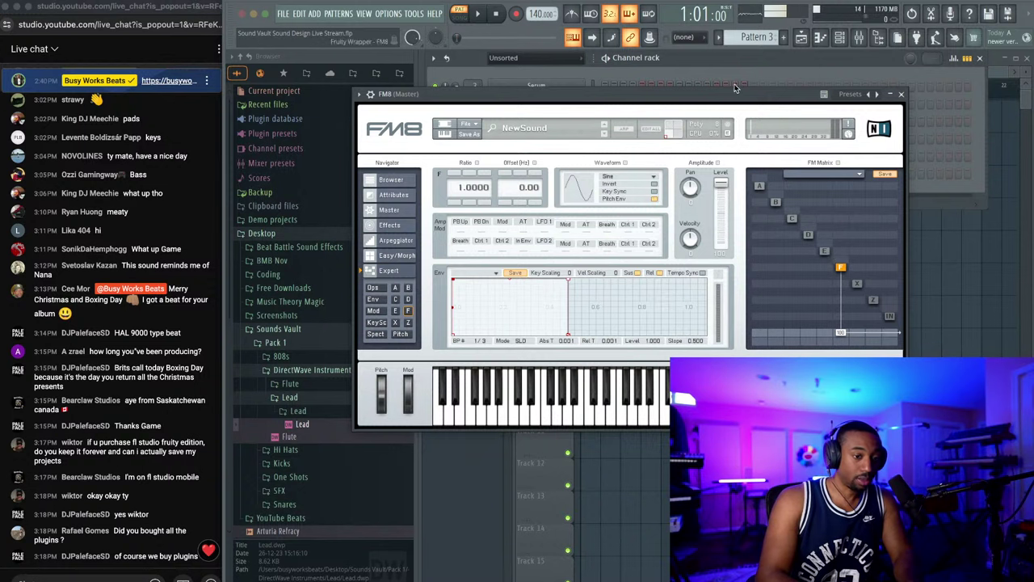
Step: Hide the file browser and reposition the FM8 window over the playlist
left_click_drag(775, 94, 720, 72)
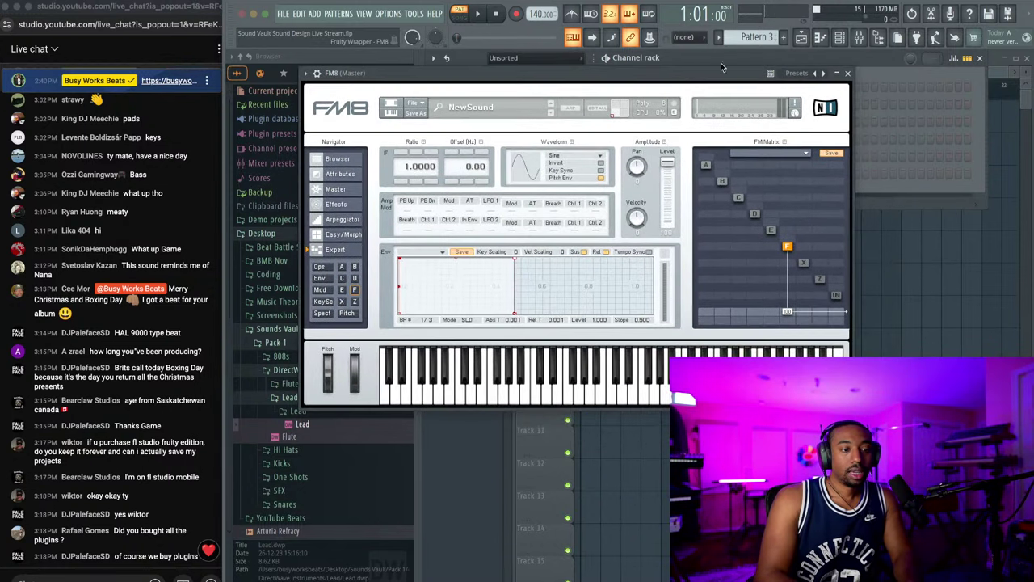
left_click(878, 40)
left_click_drag(629, 72, 600, 72)
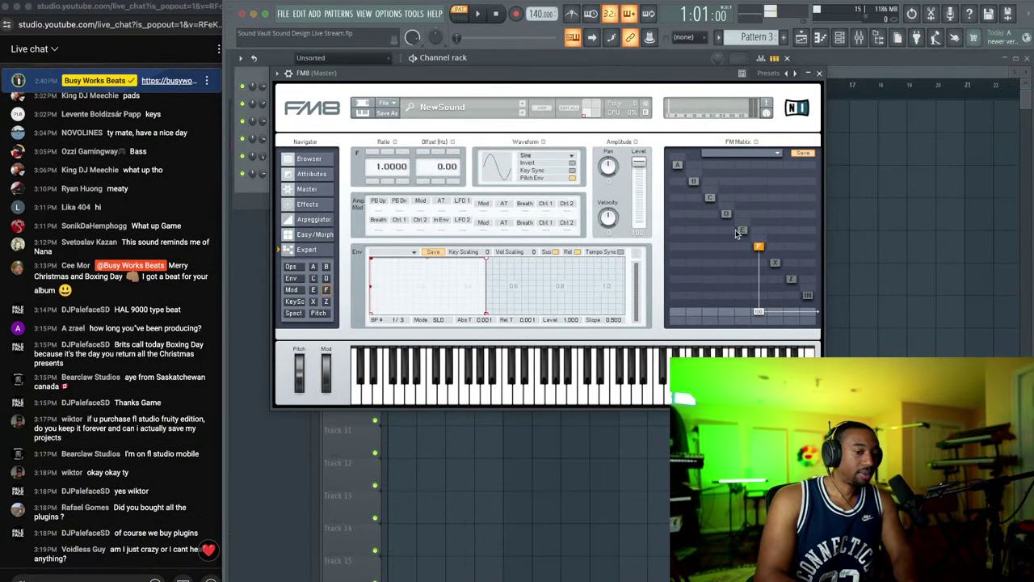
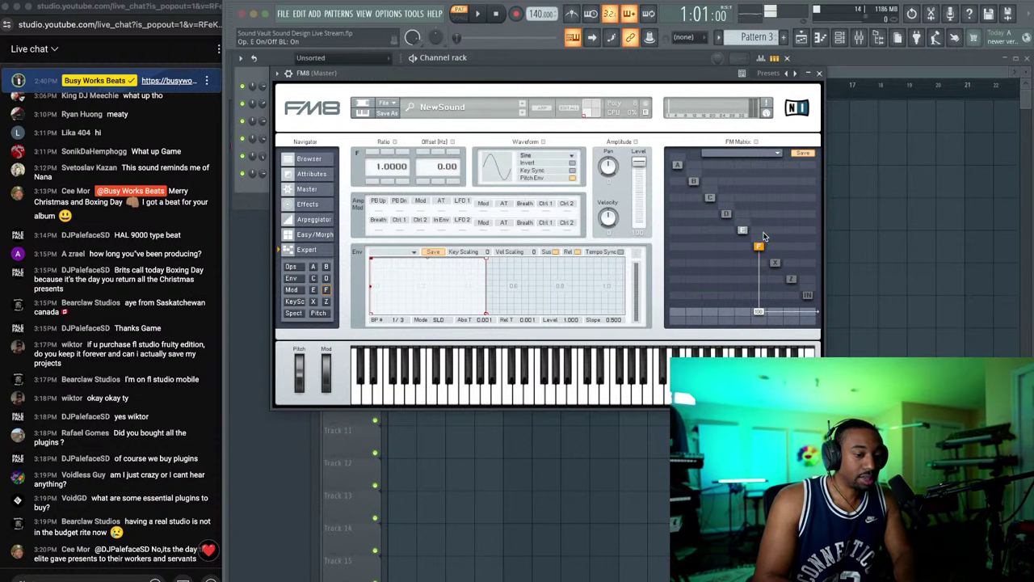
Step: Route operator E into operator F in the FM matrix and add self-feedback to operator E
key("c")
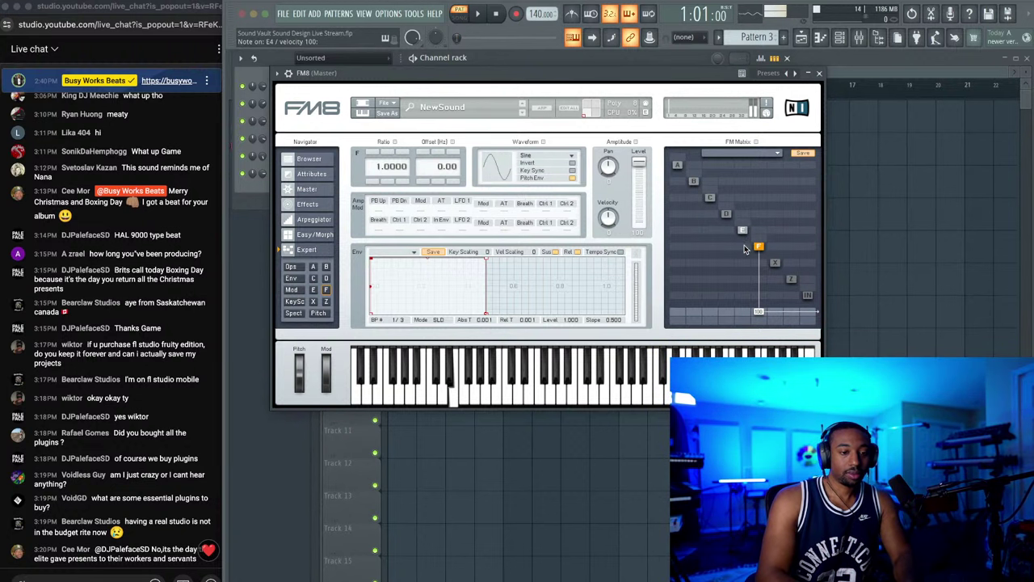
left_click_drag(745, 246, 756, 179)
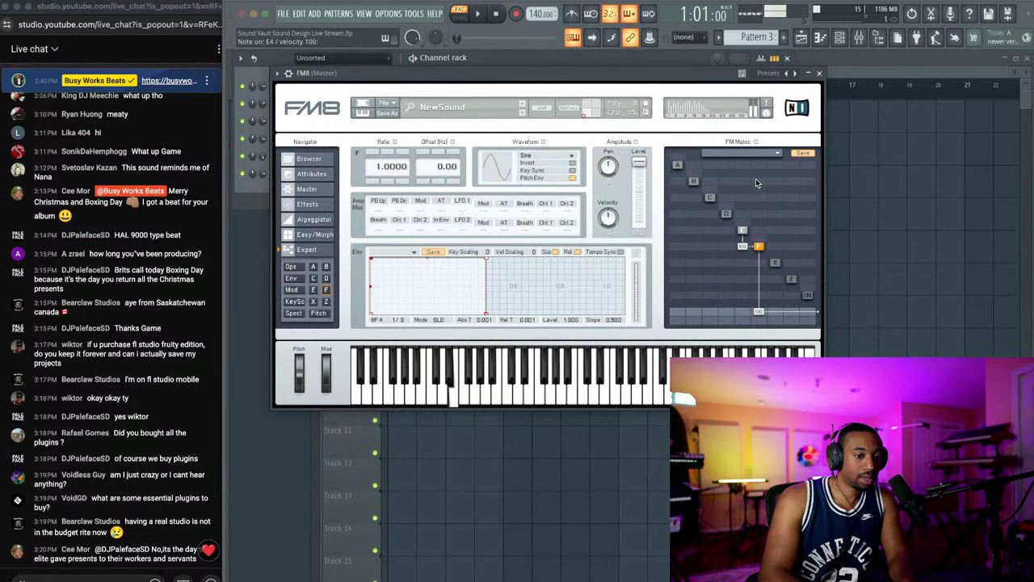
left_click(742, 231)
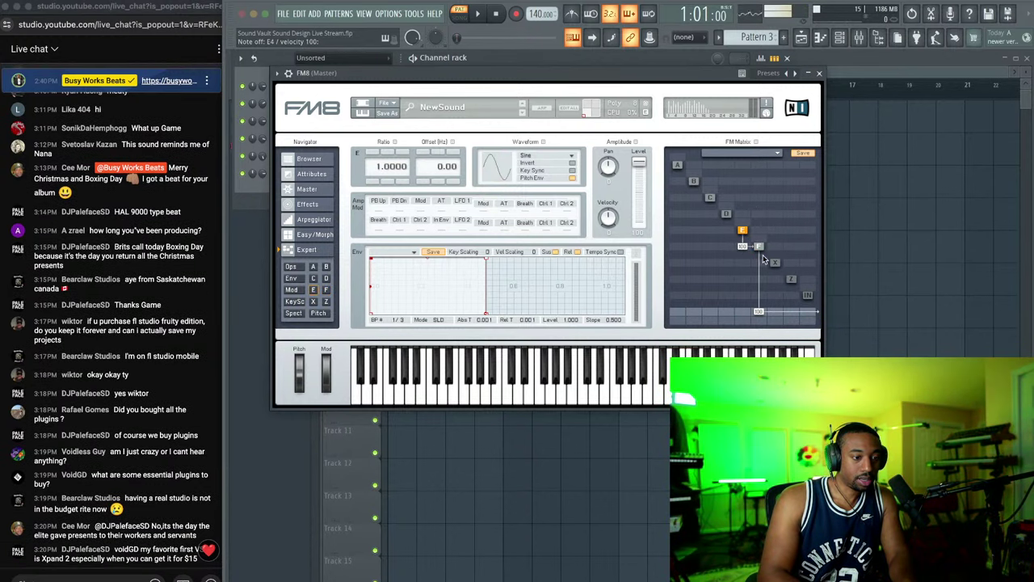
left_click(743, 231)
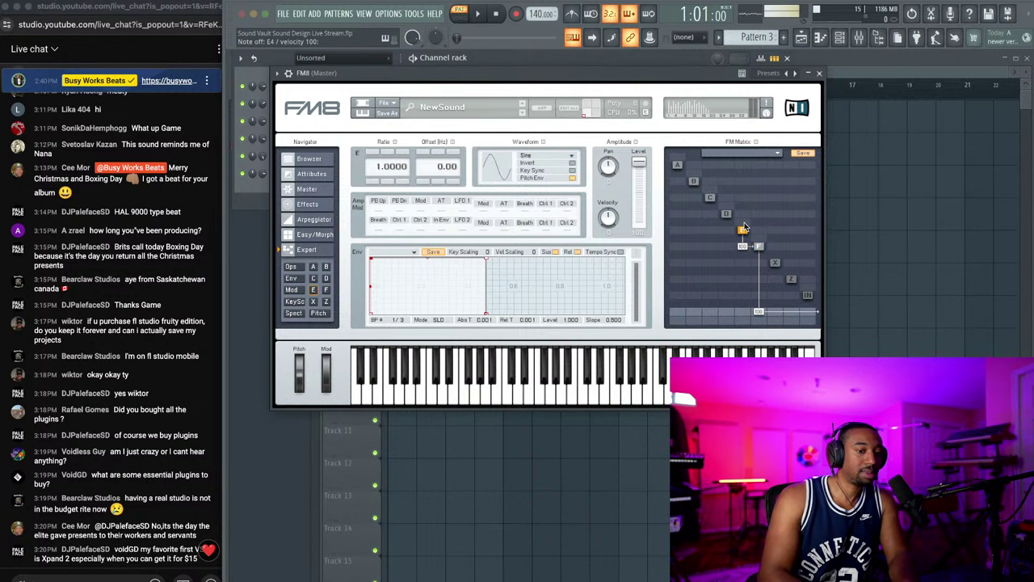
left_click_drag(744, 228, 748, 205)
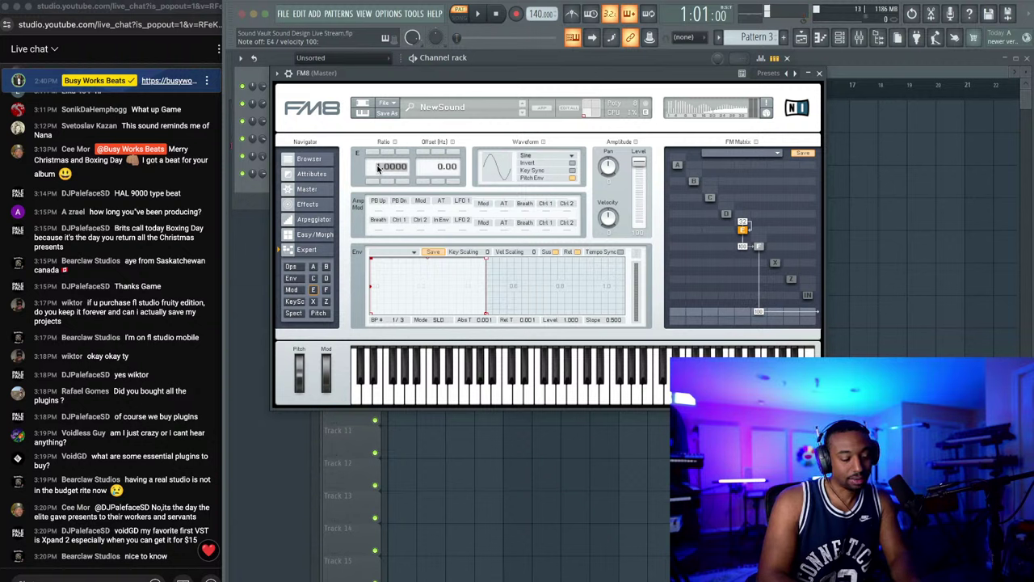
Step: Set operator E's ratio to 32 after trying 4 and 8, and save the project
type("4")
key("Return")
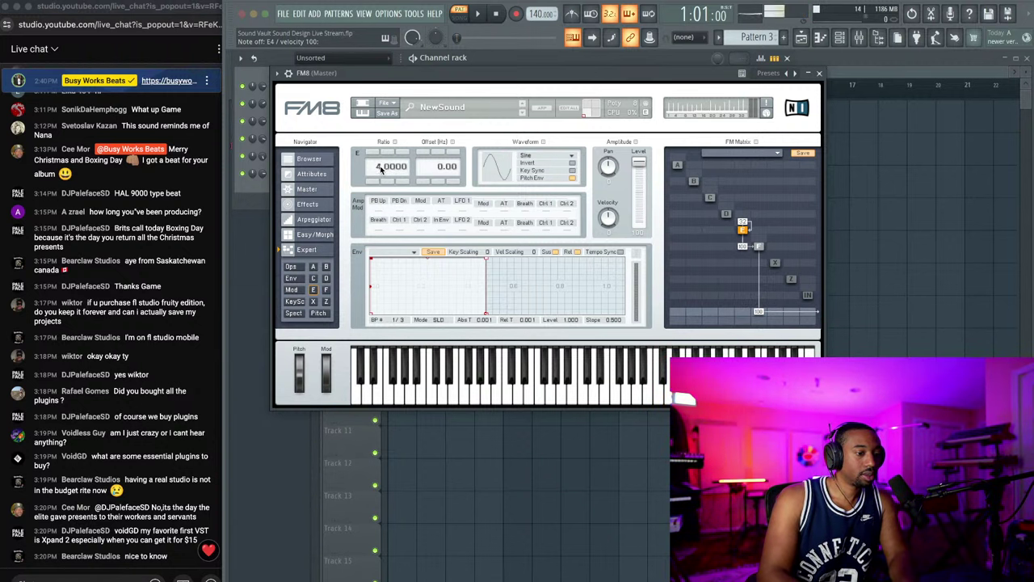
double_click(381, 170)
type("8")
key("Return")
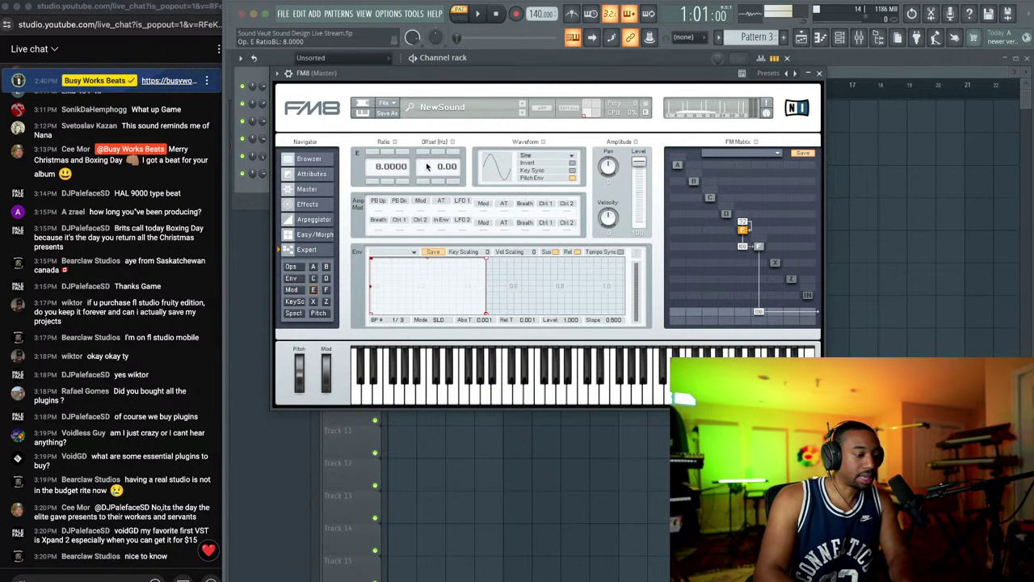
double_click(376, 169)
type("32")
key("Return")
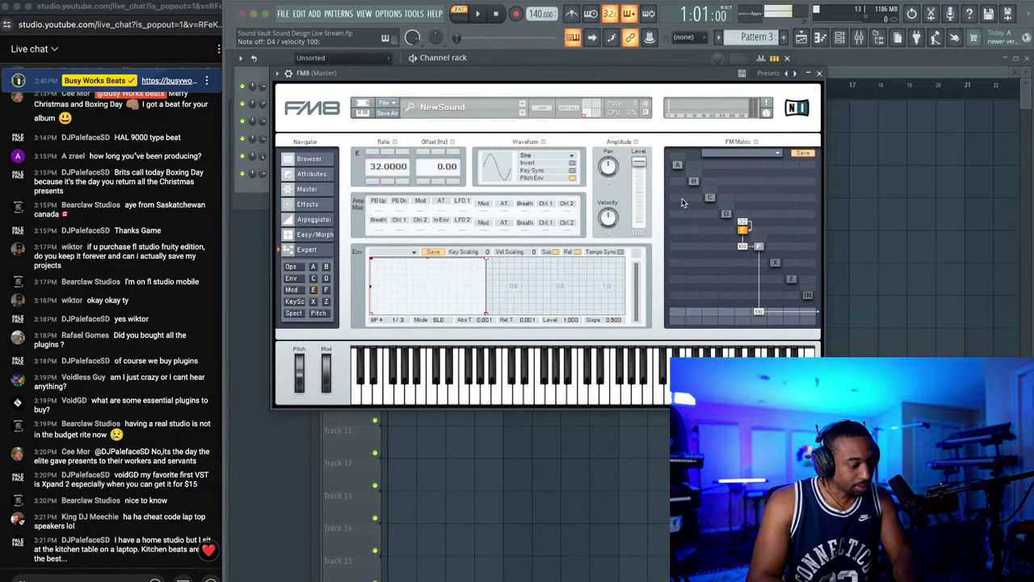
key("ctrl+s")
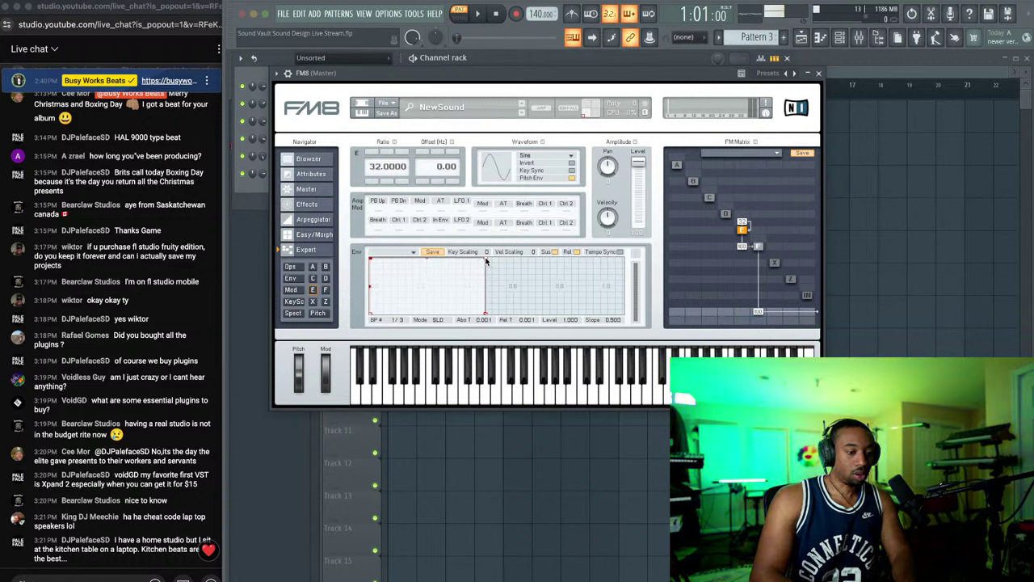
Step: Shape operator E's envelope into a steep decay reaching level 0 at about 0.15 seconds and audition it
mouse_move(486, 260)
left_mouse_down()
mouse_move(440, 309)
mouse_move(383, 326)
mouse_move(381, 300)
mouse_move(490, 248)
left_mouse_up()
left_click_drag(409, 281, 422, 299)
key("v")
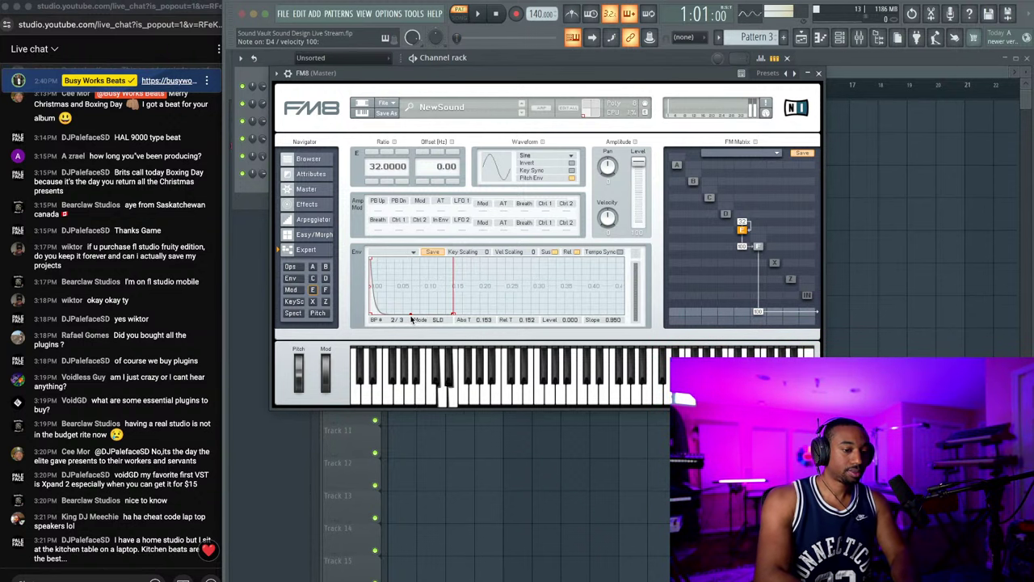
Step: Enable operator D and route it into operator F in the FM matrix
left_click(758, 247)
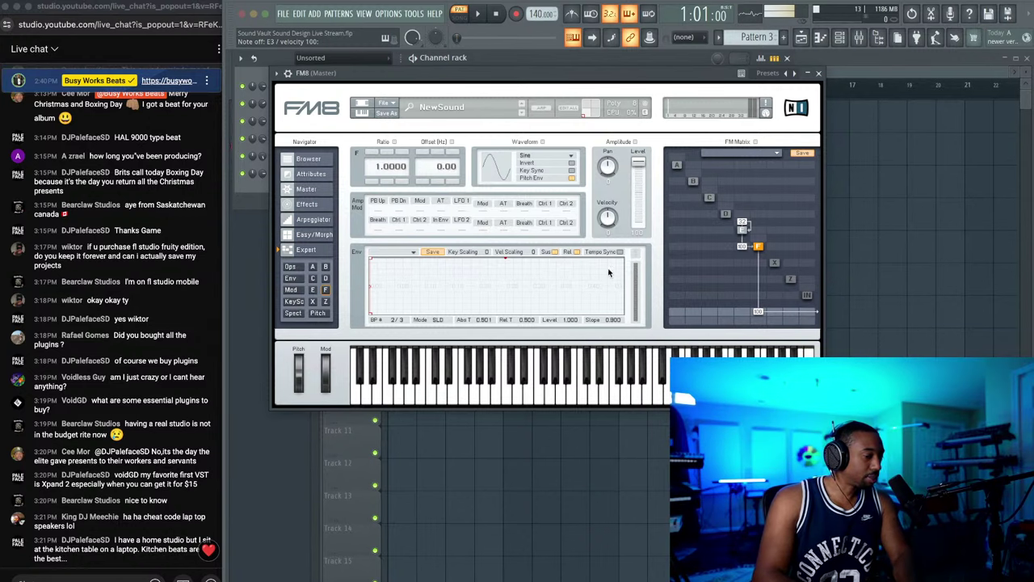
left_click(726, 215)
right_click(726, 216)
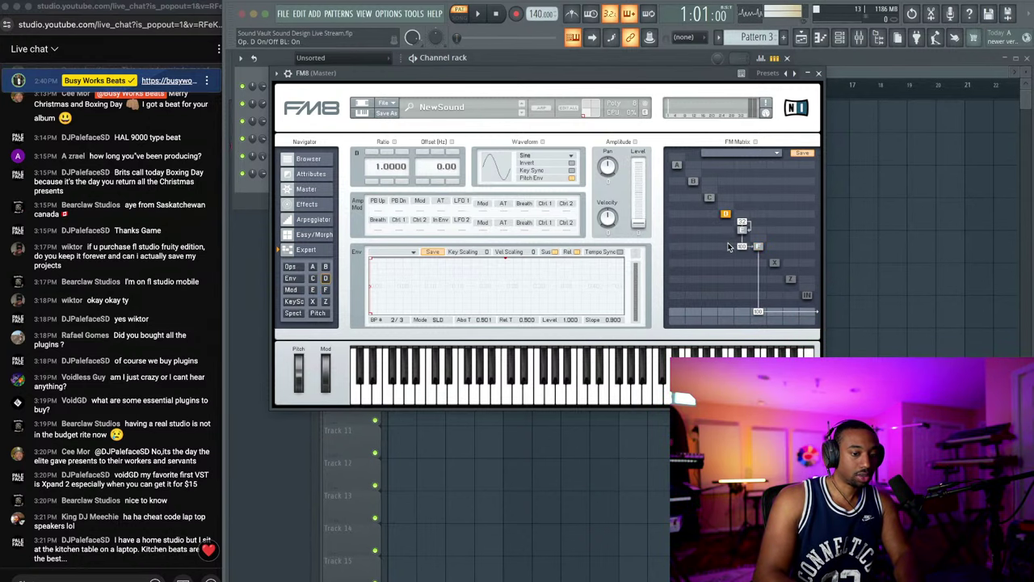
left_click_drag(726, 250, 727, 245)
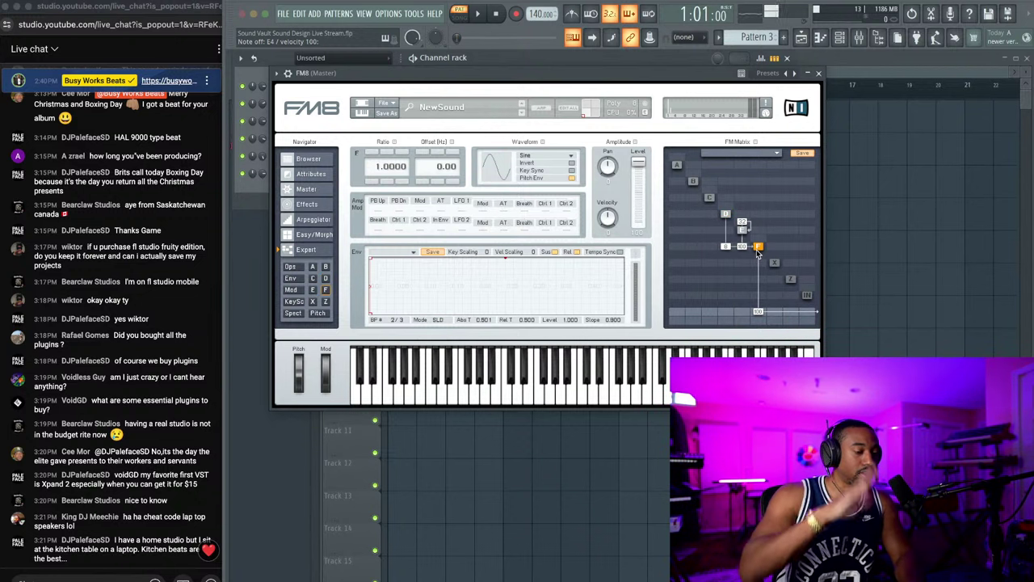
Step: Set operator D's ratio to 0 after trying 0.25
left_click(726, 215)
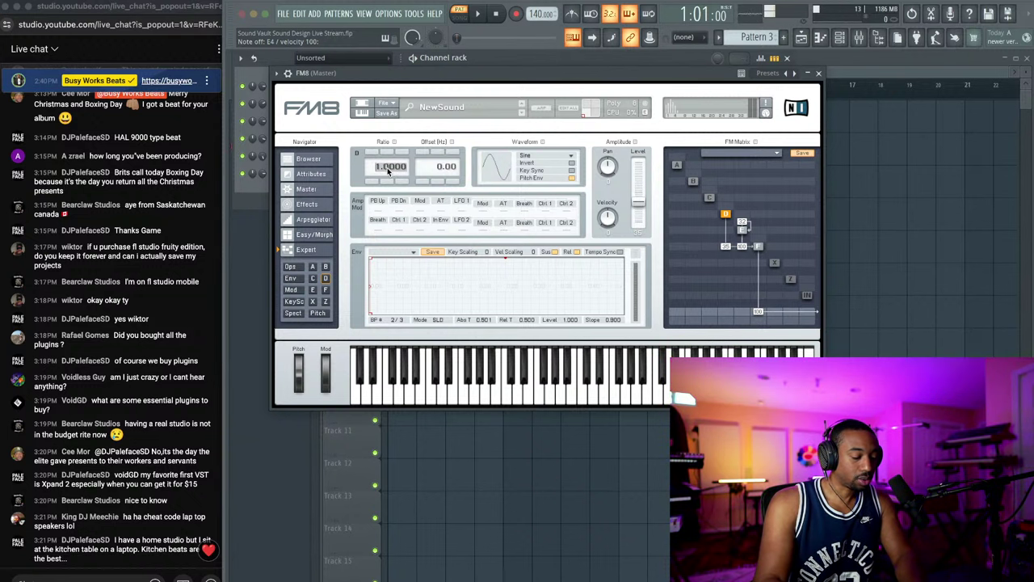
type("5")
key("Return")
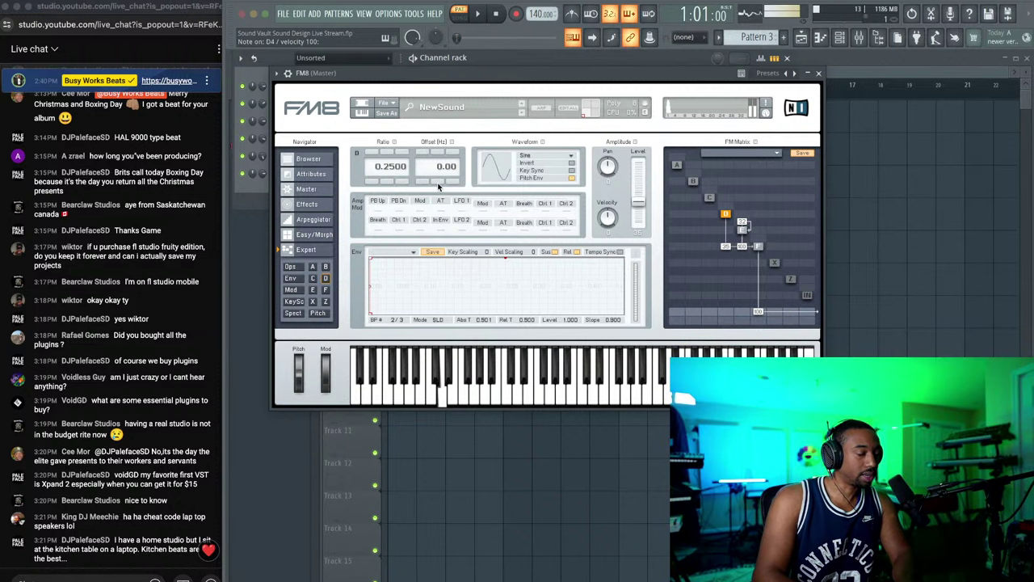
type("0")
key("Return")
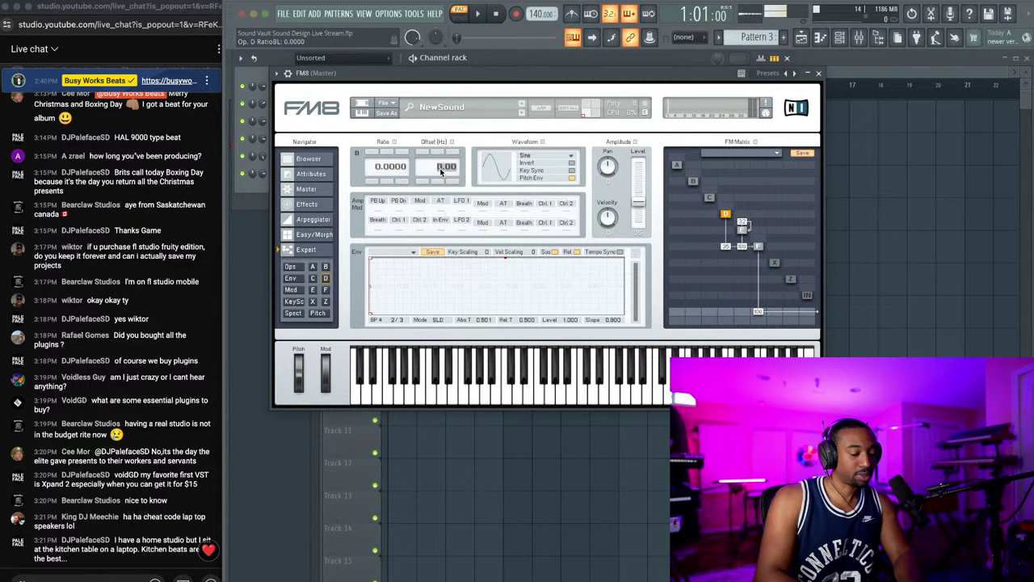
Step: Set operator D's frequency offset to 5 Hz after trying 60 Hz
type("60")
key("Return")
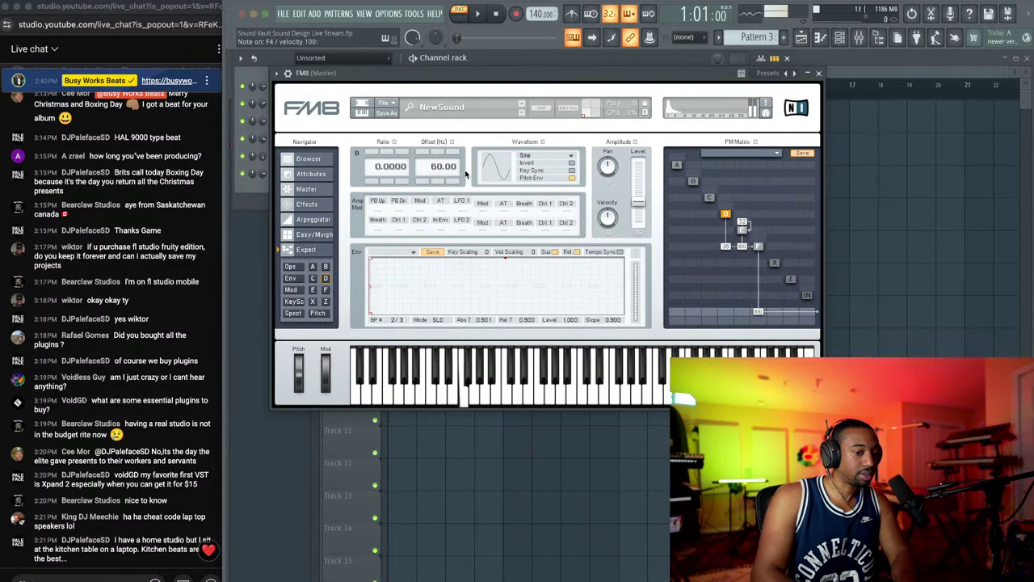
left_click_drag(435, 171, 439, 204)
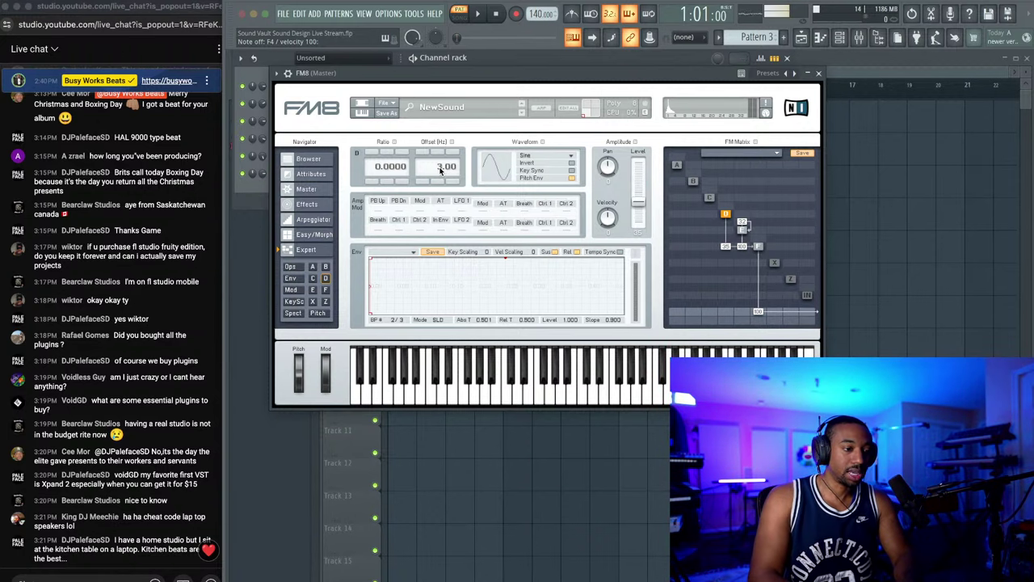
scroll(441, 170, "up", 2)
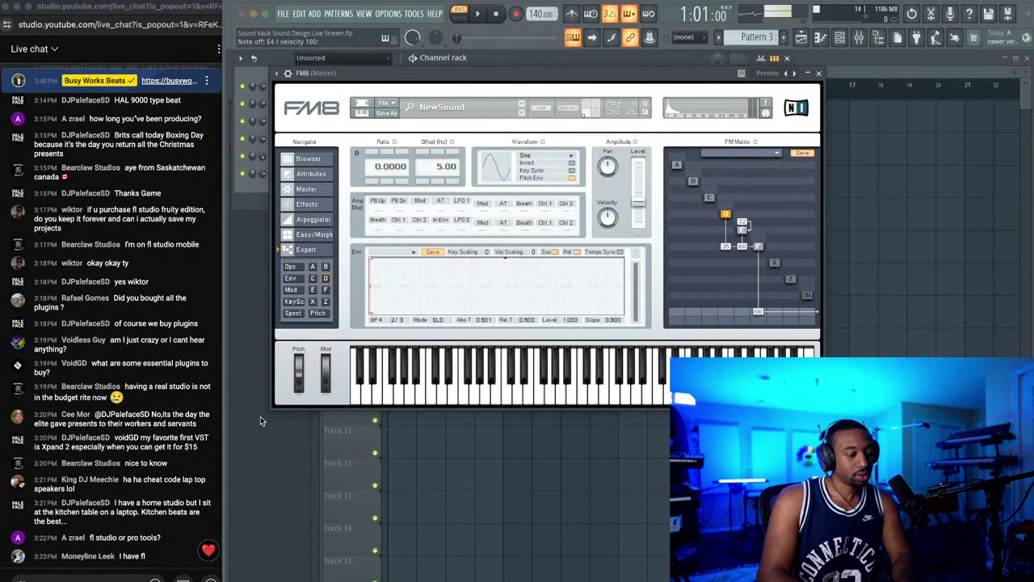
Step: Reply "Beat making , FL Studio. Pro Tools - recording" in the YouTube live chat, then return to FL Studio and reposition the FM8 window
left_click(98, 580)
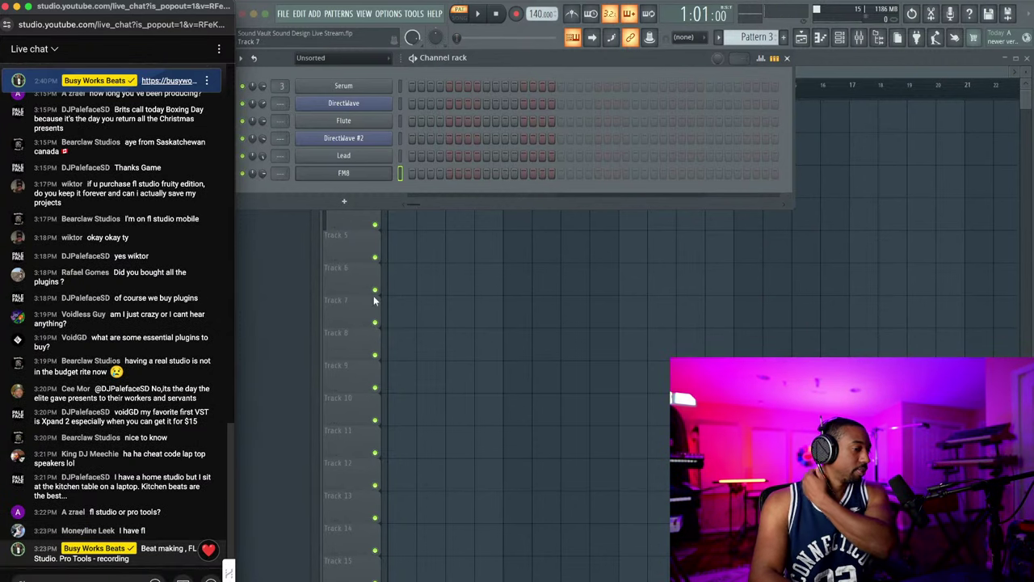
left_click(435, 59)
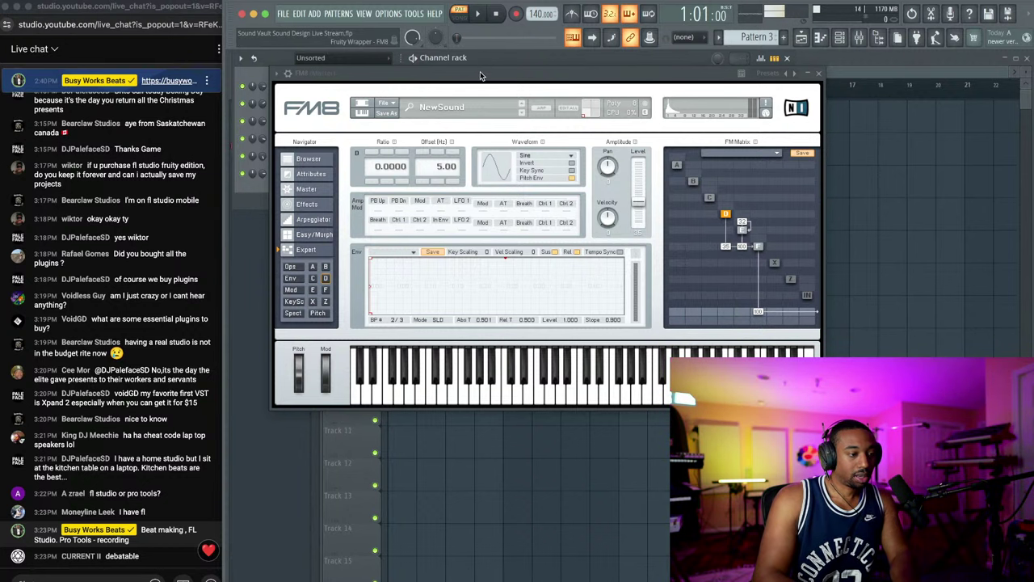
left_click_drag(480, 71, 466, 101)
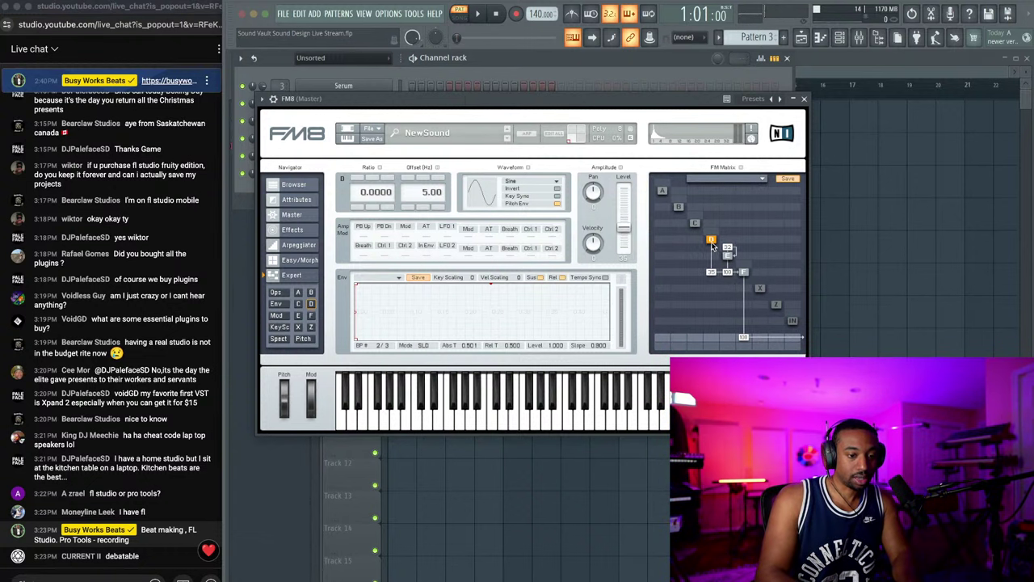
Step: Shape operator D's envelope with a curved attack rising to level 1 over about 0.33 seconds
left_click(744, 272)
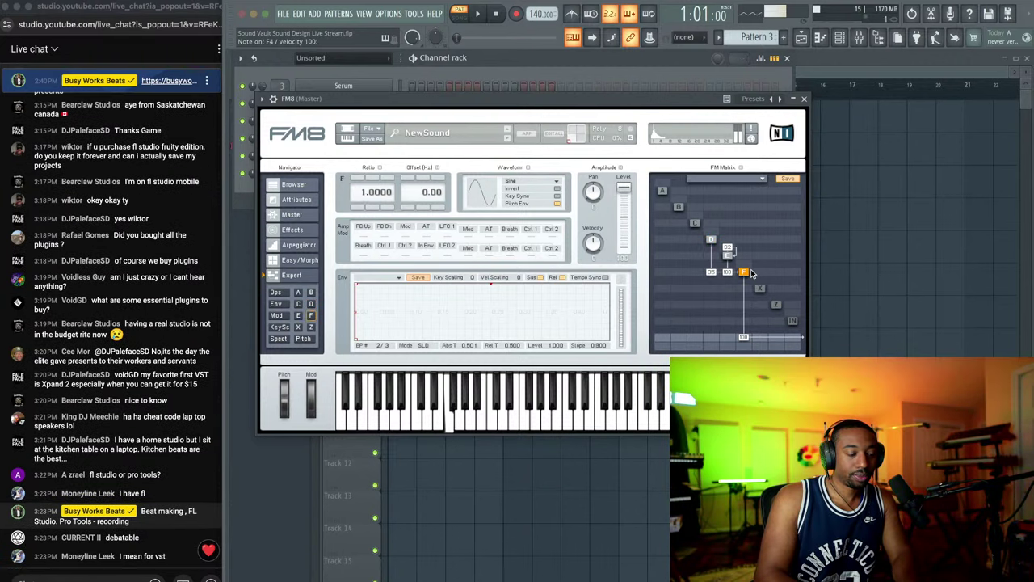
left_click(711, 240)
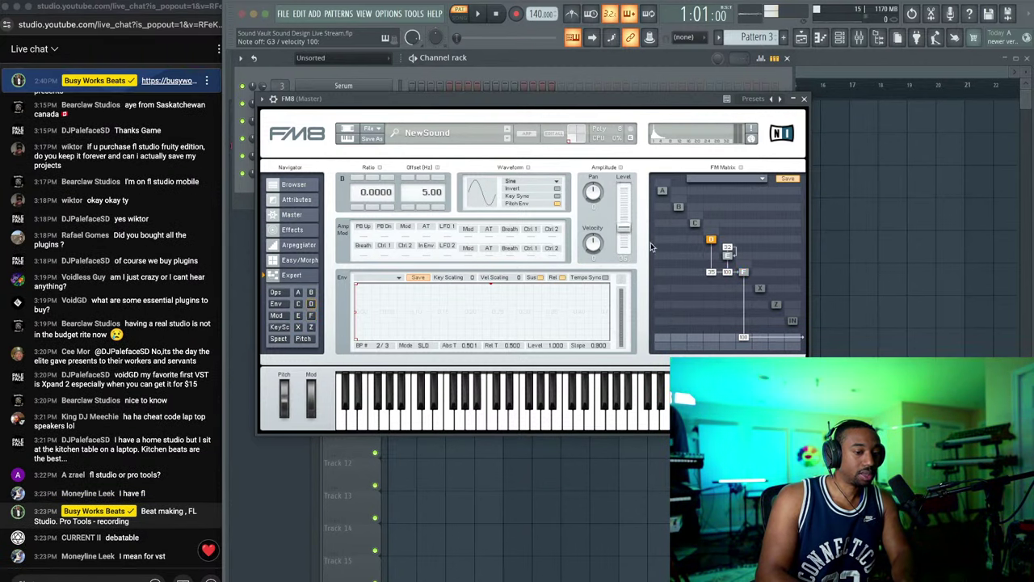
left_click_drag(356, 284, 394, 337)
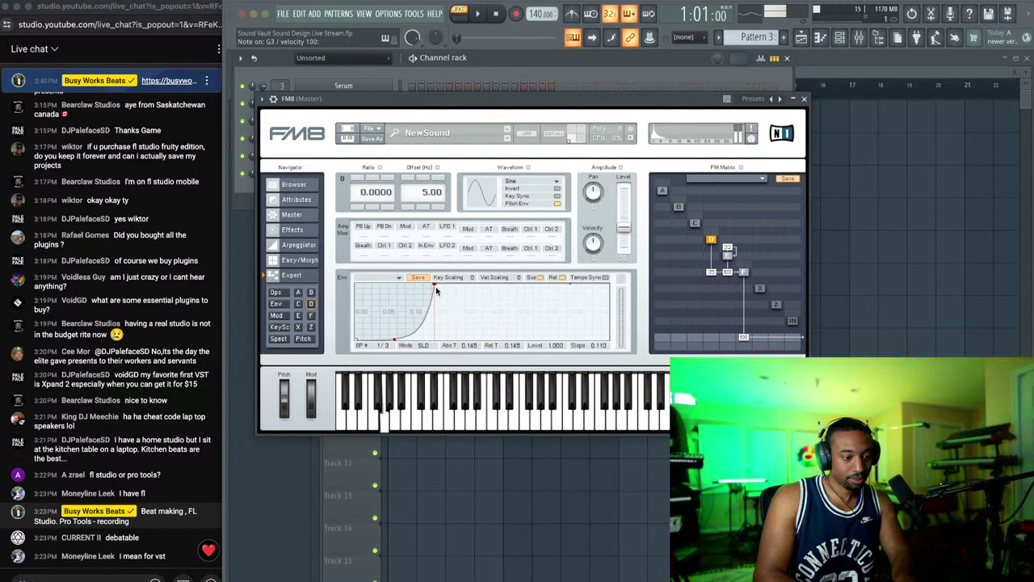
left_click_drag(436, 286, 559, 285)
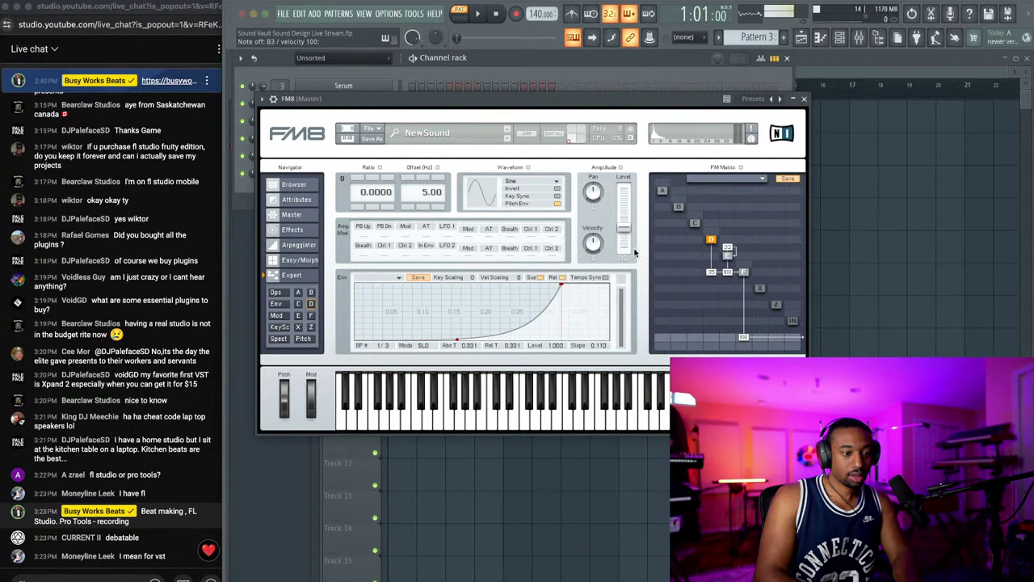
Step: Extend operator F's envelope release to 3 seconds with the end level at 0
left_click(744, 271)
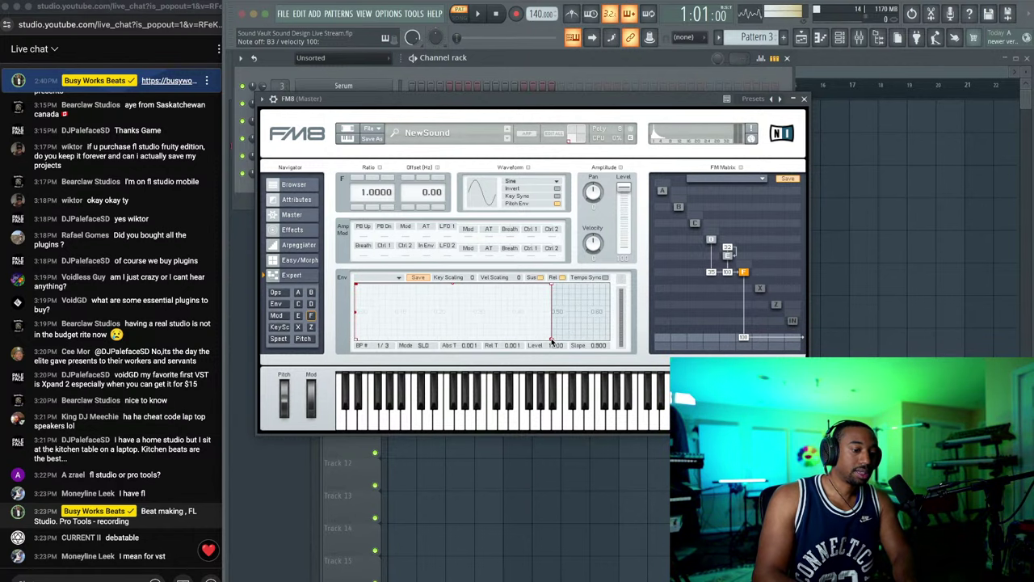
left_click_drag(552, 341, 571, 339)
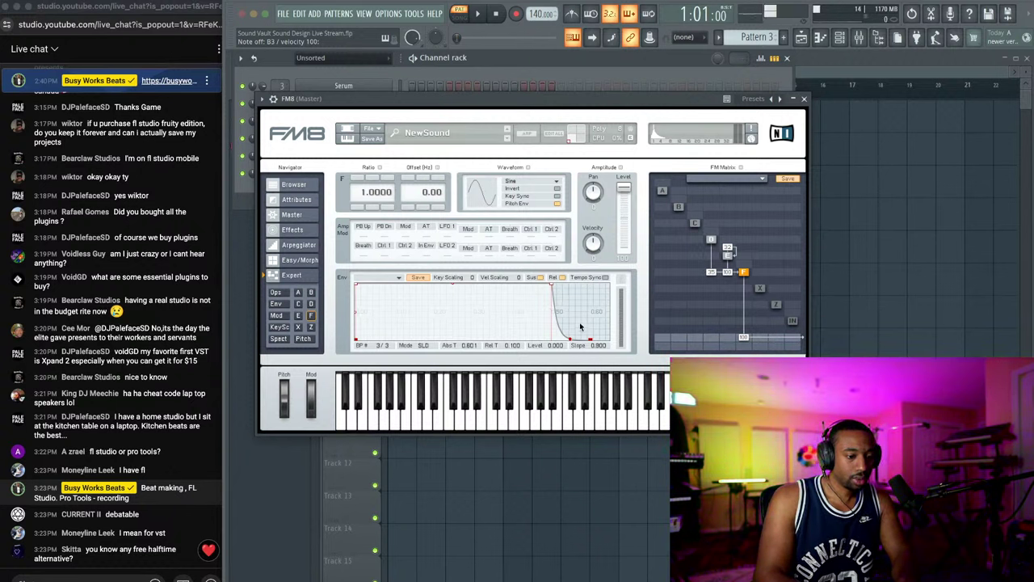
left_click_drag(512, 346, 538, 283)
left_click_drag(515, 346, 515, 267)
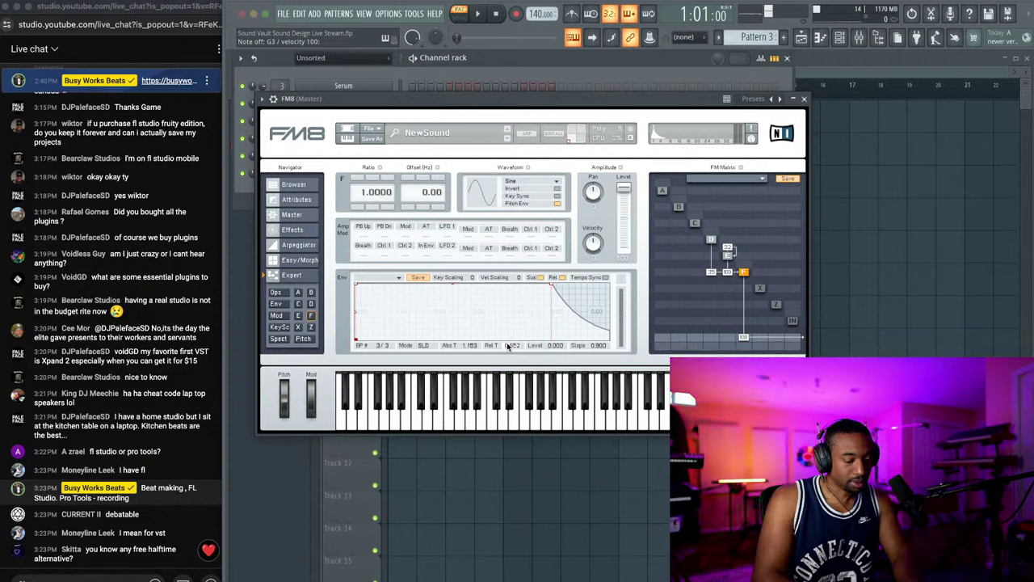
left_click_drag(506, 342, 509, 242)
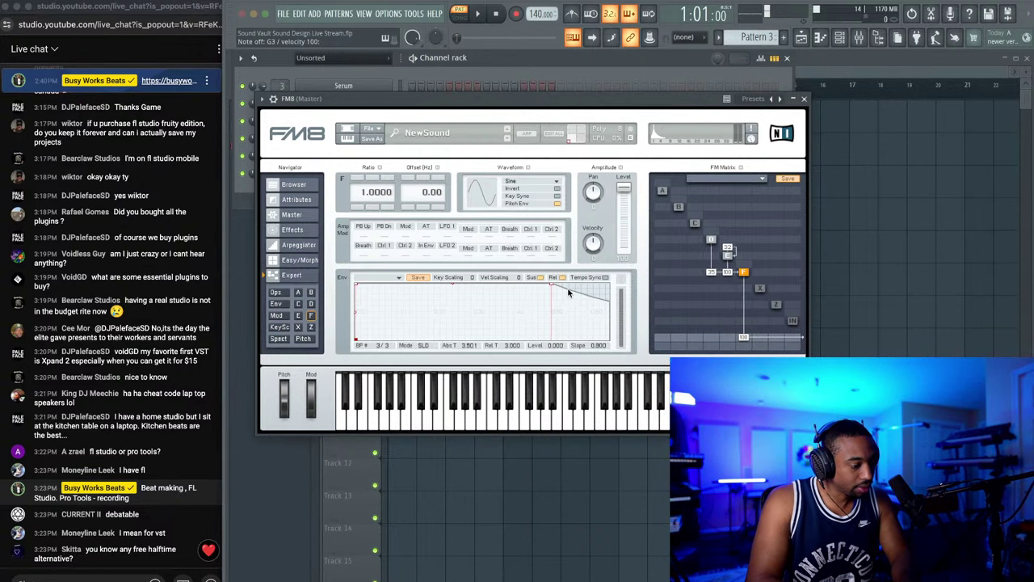
Step: Reply "deja vu cymatics" in the YouTube live chat, then return to FL Studio's FM8 window
left_click(109, 577)
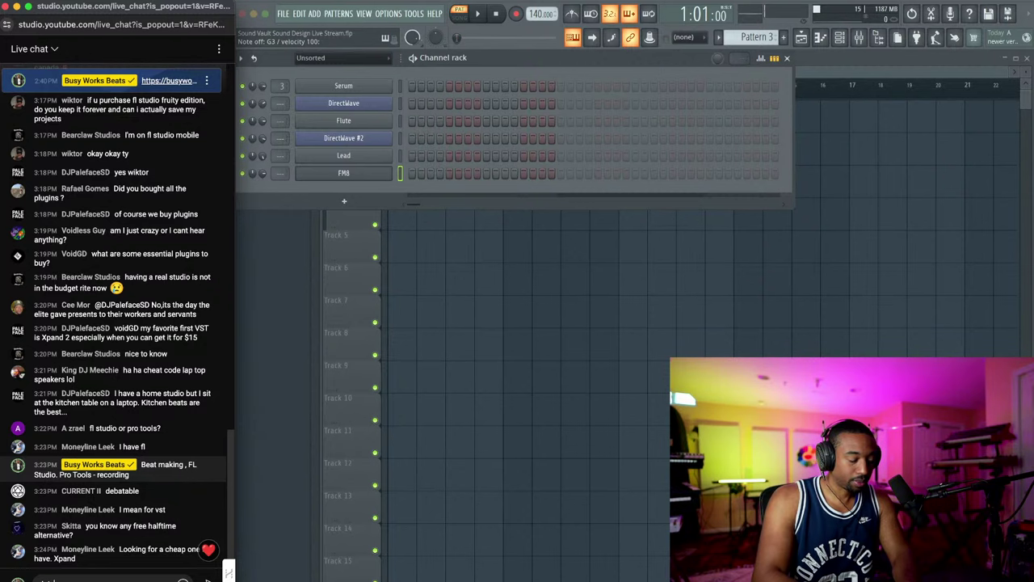
type("think")
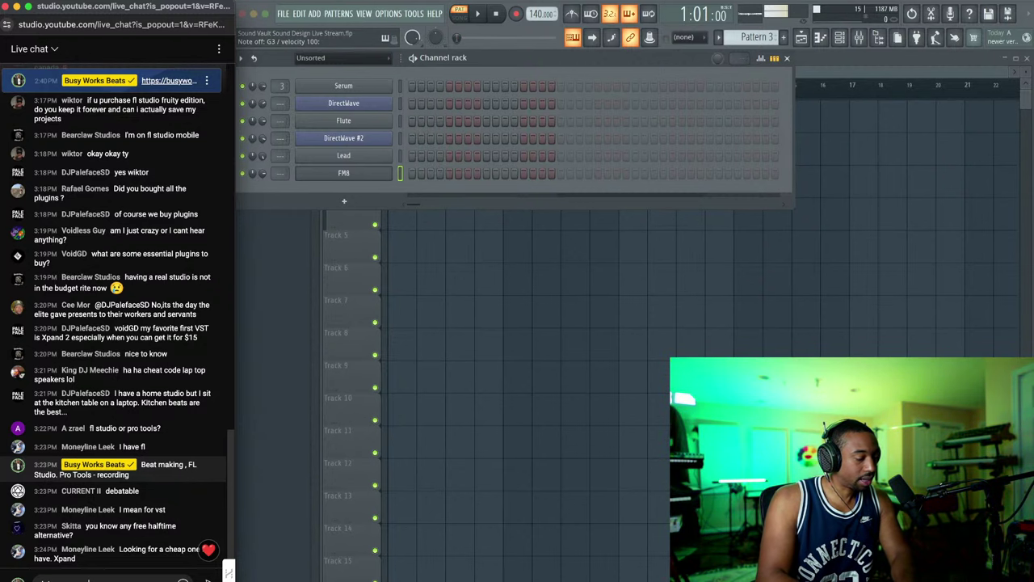
key("Return")
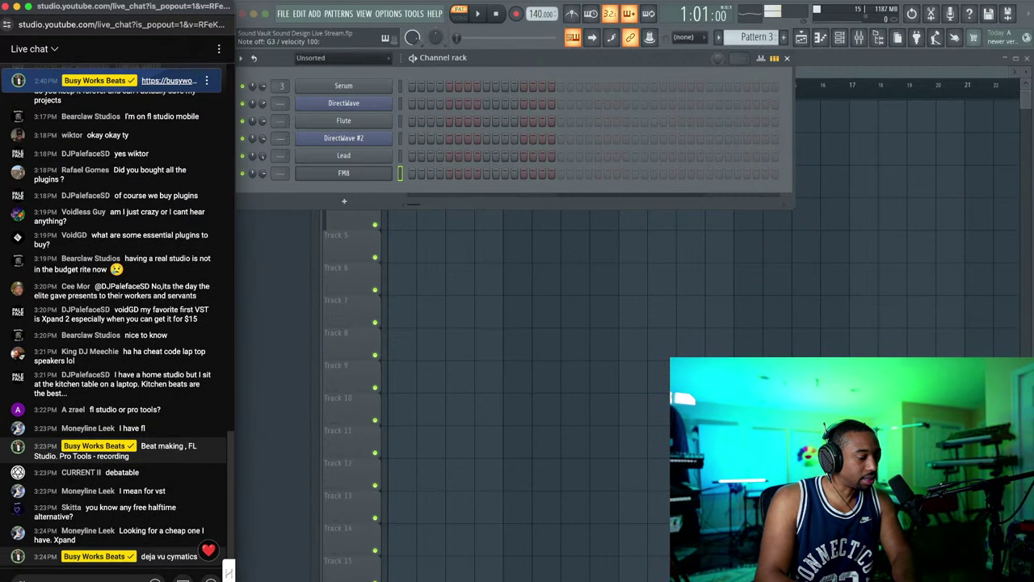
left_click(485, 64)
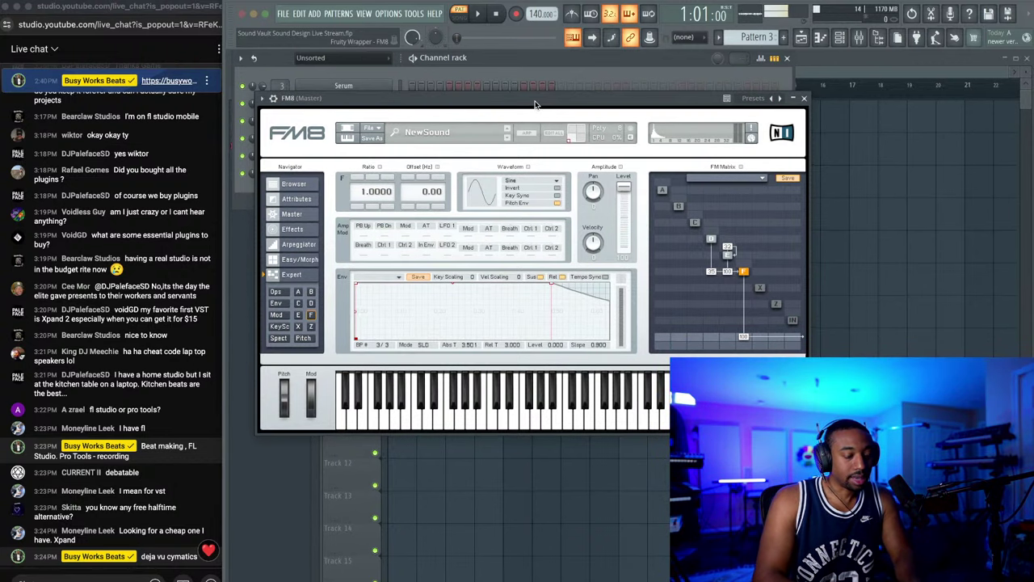
Step: Route operator C into operator F, set C's ratio to 2, and lengthen its envelope release to about 0.12 seconds
left_click(711, 239)
left_click(729, 256)
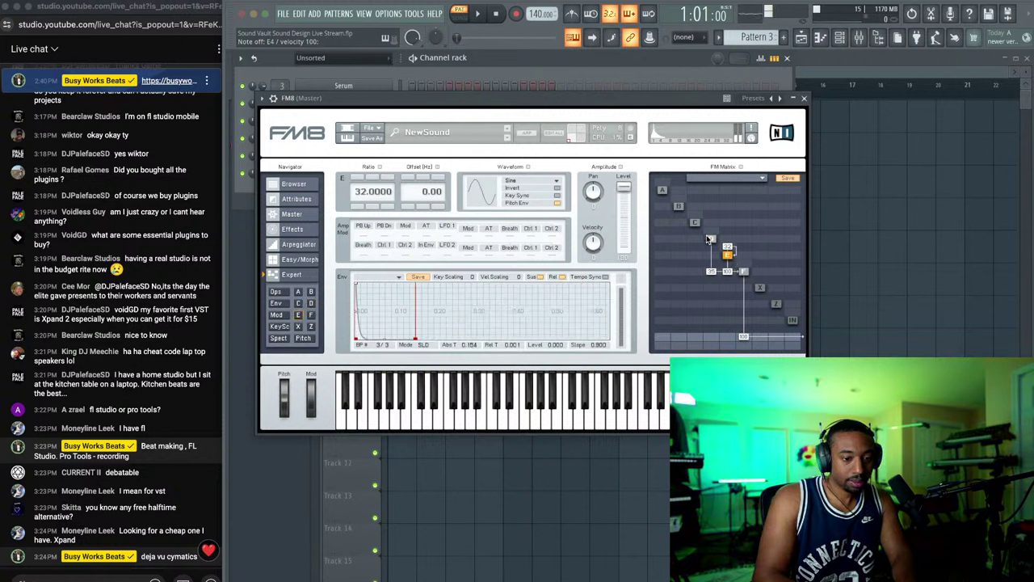
left_click(695, 223)
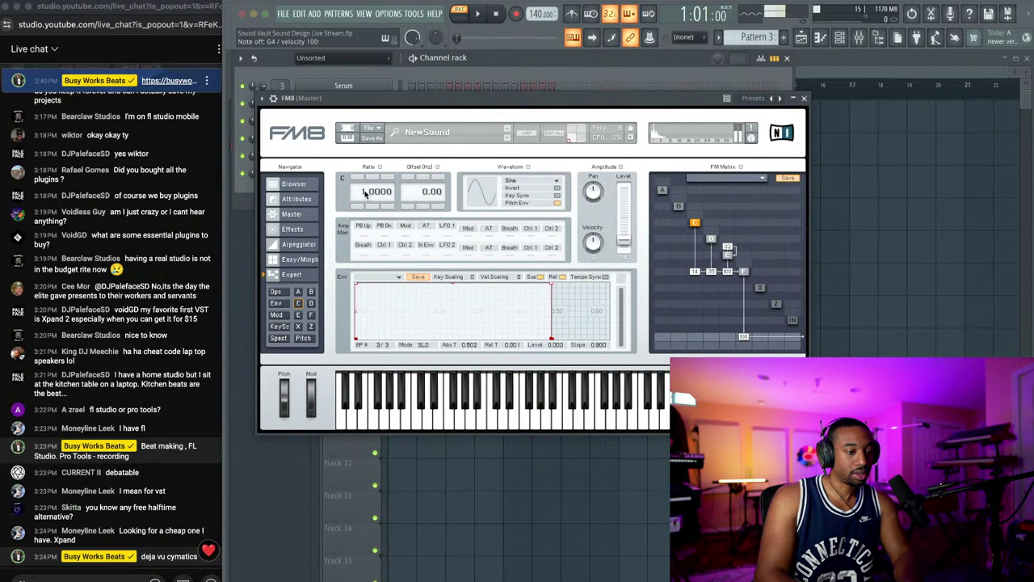
scroll(369, 191, "up", 2)
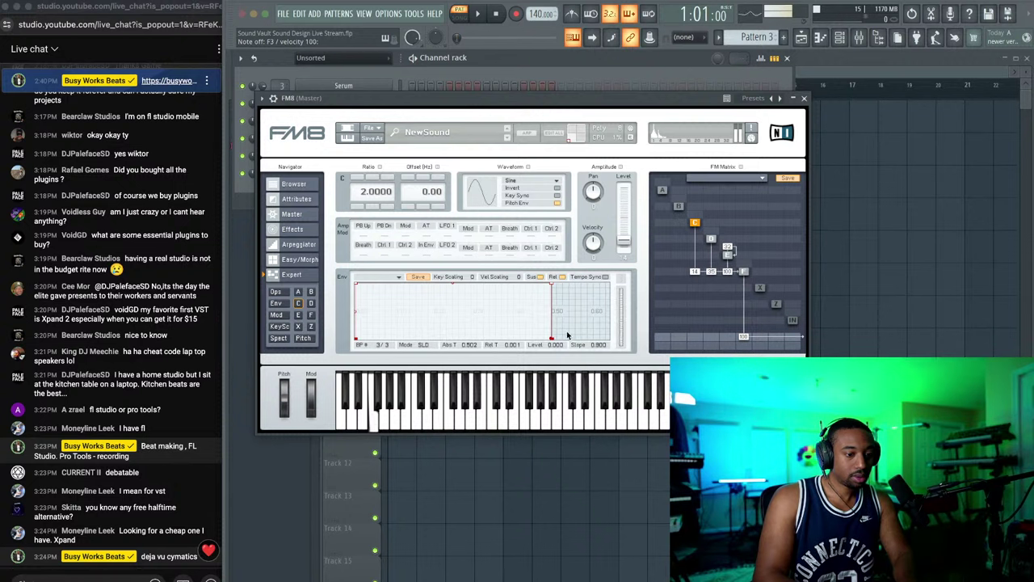
left_click_drag(552, 338, 598, 338)
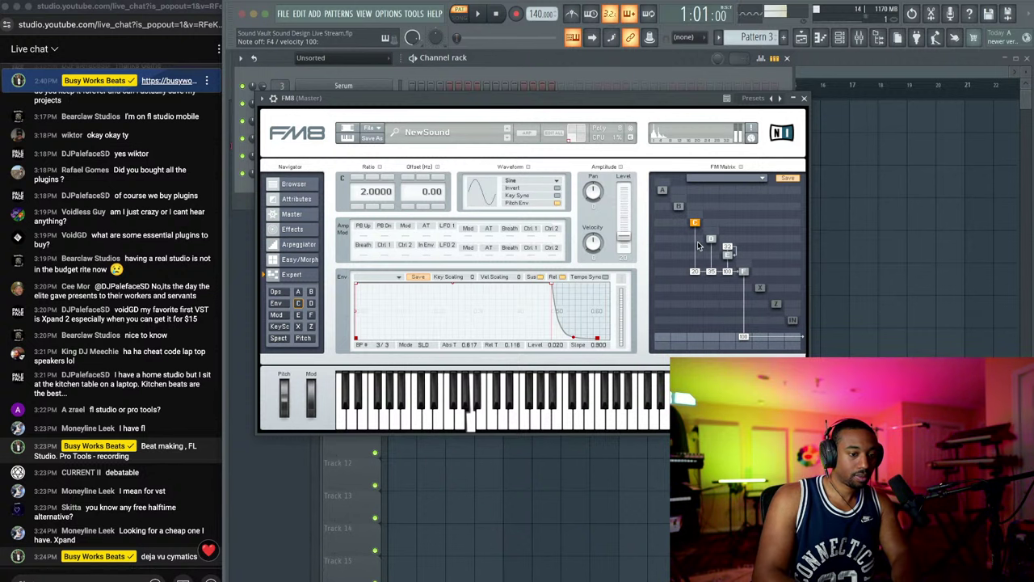
Step: Review operators F and D, then adjust operator E's modulation amount into operator F
left_click(744, 272)
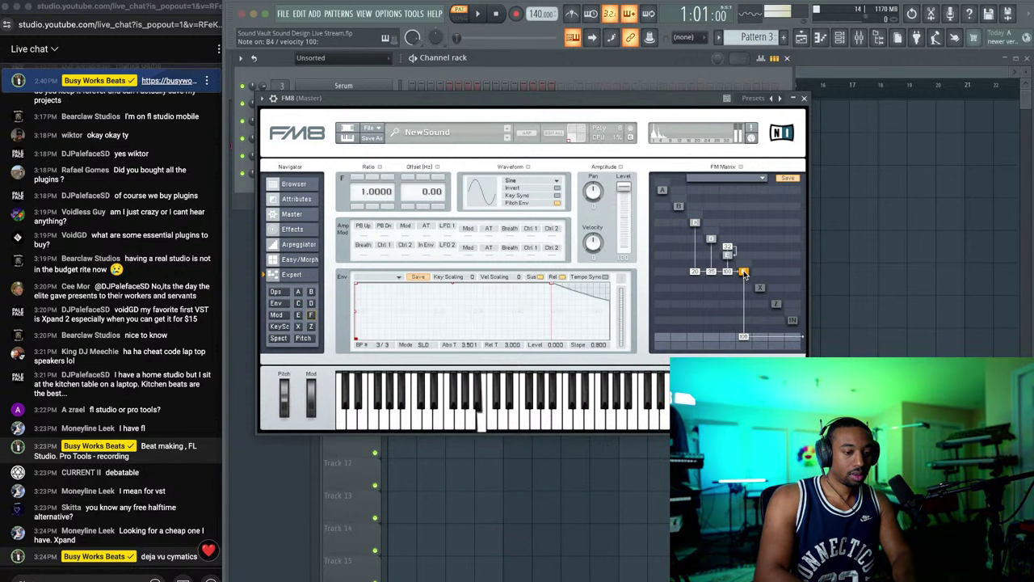
left_click(711, 240)
left_click(727, 255)
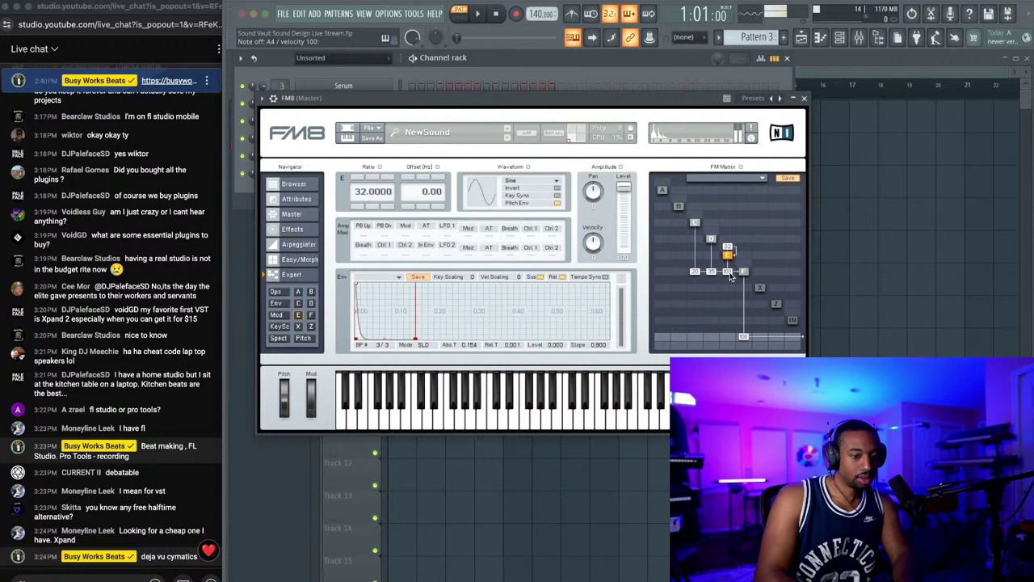
left_click_drag(727, 271, 722, 251)
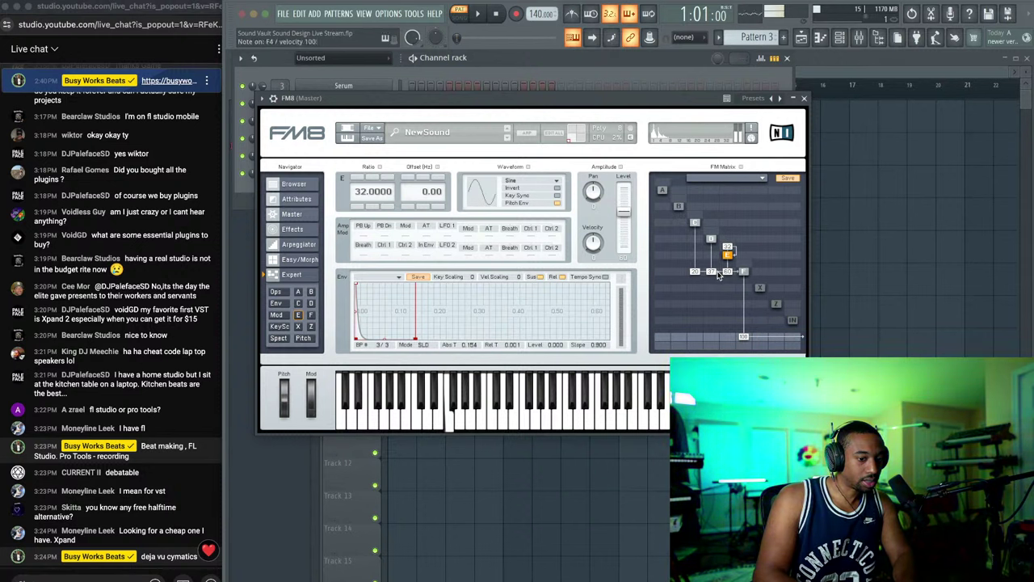
Step: Adjust operator C's modulation into F and lower its envelope sustain point to near zero, forming a decay of about 0.51 seconds
left_click(694, 273)
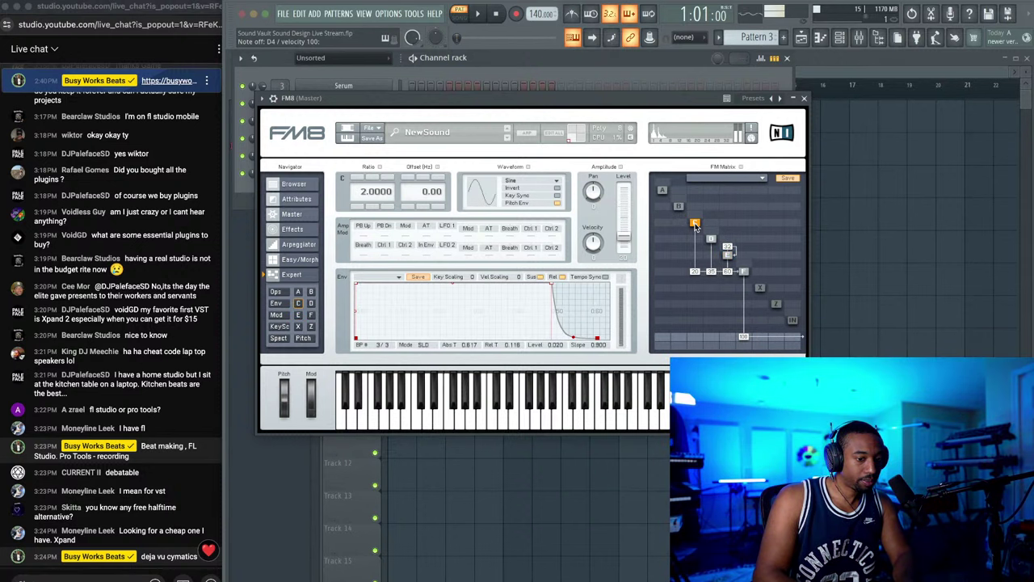
left_click_drag(693, 261, 695, 278)
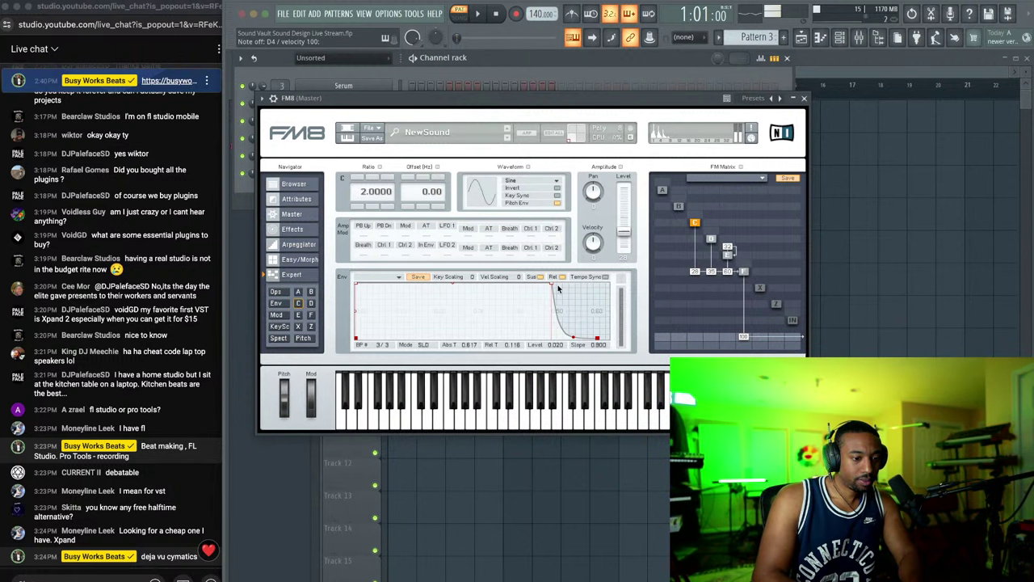
left_click_drag(552, 283, 557, 340)
key("c")
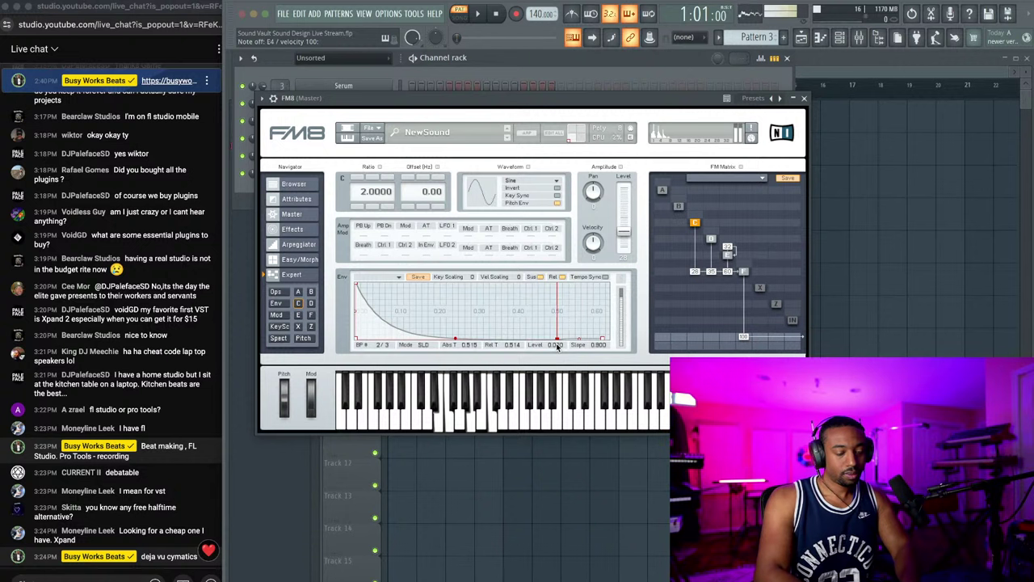
Step: Set operator F's ratio to 2
left_click(745, 271)
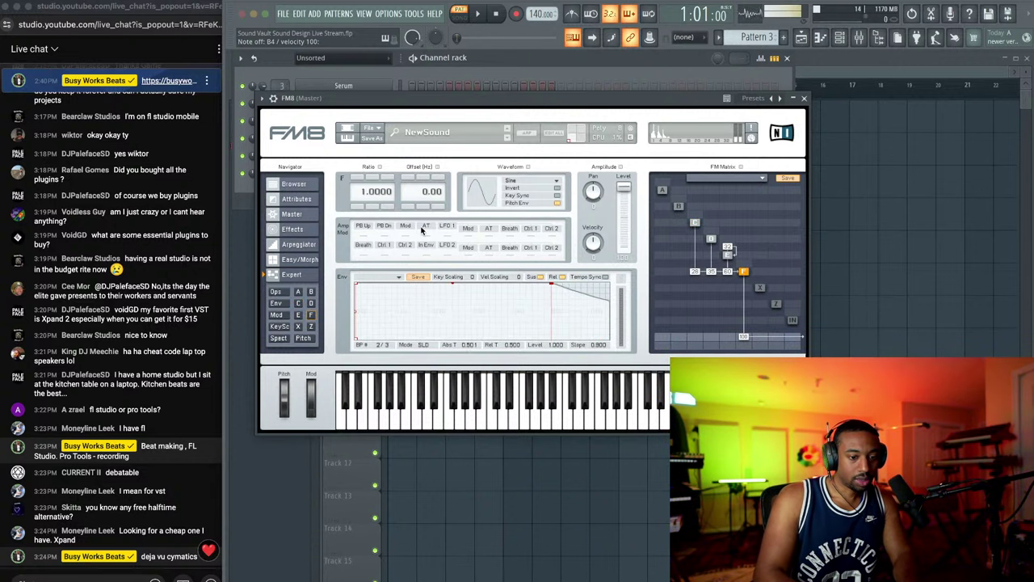
double_click(364, 195)
type("2")
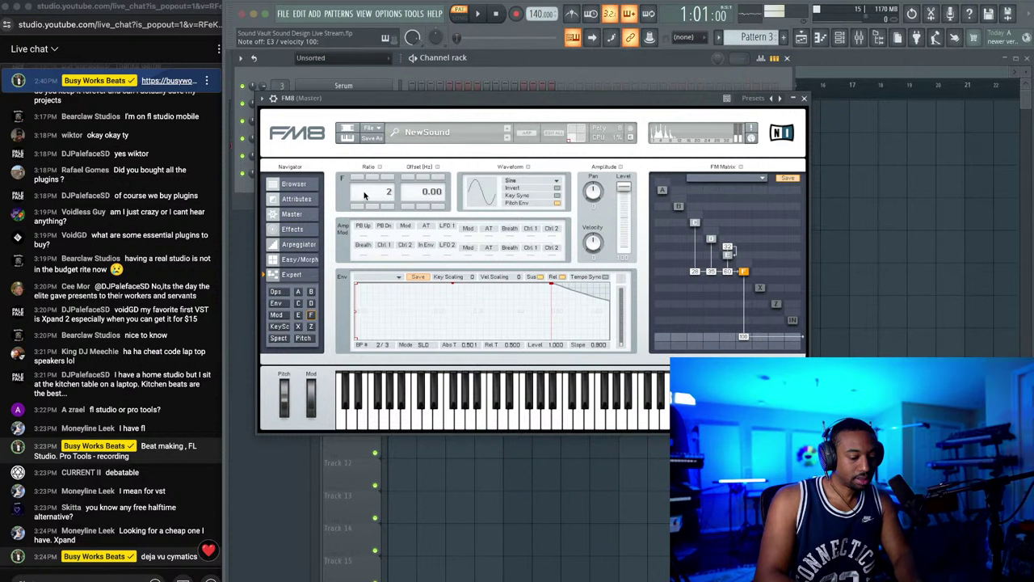
key("Return")
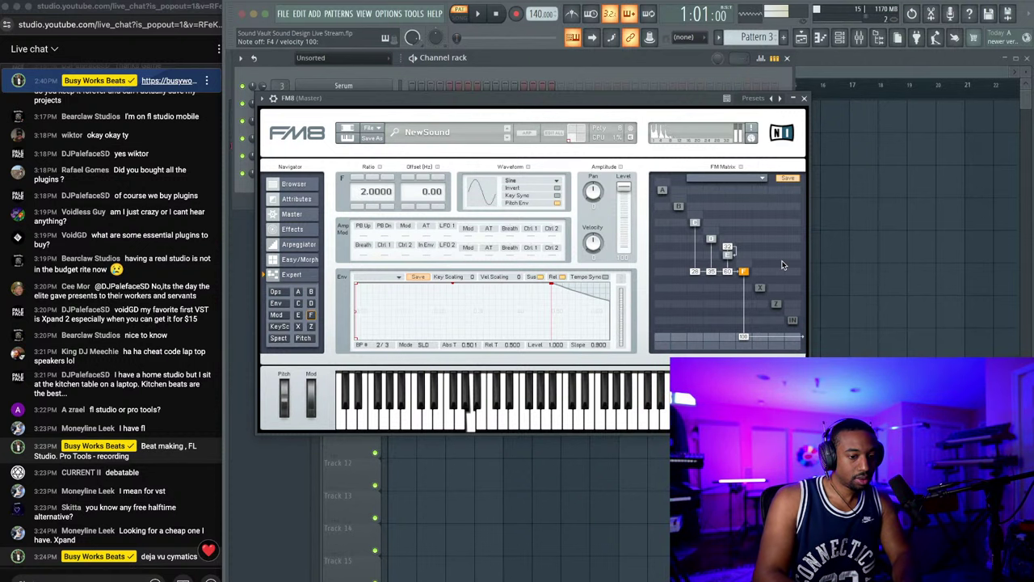
Step: Set the master unison to 2 voices and raise its detune and pan well above their current settings
left_click(301, 229)
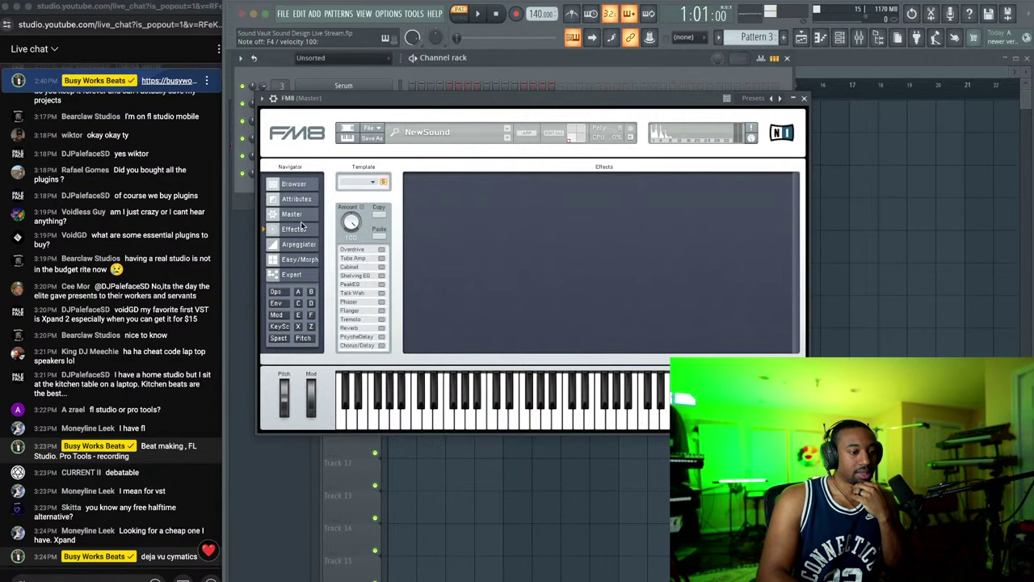
left_click(292, 215)
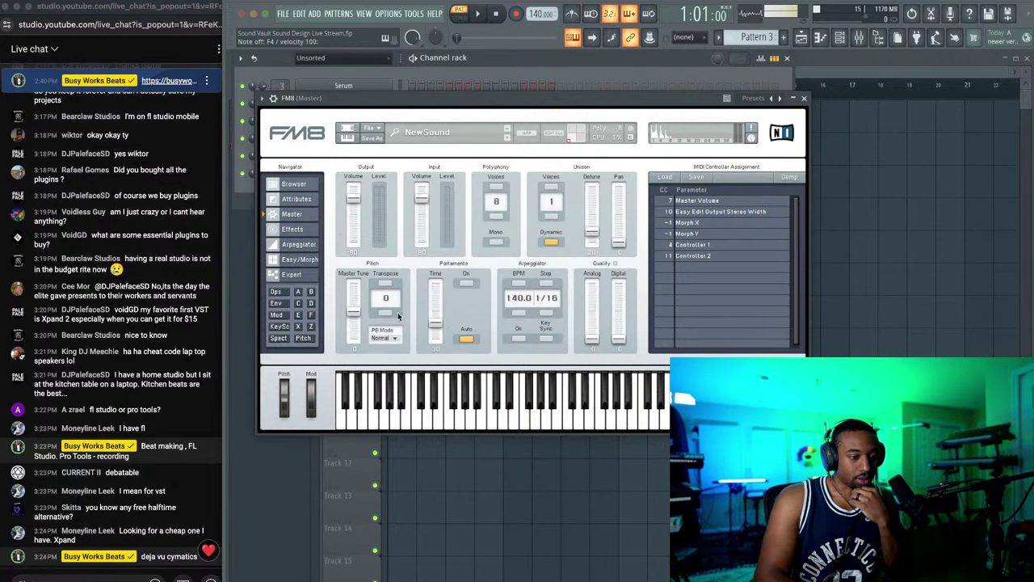
left_click(554, 187)
left_click_drag(590, 231, 590, 199)
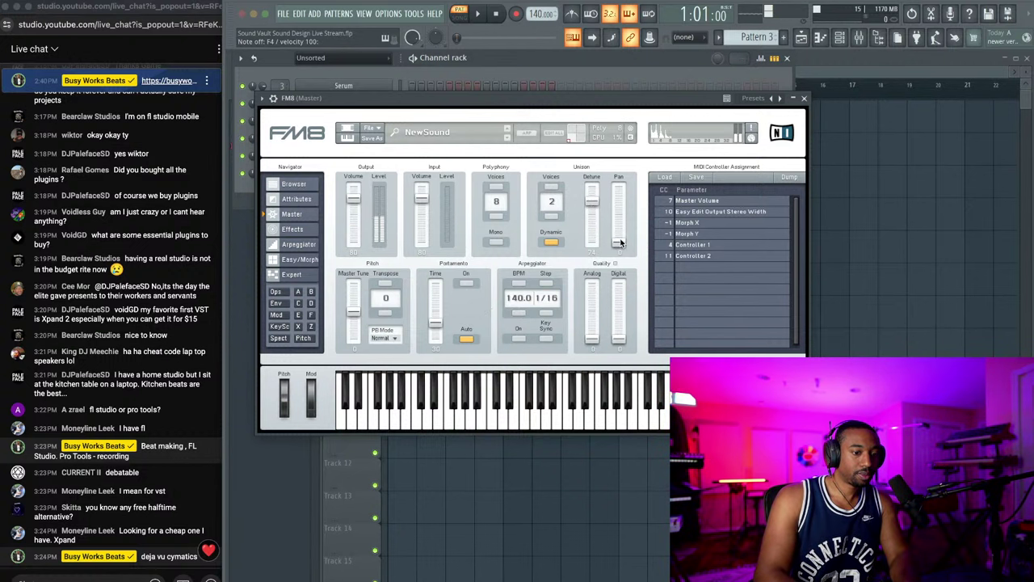
left_click_drag(620, 242, 621, 187)
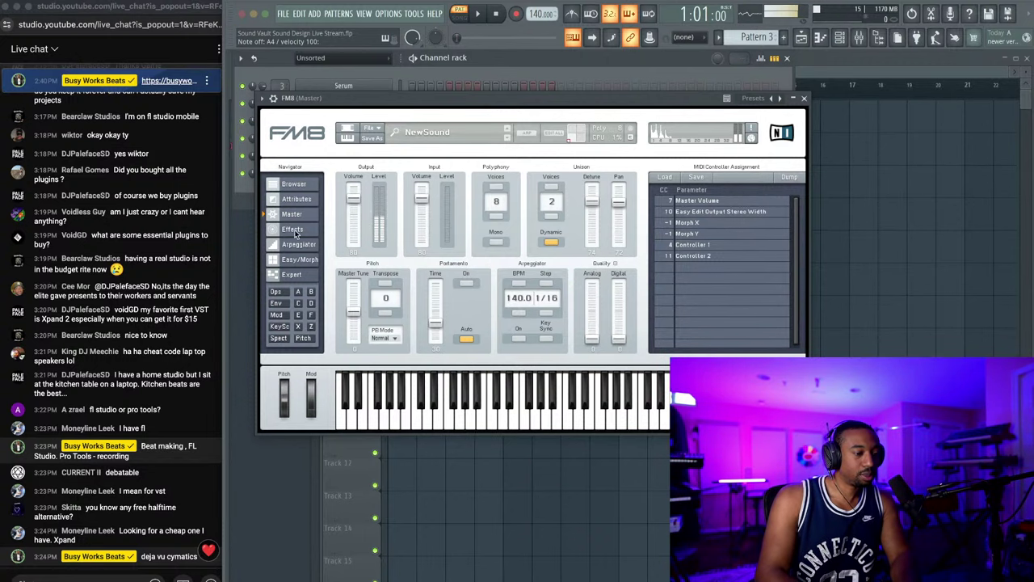
Step: Set operator E's ratio to 64 and reduce its self-feedback to 12
left_click(298, 276)
left_click(727, 255)
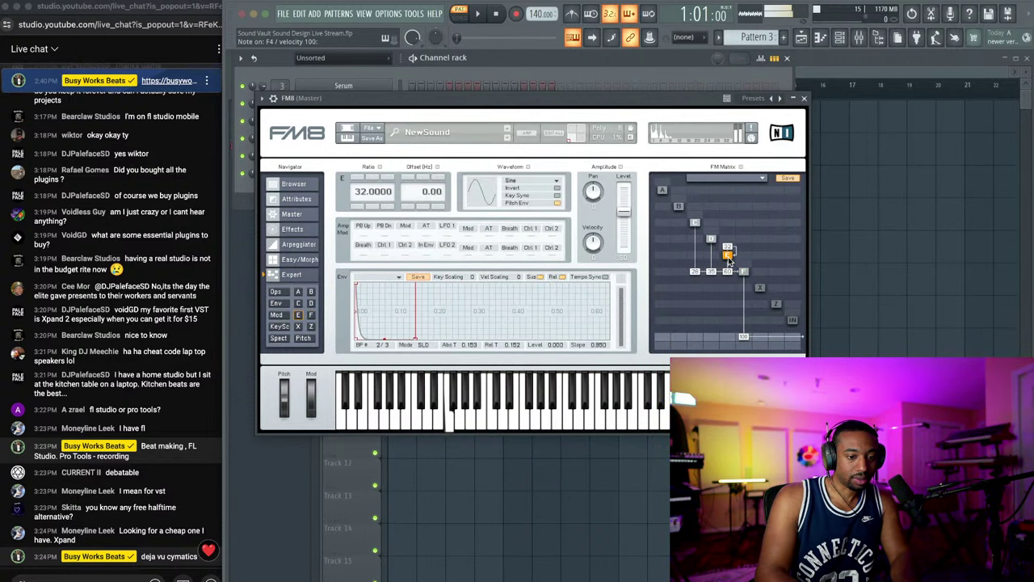
mouse_move(363, 190)
left_mouse_down()
mouse_move(364, 179)
mouse_move(369, 189)
left_mouse_up()
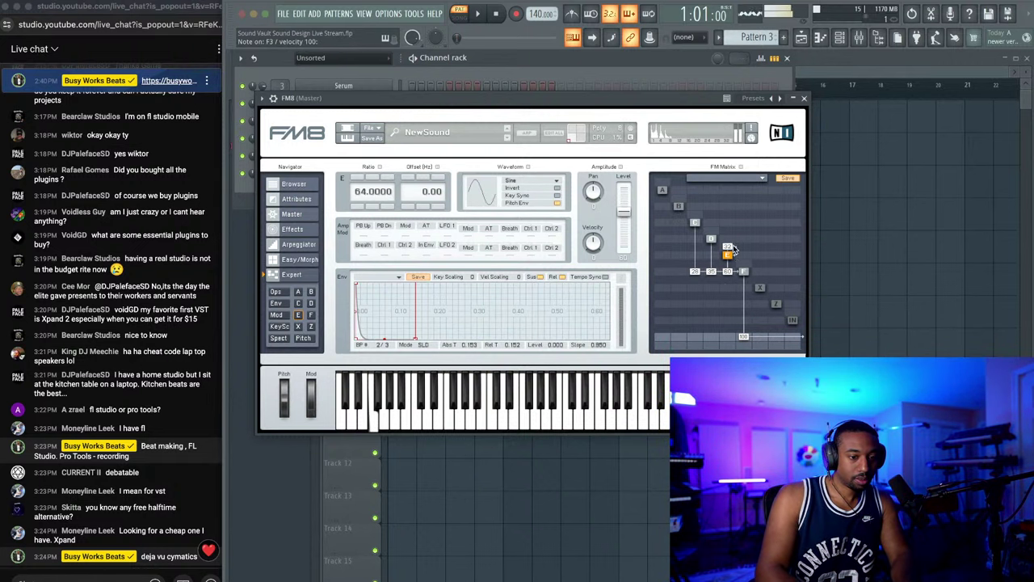
mouse_move(729, 248)
left_mouse_down()
mouse_move(728, 228)
mouse_move(727, 254)
left_mouse_up()
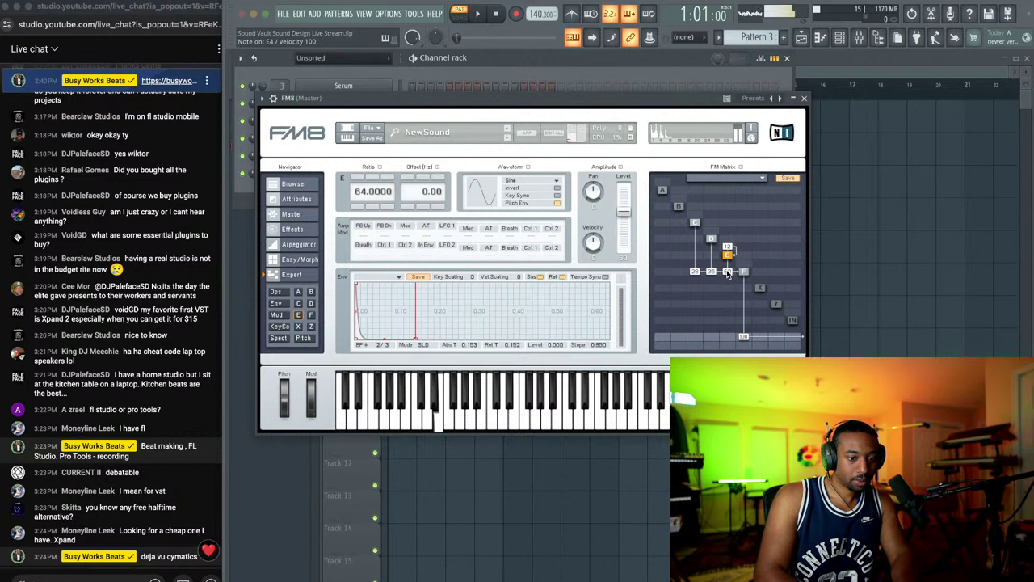
Step: Switch on operator B and route it to the output at a level of 100
left_click(743, 272)
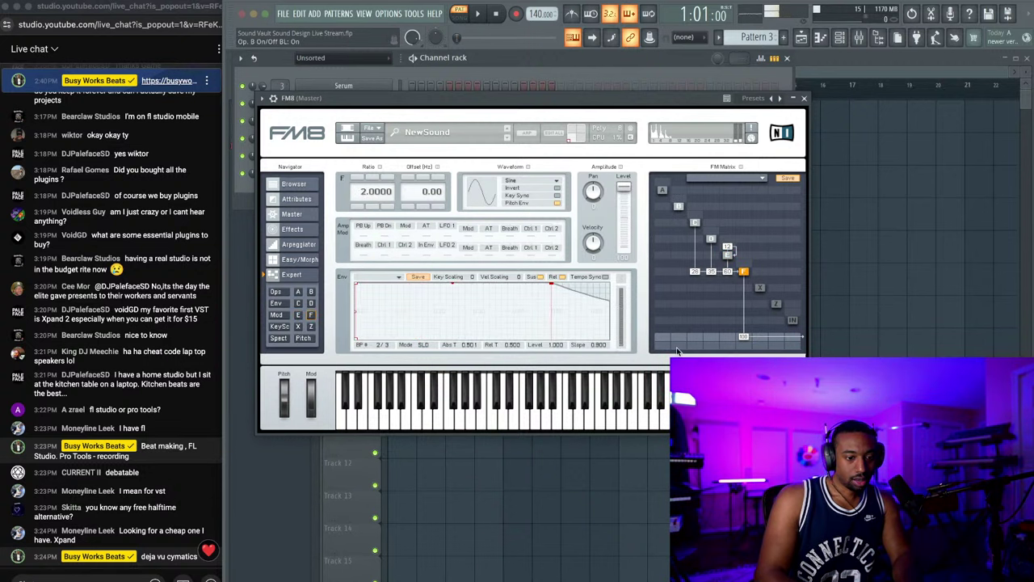
left_click_drag(678, 336, 689, 253)
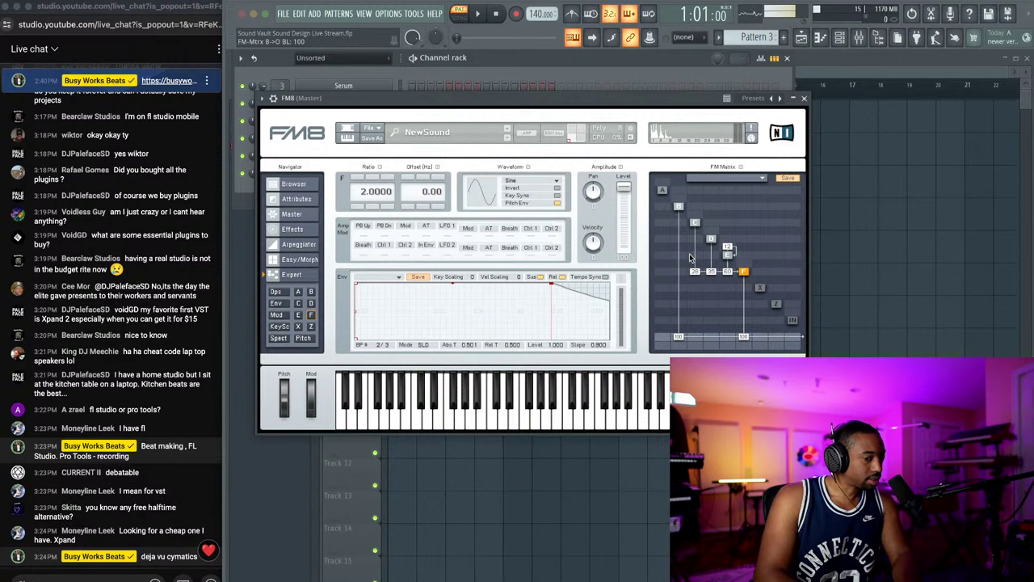
left_click(679, 207)
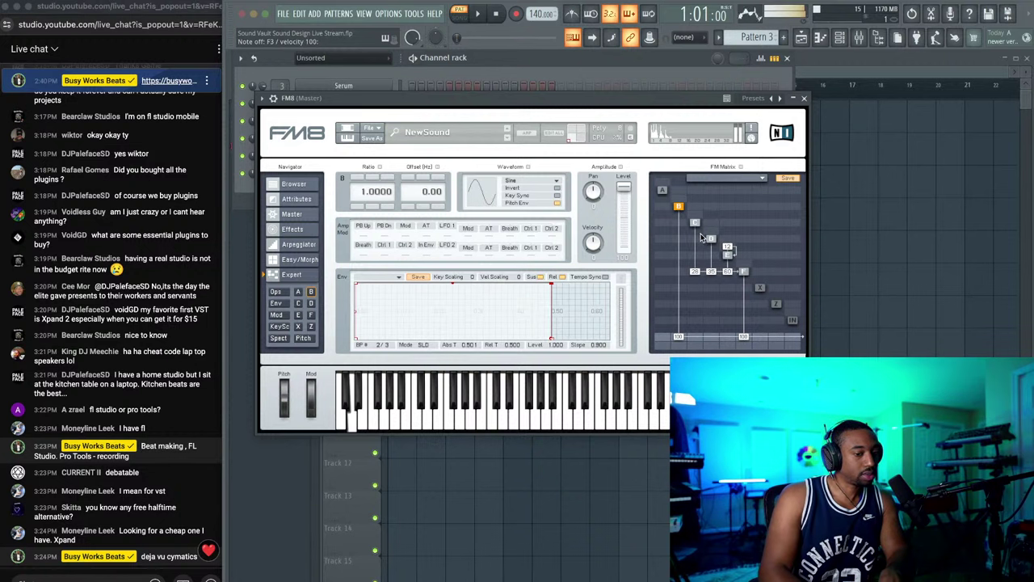
Step: Add a breakpoint at full level to operator F's envelope before the release, and check the envelope presets without choosing one
left_click(743, 272)
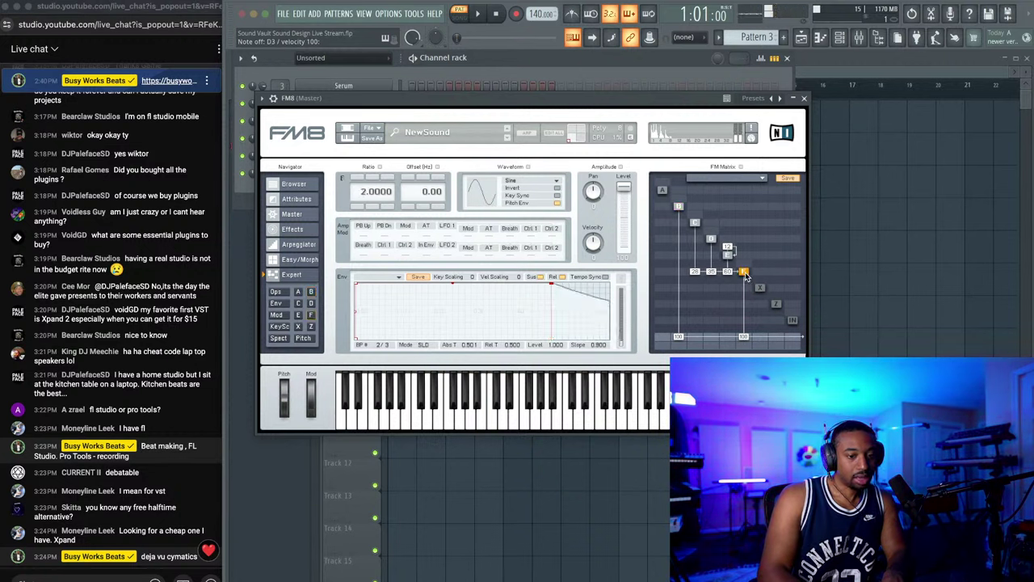
right_click(519, 313)
left_click_drag(519, 313, 518, 283)
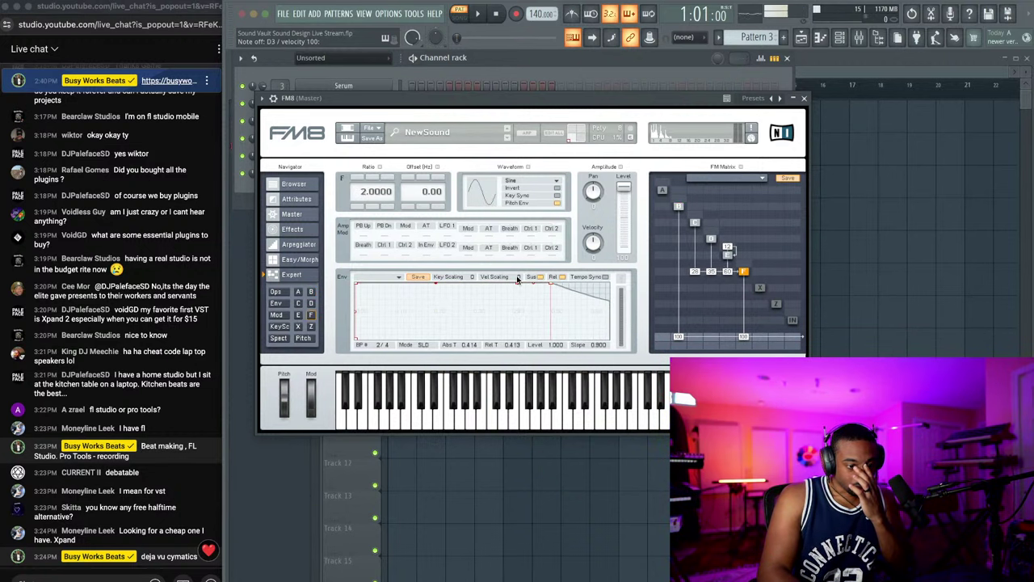
left_click(399, 276)
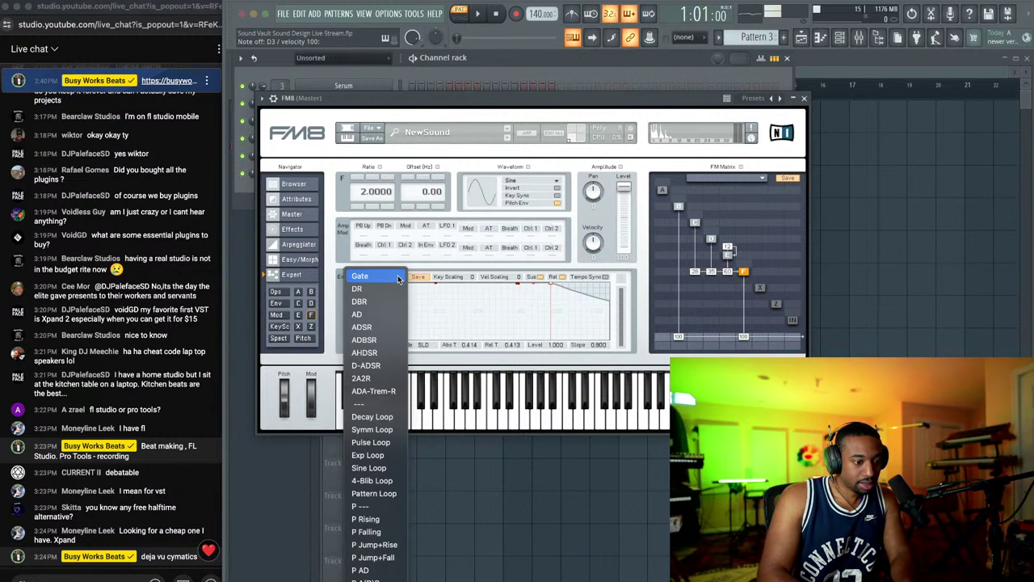
left_click(623, 266)
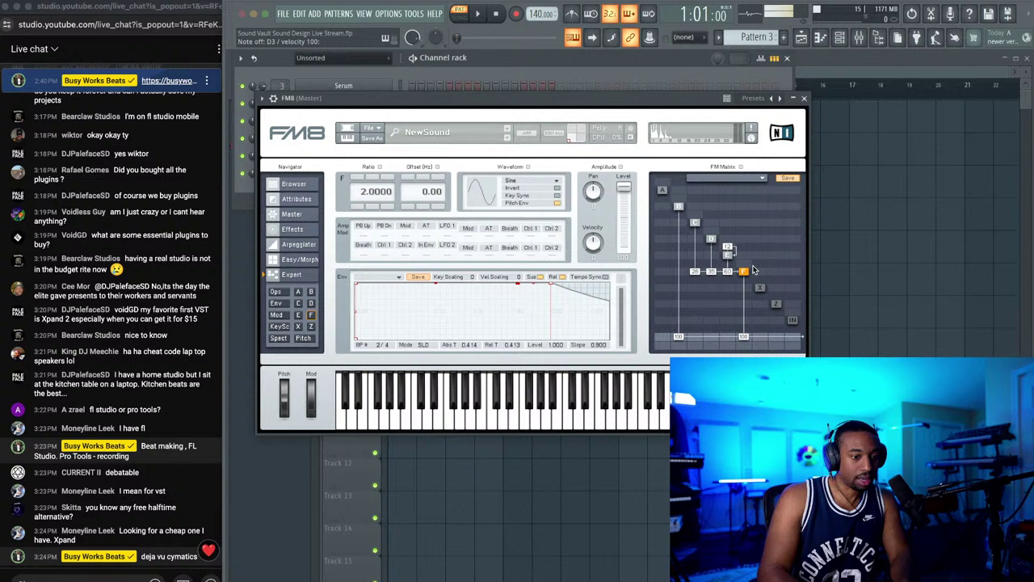
Step: Set the release time of the final breakpoint in operator B's envelope to 3.000
left_click(679, 208)
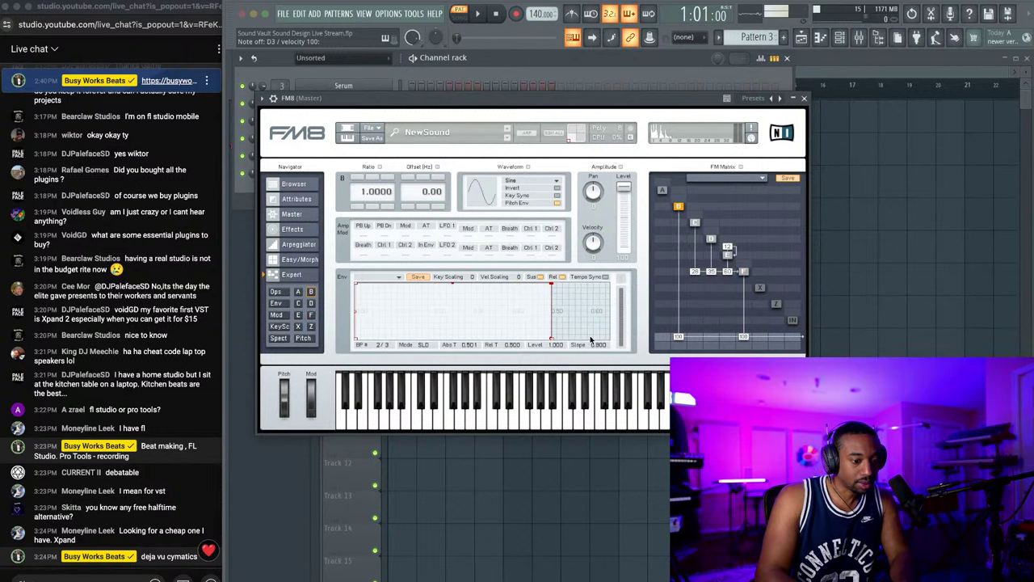
left_click(554, 338)
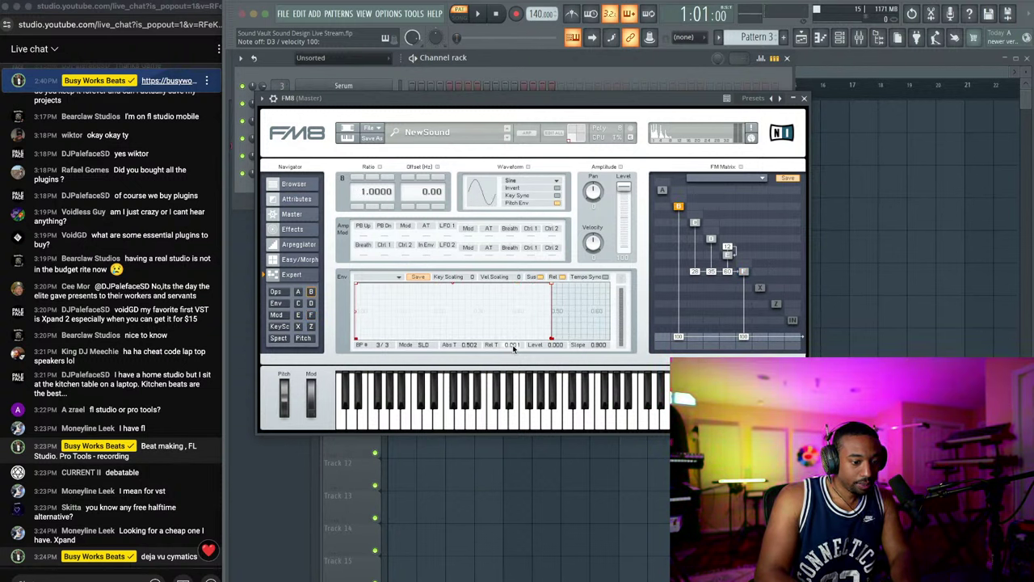
key("Return")
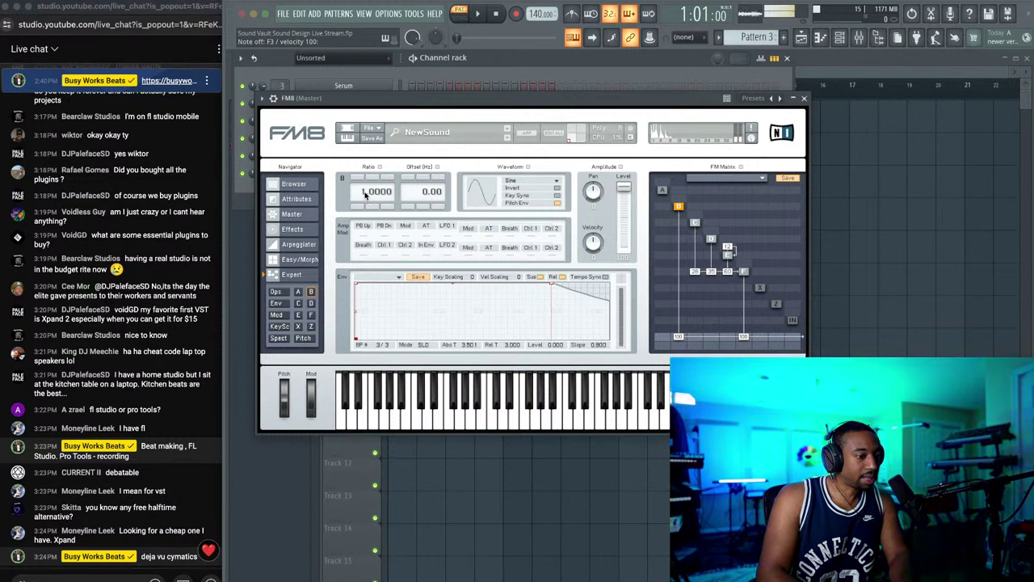
Step: Try ratios of 1.5 and 2 on operator B, and settle on a ratio of 4
type("1.5")
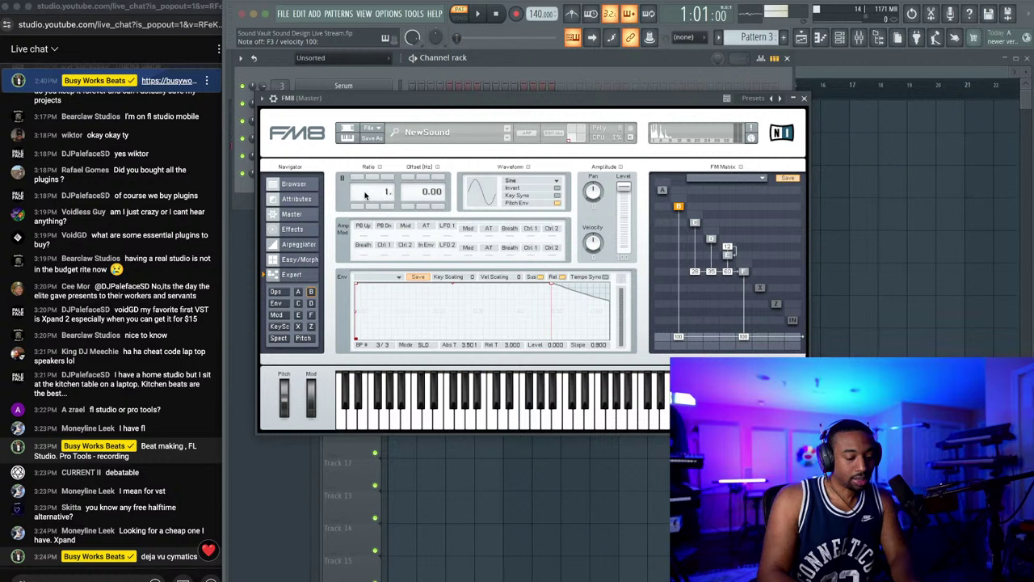
key("Return")
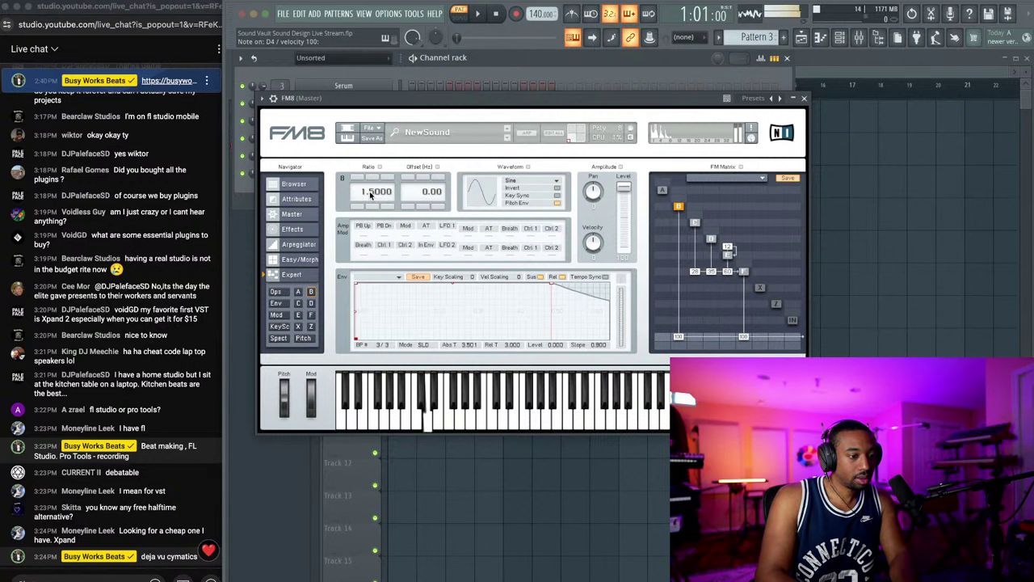
double_click(364, 194)
type("2")
key("Return")
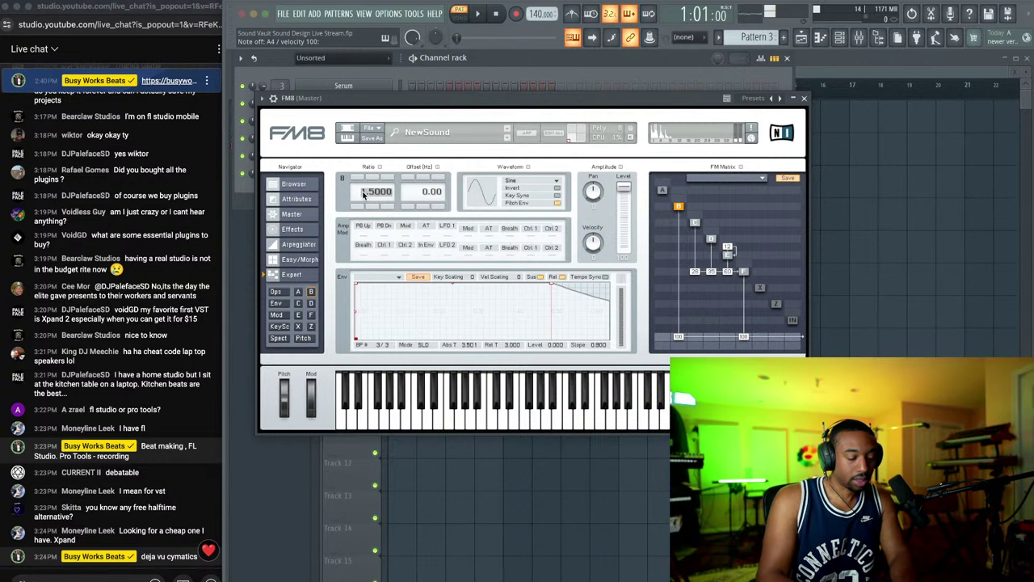
double_click(364, 194)
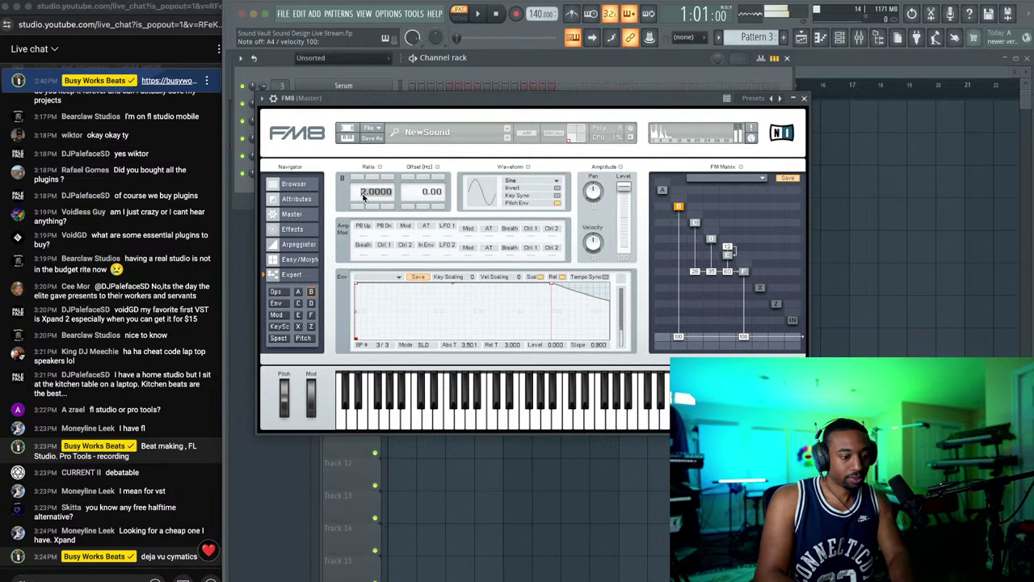
type("4")
key("Return")
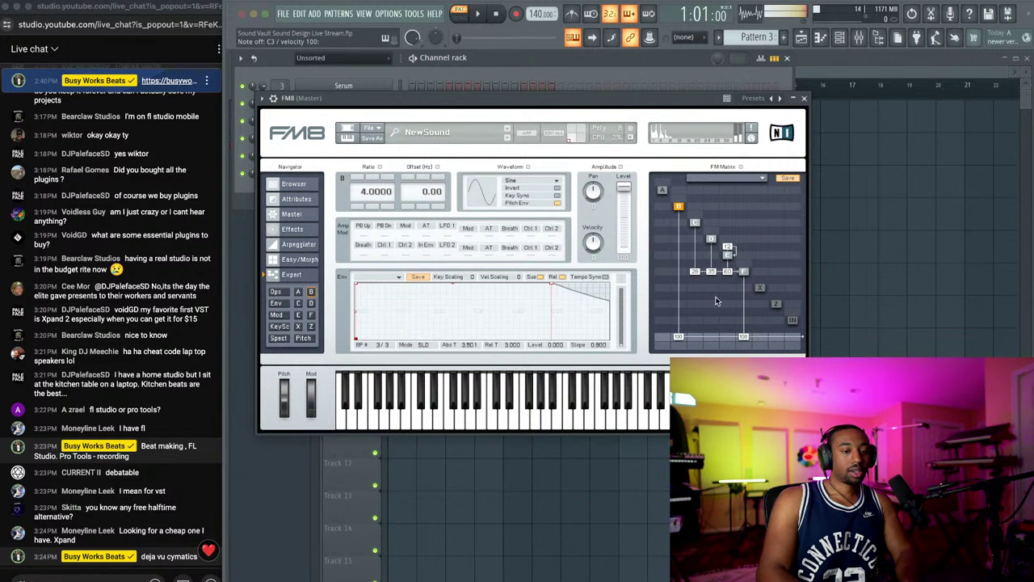
Step: Switch on operator X, route operator B into it at 57, and send X to the output at 48
left_click(758, 288)
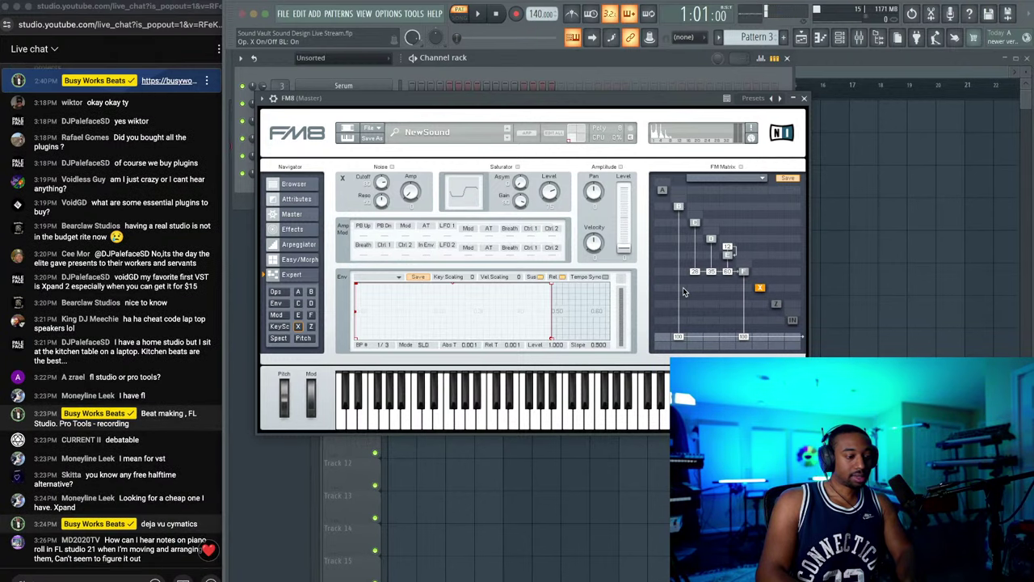
left_click_drag(683, 289, 695, 261)
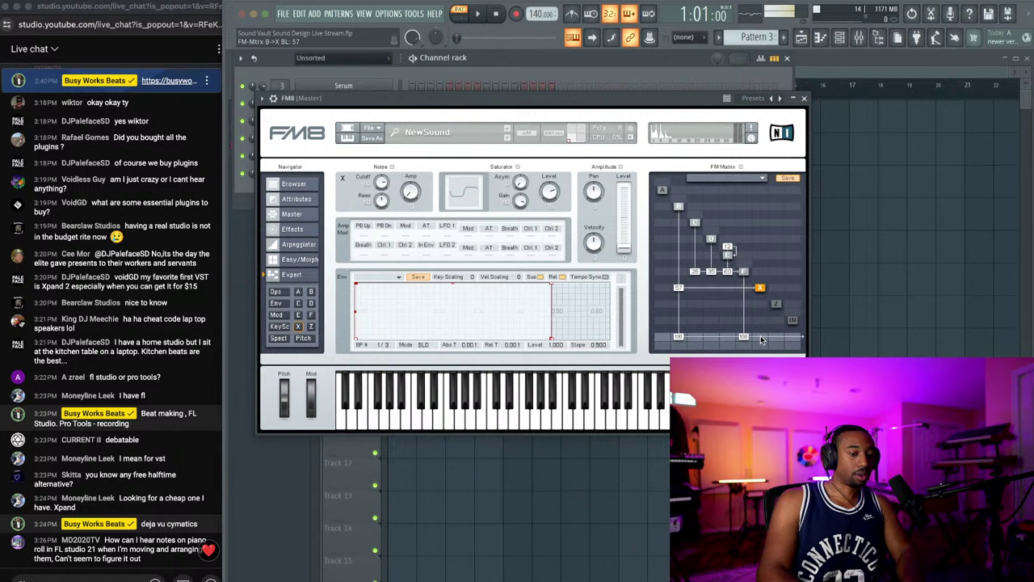
left_click_drag(760, 336, 762, 315)
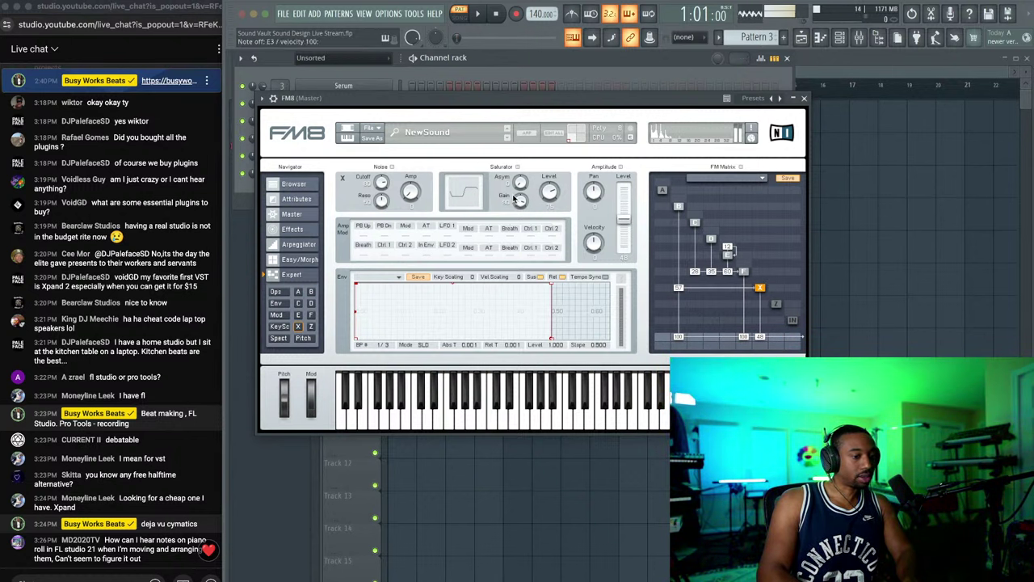
Step: Adjust operator X's saturator gain and level, then raise its input from operator B to 100 and its output level to 94
left_click_drag(520, 201, 521, 191)
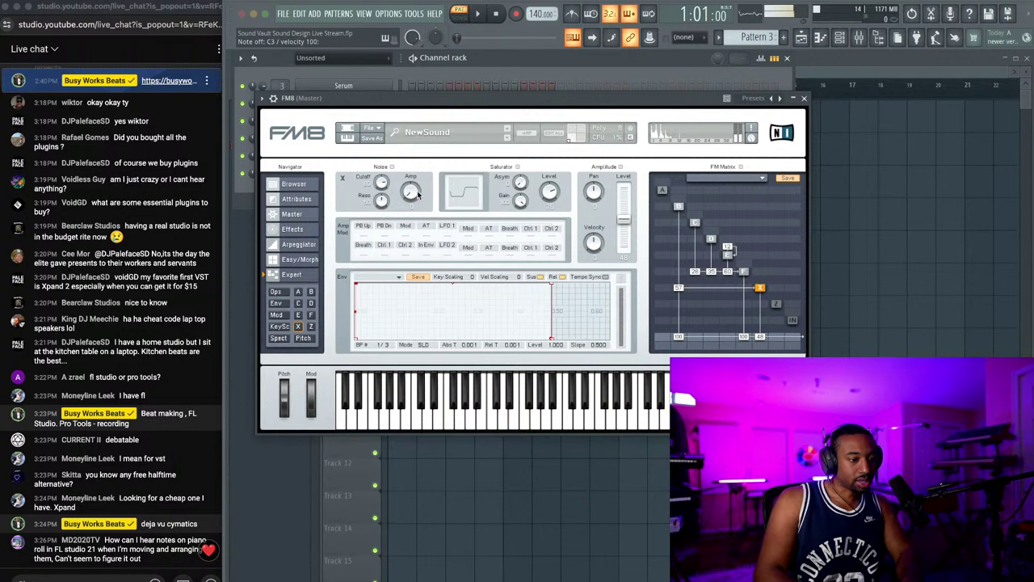
mouse_move(547, 195)
left_mouse_down()
mouse_move(548, 180)
mouse_move(548, 189)
left_mouse_up()
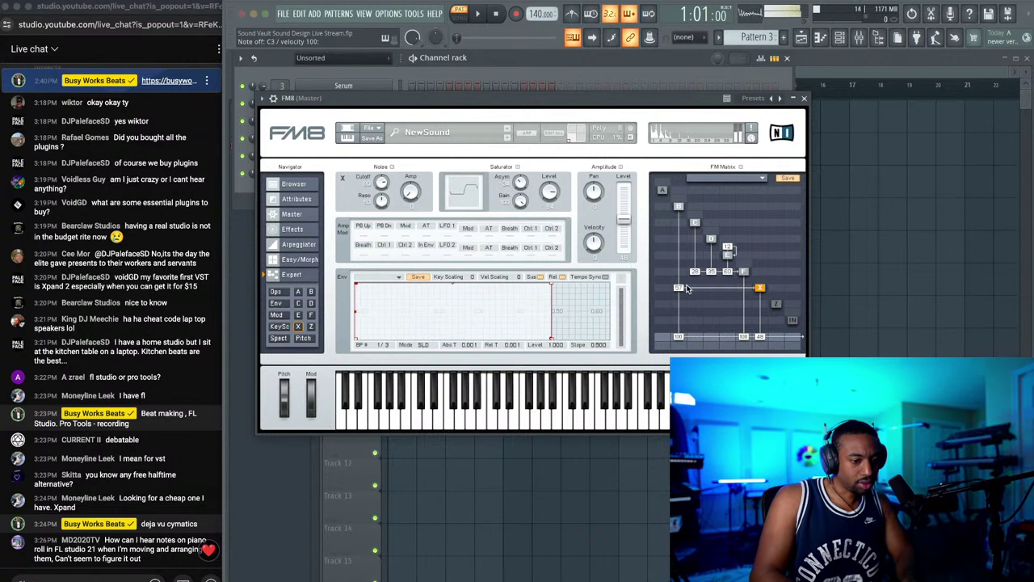
left_click_drag(678, 287, 681, 264)
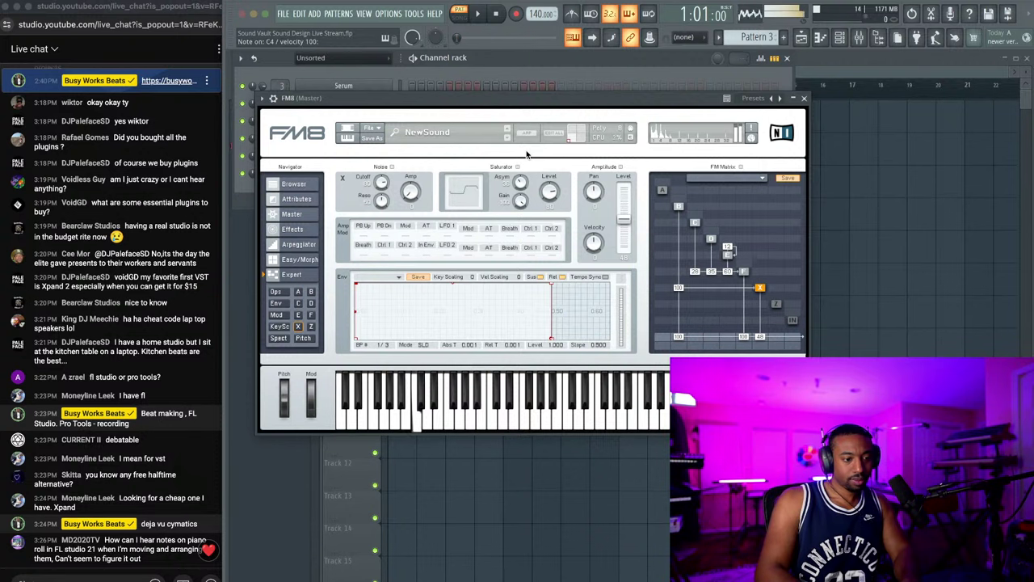
left_click_drag(758, 342, 761, 313)
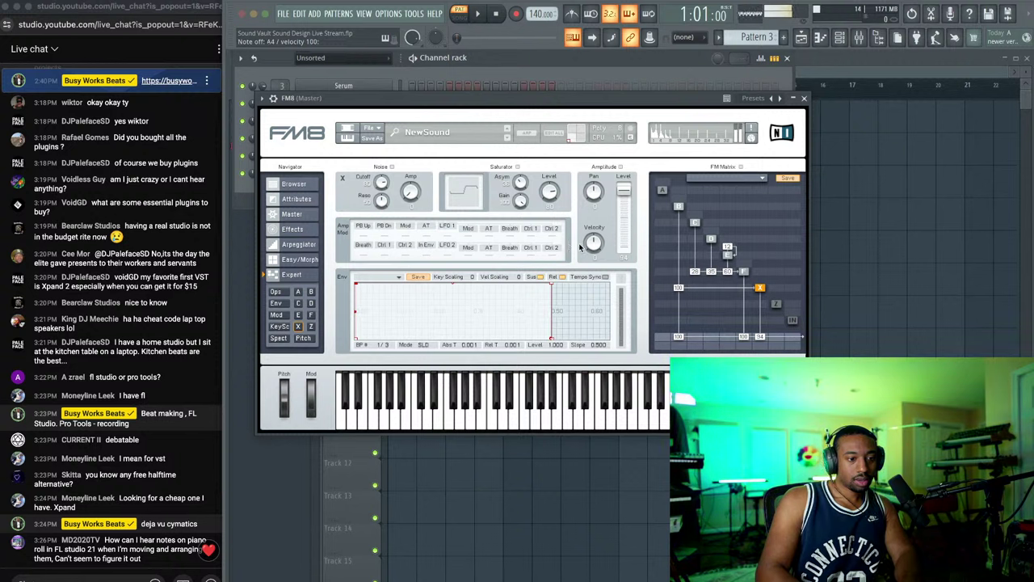
Step: Reshape the envelopes to decay from full level to a sustain of about 0.25 for operator B and about 0.49 for operator F
left_click(679, 206)
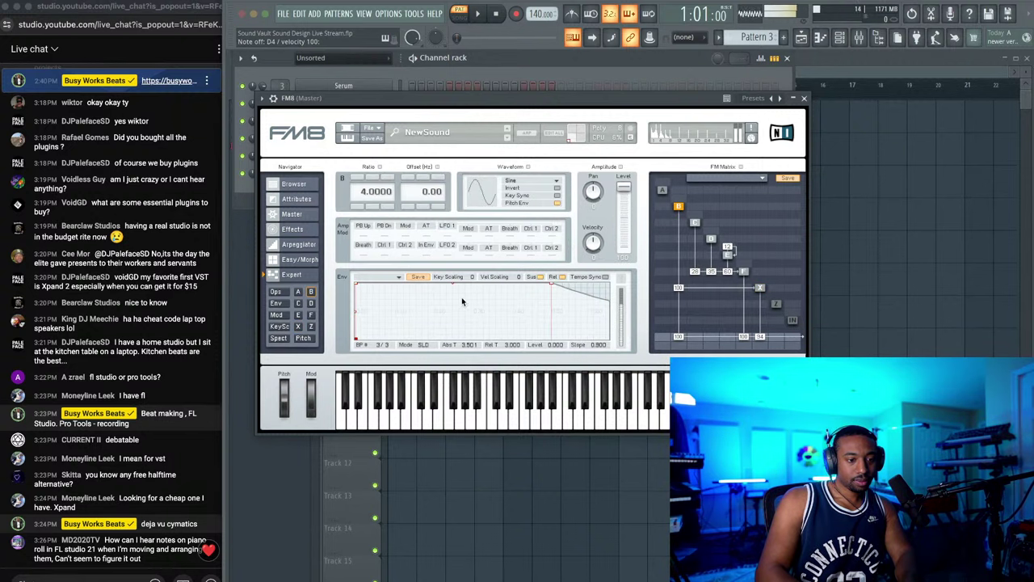
left_click_drag(552, 288, 533, 328)
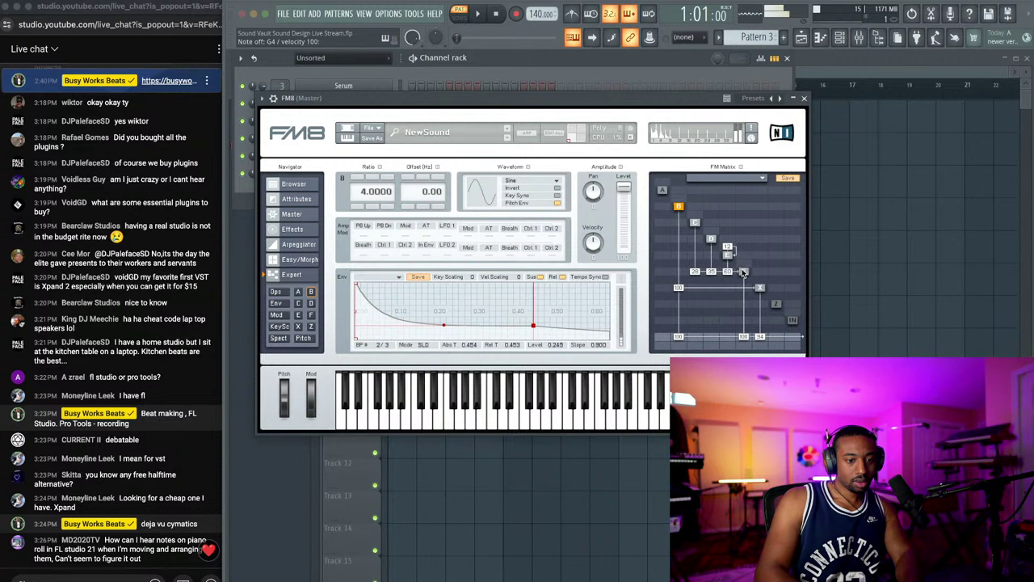
left_click(743, 271)
left_click_drag(552, 288, 360, 333)
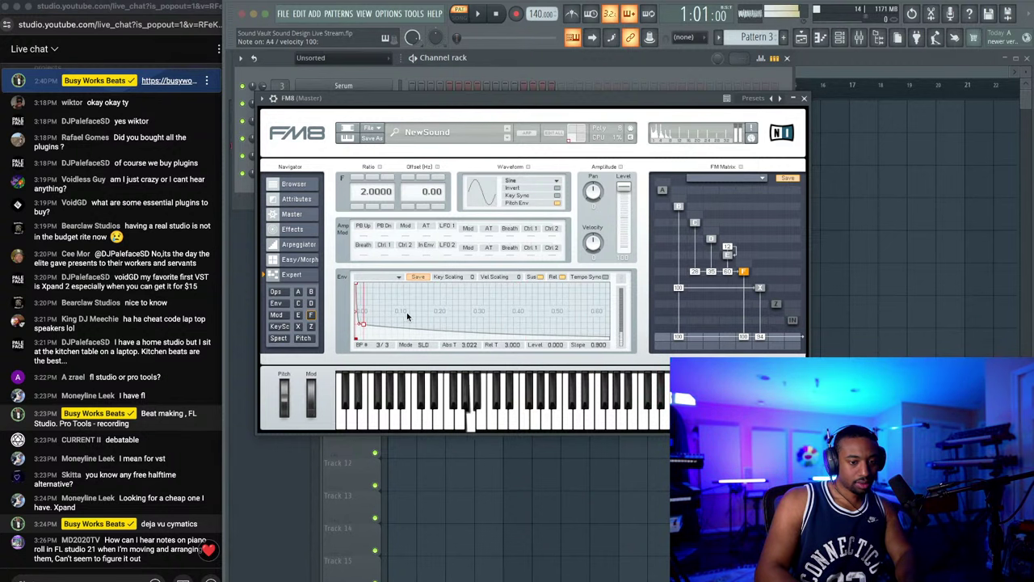
left_click_drag(369, 313, 531, 275)
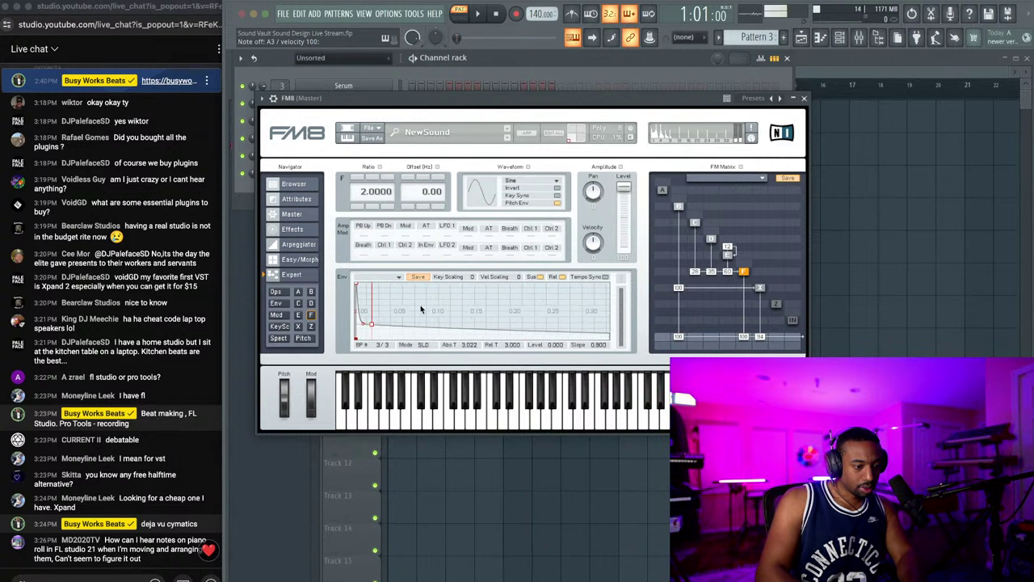
left_click_drag(372, 325, 492, 305)
double_click(454, 291)
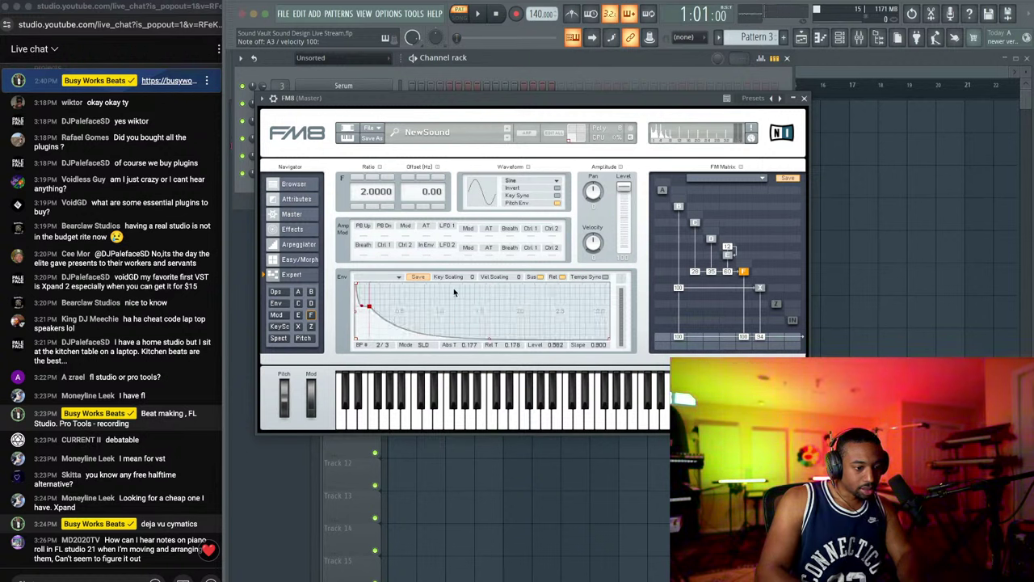
left_click_drag(383, 313, 459, 306)
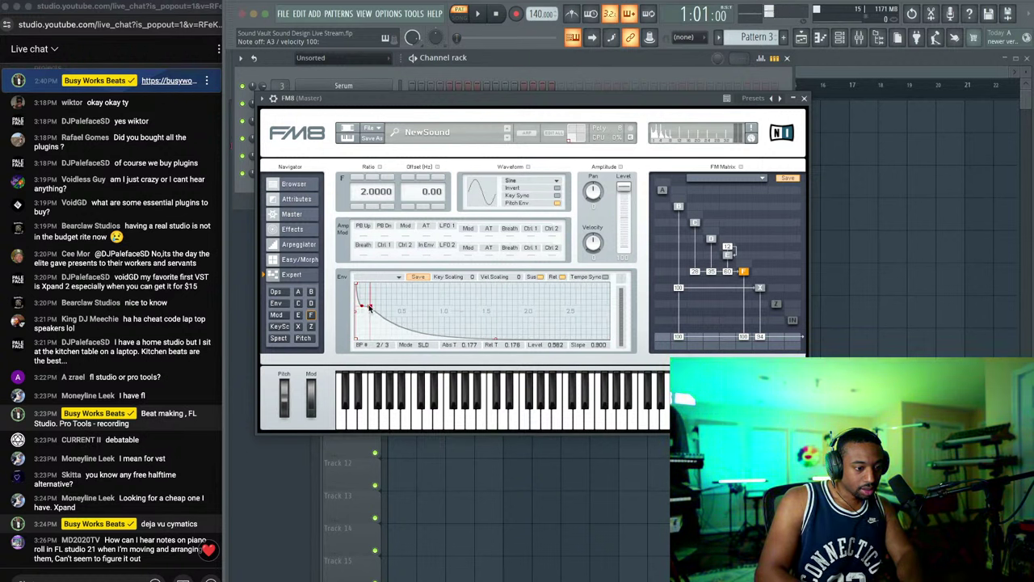
left_click_drag(369, 307, 412, 314)
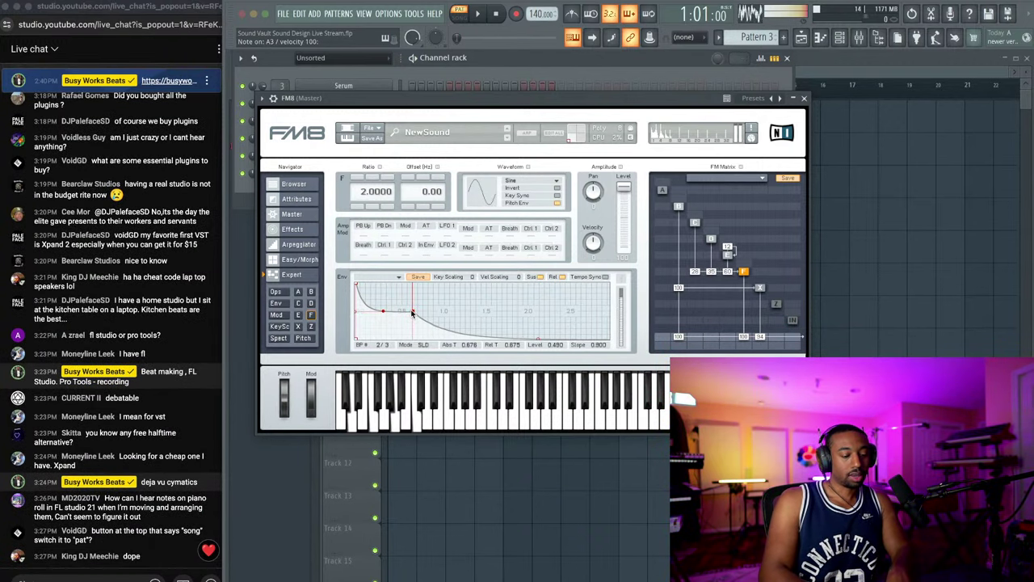
Step: Lower the master output volume, move the synth window clear of the channel rack, and save the project
left_click(293, 214)
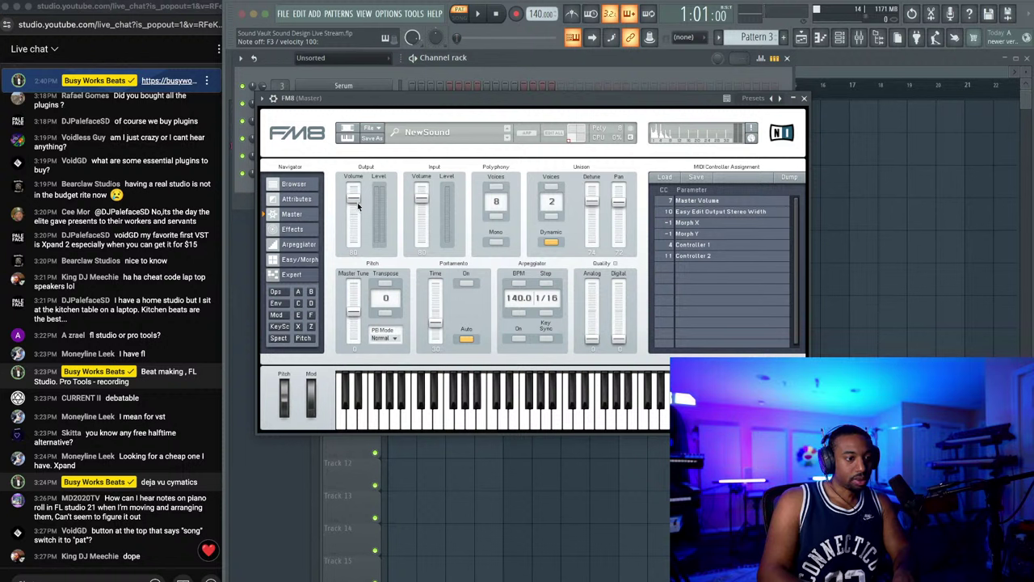
left_click_drag(356, 203, 355, 221)
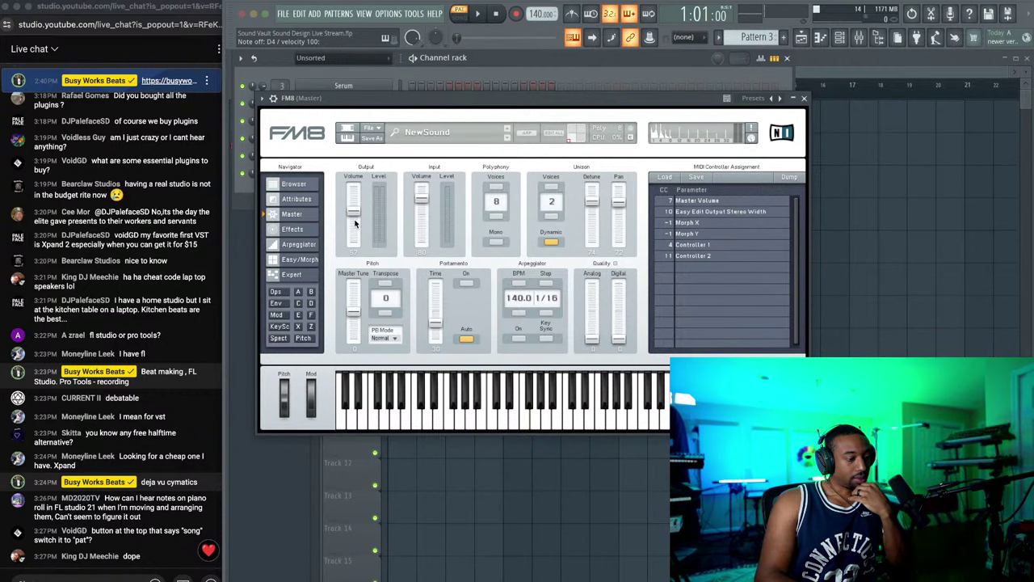
left_click_drag(421, 105, 421, 203)
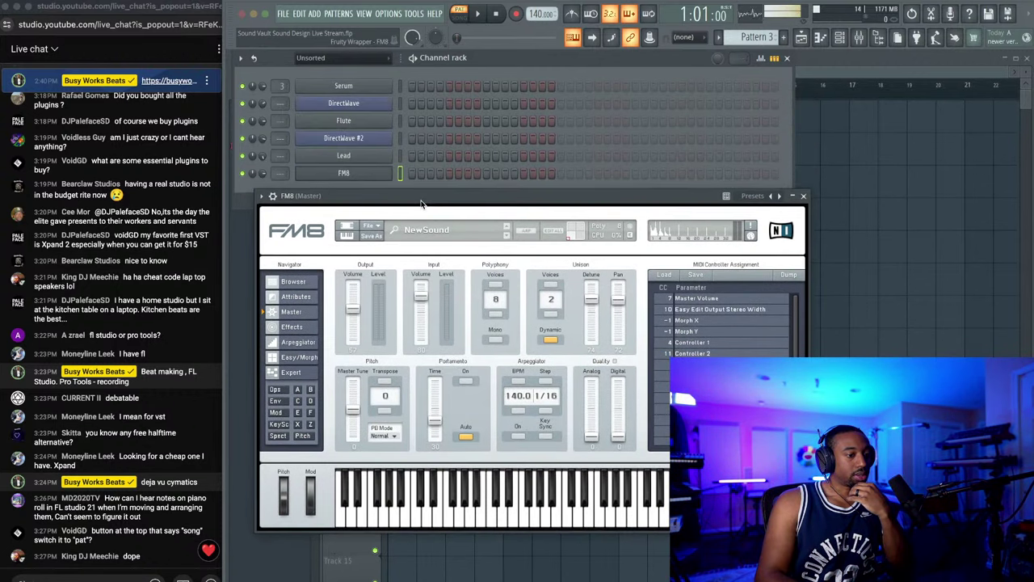
key("ctrl+s")
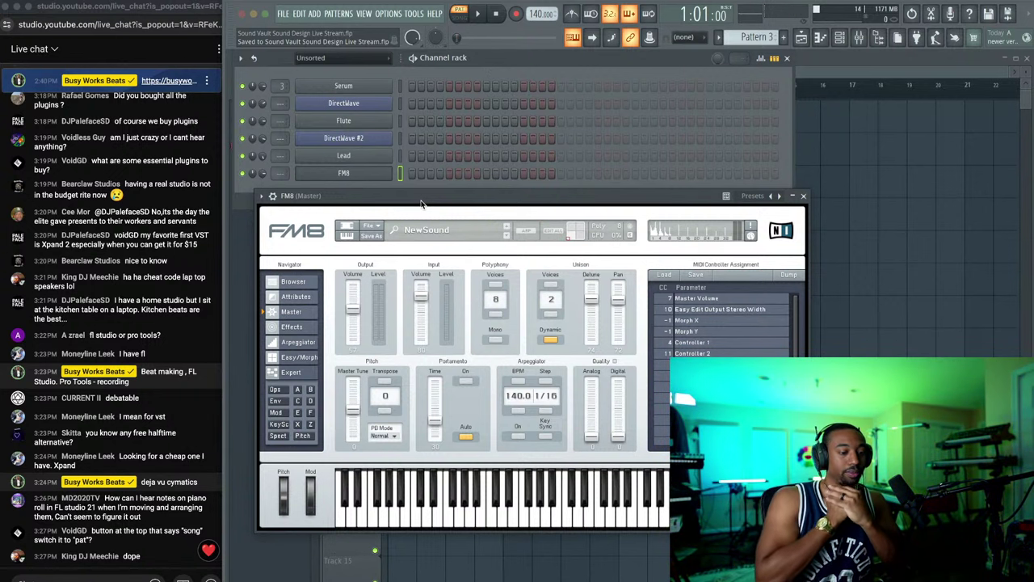
Step: Place a C4 test note in the FM8 channel's piano roll, delete it, and return to the channel rack
right_click(388, 175)
left_click(414, 172)
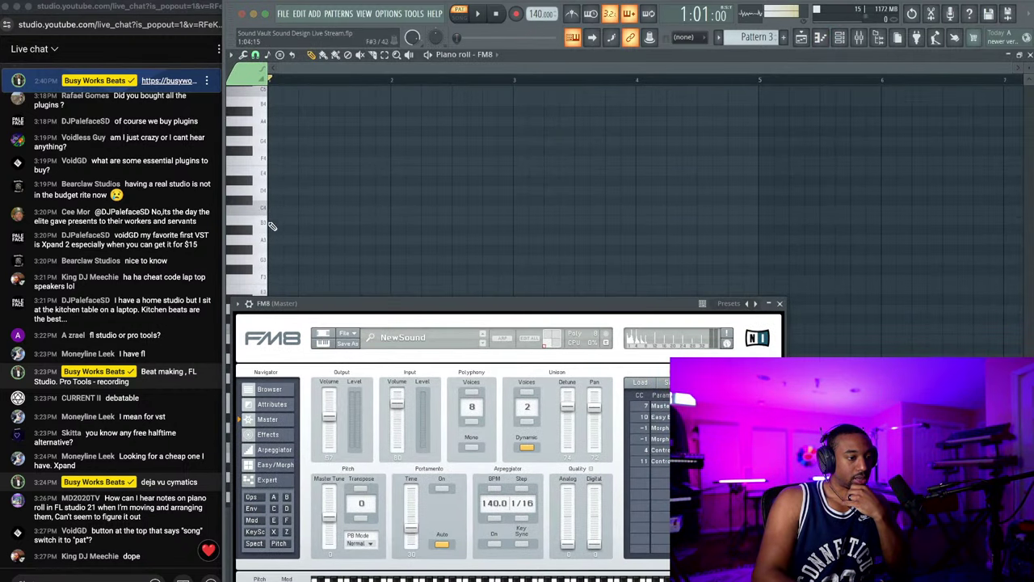
left_click_drag(285, 162, 272, 213)
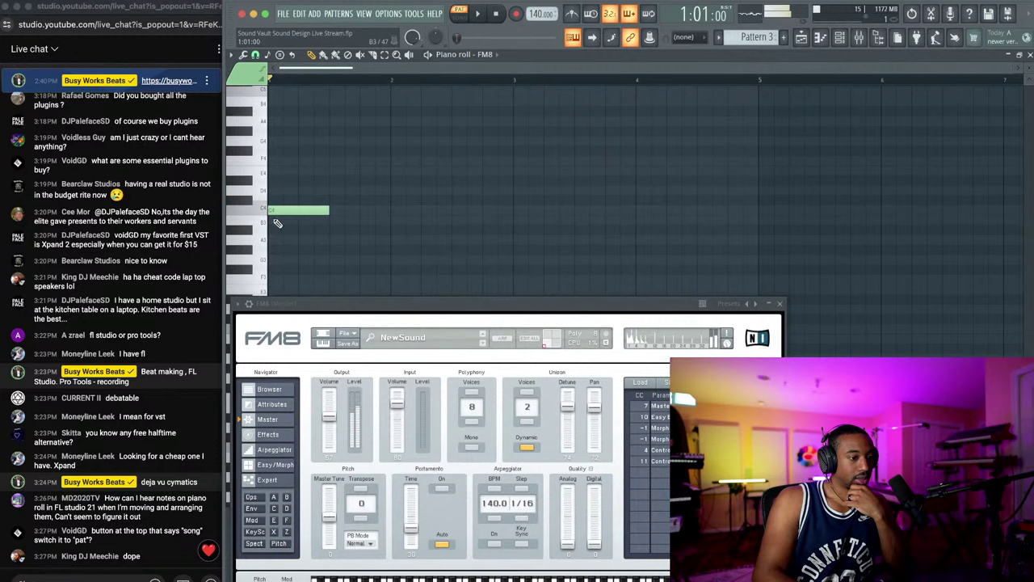
right_click(273, 212)
left_click(839, 37)
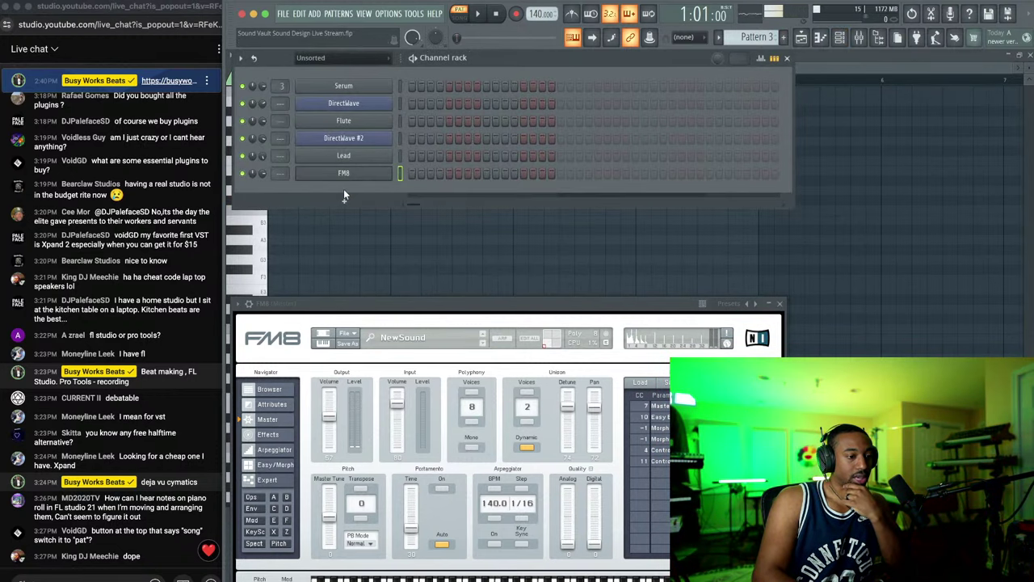
Step: Add a Sampler channel, check the keys in its piano roll, and delete the channel again
left_click(344, 188)
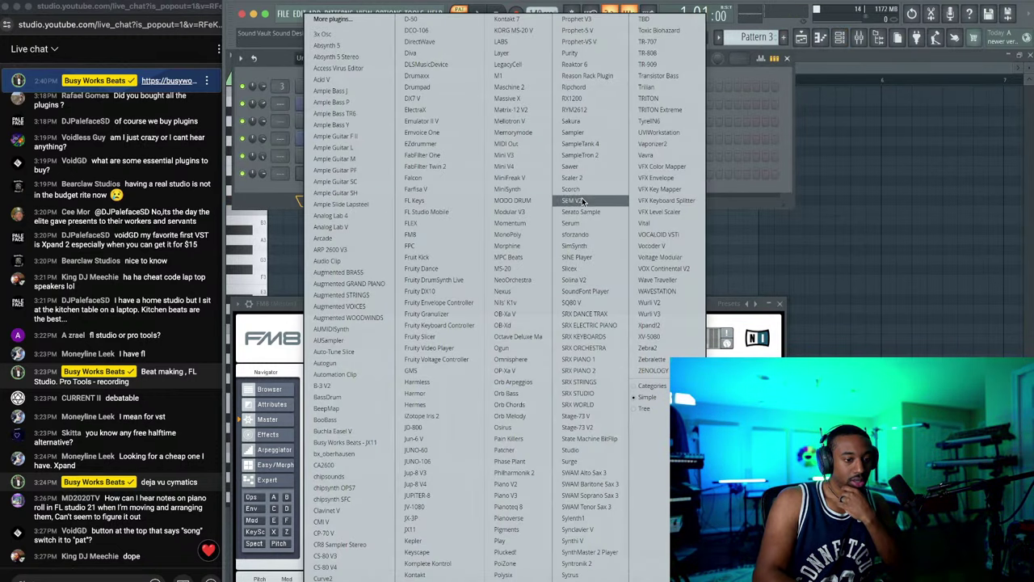
left_click(588, 132)
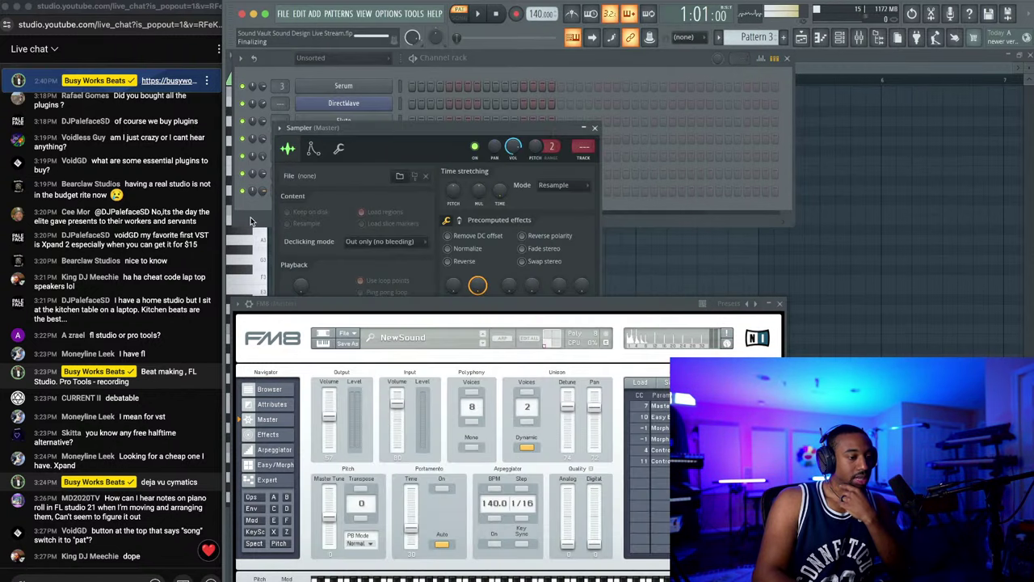
left_click(609, 128)
right_click(358, 190)
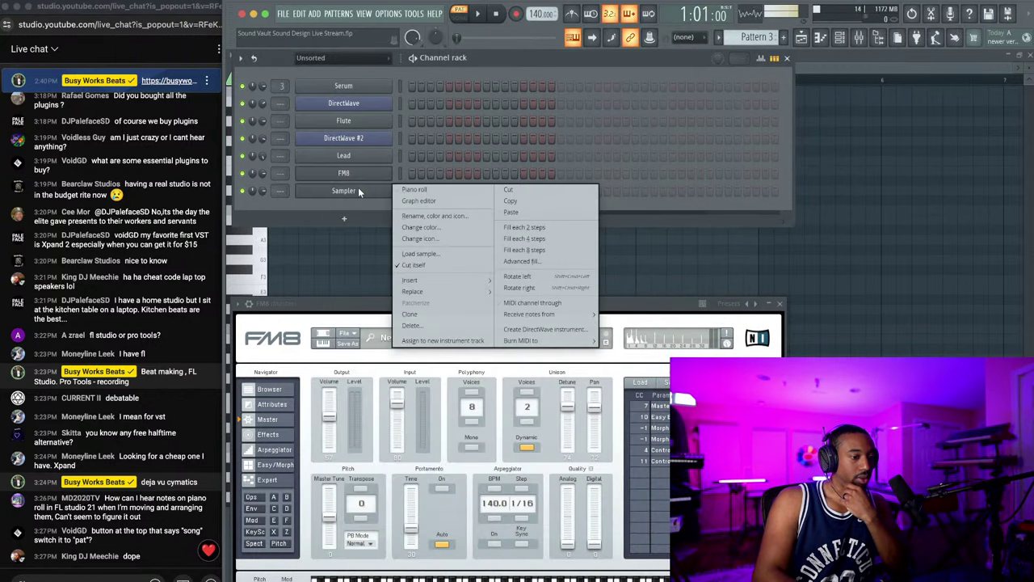
left_click(414, 189)
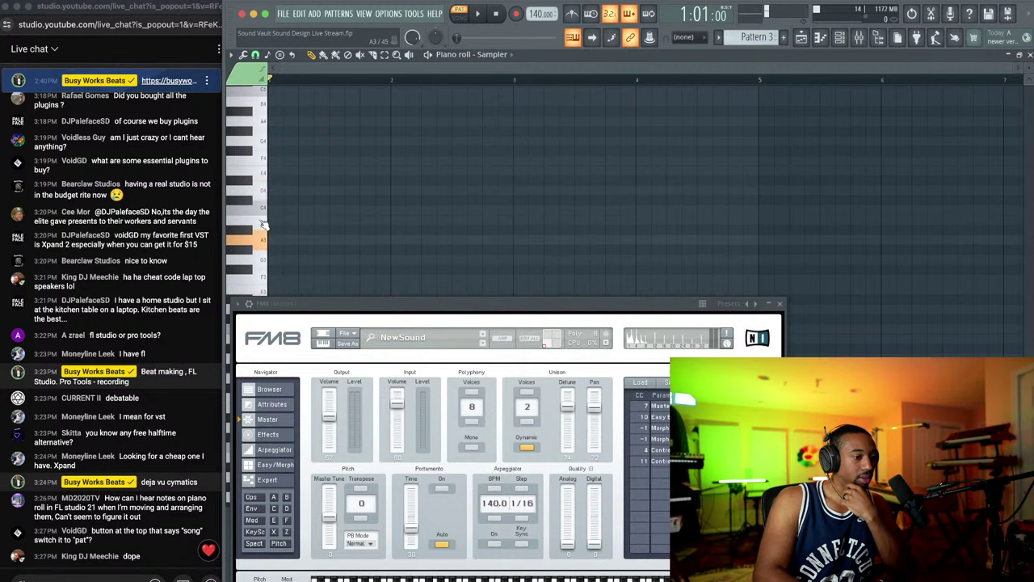
left_click(840, 38)
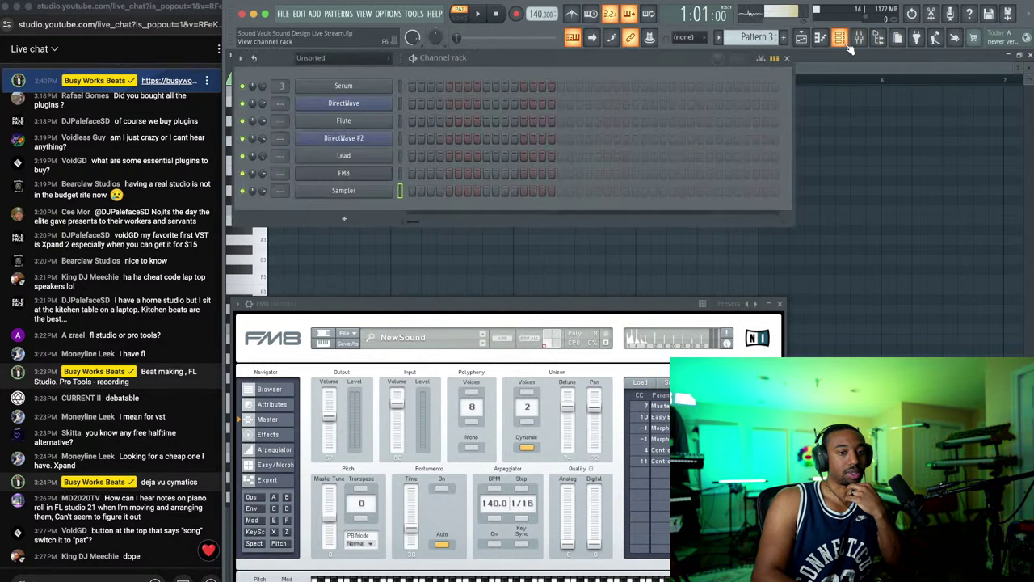
right_click(366, 189)
key("d")
key("Return")
Step: Set the FM8 pitch transpose to 12 and raise it to 24, lower the unison detune, and close the synth
left_click(353, 203)
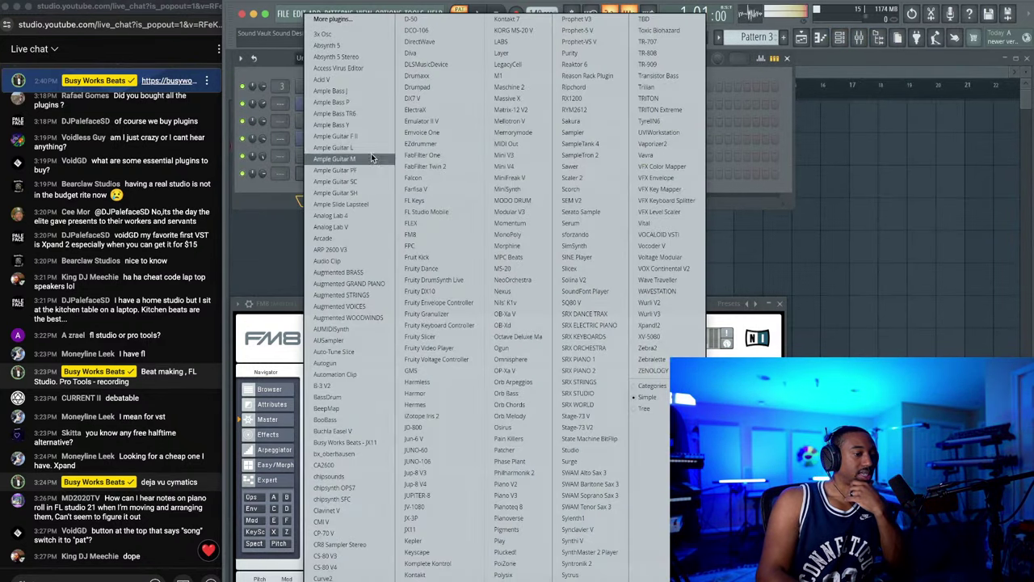
left_click(276, 188)
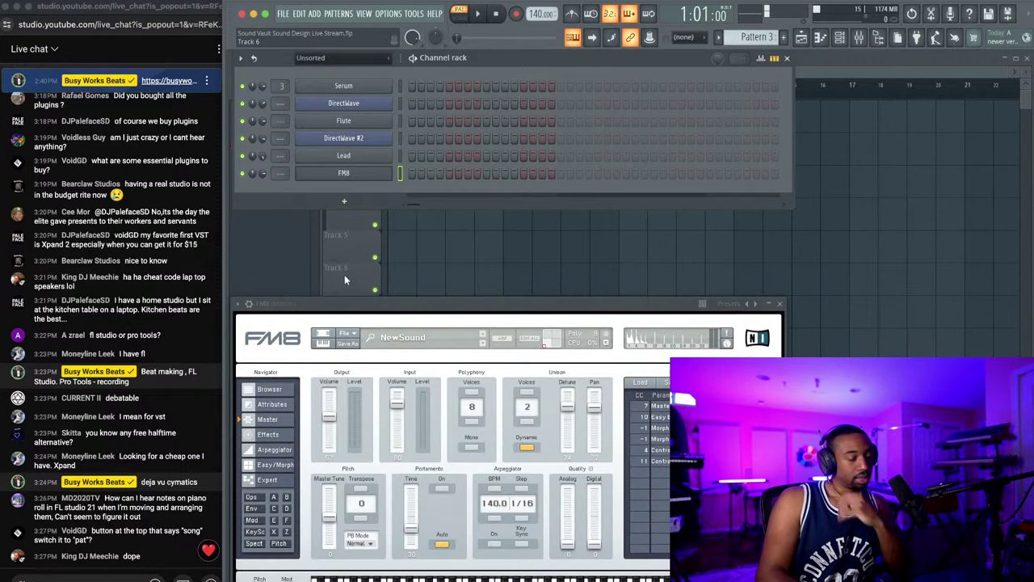
left_click_drag(372, 299, 371, 259)
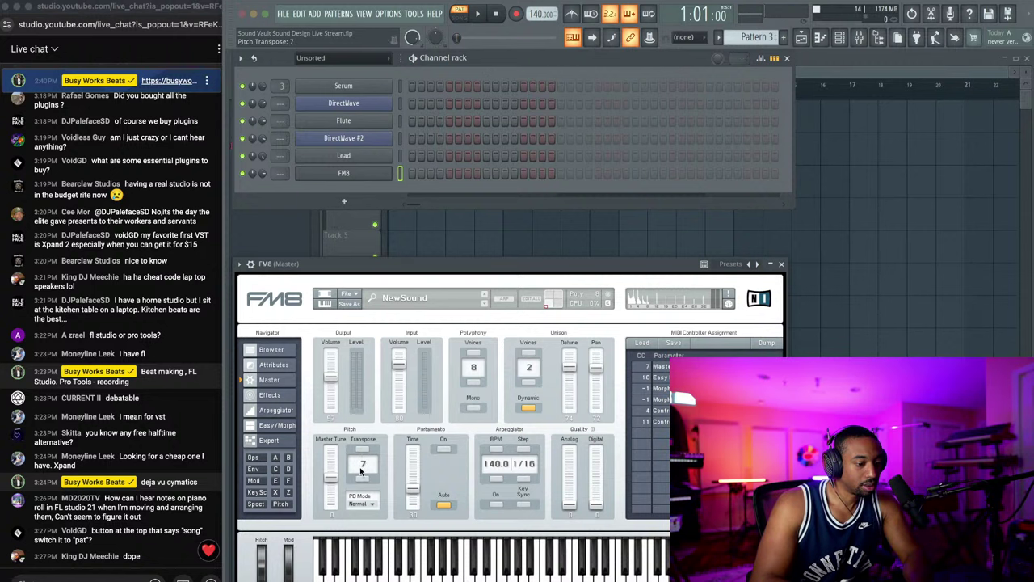
double_click(361, 467)
type("12")
key("Return")
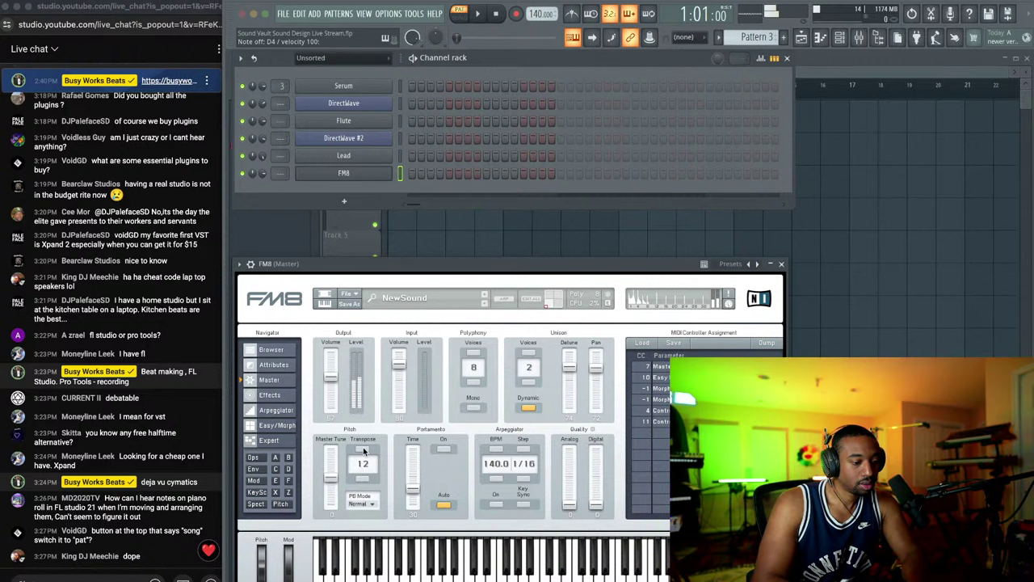
left_click_drag(360, 470, 366, 461)
double_click(363, 464)
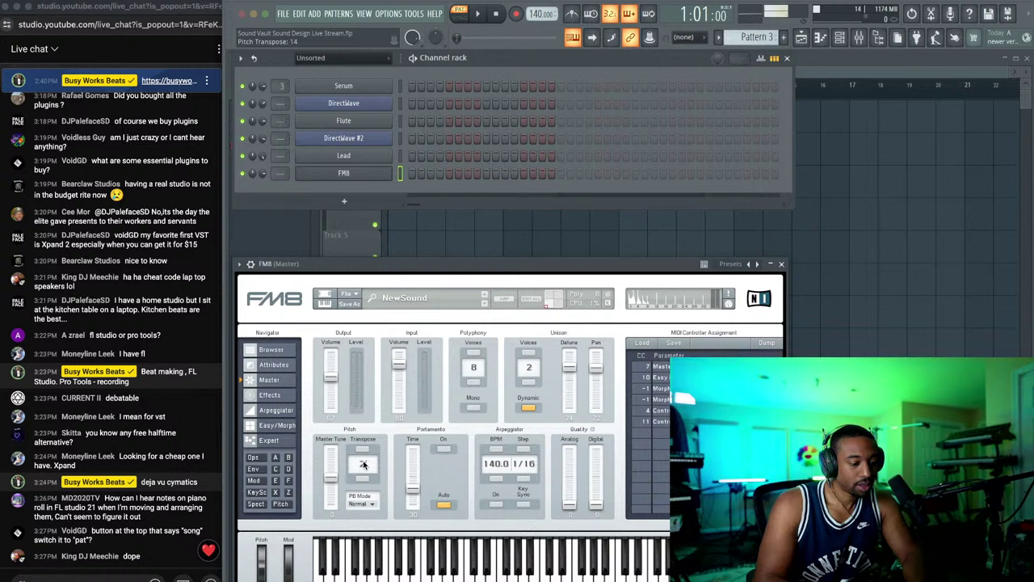
type("24")
key("Return")
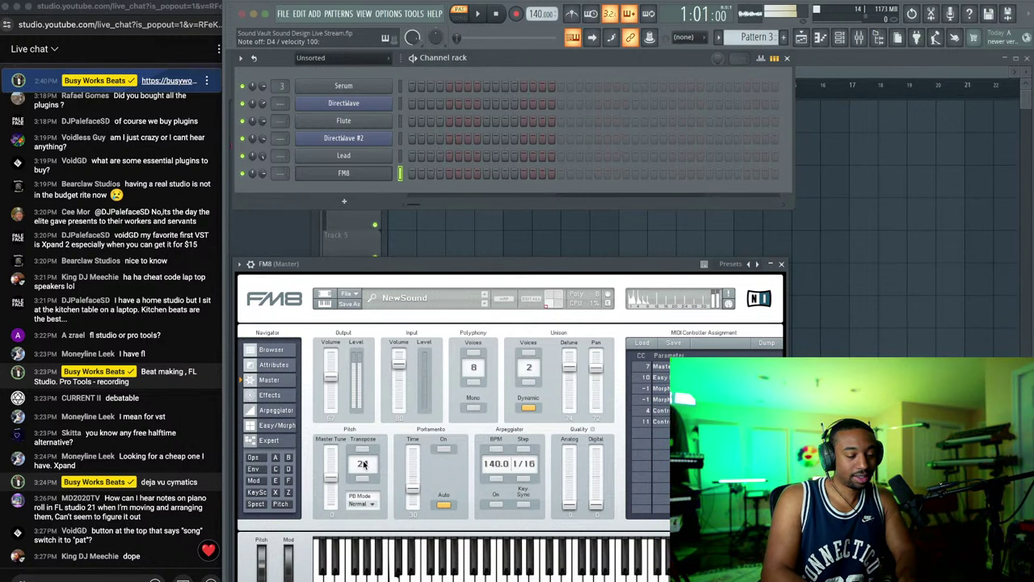
left_click_drag(569, 369, 565, 409)
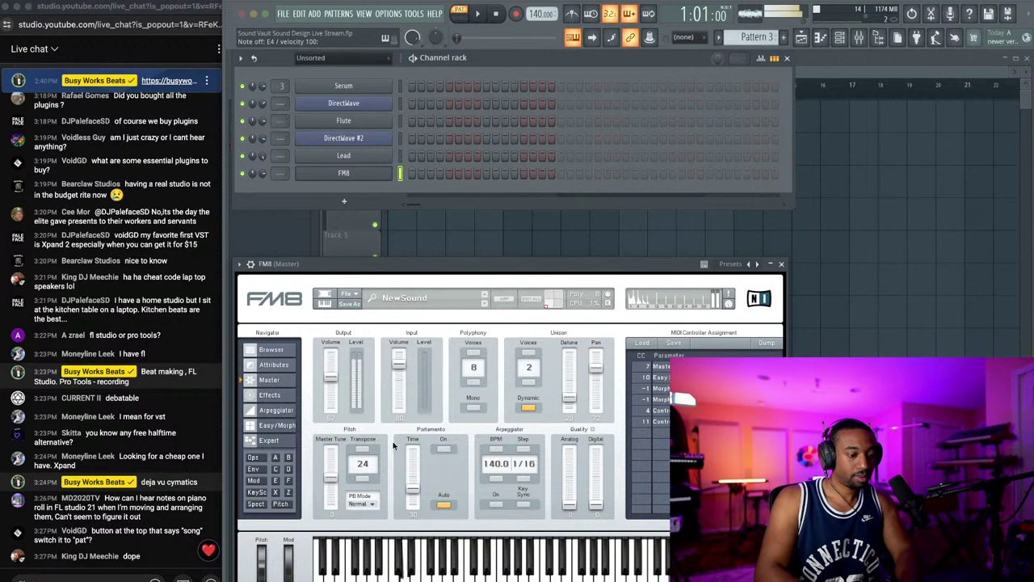
left_click(781, 265)
Step: Place Pattern 1 at the start of Track 1 in the playlist and switch playback to song mode
key("F6")
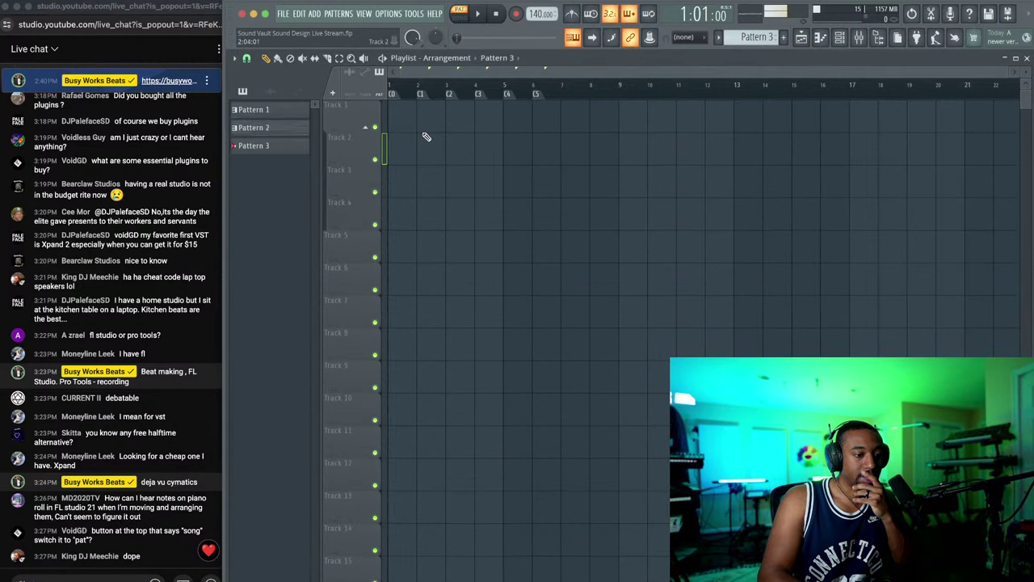
left_click_drag(275, 110, 396, 113)
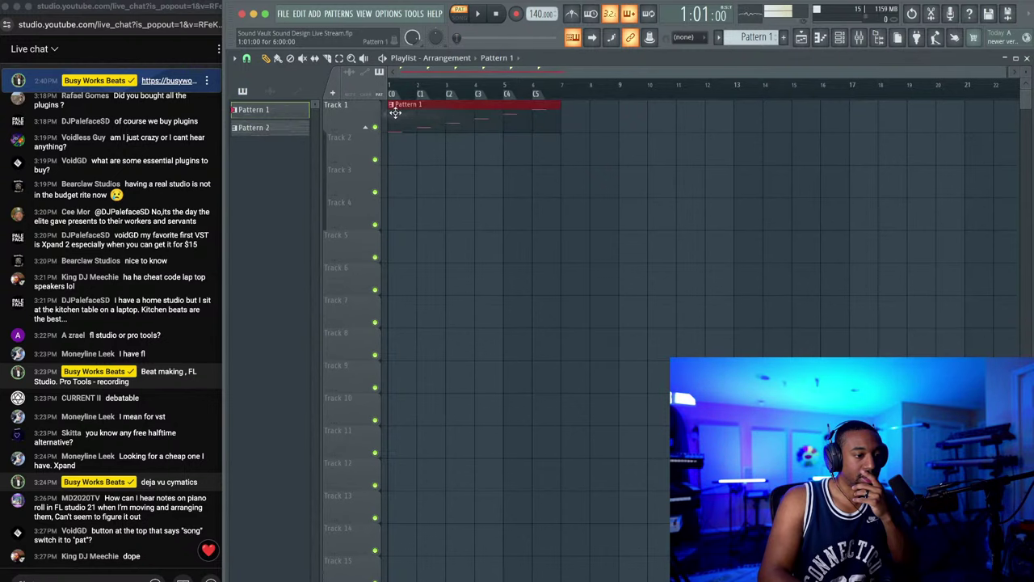
left_click(469, 22)
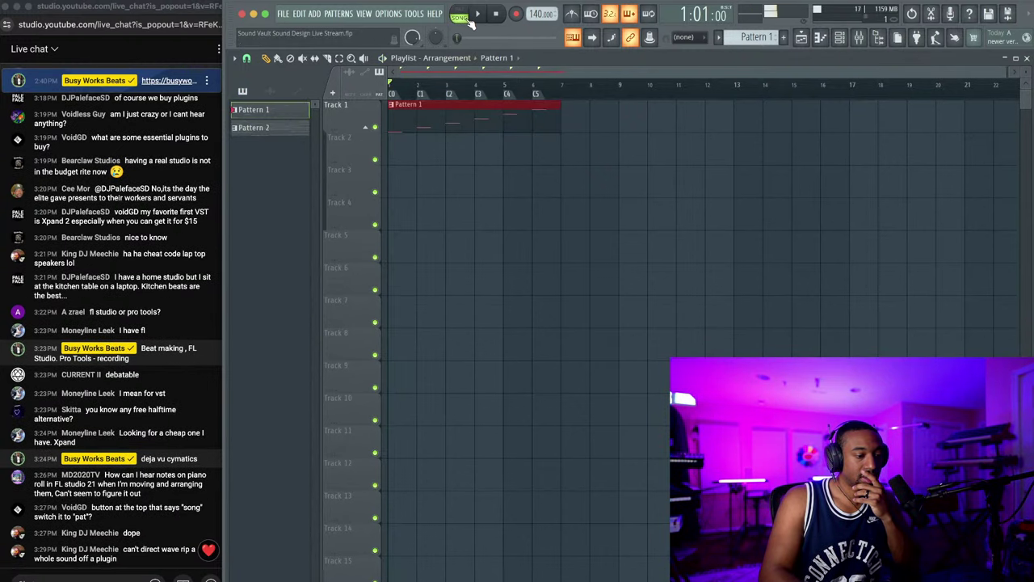
Step: Move Pattern 1's notes from the Serum channel to the FM8 channel
key("F6")
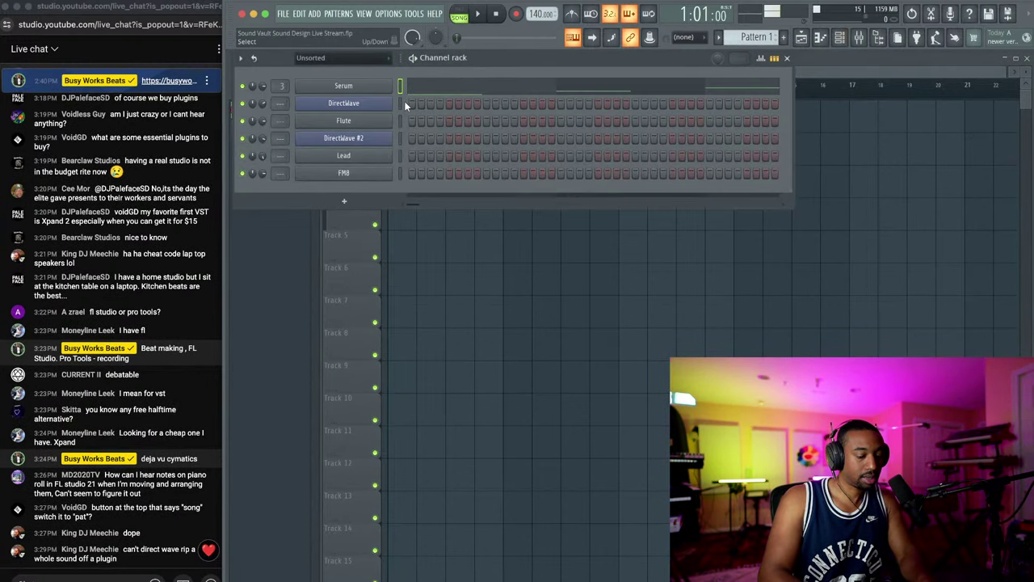
key("F6")
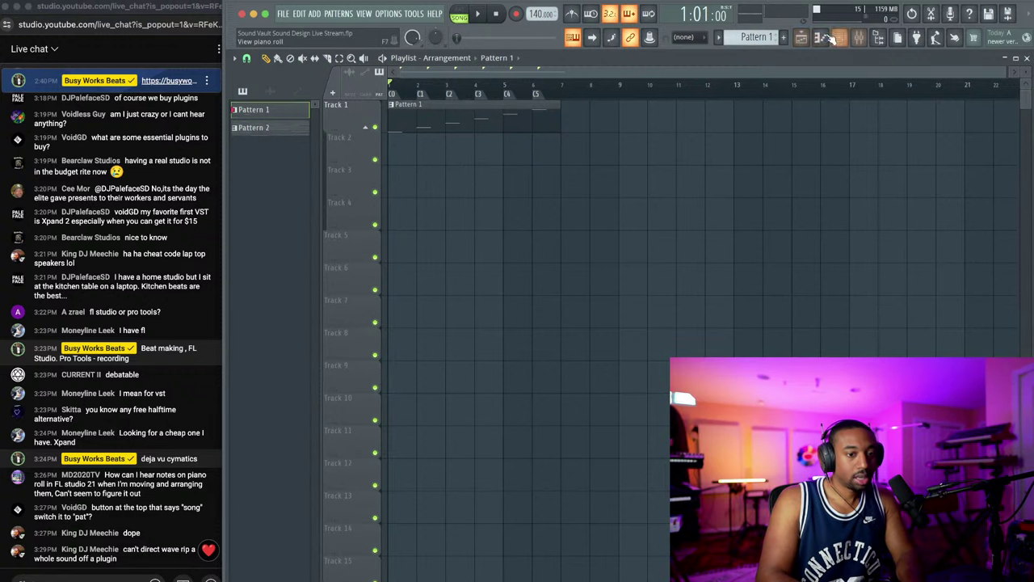
key("F6")
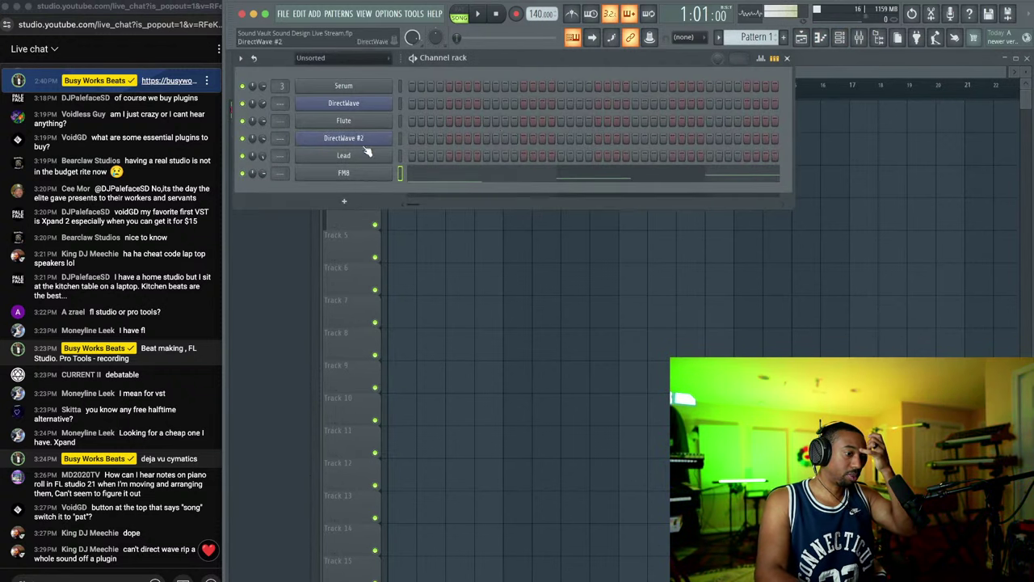
Step: Add an Omnisphere channel, load the Phoenix Rising patch, and close the plugin window
left_click(343, 200)
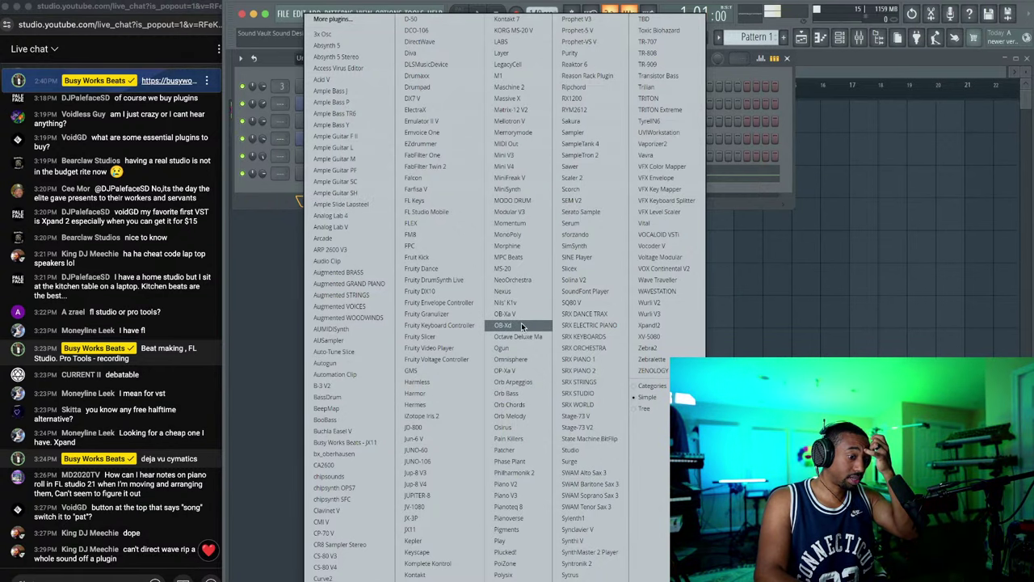
left_click(510, 360)
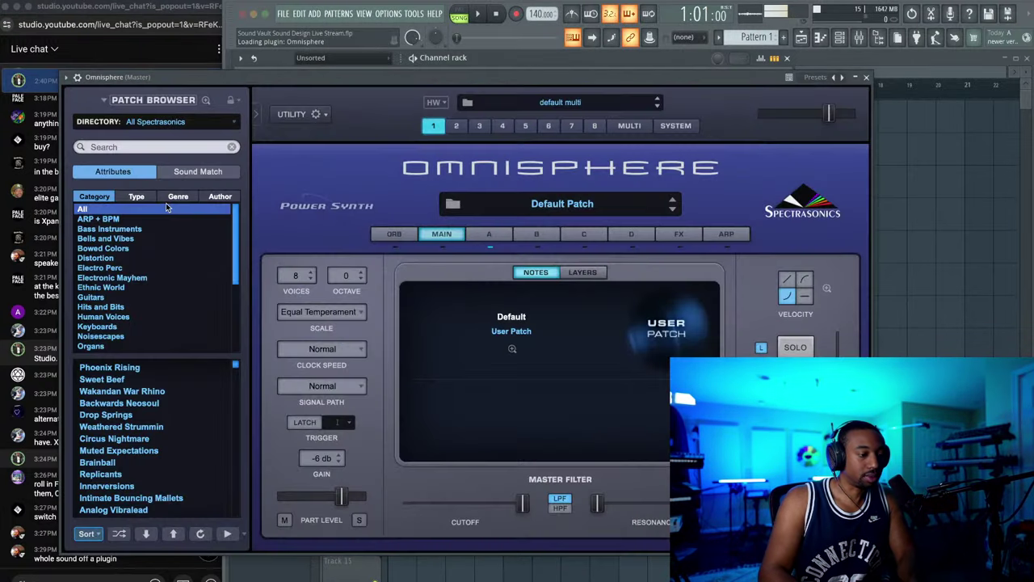
left_click(153, 369)
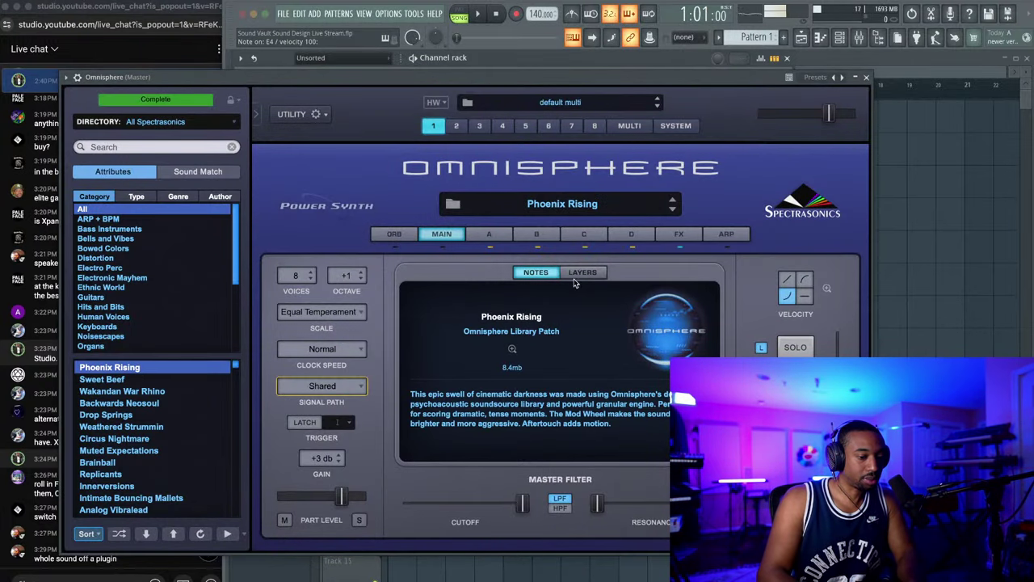
left_click(866, 78)
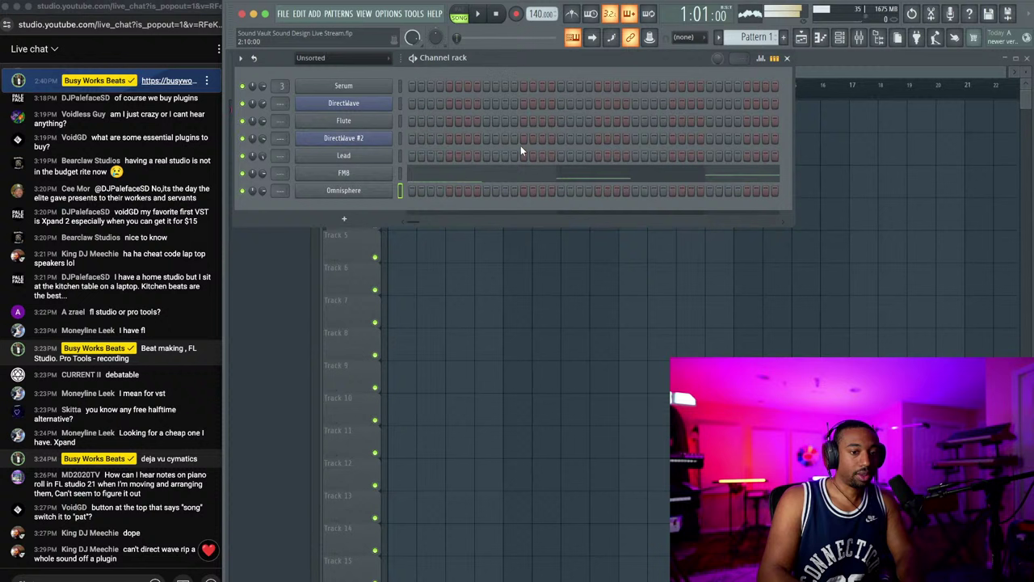
Step: Create a DirectWave instrument from the Omnisphere channel, saving it as "delete" in a new Desktop folder named DELETE
left_click(397, 191)
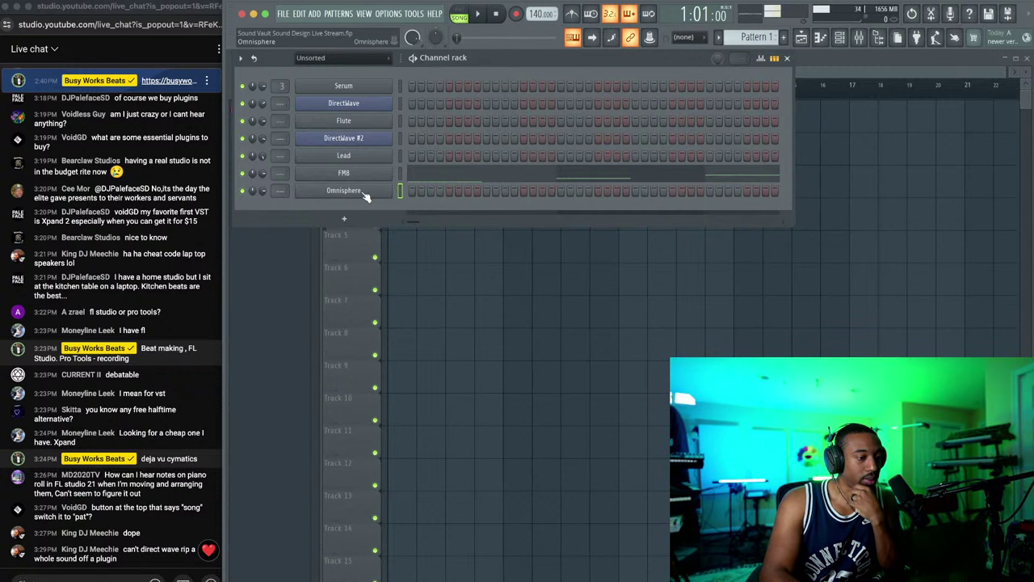
right_click(363, 194)
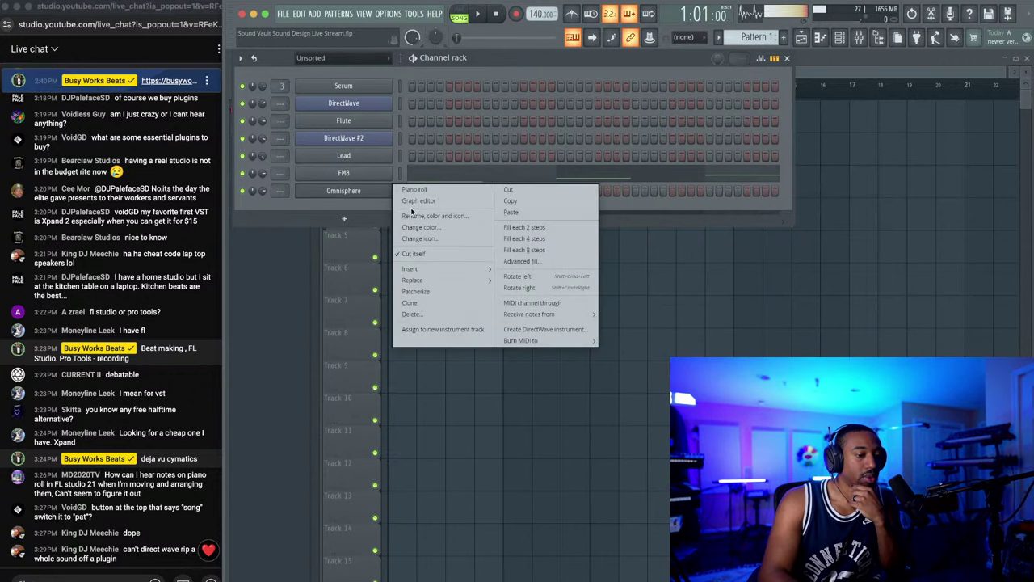
left_click(541, 328)
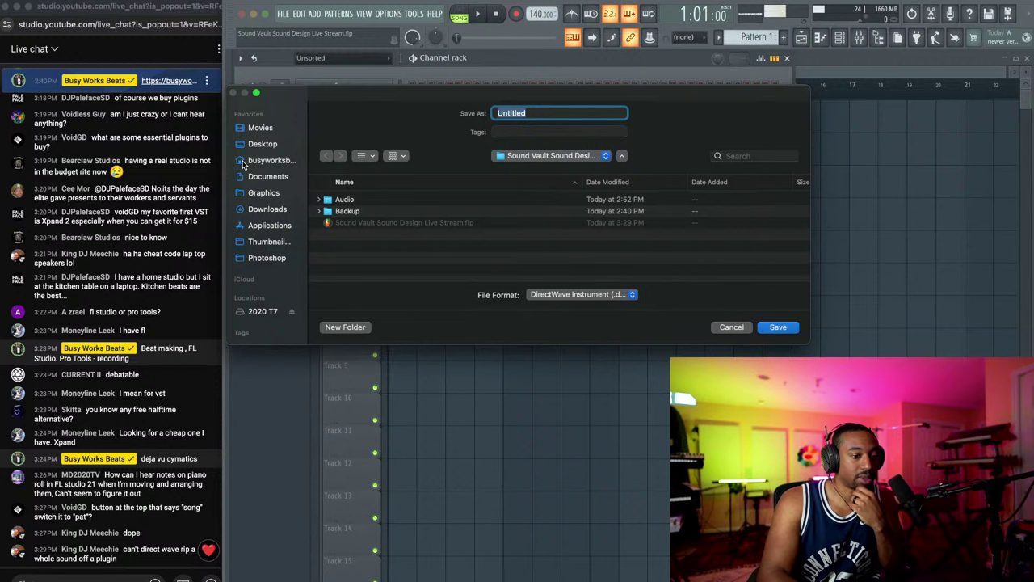
left_click(263, 144)
key("super+shift+n")
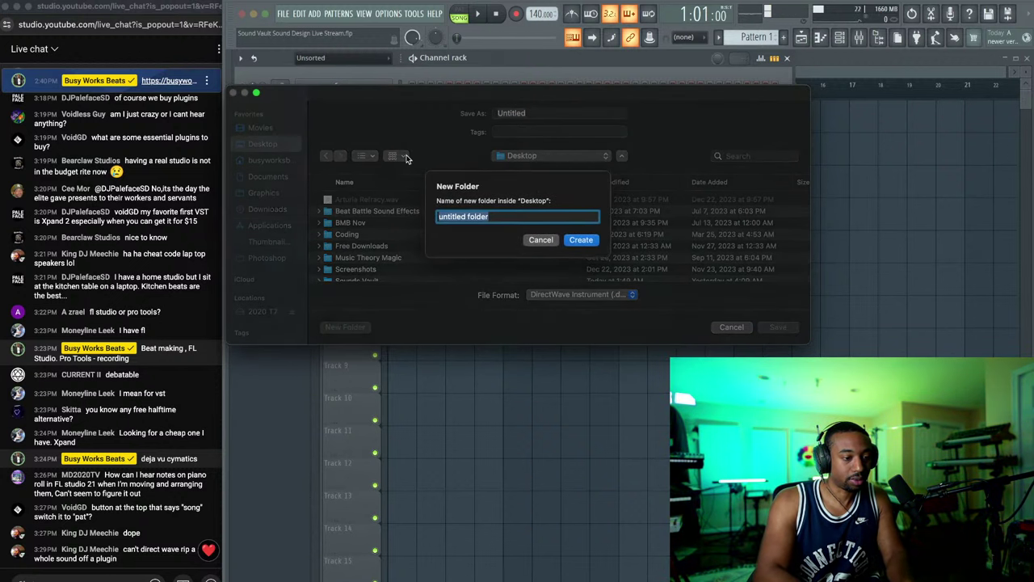
type("DELETE")
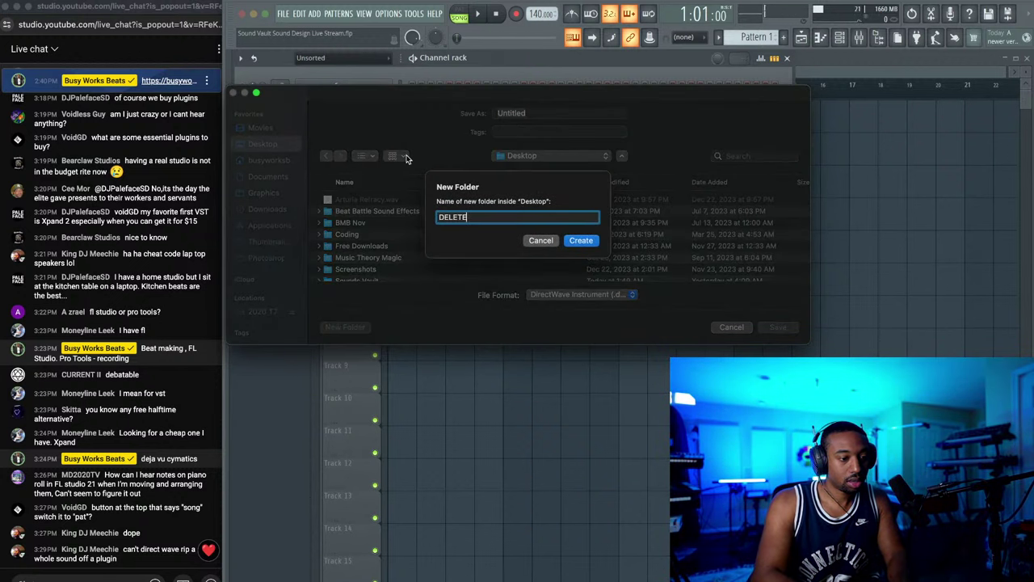
key("Return")
type("del")
key("Return")
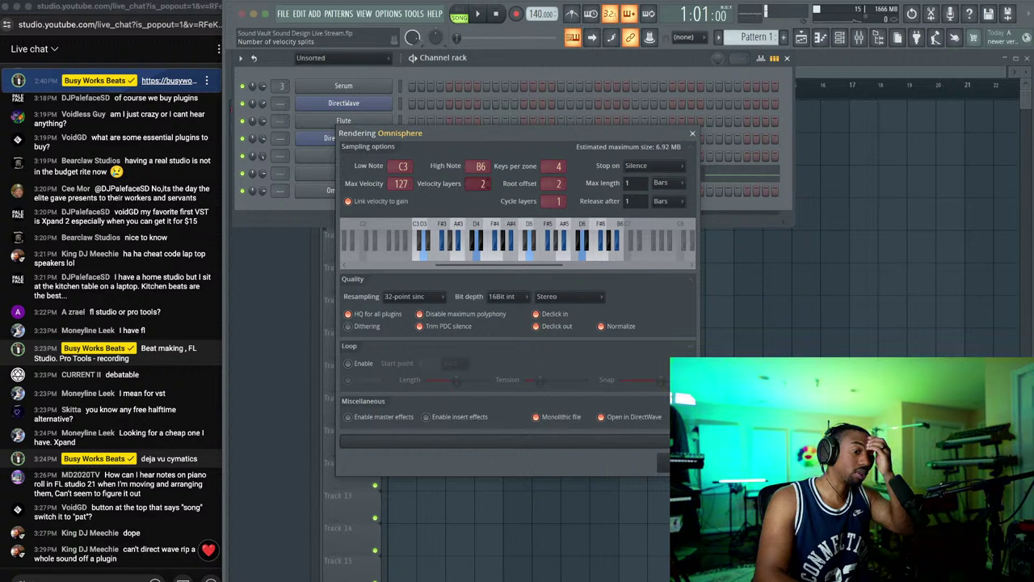
Step: Set the velocity layers to 4, keep the monolithic file option enabled, and render the Omnisphere samples
left_click_drag(482, 184, 482, 176)
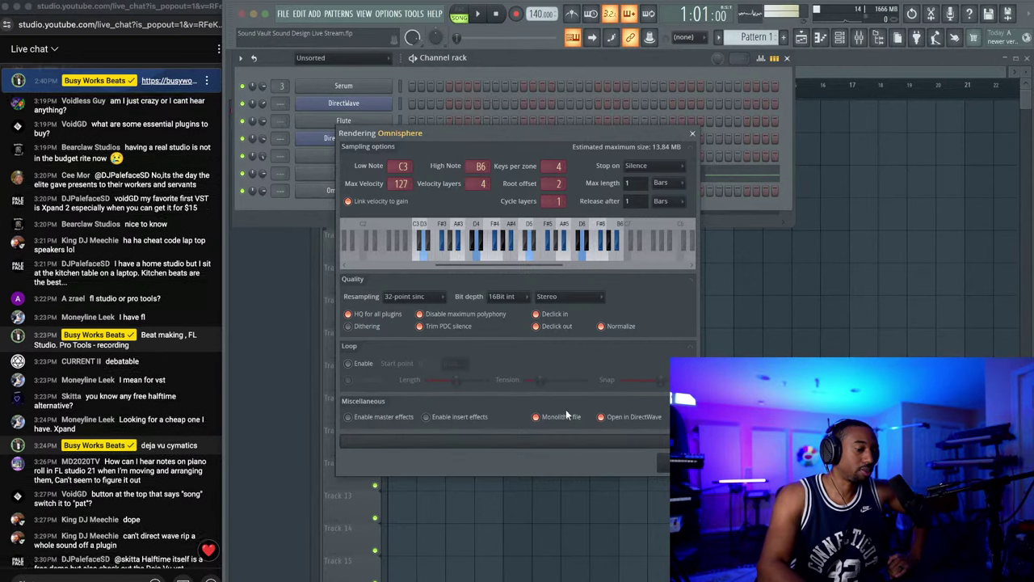
left_click(570, 419)
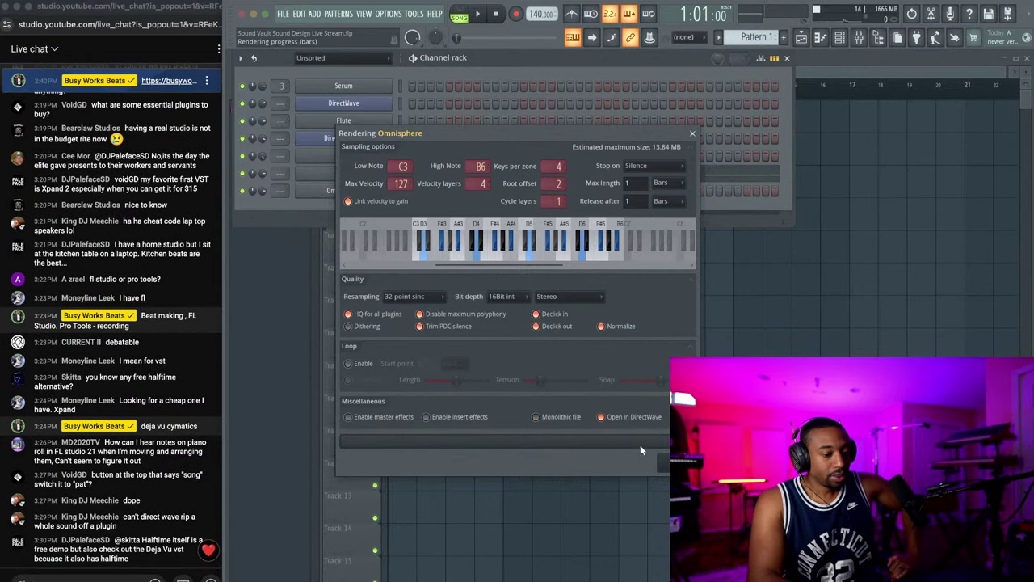
left_click(571, 419)
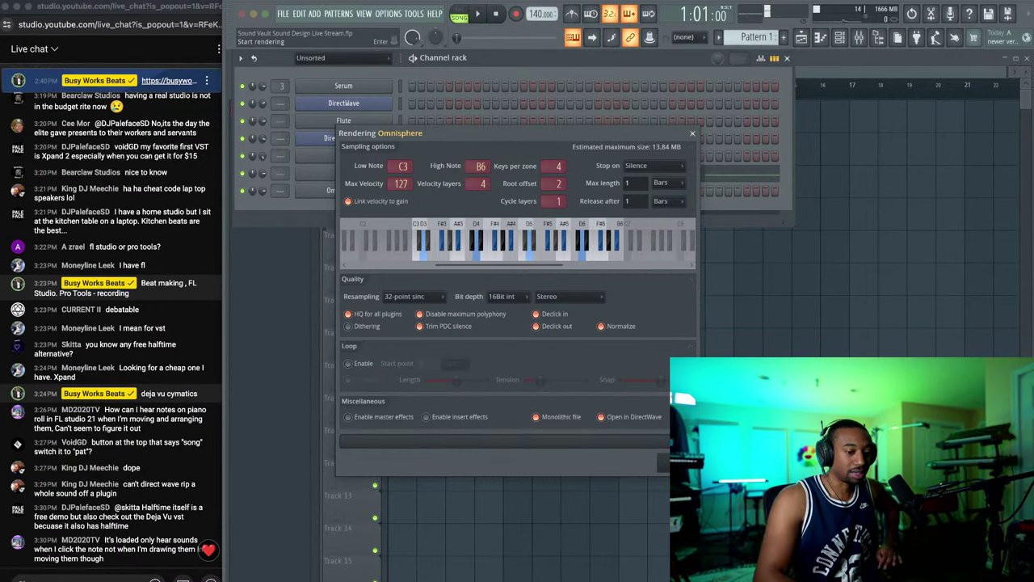
left_click(676, 462)
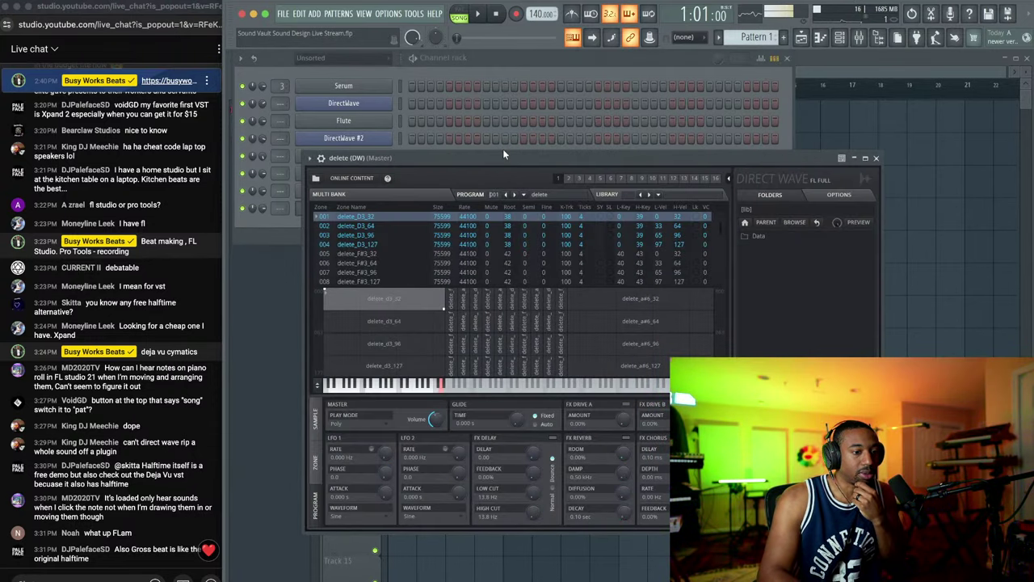
Step: Open the FM8 channel's piano roll and look through its options for a note preview setting
left_click_drag(503, 158, 499, 388)
left_click(402, 172)
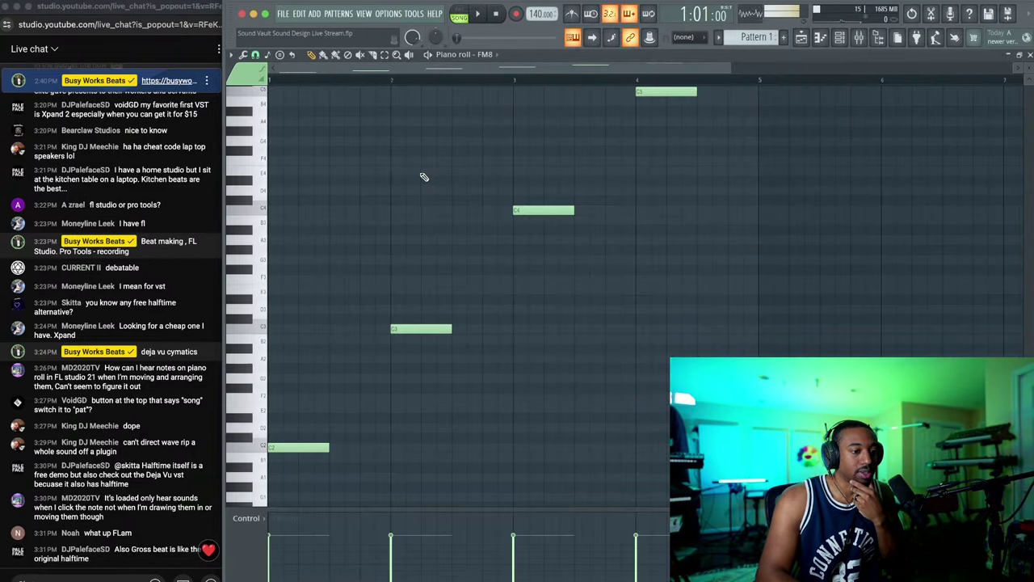
left_click(231, 55)
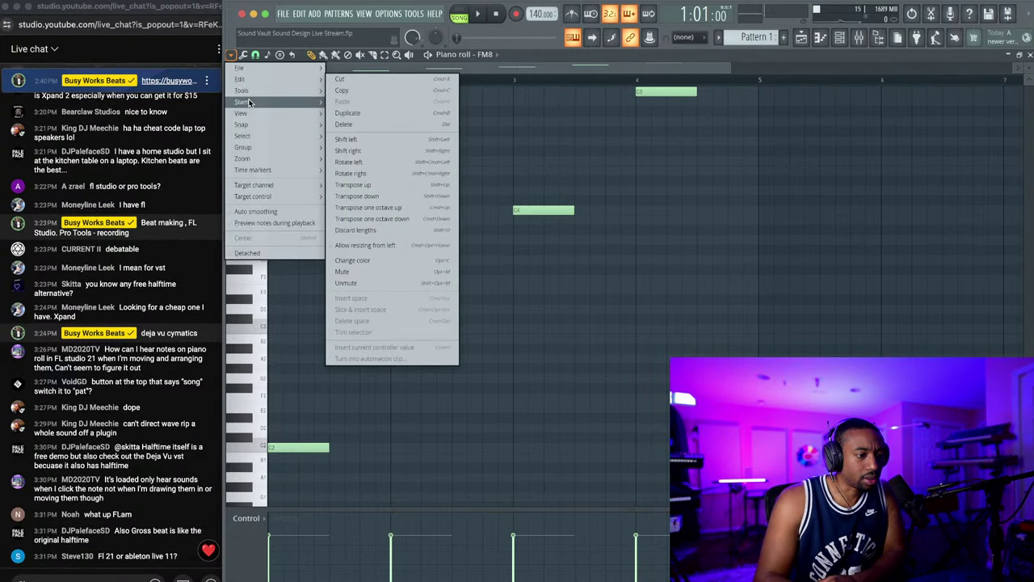
mouse_move(254, 114)
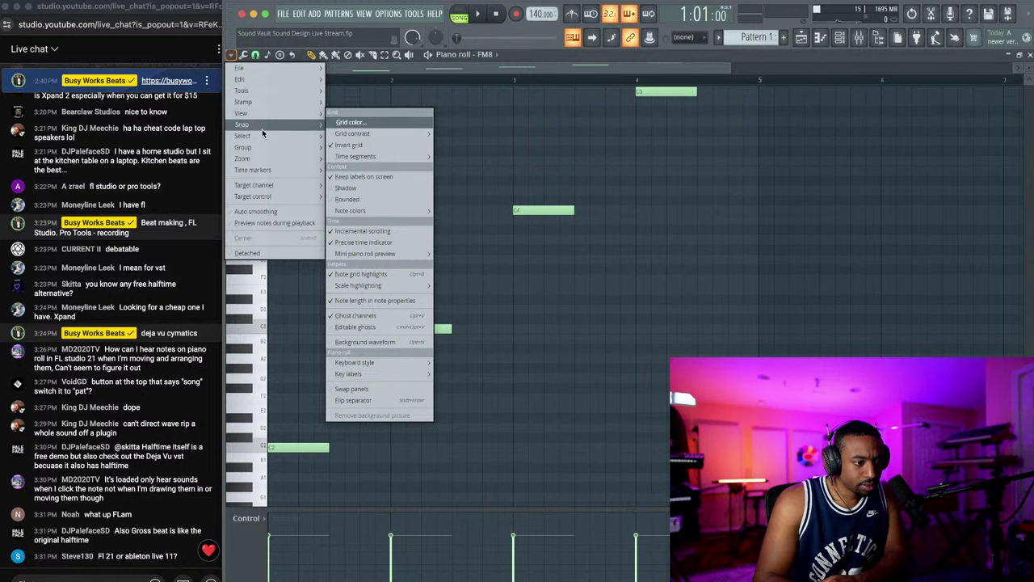
mouse_move(264, 136)
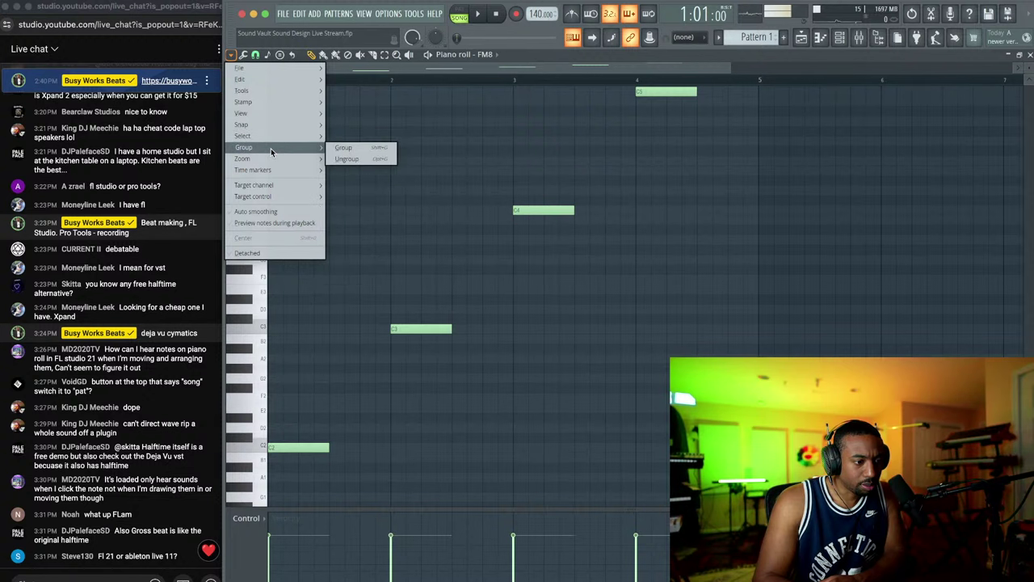
mouse_move(275, 160)
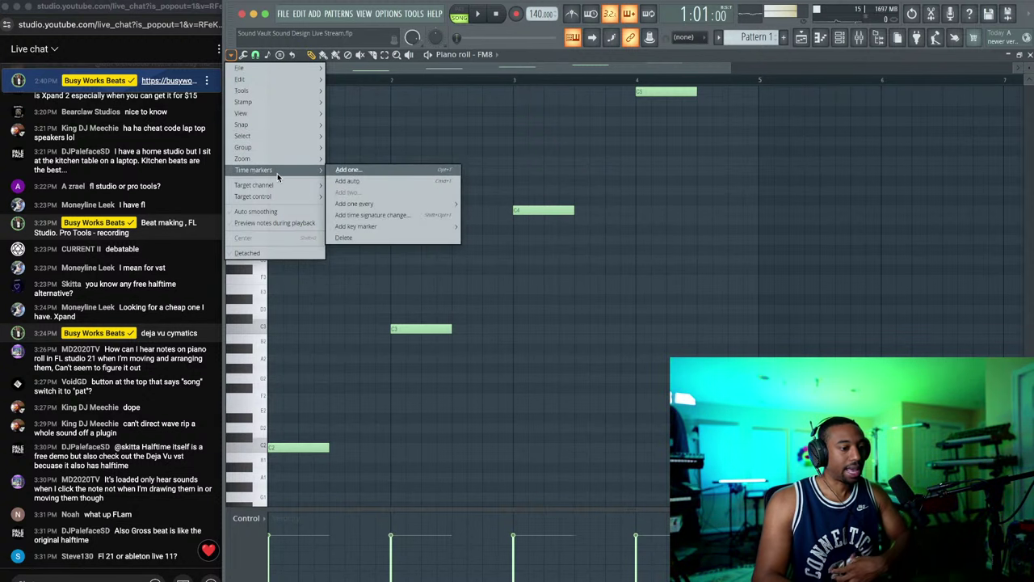
mouse_move(282, 185)
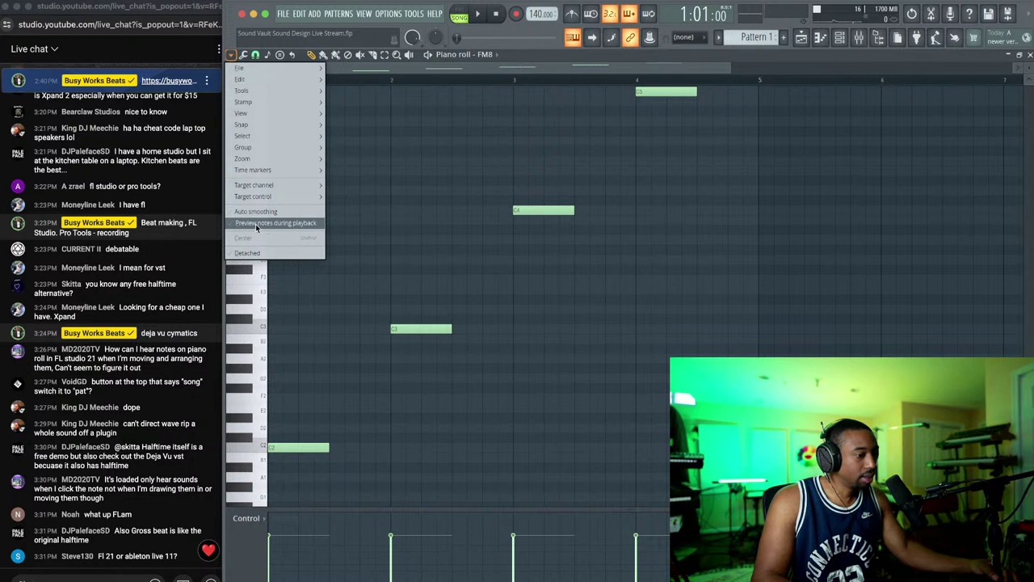
Step: Try the Preview notes during playback option, playing the pattern briefly with it switched on and again with it switched off
left_click(264, 223)
key("space")
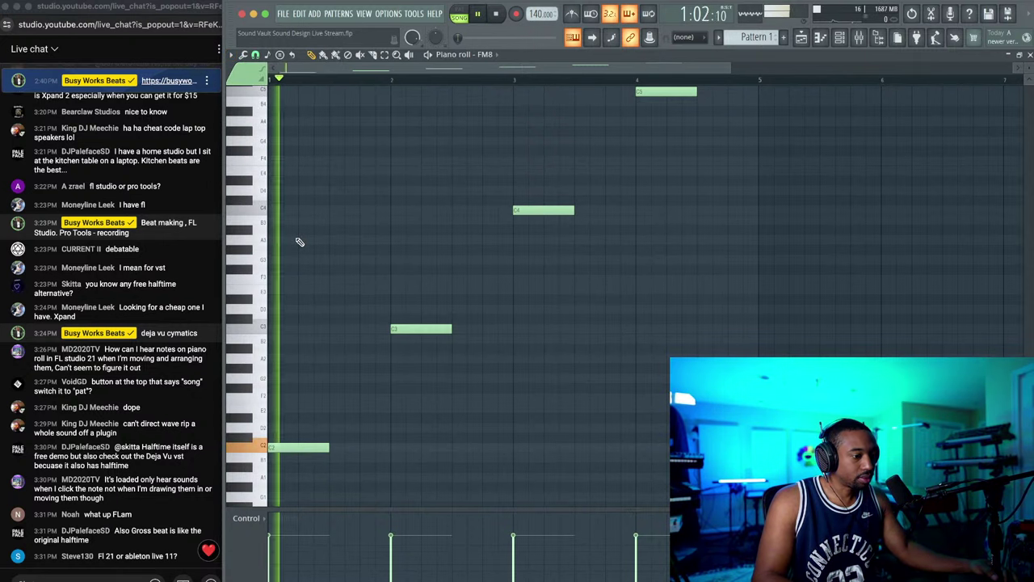
key("space")
left_click(233, 54)
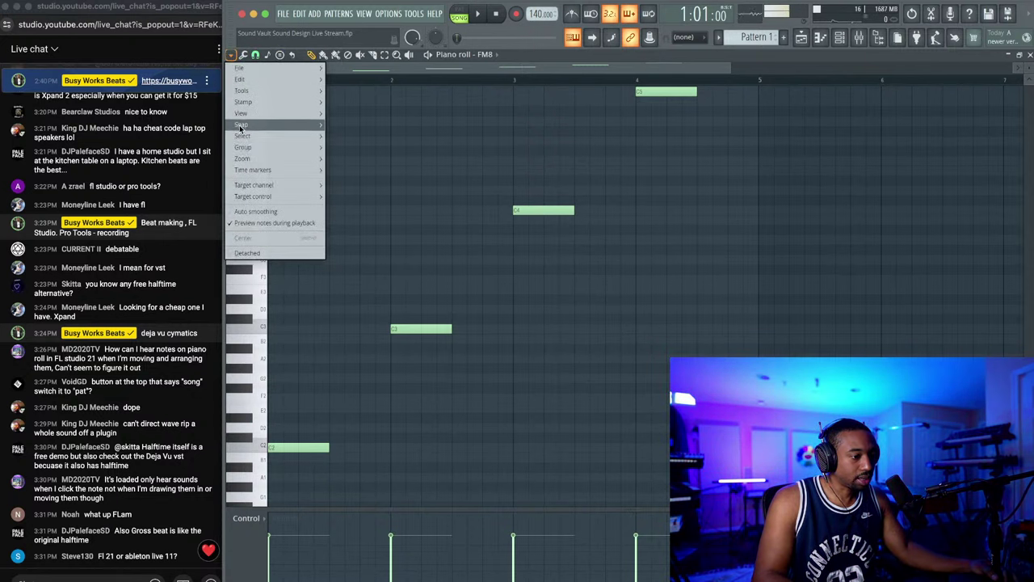
left_click(253, 221)
key("space")
key("space")
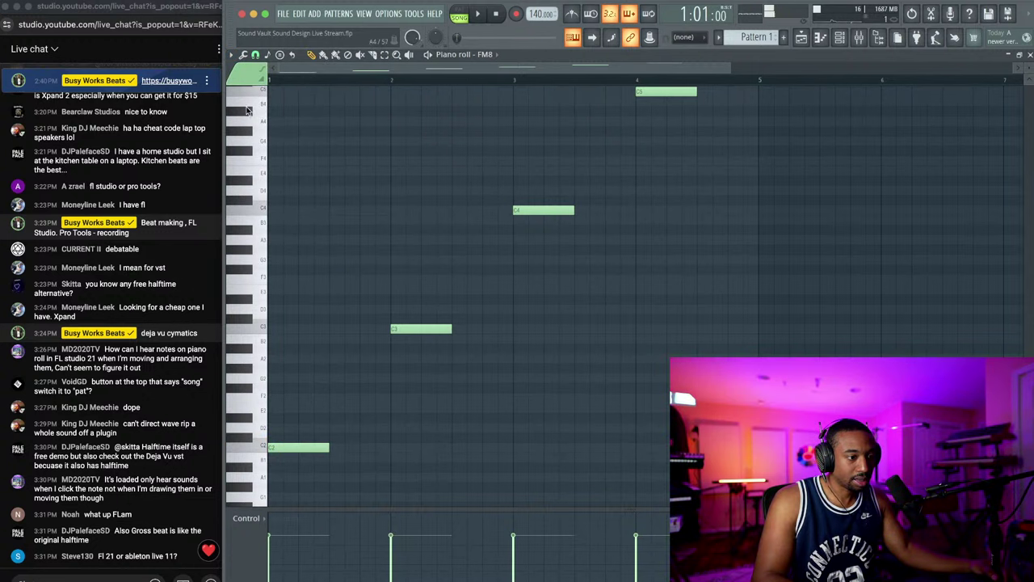
Step: Look through the piano roll's file, edit, tools and stamp options for a way to hear notes while moving them
left_click(234, 55)
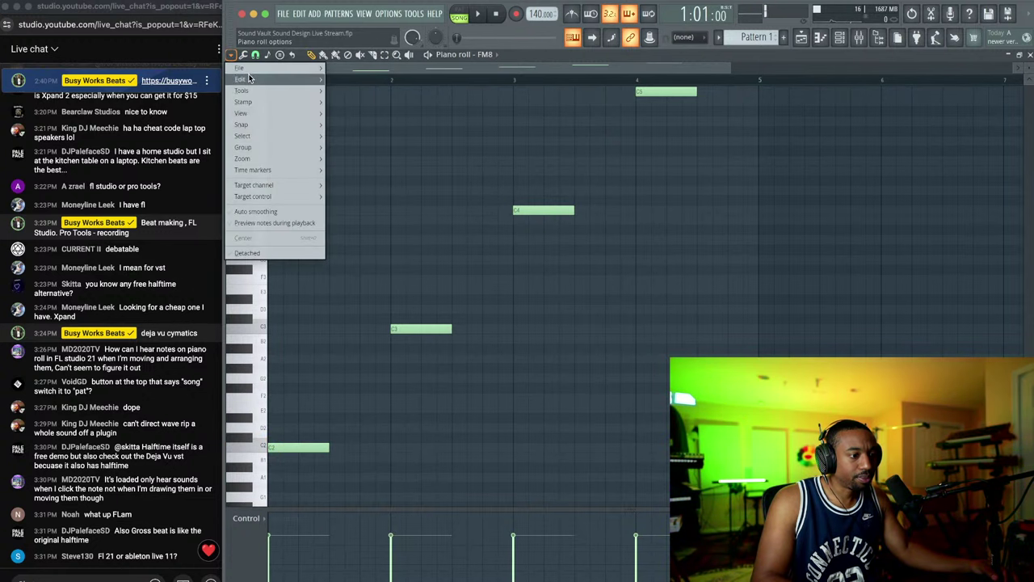
mouse_move(249, 76)
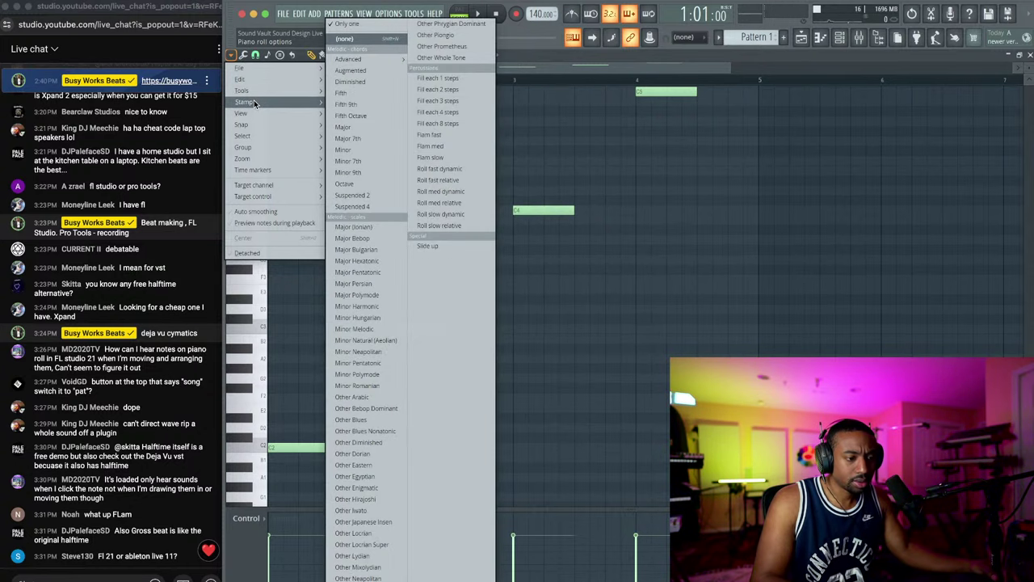
mouse_move(257, 117)
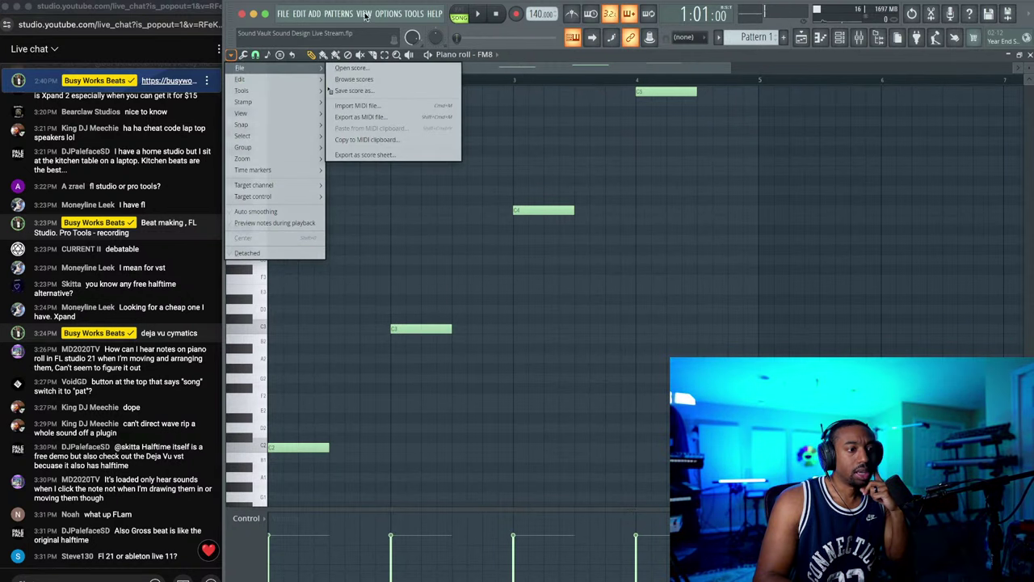
Step: Examine the General settings from top to bottom for a piano roll note preview option, and close the settings
left_click(396, 16)
left_click(395, 16)
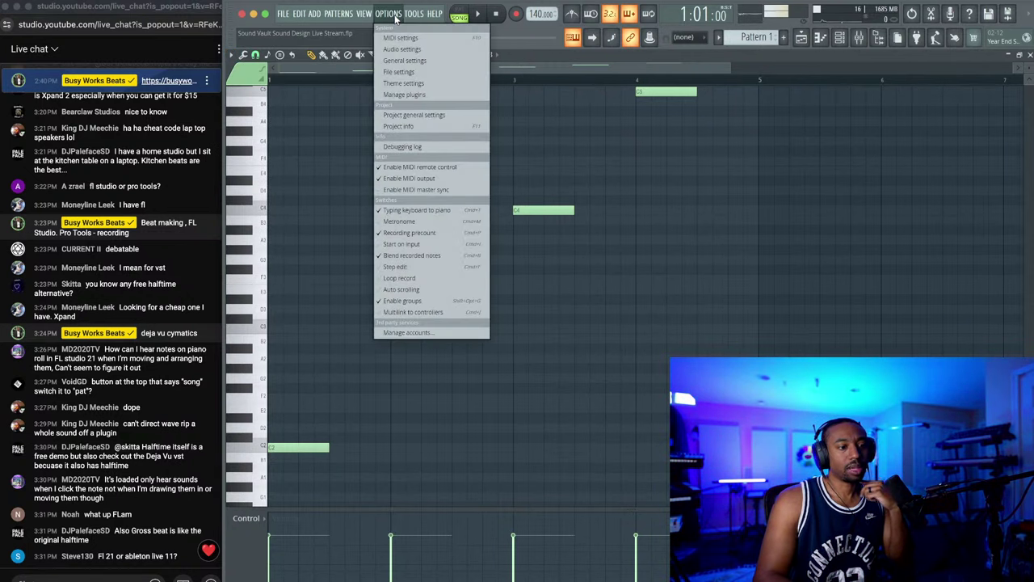
left_click(399, 72)
left_click(412, 67)
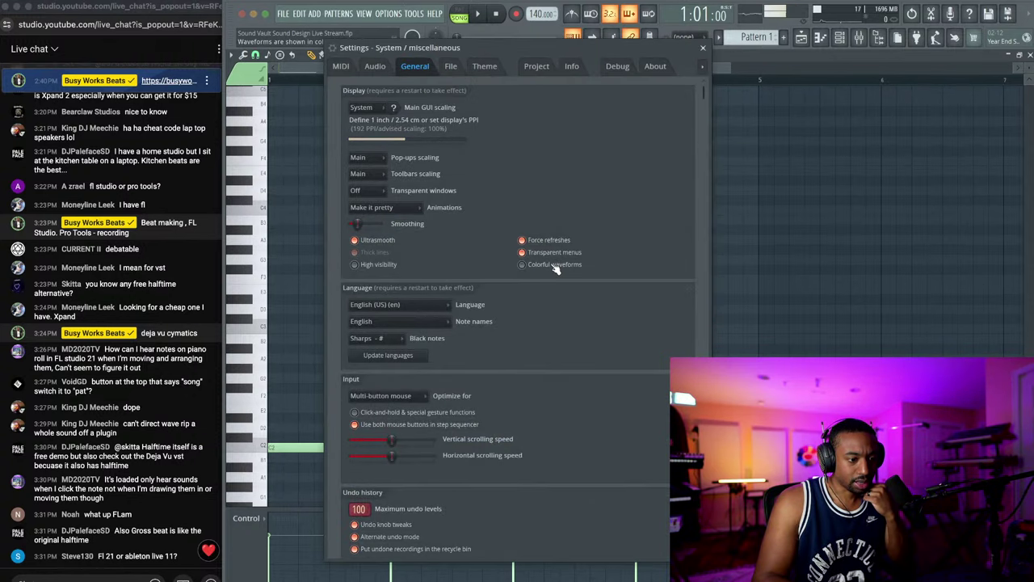
scroll(535, 231, "down", 6)
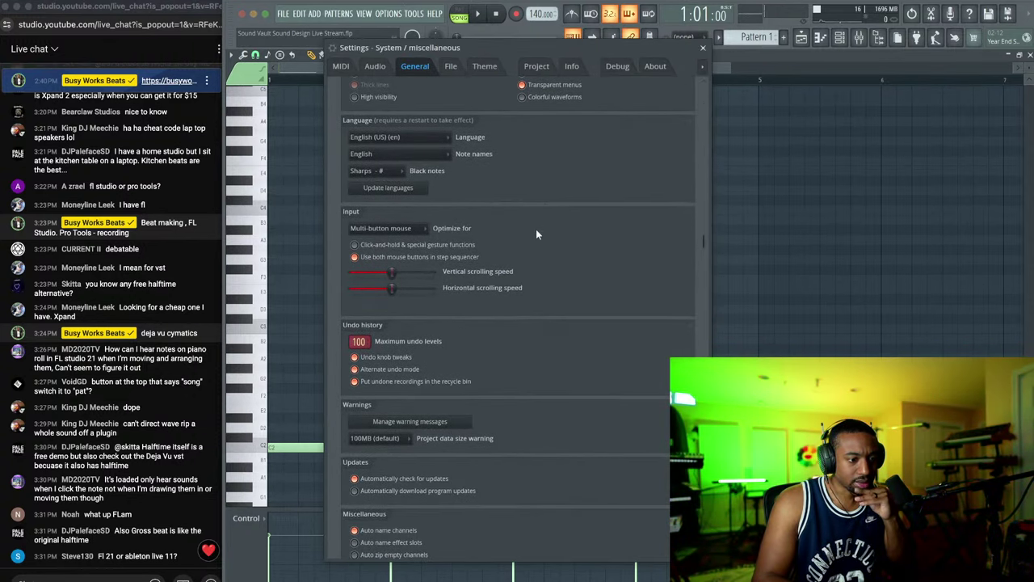
scroll(536, 233, "down", 6)
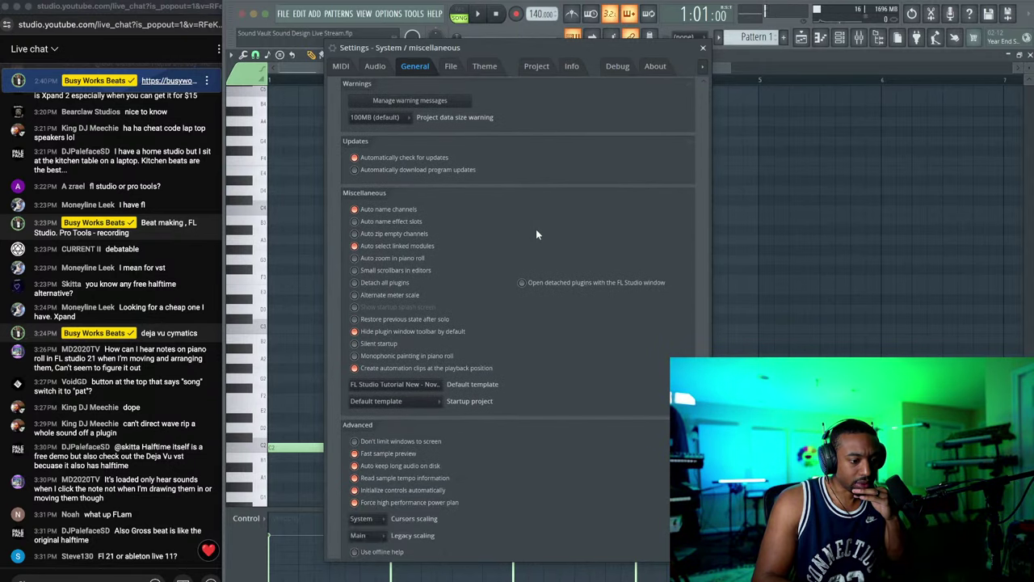
scroll(537, 234, "down", 1)
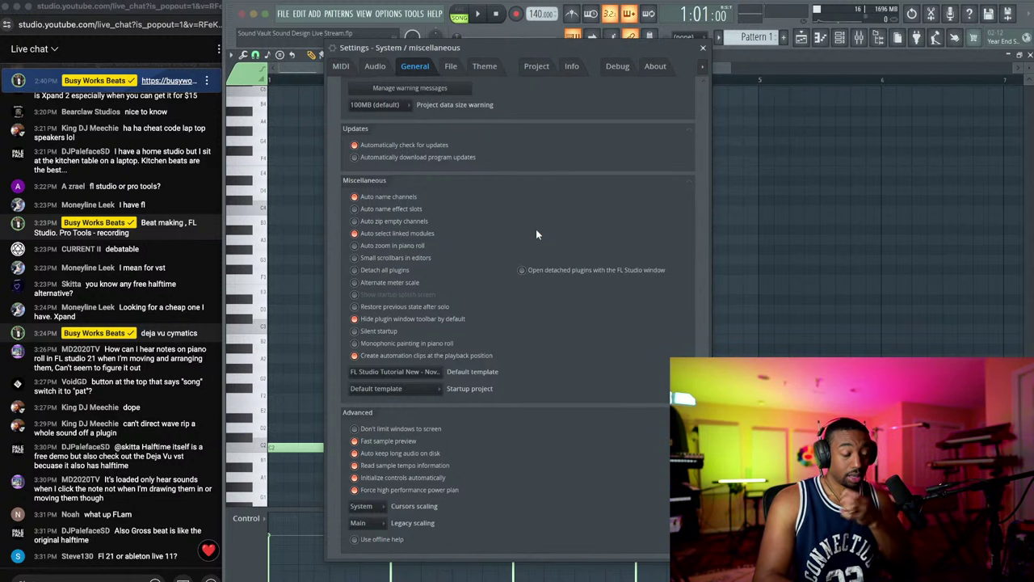
scroll(536, 234, "up", 3)
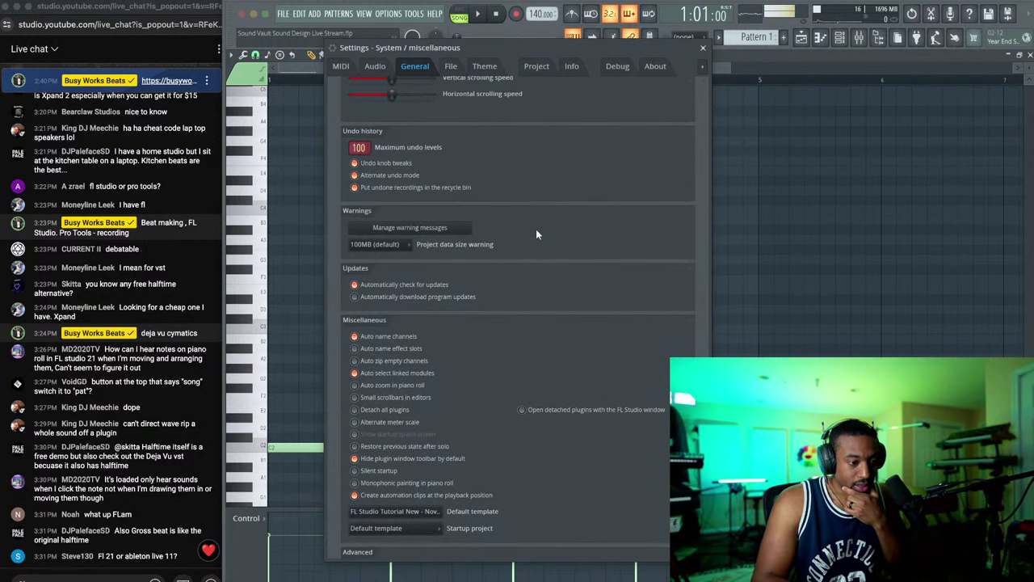
scroll(536, 234, "up", 4)
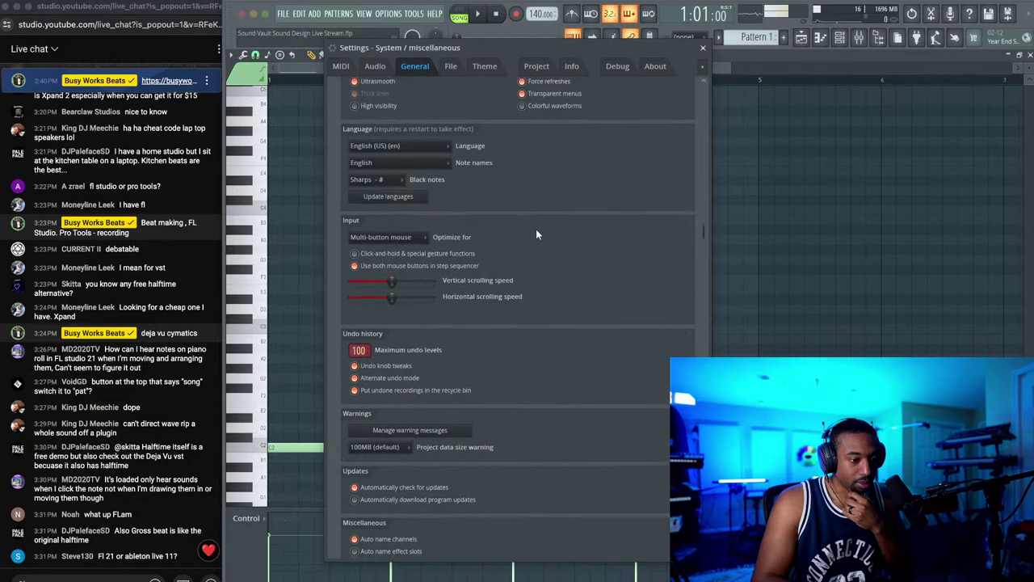
scroll(536, 233, "up", 3)
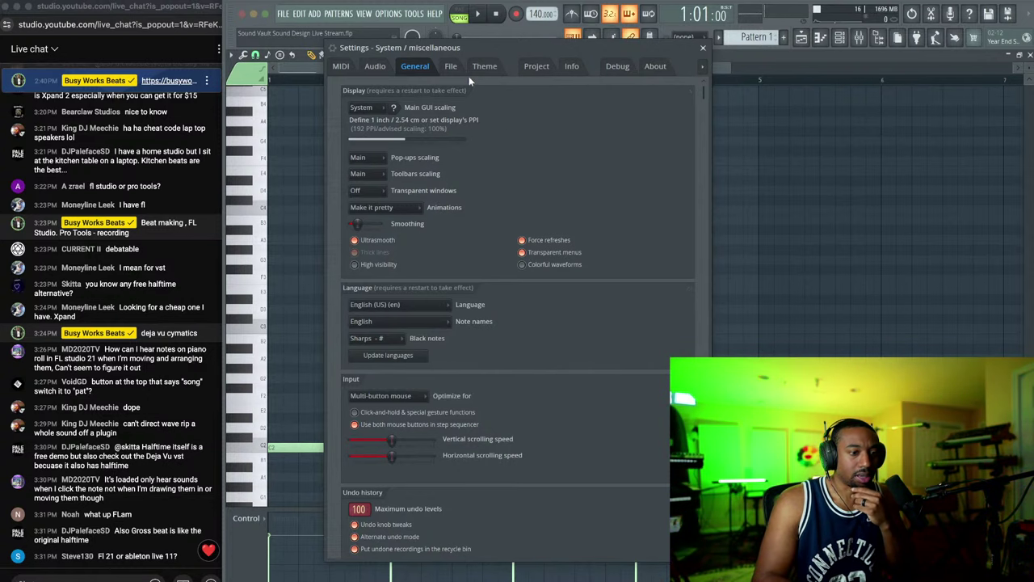
left_click(375, 66)
left_click(702, 47)
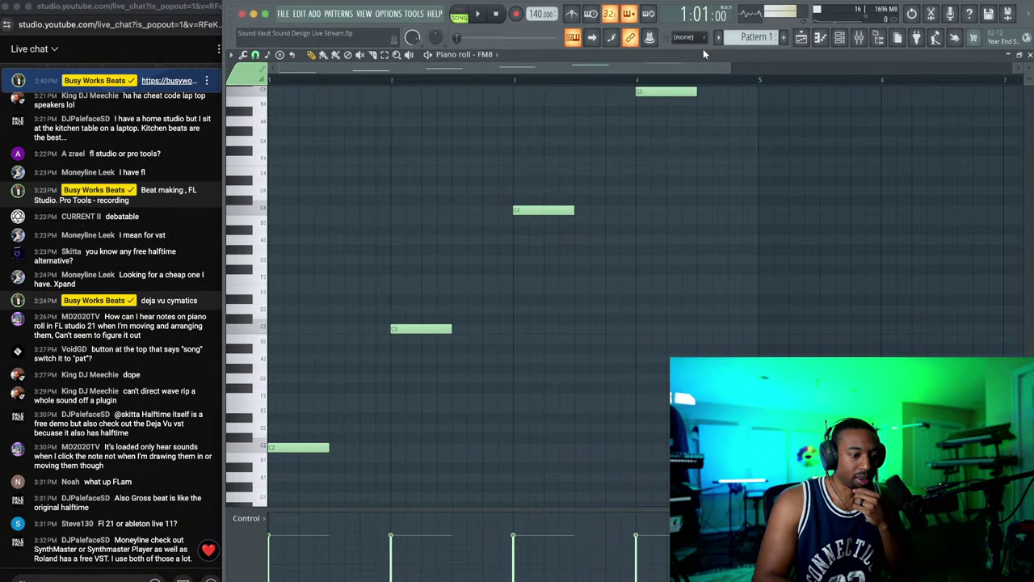
Step: Audition the FM8 notes from the start of the song and again from the end of bar 5, just before the C7 note
key("space")
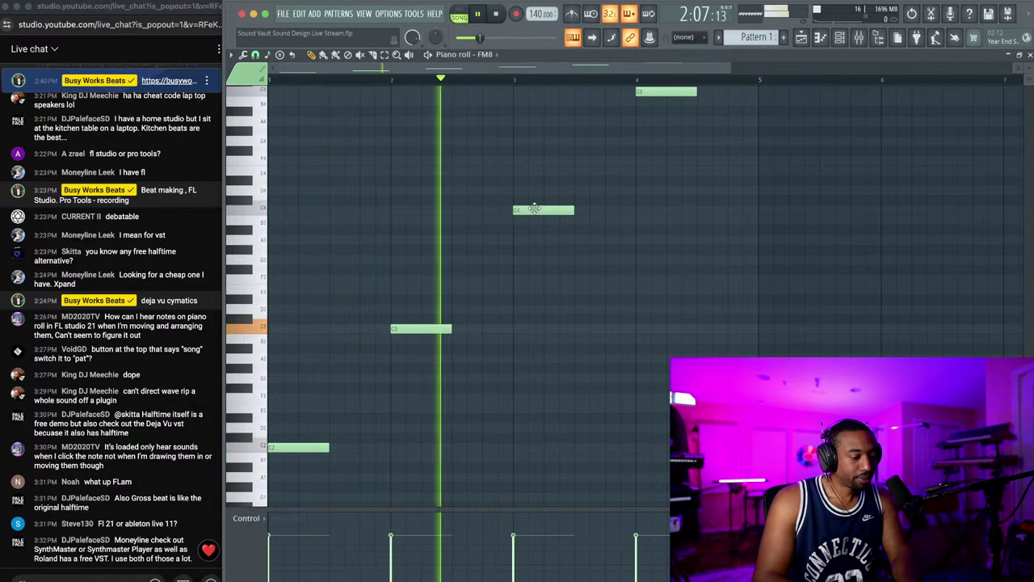
scroll(537, 208, "down", 2)
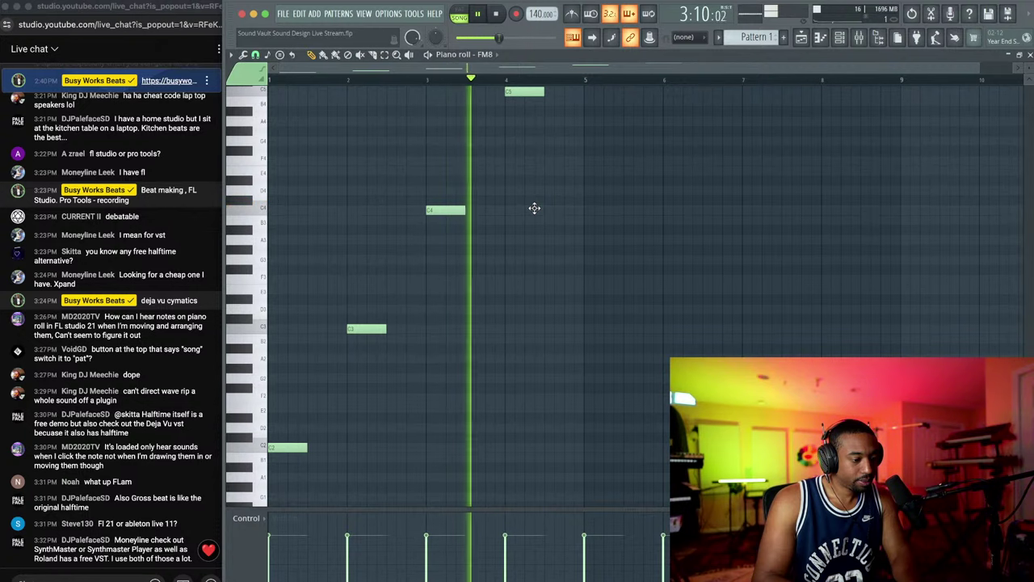
key("space")
scroll(533, 208, "down", 1)
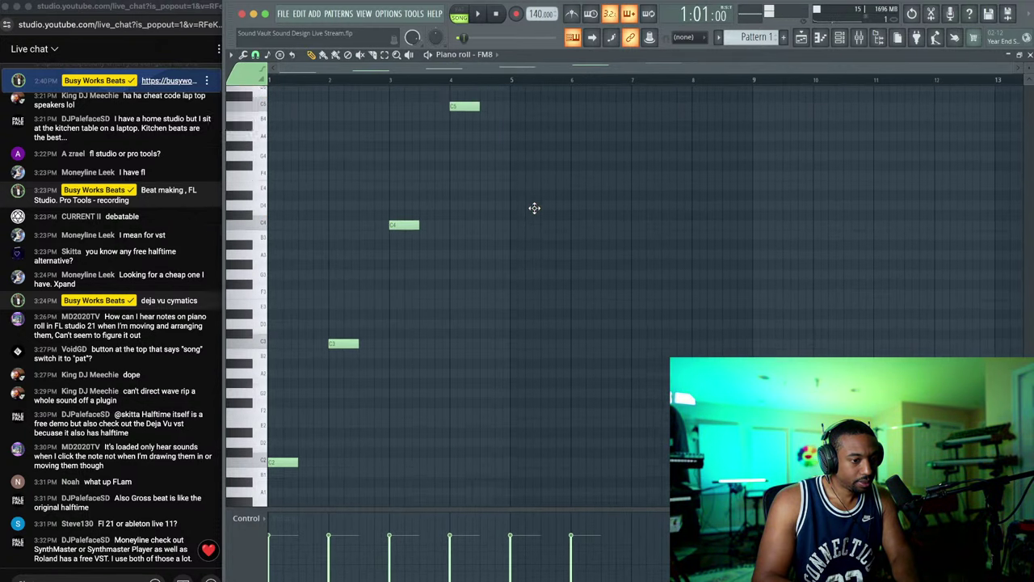
scroll(536, 210, "up", 5)
left_click(517, 81)
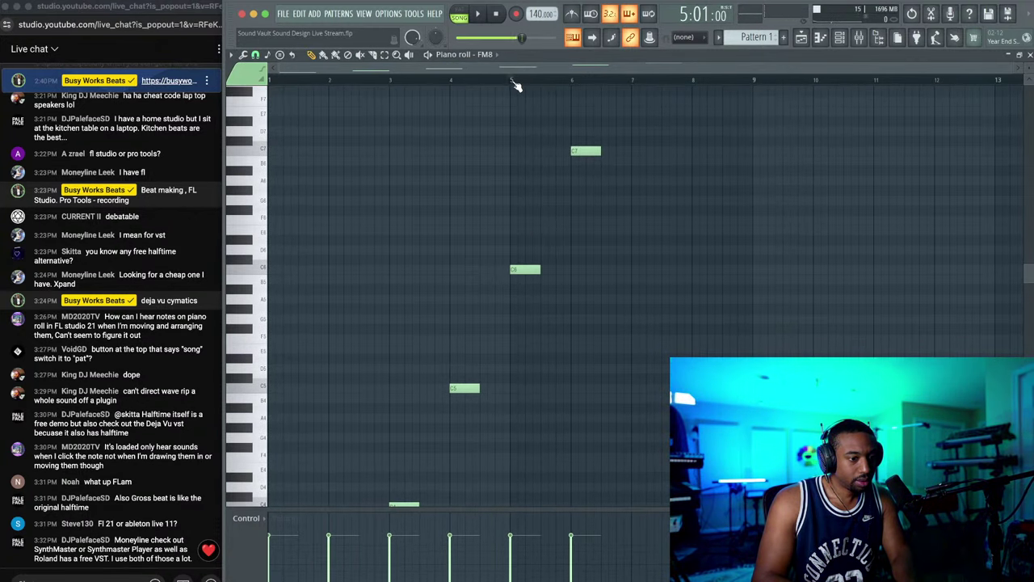
left_click(565, 79)
scroll(483, 203, "down", 8)
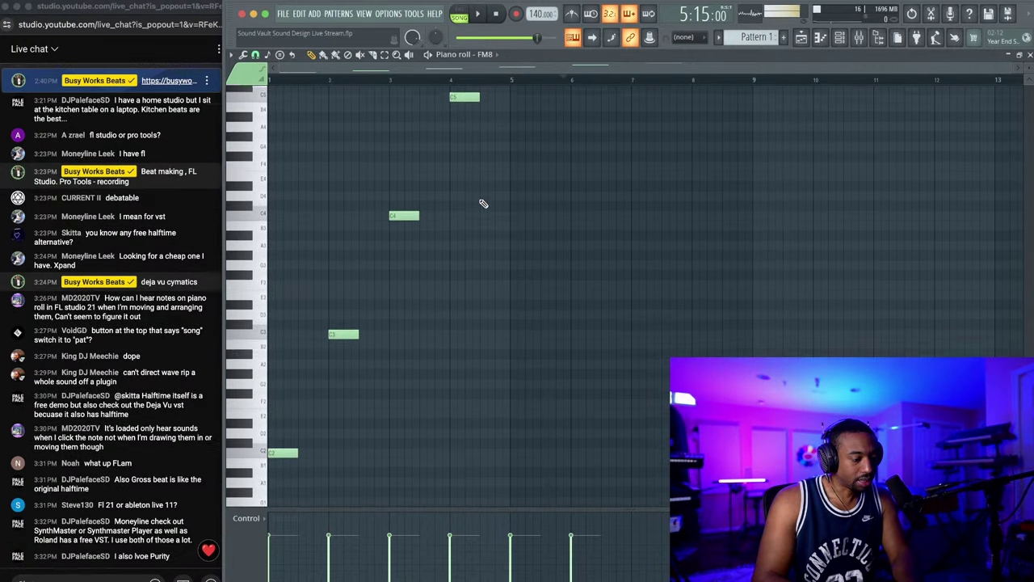
key("space")
key("space")
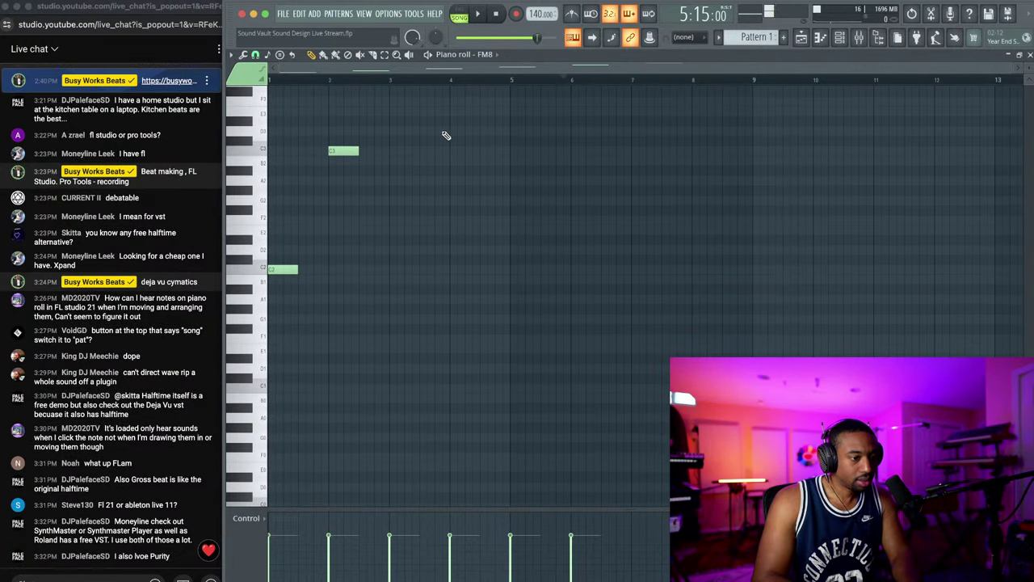
Step: Transpose all FM8 notes in Pattern 1 down two octaves so the first note is C0, playing the pattern to check it
left_click(500, 18)
key("space")
key("space")
key("ctrl+Down")
key("space")
key("space")
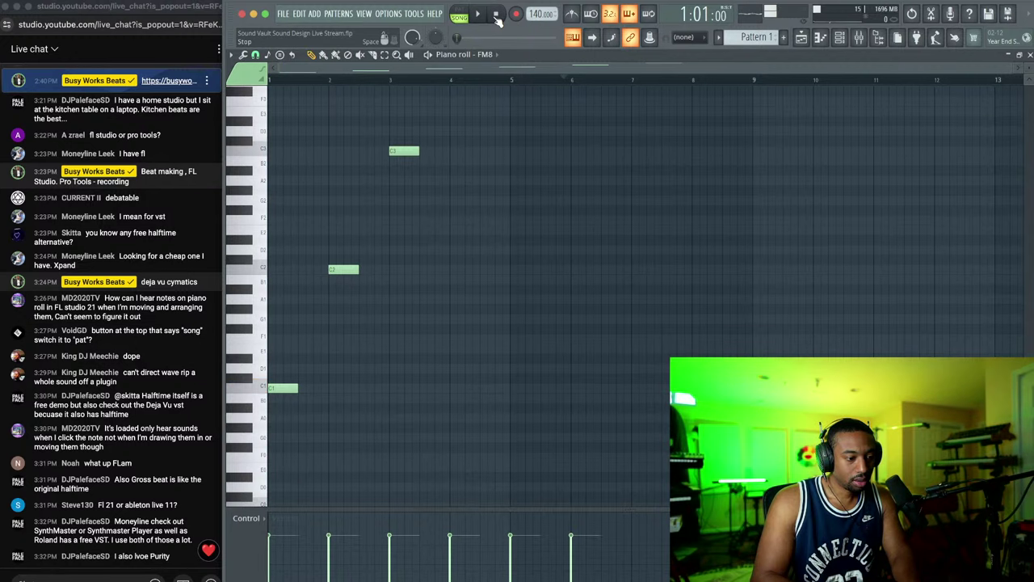
key("ctrl+Down")
key("space")
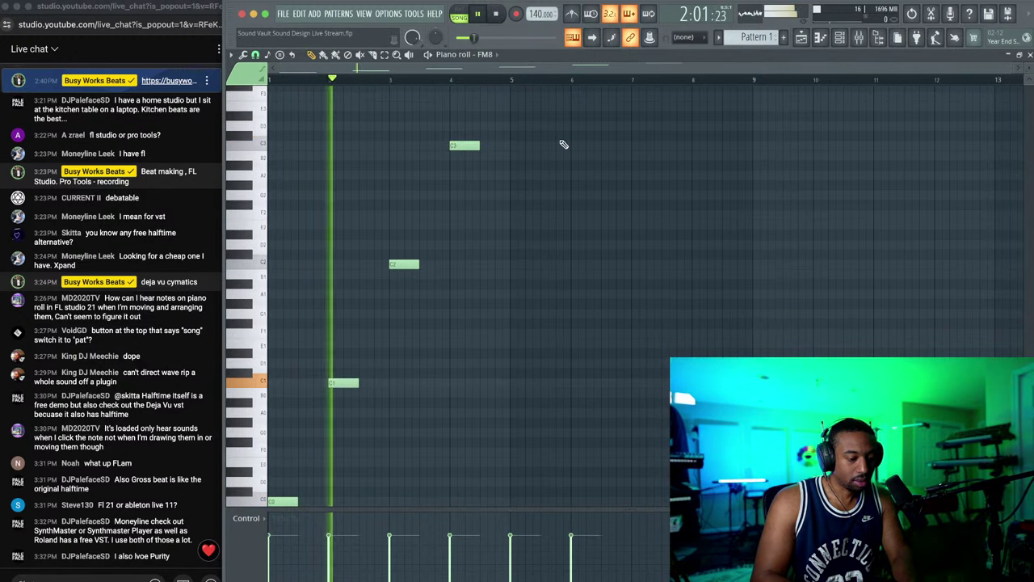
scroll(560, 143, "up", 3)
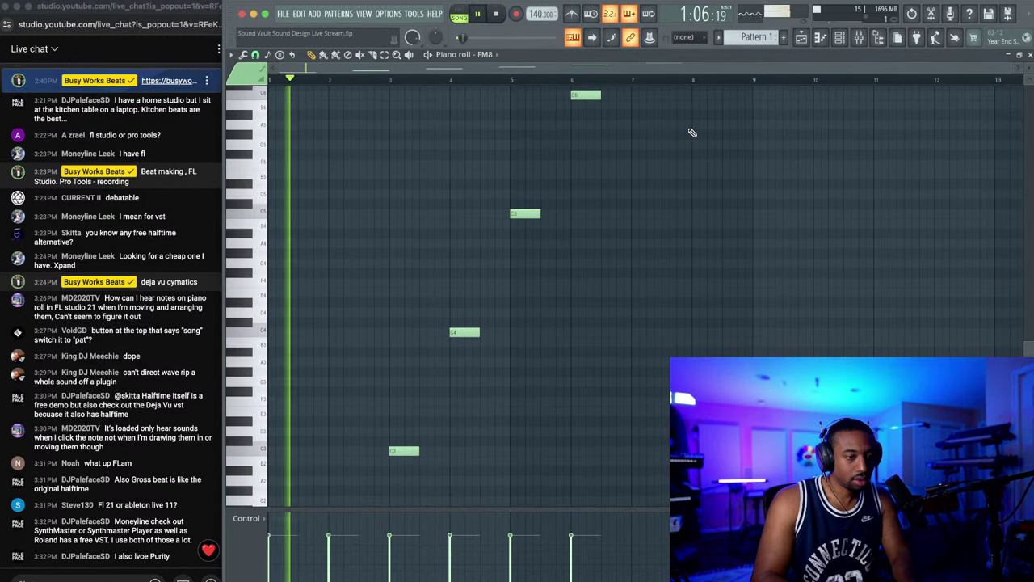
scroll(684, 127, "down", 3)
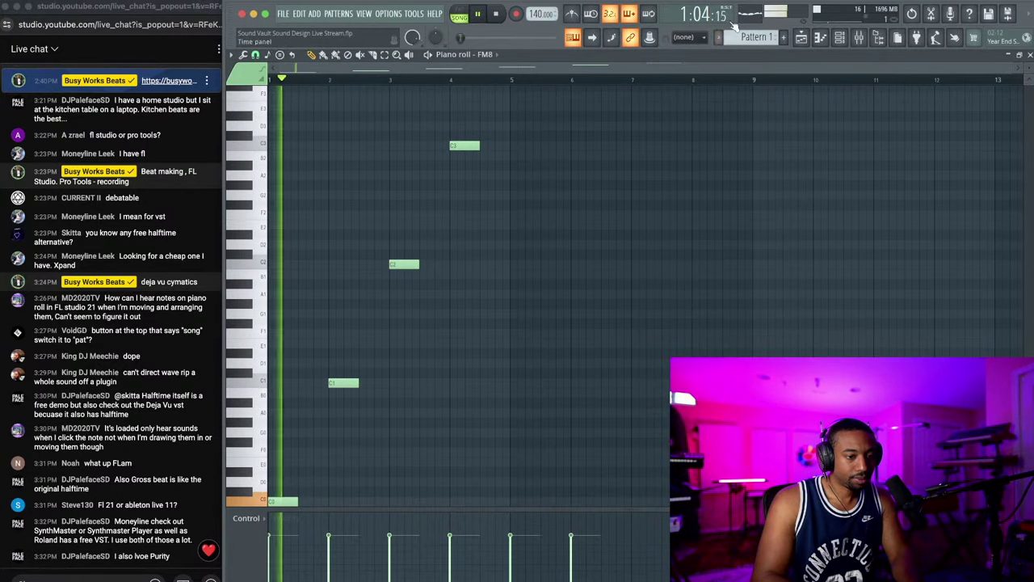
key("space")
Step: Consolidate playlist Track 1 into a 16-bit WAV clip with the tail set to Leave remainder, and trim the clip's end to bar 7
left_click(802, 37)
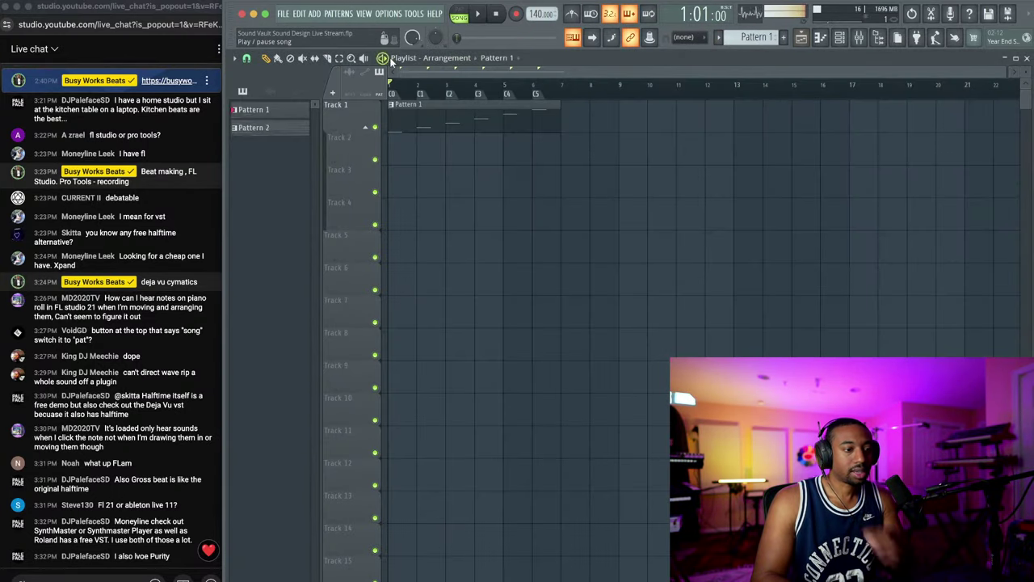
left_click(364, 123)
mouse_move(420, 304)
left_click(479, 308)
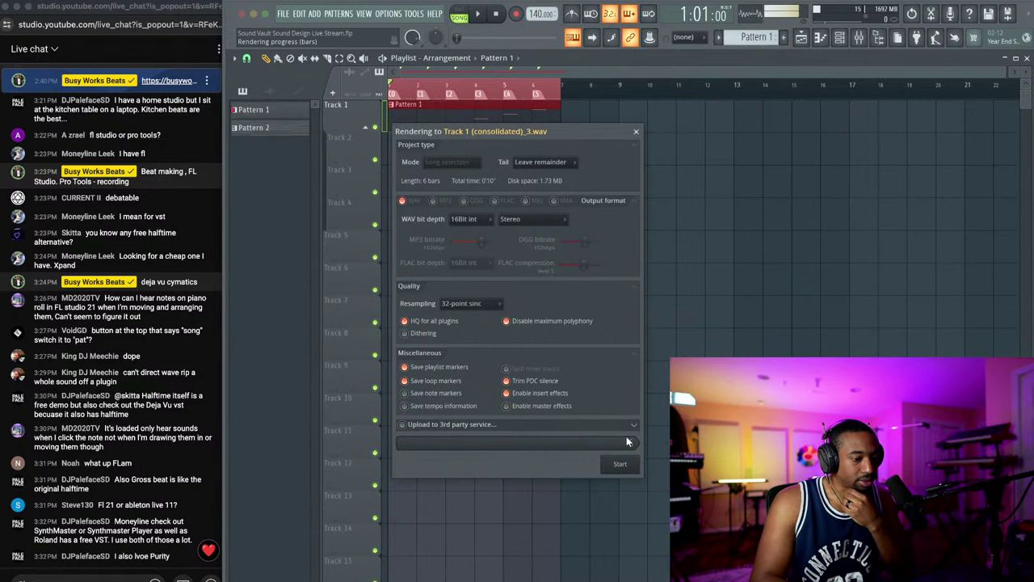
left_click(620, 463)
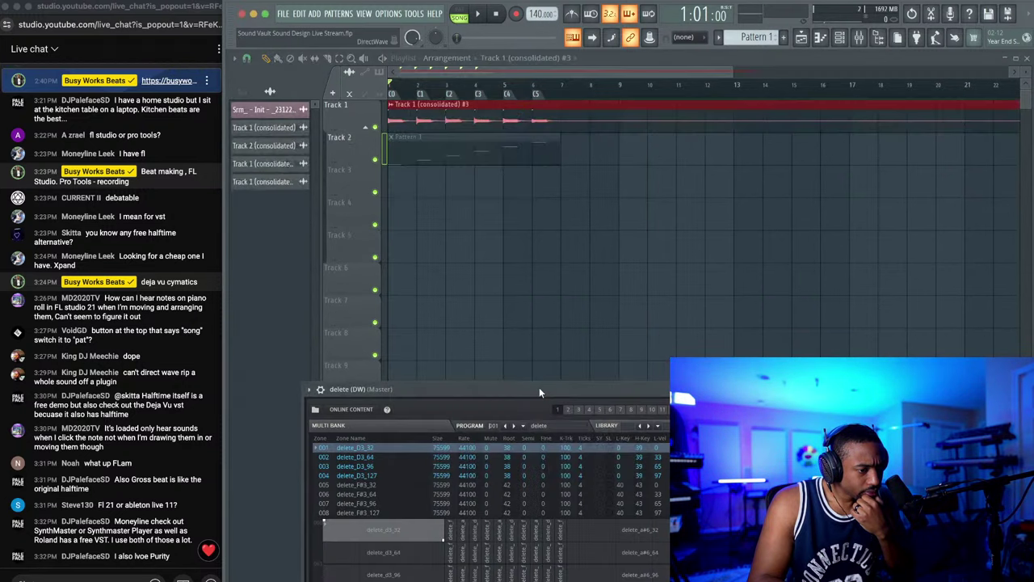
right_click(553, 254)
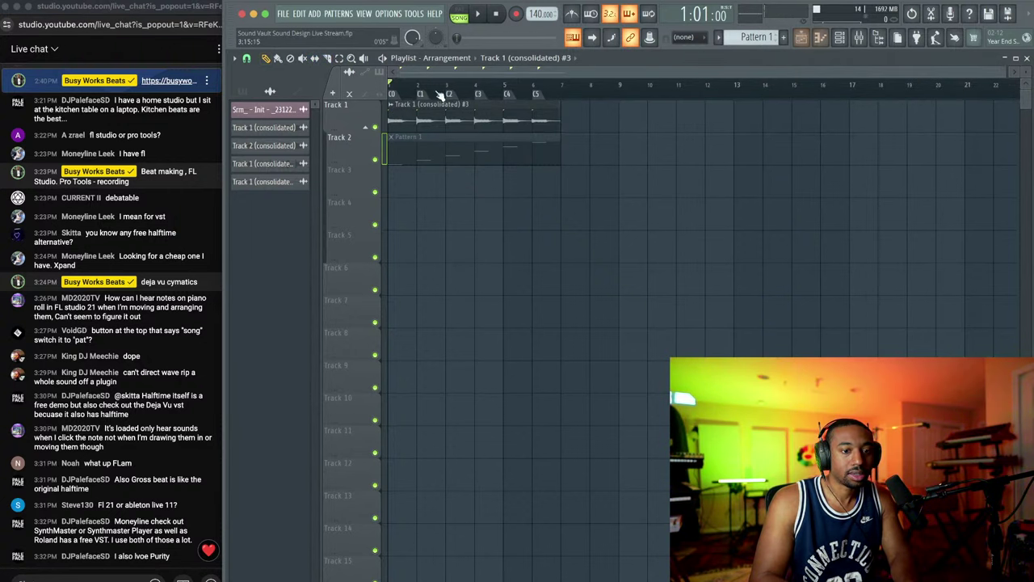
Step: Make the trimmed Track 1 audio clip unique as a sample and confirm creating the separate copy
left_click(391, 104)
left_click(519, 125)
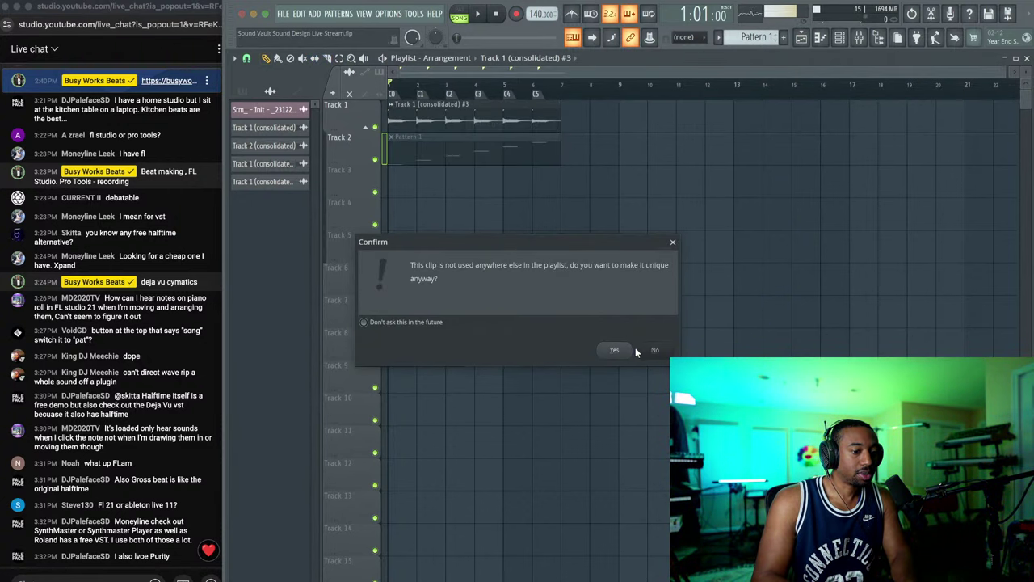
left_click(614, 348)
scroll(772, 162, "down", 3)
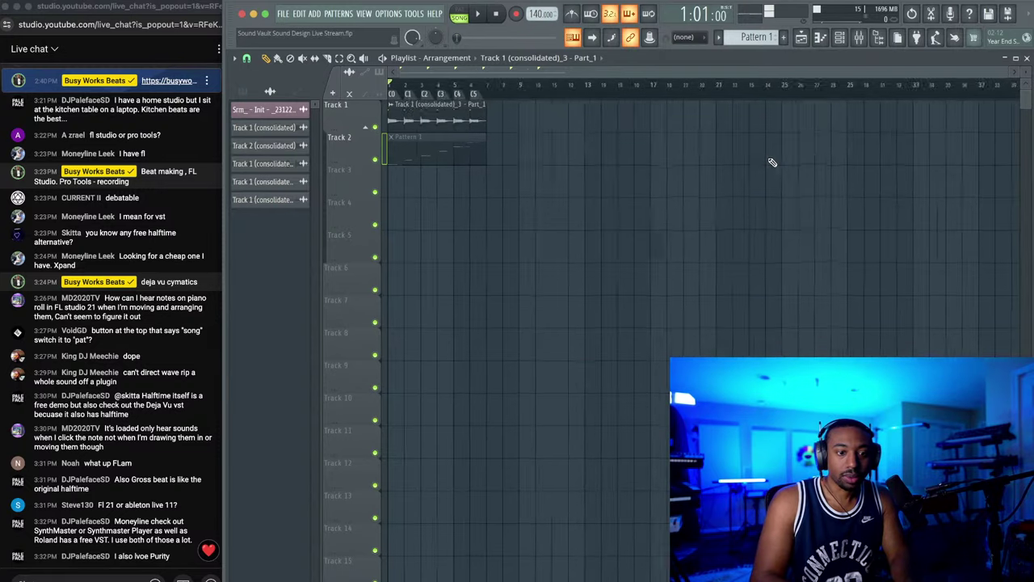
scroll(751, 161, "up", 4)
scroll(623, 165, "down", 3)
scroll(447, 233, "left", 2)
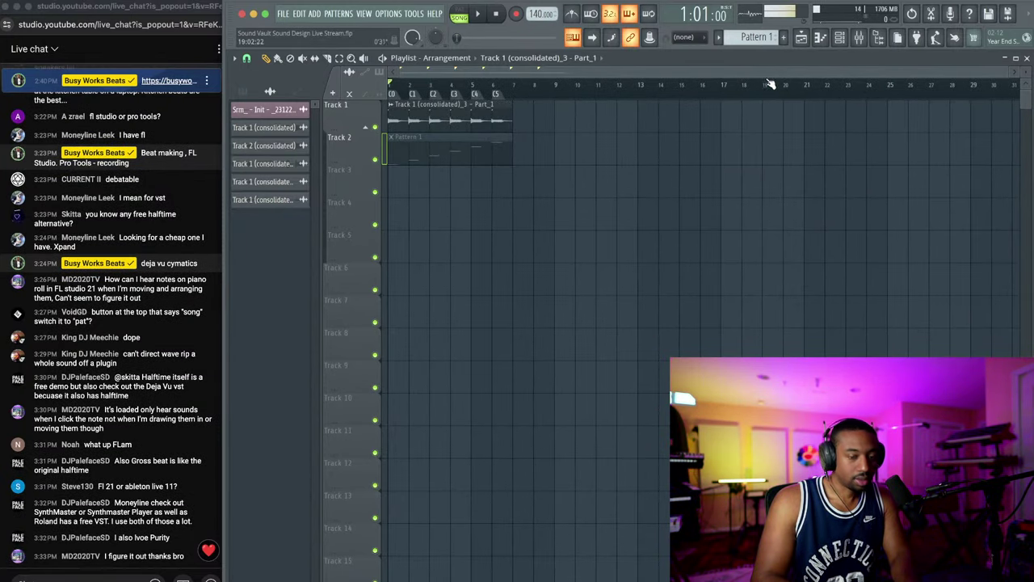
Step: Show all channel groups in the Channel rack and select the delete (DW) channel
left_click(840, 38)
left_click(345, 58)
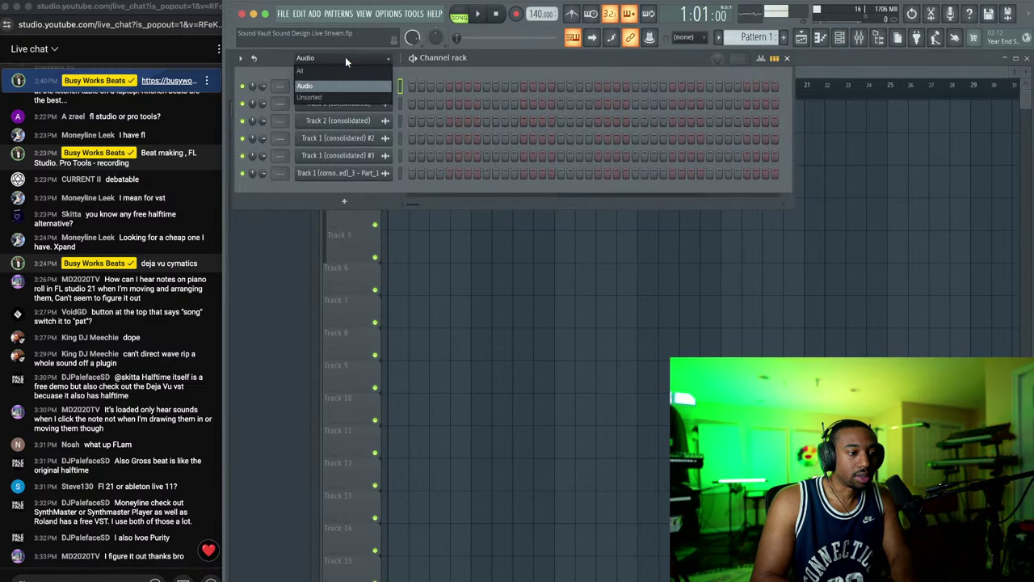
left_click(345, 70)
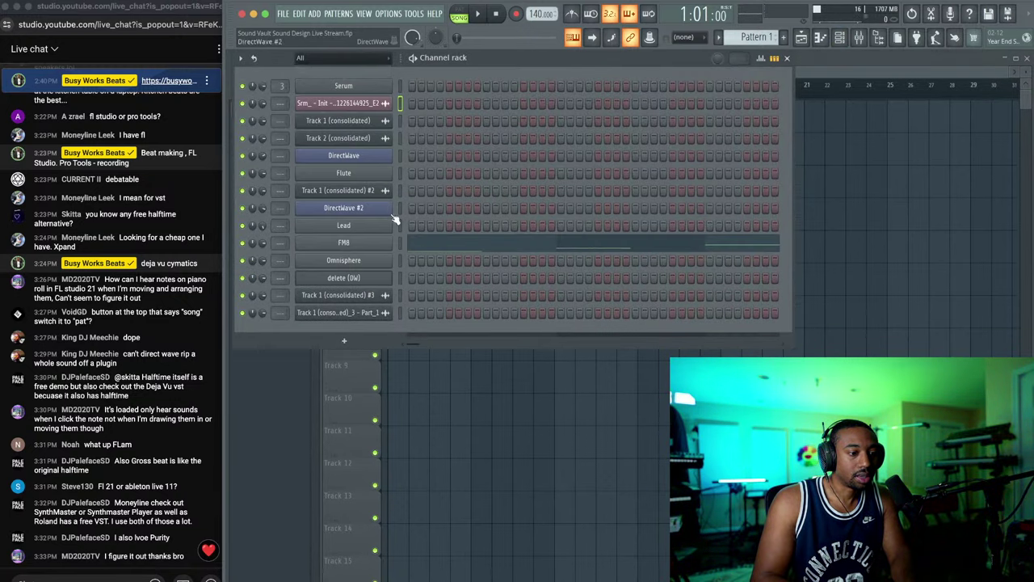
left_click(399, 279)
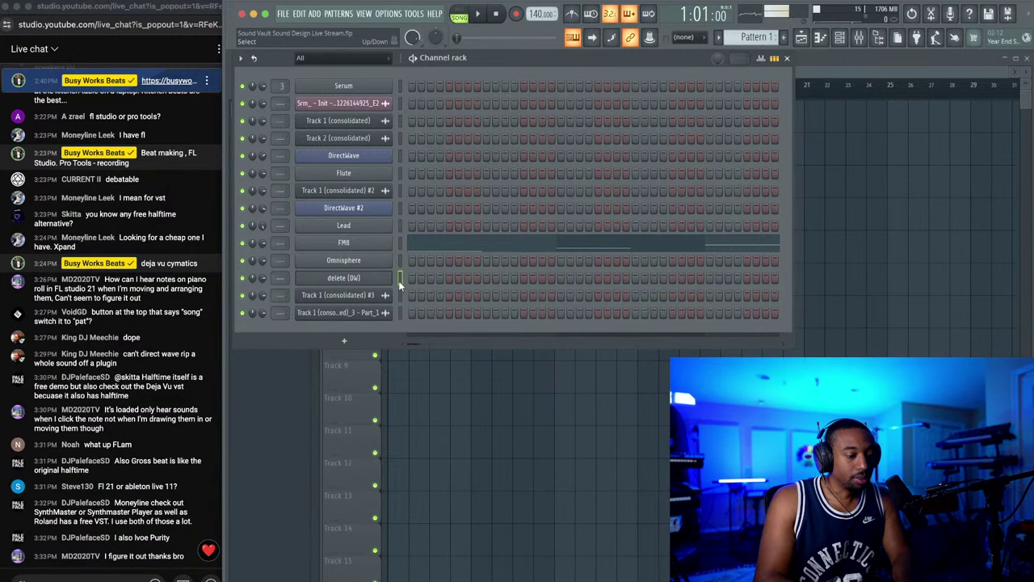
left_click(444, 438)
left_click(840, 38)
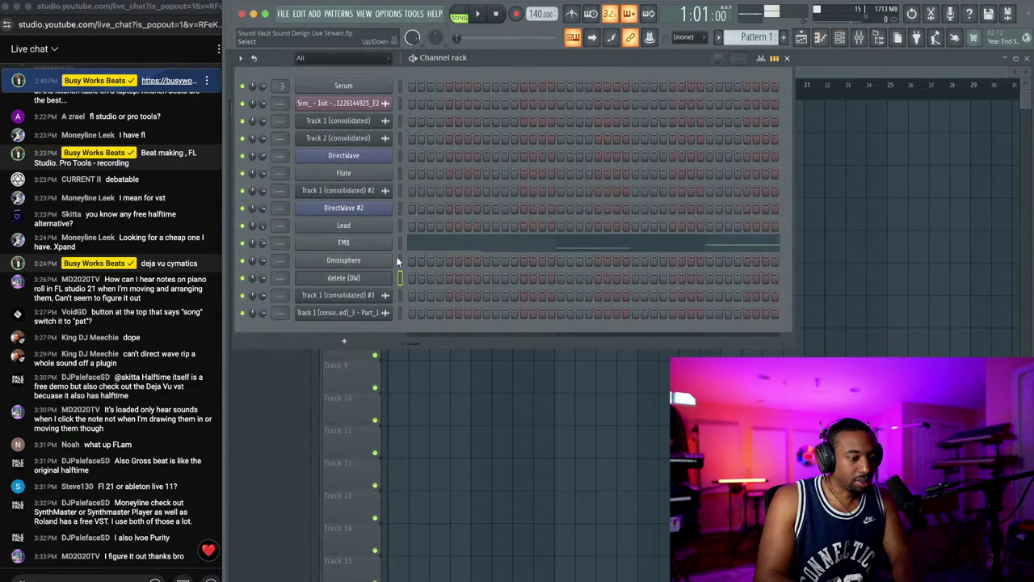
Step: Switch to Finder, load delete.dwp from the Desktop's DELETE folder into a new channel, and close the instrument window
left_click(954, 580)
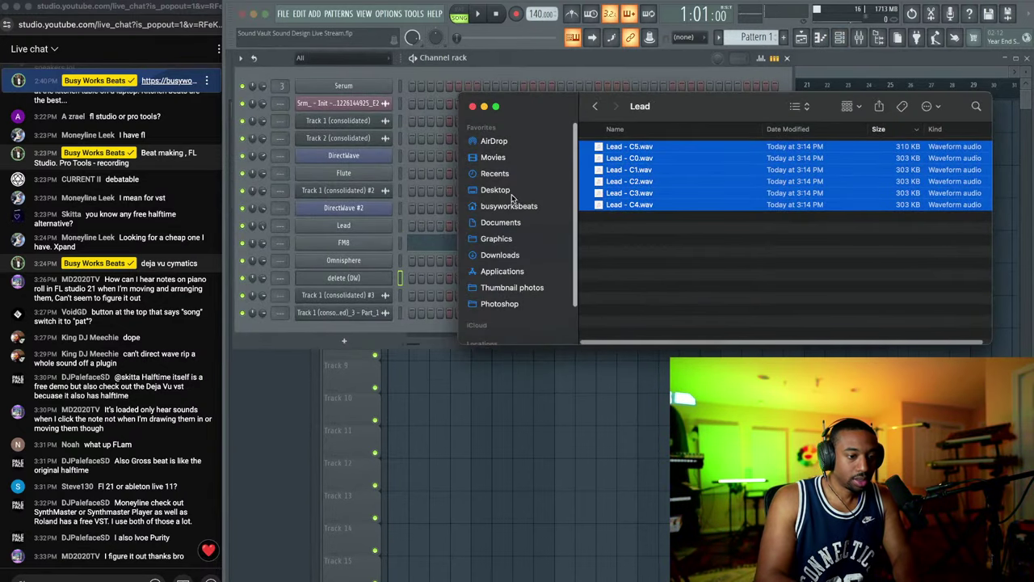
left_click(496, 190)
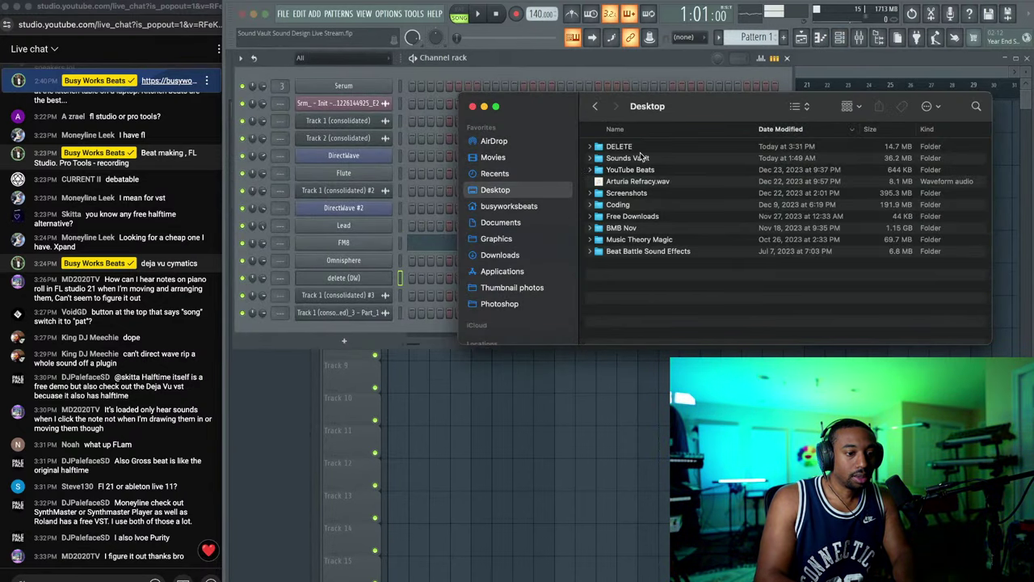
double_click(637, 148)
left_click(639, 147)
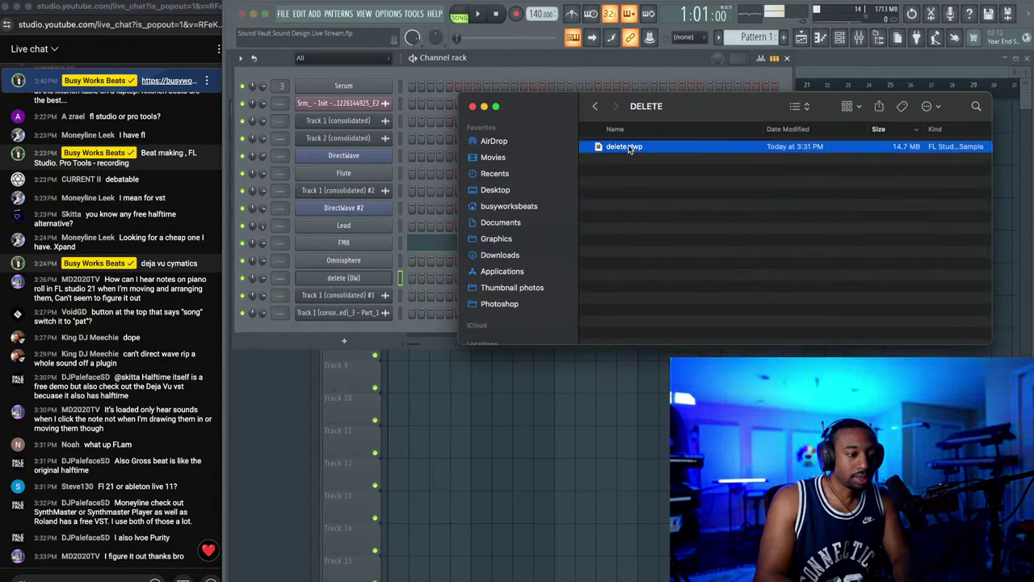
left_click_drag(629, 148, 340, 330)
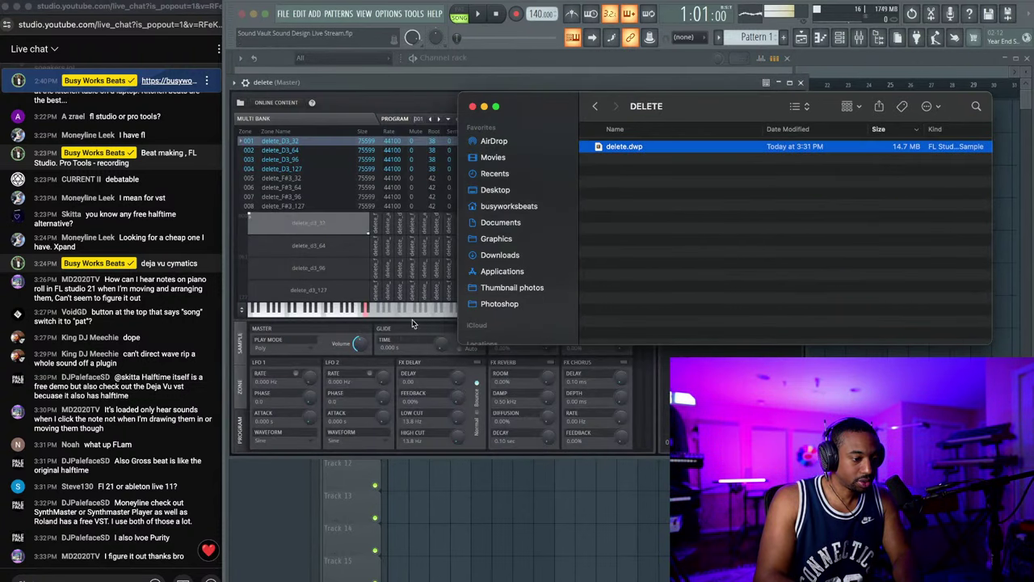
left_click(473, 106)
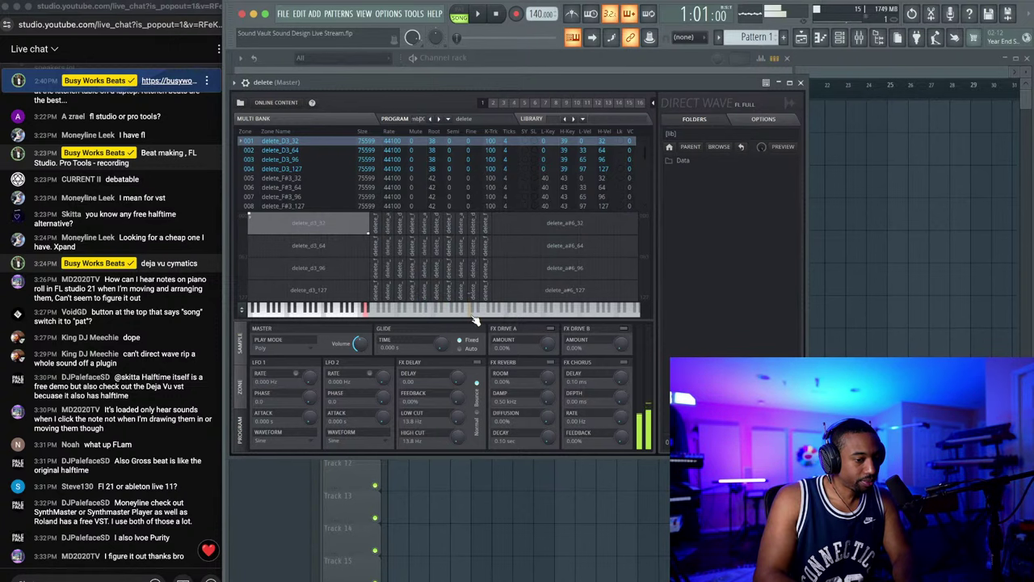
left_click(802, 84)
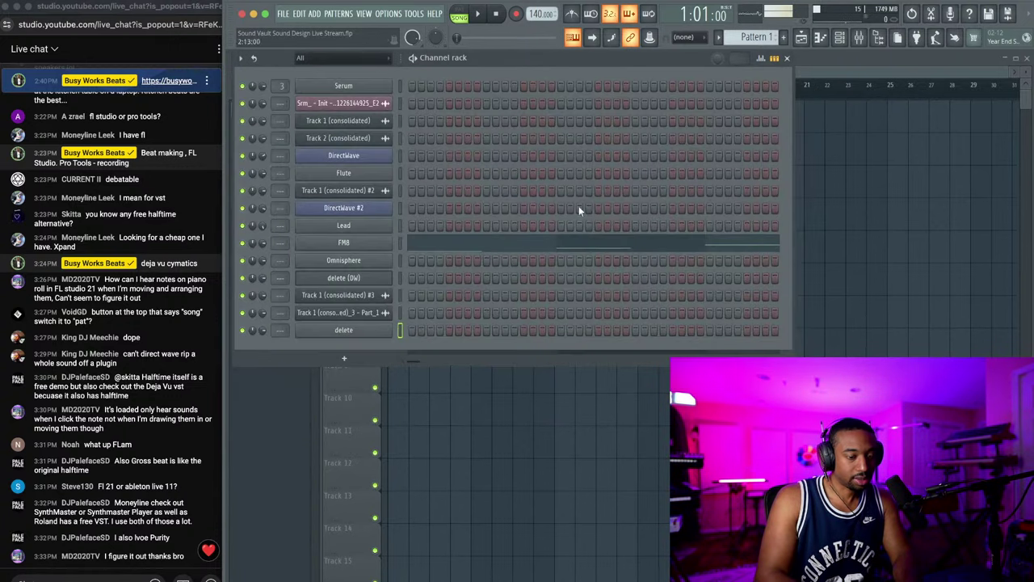
Step: Check the delete instrument's channel settings and DirectWave zones, close it, and delete its channel
left_click(339, 331)
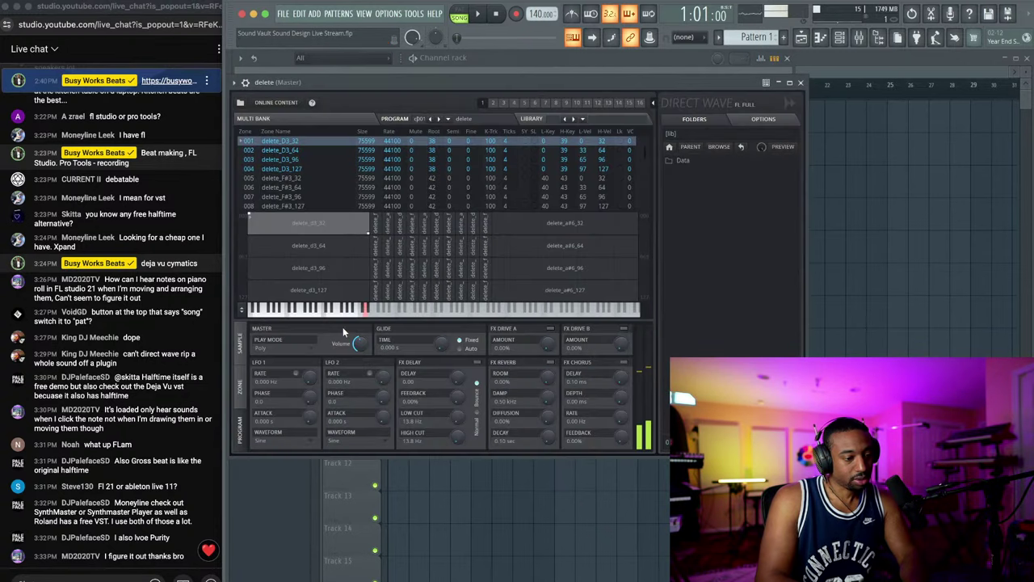
left_click(246, 82)
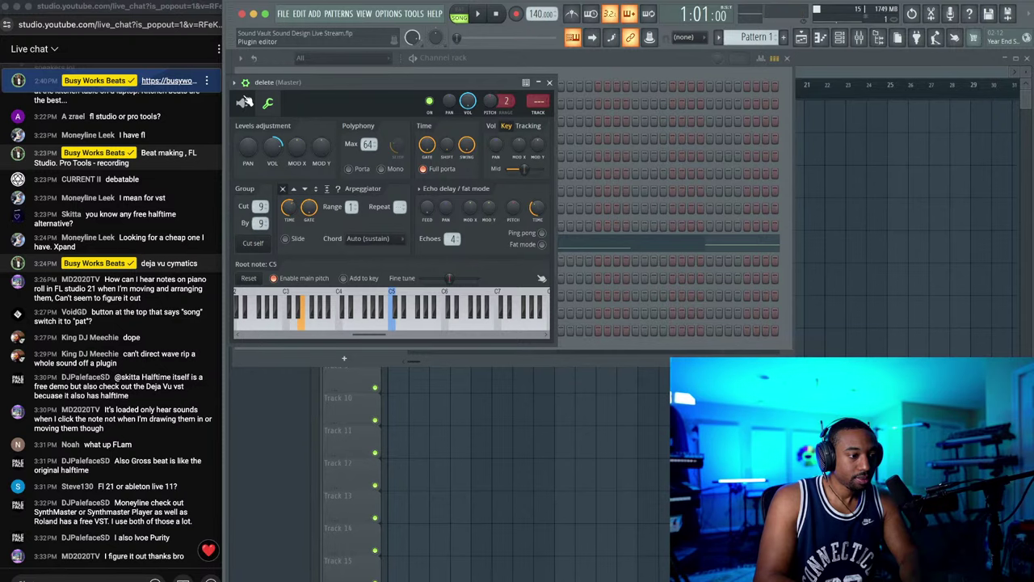
left_click(241, 102)
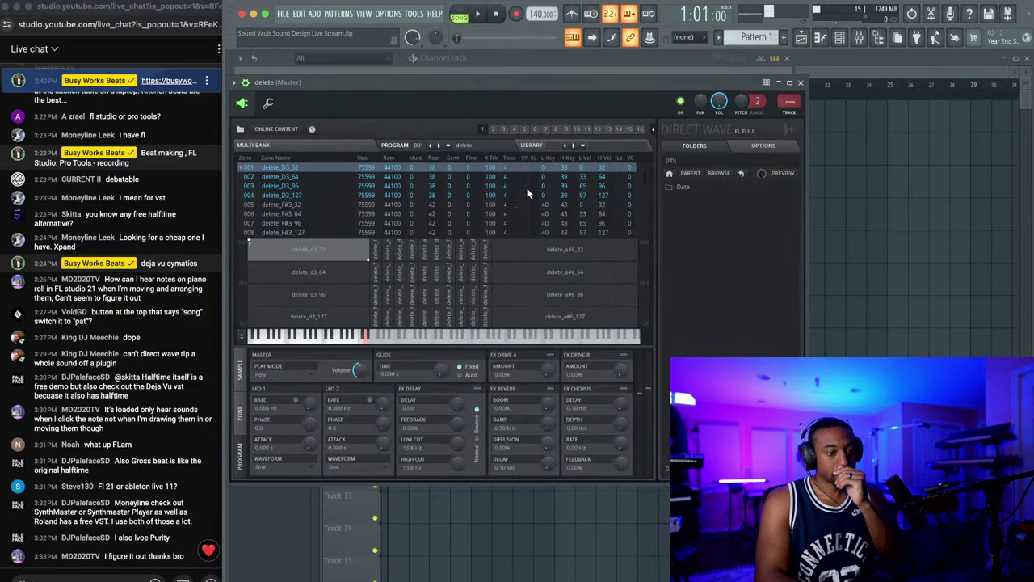
left_click(800, 83)
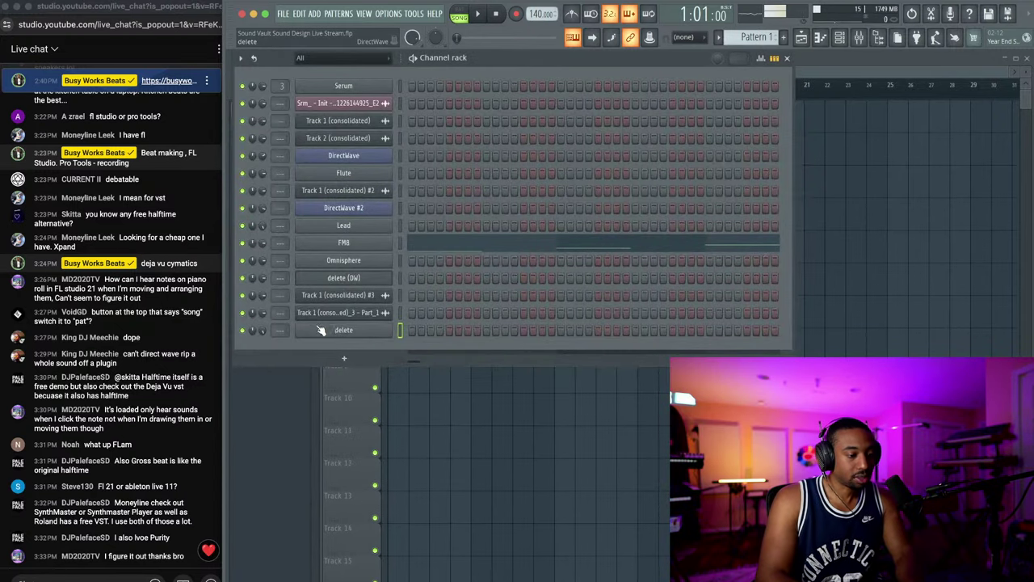
key("alt+Delete")
key("Return")
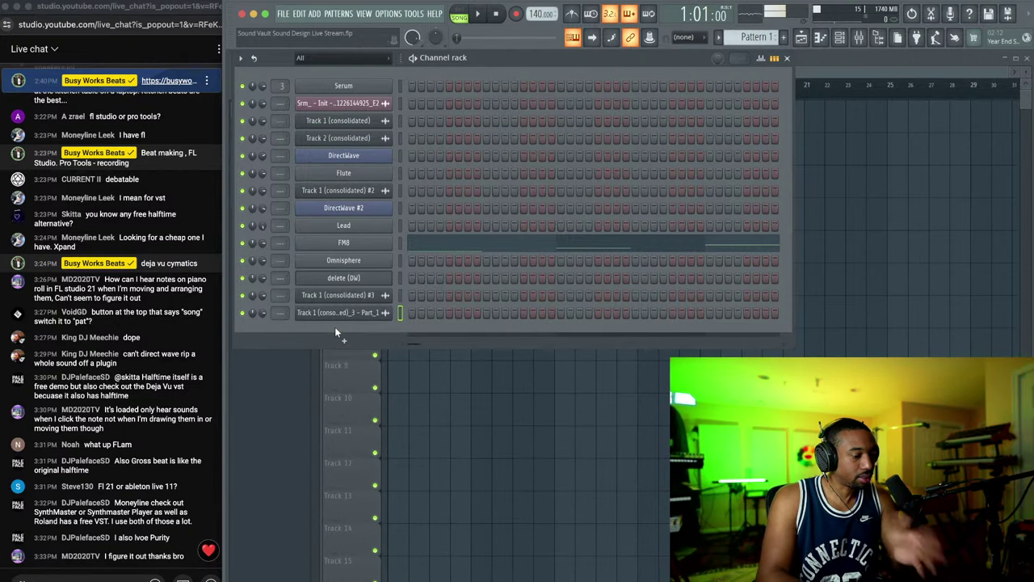
Step: Select the FM8 channel and play the playlist from the start to audition the consolidated Track 1 clip
left_click(401, 243)
left_click(418, 385)
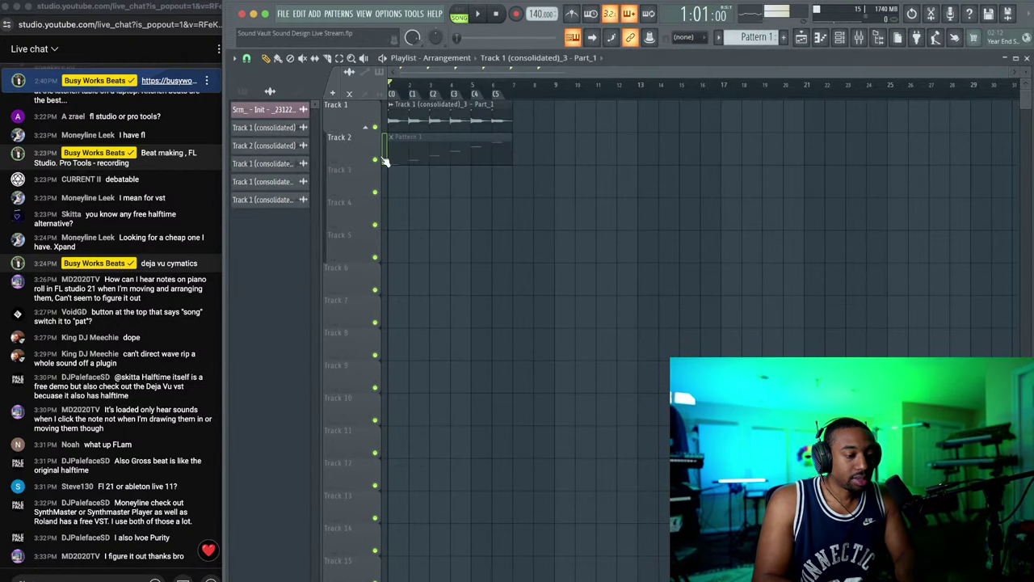
key("space")
key("space")
left_click(404, 123)
right_click(403, 122)
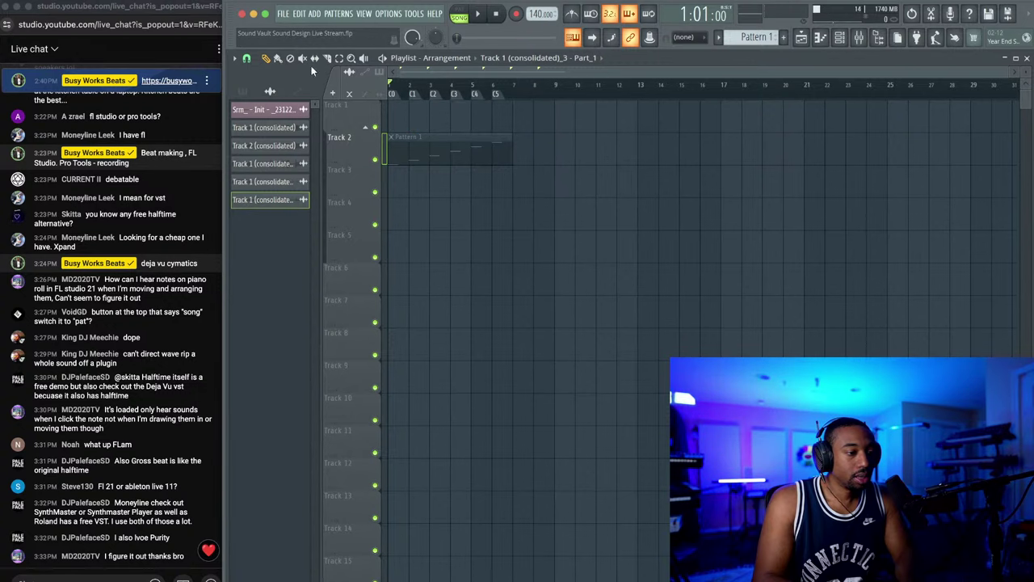
left_click(400, 116)
key("space")
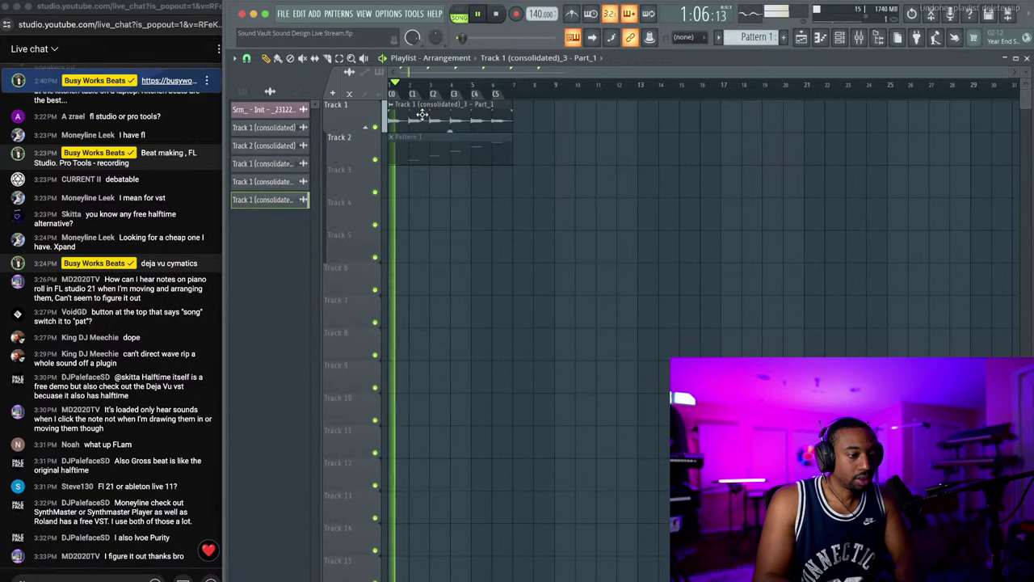
key("space")
Step: Open the consolidated Track 1 clip's sample in the Edison audio editor
double_click(417, 114)
right_click(406, 385)
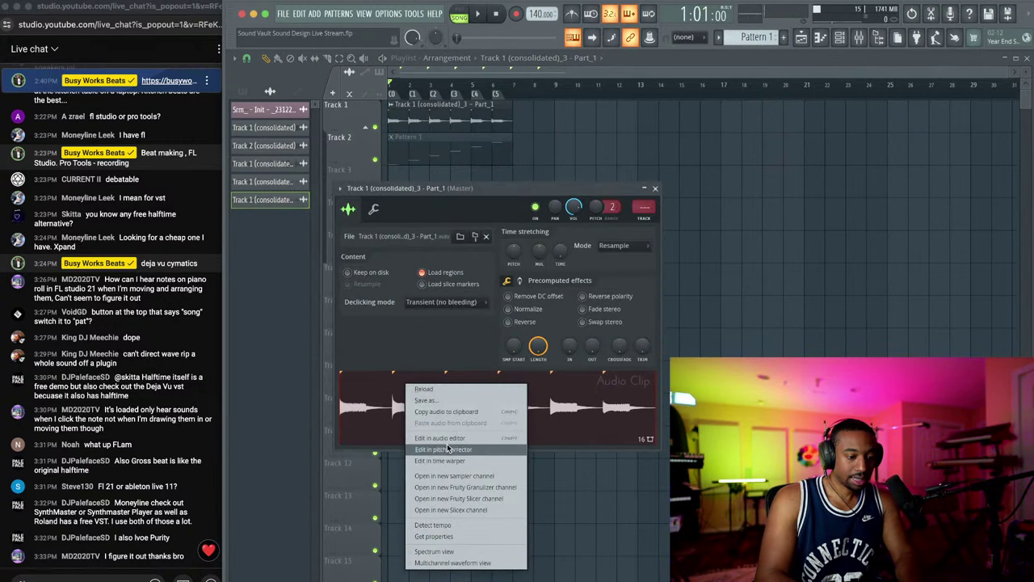
left_click(437, 444)
left_click(308, 417)
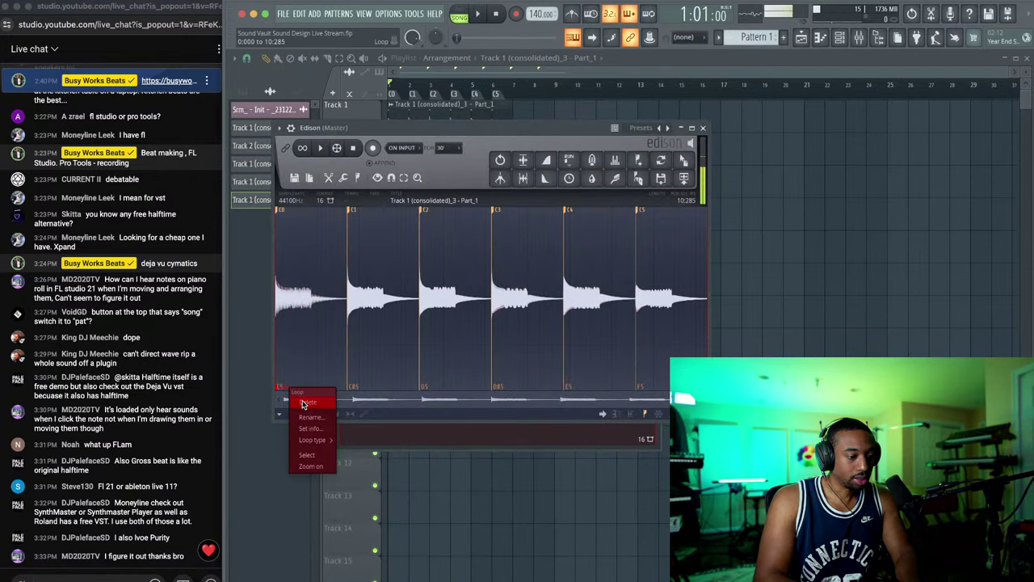
Step: Start exporting Edison's regions, choosing the One Shots folder in Sounds Vault's Pack 1 as the location
left_click(294, 177)
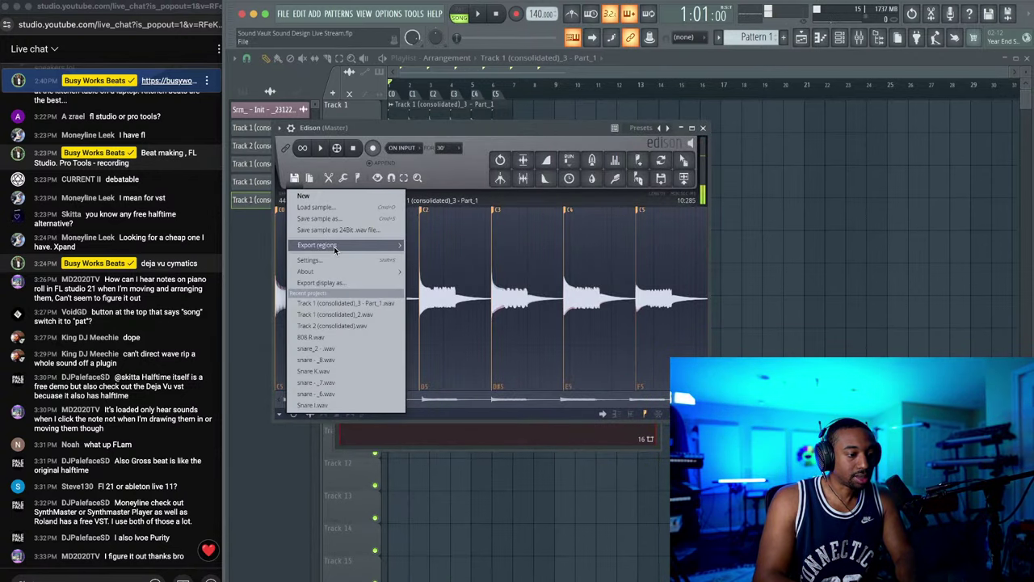
mouse_move(364, 244)
left_click(464, 259)
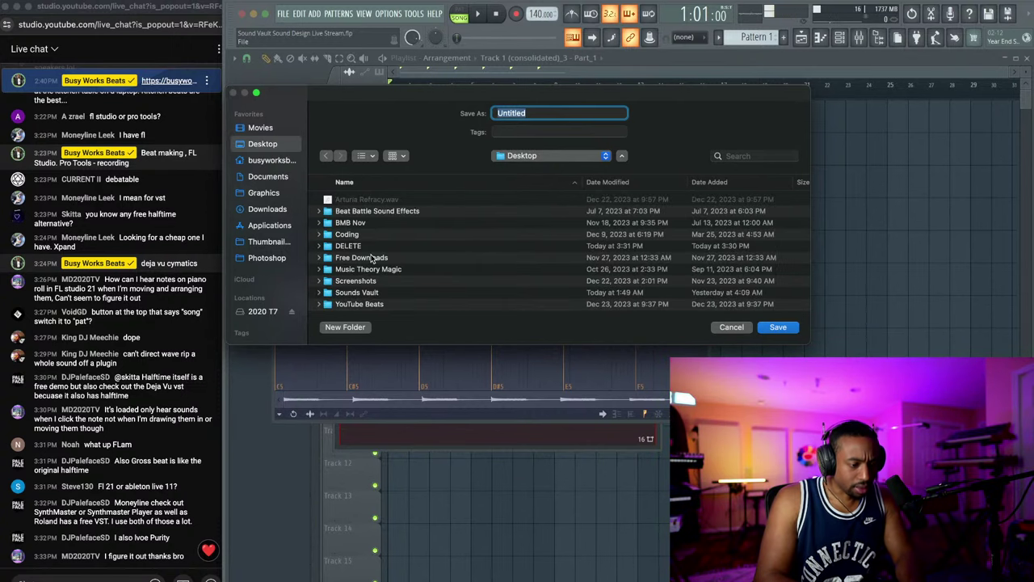
double_click(367, 293)
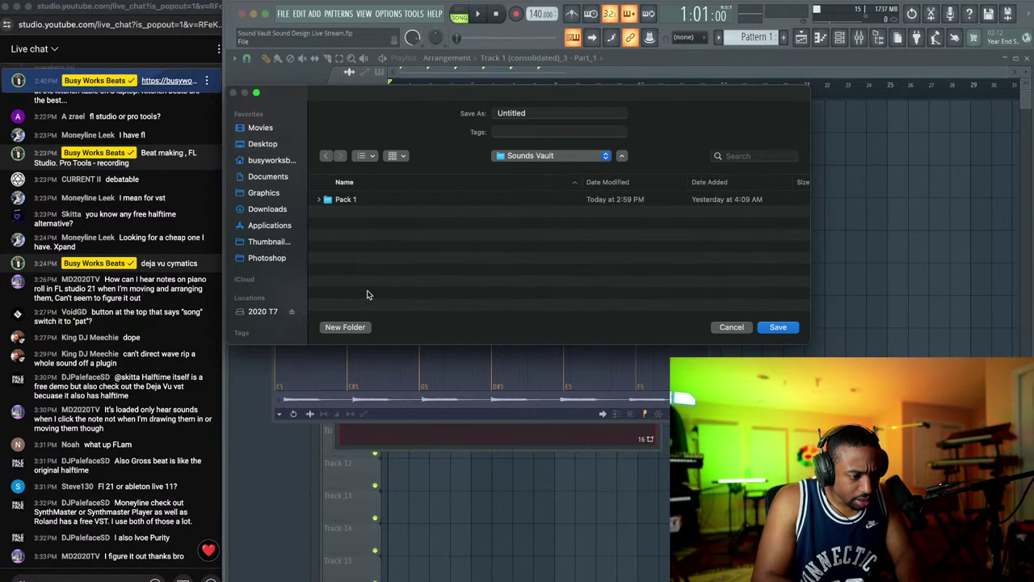
double_click(364, 200)
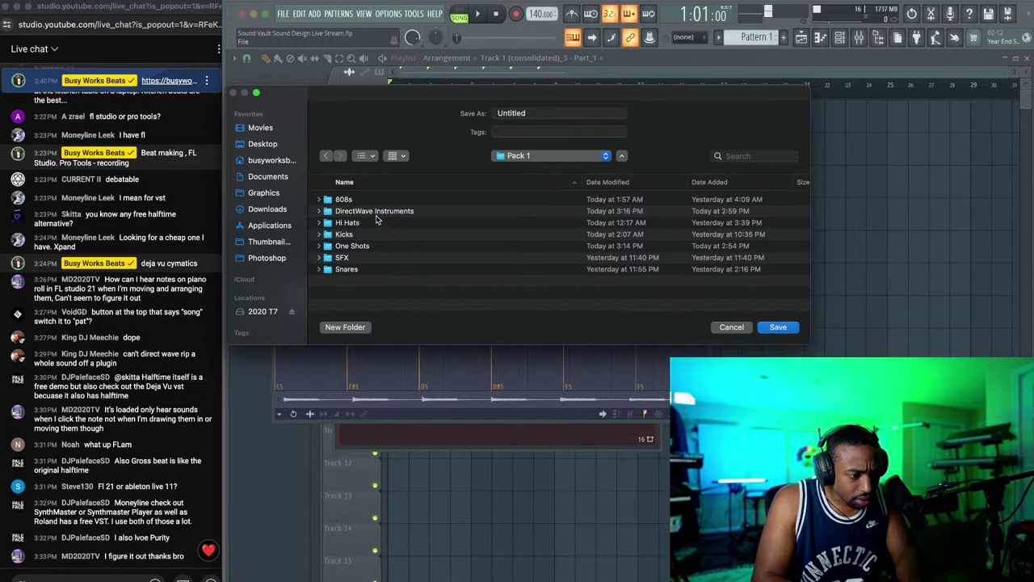
double_click(365, 250)
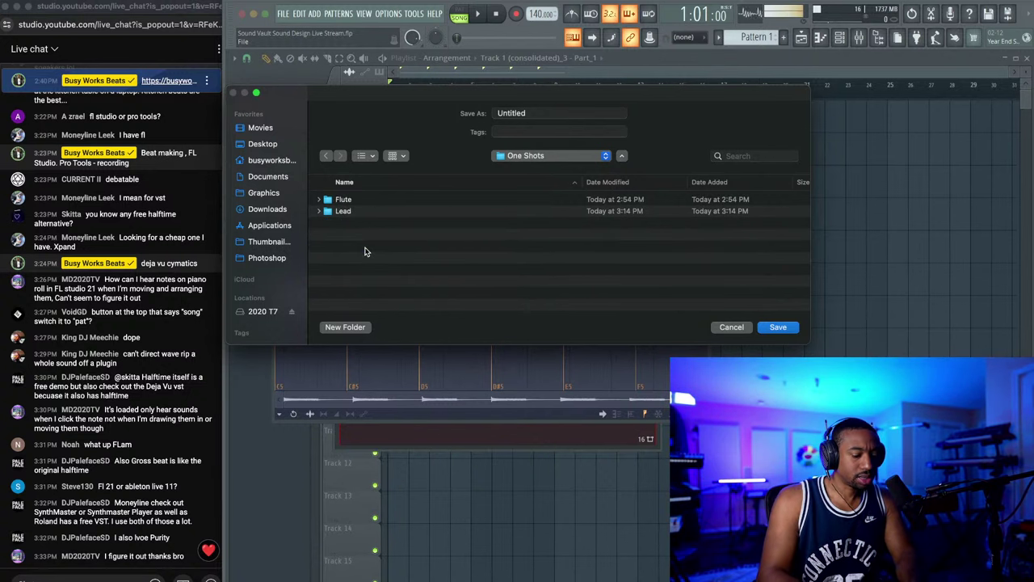
Step: Save the exported regions in a new folder named Bell, and close Edison and the clip settings
key("shift+super+n")
type("Bell")
key("Return")
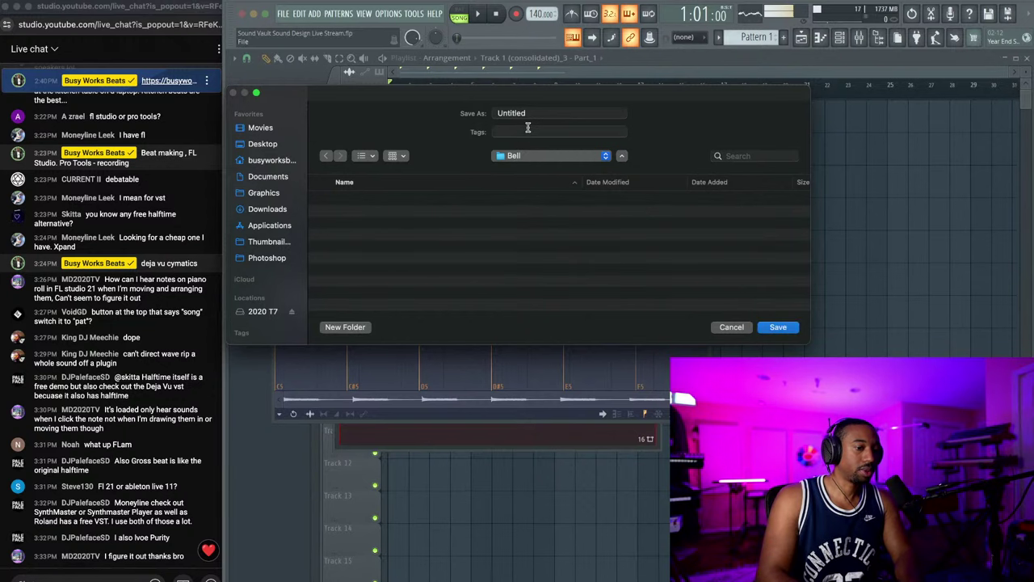
left_click_drag(539, 114, 440, 114)
key("Return")
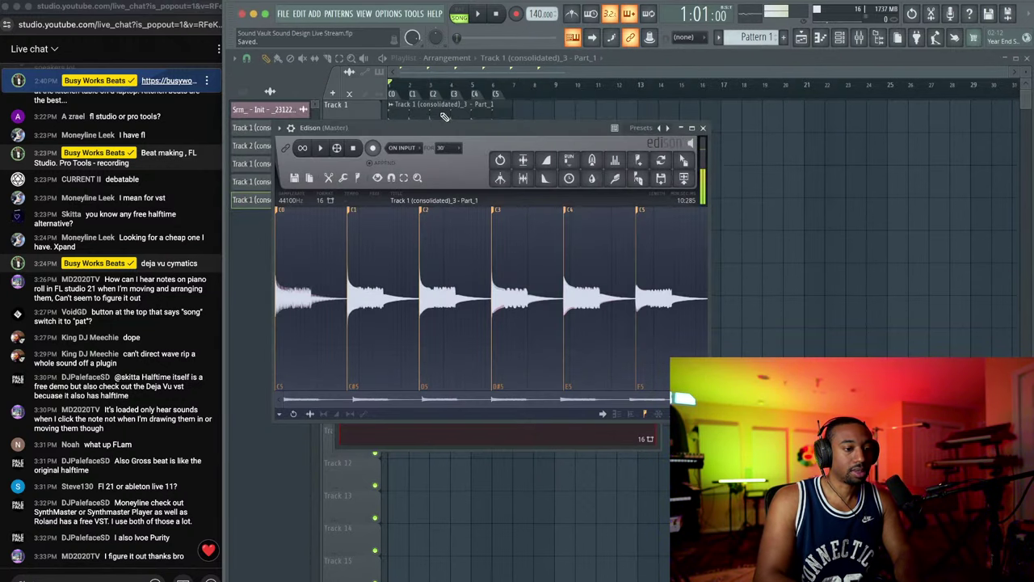
left_click(704, 129)
left_click(659, 187)
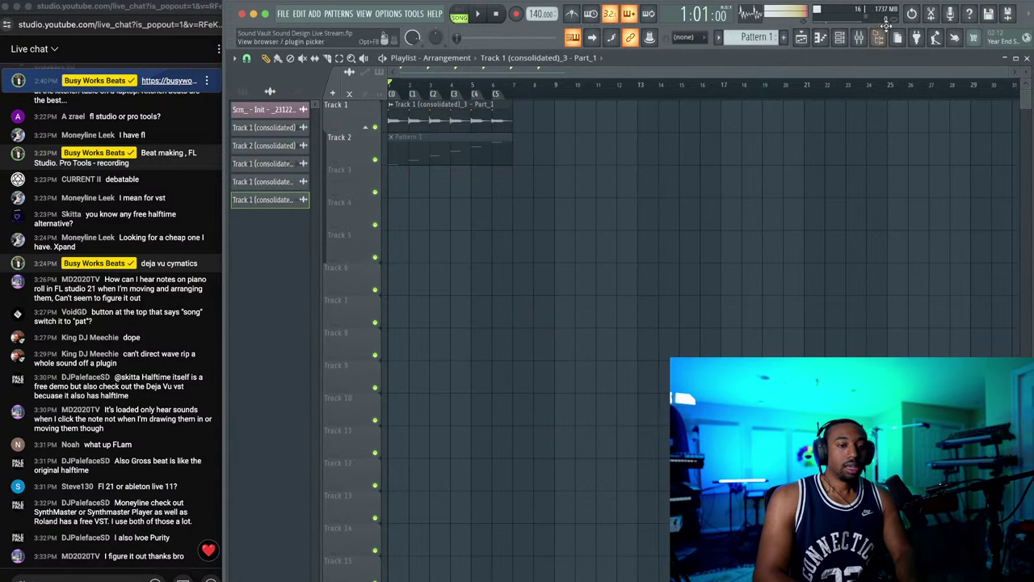
Step: Add a new DirectWave instrument to the Channel rack
left_click(842, 41)
left_click(353, 340)
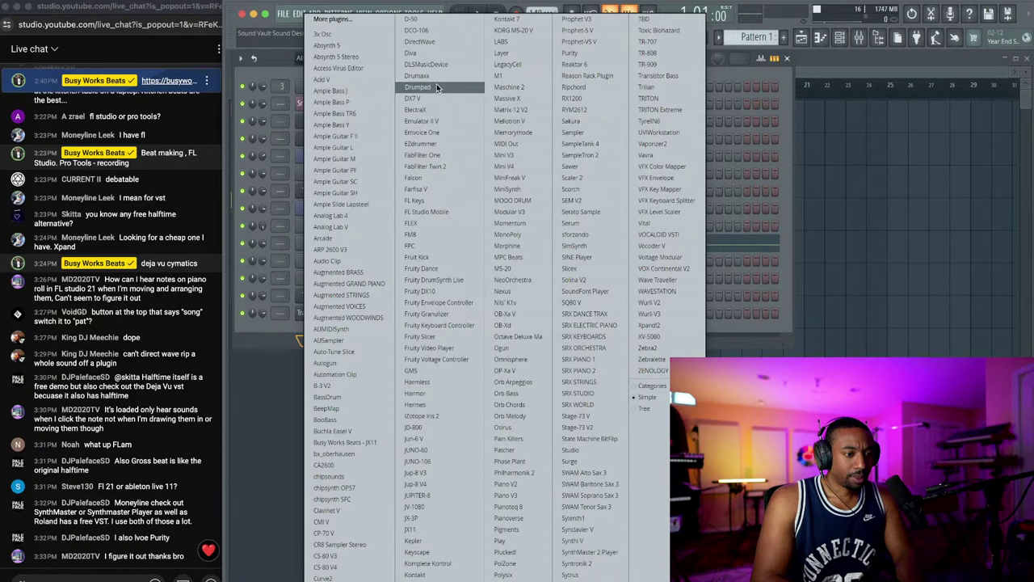
left_click(439, 41)
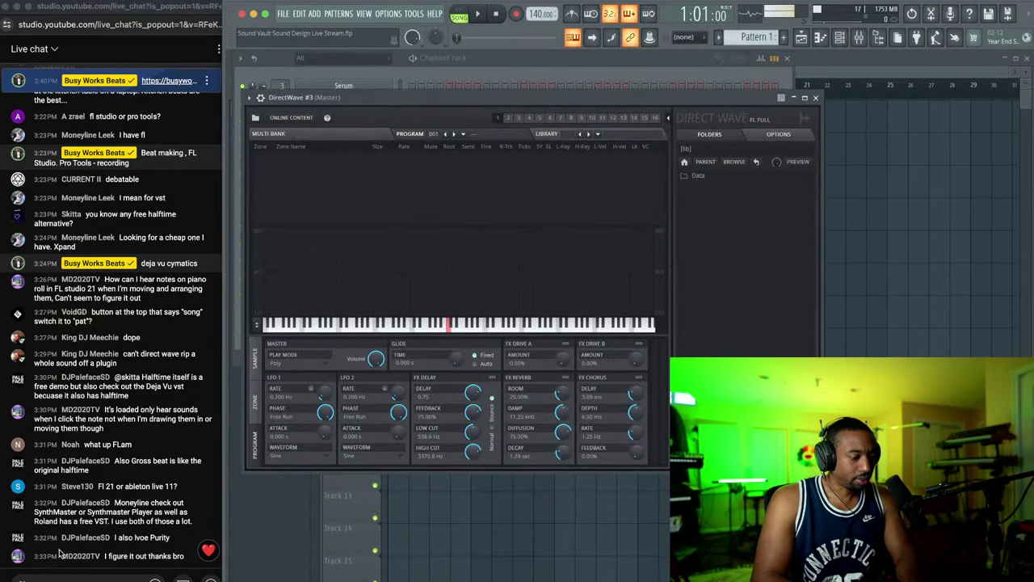
Step: Switch to Finder and open the Bell folder in the One Shots folder of Sounds Vault's Pack 1 on the Desktop
key("super+Tab")
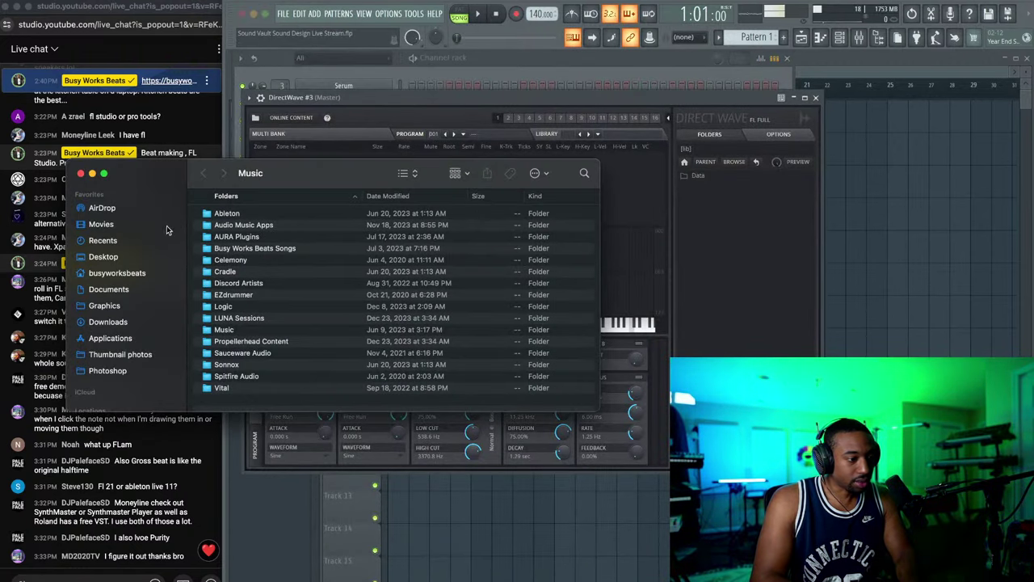
left_click(116, 256)
double_click(258, 225)
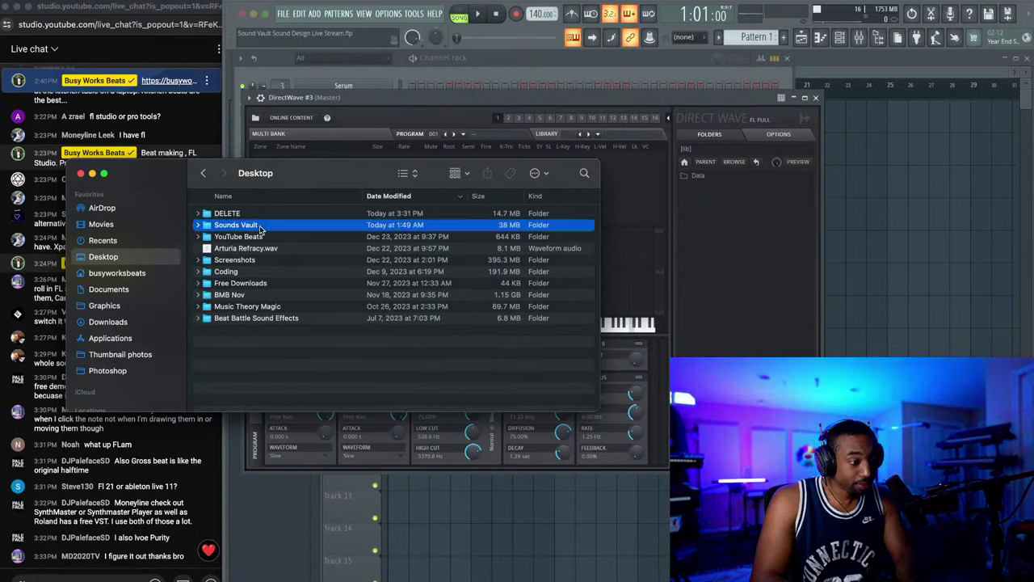
double_click(260, 215)
double_click(257, 235)
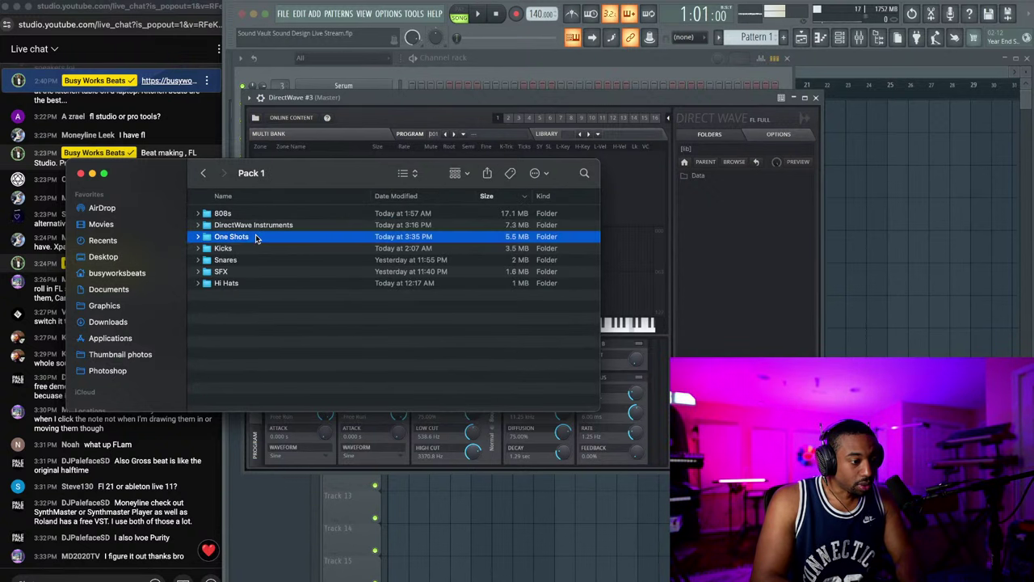
double_click(250, 236)
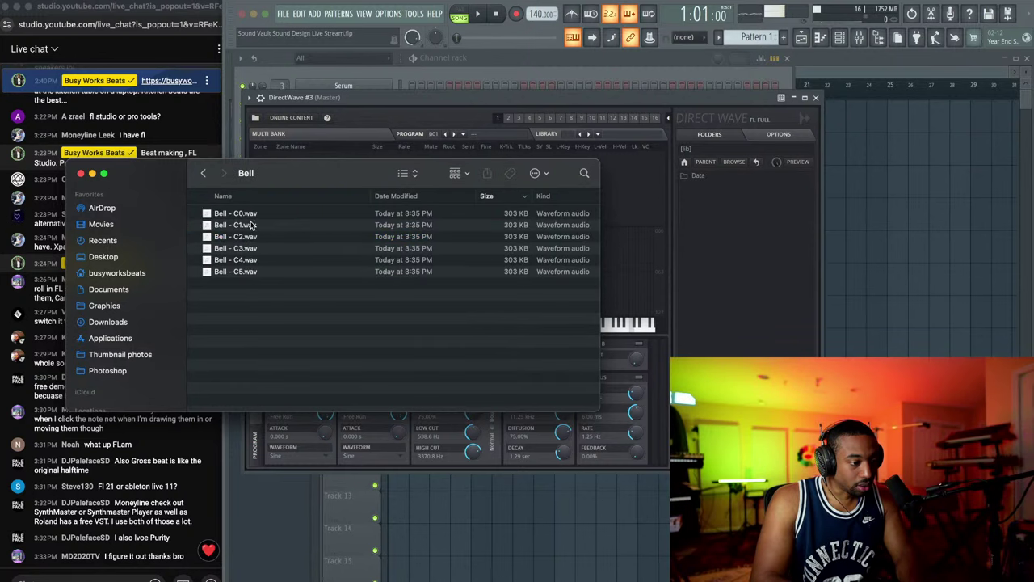
Step: Load all six samples, Bell - C0.wav to Bell - C5.wav, into DirectWave #3 as zones and close the Finder window
left_click(248, 213)
left_click(255, 261, "shift")
left_click(257, 270, "shift")
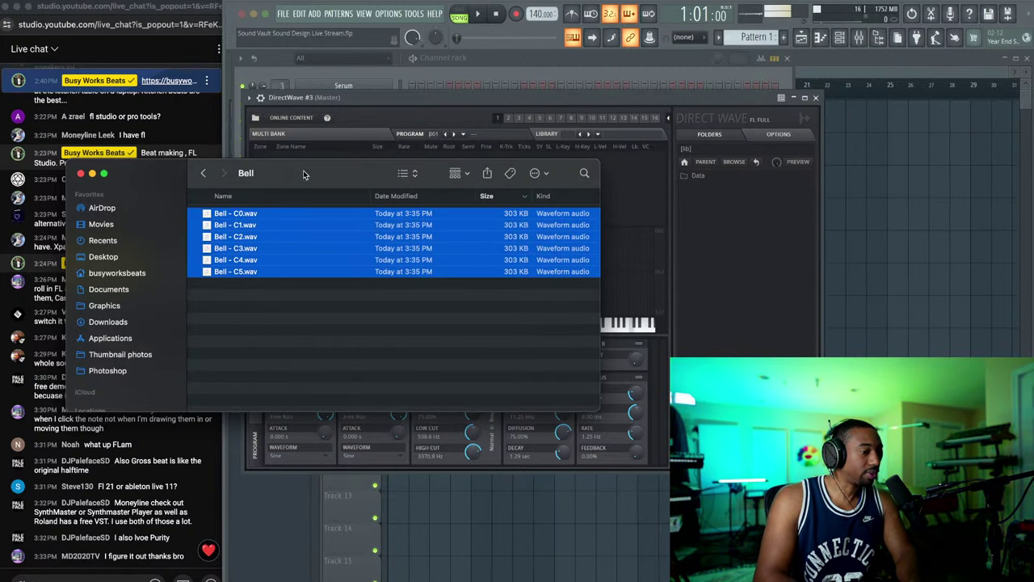
left_click_drag(304, 175, 846, 257)
left_click_drag(798, 300, 431, 264)
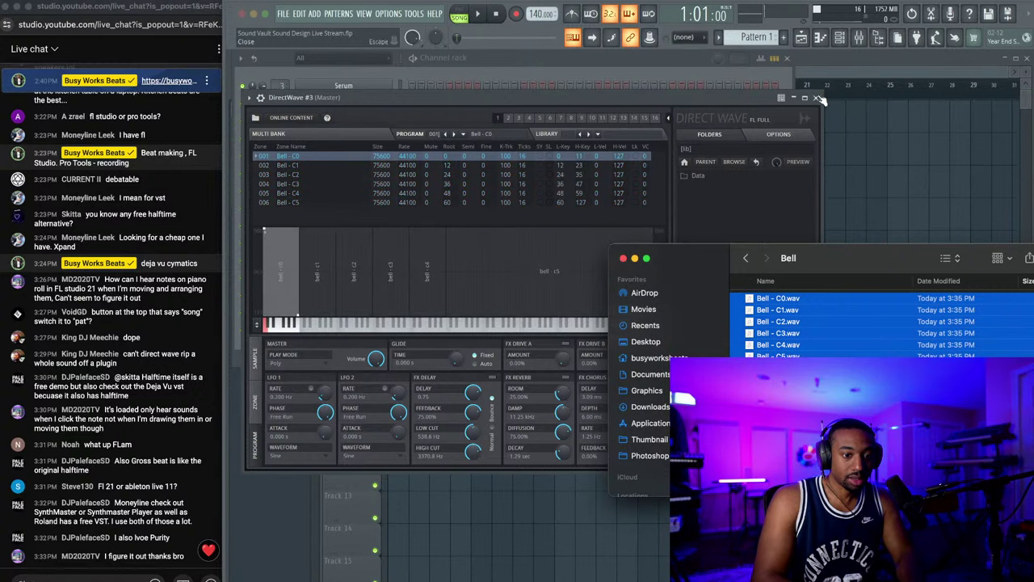
left_click(623, 258)
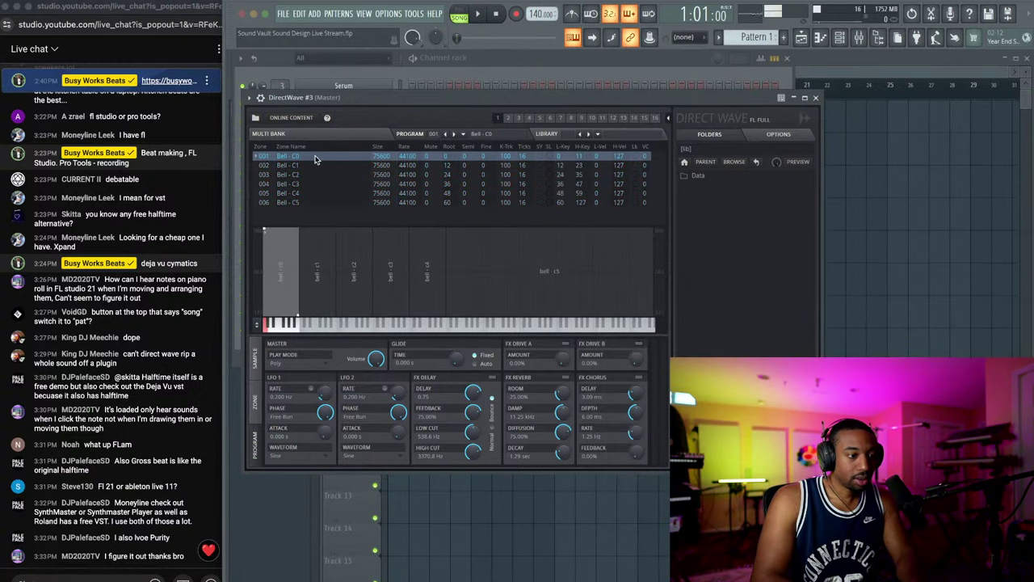
Step: Enable the FX Reverb and FX Delay effects in DirectWave #3
left_click(486, 58)
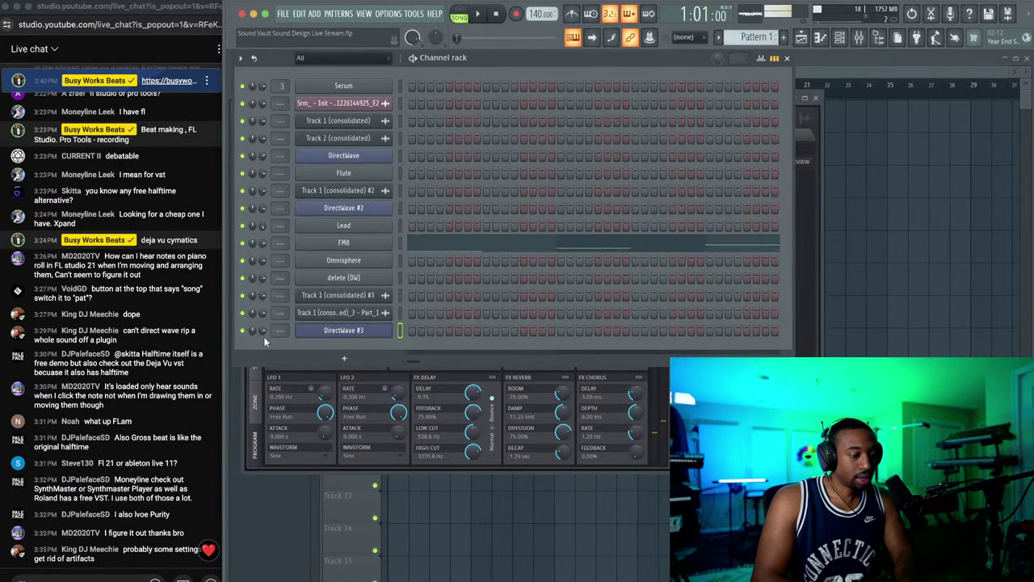
left_click(523, 372)
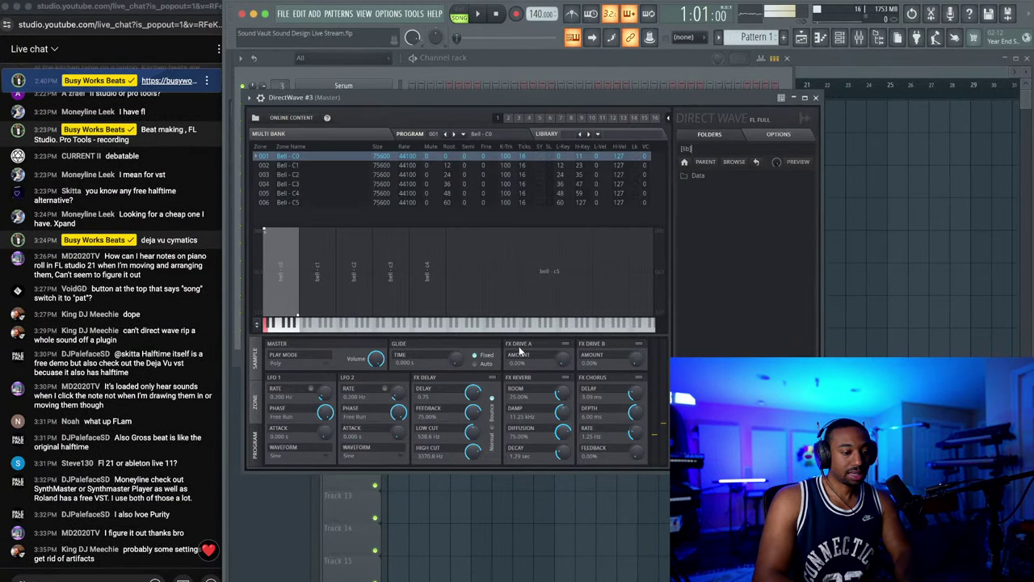
left_click(567, 378)
left_click(493, 378)
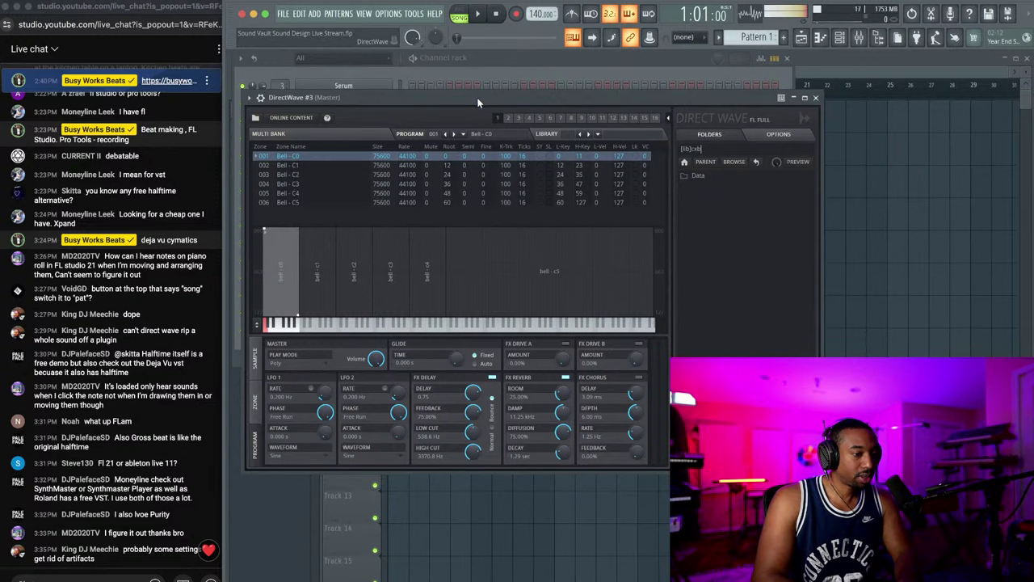
Step: Raise the DirectWave #3 channel's volume multiplier to 134% in its levels adjustment settings, and close the plugin window
left_click(511, 57)
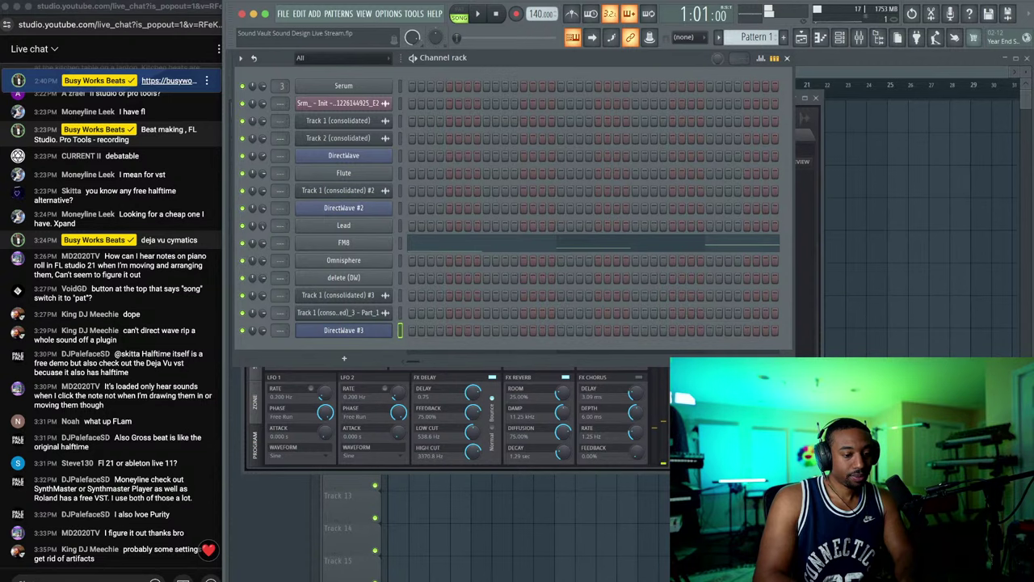
left_click(472, 374)
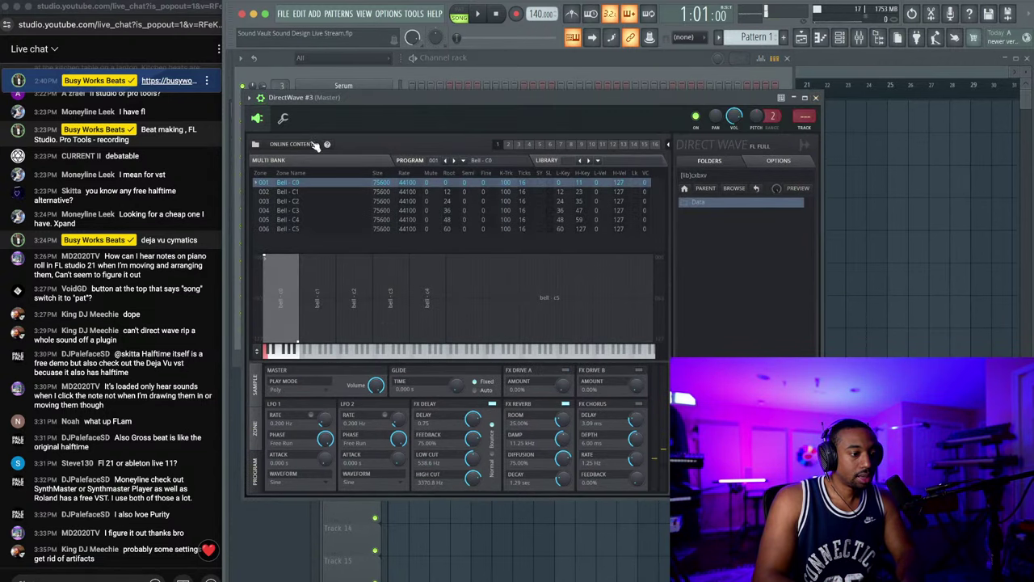
left_click(283, 118)
left_click(293, 161)
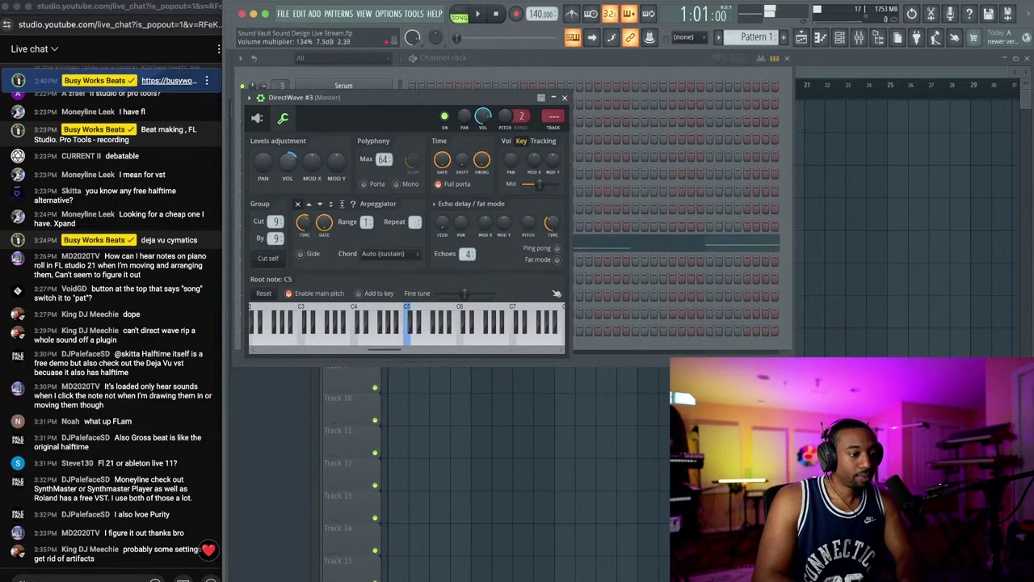
left_click(257, 118)
left_click(814, 107)
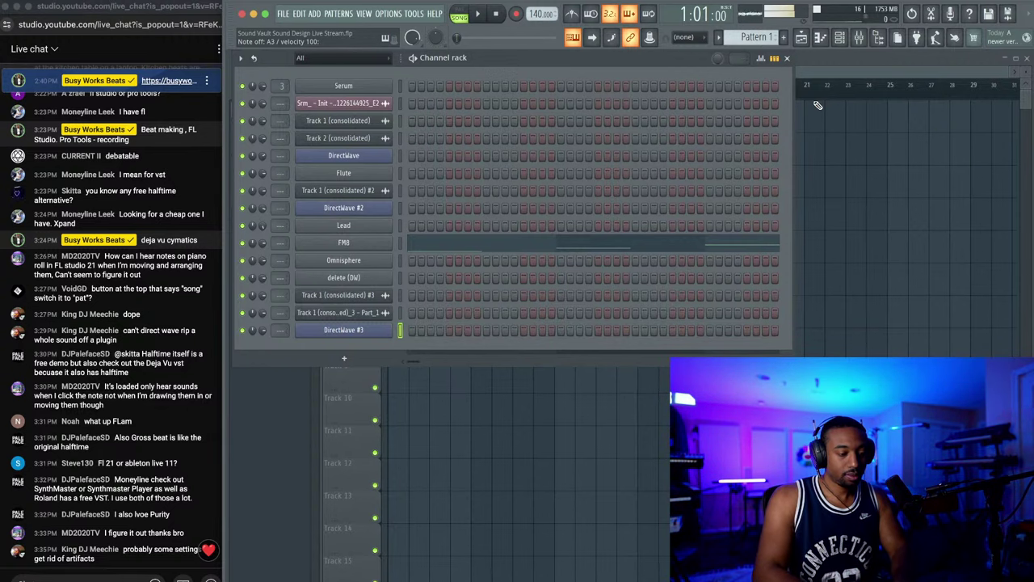
Step: Reopen DirectWave #3 and start saving its instrument to a file, going to the Desktop for the location
left_click(343, 330)
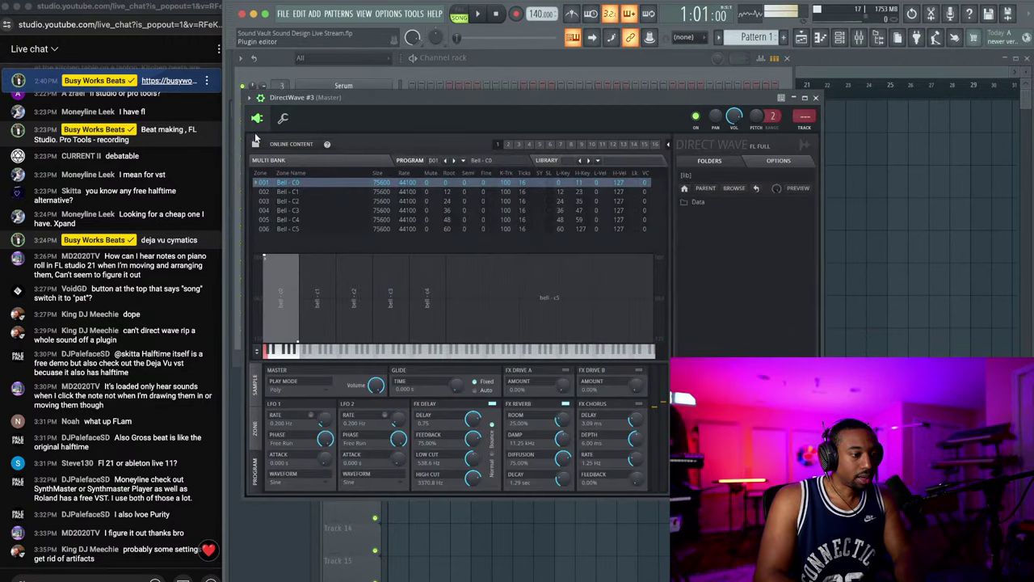
left_click(257, 144)
left_click(289, 205)
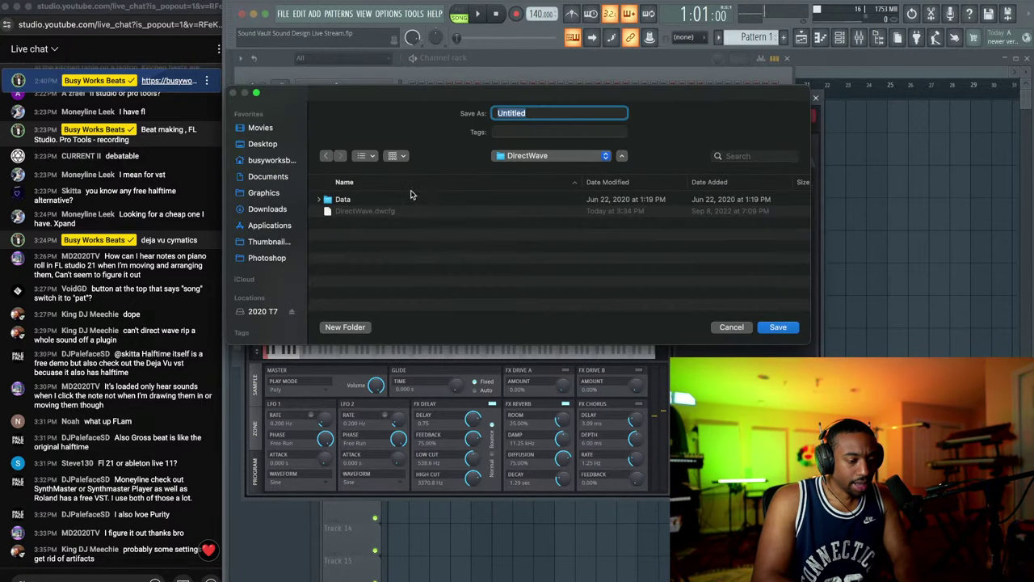
left_click(264, 146)
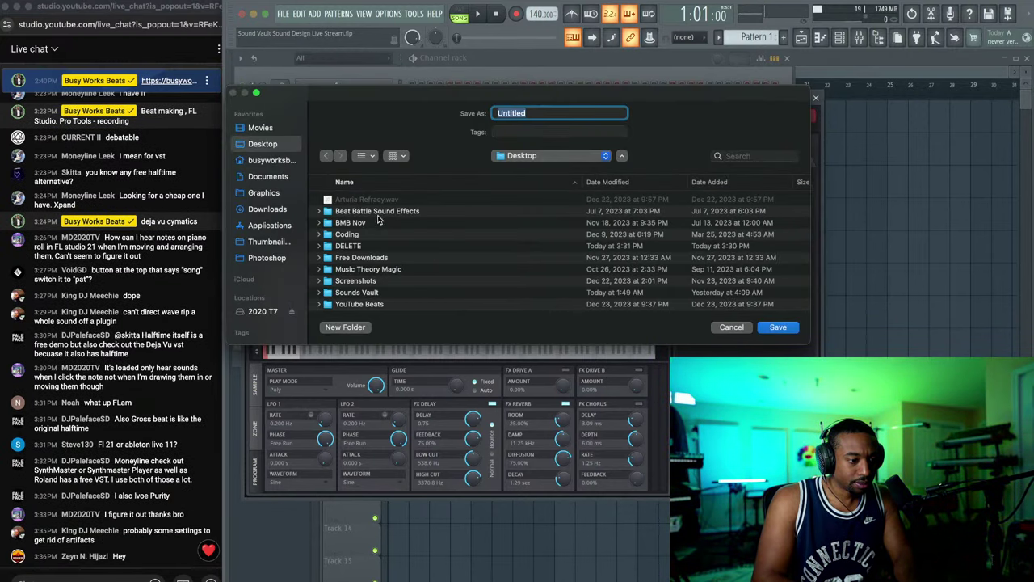
Step: Go to Sounds Vault > Pack 1 > DirectWave Instruments on the Desktop and create a new folder named Bell there
double_click(375, 292)
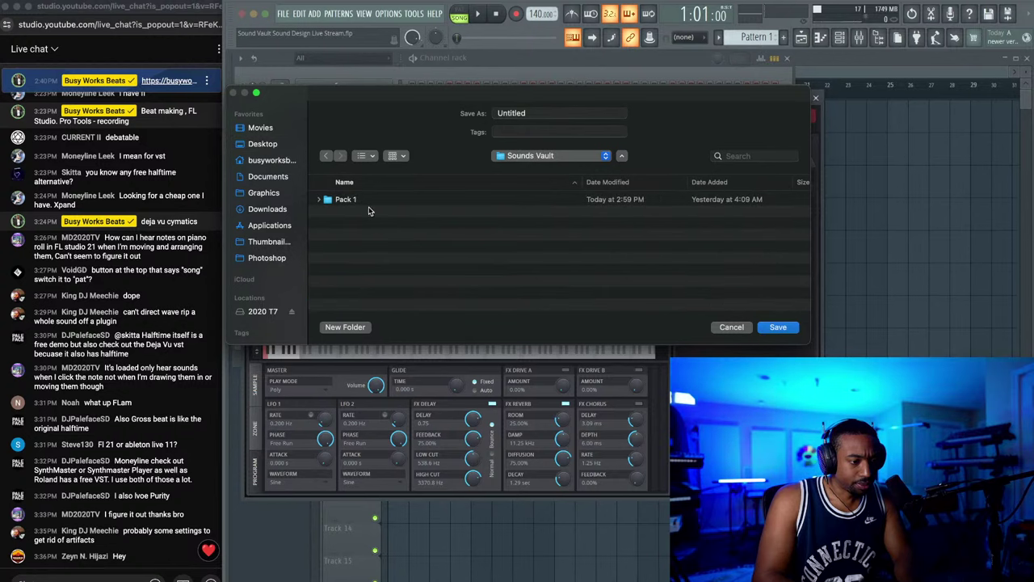
double_click(369, 201)
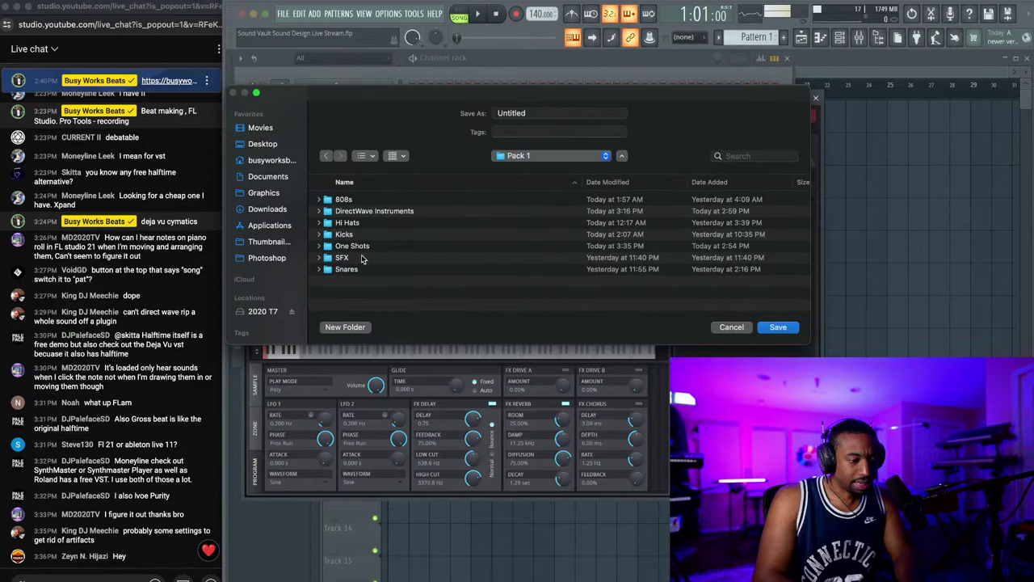
double_click(372, 211)
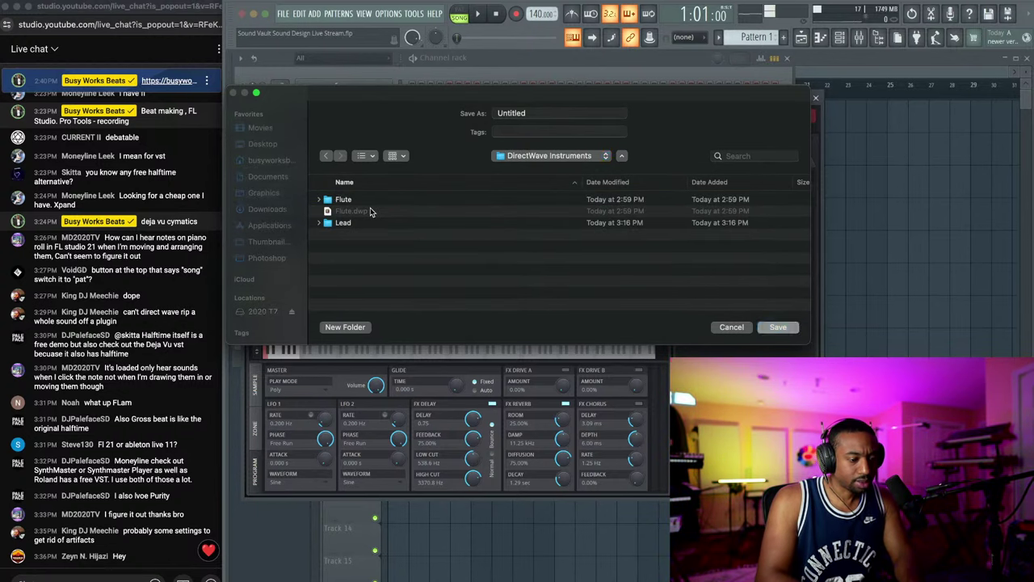
key("super+shift+n")
type("Bell")
key("Return")
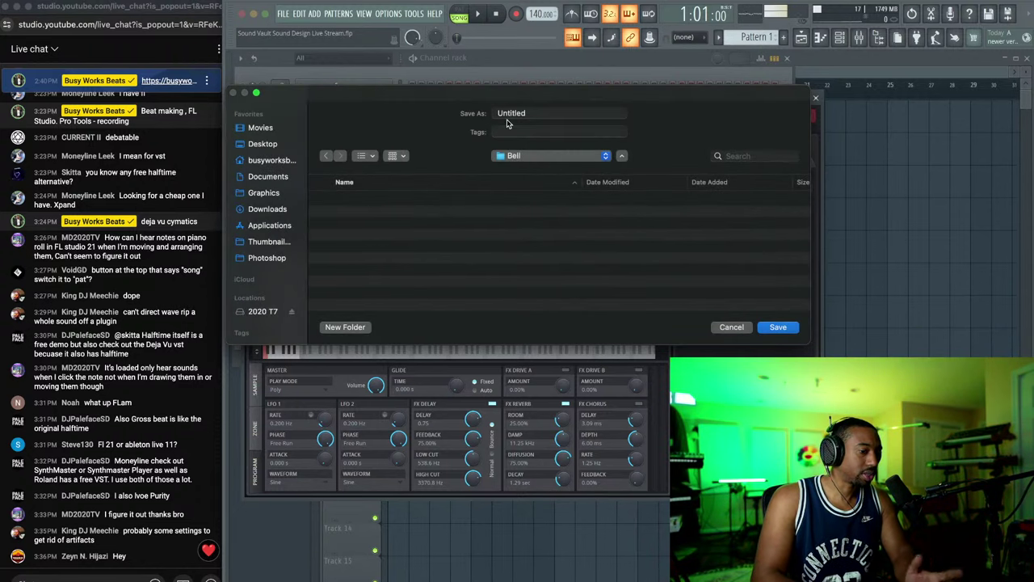
Step: Name the file Bell and save the DirectWave program in the Bell folder
left_click(533, 112)
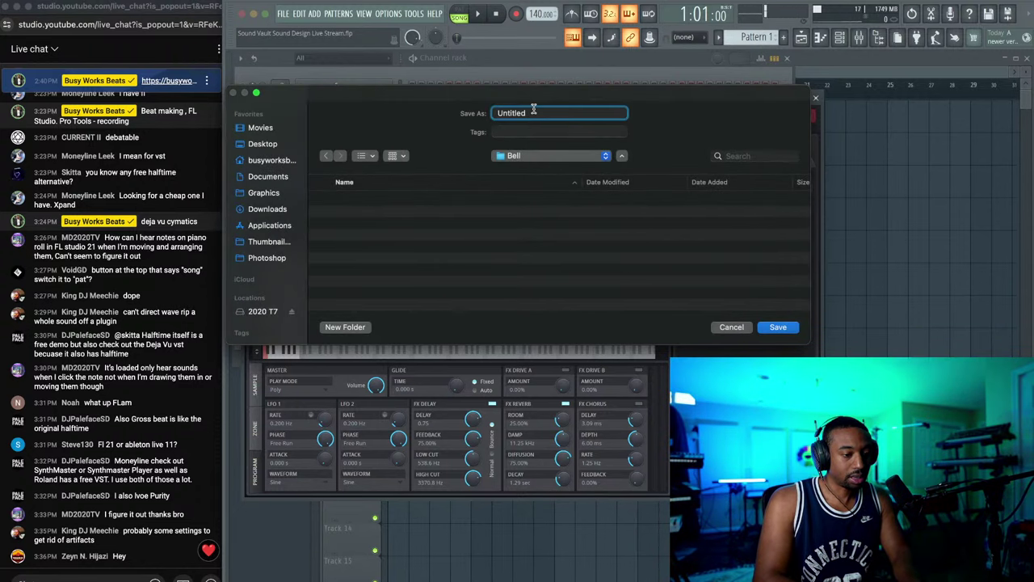
key("BackSpace")
key("BackSpace")
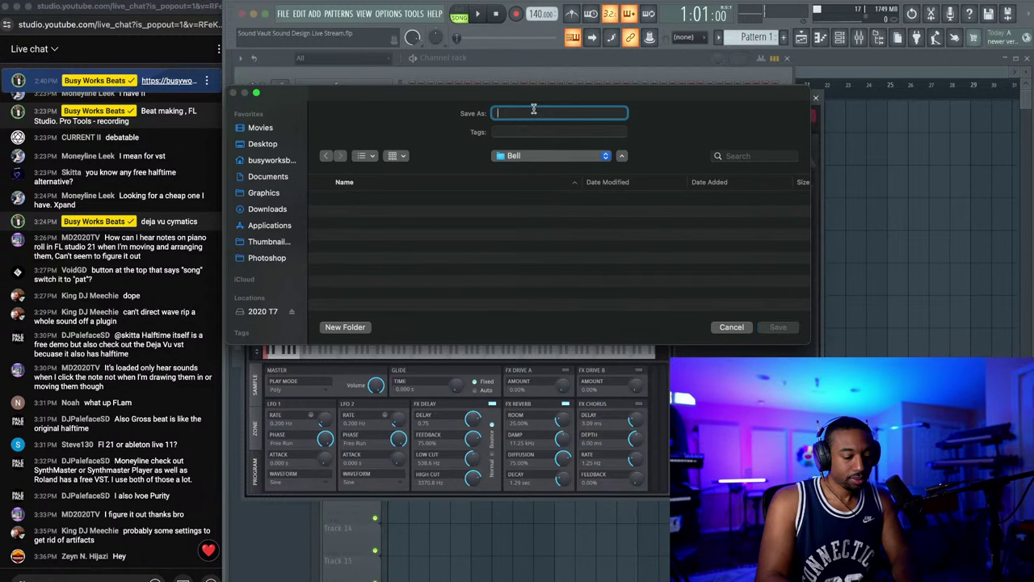
type("Bell")
key("Return")
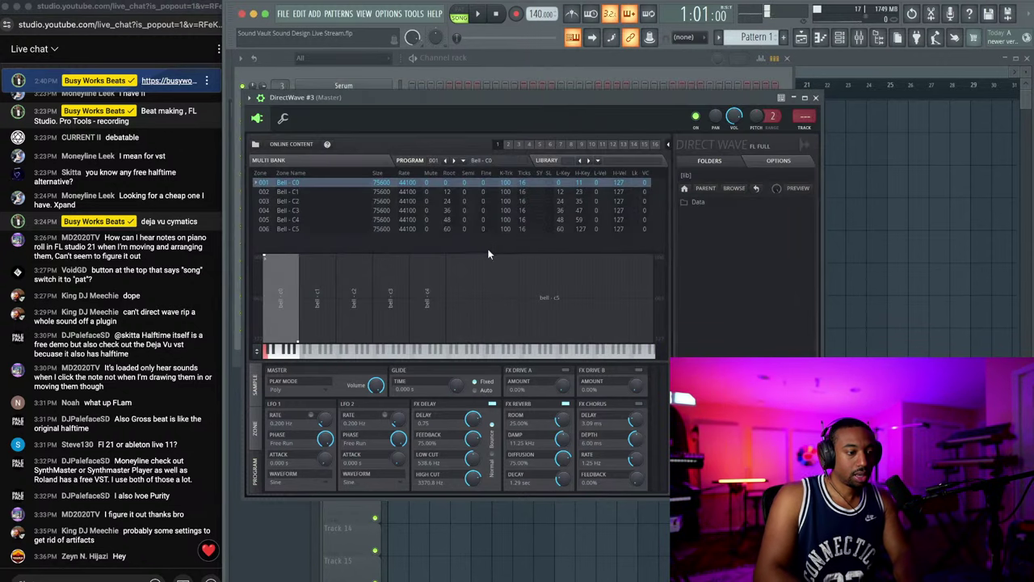
Step: Audition the bell samples across the DirectWave #3 keyboard and close the plugin window
left_click_drag(295, 356, 465, 351)
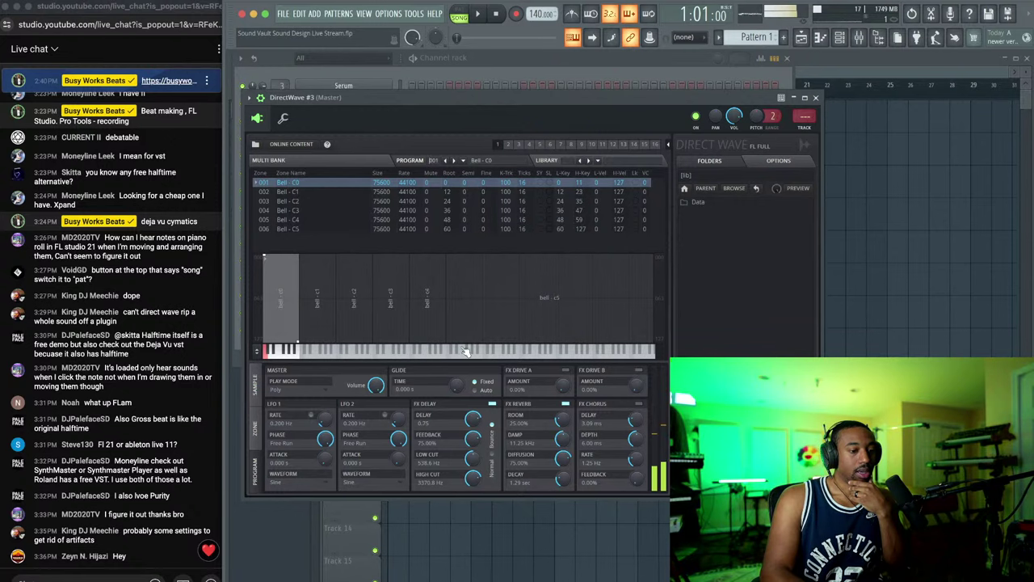
left_click(815, 97)
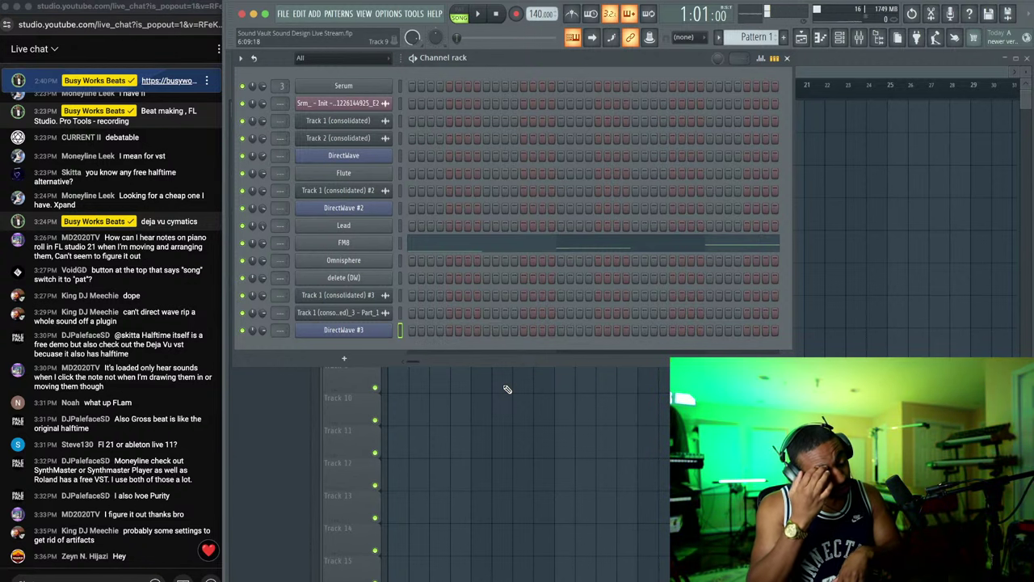
Step: Play the start of the arrangement and delete the consolidated audio clip from Track 1 of the playlist
key("F6")
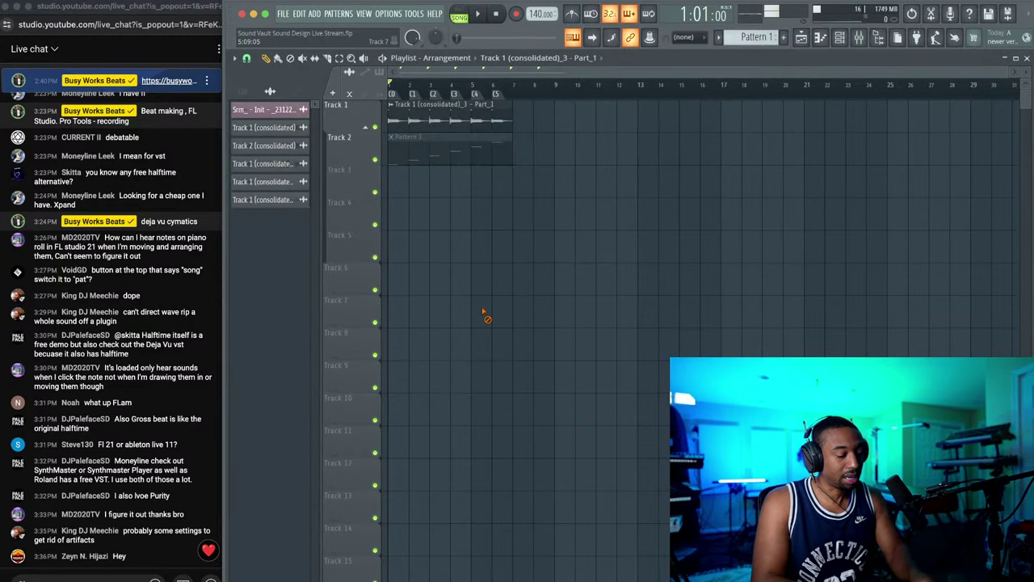
key("space")
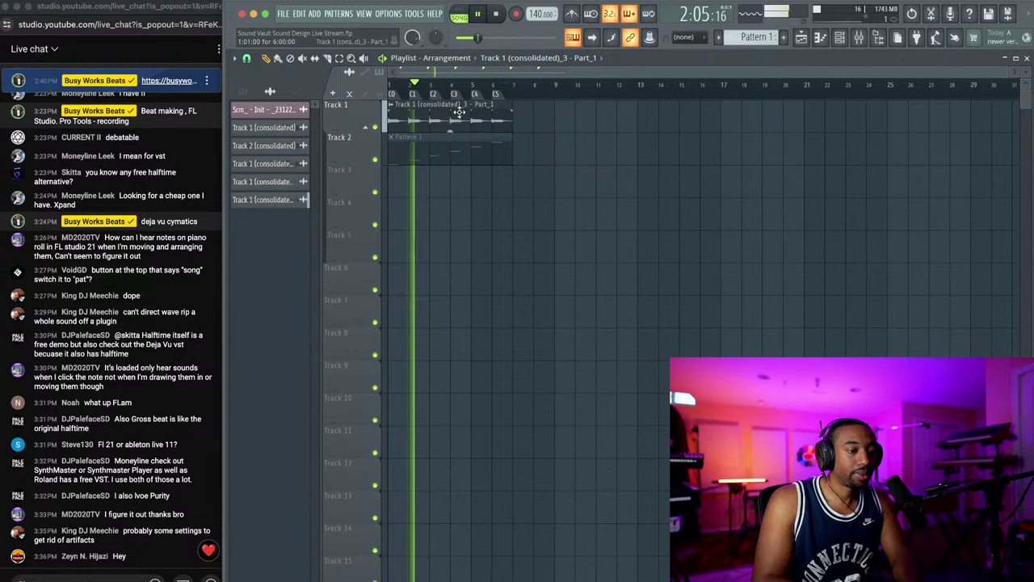
key("space")
right_click(459, 114)
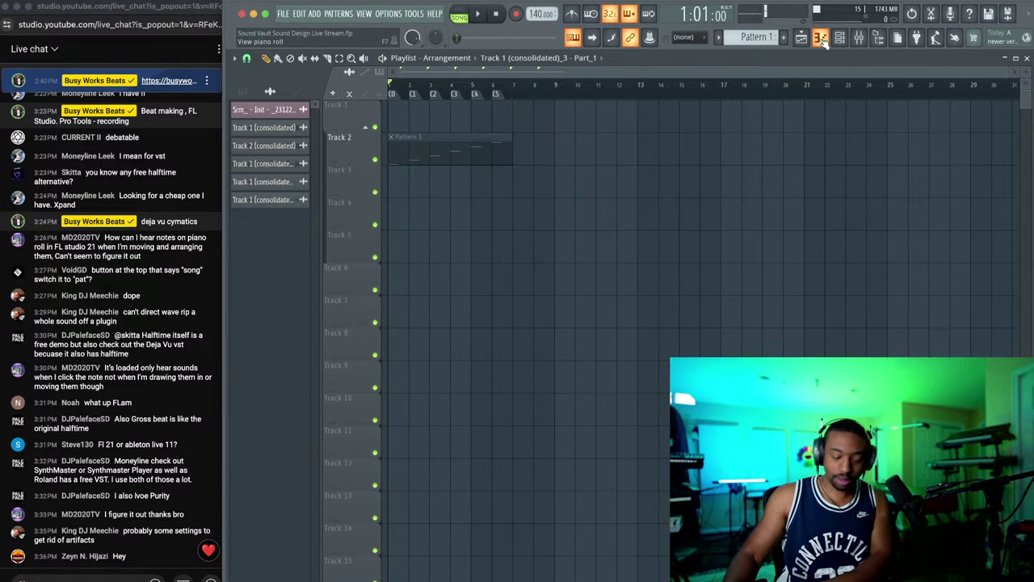
Step: Unmute the Pattern 1 clip on Track 2 of the playlist
left_click(51, 576)
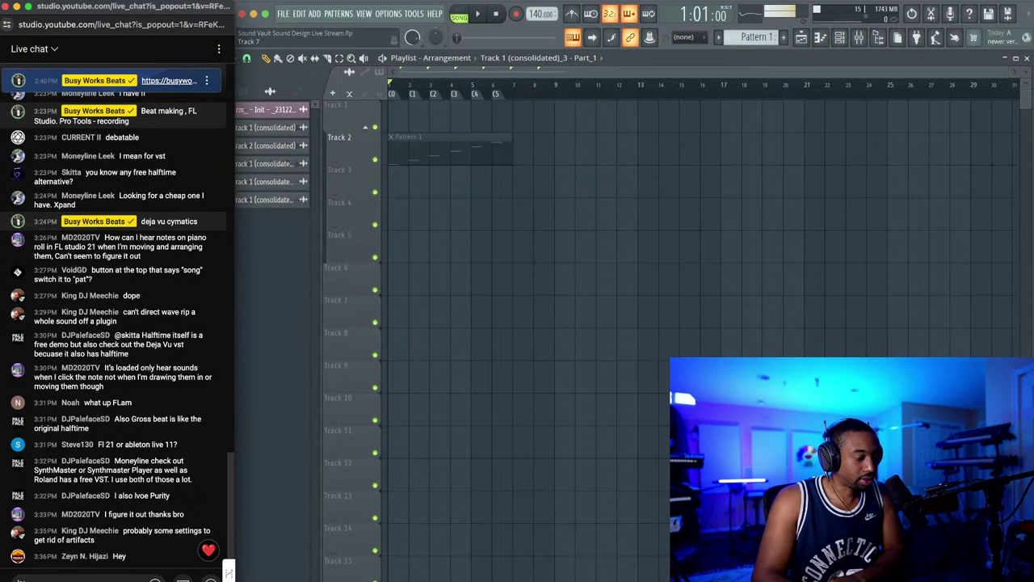
left_click(581, 346)
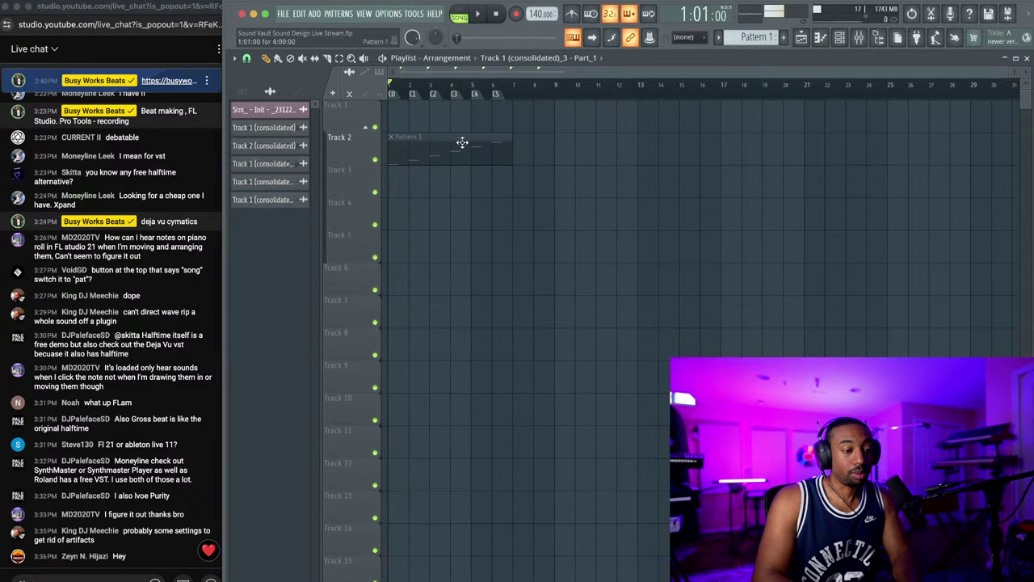
left_click(303, 59)
left_click(443, 138)
left_click(841, 39)
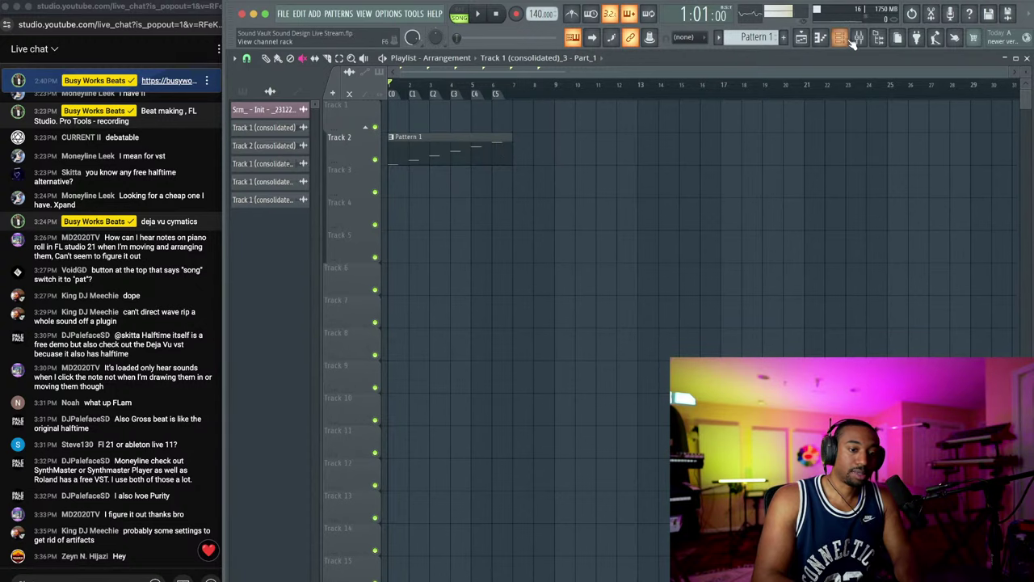
left_click(623, 437)
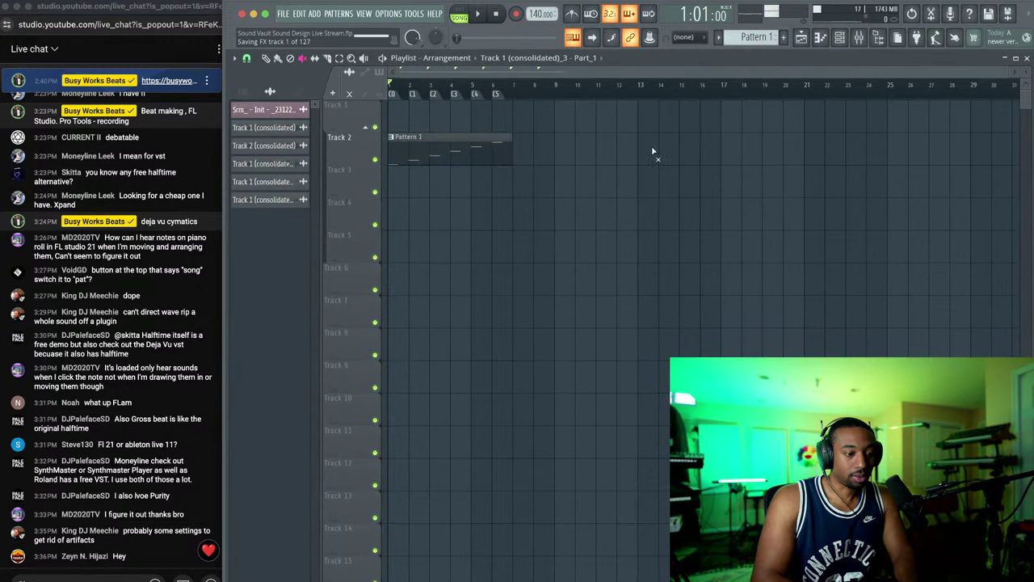
Step: Clear the playlist clip selection and save the project
key("super+a")
scroll(499, 78, "up", 8)
key("super+d")
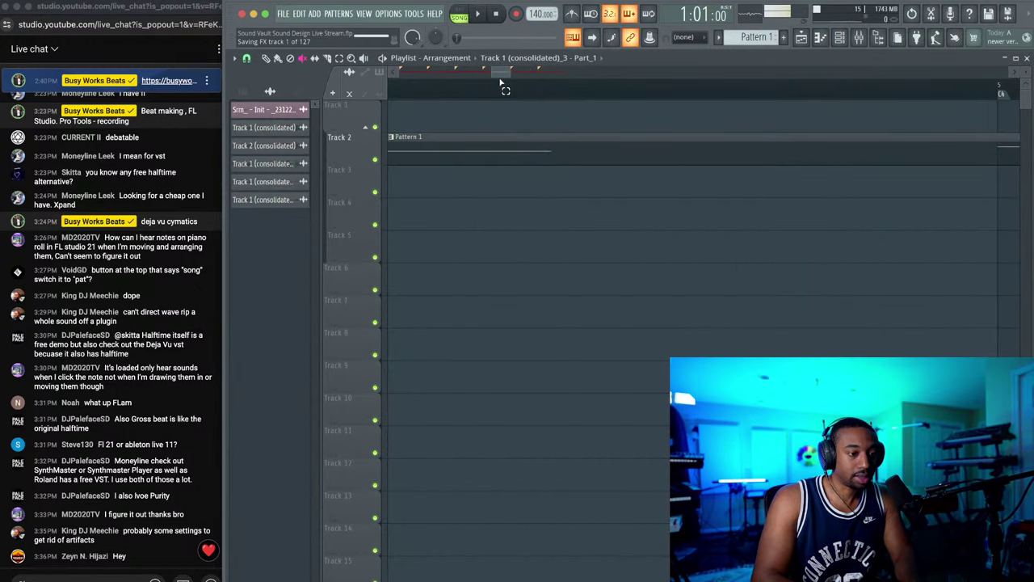
scroll(501, 89, "down", 8)
key("super+s")
Step: Select the FM8 channel in the channel rack and clear its notes from Pattern 1
left_click(840, 38)
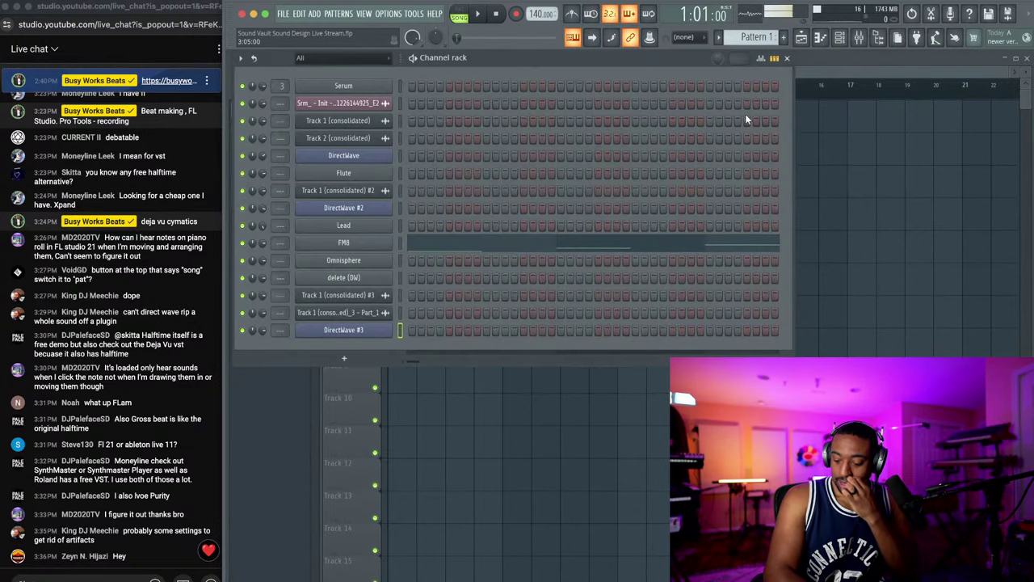
left_click(400, 244)
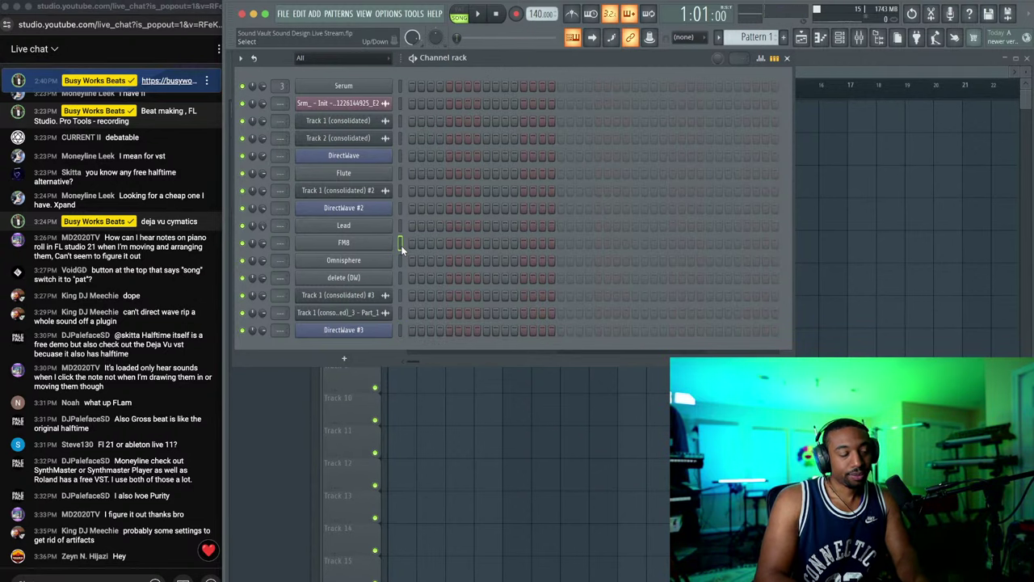
Step: Select the Serum channel, open the synth and reset it to the Init preset
left_click(399, 86)
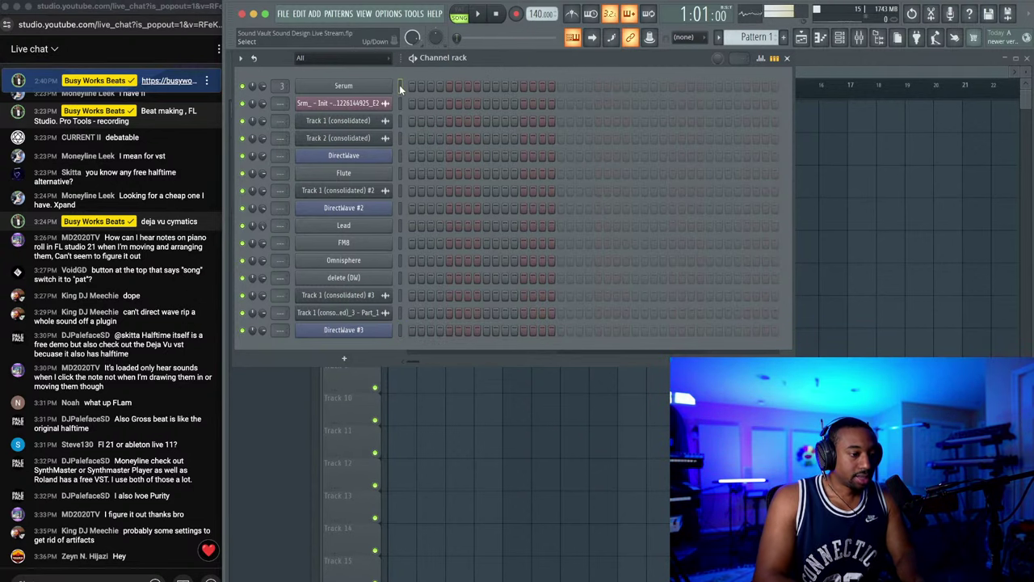
left_click(379, 87)
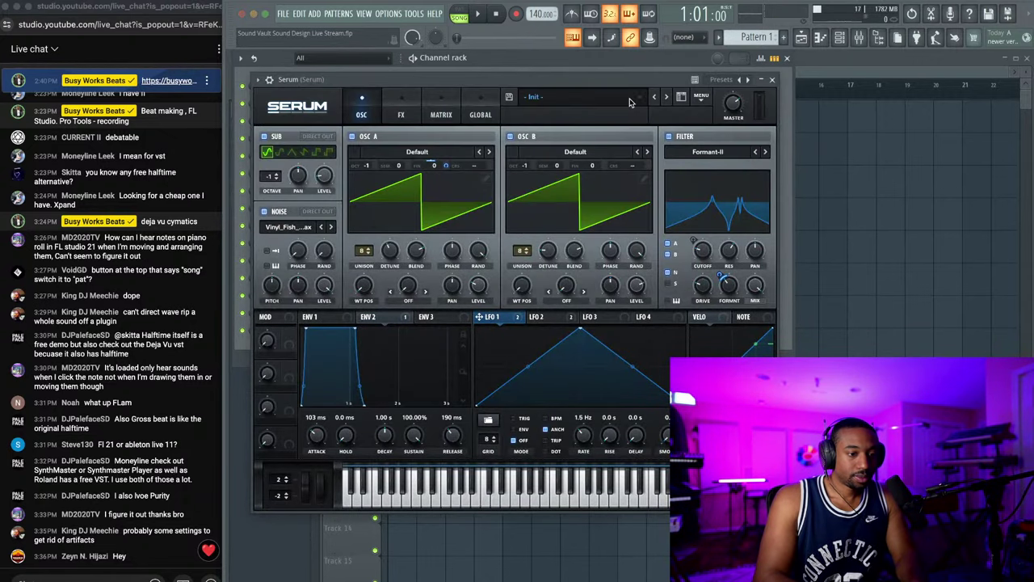
left_click(630, 102)
left_click(701, 96)
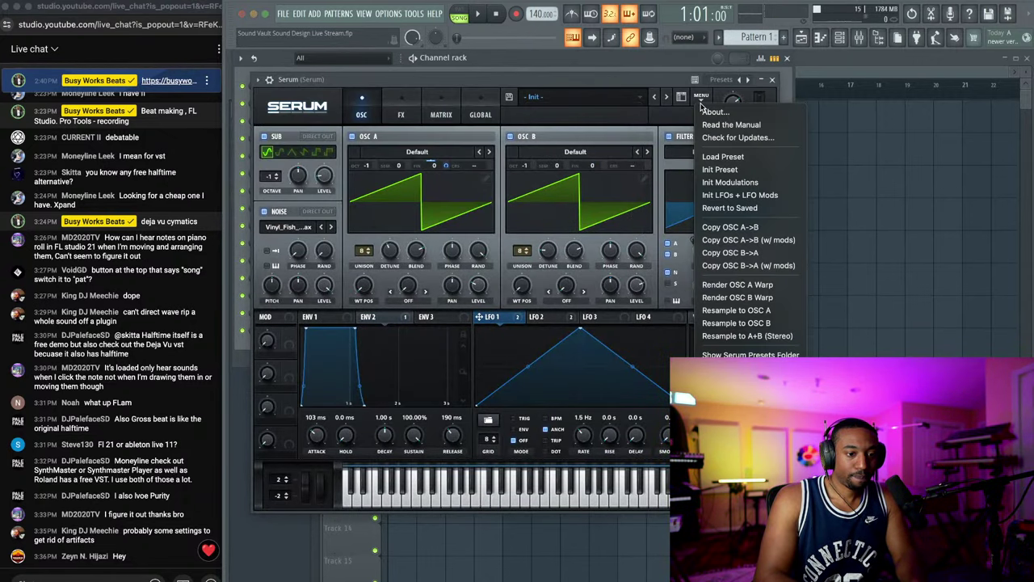
left_click(715, 167)
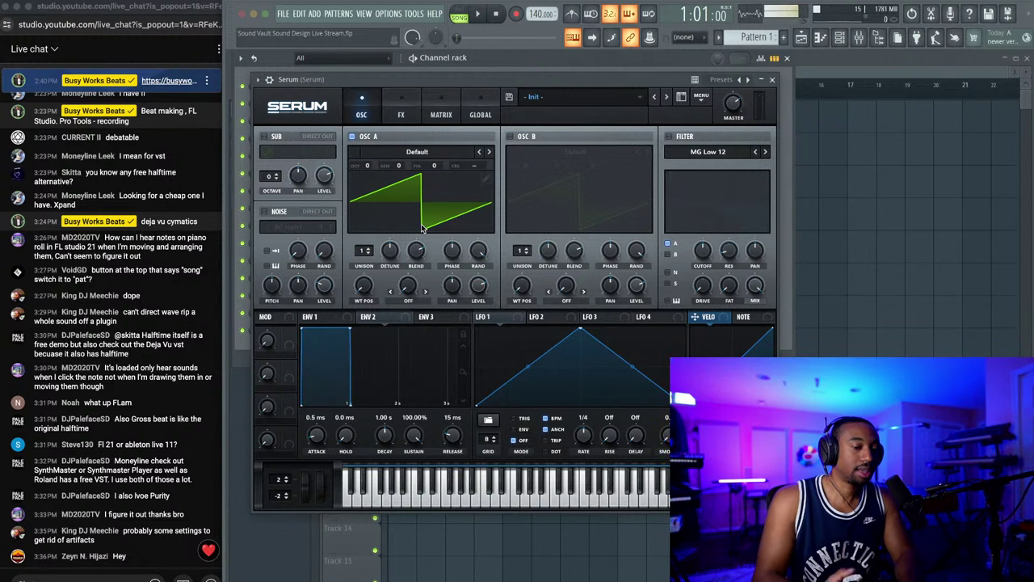
Step: Load the Analog wavetable Basic Shapes into oscillator A and inspect its waveform in the wavetable editor
left_click(449, 154)
mouse_move(437, 167)
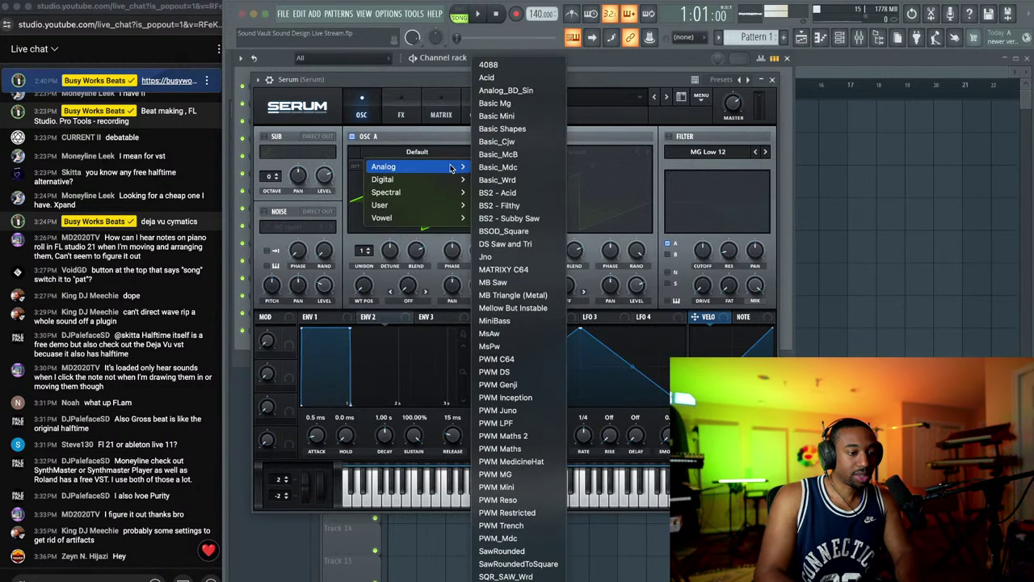
left_click(508, 128)
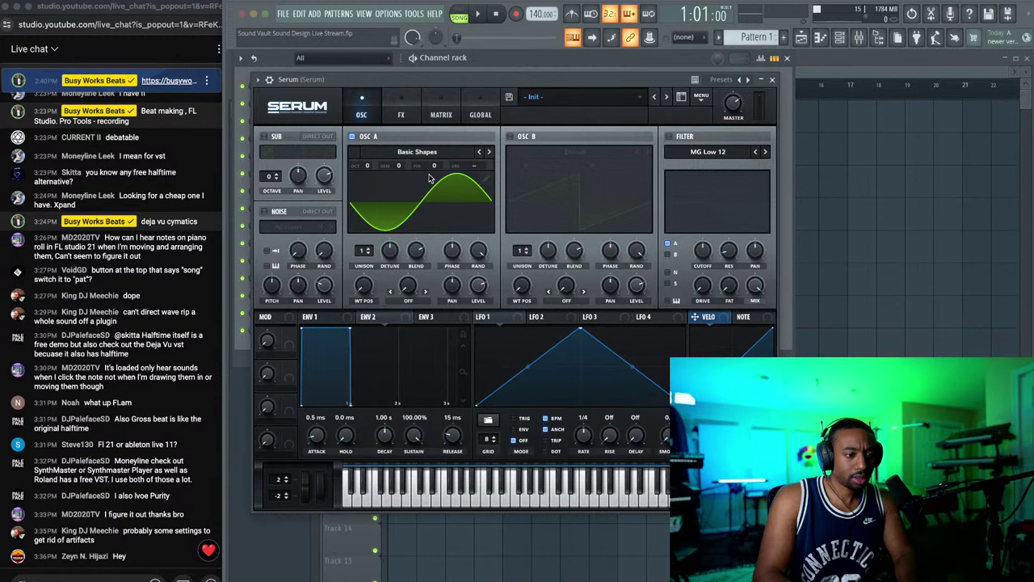
left_click(486, 178)
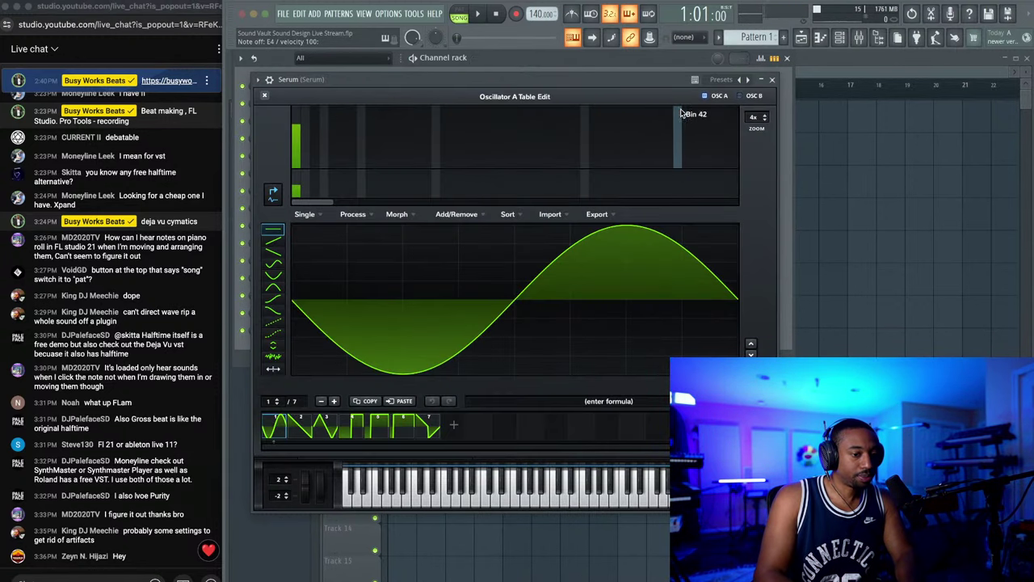
left_click(265, 96)
Step: Enable the filter, set Envelope 2's release to 0 ms and sustain to 0%, and assign it to the filter cutoff
left_click(669, 137)
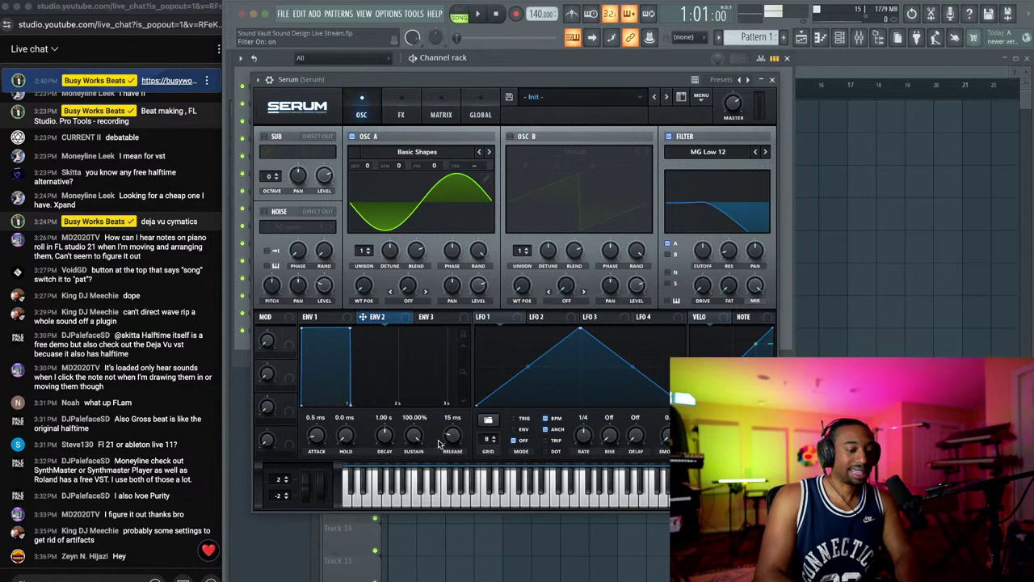
left_click_drag(454, 438, 353, 554)
left_click_drag(422, 429, 393, 566)
left_click_drag(385, 318, 702, 252)
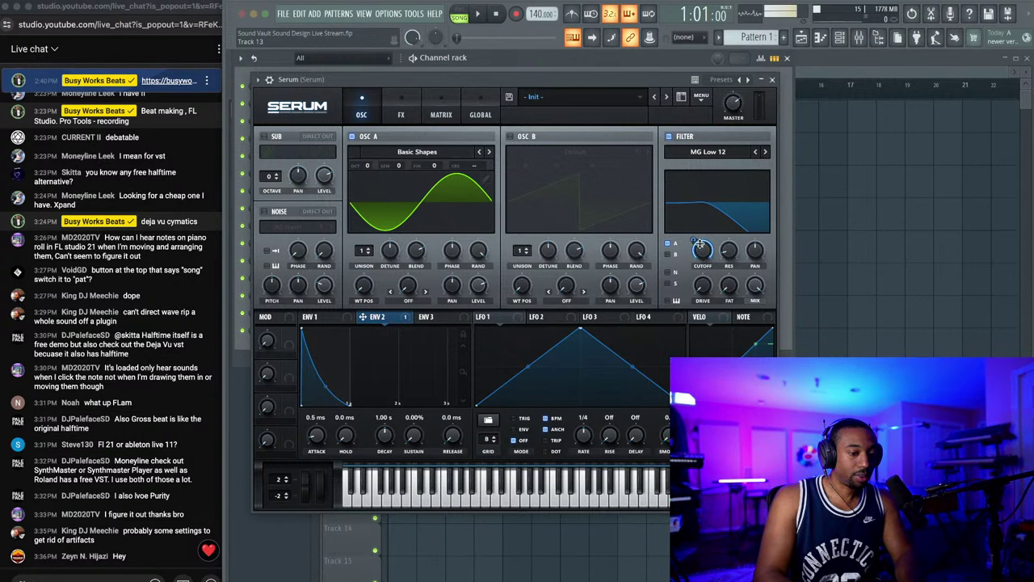
Step: Check the Envelope 2 routing in the modulation matrix and set the filter cutoff to about 61 Hz
left_click(433, 108)
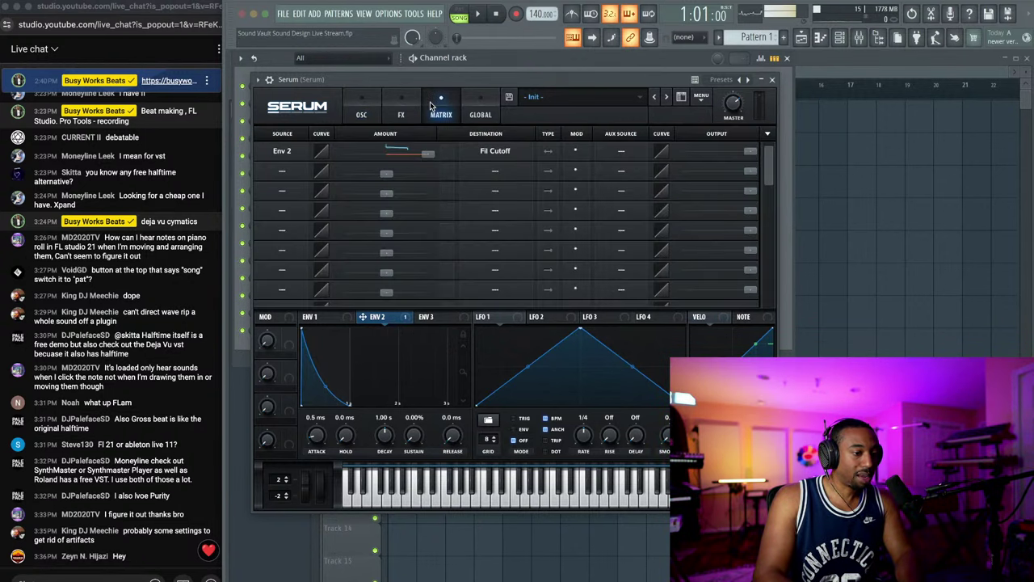
left_click(360, 108)
mouse_move(702, 250)
left_mouse_down()
mouse_move(673, 273)
mouse_move(694, 244)
mouse_move(685, 268)
mouse_move(701, 262)
left_mouse_up()
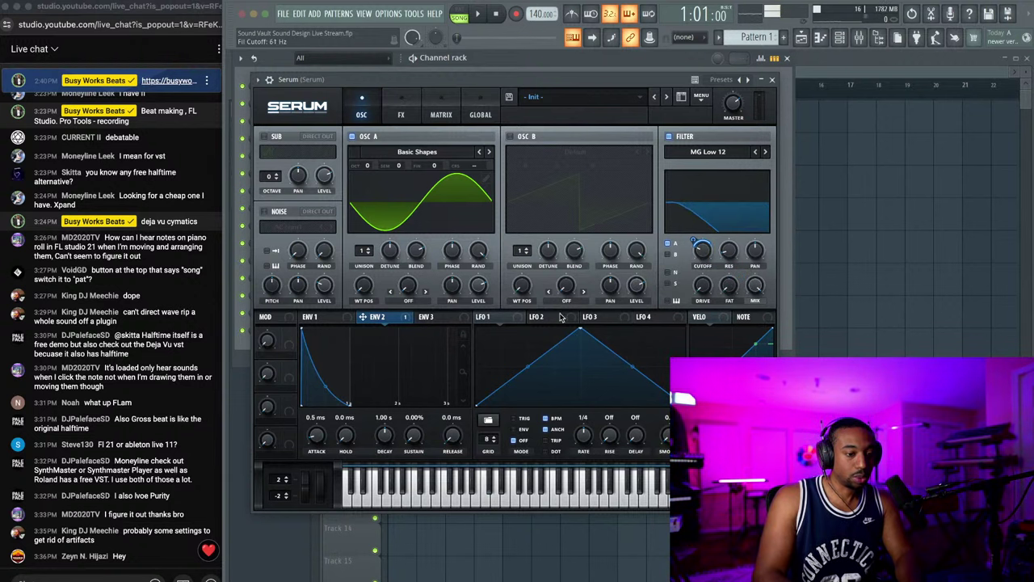
Step: Set Envelope 2's attack to 91 ms and its decay to 302 ms, testing the sound with a note
left_click_drag(321, 430, 320, 441)
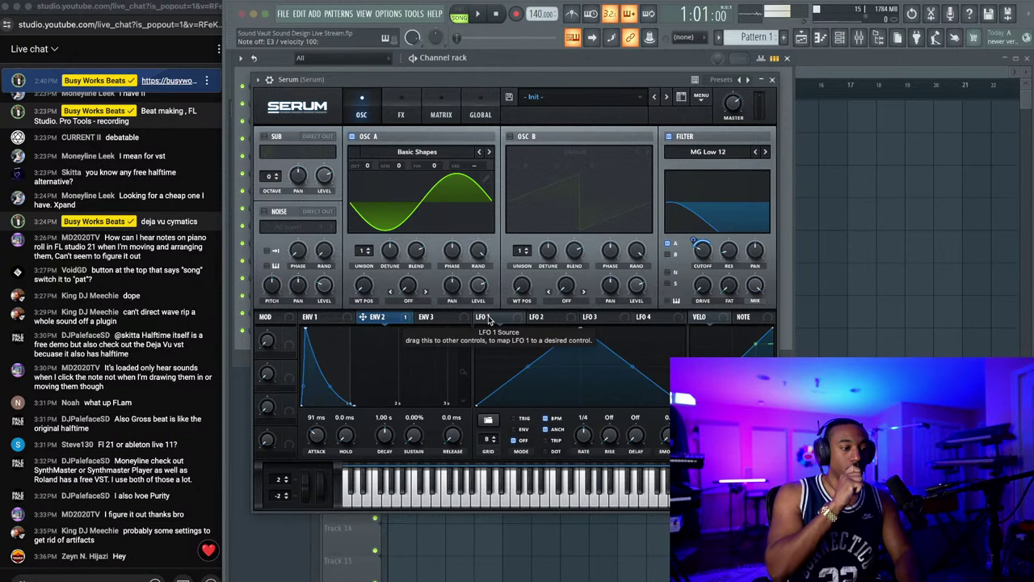
key("c")
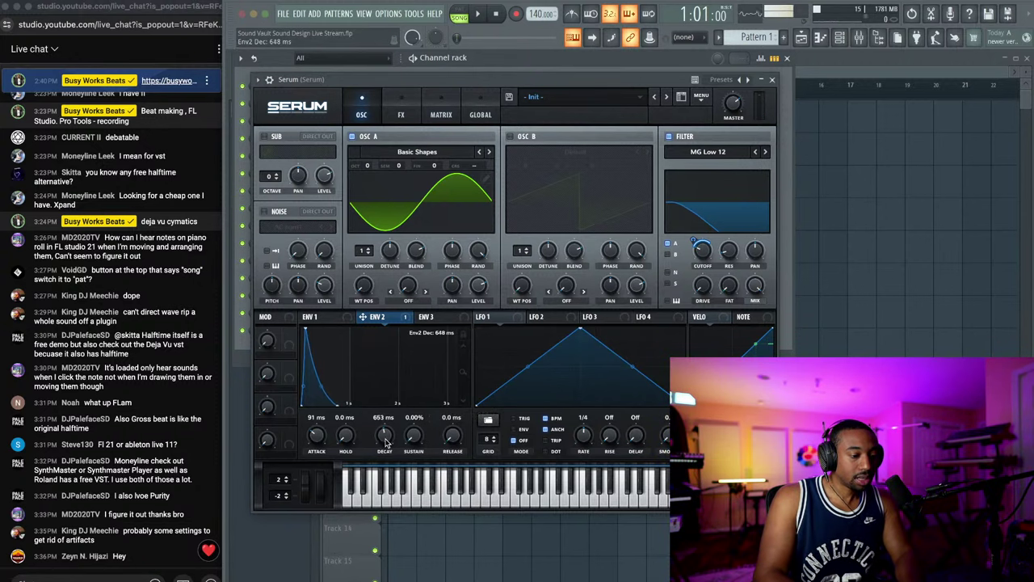
left_click_drag(386, 451, 386, 459)
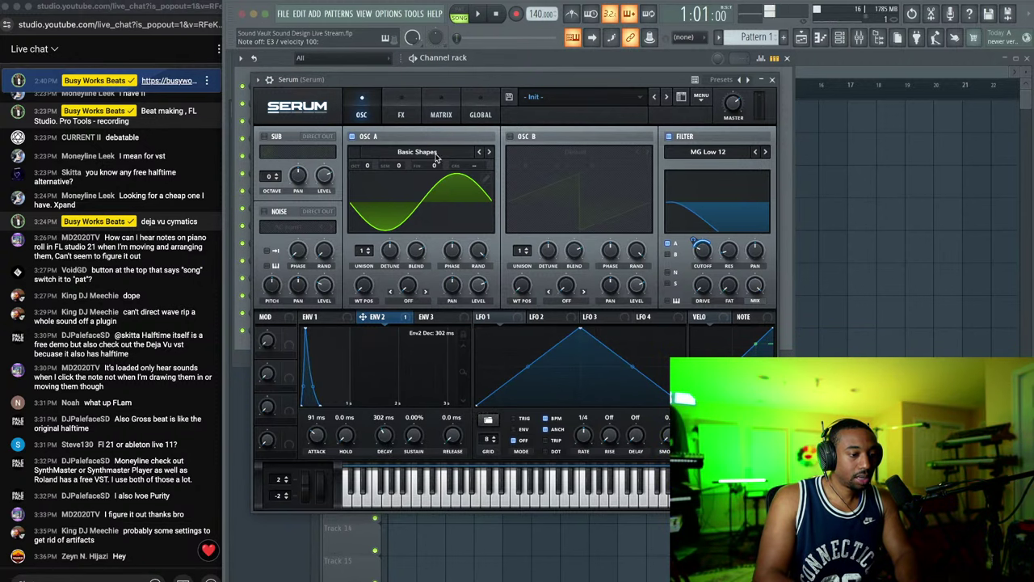
Step: Move oscillator A's wavetable position to the saw shape and set Envelope 2's attack to 61 ms
left_click_drag(366, 279, 365, 265)
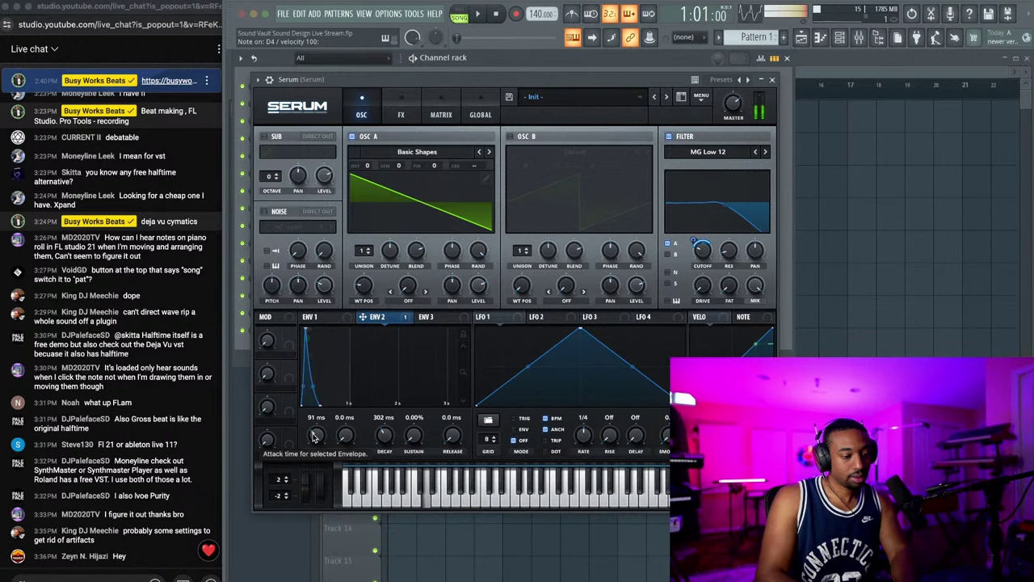
left_click_drag(315, 436, 319, 436)
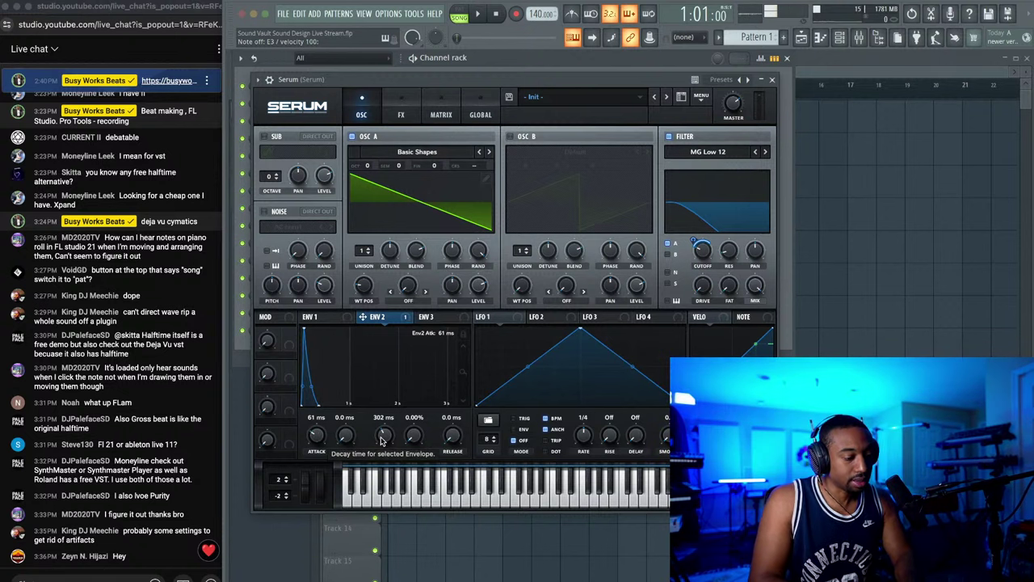
Step: Set Envelope 2's decay to 725 ms and oscillator A's unison to 16 voices
left_click_drag(383, 438, 383, 440)
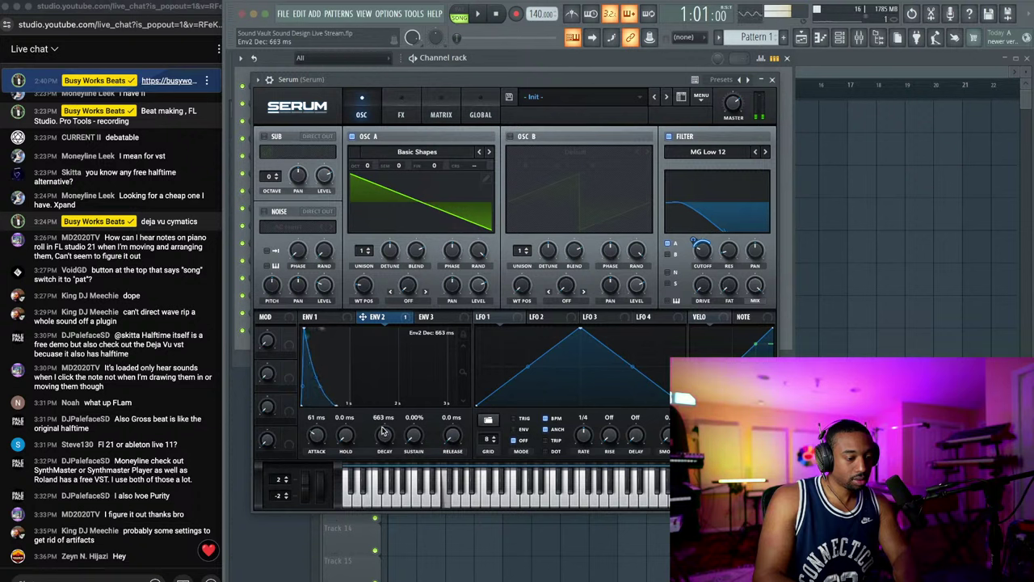
left_click_drag(383, 431, 383, 430)
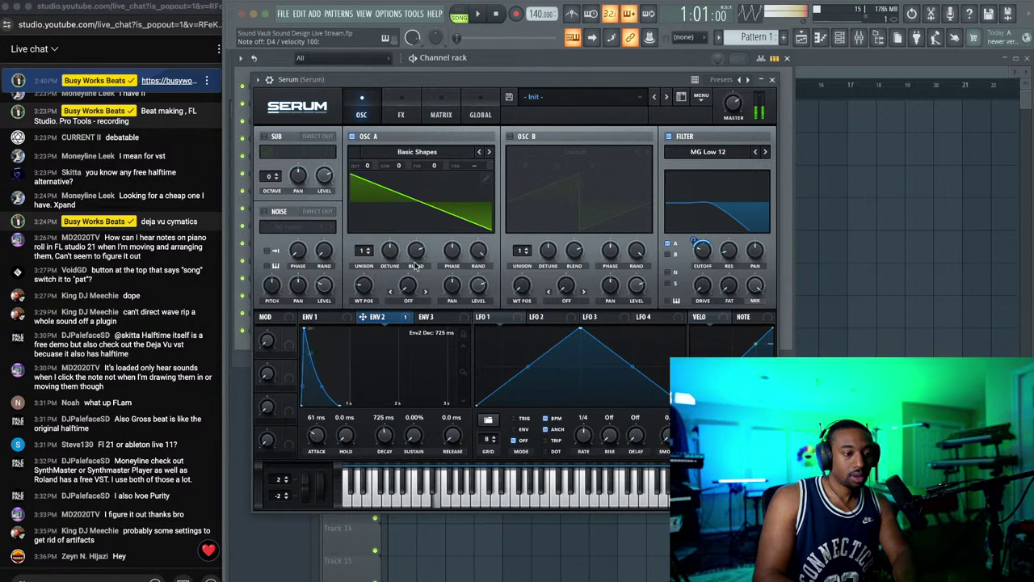
left_click_drag(364, 251, 374, 210)
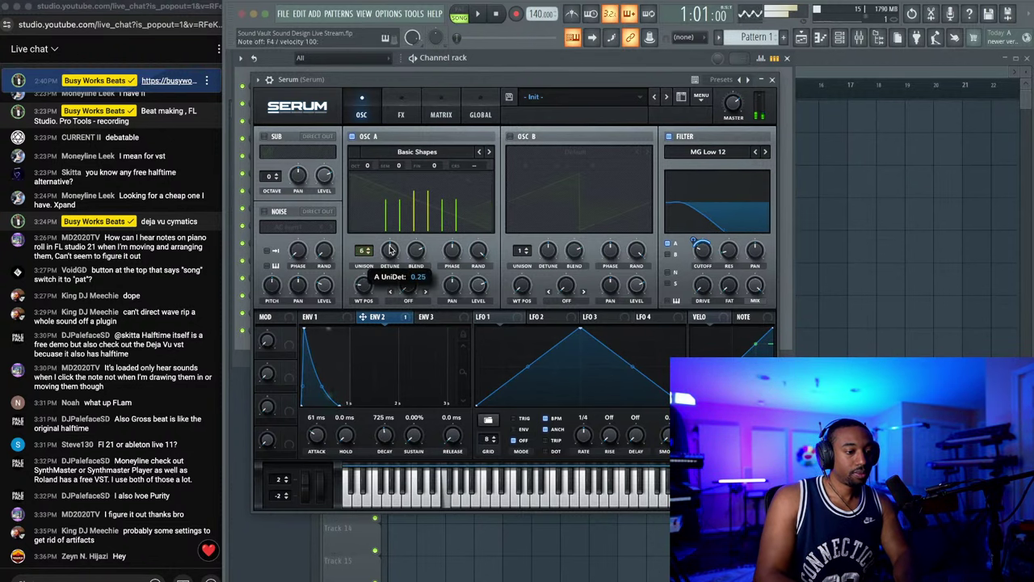
left_click_drag(365, 252, 388, 209)
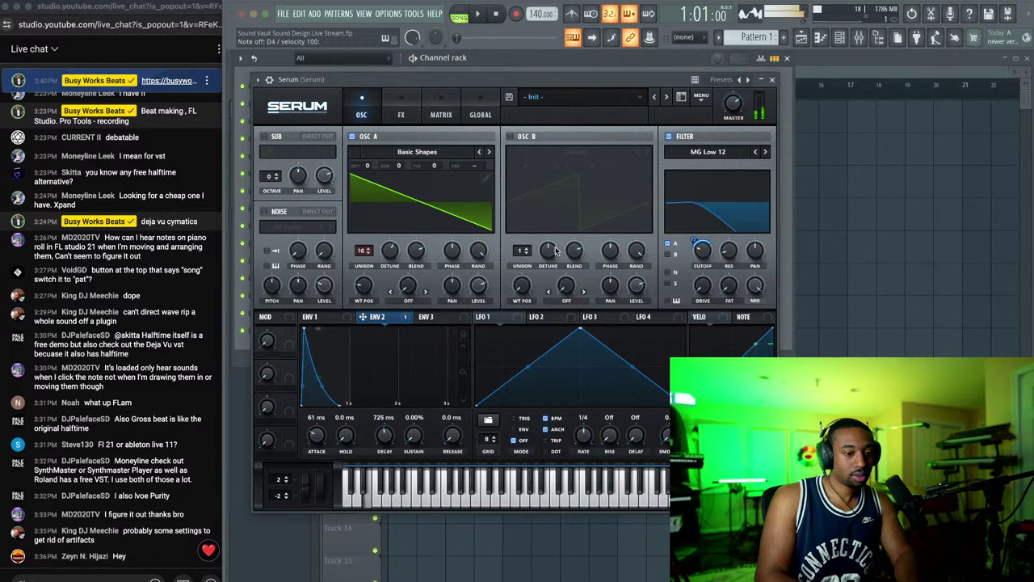
Step: Adjust the filter cutoff by ear and set oscillator A's wavetable position to 1, the sine shape
left_click_drag(707, 257, 732, 210)
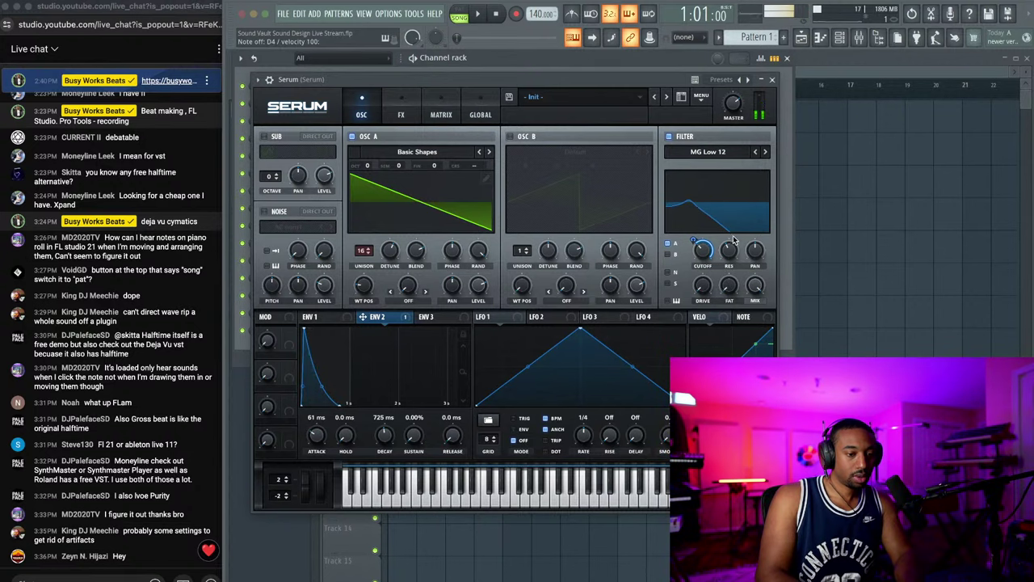
left_click_drag(703, 251, 702, 268)
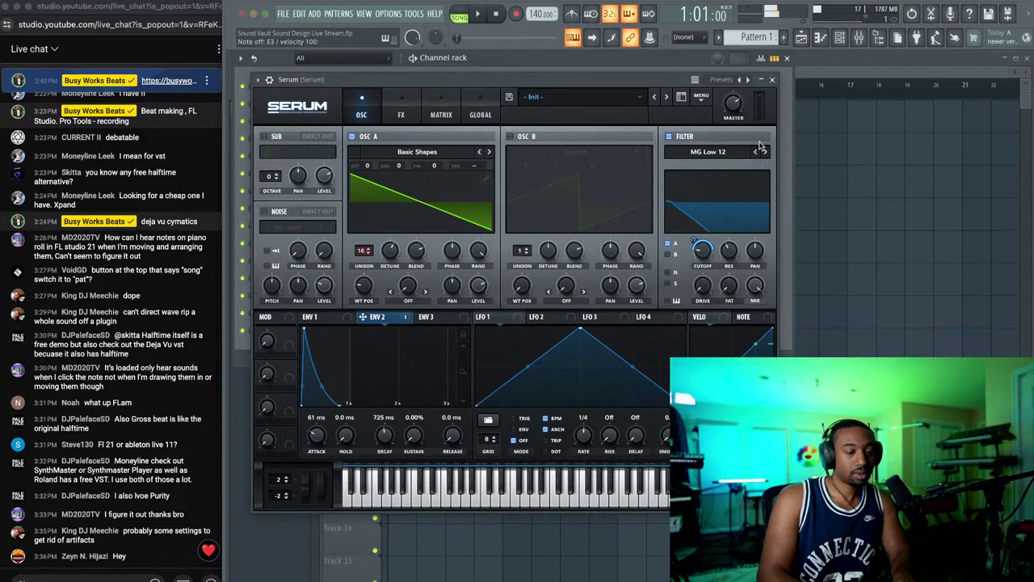
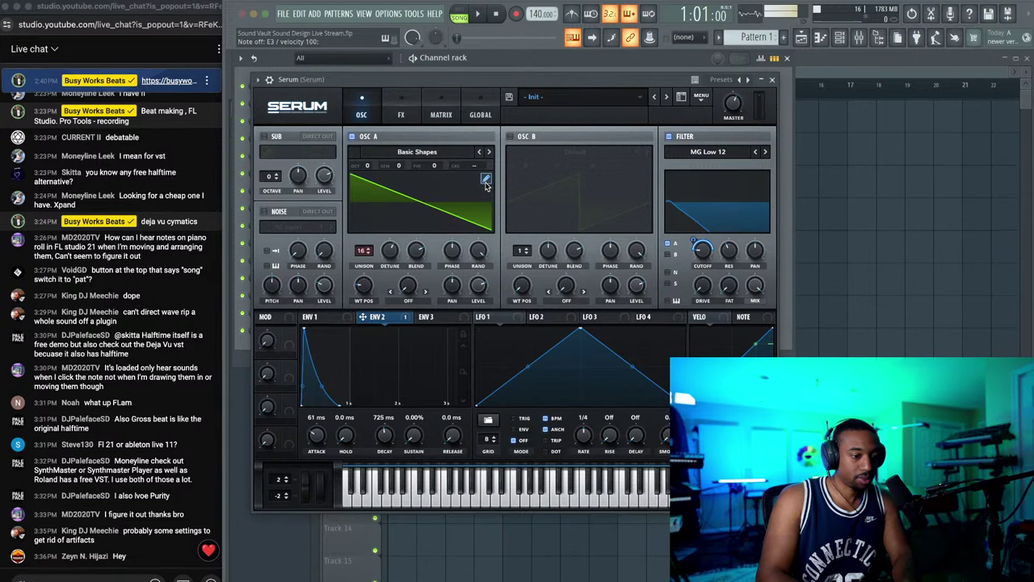
left_click_drag(365, 283, 350, 334)
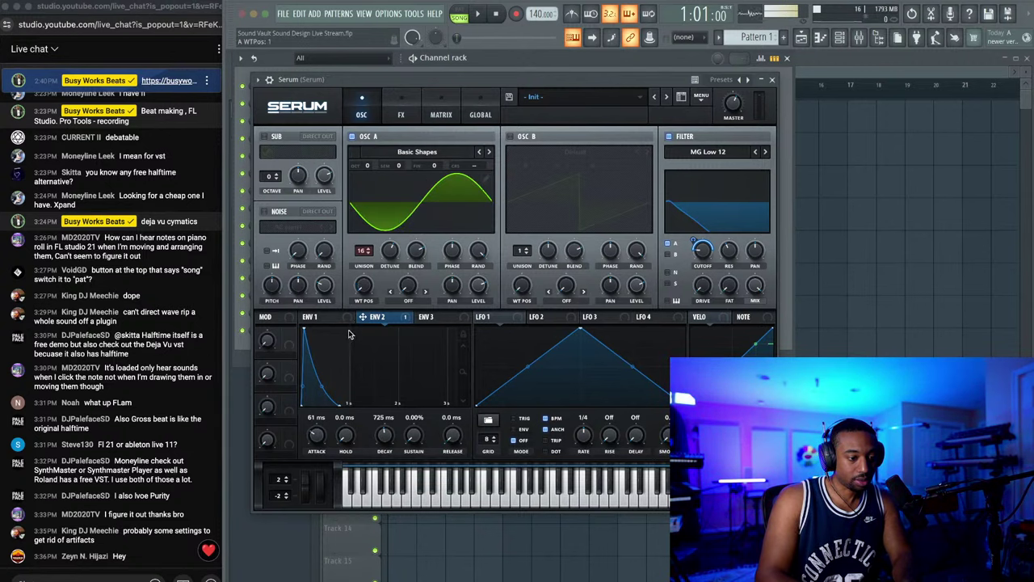
Step: Switch to Pattern 2 and move the notes from the DirectWave #2 channel to the Serum channel
left_click(490, 181)
left_click(771, 80)
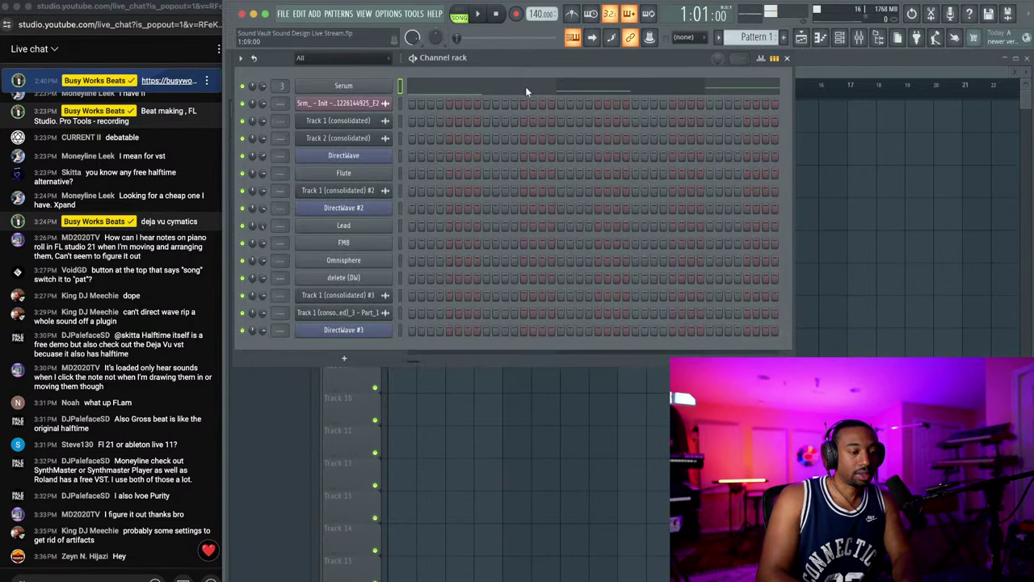
left_click(785, 39)
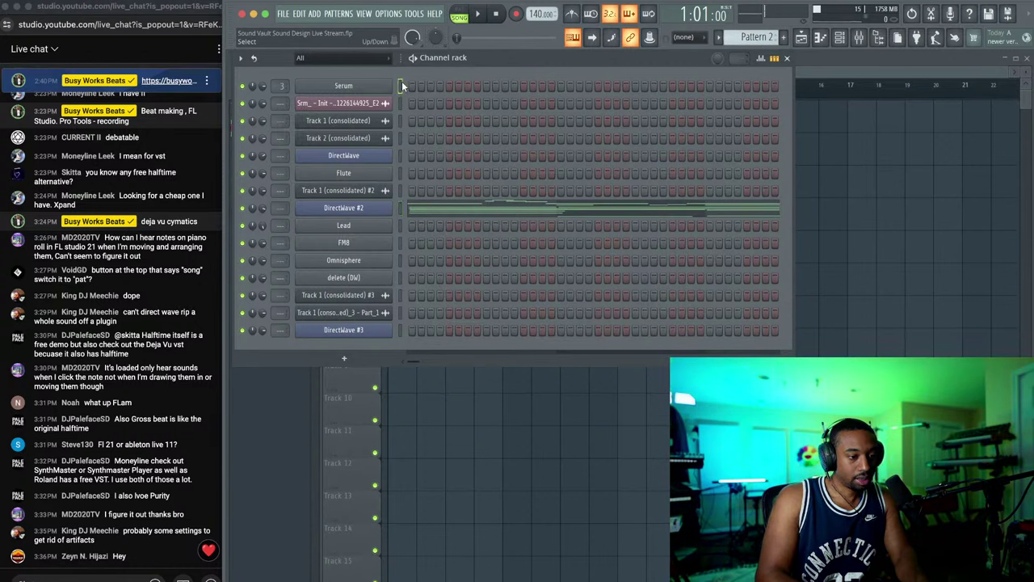
key("super+v")
left_click(398, 208)
key("super+x")
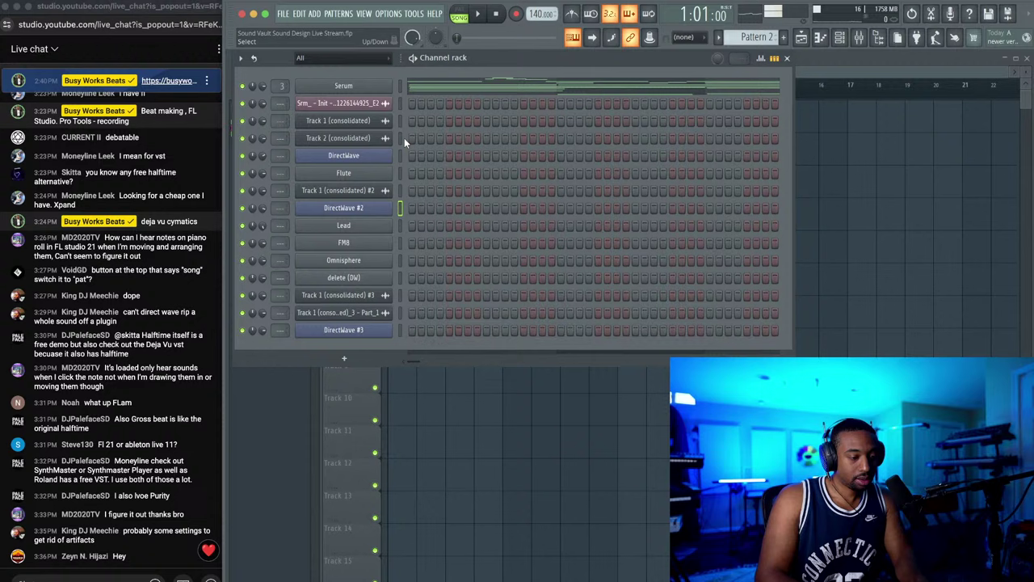
Step: Reopen Serum with oscillator A's wavetable editor and play Pattern 2 in pattern mode
left_click(374, 86)
left_click(487, 178)
left_click(477, 13)
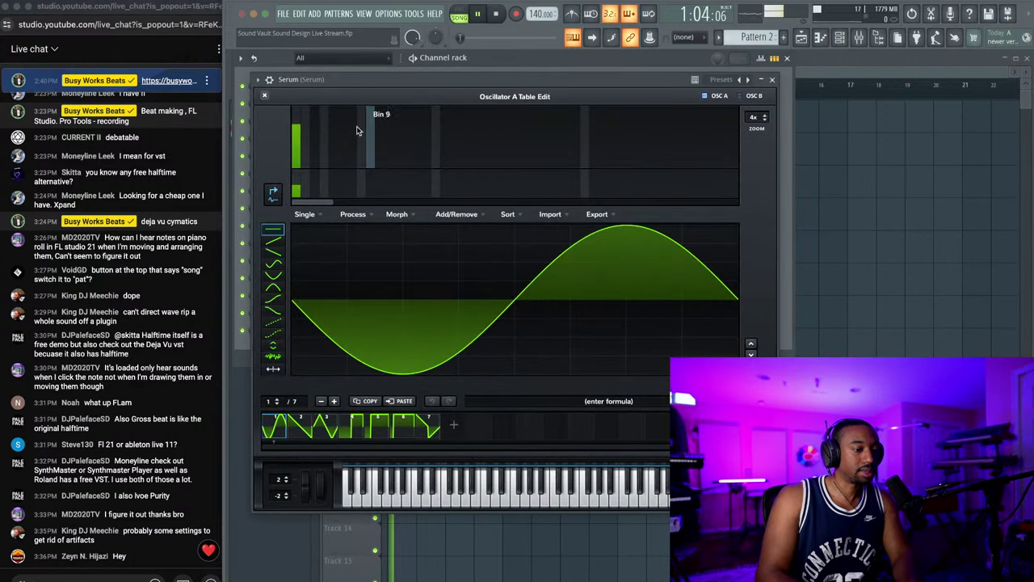
left_click(467, 19)
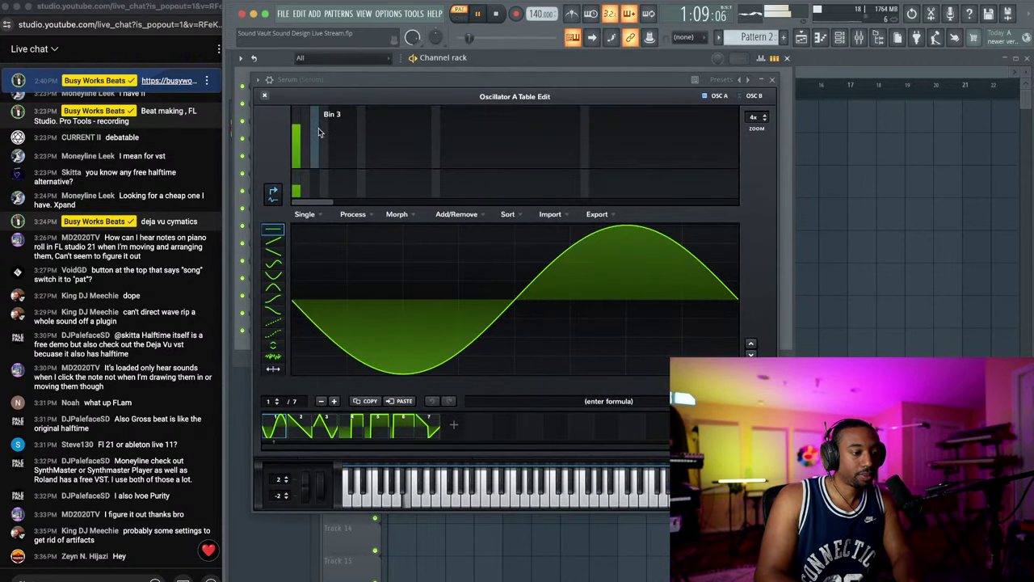
key("space")
Step: Draw a falling slope of harmonics into the first frame of oscillator A's wavetable while the pattern plays
left_click(259, 80)
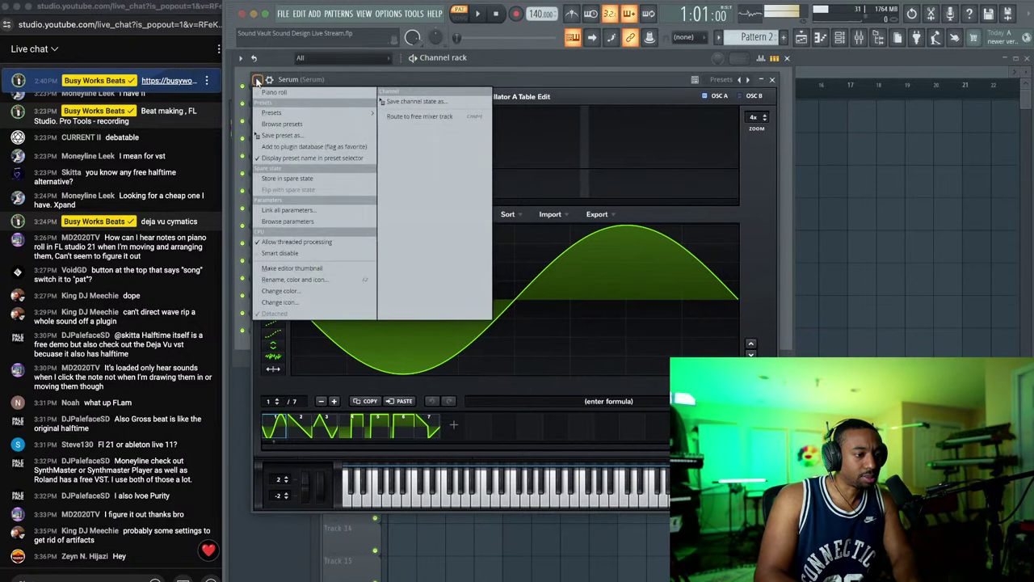
left_click(258, 80)
left_click(772, 79)
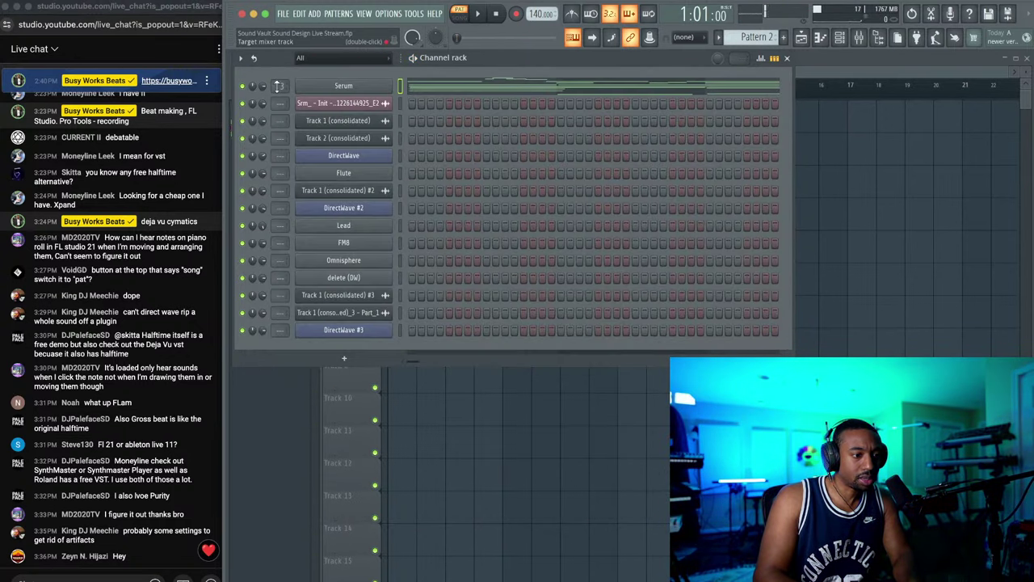
left_click(365, 86)
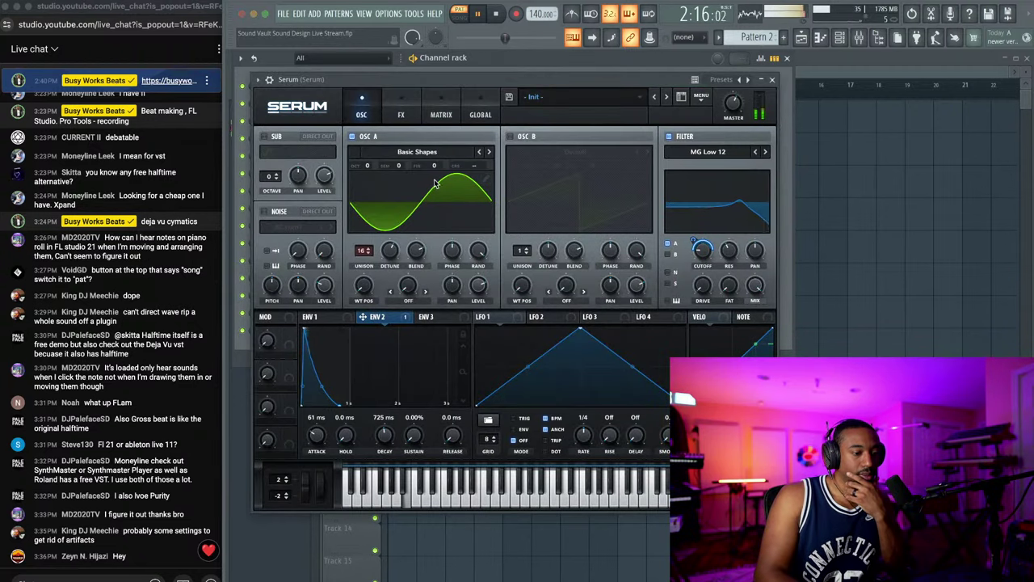
left_click(488, 180)
mouse_move(308, 160)
left_mouse_down()
mouse_move(306, 137)
mouse_move(417, 131)
mouse_move(408, 147)
mouse_move(419, 139)
mouse_move(382, 131)
mouse_move(344, 146)
mouse_move(428, 161)
mouse_move(307, 168)
left_mouse_up()
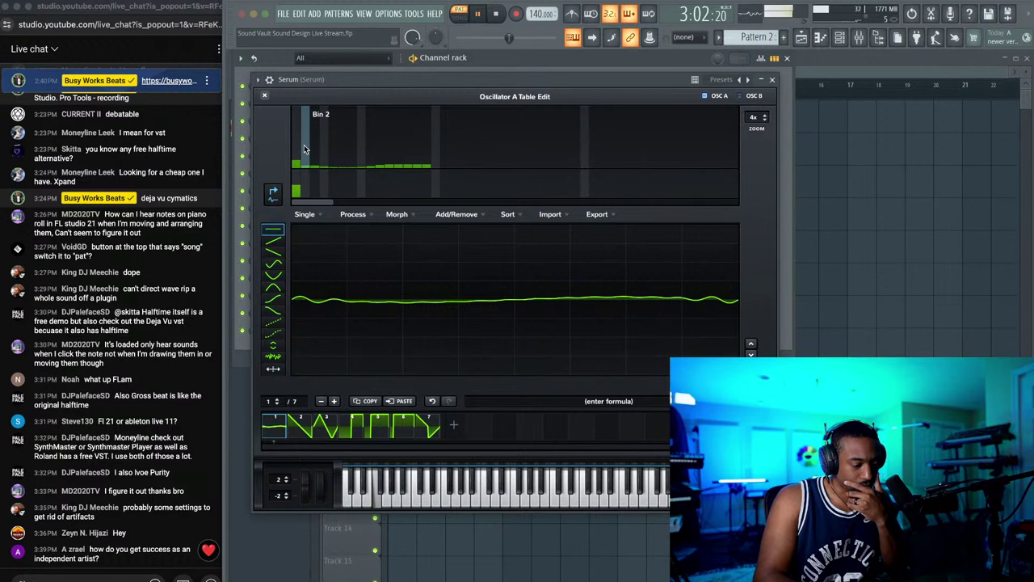
left_click_drag(312, 119, 547, 177)
Step: Return to Serum's oscillator view and audition the redrawn waveform with Pattern 2 at wavetable position 1
left_click(74, 555)
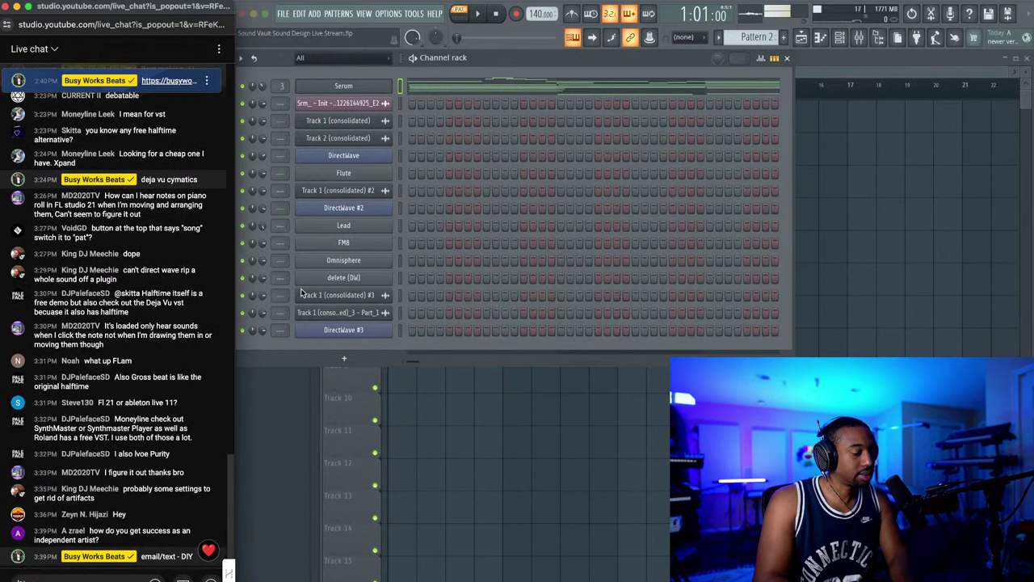
left_click(386, 86)
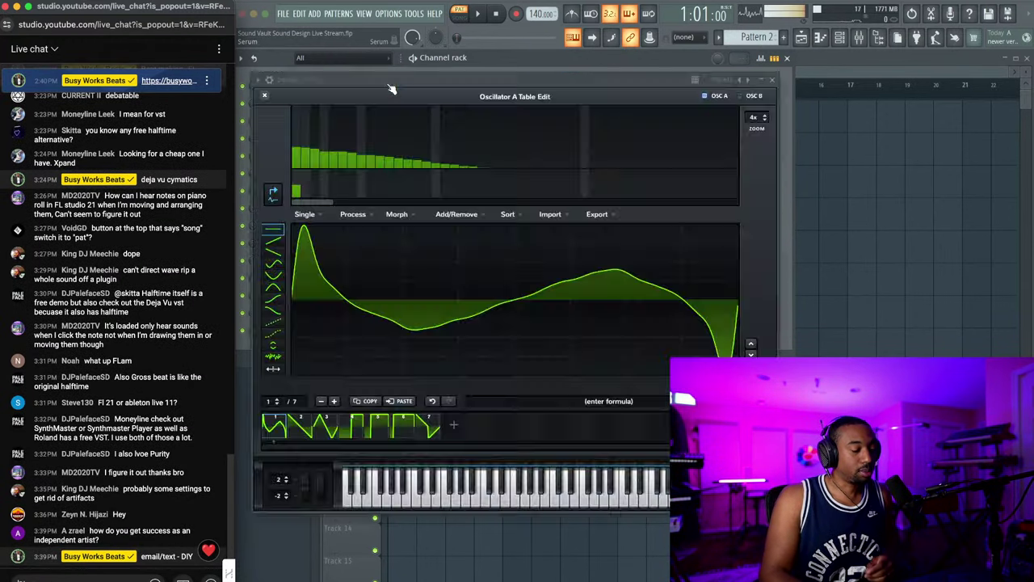
key("space")
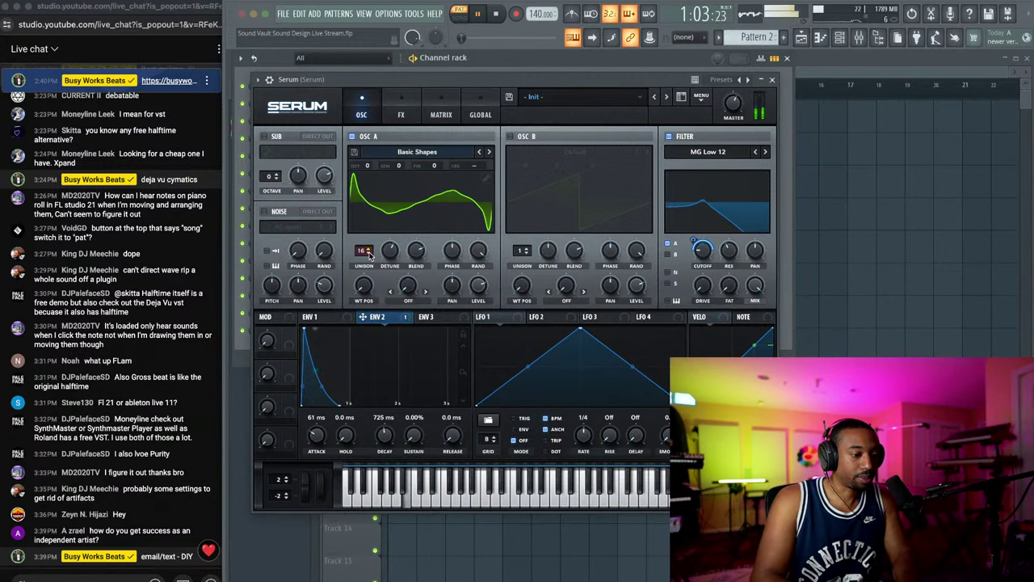
left_click_drag(369, 290, 371, 282)
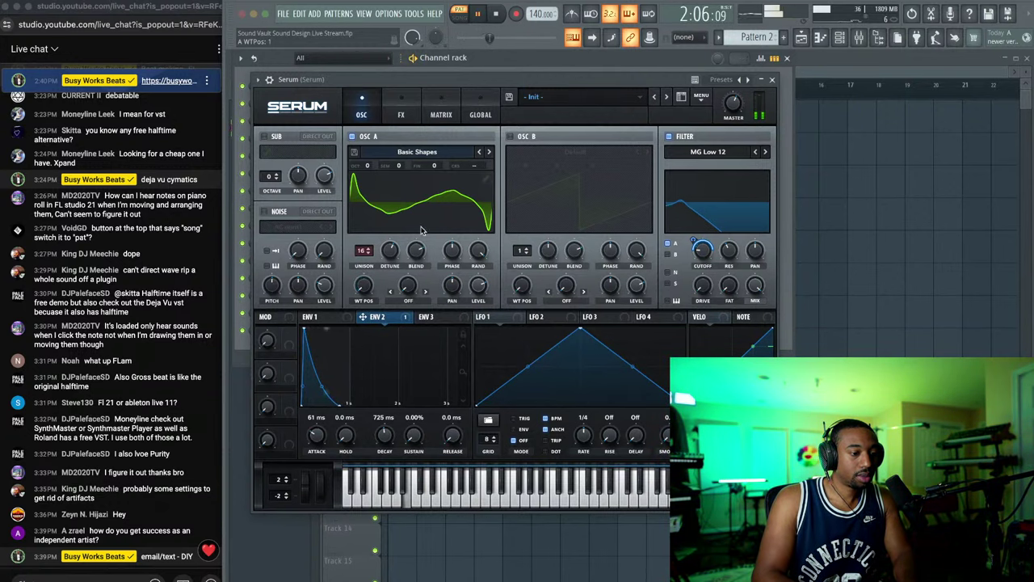
Step: Draw separate groups of higher harmonics into oscillator A's first wavetable frame, then stop playback
left_click(486, 180)
left_click_drag(510, 140, 417, 141)
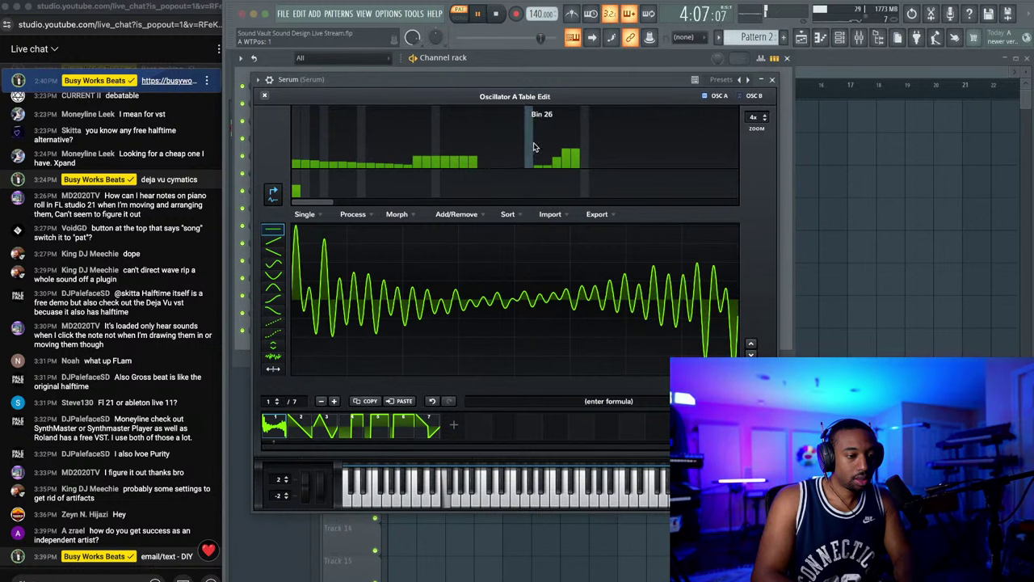
left_click_drag(502, 154, 454, 169)
key("space")
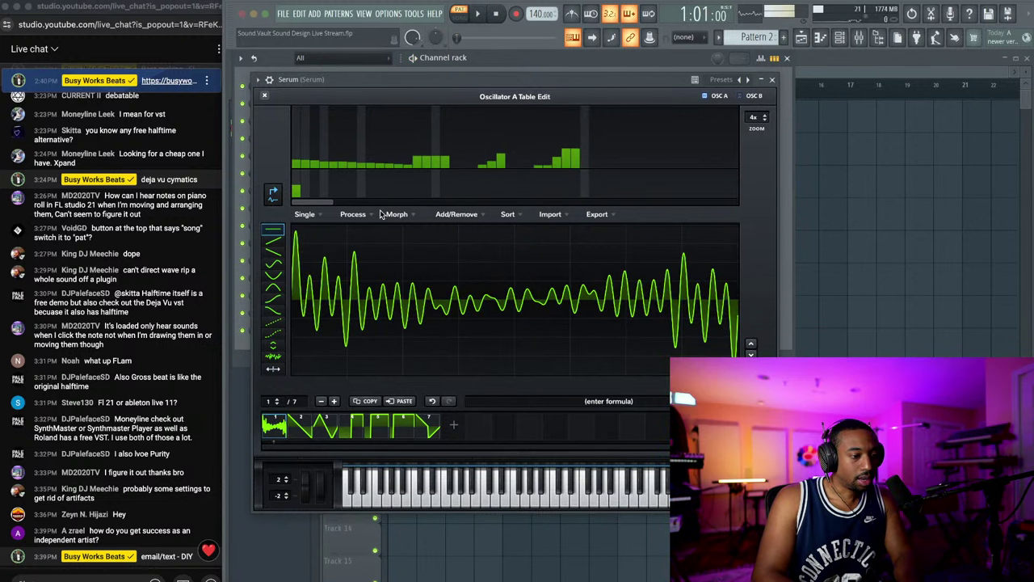
Step: Enable Draw Odd Harmonics Only in oscillator A's wavetable editor and draw odd harmonics, auditioning them with Pattern 2
right_click(471, 152)
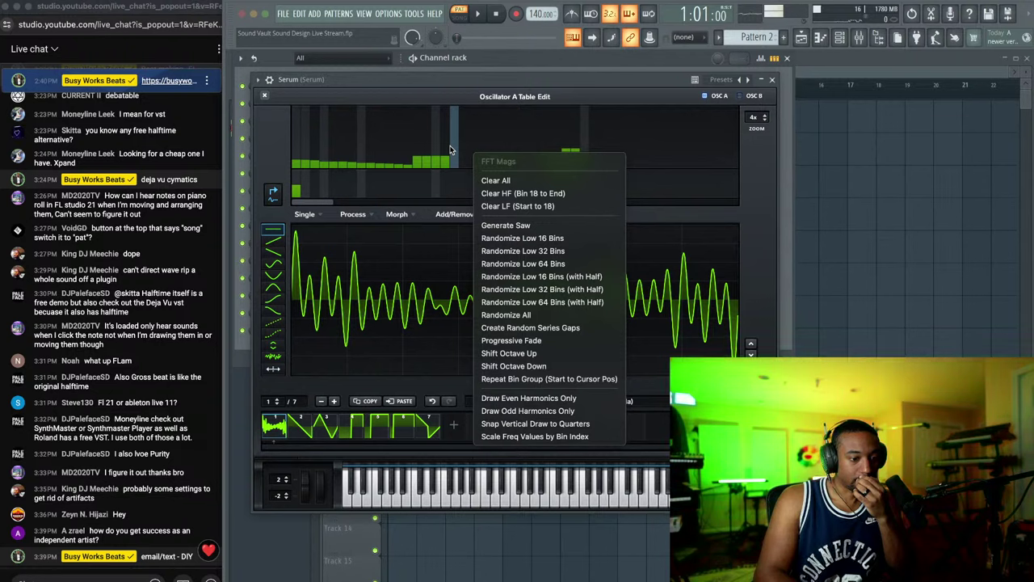
left_click(516, 410)
mouse_move(311, 144)
left_mouse_down()
mouse_move(298, 141)
mouse_move(621, 137)
mouse_move(657, 149)
mouse_move(321, 152)
left_mouse_up()
key("space")
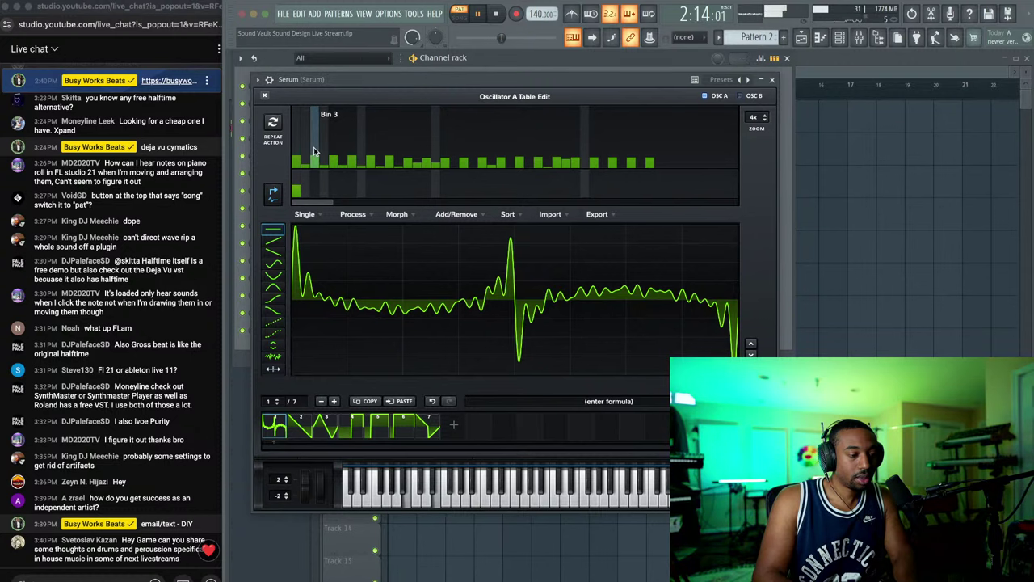
Step: Apply Generate Saw to the harmonics of oscillator A's first wavetable frame and play Pattern 2
right_click(337, 156)
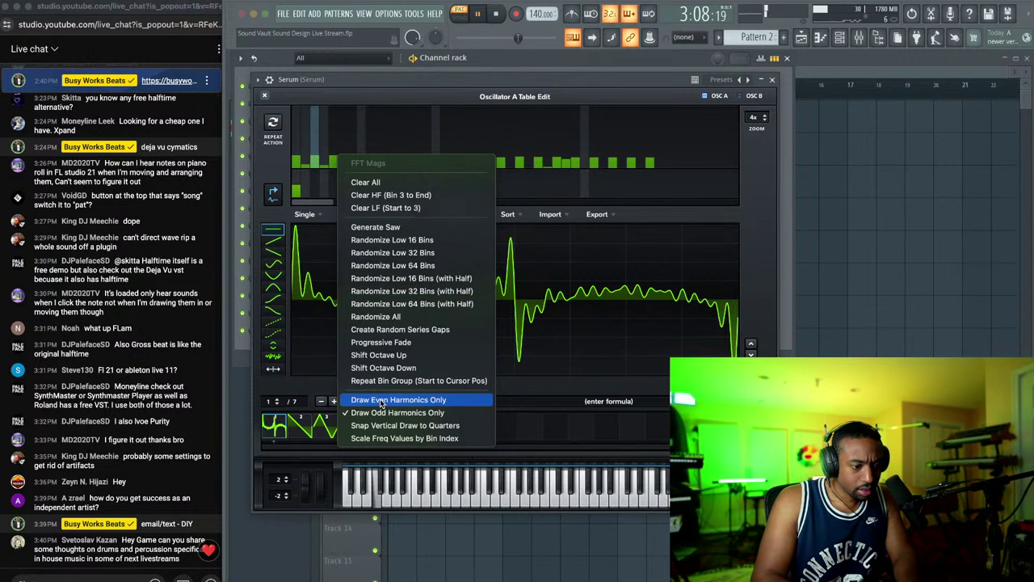
left_click(420, 227)
key("space")
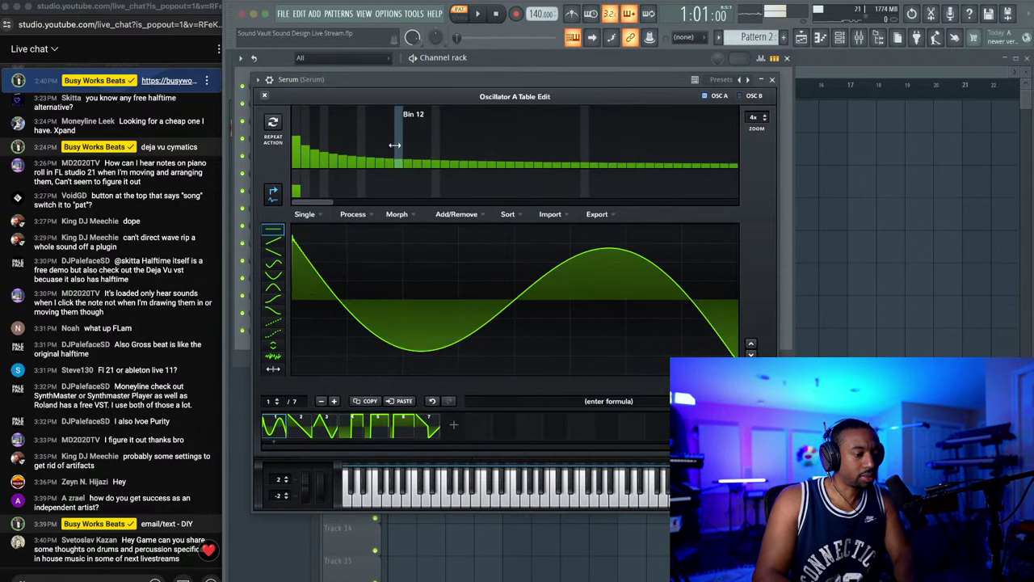
key("space")
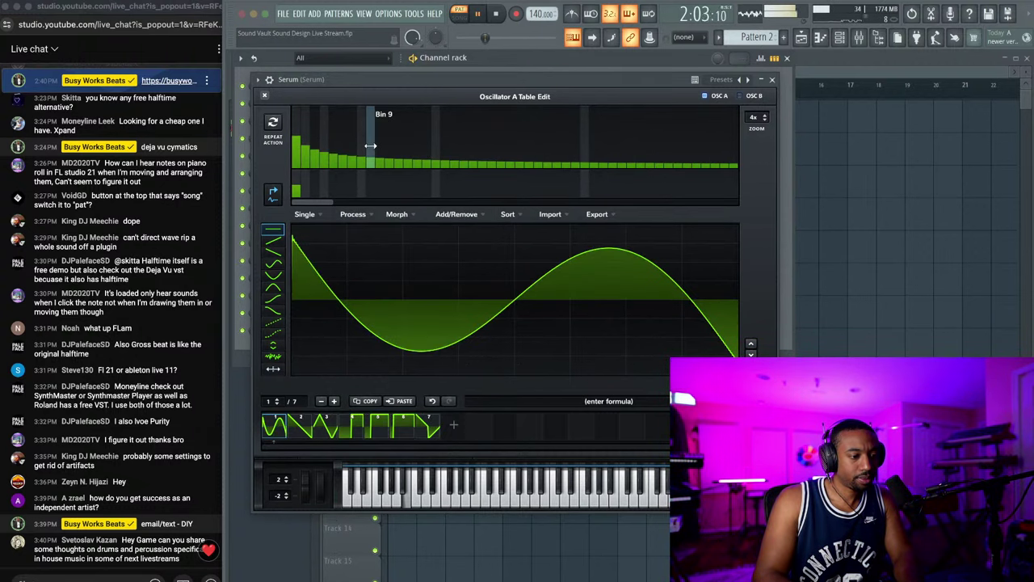
Step: Return to Serum's oscillator view, set oscillator A's octave to +1 and the filter cutoff to 54 Hz
right_click(377, 154)
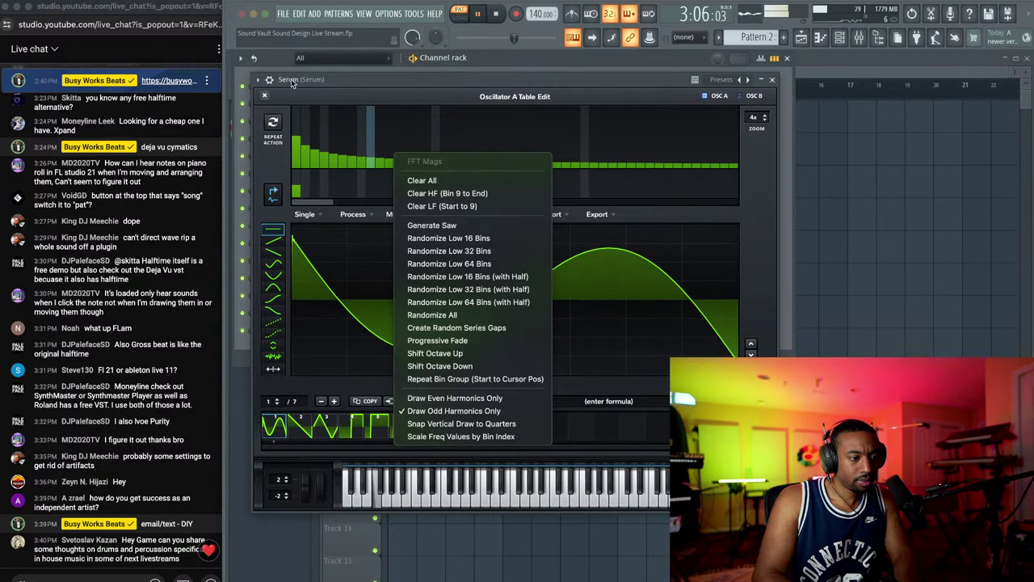
left_click(772, 80)
left_click(771, 80)
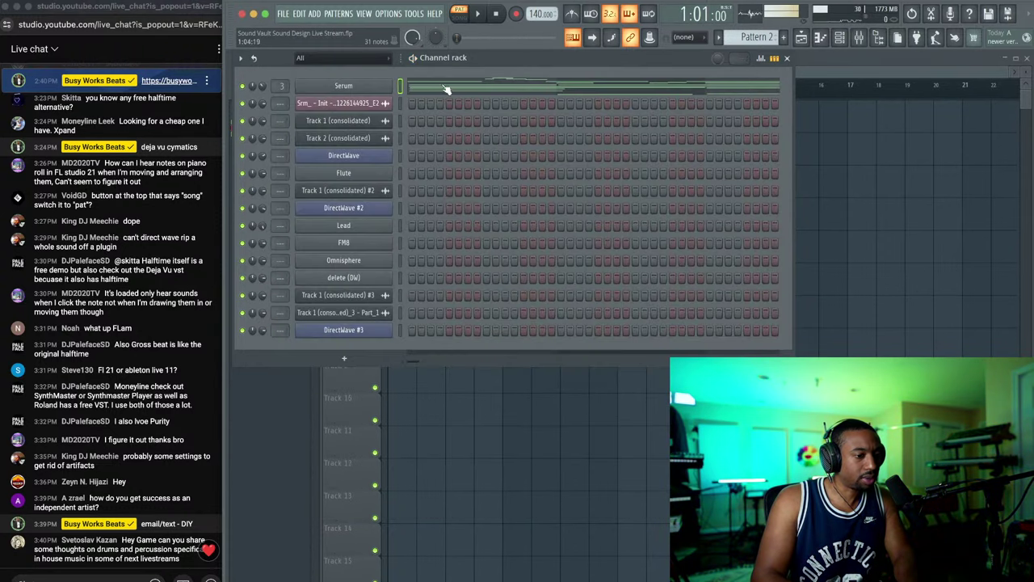
left_click(380, 85)
key("space")
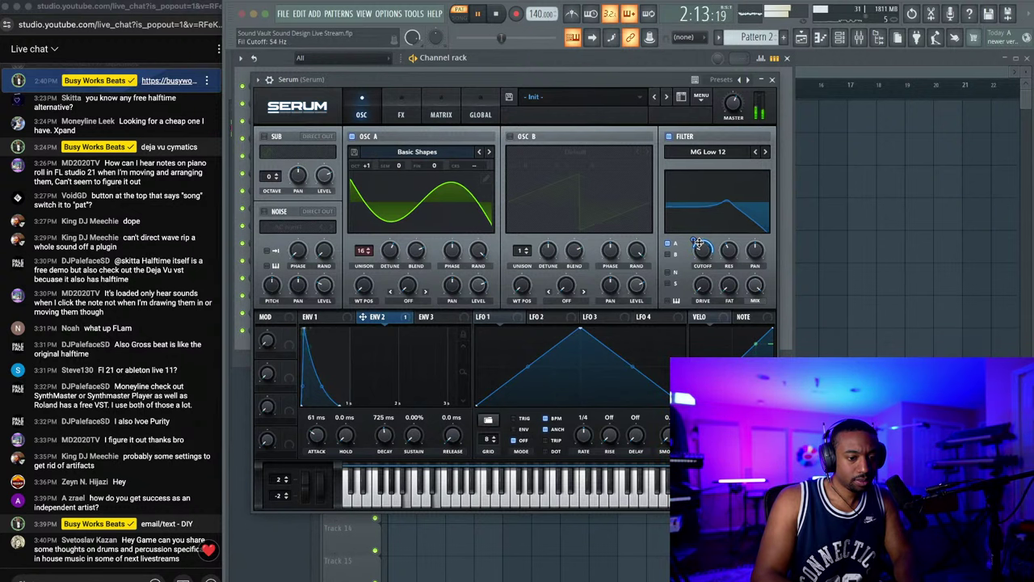
Step: Adjust the filter's resonance and fat amounts and set its drive to 12%, auditioning with Pattern 2
left_click_drag(736, 256, 735, 226)
left_click_drag(730, 293, 730, 285)
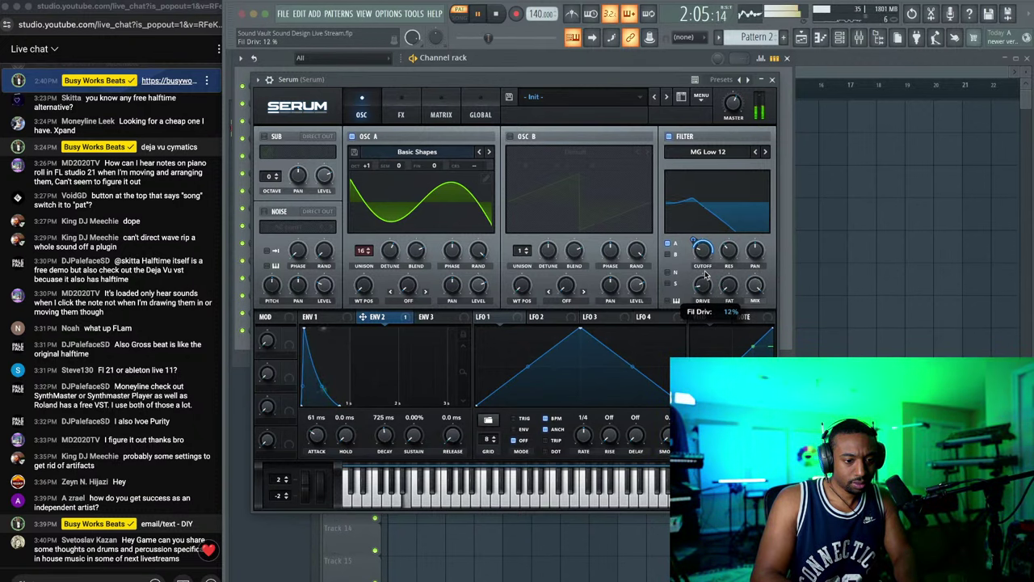
key("space")
Step: Reduce oscillator A's unison to 4 voices, checking the sound with Pattern 2
left_click_drag(364, 250, 360, 340)
key("space")
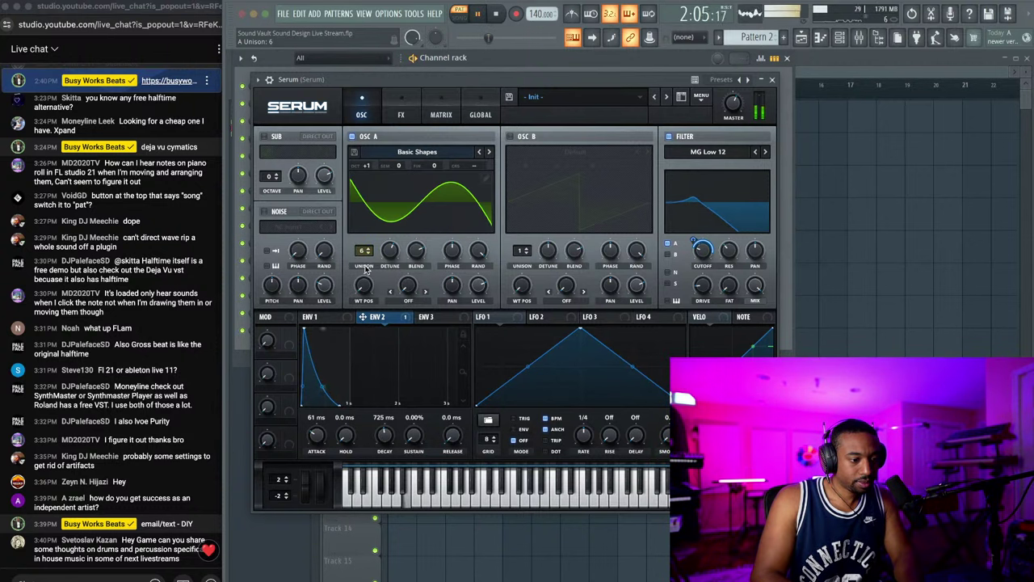
left_click_drag(363, 252, 364, 276)
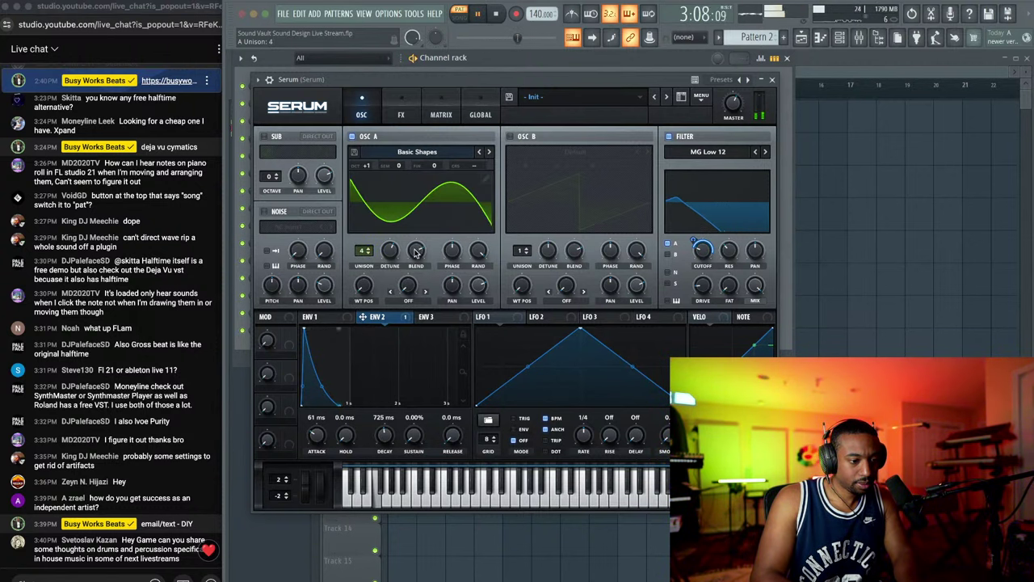
key("space")
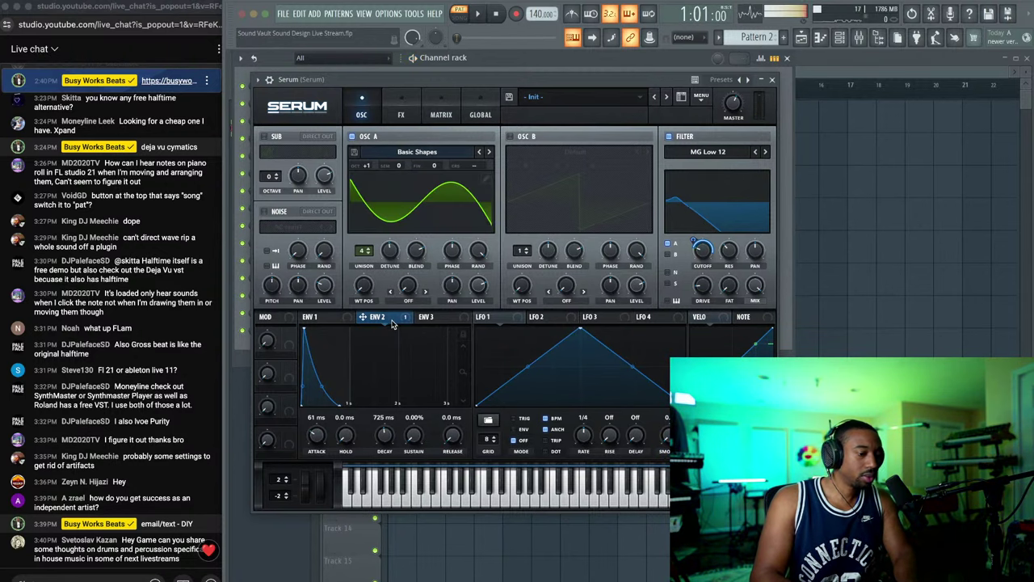
Step: Set envelope 3's sustain to 0% and assign the envelope to oscillator A's unison detune with a modulation amount of 34
left_click(426, 317)
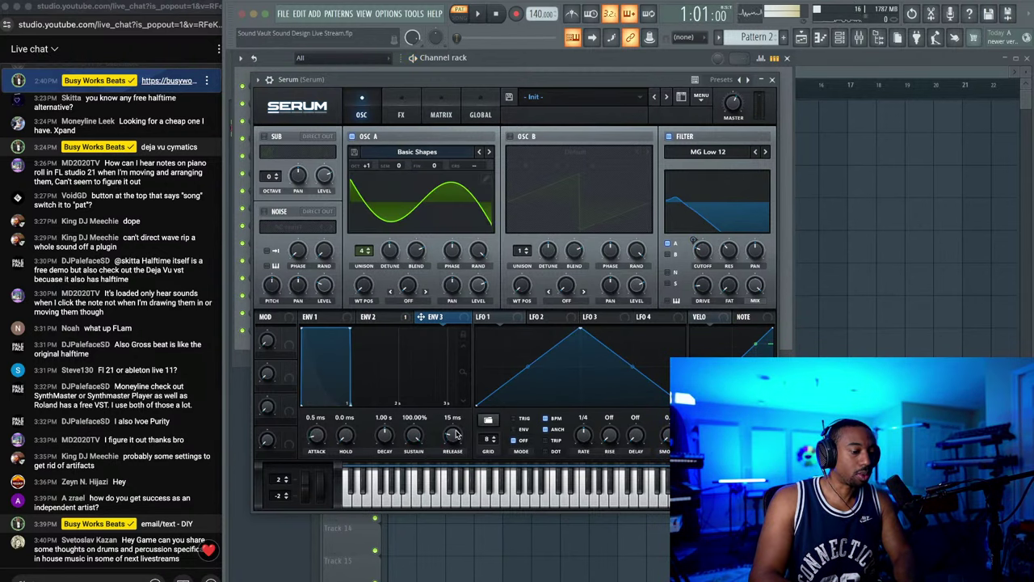
left_click_drag(417, 437, 418, 485)
left_click_drag(429, 320, 385, 283)
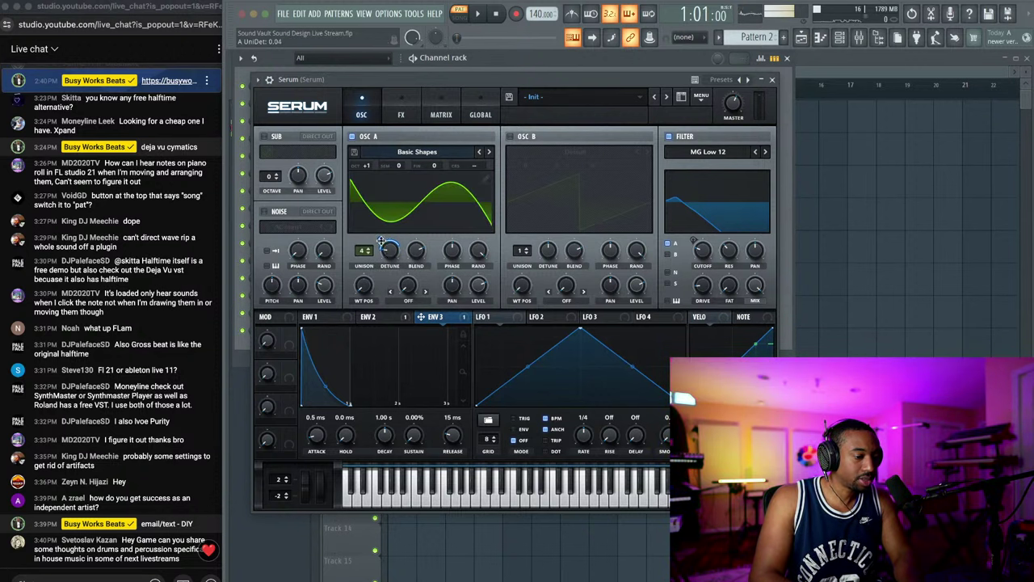
left_click_drag(380, 241, 382, 253)
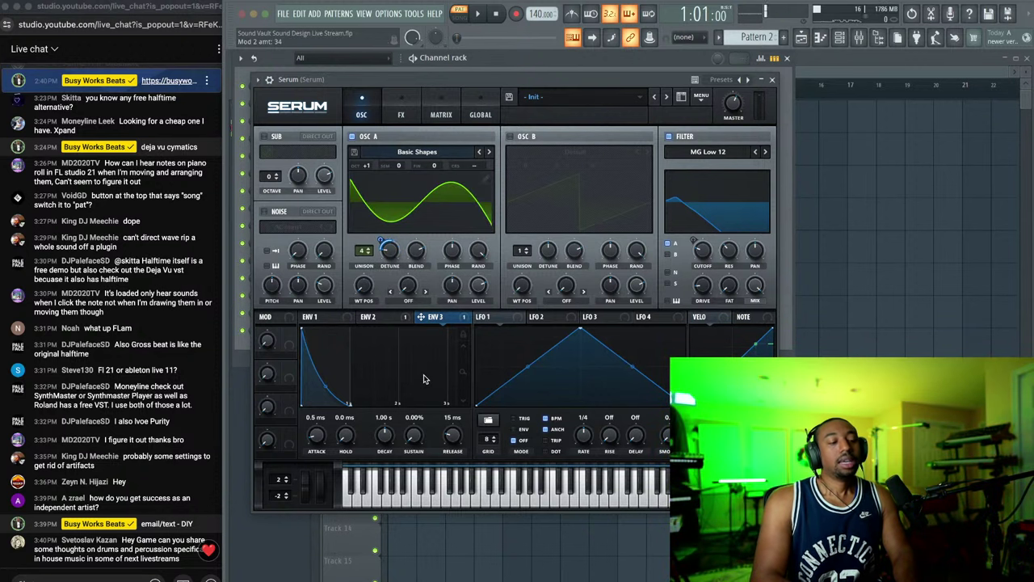
Step: Set envelope 3's decay to 688 ms and adjust its modulation of oscillator A's detune, auditioning with Pattern 2
left_click_drag(385, 440, 386, 447)
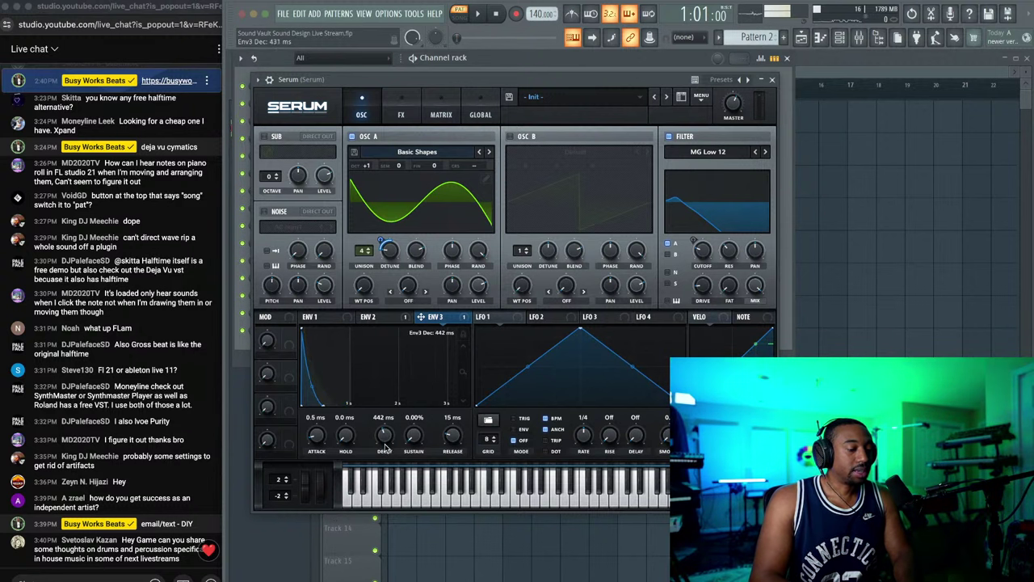
left_click_drag(381, 241, 384, 193)
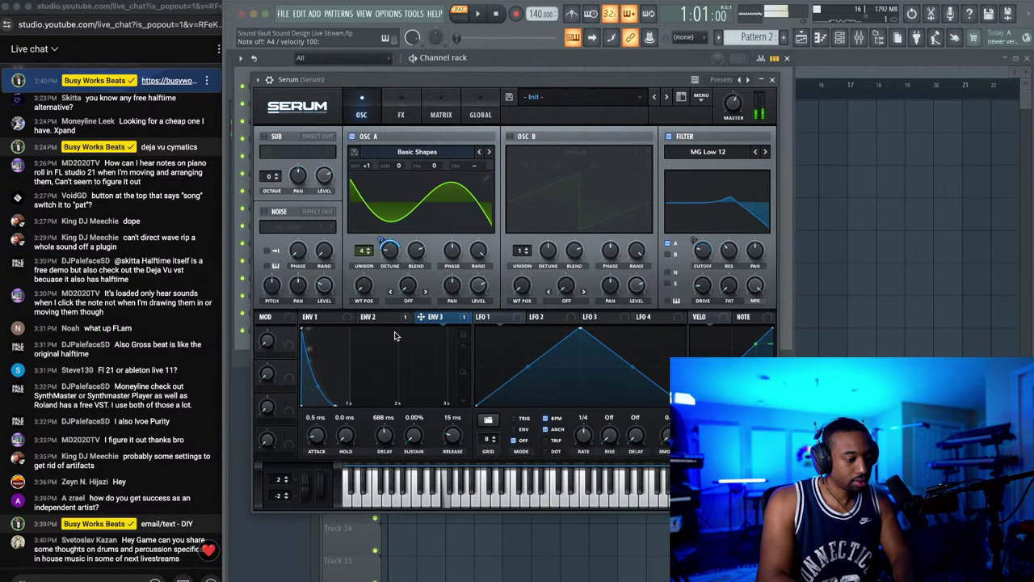
key("space")
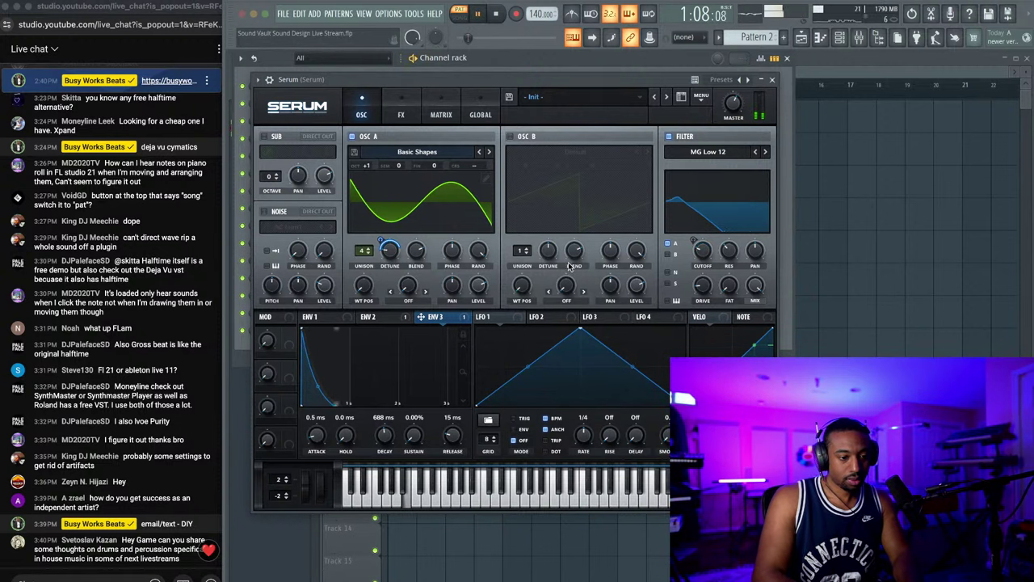
key("space")
Step: In the modulation matrix, route NoteOn Alt. to A Pan with a positive amount, and play Pattern 2 from the oscillator view
left_click(440, 111)
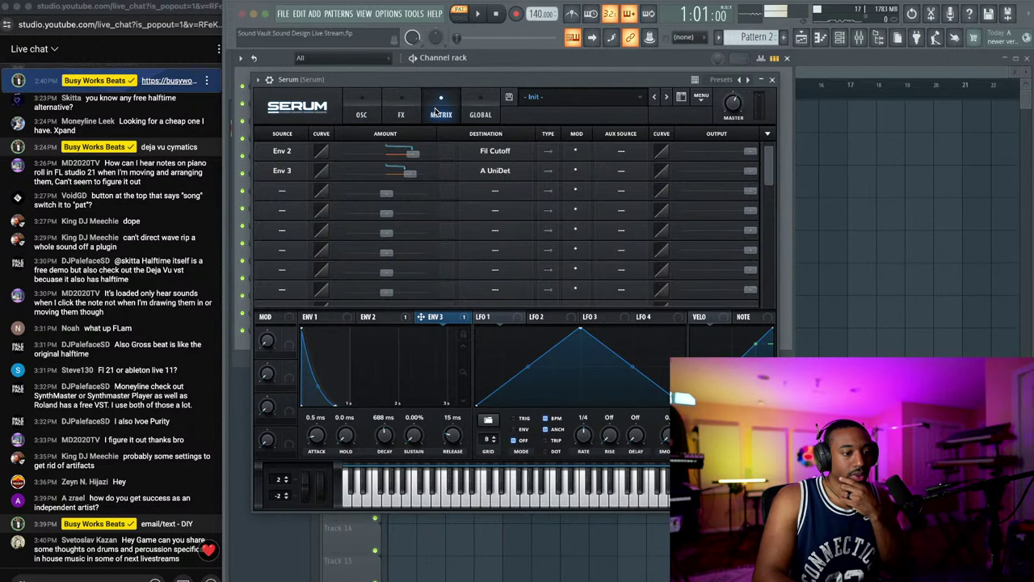
left_click(282, 191)
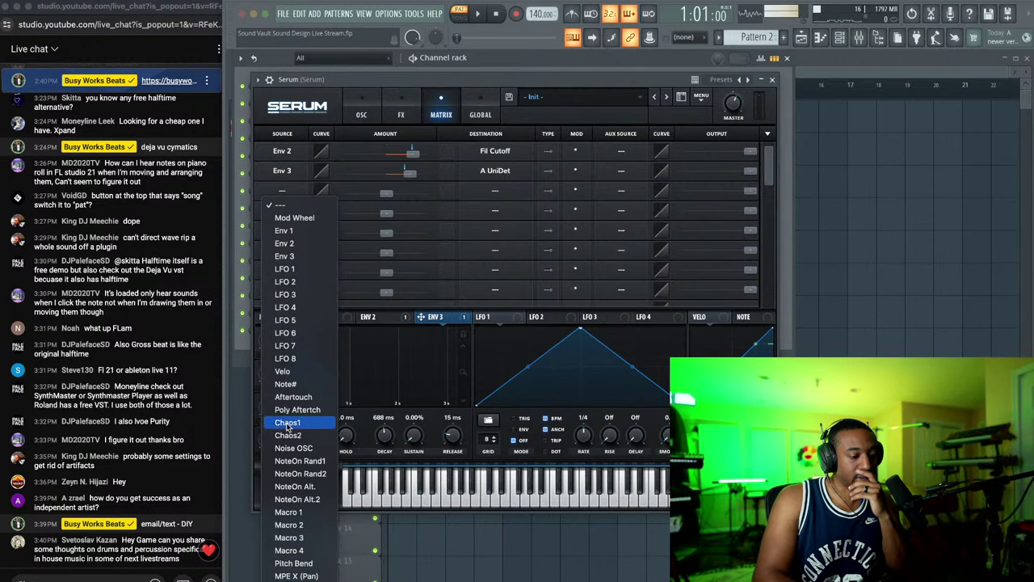
left_click(295, 486)
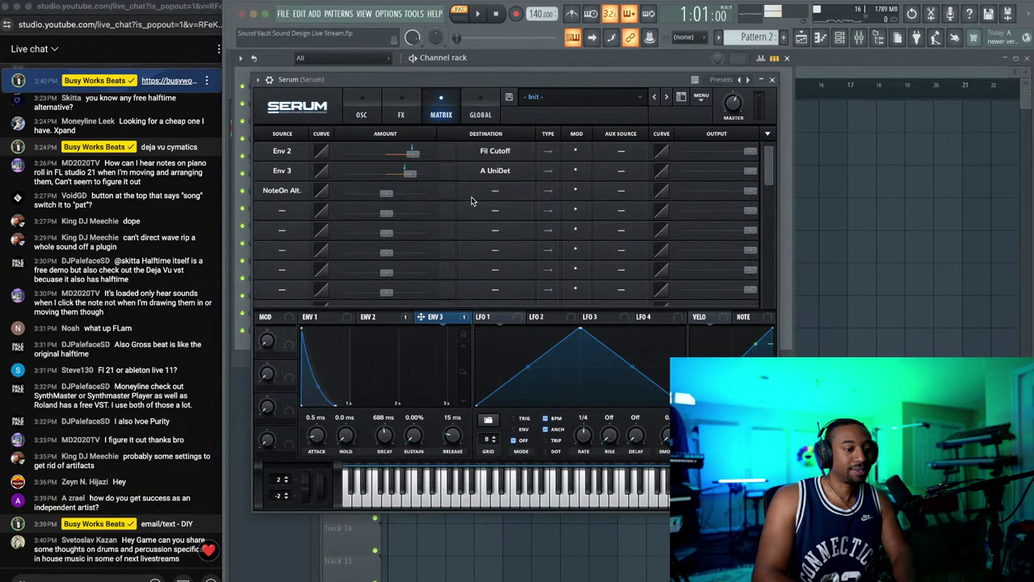
left_click(493, 198)
mouse_move(495, 204)
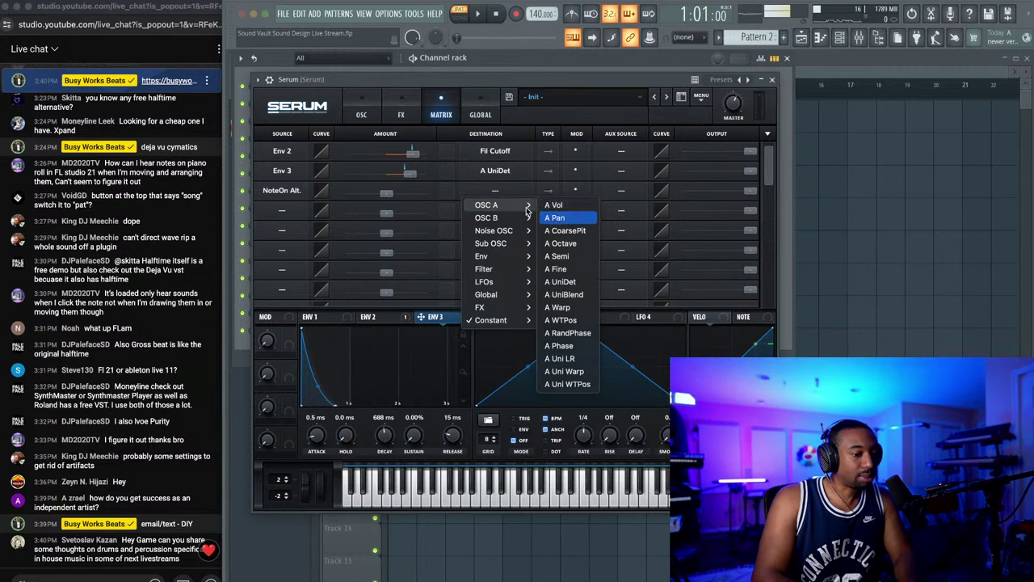
left_click(559, 219)
left_click_drag(387, 194, 387, 178)
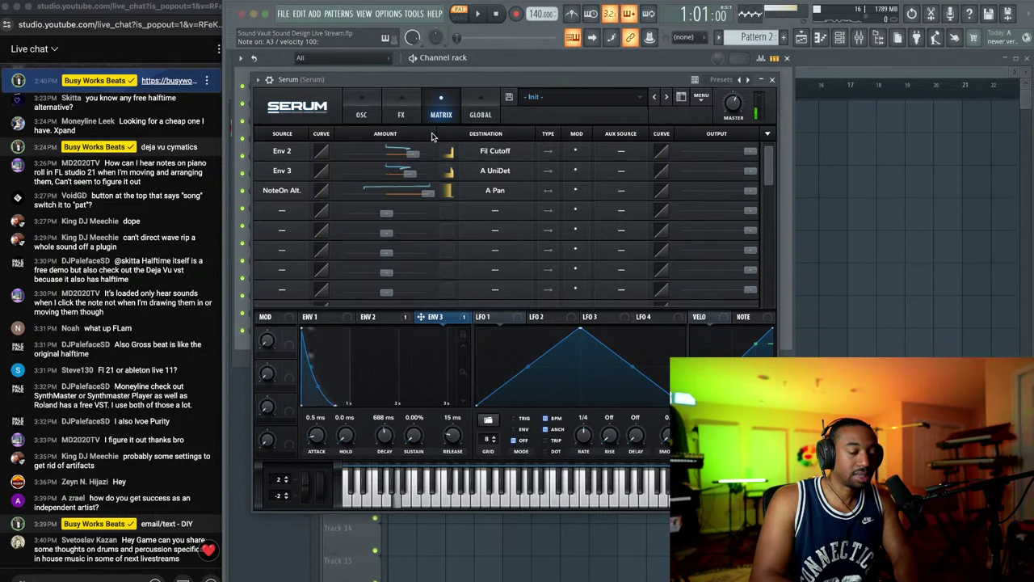
left_click(362, 103)
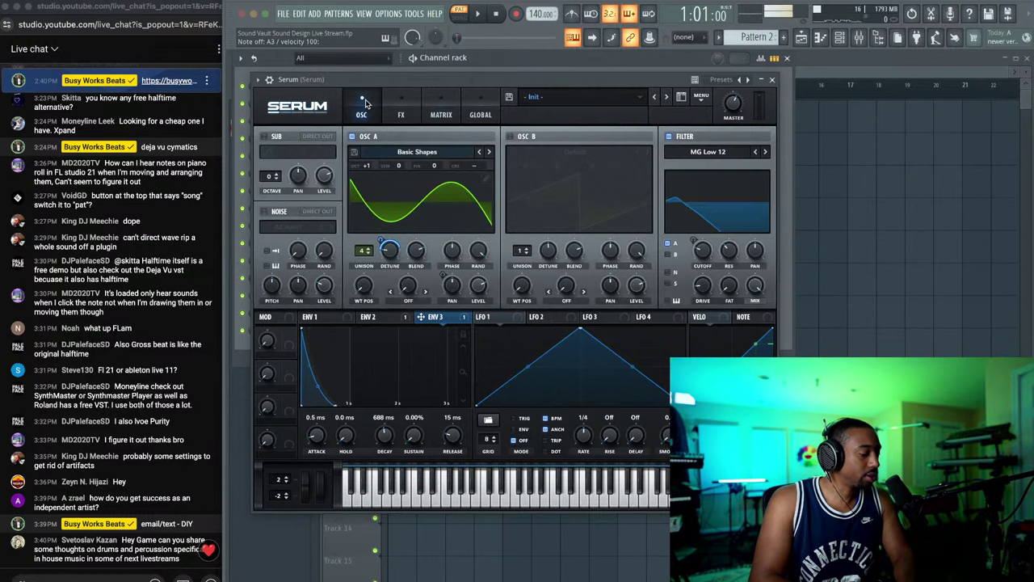
key("space")
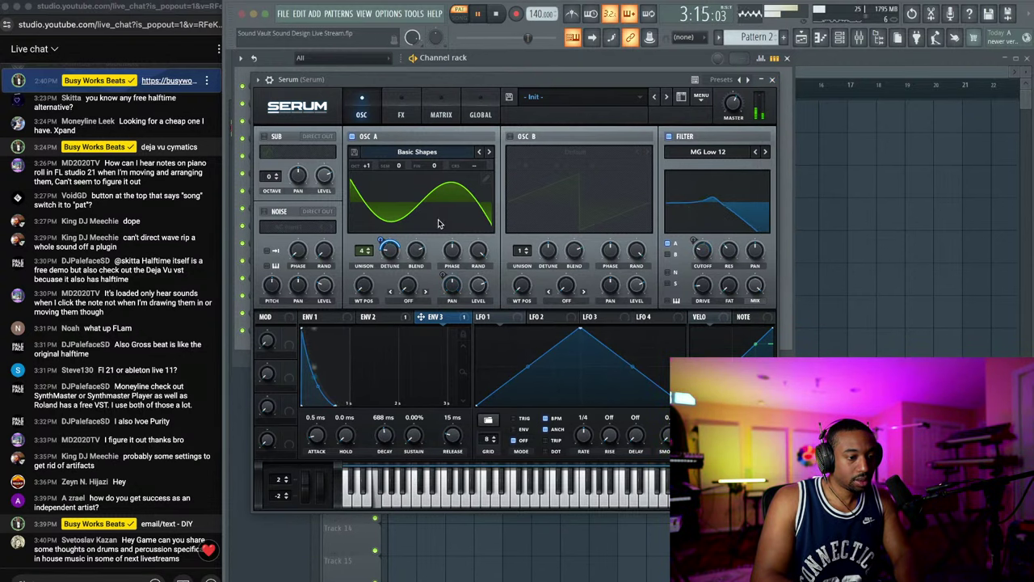
key("space")
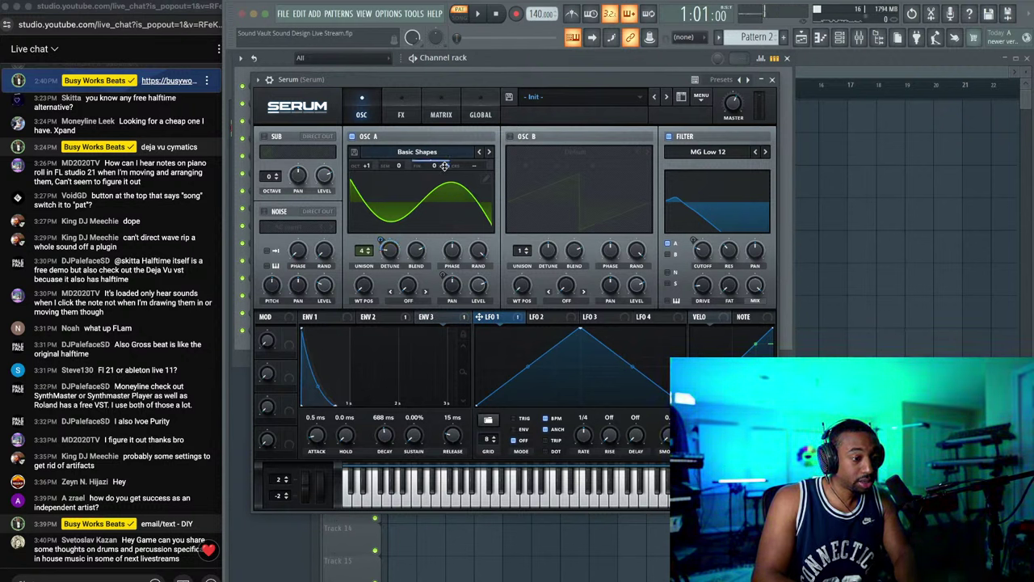
Step: Modulate oscillator A's fine tuning with LFO 1 at 3.0 Hz and set the LFO delay to 0.6 s while playing Pattern 2
left_click_drag(444, 168, 441, 219)
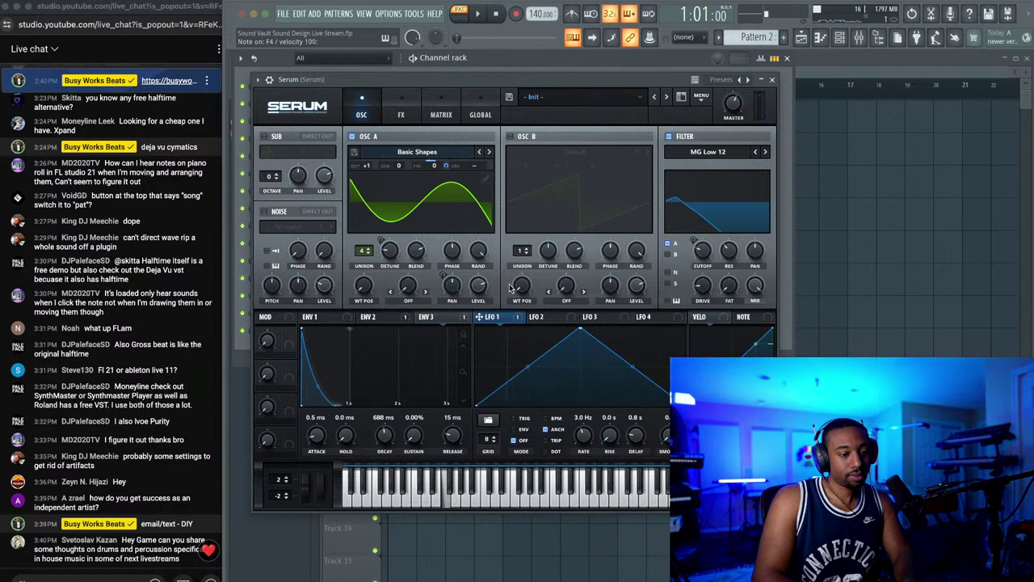
left_click_drag(445, 165, 449, 153)
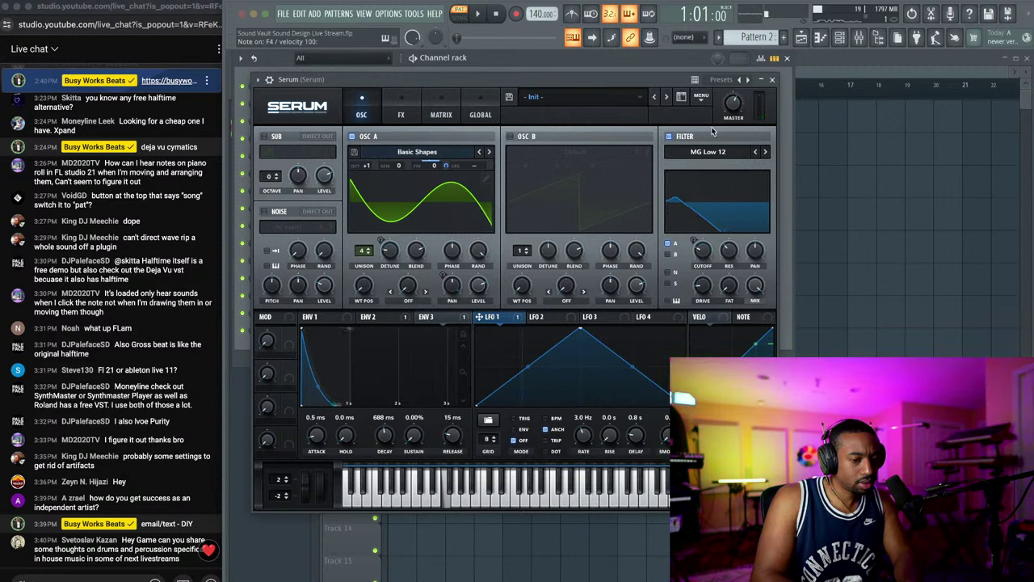
key("space")
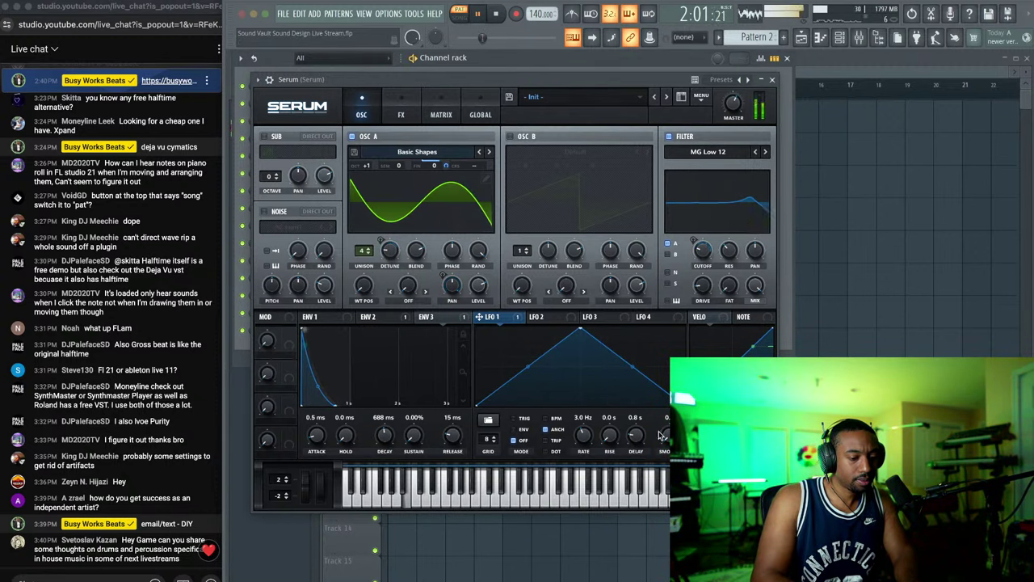
left_click_drag(636, 438, 638, 446)
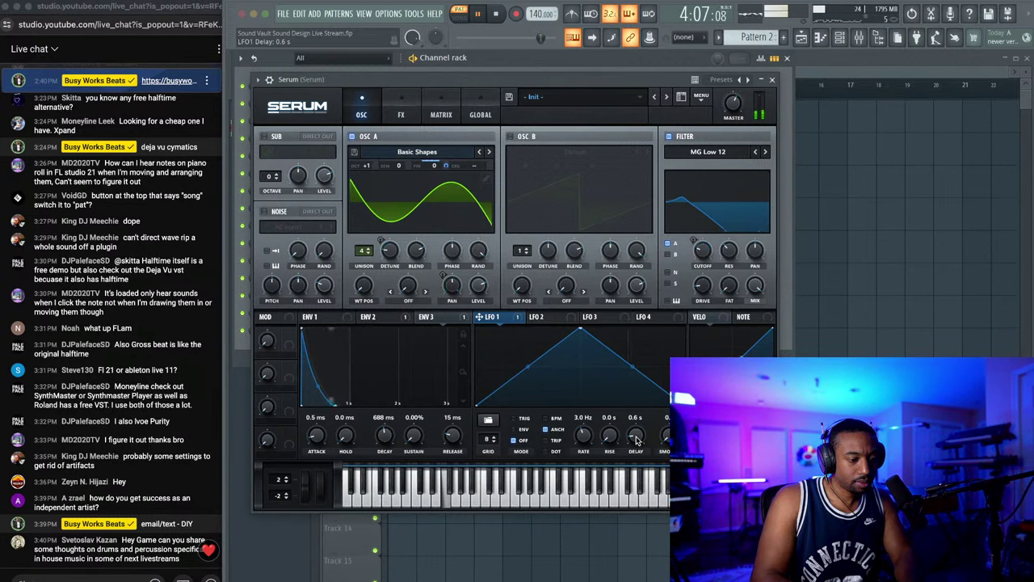
Step: Enable the Hyper/Dimension effect and set the Dimension mix to 42% while Pattern 2 plays
left_click(402, 116)
left_click(441, 116)
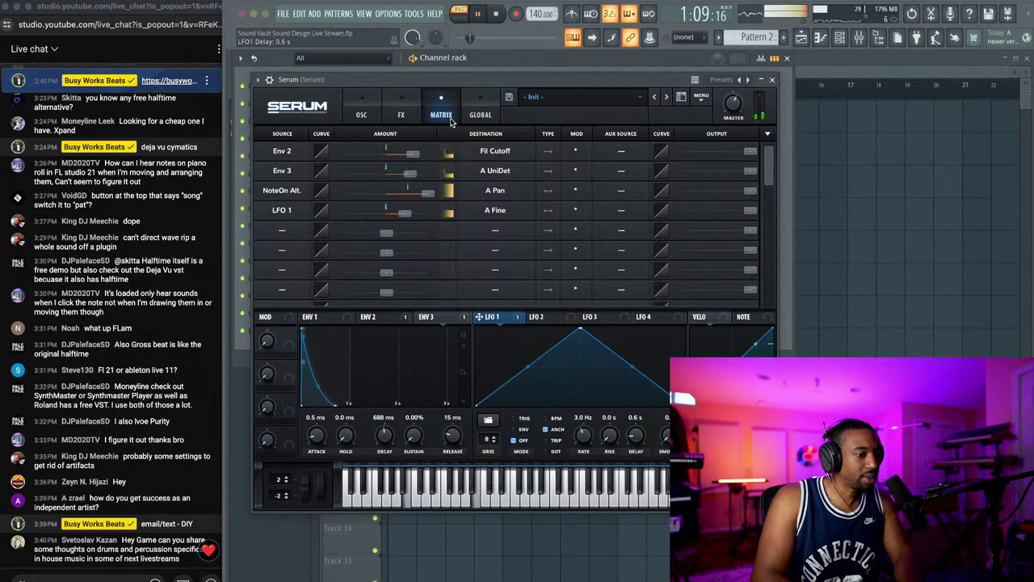
left_click(409, 121)
key("space")
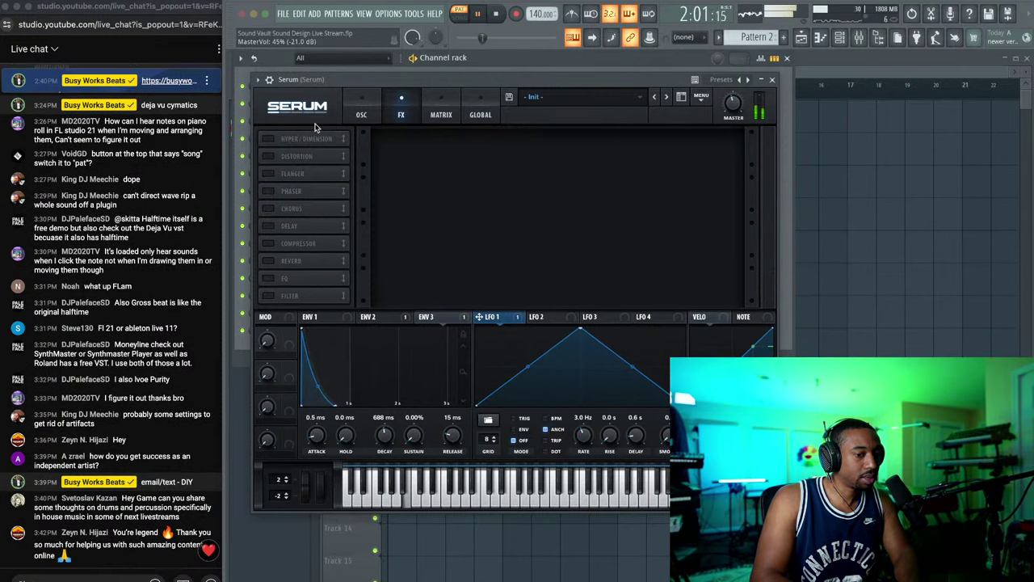
left_click(268, 139)
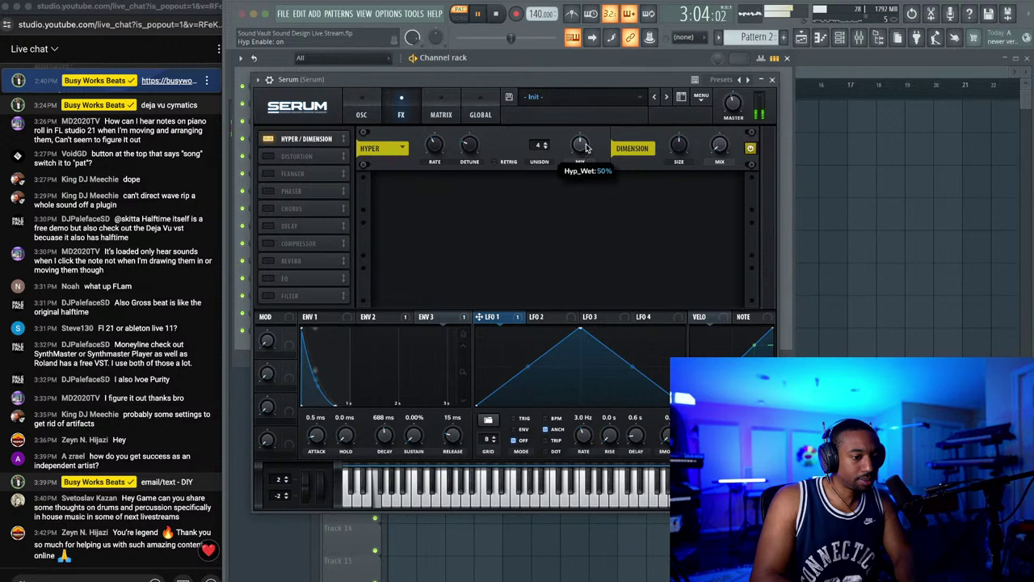
left_click_drag(719, 145, 726, 91)
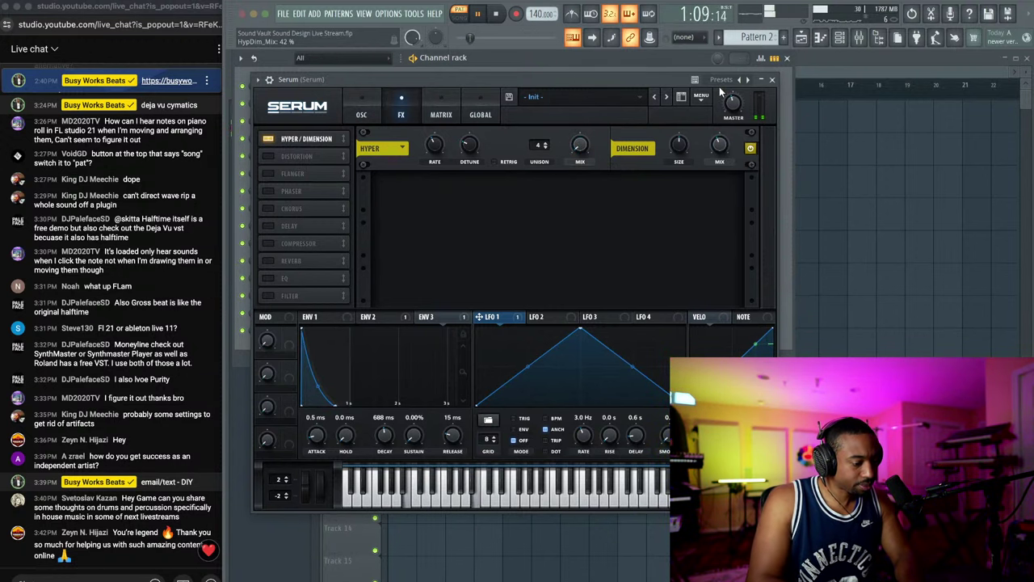
Step: Enable the compressor with 8.4 dB of gain, comparing its multiband mode on and off, and set the Dimension mix to 33%
left_click(291, 244)
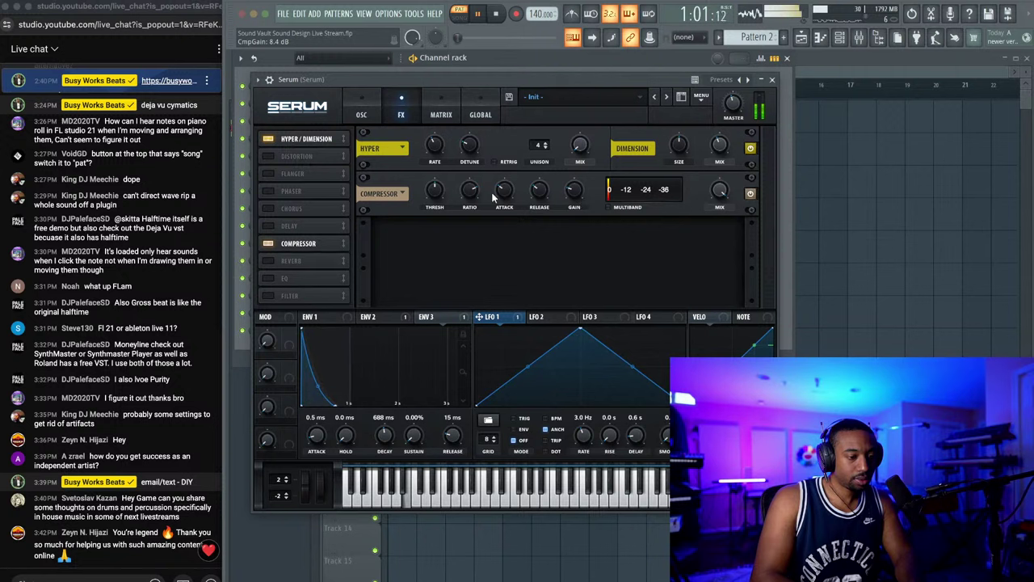
left_click(608, 208)
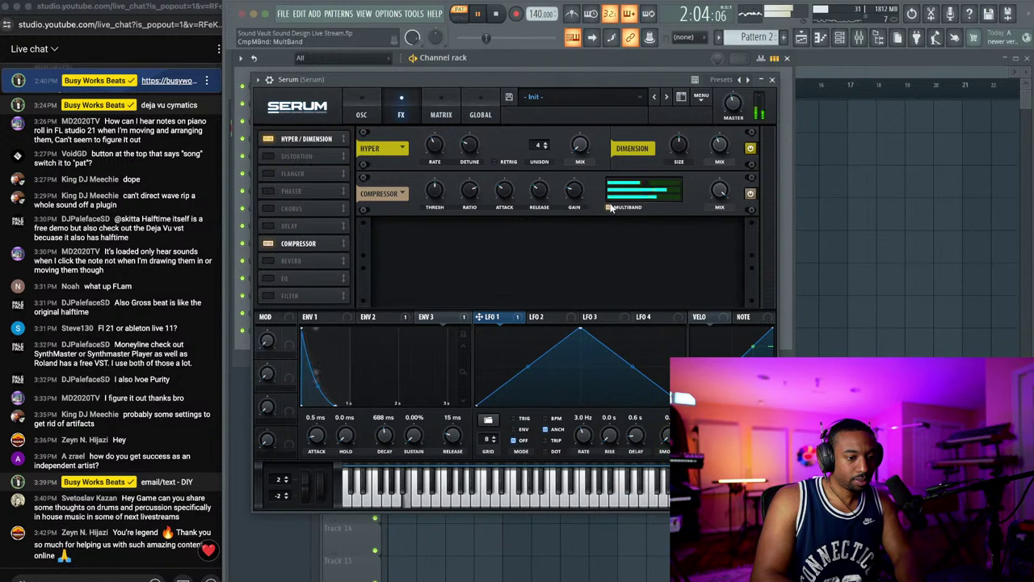
left_click(611, 208)
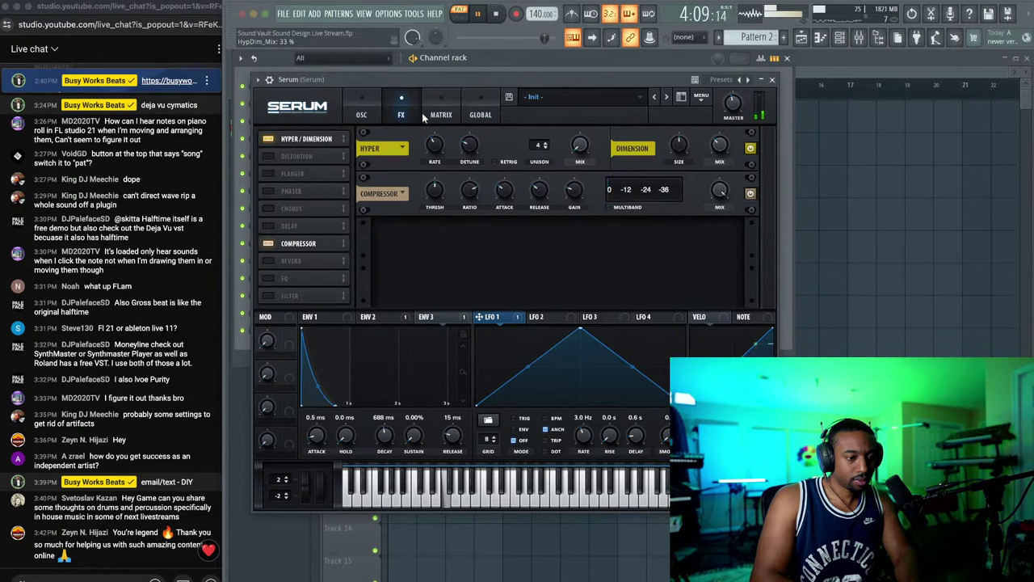
Step: Return to the oscillator view, change the filter type to MG Low 24 and play Pattern 2
left_click(363, 114)
key("space")
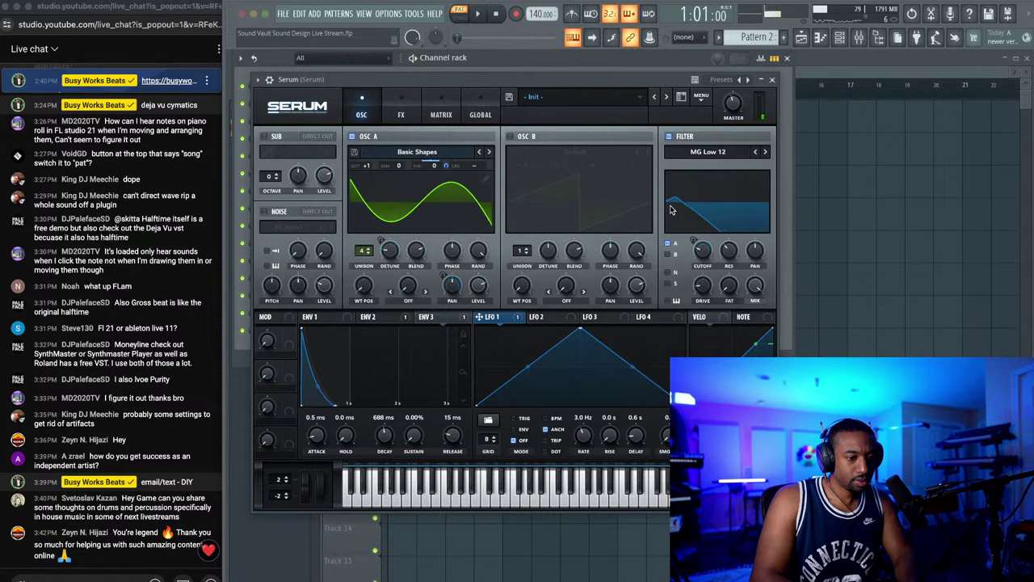
left_click(716, 153)
left_click(719, 154)
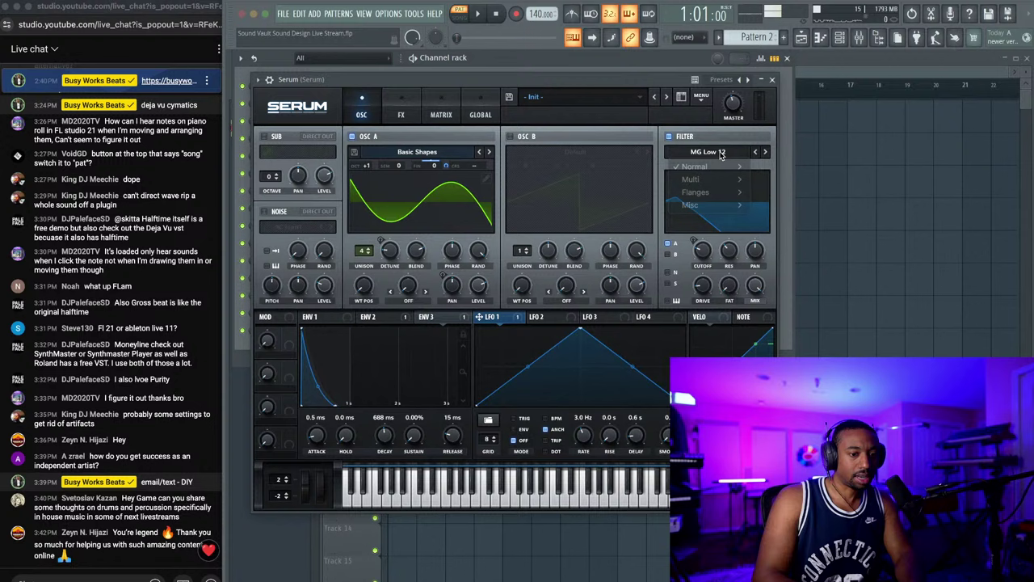
left_click(762, 154)
key("space")
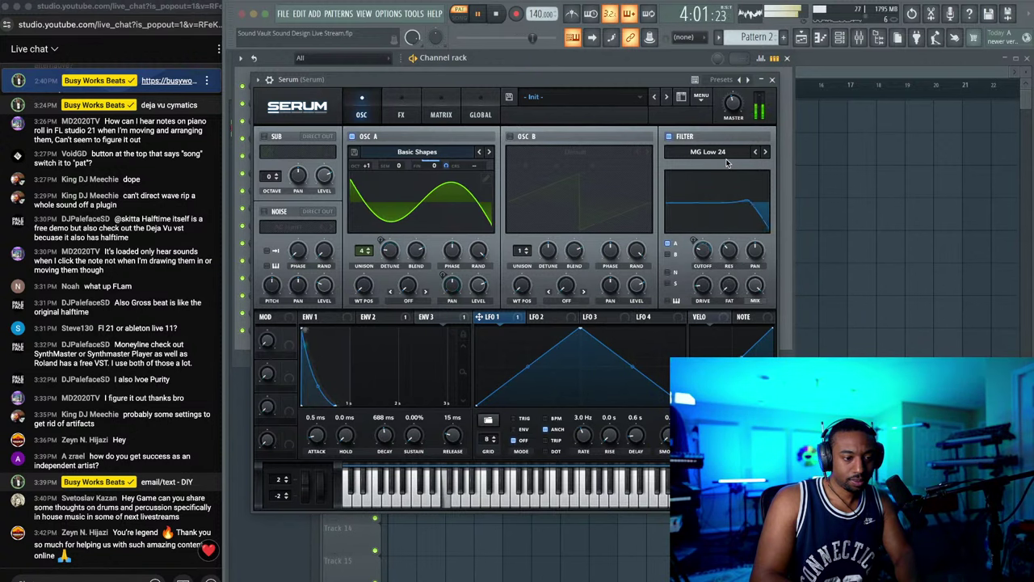
Step: Try 2 unison voices on oscillator A and restore the 4-voice setting
left_click(370, 254)
left_click(370, 253)
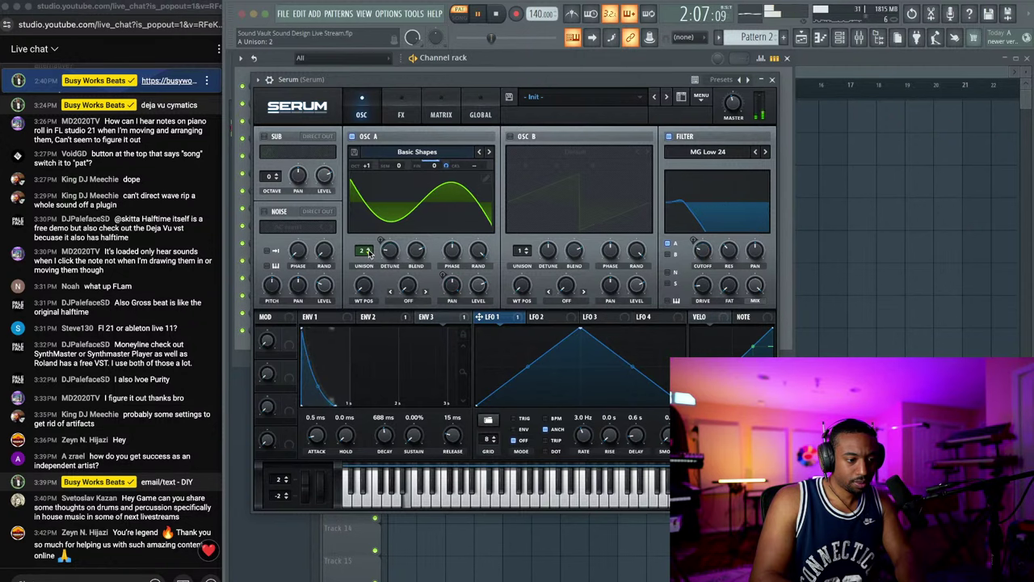
left_click_drag(368, 251, 368, 256)
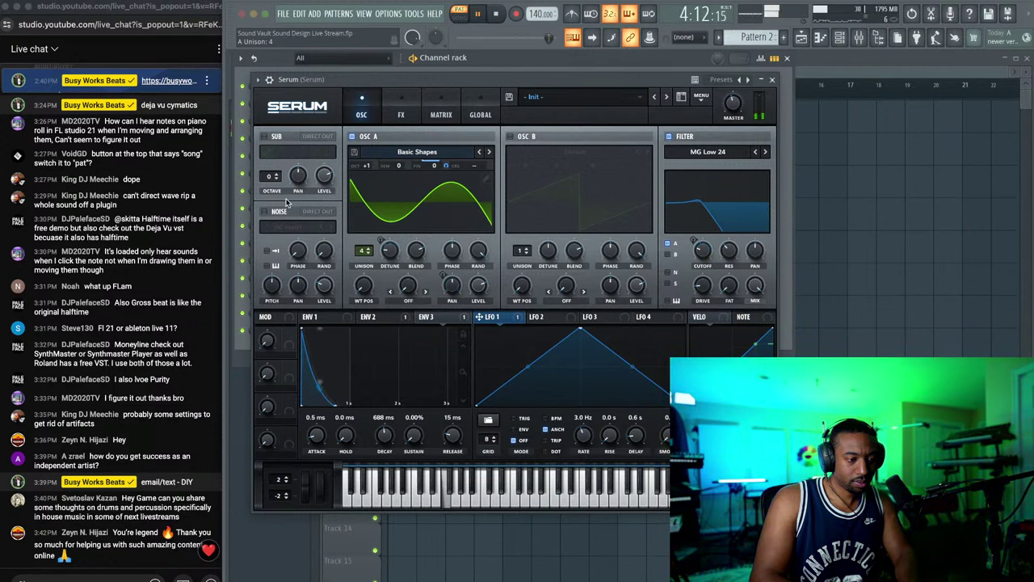
Step: Stop playback, enable the noise oscillator and load the AlphaNz sample from the Analog category
key("space")
left_click(279, 211)
left_click(292, 227)
mouse_move(292, 242)
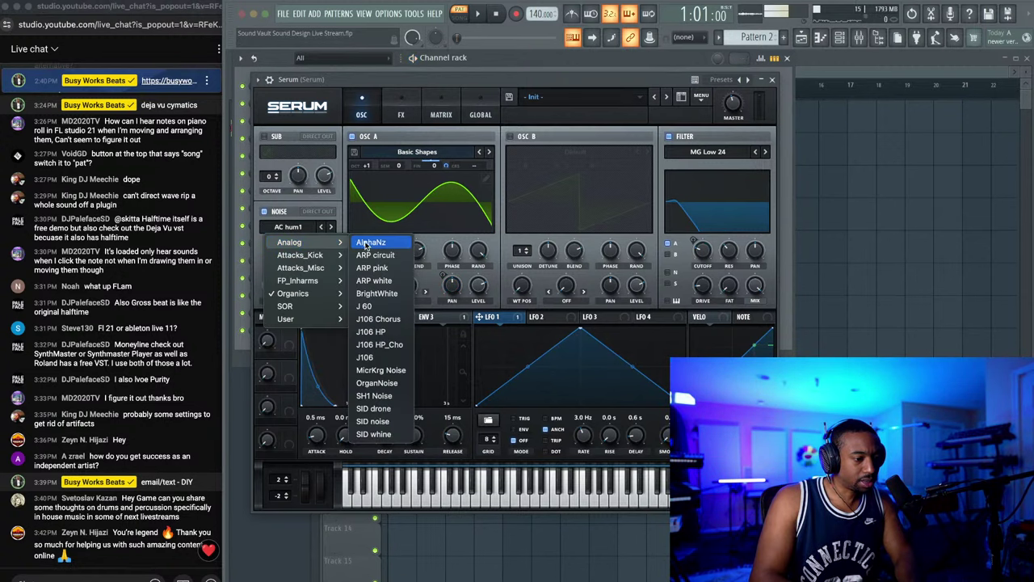
left_click(367, 243)
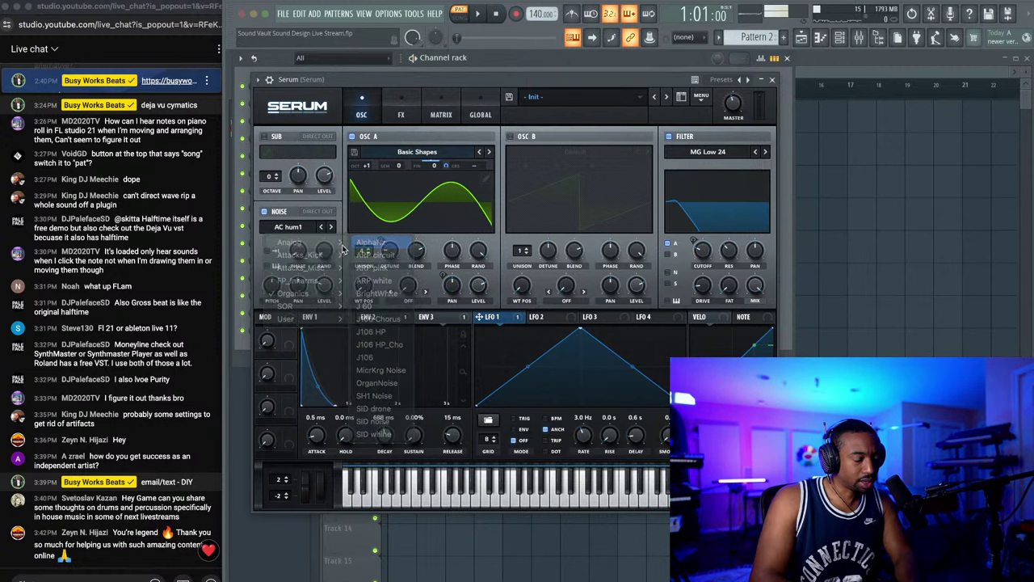
Step: Route the noise oscillator through the filter and set its level to 20% while playing Pattern 2
left_click(668, 273)
key("space")
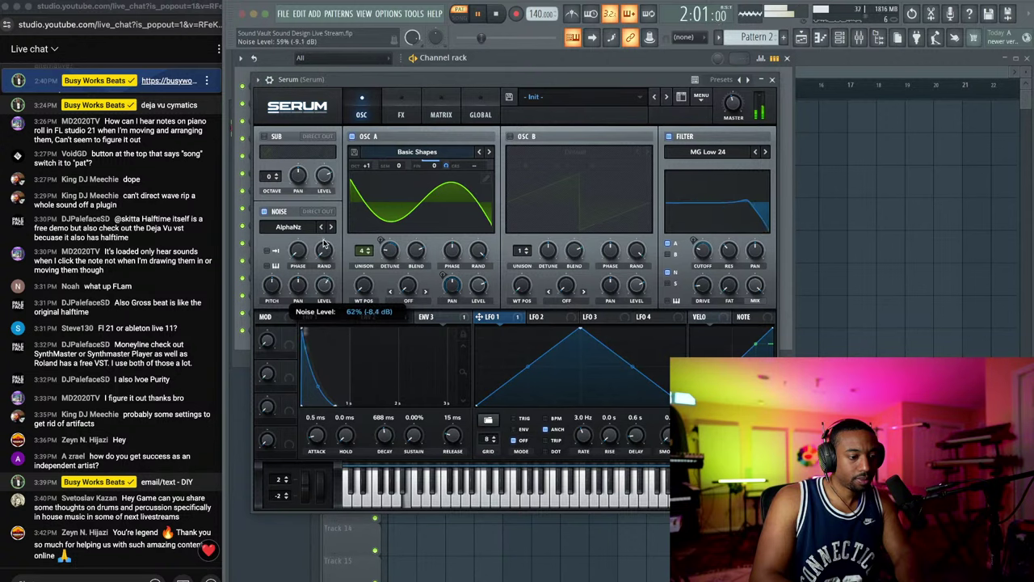
scroll(323, 285, "down", 5)
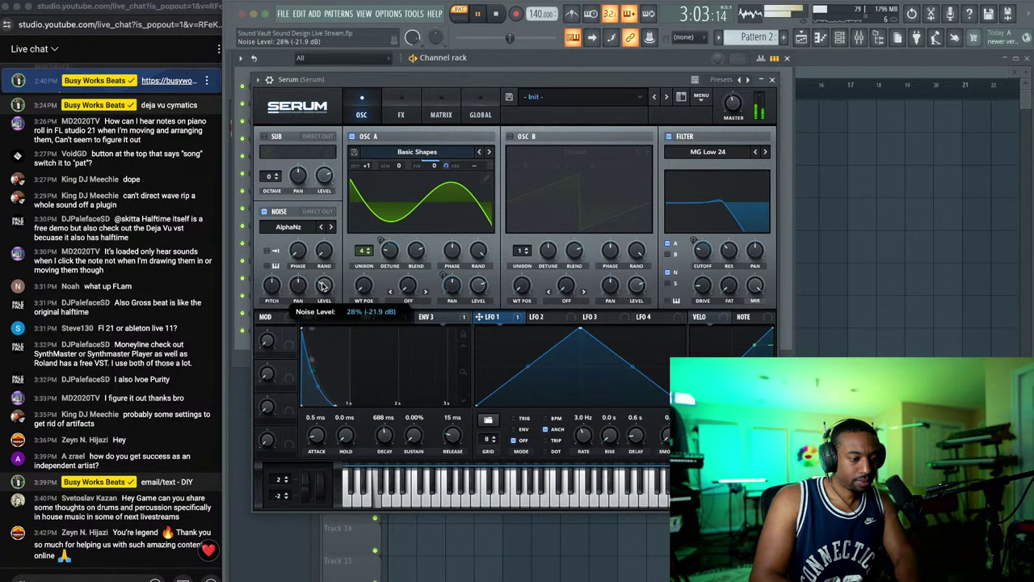
scroll(323, 285, "down", 2)
Step: Load the Vinyl_Hall noise sample from the user Analog Textures folder and set the noise level to 24%
left_click(288, 227)
mouse_move(315, 318)
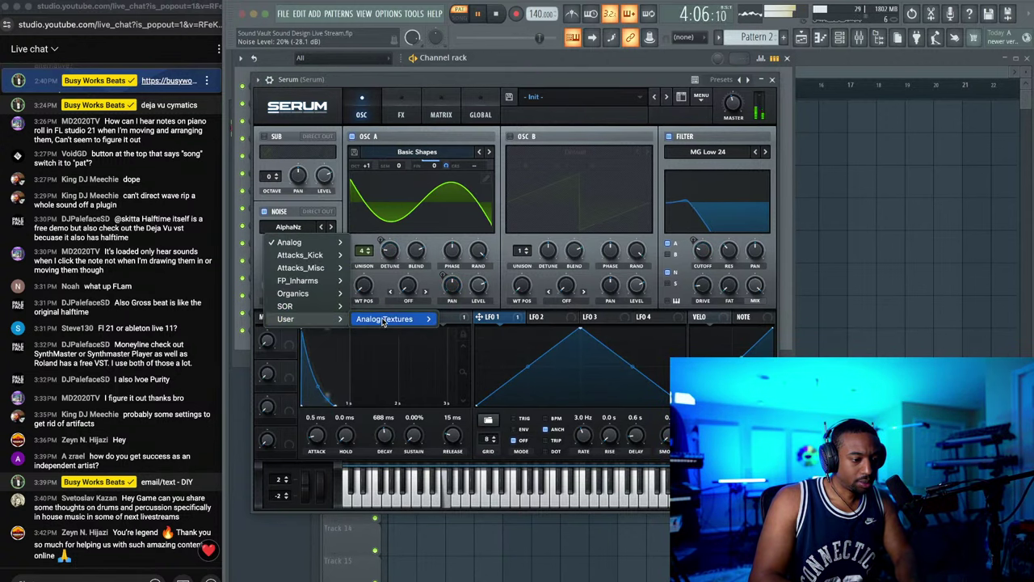
mouse_move(384, 319)
mouse_move(472, 319)
left_click(614, 244)
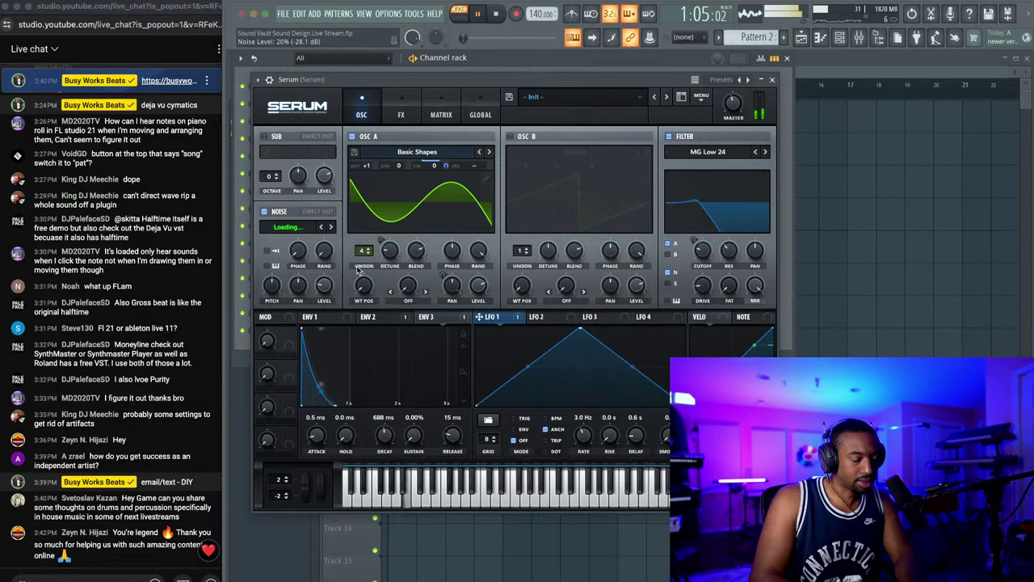
left_click_drag(324, 283, 321, 259)
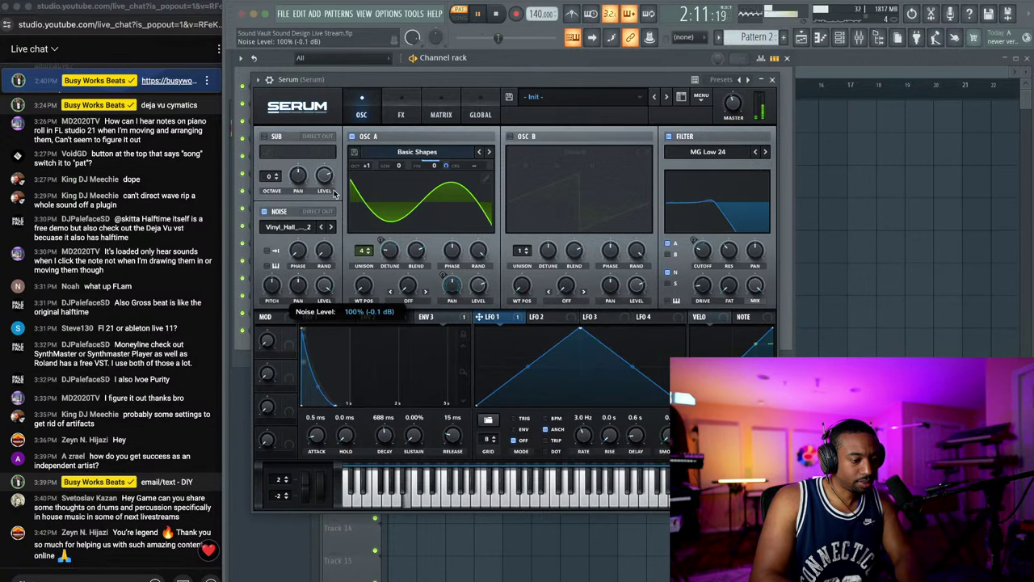
left_click_drag(334, 192, 328, 277)
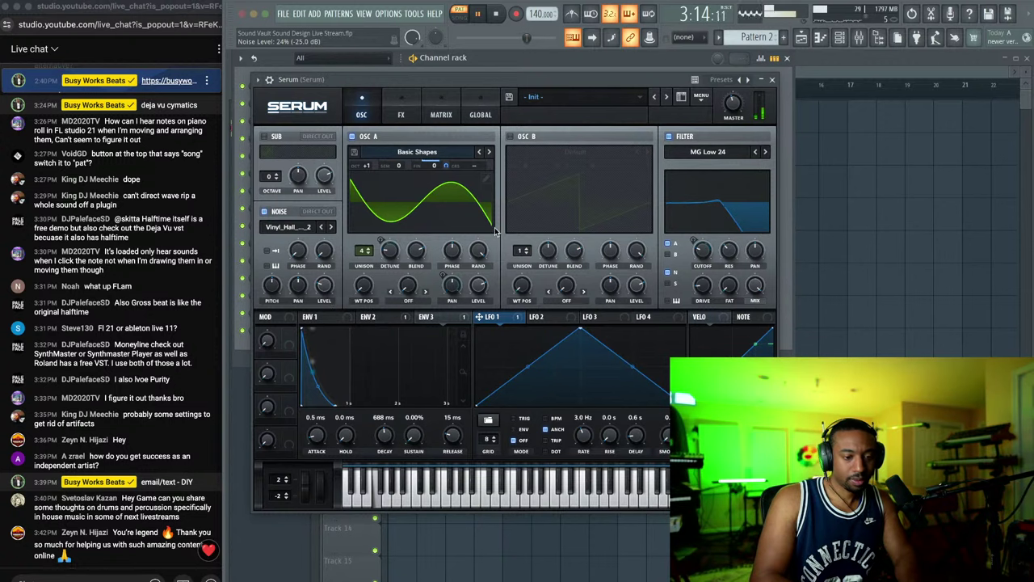
Step: Raise the filter resonance to 57% and stop playback
left_click_drag(730, 254, 732, 212)
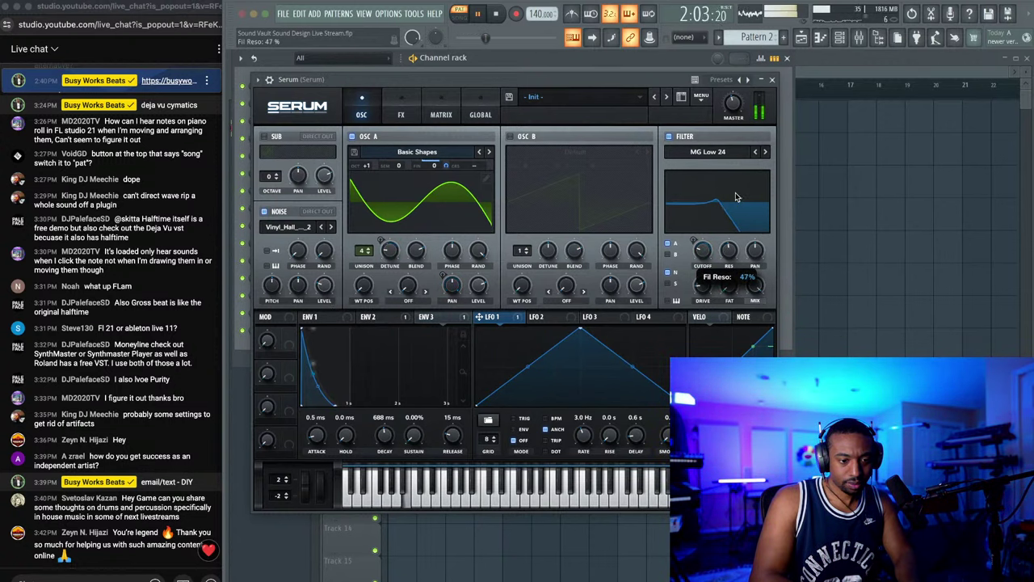
left_click_drag(731, 254, 732, 244)
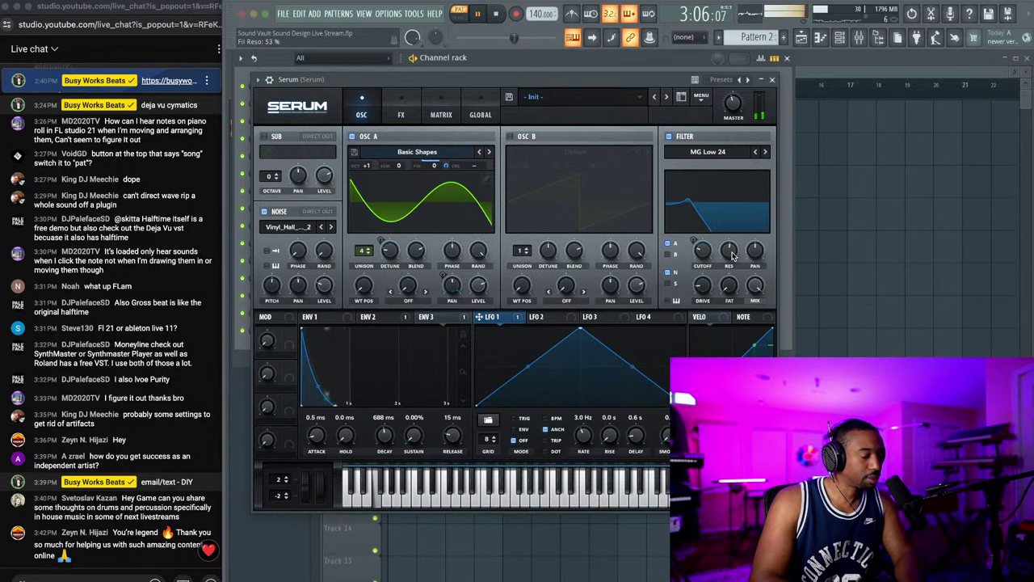
left_click(730, 253)
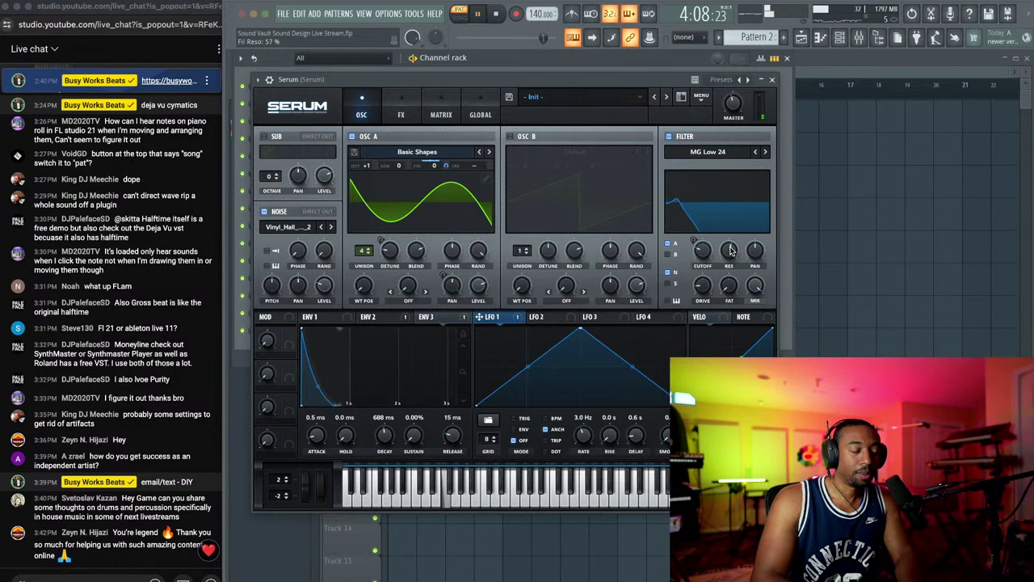
key("space")
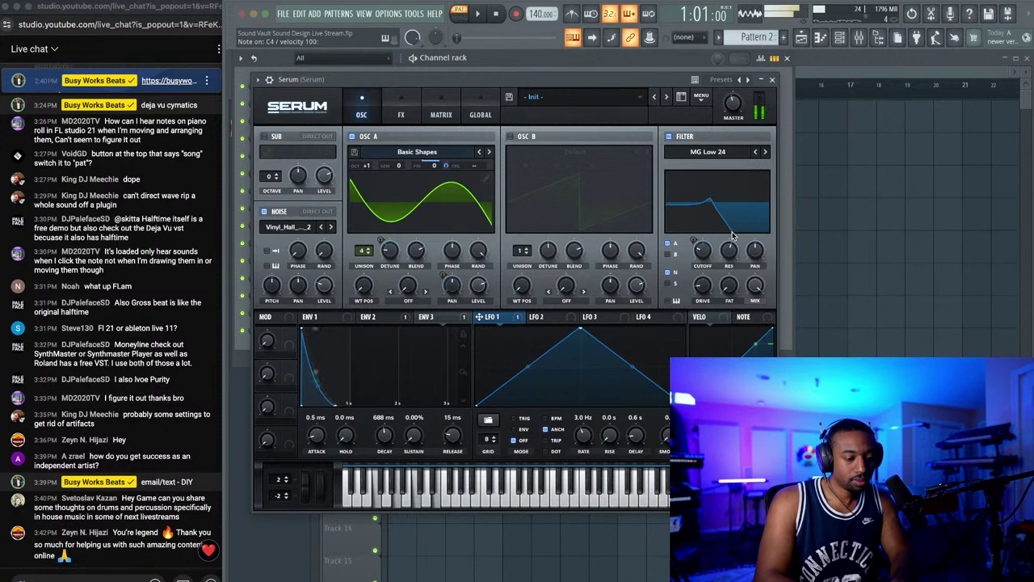
Step: Close Serum to return to the playlist, then mute and unmute the Pattern 1 clip on Track 2
left_click(773, 79)
left_click(857, 148)
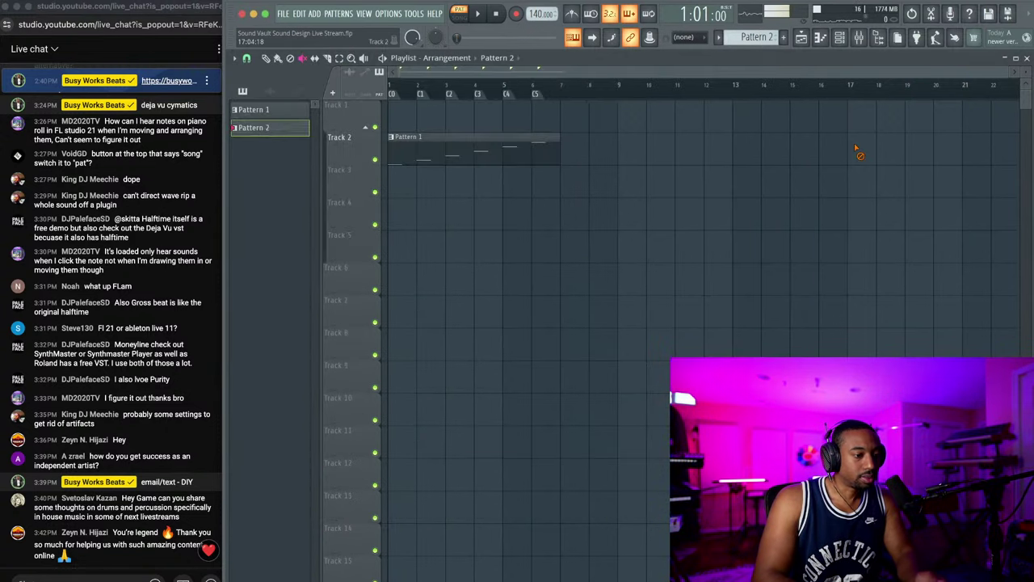
left_click(427, 155)
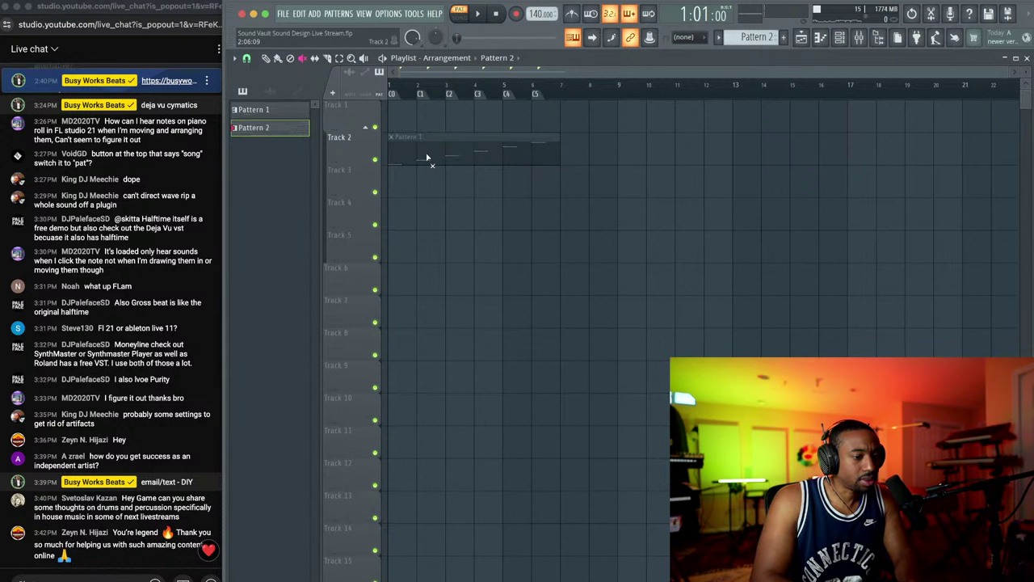
left_click(279, 59)
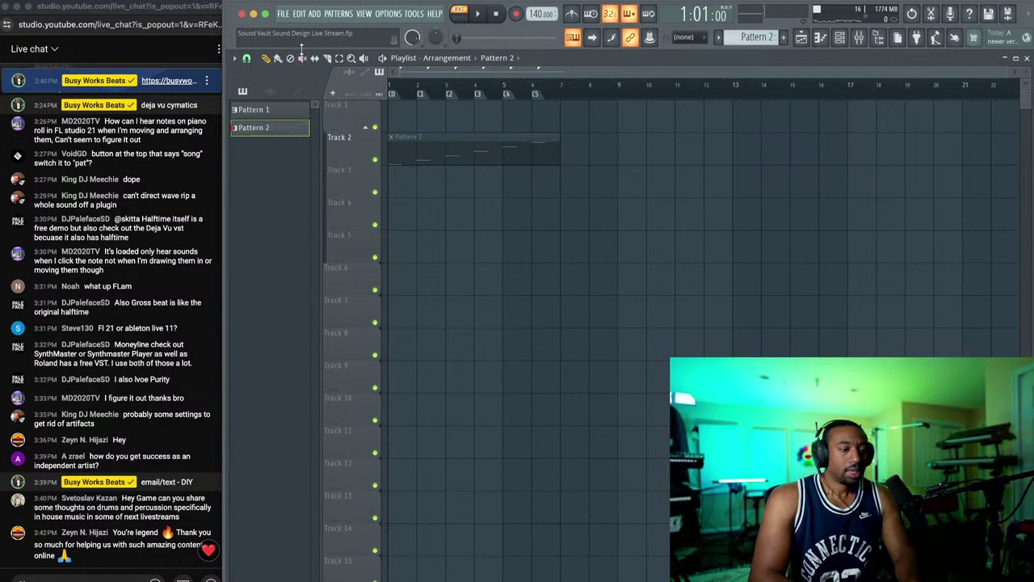
left_click(303, 59)
left_click(442, 142)
Step: Switch to Pattern 1 in song mode and briefly play it from Serum's piano roll
left_click(841, 38)
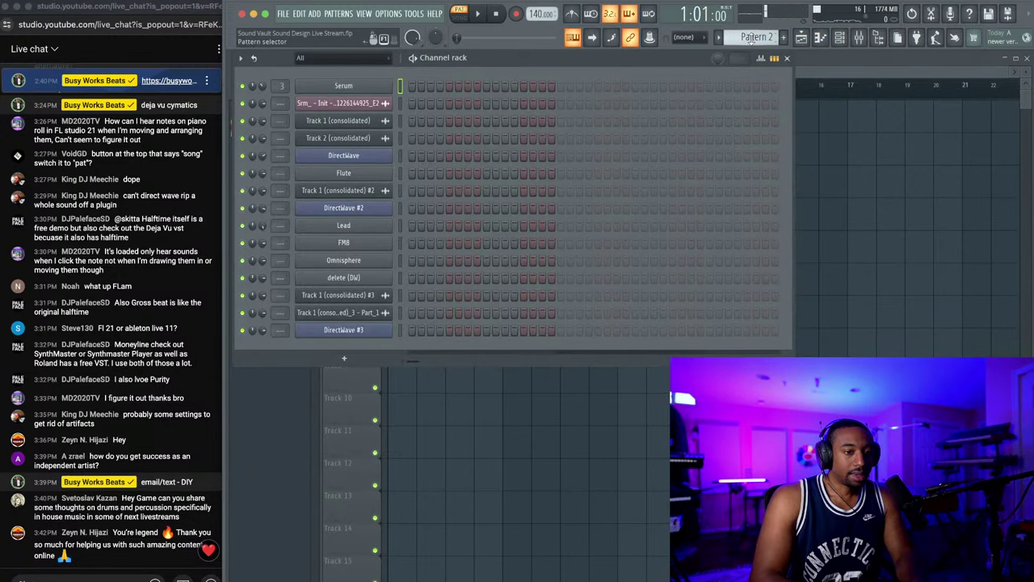
scroll(752, 39, "up", 1)
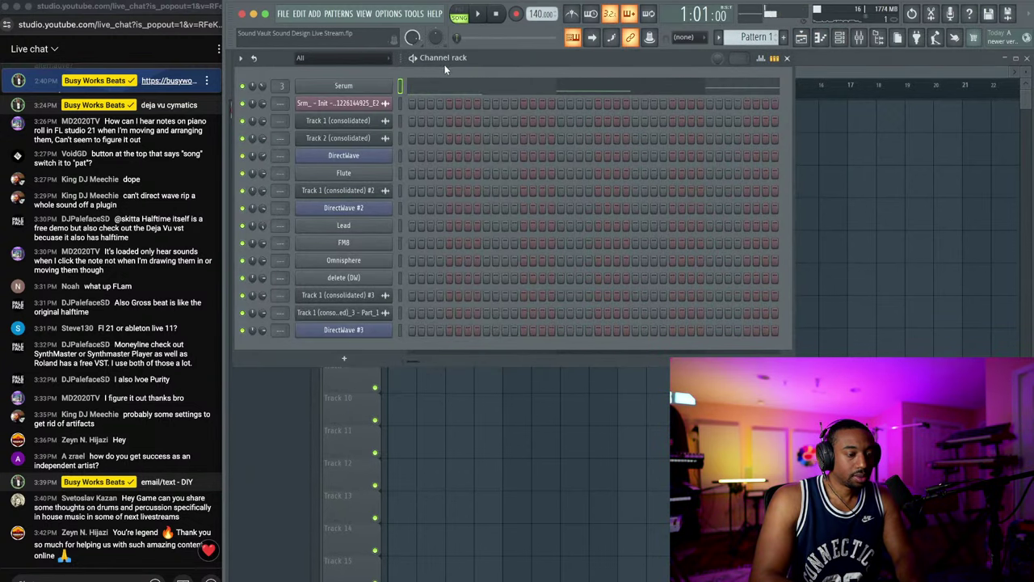
left_click(443, 85)
scroll(443, 85, "up", 4)
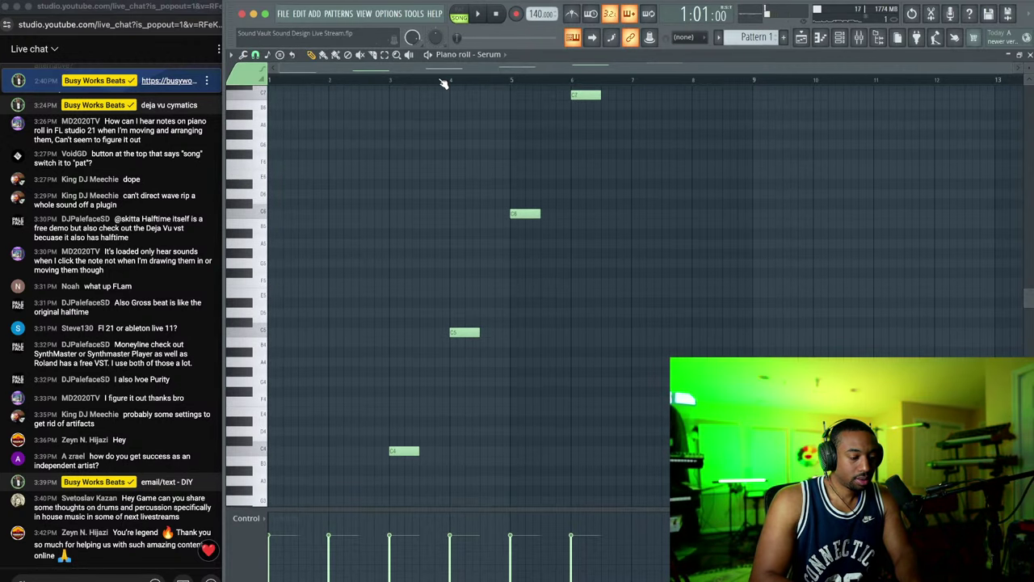
scroll(437, 275, "down", 6)
key("space")
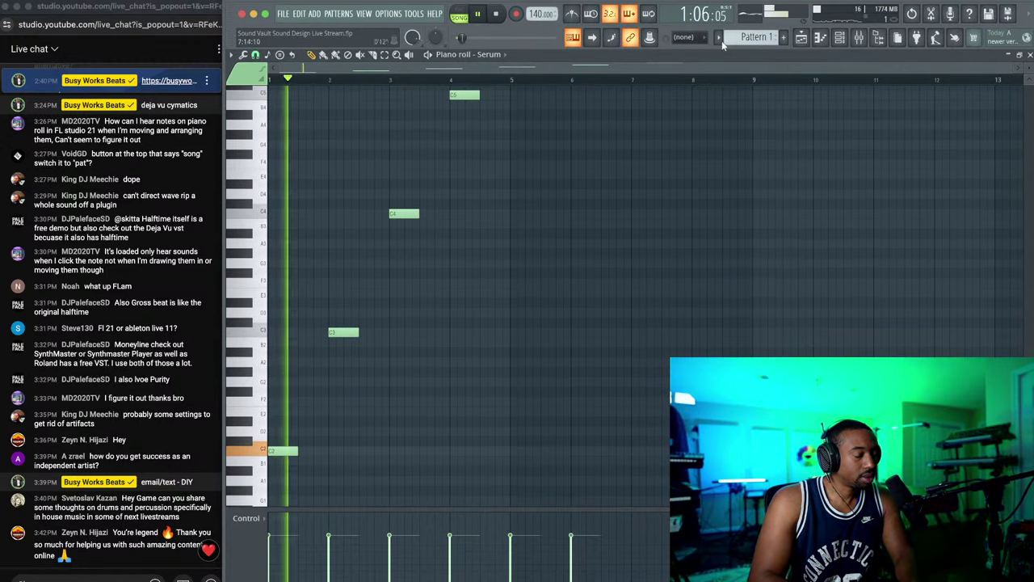
key("space")
Step: Return to the playlist and audition the arrangement from the C1 marker
left_click(801, 38)
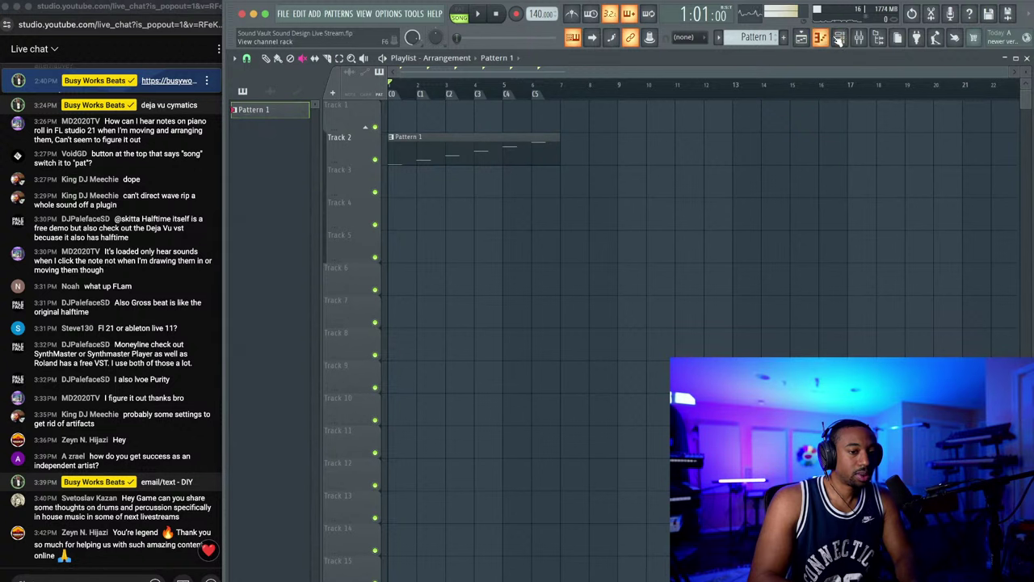
left_click(419, 93)
key("space")
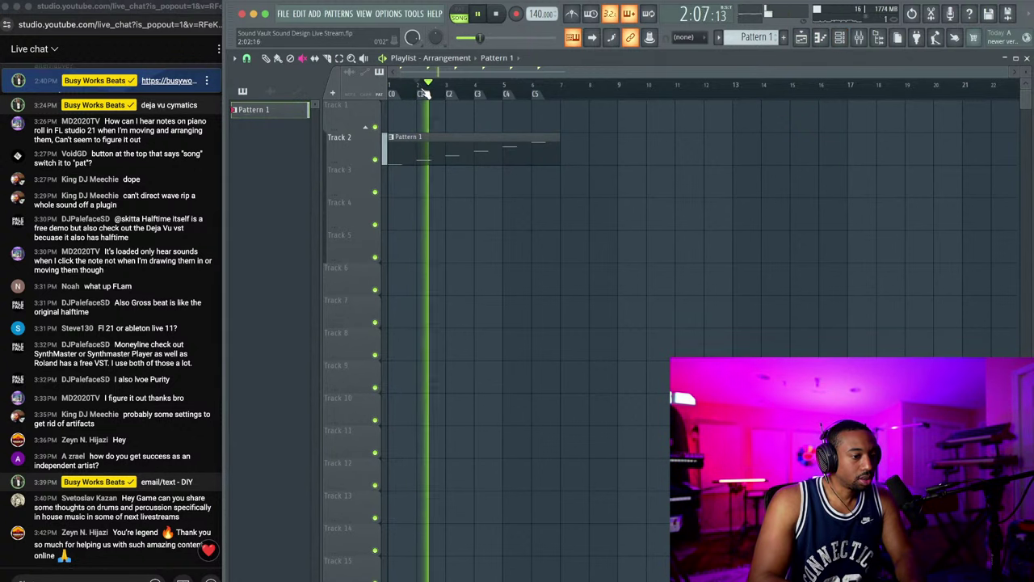
left_click(496, 14)
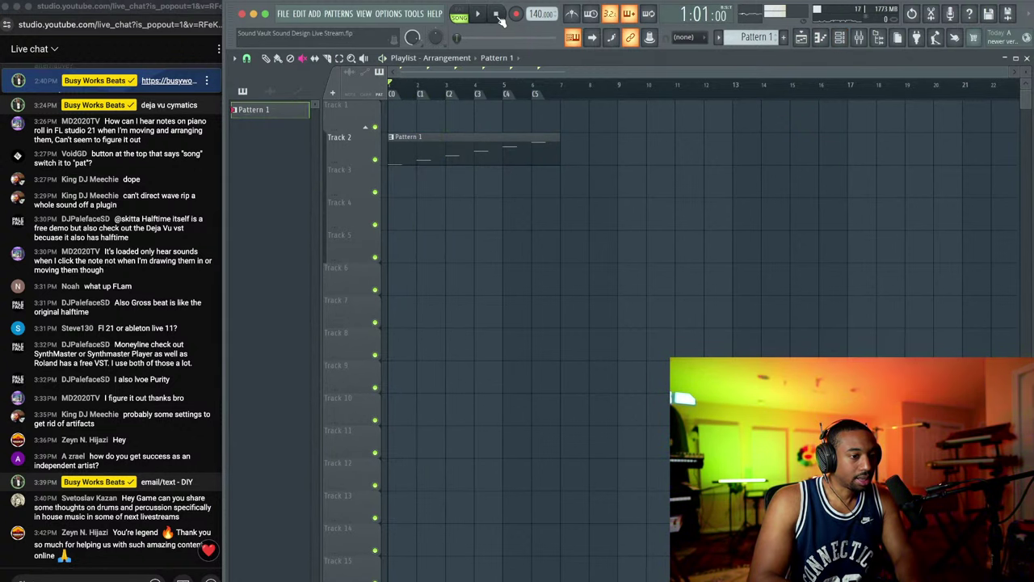
Step: Try consolidating Track 2 from the track start, inspect the rendered clip's length and undo the consolidation
right_click(349, 149)
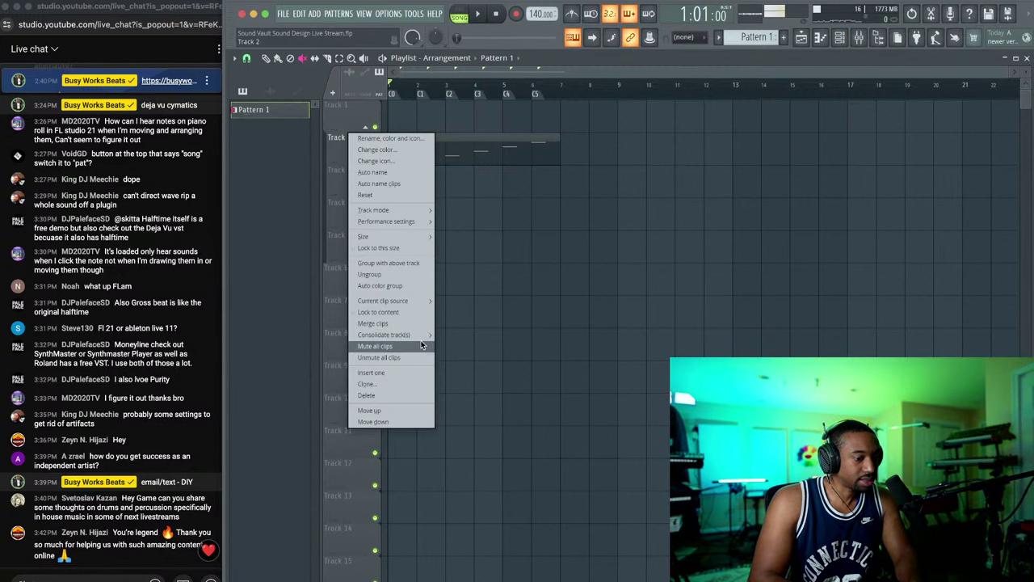
mouse_move(422, 338)
left_click(467, 338)
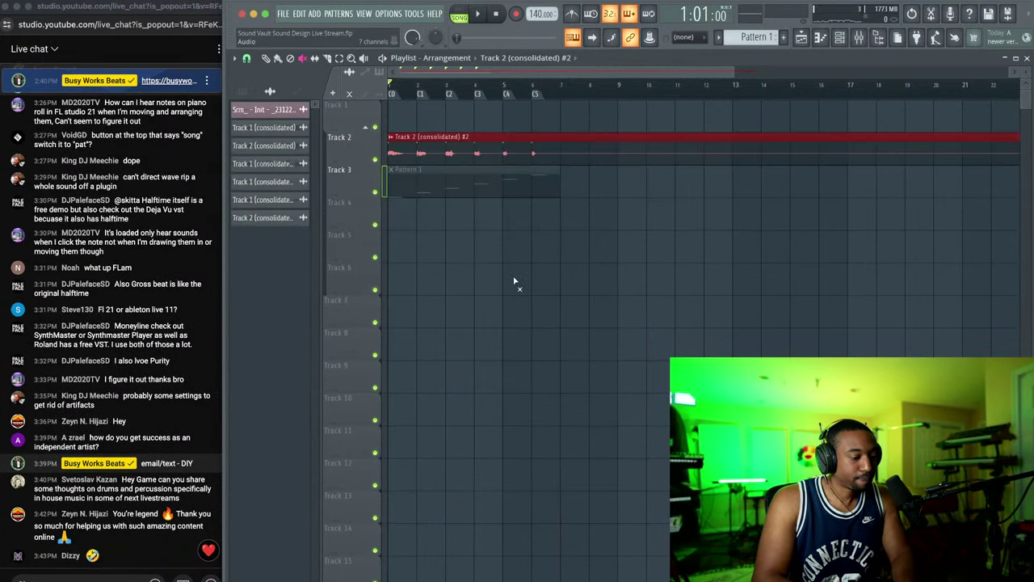
scroll(506, 136, "down", 8)
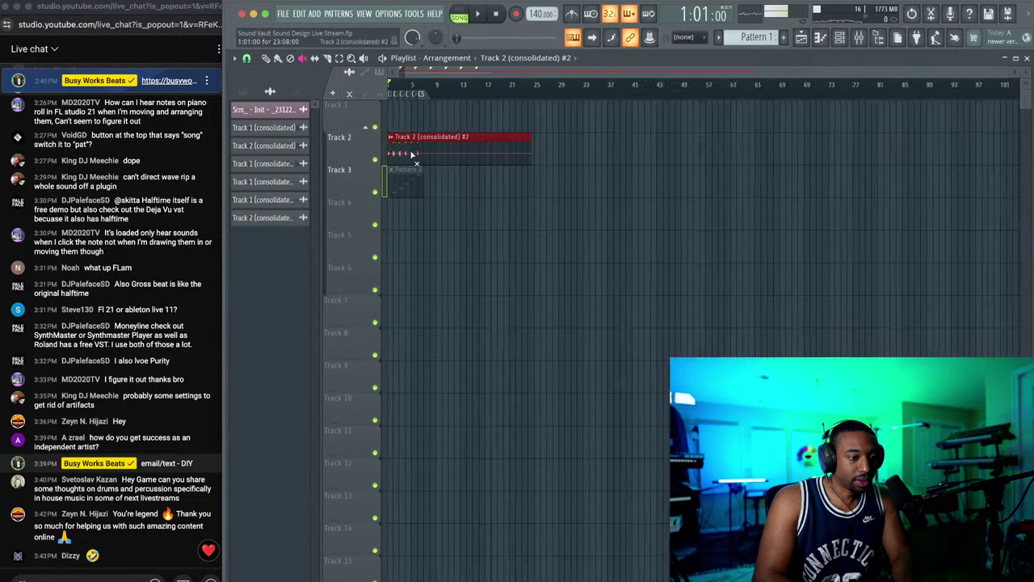
scroll(415, 157, "up", 10)
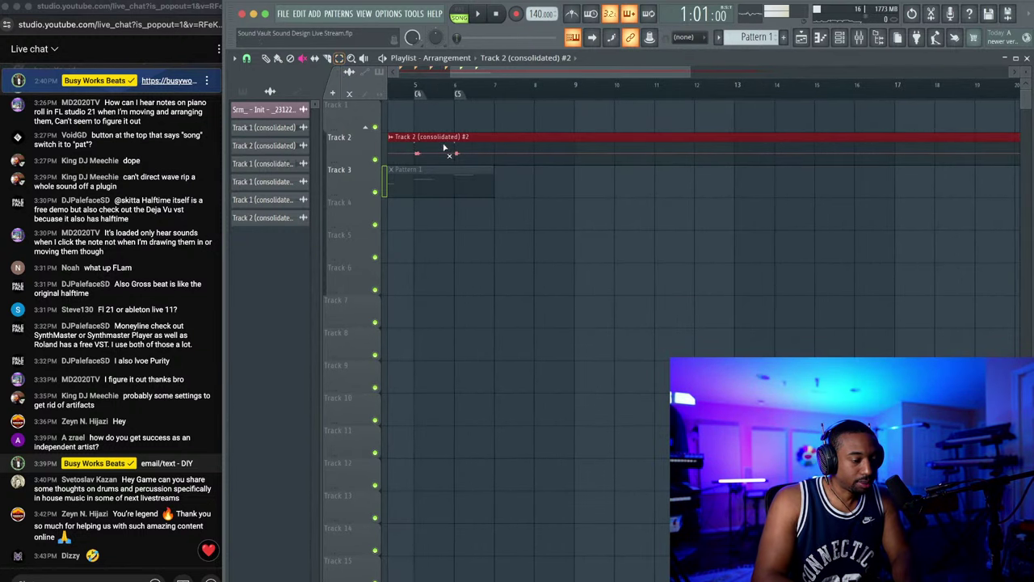
key("super+z")
scroll(410, 165, "left", 4)
scroll(359, 137, "up", 1)
scroll(358, 120, "down", 1)
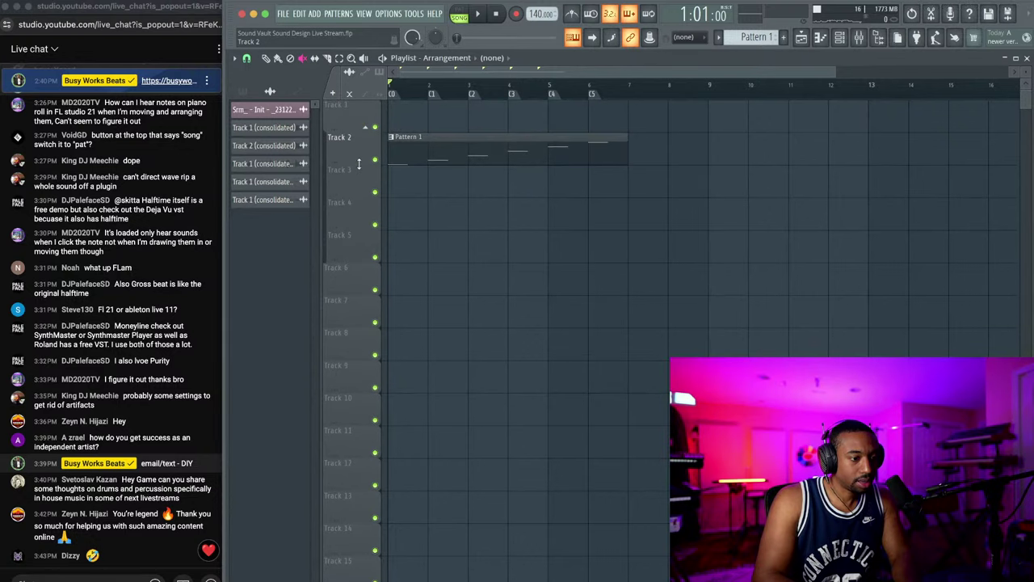
Step: Consolidate Track 2 from the track start as WAV with the tail set to Cut remainder
right_click(365, 136)
mouse_move(419, 343)
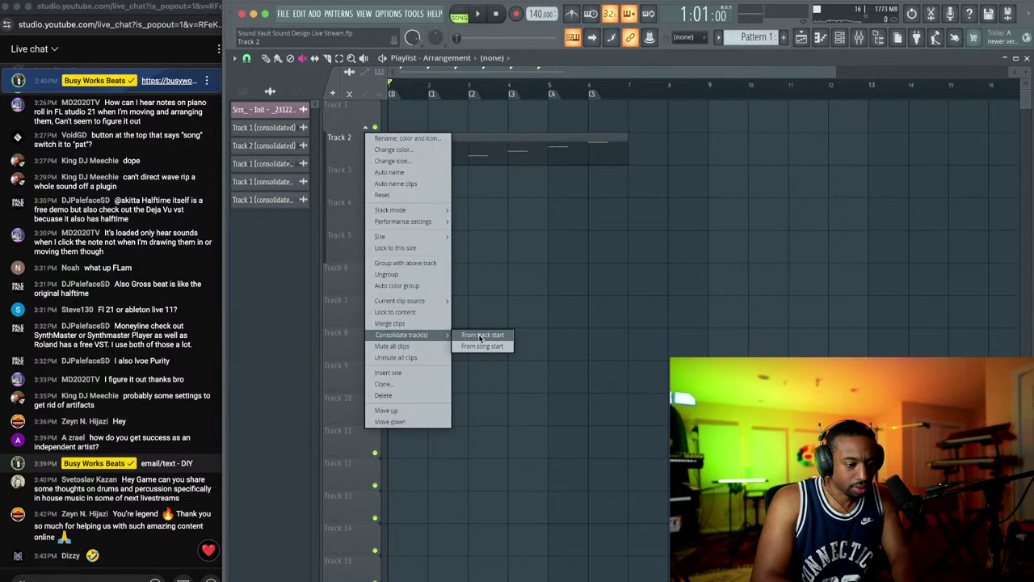
left_click(477, 336)
left_click(543, 162)
left_click(558, 176)
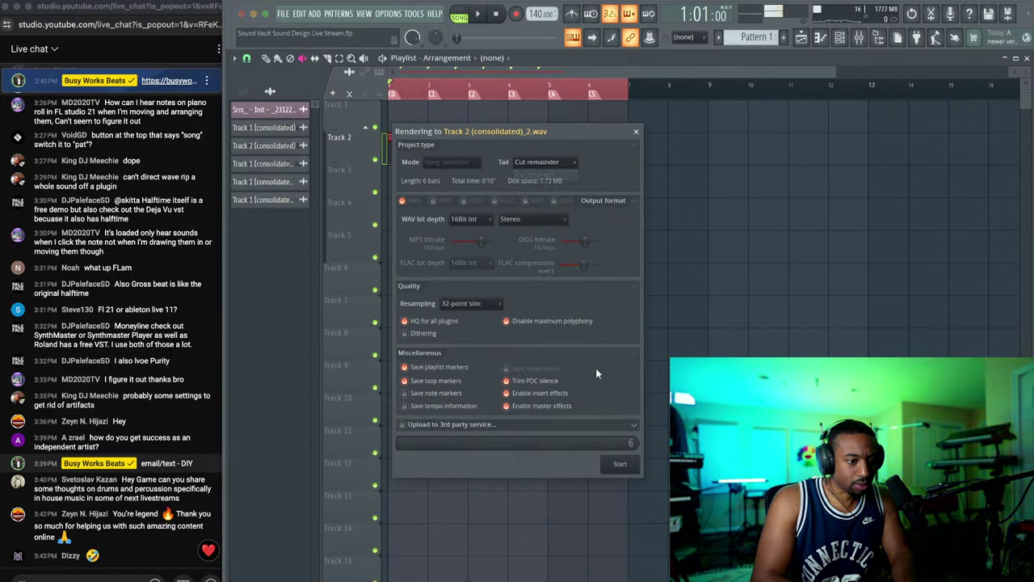
left_click(619, 463)
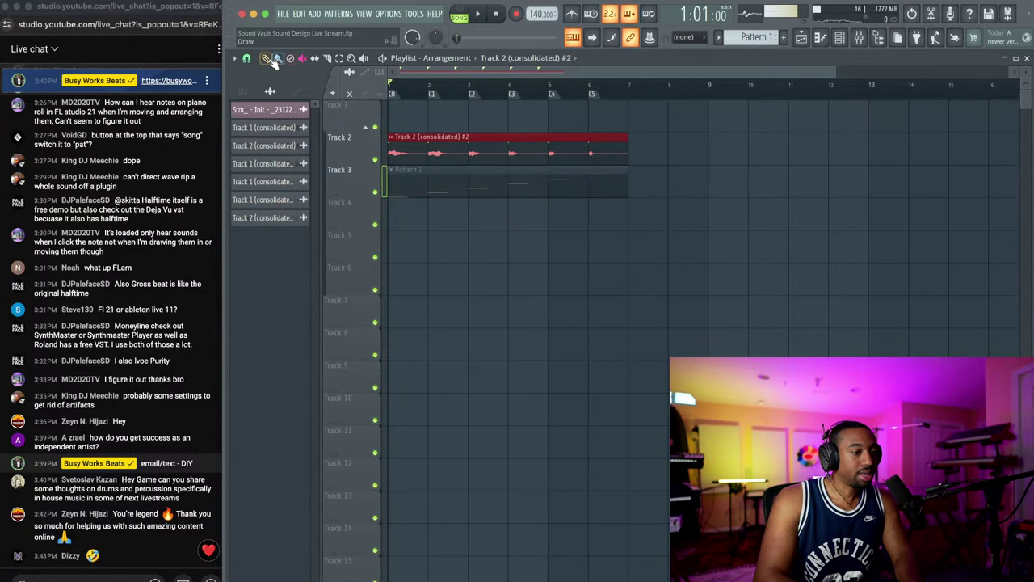
Step: Open the consolidated Track 2 clip in the Edison audio editor and delete the loop region spanning the whole sample
double_click(415, 134)
right_click(419, 343)
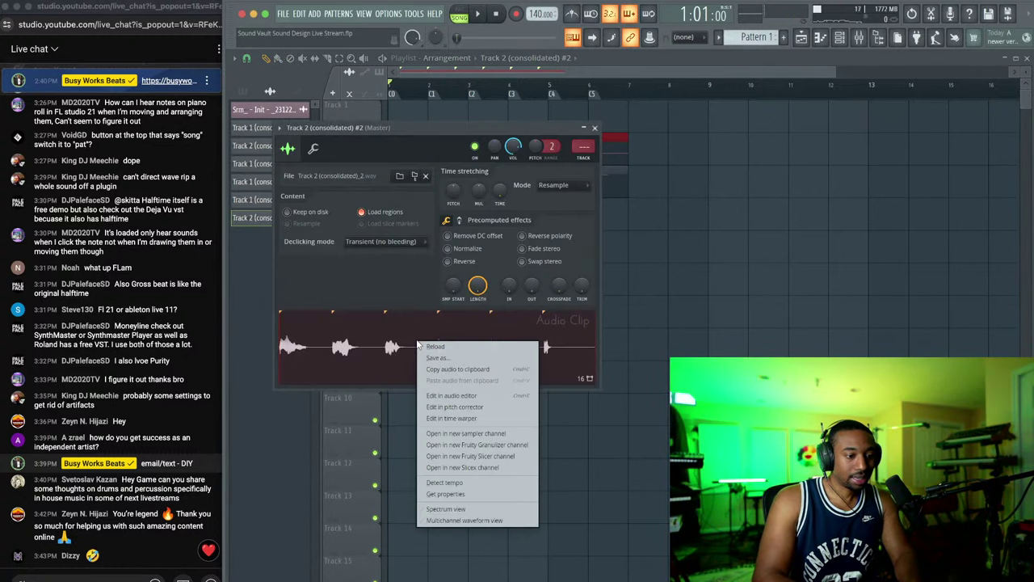
left_click(444, 397)
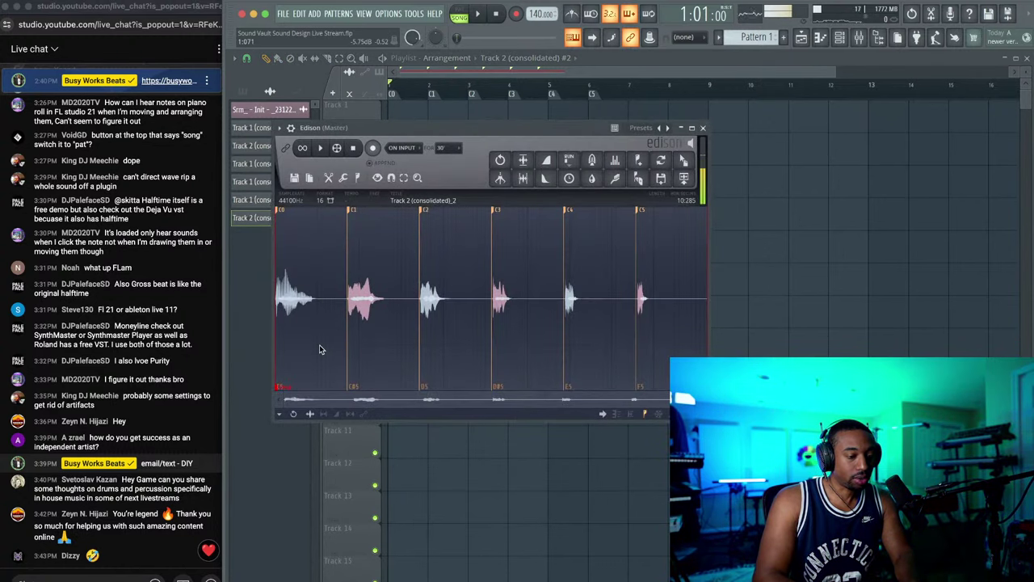
right_click(285, 388)
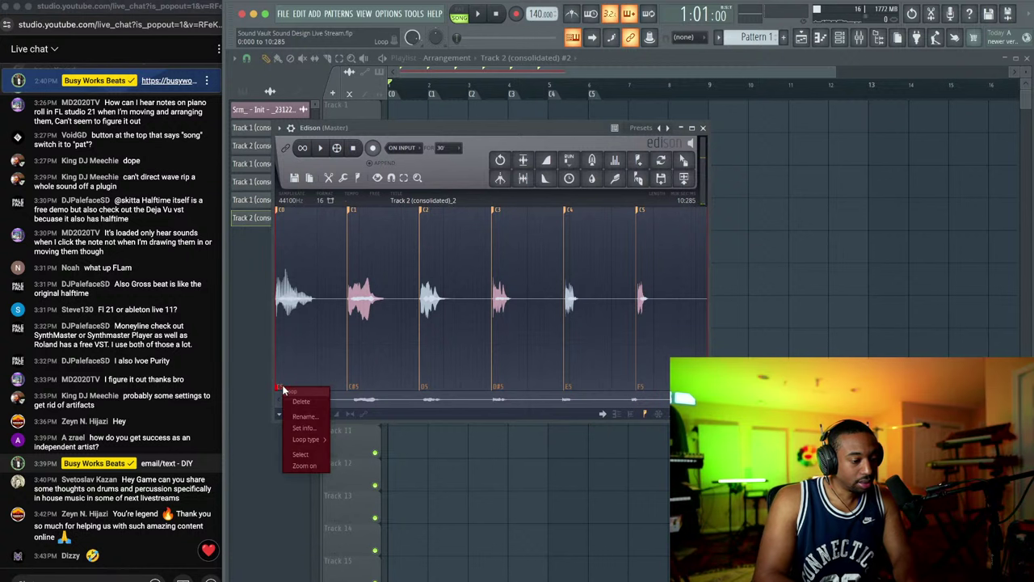
left_click(300, 401)
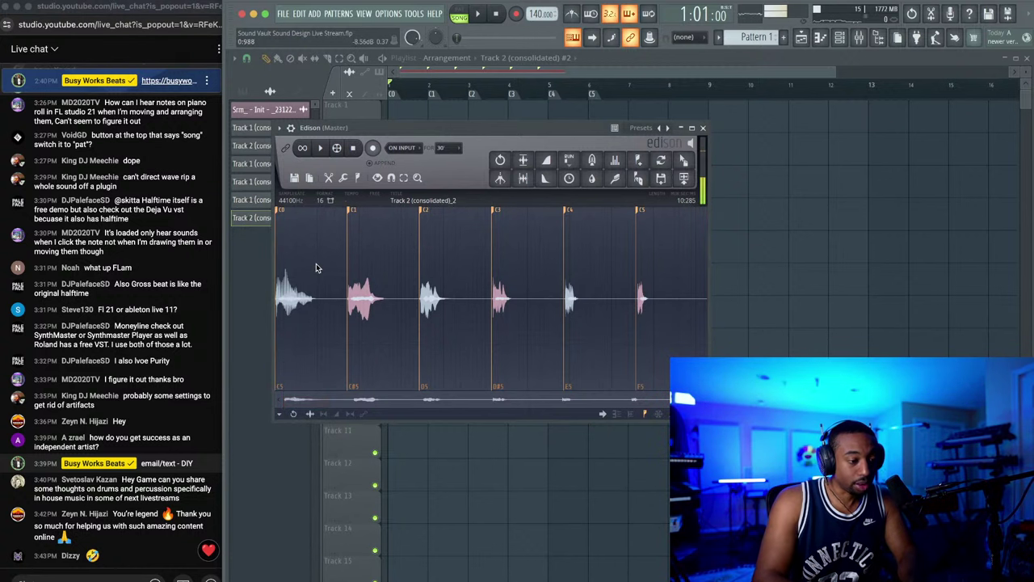
Step: Start exporting the Edison regions for sampler use, choosing Desktop > Sounds Vault > Pack 1 > One Shots as the destination
left_click(308, 178)
mouse_move(325, 244)
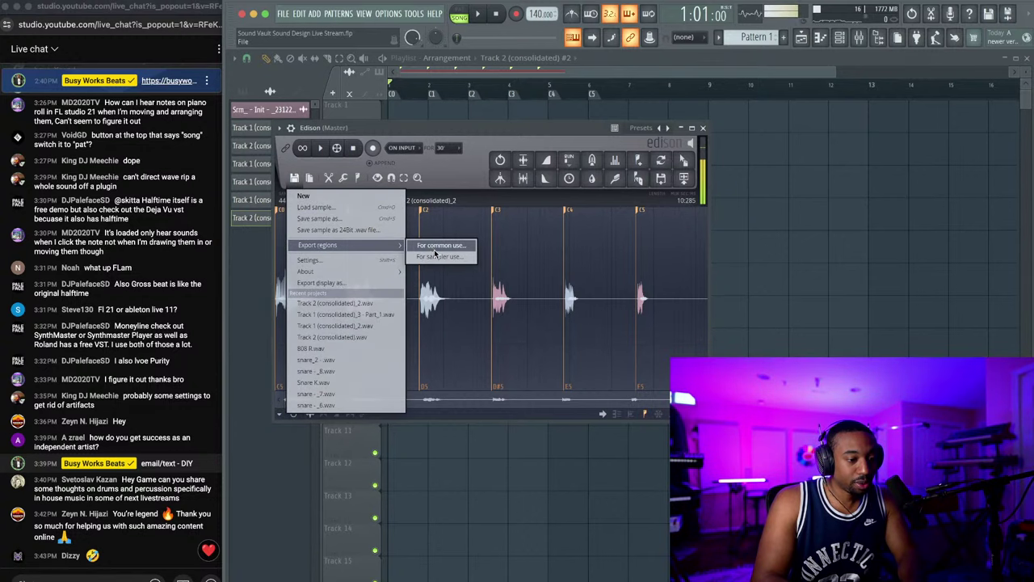
left_click(439, 257)
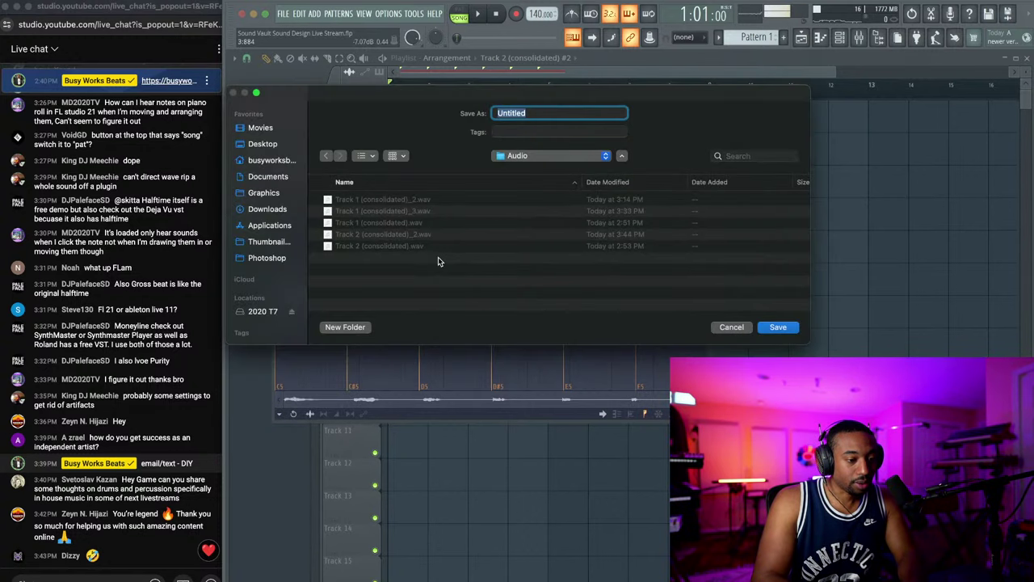
left_click(288, 149)
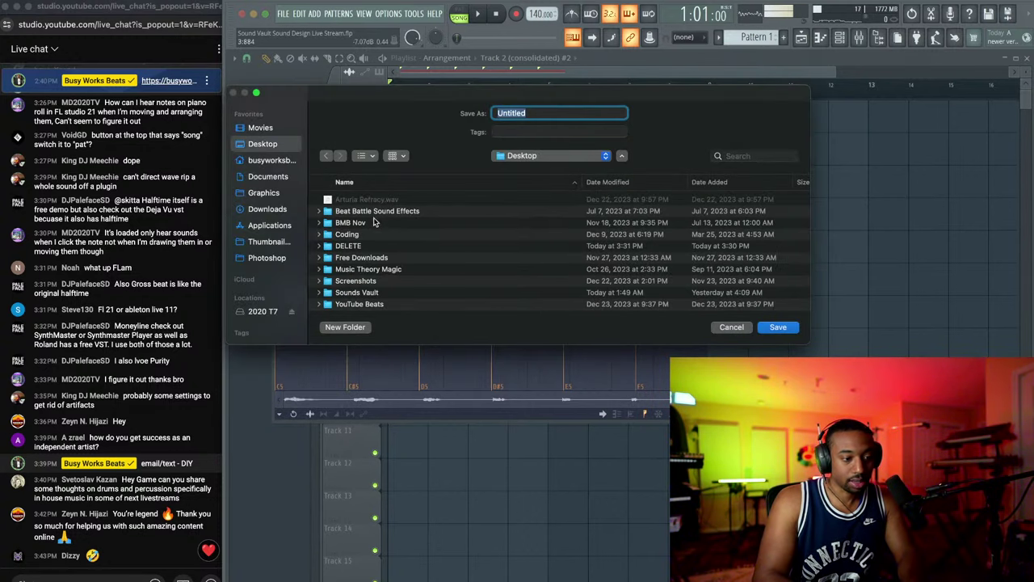
double_click(374, 293)
double_click(375, 202)
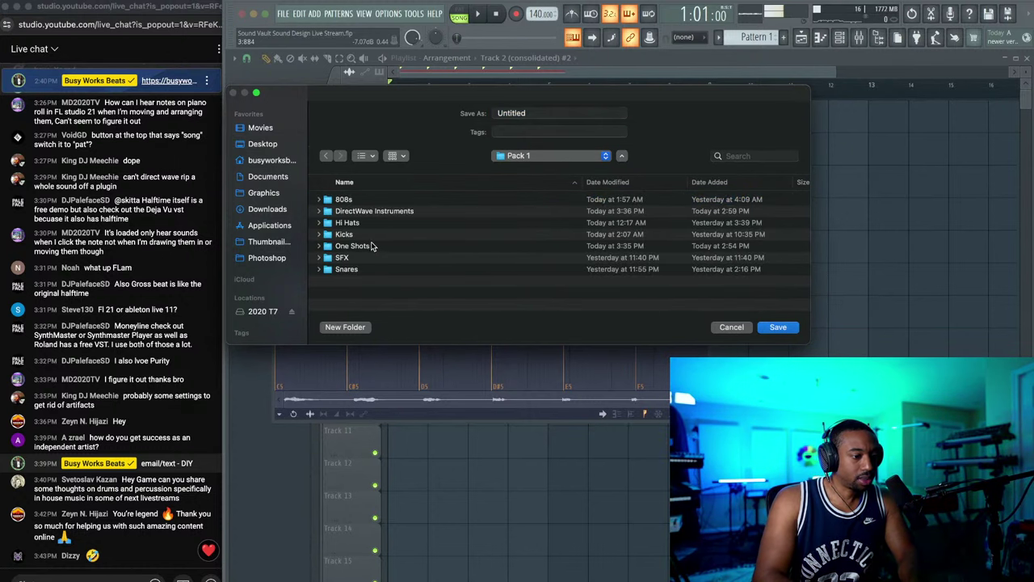
double_click(353, 246)
Step: Create a Brass folder inside One Shots, save the exported regions there under the name Brass and close Edison
key("super+shift+n")
type("Bra")
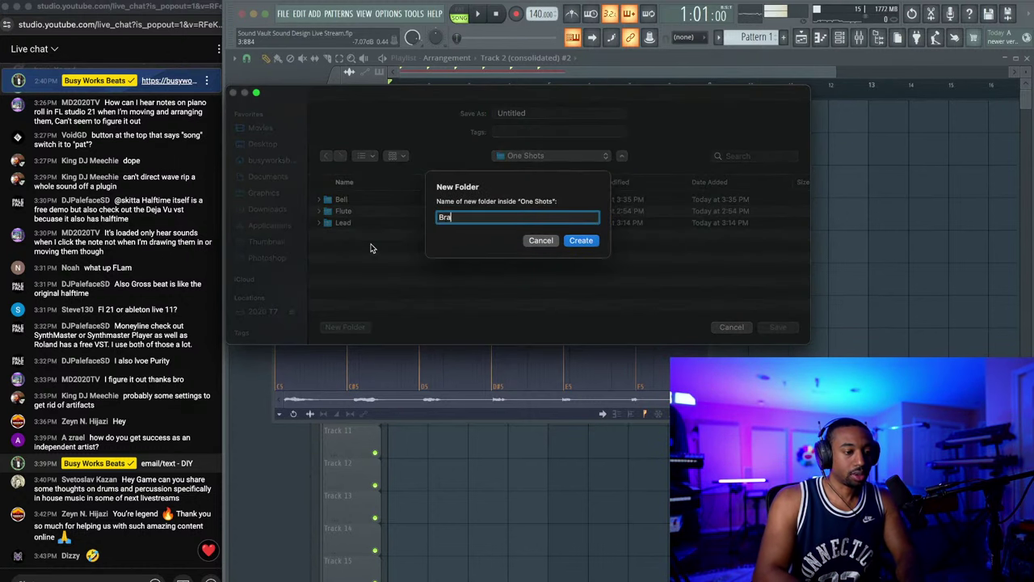
type("ss")
key("Return")
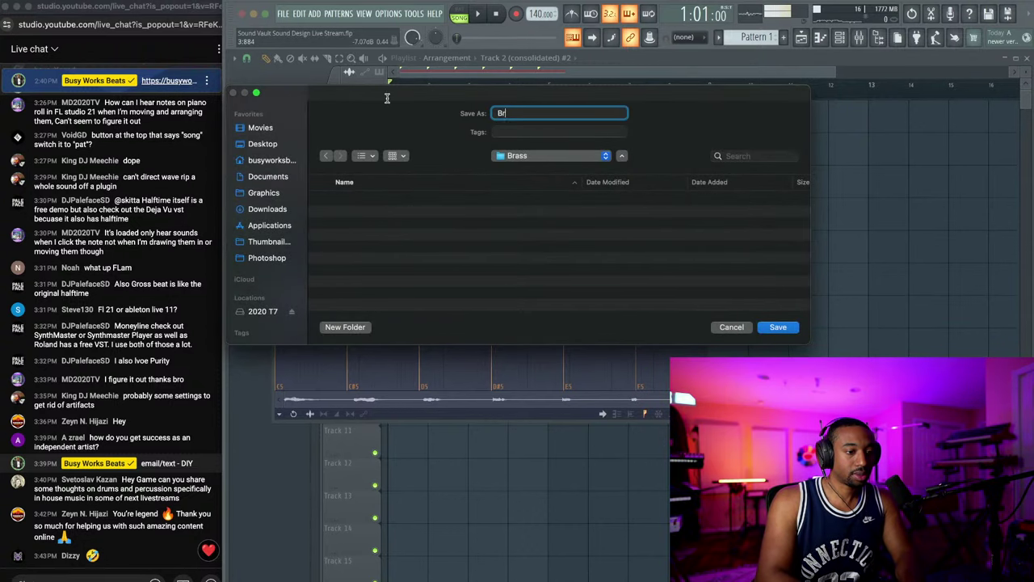
key("Return")
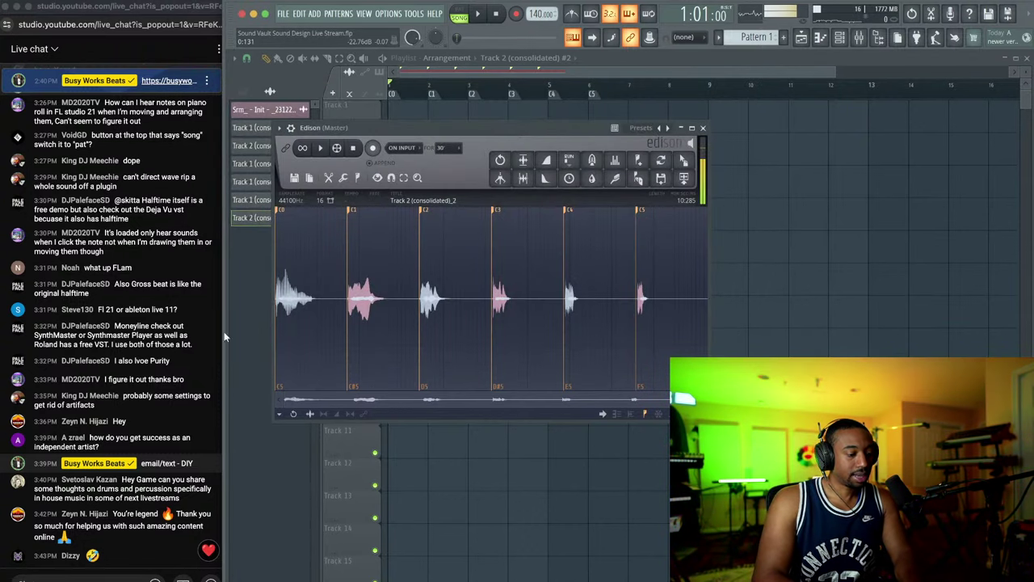
left_click(705, 128)
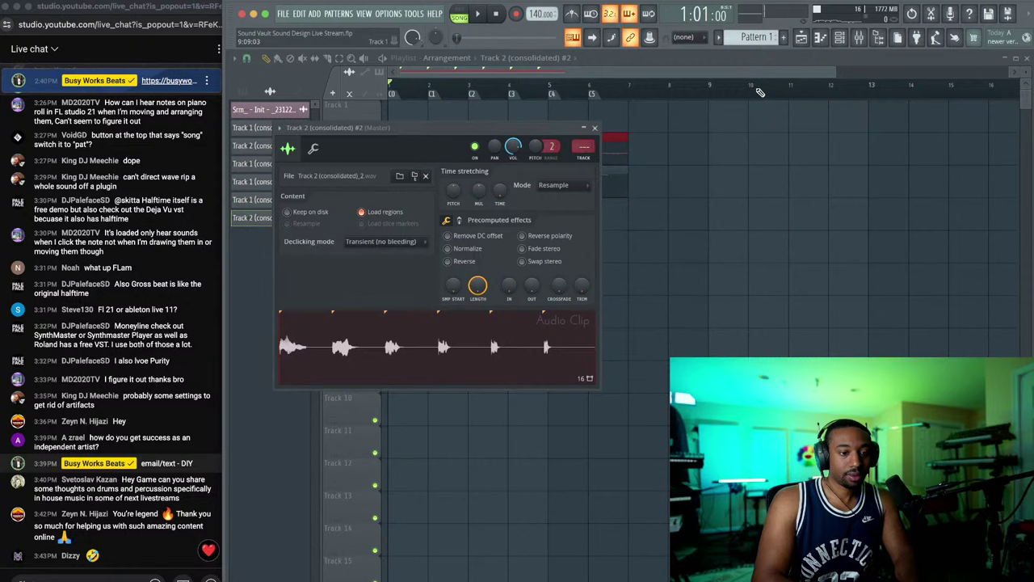
Step: Add a new DirectWave instrument channel to the channel rack
left_click(840, 37)
left_click(304, 217)
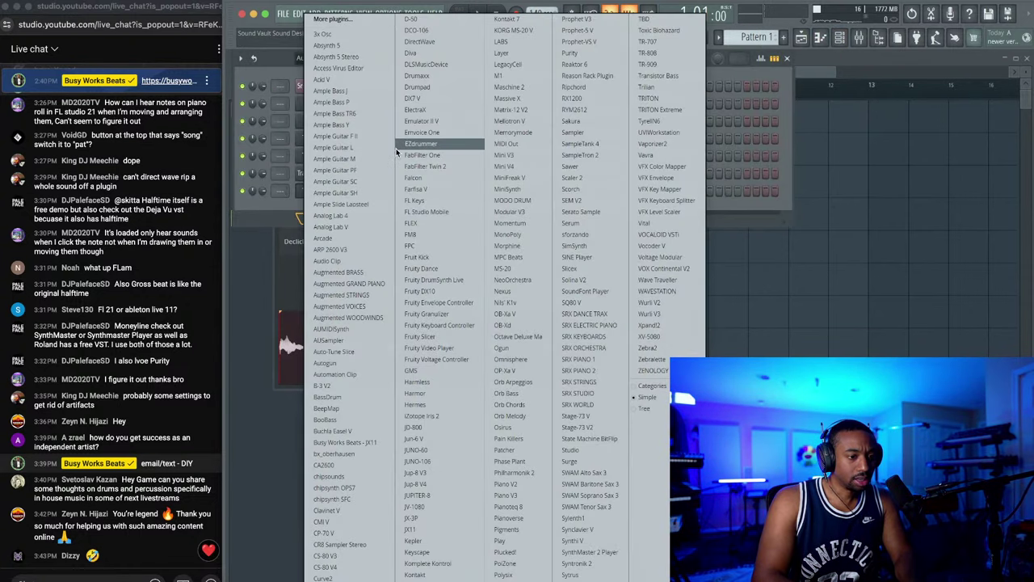
left_click(420, 41)
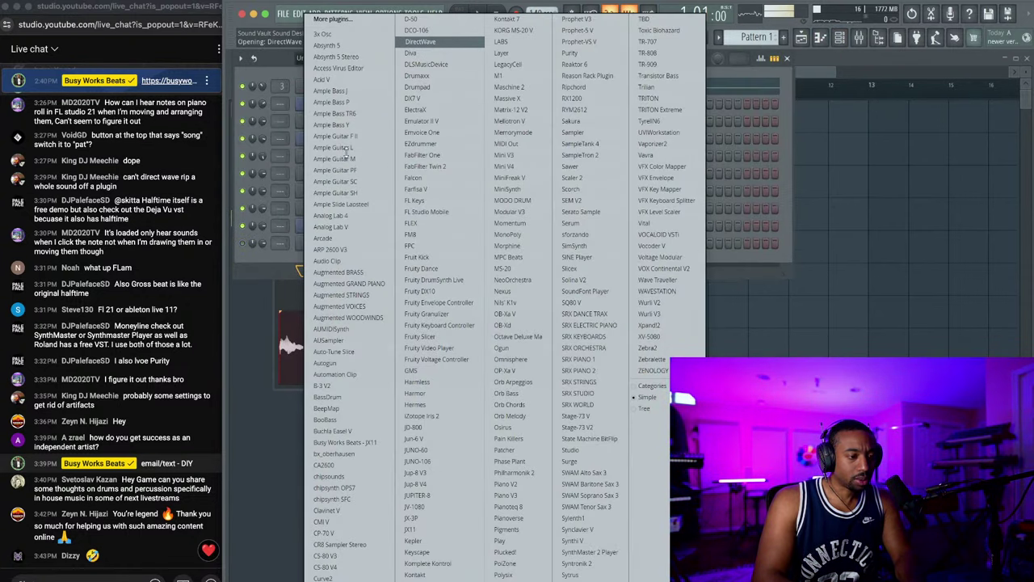
Step: Switch to Finder, load all the Brass one-shots (C0 to C5) from the One Shots folder into DirectWave #4 and close its window
key("super+Tab")
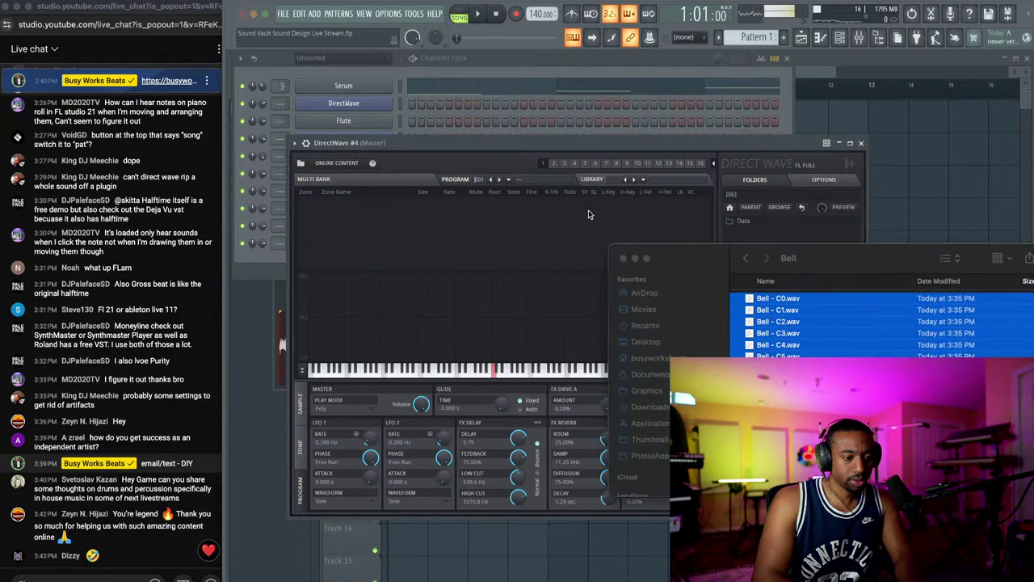
left_click(746, 259)
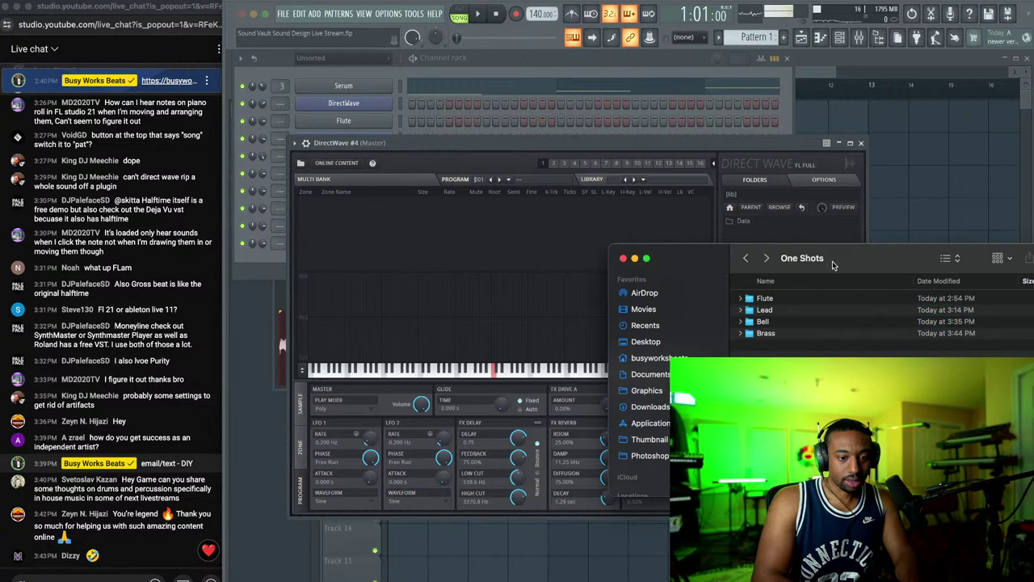
double_click(769, 333)
left_click(778, 346)
left_click_drag(788, 300, 415, 289)
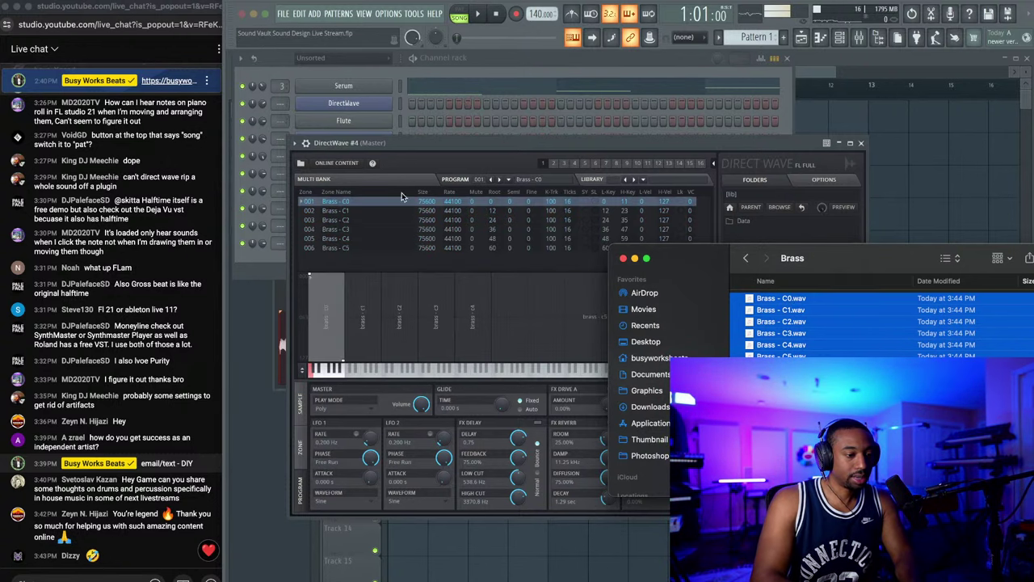
left_click_drag(402, 143, 374, 122)
left_click(834, 121)
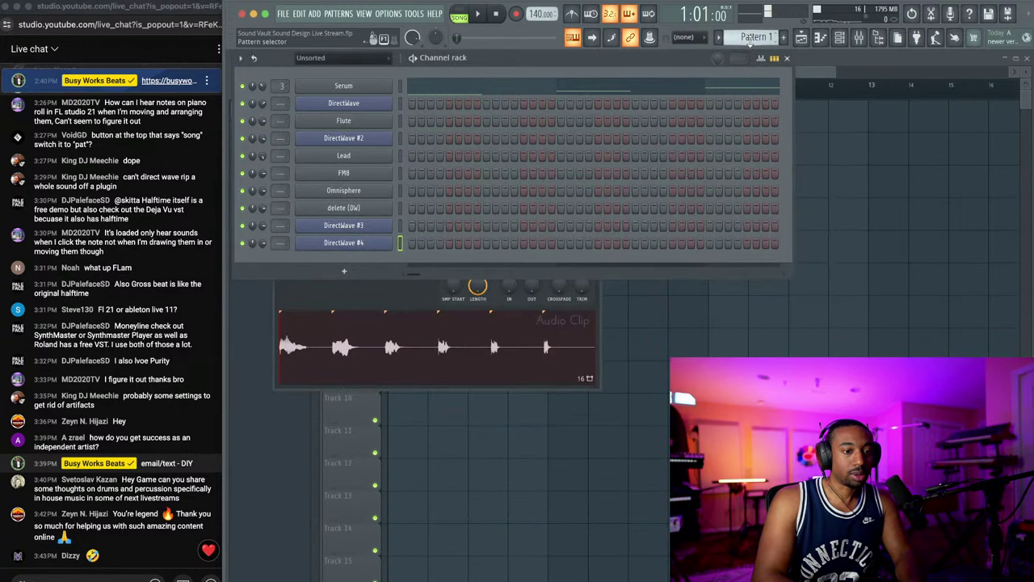
Step: Select Pattern 2, place the chord and melody notes on the DirectWave #4 channel and play them back in the piano roll
mouse_move(750, 41)
left_mouse_down()
mouse_move(750, 14)
mouse_move(749, 40)
mouse_move(750, 28)
left_mouse_up()
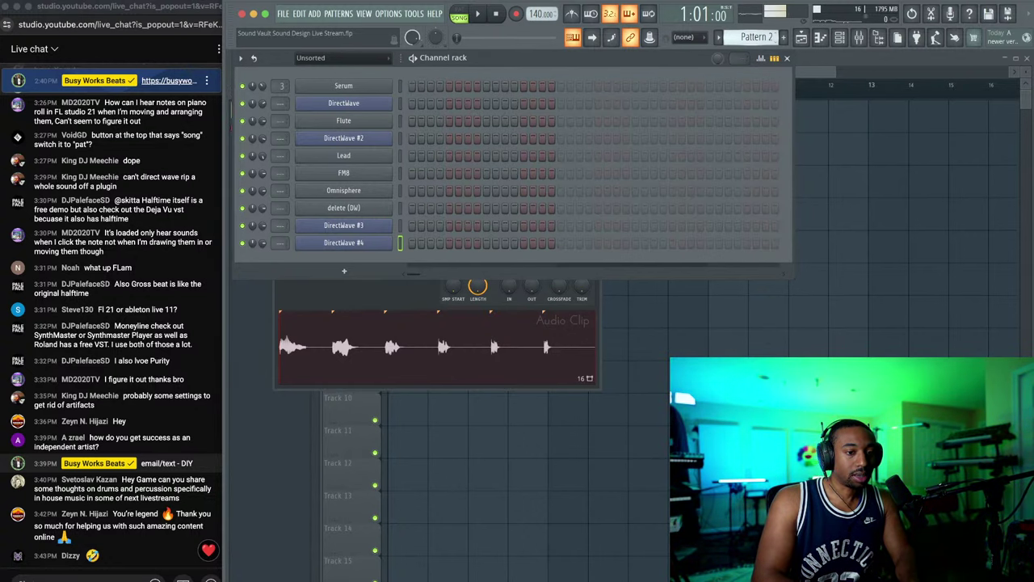
key("KP_Subtract")
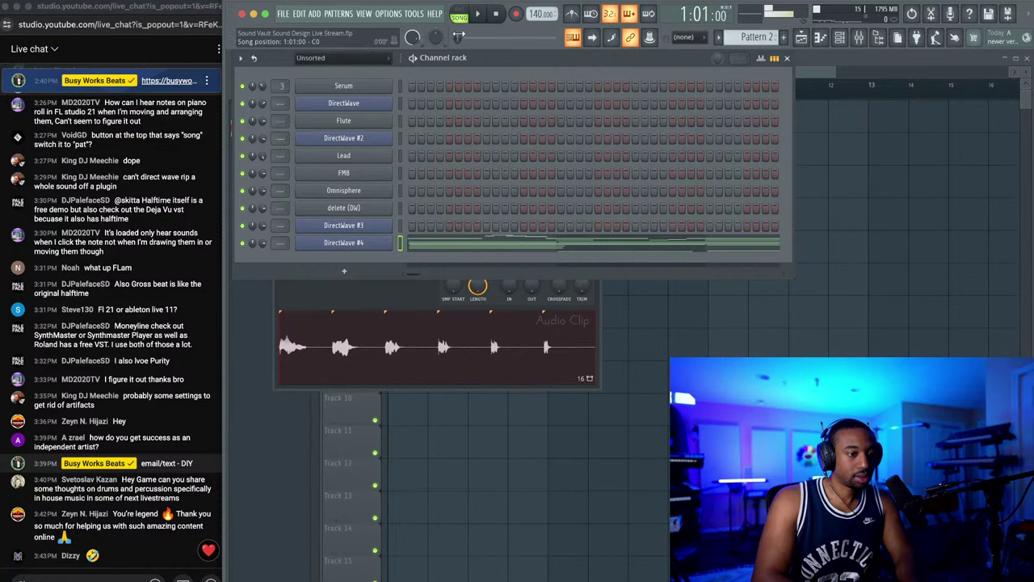
key("space")
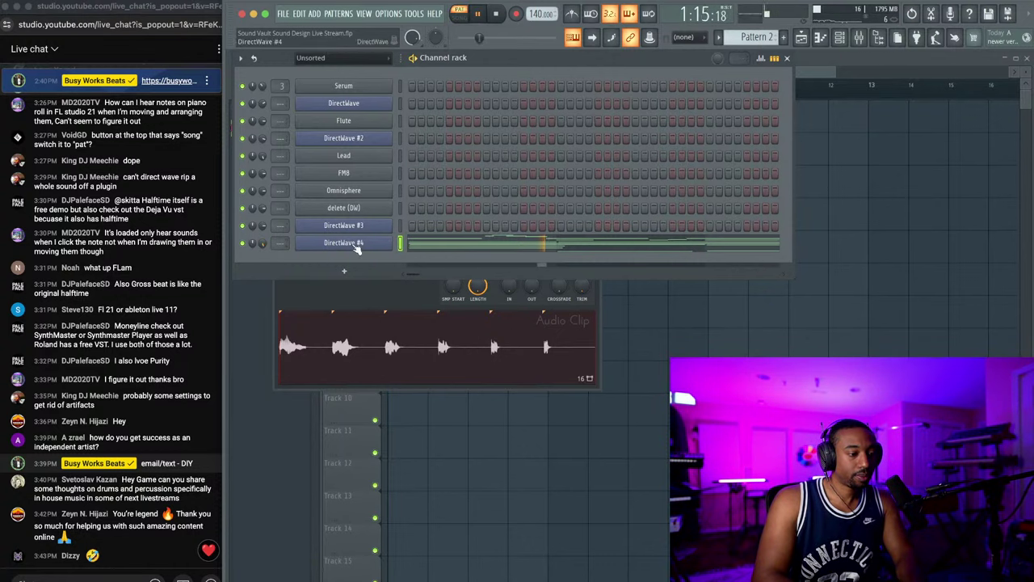
left_click(436, 244)
key("space")
scroll(437, 246, "up", 1)
key("space")
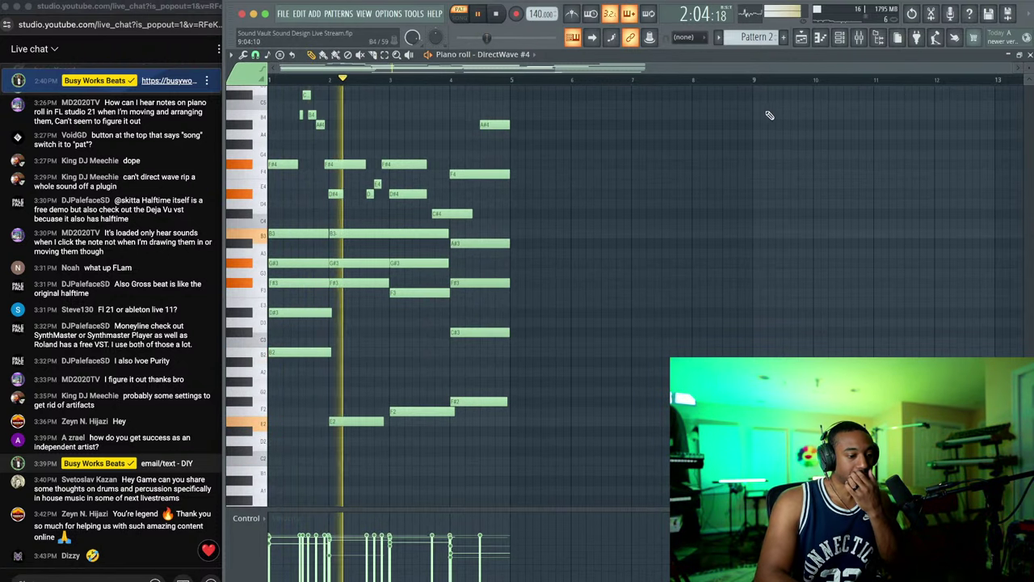
Step: Check which DirectWave #4 zones are triggered, transpose all the notes in Pattern 2 down two octaves and play the pattern
key("F6")
left_click(418, 244)
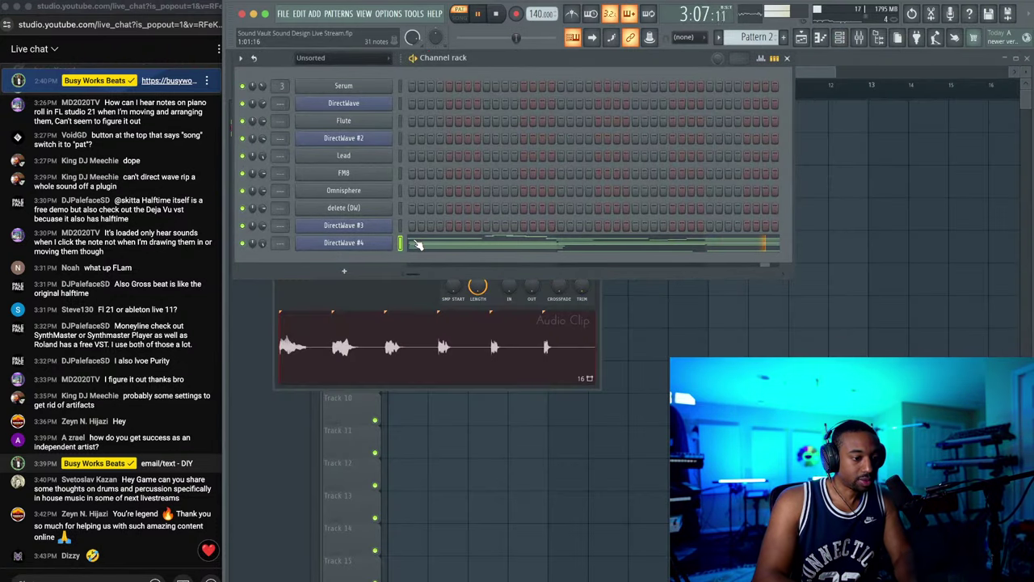
left_click(370, 243)
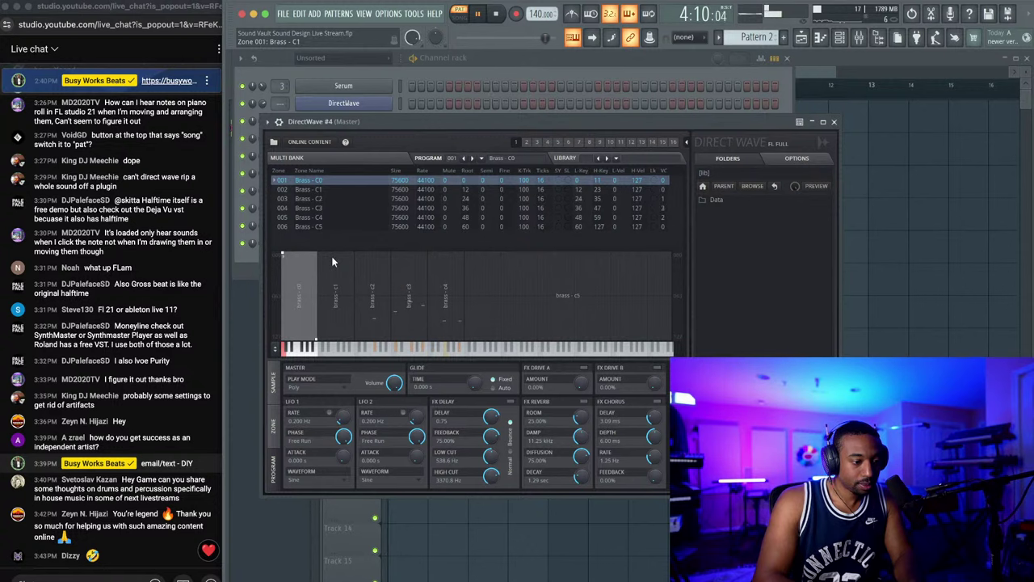
left_click(834, 122)
left_click(485, 250)
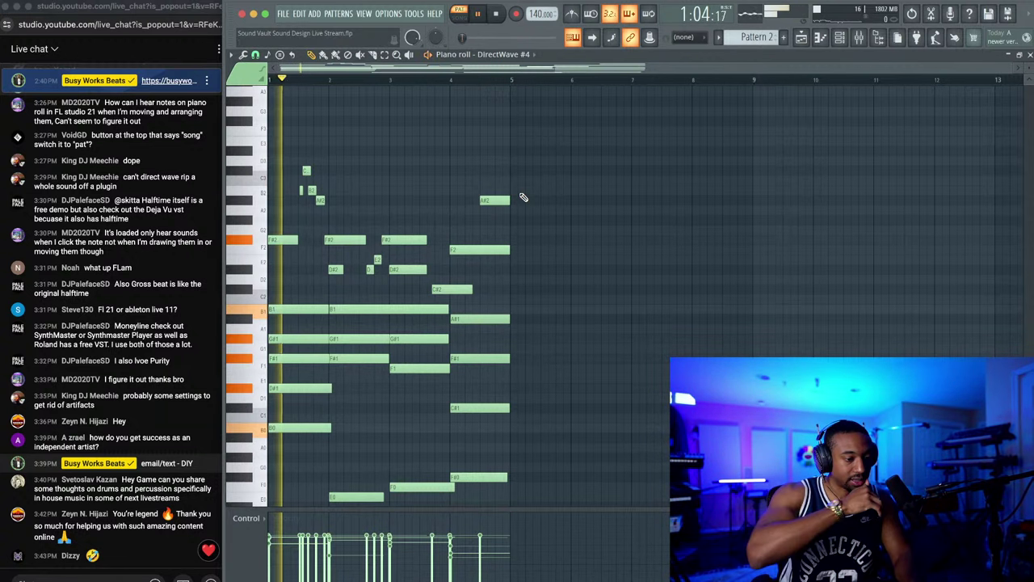
scroll(521, 199, "down", 2)
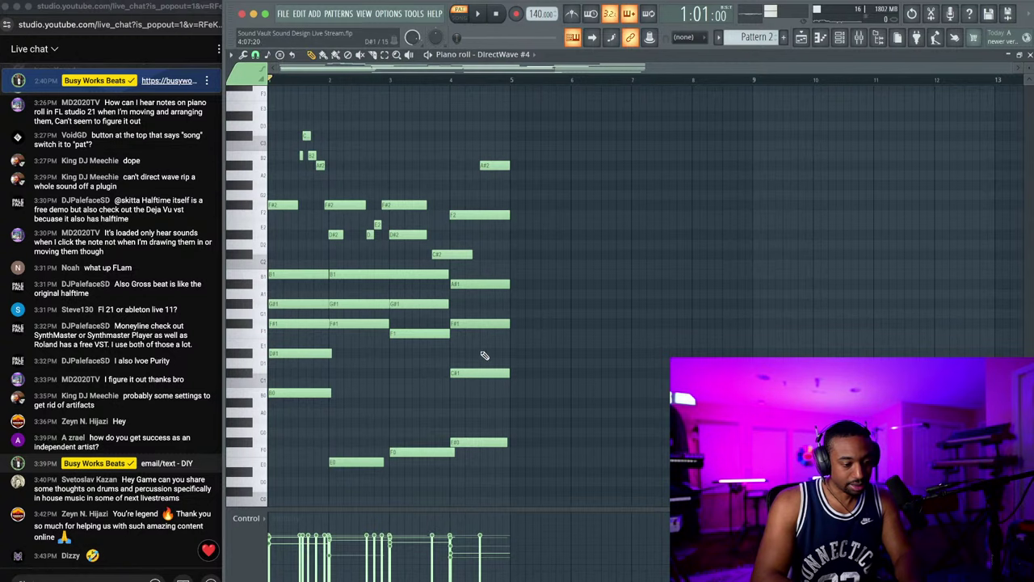
key("space")
Step: Reopen DirectWave #4 and look through its detailed channel settings during playback before returning to the plugin editor
key("F6")
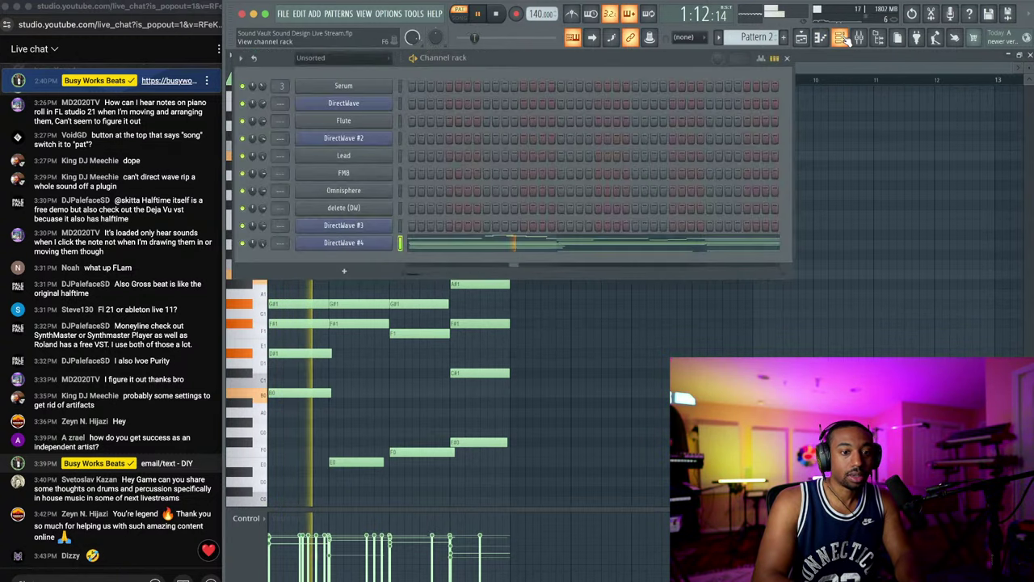
left_click(329, 242)
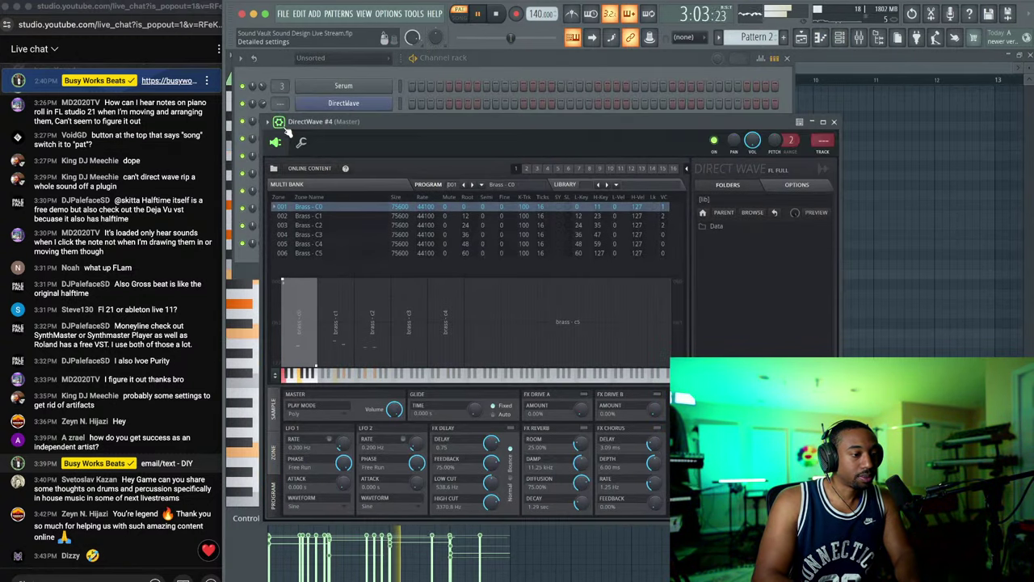
left_click(302, 142)
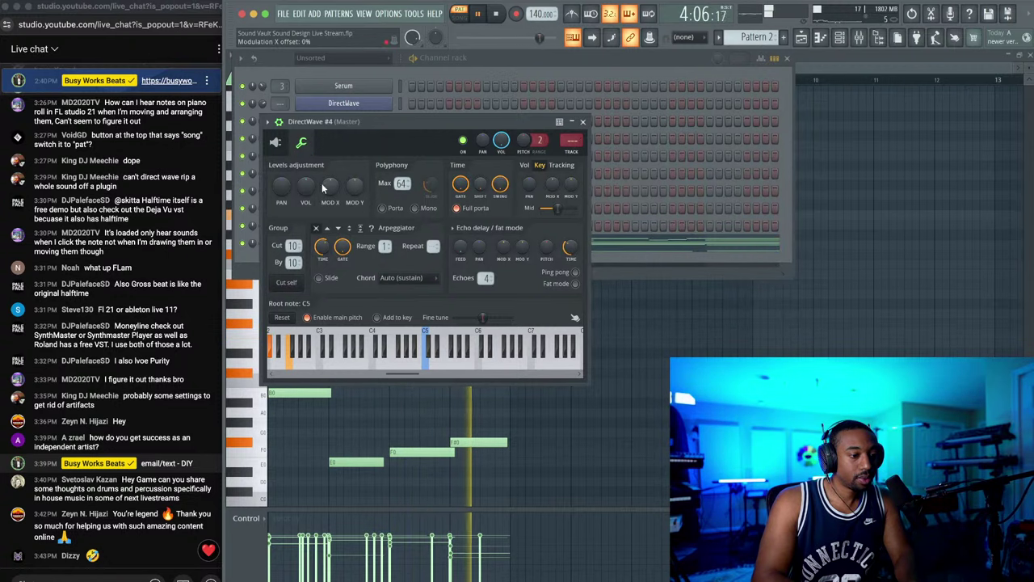
left_click(275, 143)
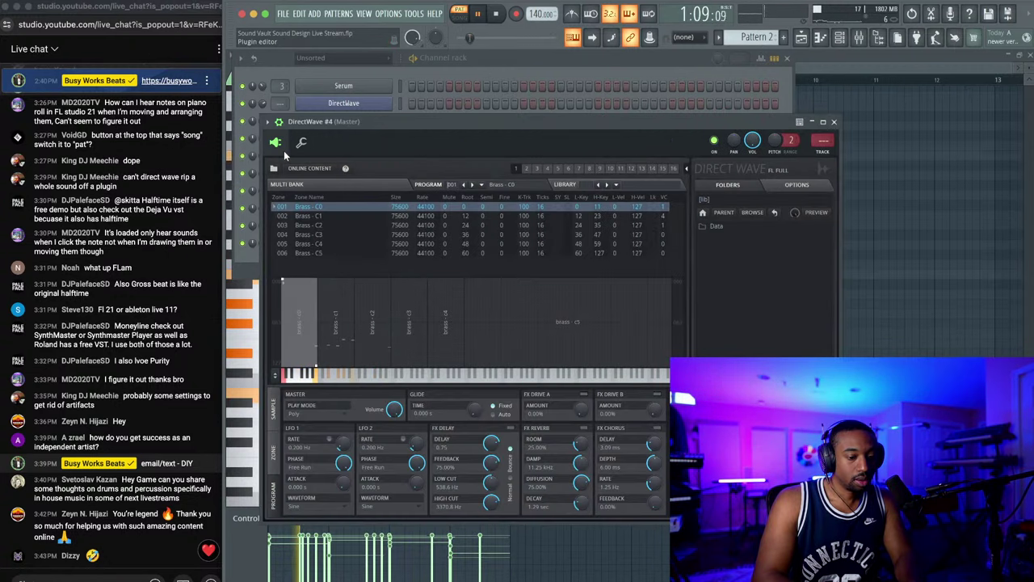
Step: Enable DirectWave #4's reverb, chorus and delay effects, set the delay feedback to 16.41% and stop playback
left_click(583, 428)
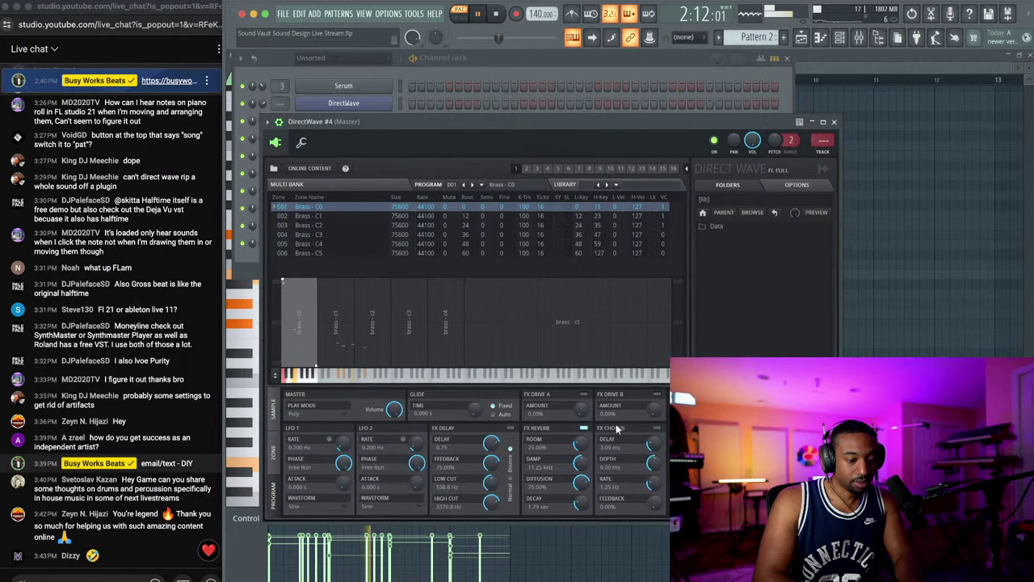
left_click(657, 428)
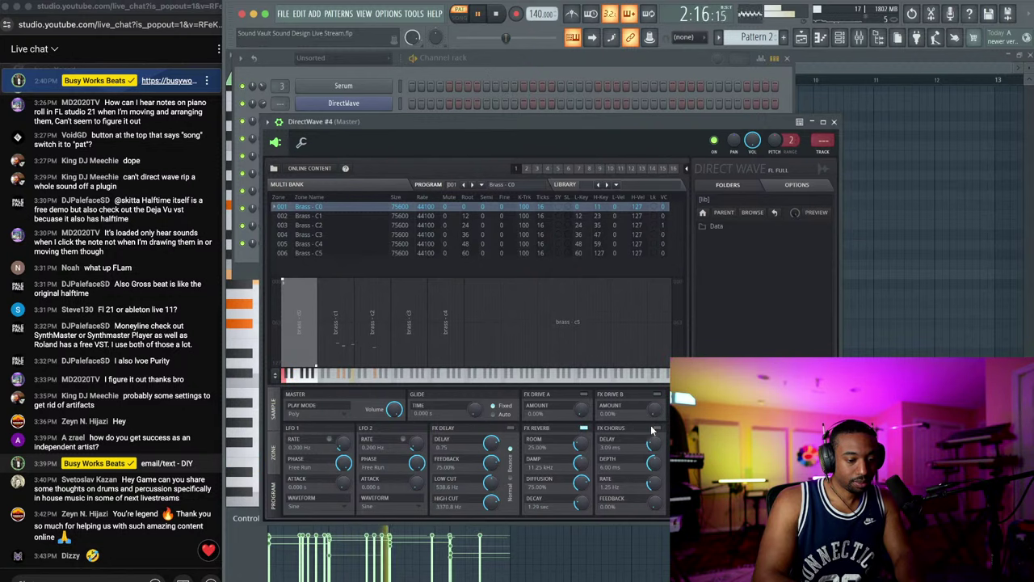
left_click(511, 428)
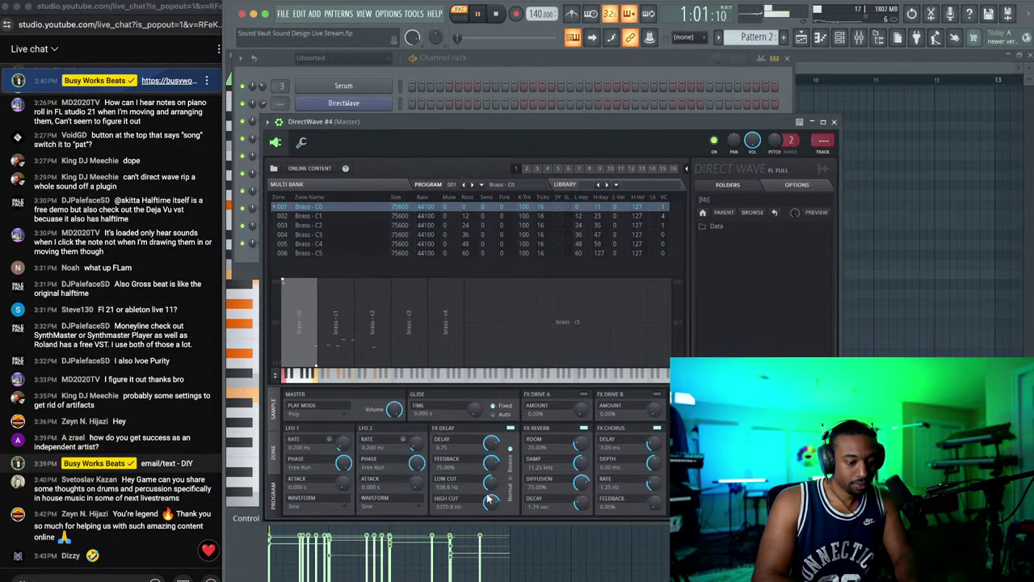
left_click_drag(491, 463, 491, 507)
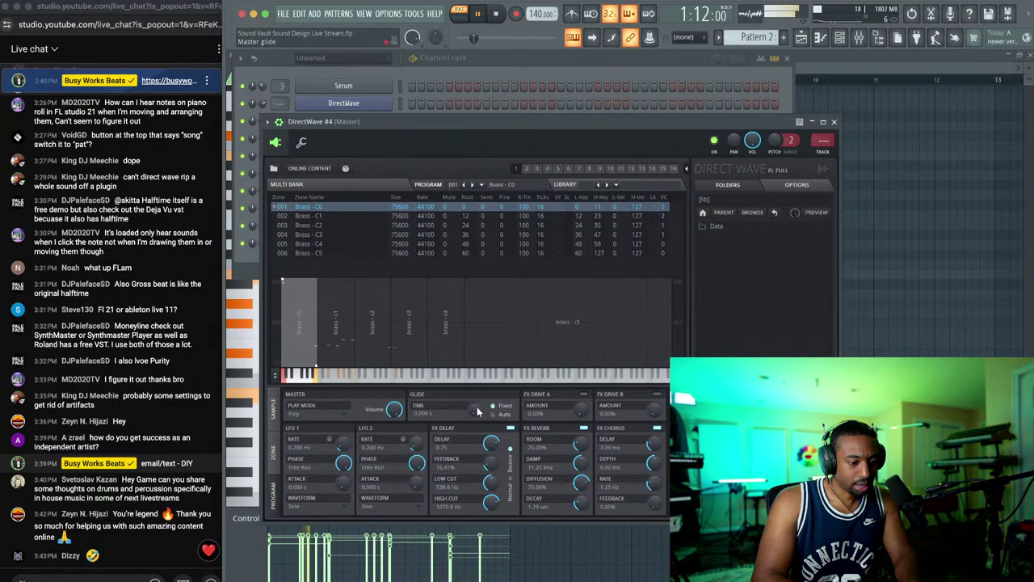
left_click_drag(452, 131, 451, 45)
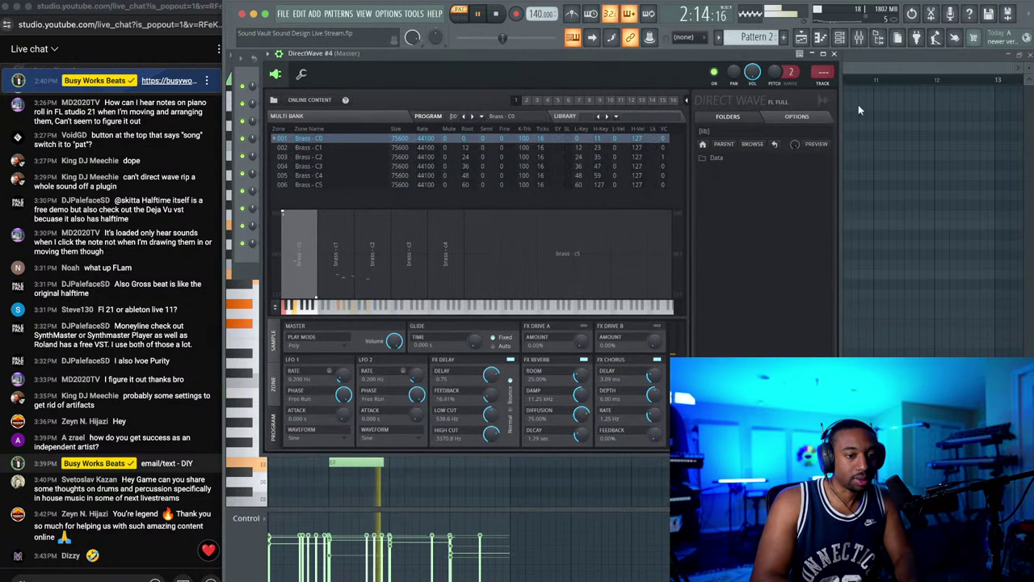
left_click(835, 54)
key("space")
Step: Begin saving the DirectWave #4 program under a new name and browse to the DirectWave Instruments folder in Pack 1
left_click(344, 243)
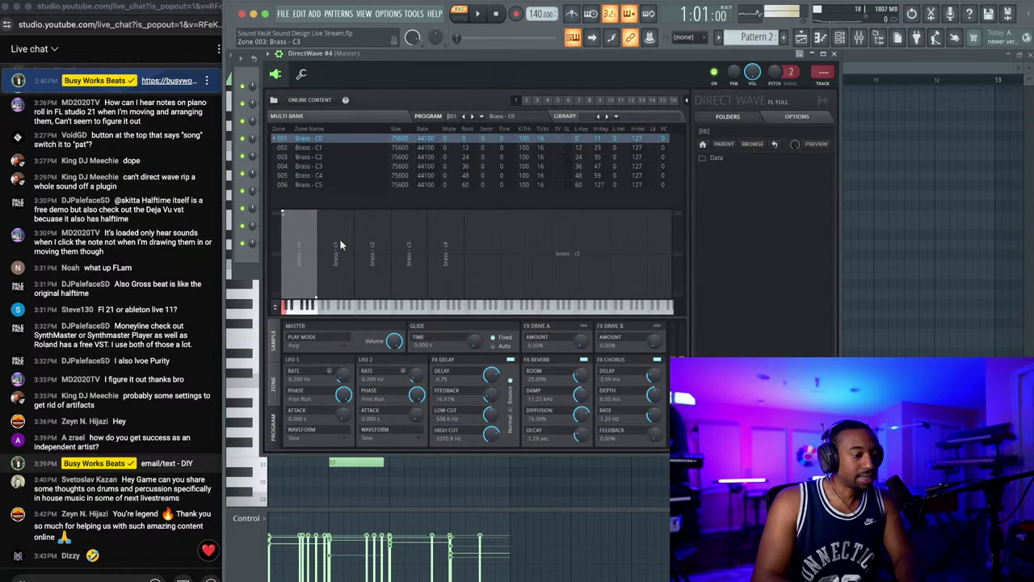
left_click(273, 99)
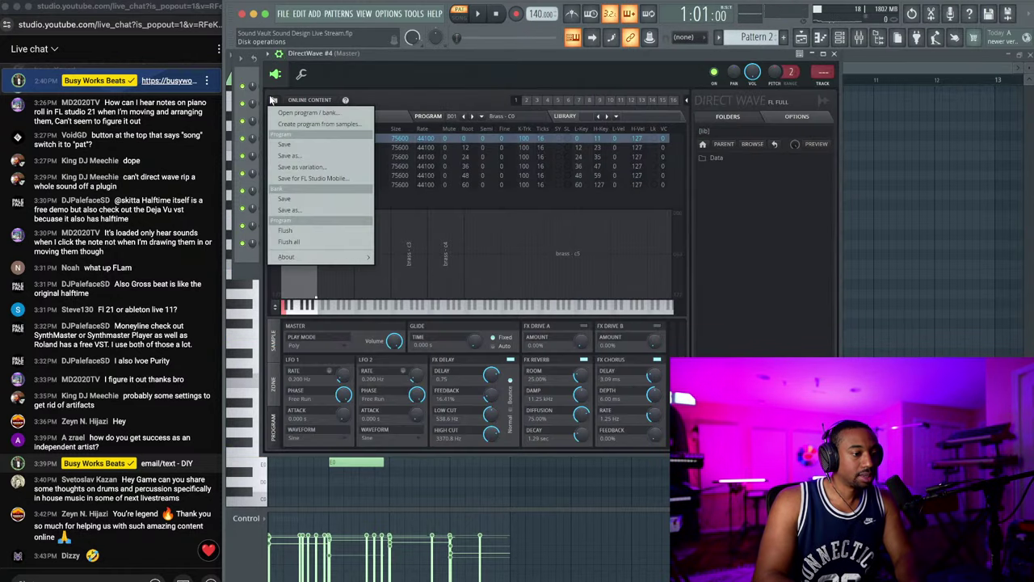
left_click(289, 155)
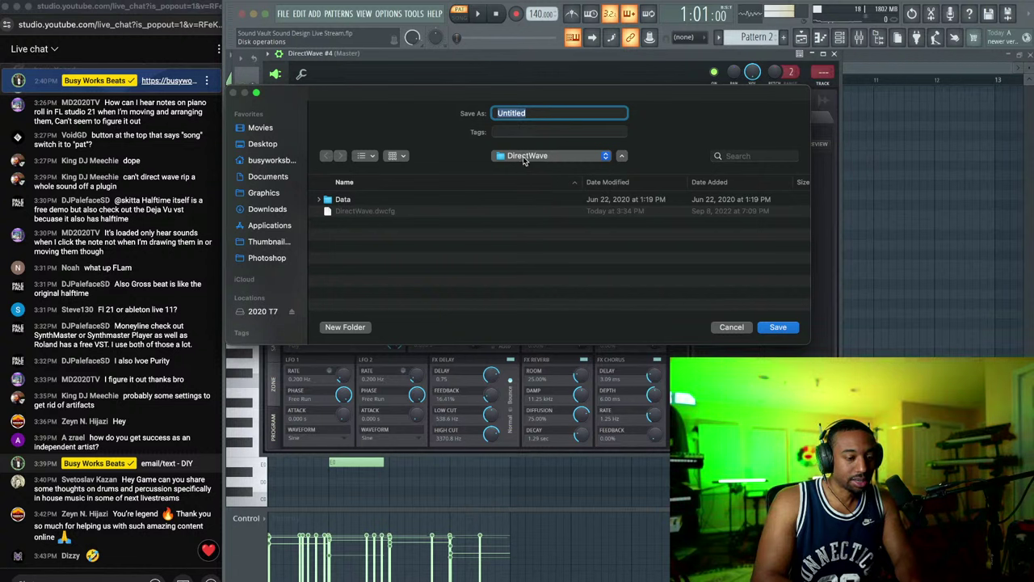
left_click(521, 158)
left_click(525, 266)
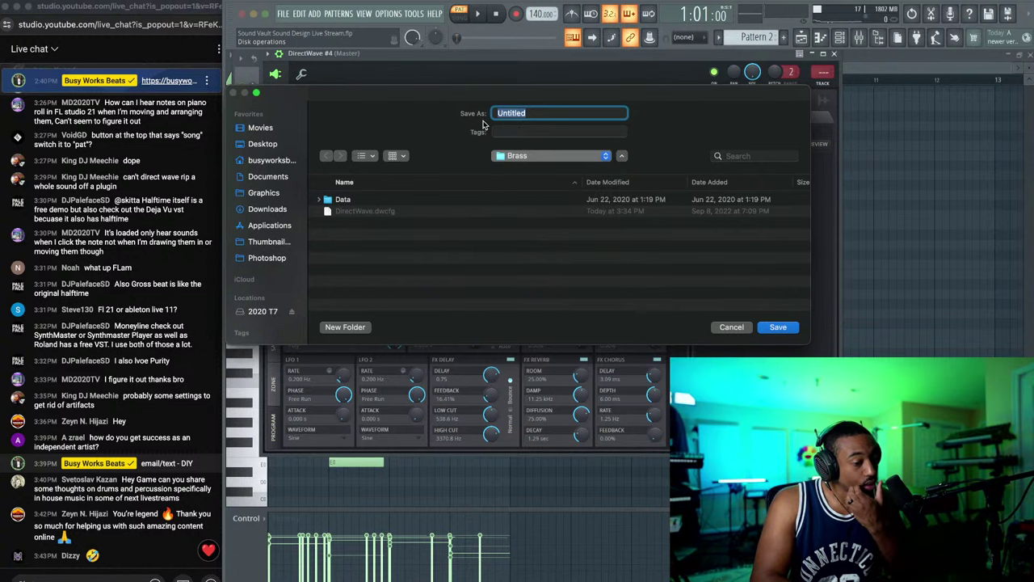
left_click(525, 156)
left_click(529, 171)
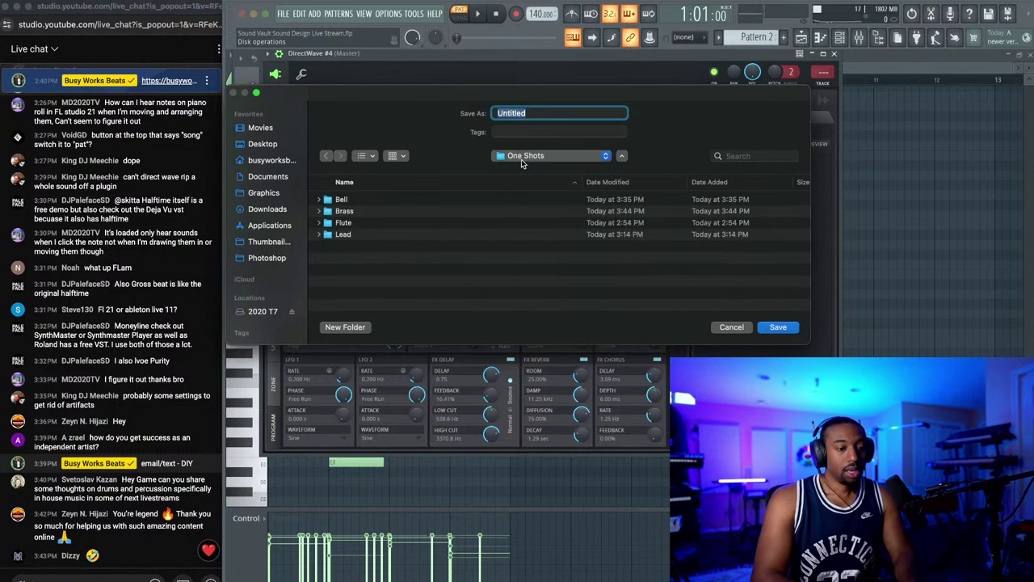
left_click(526, 157)
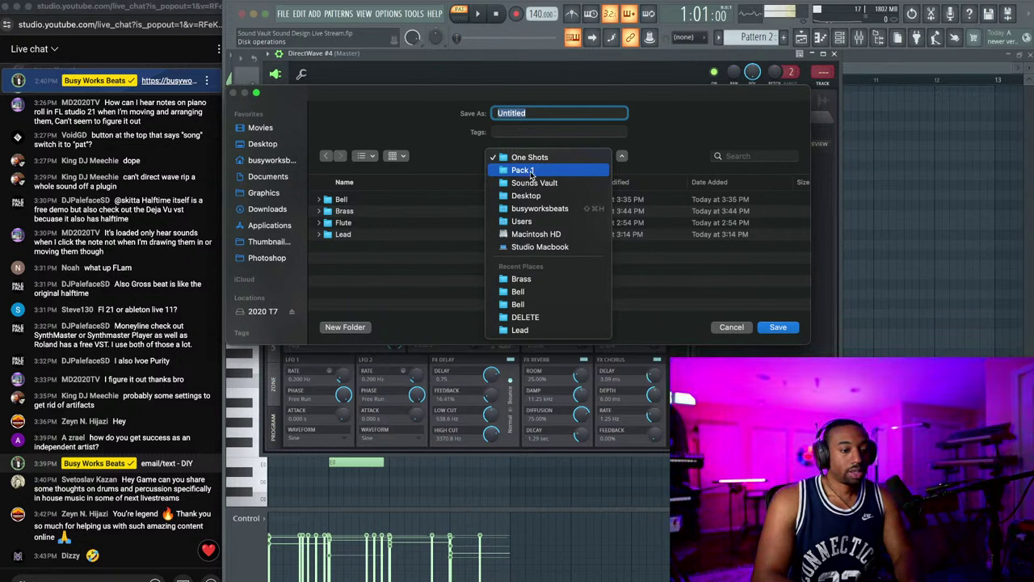
left_click(530, 171)
double_click(395, 211)
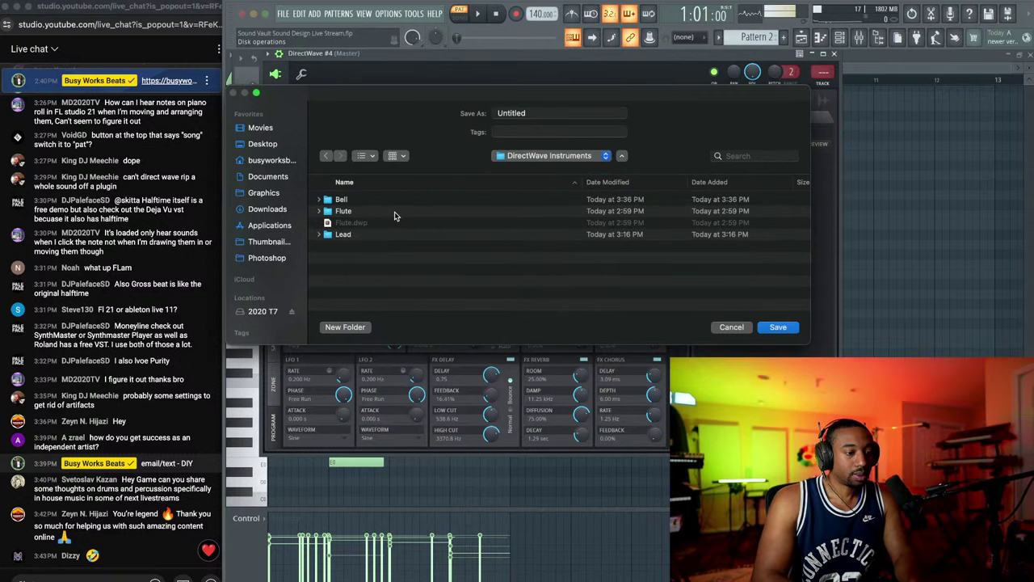
Step: Create a Brass folder inside DirectWave Instruments and save the program there as Brass
key("shift+super+n")
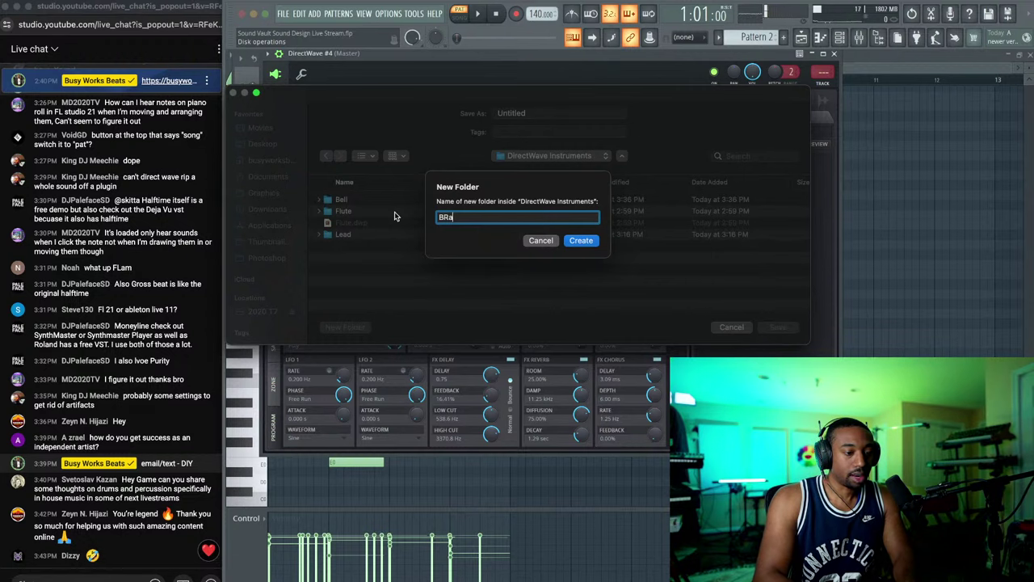
type("Brass")
key("Return")
double_click(526, 113)
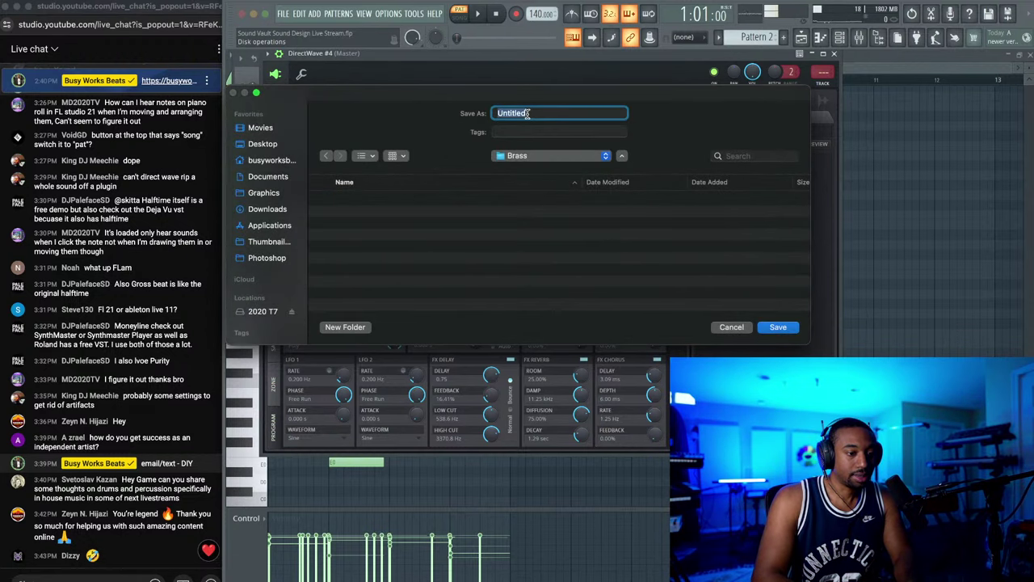
type("Brass")
key("Return")
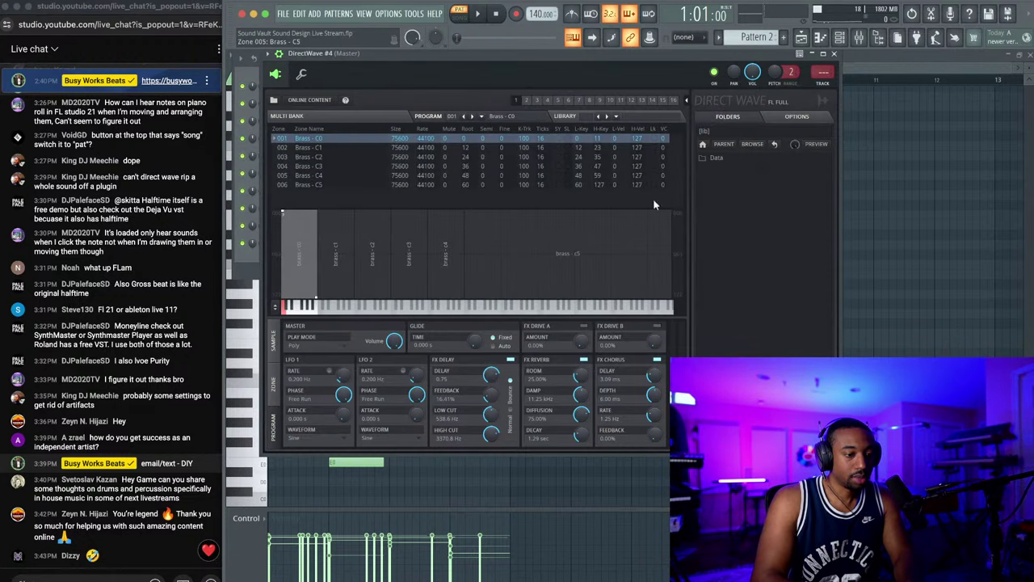
Step: Close the DirectWave #4 editor and open the saved Brass program from the Pack 1 browser folder in a new channel
left_click(835, 54)
left_click(877, 39)
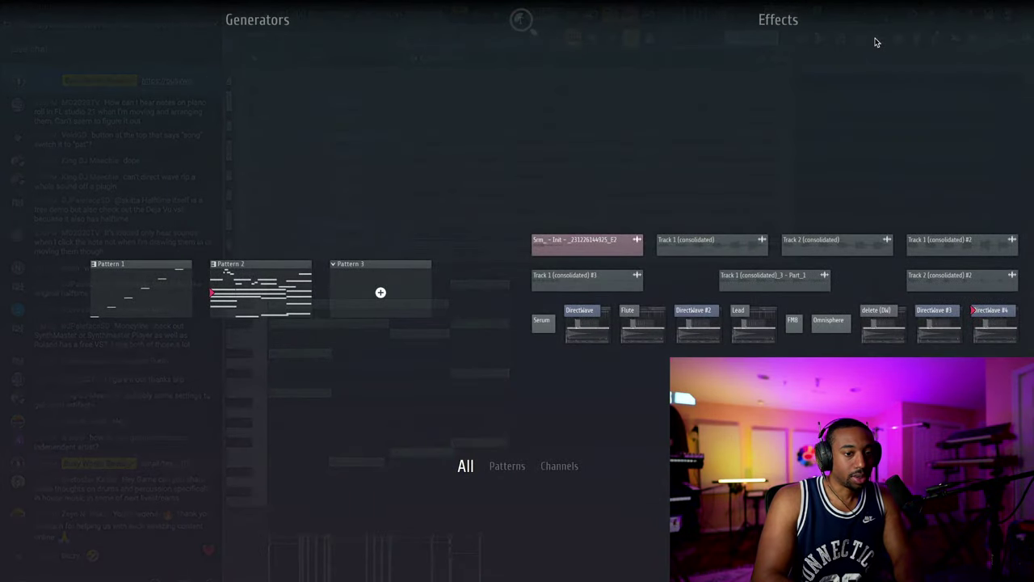
left_click(876, 39)
left_click(879, 38)
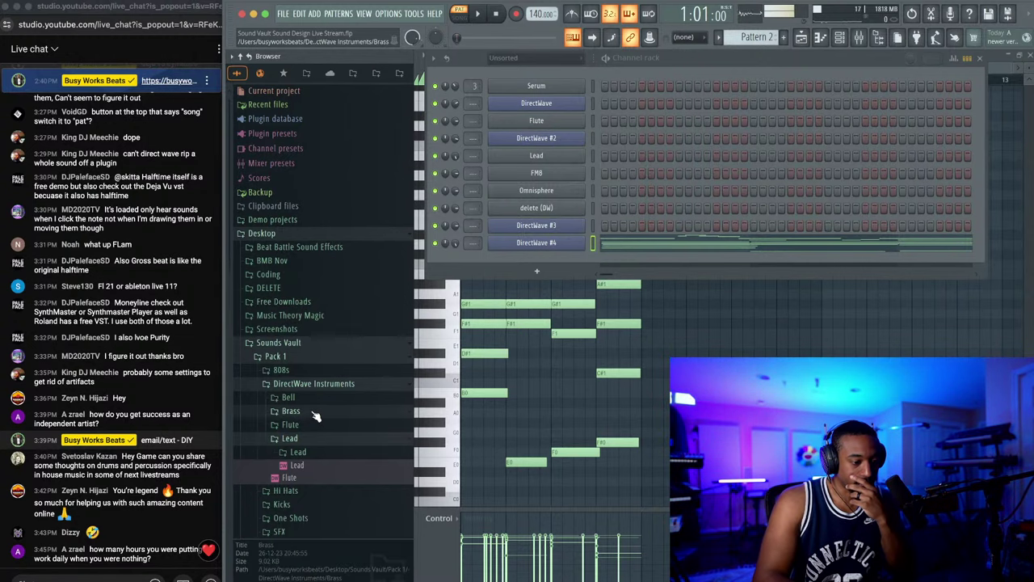
left_click(290, 411)
right_click(317, 437)
left_click(335, 443)
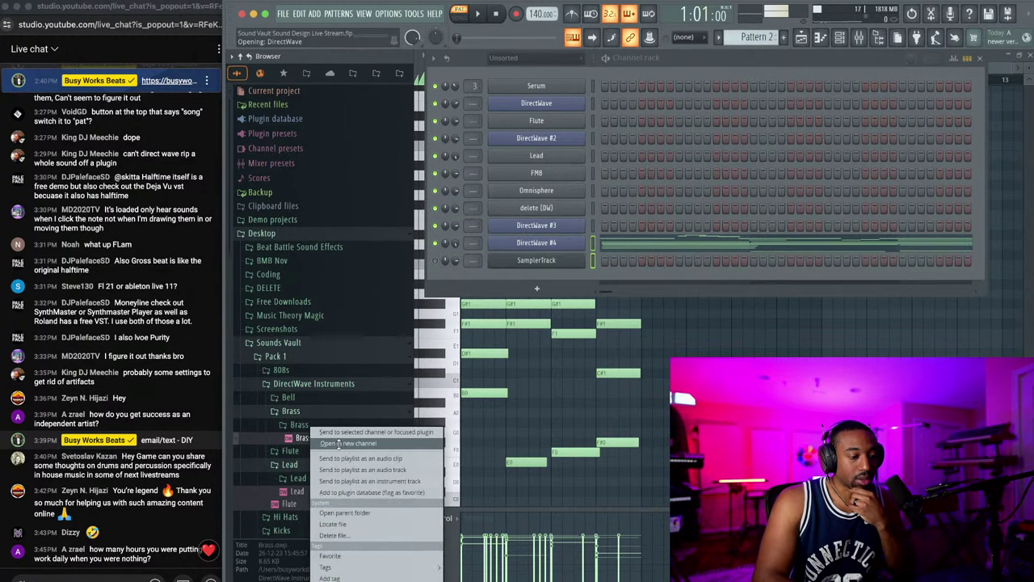
Step: Move the Pattern 2 notes from DirectWave #4 to the Brass channel, play them back and close the Brass plugin window
left_click(671, 66)
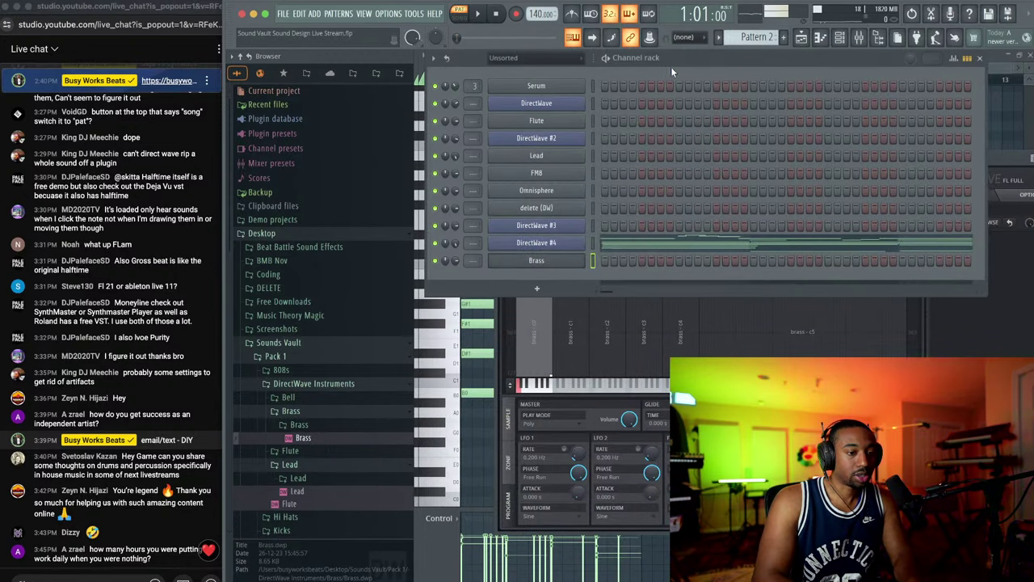
left_click(592, 260)
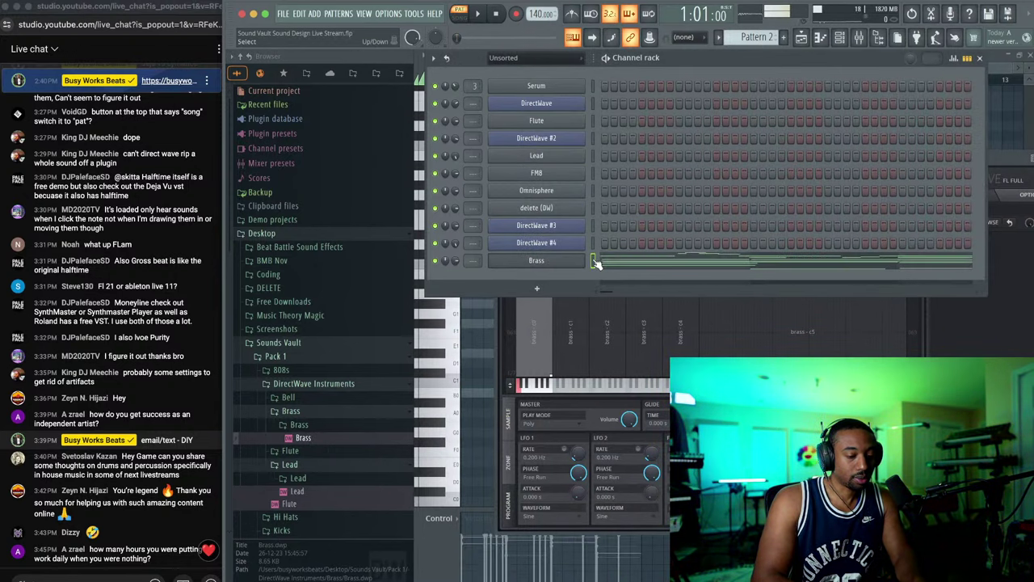
key("space")
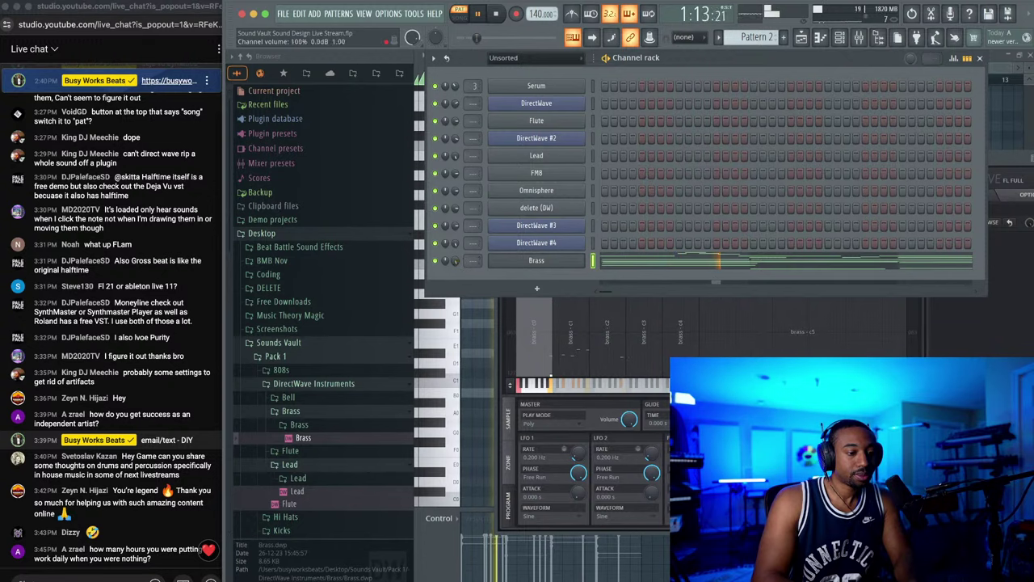
left_click_drag(1008, 159, 675, 157)
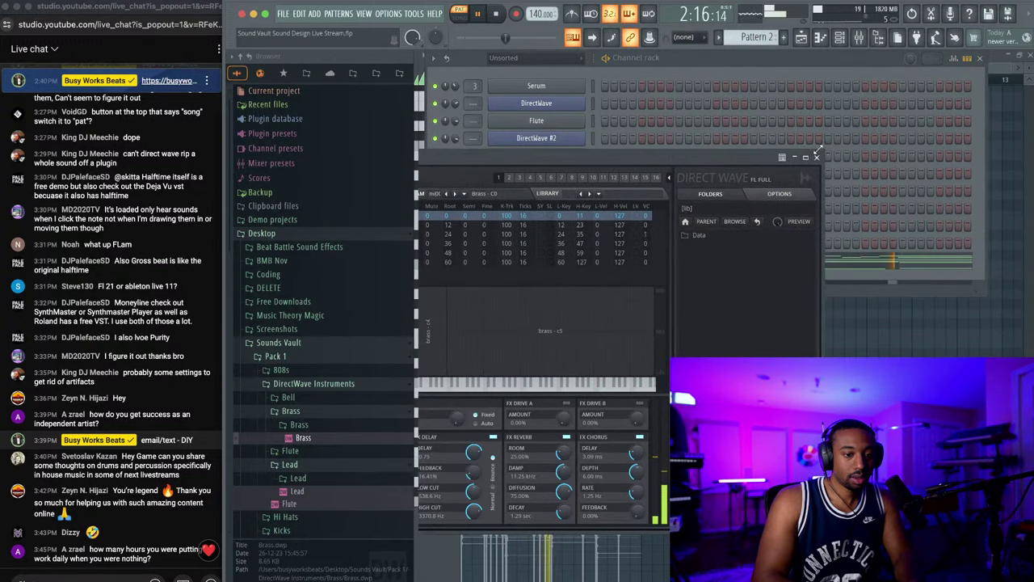
left_click(819, 158)
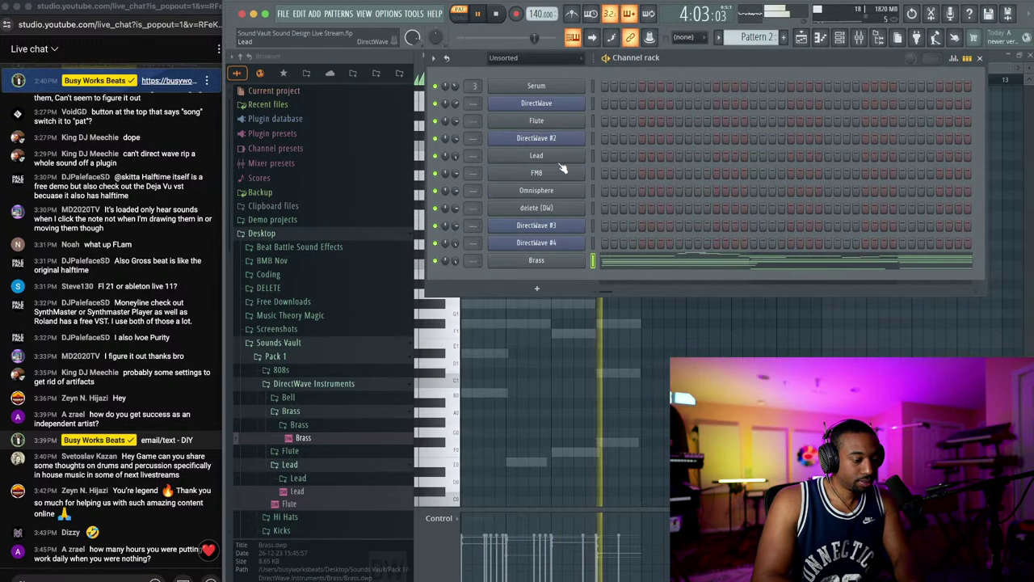
key("space")
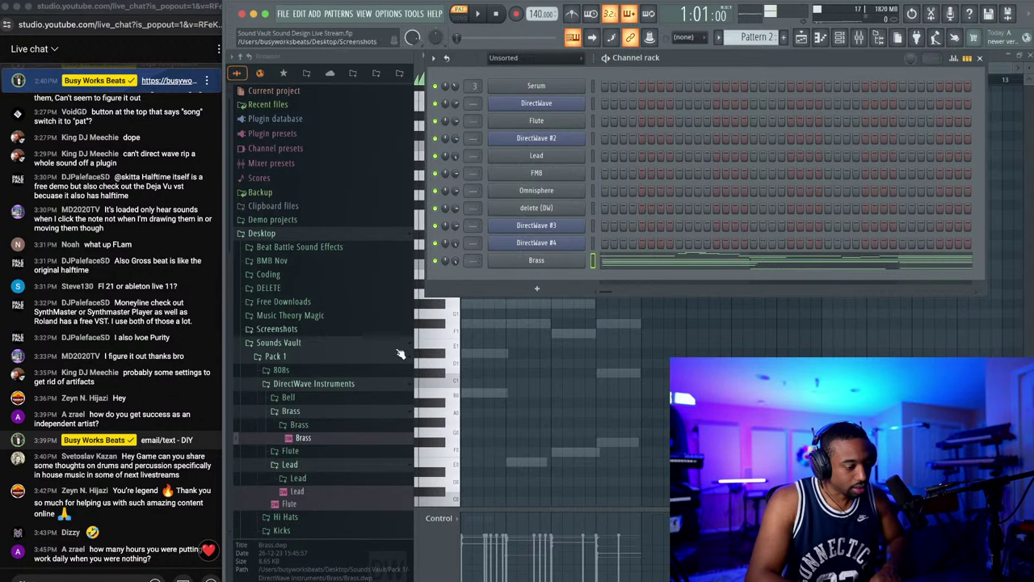
Step: Return from the live chat to the project and save it with the Brass channel loaded
mouse_move(210, 556)
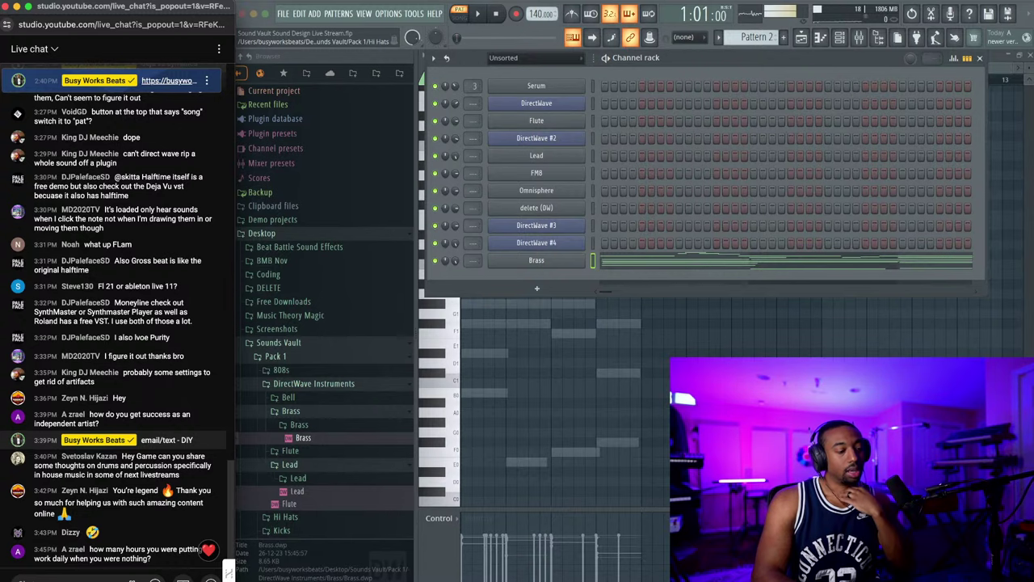
left_click(801, 62)
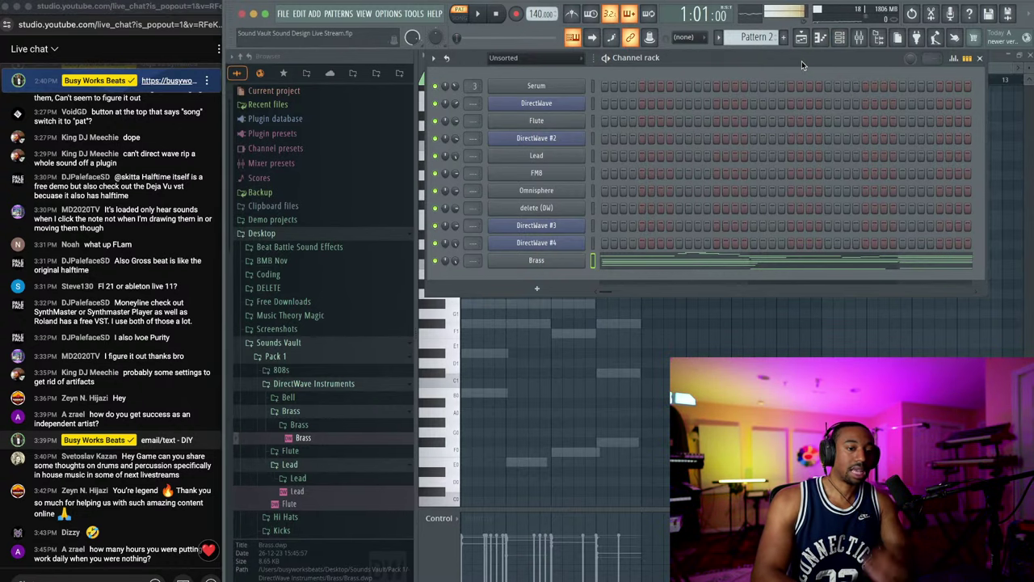
key("super+s")
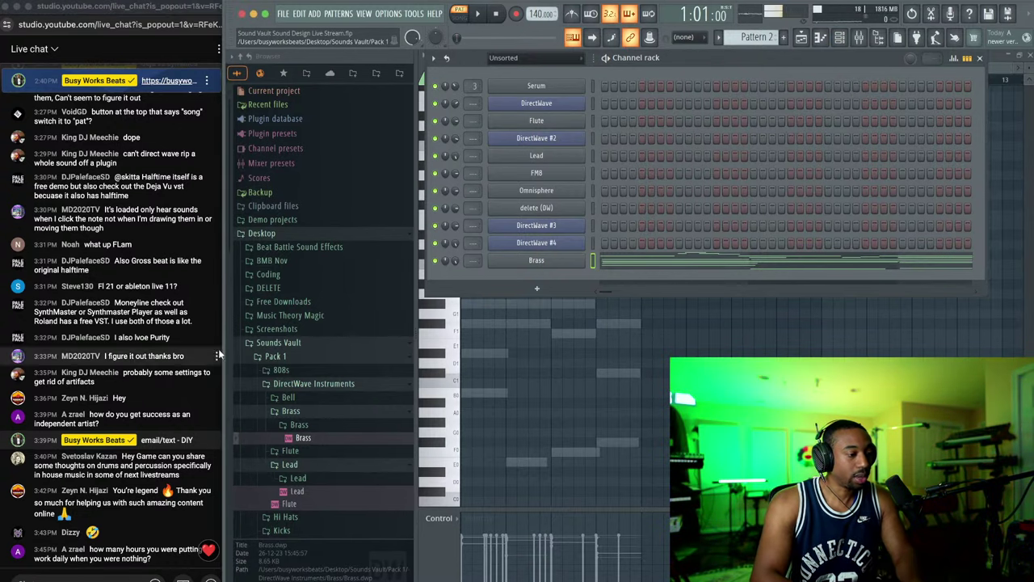
Step: Play Pattern 2 briefly through the Brass channel, bring up the playlist and save the project again
left_click(103, 579)
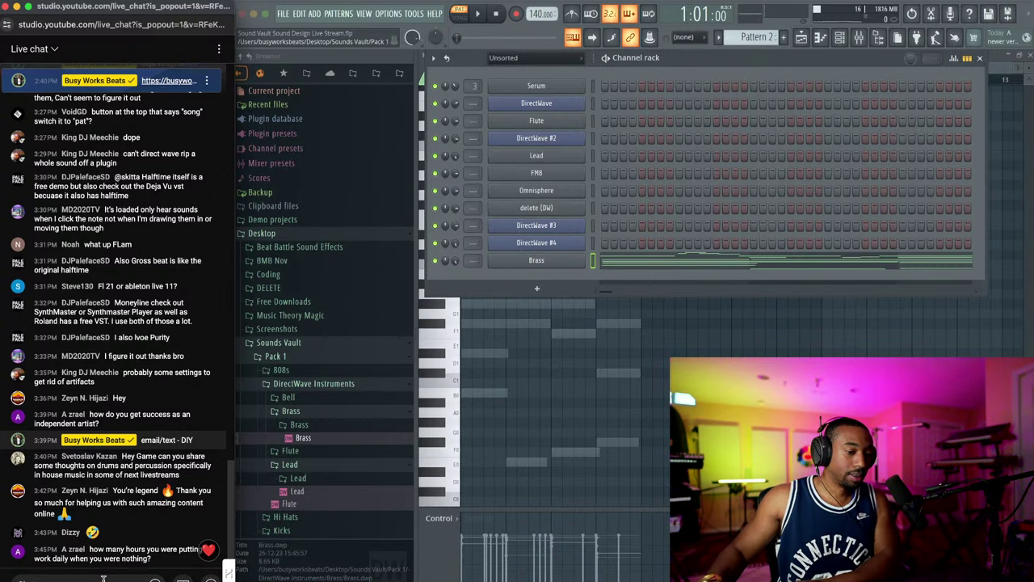
left_click(652, 75)
key("space")
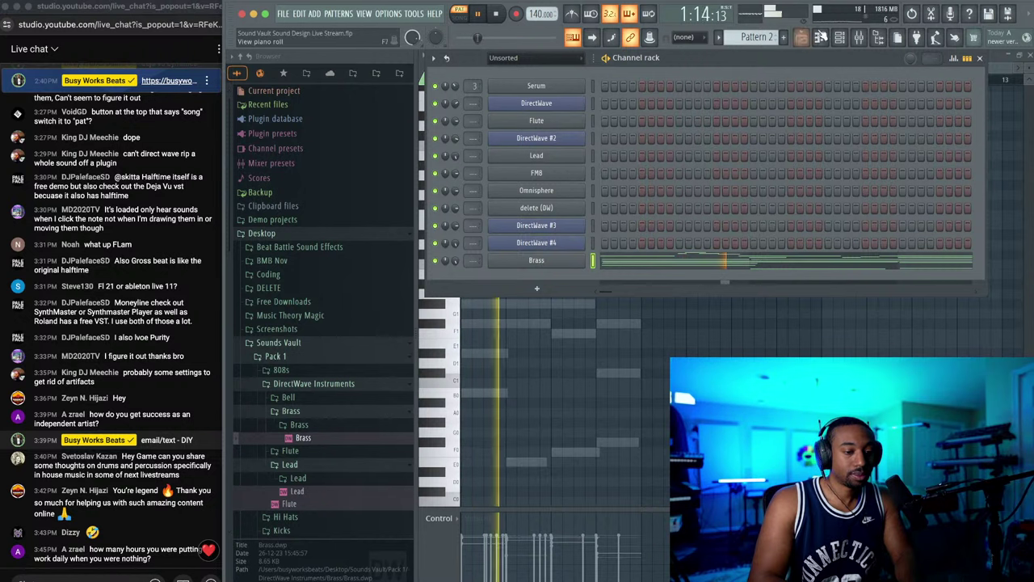
key("F5")
key("space")
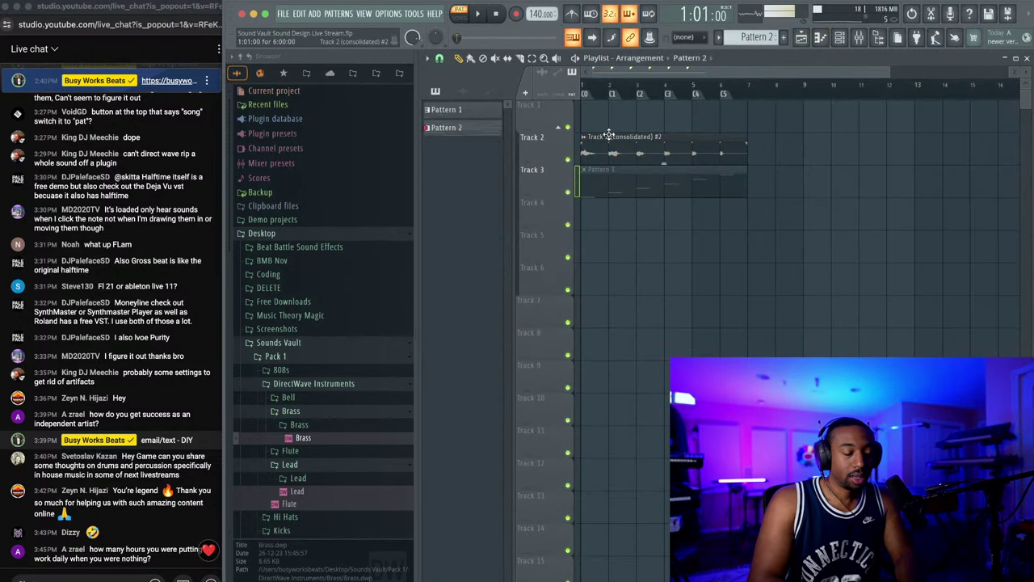
key("super+s")
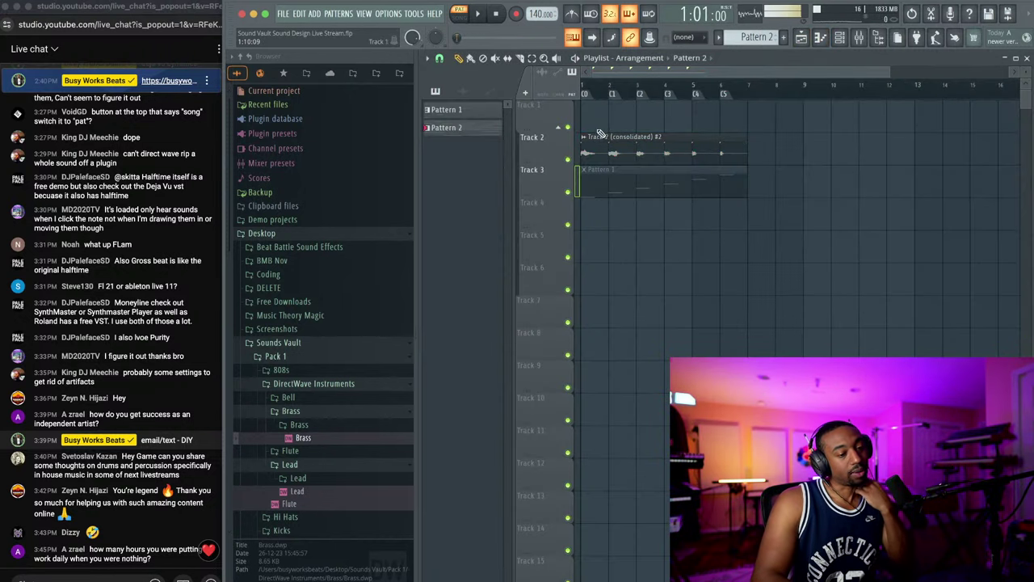
Step: Hide the browser and delete the Track 2 (consolidated) #2 audio clip from the playlist
left_click(878, 38)
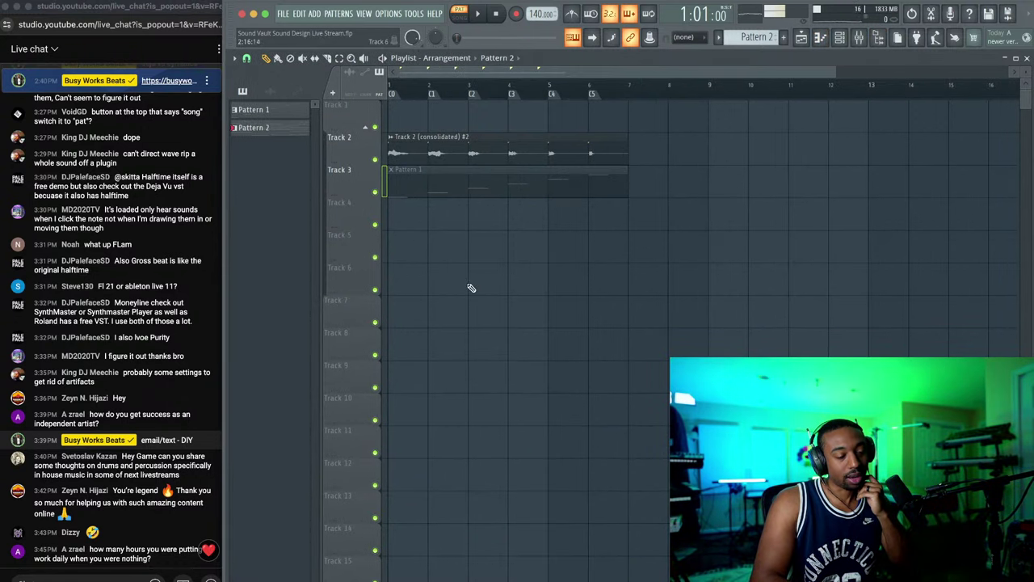
scroll(472, 288, "up", 4)
scroll(472, 289, "down", 8)
scroll(455, 241, "up", 4)
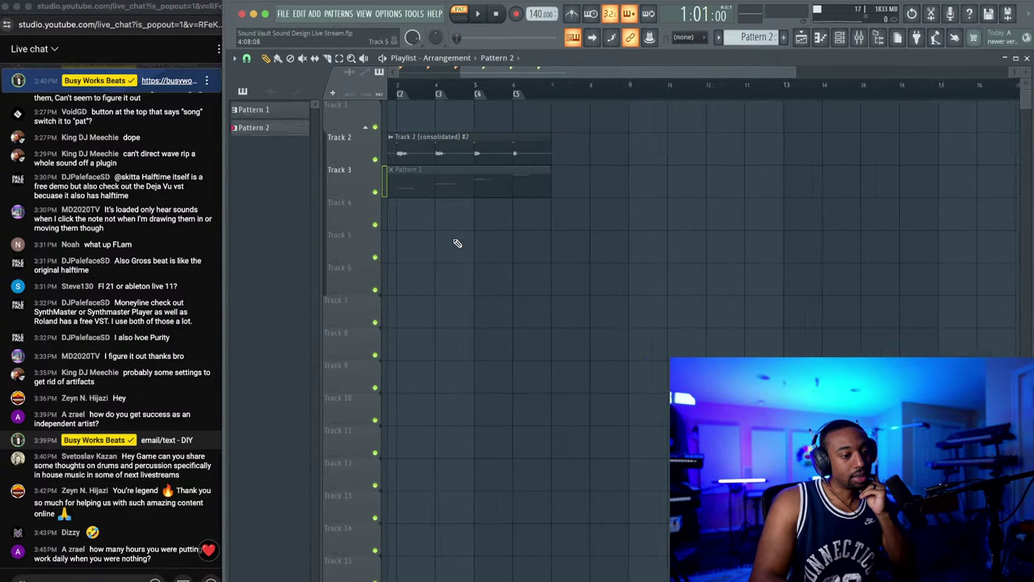
scroll(457, 243, "down", 3)
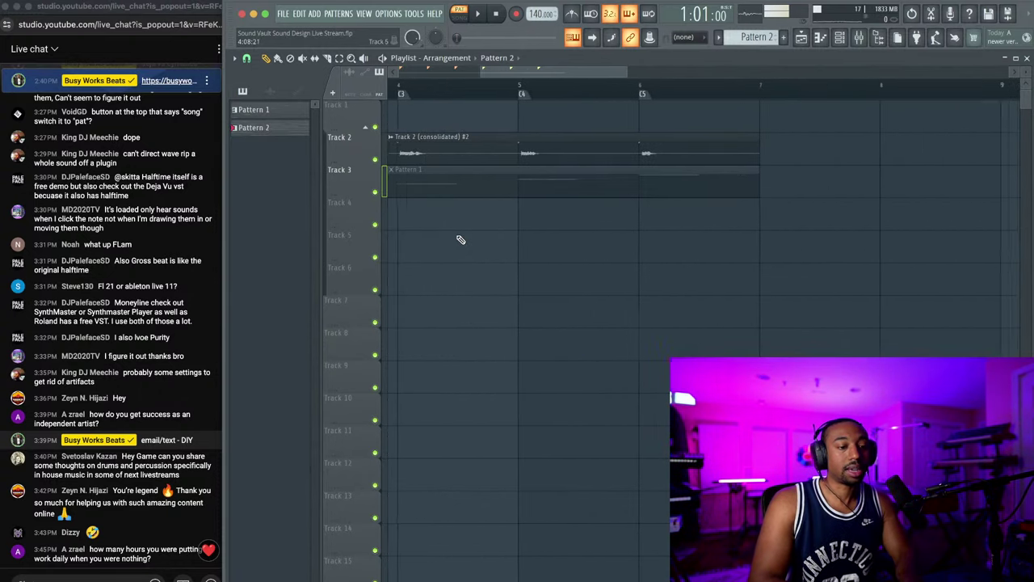
right_click(477, 155)
key("space")
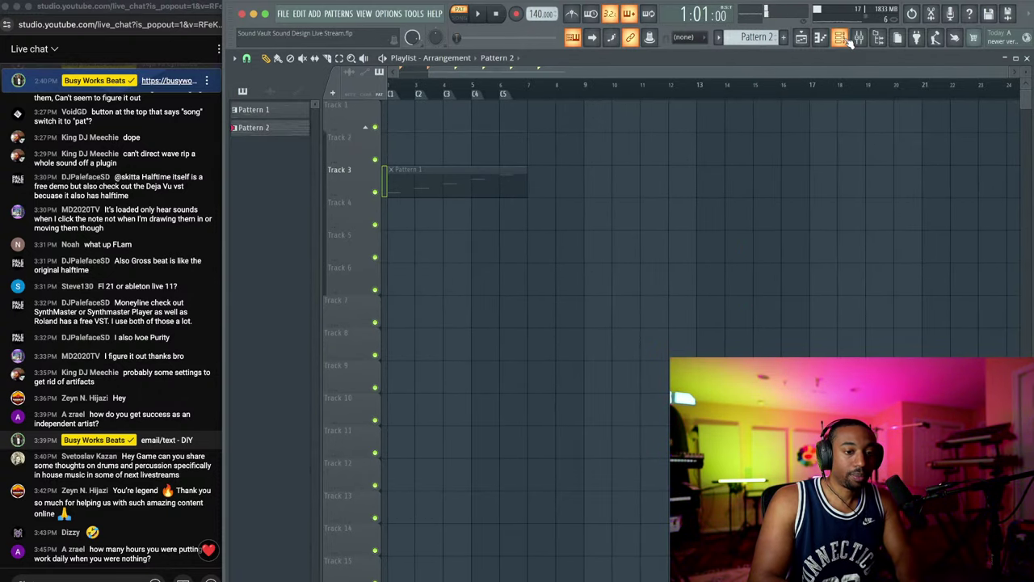
Step: Show the channel rack, switch to the empty Pattern 3 and audition the DirectWave instrument channels
left_click(843, 39)
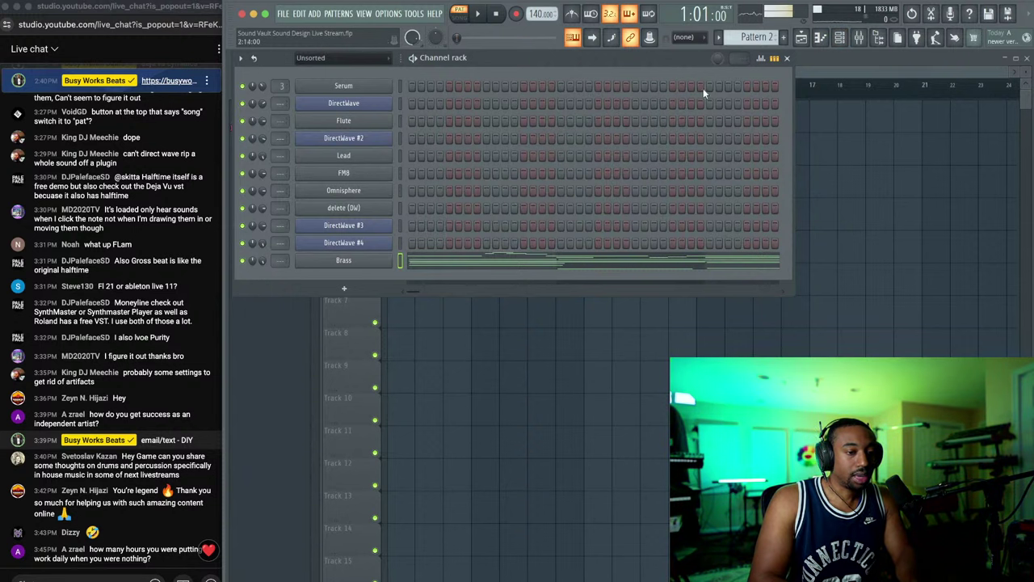
scroll(760, 39, "down", 1)
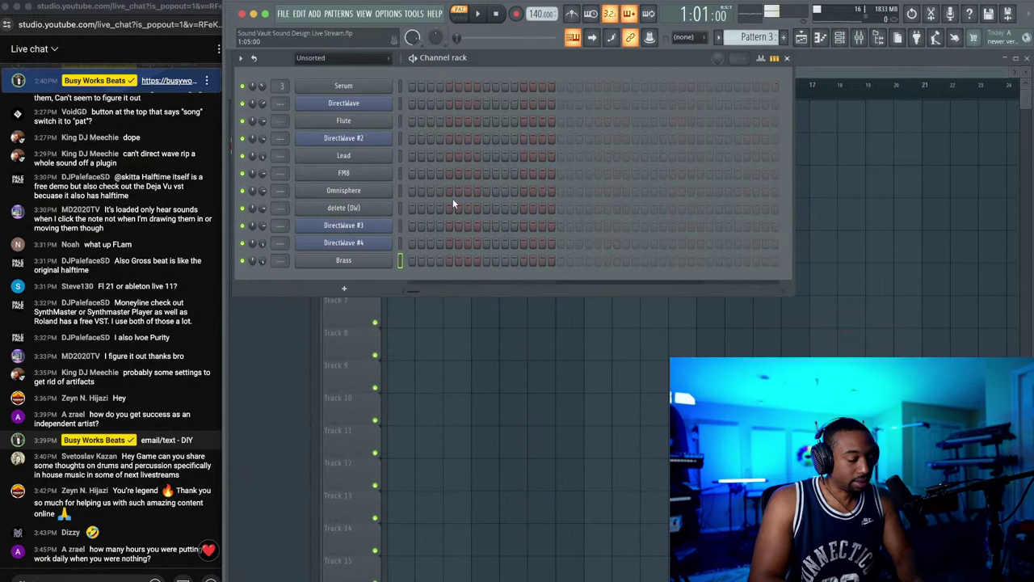
left_click(400, 137)
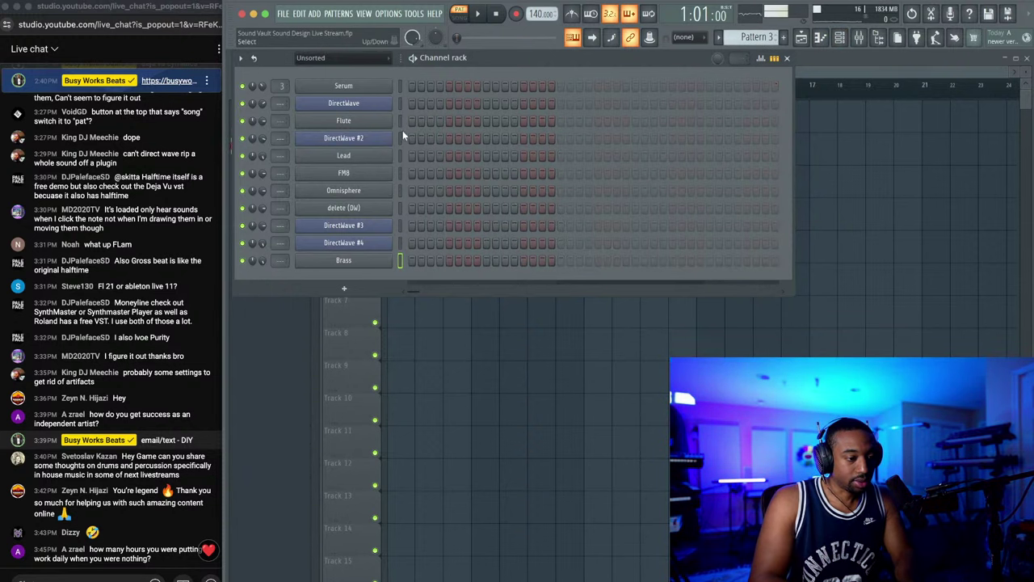
left_click(401, 226)
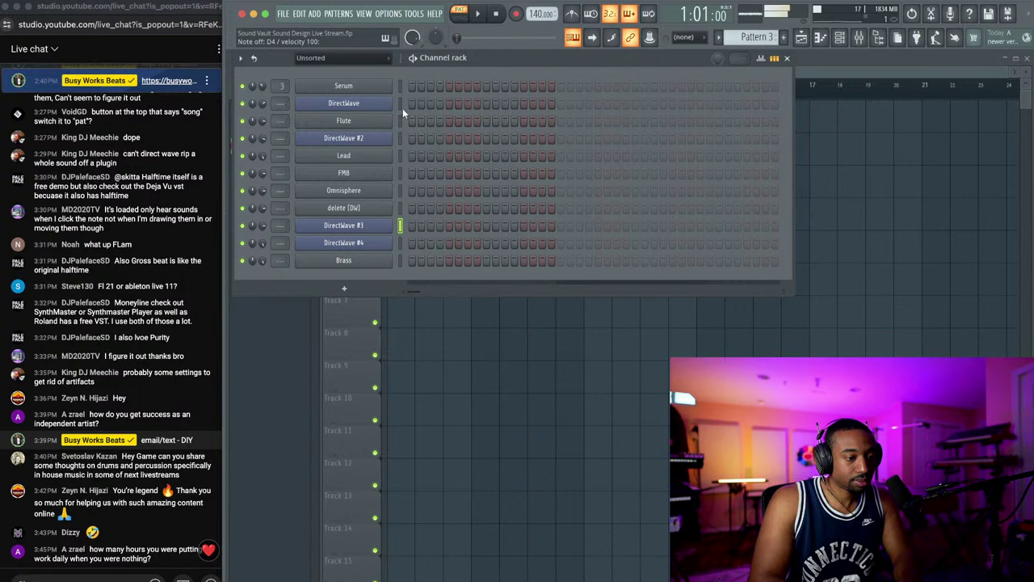
left_click(401, 133)
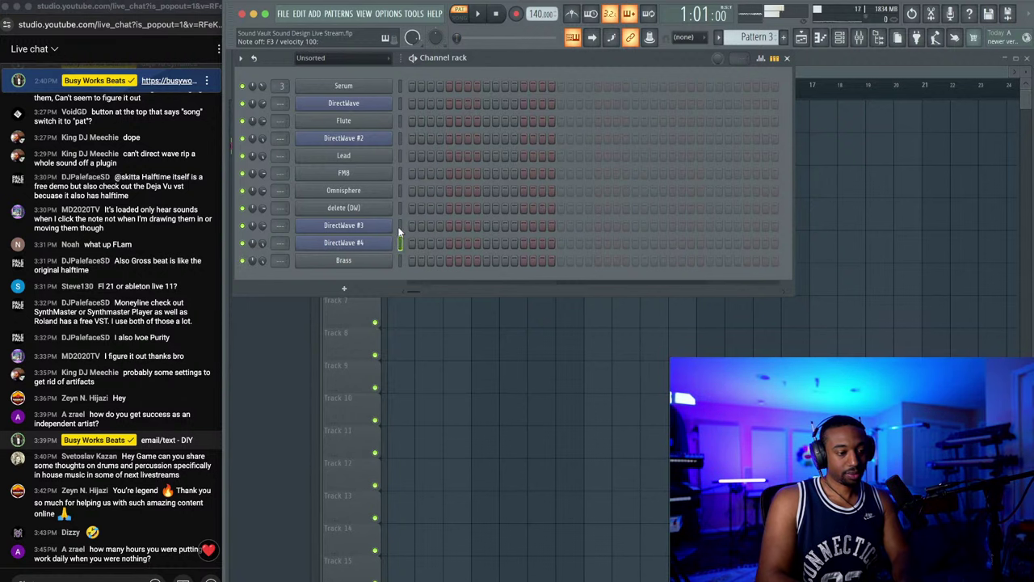
Step: Audition the DirectWave #2 and DirectWave channels, adding the Flute channel to the selection to hear it layered with DirectWave
left_click(401, 126)
left_click(400, 138)
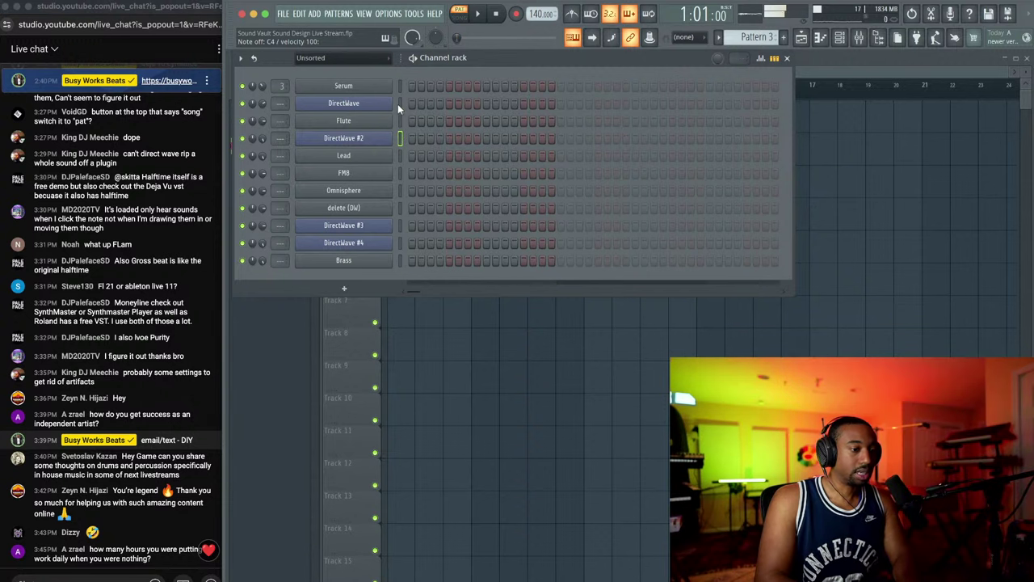
left_click(398, 103)
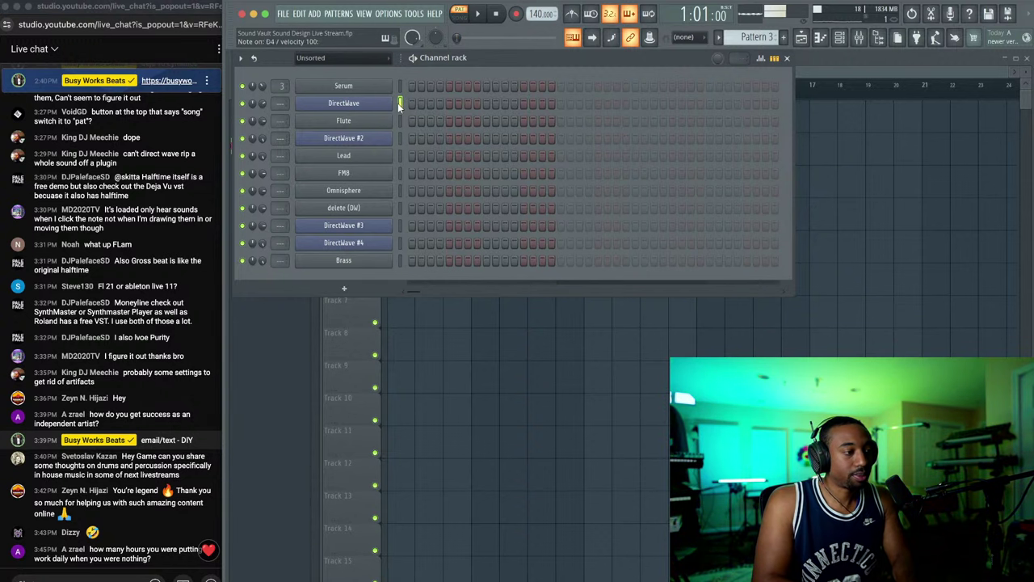
left_click(399, 121, "ctrl")
Step: Hide the channel rack, bring it back and save the project
key("F6")
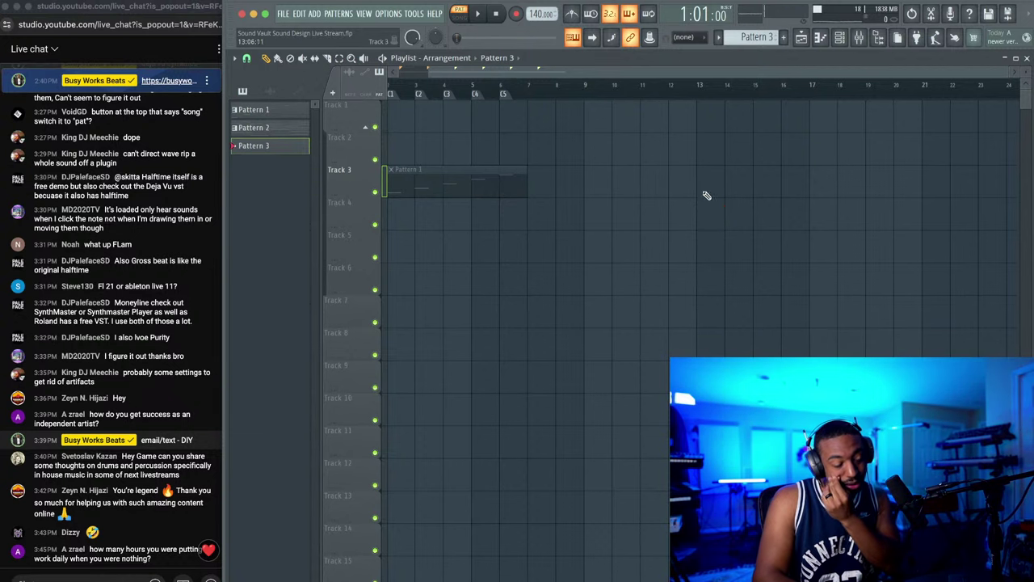
left_click(840, 38)
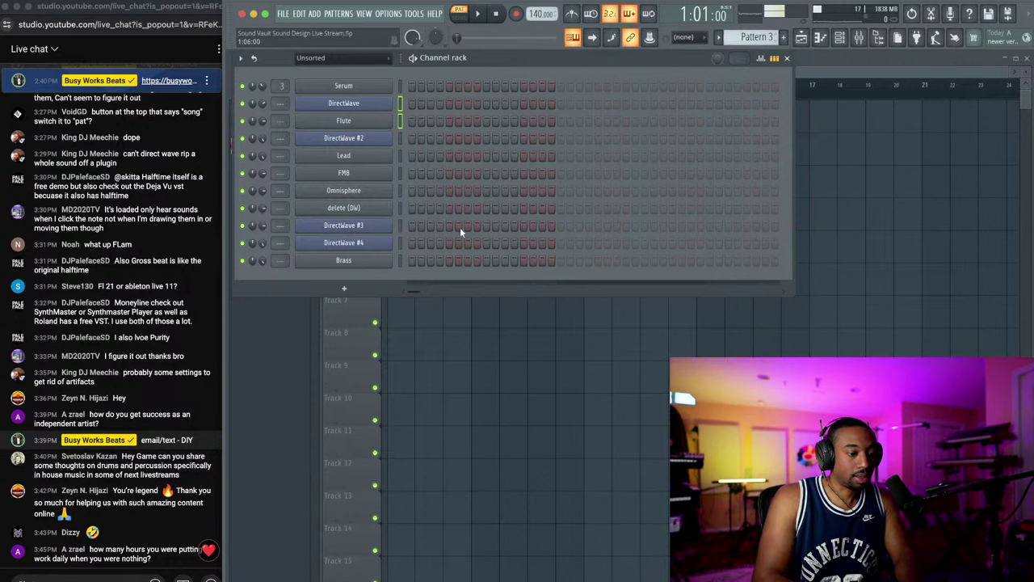
key("ctrl+s")
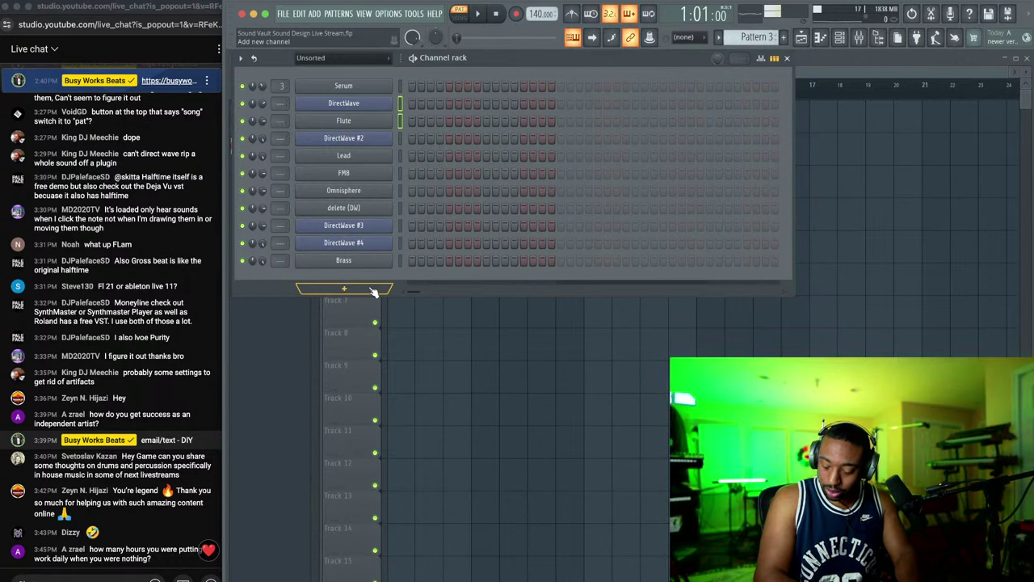
Step: Add a new channel with the Diva synth
left_click(372, 290)
key("Escape")
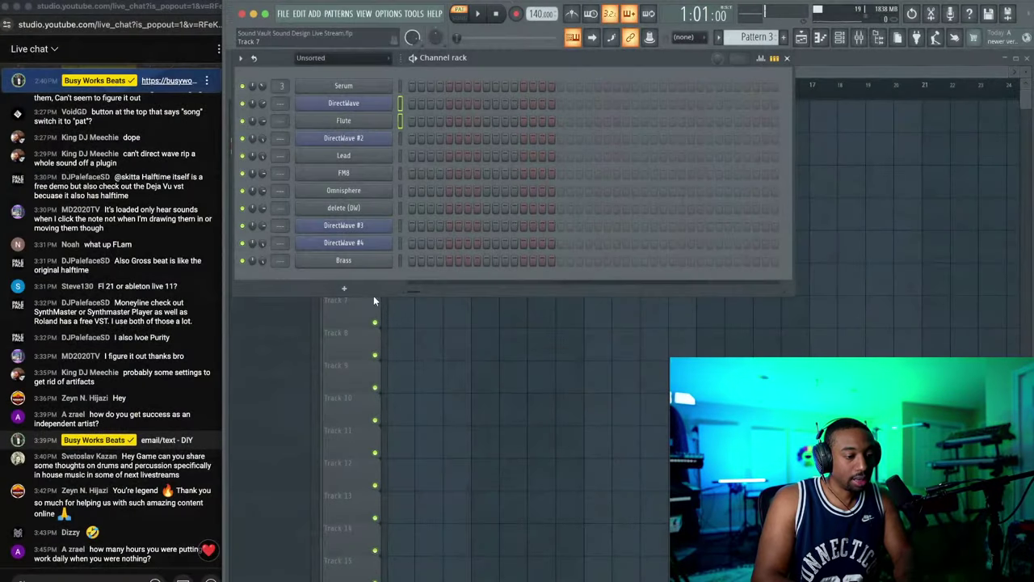
left_click(372, 290)
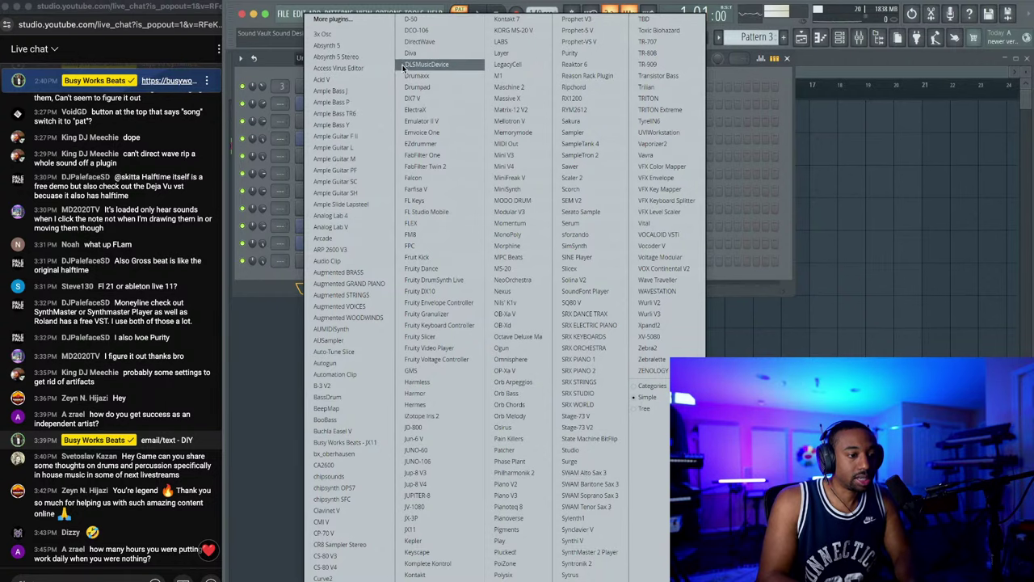
left_click(434, 55)
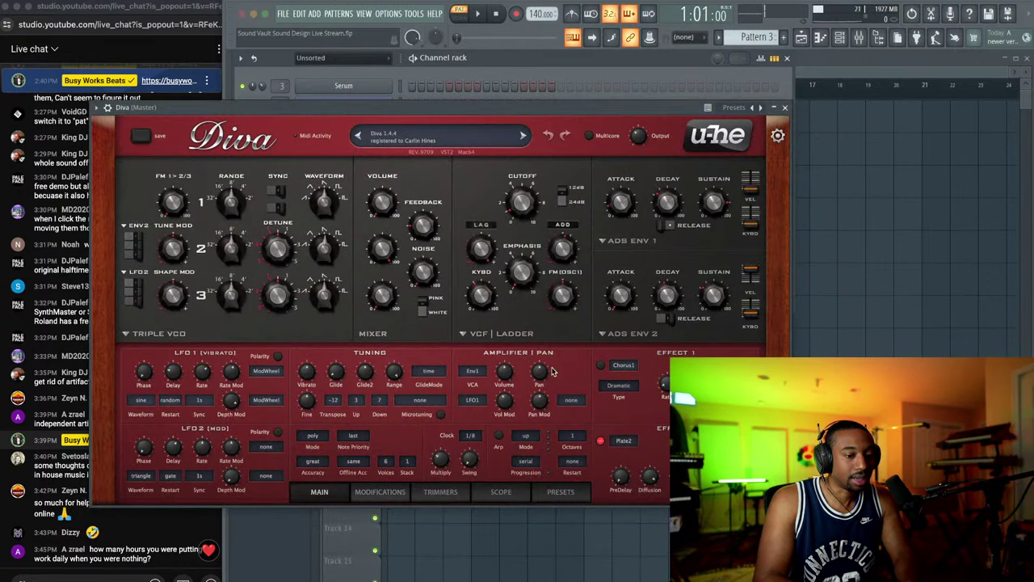
Step: Load the INIT Minipoly preset from Diva's 8 TEMPLATES folder and return to the synth's main controls
left_click(535, 492)
left_click(489, 490)
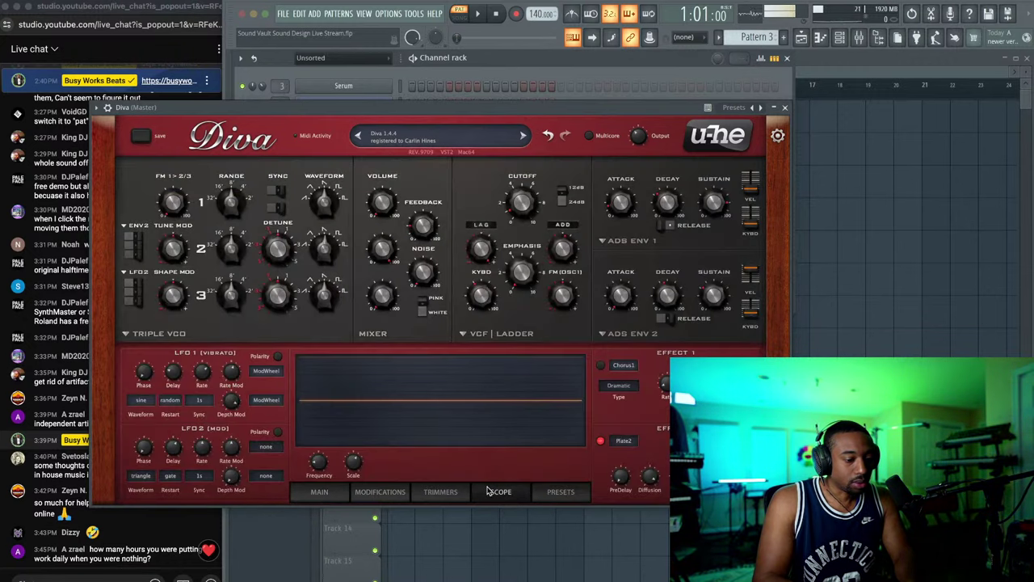
left_click(466, 491)
left_click(540, 491)
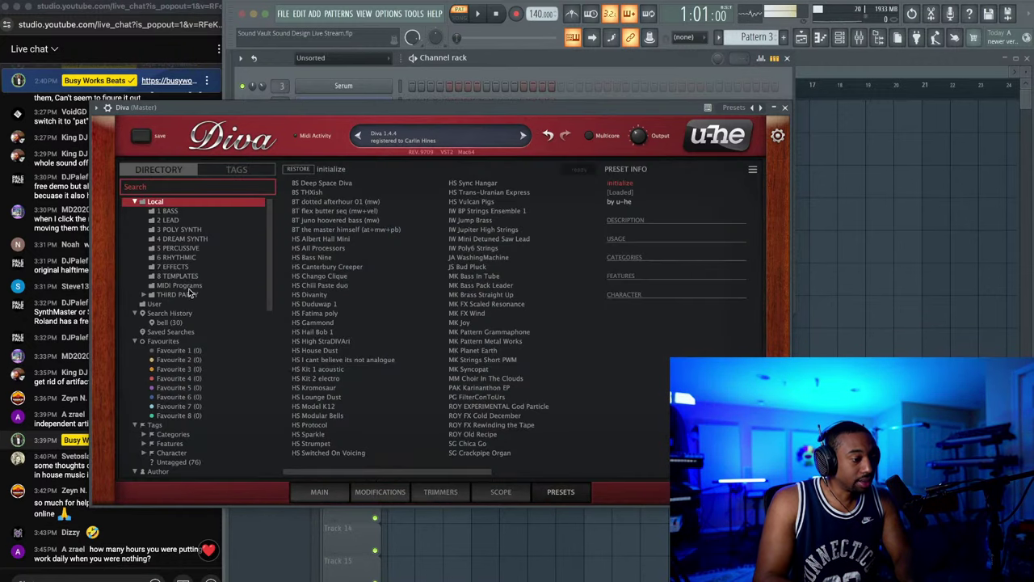
left_click(182, 276)
left_click(319, 239)
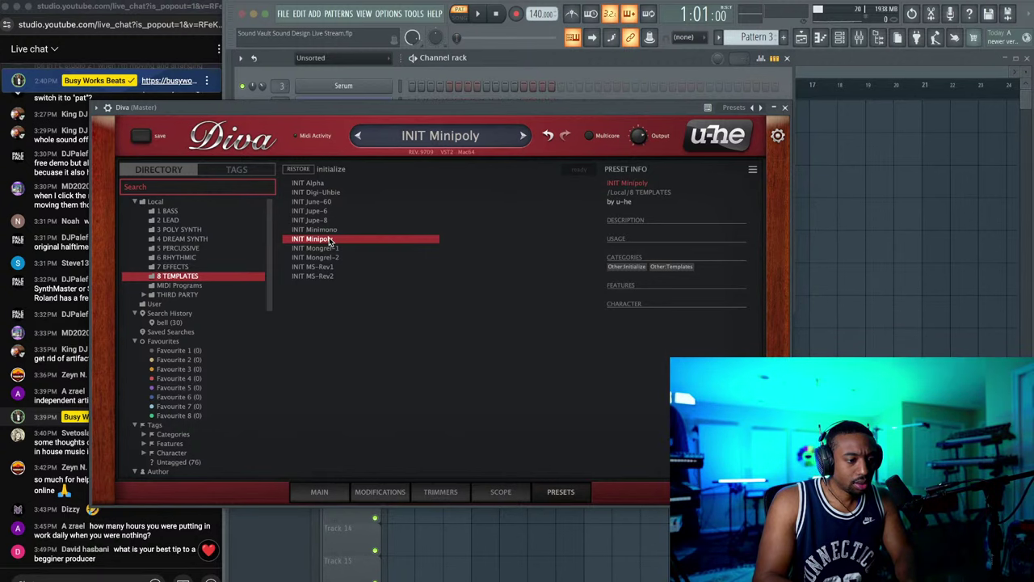
left_click(324, 493)
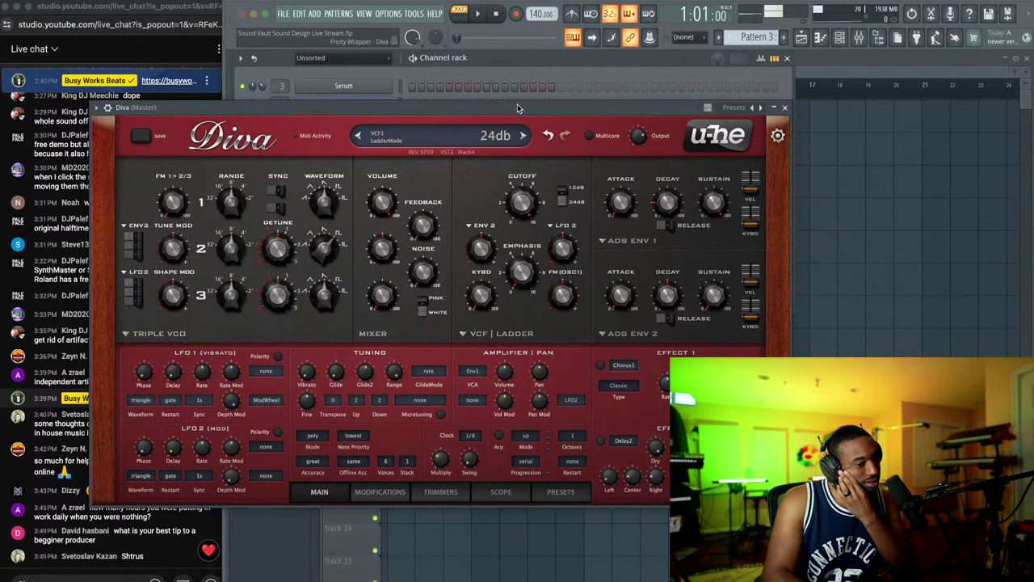
left_click_drag(511, 109, 708, 62)
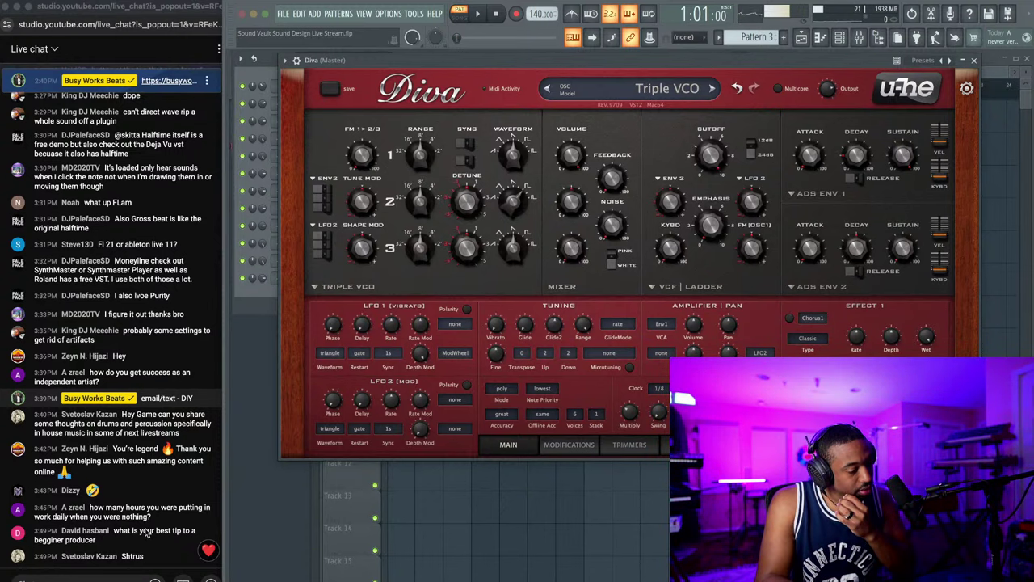
Step: Post the reply "learn 1 new concept, 1-2hrs, apply the technique" in the live chat
left_click(118, 575)
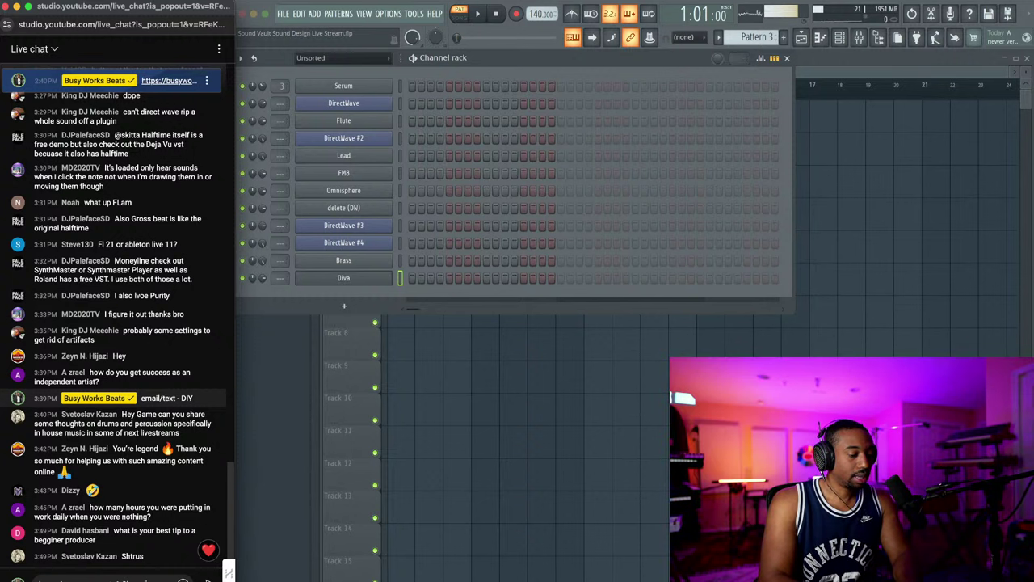
type("the technique")
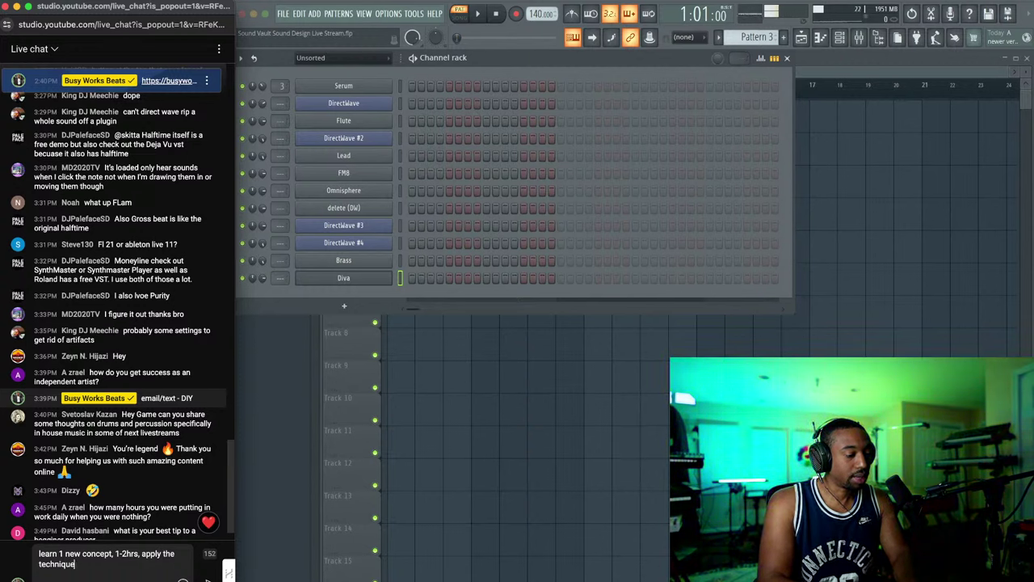
key("ctrl+a")
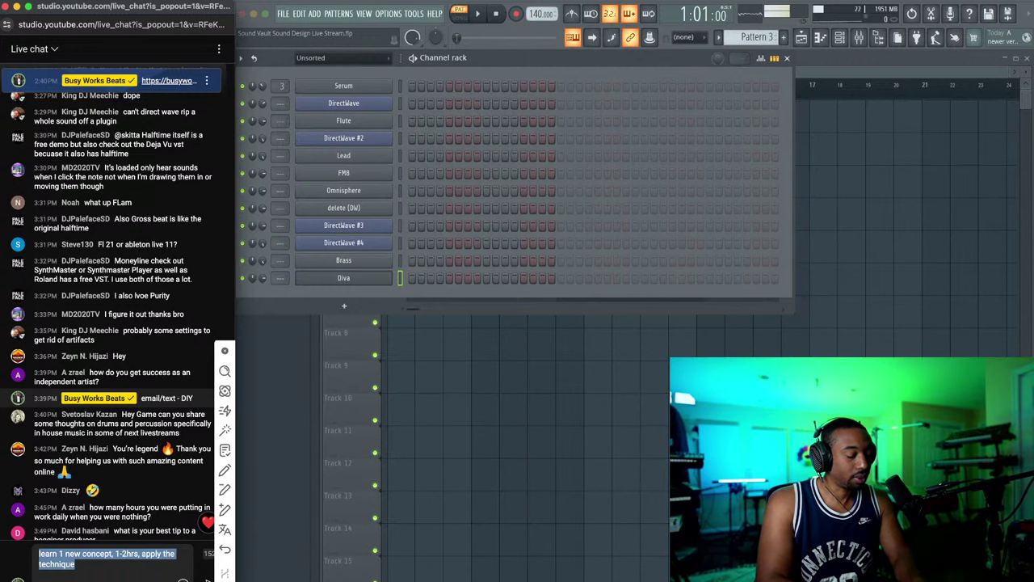
key("Return")
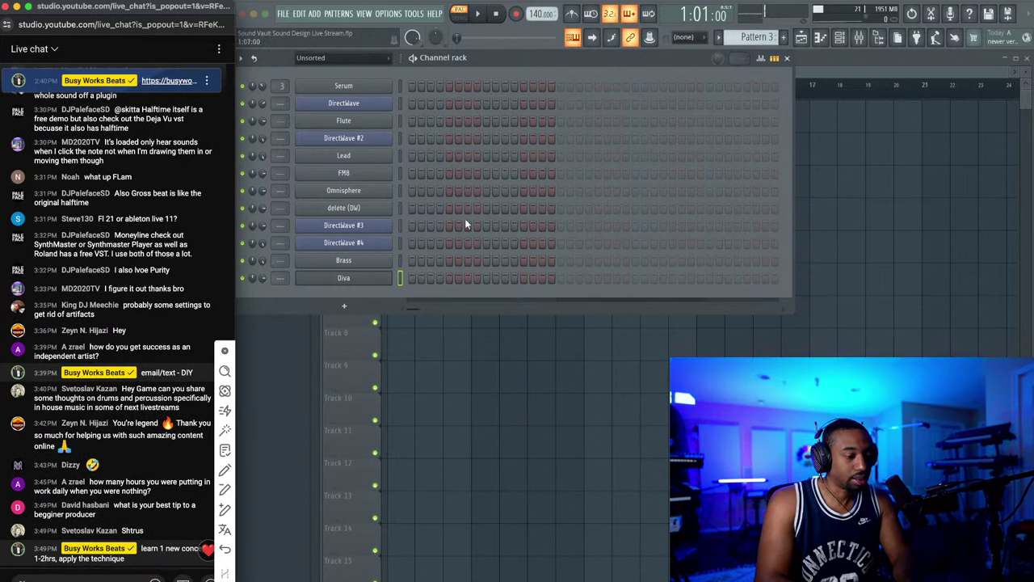
Step: Reopen Diva and audition the INIT Minipoly patch with Chorus1 enabled and the output turned down
left_click(386, 279)
left_click(385, 279)
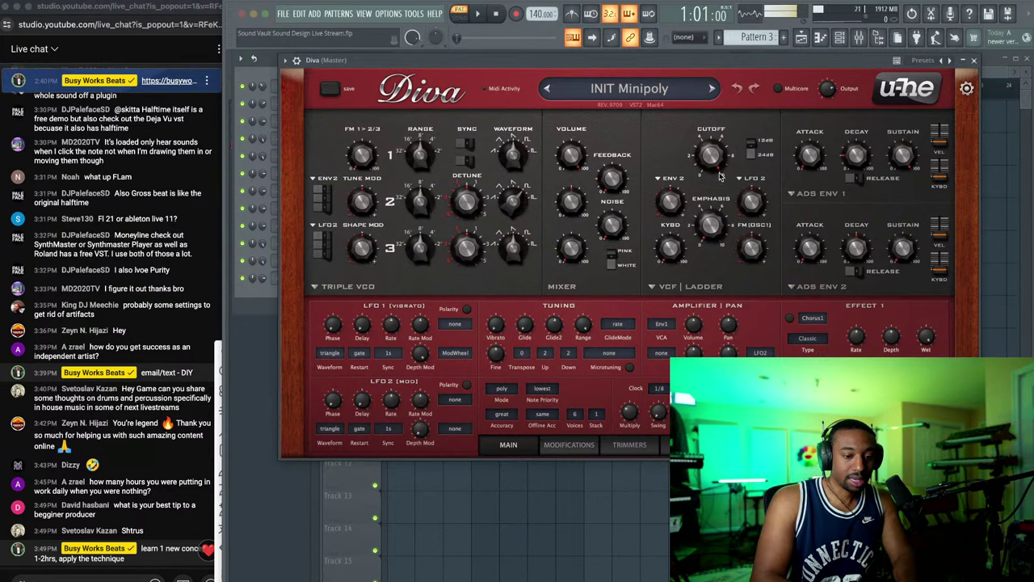
left_click_drag(686, 61, 637, 79)
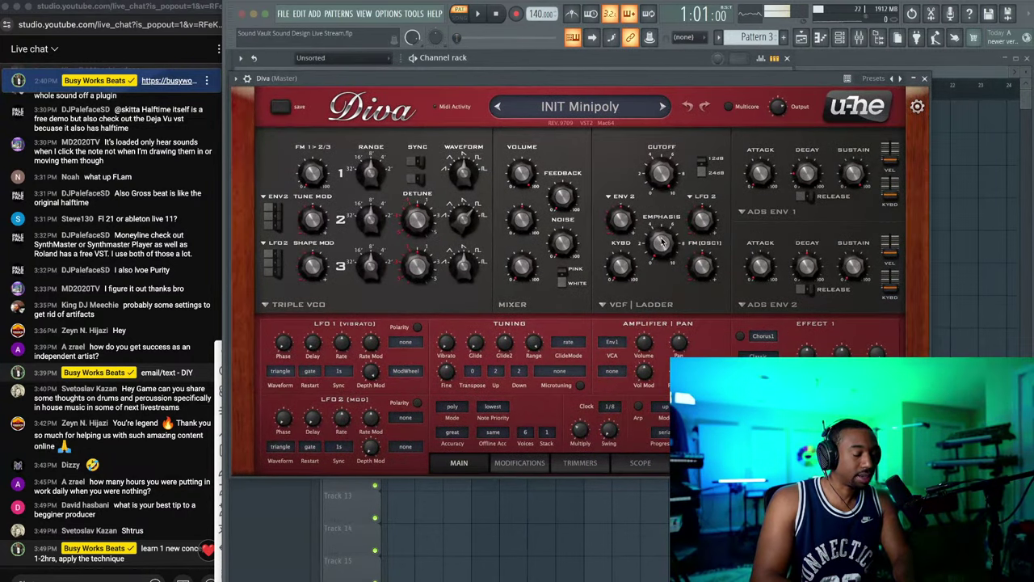
left_click(740, 335)
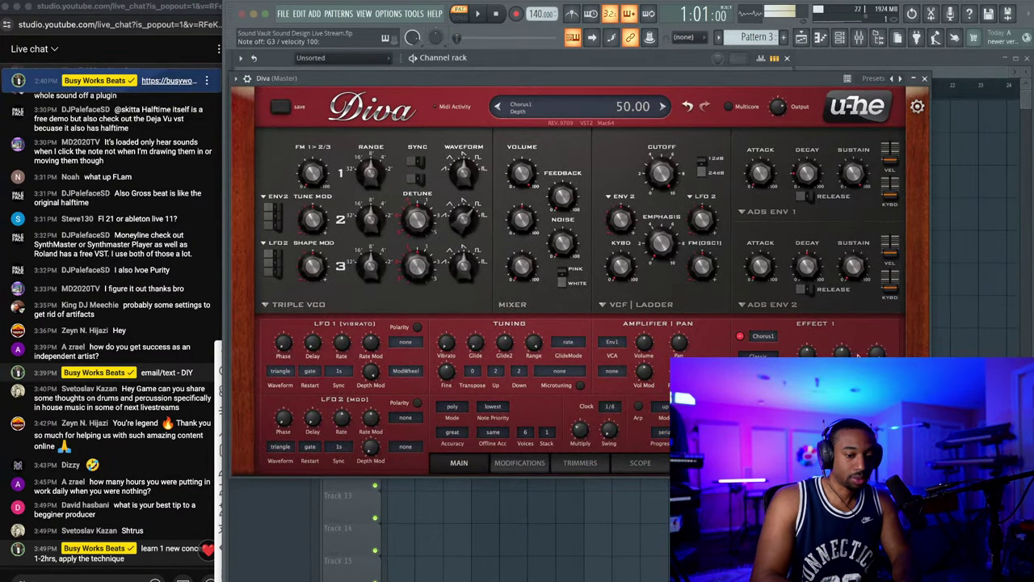
left_click_drag(779, 107, 780, 123)
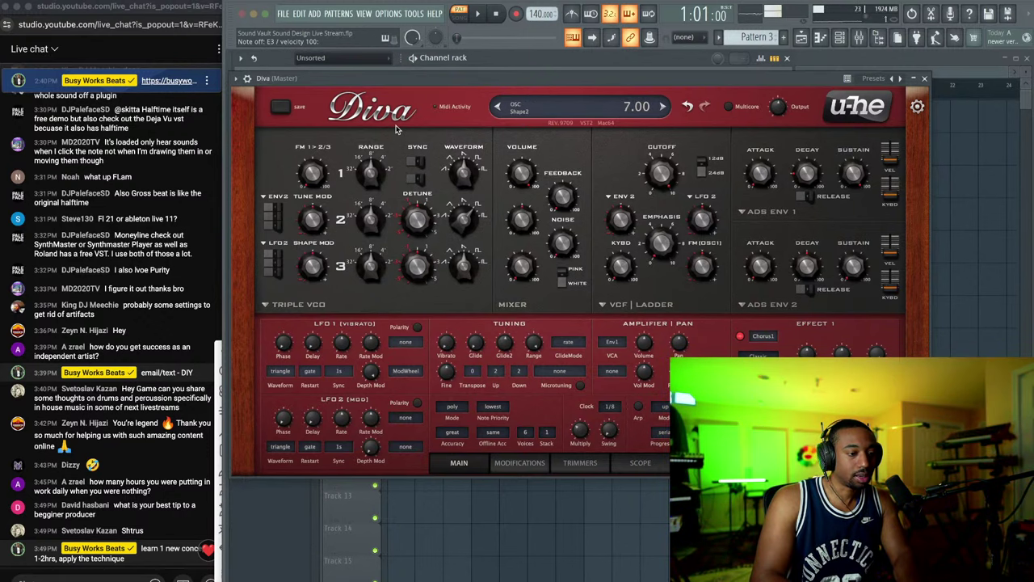
Step: Load the INIT June-60 template in Diva and try it from the main controls
left_click(699, 464)
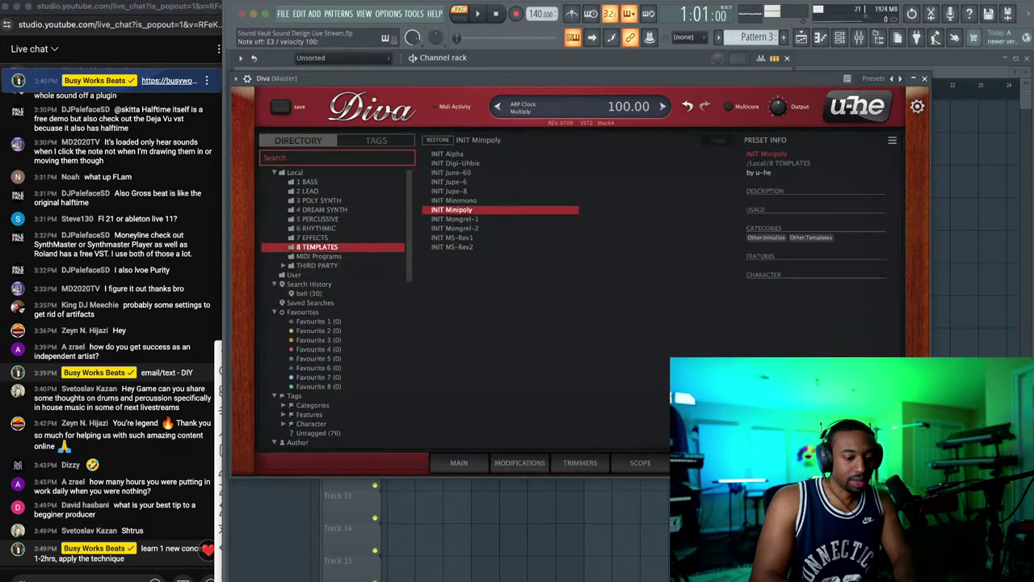
left_click(471, 174)
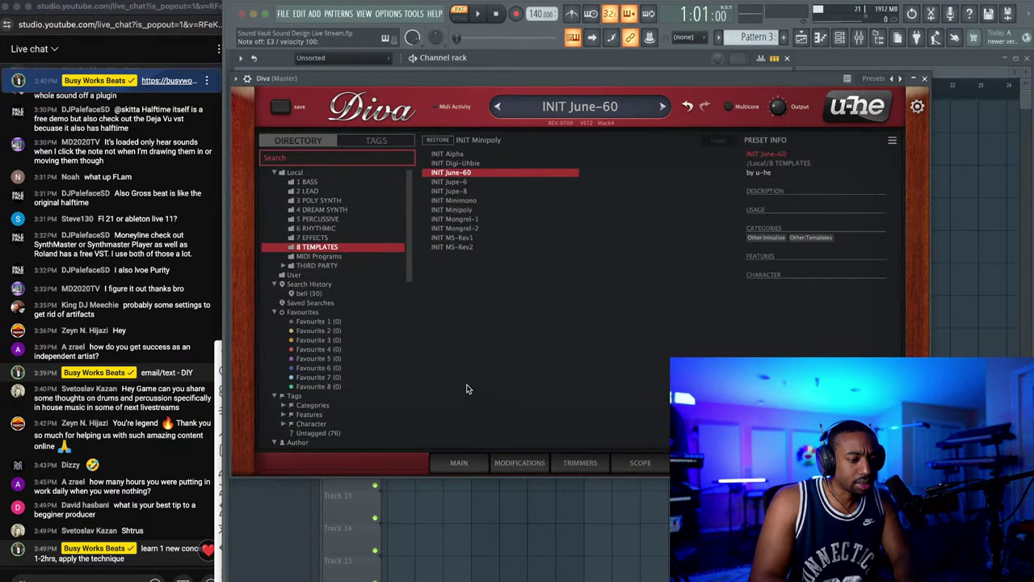
left_click(458, 463)
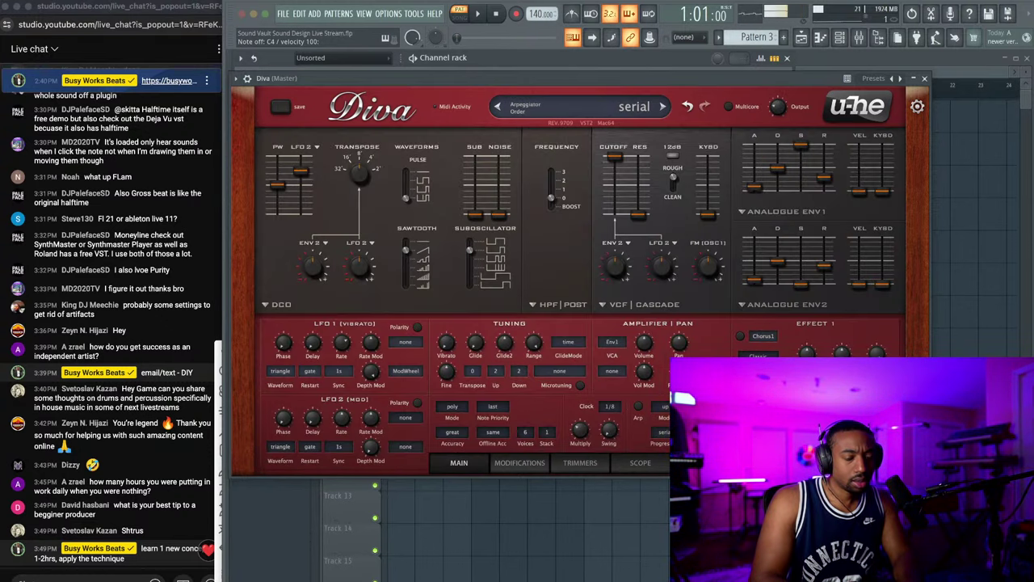
Step: Load the INIT MS-Rev1 template in Diva and return to the main controls
left_click(700, 464)
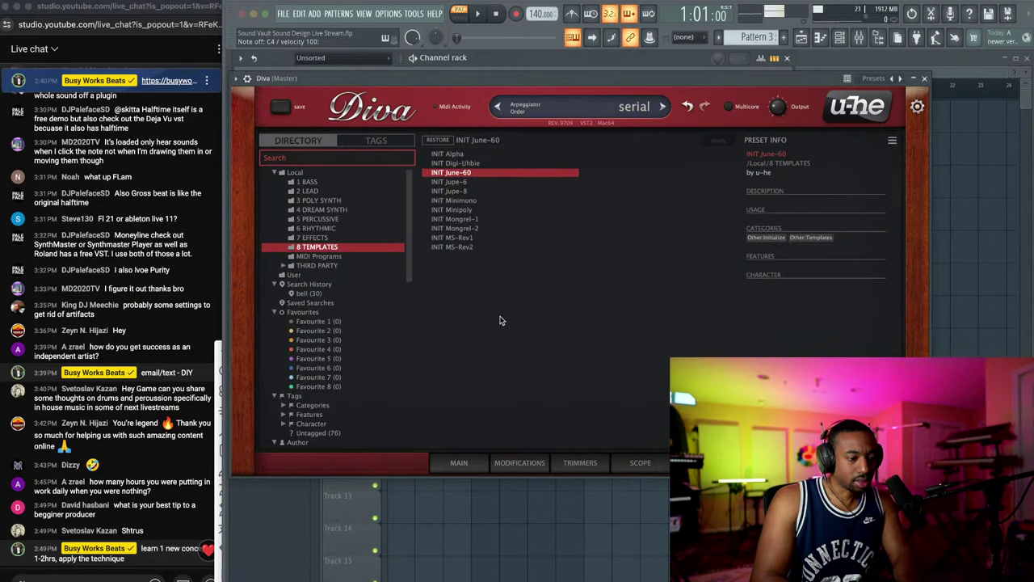
left_click(468, 240)
left_click(476, 465)
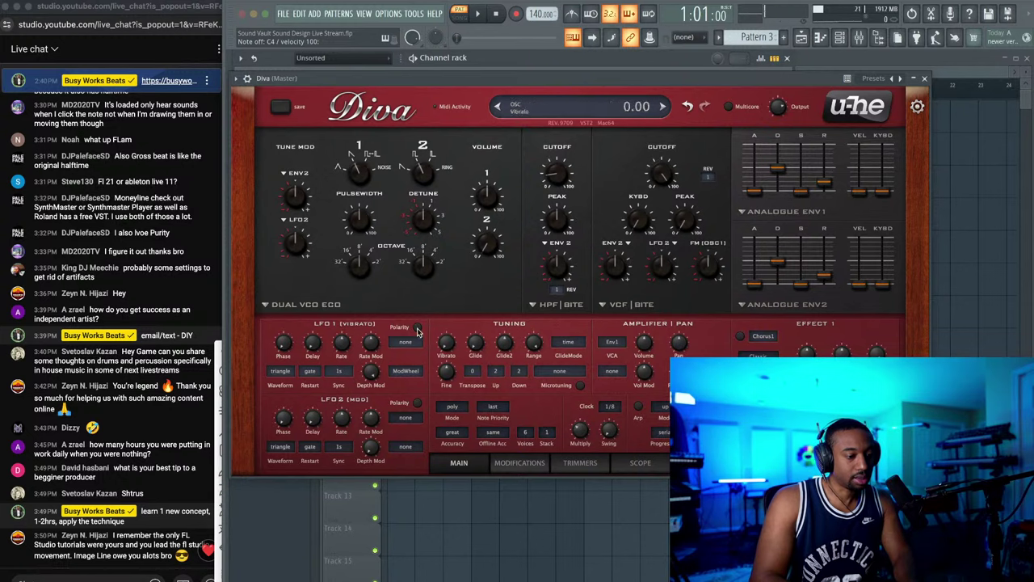
Step: Compare the Dual VCO and Triple VCO oscillator models and switch back to Dual VCO Eco
left_click(295, 305)
left_click(323, 280)
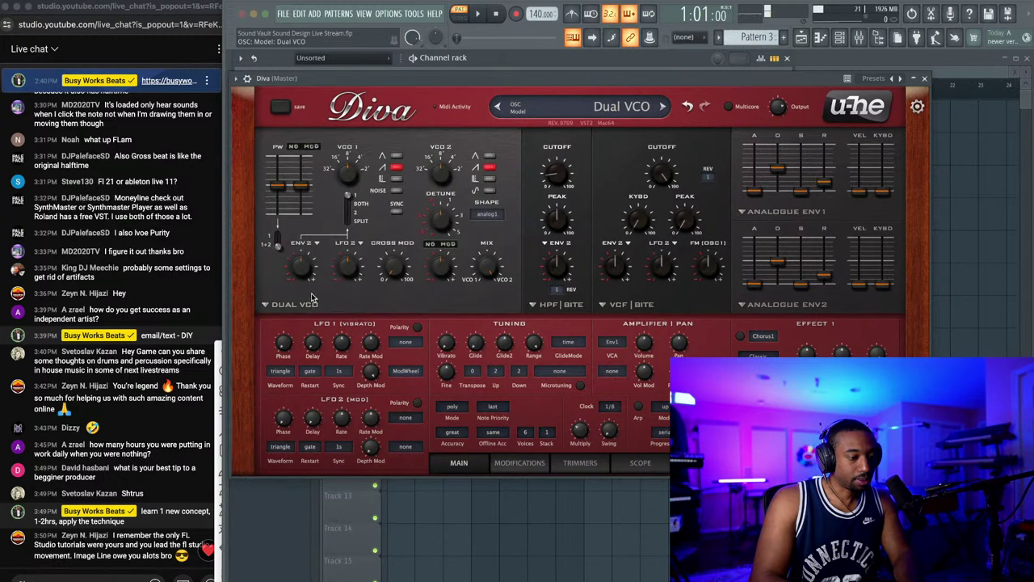
left_click(300, 308)
left_click(317, 298)
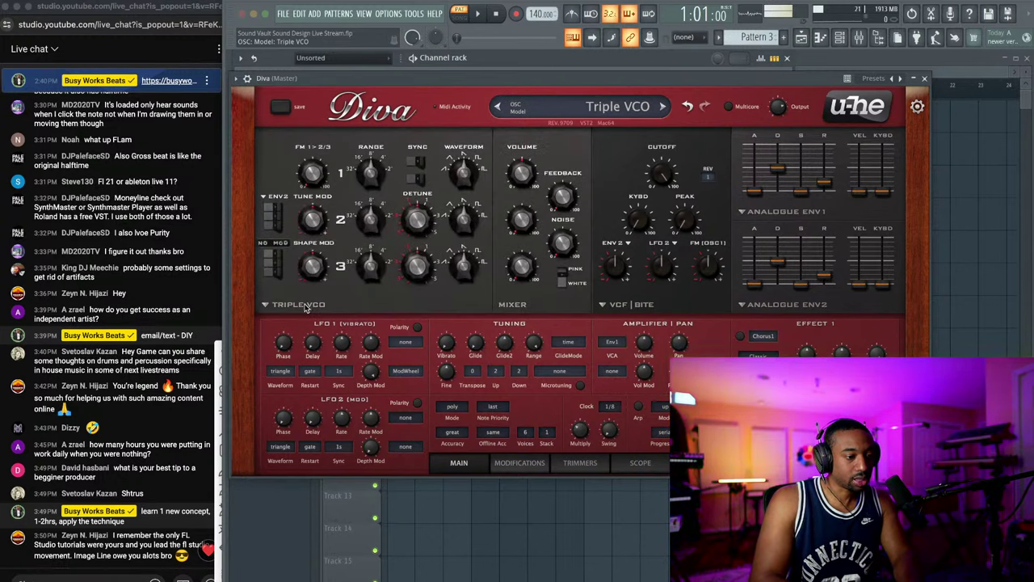
left_click(306, 307)
left_click(341, 349)
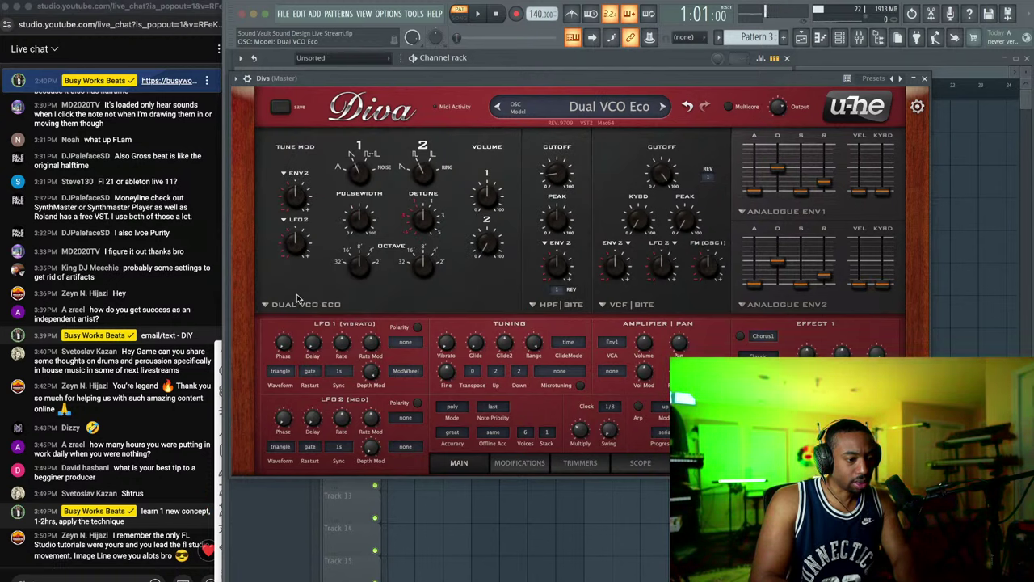
Step: Lower oscillator 1's octave to 16' while playing test notes and trying some detune on oscillator 2
key("c")
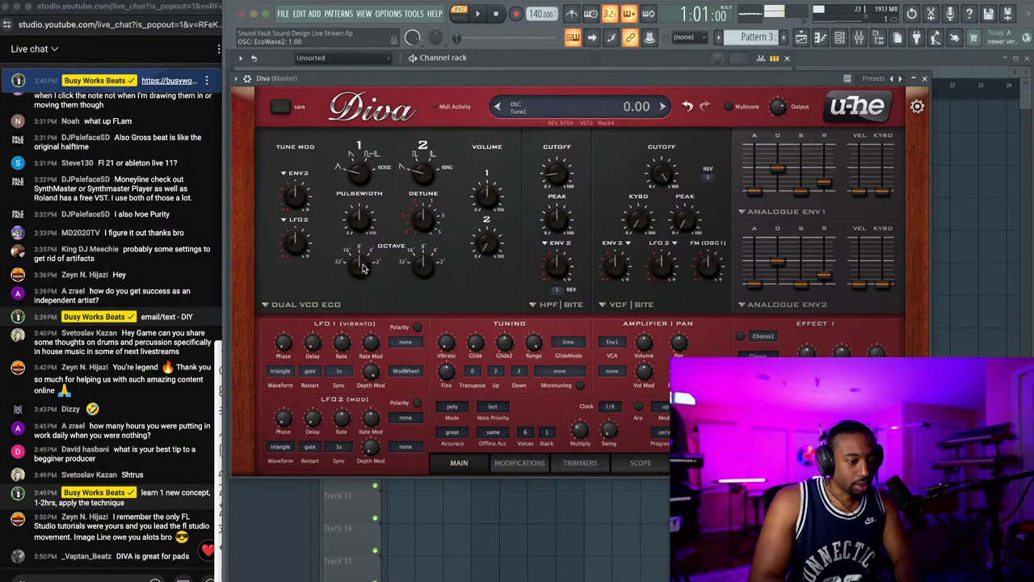
left_click_drag(362, 255, 368, 240)
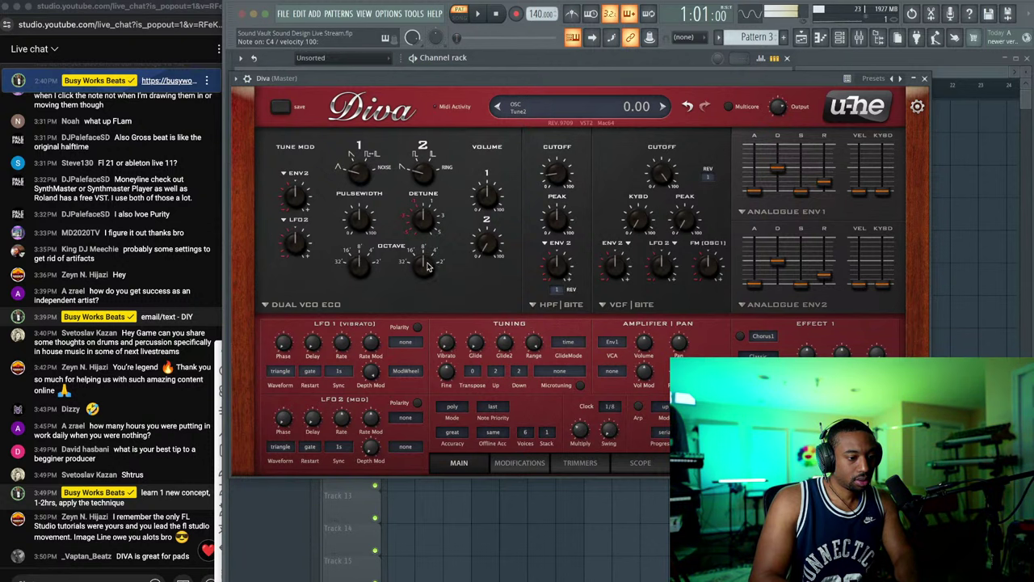
left_click_drag(364, 265, 364, 276)
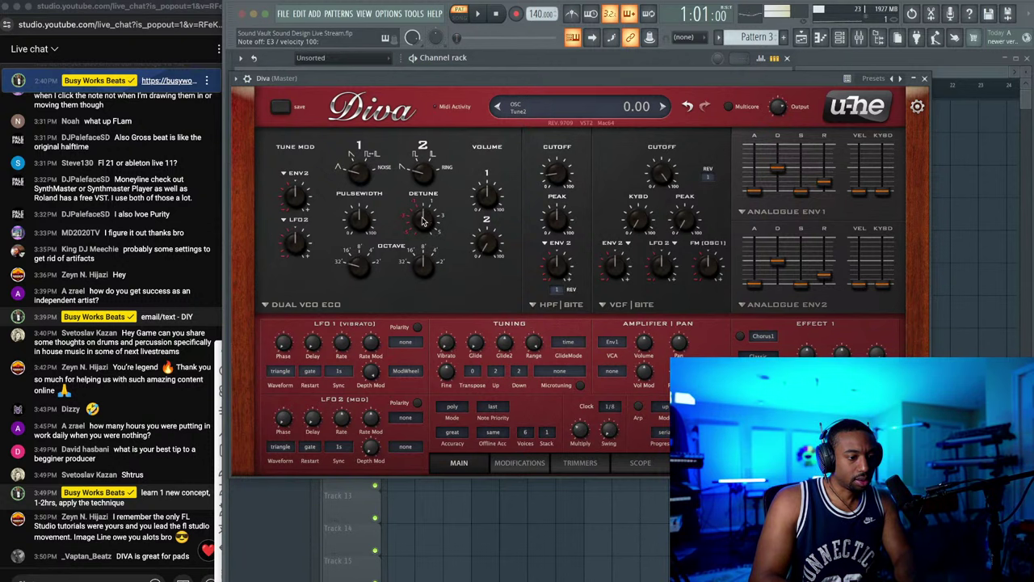
left_click_drag(422, 221, 422, 214)
mouse_move(365, 265)
left_mouse_down()
mouse_move(359, 246)
mouse_move(359, 280)
left_mouse_up()
Step: Raise oscillator 2's volume and set its detune to 0.44
left_click_drag(421, 226, 423, 202)
left_click_drag(487, 240, 488, 206)
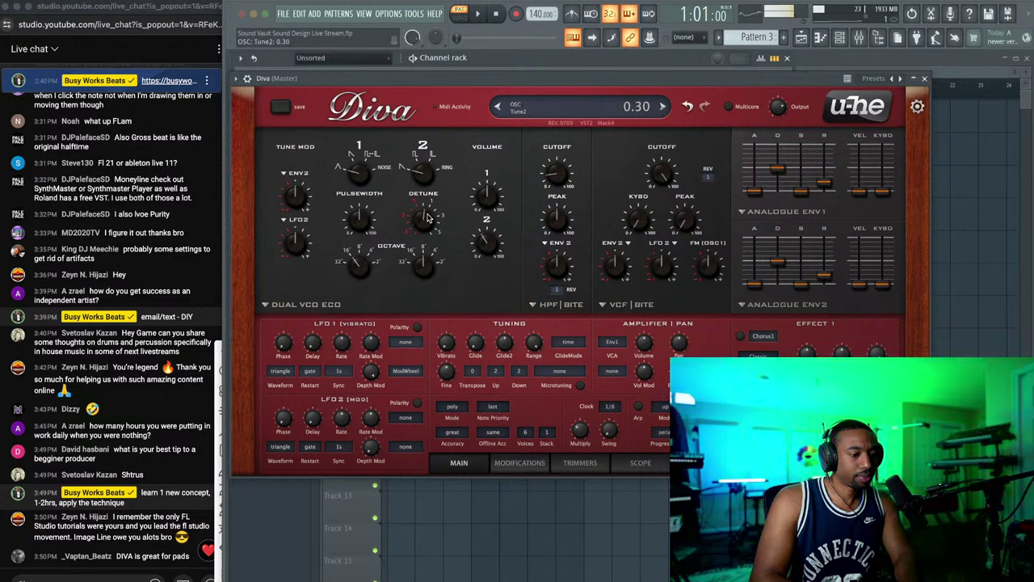
mouse_move(426, 218)
left_mouse_down()
mouse_move(425, 233)
mouse_move(428, 207)
left_mouse_up()
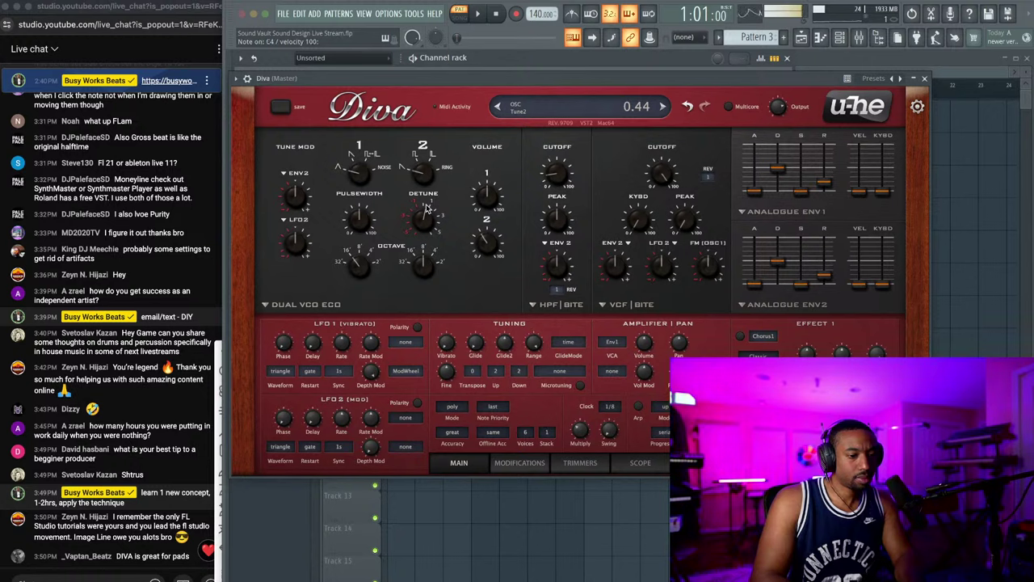
Step: Raise the high-pass filter's cutoff frequency to about 110.50 while playing notes
left_click_drag(556, 173, 592, 107)
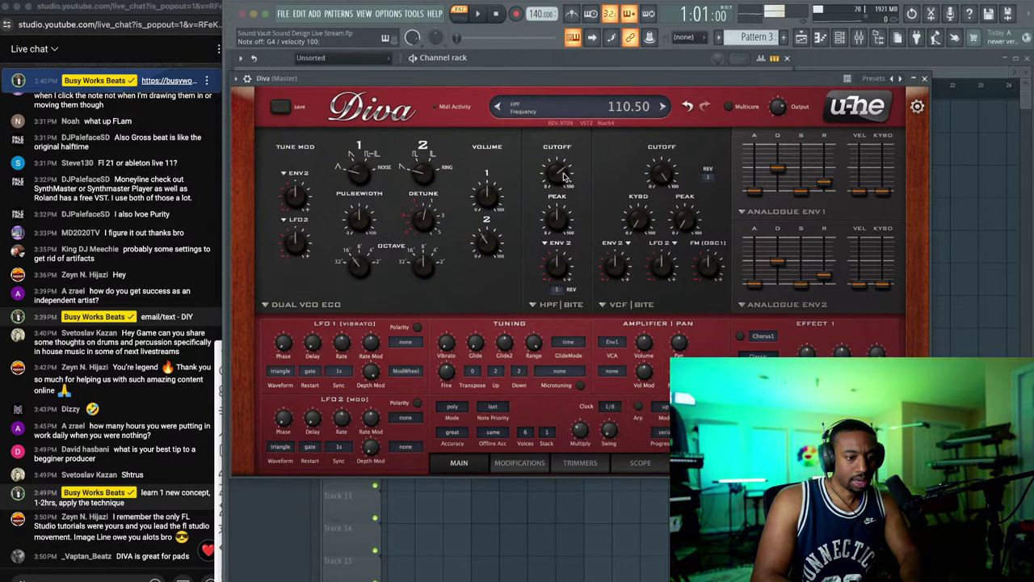
Step: Lower the VCF cutoff to 75 and raise its Env 2 modulation depth to 70
left_click_drag(661, 173, 645, 230)
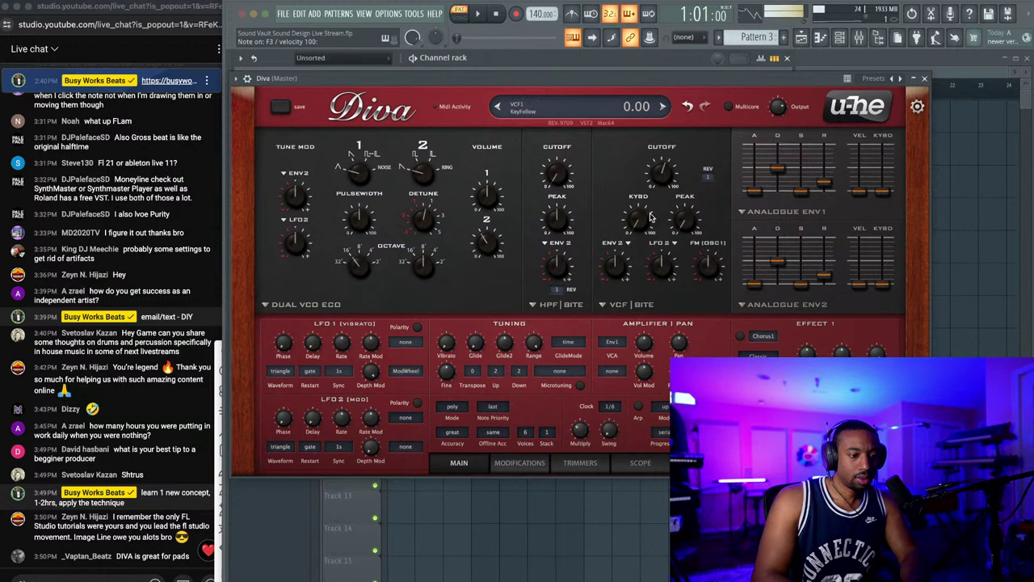
left_click_drag(618, 275, 621, 248)
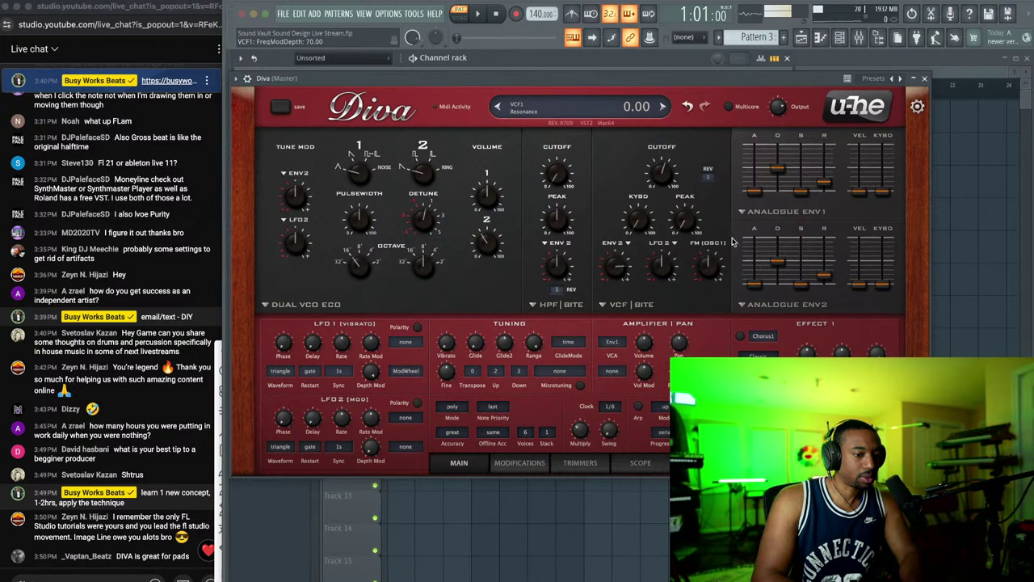
Step: Lengthen analogue envelope 2's decay and set its release to 51 while playing test notes
left_click_drag(778, 262, 781, 274)
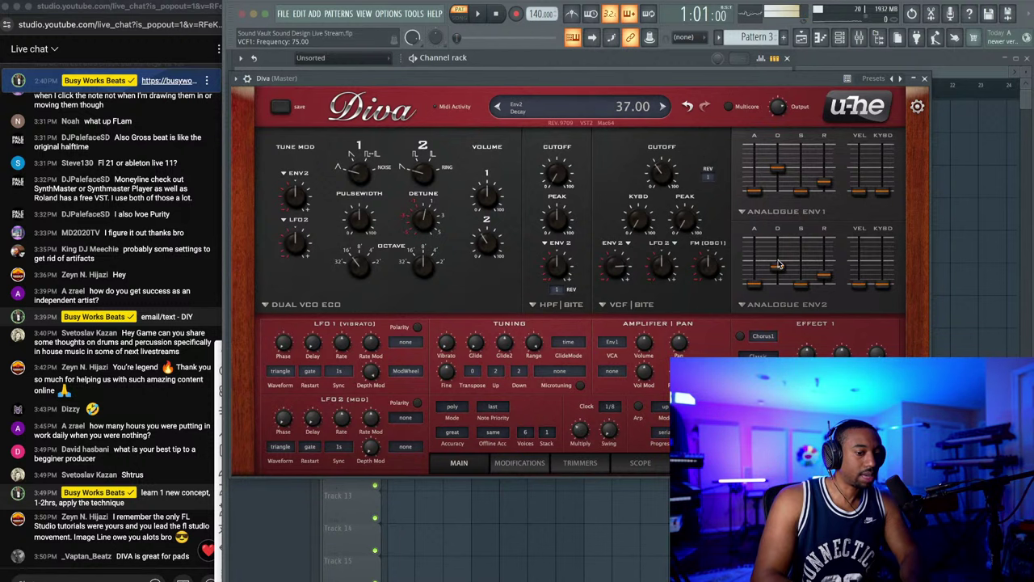
key("n")
key("v")
left_click_drag(780, 280, 832, 261)
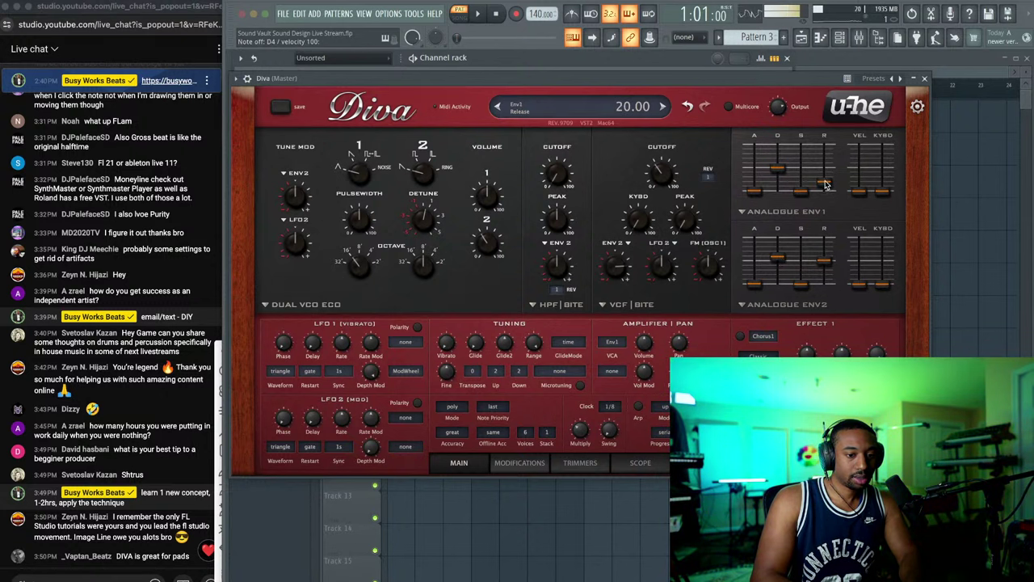
Step: Raise analogue envelope 1's attack, sustain and release and set its decay to 67 while playing test notes
left_click_drag(824, 183, 824, 168)
left_click_drag(755, 191, 803, 156)
key("n")
key("v")
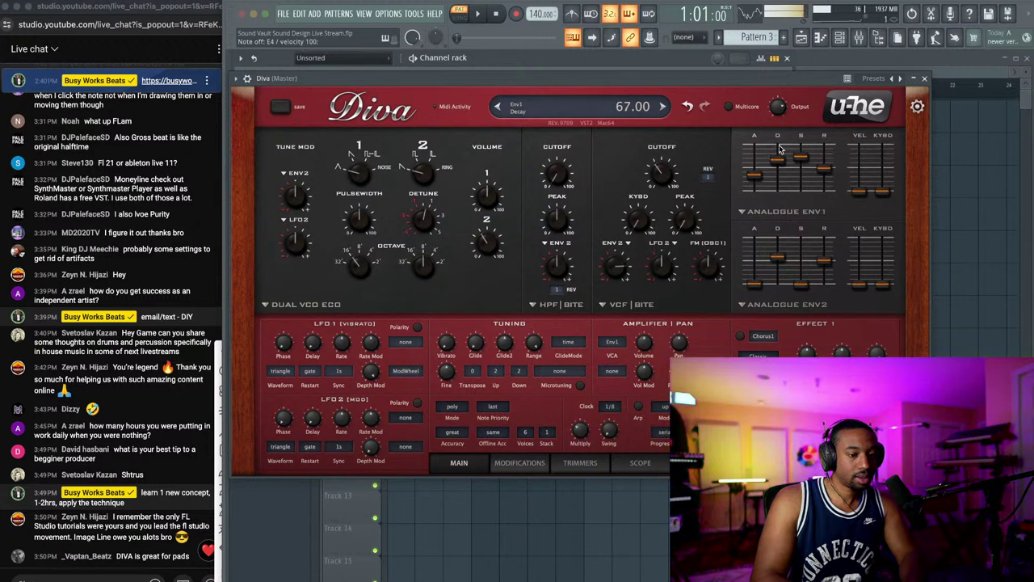
Step: Enable Chorus1 in effect 1 and reduce the main output level
left_click(740, 336)
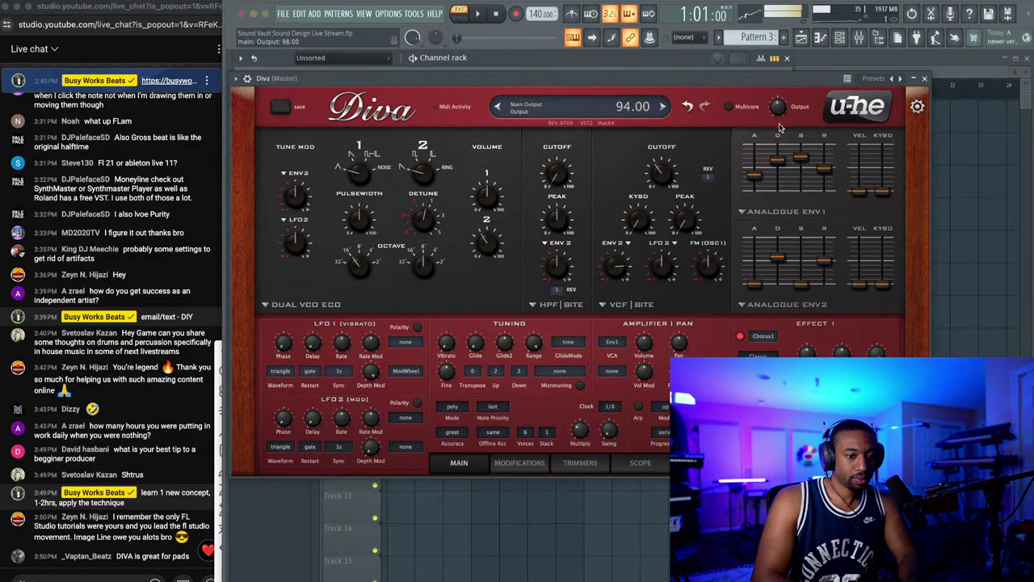
left_click_drag(780, 126, 779, 127)
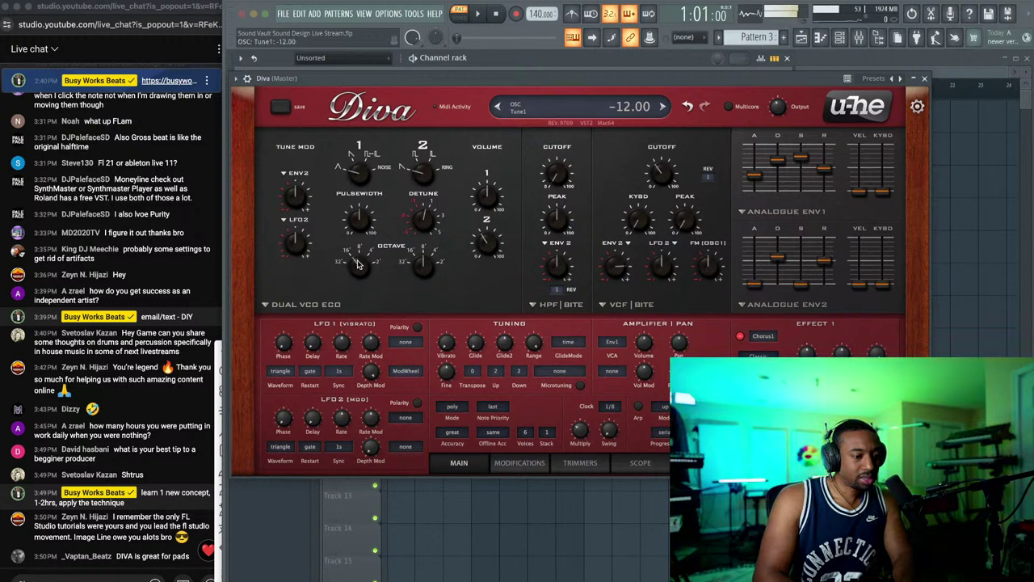
Step: Adjust oscillator 1's octave and set the synth's accuracy to divine
left_click_drag(362, 269, 361, 280)
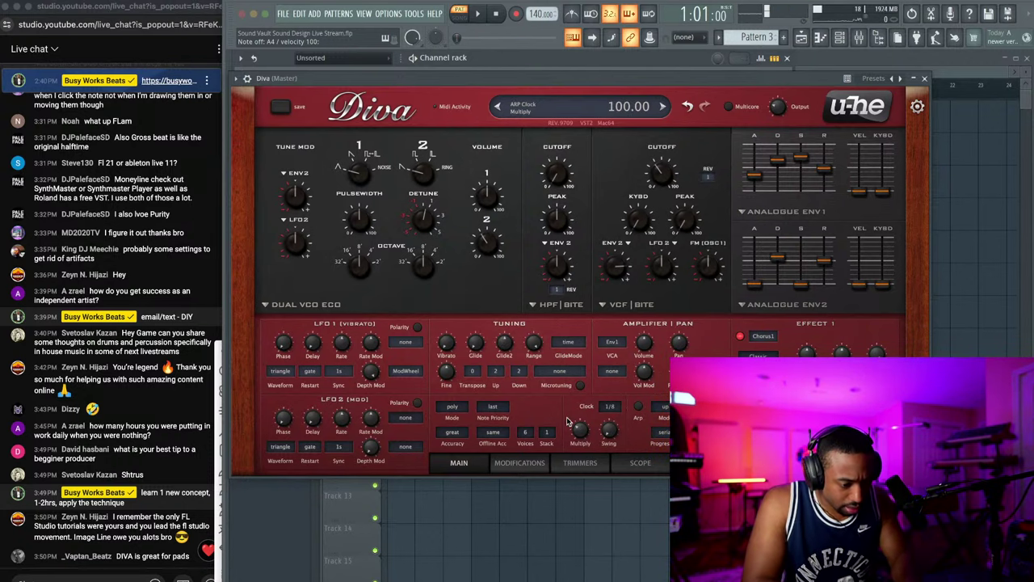
left_click(463, 432)
left_click(475, 450)
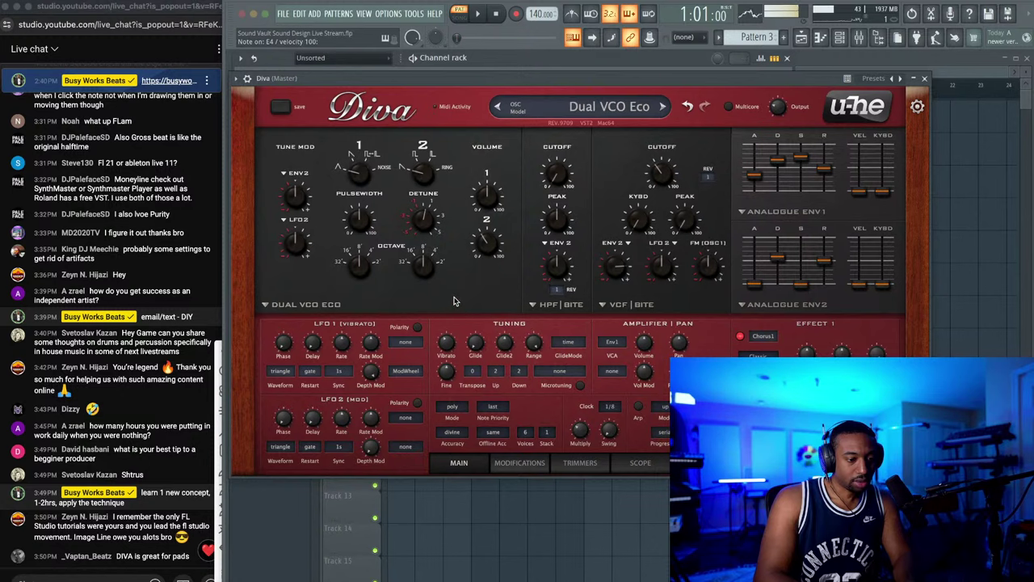
left_click_drag(461, 333, 455, 307)
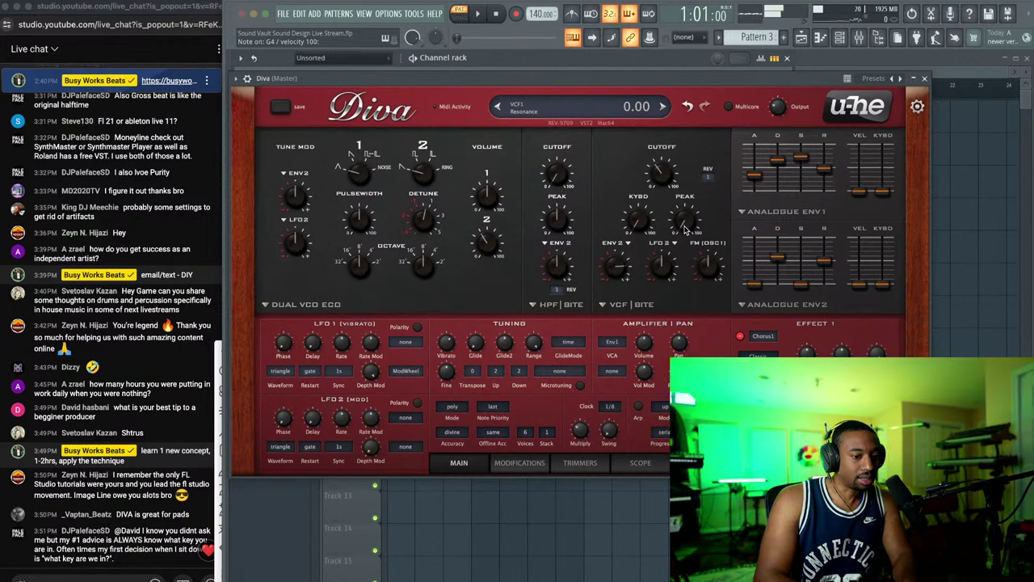
Step: Raise the VCF peak, set cutoff 49.50 and Env 2 depth 120, slow envelope 2's attack, and adjust oscillator 2's volume
mouse_move(684, 207)
left_mouse_down()
mouse_move(695, 188)
mouse_move(686, 214)
mouse_move(689, 194)
left_mouse_up()
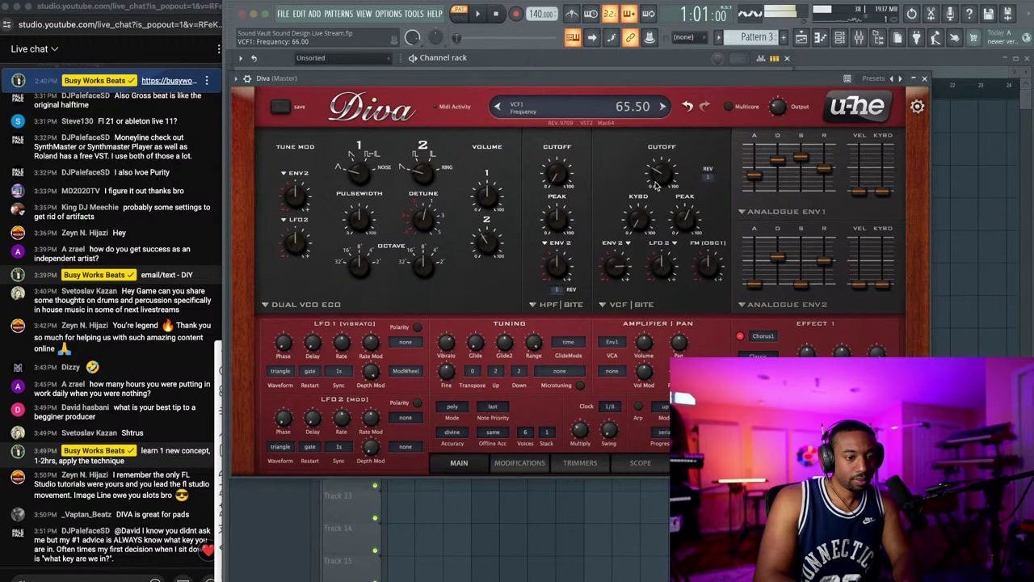
left_click_drag(656, 186, 654, 188)
left_click_drag(754, 283, 757, 271)
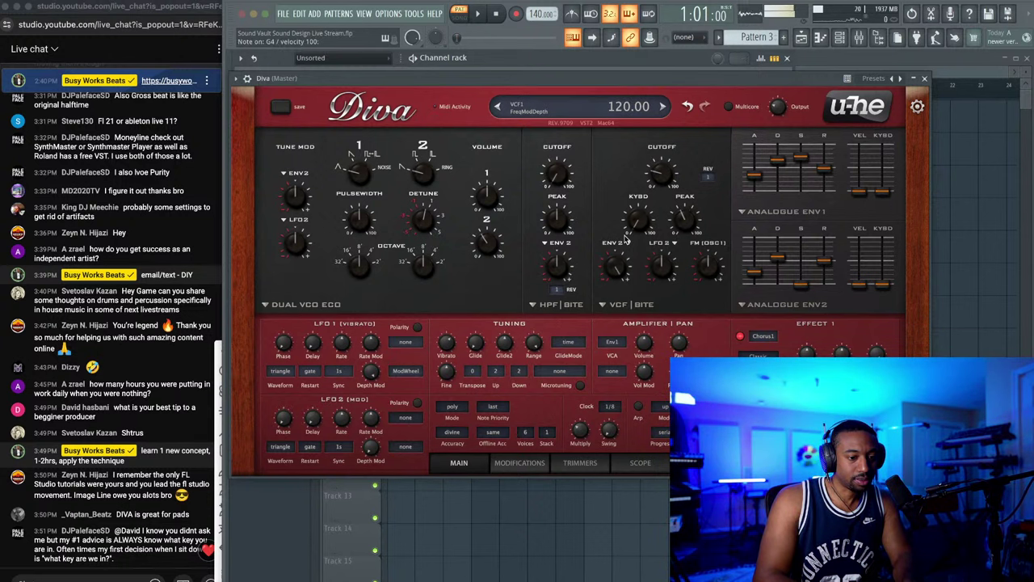
left_click_drag(661, 180, 663, 194)
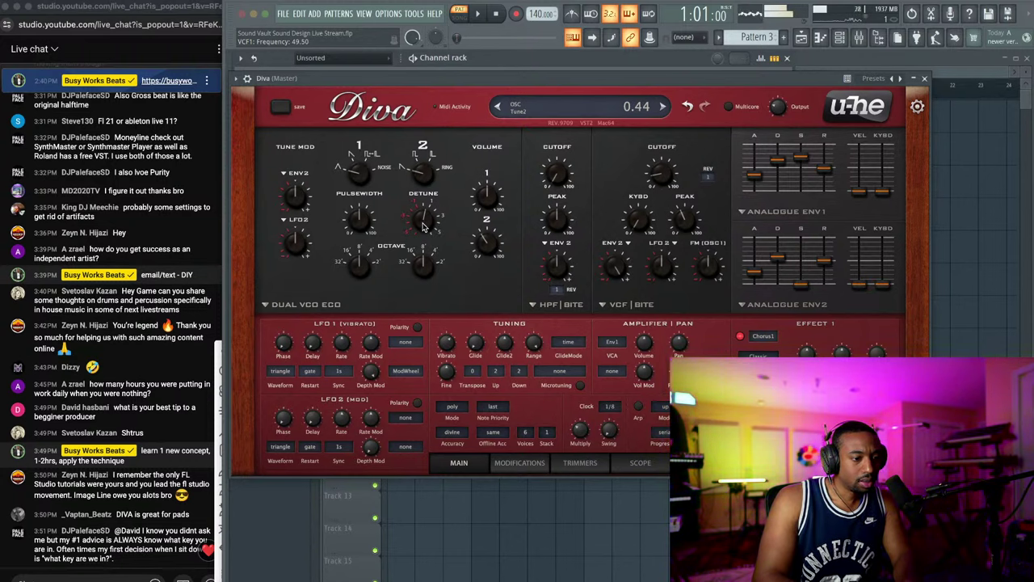
left_click_drag(491, 242, 499, 222)
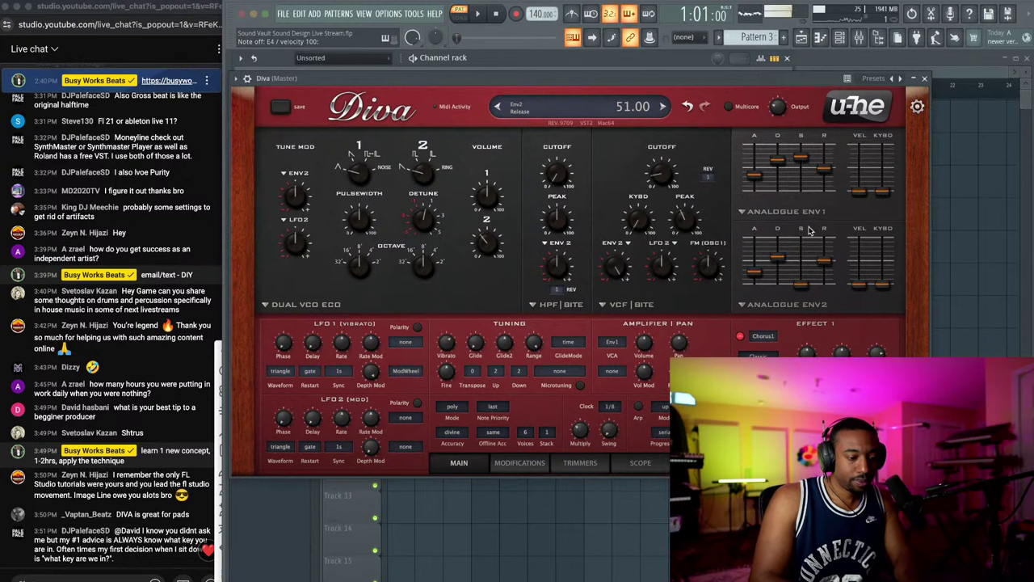
Step: Close the Diva window and unmute the Pattern 1 clip on Track 3 of the playlist
left_click(925, 79)
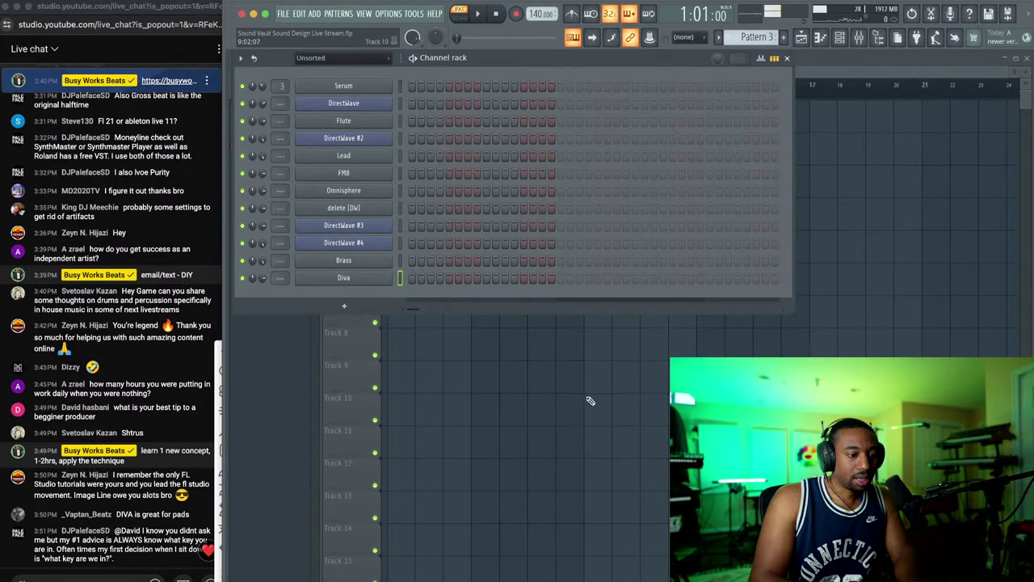
key("F6")
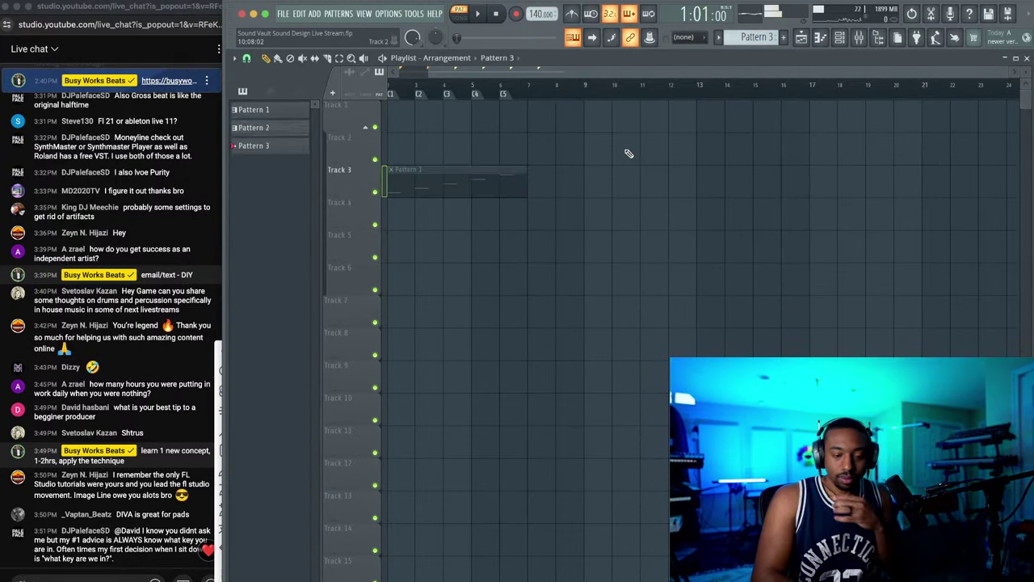
left_click(302, 58)
left_click(433, 194)
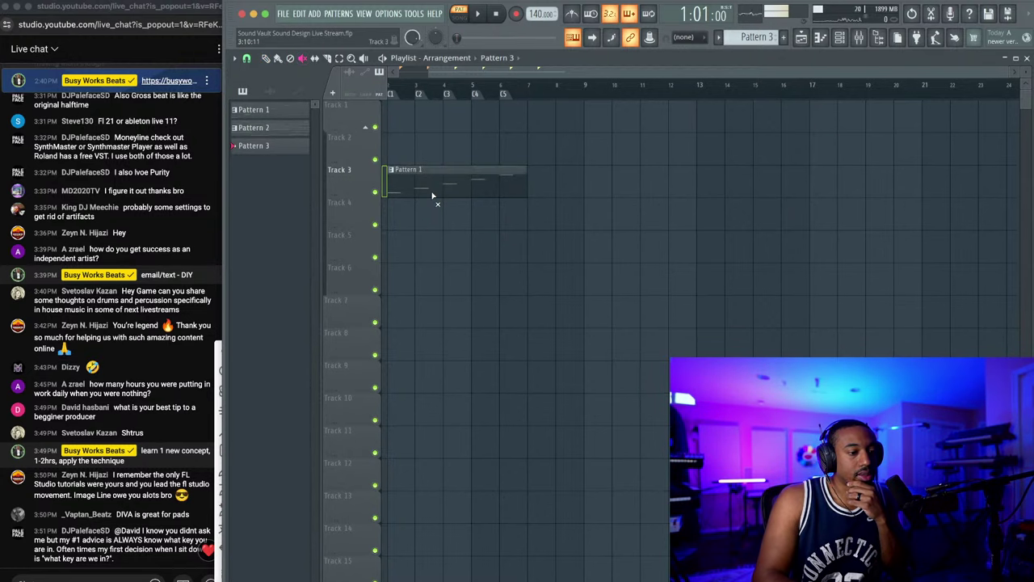
key("F6")
key("F6")
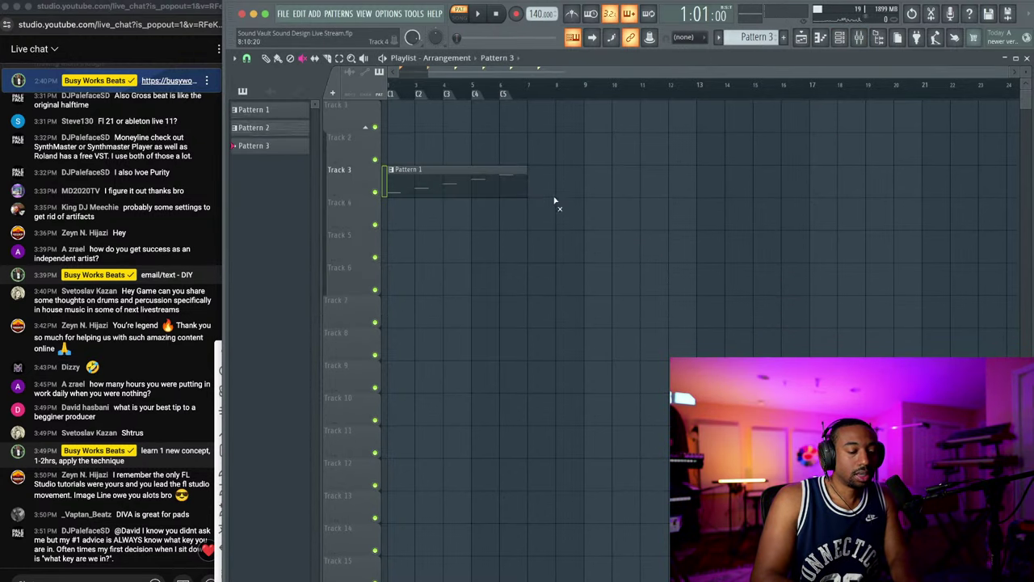
Step: Move Pattern 1's notes from the Serum channel to the Diva channel and preview the pattern
double_click(432, 190)
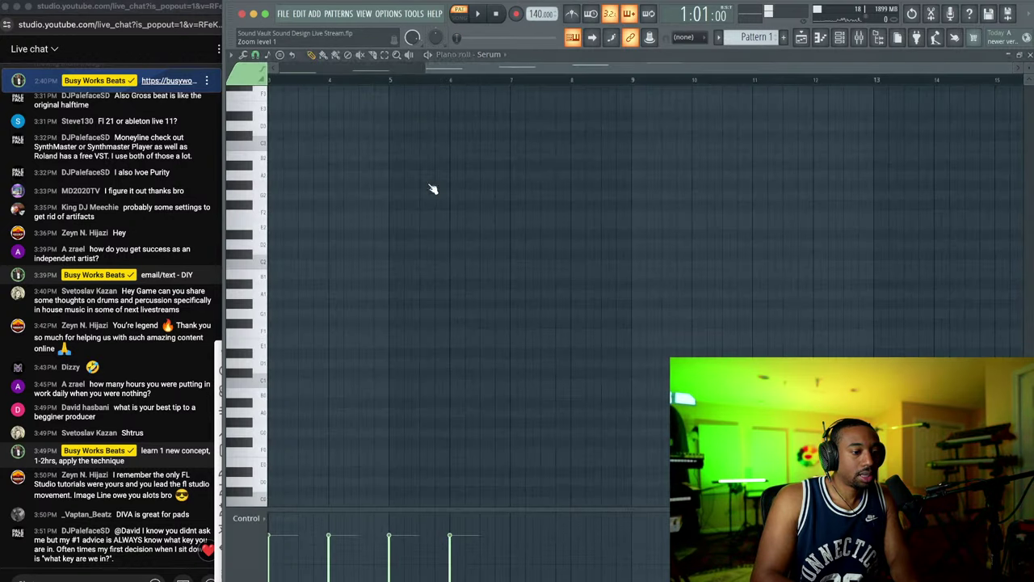
left_click(857, 40)
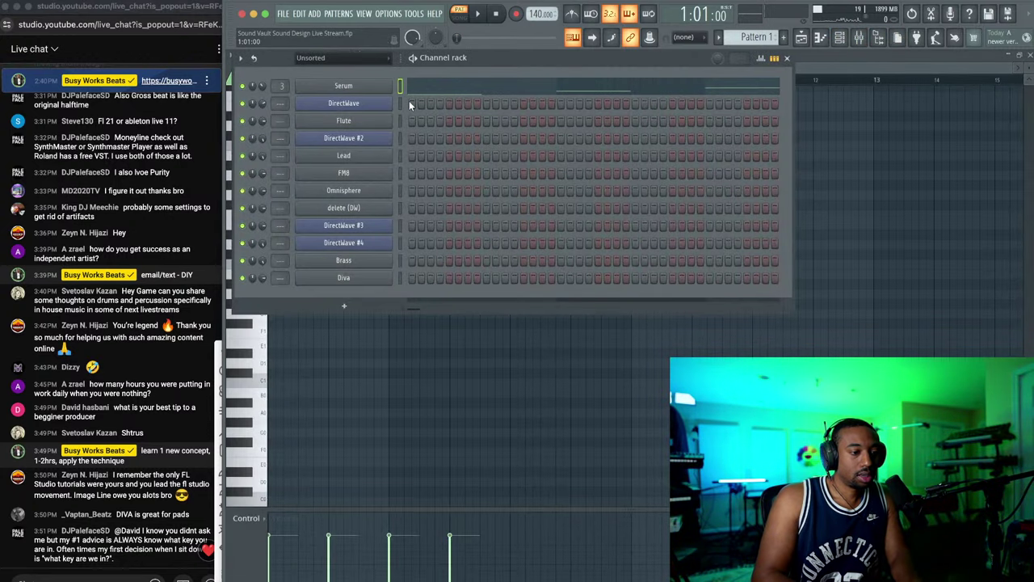
left_click(400, 277)
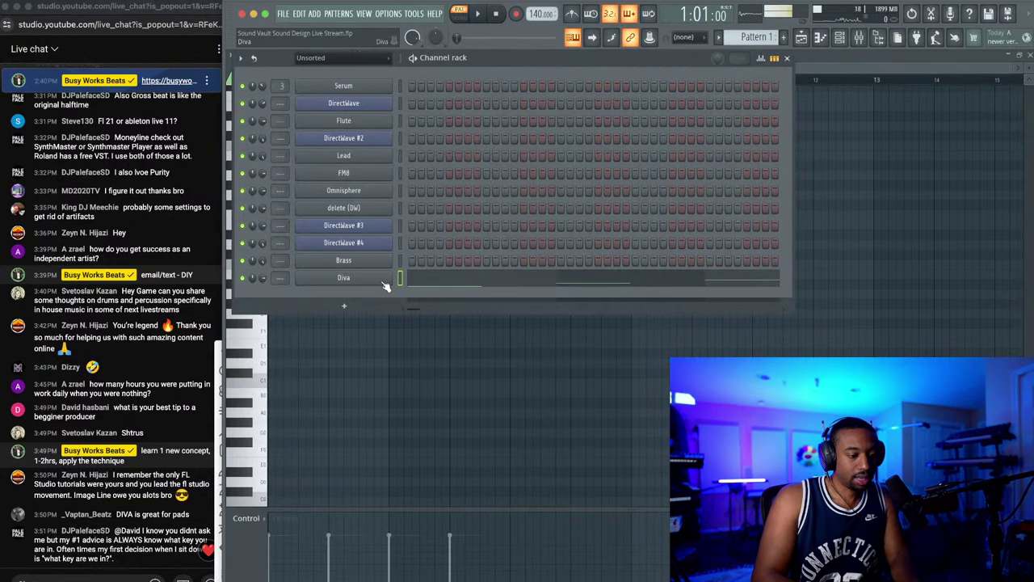
key("space")
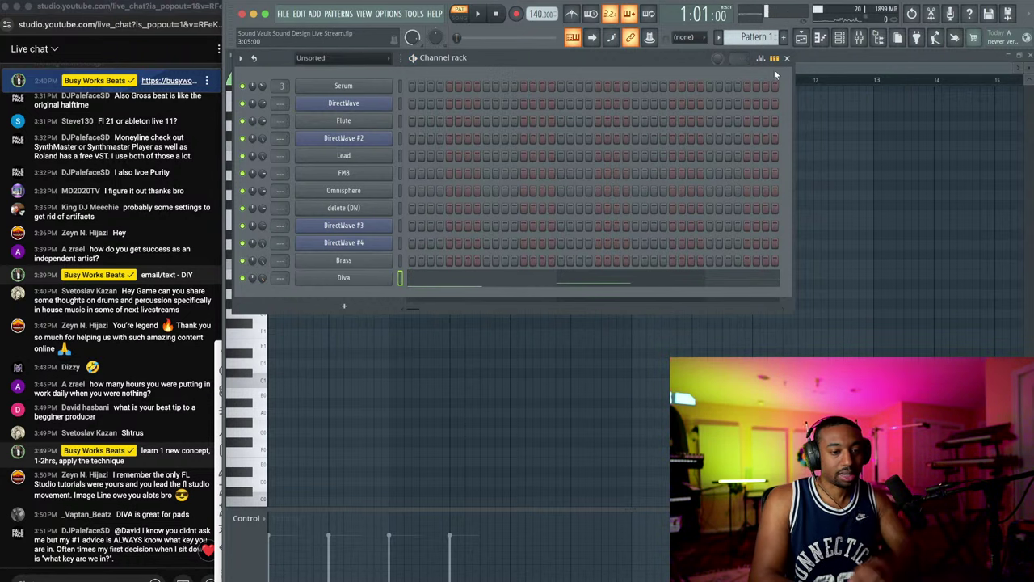
key("space")
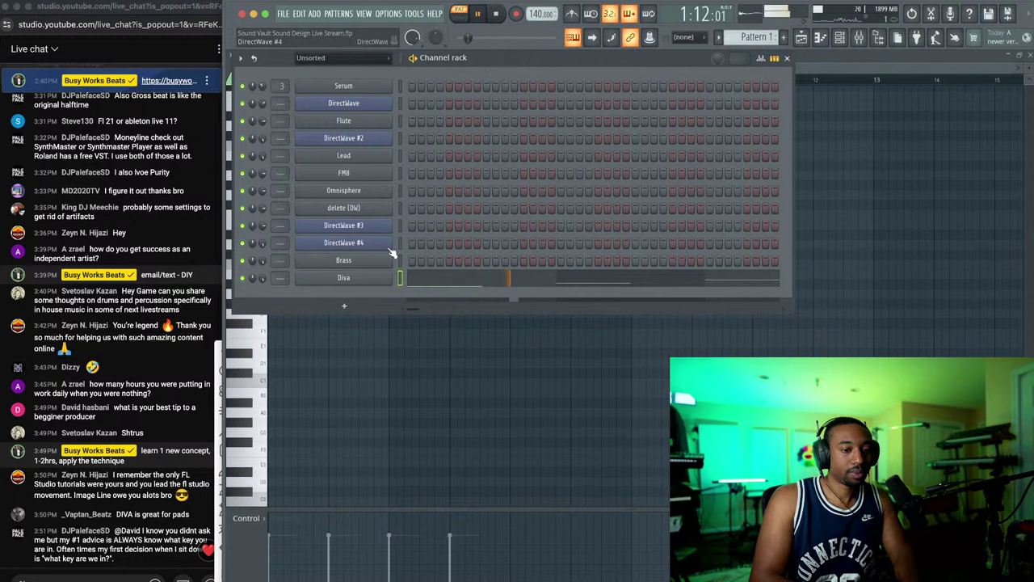
key("F5")
key("space")
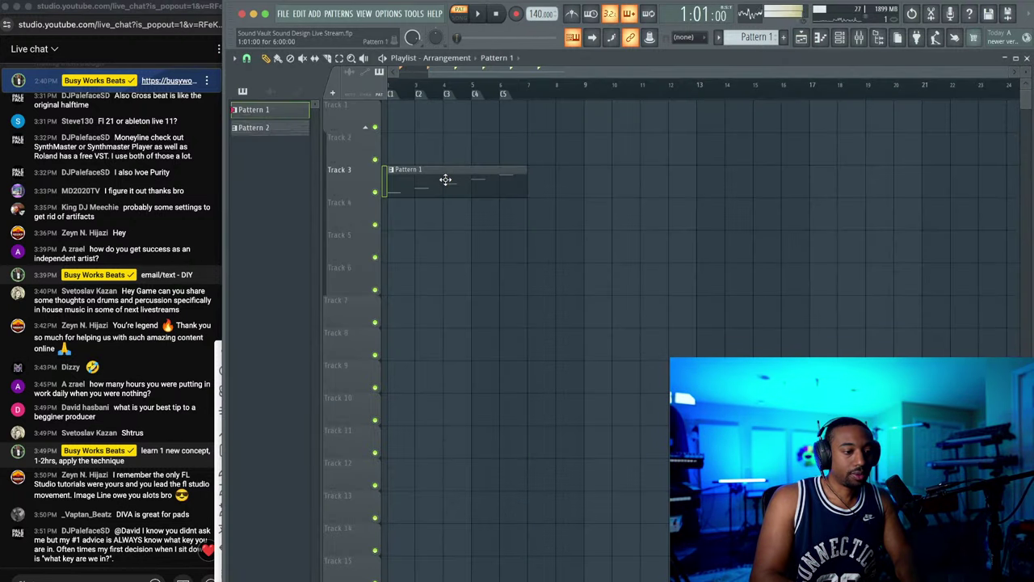
Step: Set the project tempo to 75 BPM, switch playback to song mode and audition the arrangement
mouse_move(537, 14)
left_mouse_down()
mouse_move(537, 48)
mouse_move(539, 25)
left_mouse_up()
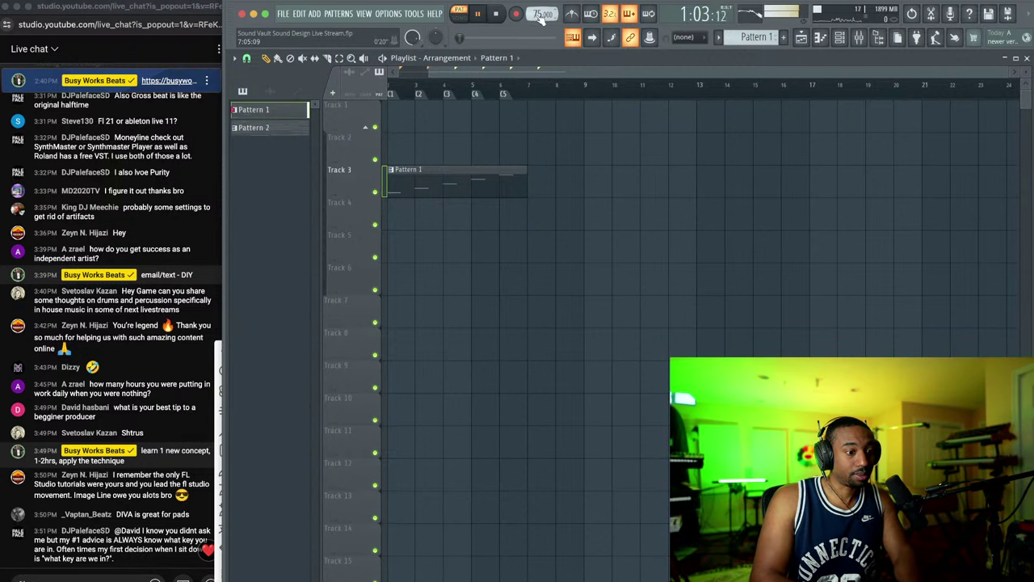
left_click(458, 14)
scroll(416, 210, "down", 1)
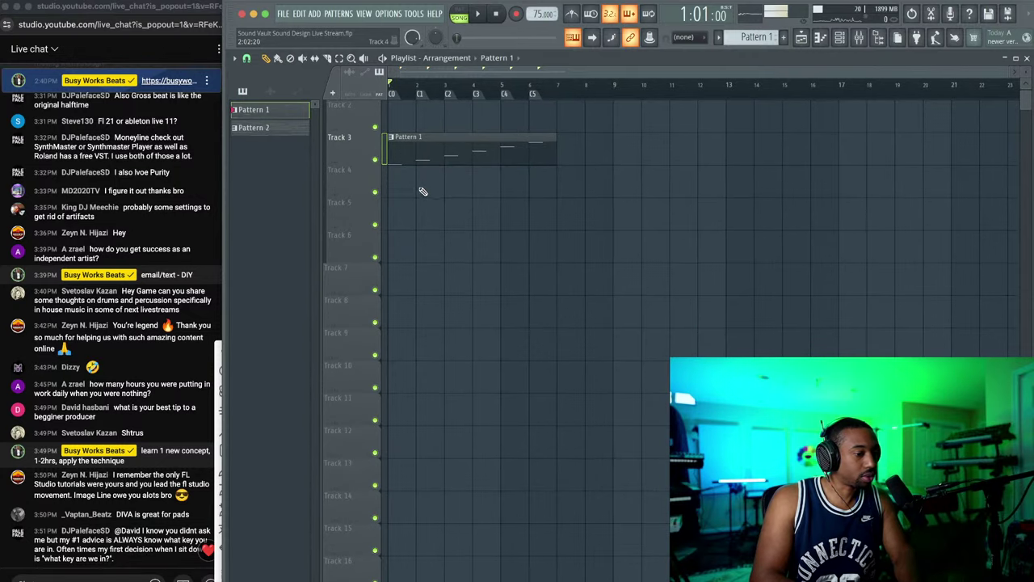
key("space")
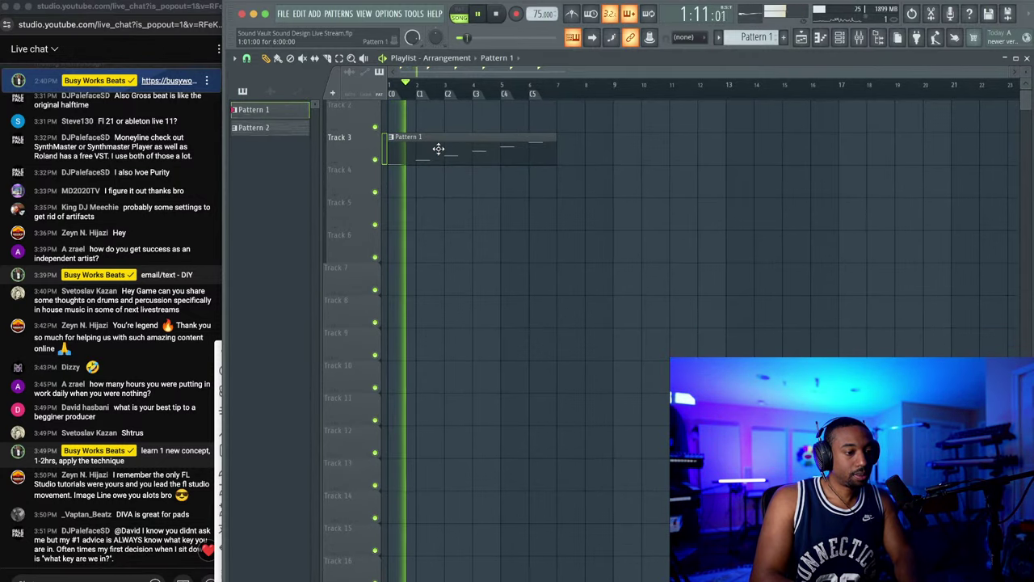
key("space")
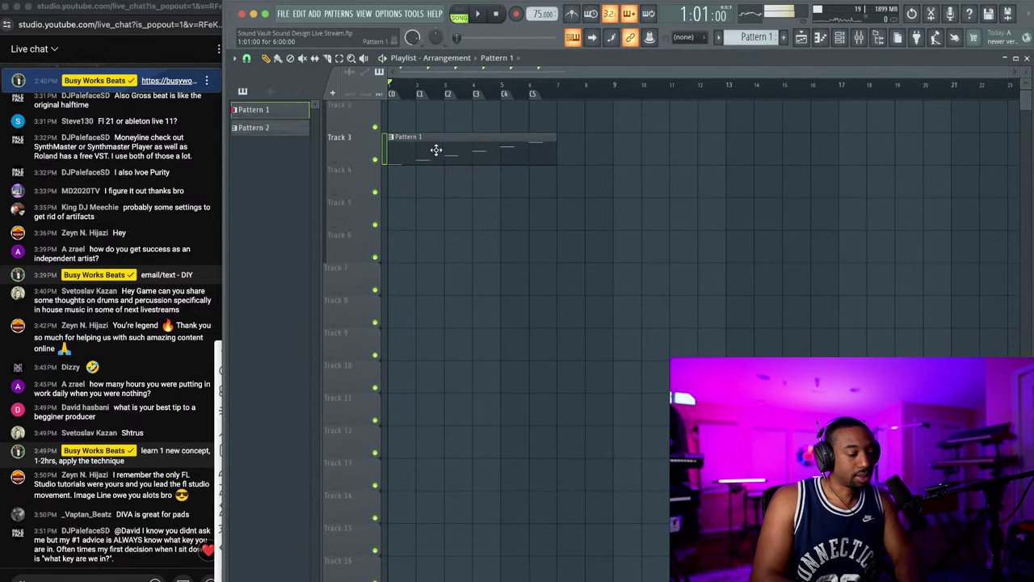
Step: Inspect Diva's notes in Pattern 1 in the piano roll and play back the first note
double_click(435, 151)
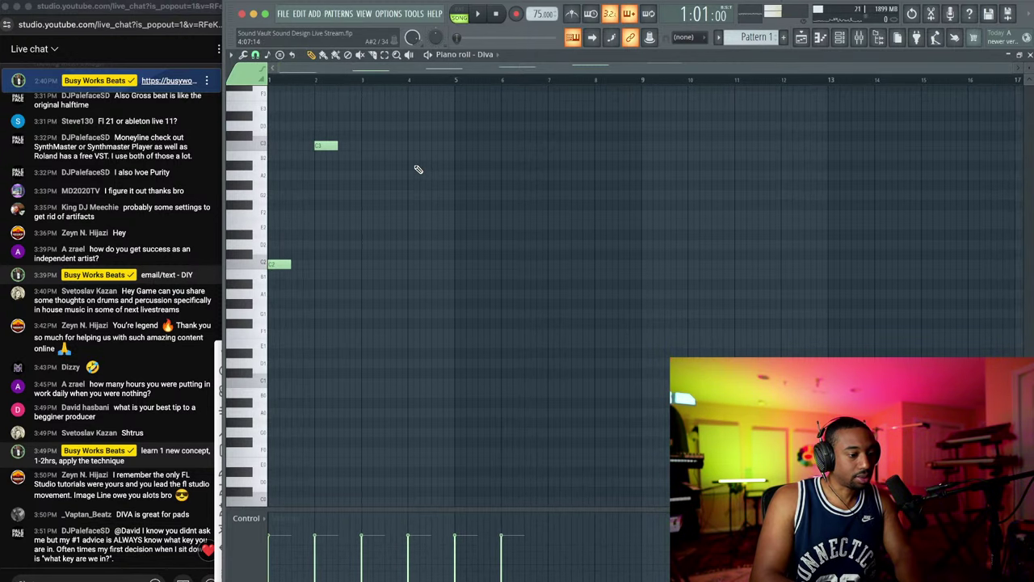
scroll(417, 169, "up", 5)
key("space")
left_click(821, 40)
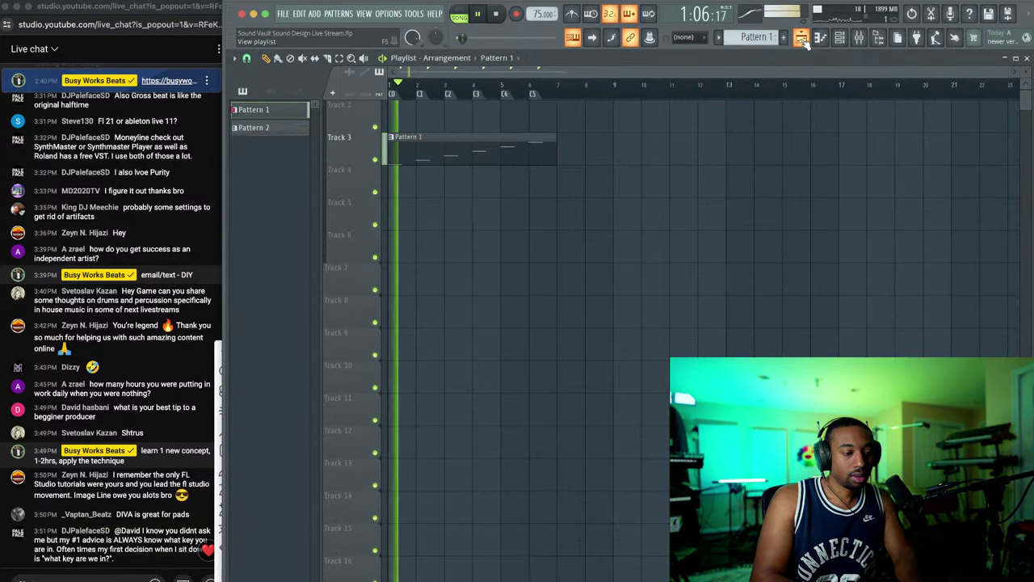
key("space")
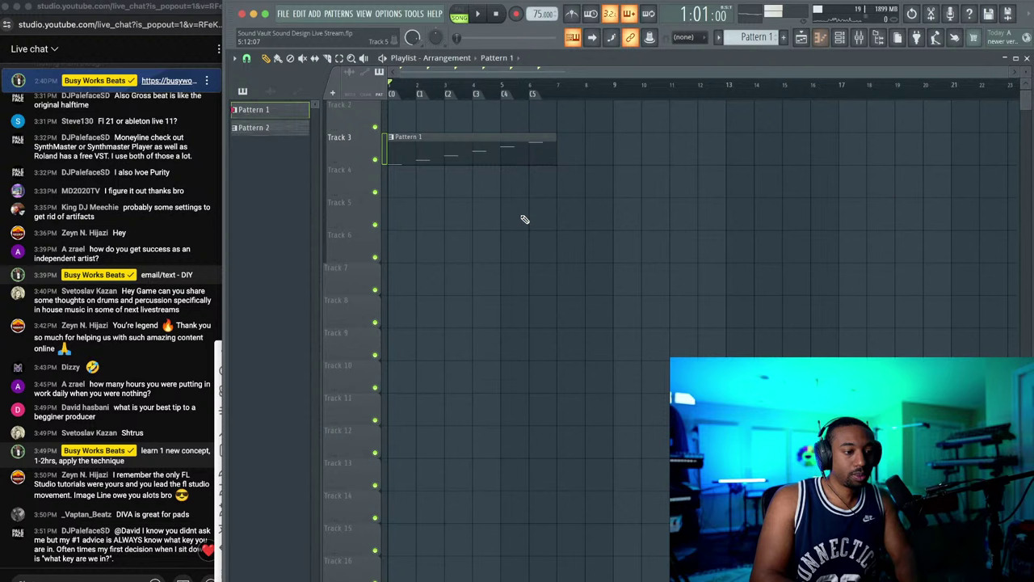
Step: Stretch all of Diva's notes in Pattern 1 so they start three bars apart, and return to the playlist
double_click(431, 144)
scroll(433, 145, "down", 1)
key("ctrl+a")
scroll(353, 215, "up", 1)
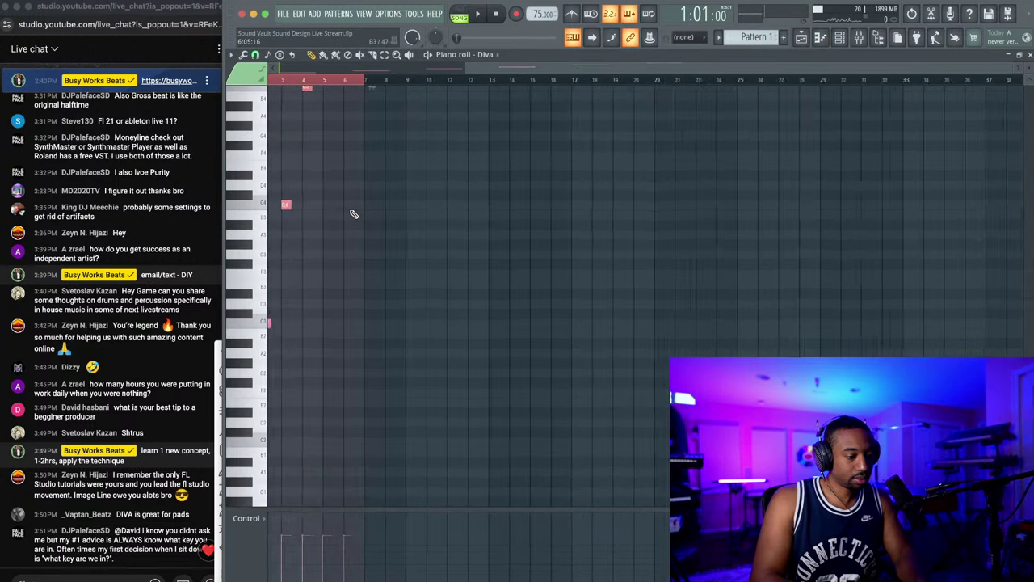
scroll(352, 223, "down", 2)
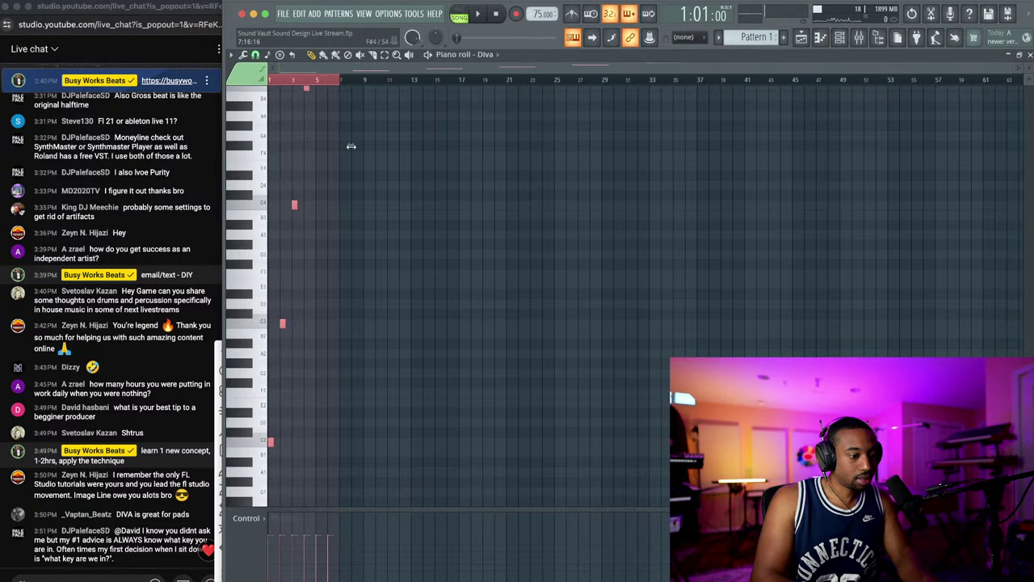
left_click_drag(351, 146, 485, 145)
right_click(423, 301)
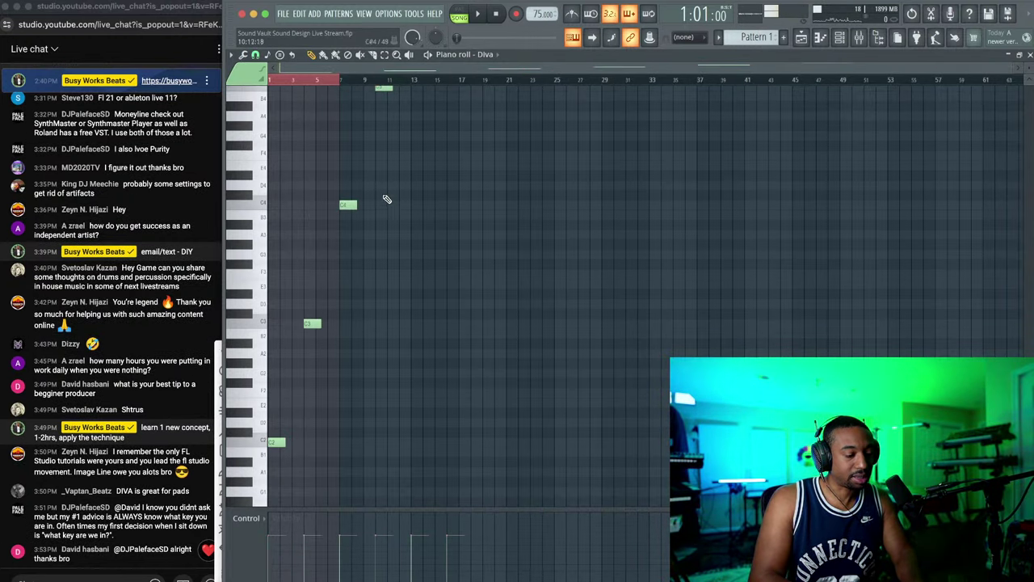
right_click(365, 80)
left_click(798, 37)
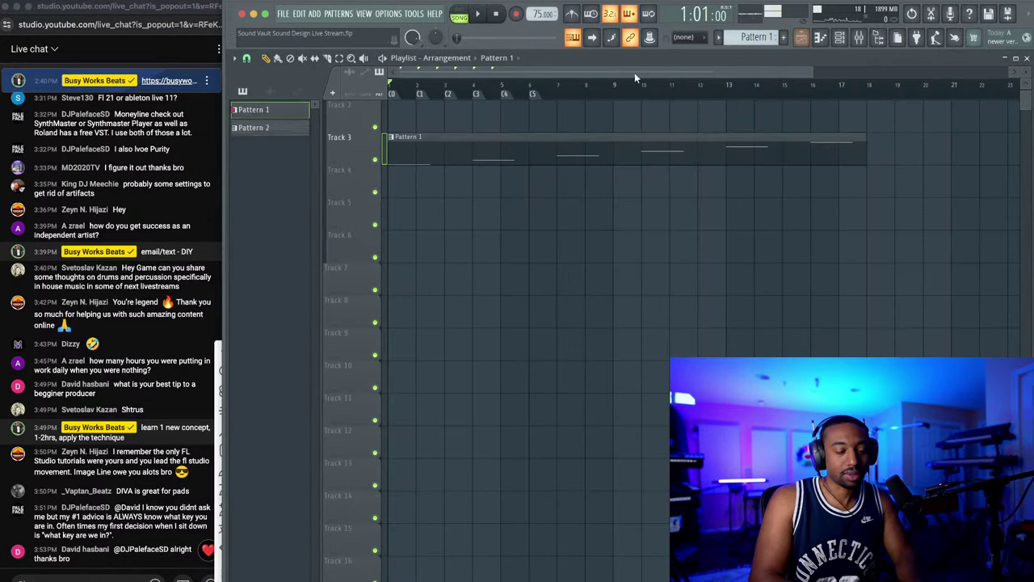
Step: Play back the arrangement in the playlist while checking the levels in the mixer
left_click(859, 38)
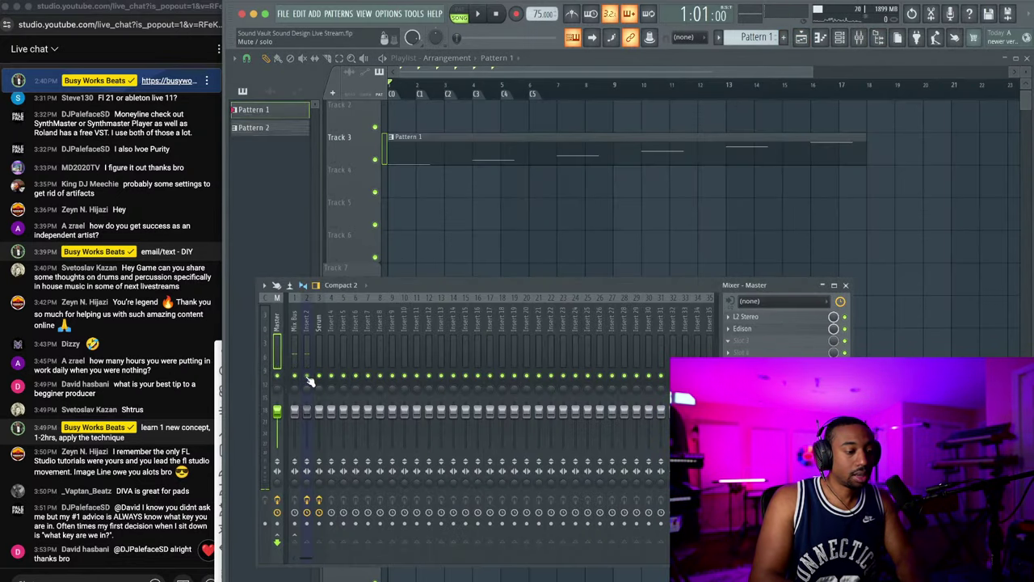
key("space")
key("F9")
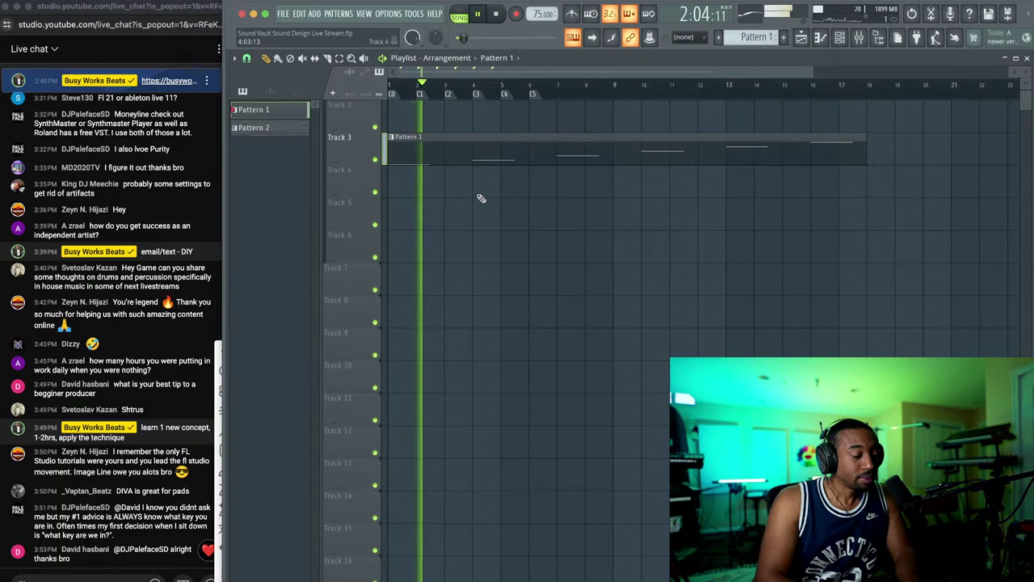
key("F9")
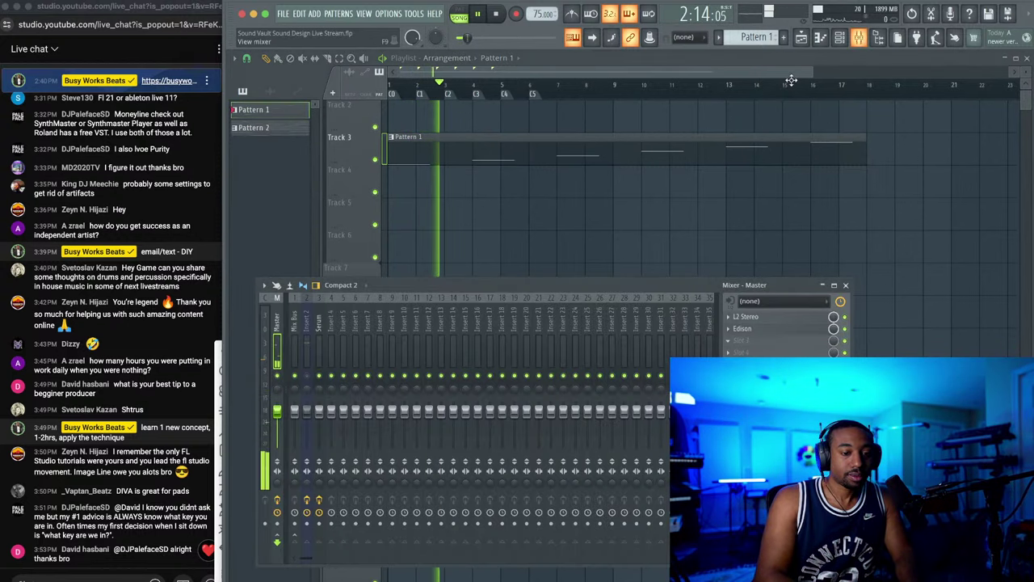
key("F9")
key("space")
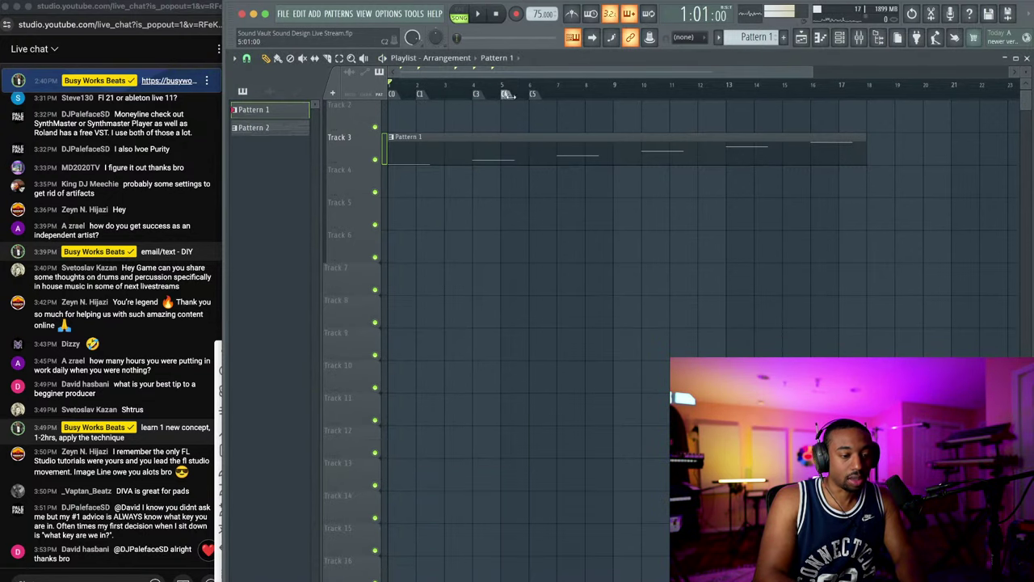
Step: Space the playlist's C1 to C5 markers three bars apart at bars 4, 7, 10, 13 and 16 to match the notes
left_click_drag(418, 95, 644, 91)
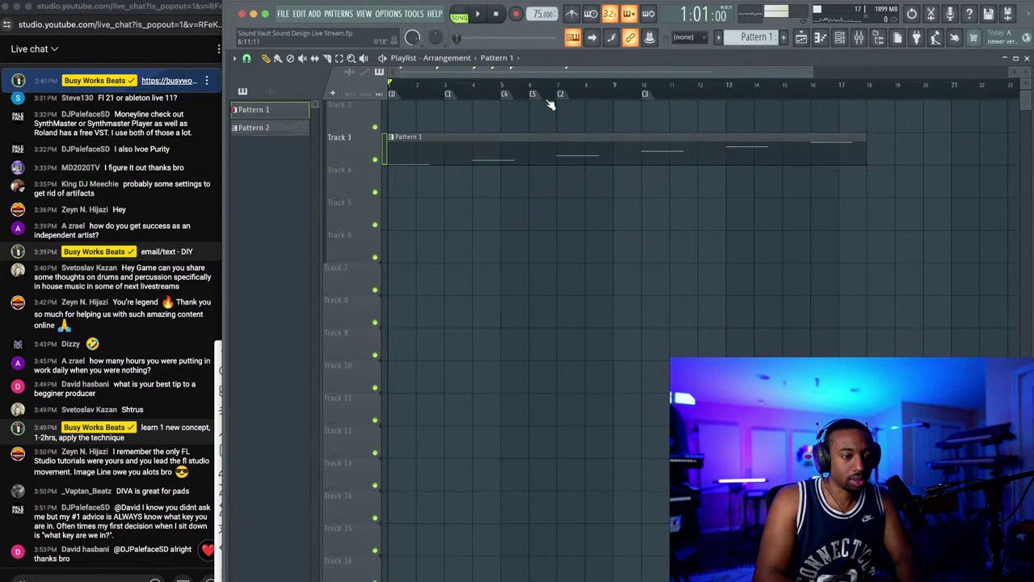
left_click_drag(533, 94, 791, 94)
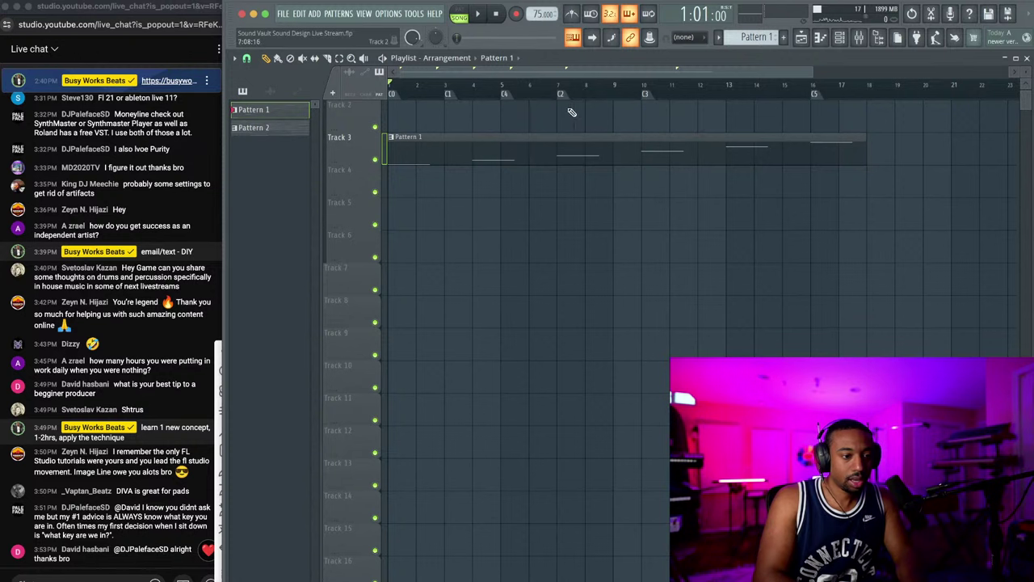
left_click_drag(757, 95, 730, 94)
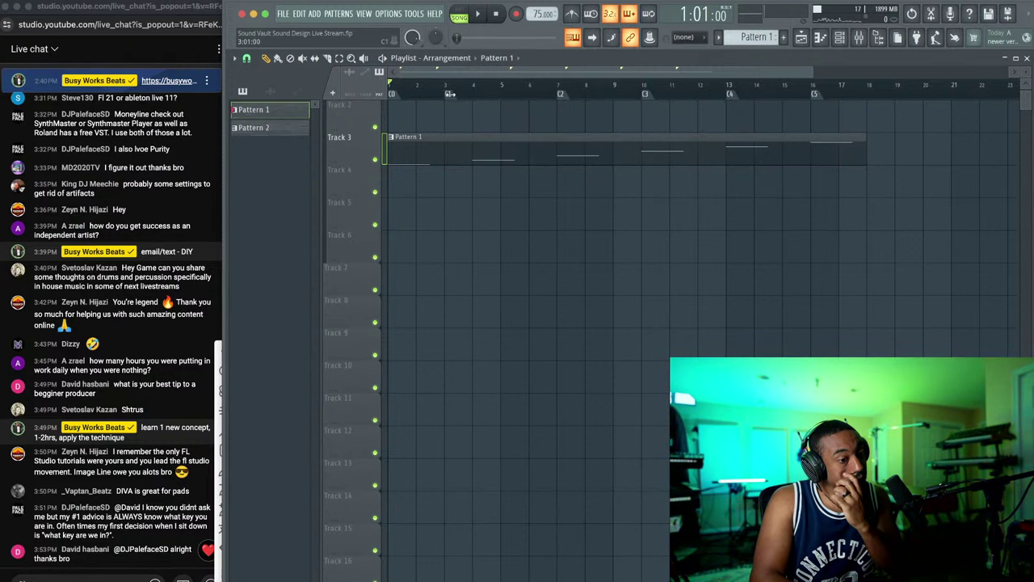
left_click_drag(451, 94, 479, 95)
scroll(529, 202, "down", 3)
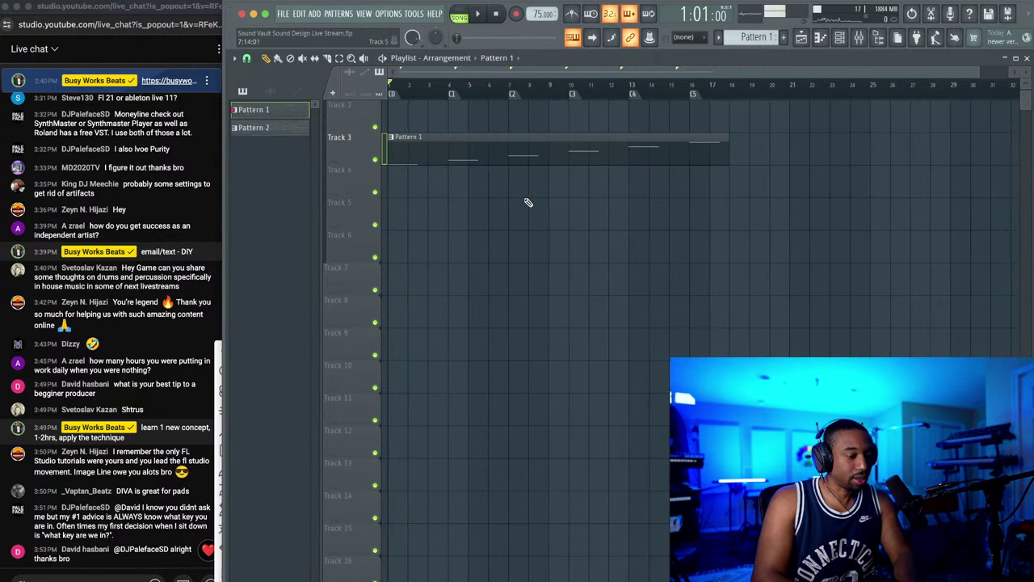
Step: Consolidate Track 3 to a WAV audio clip with the tail set to Cut remainder and master effects disabled, and save the project
key("space")
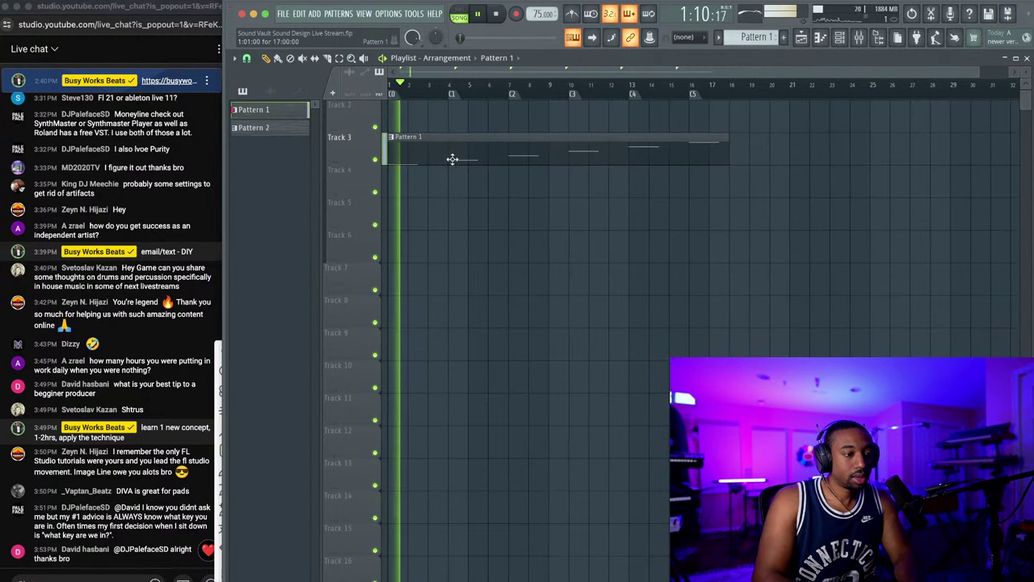
right_click(341, 136)
mouse_move(371, 331)
left_click(459, 333)
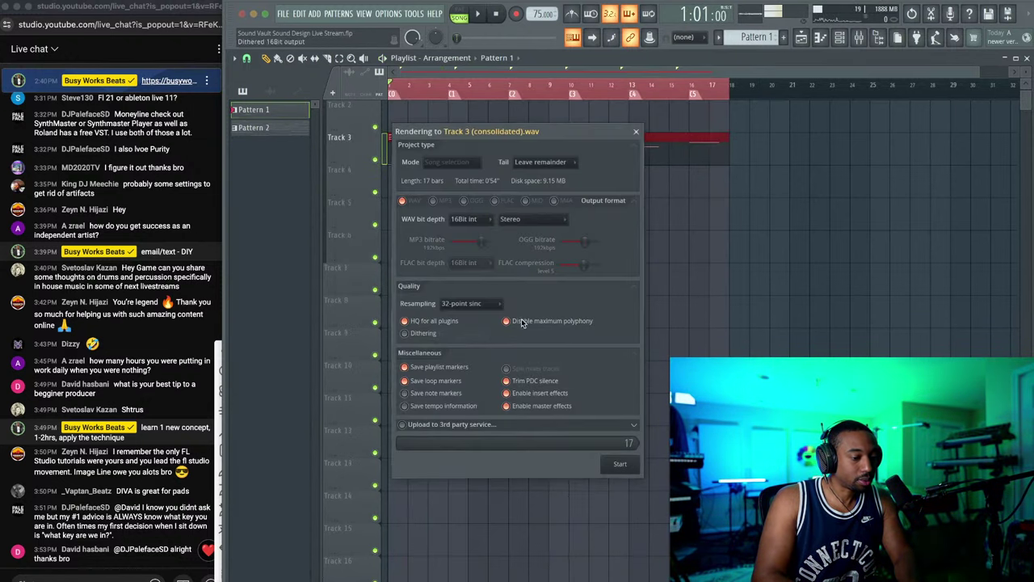
left_click(572, 169)
left_click(540, 184)
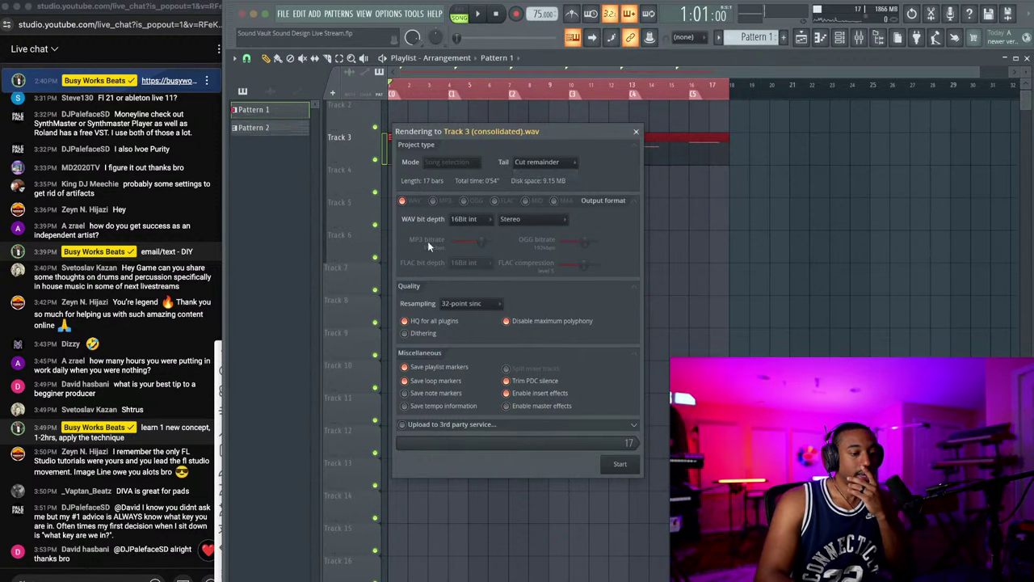
left_click(620, 463)
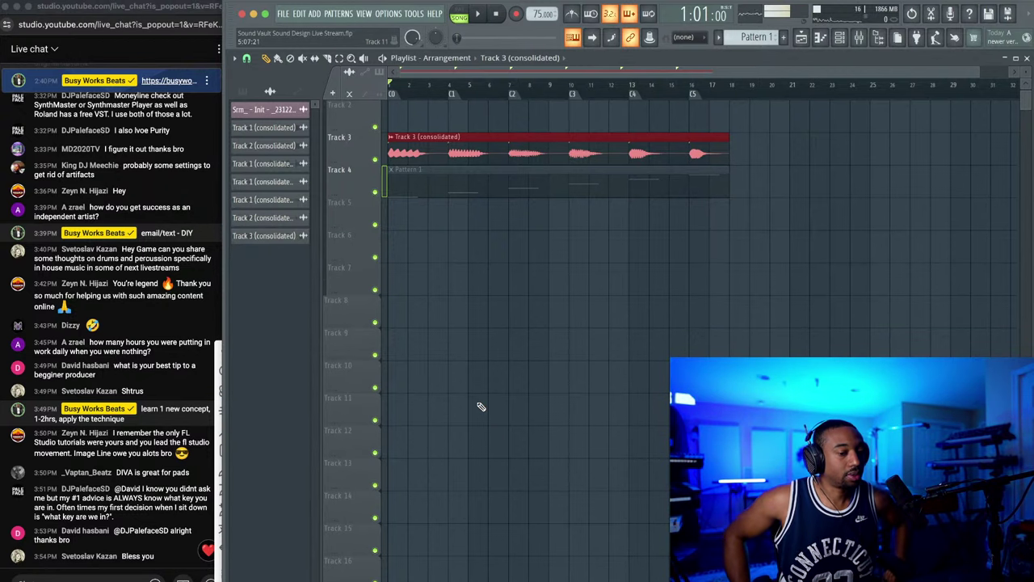
left_click(481, 410)
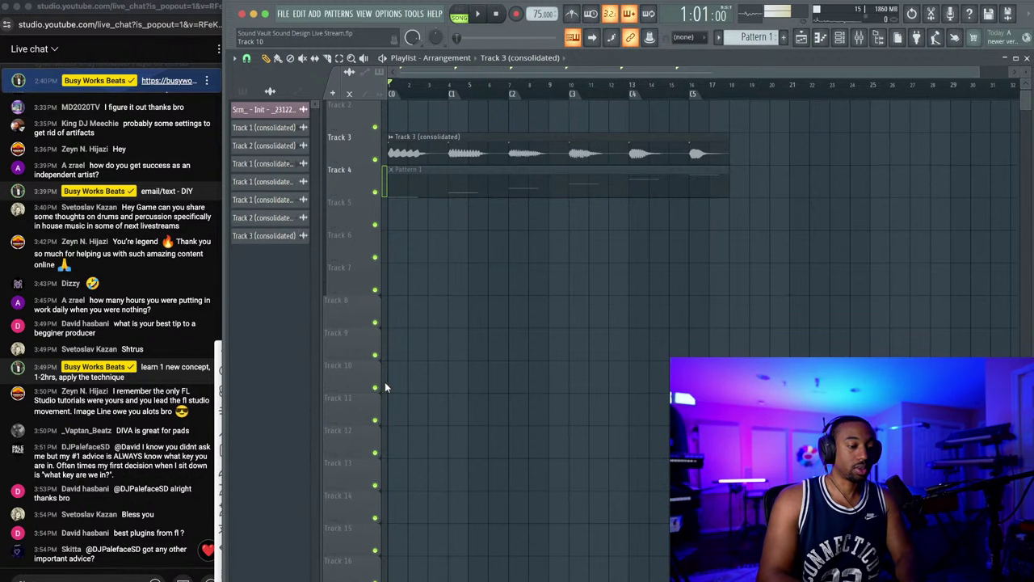
key("super+s")
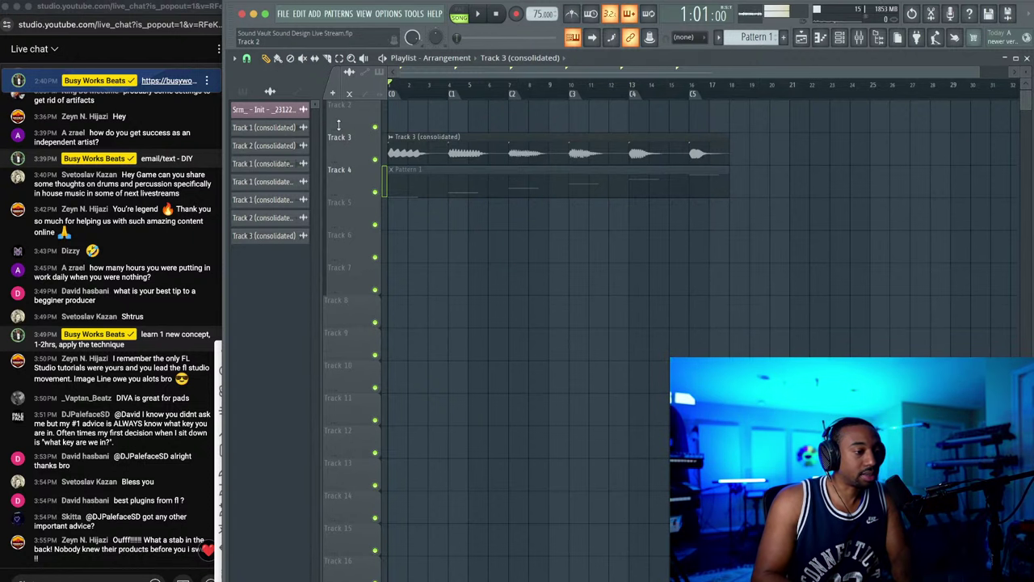
Step: Open the consolidated Track 3 clip's audio in the Edison audio editor
double_click(455, 153)
right_click(420, 389)
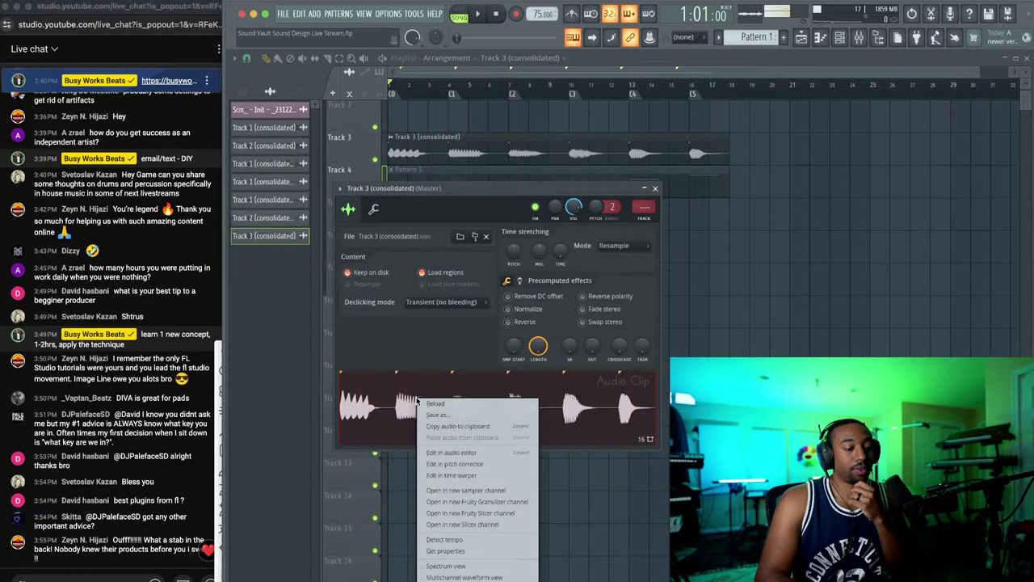
left_click(443, 453)
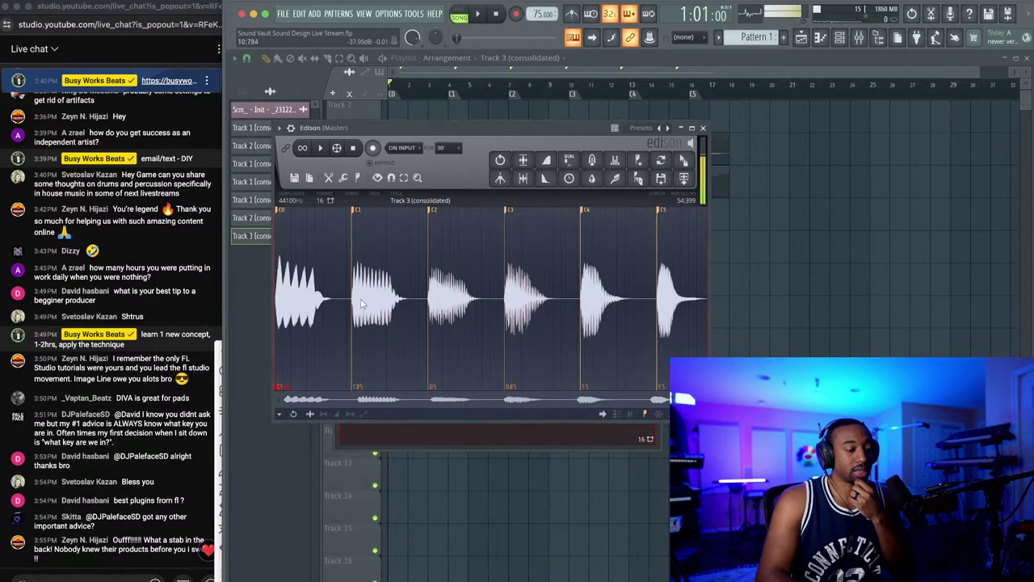
right_click(288, 390)
left_click(304, 402)
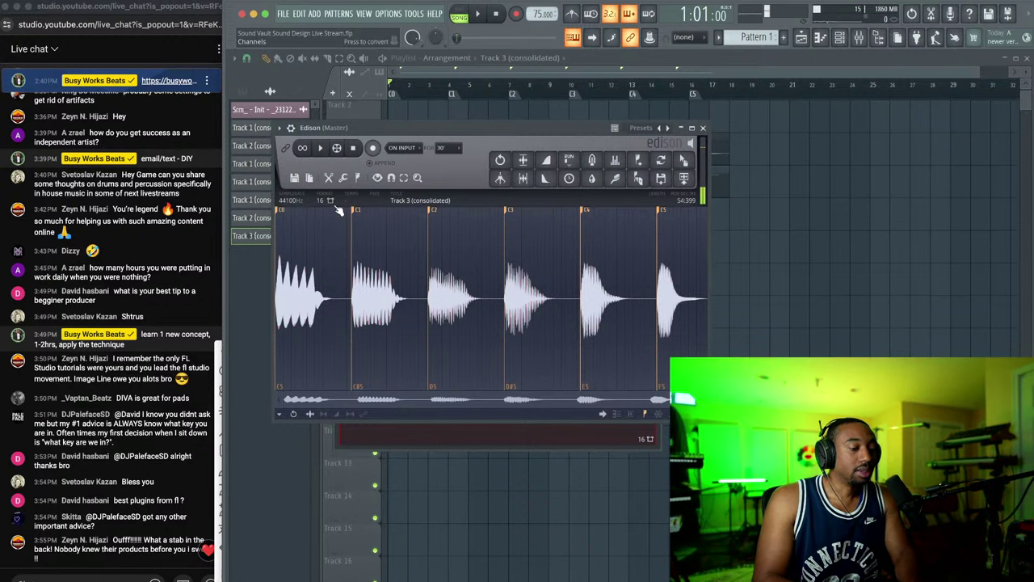
Step: Start a regions export for sampler use, with the One Shots folder of Pack 1 in Sounds Vault on the Desktop as destination
left_click(296, 178)
mouse_move(348, 245)
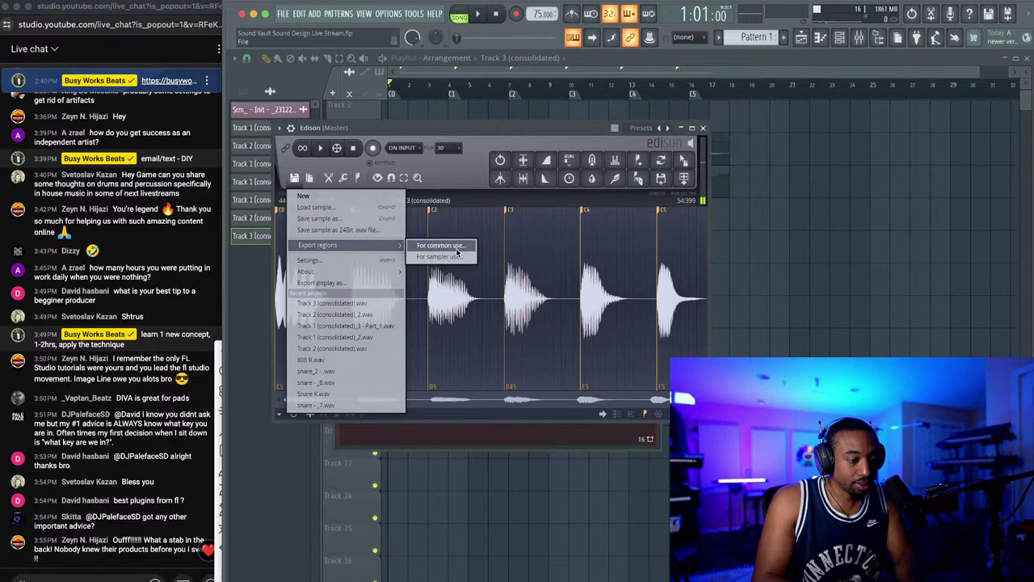
left_click(457, 259)
left_click(267, 145)
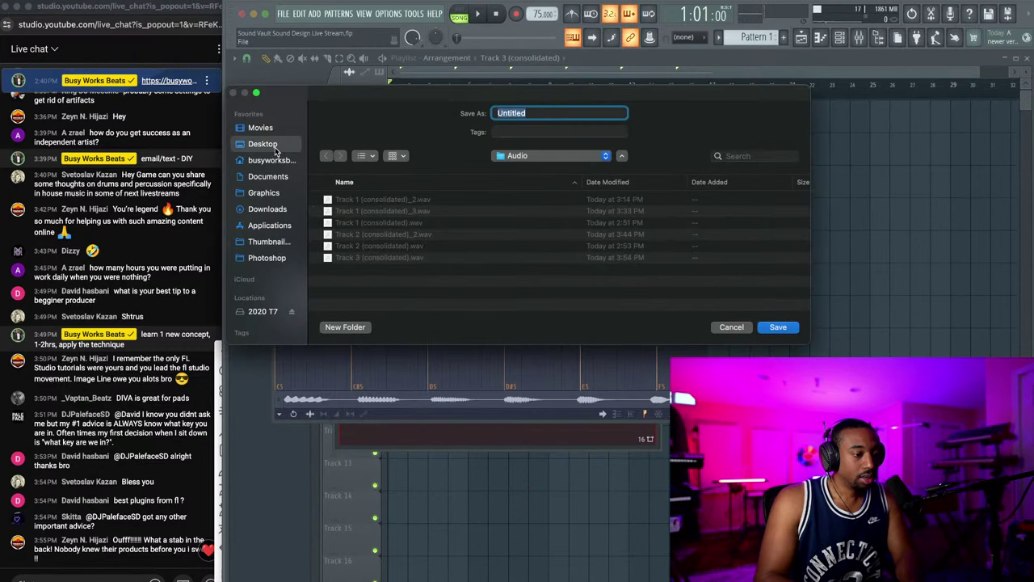
scroll(383, 277, "down", 1)
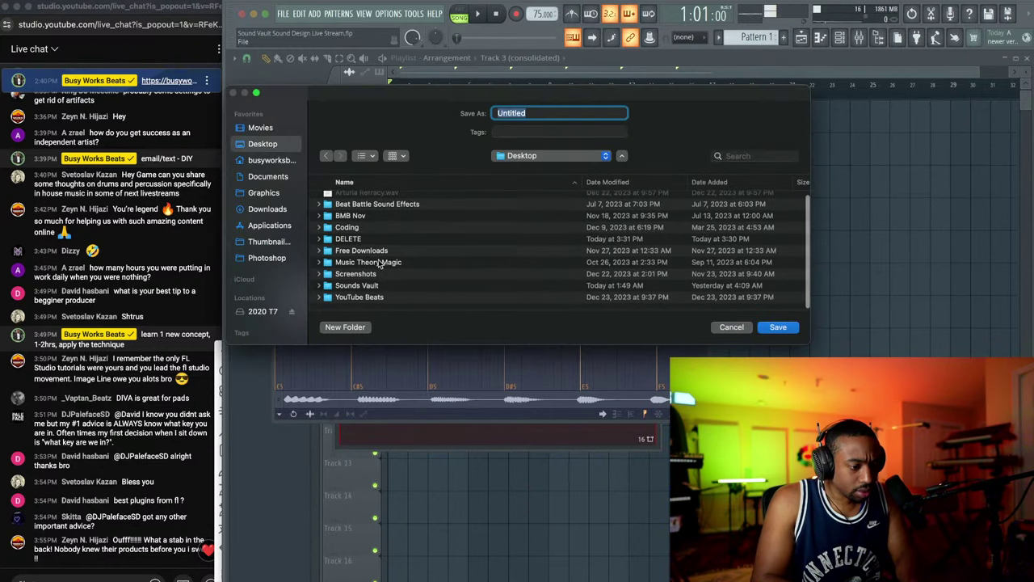
double_click(374, 286)
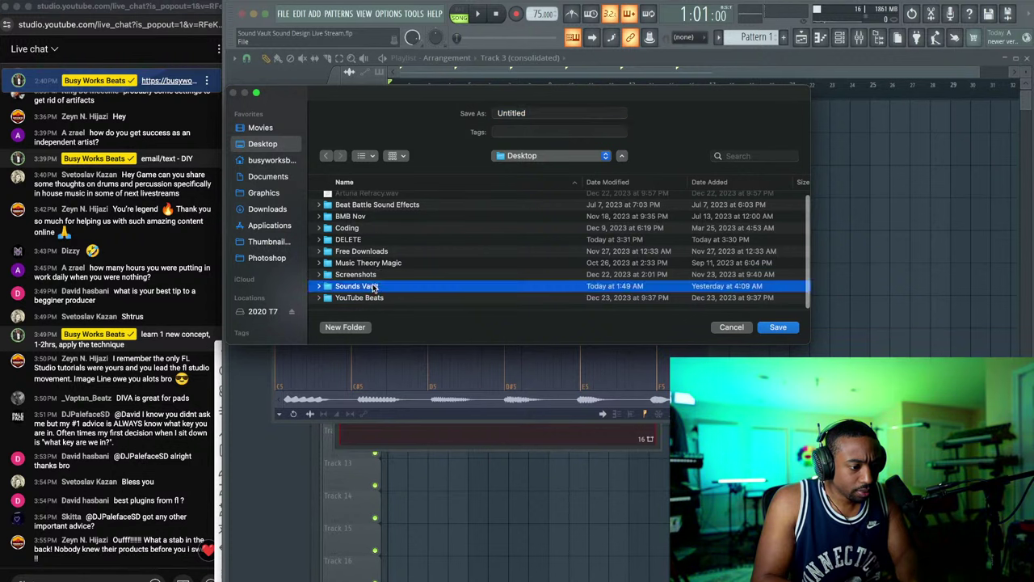
double_click(374, 200)
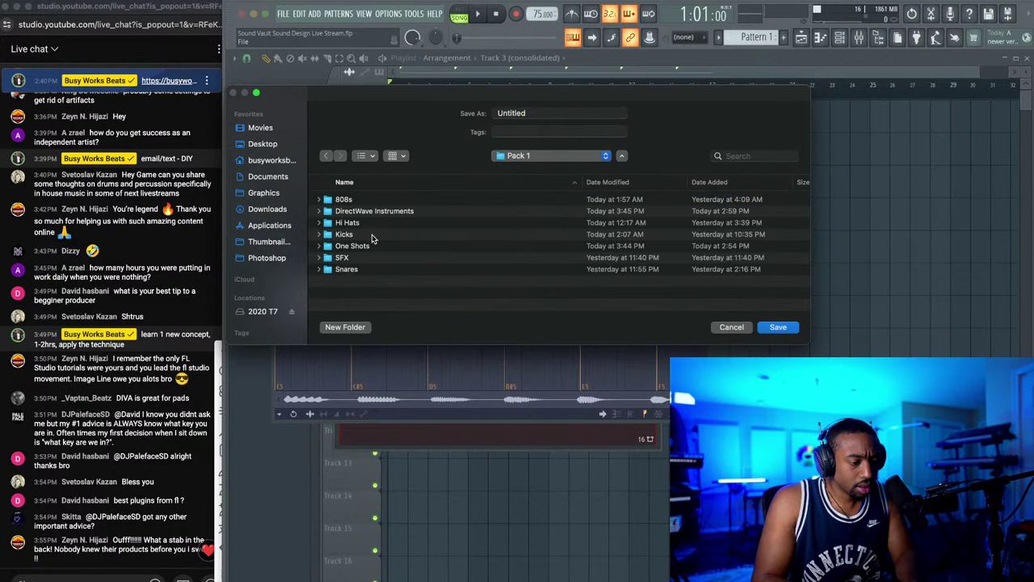
double_click(369, 246)
Step: Create a Synth folder inside One Shots, export the regions into it, and close the audio editor and the clip's settings
key("super+shift+n")
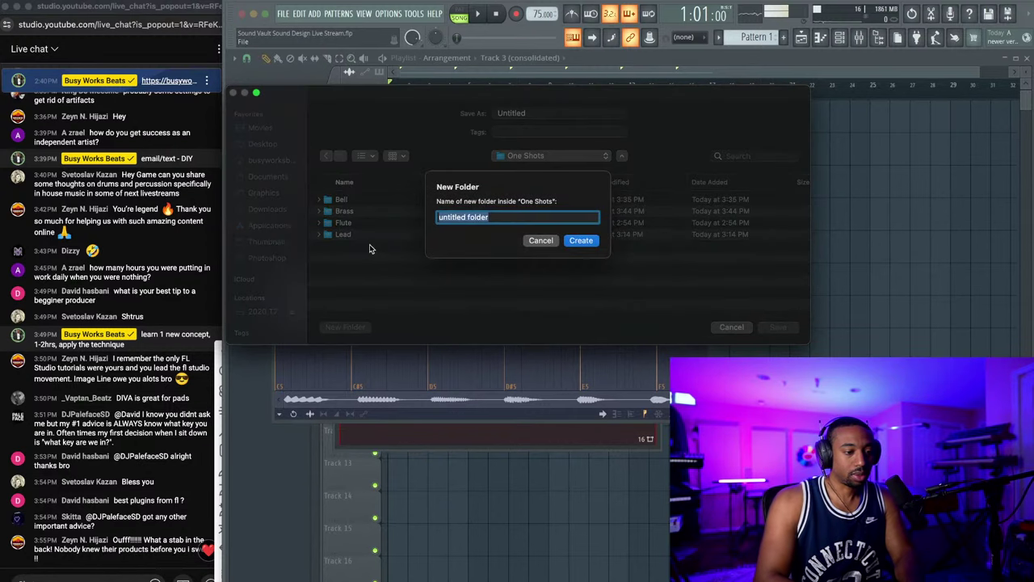
type("S")
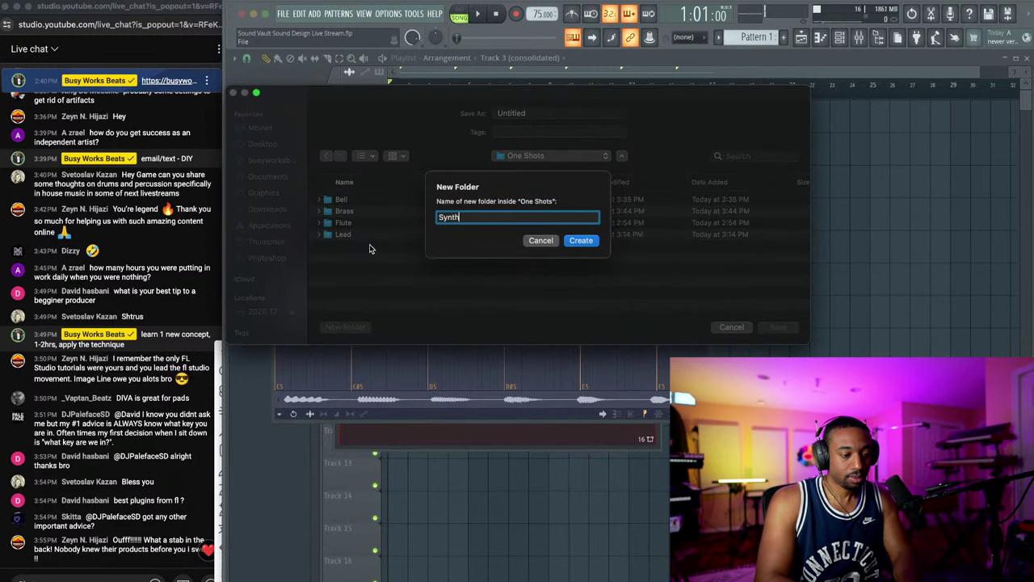
type("ynth")
key("Return")
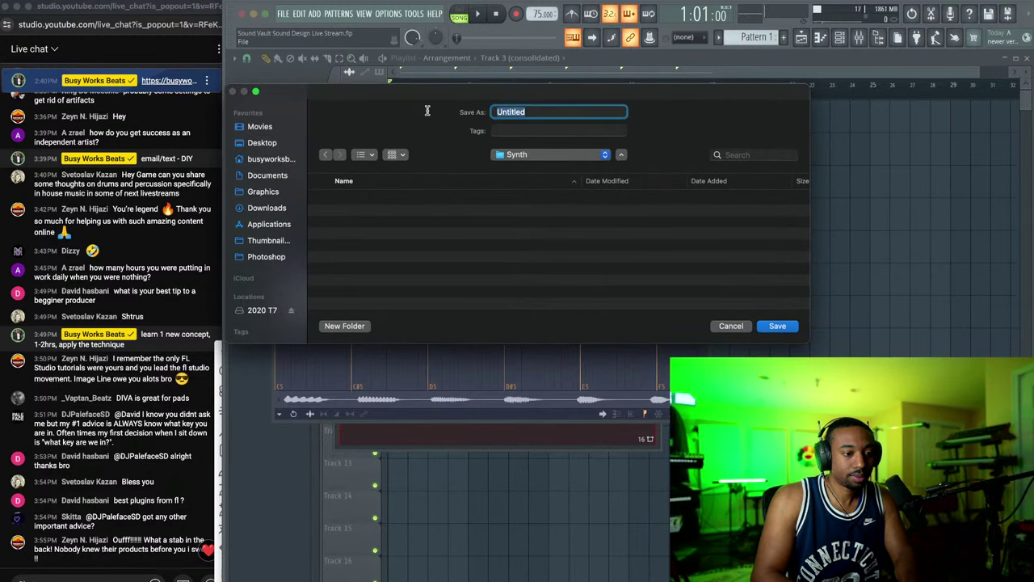
key("Return")
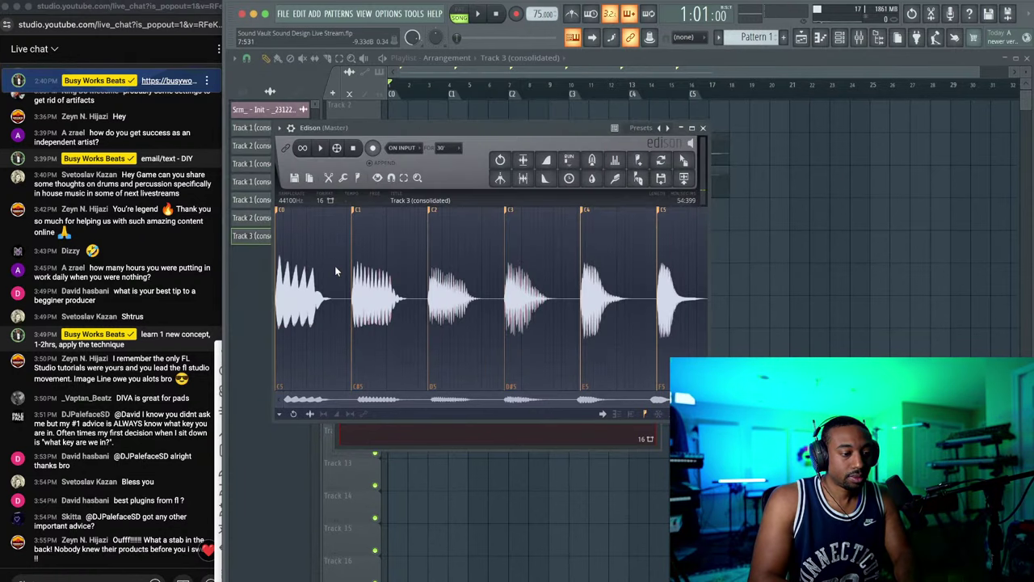
left_click(704, 128)
left_click(656, 187)
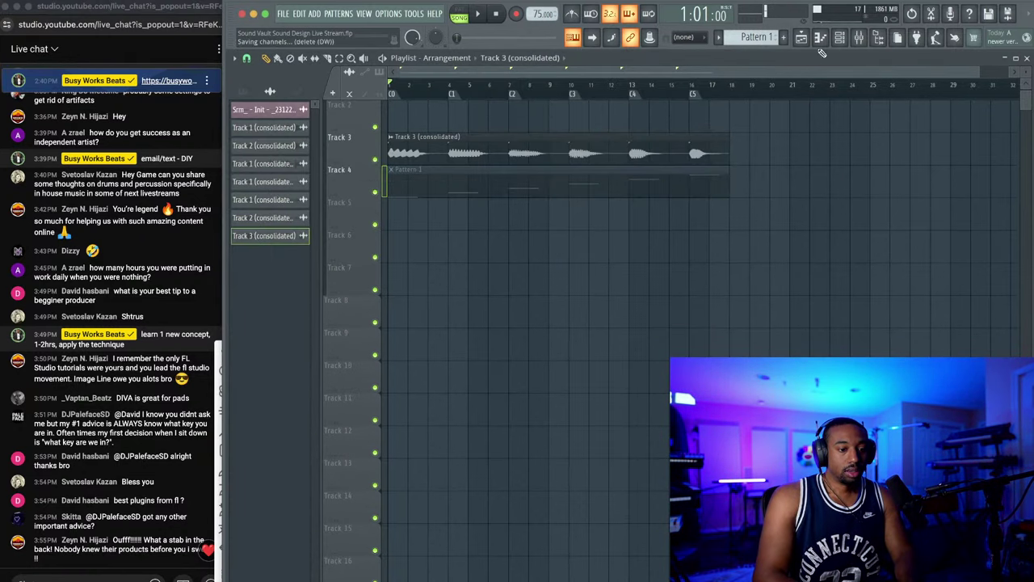
Step: Add a new DirectWave sampler channel to the channel rack
left_click(839, 37)
left_click(344, 235)
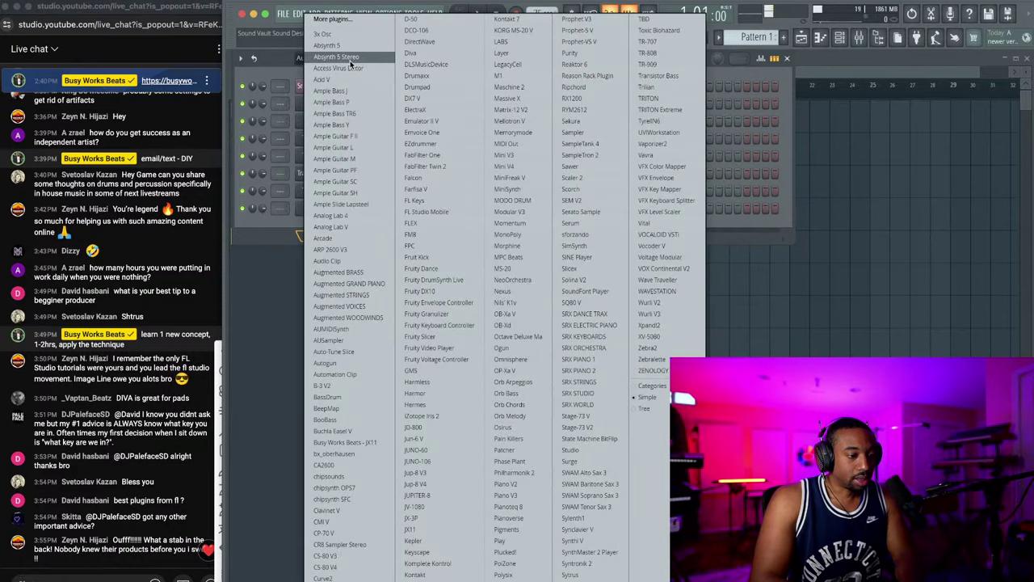
left_click(437, 41)
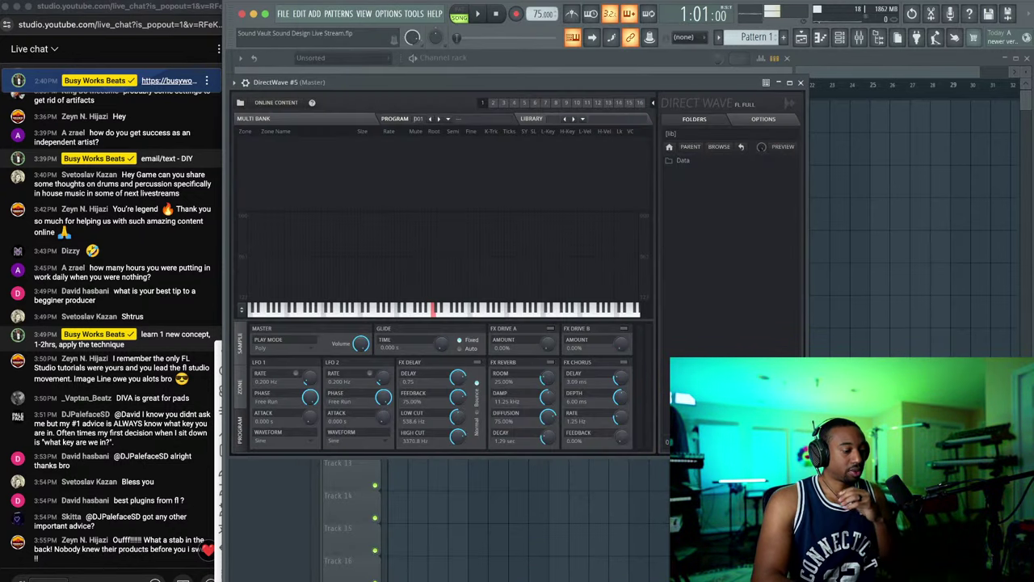
Step: Switch to Finder, load all the Synth folder's samples, C0 to C5, into the new DirectWave, and close the sampler
key("super+Tab")
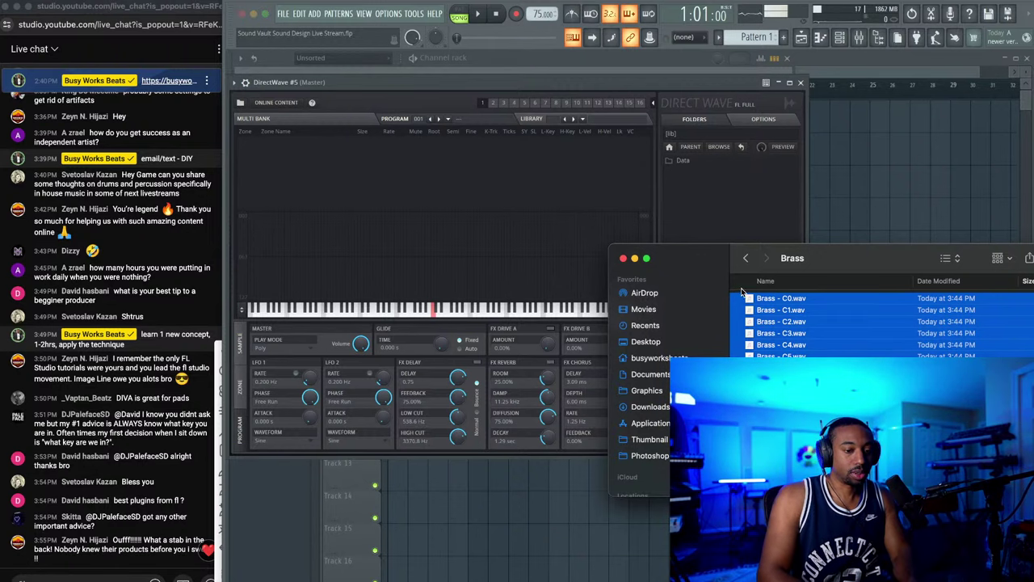
left_click(746, 258)
left_click_drag(830, 258, 709, 236)
double_click(686, 277)
key("super+a")
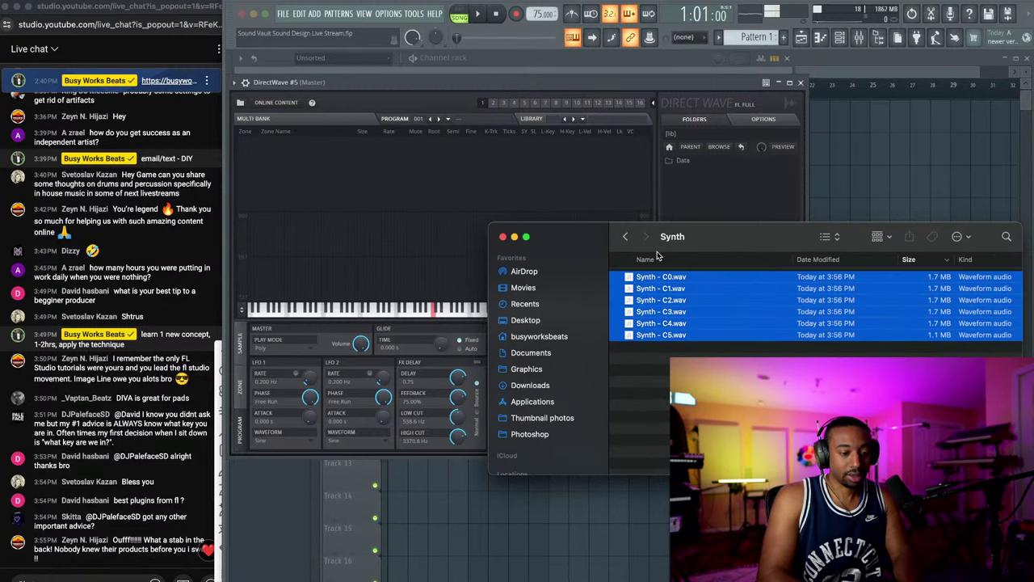
left_click_drag(674, 281, 383, 257)
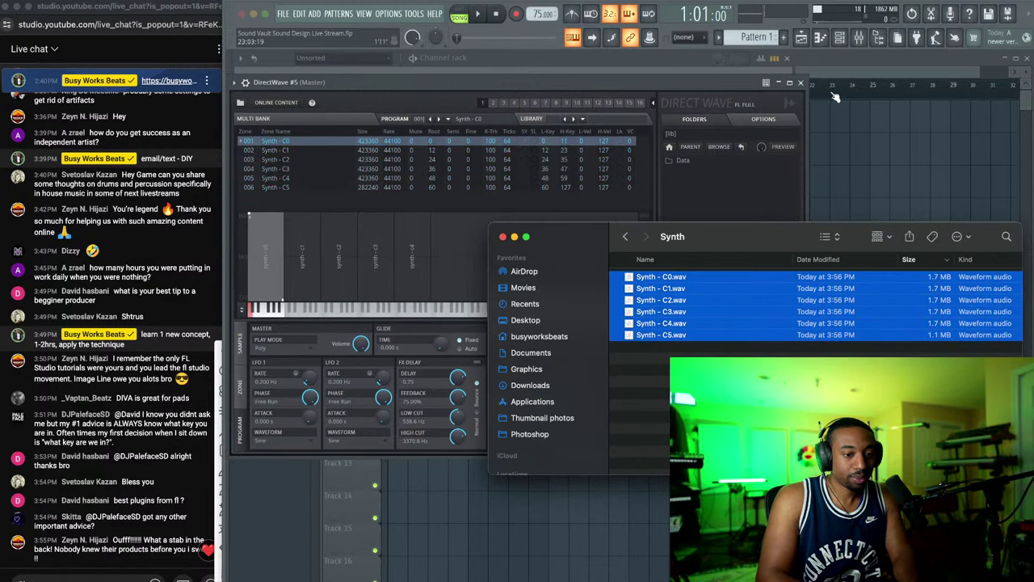
left_click(805, 83)
left_click(801, 83)
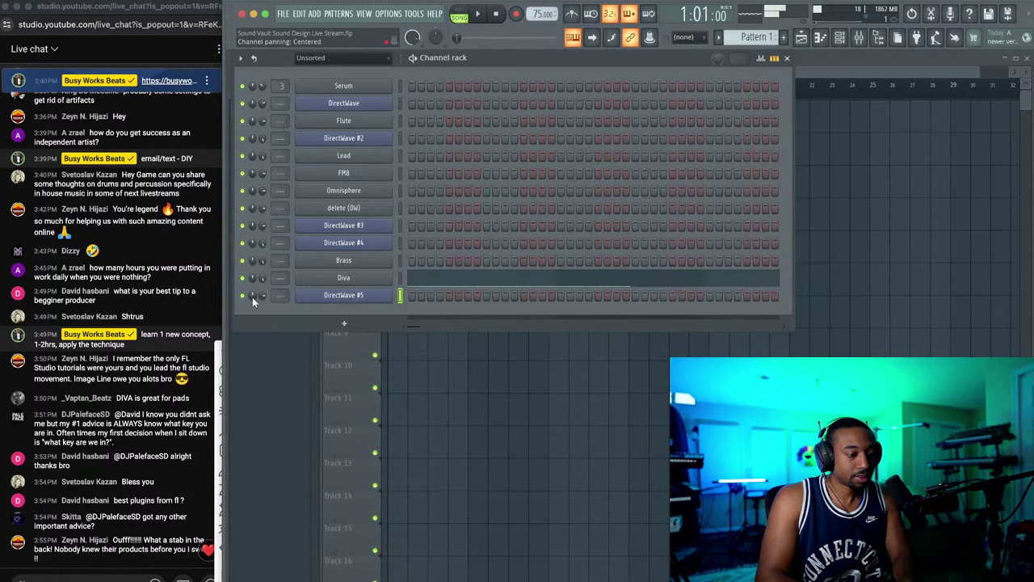
Step: Reopen DirectWave #5 and enable its reverb and delay effects
left_click(374, 295)
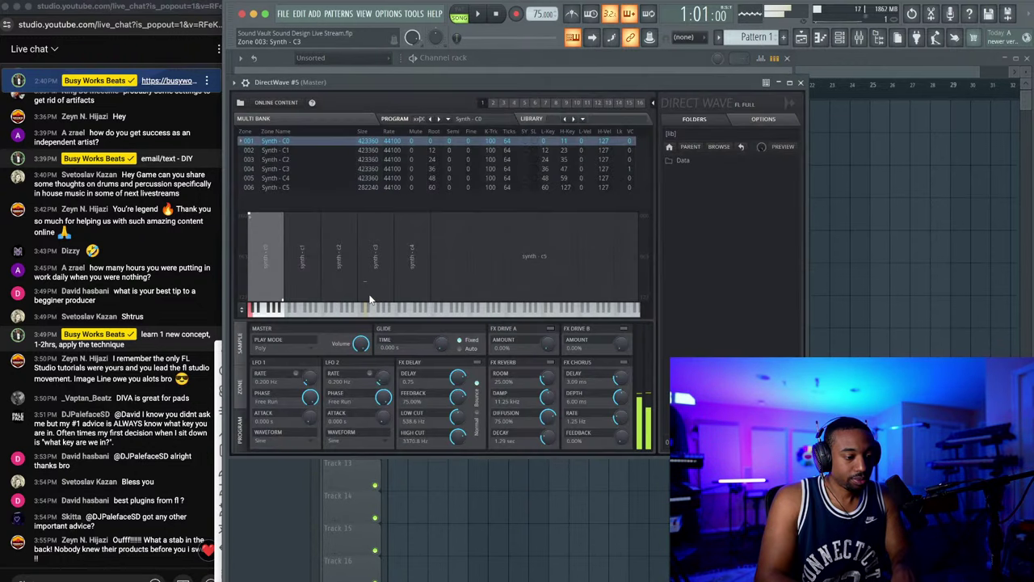
left_click(551, 362)
left_click(477, 362)
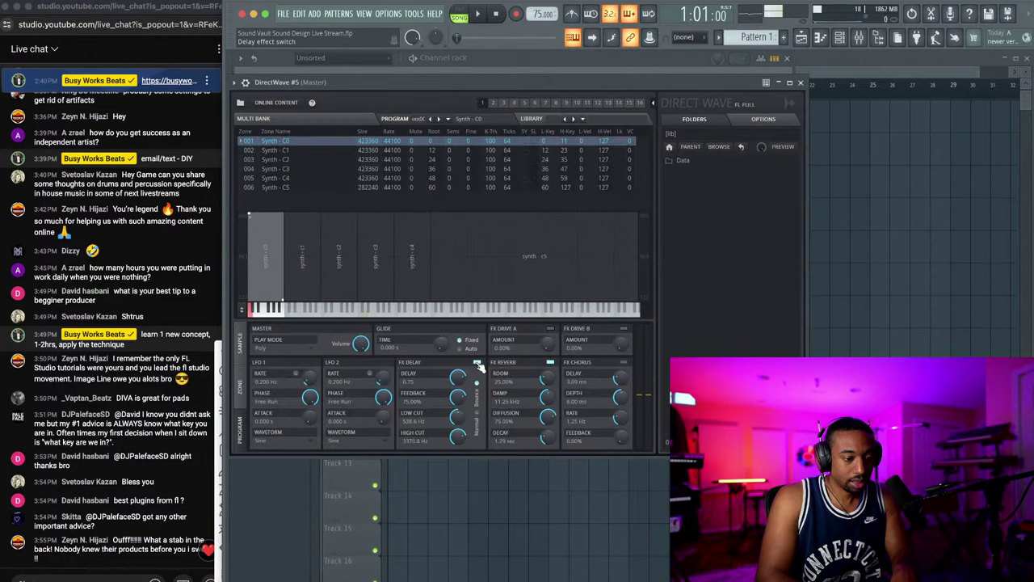
Step: Start saving the DirectWave #5 program as a new file, with Pack 1's DirectWave Instruments folder as the destination
left_click(801, 84)
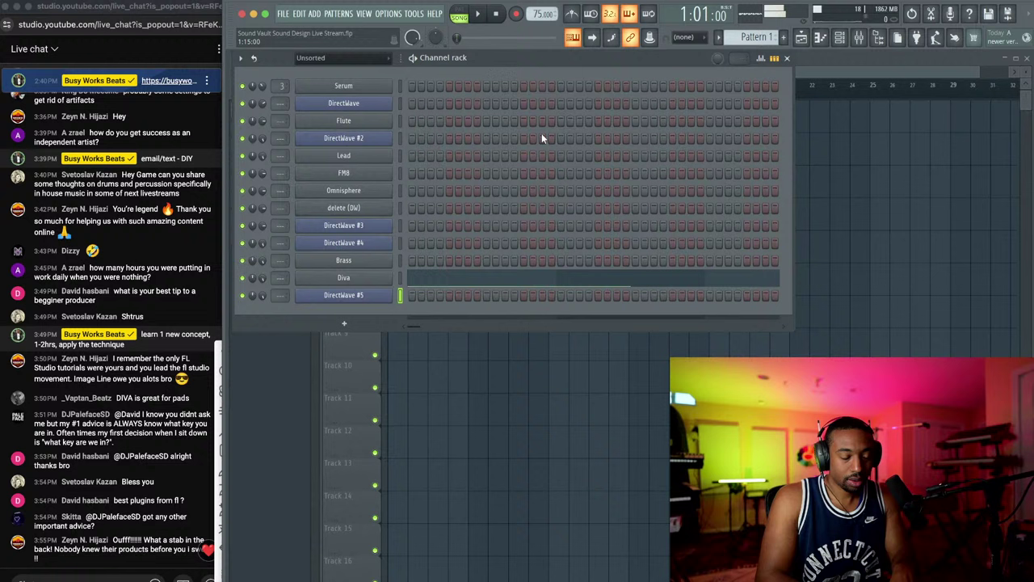
left_click(376, 296)
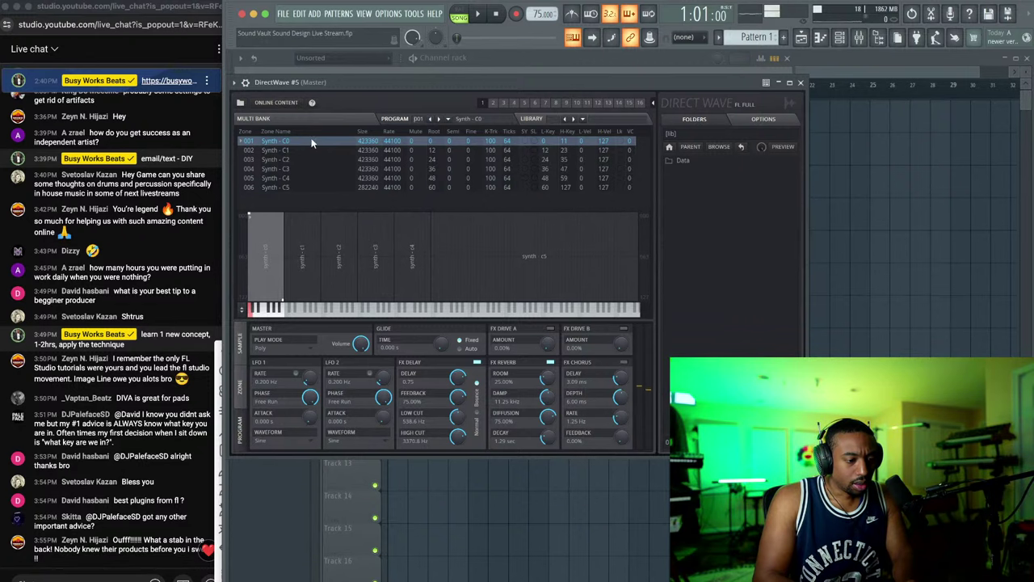
left_click(266, 115)
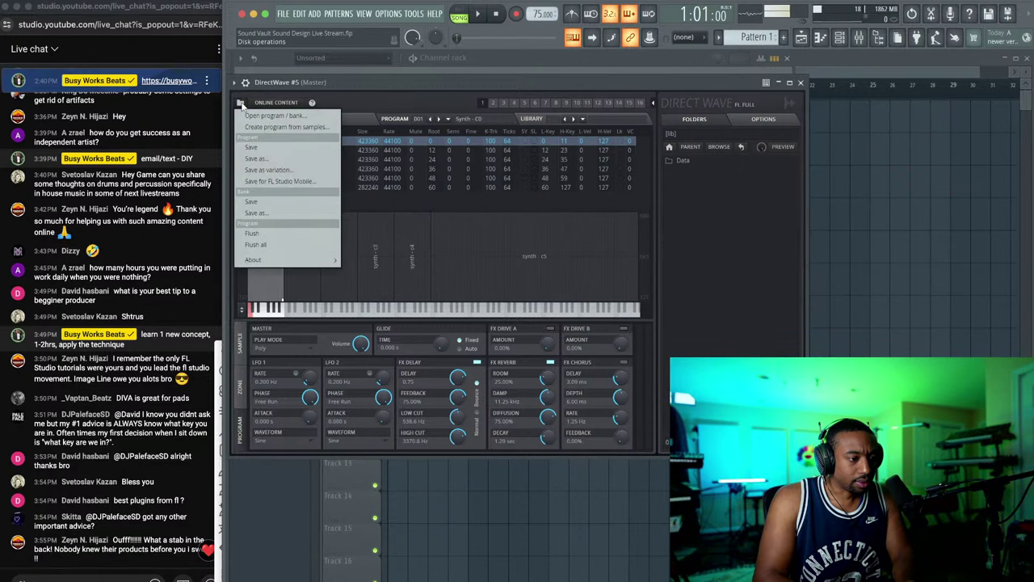
left_click(267, 160)
left_click(508, 157)
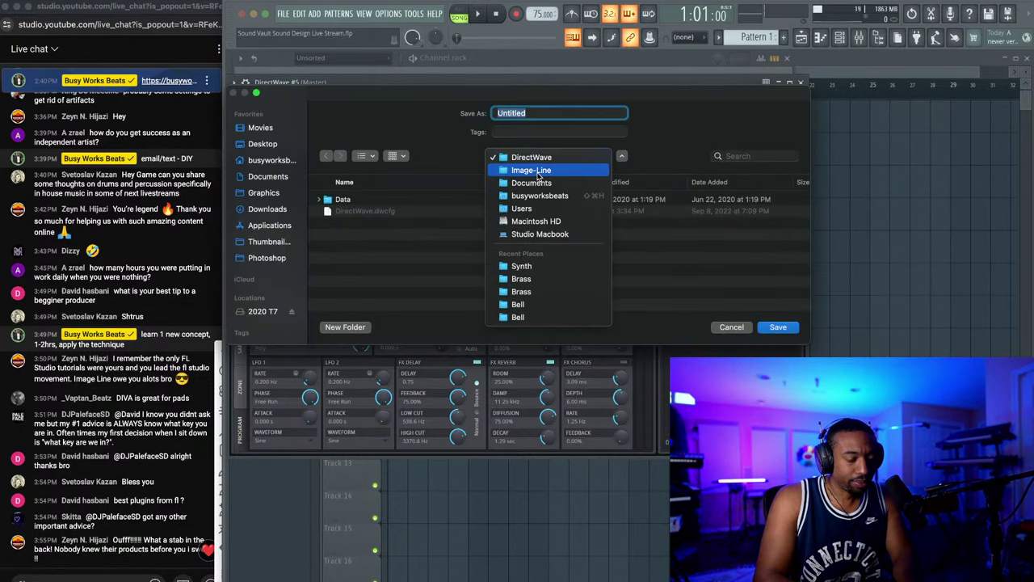
left_click(531, 267)
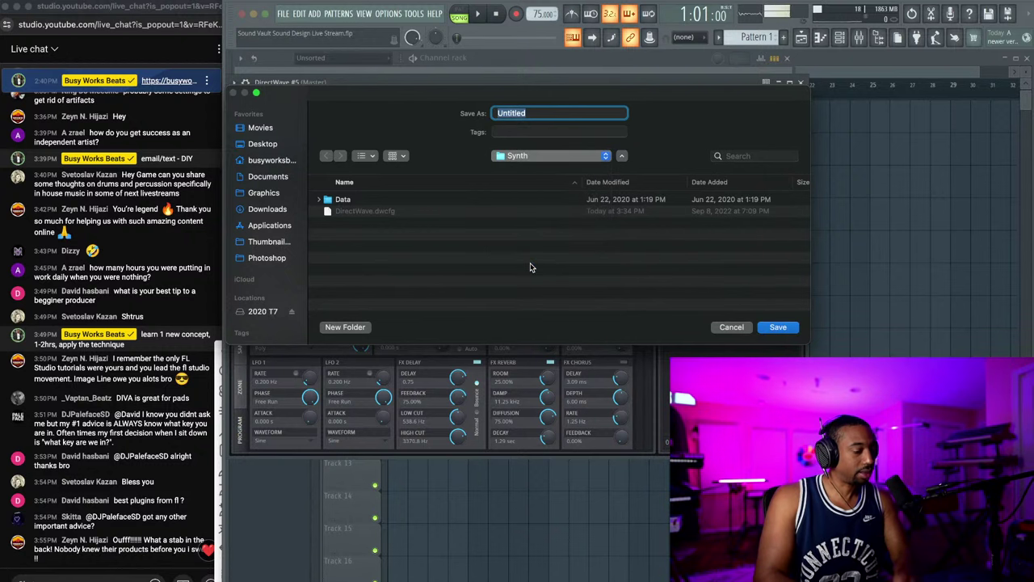
left_click(518, 158)
left_click(521, 170)
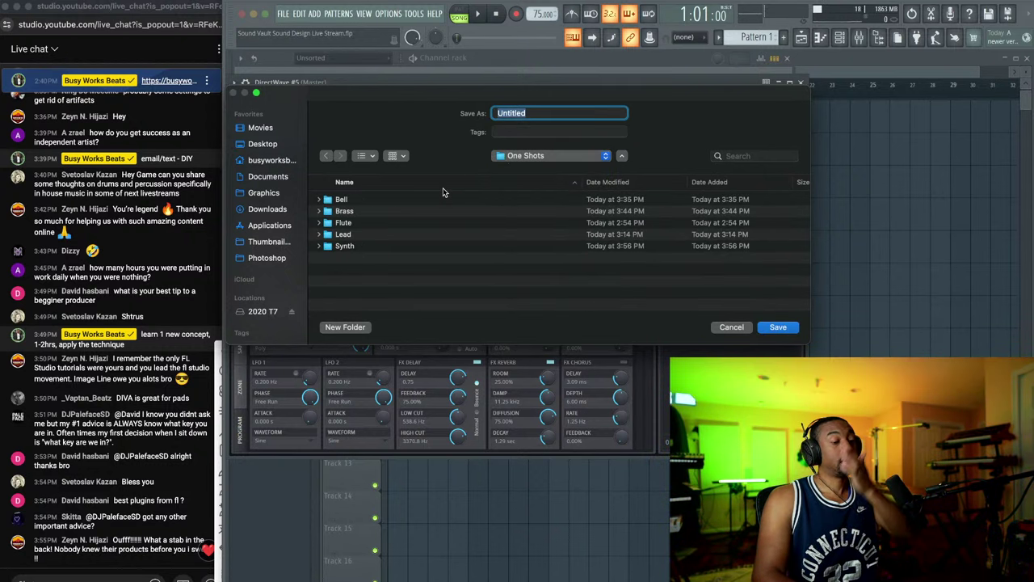
left_click(541, 155)
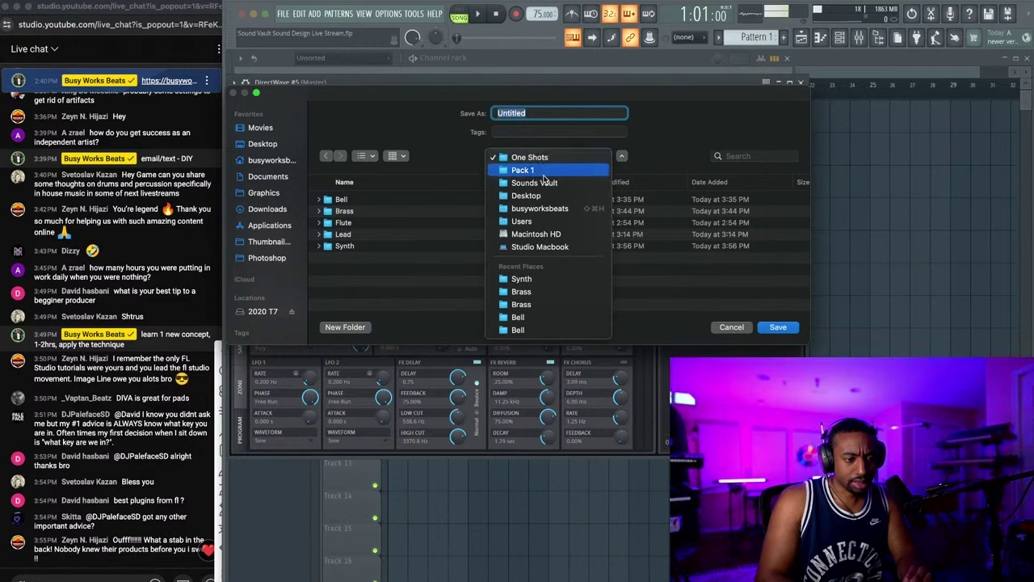
left_click(545, 172)
double_click(377, 211)
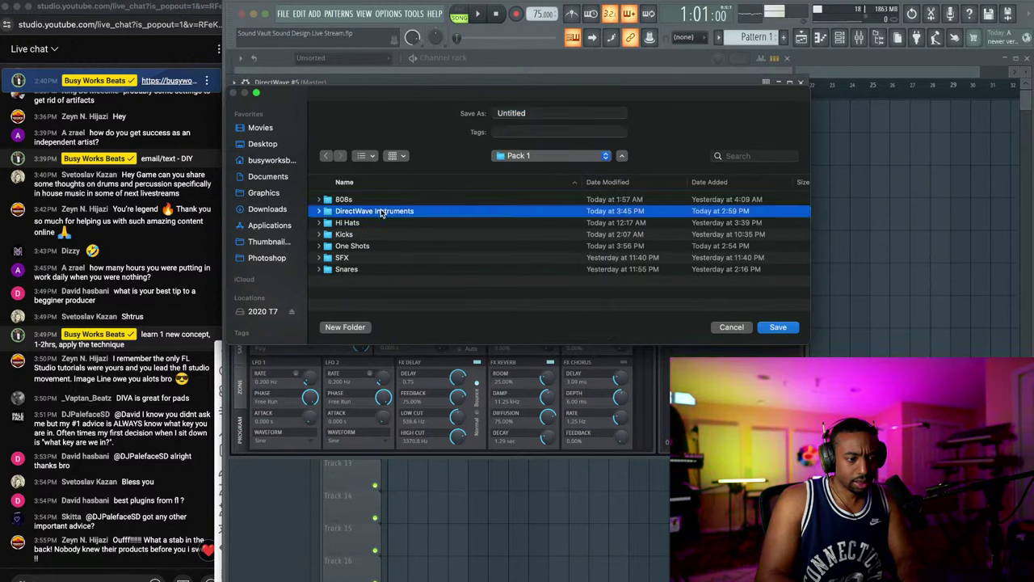
Step: Create a Synth folder in DirectWave Instruments, save the program in it as Synth, and close the sampler
key("super+shift+n")
type("Sn")
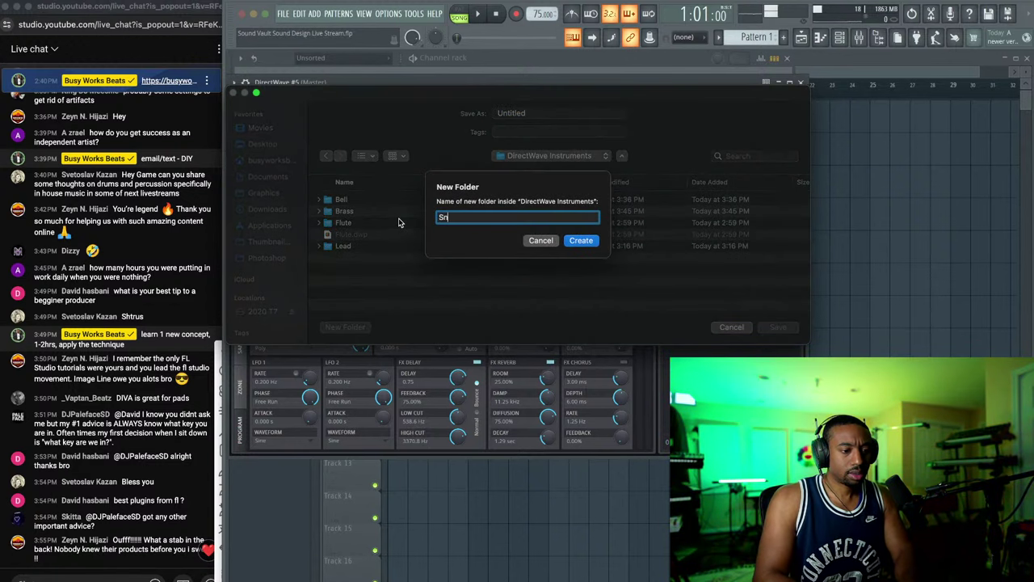
type("nth")
key("Return")
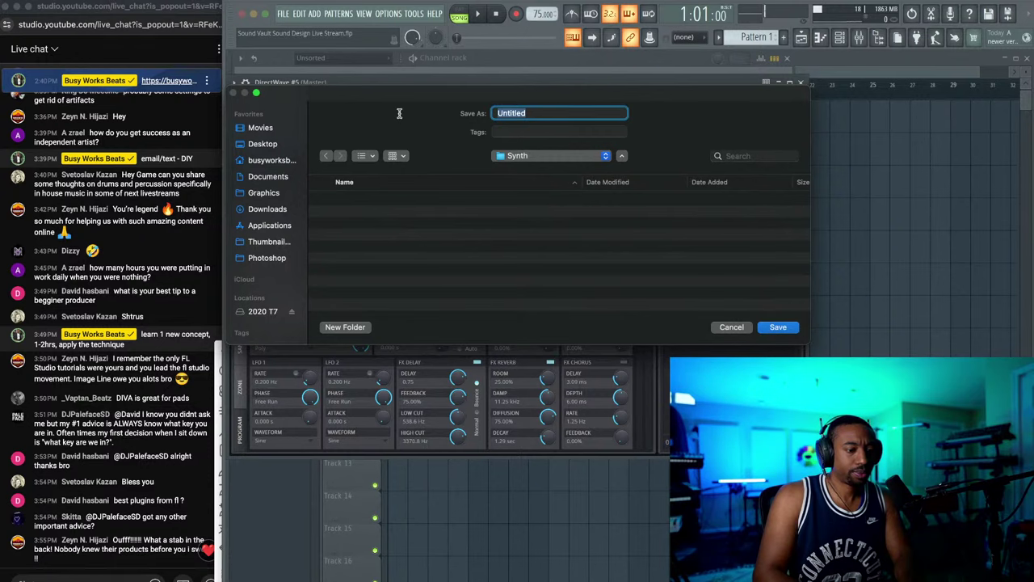
type("Synth")
key("Return")
left_click(876, 41)
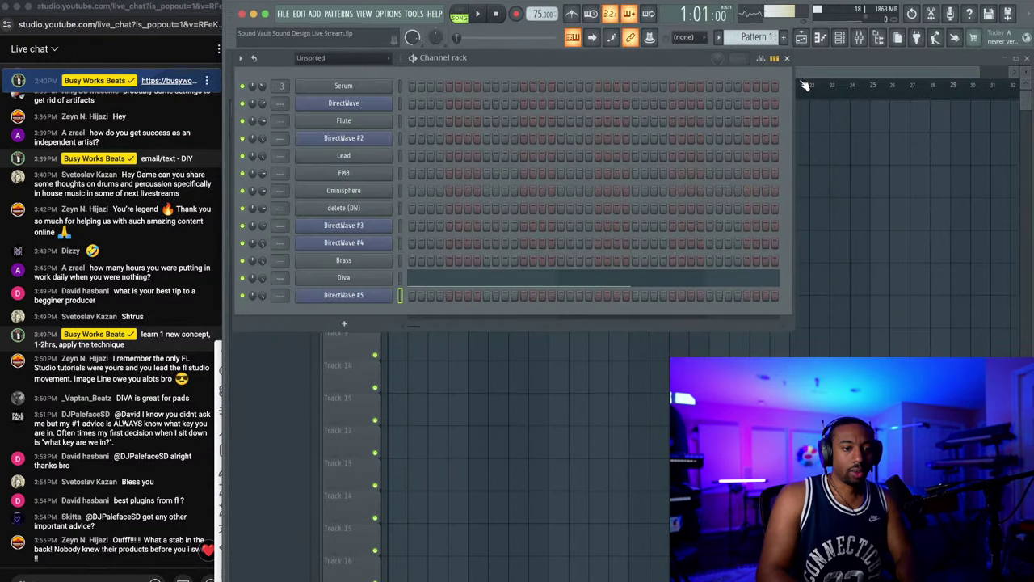
Step: Load the saved Synth instrument from Pack 1's DirectWave Instruments into a new channel, and close its window
left_click(877, 41)
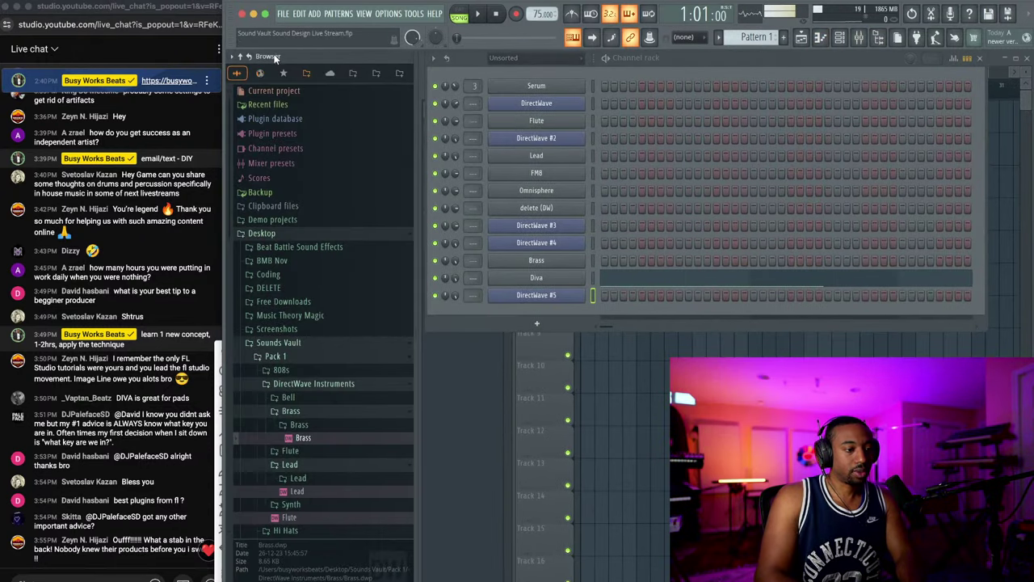
scroll(310, 345, "down", 5)
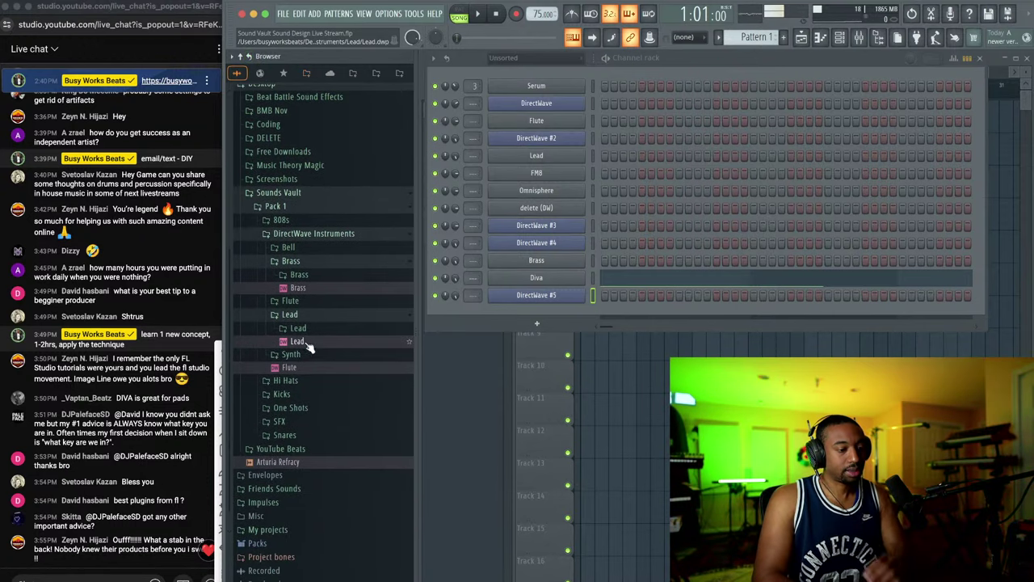
left_click(307, 356)
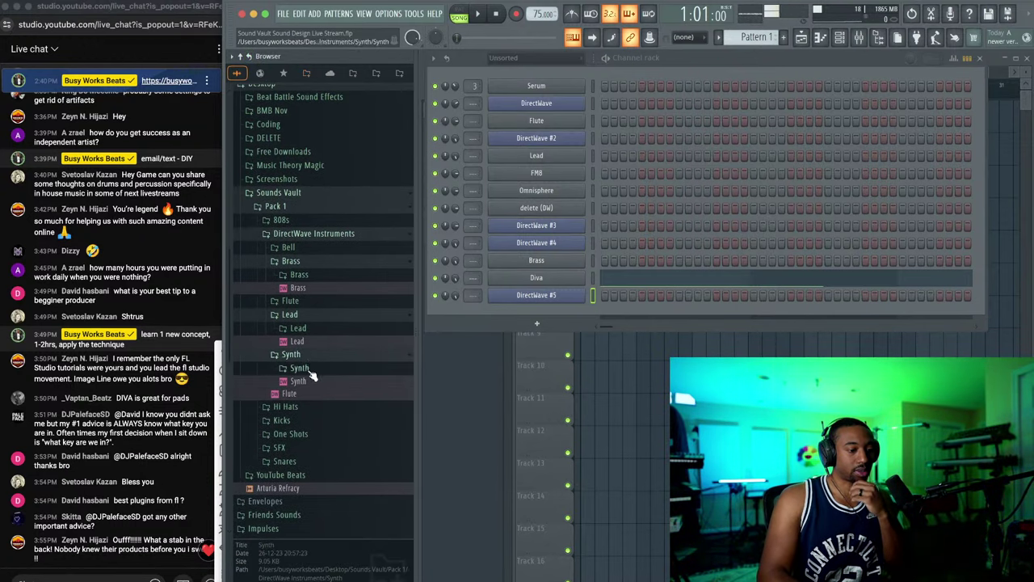
right_click(312, 378)
left_click(356, 401)
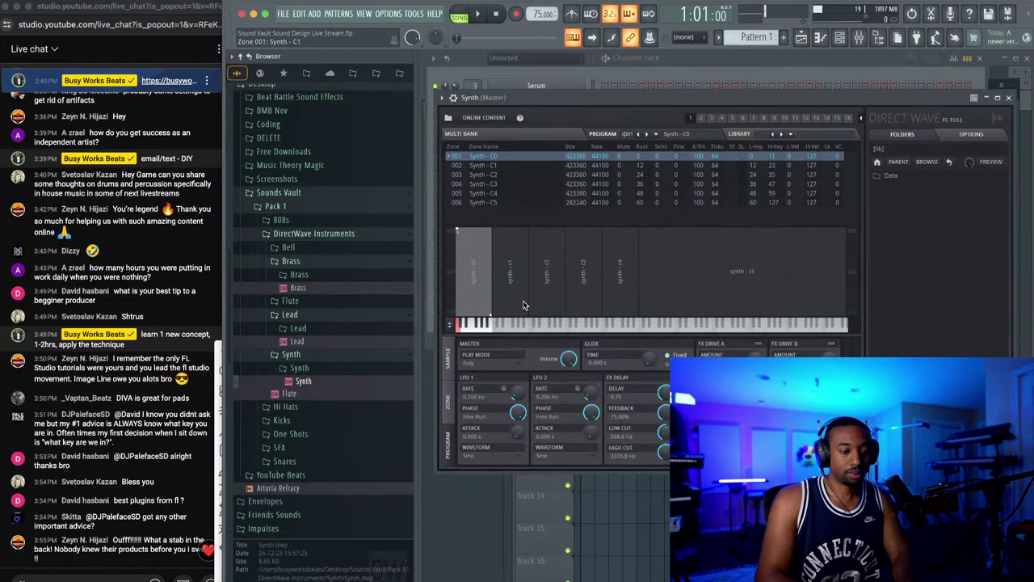
left_click(1008, 98)
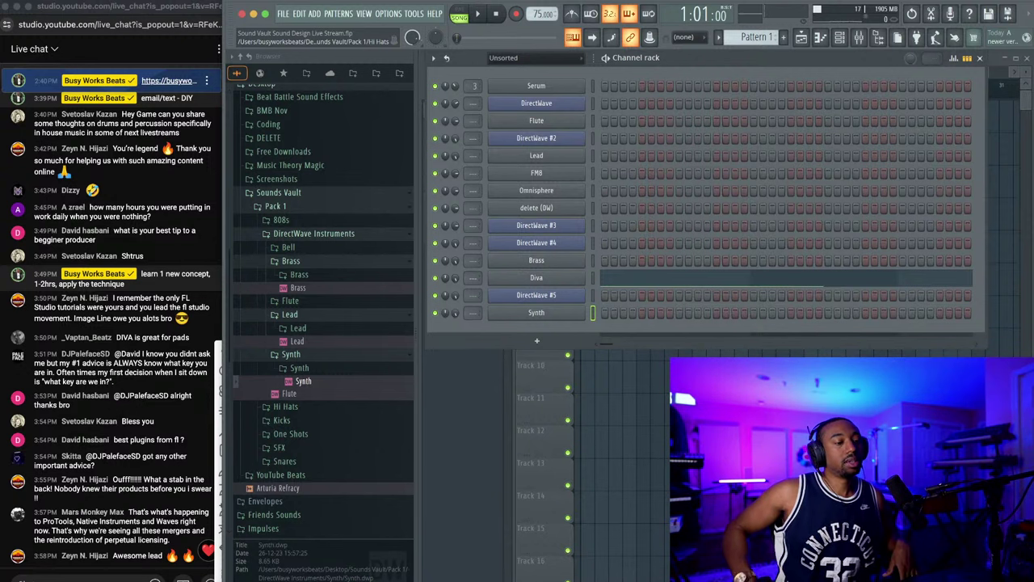
Step: Switch to a new Chrome incognito window and search Google for "razer music busy works beats"
right_click(154, 580)
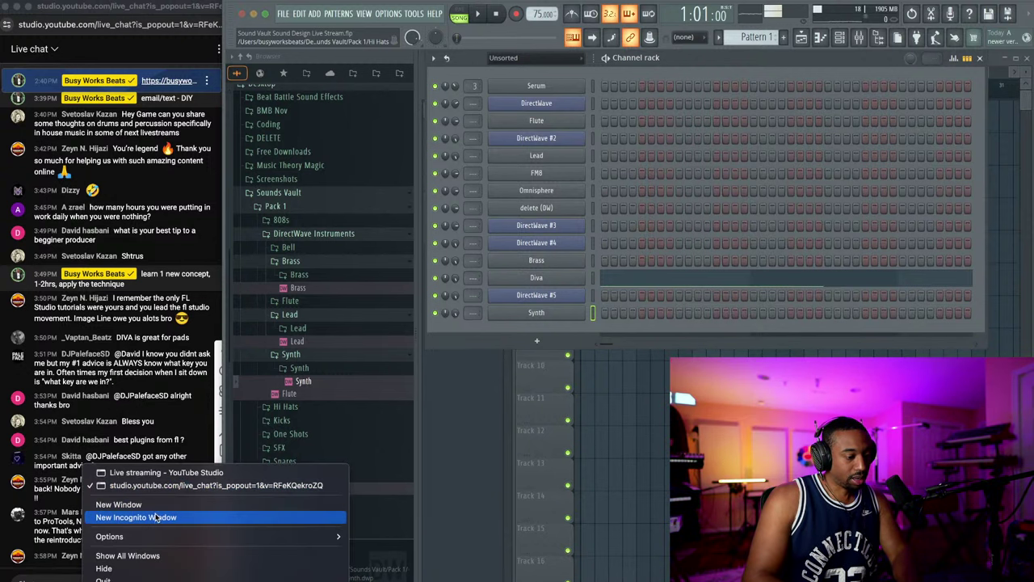
left_click(156, 518)
type("ra")
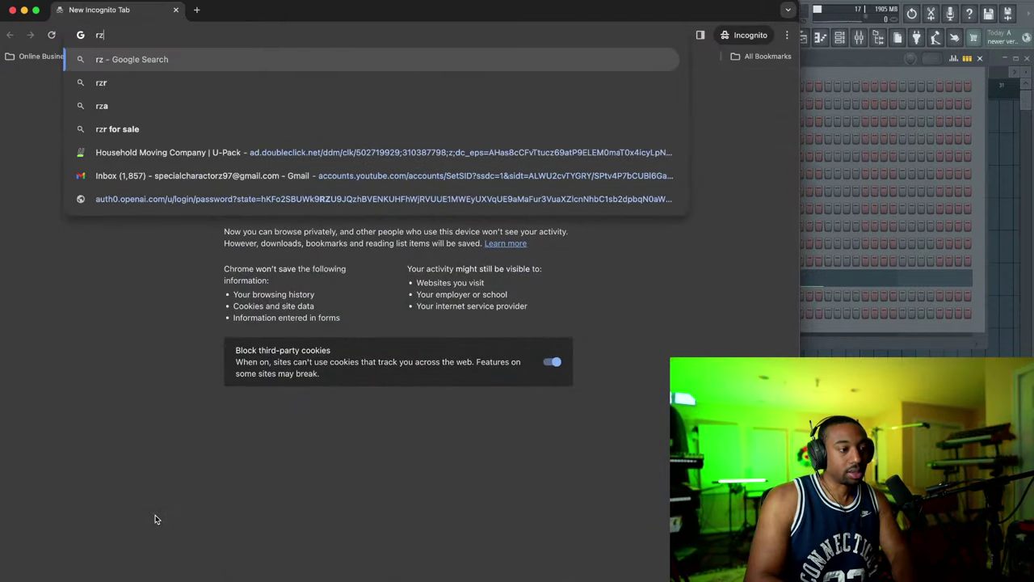
type("zer music")
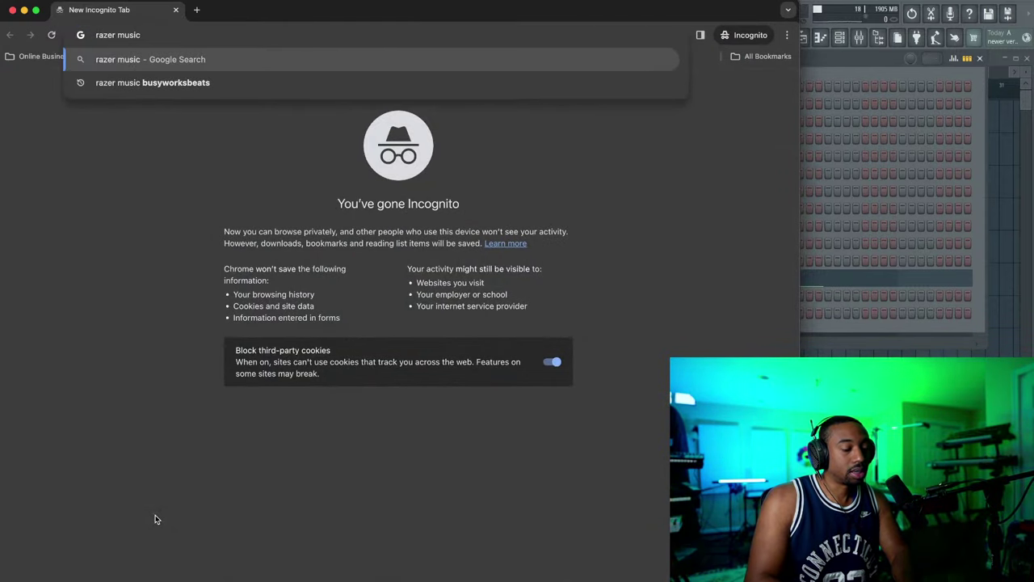
type(" busy works beats")
key("Return")
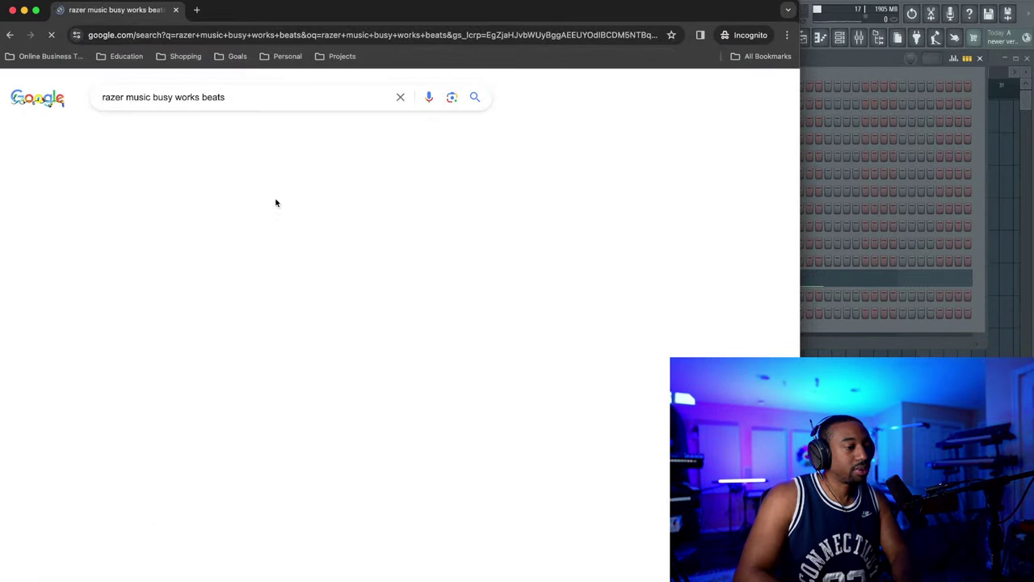
Step: Look through the search results for pages about Busy Works Beats and Razer Music, and close the incognito tab
scroll(408, 183, "down", 6)
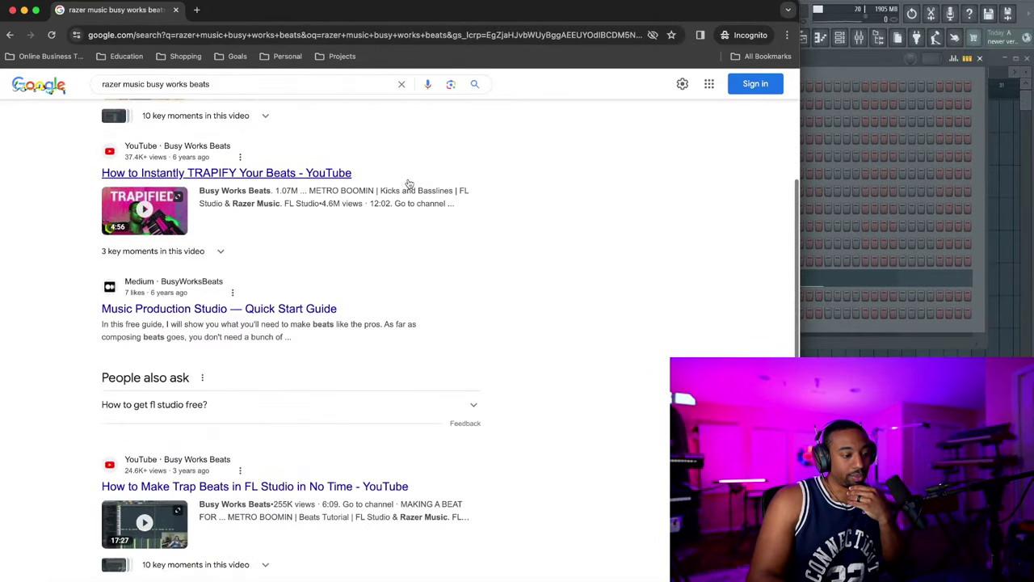
scroll(408, 183, "down", 5)
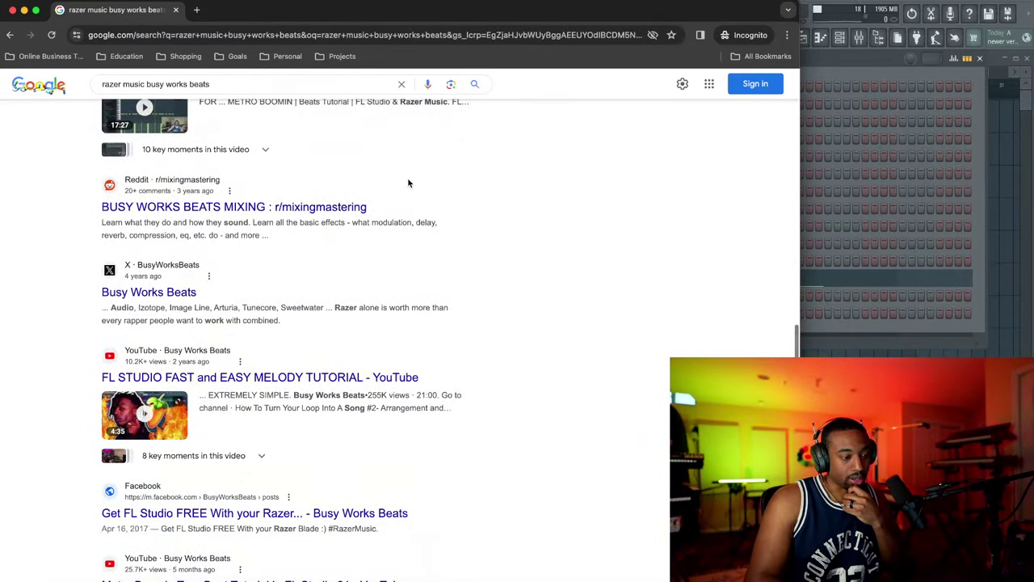
scroll(408, 183, "down", 10)
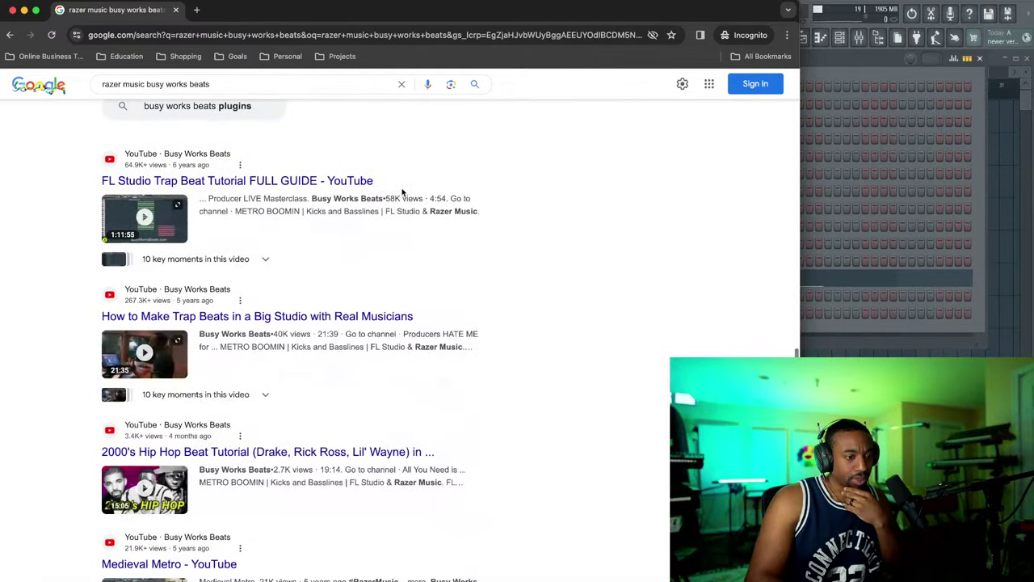
scroll(401, 192, "down", 4)
scroll(402, 191, "up", 10)
scroll(402, 192, "down", 4)
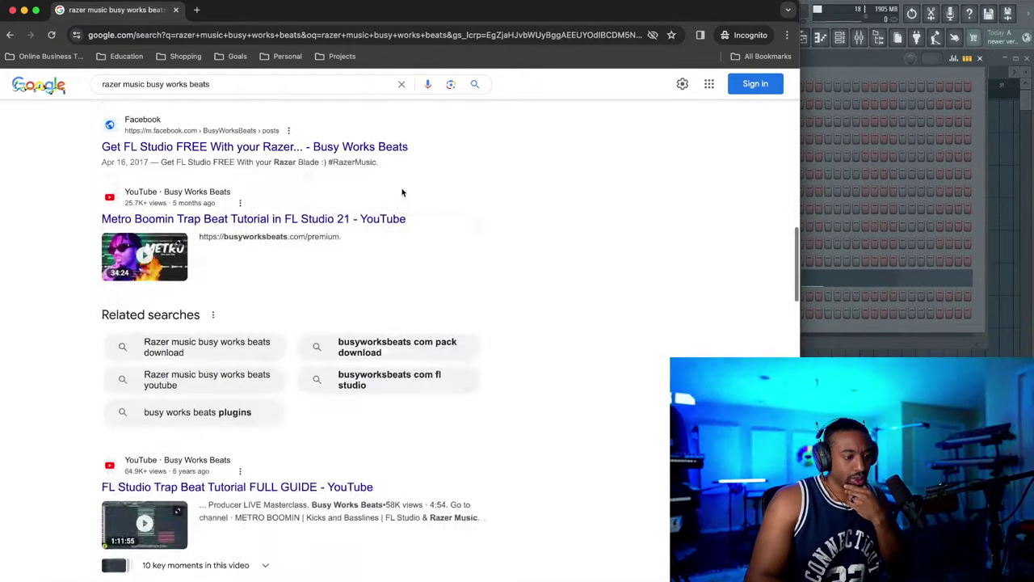
scroll(401, 191, "down", 15)
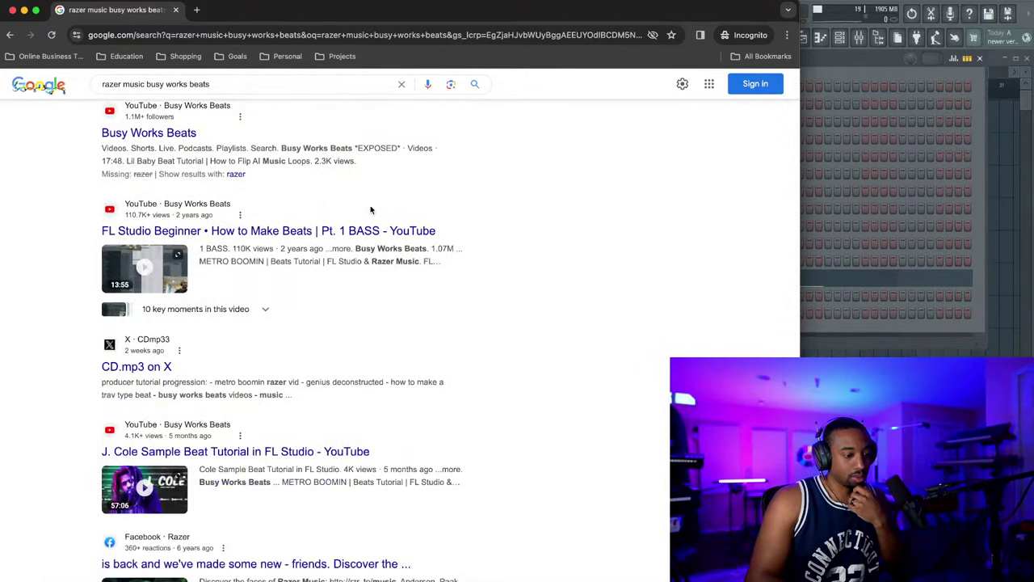
scroll(371, 210, "down", 5)
scroll(12, 300, "up", 5)
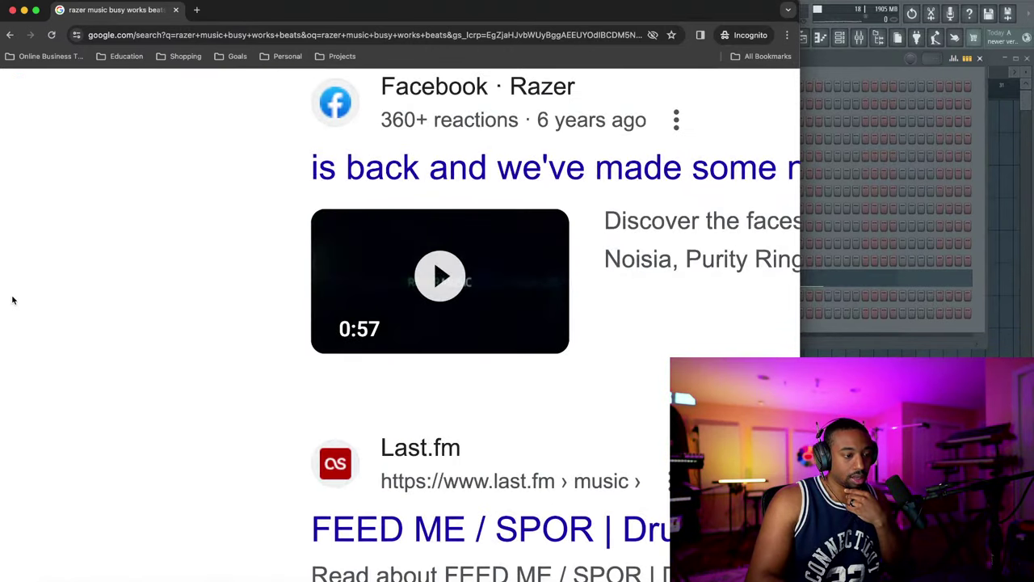
scroll(140, 312, "right", 3)
scroll(140, 314, "down", 1)
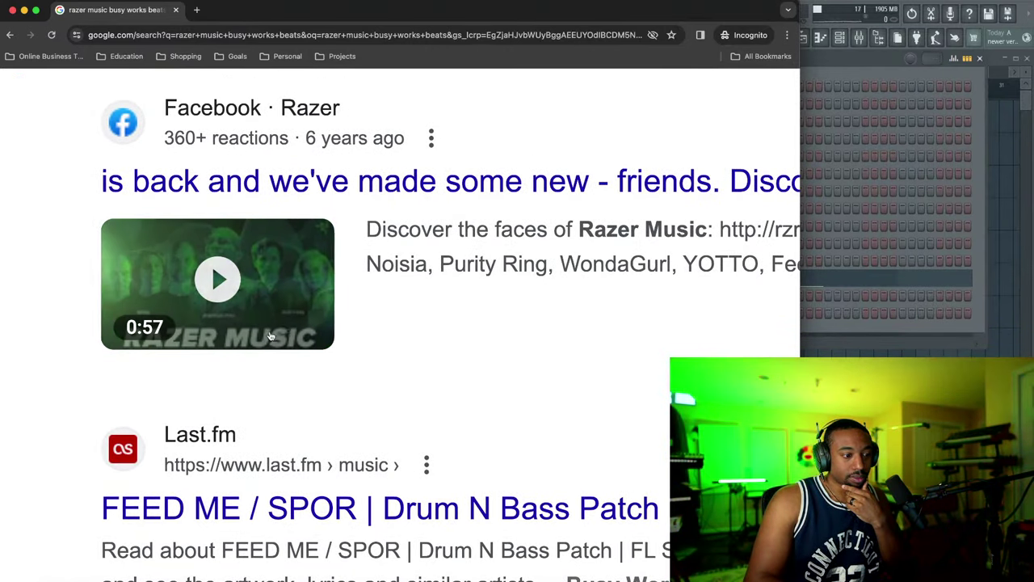
scroll(374, 393, "down", 3)
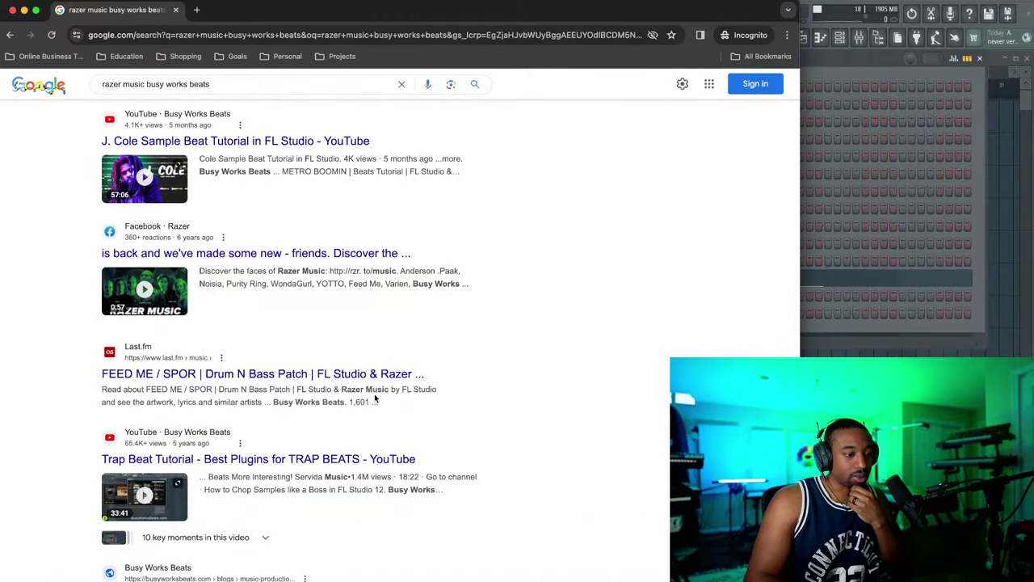
scroll(304, 376, "down", 5)
scroll(304, 375, "down", 10)
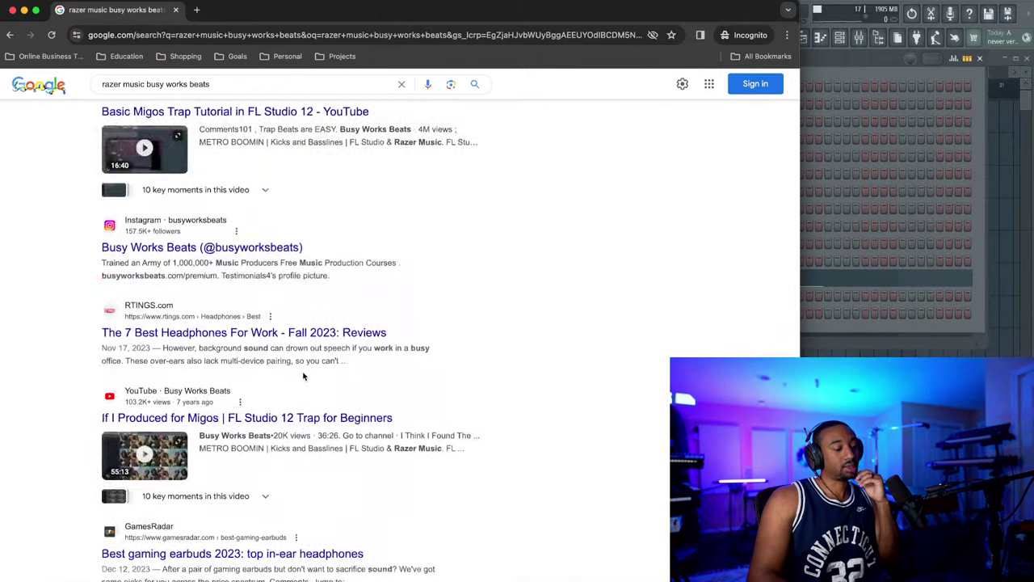
scroll(303, 375, "up", 15)
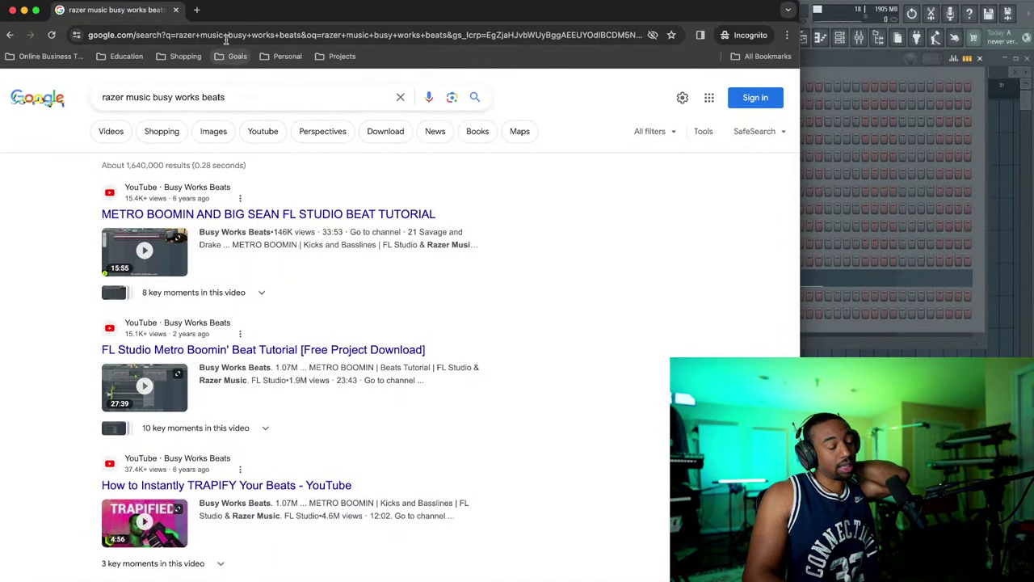
left_click(179, 11)
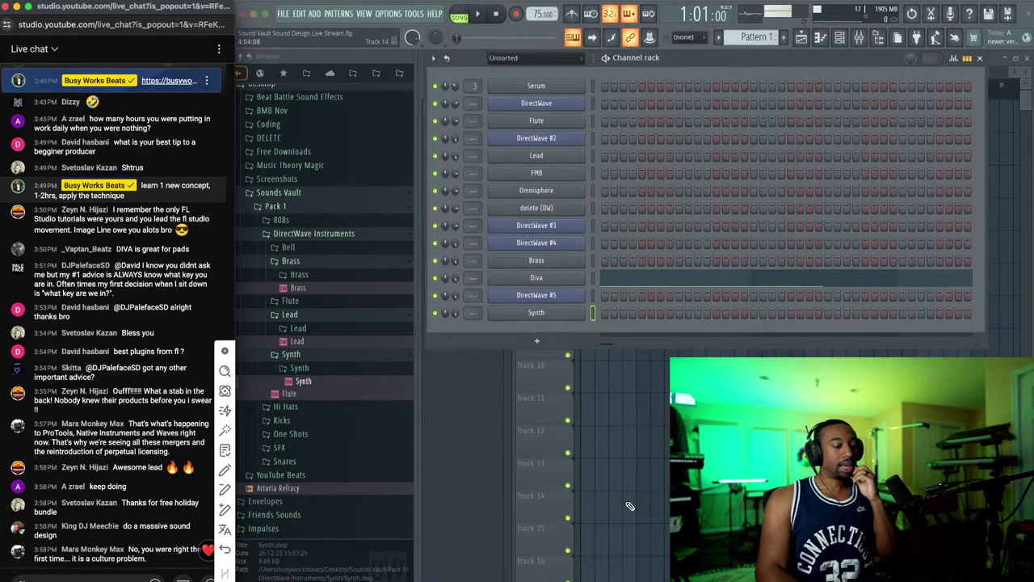
left_click(650, 78)
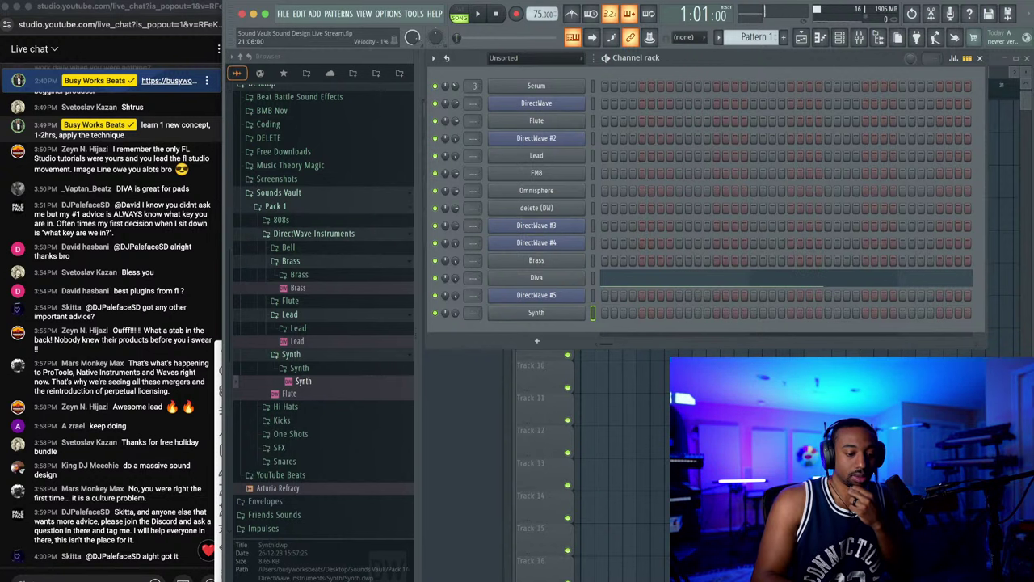
key("super+Tab")
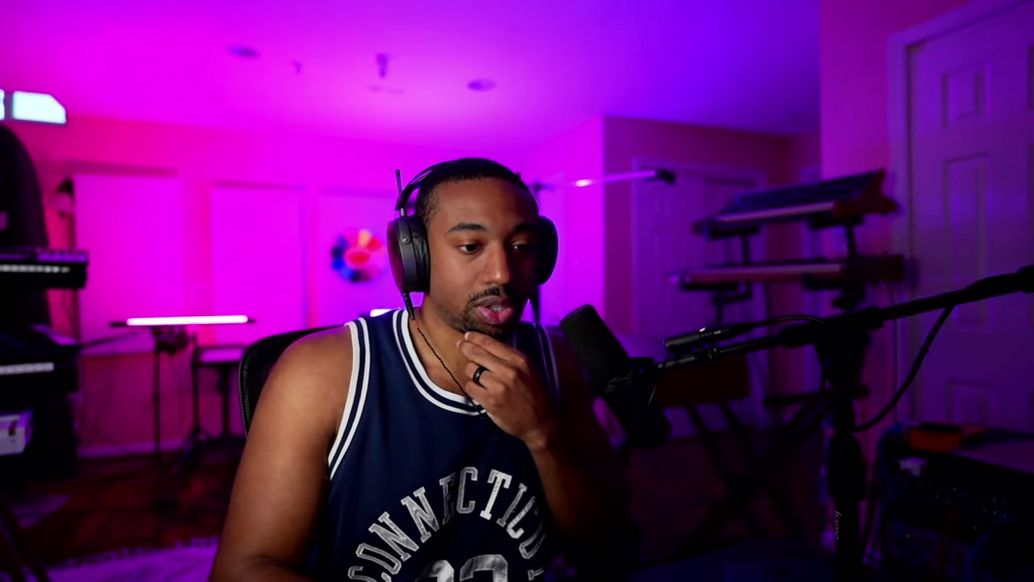
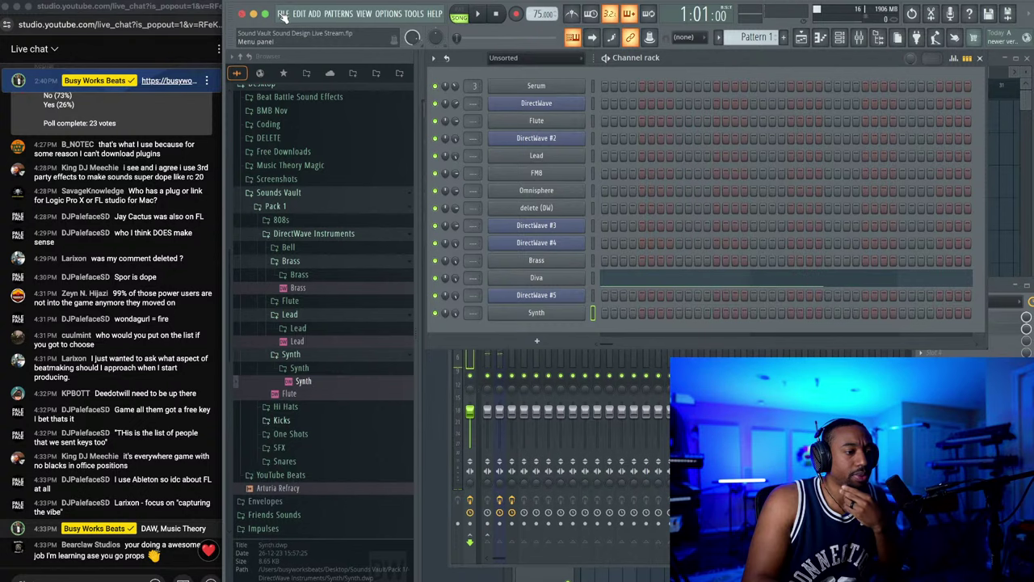
Step: Save the current FL Studio project
left_click(283, 16)
left_click(308, 66)
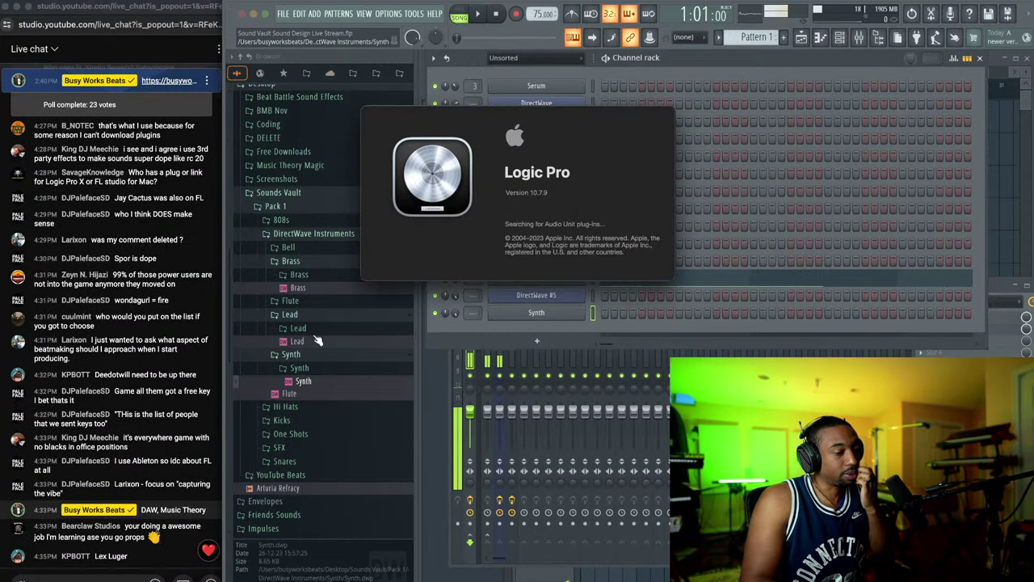
left_click(629, 72)
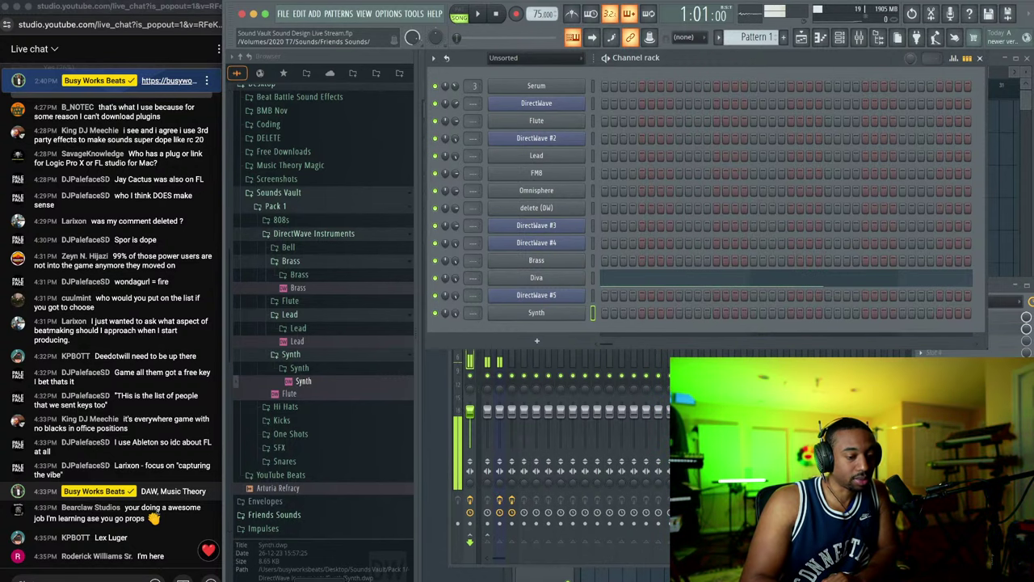
right_click(392, 580)
left_click(392, 580)
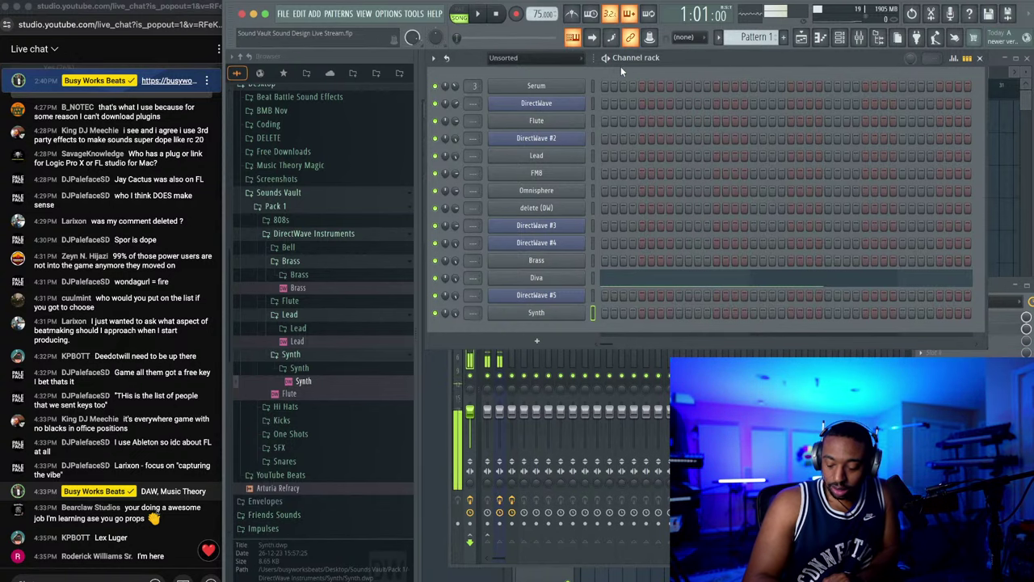
Step: Add a new Serum channel to the channel rack and bring up its plugin window
left_click(537, 339)
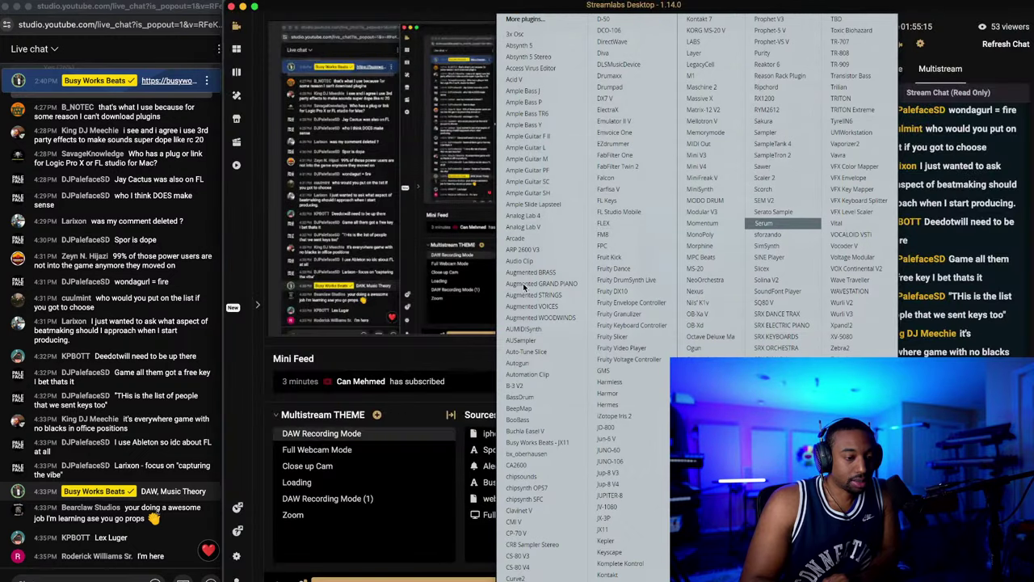
left_click(782, 225)
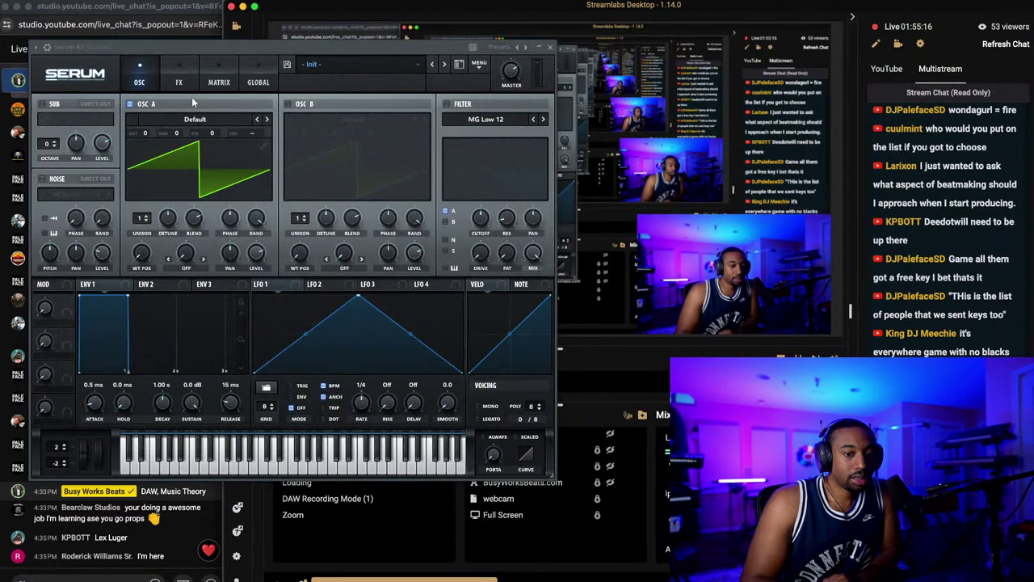
left_click(550, 46)
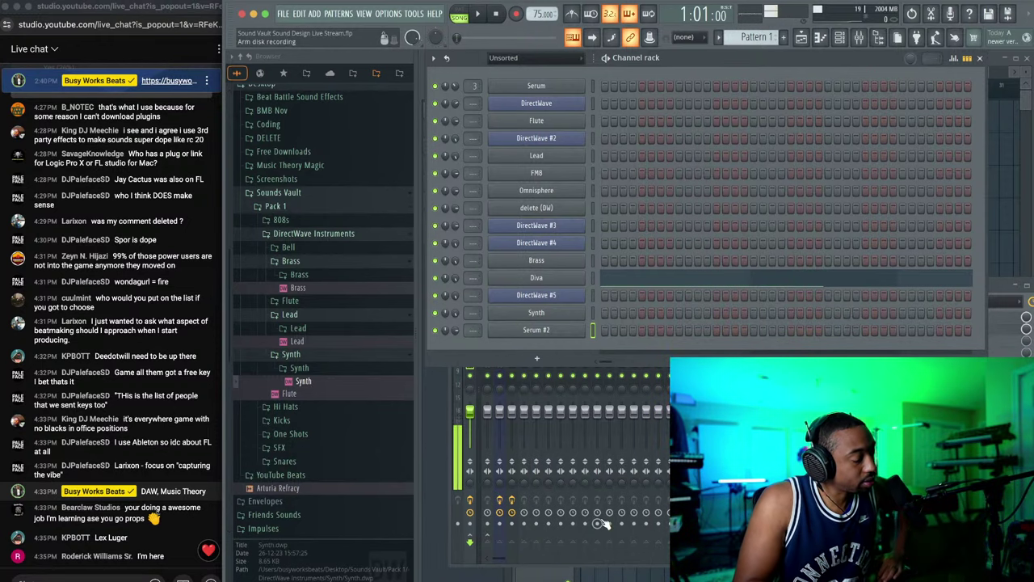
left_click(536, 330)
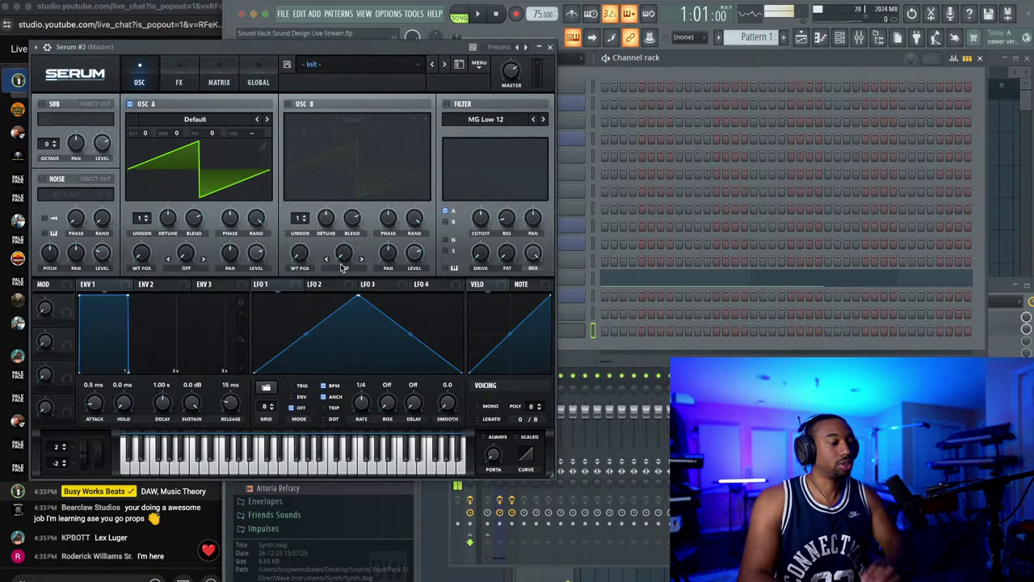
Step: Set Serum's Envelope 1 attack to 171 ms and its release to 1.77 s
left_click_drag(99, 386, 102, 377)
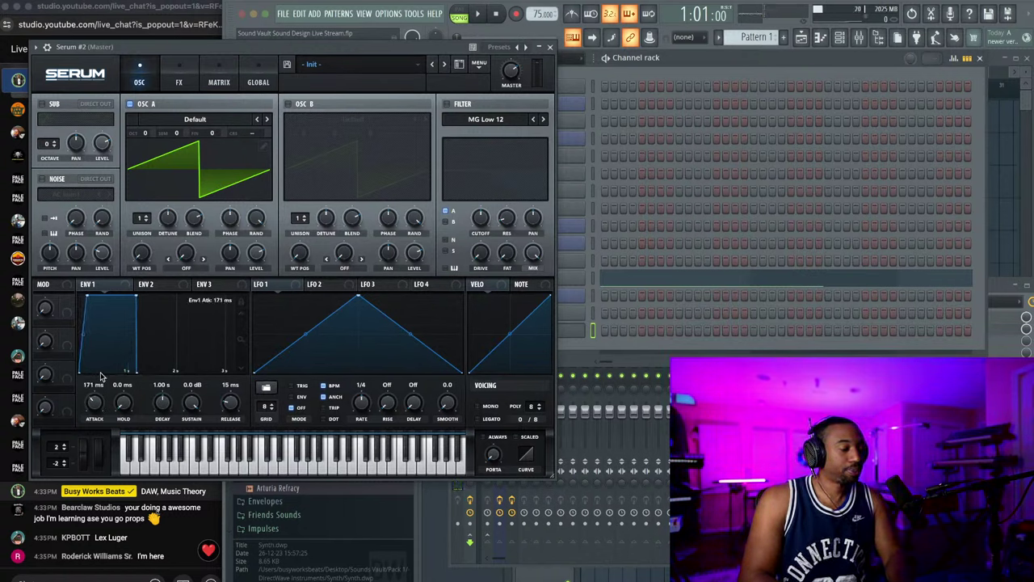
left_click_drag(232, 401, 229, 362)
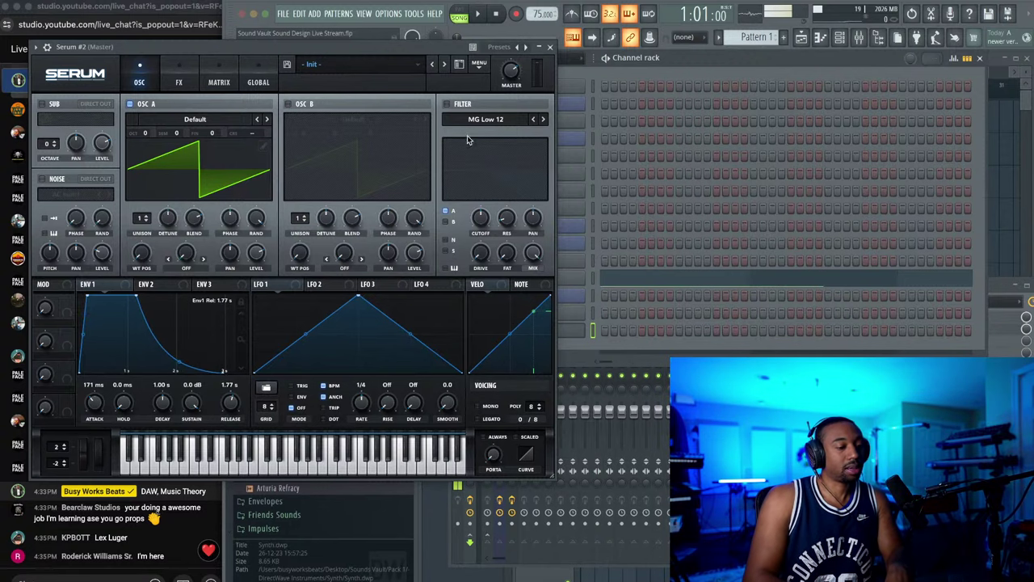
Step: Enable the MG Low 12 filter with more resonance and a lower cutoff, modulated by LFO 1 at a one-bar rate
left_click(447, 105)
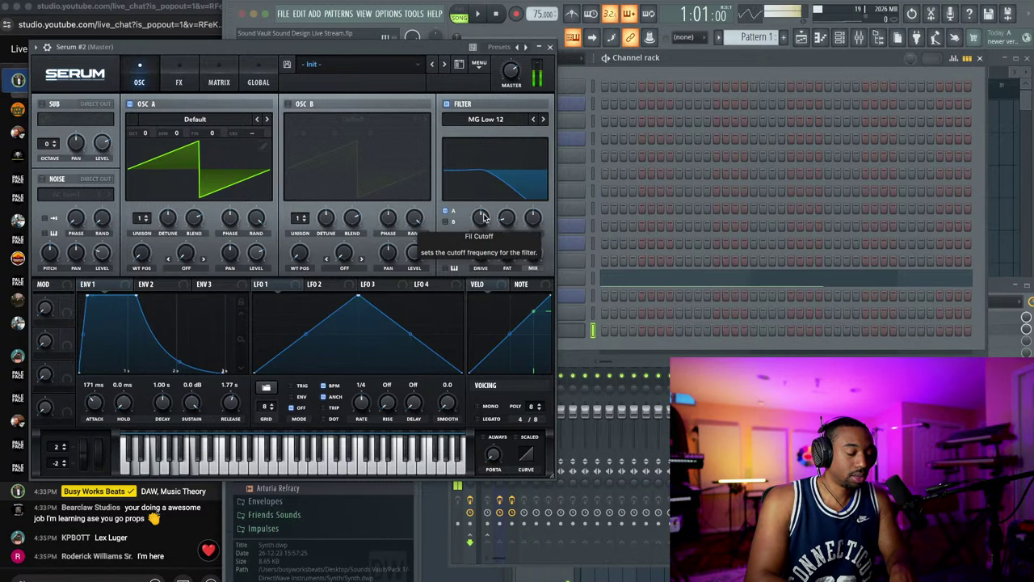
left_click_drag(484, 208, 487, 165)
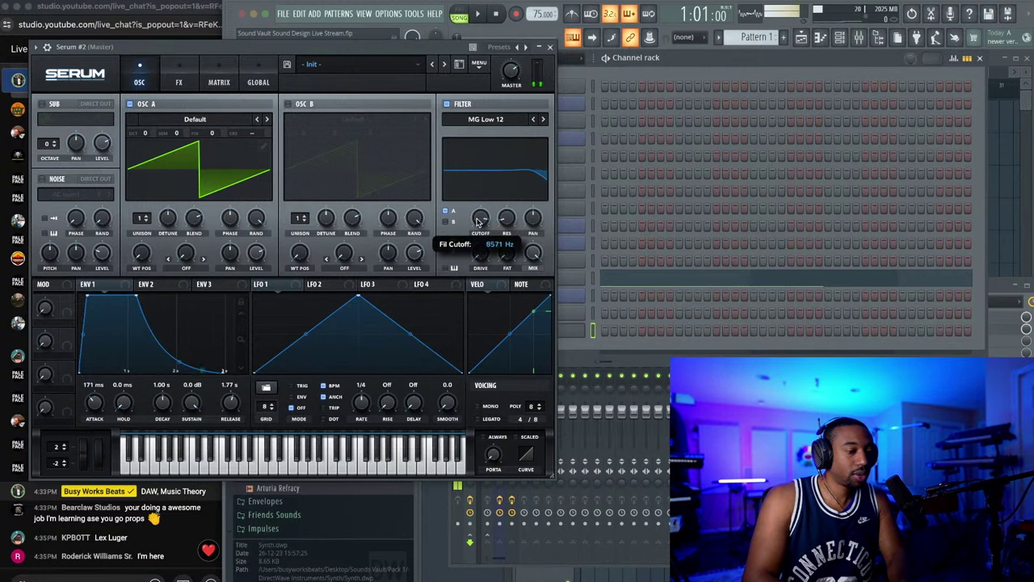
left_click_drag(506, 217, 482, 217)
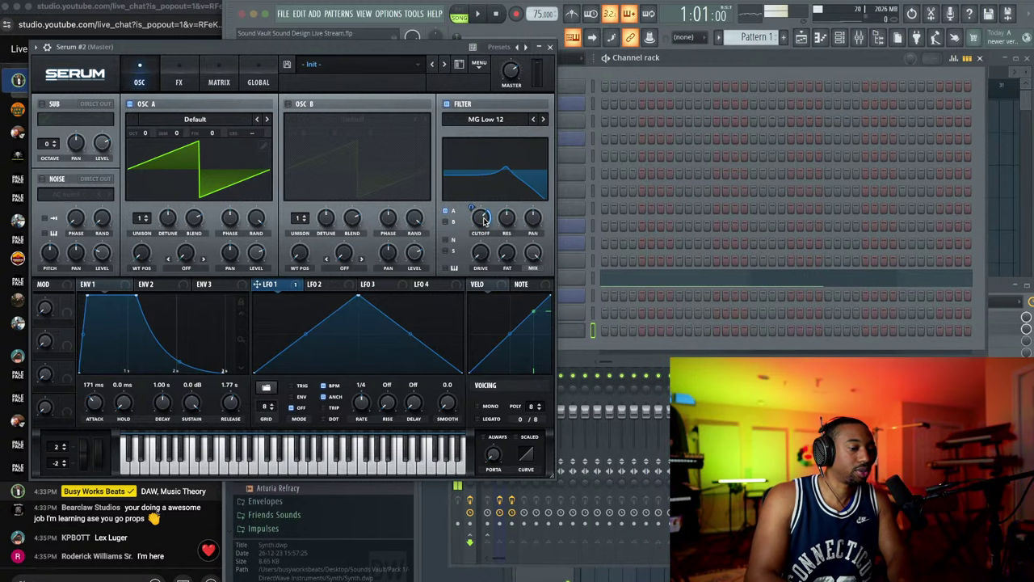
left_click_drag(361, 403, 361, 409)
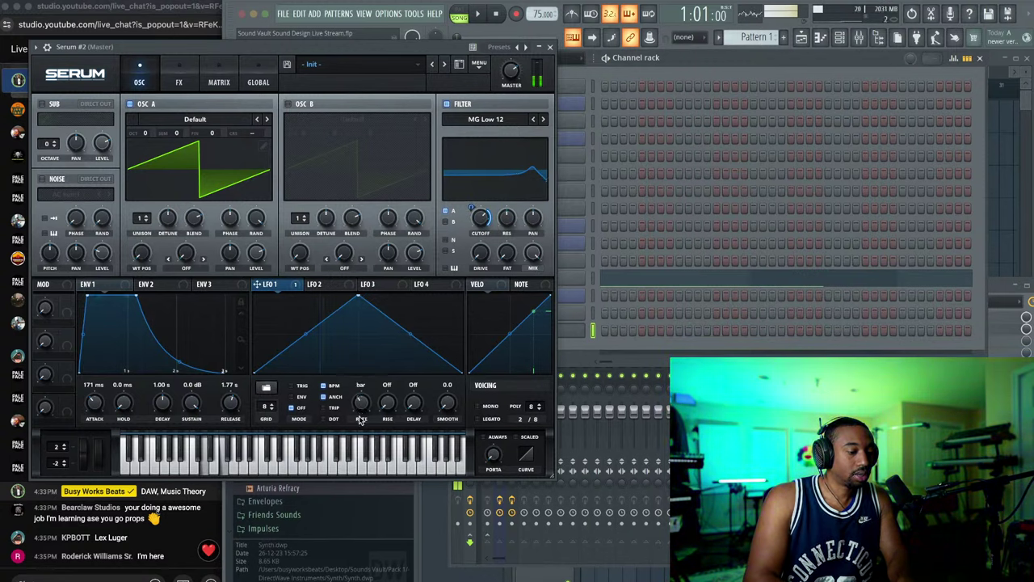
mouse_move(478, 216)
left_mouse_down()
mouse_move(476, 238)
mouse_move(470, 201)
mouse_move(482, 242)
mouse_move(477, 231)
left_mouse_up()
Step: Set oscillator A's unison to 8 voices and lower the filter cutoff further
left_click(146, 224)
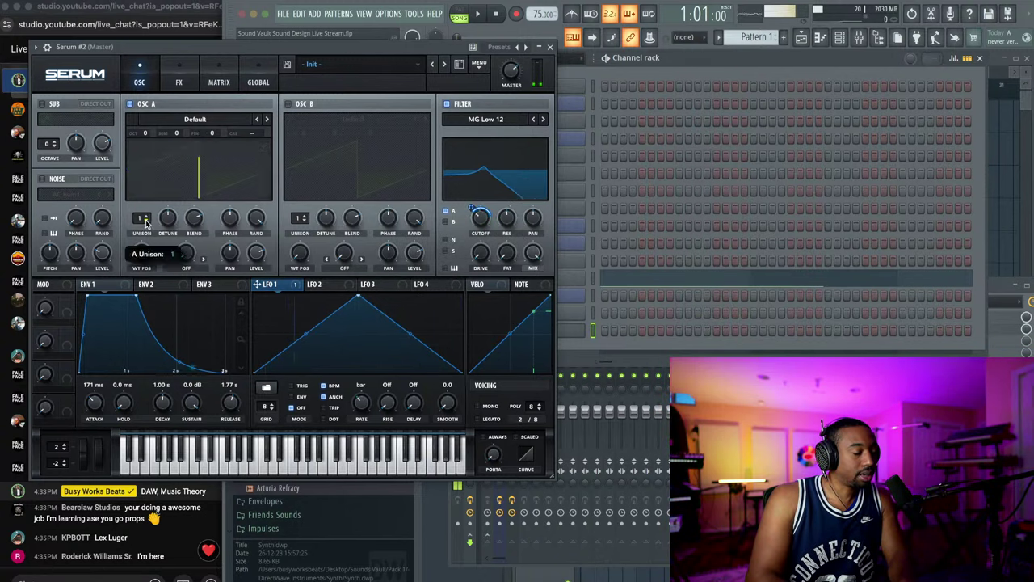
left_click_drag(150, 193, 167, 192)
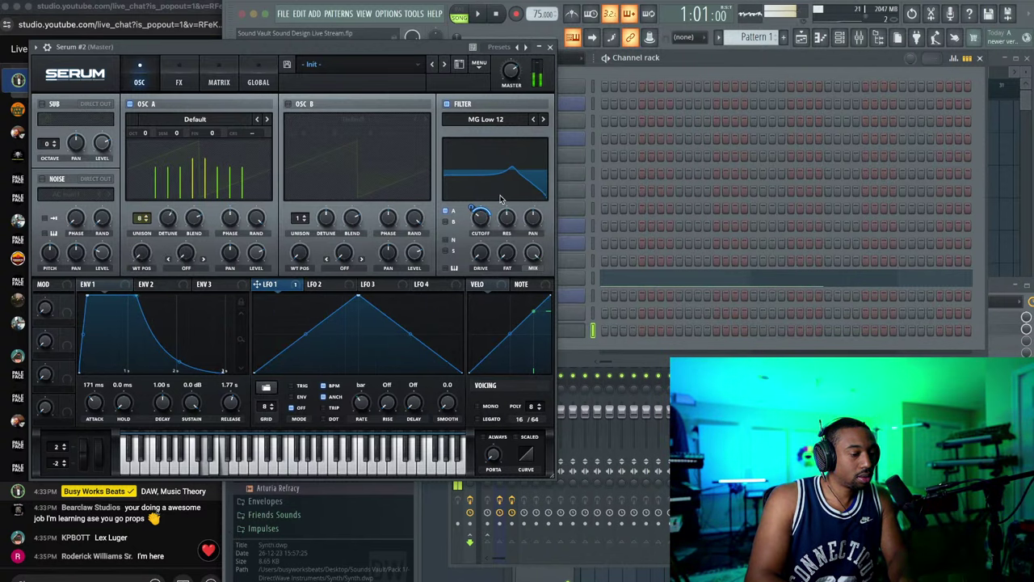
left_click_drag(502, 233, 491, 260)
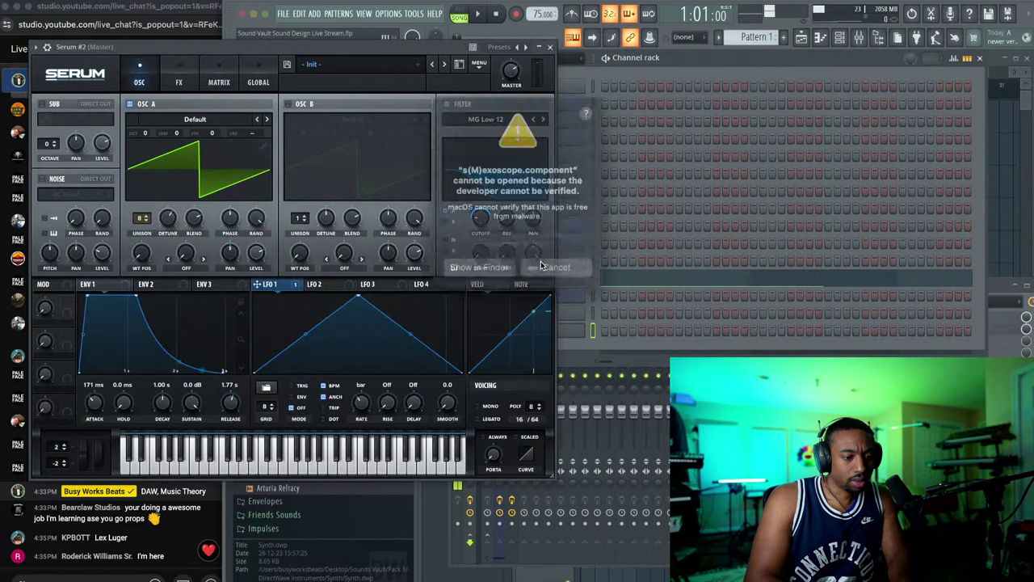
Step: Dismiss the security alert about s(M)exoscope.component and close the Serum #2 window
left_click(547, 260)
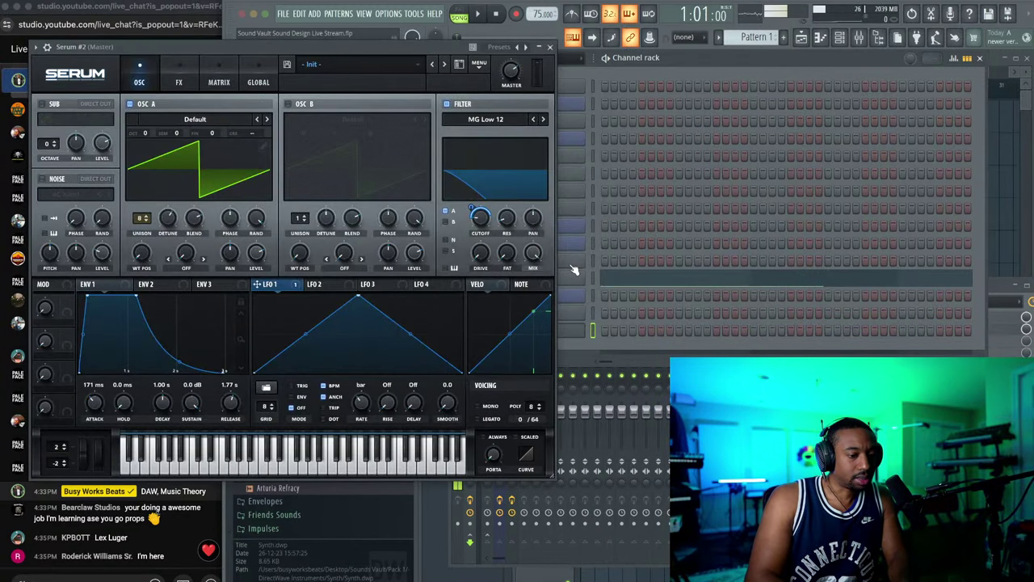
left_click(550, 46)
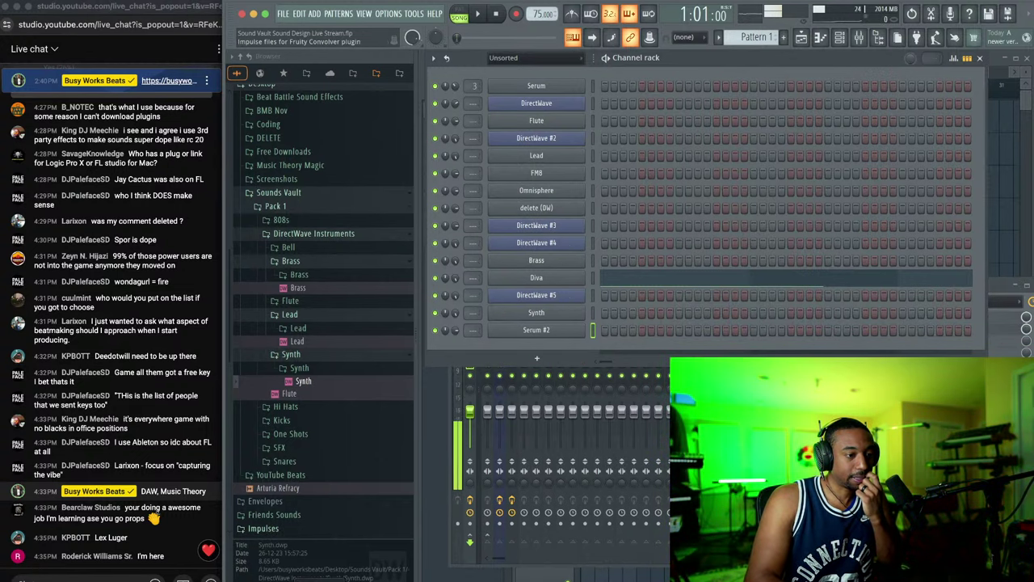
Step: Open the Serum #2 channel's plugin and quit the activation and expiration notices for Excalibur, UBK-1, Clariphonic and Archetype Cory Wong
left_click(571, 333)
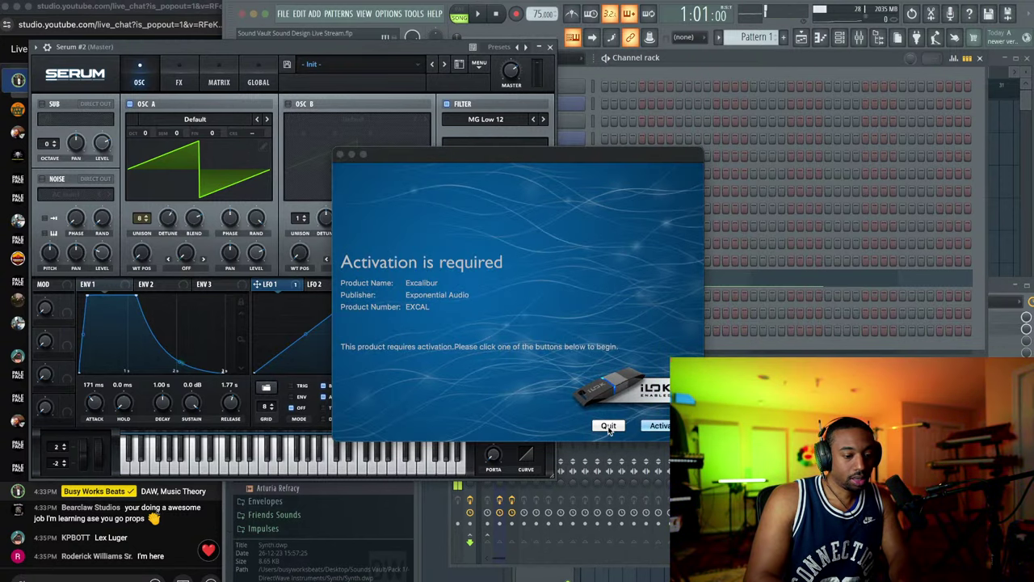
left_click(608, 425)
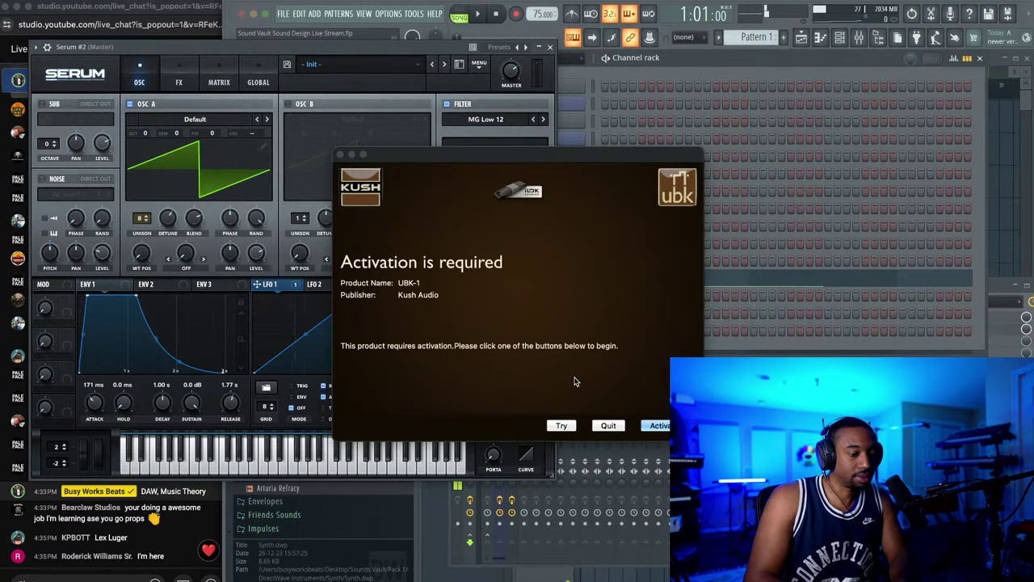
left_click(608, 425)
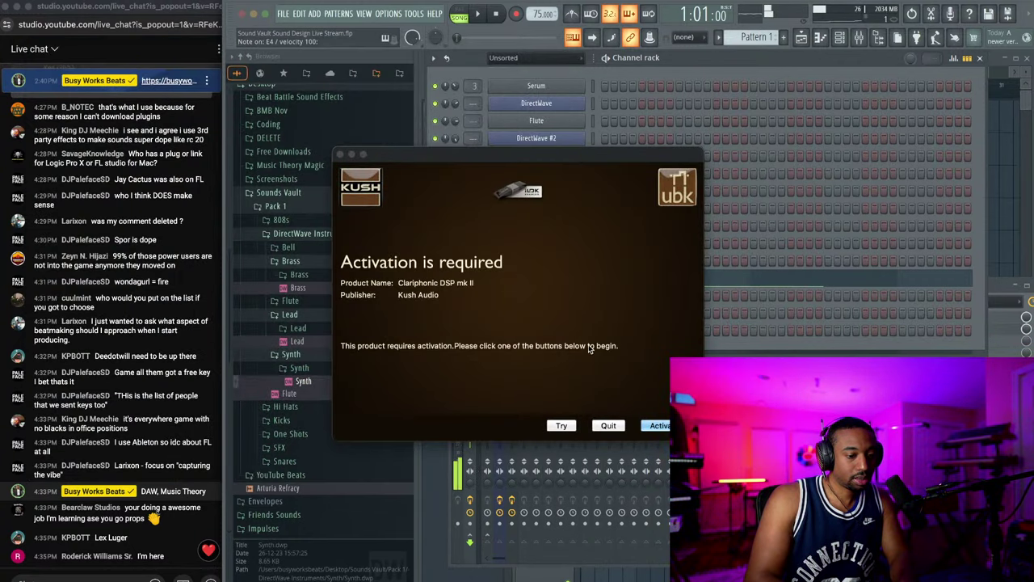
left_click(608, 425)
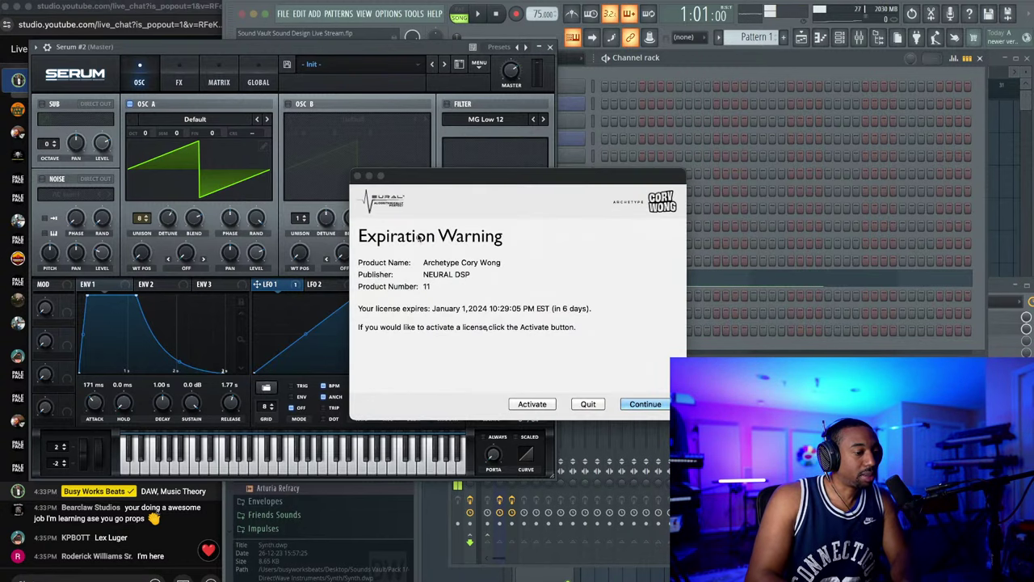
left_click(586, 406)
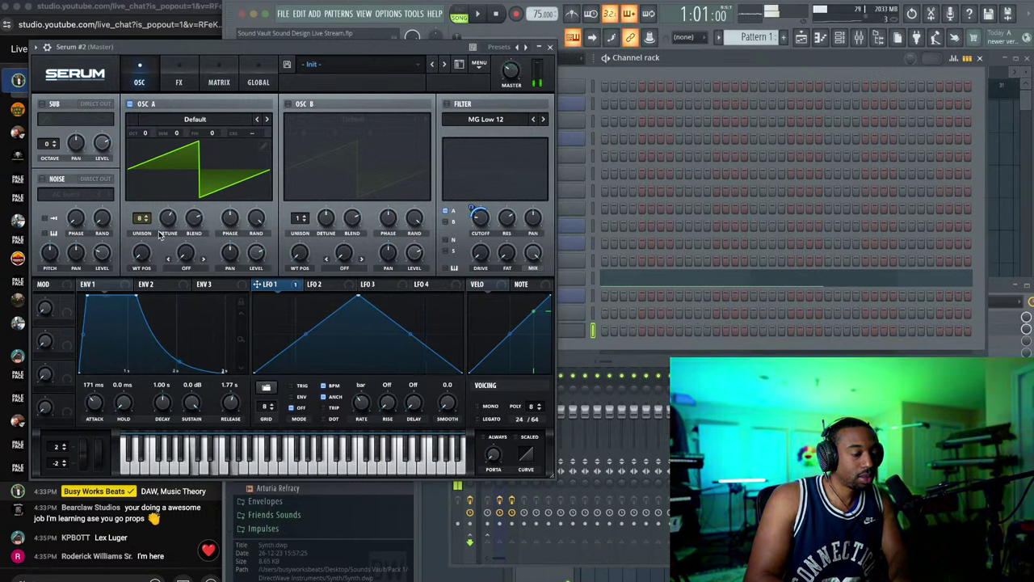
Step: Adjust oscillator A's detune and set Env 1's attack to 2.32 s and release to 3.15 s
left_click_drag(167, 219, 164, 242)
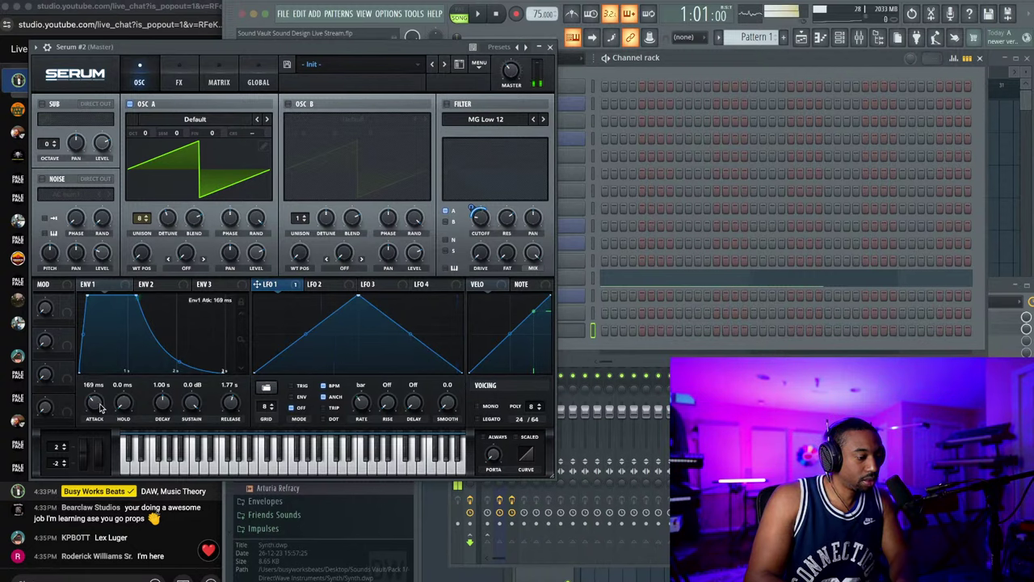
left_click_drag(100, 407, 98, 401)
left_click_drag(228, 405, 228, 402)
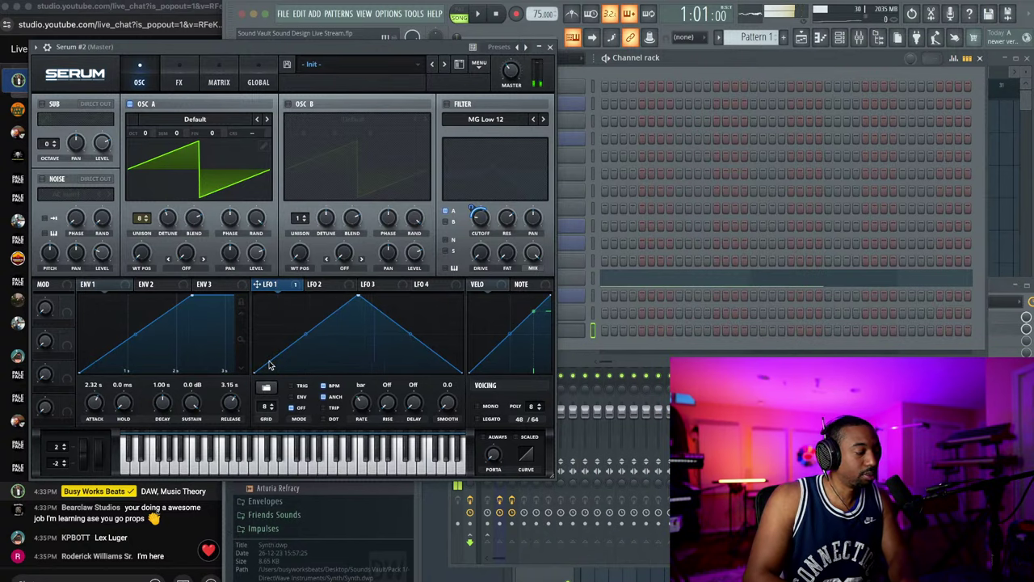
Step: Enable the filter with the MG Low 24 type and adjust its cutoff
left_click(447, 104)
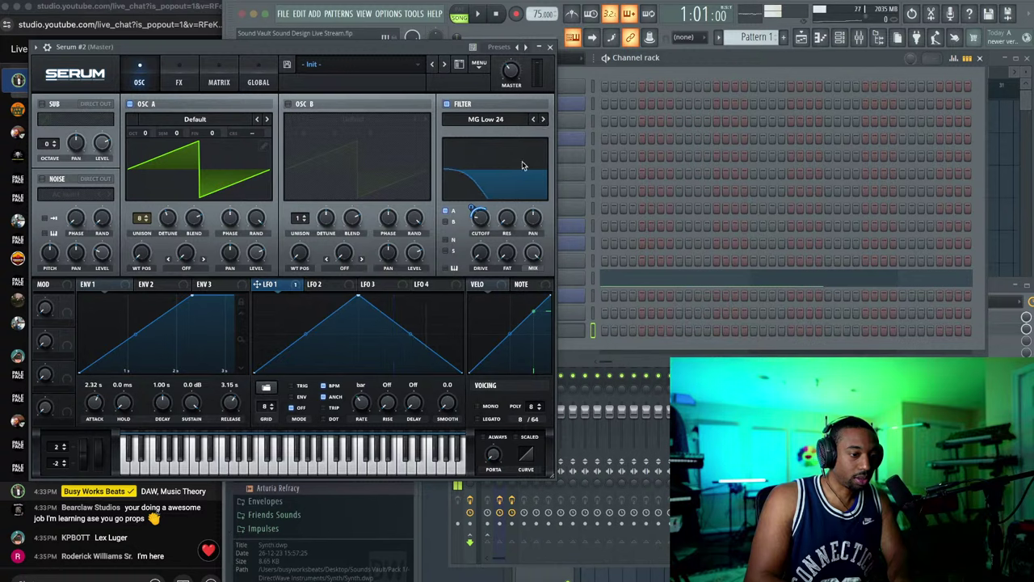
left_click_drag(480, 223, 480, 219)
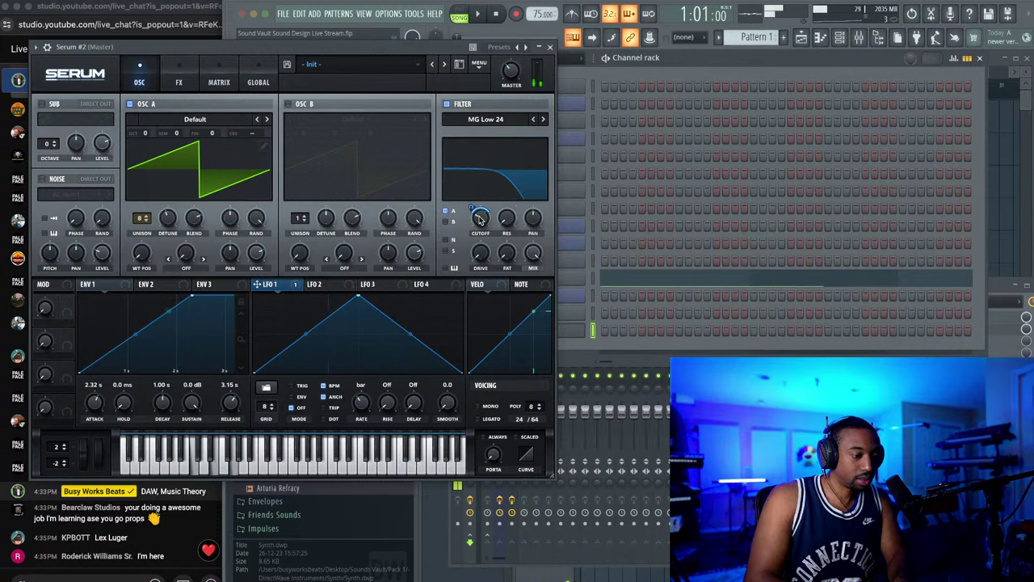
Step: Remove all modulators from the filter cutoff and assign Env 1 to it
left_click_drag(83, 283, 116, 286)
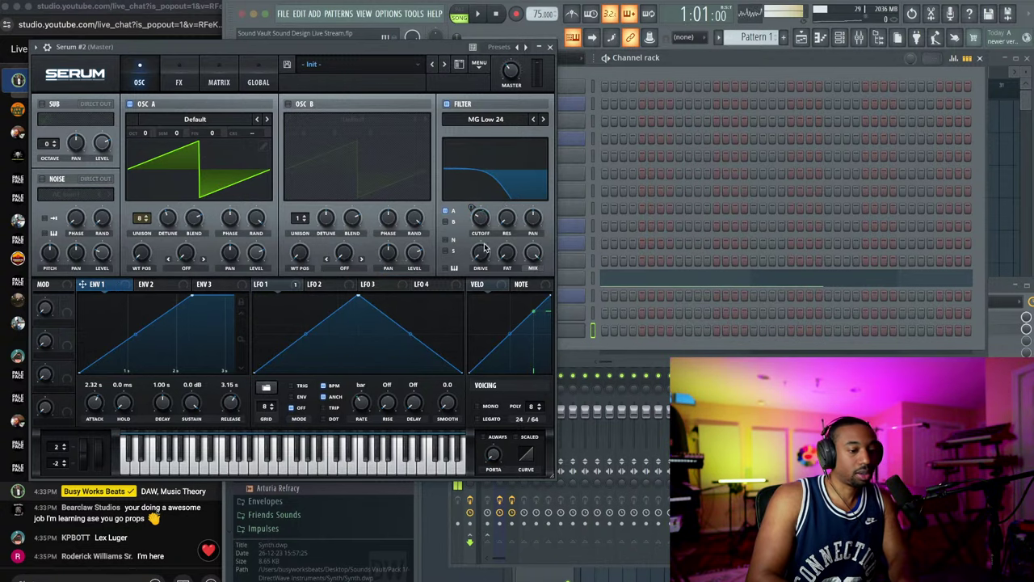
left_click_drag(256, 284, 480, 218)
right_click(480, 218)
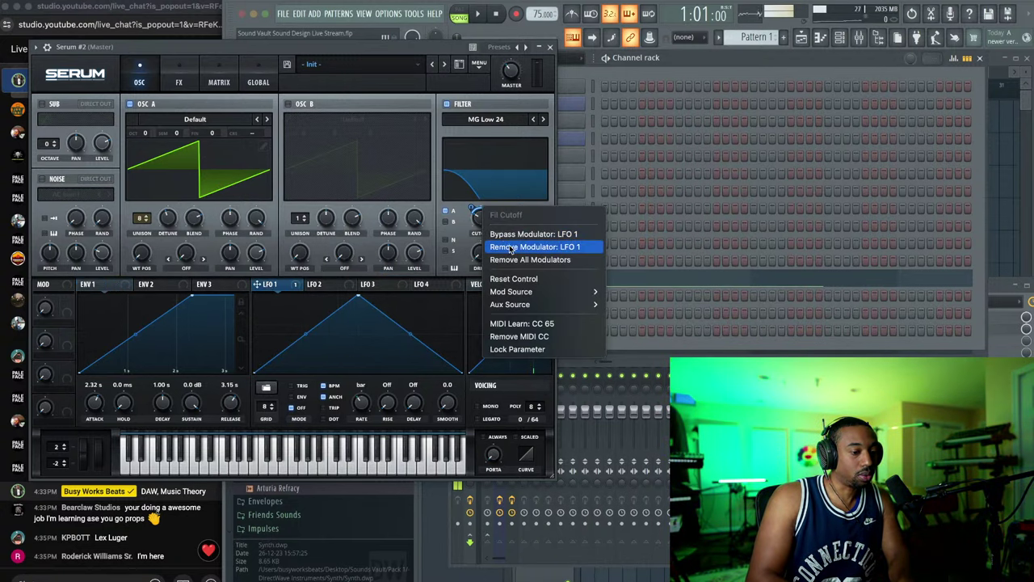
left_click(521, 260)
left_click_drag(82, 283, 483, 208)
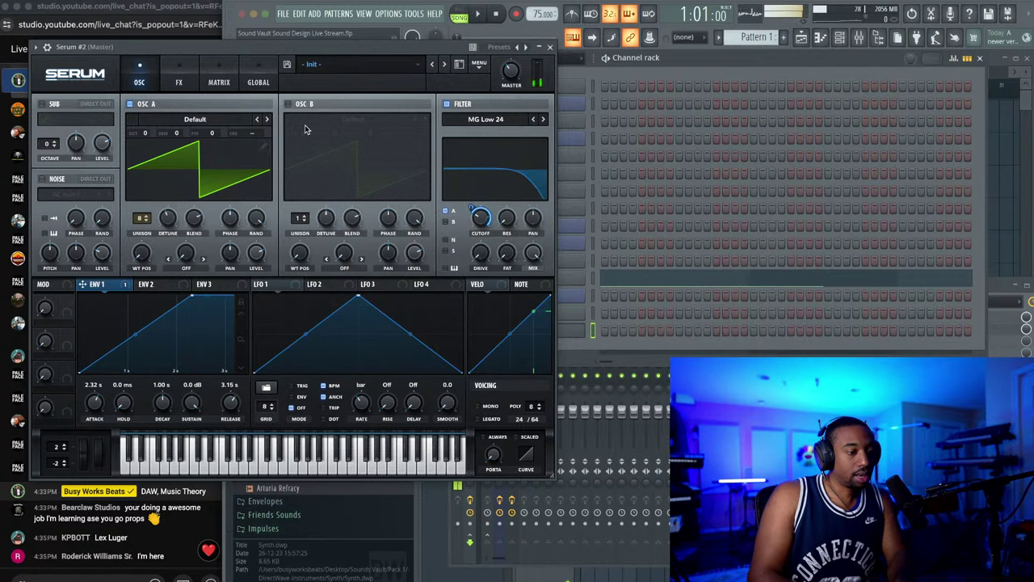
Step: Enable oscillator B, and give oscillator A the Analog_BD_Sin wavetable with 1 unison voice
left_click(288, 104)
left_click(195, 119)
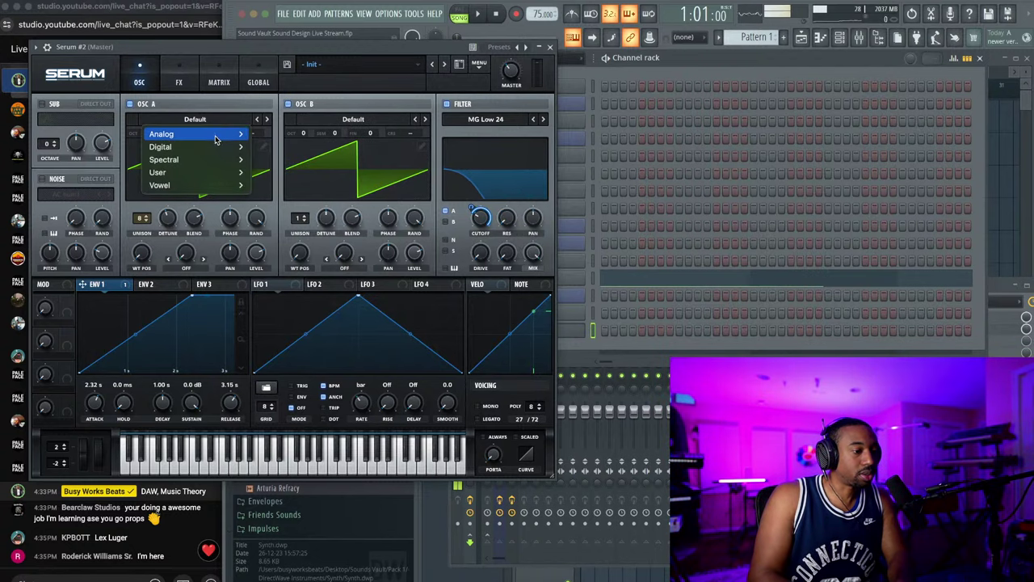
mouse_move(162, 135)
left_click(292, 90)
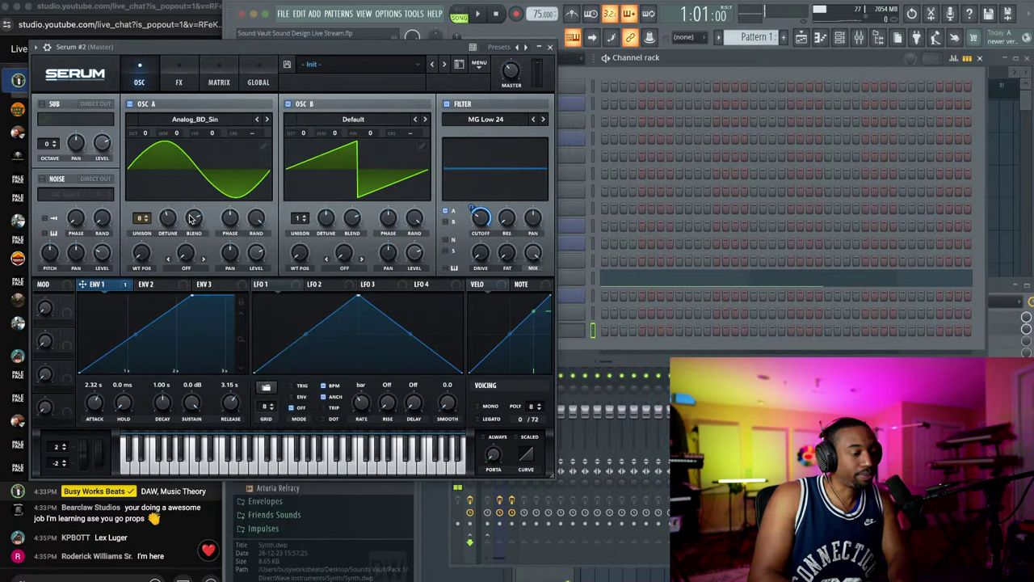
left_click_drag(144, 224, 148, 260)
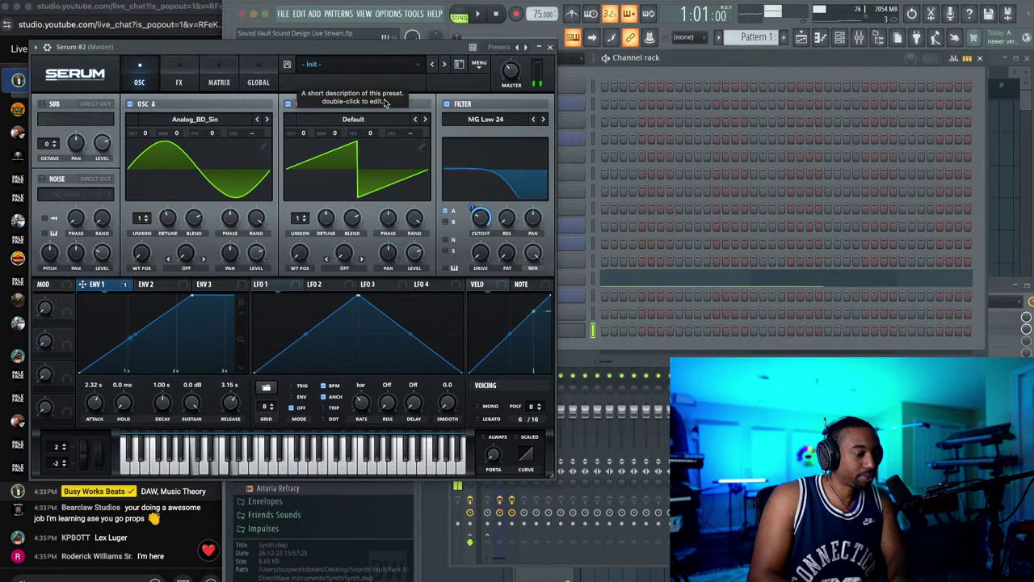
Step: Load the Analog_BD_Sin wavetable into oscillator B and set oscillator A's warp mode to FM (From B)
left_click(346, 119)
mouse_move(356, 134)
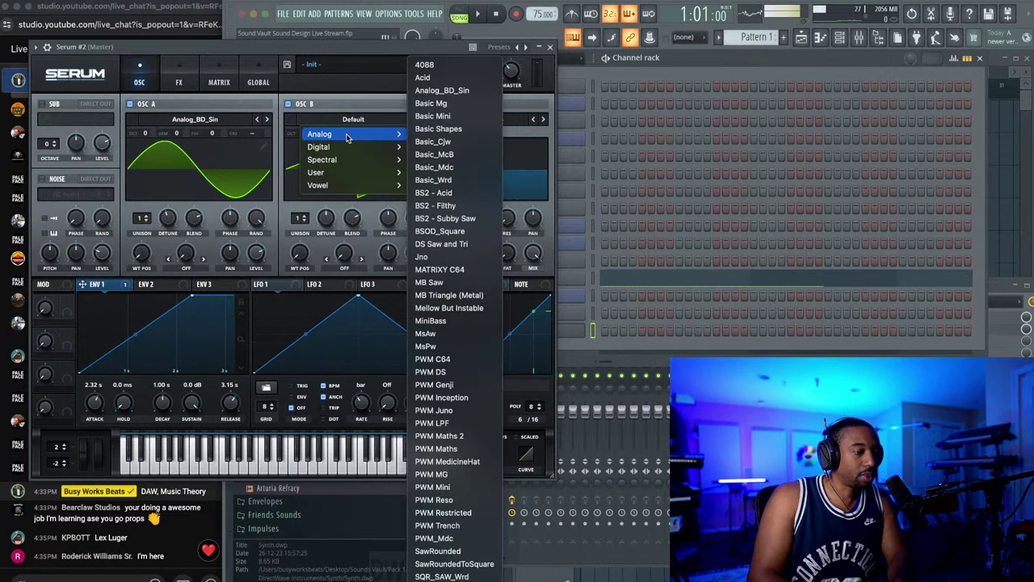
left_click(439, 89)
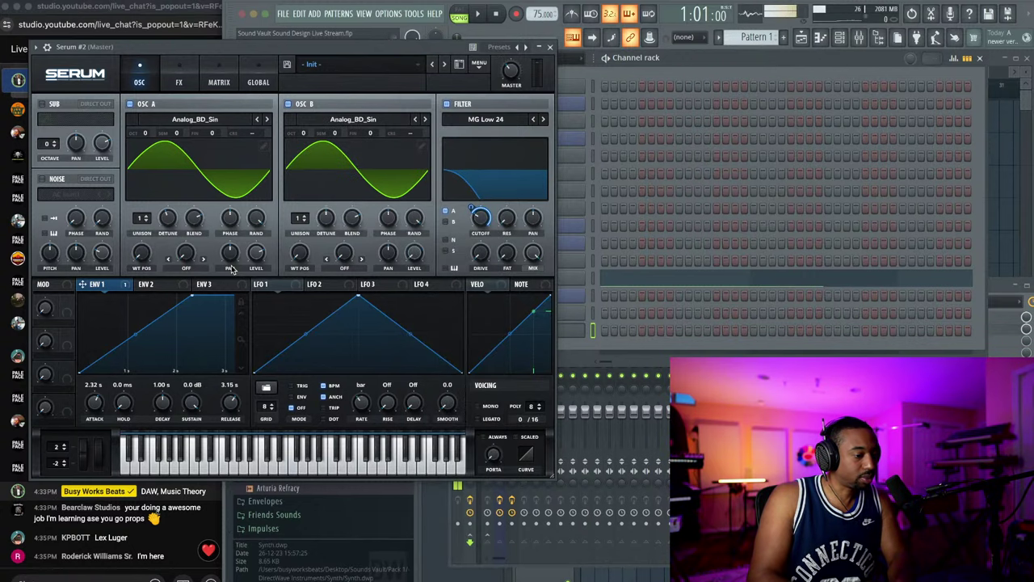
left_click(187, 268)
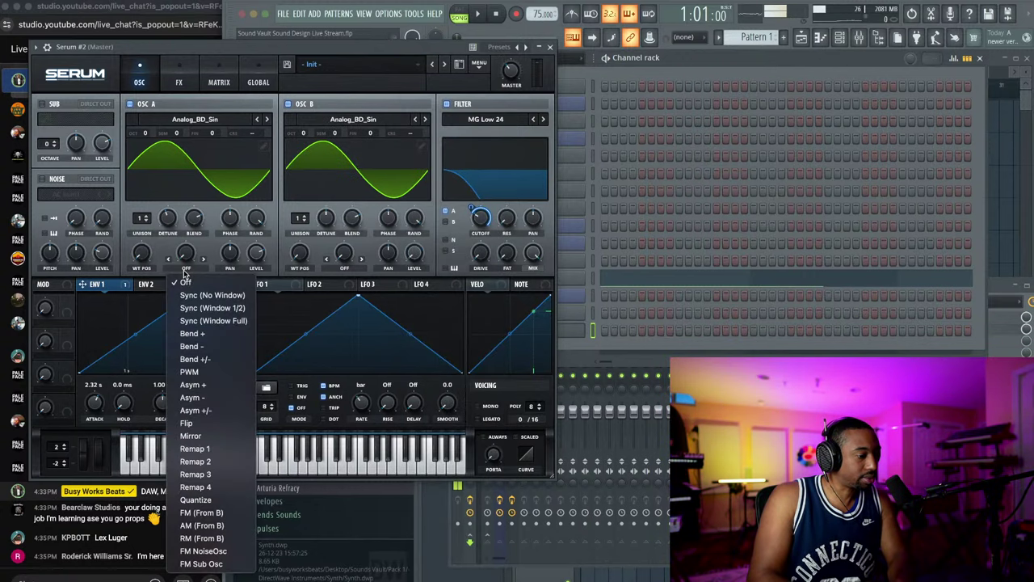
left_click(215, 513)
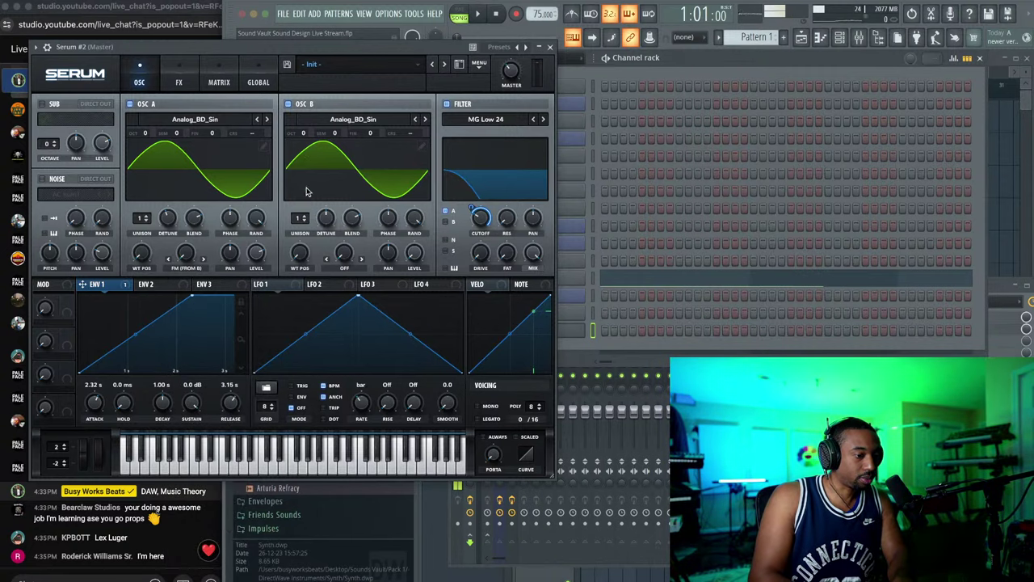
Step: Move the Serum window away from the screen edge and set its master volume to 53%
left_click_drag(281, 47, 355, 46)
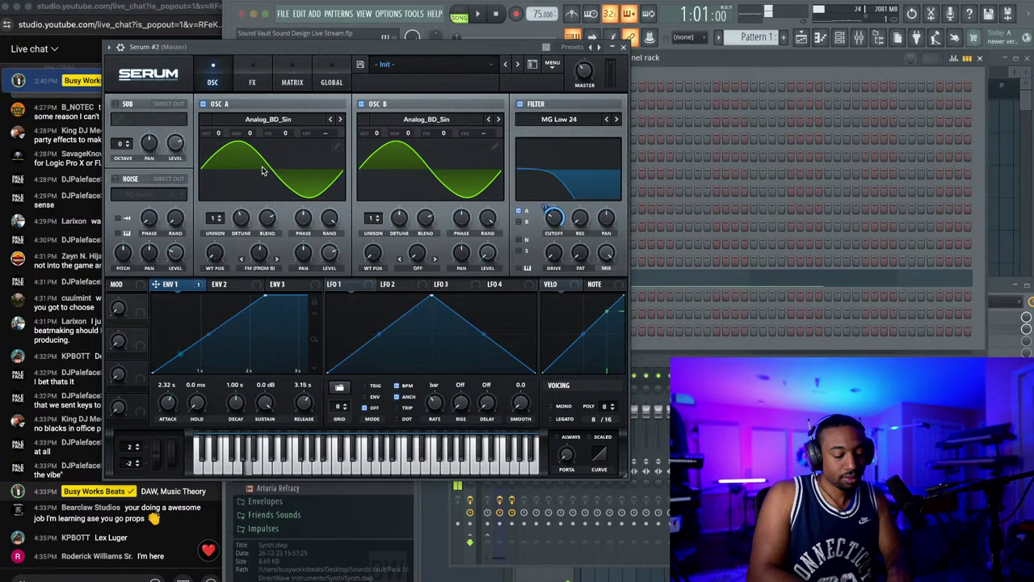
left_click_drag(592, 74, 586, 69)
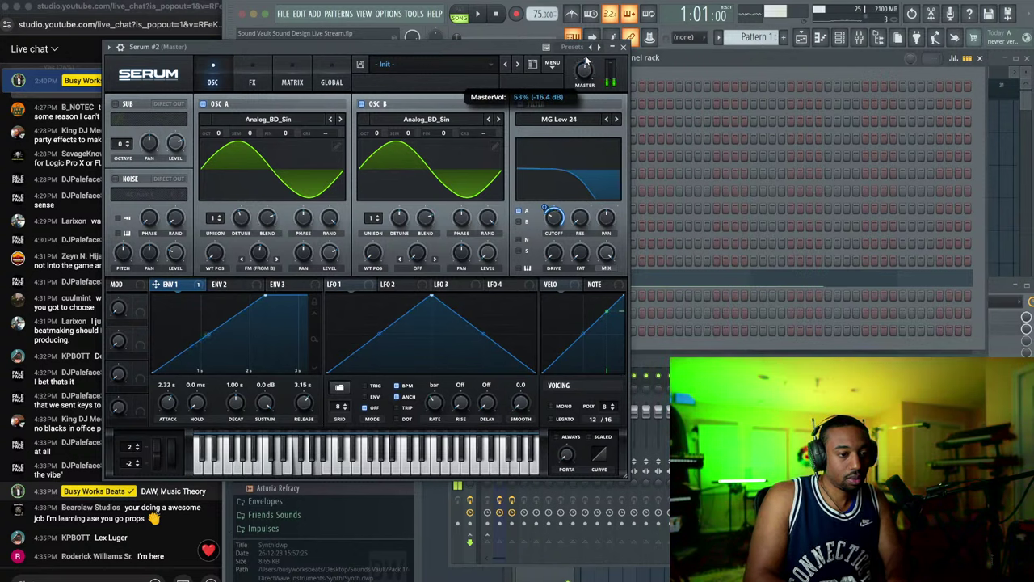
Step: Add a modulation matrix routing with source NoteOn Alt. and destination A Pan
left_click(293, 75)
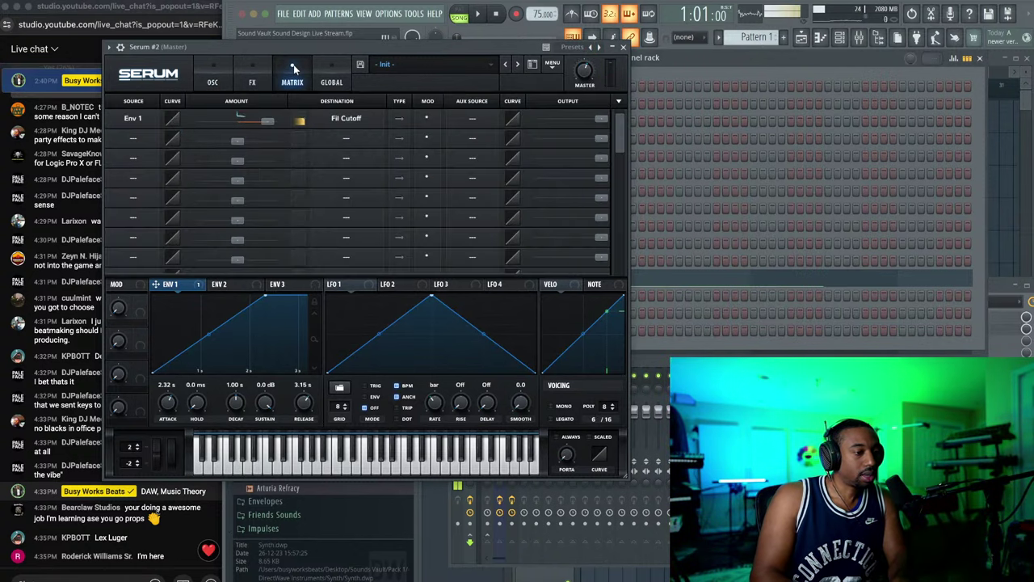
left_click(150, 138)
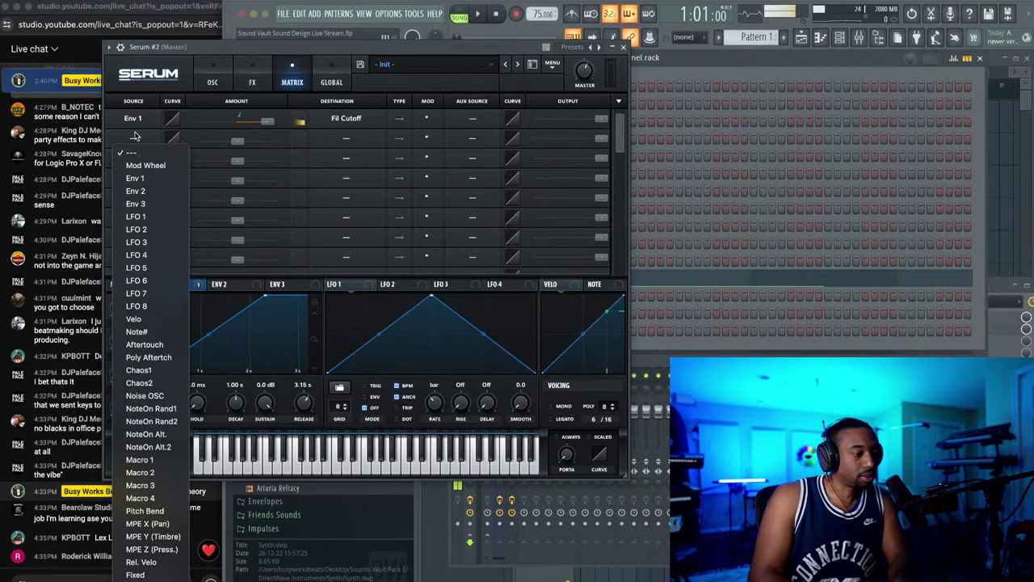
left_click(150, 432)
left_click(345, 136)
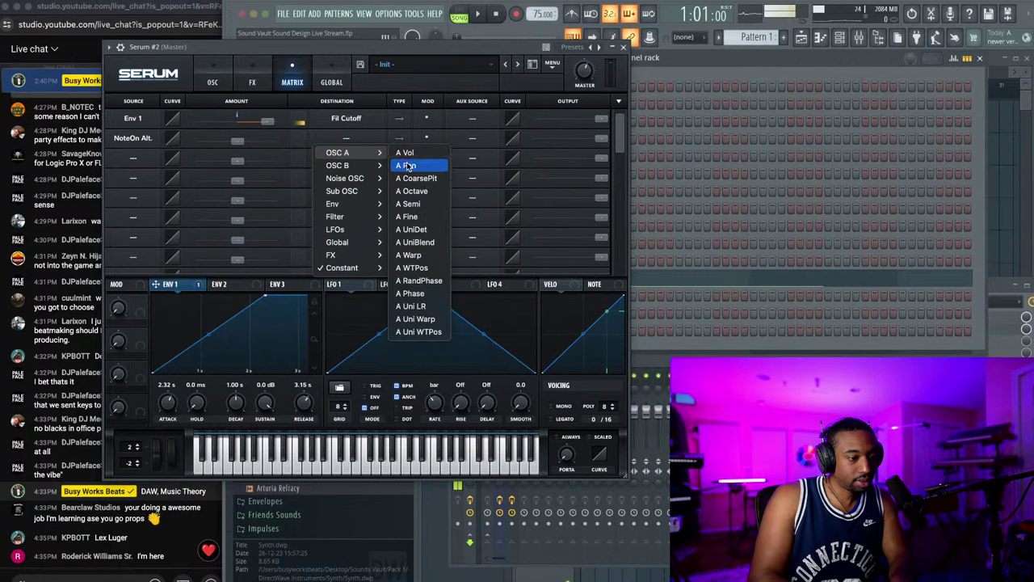
left_click(283, 149)
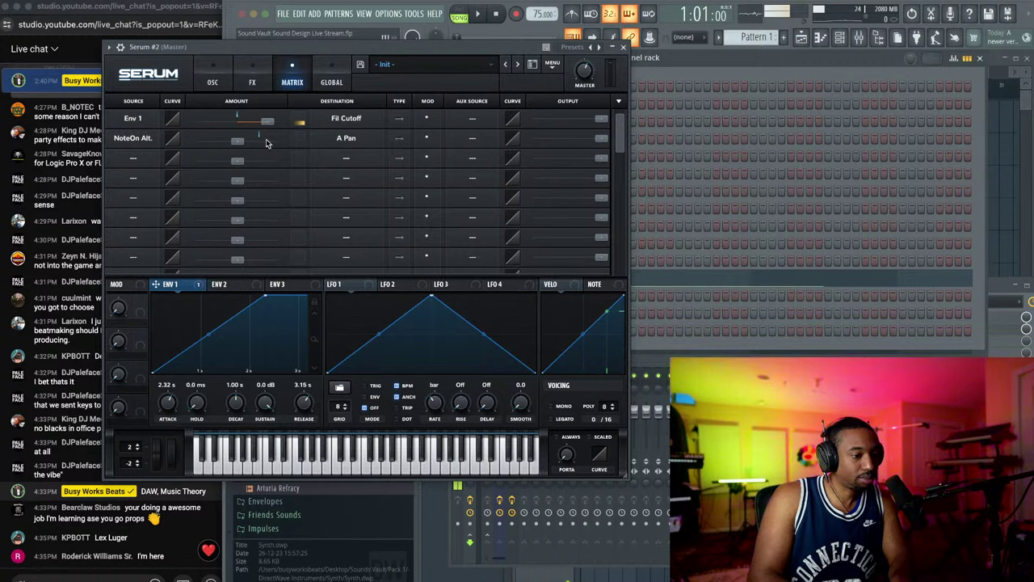
Step: Assign LFO 1 to modulate oscillator A's fine tuning
left_click(212, 82)
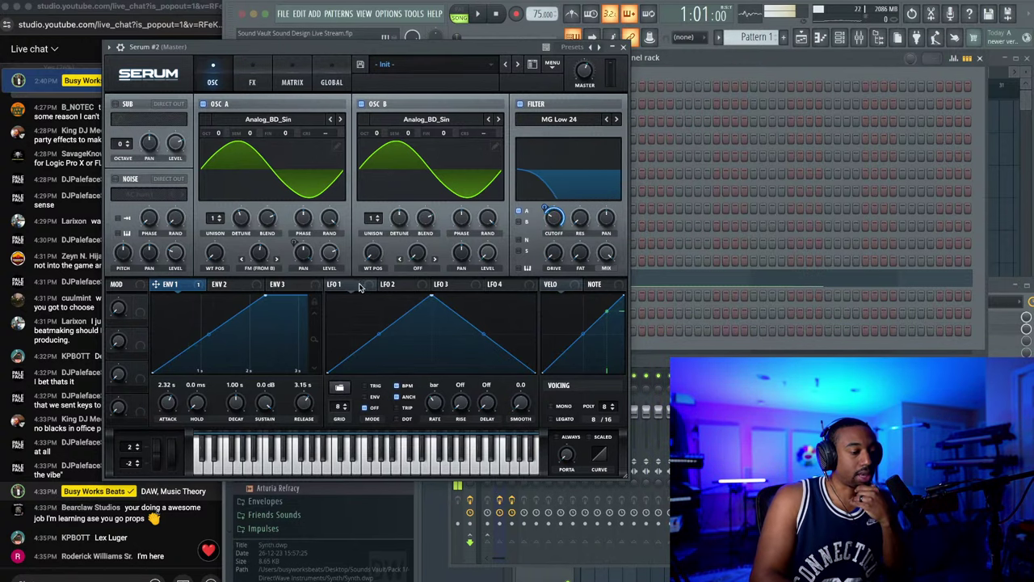
left_click_drag(330, 284, 296, 141)
left_click_drag(300, 182, 300, 195)
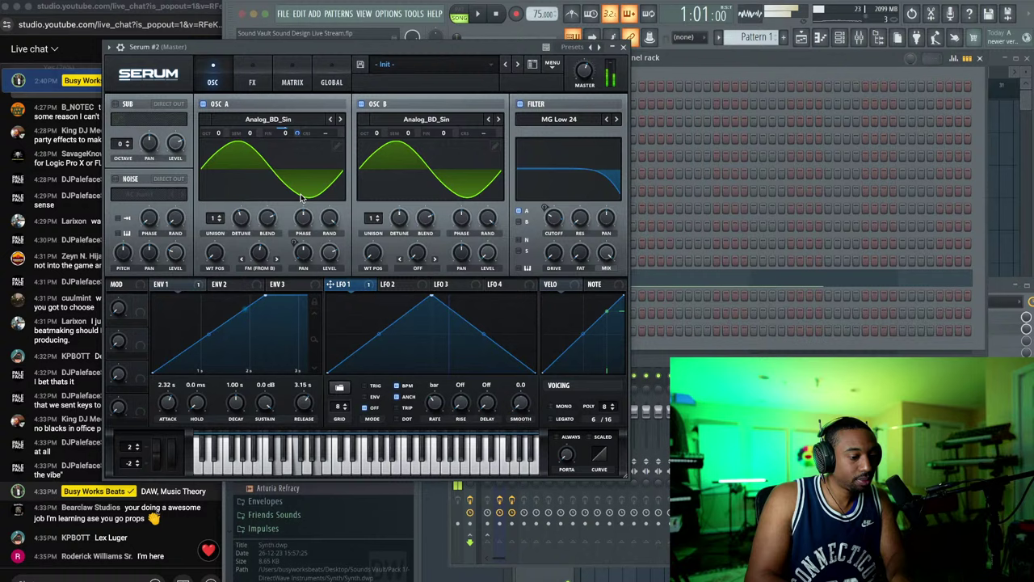
Step: Turn off BPM sync for LFO 1 and set its rate to 0.7 Hz
left_click(405, 386)
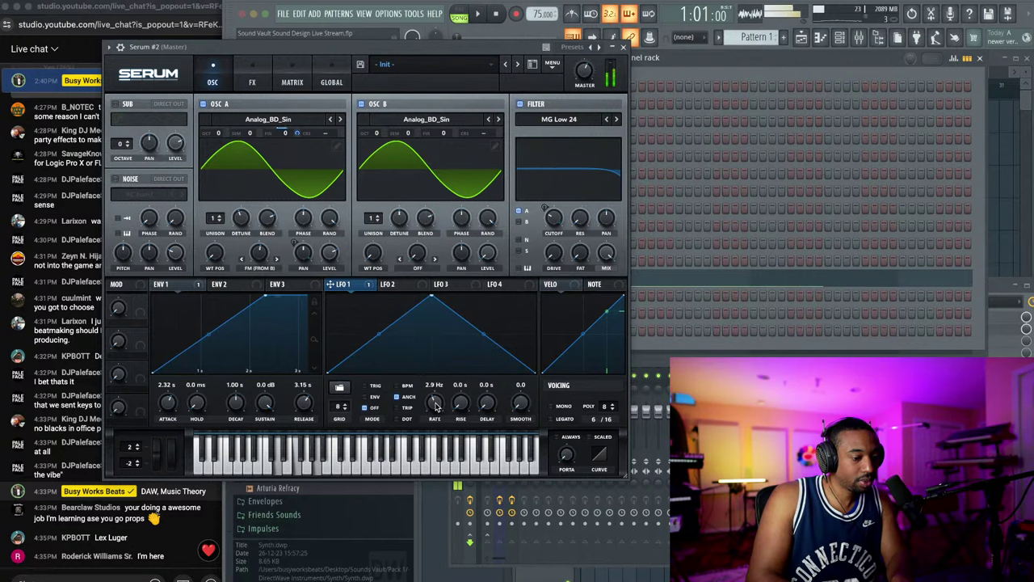
left_click_drag(435, 407, 435, 419)
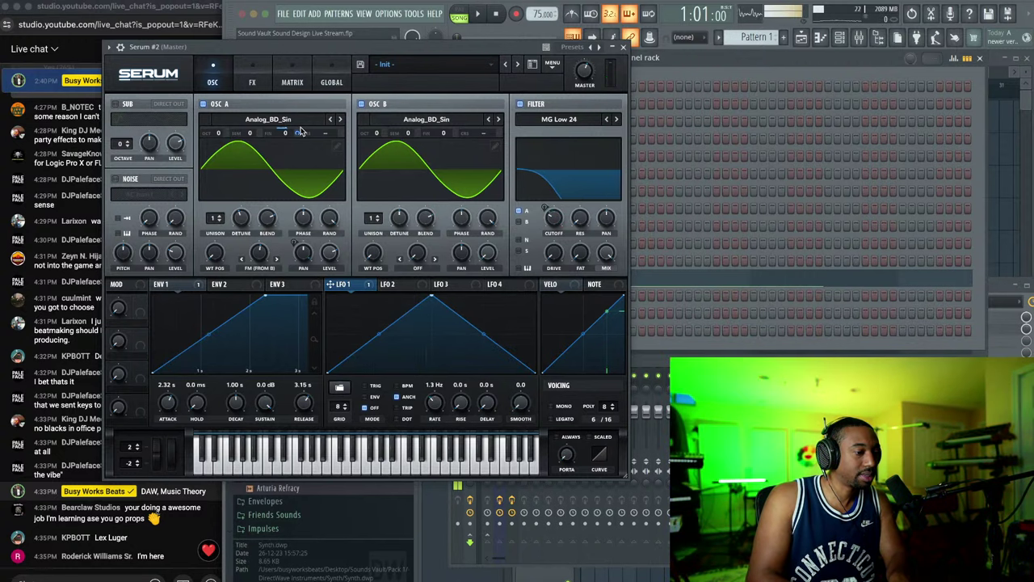
mouse_move(295, 128)
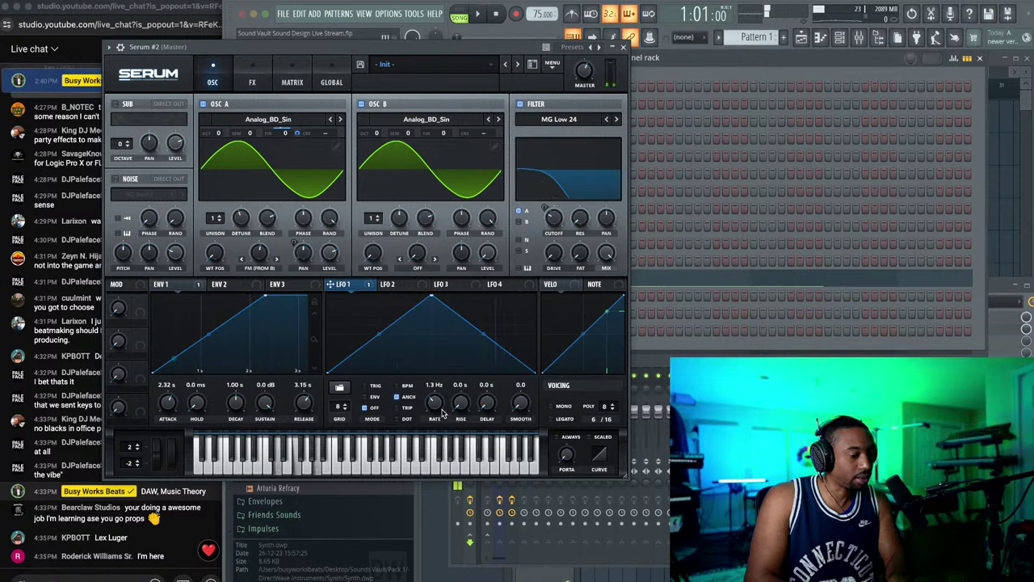
left_click_drag(439, 408, 436, 416)
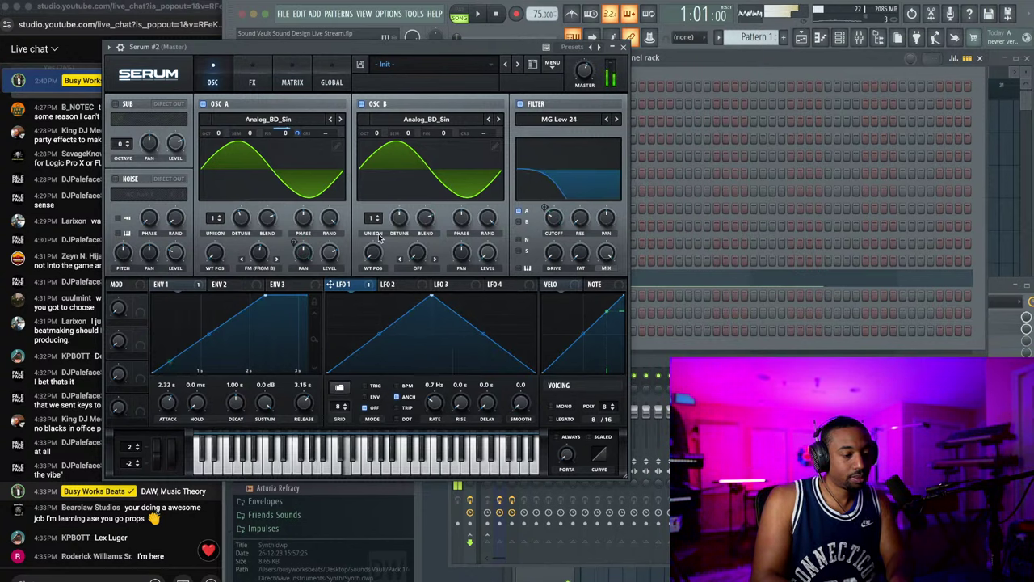
Step: Remove the LFO 1 modulation from oscillator A's fine tuning and assign LFO 1 to oscillator B's fine tuning instead
right_click(294, 134)
left_click(327, 183)
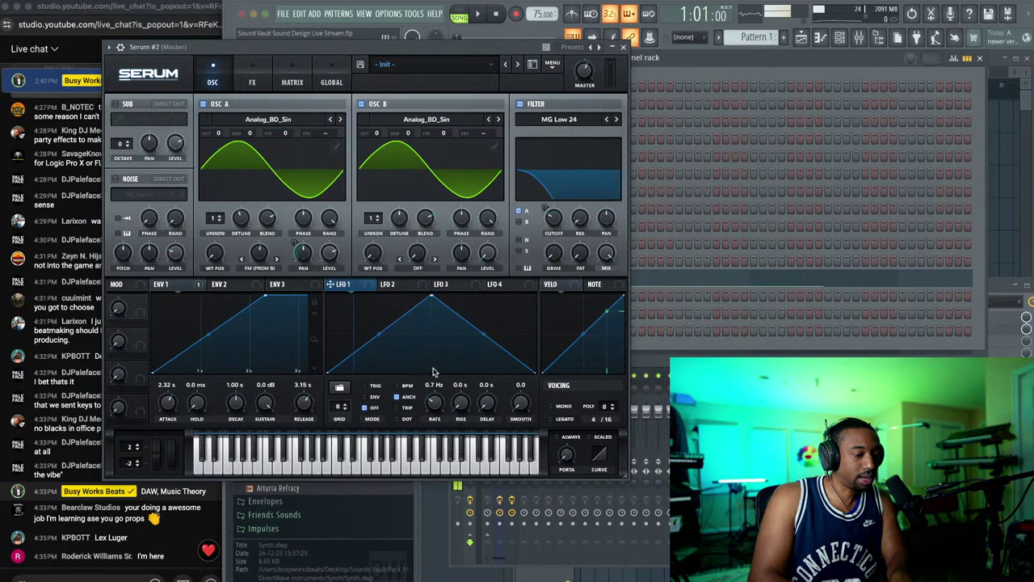
left_click_drag(371, 288, 453, 188)
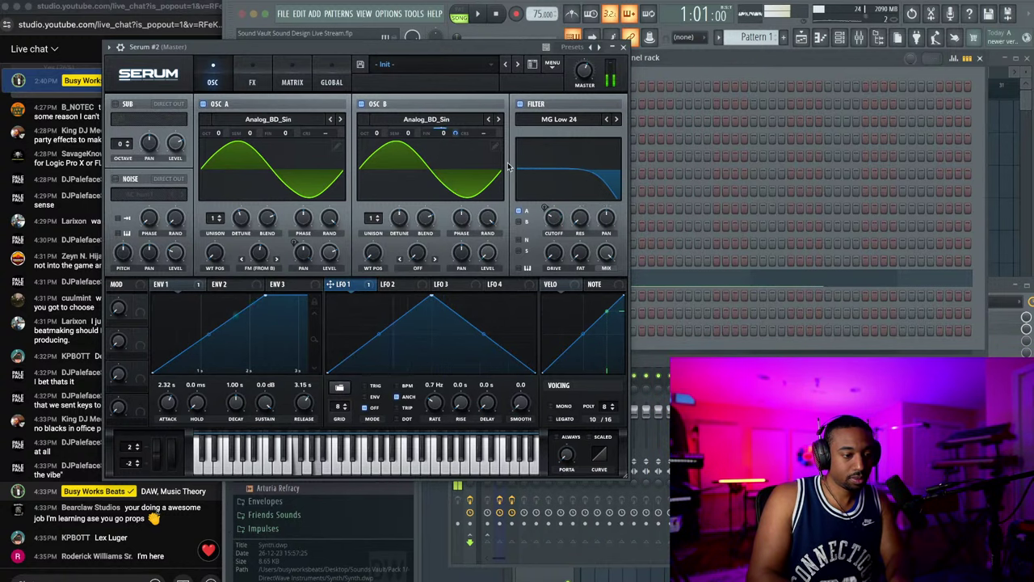
Step: Enable the reverb and delay effects on the Serum patch, trying the chorus as well and switching it back off
left_click(252, 81)
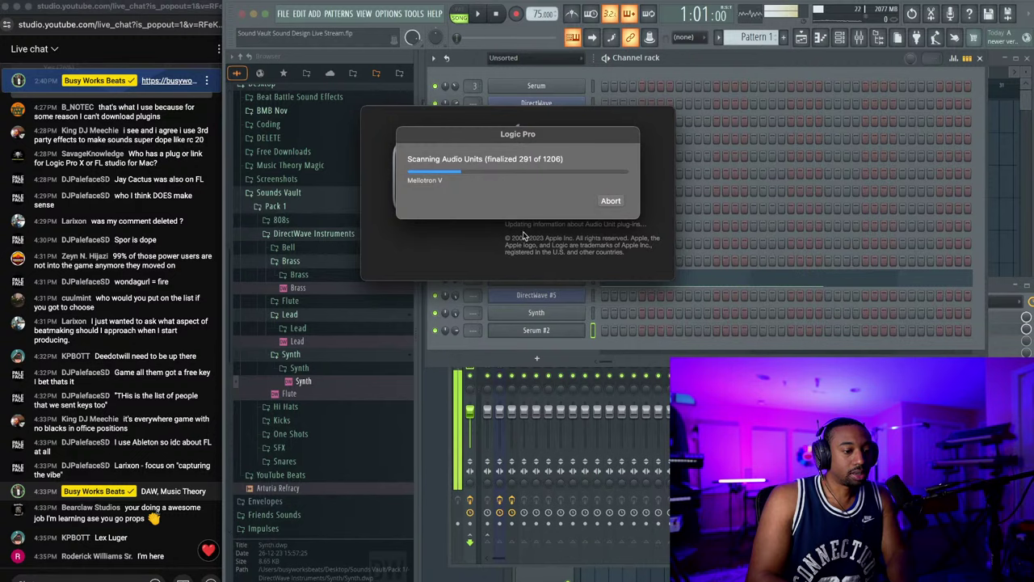
key("super+Tab")
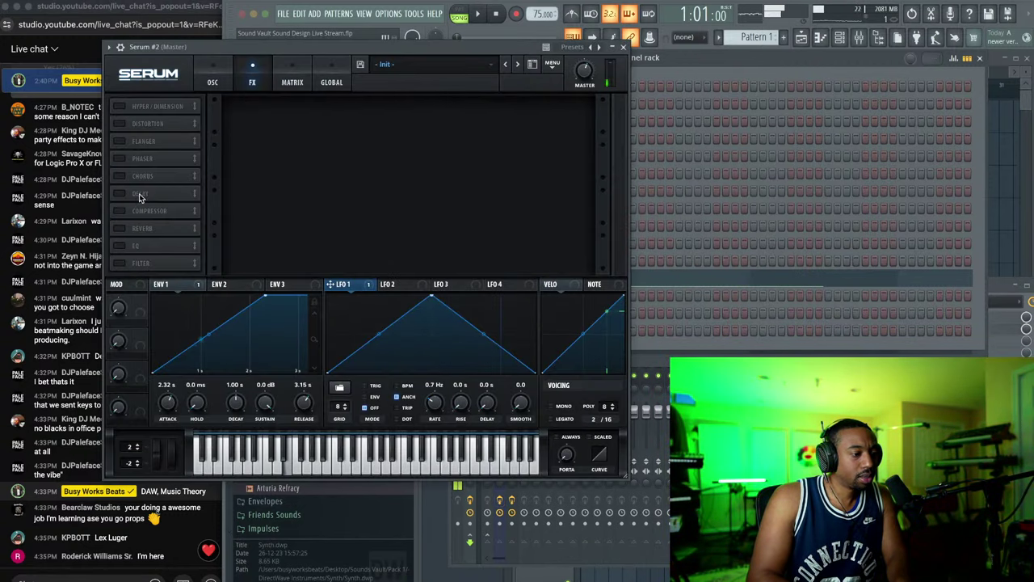
left_click(121, 229)
left_click(142, 193)
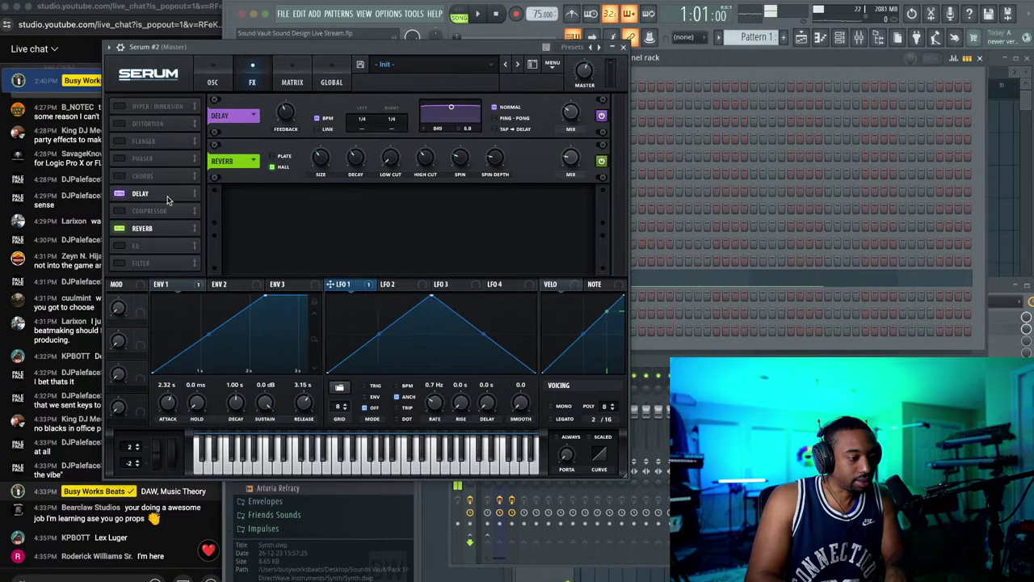
left_click(121, 177)
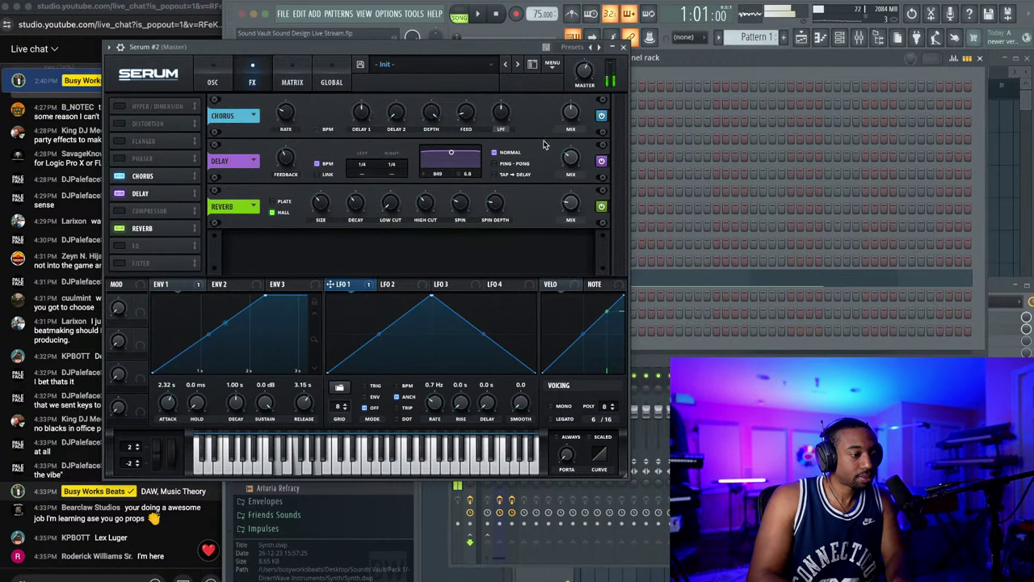
left_click(121, 176)
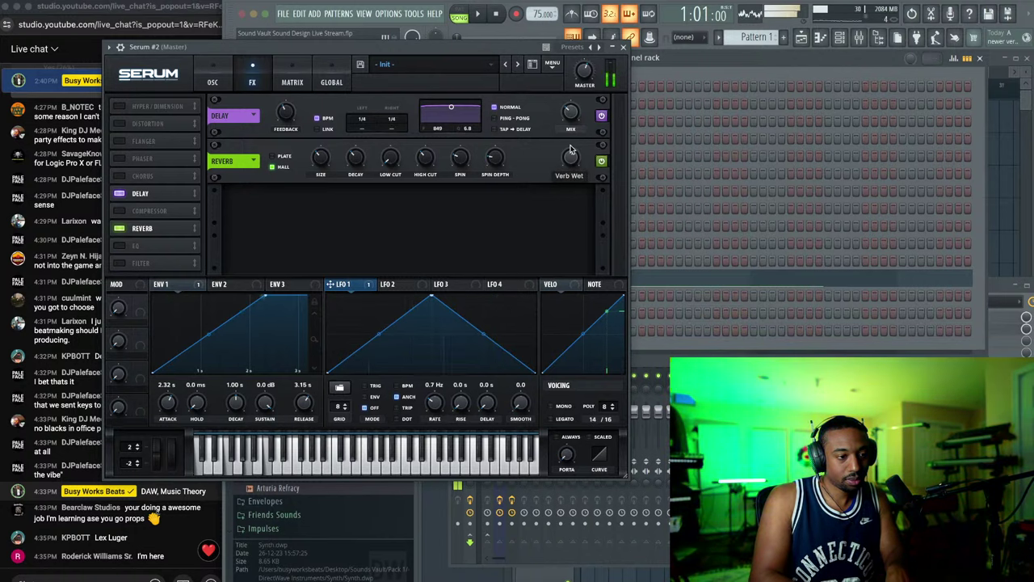
Step: Close the Serum #2 synth and delete the clip on Track 3 of the playlist
left_click(212, 82)
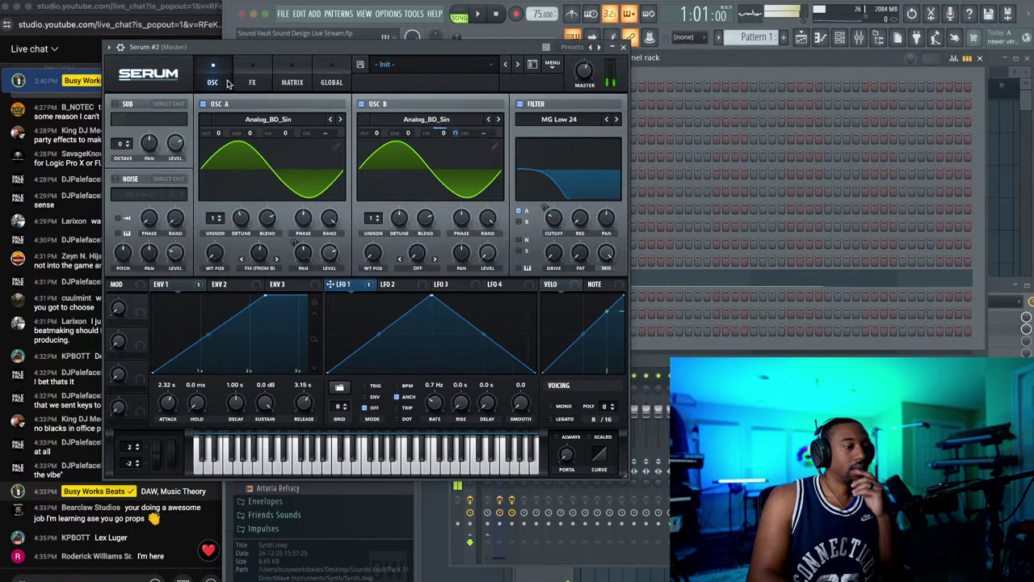
left_click(407, 286)
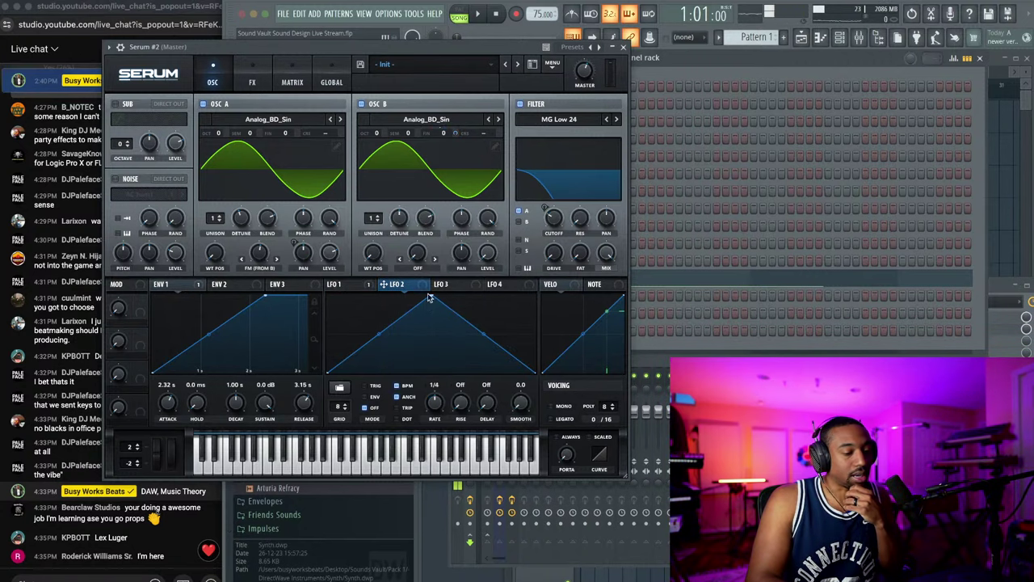
left_click(624, 48)
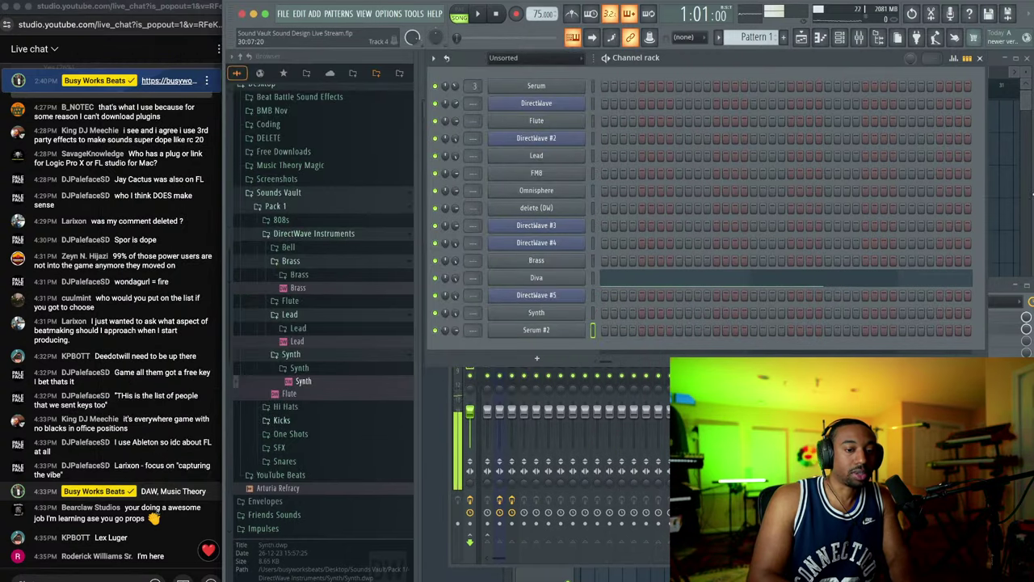
left_click(1007, 189)
right_click(675, 146)
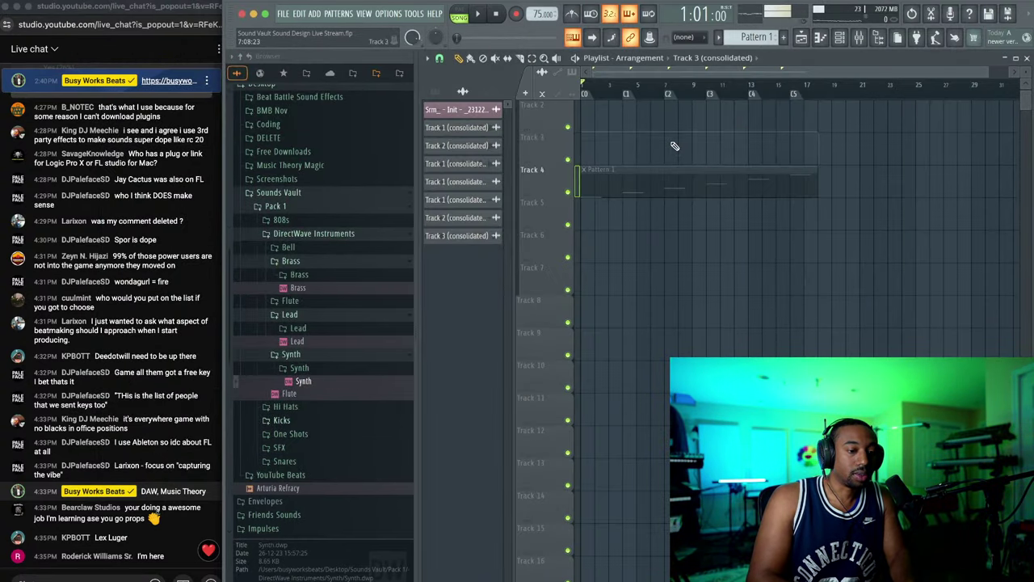
Step: Unmute the Pattern 1 clip on Track 4 and play the arrangement briefly from the start
left_click(497, 59)
left_click(635, 192)
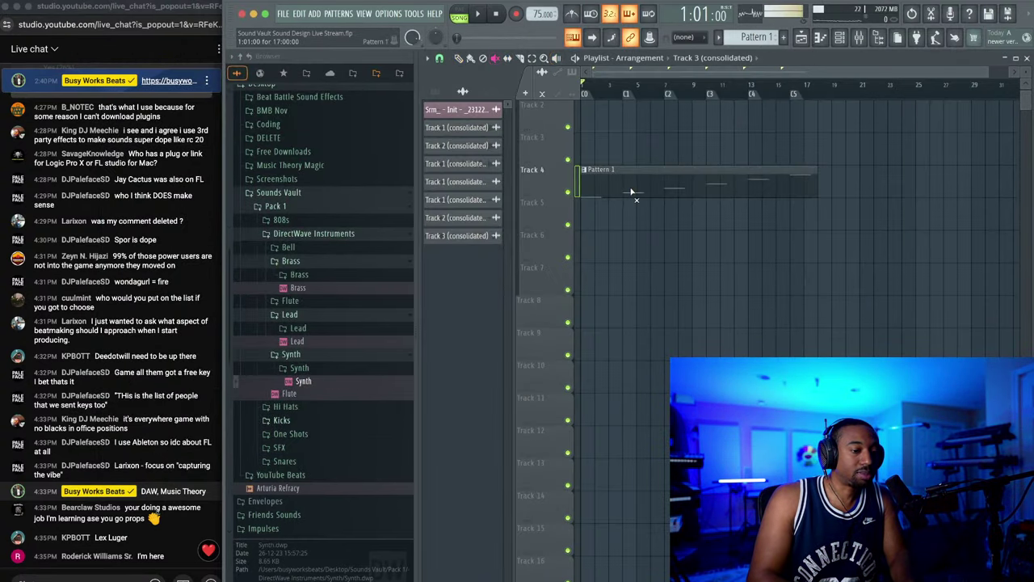
key("p")
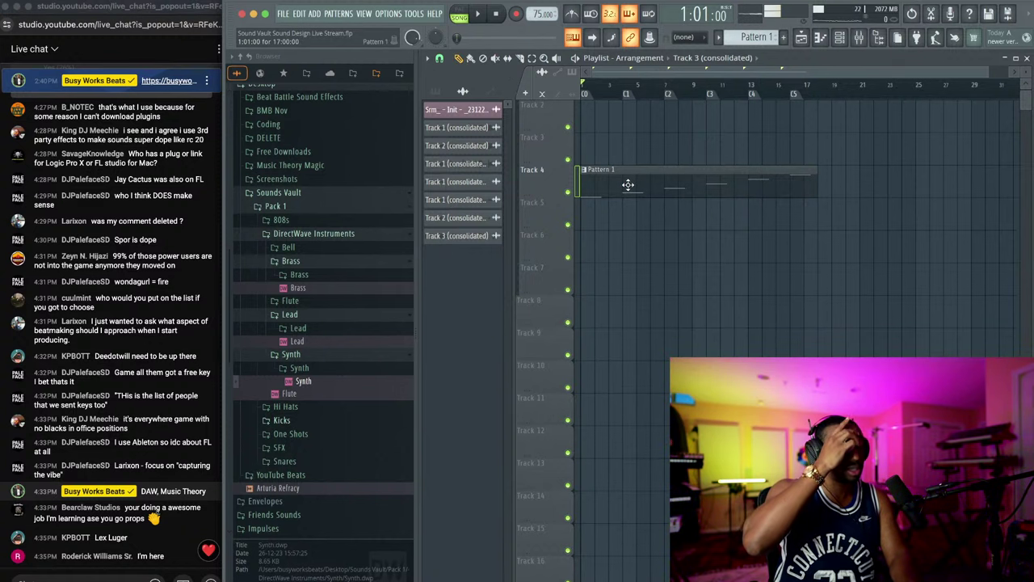
key("space")
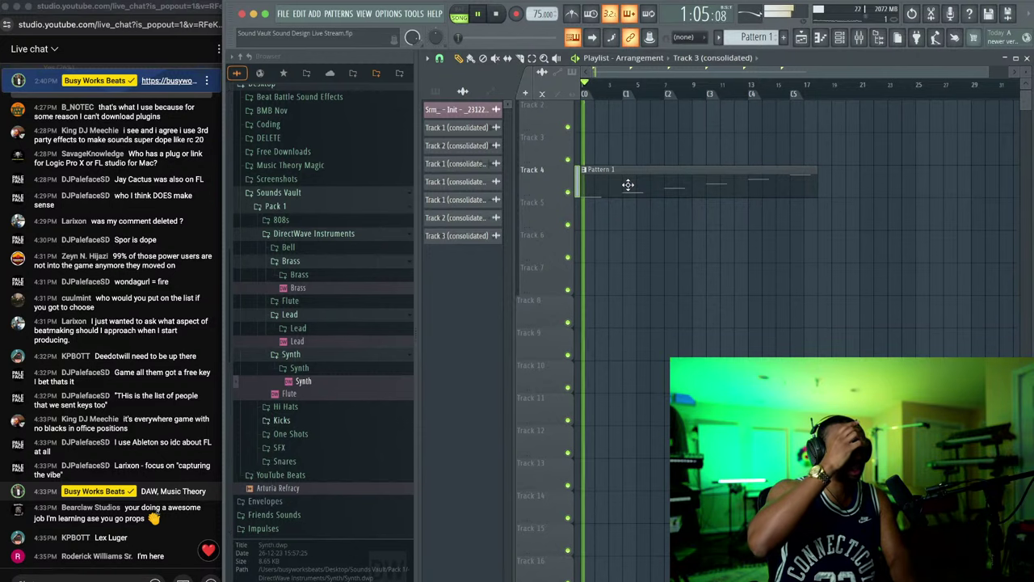
key("space")
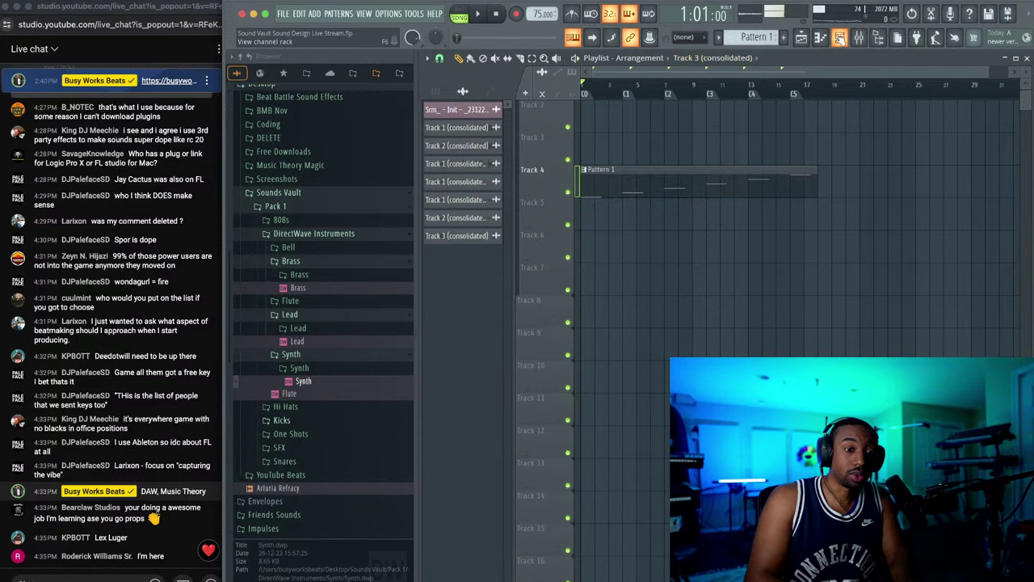
Step: Move the Pattern 1 note sequence from the Diva channel to the Serum #2 channel
left_click(840, 38)
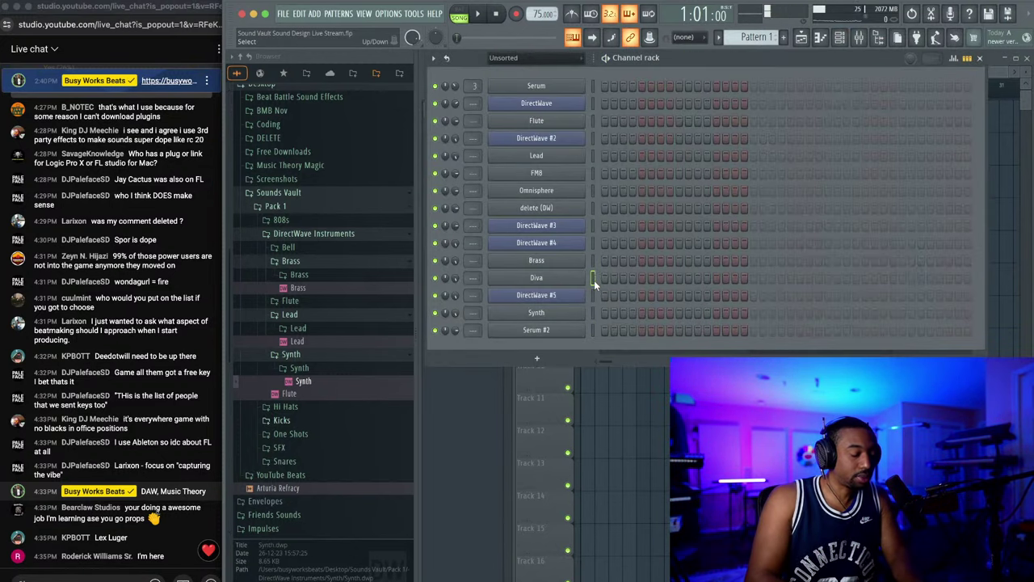
key("super+x")
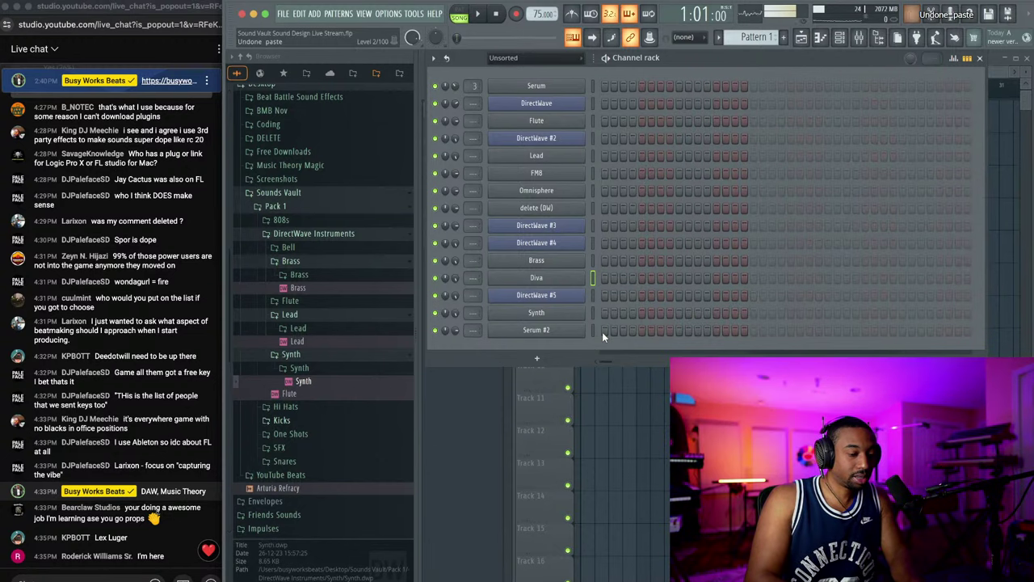
left_click(593, 330)
key("super+v")
Step: Play back the arrangement and check the pasted notes in the Serum #2 piano roll
right_click(607, 394)
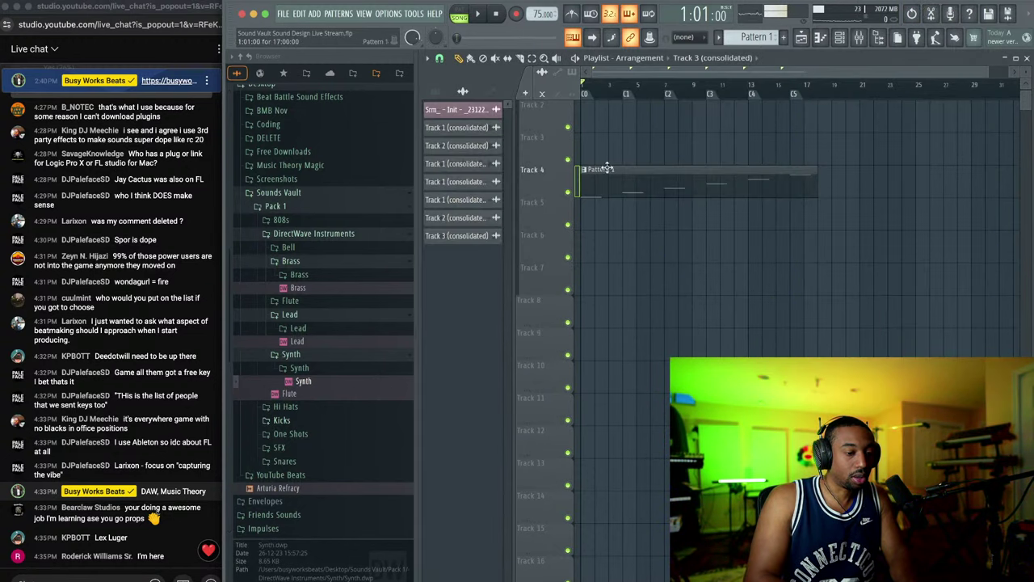
key("space")
left_click(842, 38)
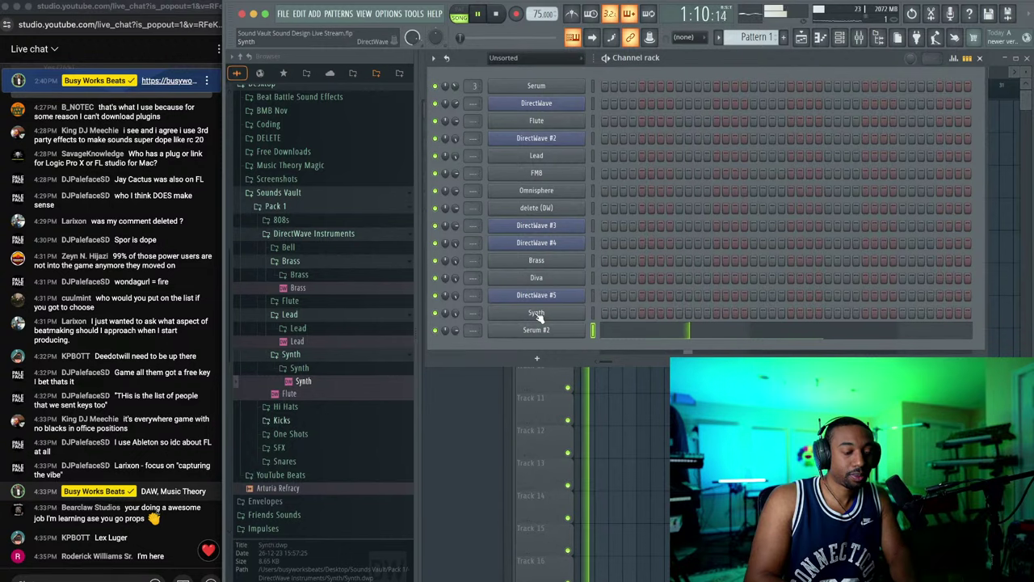
left_click(624, 330)
scroll(512, 312, "up", 5)
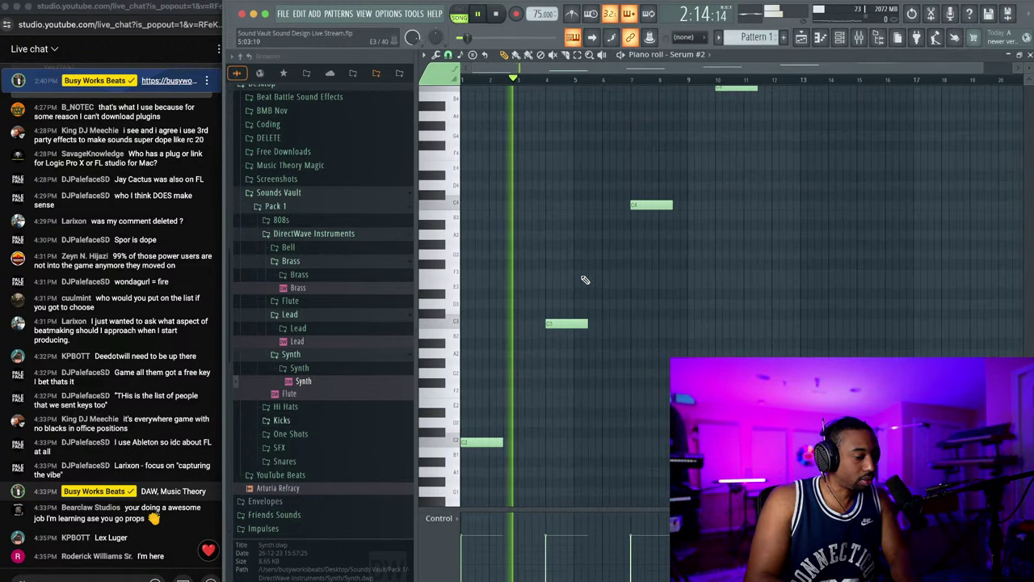
left_click(800, 40)
key("space")
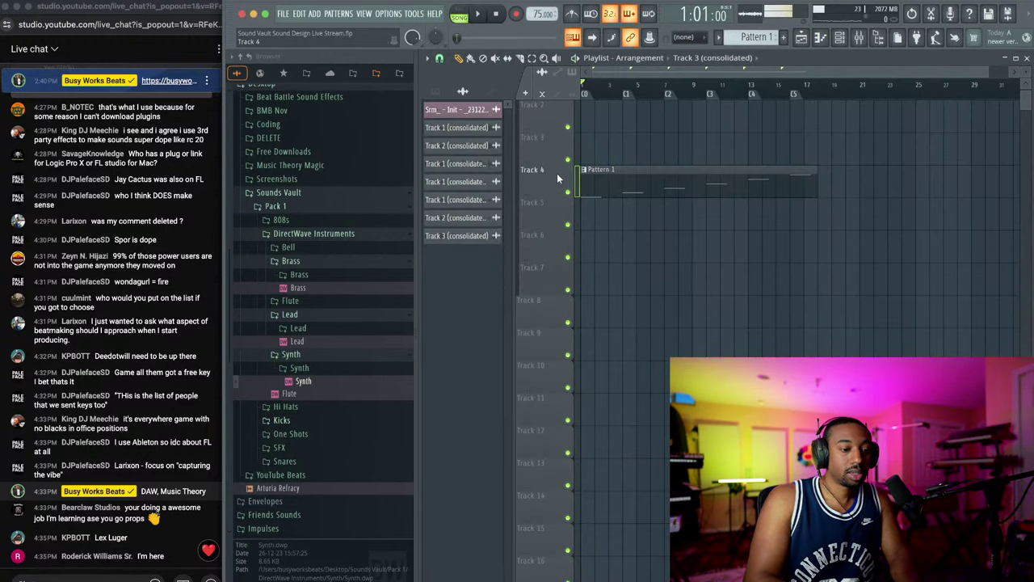
right_click(554, 169)
mouse_move(610, 369)
left_click(659, 368)
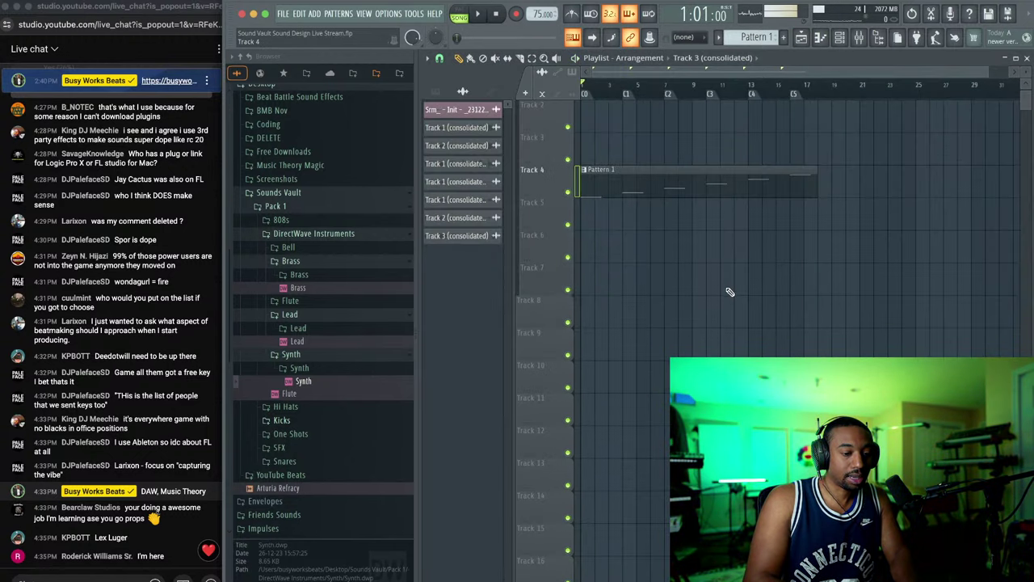
Step: Reopen the Serum #2 synth to audition its sound, and return to the playlist
left_click(840, 37)
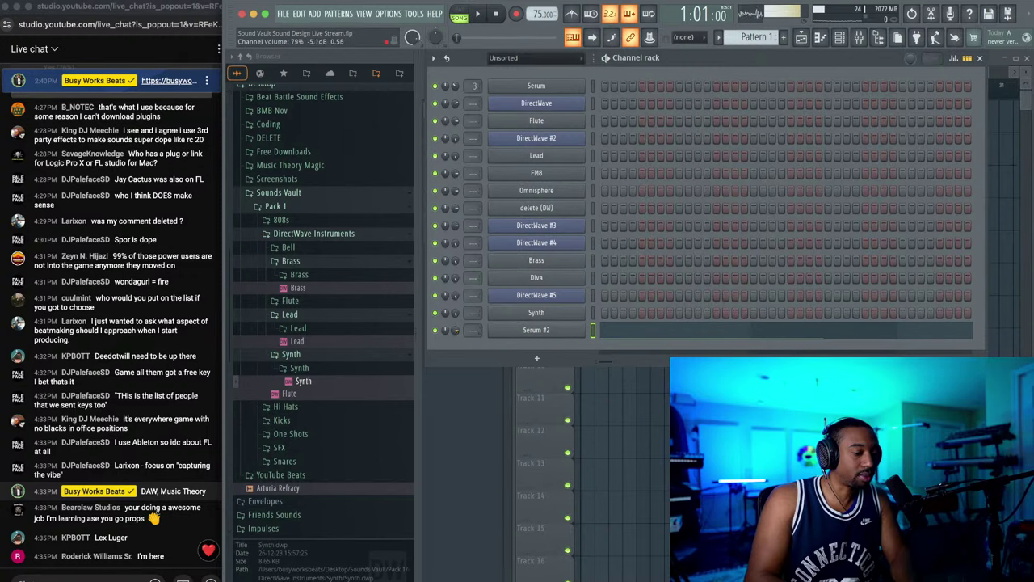
left_click(557, 332)
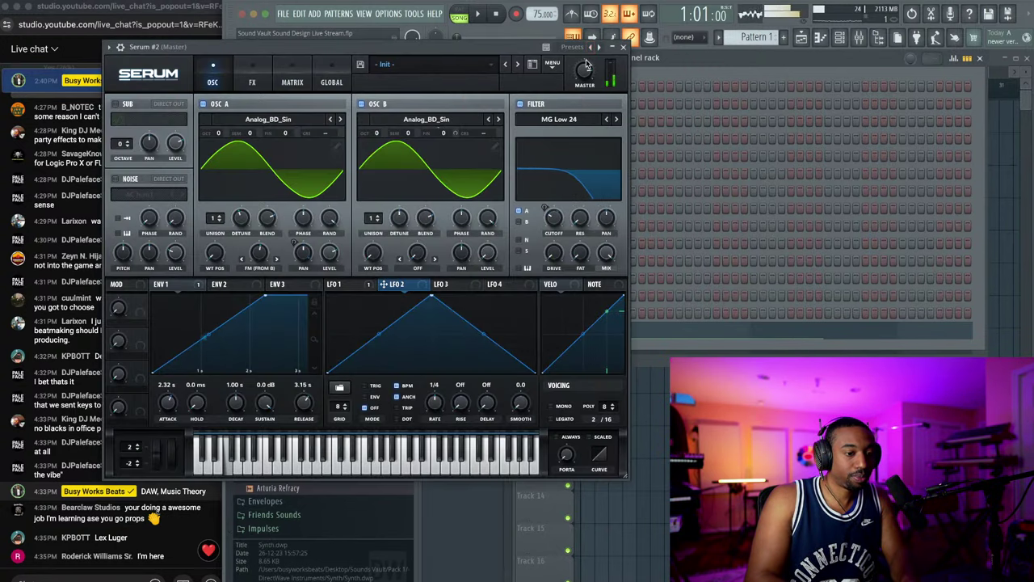
left_click(623, 47)
key("F6")
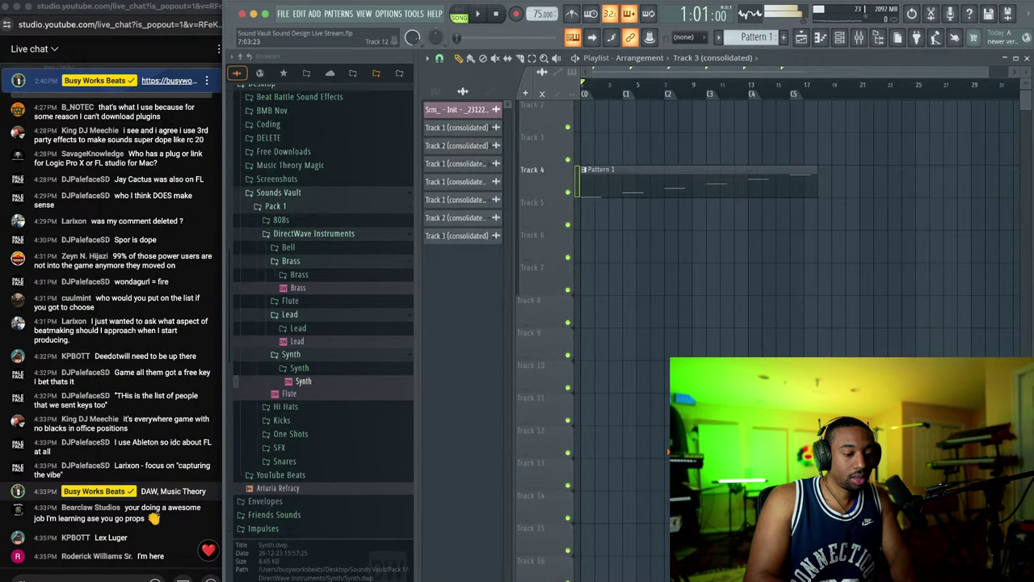
Step: Consolidate Track 4 into an audio clip, choosing the tail mode for the render
right_click(555, 186)
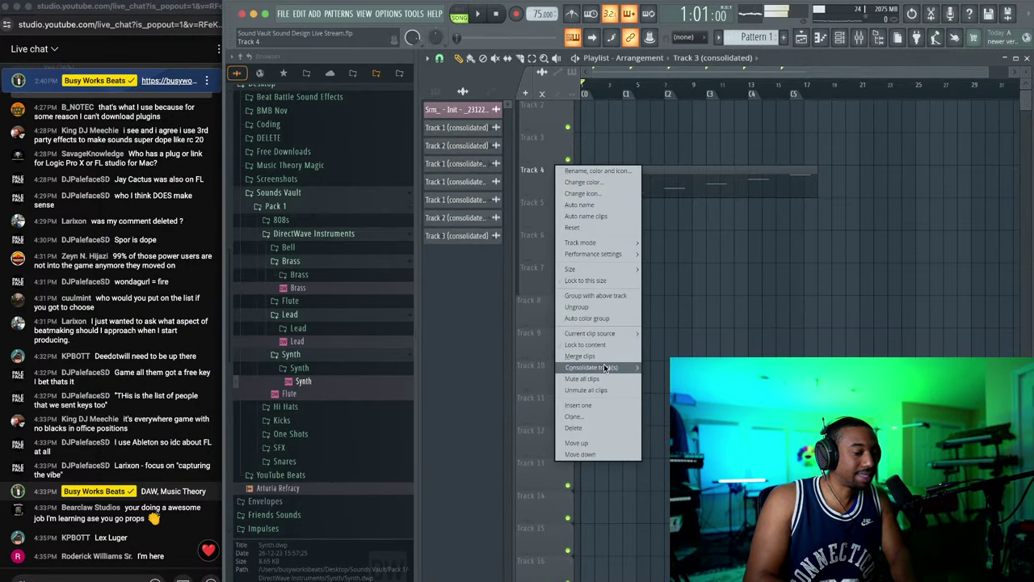
mouse_move(599, 367)
left_click(656, 369)
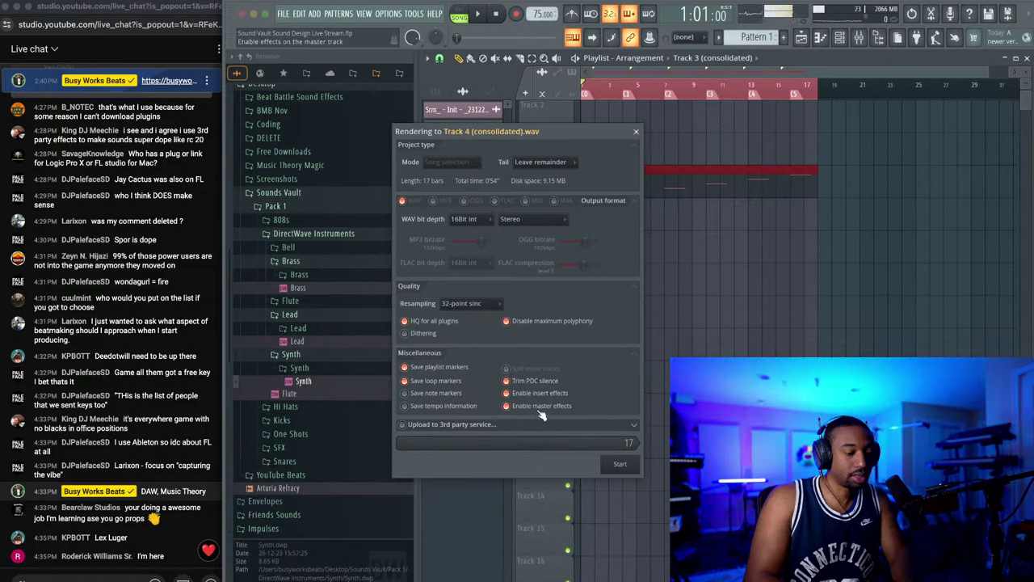
left_click(536, 162)
left_click(538, 181)
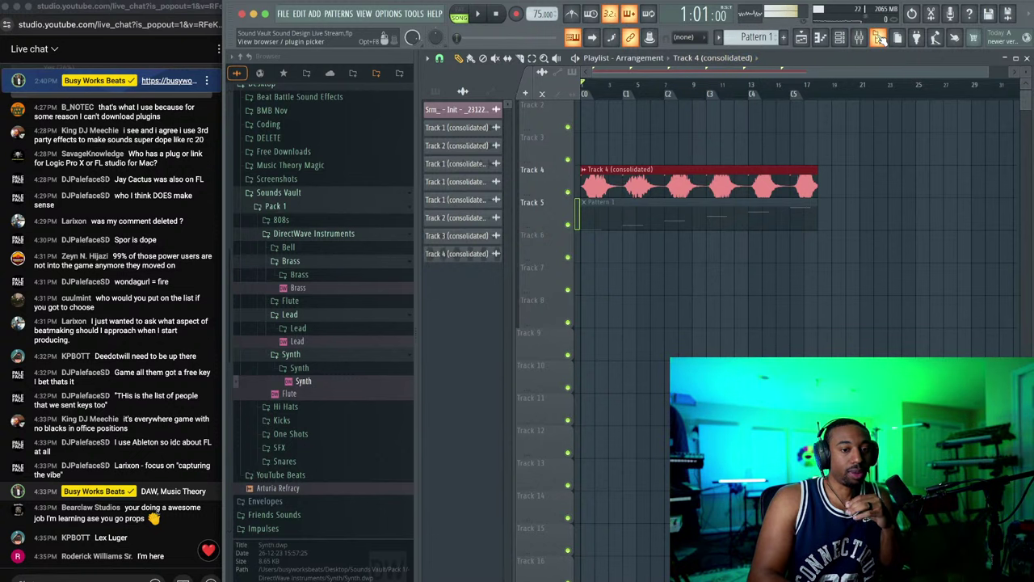
Step: Hide the file browser and play back the consolidated Track 4 audio clip to check the render
key("alt+F8")
scroll(416, 182, "up", 3)
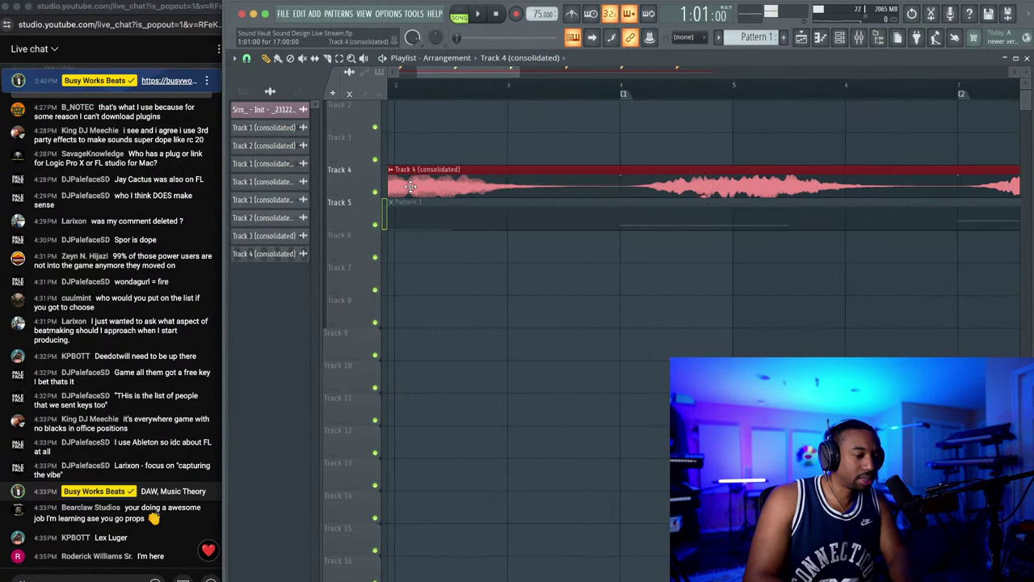
key("space")
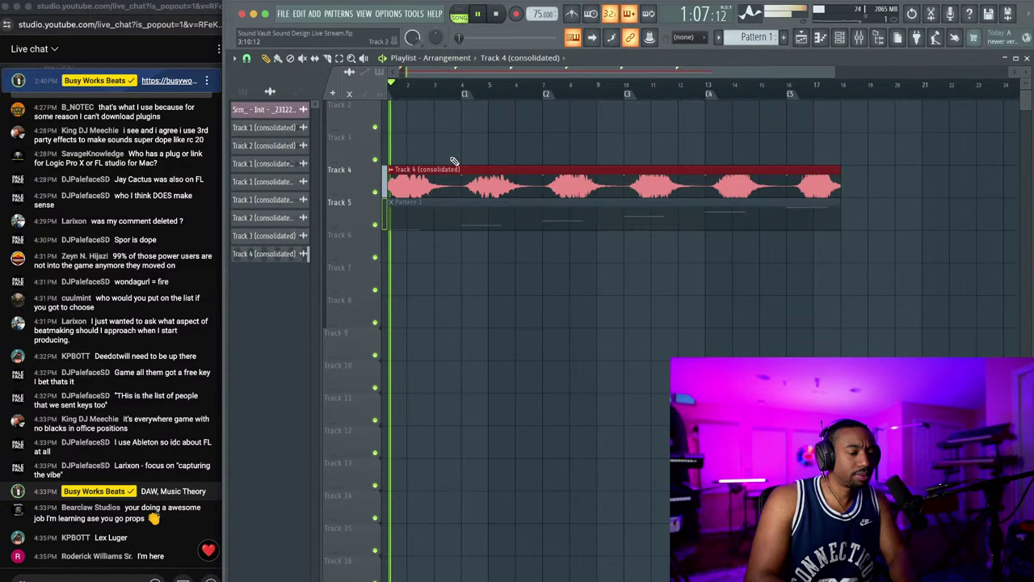
scroll(449, 170, "up", 1)
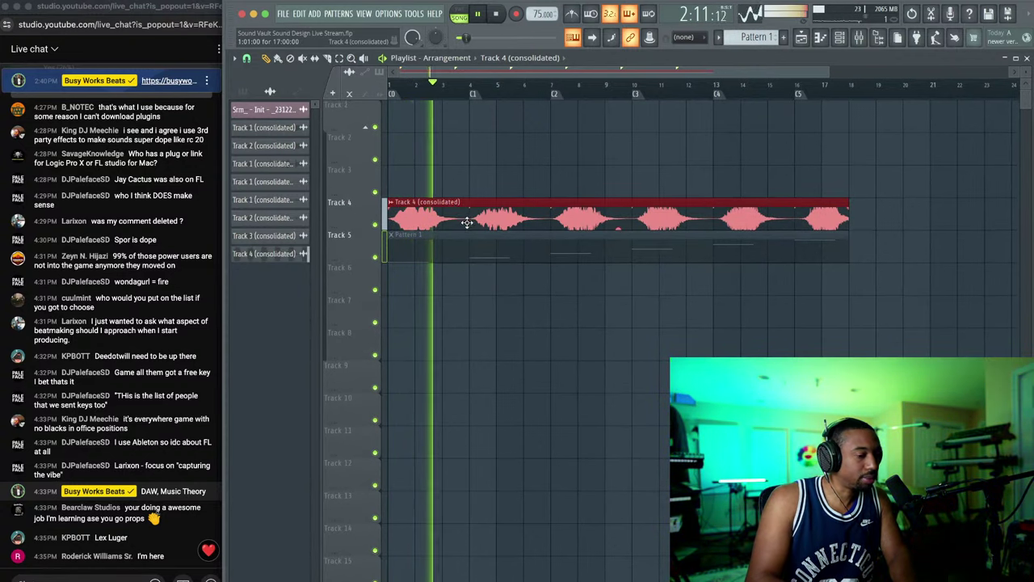
key("space")
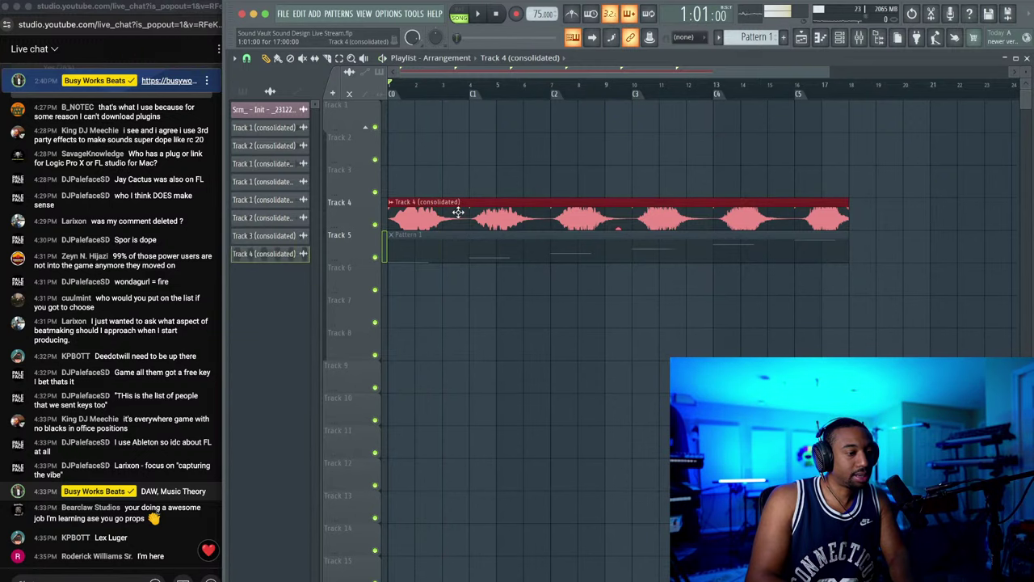
Step: Load the consolidated Track 4 clip from its sample settings into the Edison audio editor
double_click(459, 212)
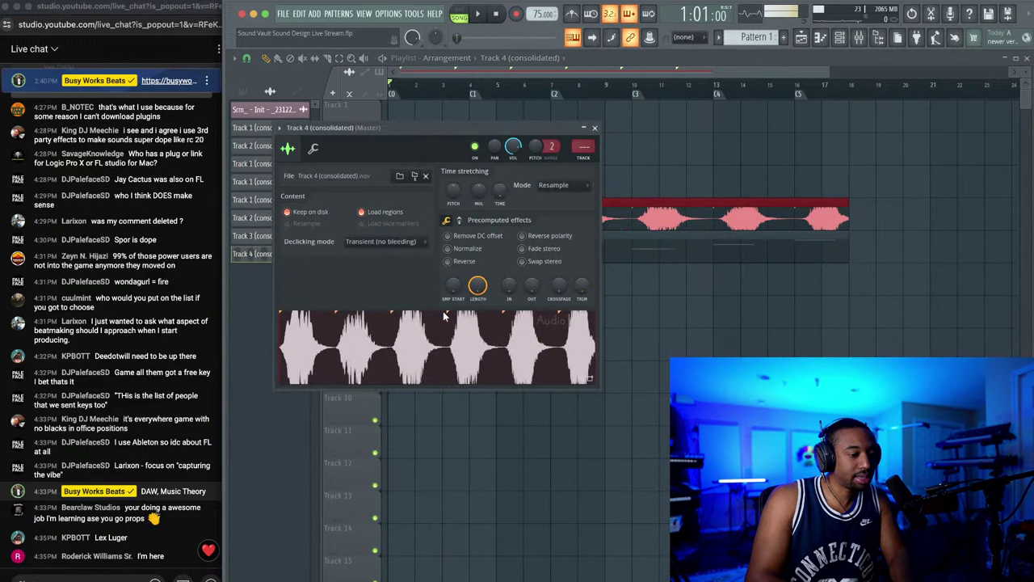
left_click(595, 129)
key("ctrl+s")
double_click(453, 211)
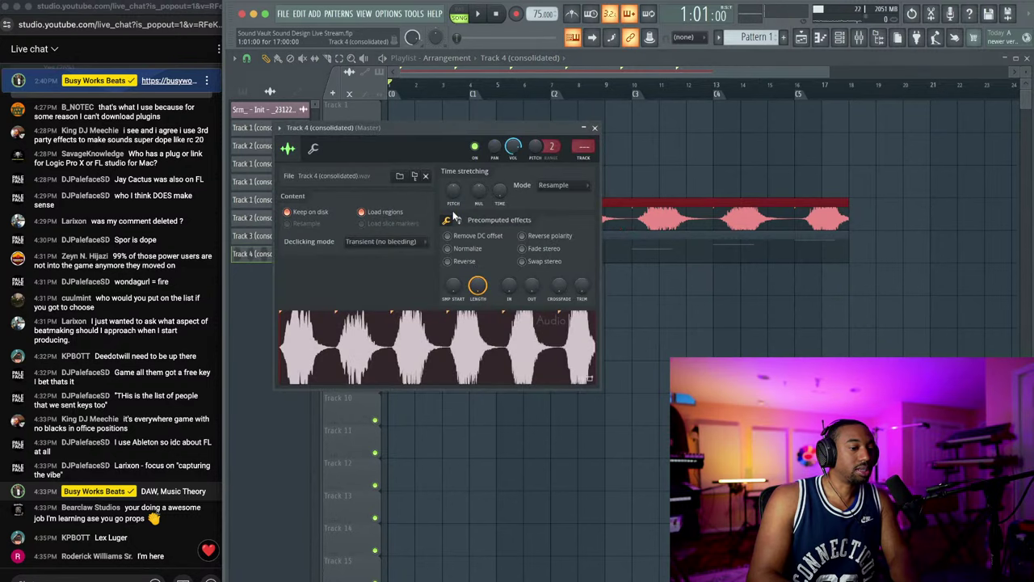
right_click(408, 353)
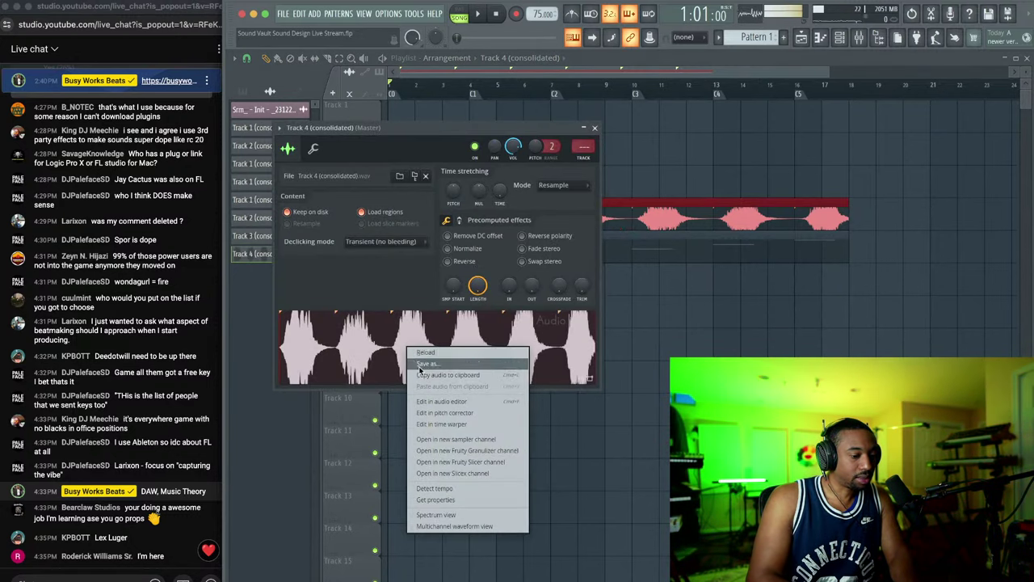
left_click(443, 402)
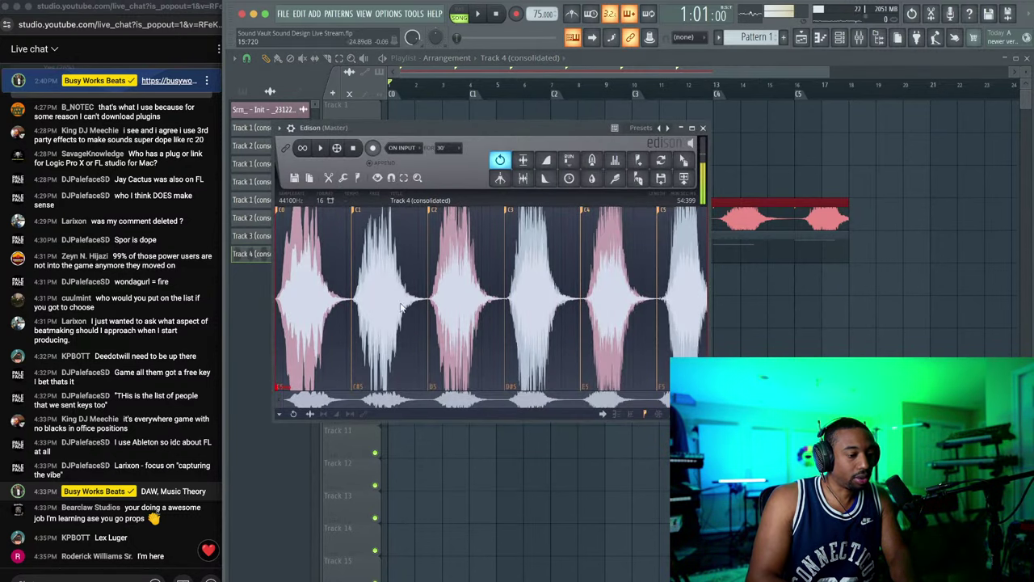
right_click(297, 399)
left_click(297, 399)
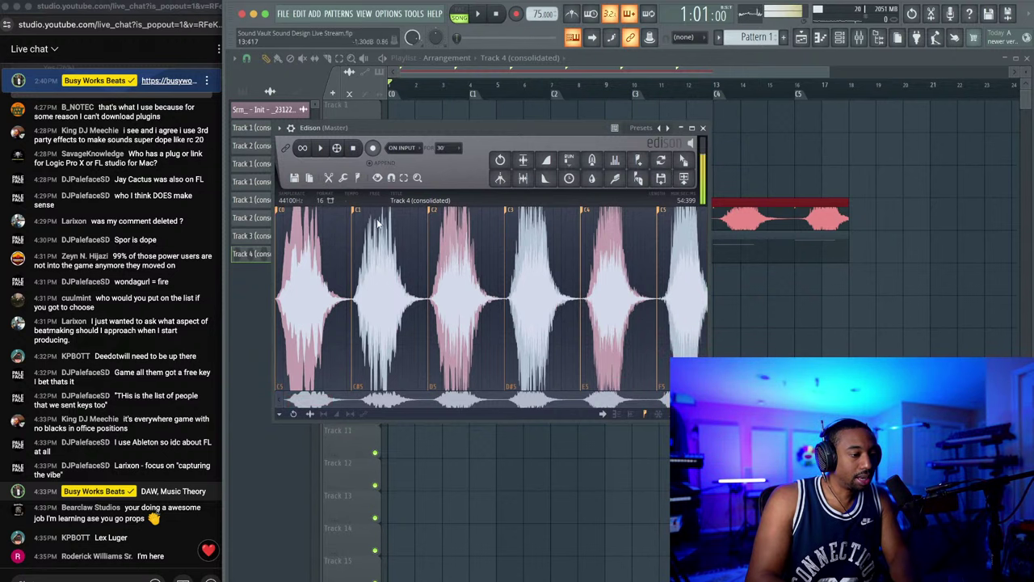
Step: Start exporting the Edison sample's regions and browse to the One Shots folder in Sounds Vault, Pack 1
left_click(295, 179)
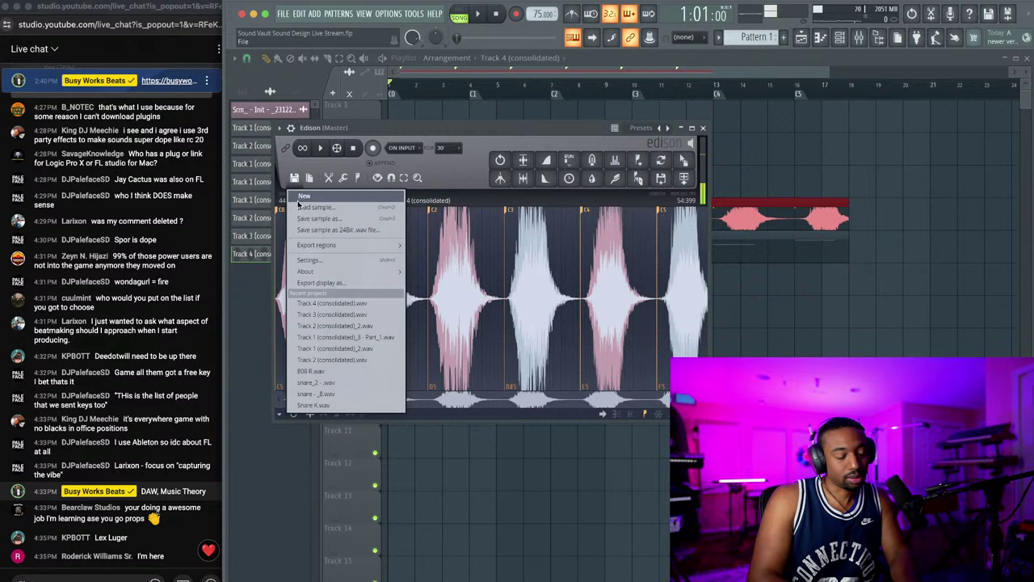
mouse_move(380, 245)
left_click(432, 257)
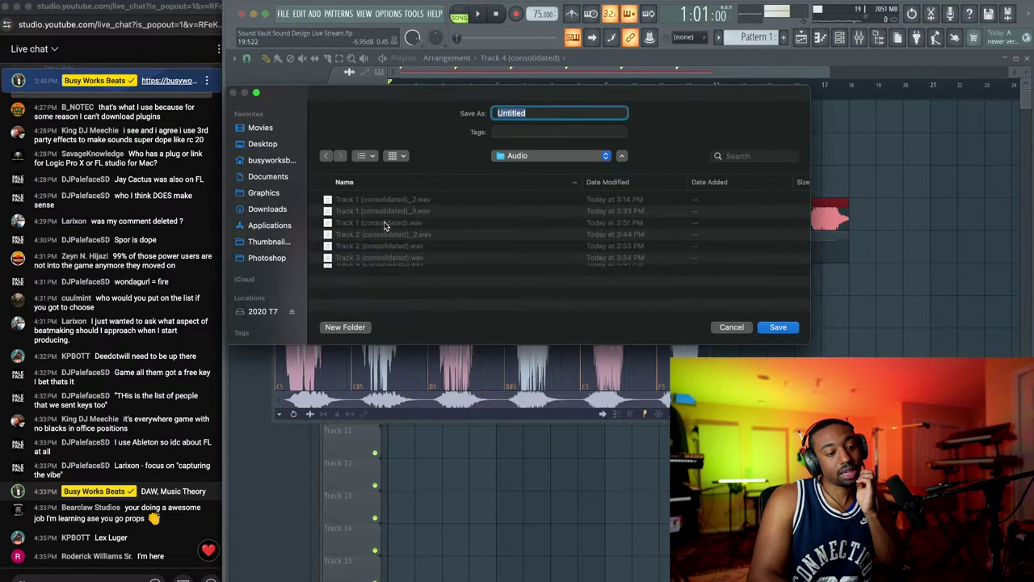
left_click(263, 144)
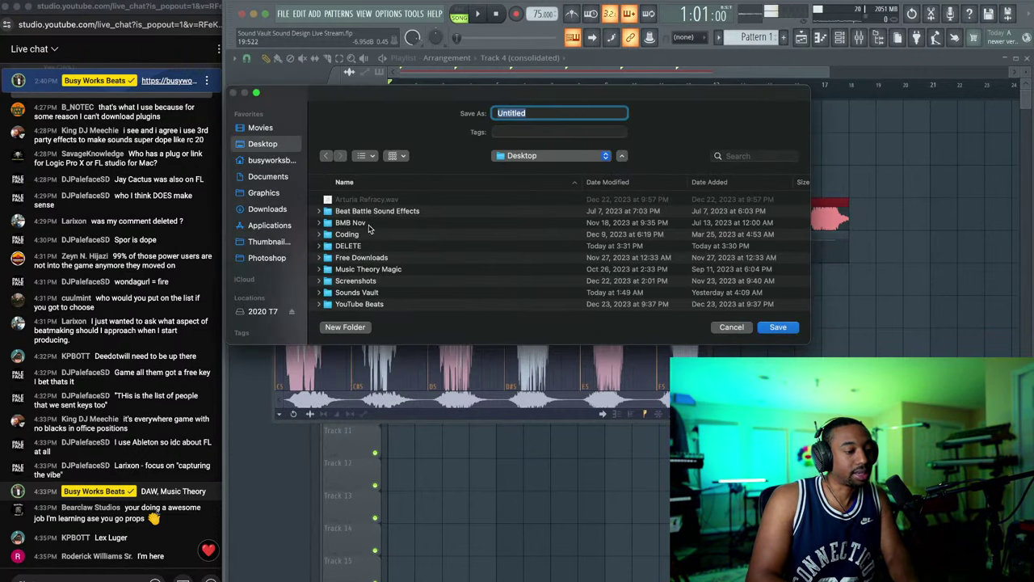
double_click(368, 293)
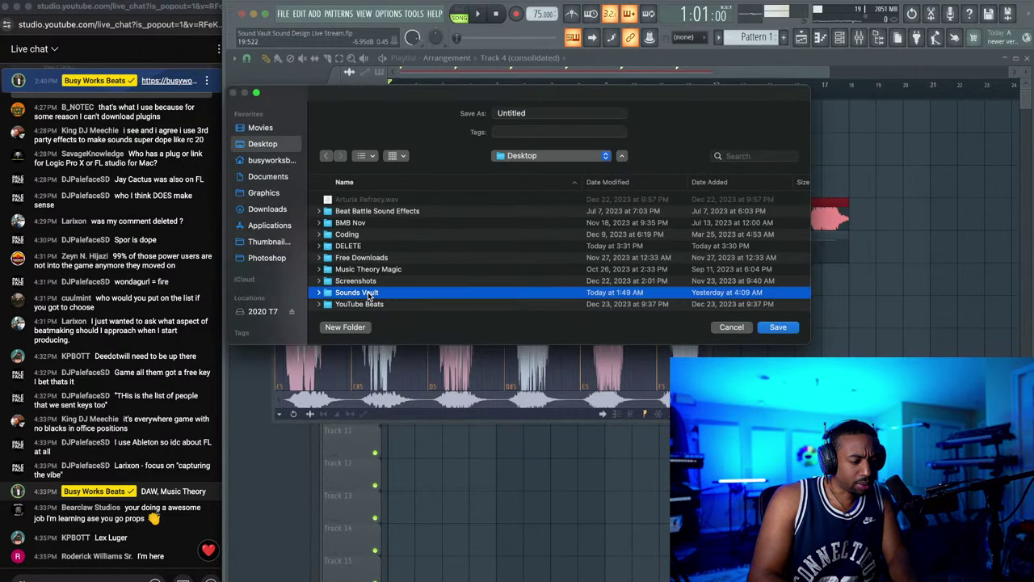
double_click(368, 203)
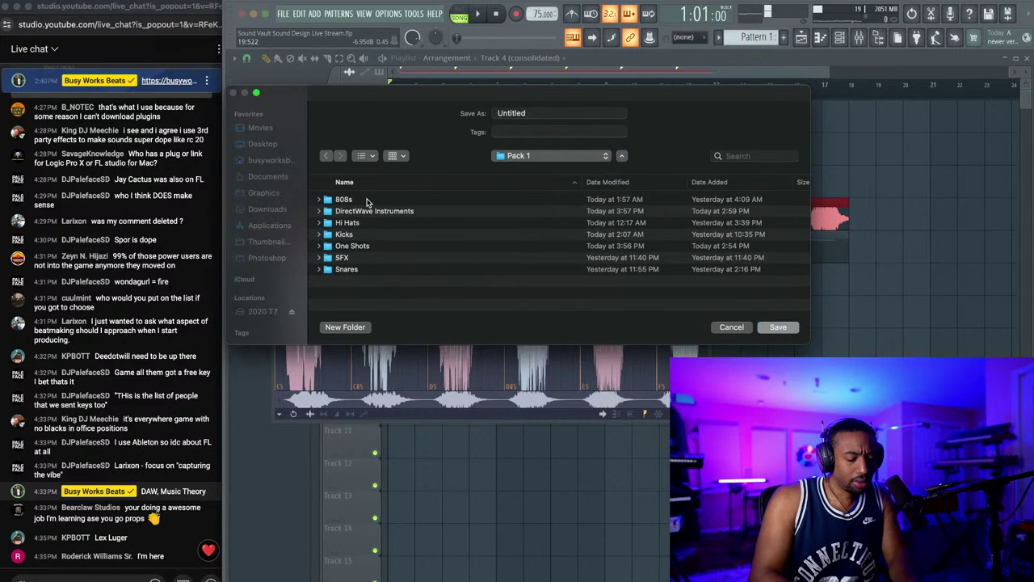
key("super+shift+n")
left_click(539, 241)
double_click(377, 246)
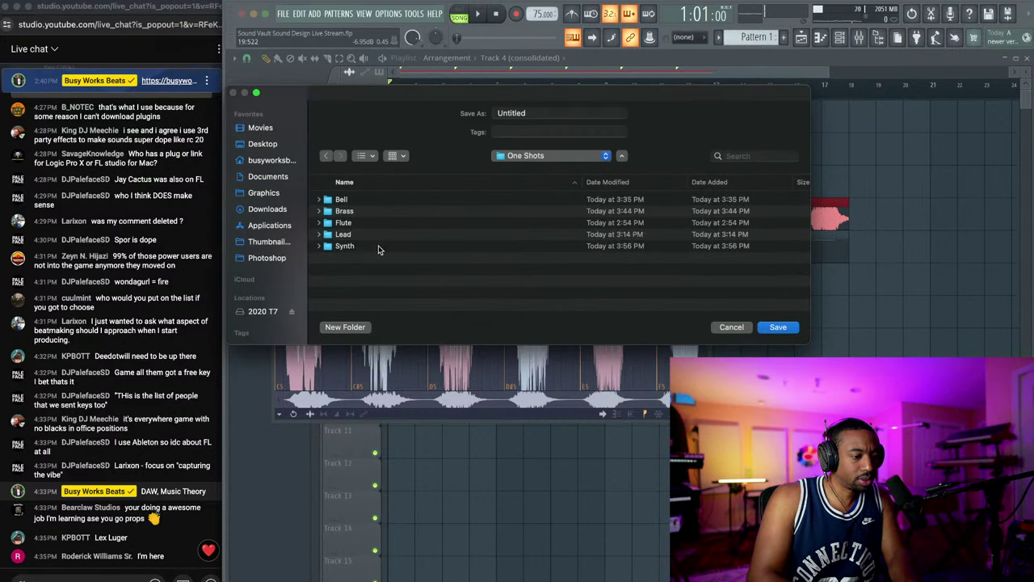
Step: Create a Pad folder inside One Shots and save the exported regions there with Pad as the base name
key("super+shift+n")
type("Pad")
key("Return")
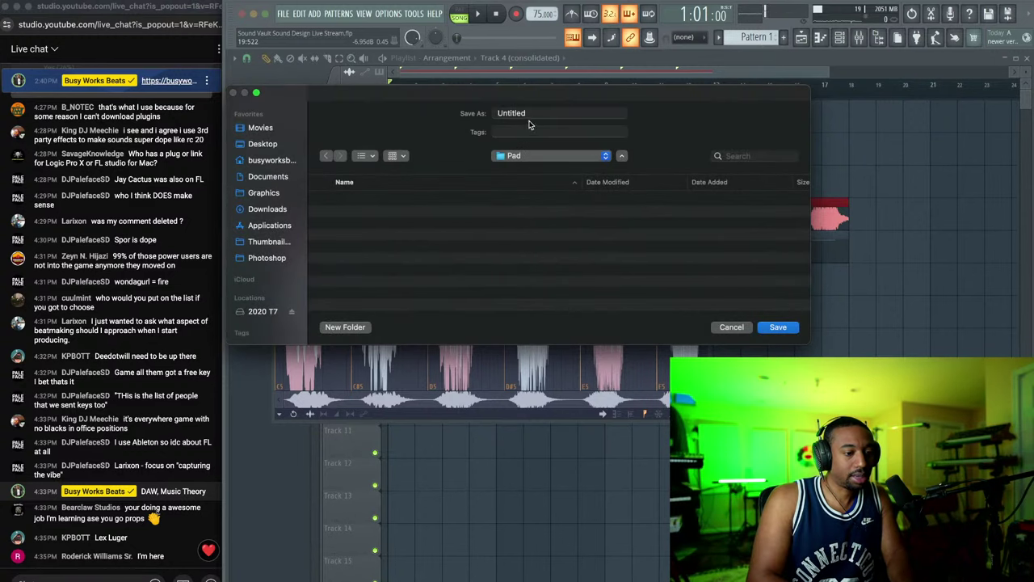
key("Return")
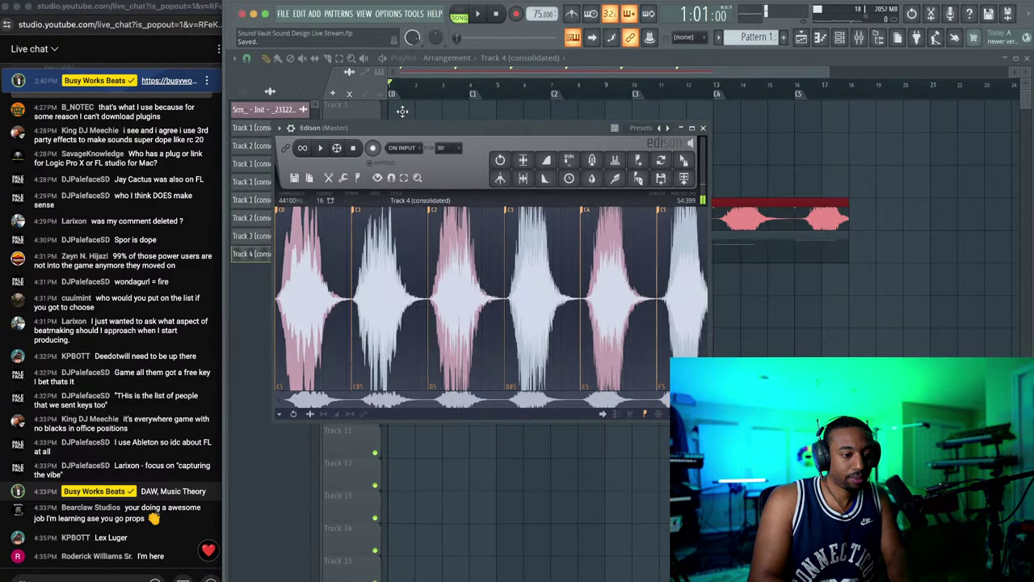
Step: Close Edison, show all channels in the channel rack, and add a new DirectWave instrument
left_click(704, 128)
key("F6")
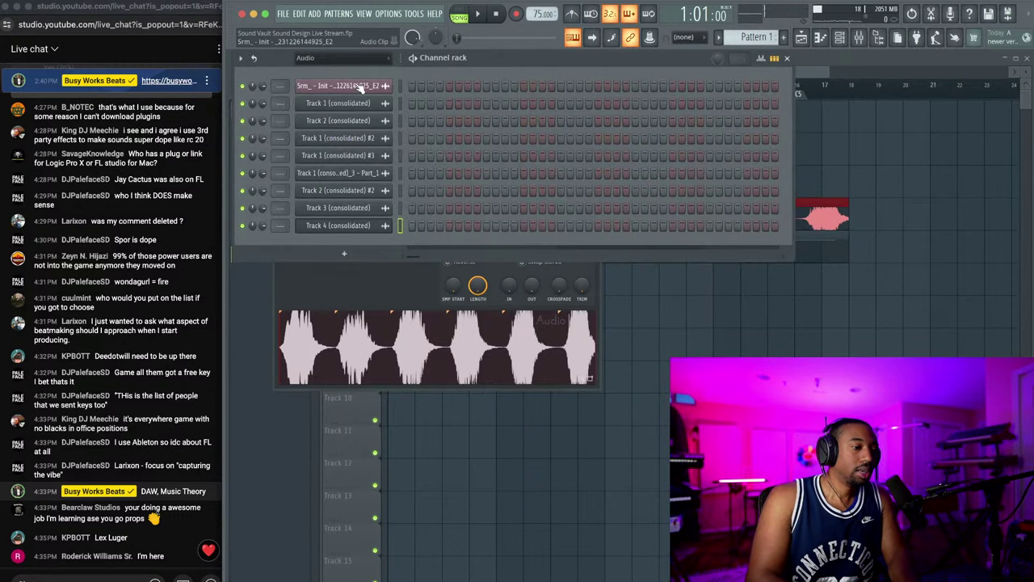
left_click(331, 64)
left_click(327, 71)
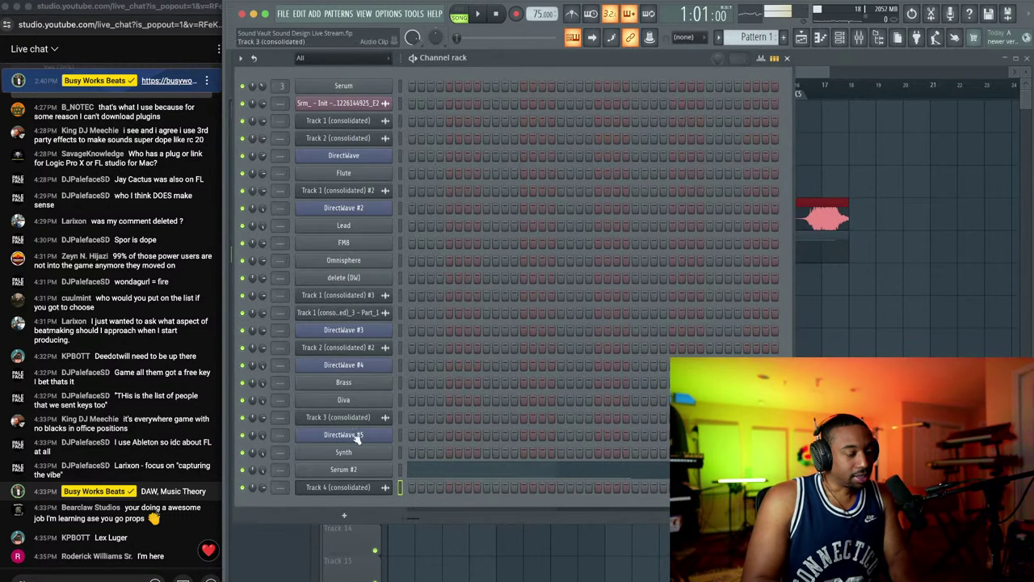
left_click(361, 520)
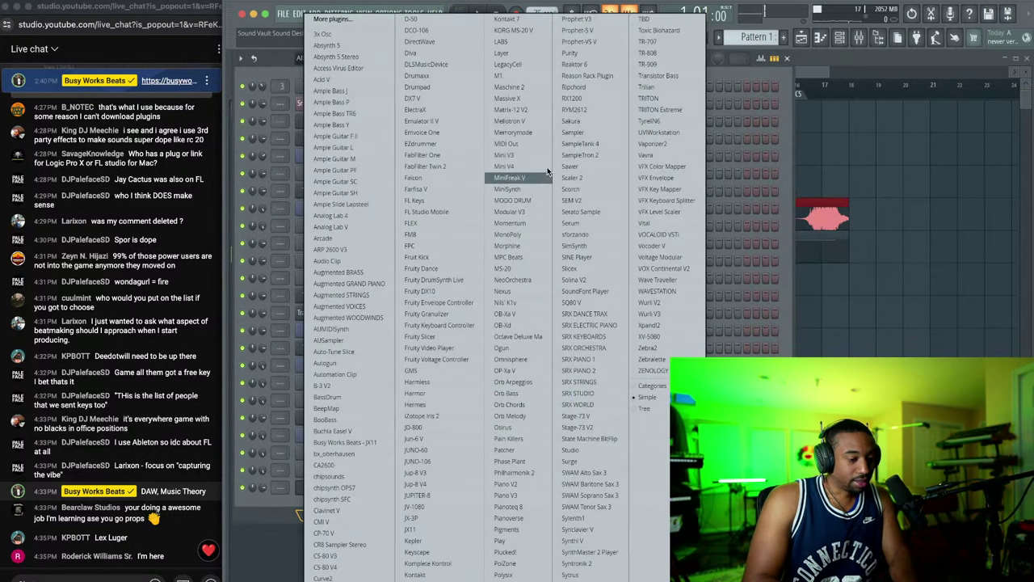
left_click(451, 44)
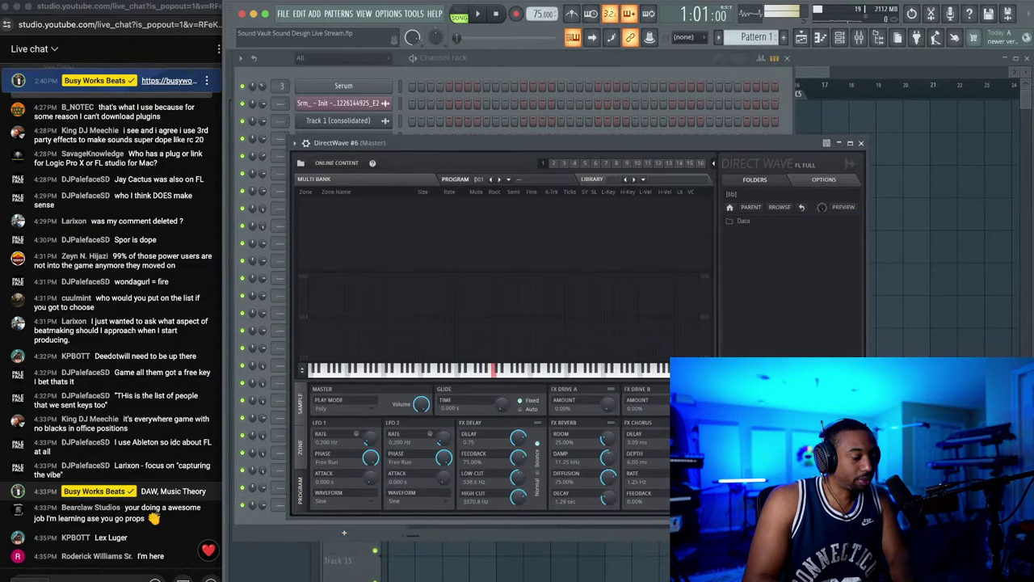
Step: Load all the Pad WAV files, C0 to C5, from Finder's One Shots Pad folder into the new DirectWave
key("super+Tab")
left_click(624, 236)
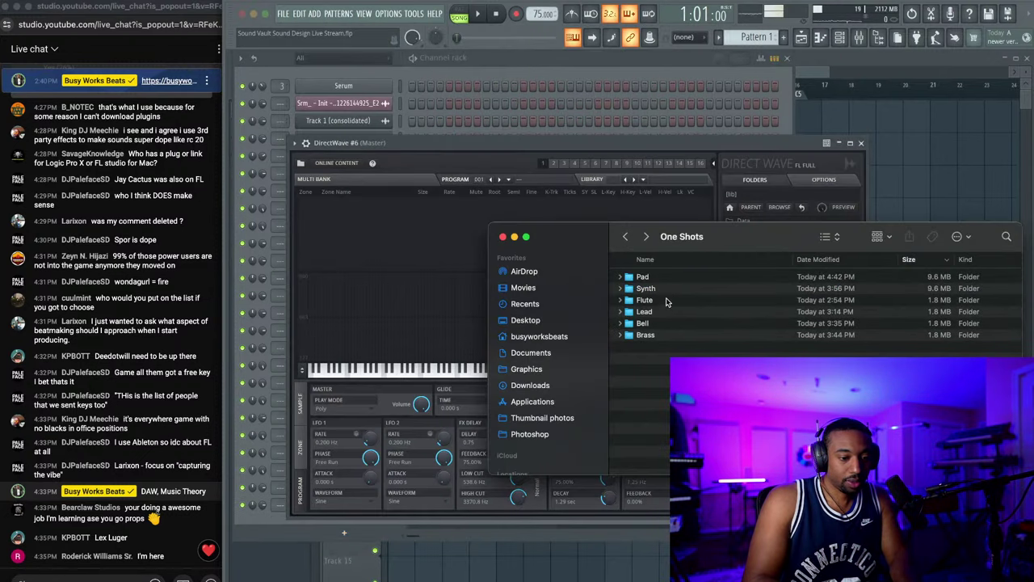
double_click(669, 279)
key("super+a")
left_click_drag(671, 279, 385, 318)
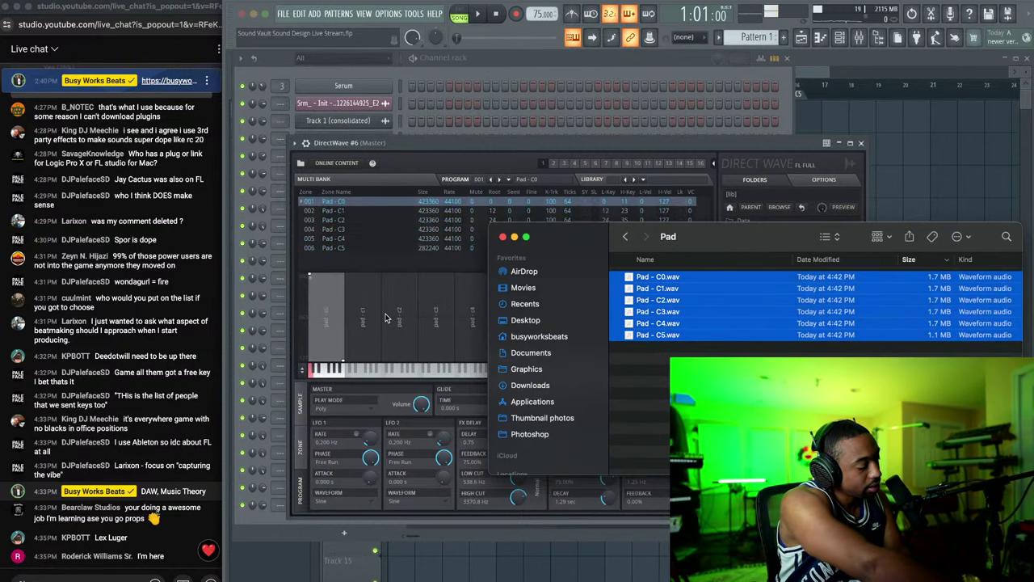
Step: Reopen DirectWave #6 to audition the mapped Pad samples, and close its window
left_click(436, 138)
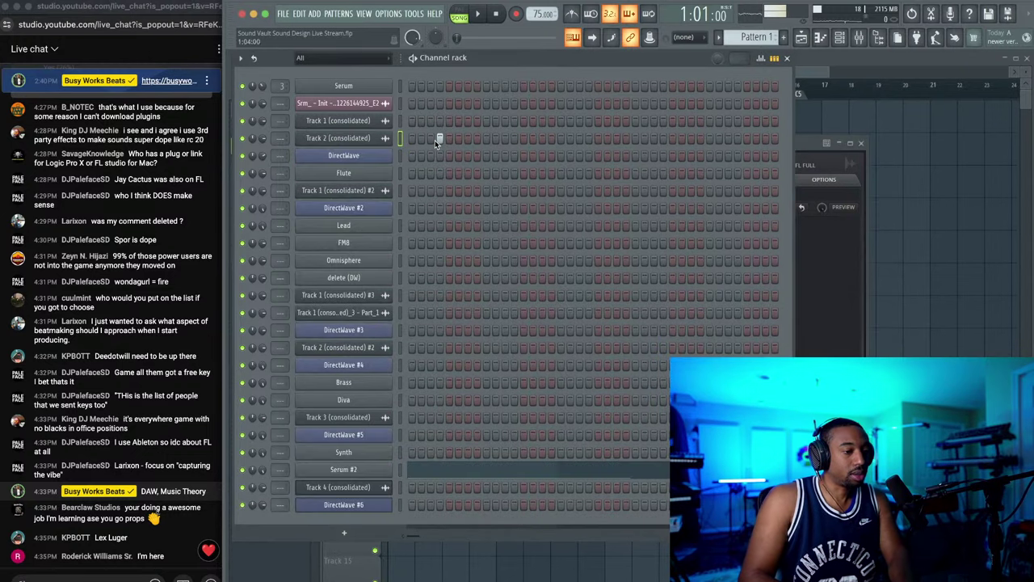
left_click(343, 504)
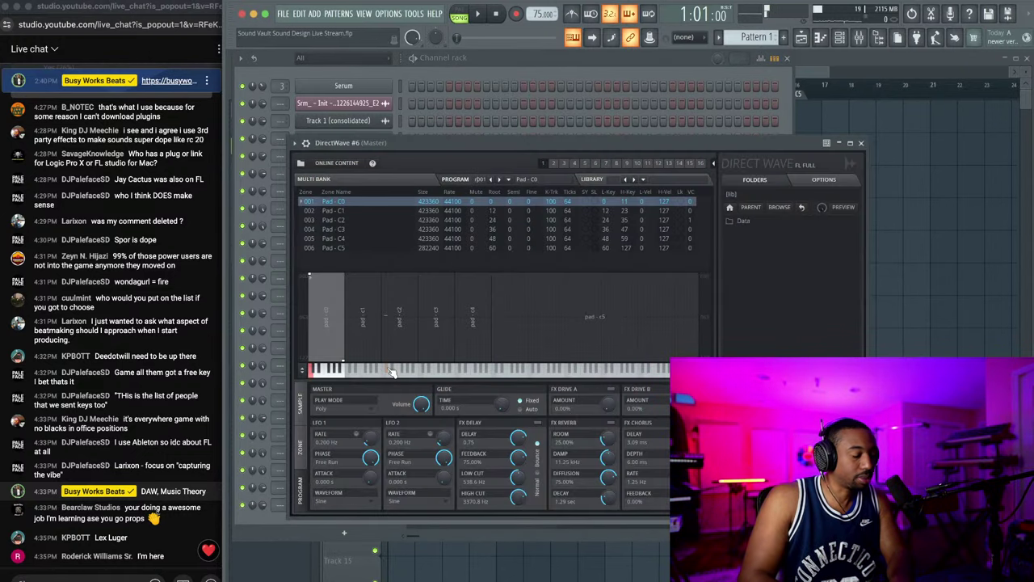
left_click(539, 423)
left_click(611, 423)
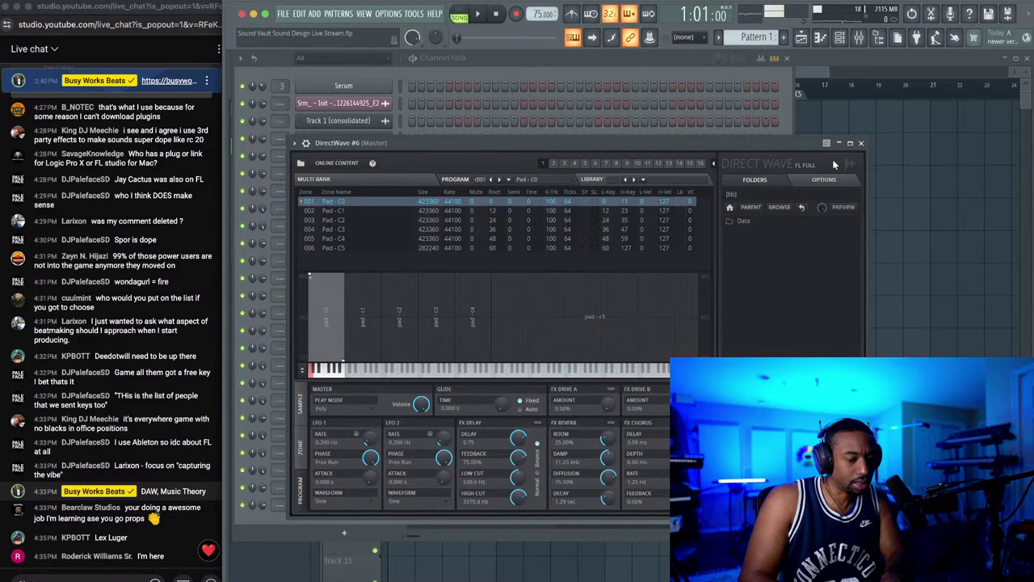
left_click(861, 143)
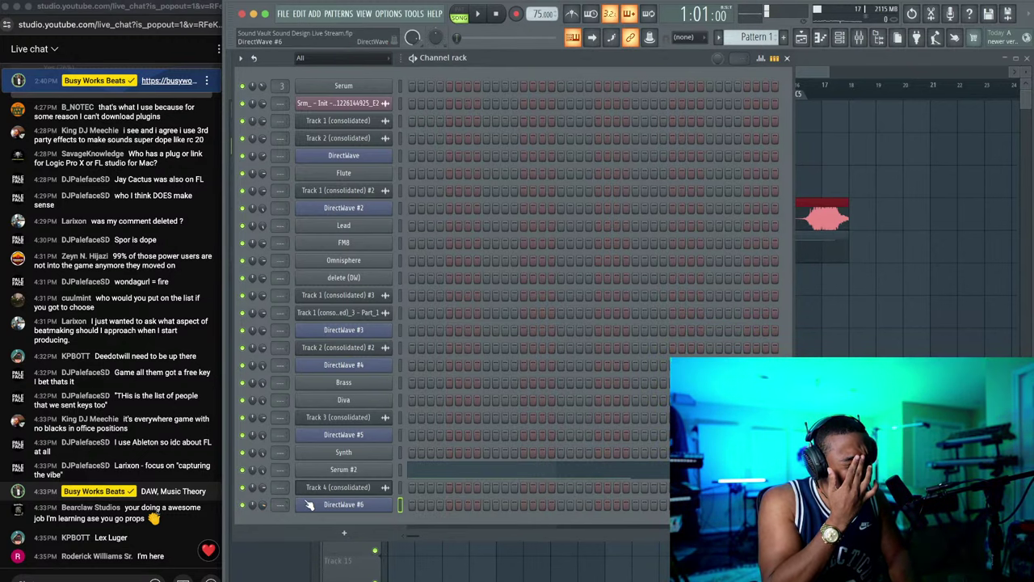
Step: Copy the Brass notes from Pattern 2 into the DirectWave #6 channel of Pattern 3
right_click(362, 511)
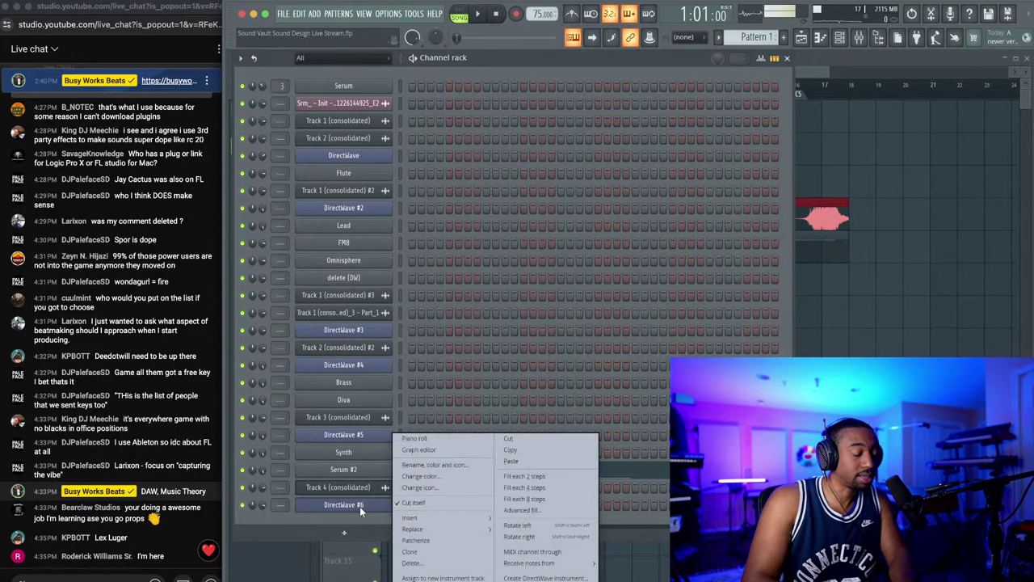
left_click(432, 435)
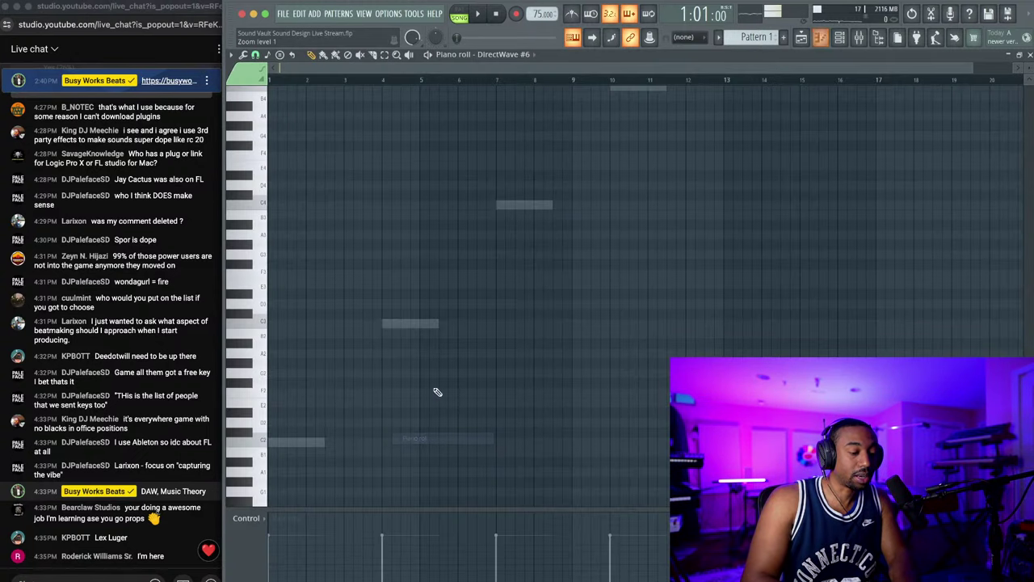
left_click(842, 39)
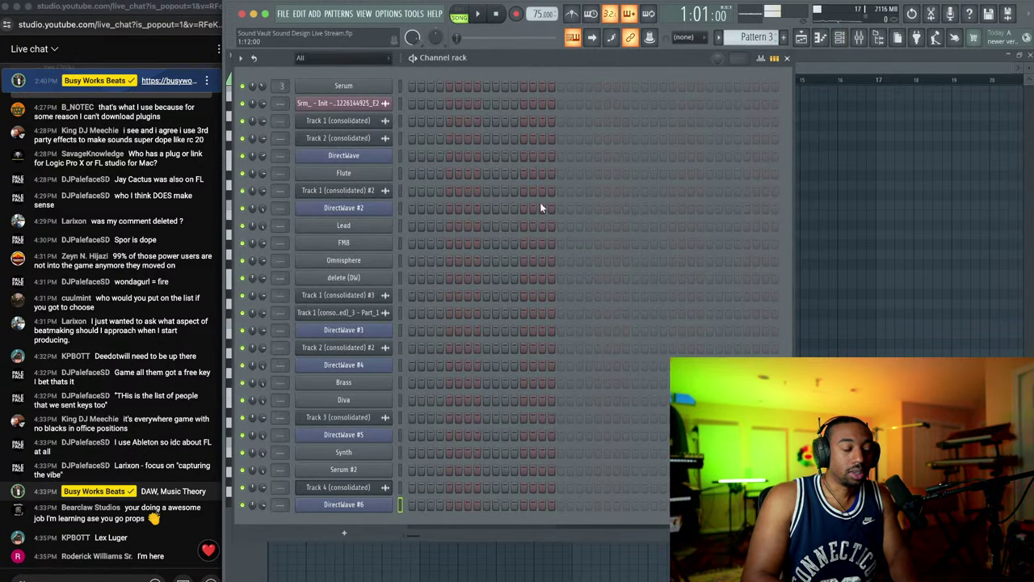
left_click(401, 382)
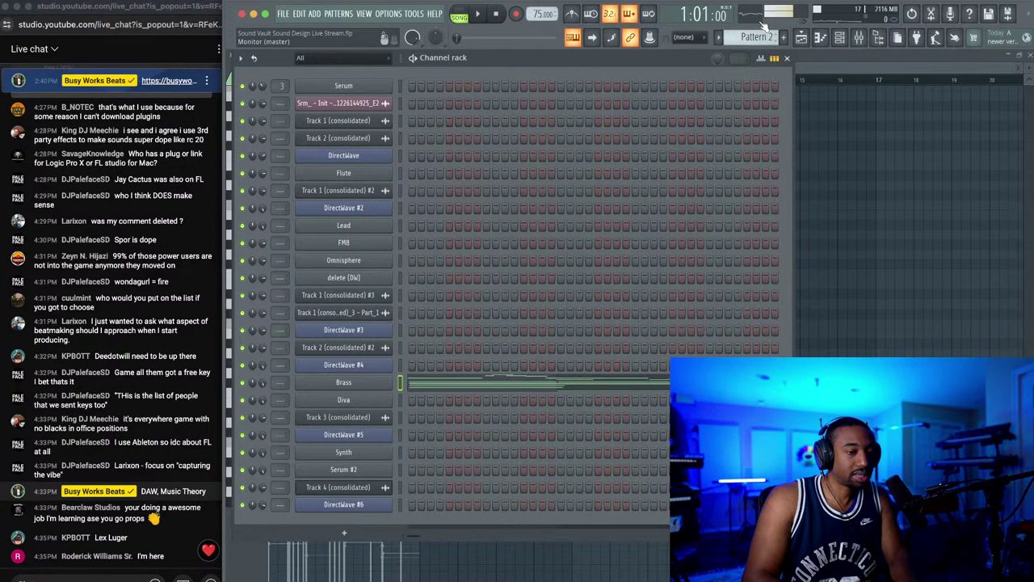
right_click(758, 36)
left_click(829, 39)
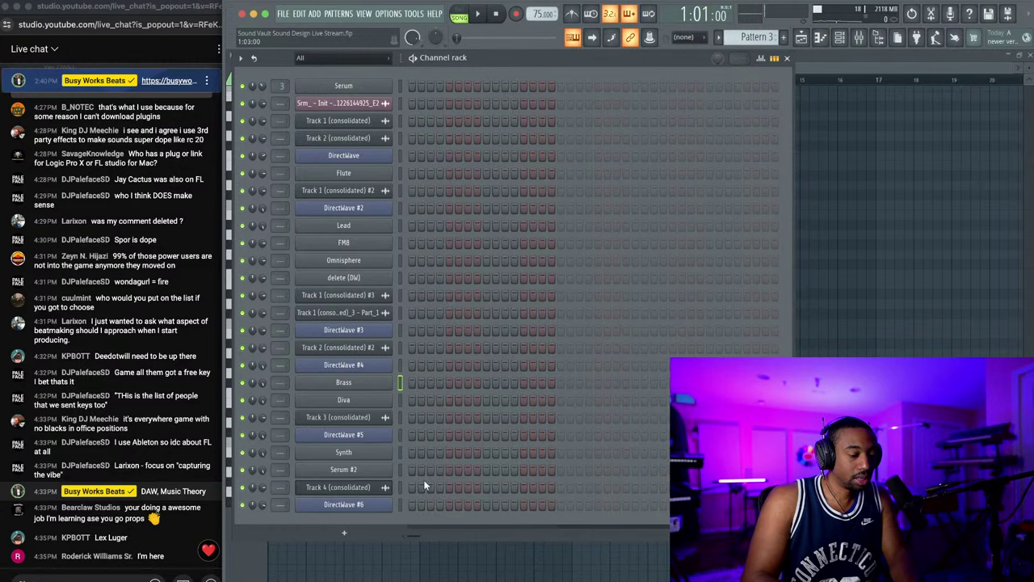
left_click(400, 504)
Step: Play Pattern 3 in pattern mode and transpose the DirectWave #6 notes up two octaves in the piano roll
left_click(477, 14)
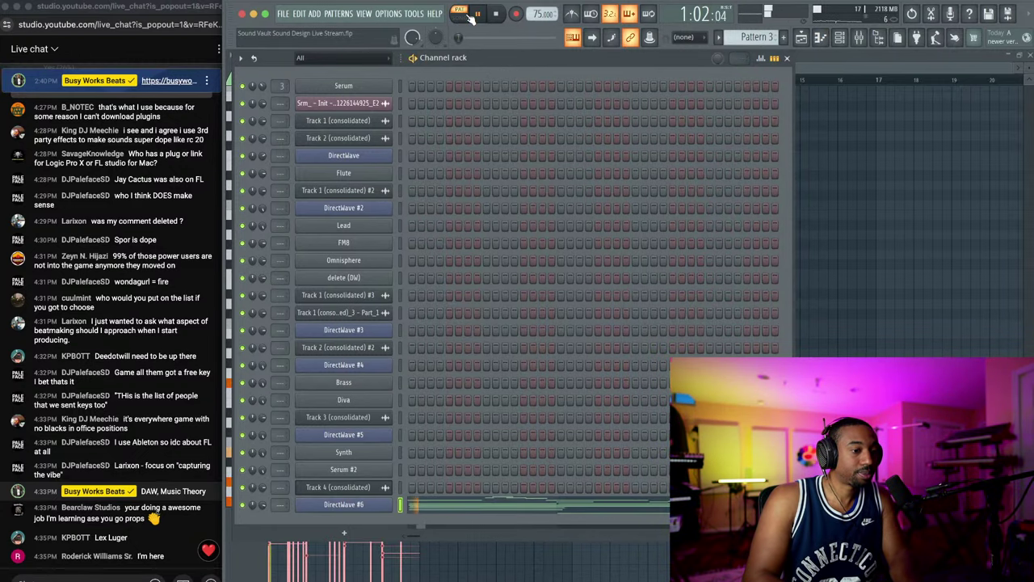
left_click(443, 506)
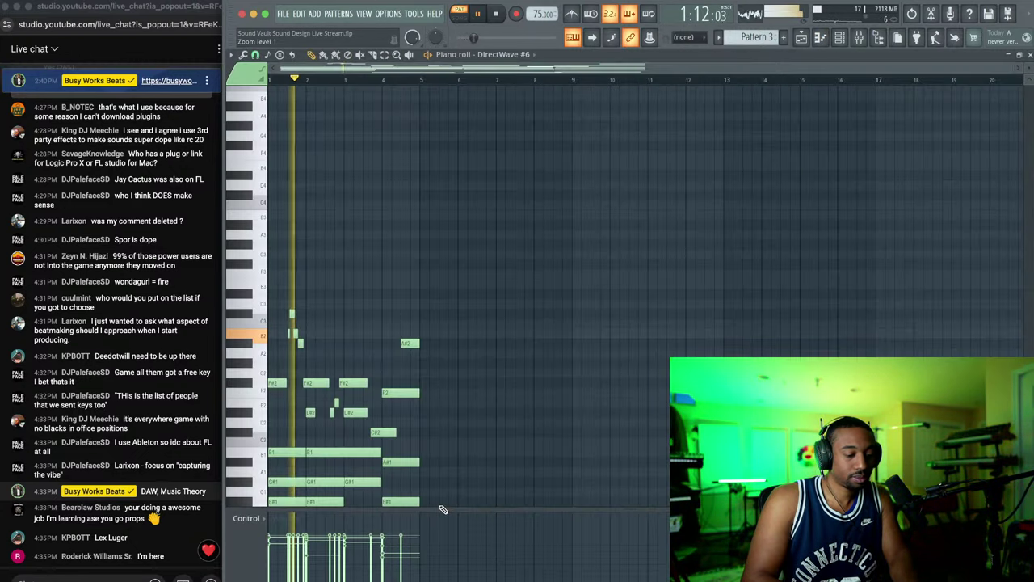
left_click(821, 38)
key("space")
key("space")
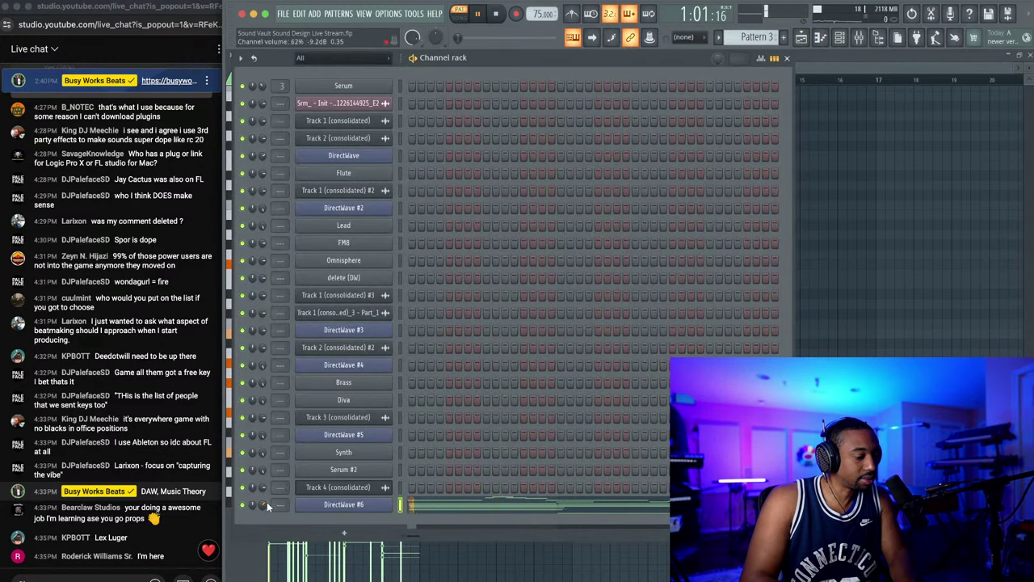
left_click(444, 505)
key("space")
key("space")
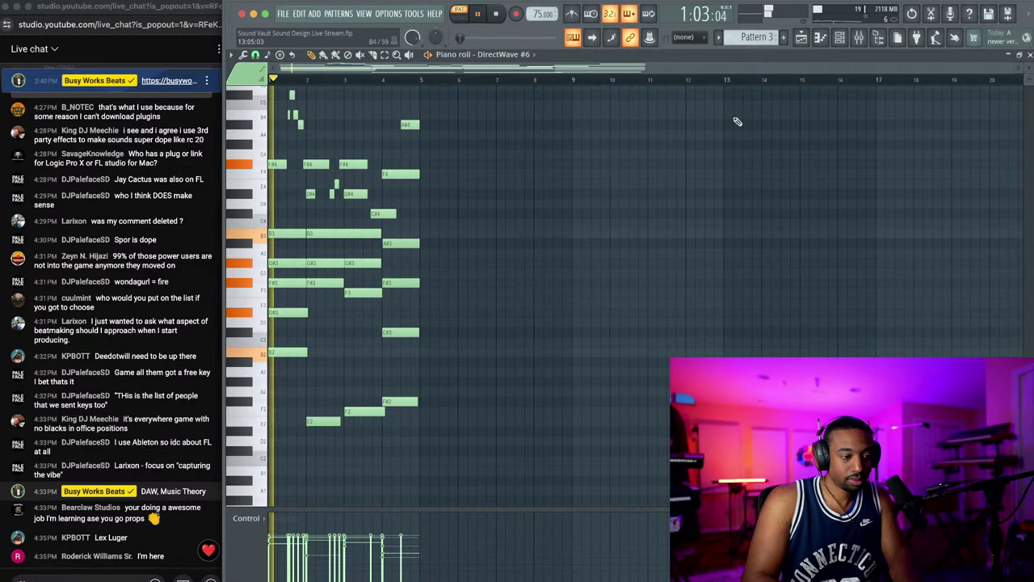
Step: Listen to the transposed Pattern 3 from the channel rack and stop playback
left_click(841, 39)
scroll(261, 506, "down", 4)
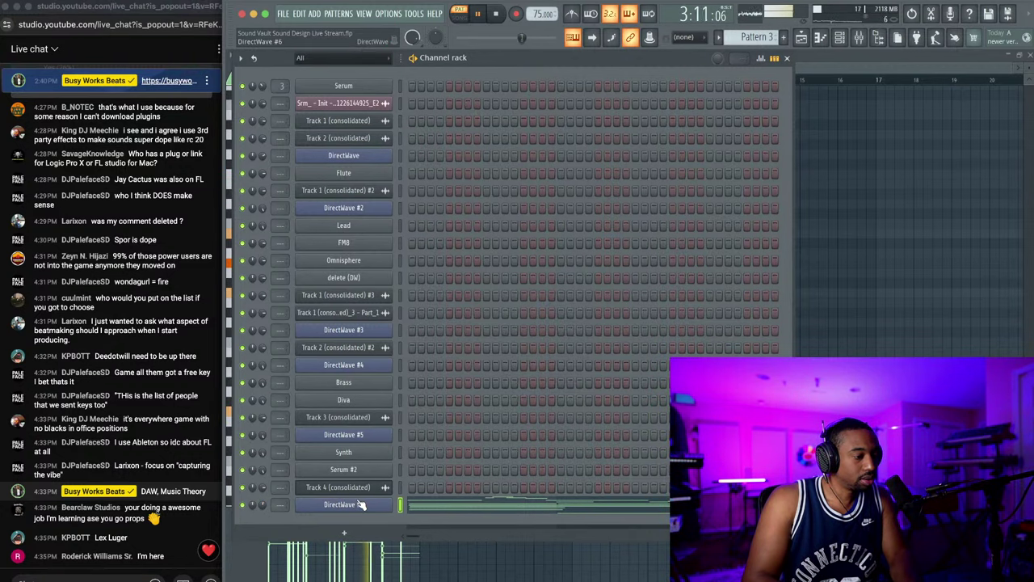
key("space")
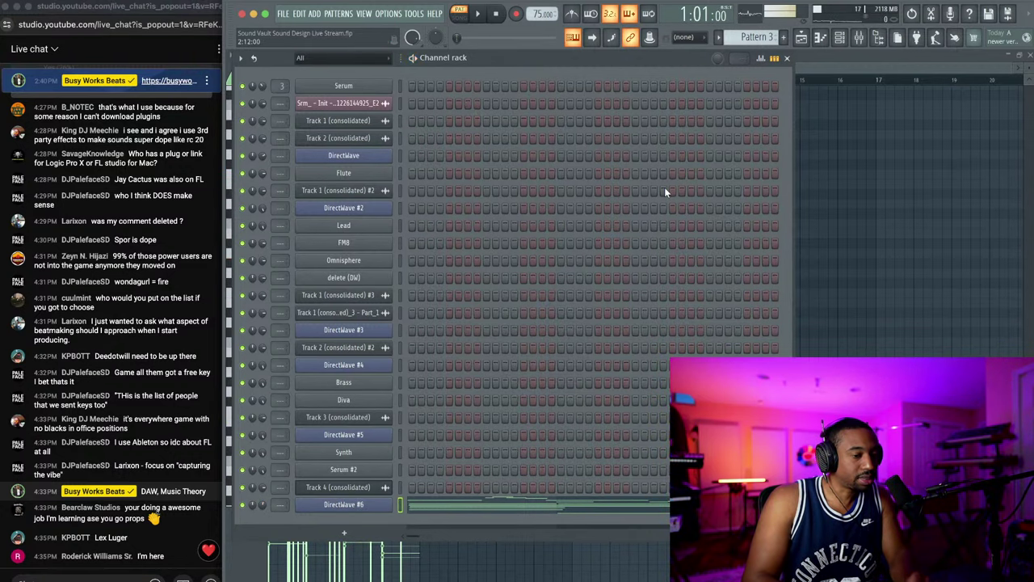
Step: Return to the playlist and delete the Track 4 (consolidated) audio clip
left_click(800, 38)
scroll(589, 221, "down", 3)
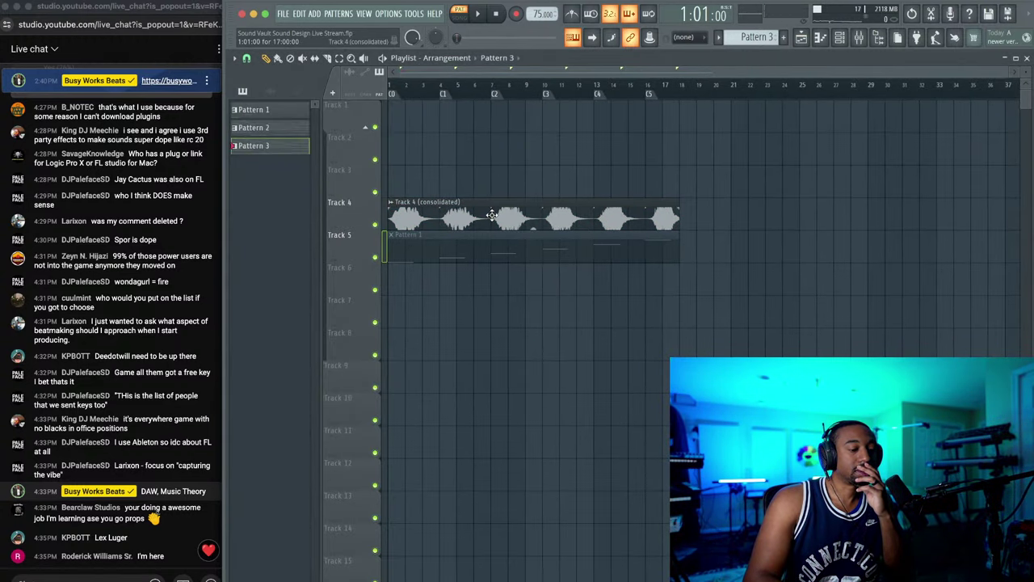
right_click(424, 212)
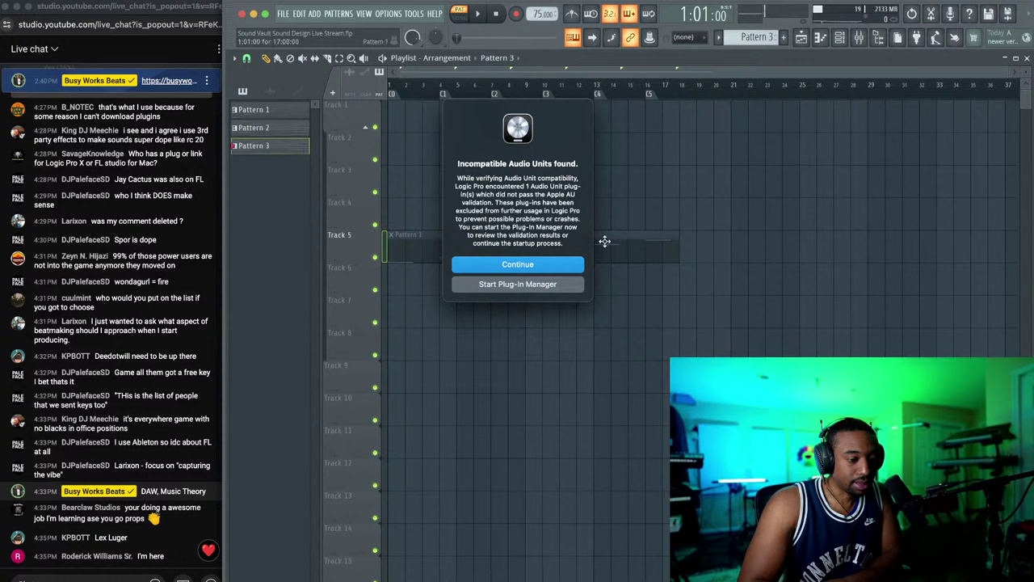
Step: Quit FL Studio and switch to Logic Pro, continuing its startup without the Plug-In Manager into the Rihanna Hip Hop project
left_click(540, 264)
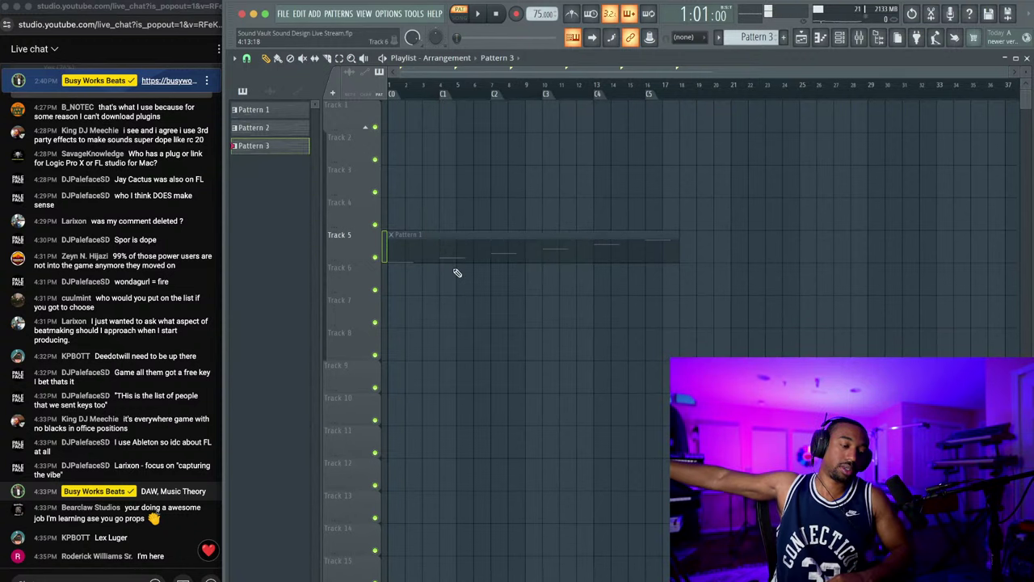
right_click(422, 581)
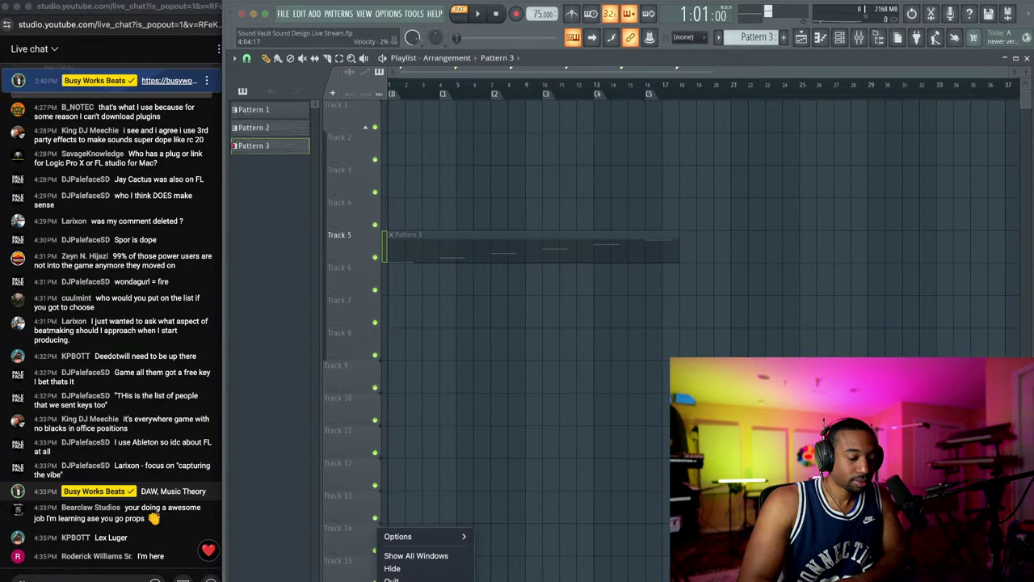
left_click(416, 580)
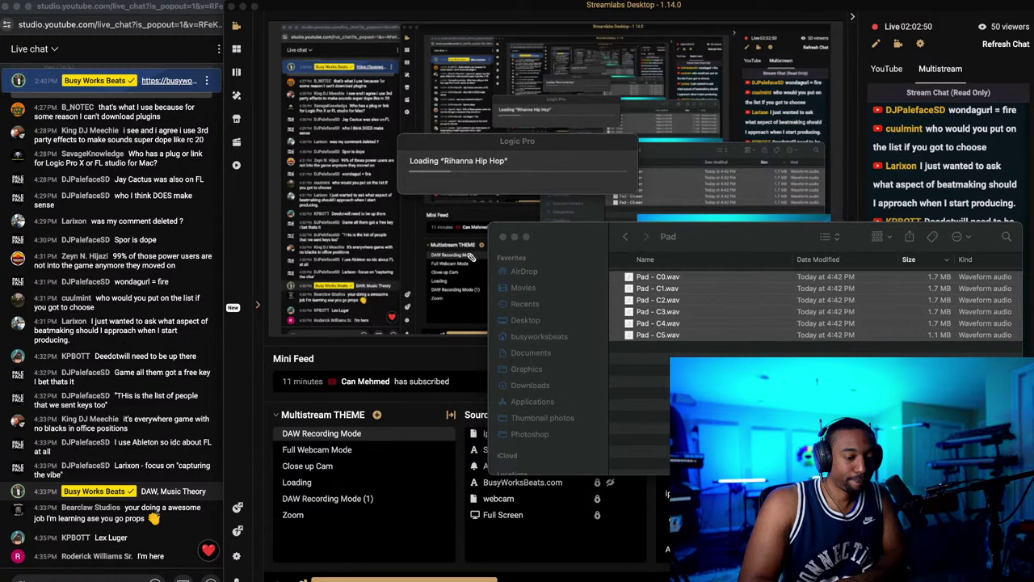
left_click(517, 238)
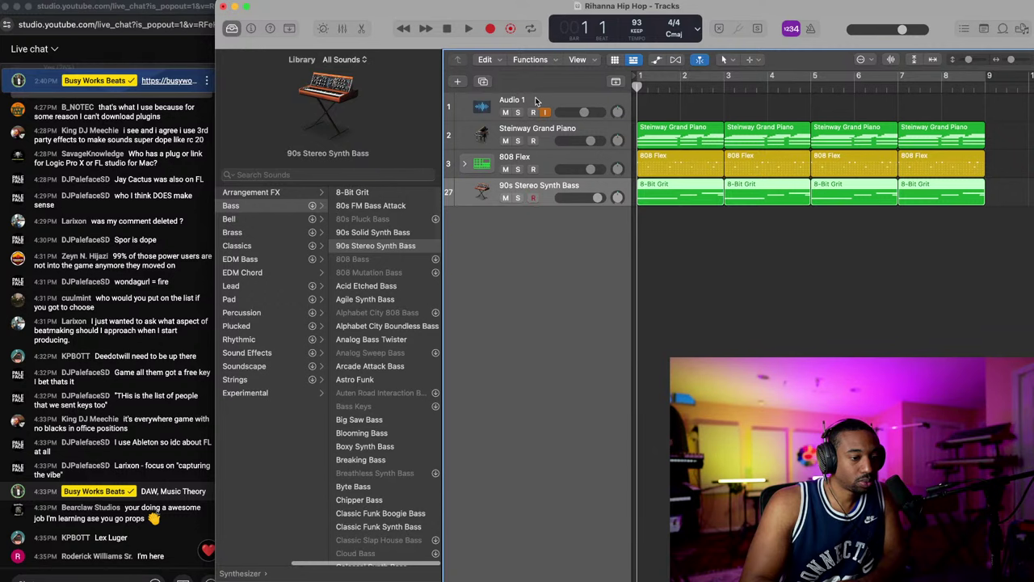
Step: Select the Audio 1 track and show its channel strip in the inspector
left_click(537, 100)
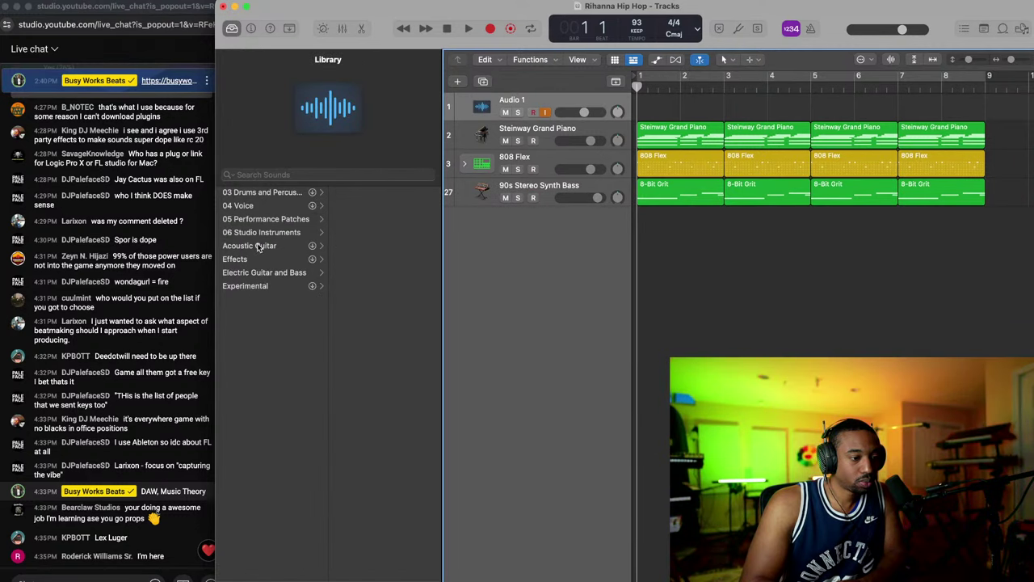
left_click(252, 29)
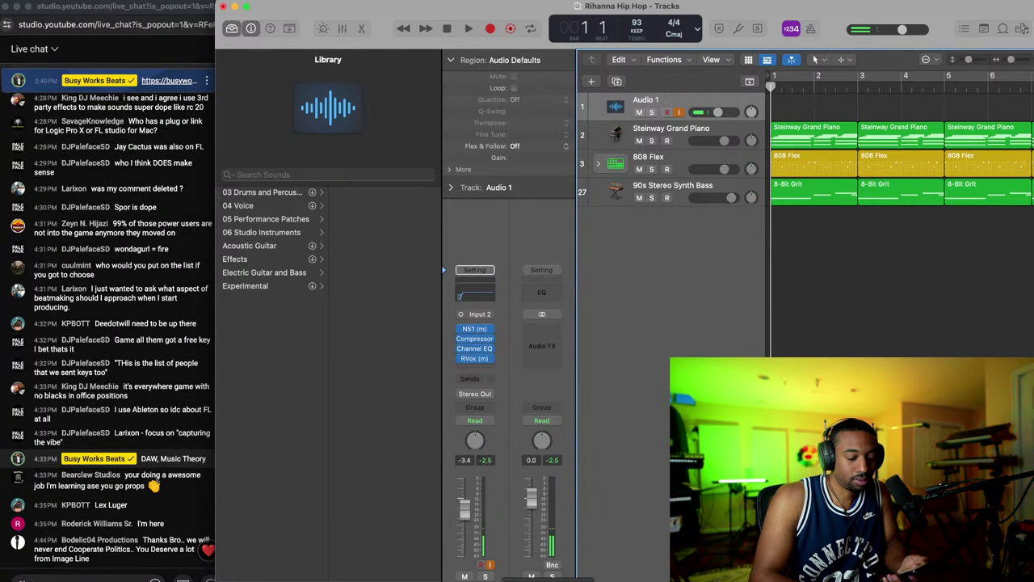
Step: Switch to Loopback, look over the audio routing, and turn the Loopback Audio virtual device off and on again
key("super+Tab")
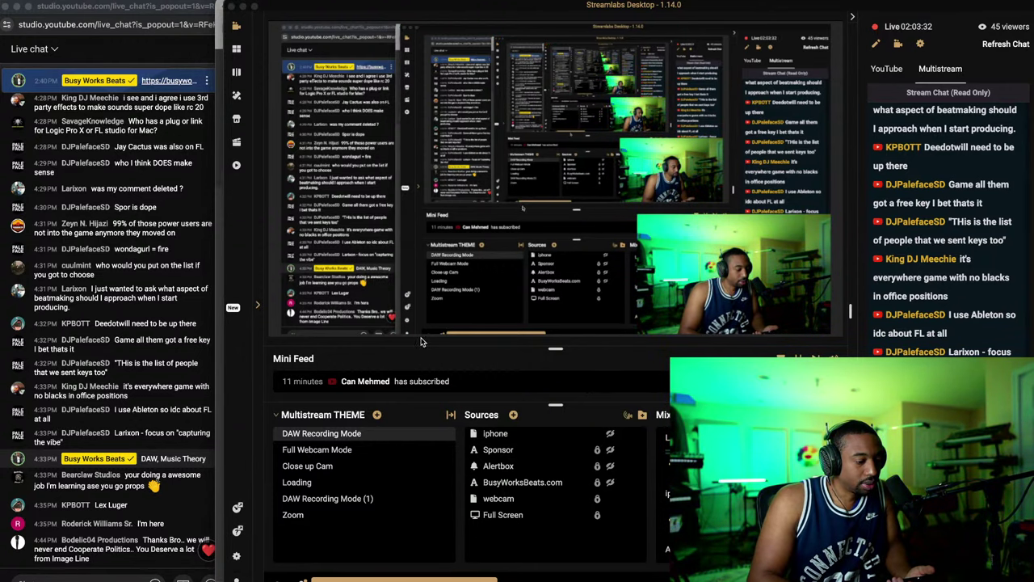
key("super+Tab")
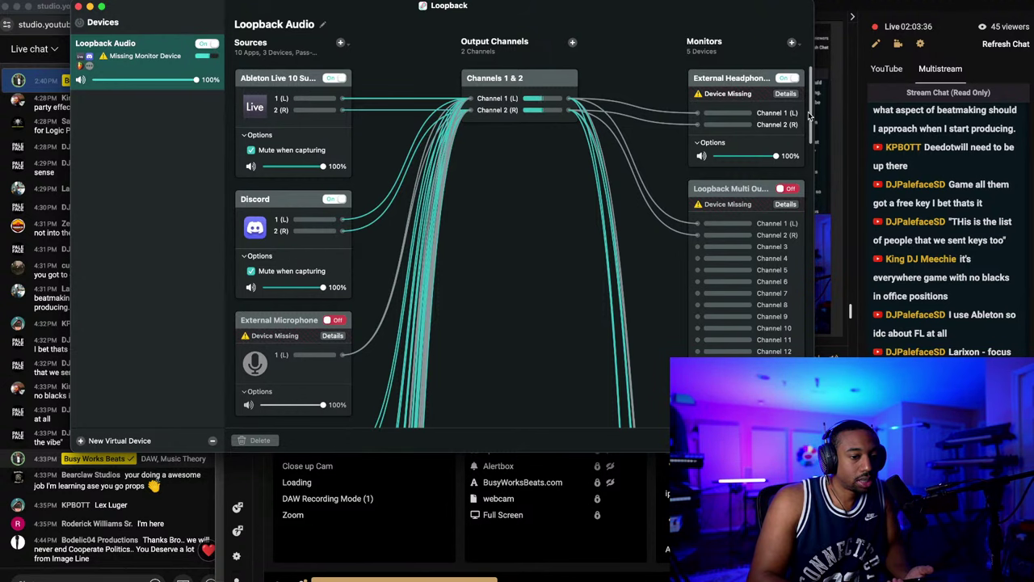
scroll(803, 118, "down", 10)
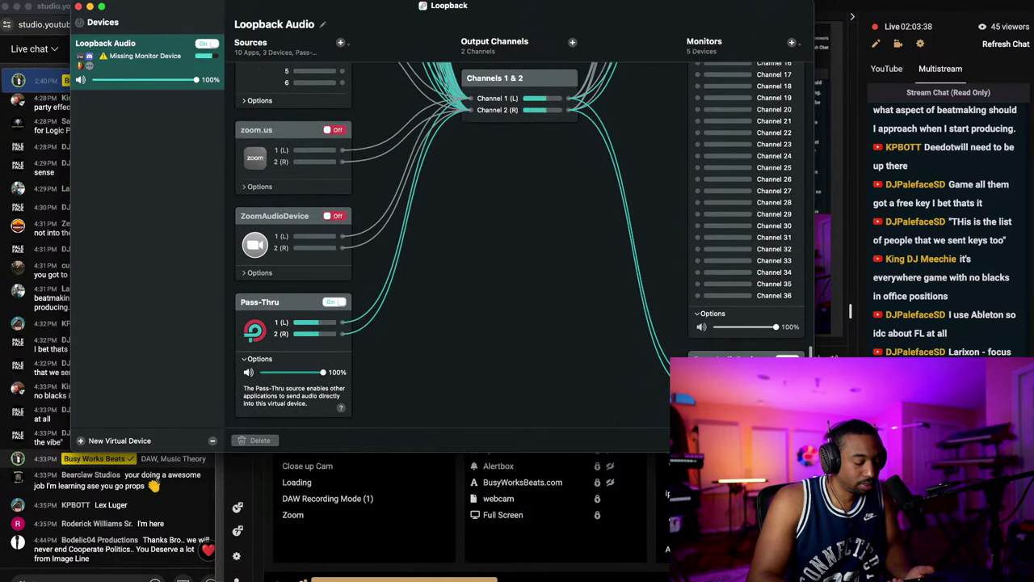
scroll(517, 242, "up", 10)
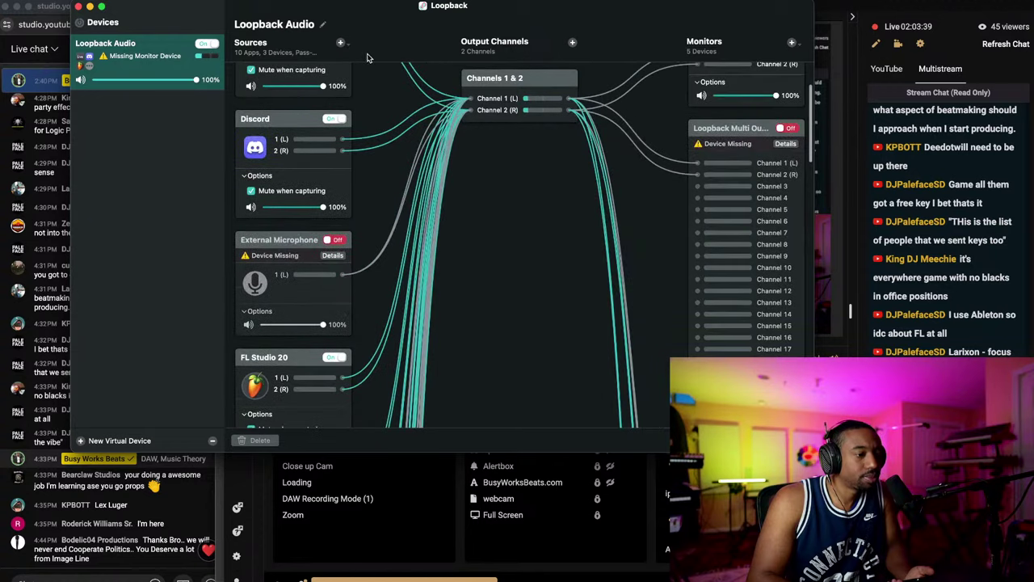
left_click(204, 43)
left_click(550, 232)
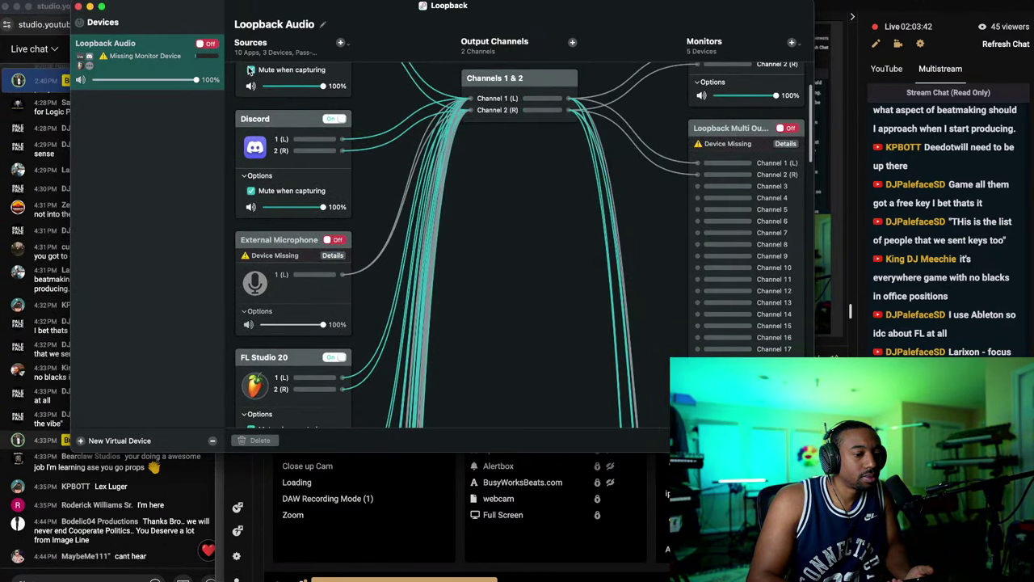
left_click(209, 46)
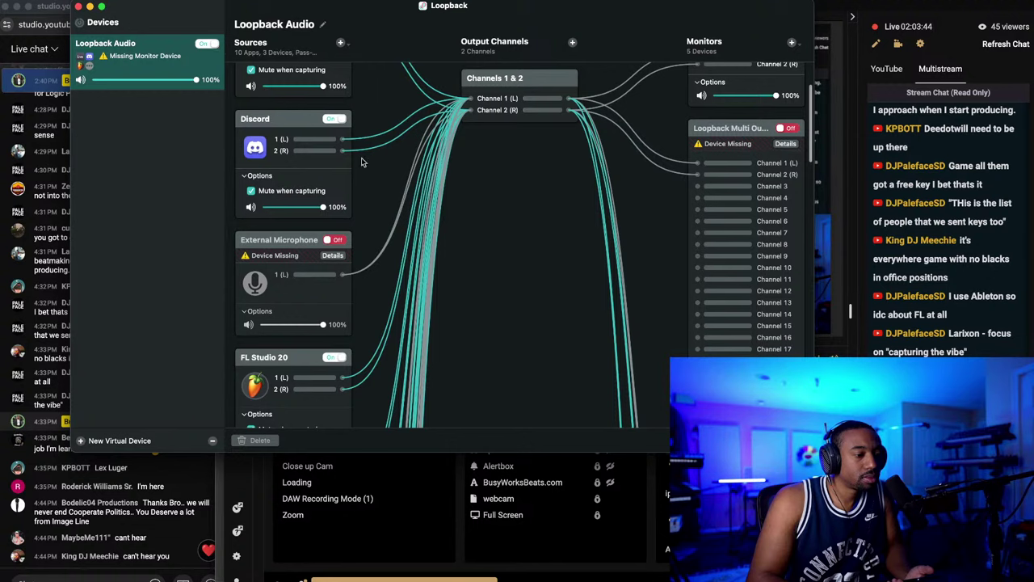
Step: Recheck the audio in Logic Pro and Loopback, then close Loopback and minimize Streamlabs to return to Logic Pro
key("super+Tab")
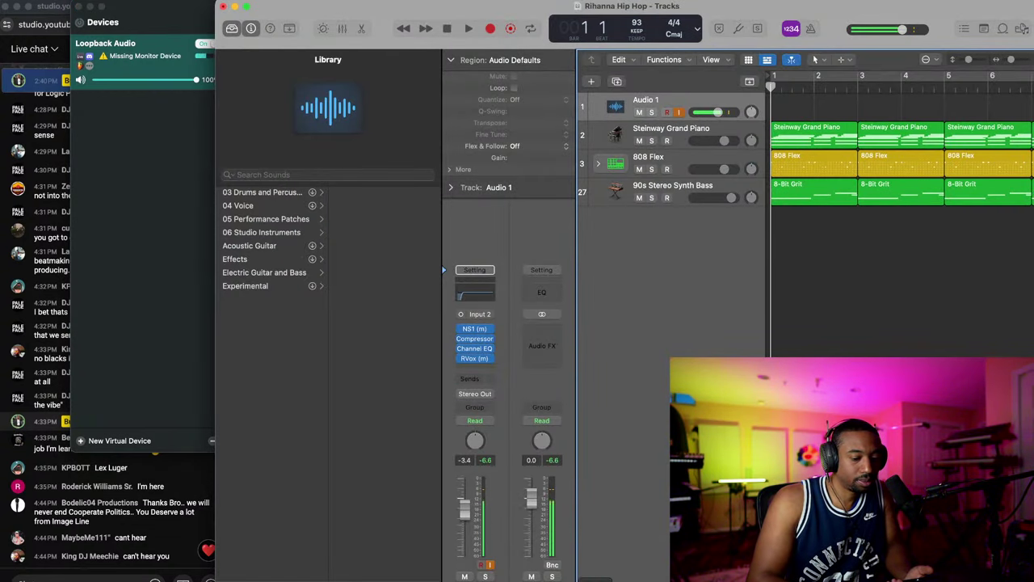
key("super+Tab")
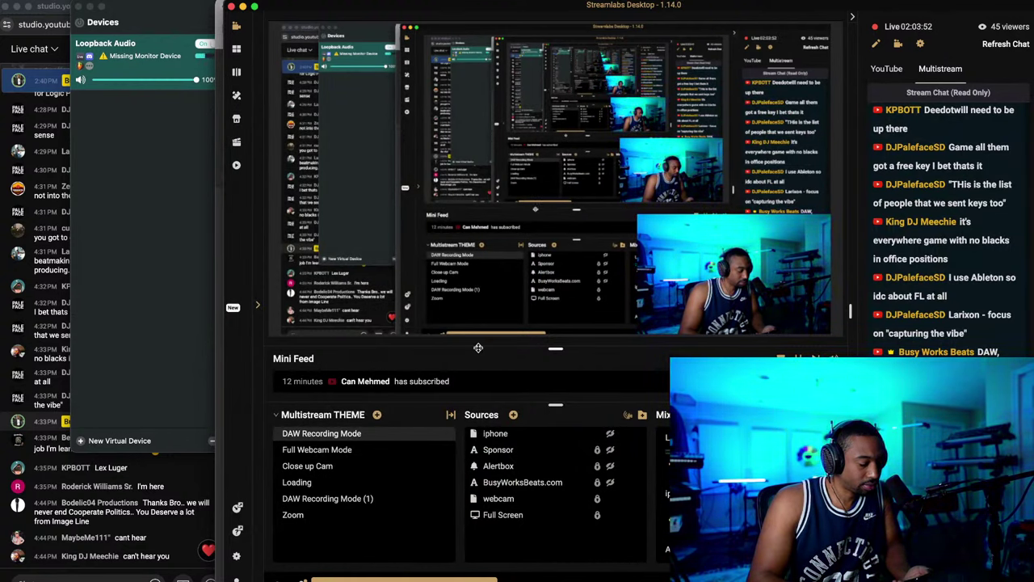
left_click(165, 149)
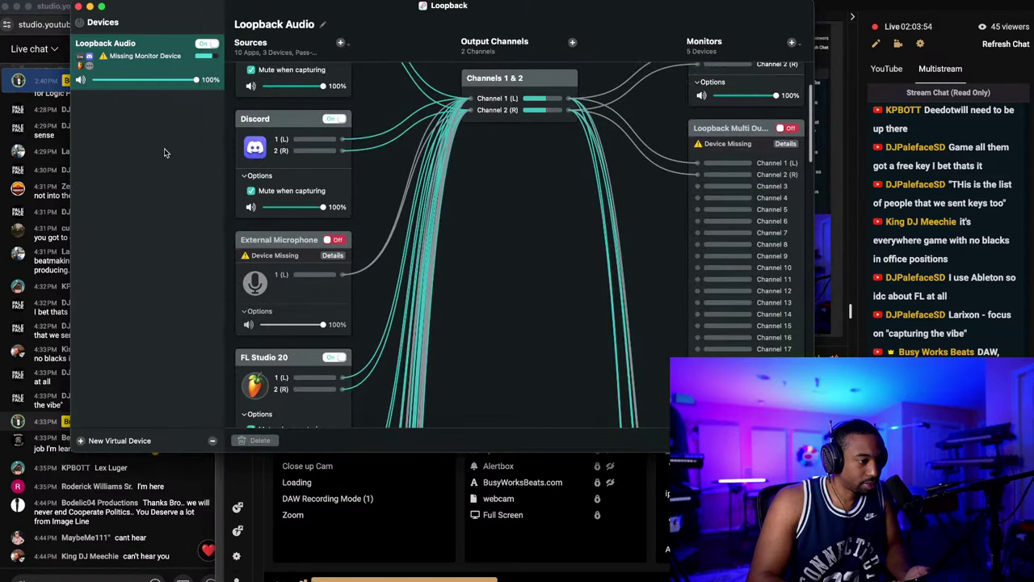
left_click(78, 7)
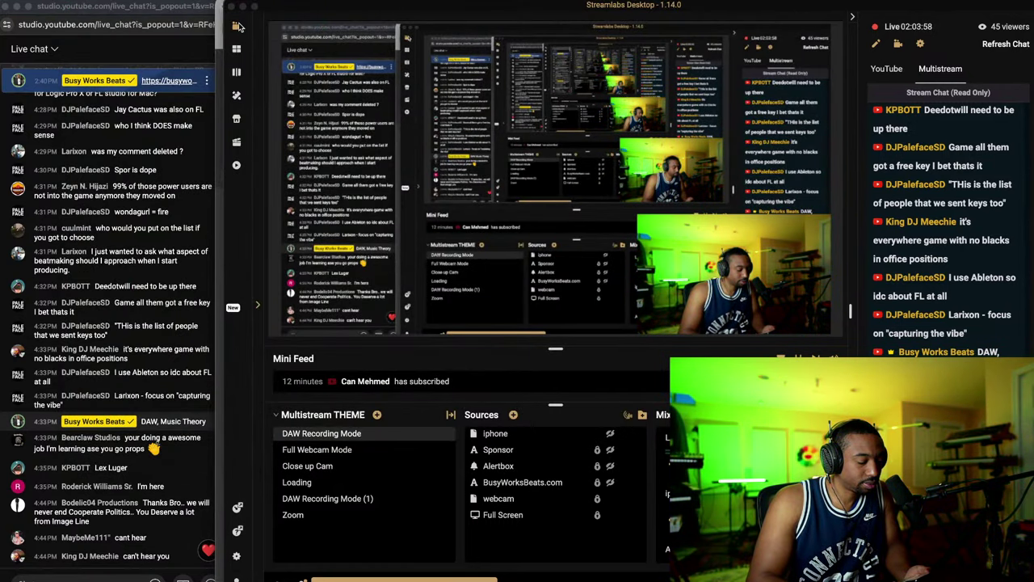
left_click(242, 7)
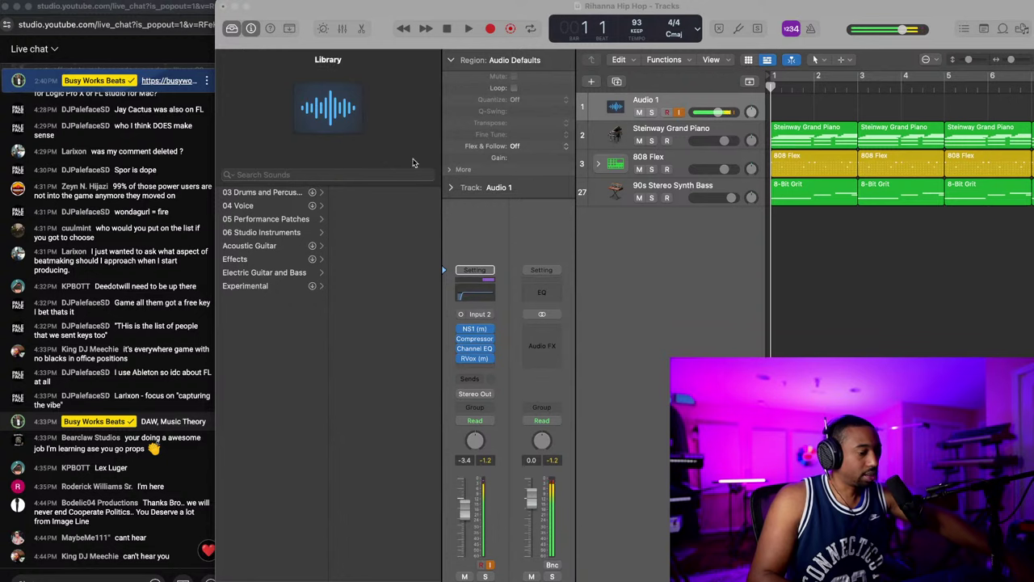
Step: Hide the Library and add a software instrument track with the Sculpture modeling synth in stereo
left_click(231, 30)
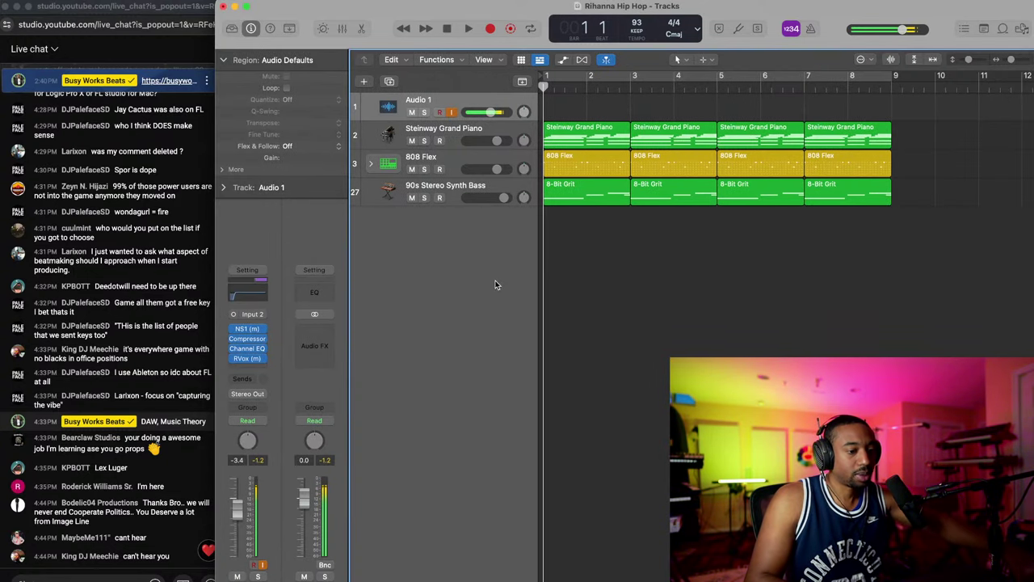
right_click(463, 268)
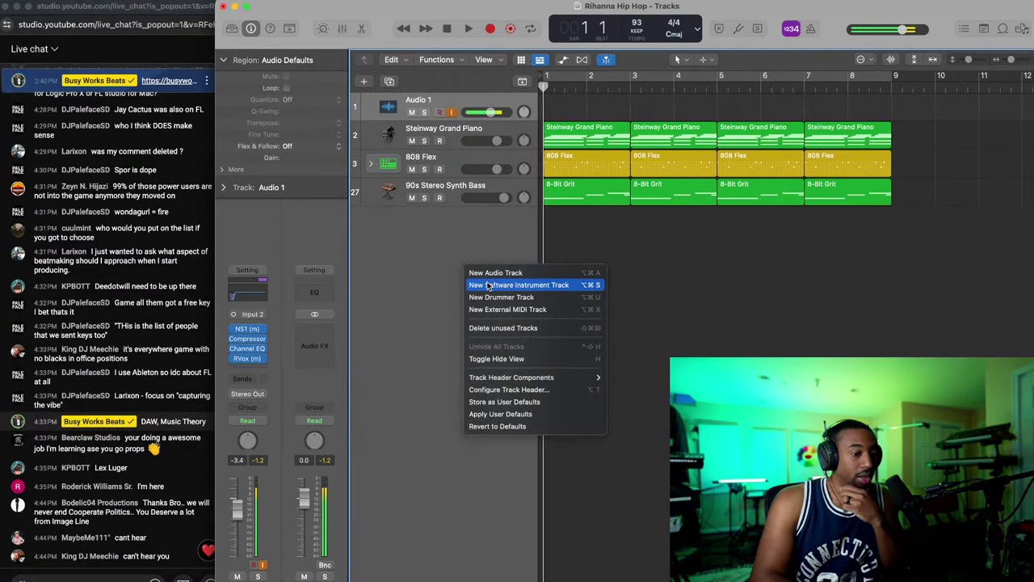
left_click(487, 284)
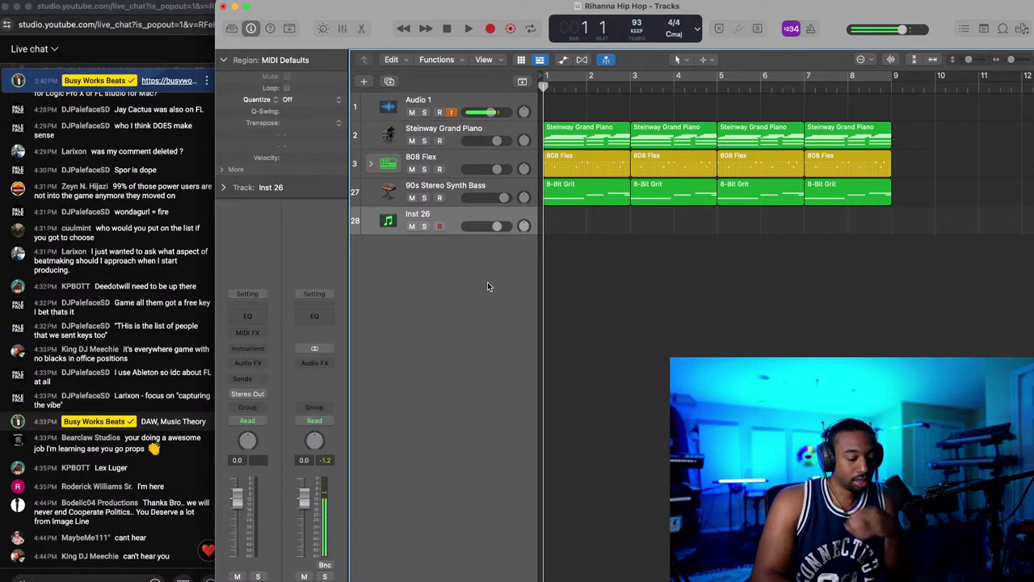
left_click(263, 348)
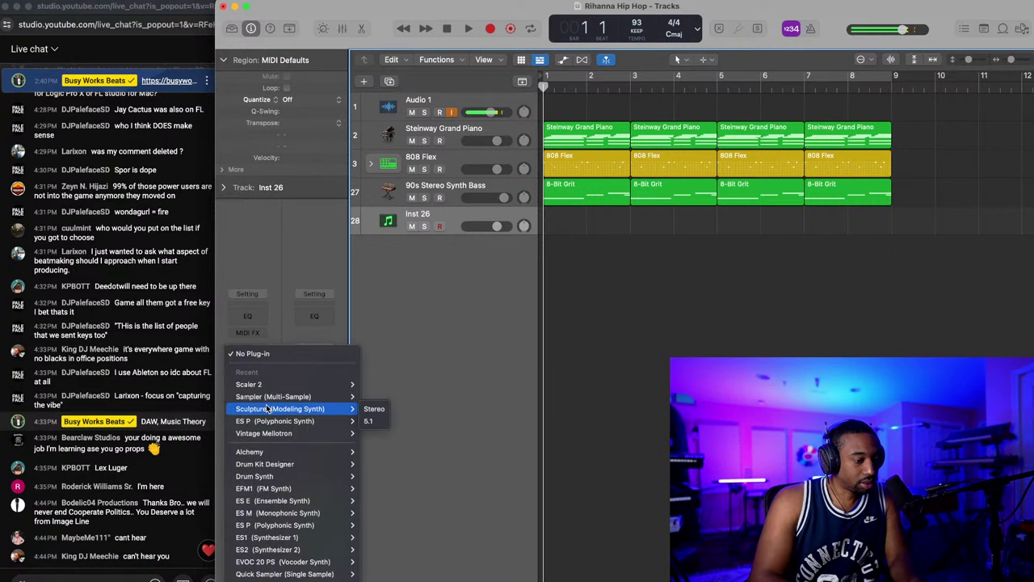
mouse_move(265, 396)
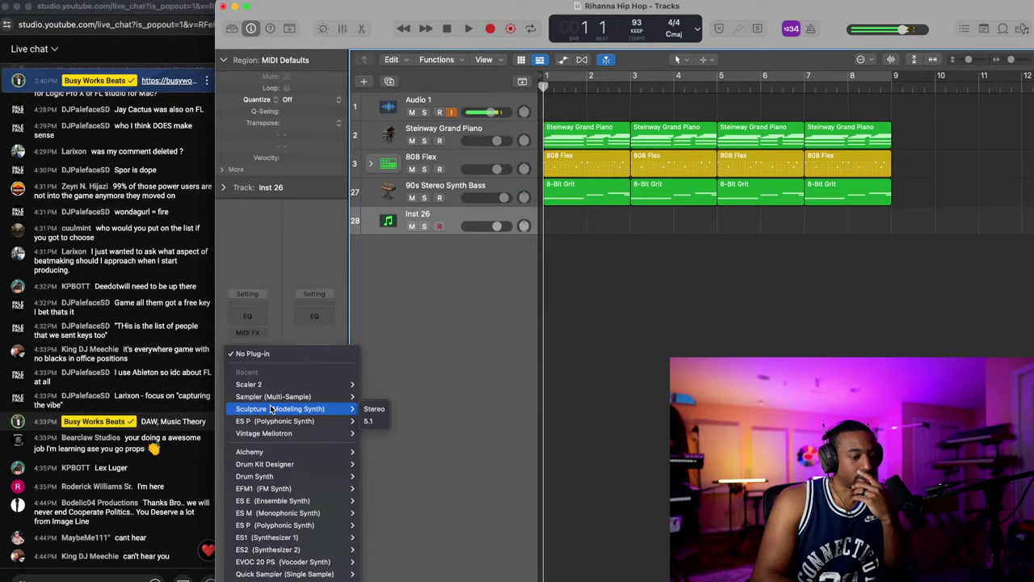
left_click(370, 409)
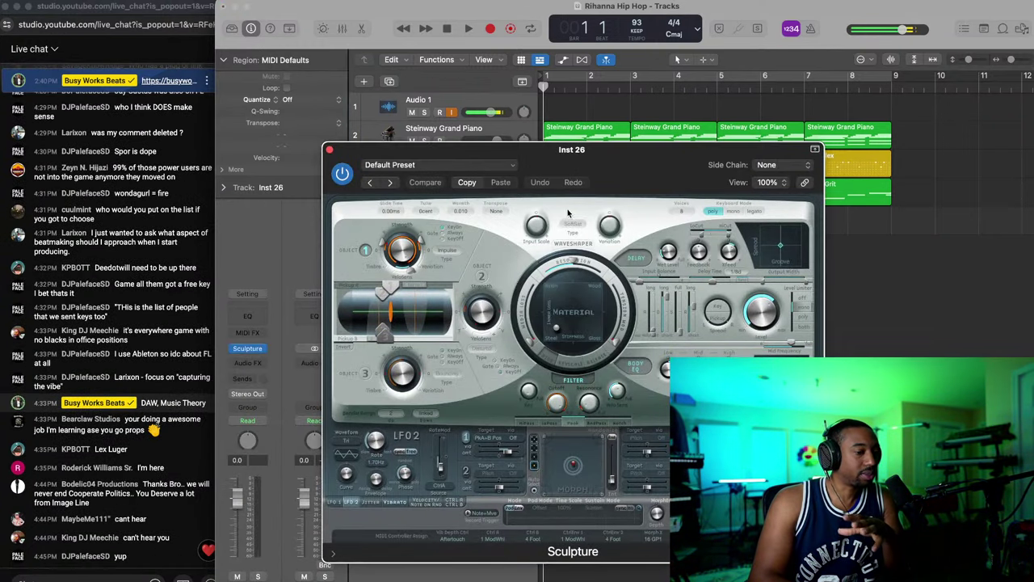
Step: Browse Sculpture's preset categories and load Nylon Fingered Guitar from 08 Plucked Instruments
left_click(444, 166)
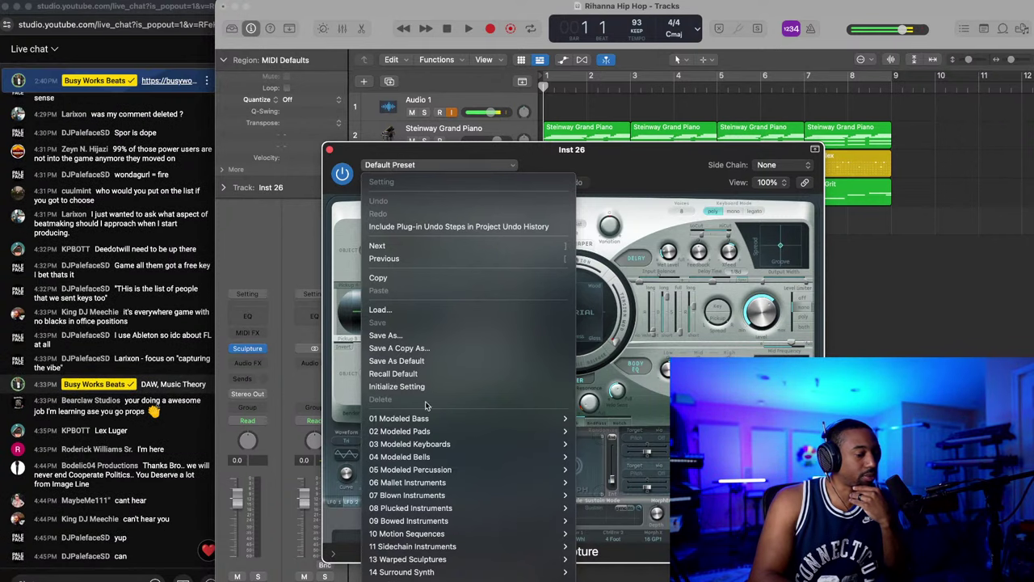
mouse_move(422, 433)
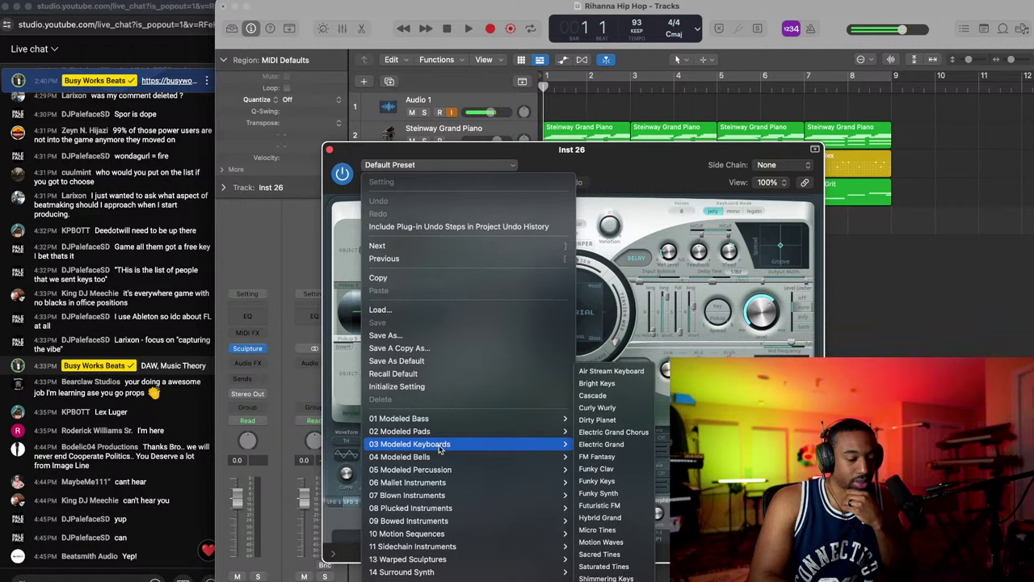
mouse_move(432, 511)
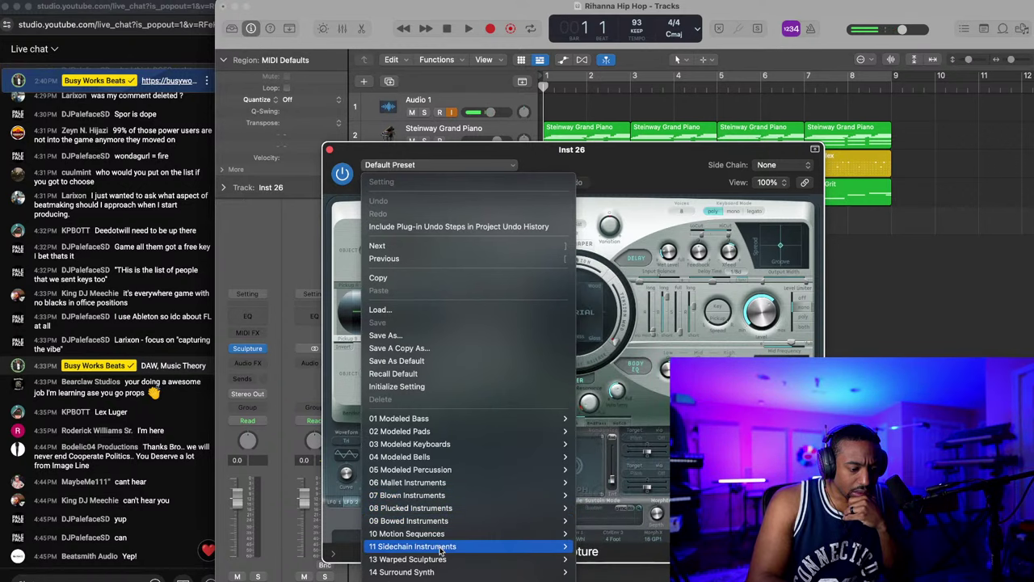
mouse_move(432, 572)
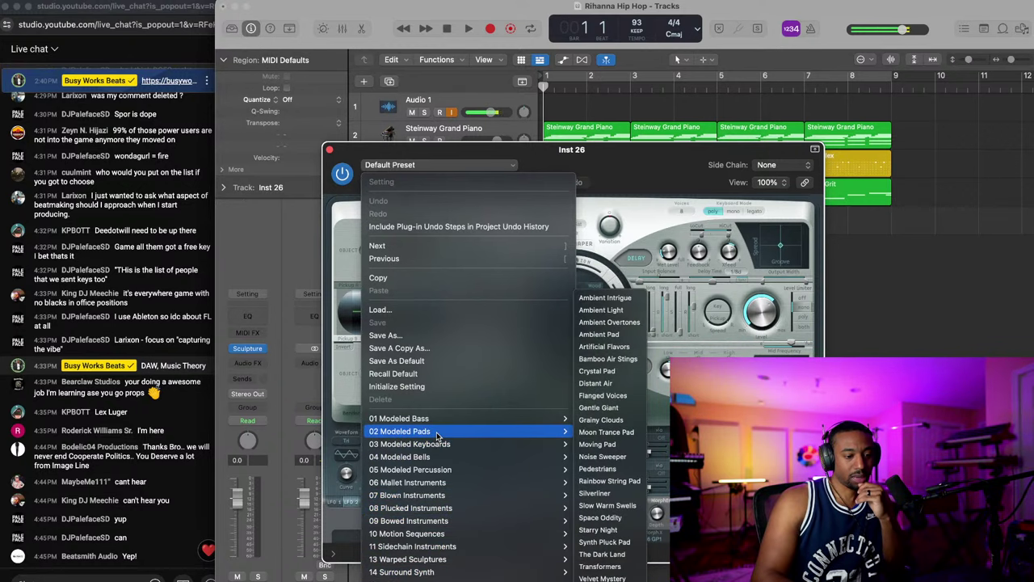
mouse_move(436, 420)
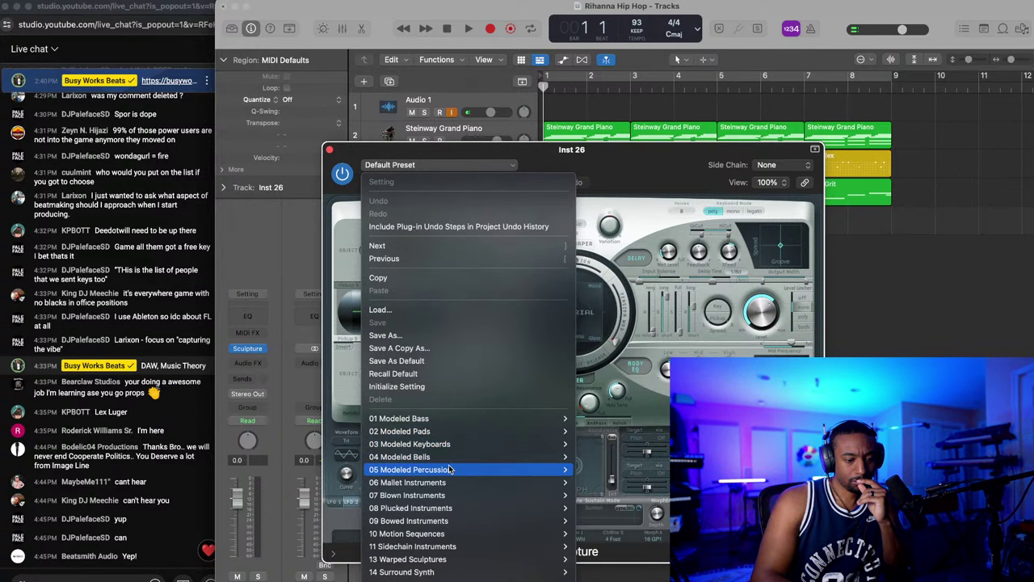
mouse_move(450, 470)
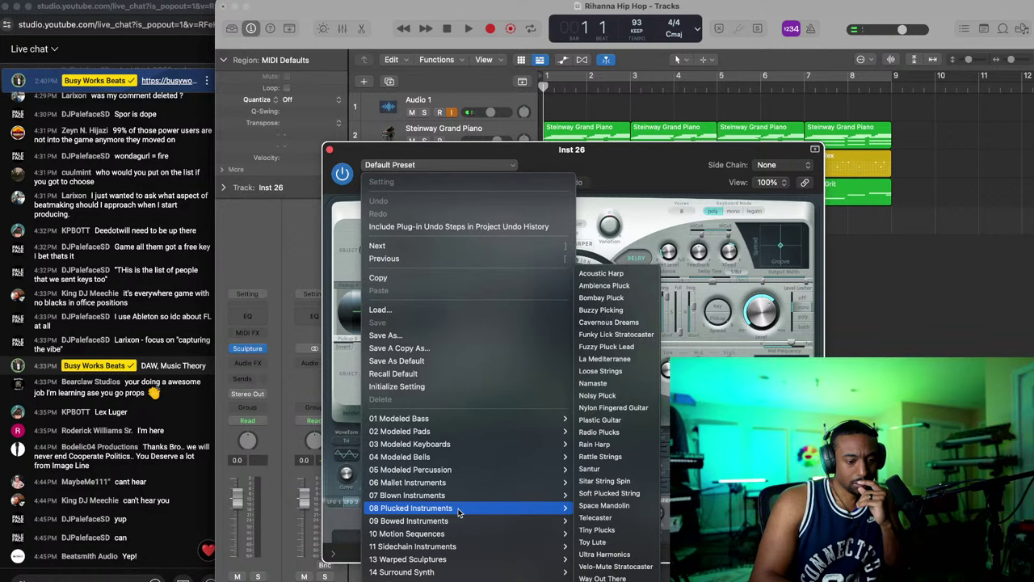
left_click(613, 407)
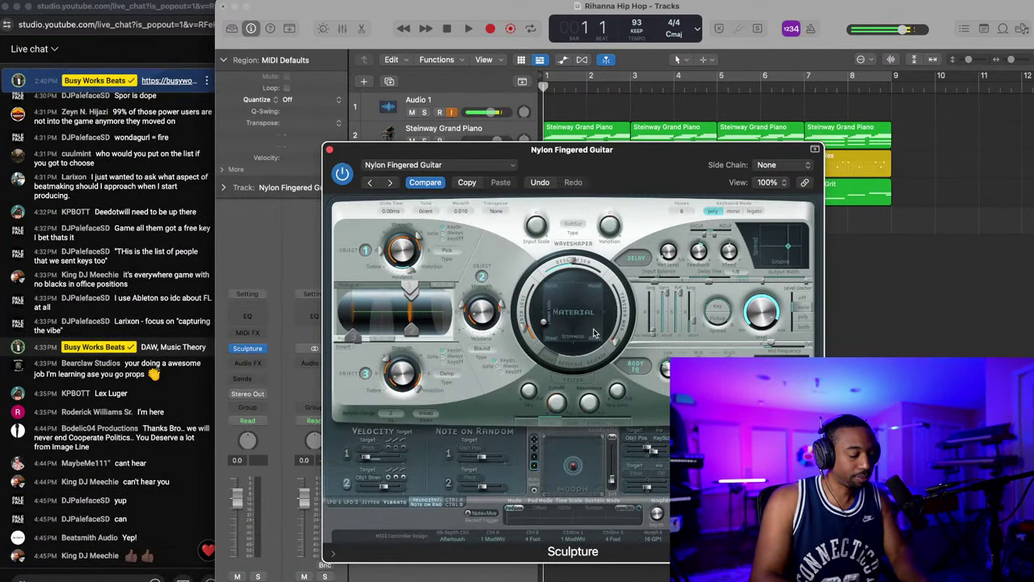
Step: Open Musical Typing and audition the Nylon Fingered Guitar sound with chords such as Am7, Cmaj7, Dm7 and Em7
key("super+k")
key("a")
key("h")
key("g")
key("k")
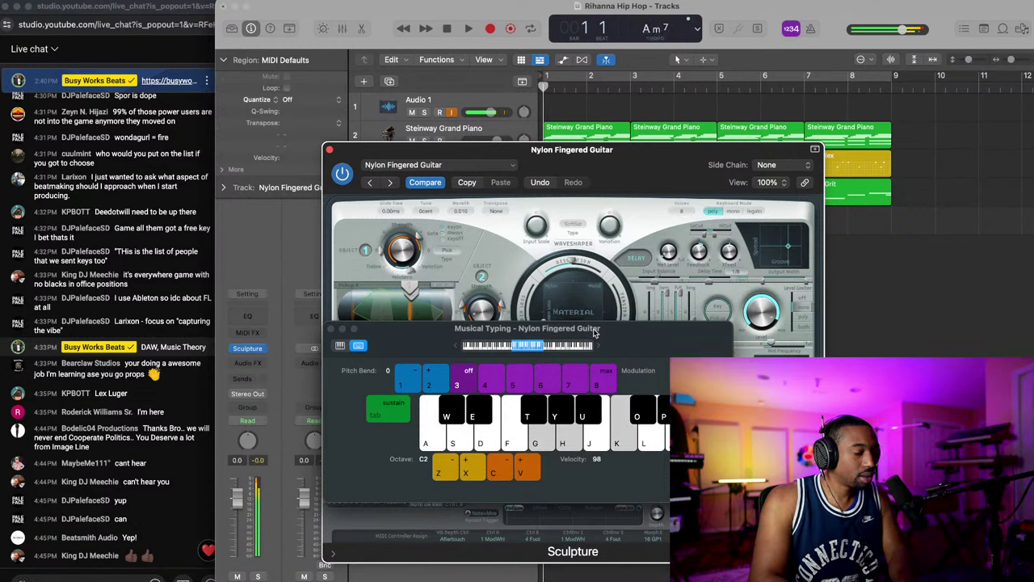
key("s")
key("a")
key("f")
key("h")
key("a")
key("d")
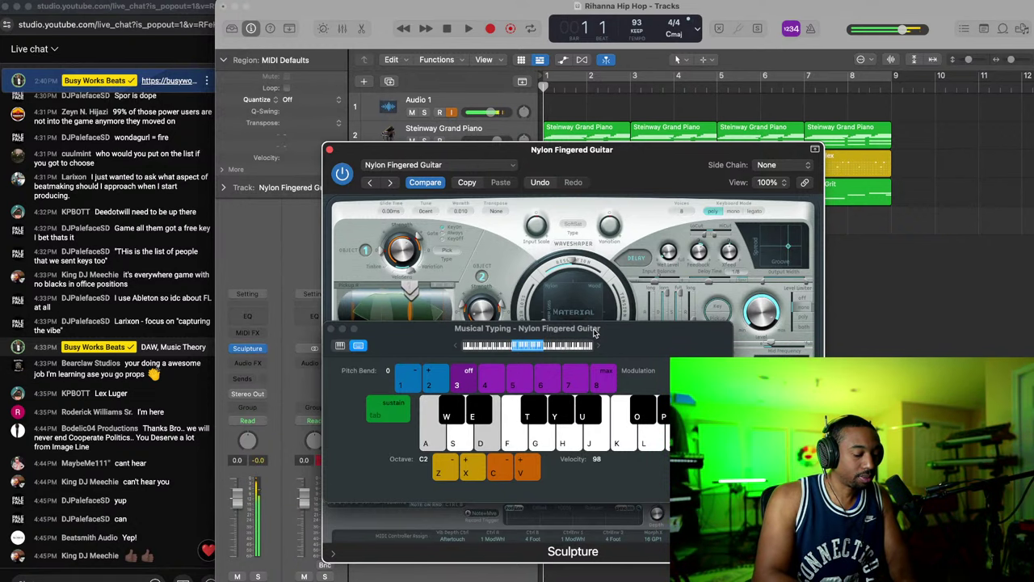
key("h")
key("d")
key("g")
key("j")
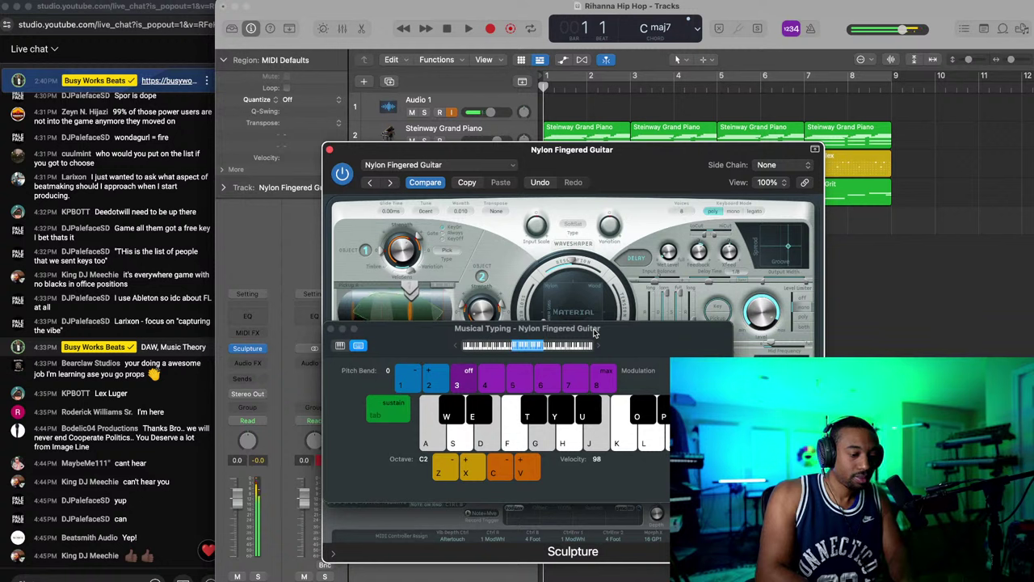
key("a")
key("d")
key("g")
key("j")
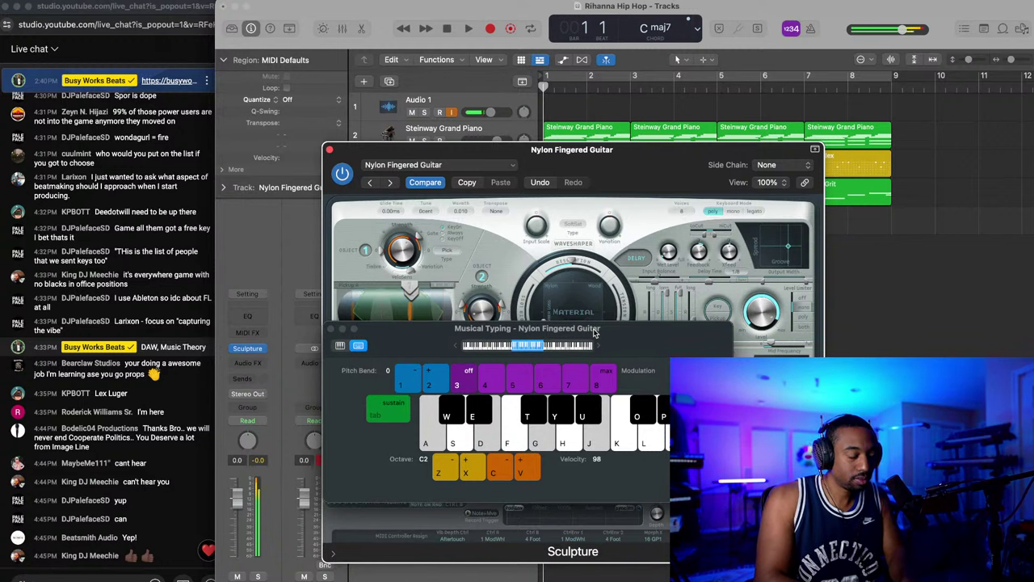
key("s")
key("f")
key("h")
key("k")
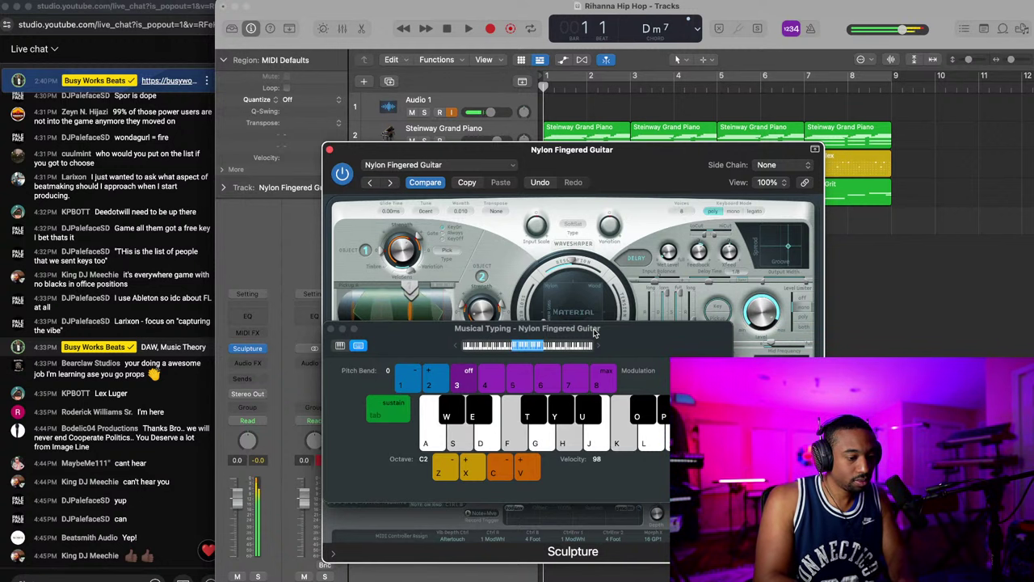
key("d")
key("g")
key("j")
key("l")
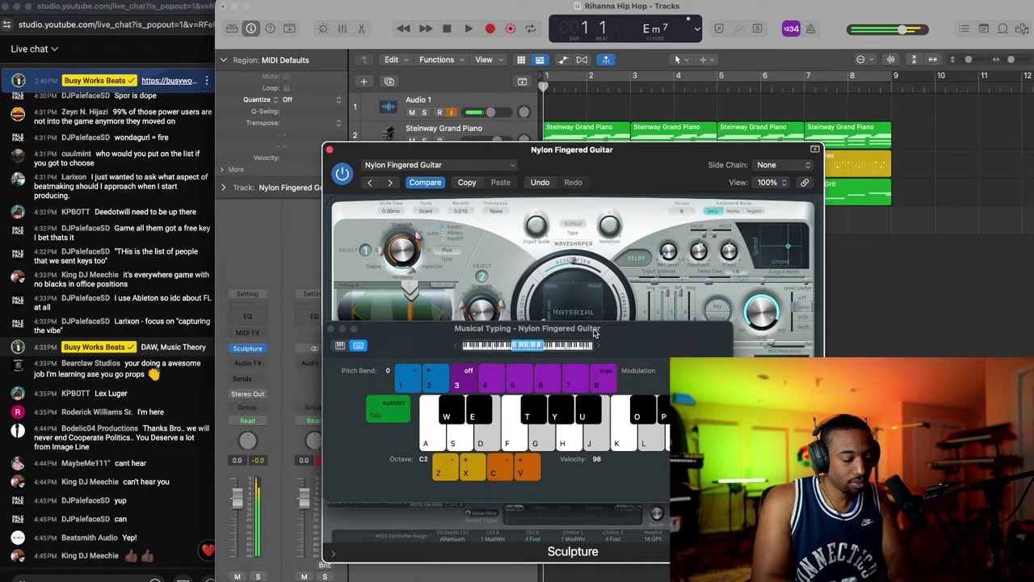
key("2")
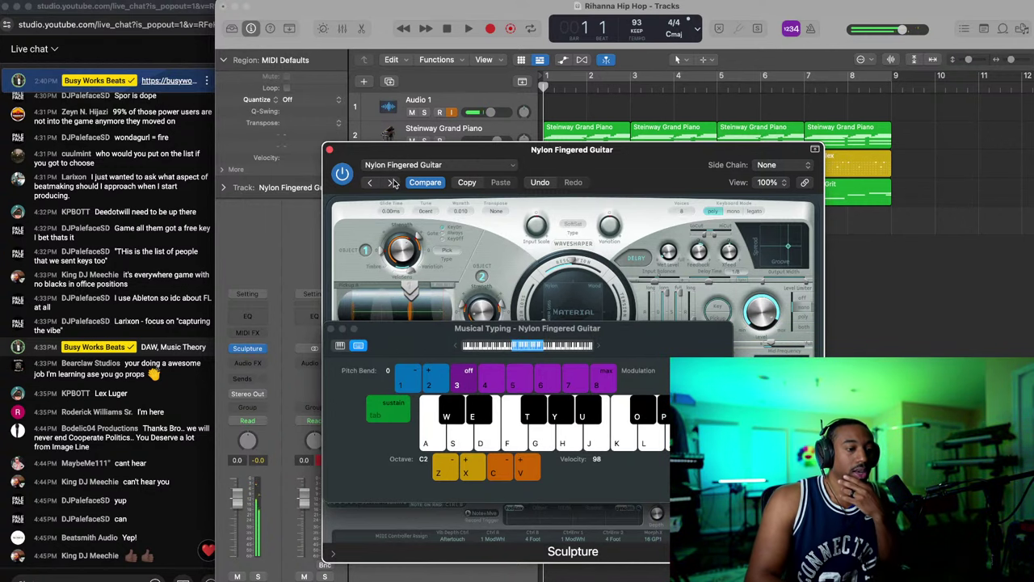
Step: Close Sculpture and Musical Typing and insert a Modifier MIDI effect on the Nylon Fingered Guitar track
left_click(329, 149)
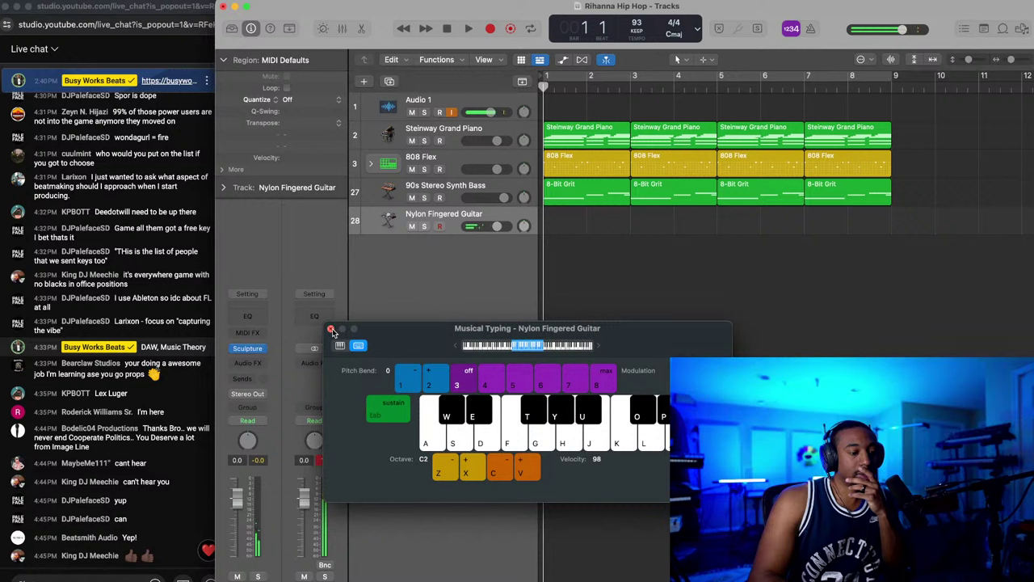
left_click(331, 330)
left_click(249, 333)
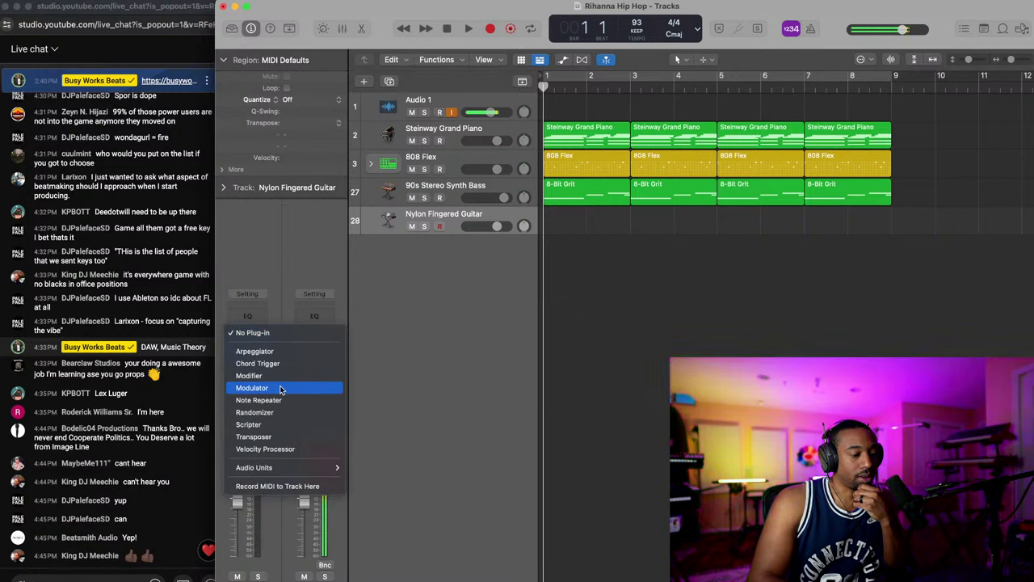
left_click(252, 376)
Step: Set the Modifier's input event and reassignment to Pitchbend with a scale of 20%, and close the effect
left_click(472, 224)
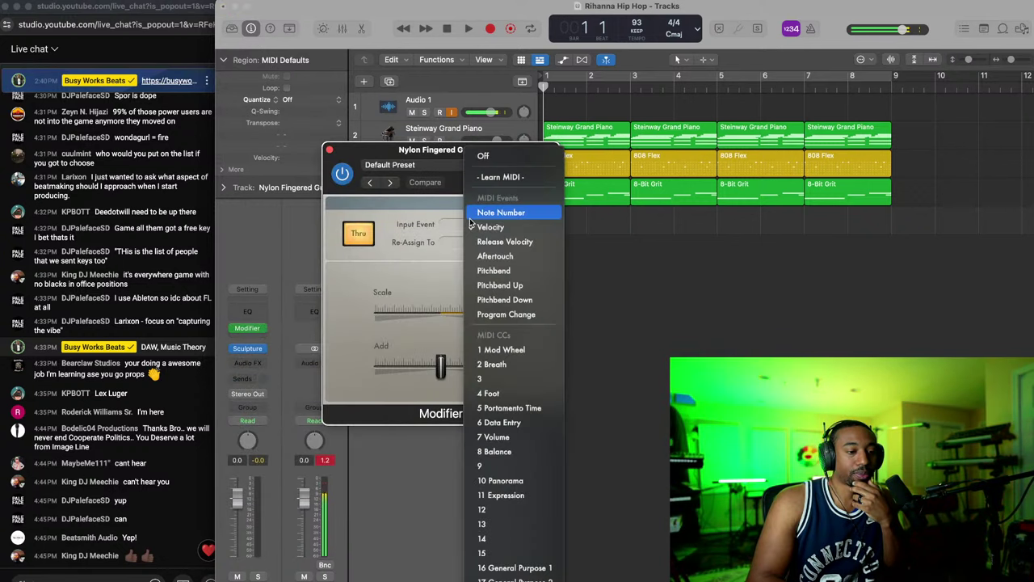
left_click(484, 227)
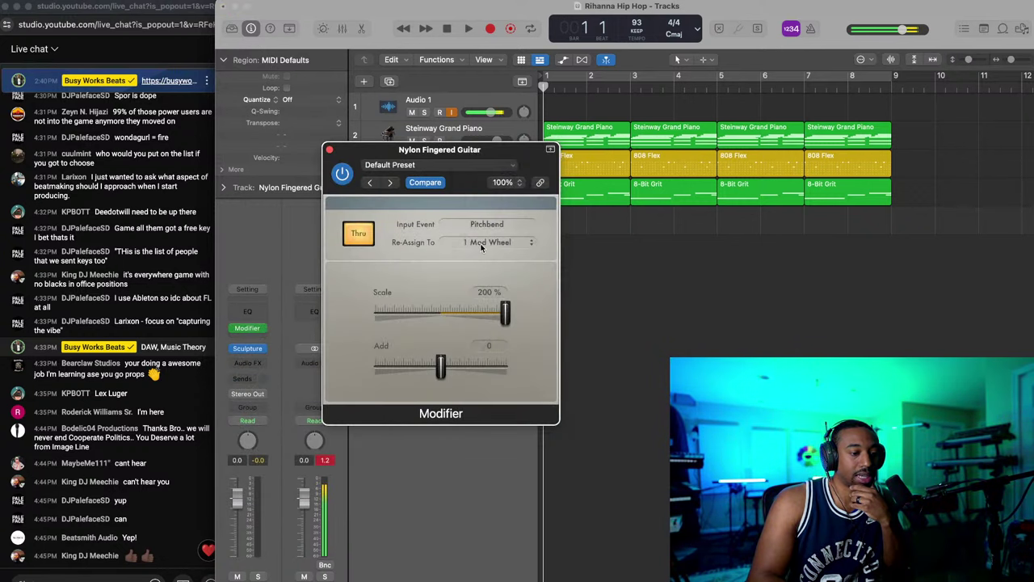
left_click(488, 244)
left_click(483, 166)
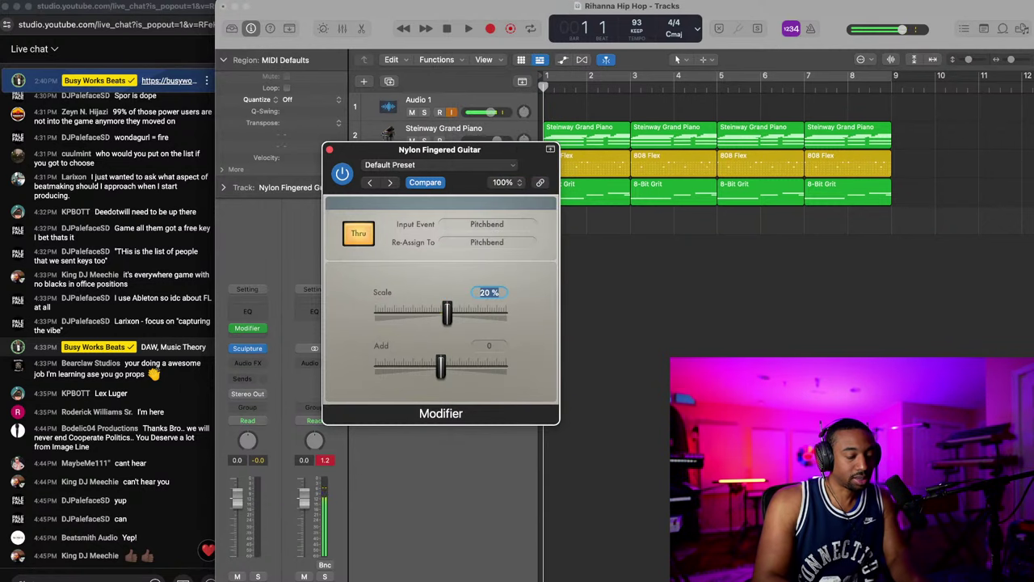
left_click(329, 150)
Step: Open Musical Typing and audition the guitar with Am chords and upward pitch bends
key("super+k")
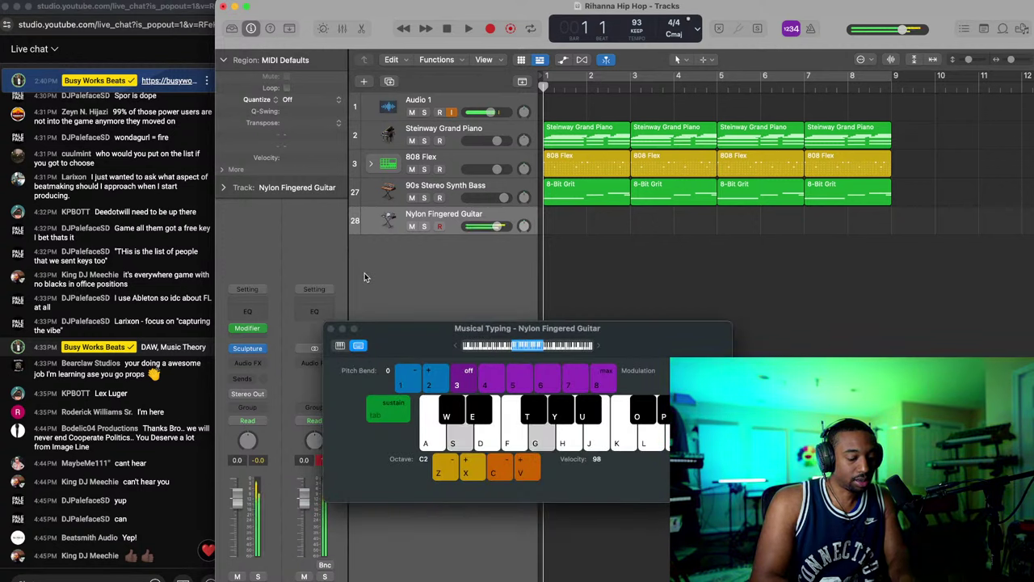
key("j")
key("d")
key("h")
key("k")
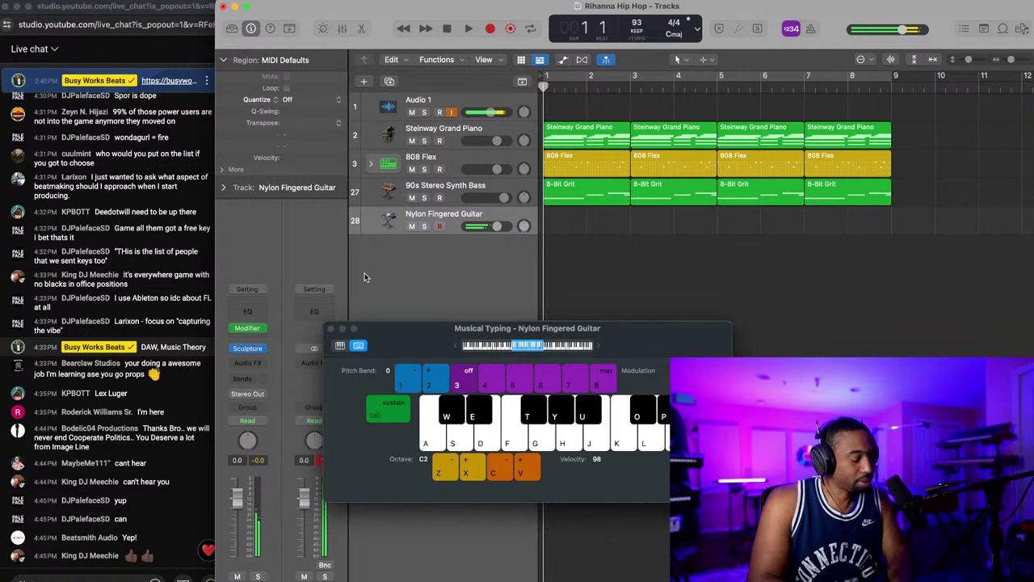
key("d")
key("h")
key("k")
key("2")
key("2")
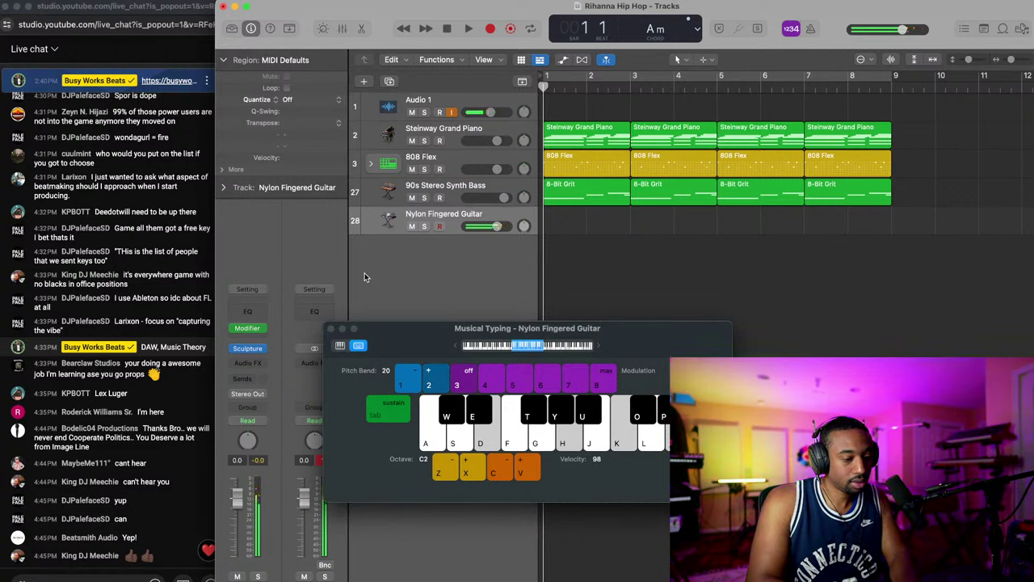
key("d")
key("h")
key("k")
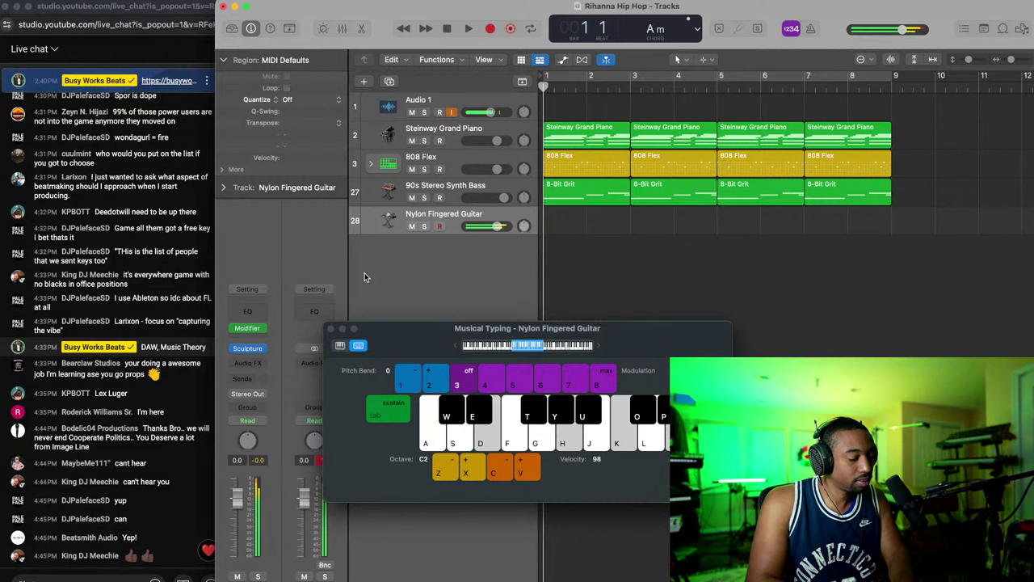
key("2")
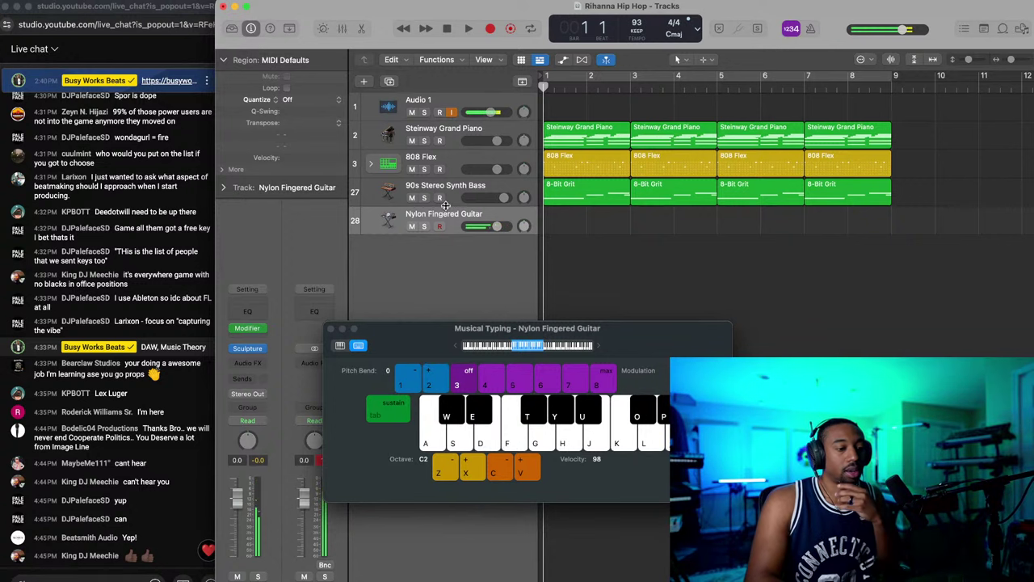
Step: Reopen Sculpture, place its window beside Musical Typing, and test a few single notes
left_click(330, 329)
left_click(250, 352)
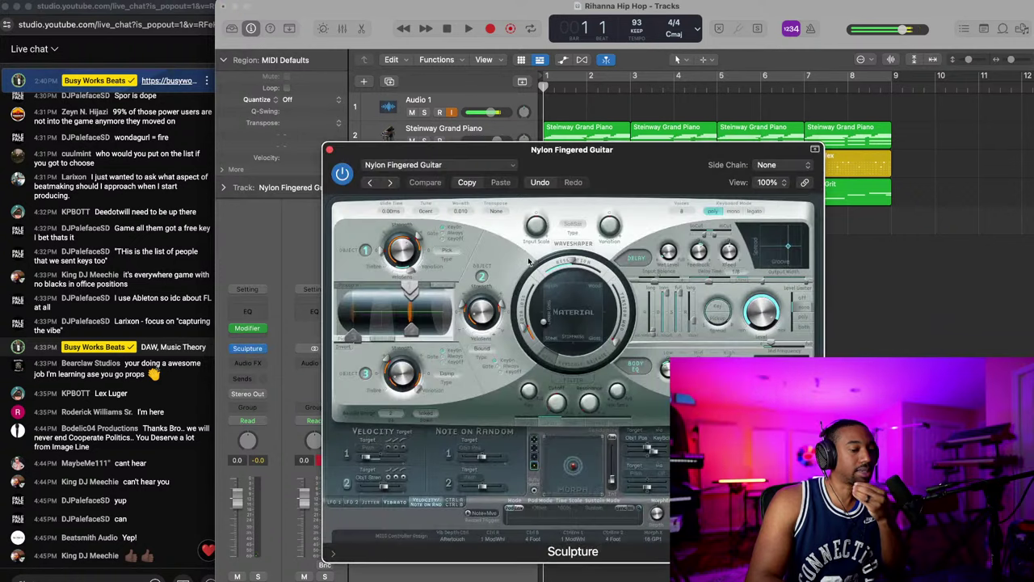
left_click_drag(552, 155, 534, 148)
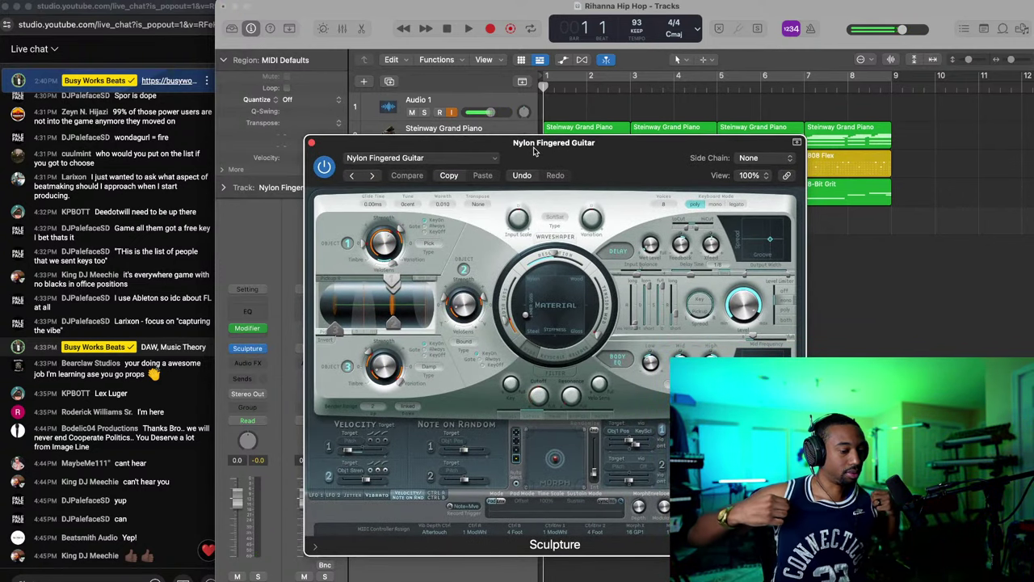
key("super+k")
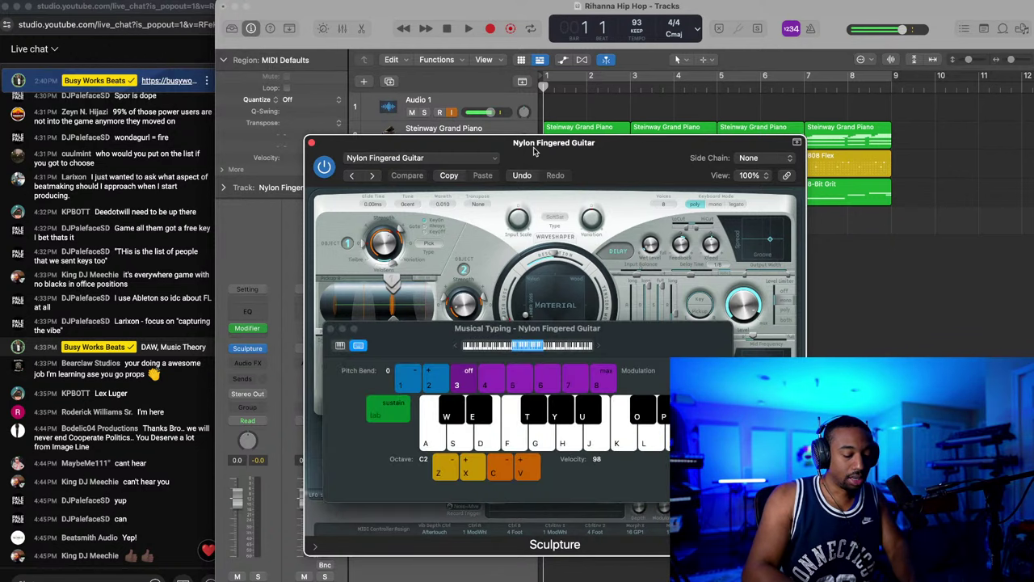
mouse_move(378, 346)
left_mouse_down()
mouse_move(682, 149)
mouse_move(684, 115)
mouse_move(723, 56)
left_mouse_up()
left_click_drag(578, 142, 456, 121)
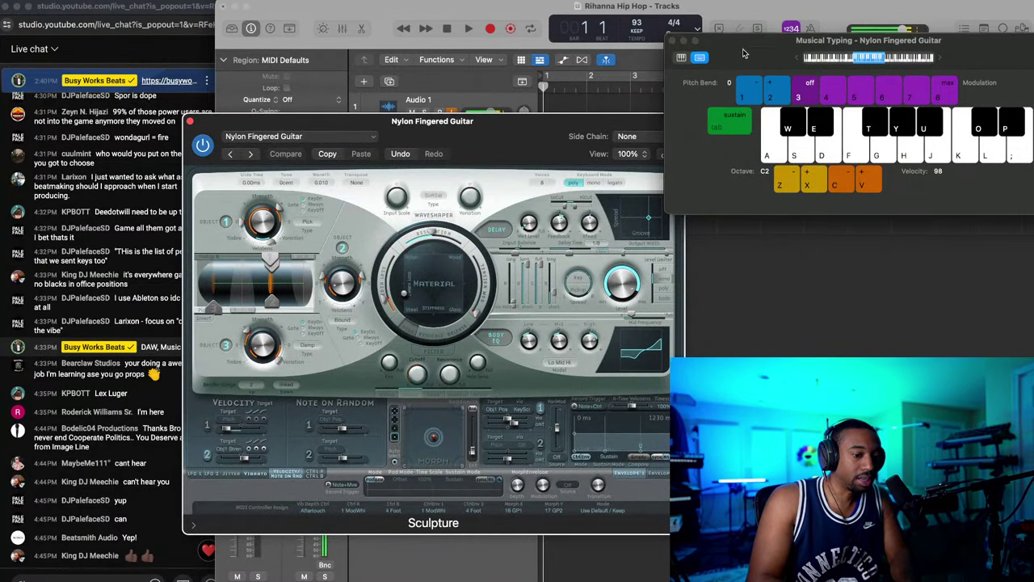
left_click_drag(742, 52, 769, 84)
key("s")
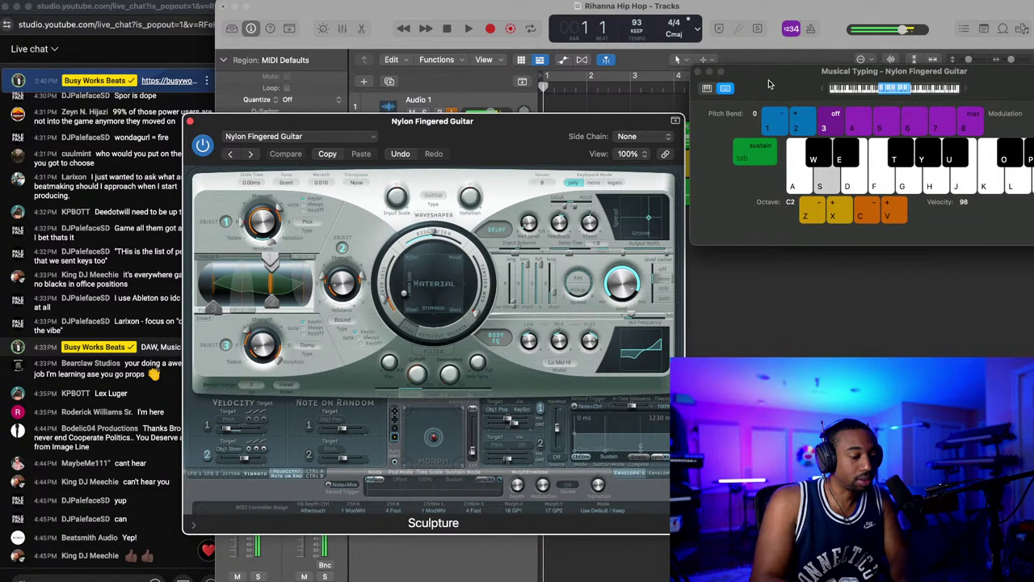
key("f")
key("h")
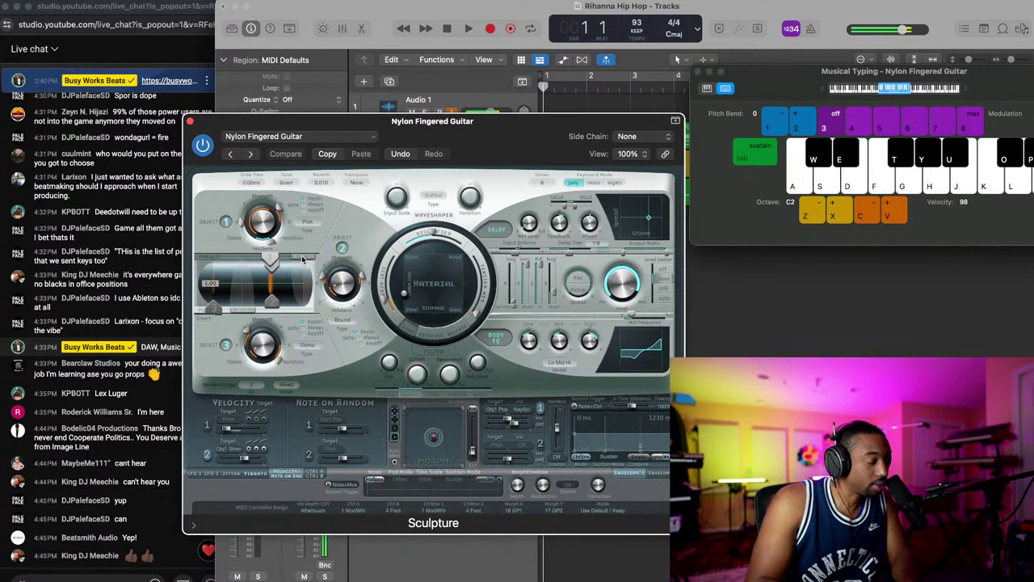
Step: Adjust the pickup and object positions on Sculpture's string display while auditioning low notes
left_click_drag(300, 258, 240, 256)
key("s")
key("f")
key("f")
key("a")
key("f")
key("s")
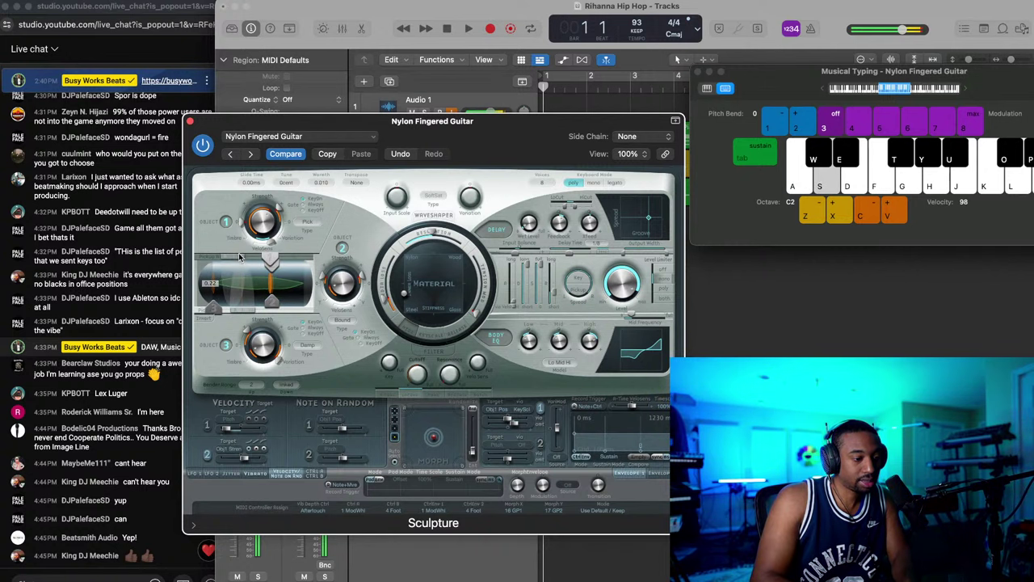
key("f")
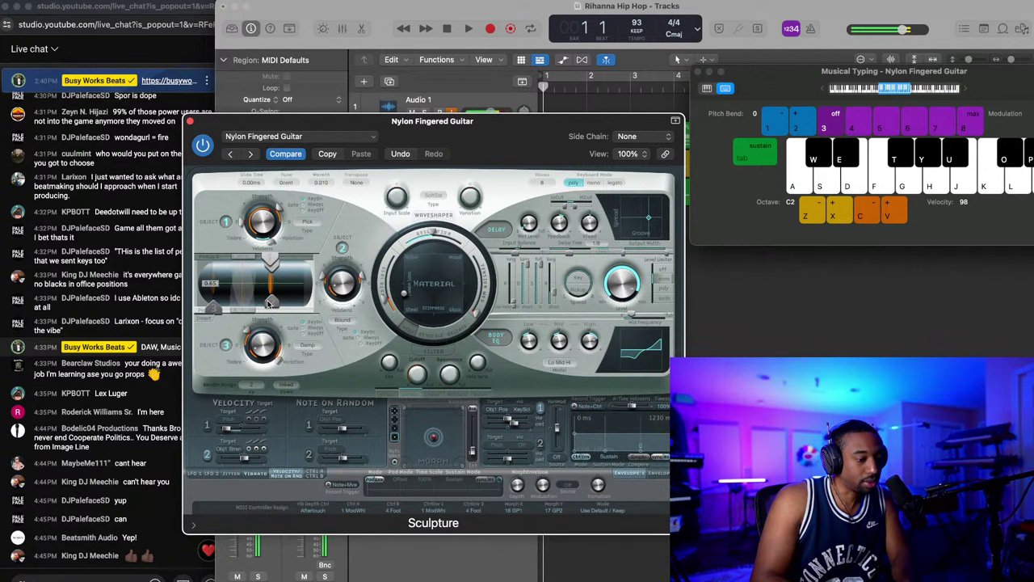
key("s")
key("f")
key("s")
key("f")
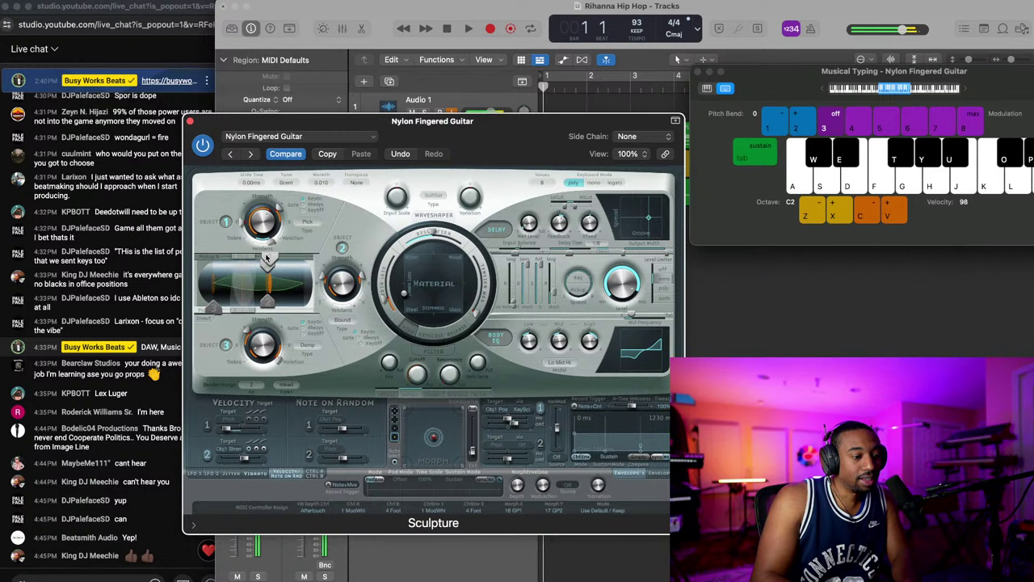
key("s")
key("f")
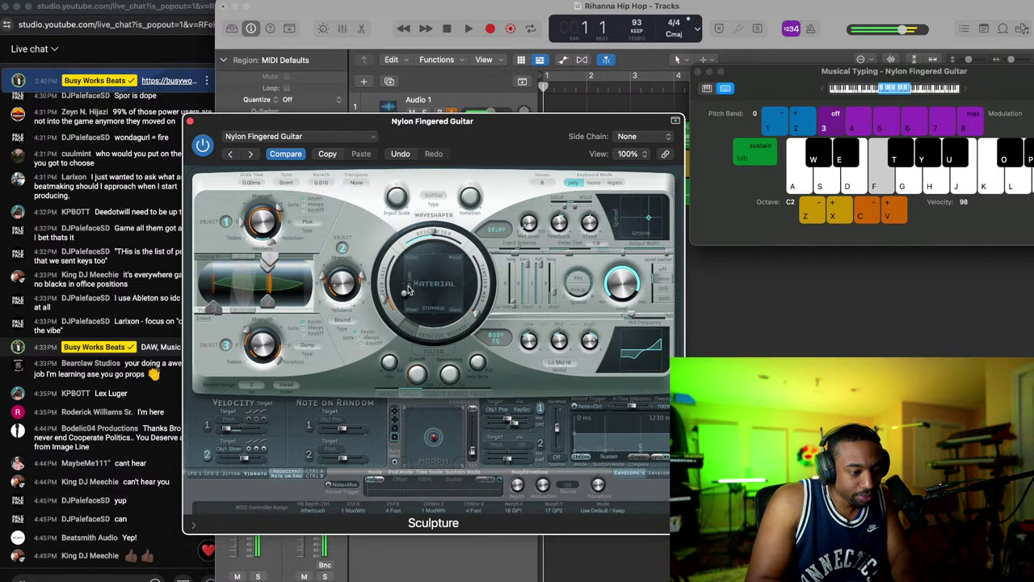
Step: Shift the point on Sculpture's Material pad toward the Nylon corner while auditioning single notes and chords
key("f")
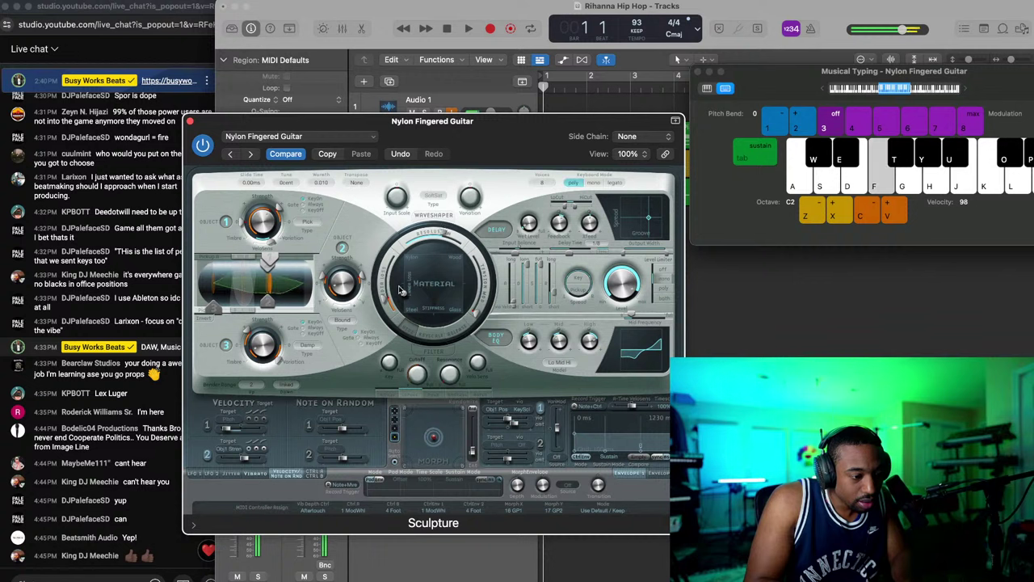
mouse_move(404, 294)
left_mouse_down()
mouse_move(407, 268)
mouse_move(455, 270)
mouse_move(461, 303)
mouse_move(420, 299)
left_mouse_up()
key("f")
key("f")
key("f")
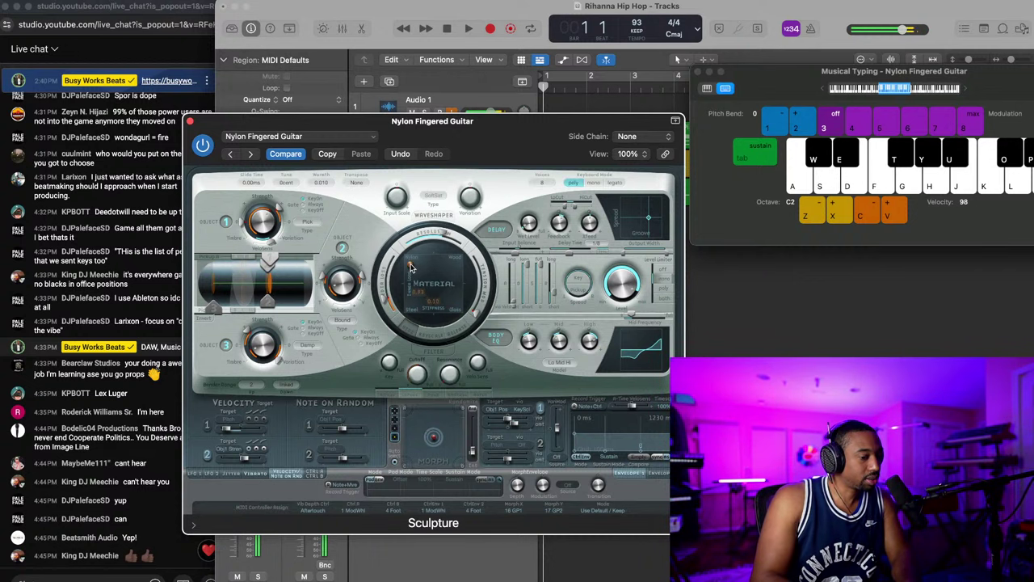
key("f")
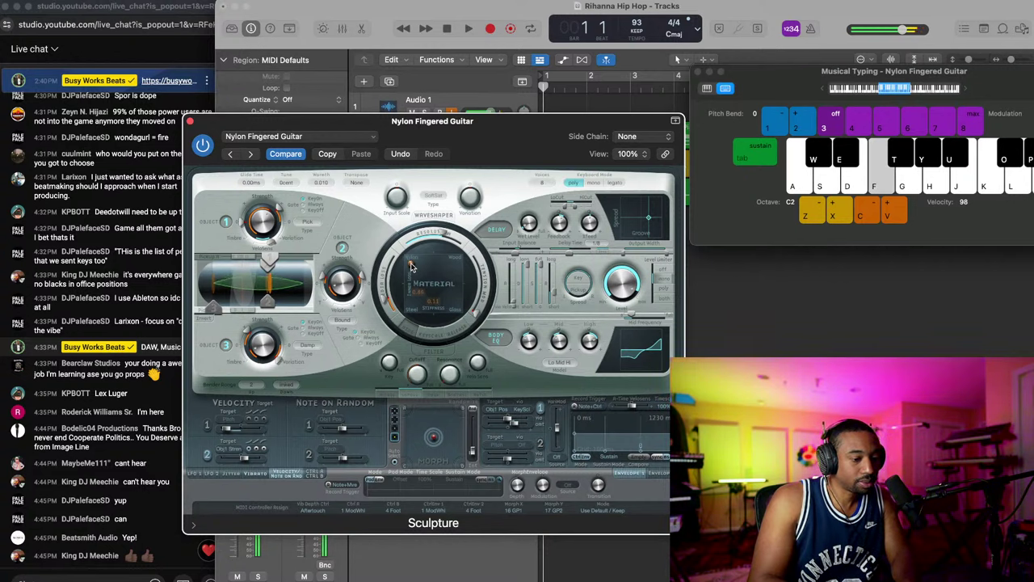
left_click_drag(411, 267, 410, 261)
key("s")
key("g")
key("j")
key("l")
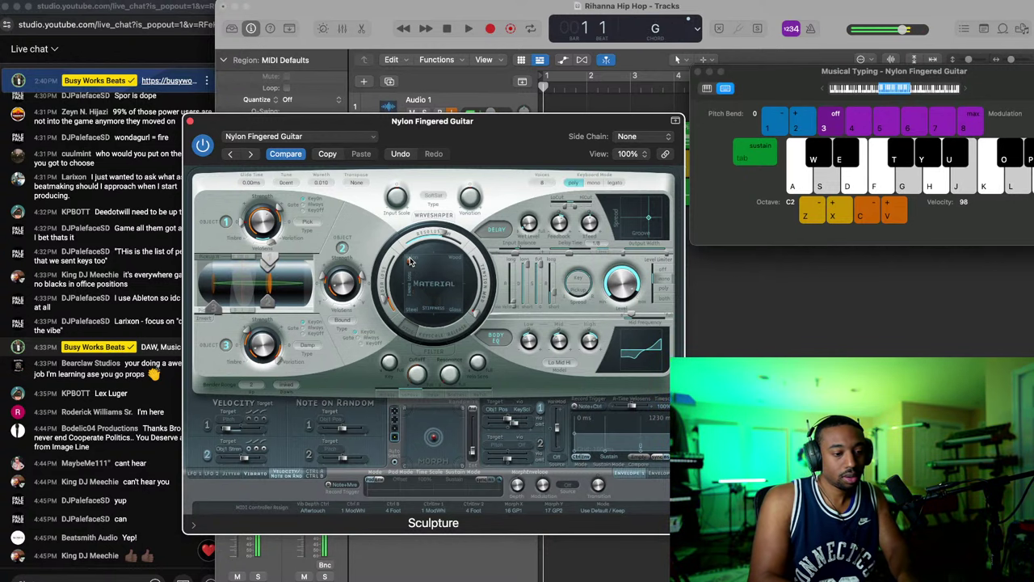
key("d")
key("h")
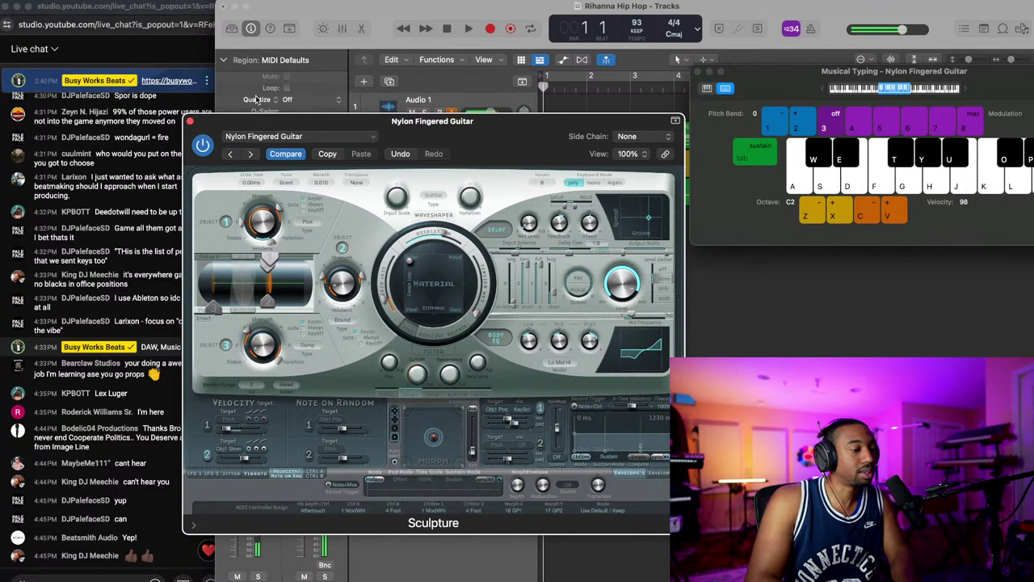
Step: Close Sculpture and Musical Typing, and create an empty MIDI region at bar 1 of the guitar track, opened in the Piano Roll
left_click(191, 122)
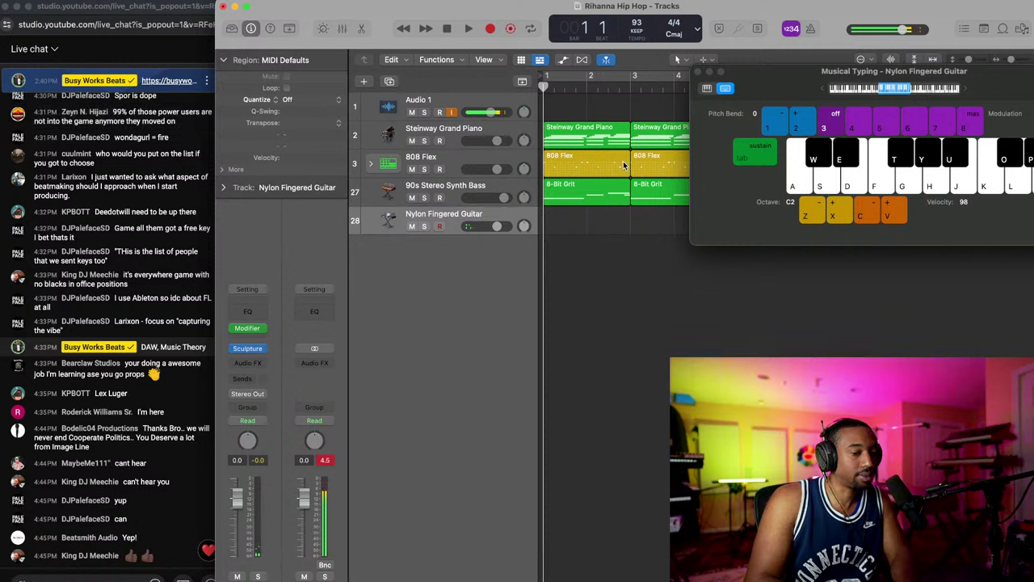
right_click(550, 220)
left_click(567, 225)
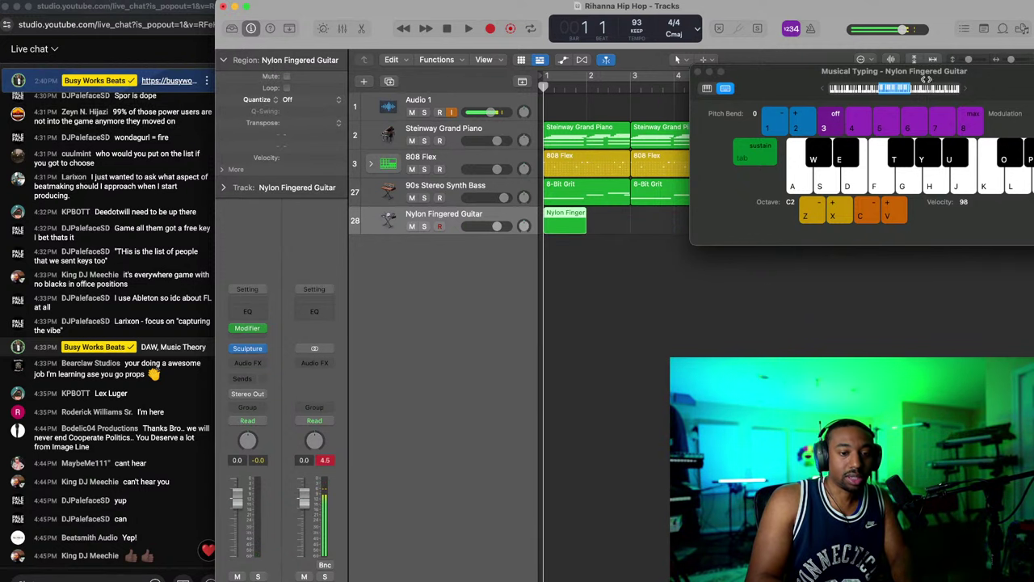
double_click(568, 218)
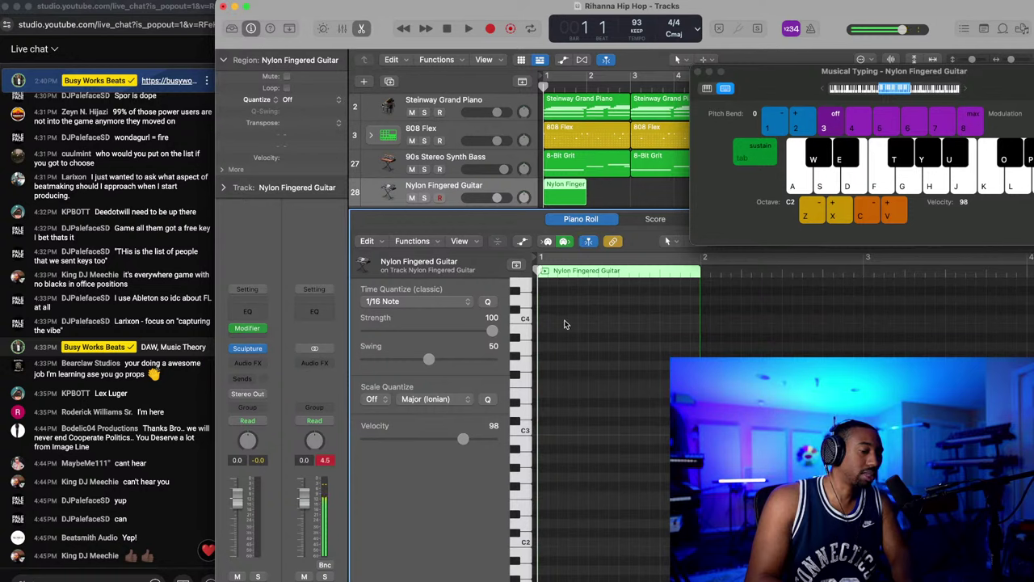
left_click(699, 71)
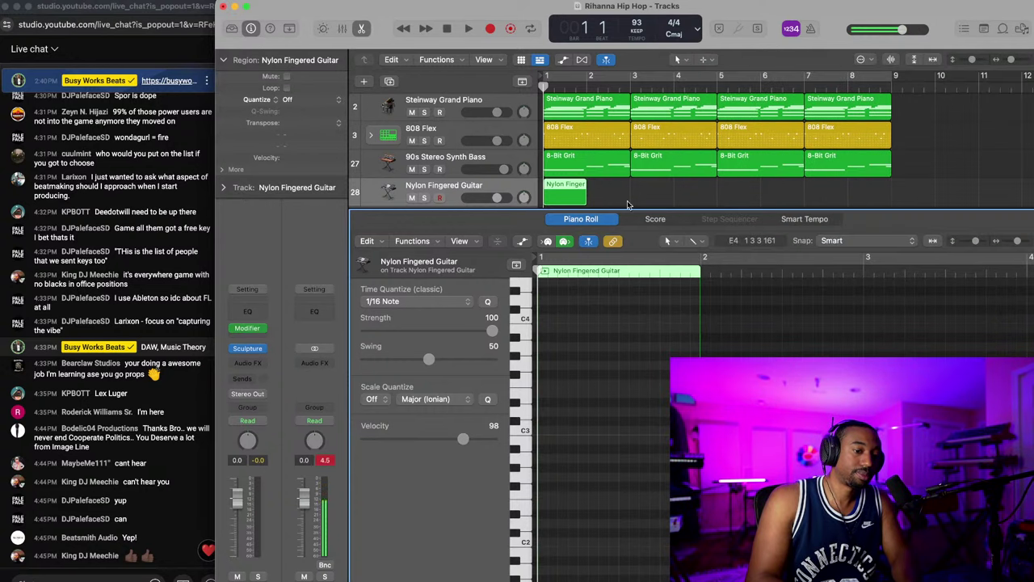
Step: Draw a long C2 note from the start of the guitar region, and add a duplicate Nylon Fingered Guitar track
scroll(633, 184, "down", 2)
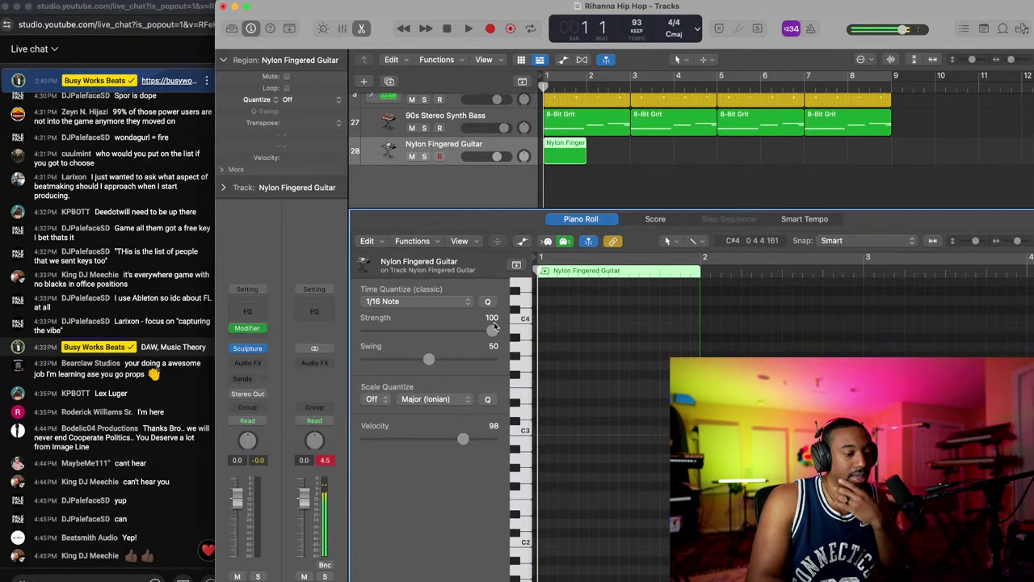
key("b")
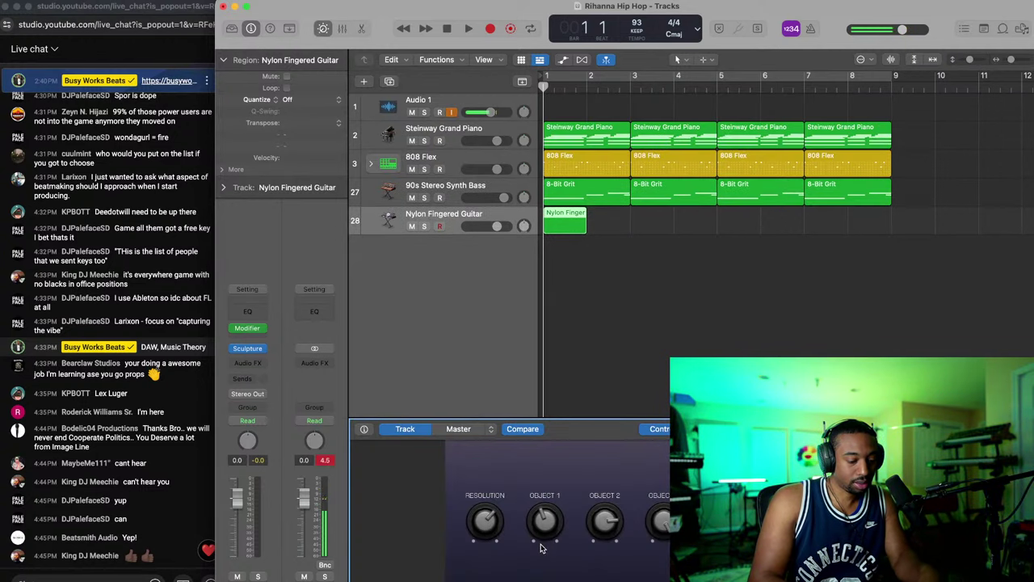
key("b")
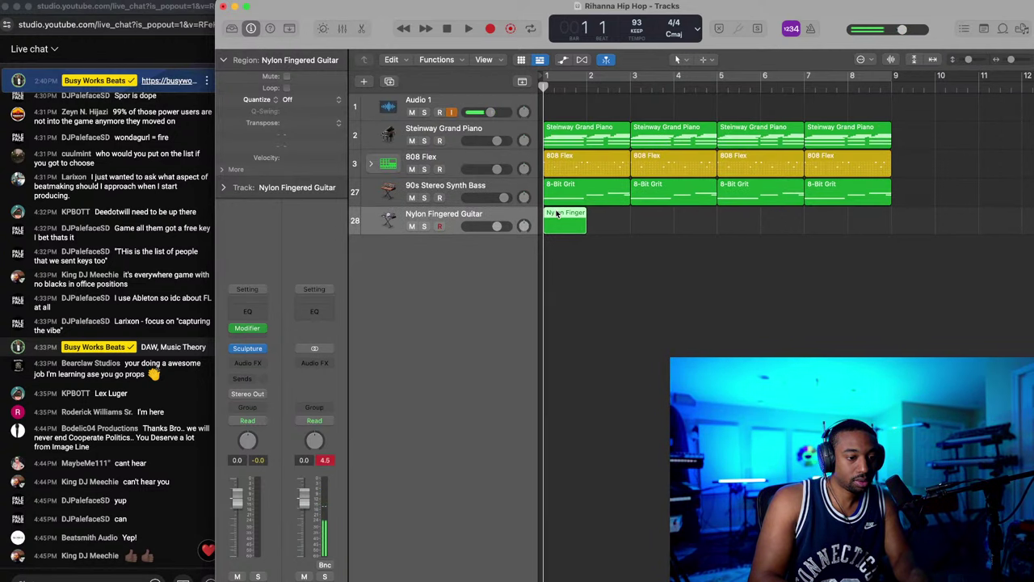
key("p")
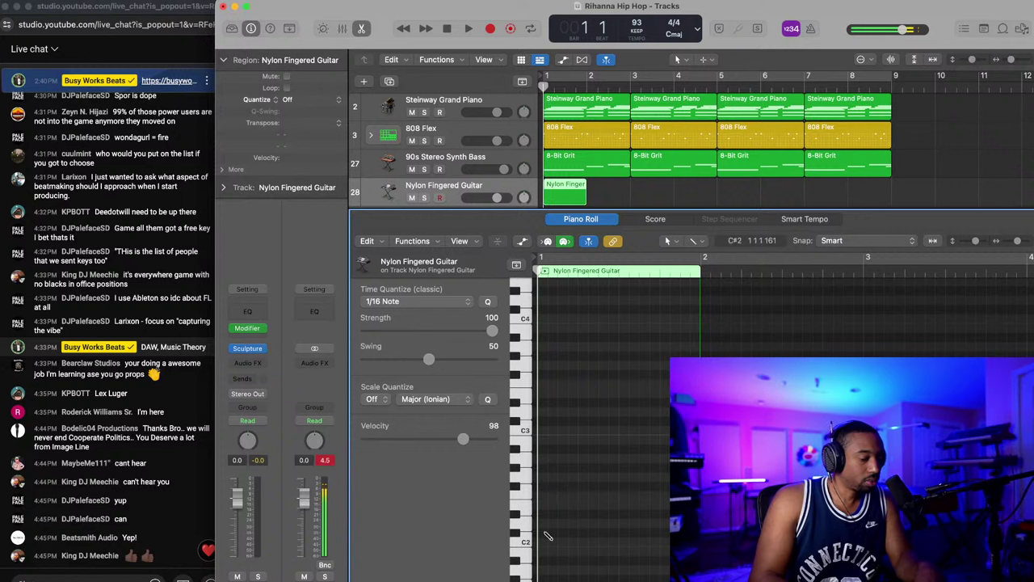
left_click_drag(544, 547, 671, 541)
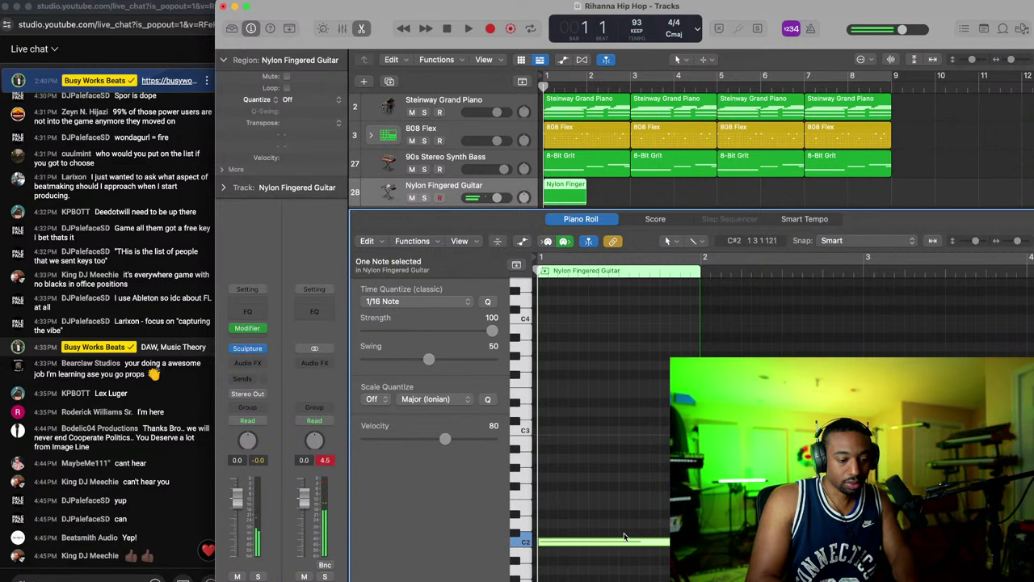
key("super+d")
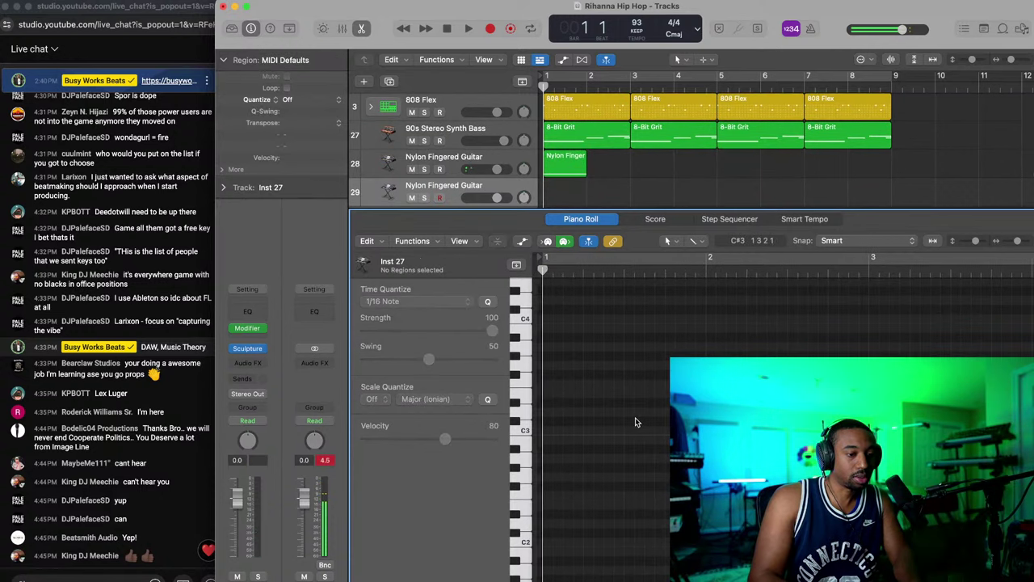
Step: Undo the duplicate guitar track and repeat the C2 note at bar 2 one octave higher as C3
key("super+z")
key("super+r")
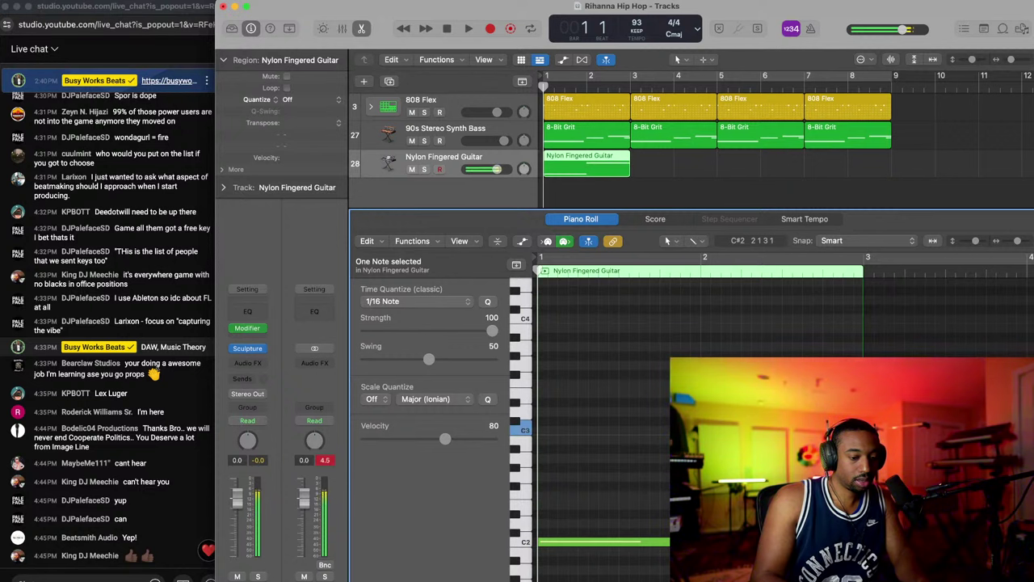
left_click(786, 356)
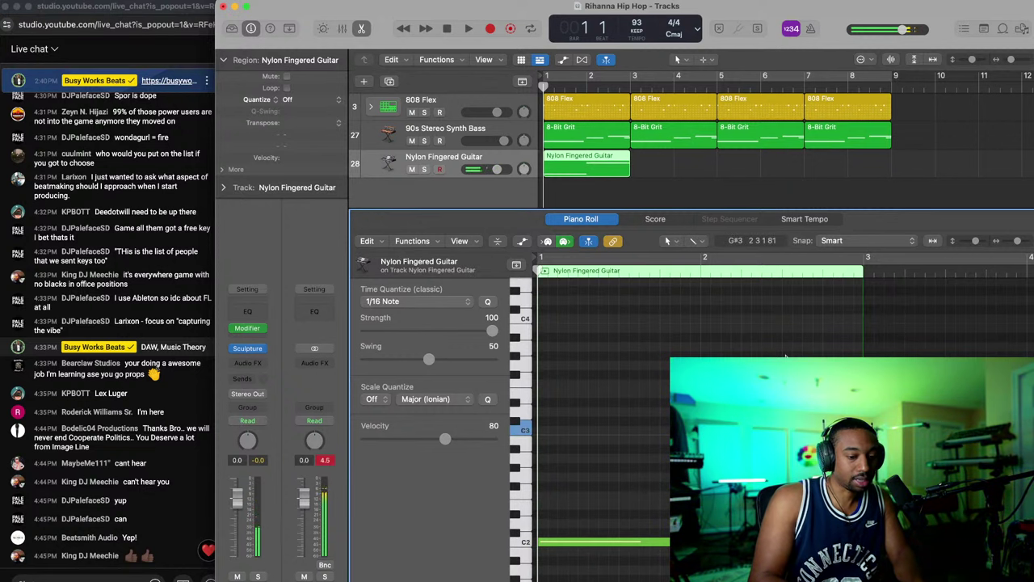
Step: Repeat the C2 and C3 notes from bar 3 and transpose the copies up two octaves to C4 and C5
left_click_drag(786, 356, 590, 551)
key("super+r")
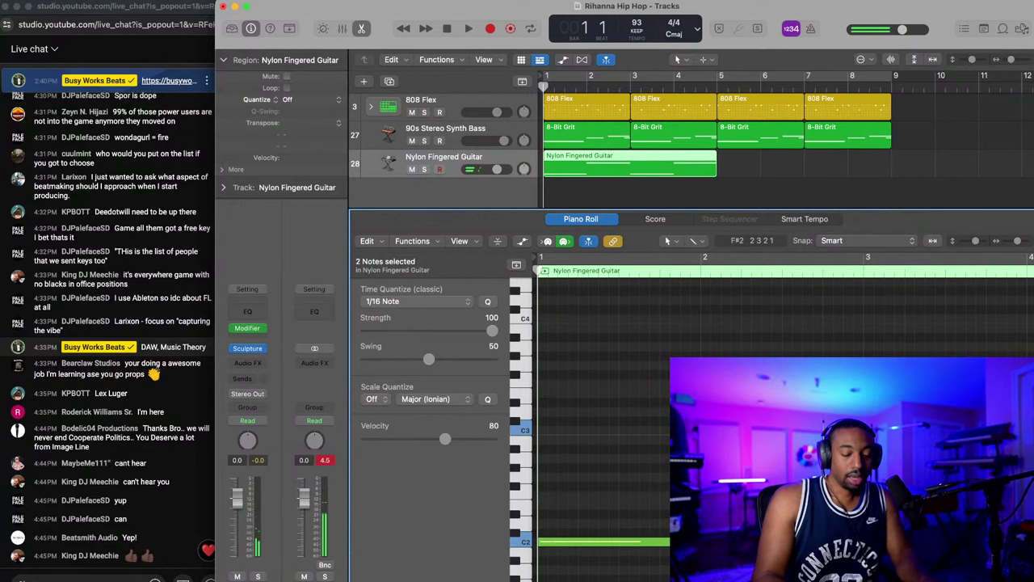
key("alt+shift+Up")
key("alt+shift+Up")
key("super+Left")
key("super+Left")
key("super+Left")
key("super+Left")
key("super+Left")
key("super+Left")
key("super+Left")
key("super+Left")
key("super+Right")
key("super+Right")
key("super+Right")
key("super+Right")
key("super+Right")
key("super+Right")
key("super+Right")
key("super+Right")
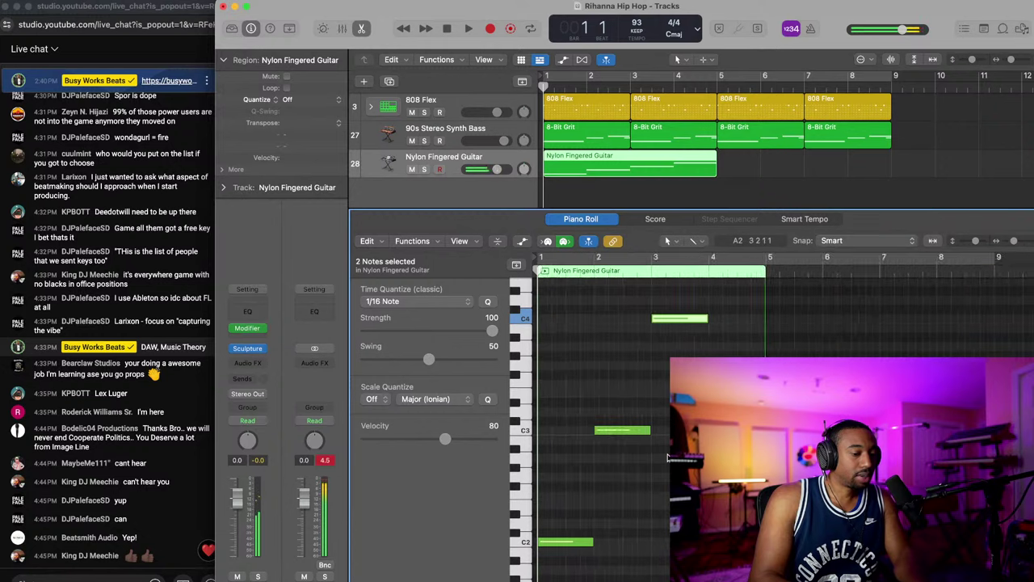
key("super+Left")
key("super+Left")
key("super+Left")
key("super+Left")
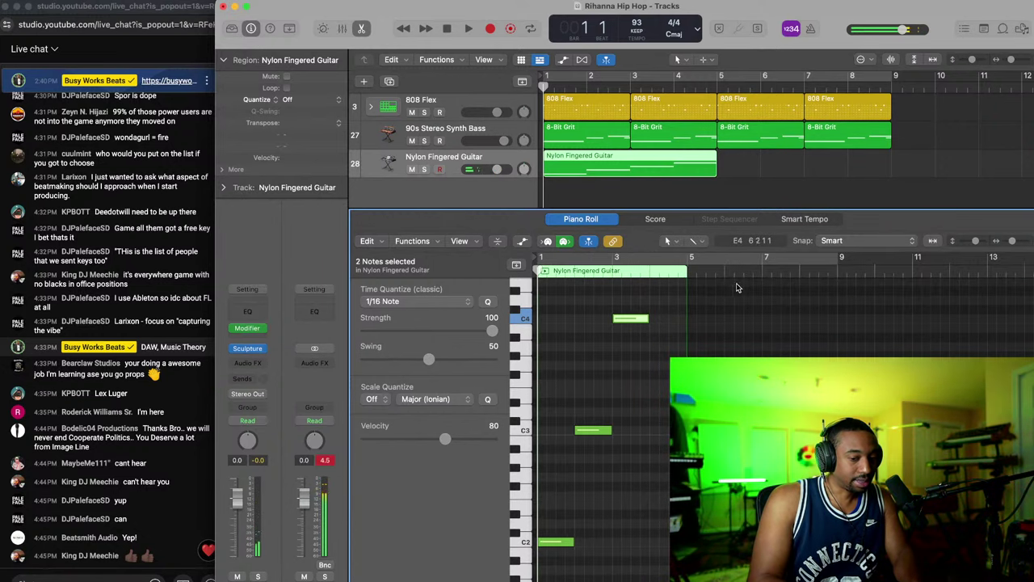
Step: Mute the 90s Stereo Synth Bass, 808 Flex and Steinway Grand Piano tracks
left_click(412, 140)
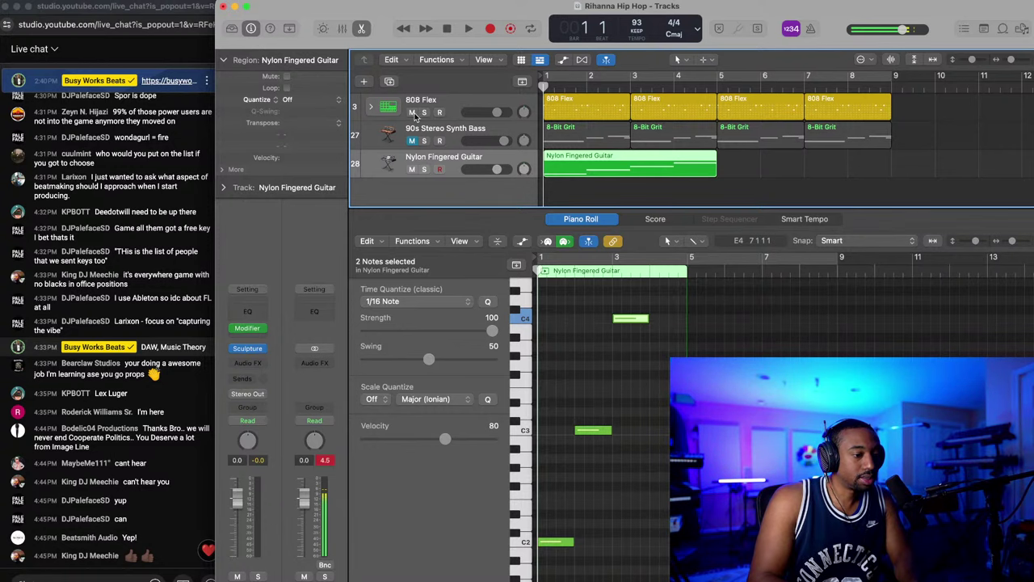
left_click(414, 114)
left_click(413, 114)
scroll(414, 113, "up", 3)
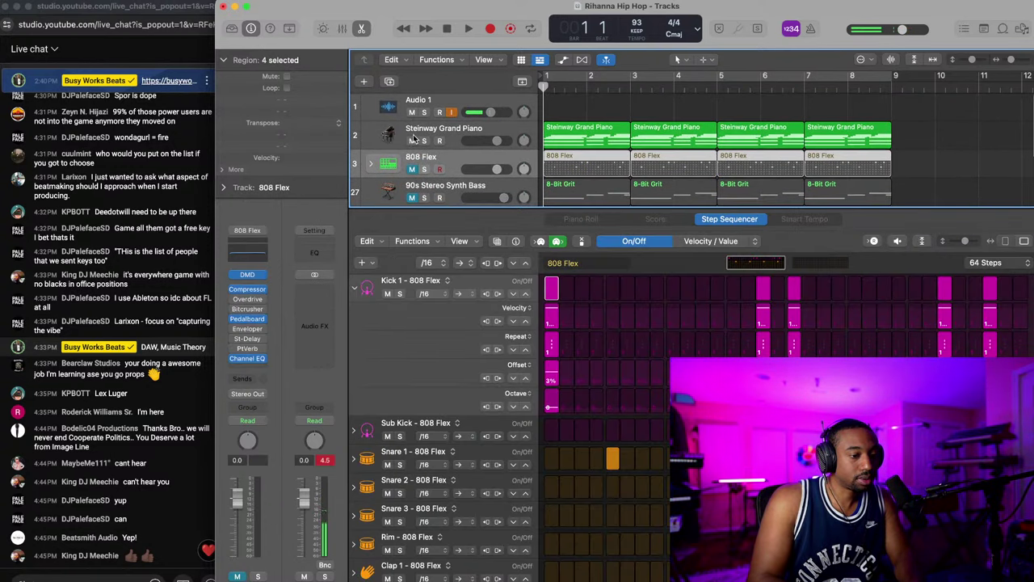
left_click(412, 139)
scroll(614, 162, "down", 2)
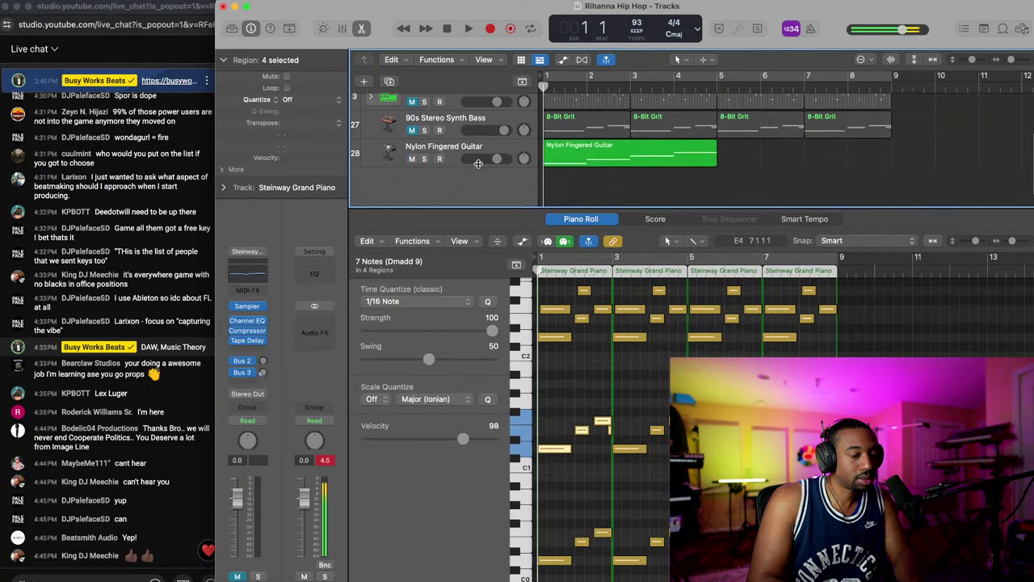
Step: Repeat the top two guitar notes from bar 5 to continue the octave sequence, and transpose all six notes down one octave
left_click(614, 162)
left_click_drag(739, 325, 599, 424)
left_click_drag(695, 482, 621, 302)
key("super+r")
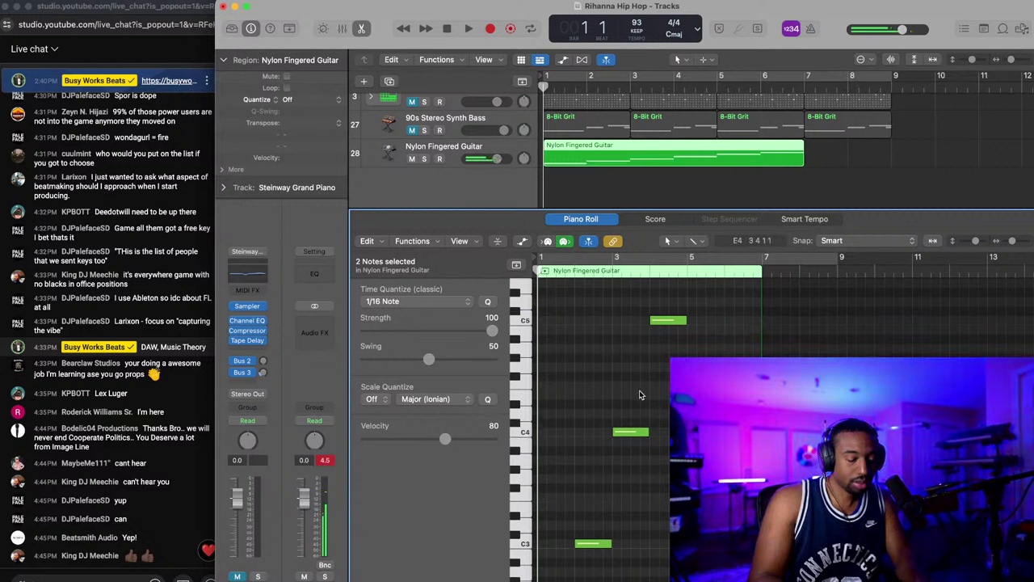
scroll(640, 394, "up", 2)
key("super+a")
key("alt+Right")
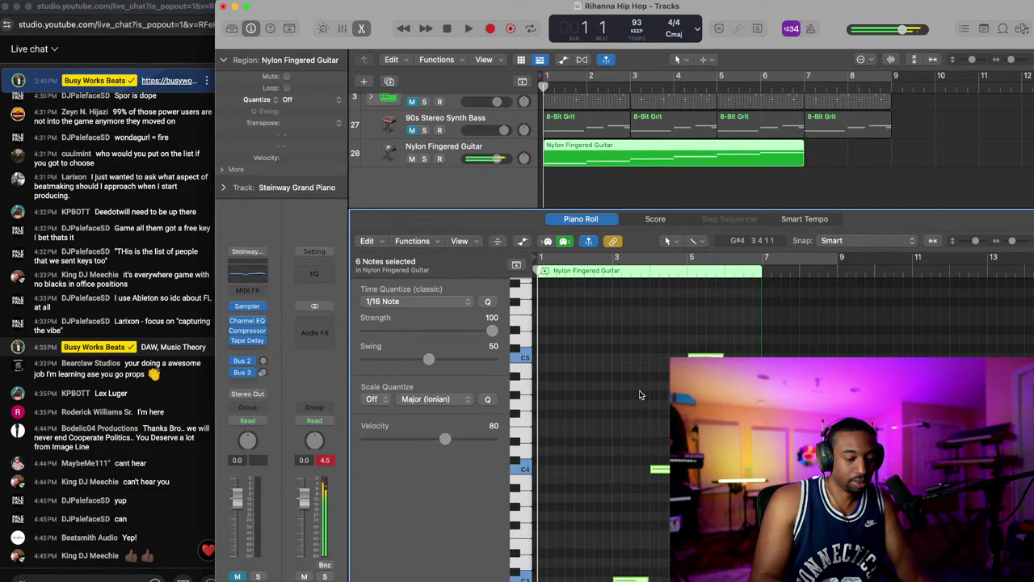
Step: Play the guitar region from bar 1 to audition the first octave notes, and stop playback
scroll(639, 394, "down", 5)
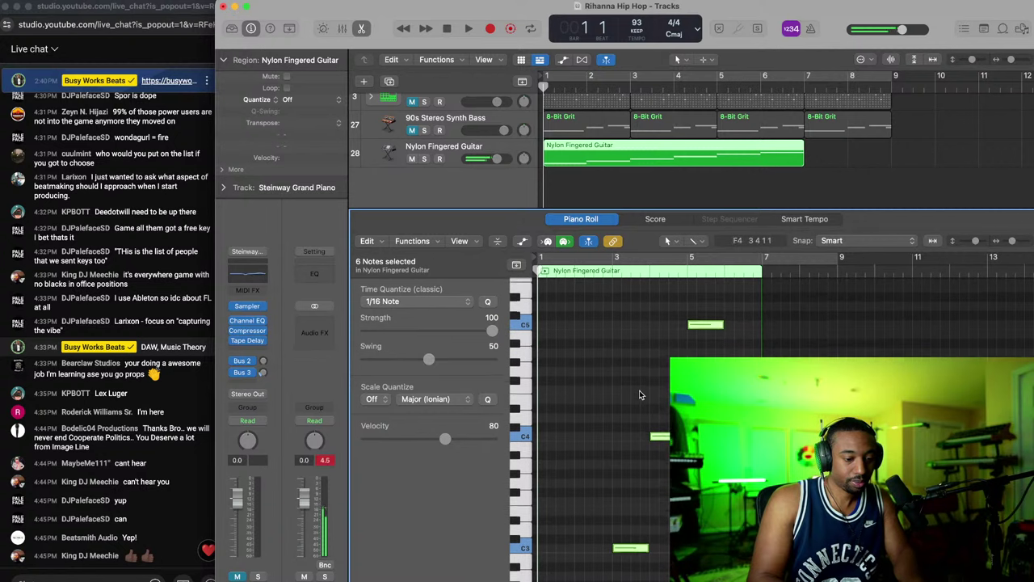
key("space")
scroll(636, 371, "down", 8)
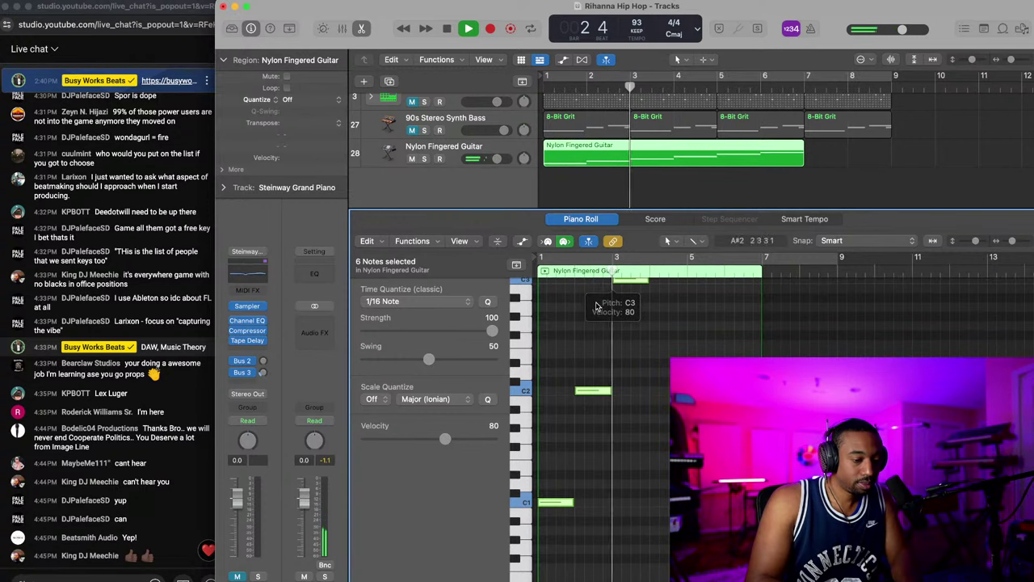
key("space")
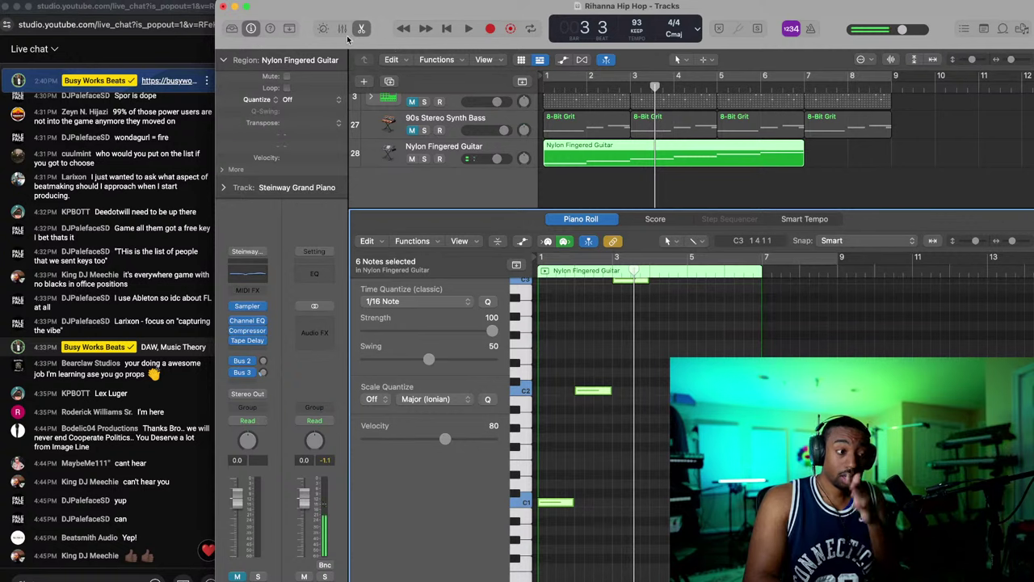
Step: Export the selected track as a 24 Bit WAVE audio file into the Desktop's DELETE folder, trimming silence at the file end
left_click(80, 1)
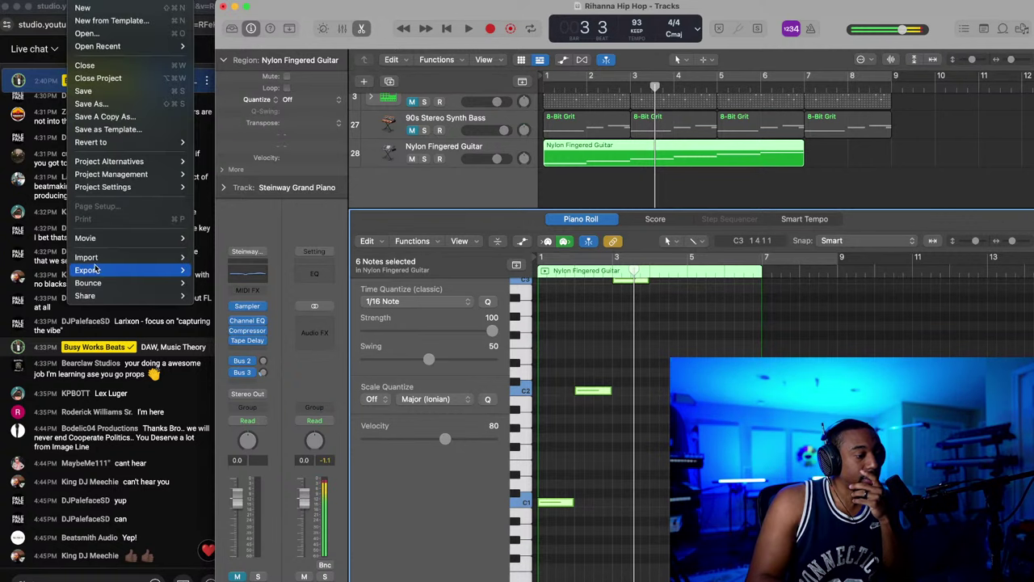
mouse_move(97, 271)
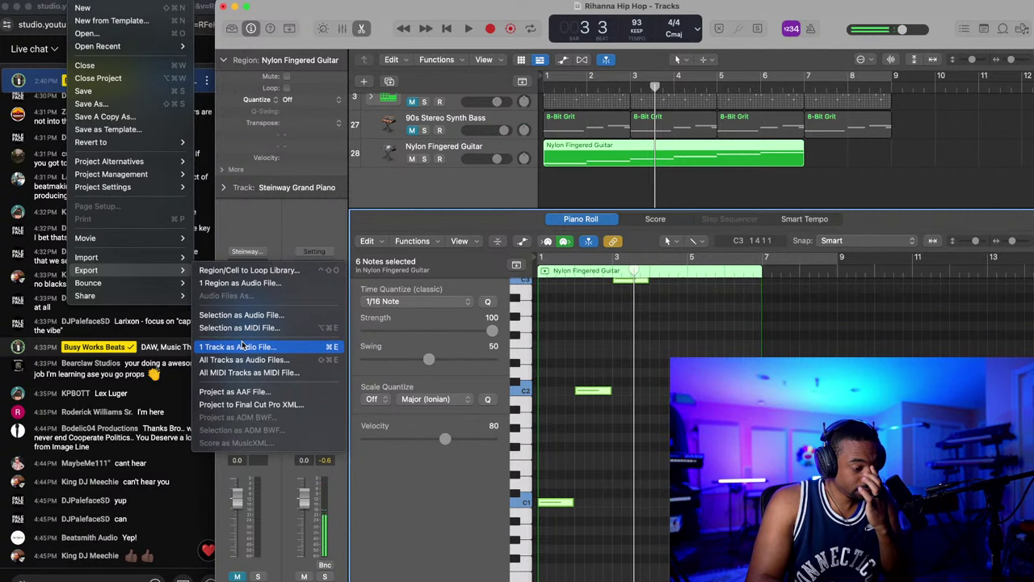
left_click(241, 346)
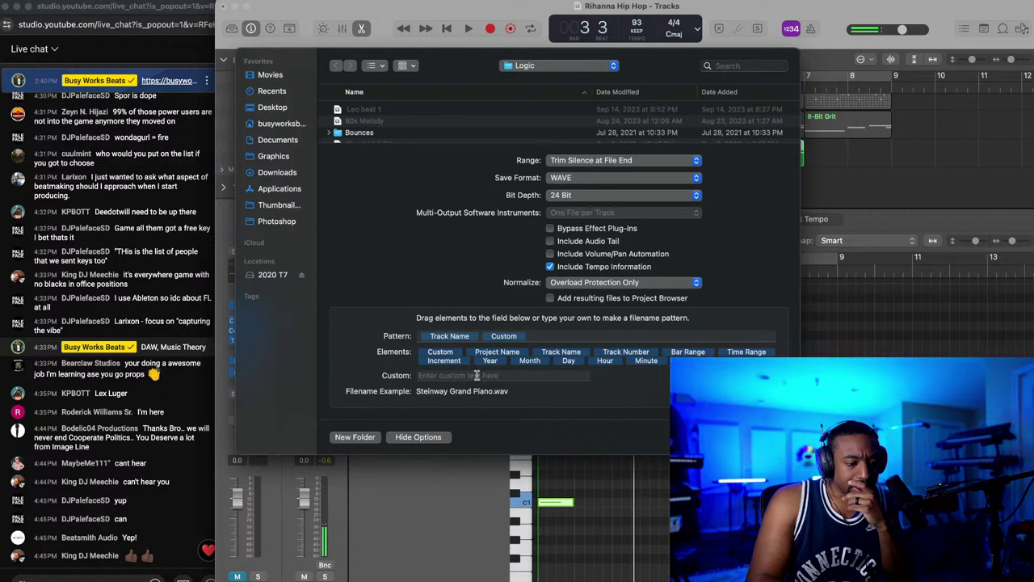
left_click(550, 267)
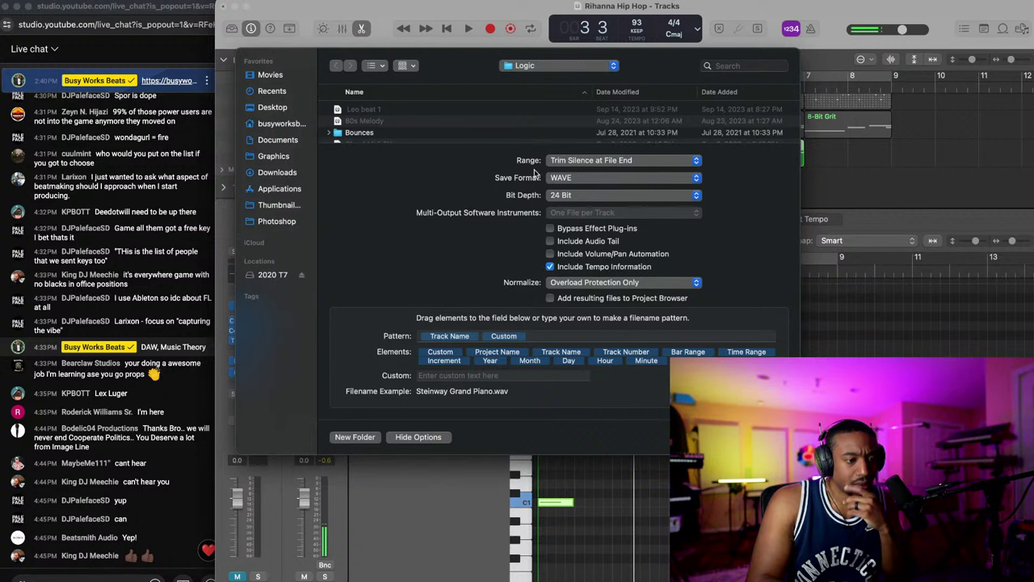
left_click(273, 108)
scroll(365, 124, "down", 2)
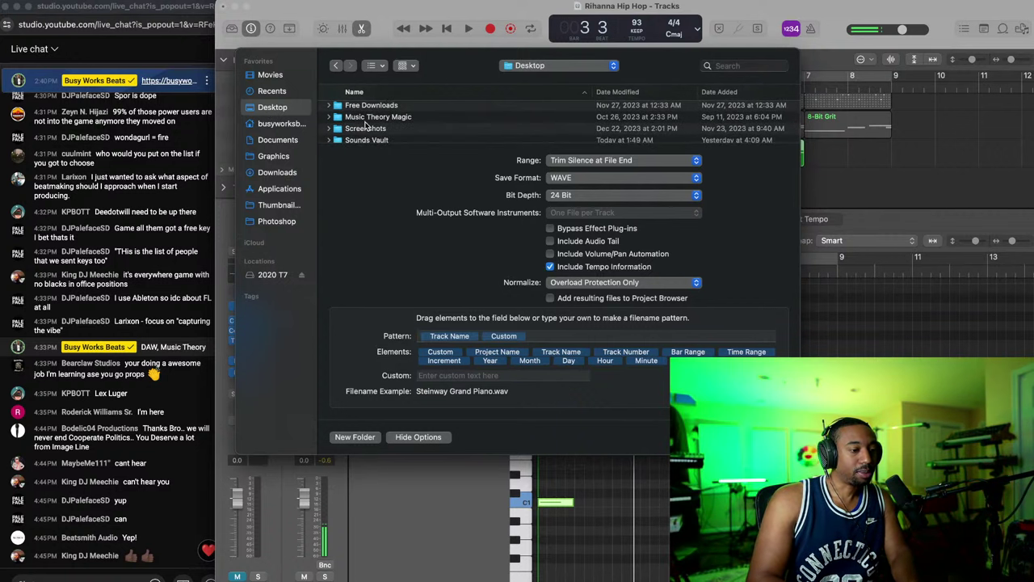
double_click(359, 115)
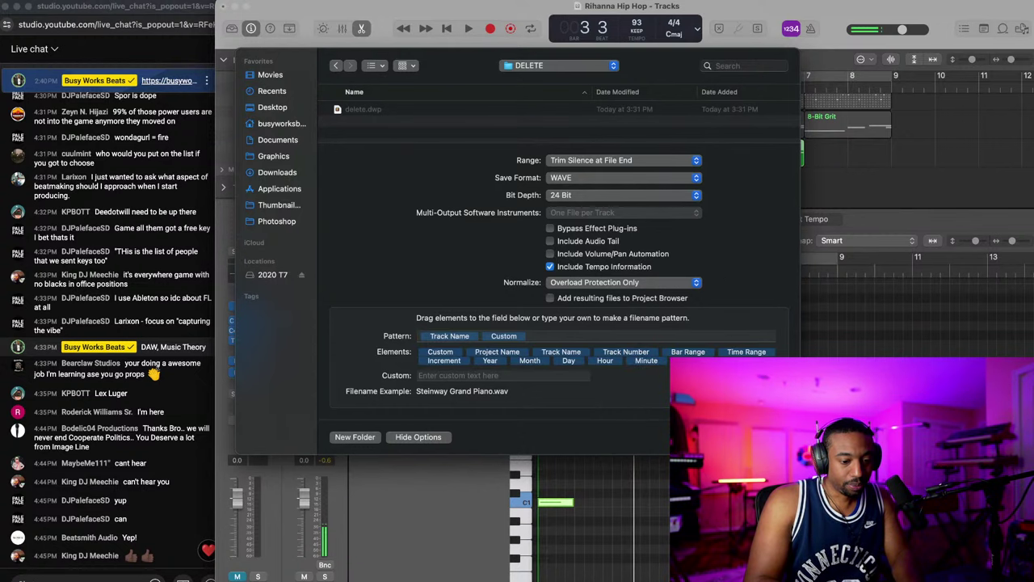
key("Return")
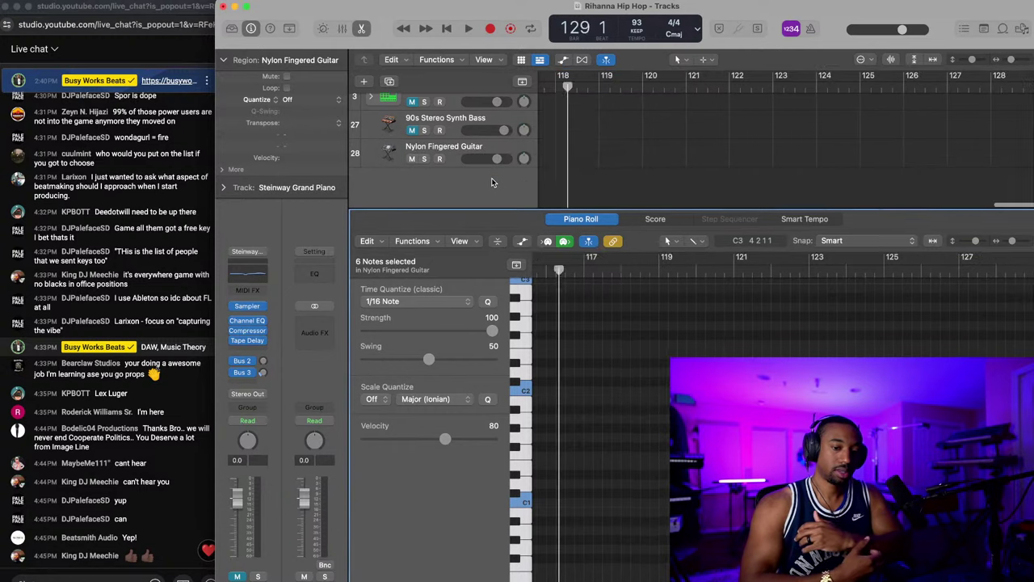
key("space")
scroll(668, 128, "down", 5)
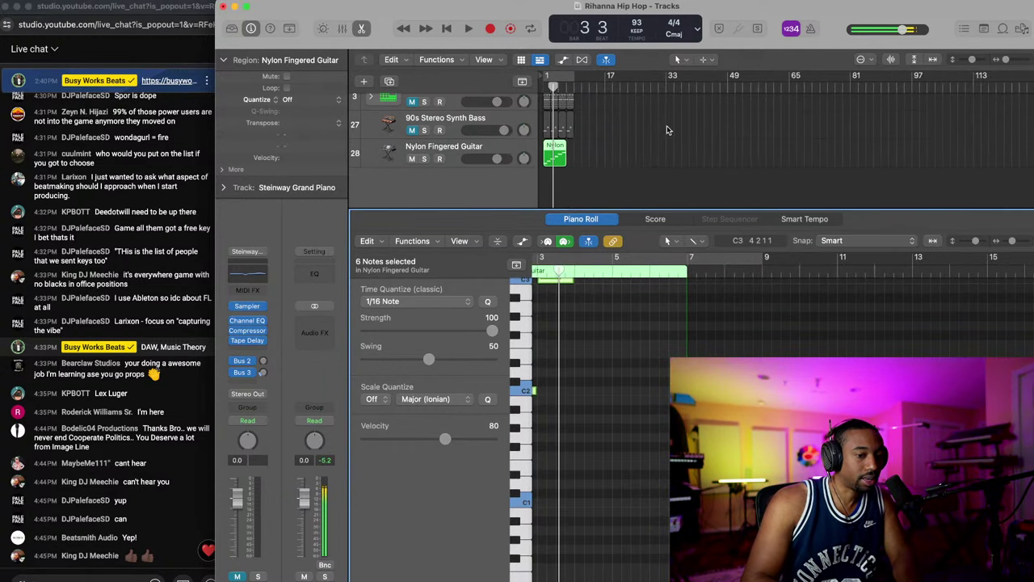
scroll(660, 146, "up", 5)
scroll(660, 146, "down", 5)
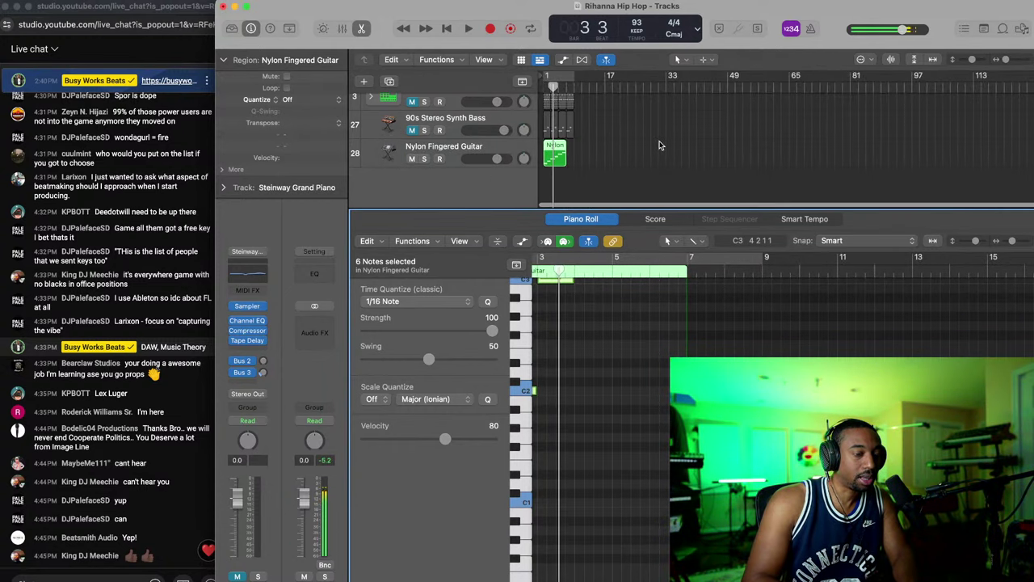
scroll(568, 159, "up", 10)
scroll(568, 159, "down", 8)
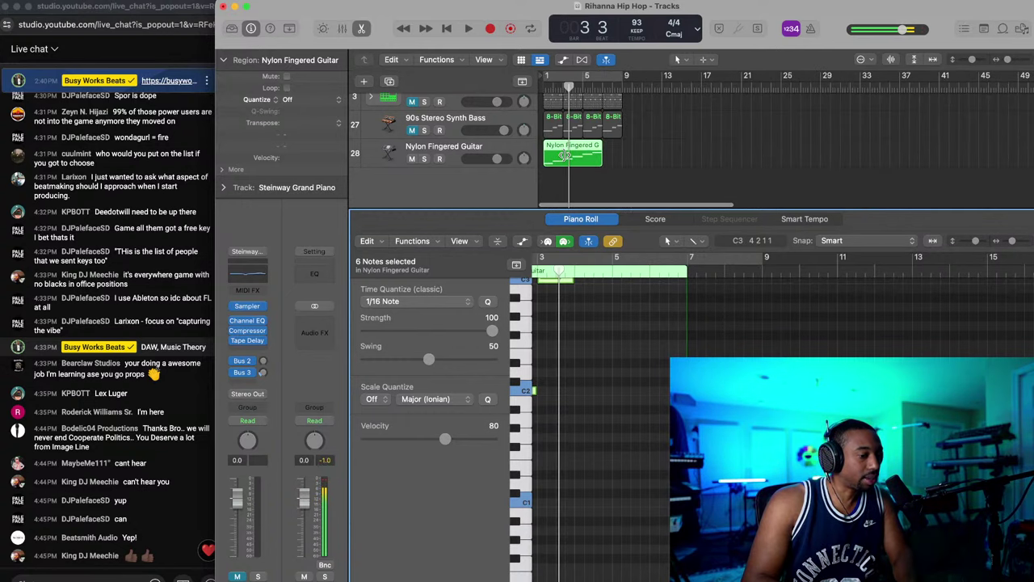
Step: Switch to Finder and open the DELETE folder on the Desktop
left_click(27, 580)
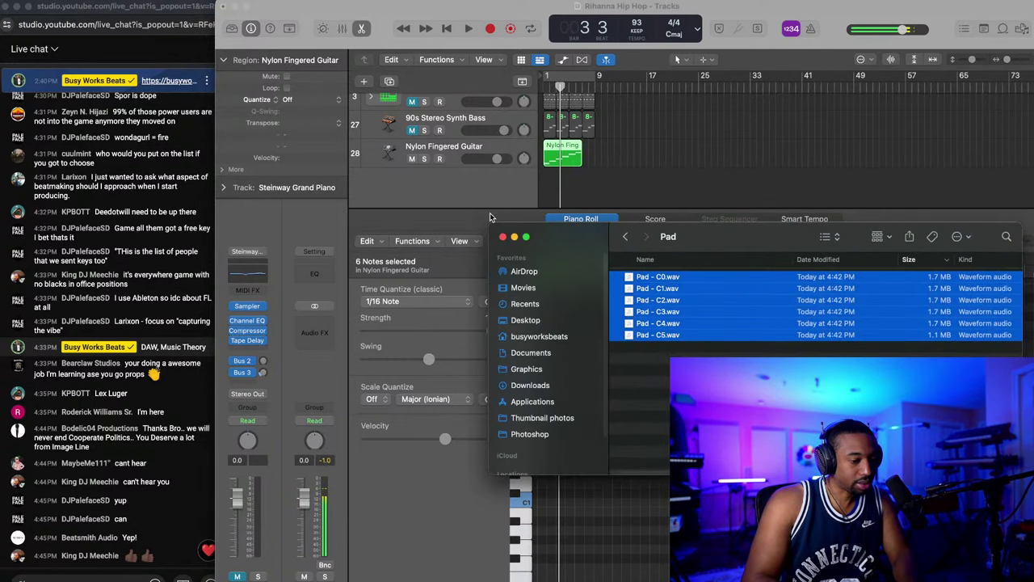
left_click(525, 320)
double_click(656, 279)
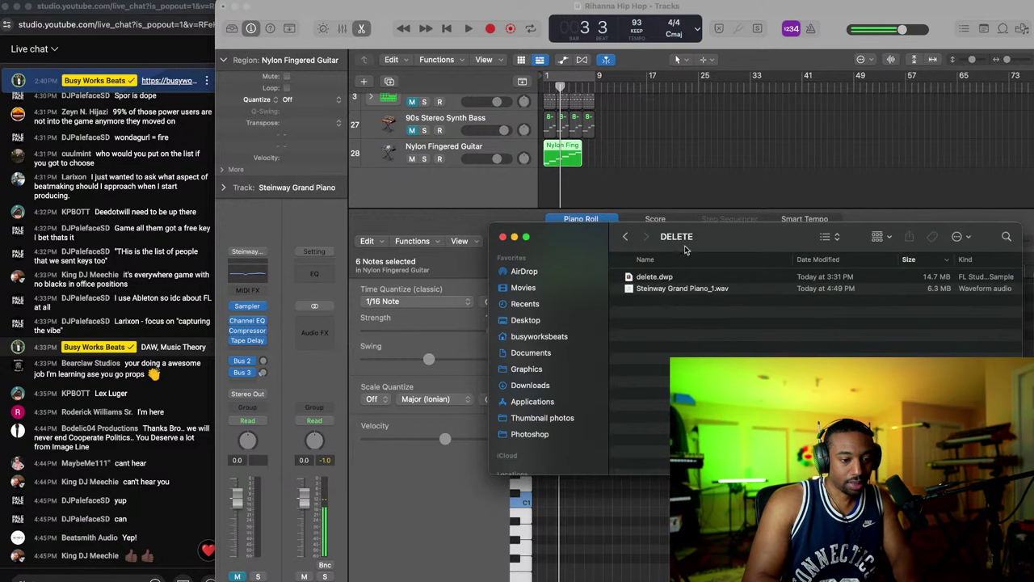
left_click_drag(684, 245, 521, 245)
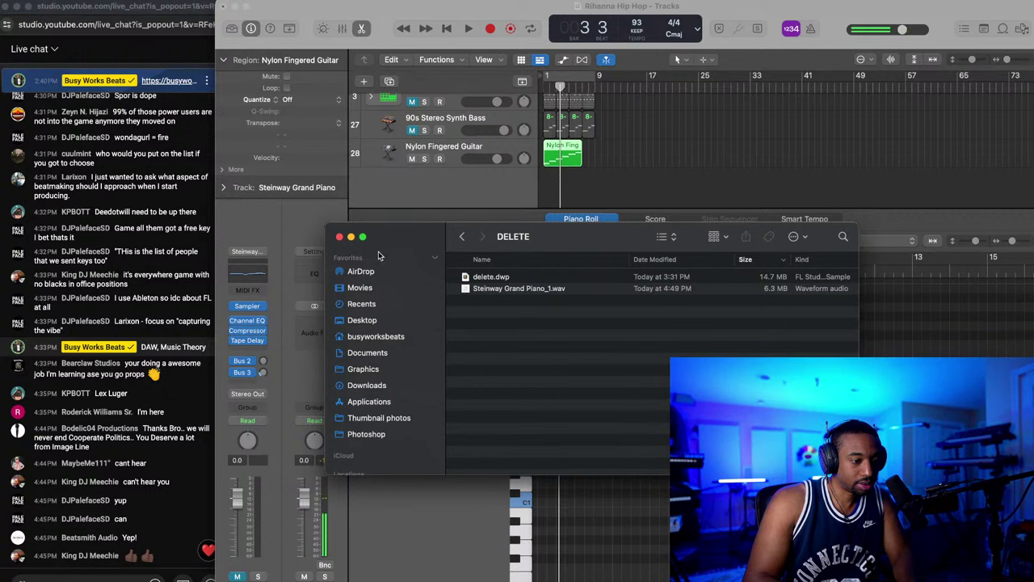
Step: Check the Pack 1 folder inside the Desktop's Sounds Vault folder and return to the Desktop
left_click(362, 320)
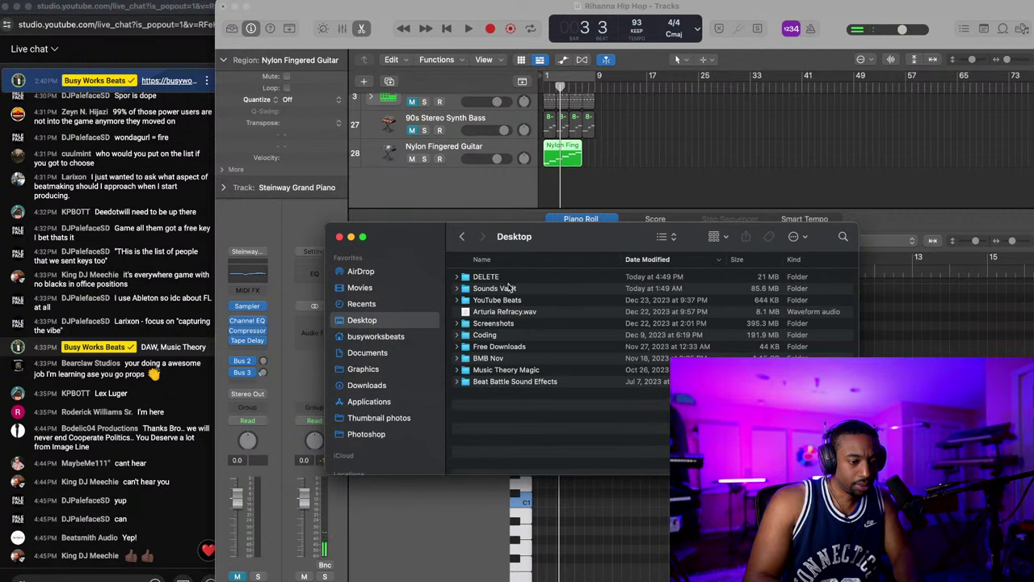
double_click(501, 287)
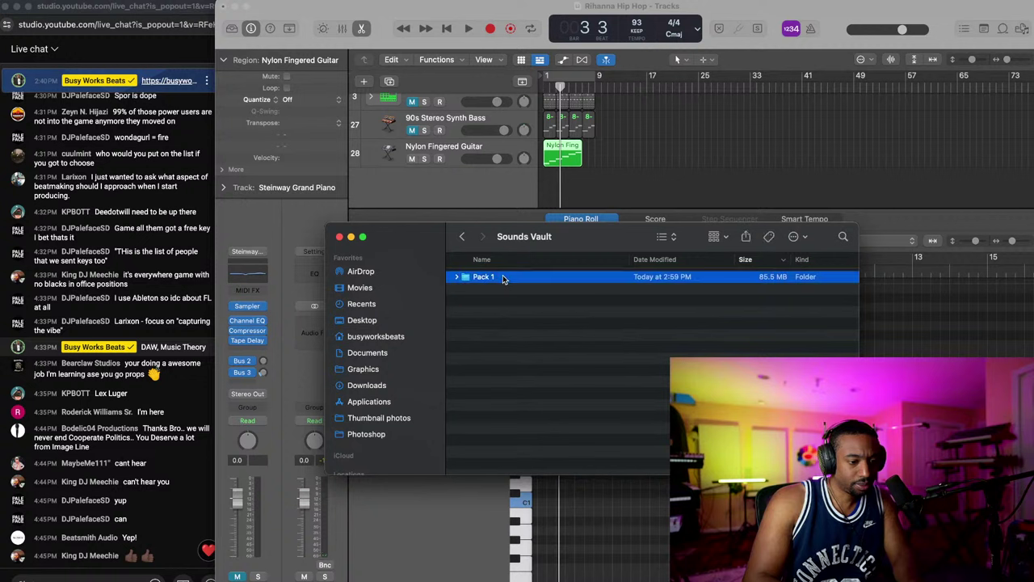
double_click(501, 276)
left_click(461, 236)
left_click(461, 236)
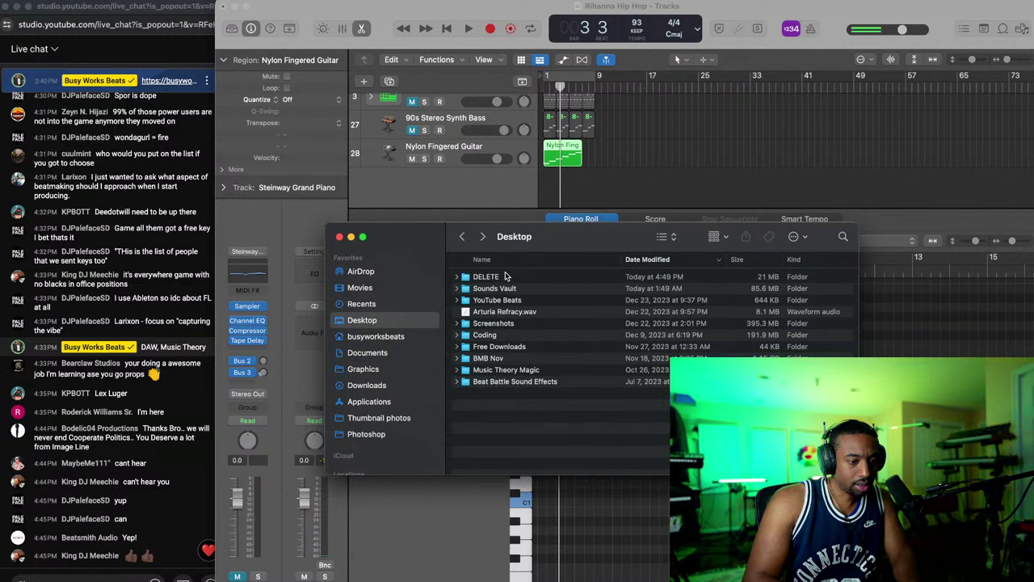
Step: Preview the exported Steinway Grand Piano_1.wav file from the DELETE folder, and close the preview
double_click(508, 277)
left_click(511, 292)
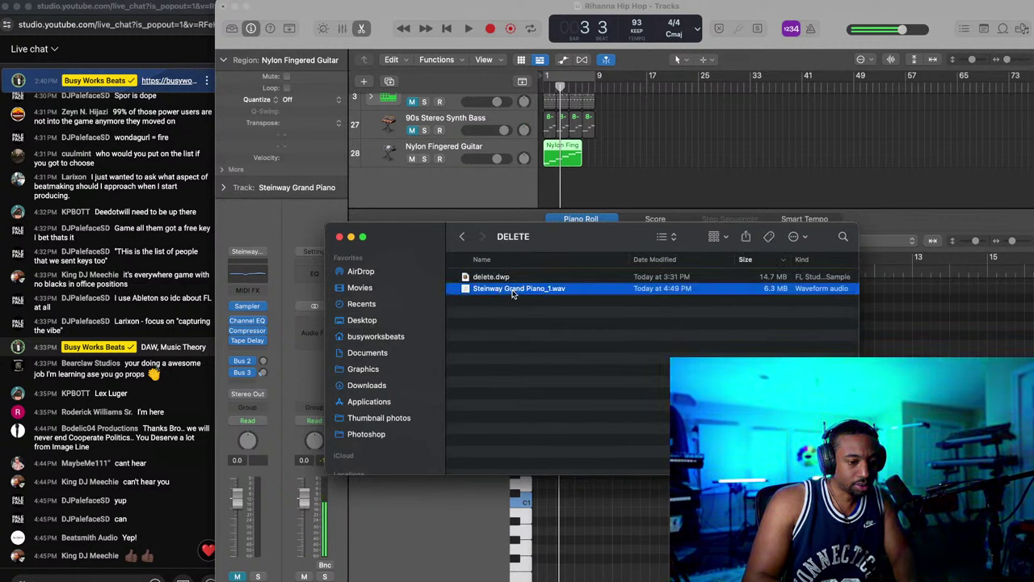
key("space")
key("space")
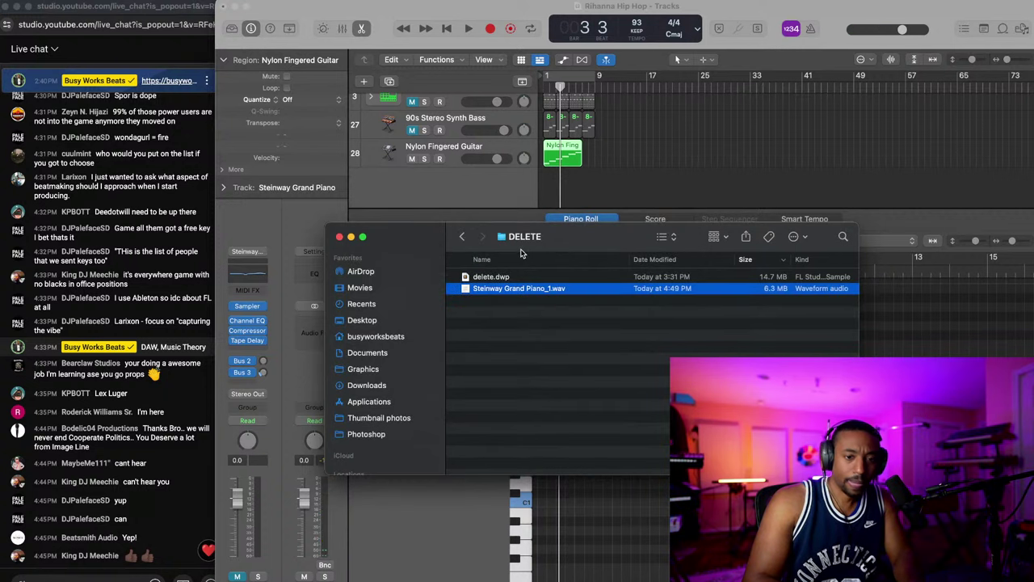
key("space")
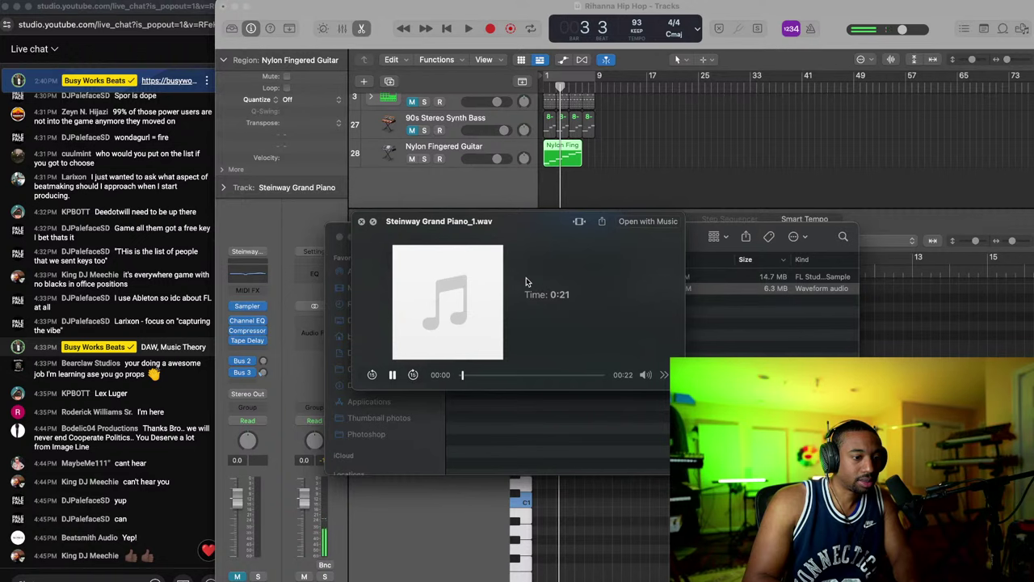
key("space")
Step: Switch back to Logic Pro and select the Nylon Fingered Guitar track
scroll(562, 159, "up", 2)
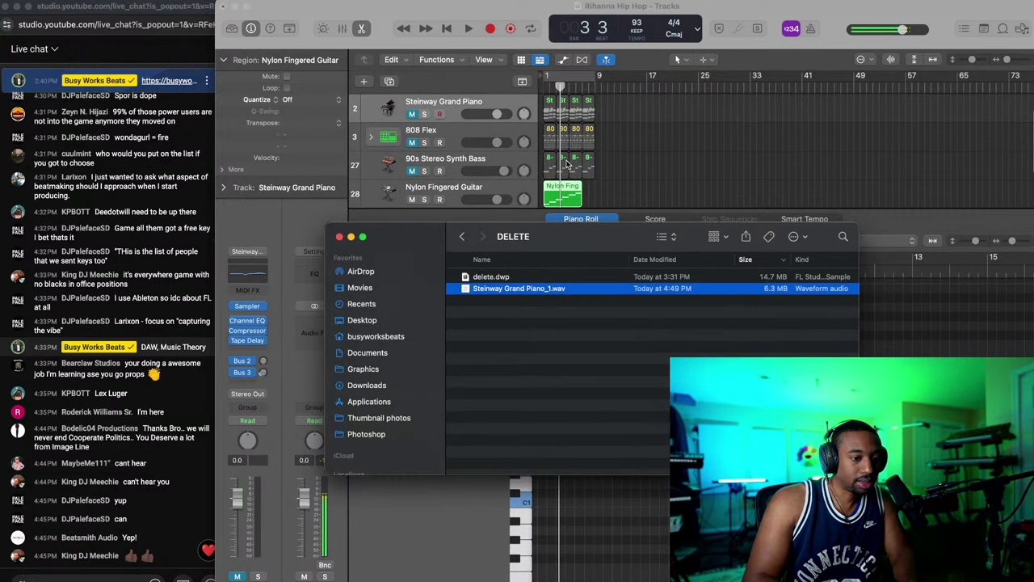
scroll(485, 153, "down", 2)
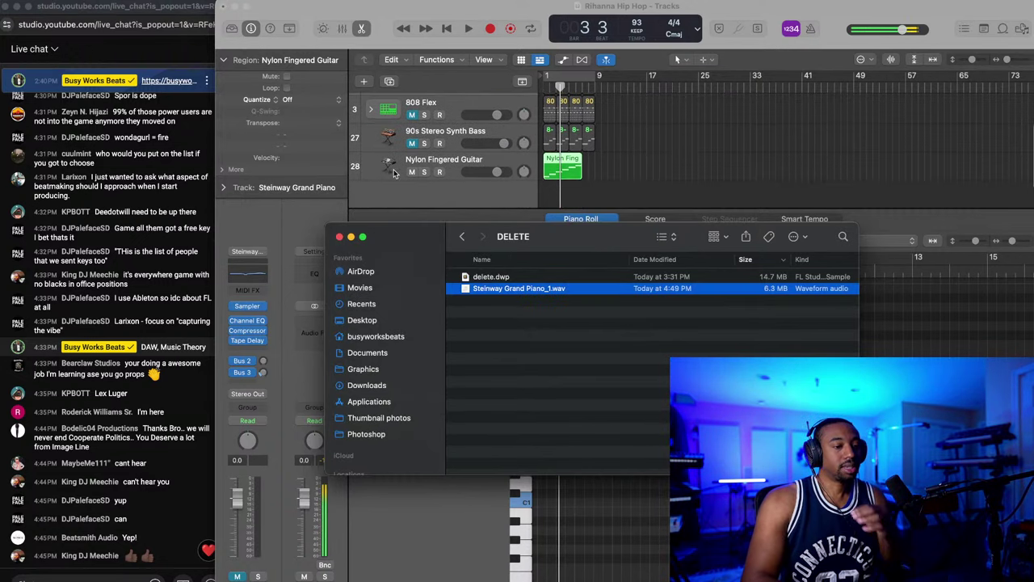
left_click(384, 176)
right_click(383, 176)
left_click(375, 194)
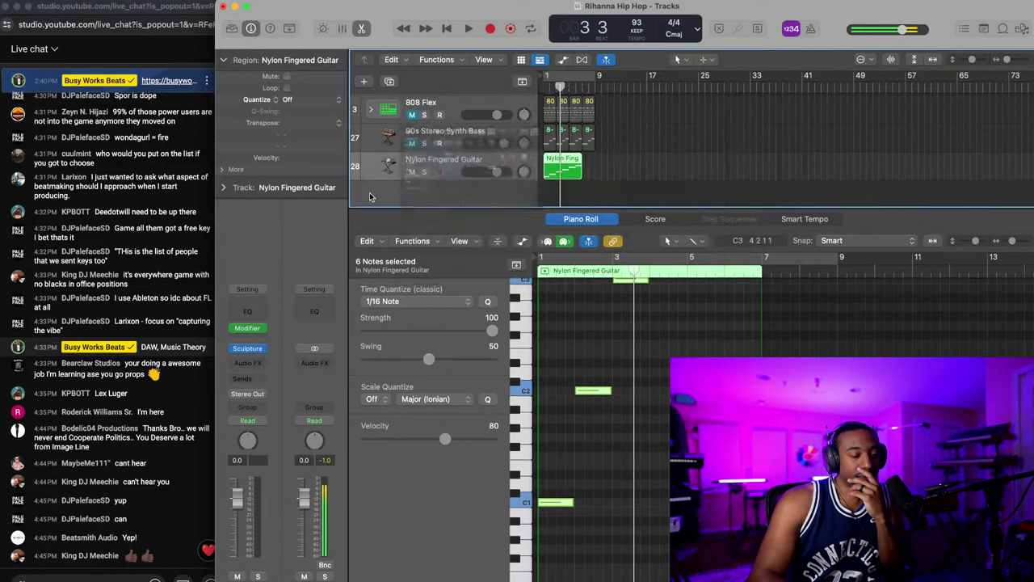
Step: Export the Nylon Fingered Guitar selection as a 24-bit WAVE file to the DELETE folder, and enable the cycle range over the opening bars
right_click(403, 164)
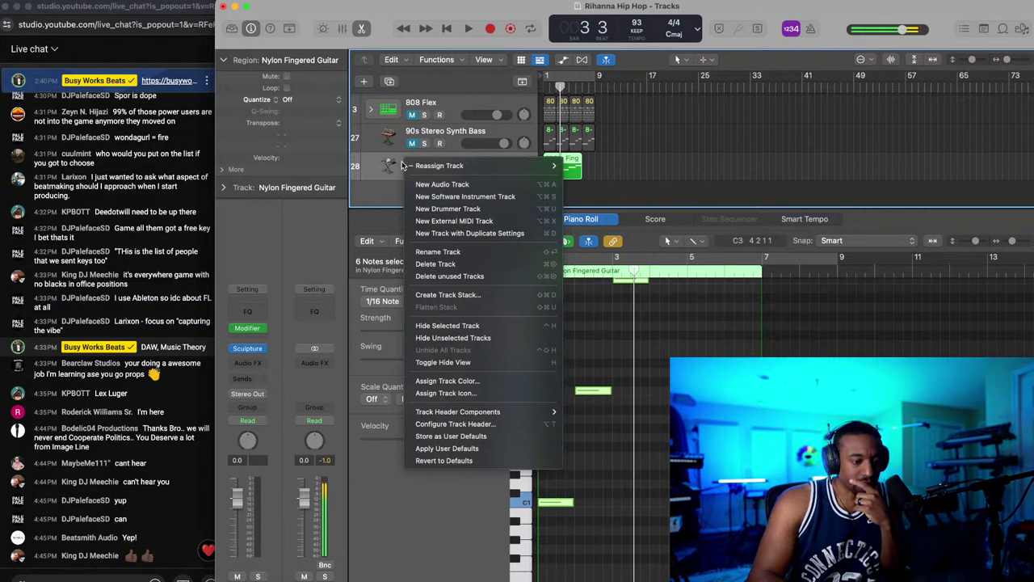
left_click(388, 196)
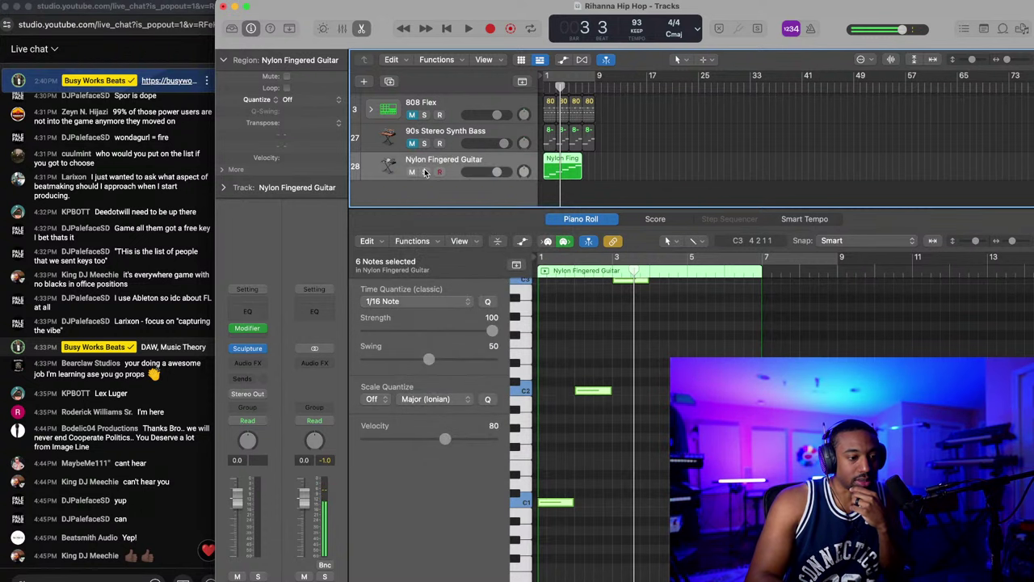
left_click(95, 0)
mouse_move(77, 0)
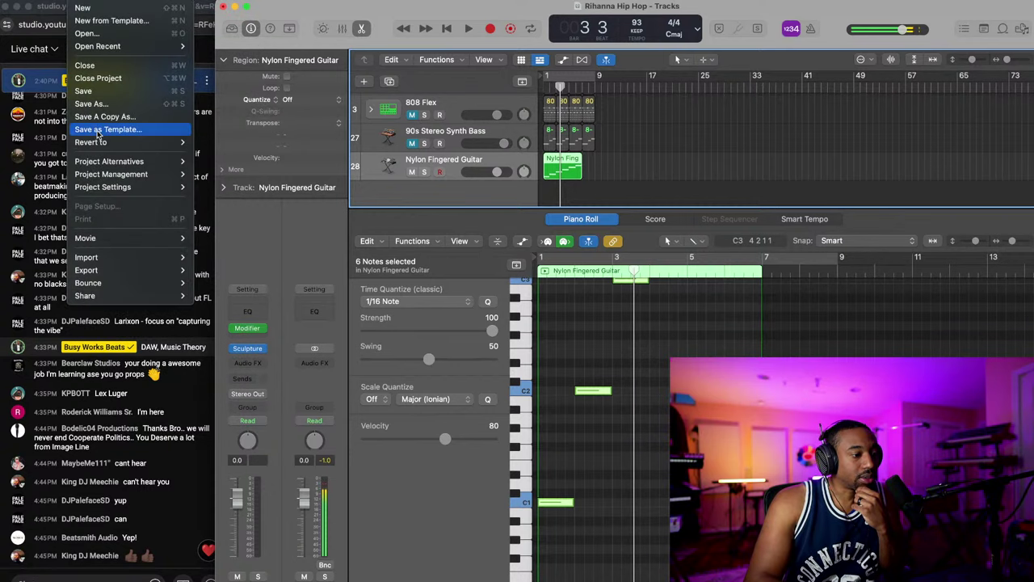
mouse_move(121, 270)
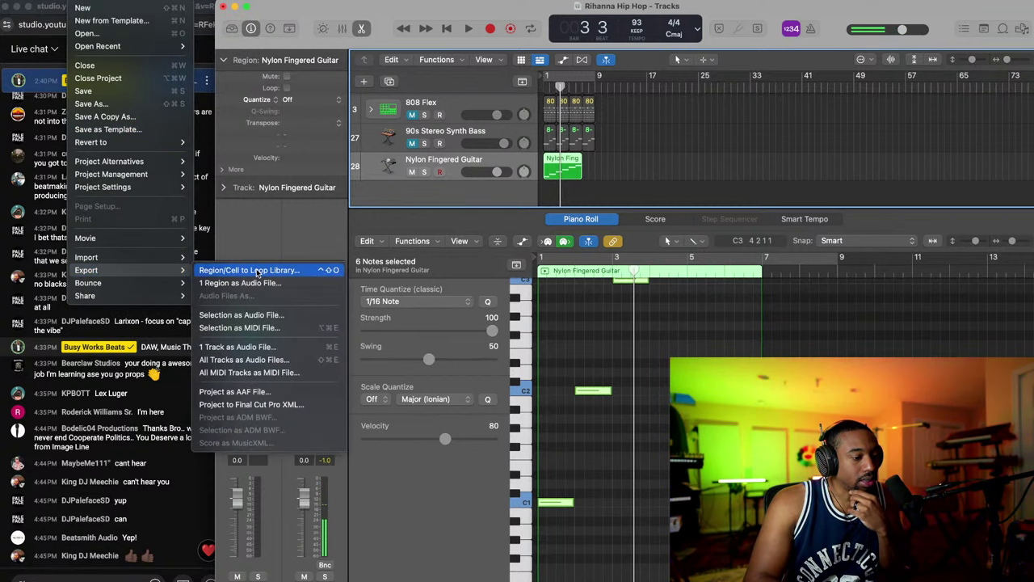
left_click(279, 321)
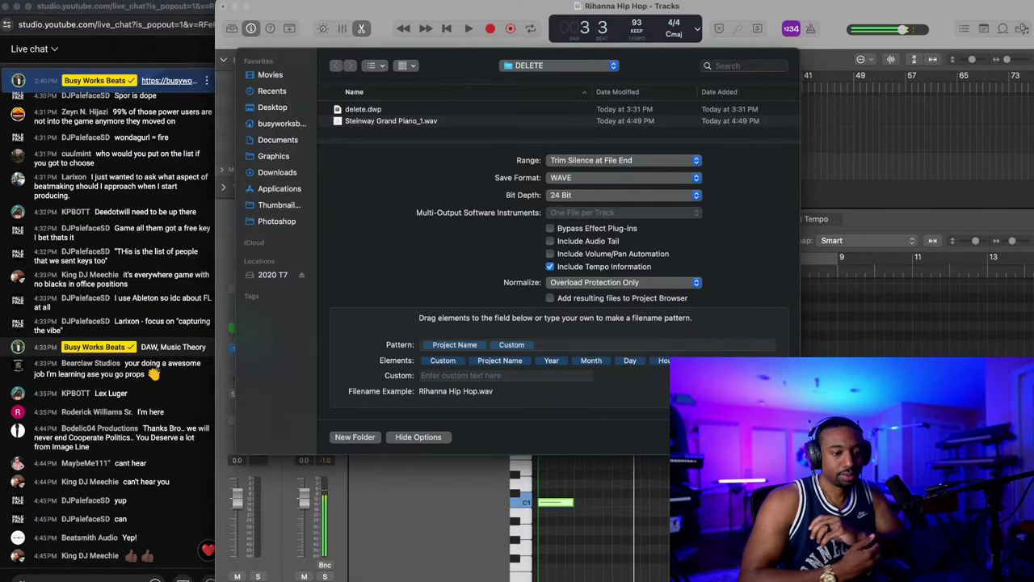
left_click(694, 161)
left_click(727, 165)
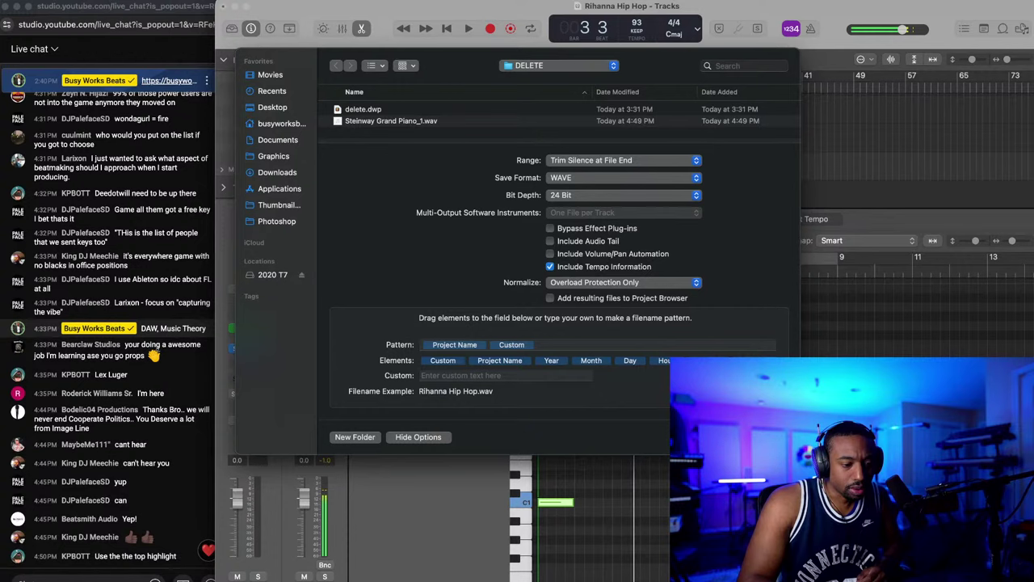
left_click(762, 437)
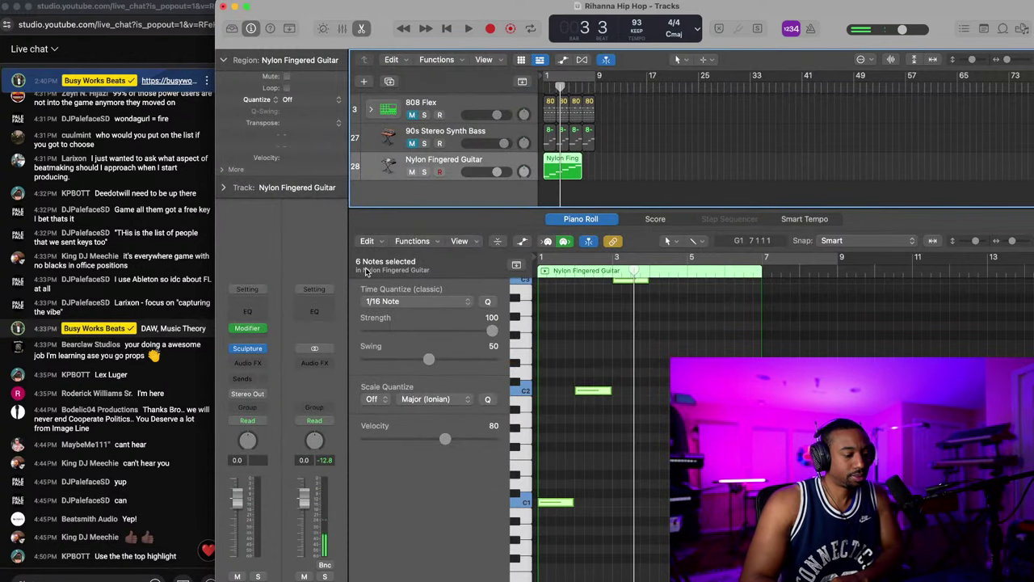
left_click(580, 76)
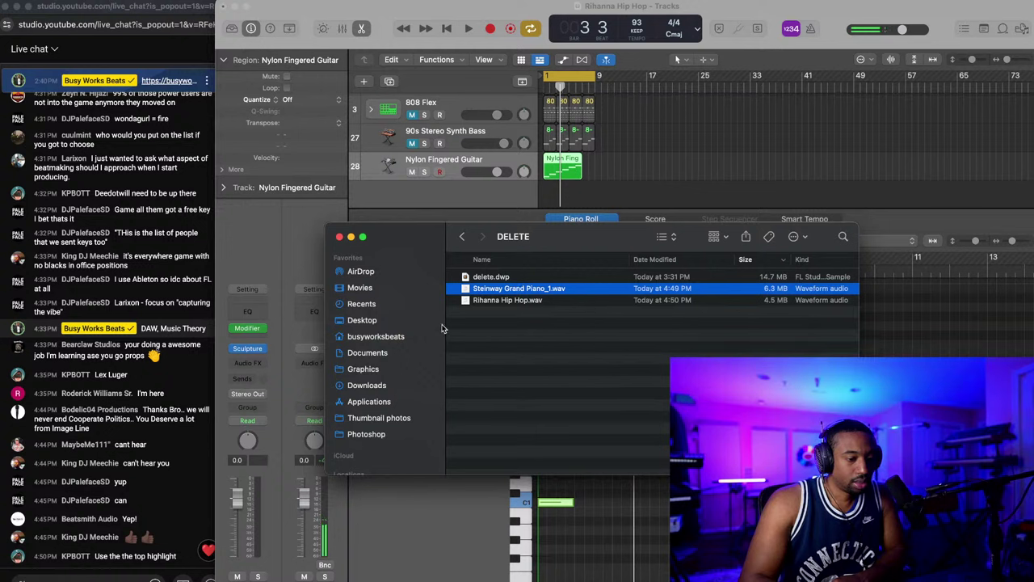
Step: In the DELETE folder in Finder, preview the exported Rihanna Hip Hop.wav file and close the preview
left_click(505, 300)
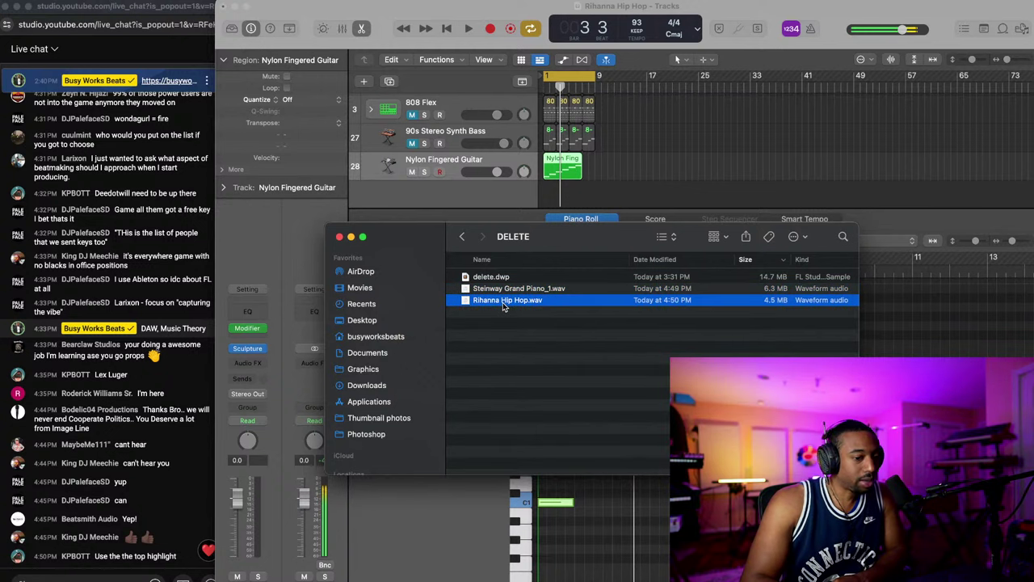
key("space")
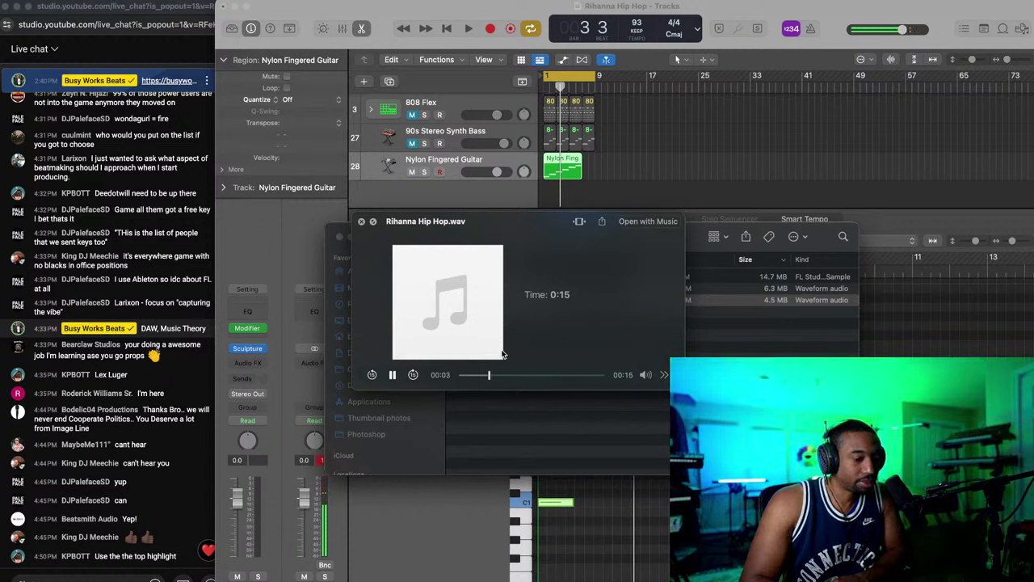
key("space")
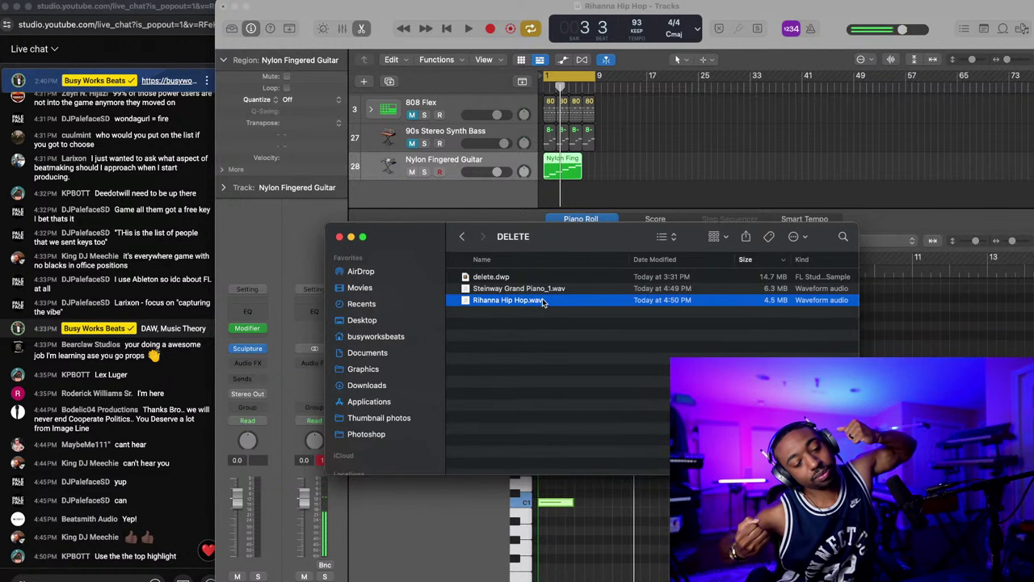
Step: Rename the Rihanna Hip Hop.wav file as Guitar C0-C6.wav
key("Return")
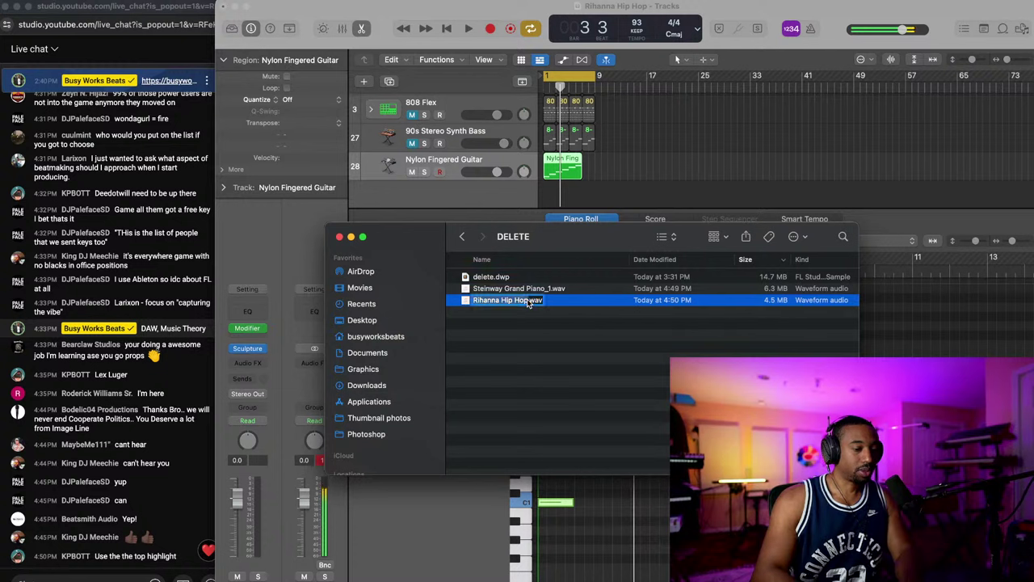
type("Guitar C0")
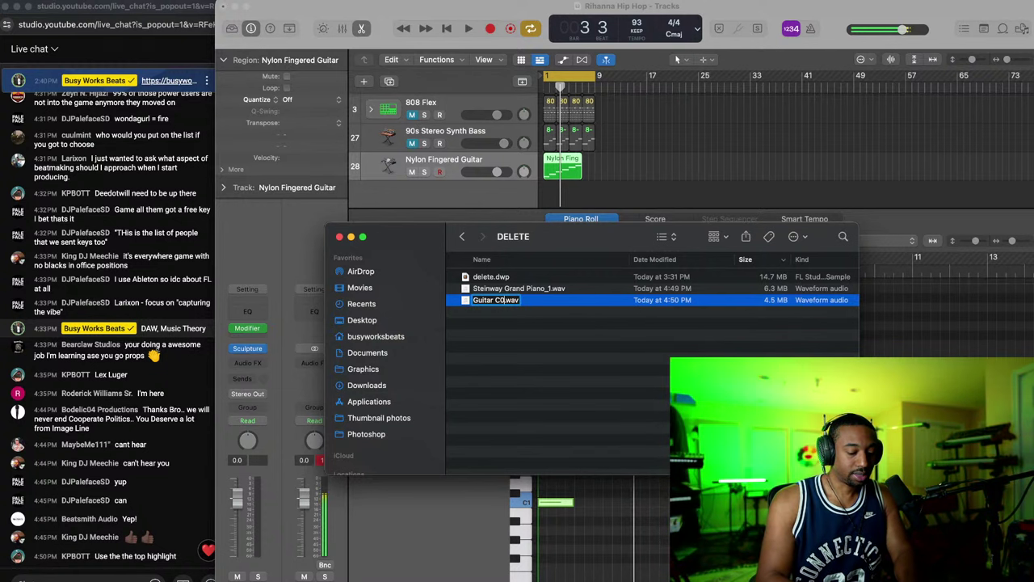
type("-C6")
key("Return")
left_click(571, 357)
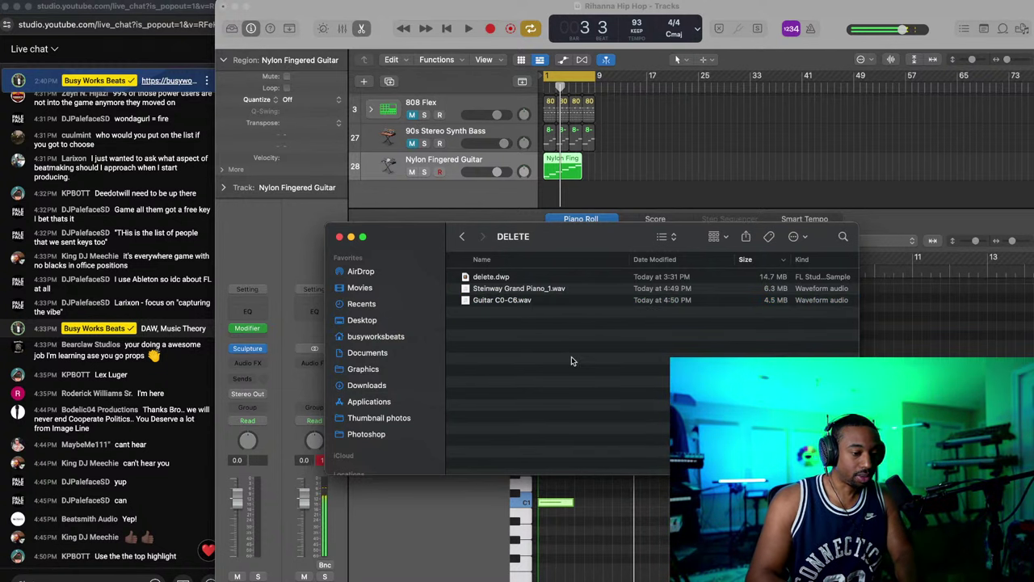
Step: Switch back to Logic Pro and load the Electric Grand Chorus modeled keyboard preset in the guitar track's Sculpture instrument
left_click(454, 195)
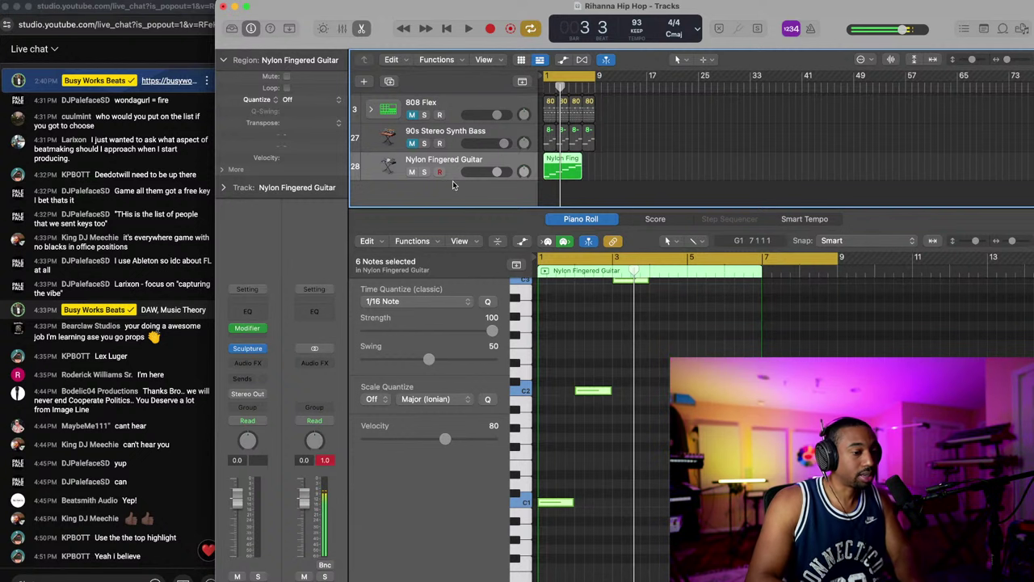
left_click(249, 349)
left_click(296, 141)
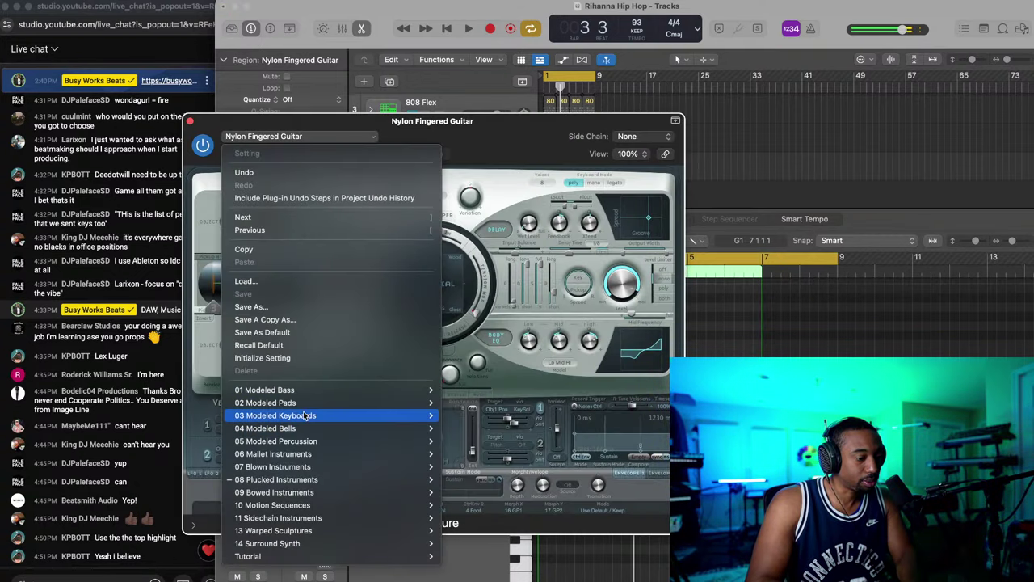
mouse_move(323, 415)
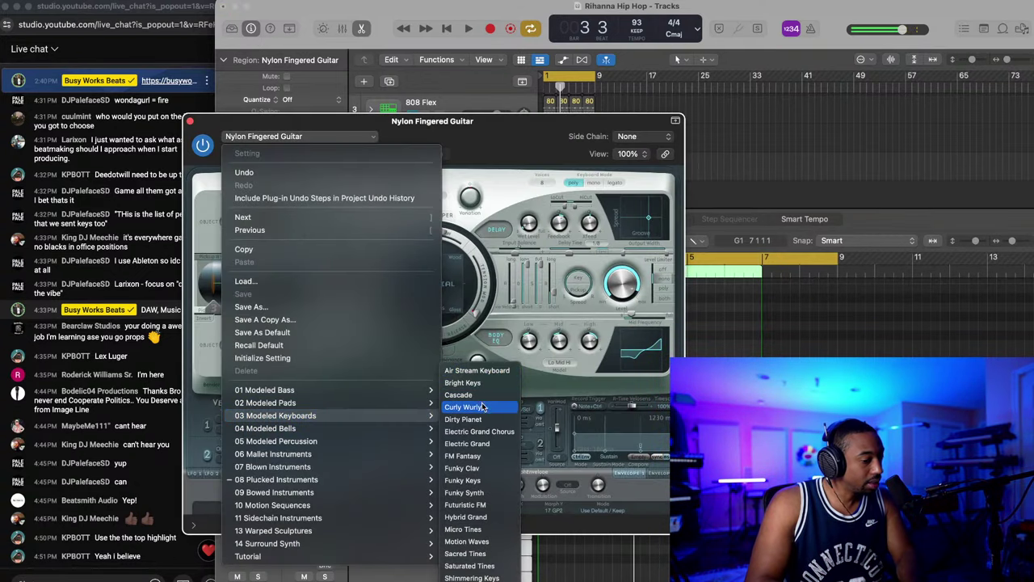
left_click(479, 432)
Step: Show Musical Typing and audition the Electric Grand Chorus preset with a short run of notes
key("super+k")
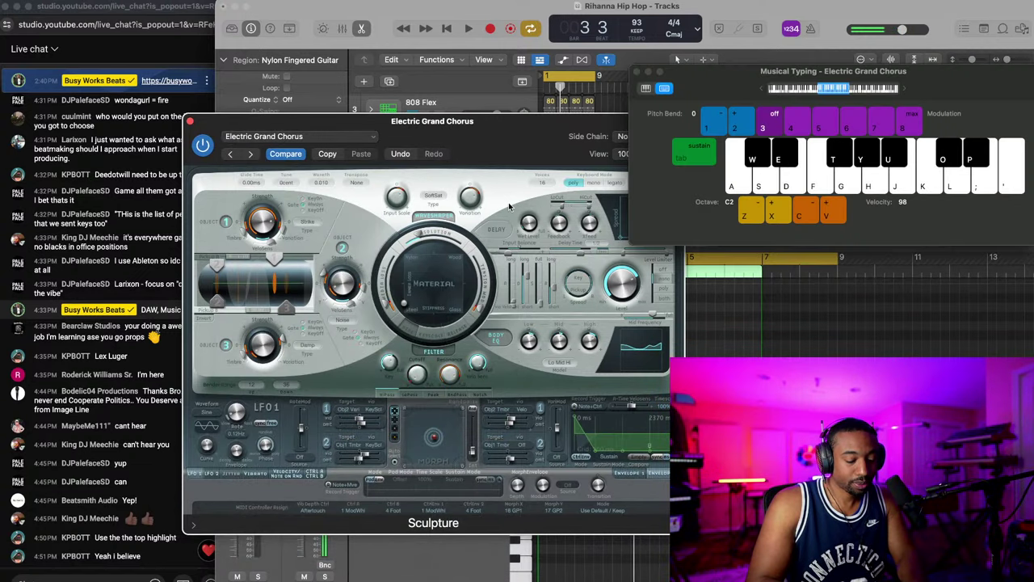
key("s")
key("g")
key("h")
key("k")
key("s")
key("f")
key("s")
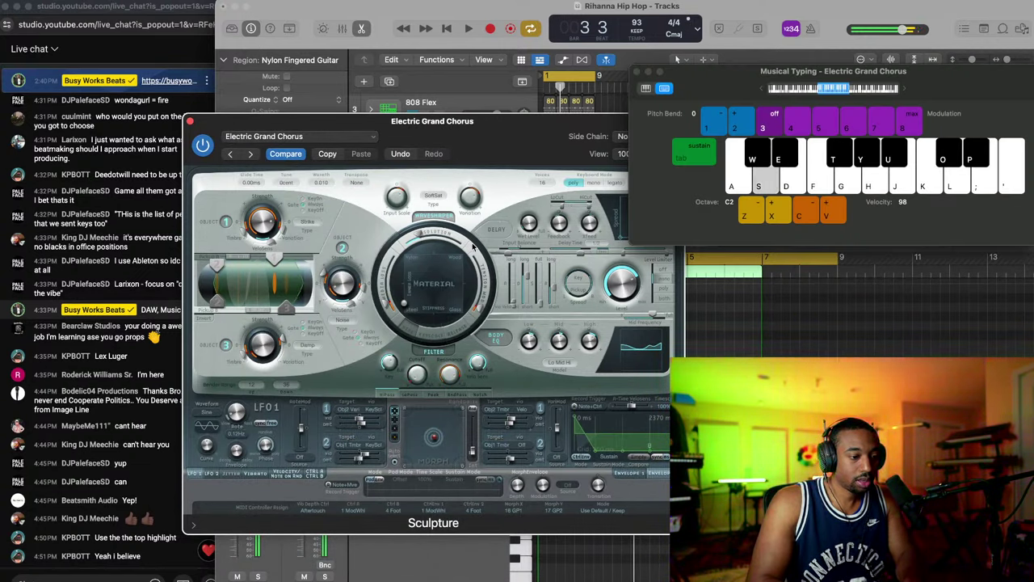
key("a")
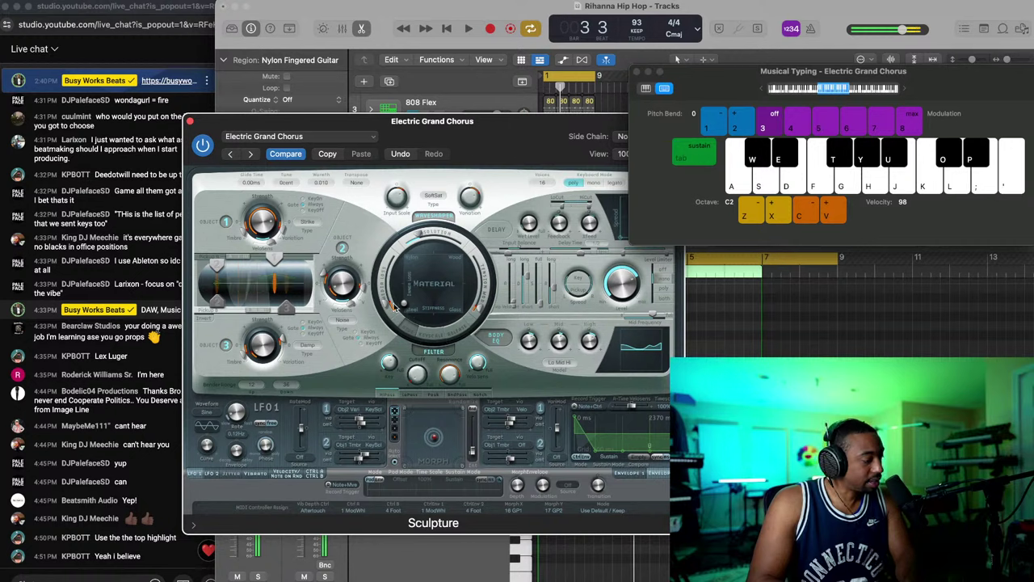
left_click(487, 139)
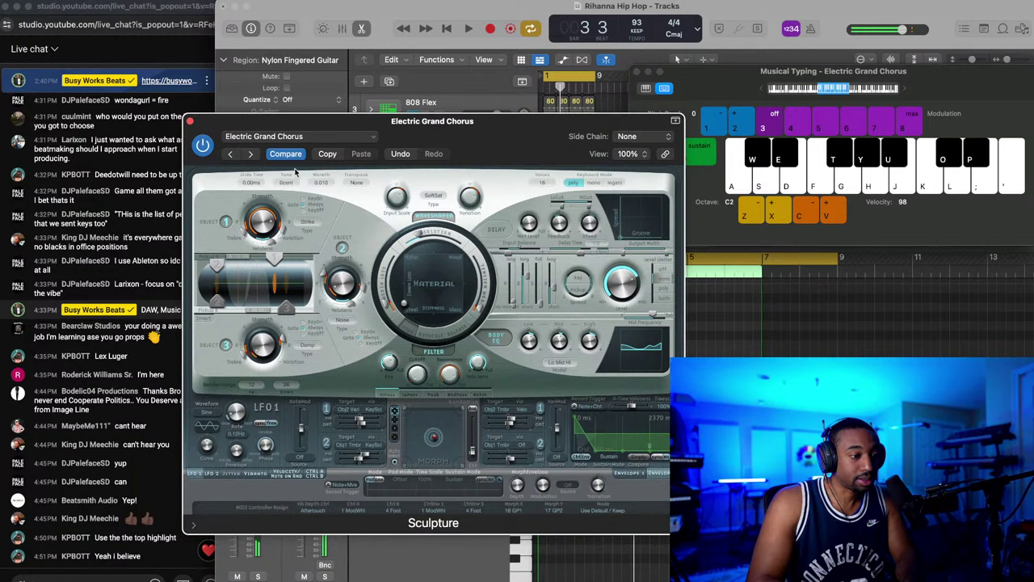
Step: Advance through the next two Sculpture presets, starting with Electric Grand, and audition each with a few notes
left_click(250, 156)
key("f")
key("k")
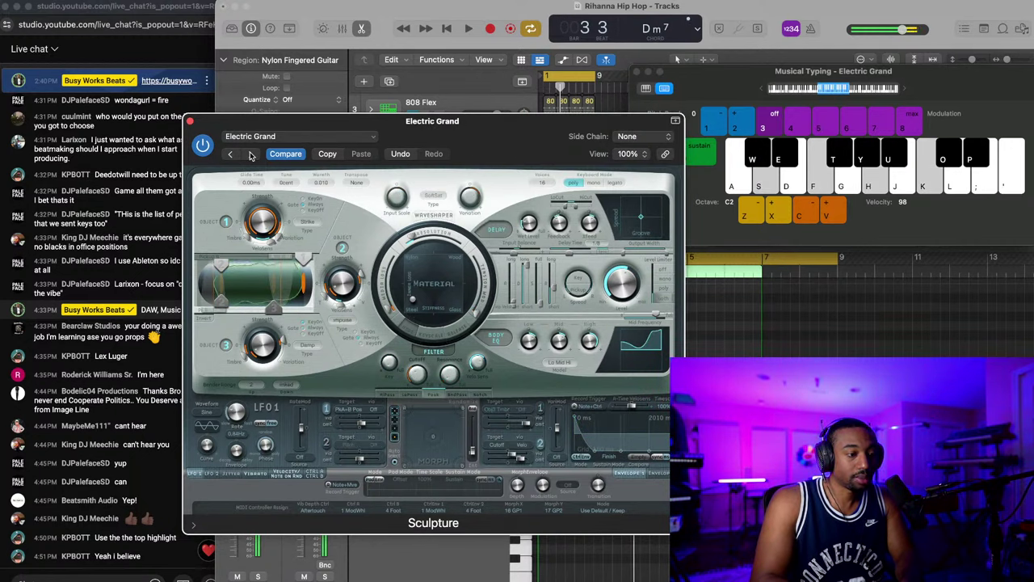
left_click(250, 156)
key("s")
key("f")
key("k")
Step: Browse the Sculpture presets from Funky Clav through Funky Synth to Hybrid Grand, playing notes to compare their sounds
left_click(251, 156)
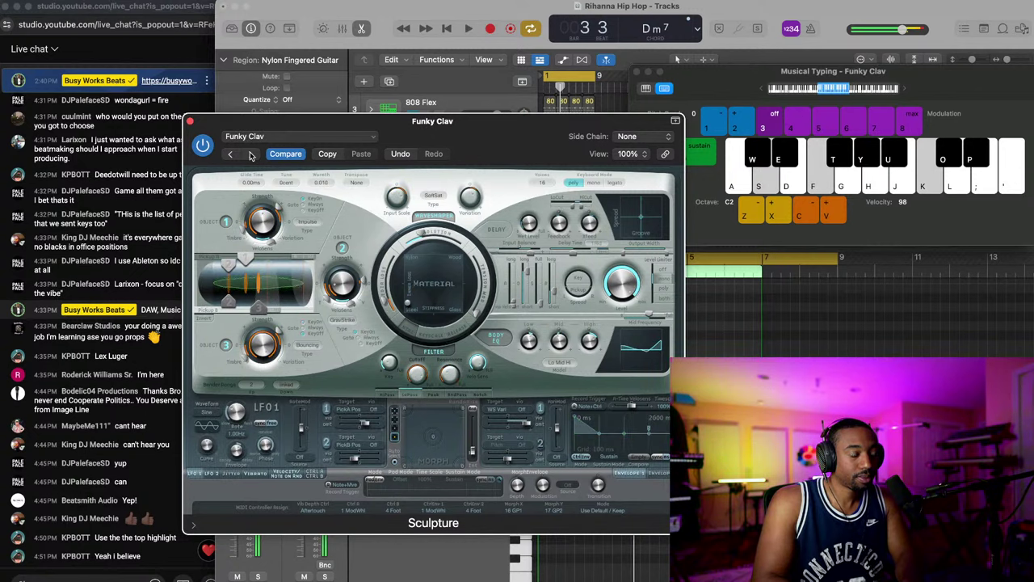
key("h")
left_click(250, 156)
left_click(250, 156)
key("k")
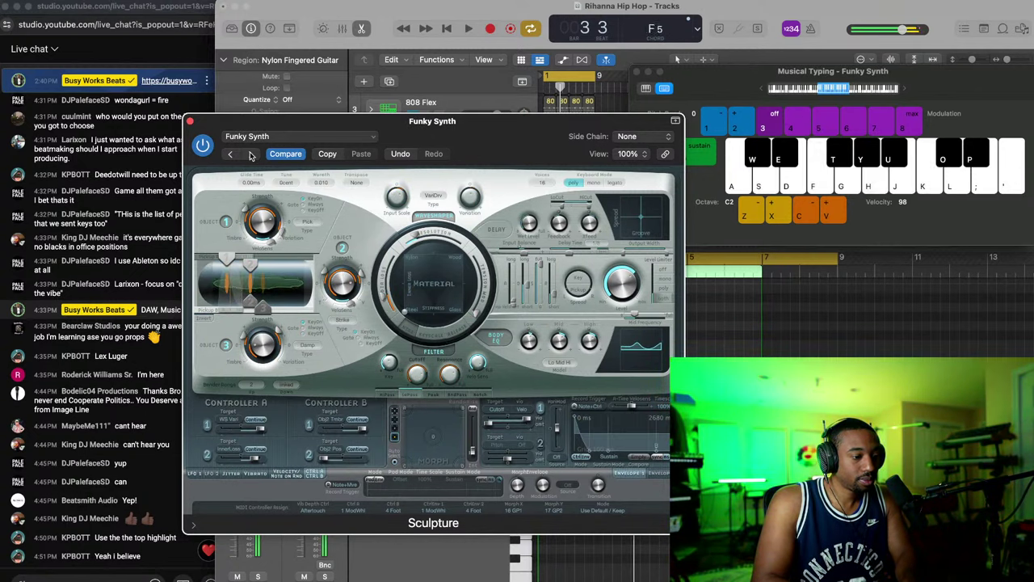
left_click(251, 156)
left_click(250, 156)
key("f")
key("k")
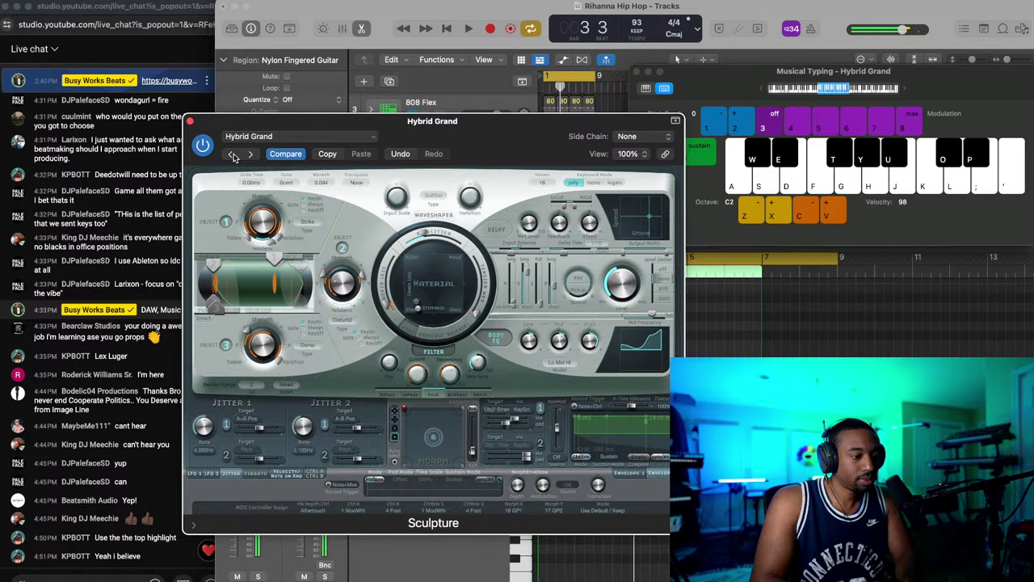
Step: Return to the Futuristic FM preset and audition it with a series of chords
left_click(233, 155)
key("d")
key("g")
key("j")
key("f")
key("h")
key("k")
key("semicolon")
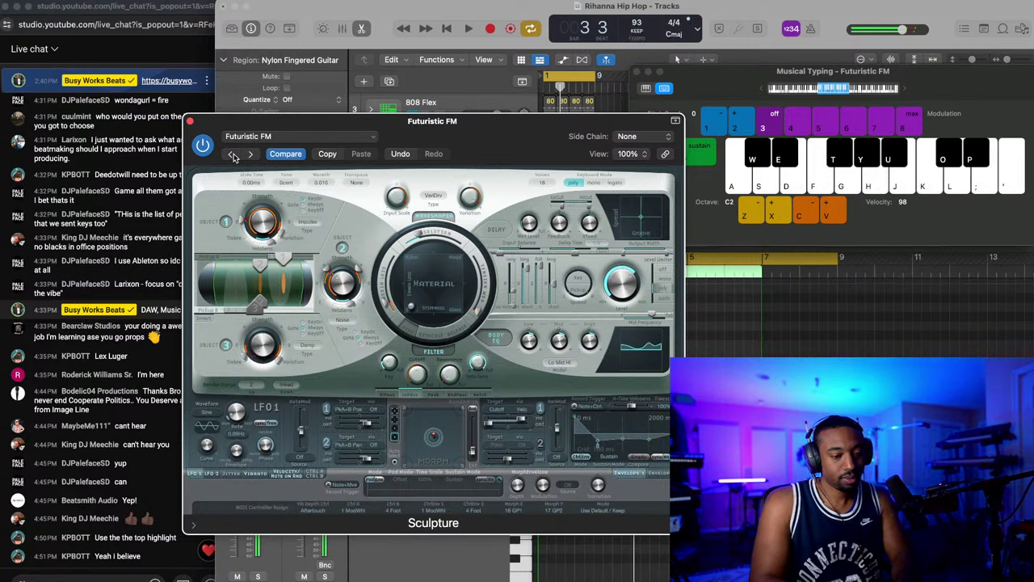
key("f")
key("h")
key("k")
key("d")
key("g")
key("j")
key("l")
key("f")
key("h")
key("k")
key("semicolon")
key("s")
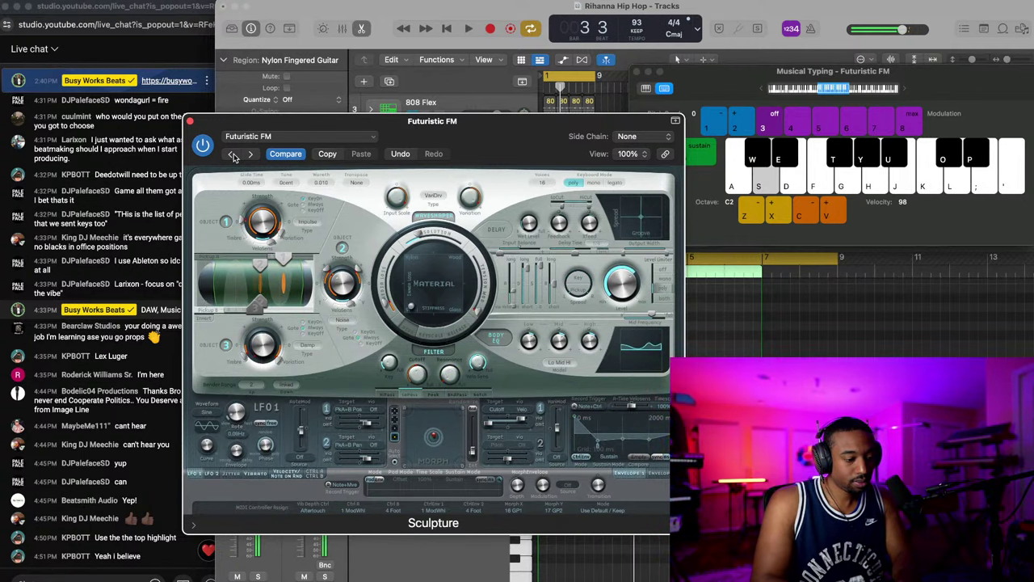
key("f")
key("h")
key("l")
Step: Reload the Hybrid Grand preset and briefly audition it
left_click(250, 155)
key("f")
key("h")
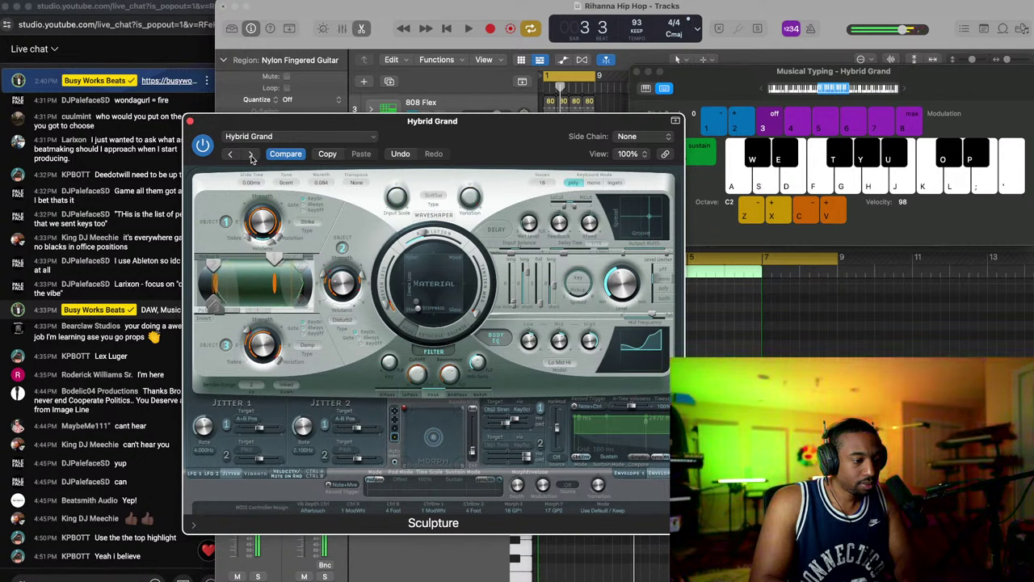
Step: Load the Micro Tines preset in Sculpture and audition it with a progression of seventh chords and single notes
left_click(251, 155)
key("a")
key("f")
key("k")
key("d")
key("j")
key("f")
key("k")
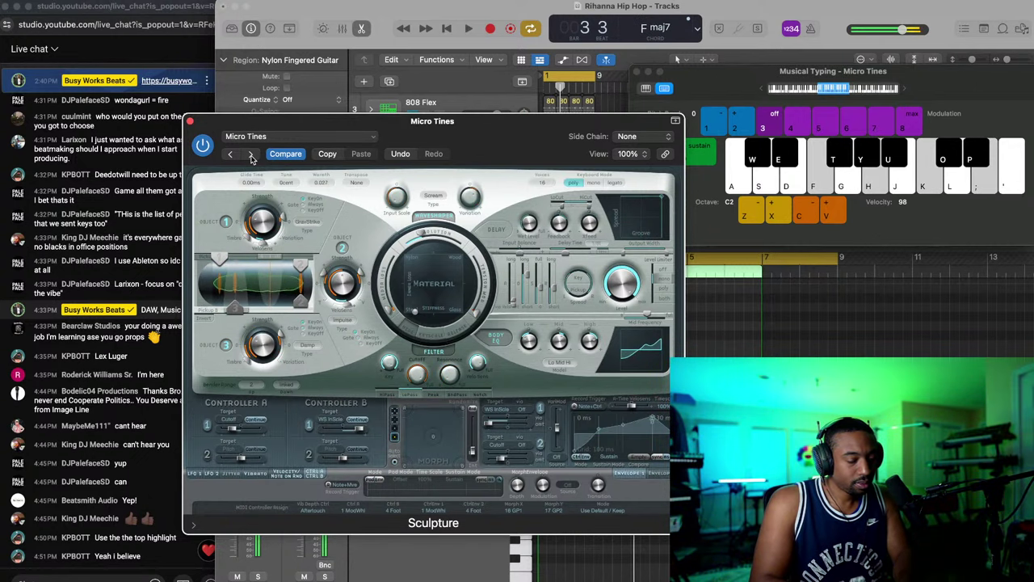
key("s")
key("f")
key("h")
key("k")
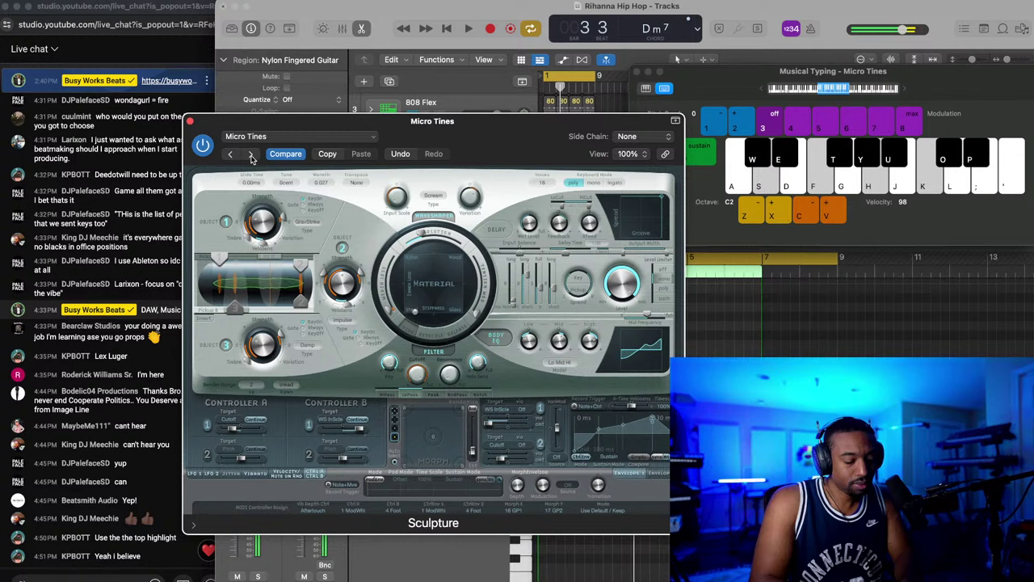
key("d")
key("g")
key("j")
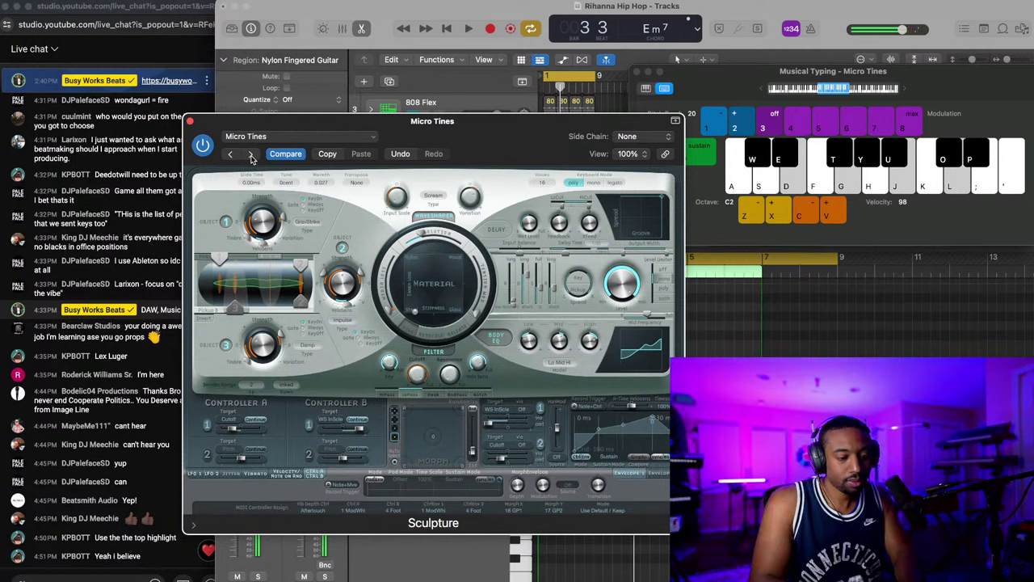
key("f")
key("k")
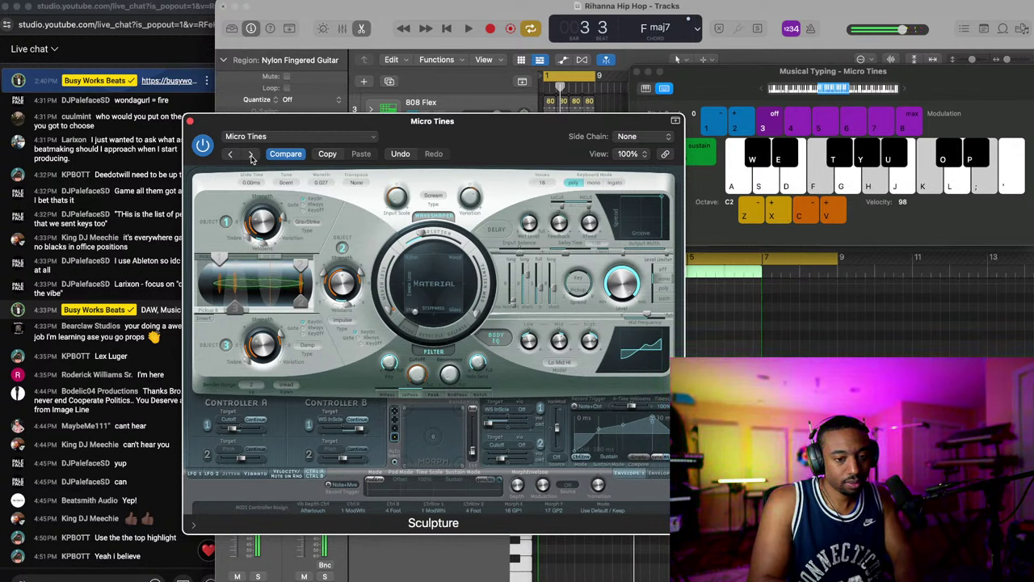
key("d")
key("g")
key("j")
key("l")
key("s")
key("f")
key("h")
key("k")
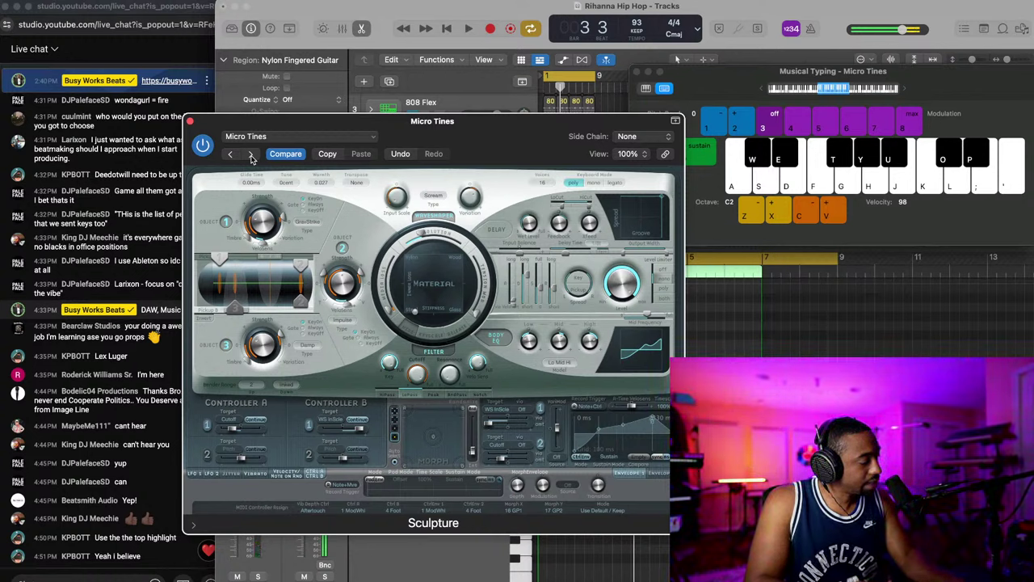
key("a")
key("f")
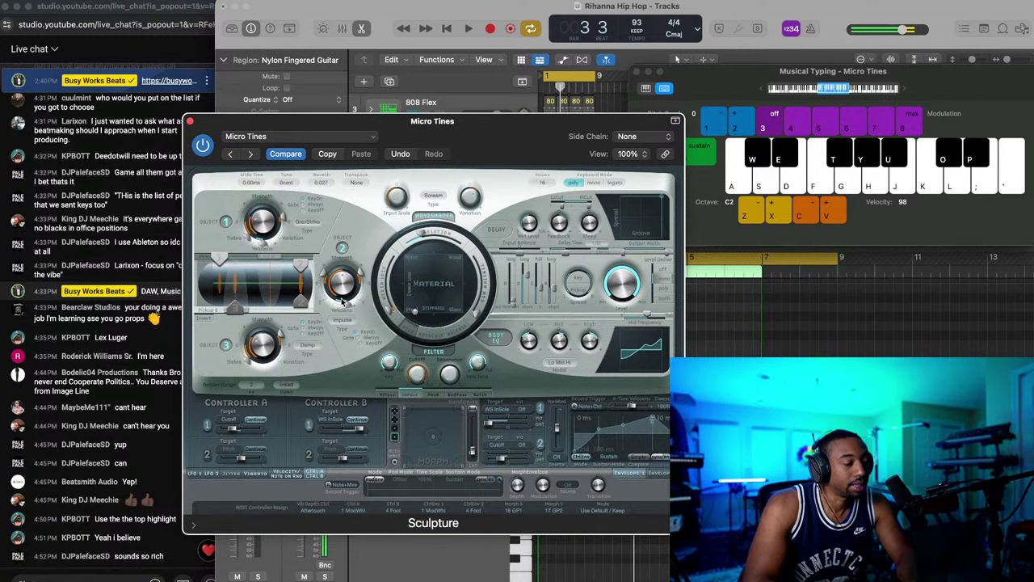
key("d")
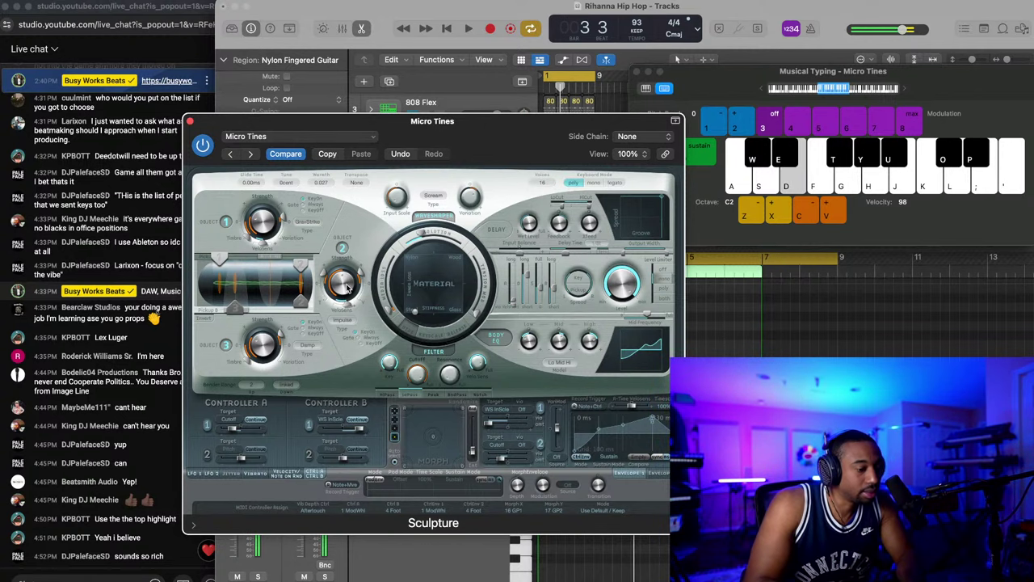
Step: Adjust the main knob of Object 2 in Sculpture and audition the Micro Tines sound with single notes
left_click_drag(349, 283, 359, 265)
key("d")
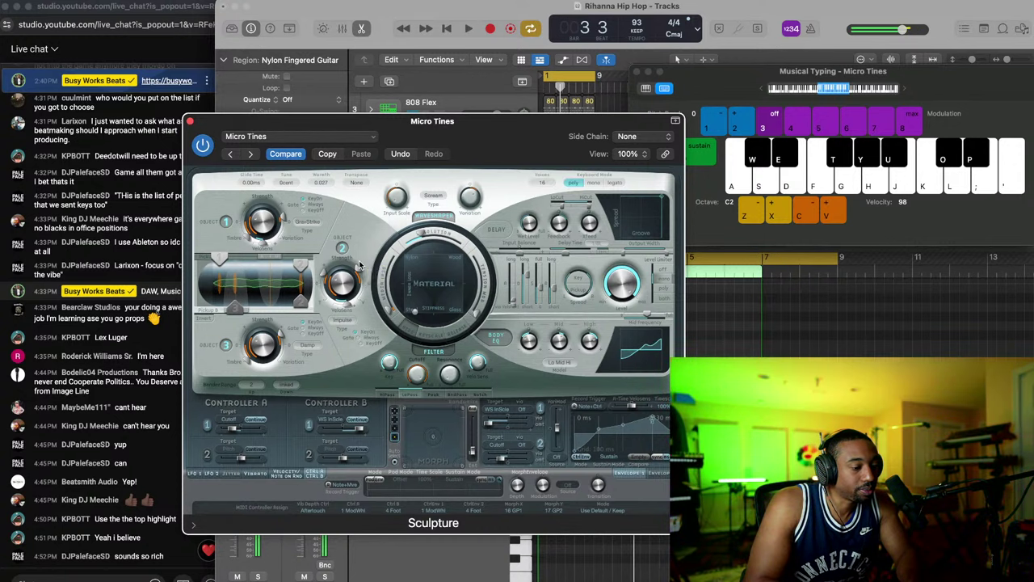
key("d")
key("d")
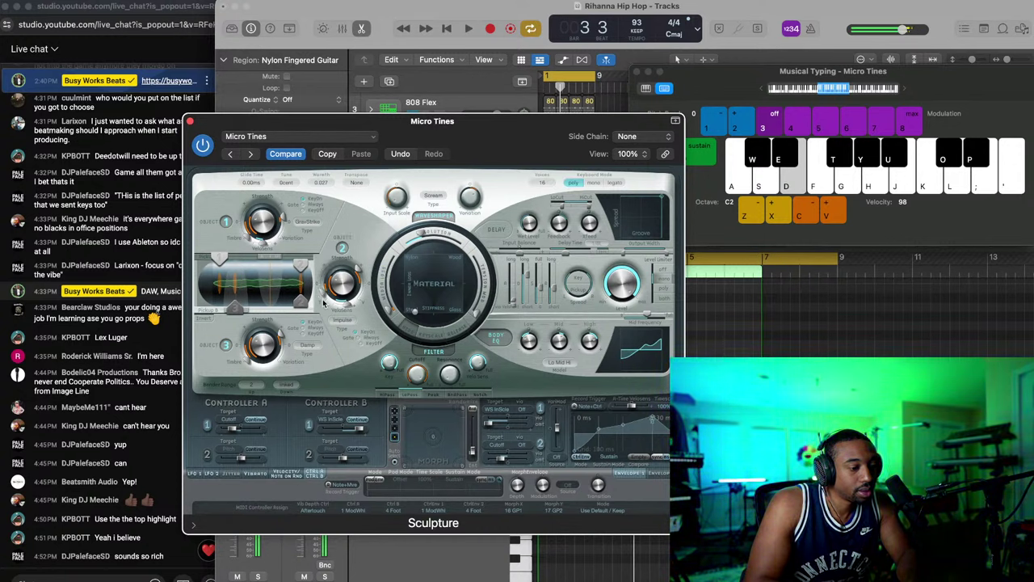
key("s")
key("d")
Step: Set Object 2's excitation type to Strike and play a few single notes to hear it
left_click(343, 321)
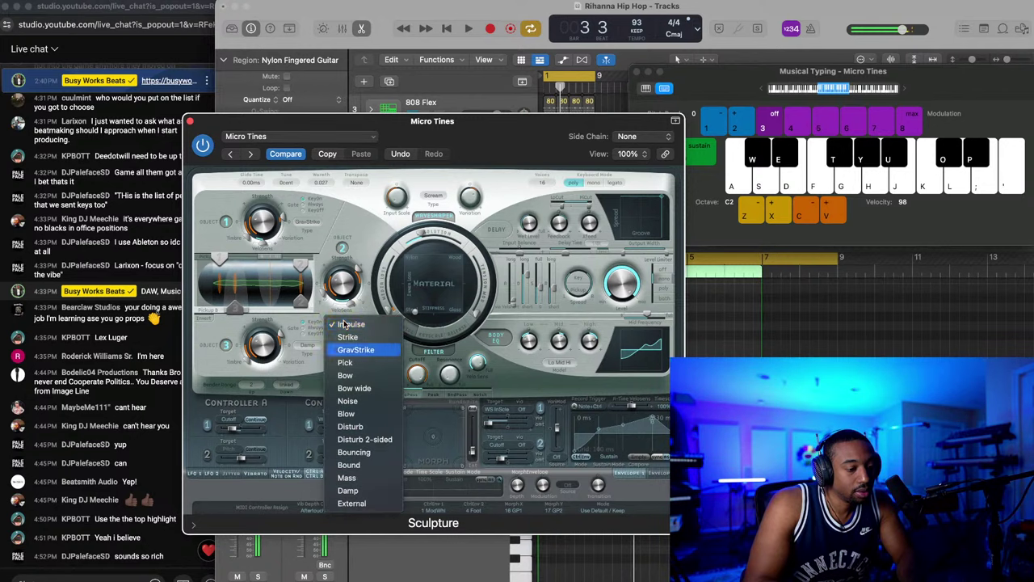
left_click(348, 337)
key("f")
key("s")
key("d")
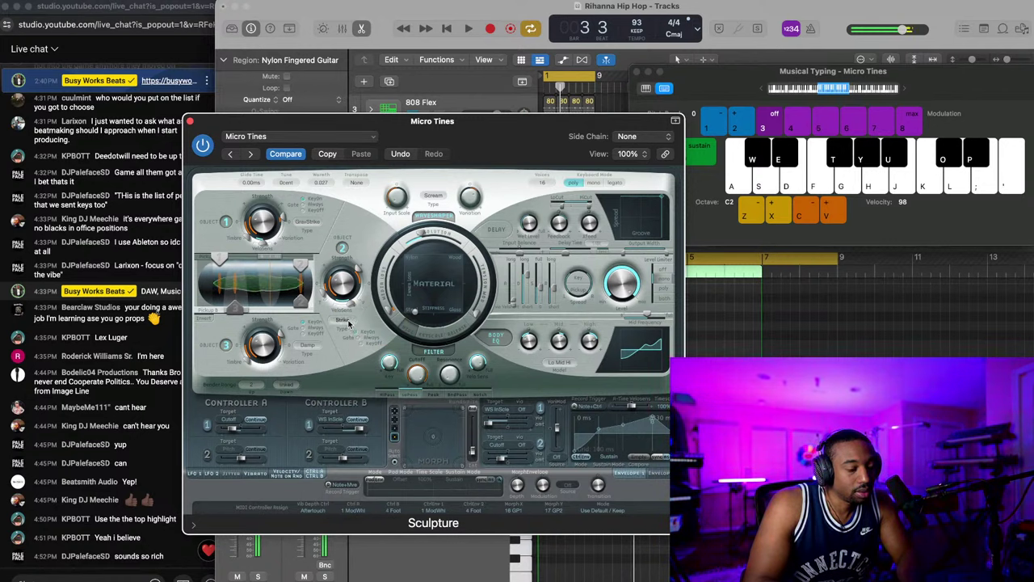
Step: Try the GravStrike and Bow types for Object 2, playing notes to compare them
left_click(344, 320)
left_click(355, 340)
key("s")
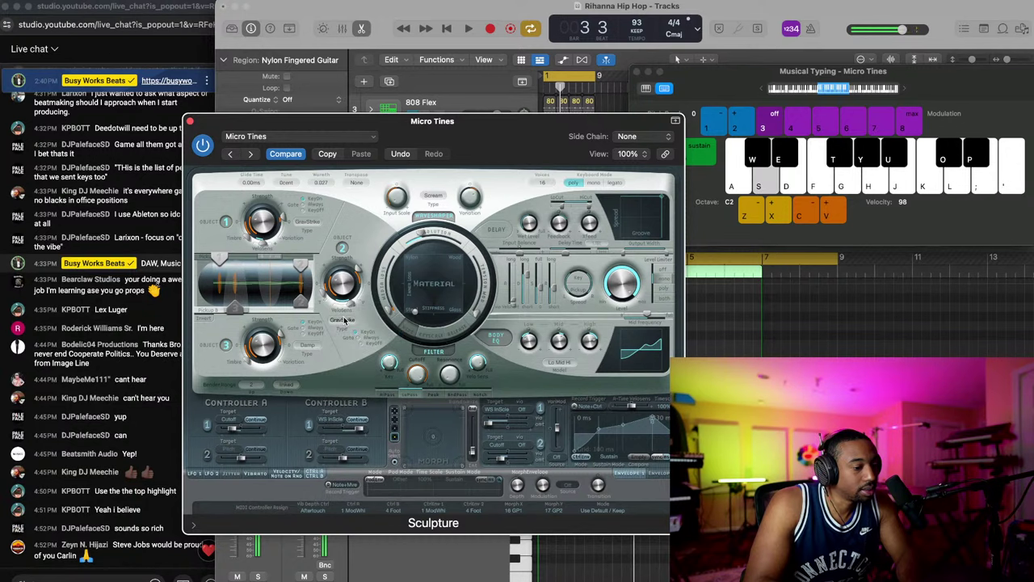
key("f")
left_click(343, 322)
left_click(341, 320)
key("f")
Step: Change Object 2's type to Disturb and audition it with notes and chords
left_click(341, 320)
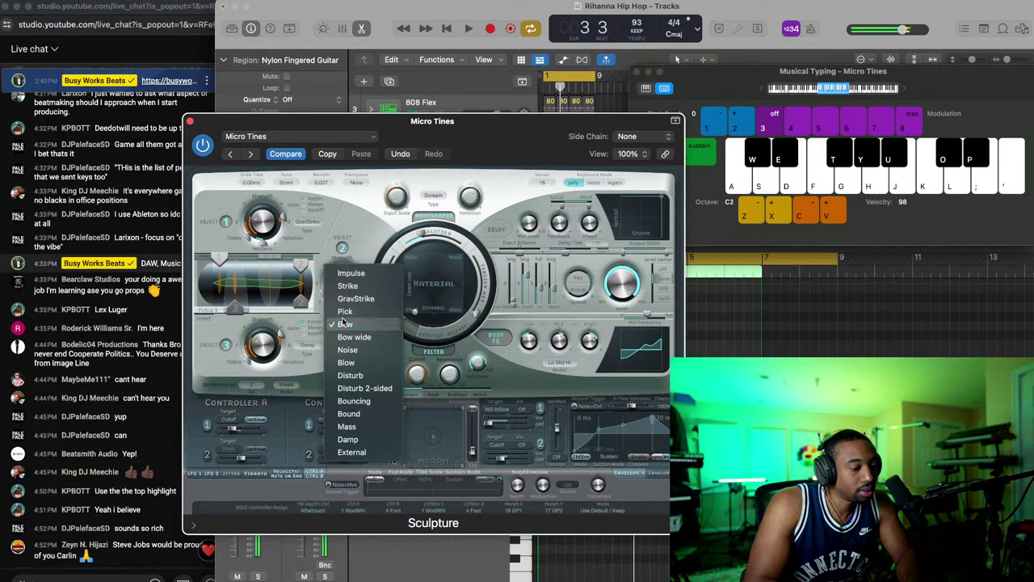
left_click(360, 376)
key("d")
key("l")
key("j")
key("f")
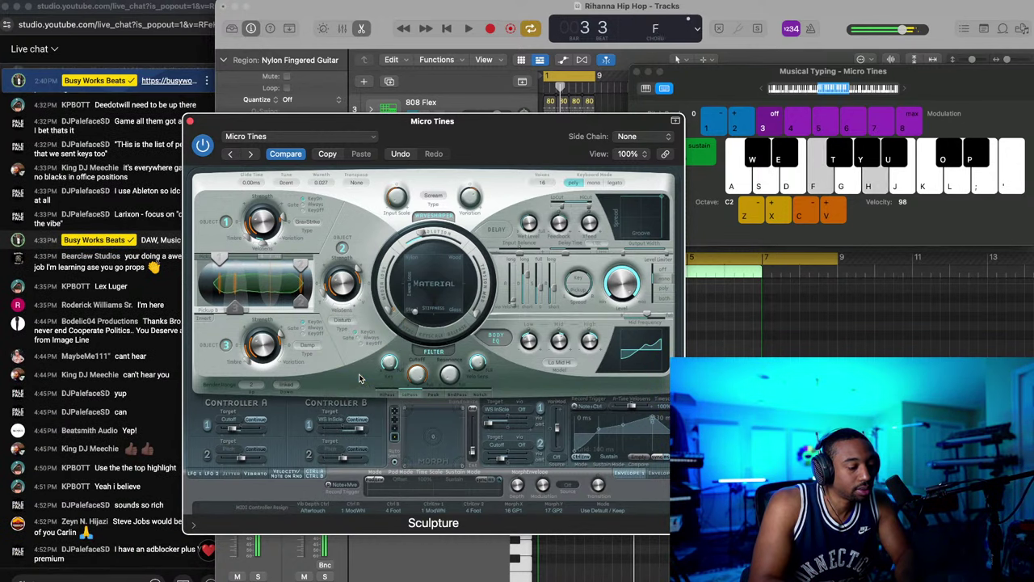
key("f")
key("j")
key("d")
key("h")
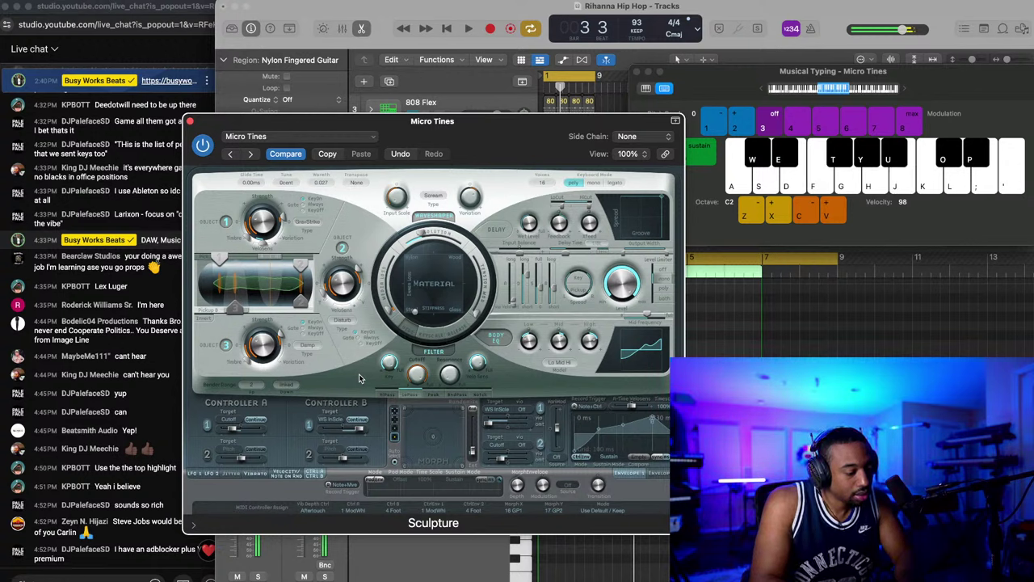
Step: Change Object 2's type to Mass and audition it with a progression of seventh chords
left_click(341, 321)
left_click(345, 377)
key("s")
key("f")
key("h")
key("k")
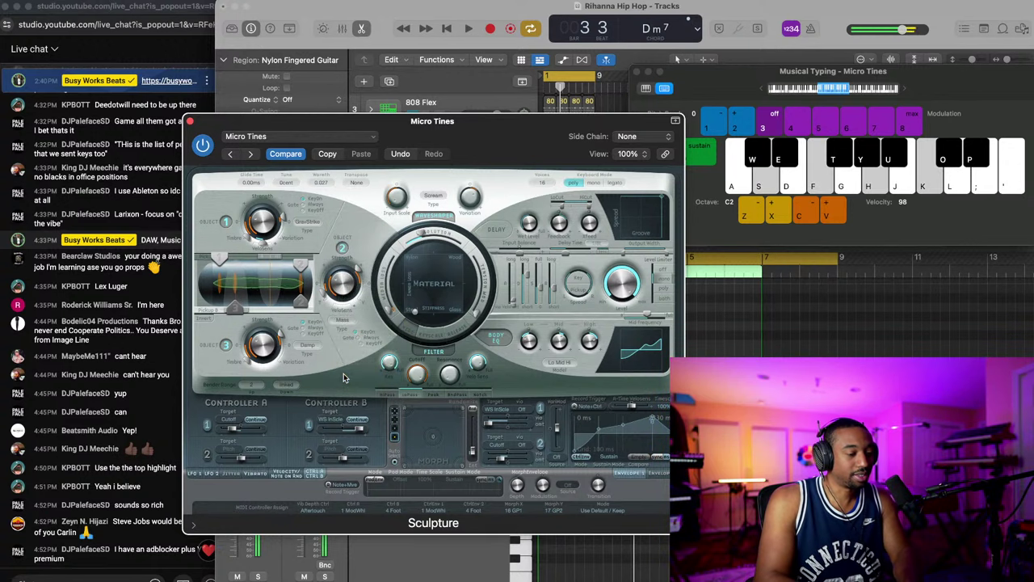
key("d")
key("g")
key("j")
key("l")
key("f")
key("h")
key("k")
key("semicolon")
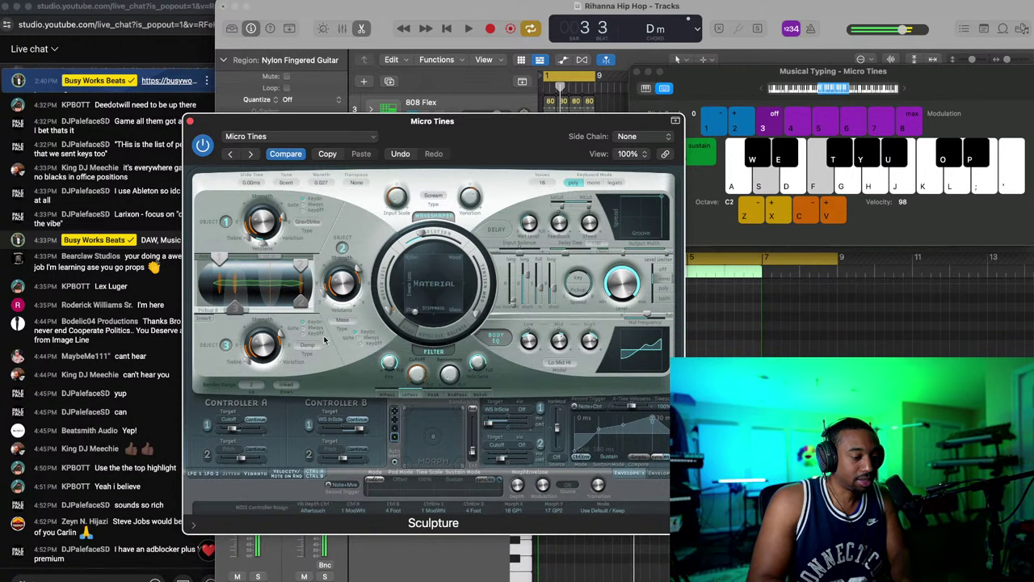
Step: Set Object 2's type to External, and close the Sculpture and Musical Typing windows
left_click(343, 321)
left_click(344, 349)
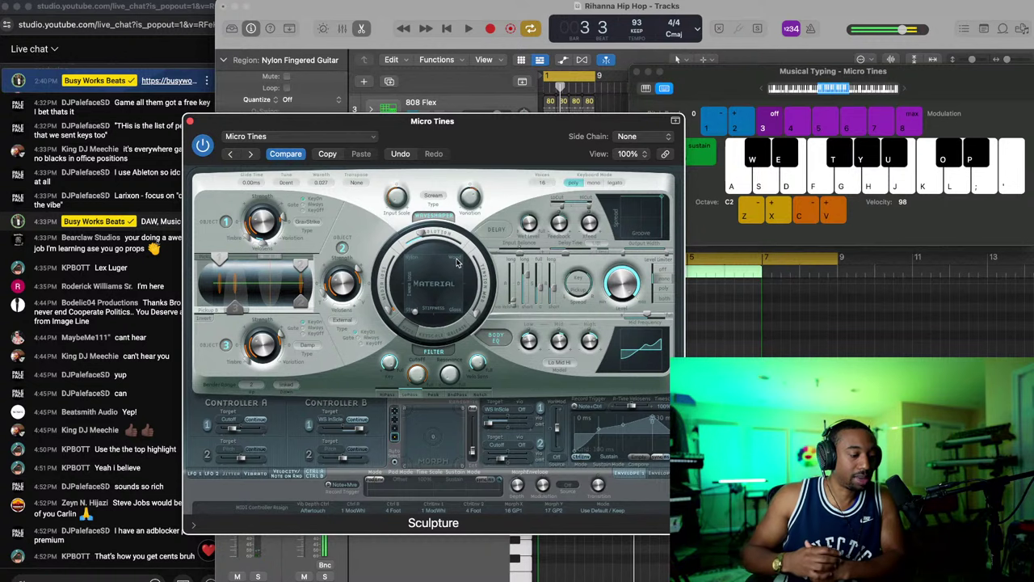
left_click_drag(319, 129, 463, 91)
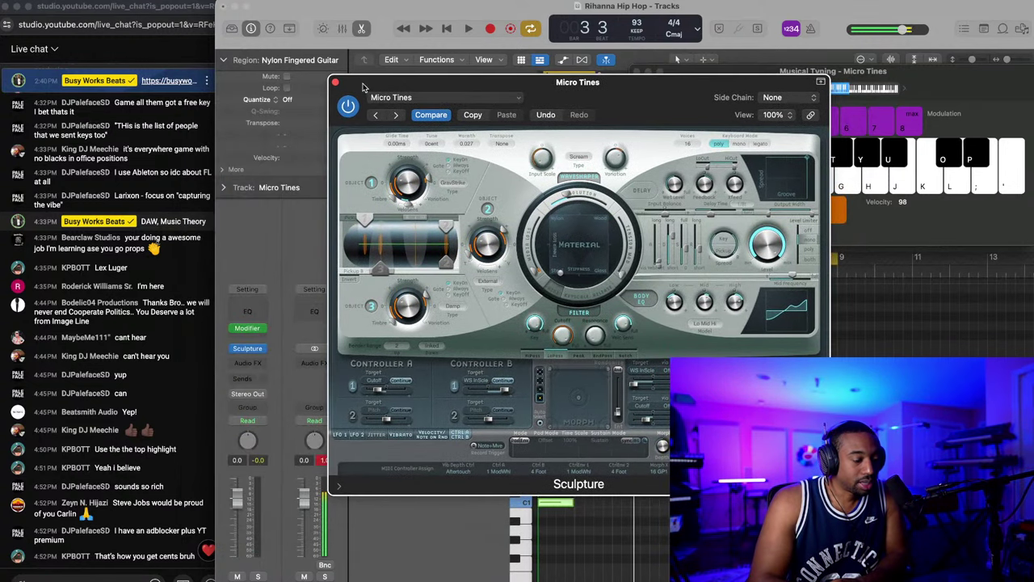
left_click(336, 82)
left_click(636, 72)
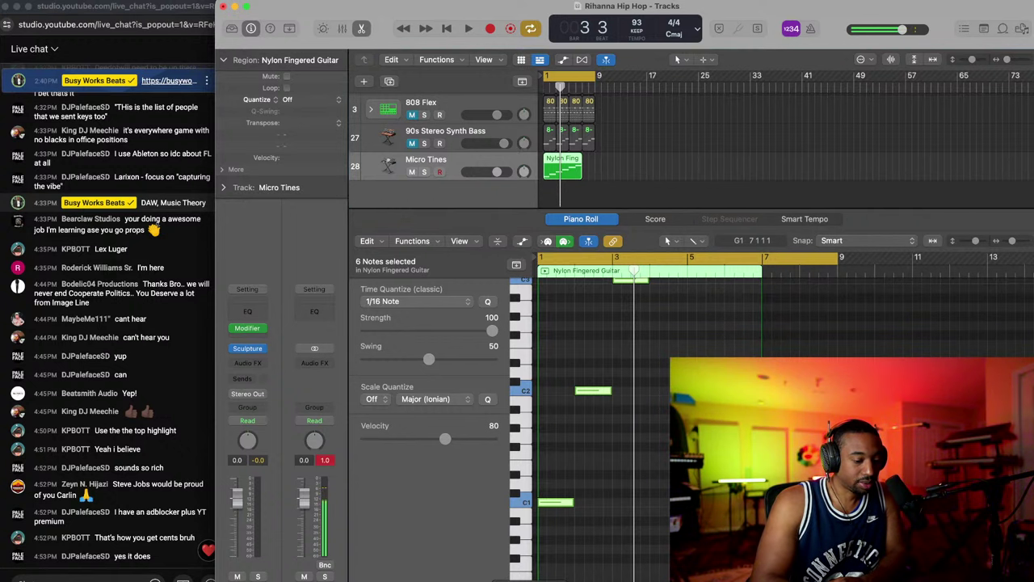
key("super+Tab")
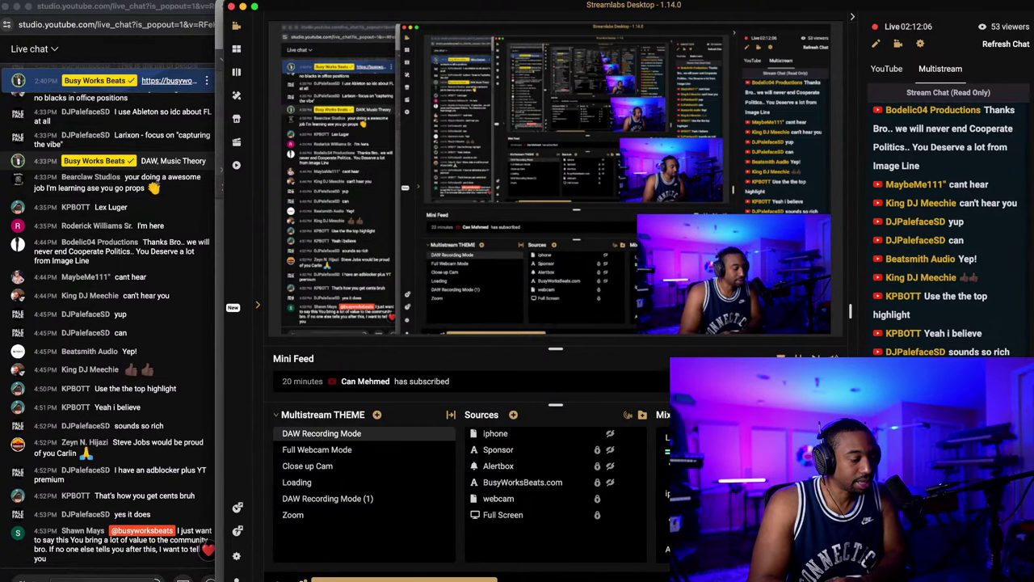
key("super+Tab")
key("super+Tab")
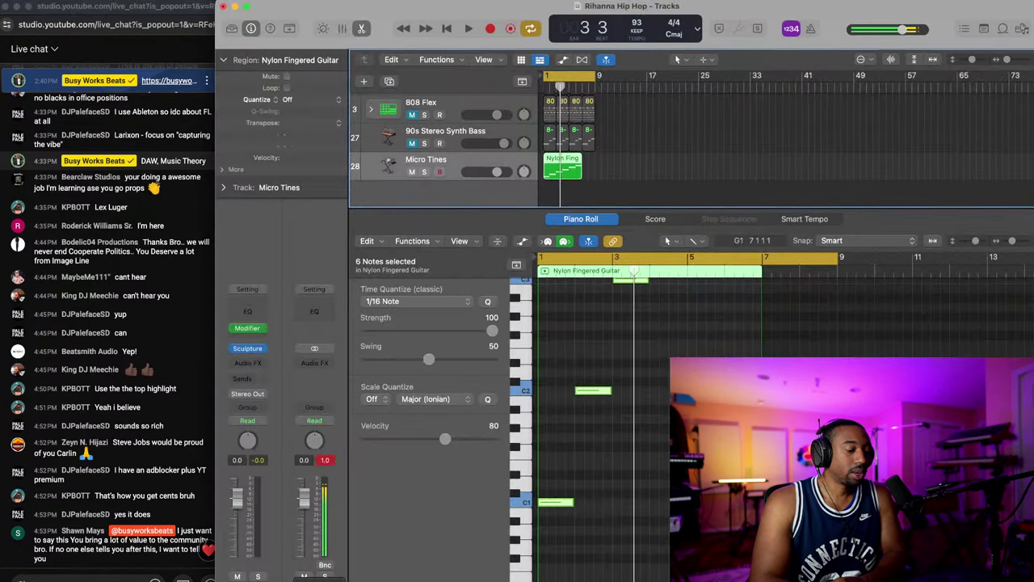
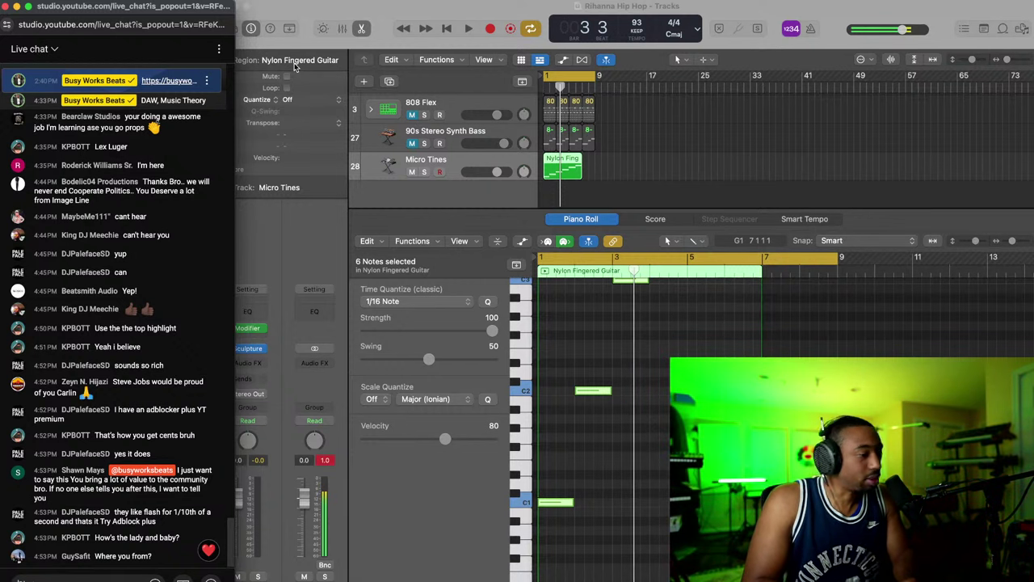
Step: Quit Logic Pro without saving the changes to Rihanna Hip Hop, and switch to FL Studio
left_click(308, 22)
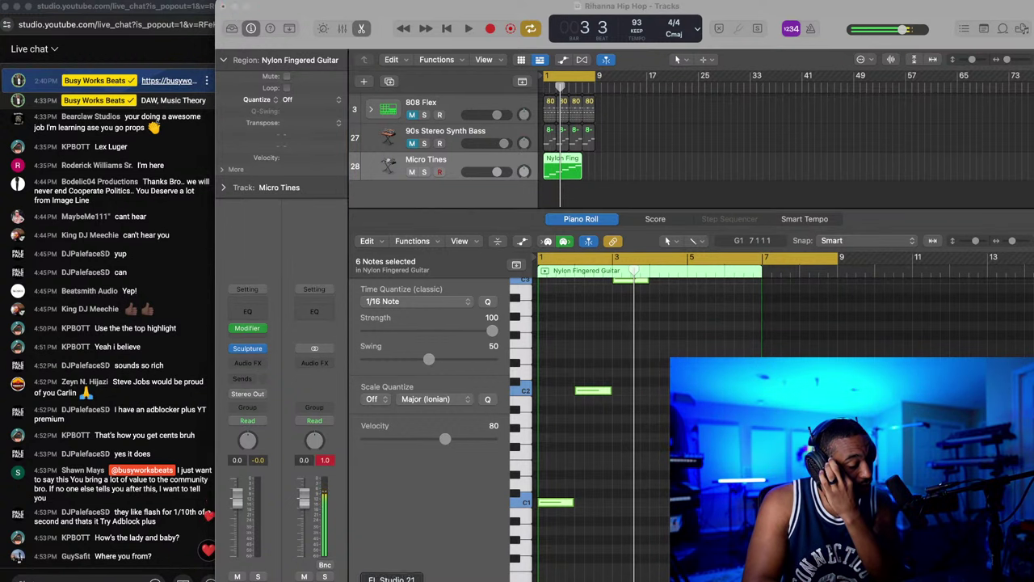
left_click(384, 530)
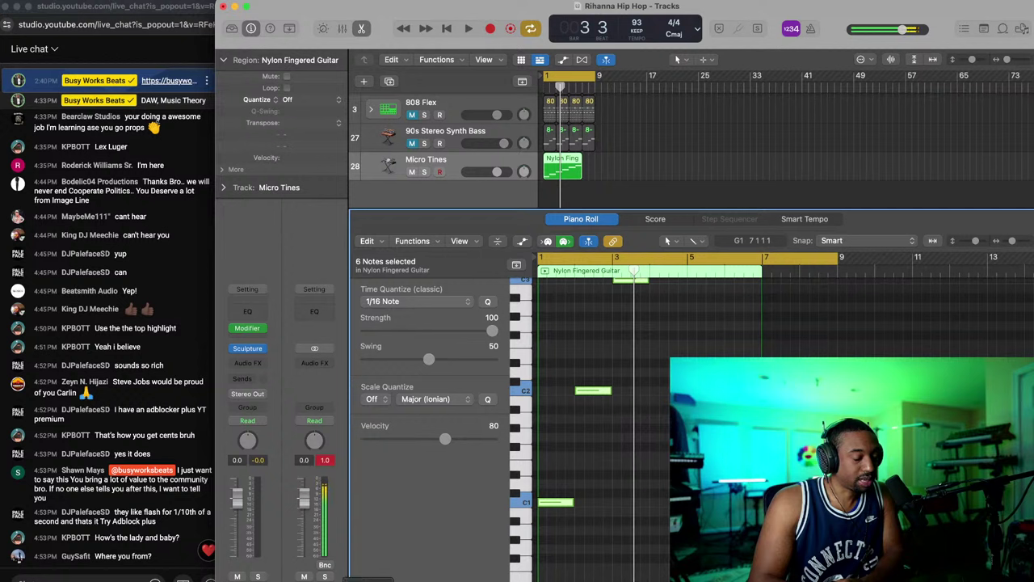
right_click(395, 580)
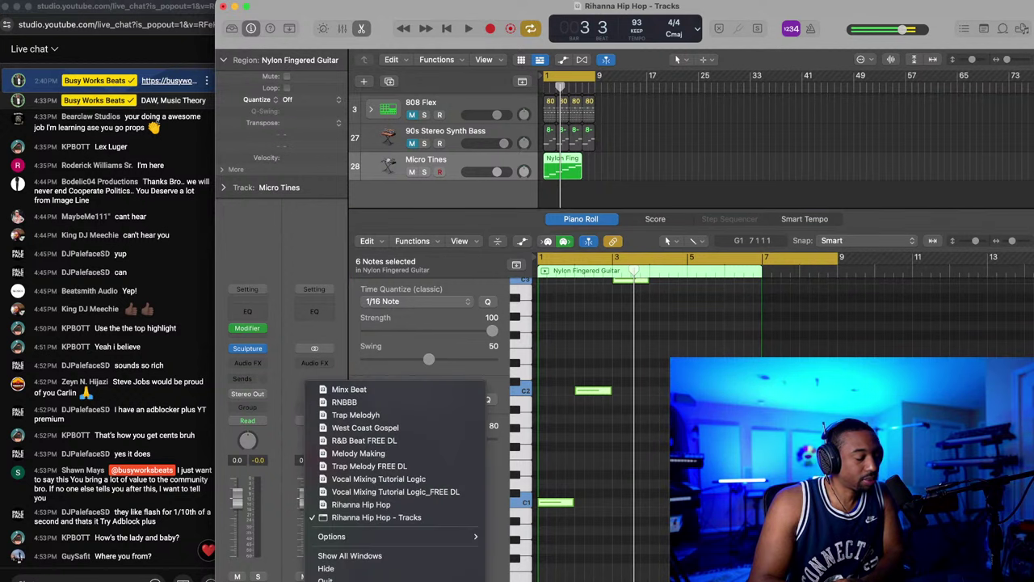
left_click(387, 579)
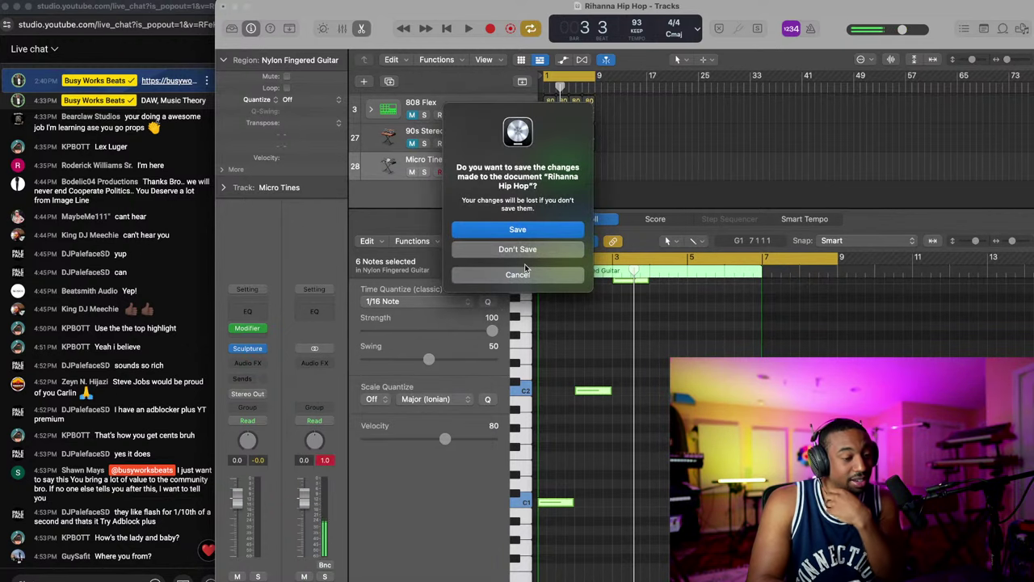
left_click(529, 254)
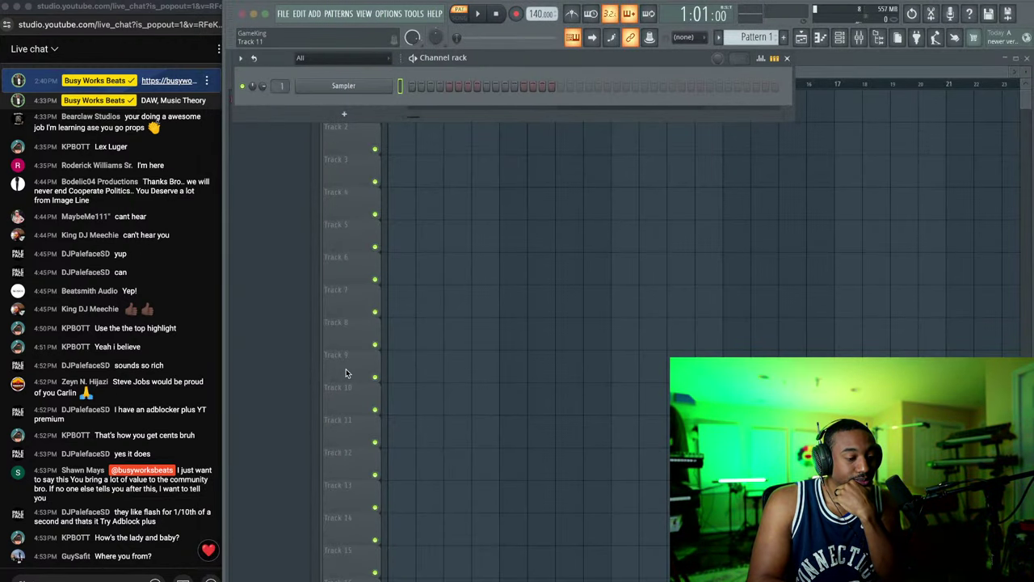
Step: Check the device and buffer configuration in FL Studio's audio settings
left_click(396, 16)
left_click(393, 42)
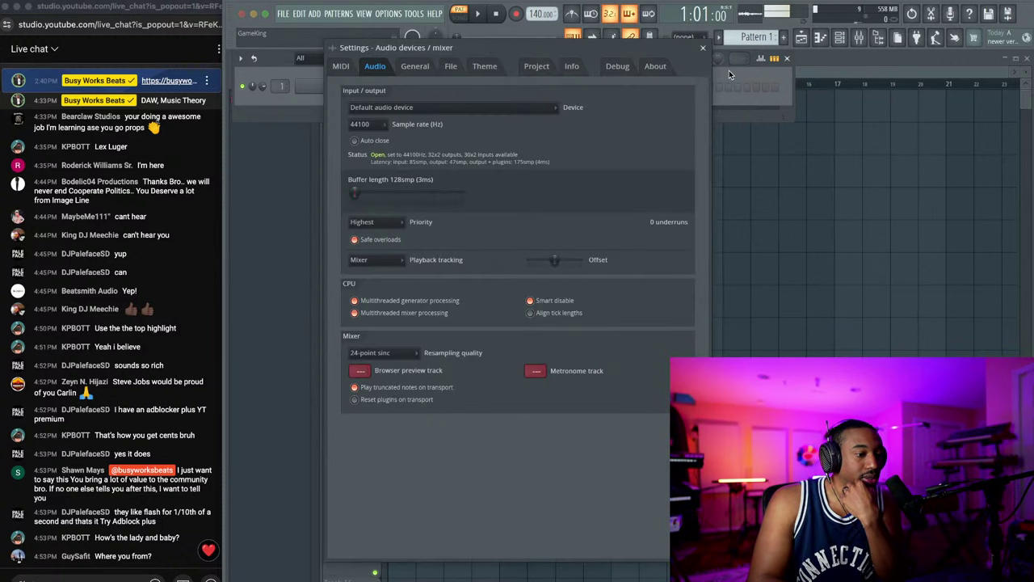
left_click(703, 47)
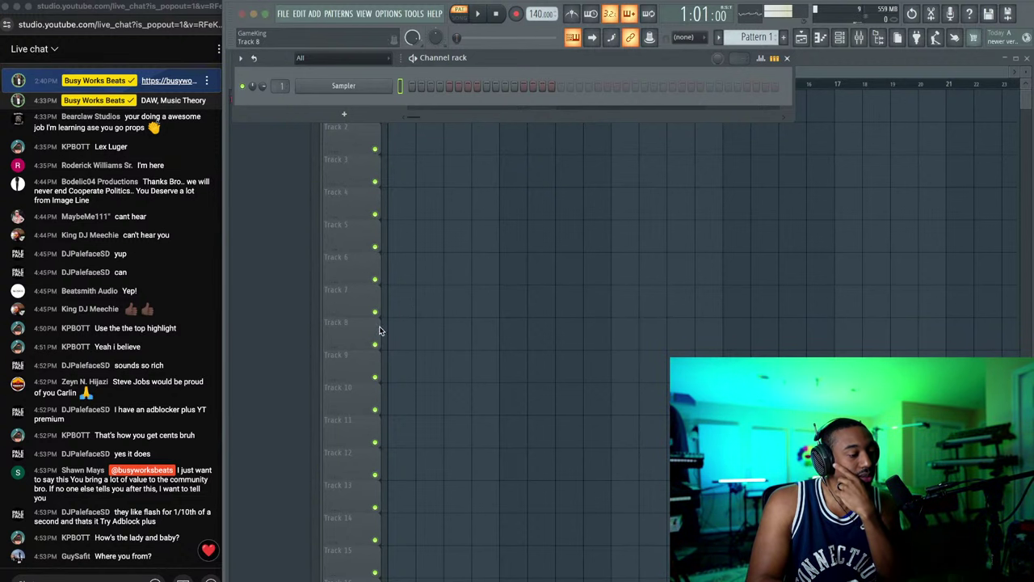
Step: Switch to Loopback, turn off the Loopback Audio virtual device, and minimize the Loopback window
key("super+Tab")
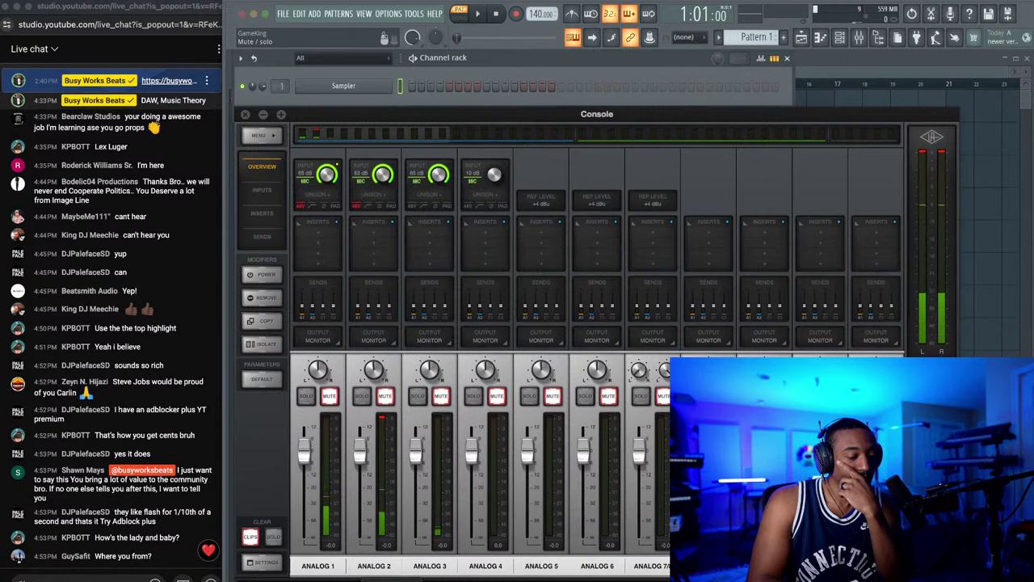
key("super+Tab")
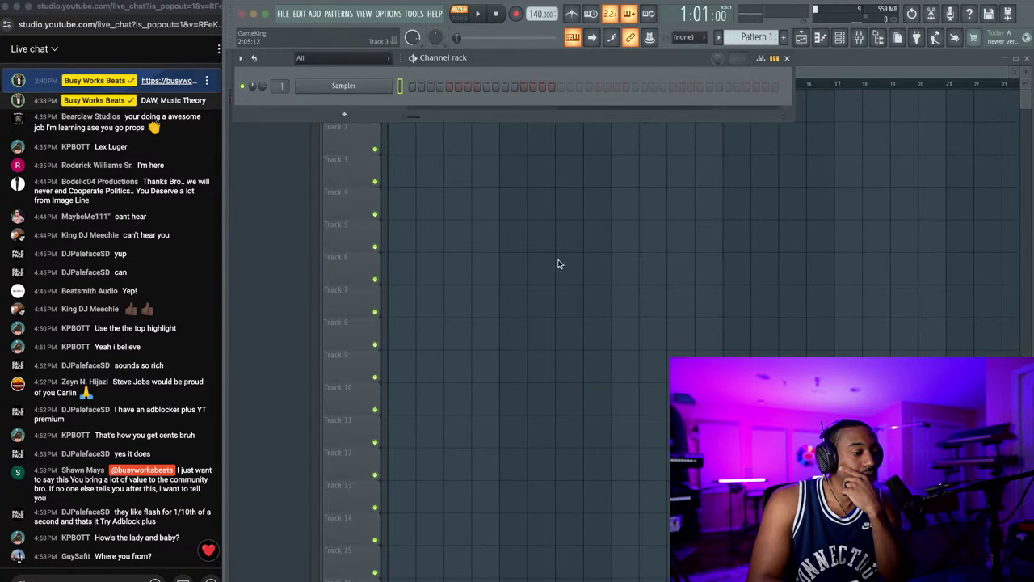
key("super+Tab")
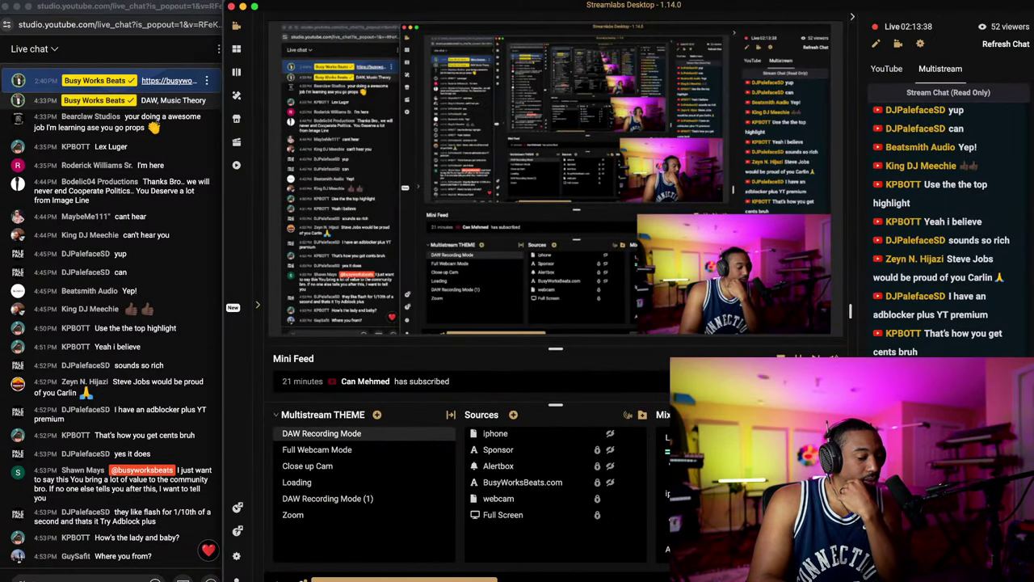
key("super+Tab")
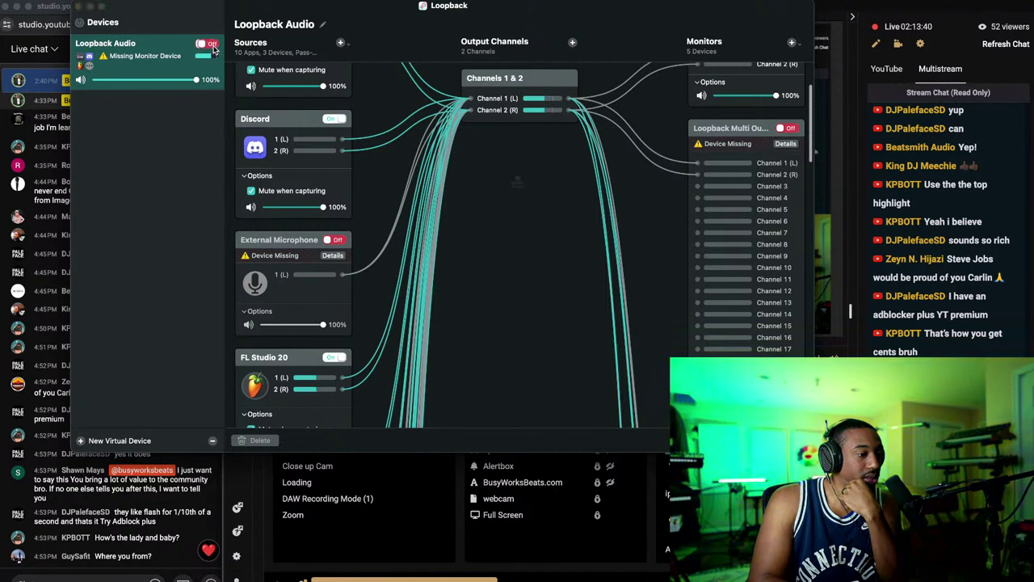
left_click(209, 44)
left_click(555, 231)
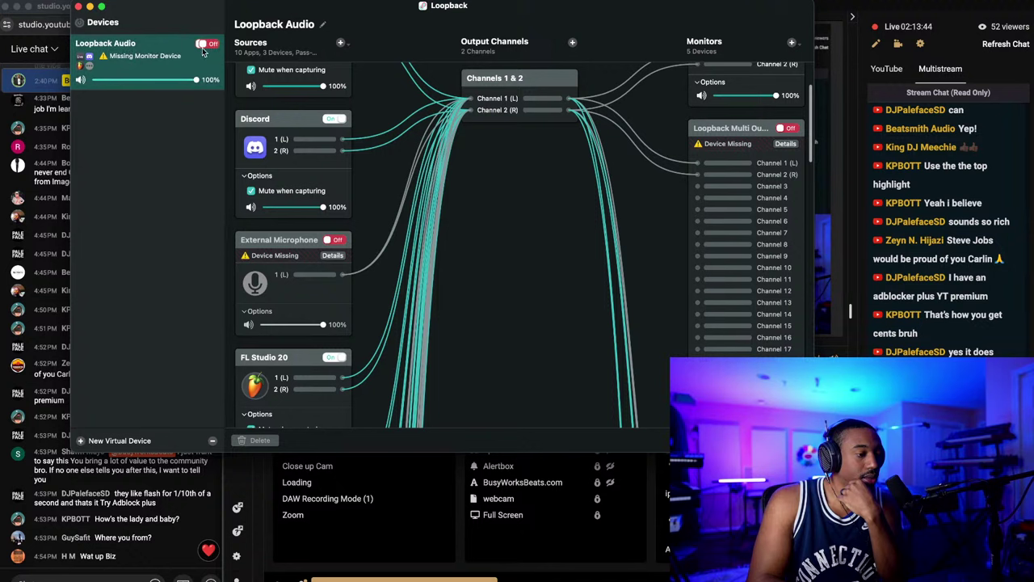
left_click(91, 7)
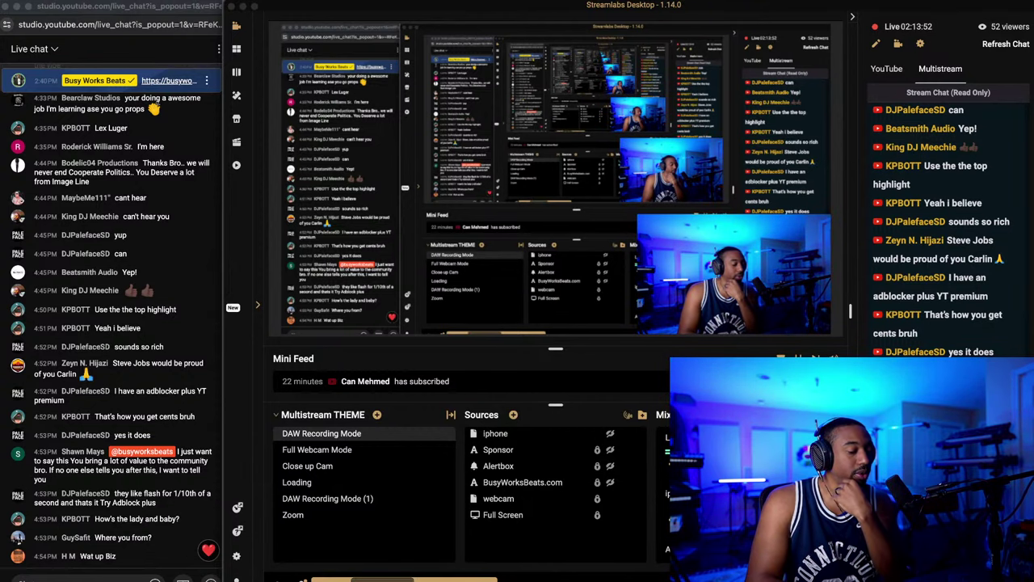
Step: Force quit the application that is not responding and return to FL Studio
right_click(433, 580)
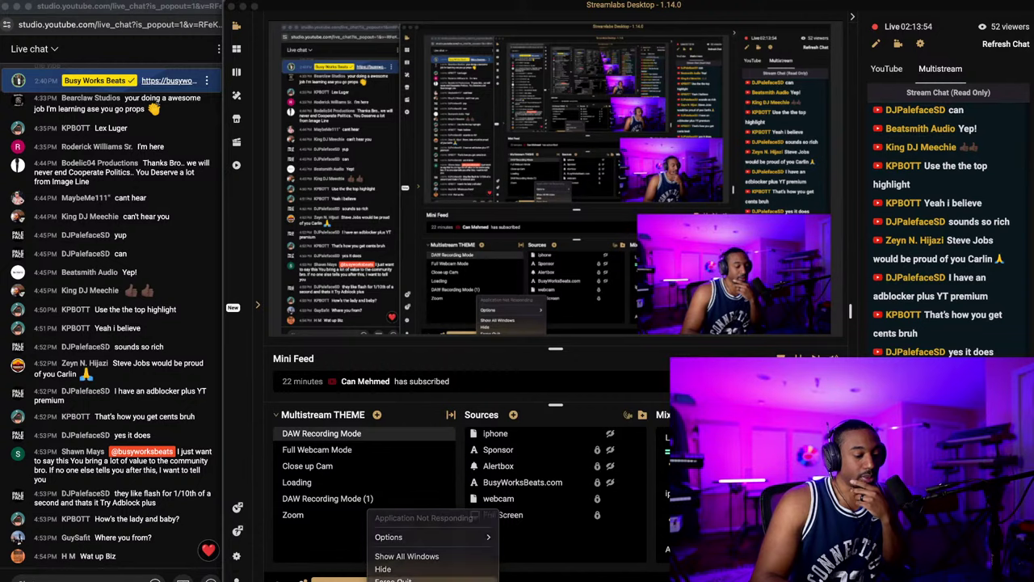
left_click(393, 580)
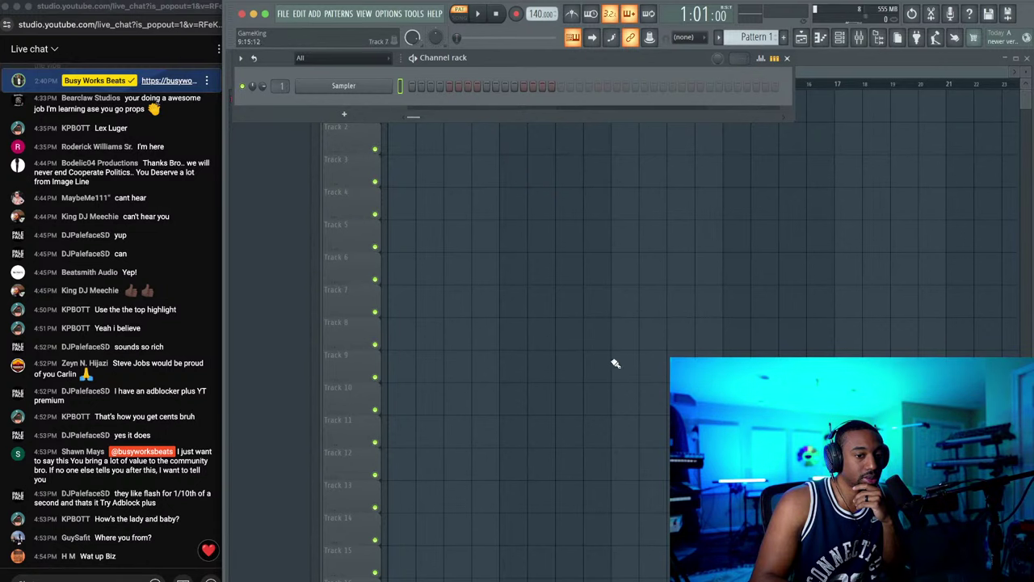
left_click(396, 581)
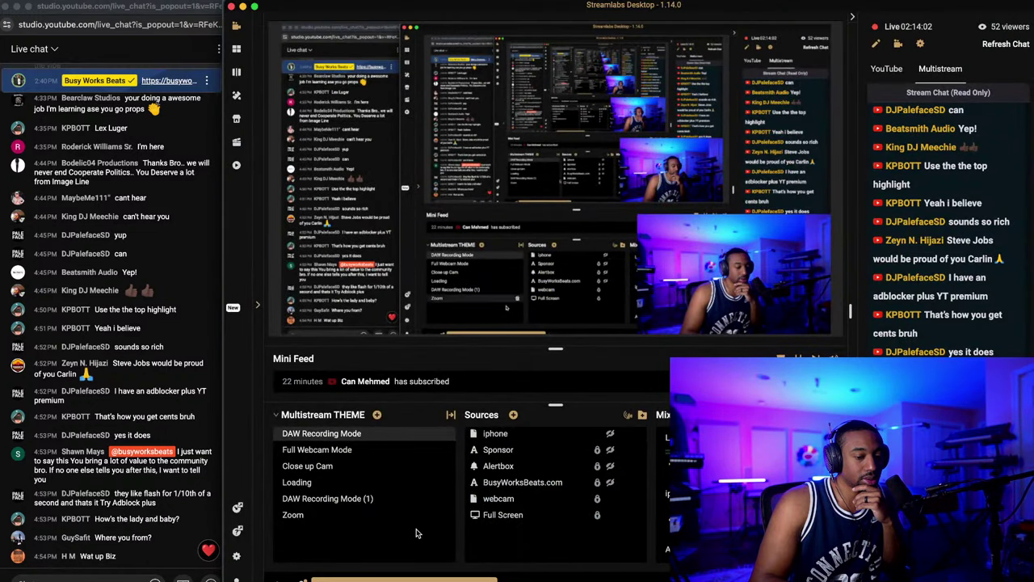
right_click(416, 580)
left_click(383, 569)
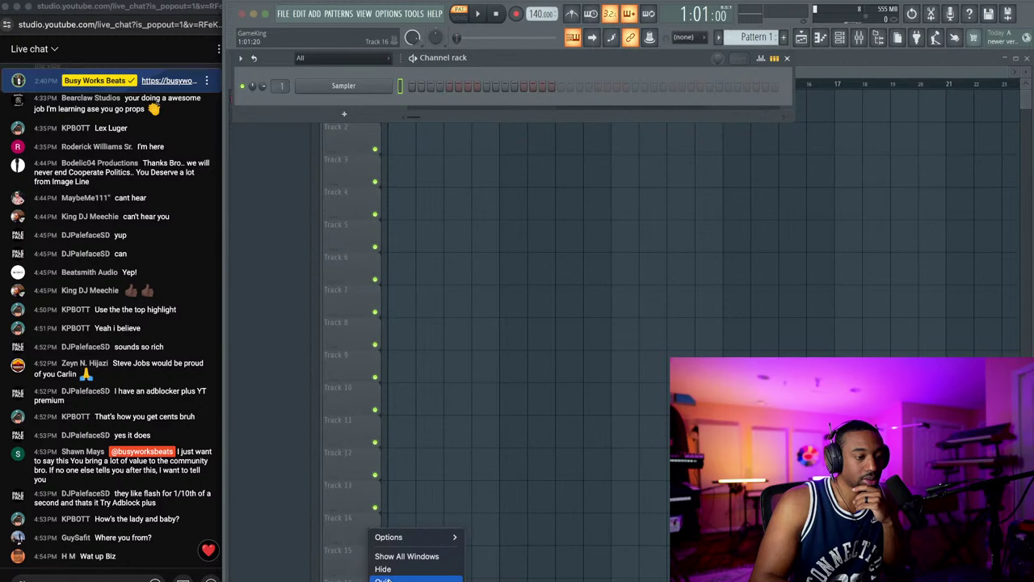
Step: Select Insert 2 in the mixer and set the audio input/output device to Universal Audio Thunderbolt in the audio settings
left_click(859, 37)
left_click(306, 347)
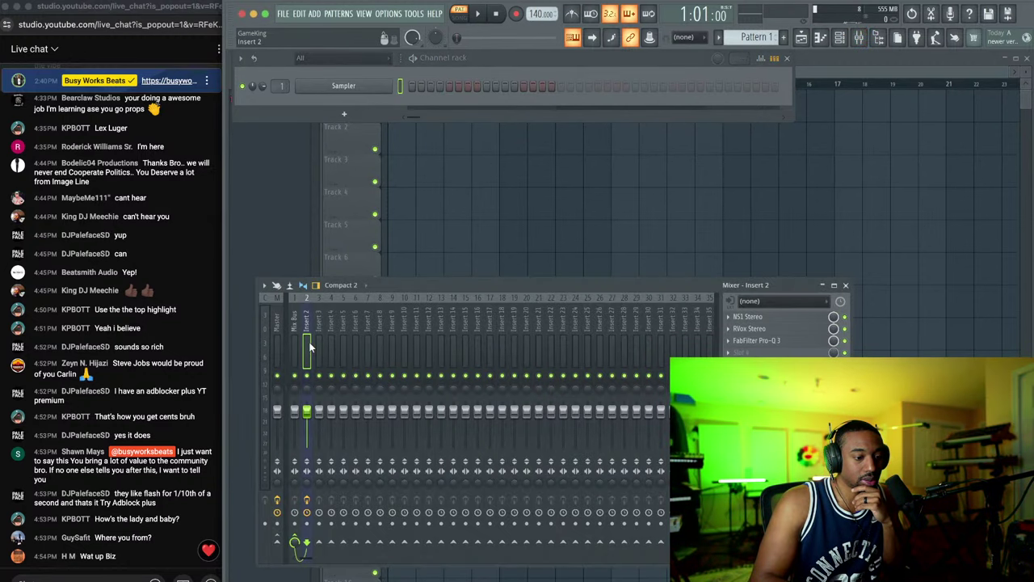
left_click(389, 14)
left_click(407, 49)
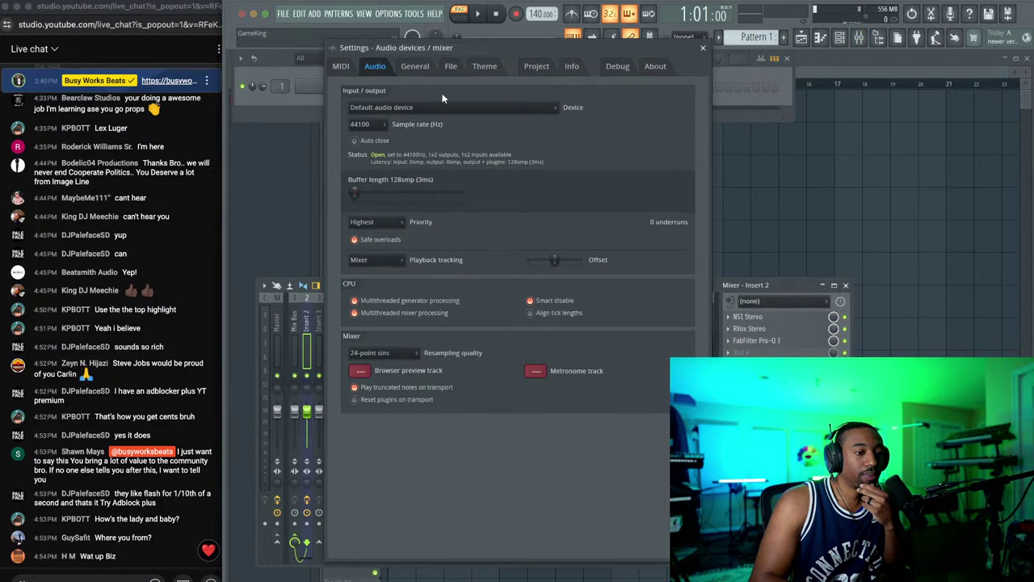
left_click(434, 104)
left_click(403, 334)
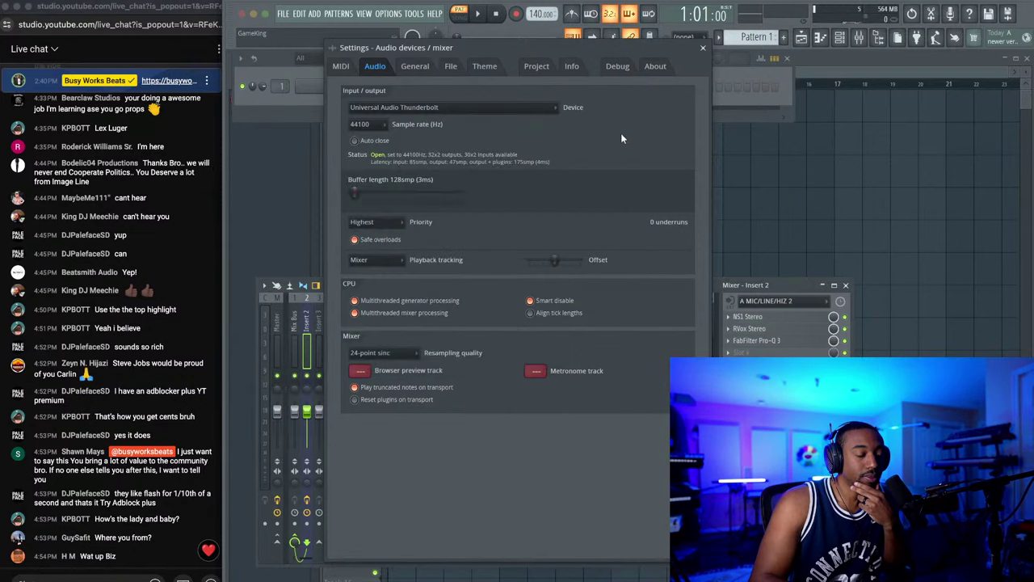
left_click(702, 48)
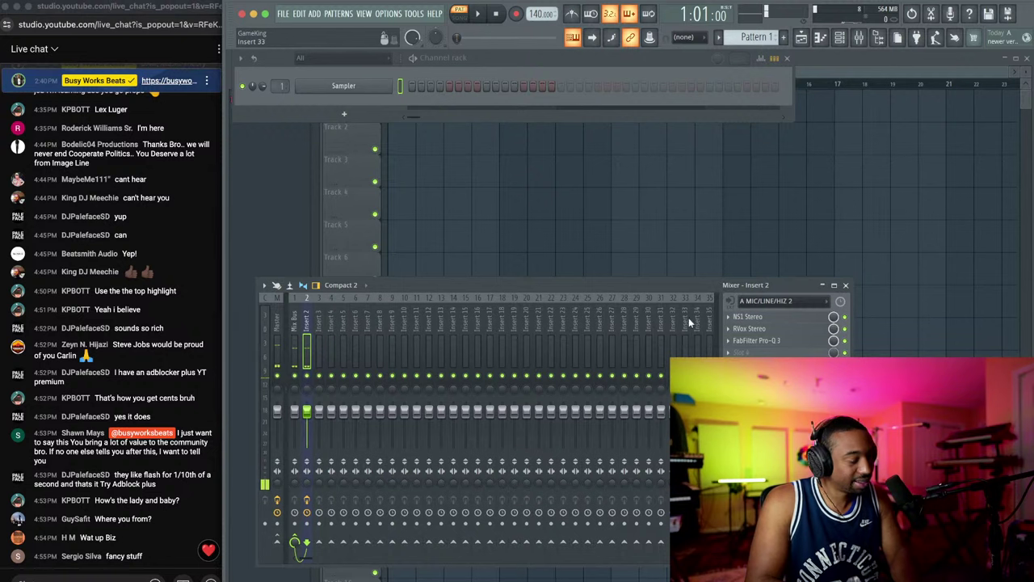
Step: Close the mixer and channel rack, and open the 808s folder of Sounds Vault Pack 1 in the file browser
left_click(845, 285)
key("F6")
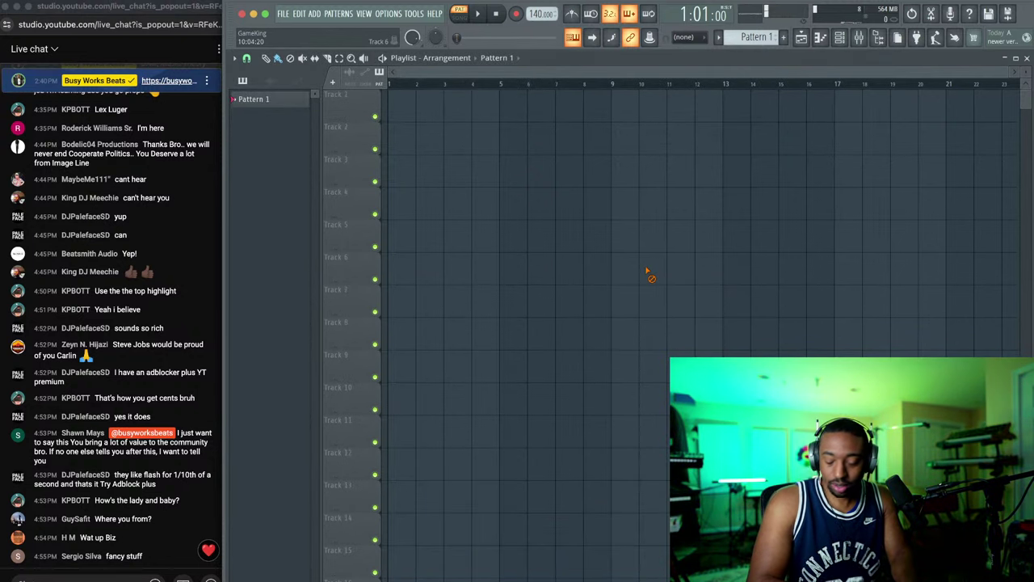
left_click(878, 38)
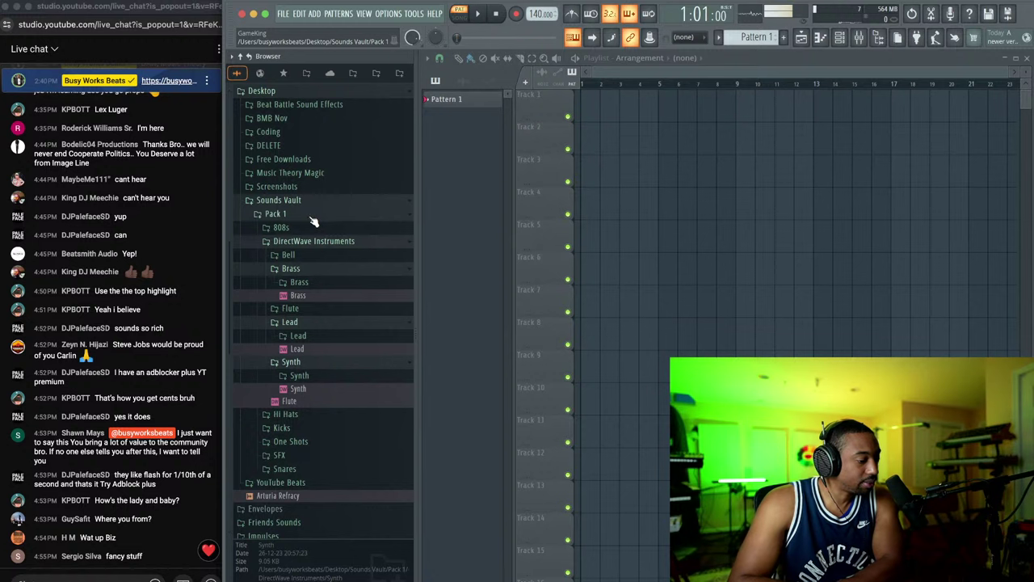
left_click(310, 216)
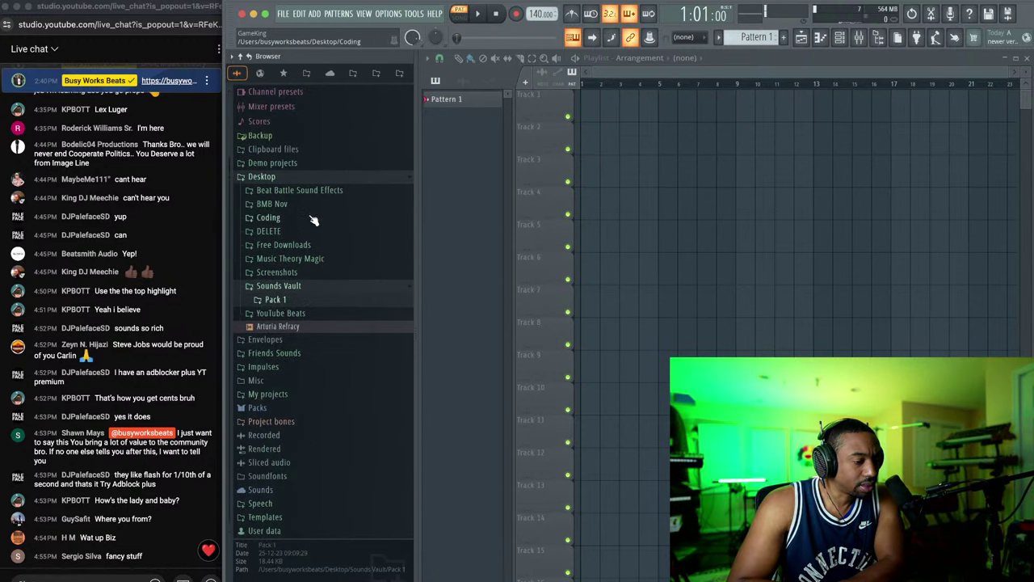
left_click(300, 301)
left_click(310, 328)
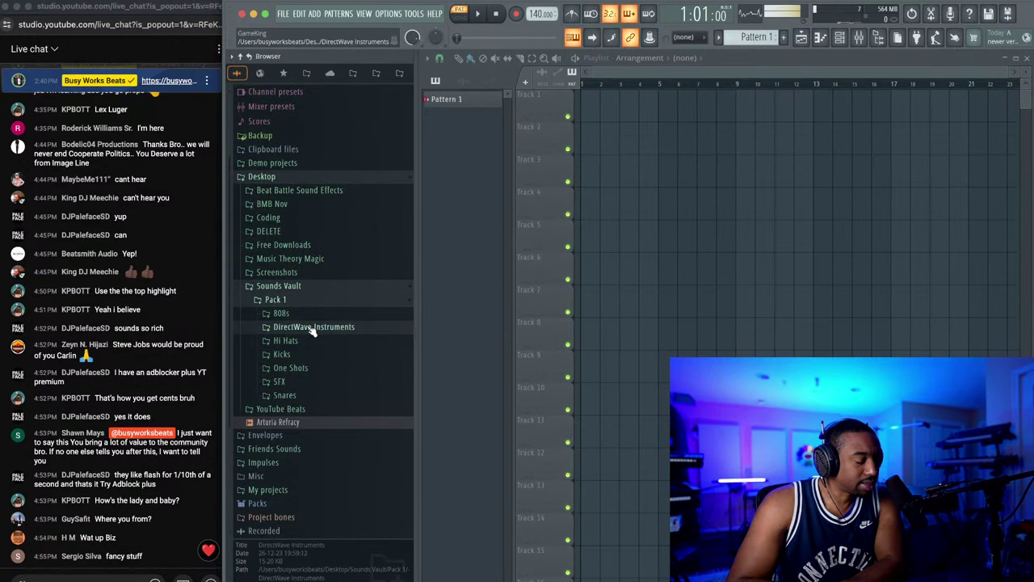
left_click(315, 314)
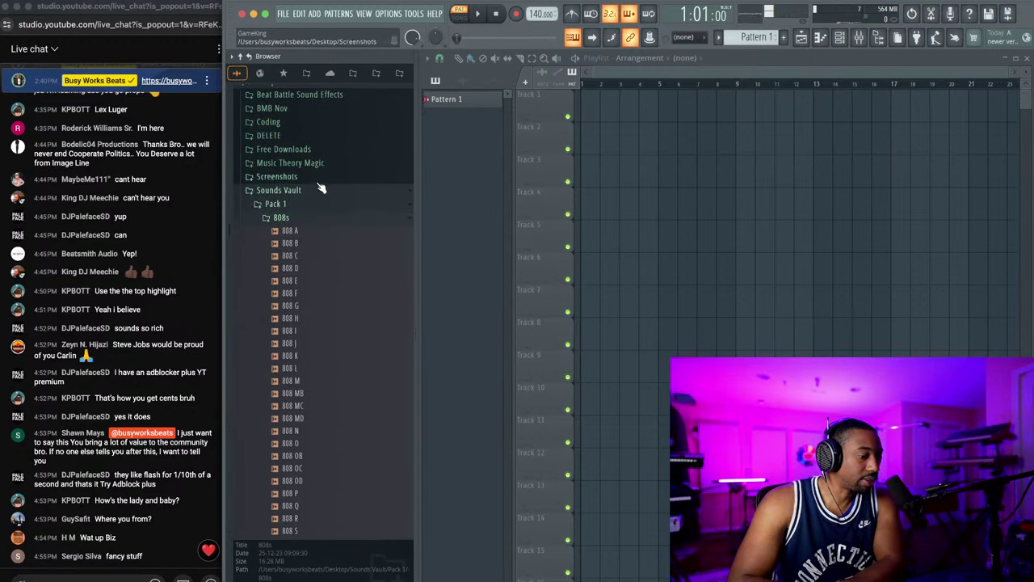
Step: Audition the 808 samples one after another from 808 A through 808 O
left_click(289, 231)
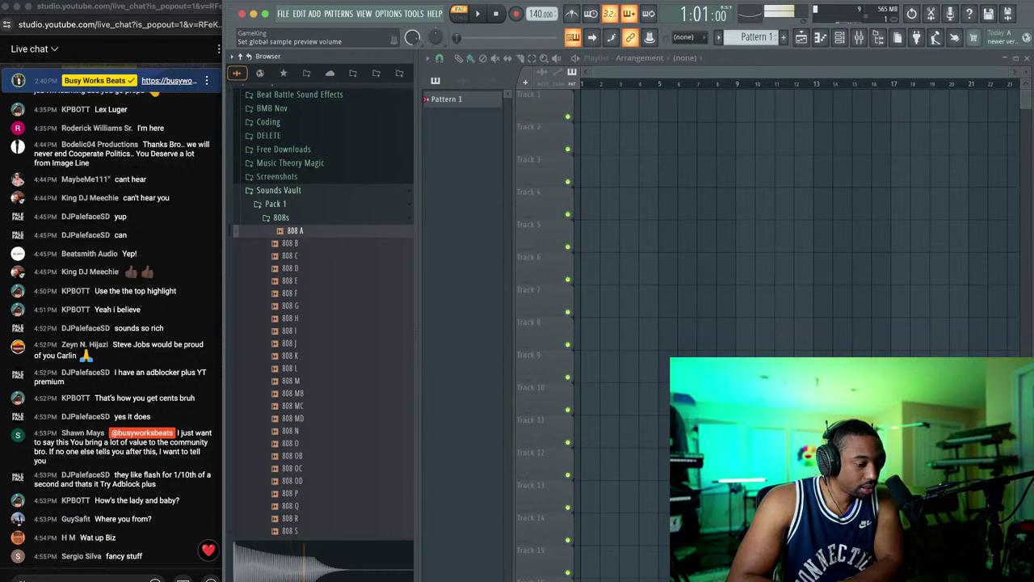
left_click(296, 244)
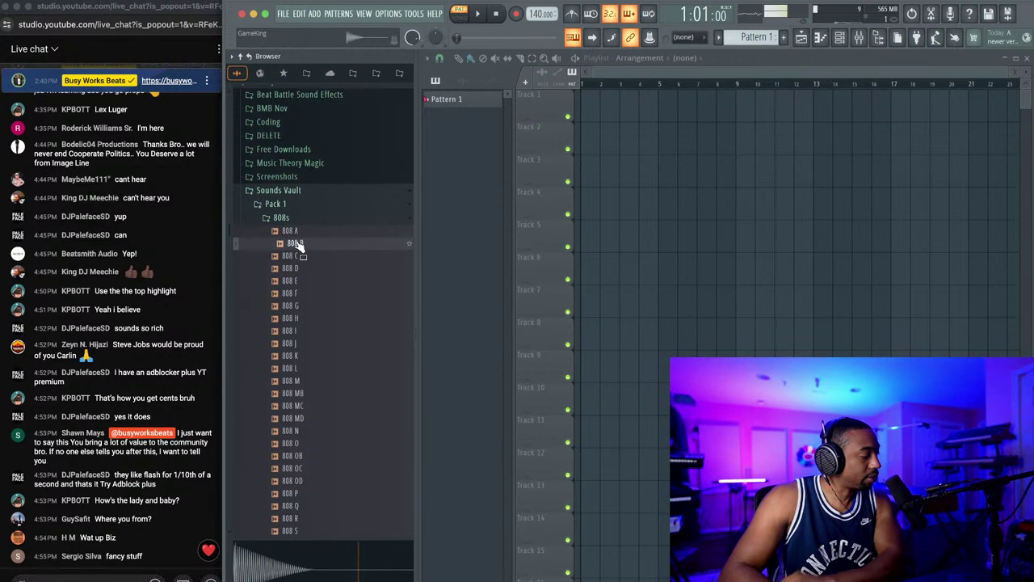
key("Down")
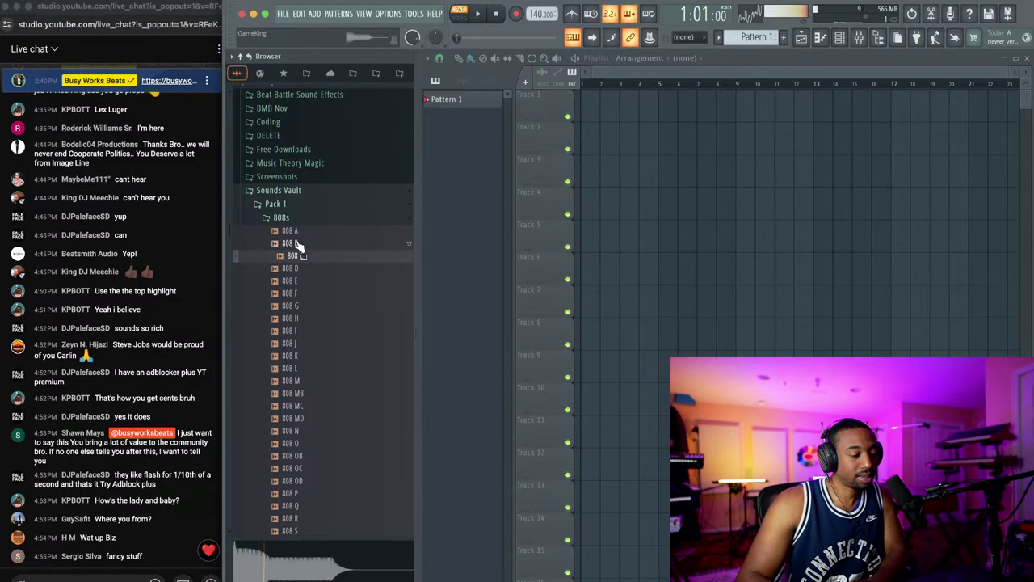
key("Down")
key("Down")
key("Down")
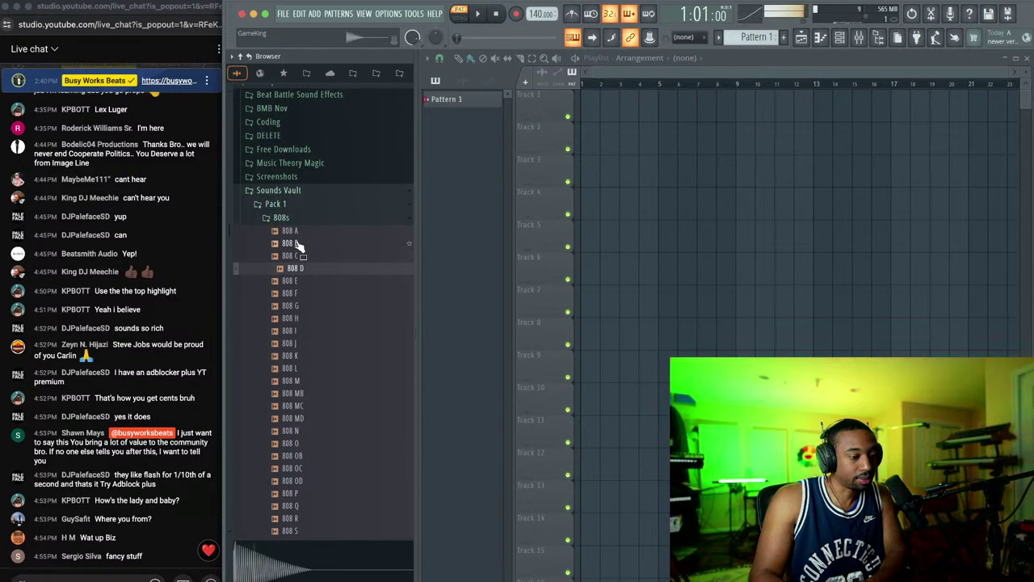
key("Down")
key("Down")
key("Down")
key("Down")
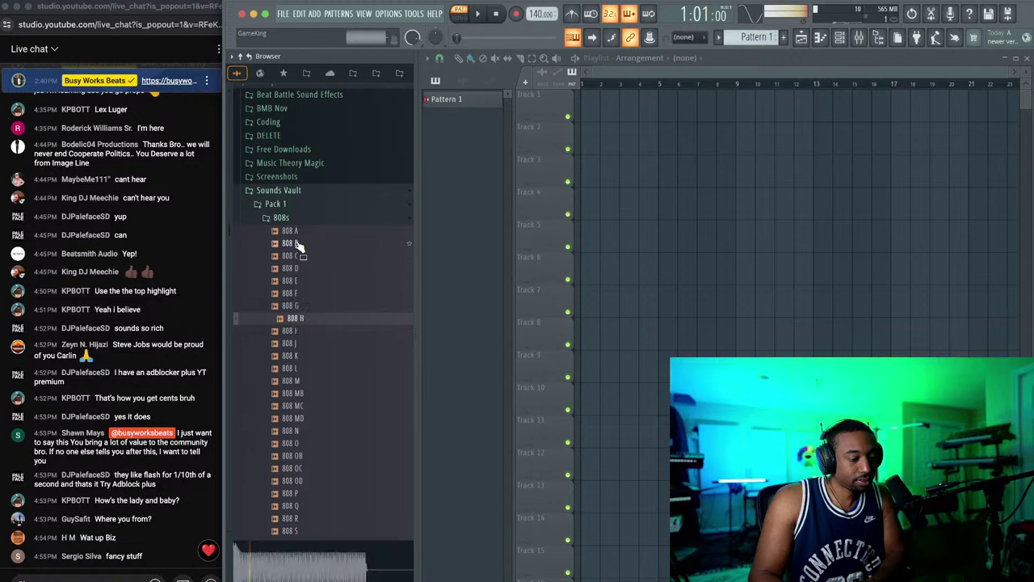
key("Down")
key("Down")
key("Down")
key("Down")
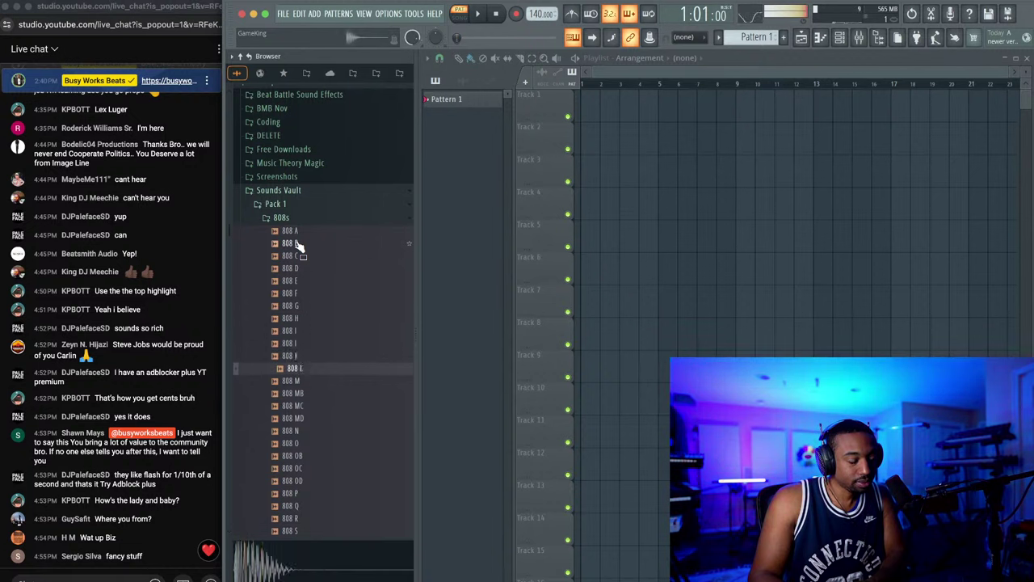
key("Down")
key("Down")
key("Down")
key("Down")
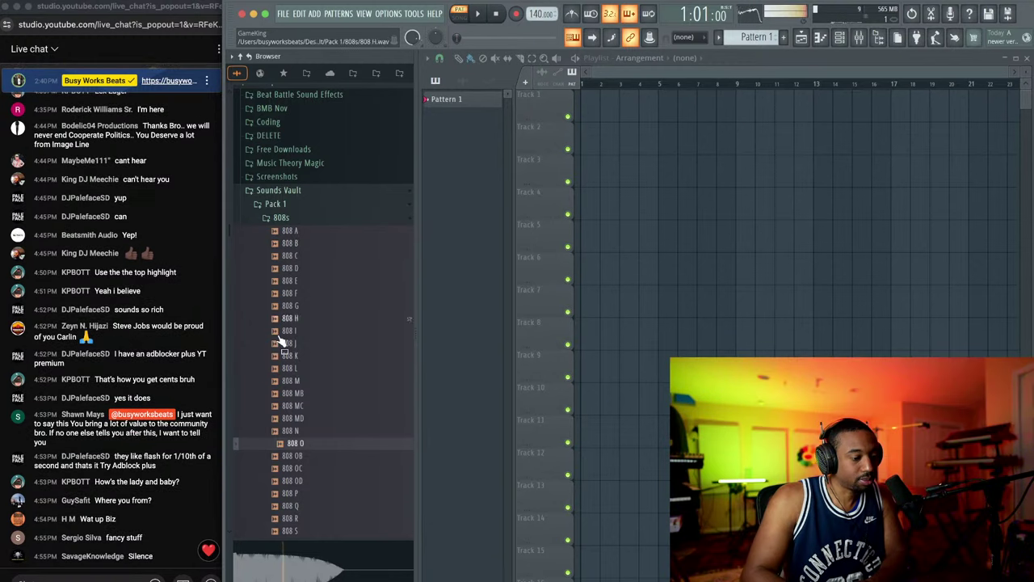
Step: Audition 808 MD, and preview the remaining samples from 808 OB through 808 S
left_click(300, 419)
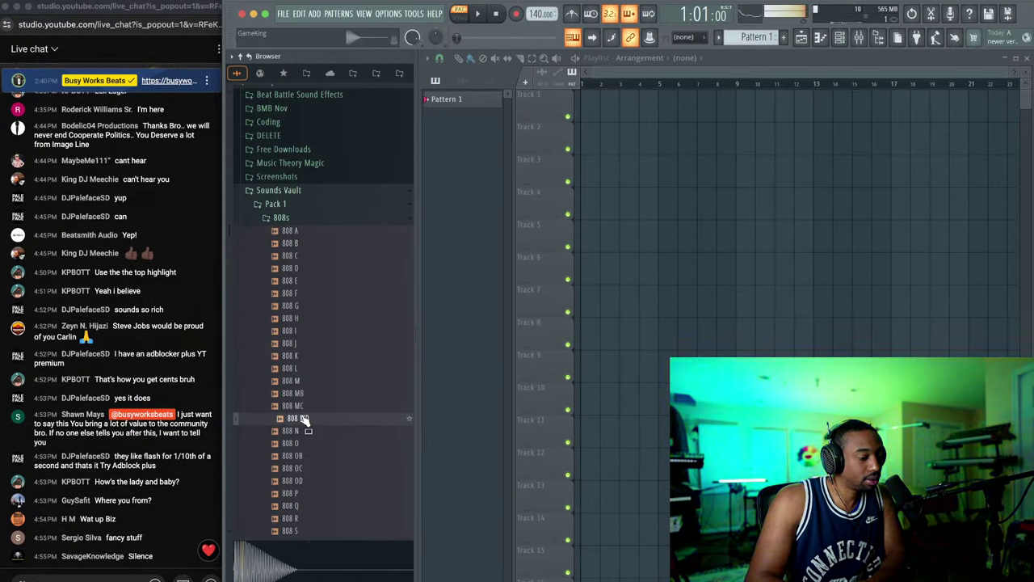
left_click(302, 456)
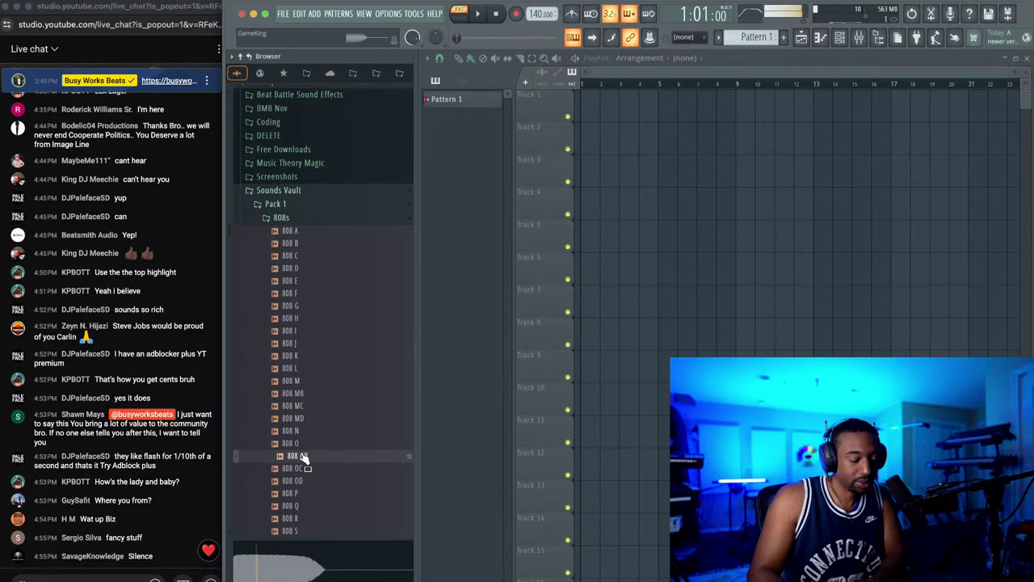
key("Down")
key("Down")
key("Down")
key("Down")
key("Down")
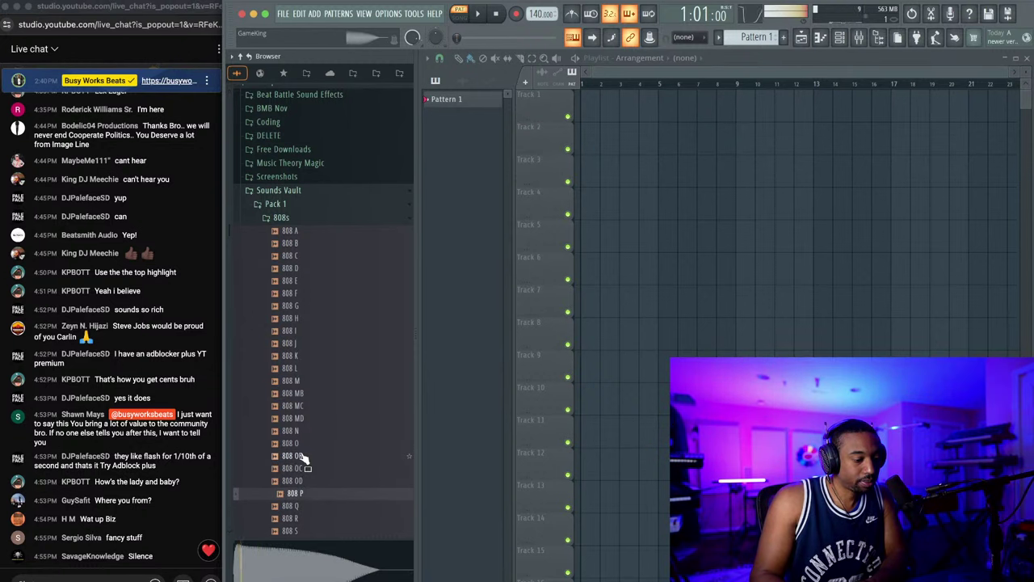
key("Down")
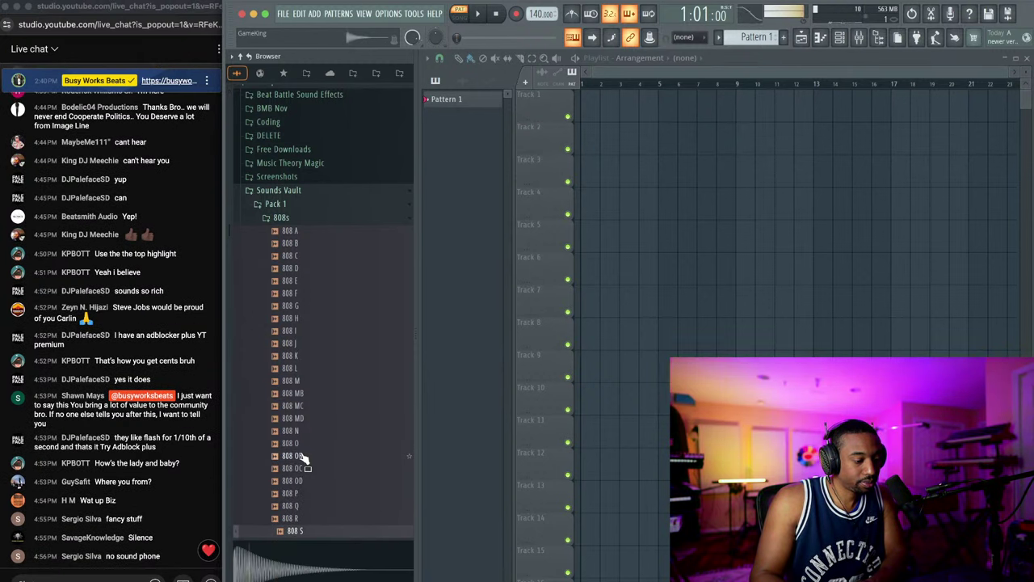
Step: Switch to Streamlabs Desktop and on to Loopback, and check the Loopback Audio device's source and monitor routing
left_click(548, 580)
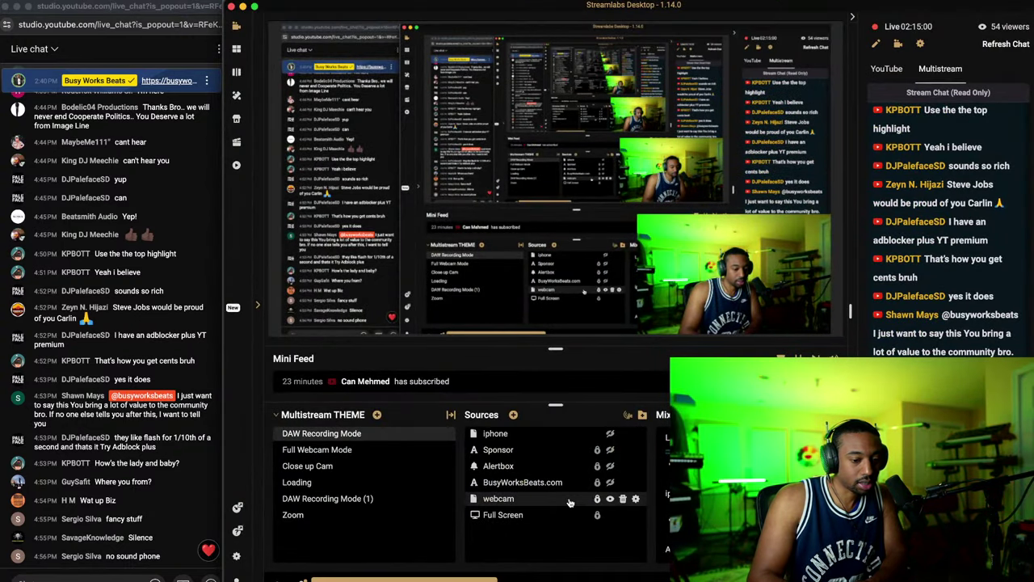
left_click(651, 579)
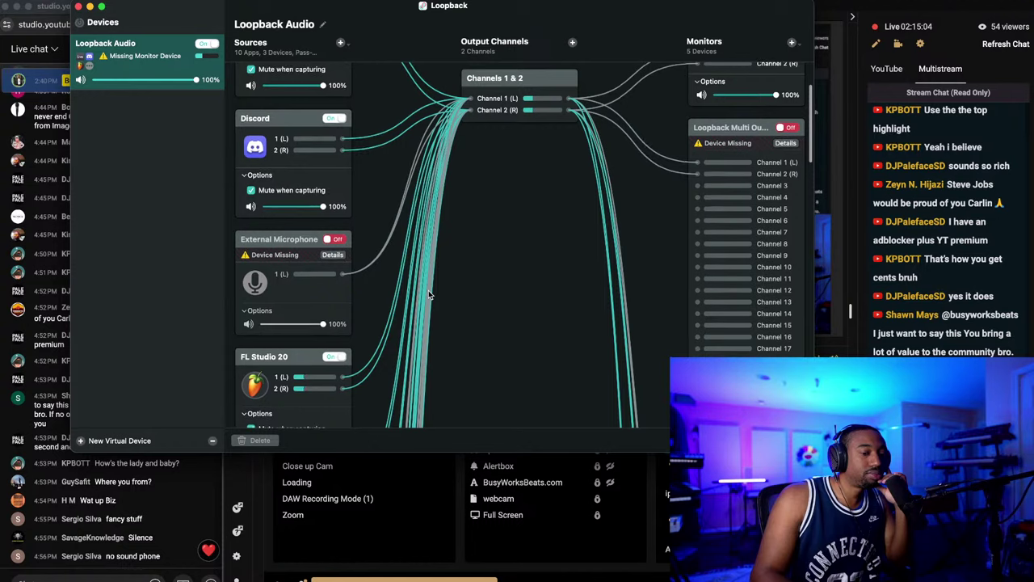
scroll(428, 296, "down", 5)
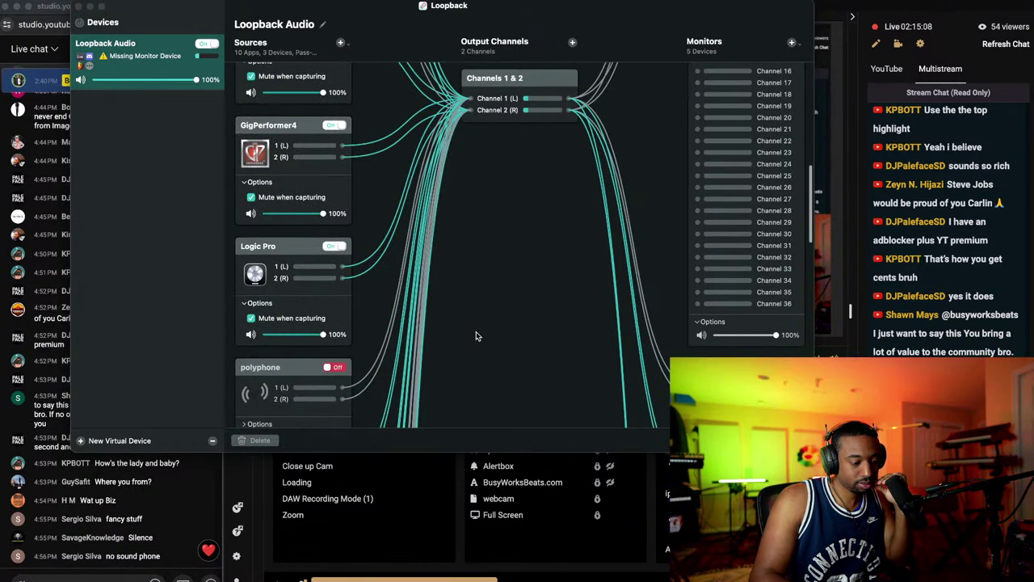
Step: Switch to the Universal Audio Console, set the sample rate to 44.1 kHz, and close its window
key("super+Tab")
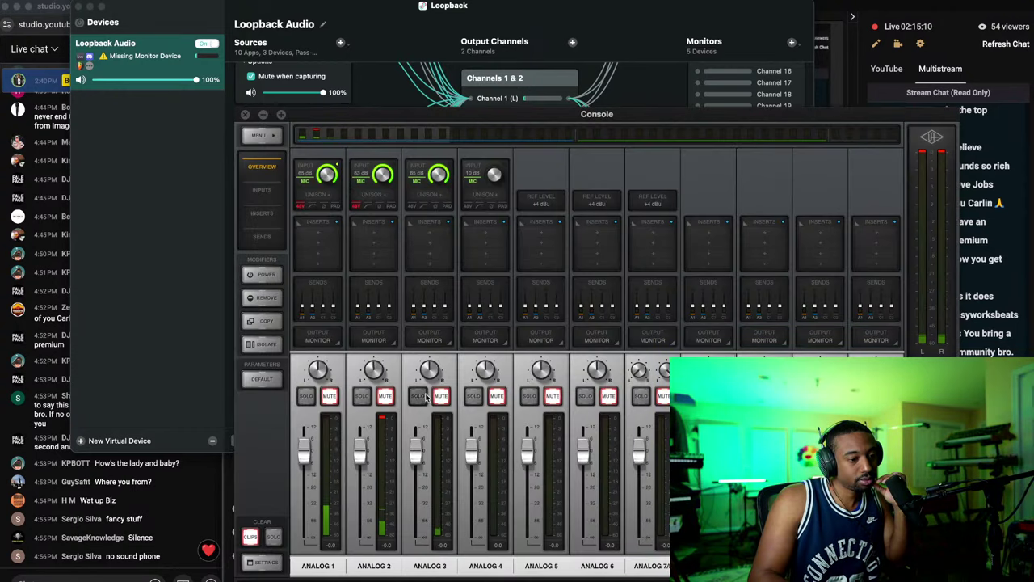
left_click(368, 580)
left_click(371, 462)
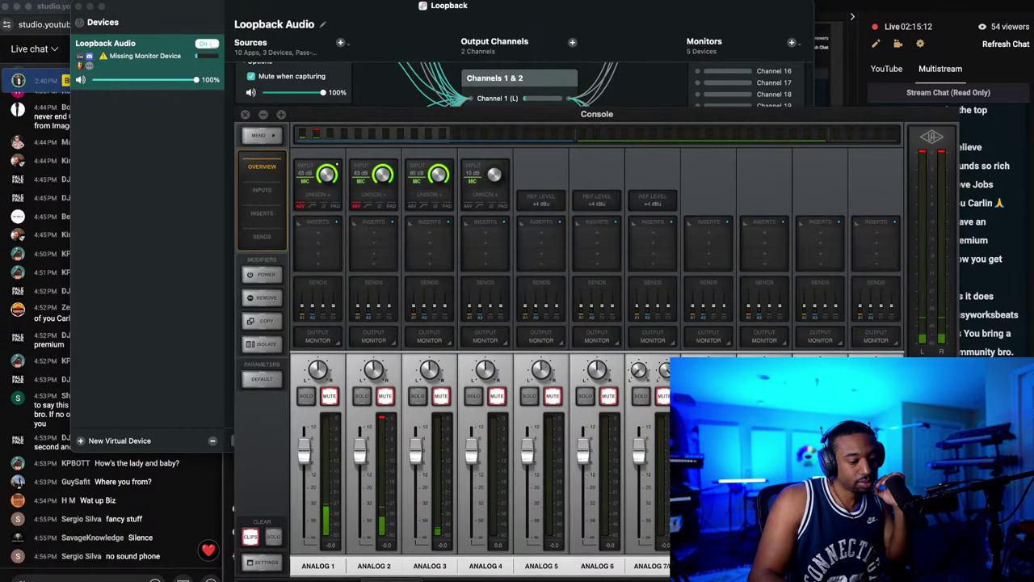
left_click(372, 579)
left_click(374, 484)
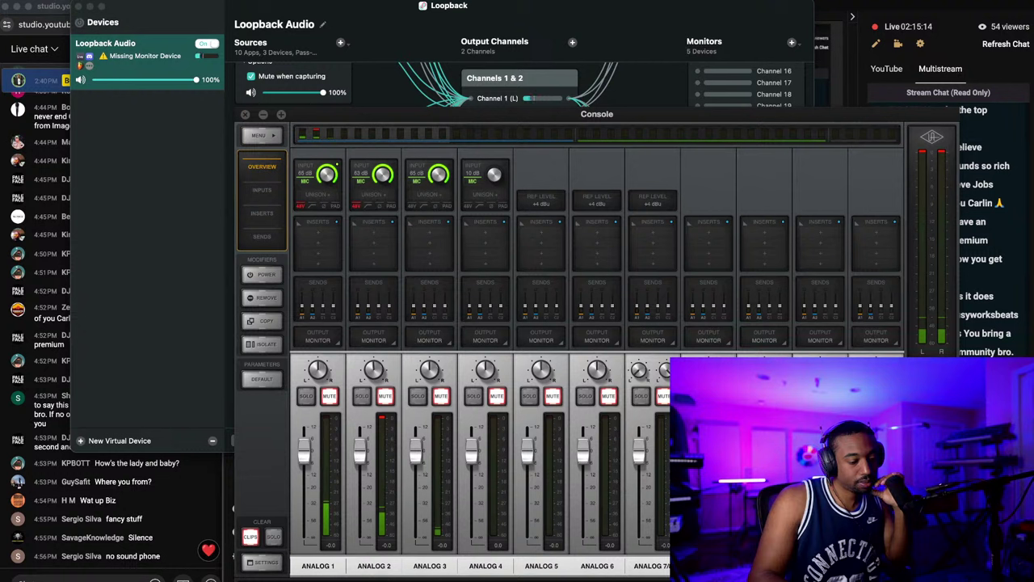
left_click(369, 578)
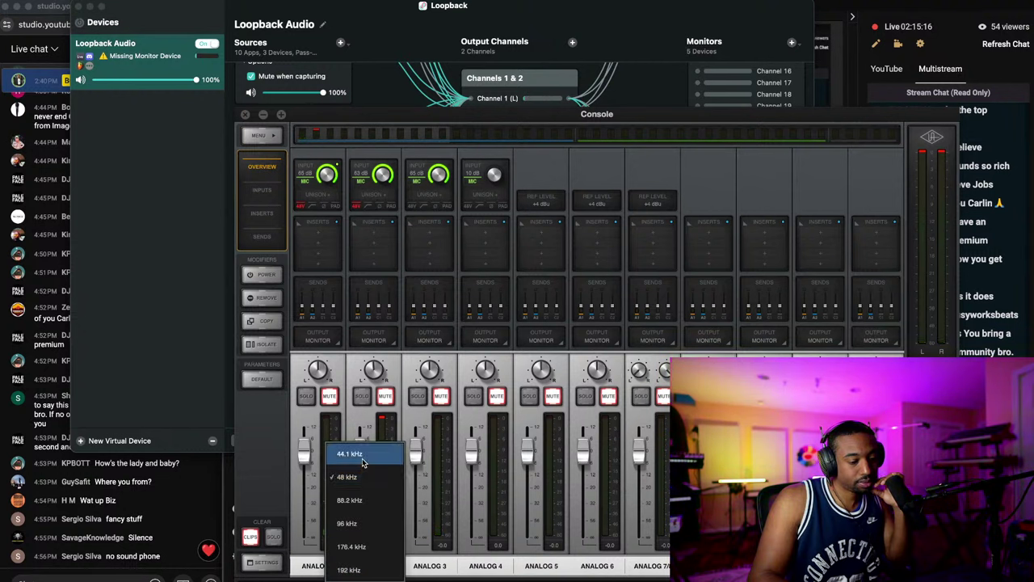
left_click(364, 454)
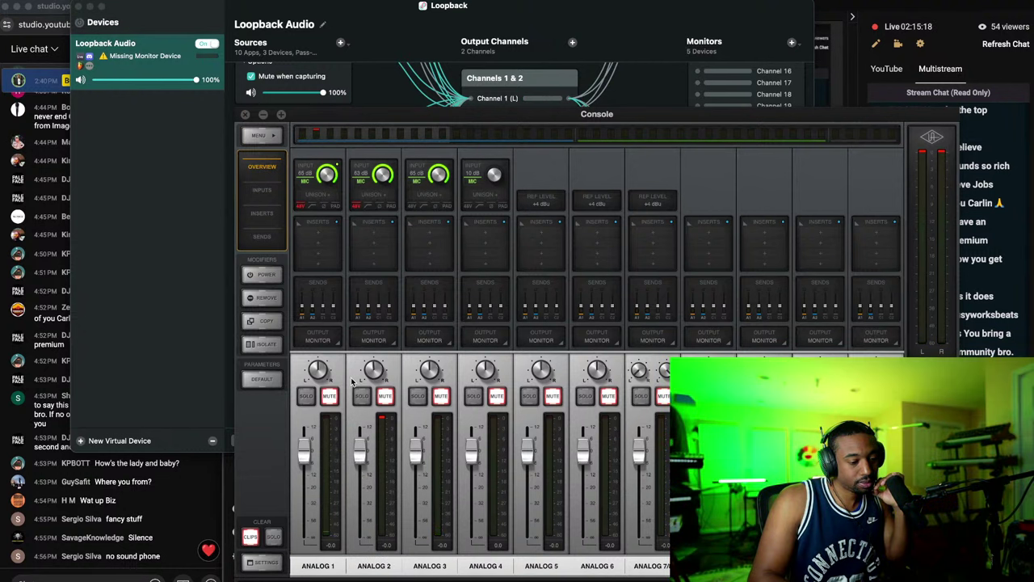
left_click(245, 115)
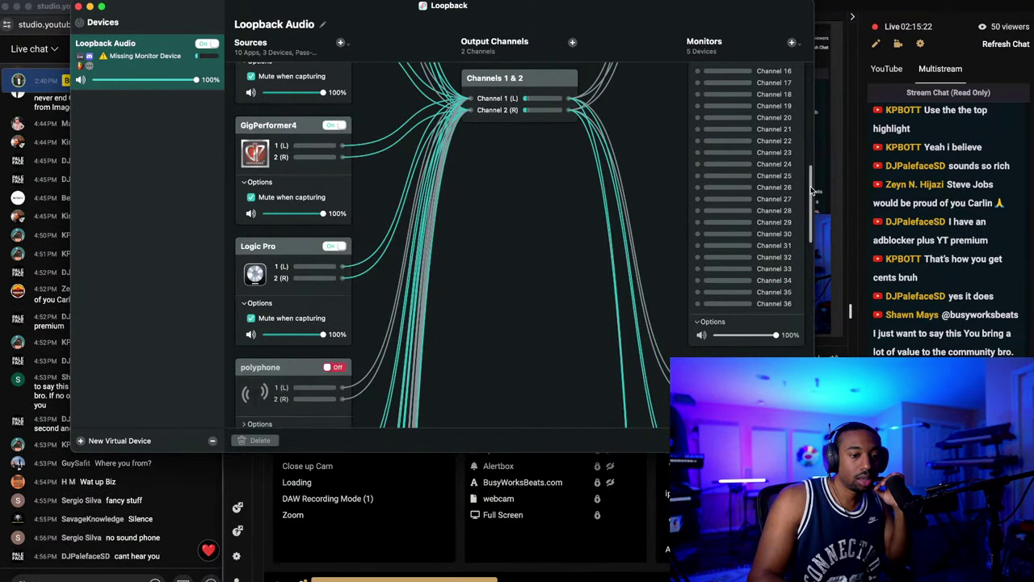
Step: Review the last sources and monitors of Loopback Audio, and reposition and shrink the Loopback window
scroll(349, 272, "down", 5)
scroll(807, 229, "down", 4)
left_click_drag(808, 229, 787, 363)
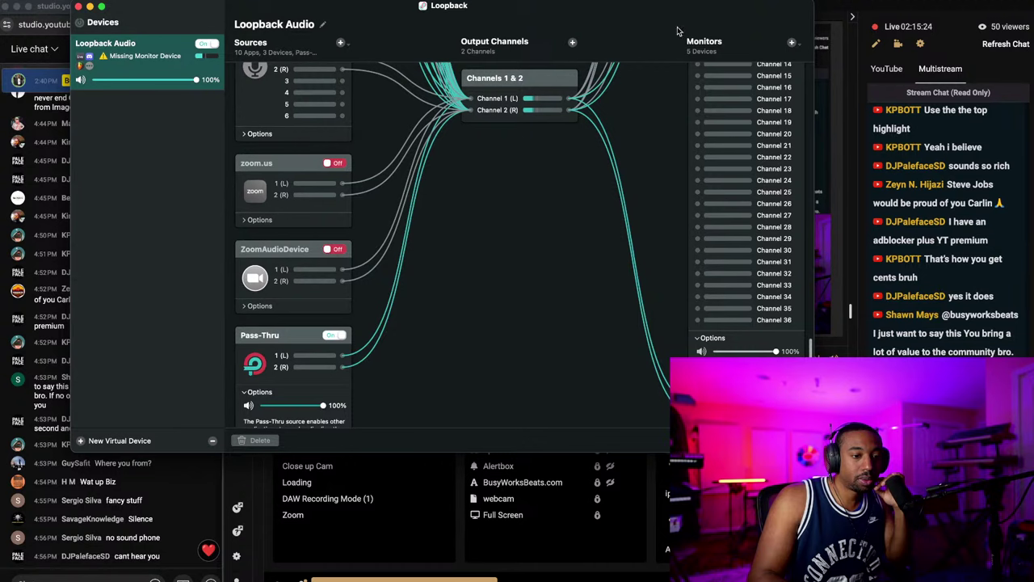
left_click_drag(679, 31, 633, 30)
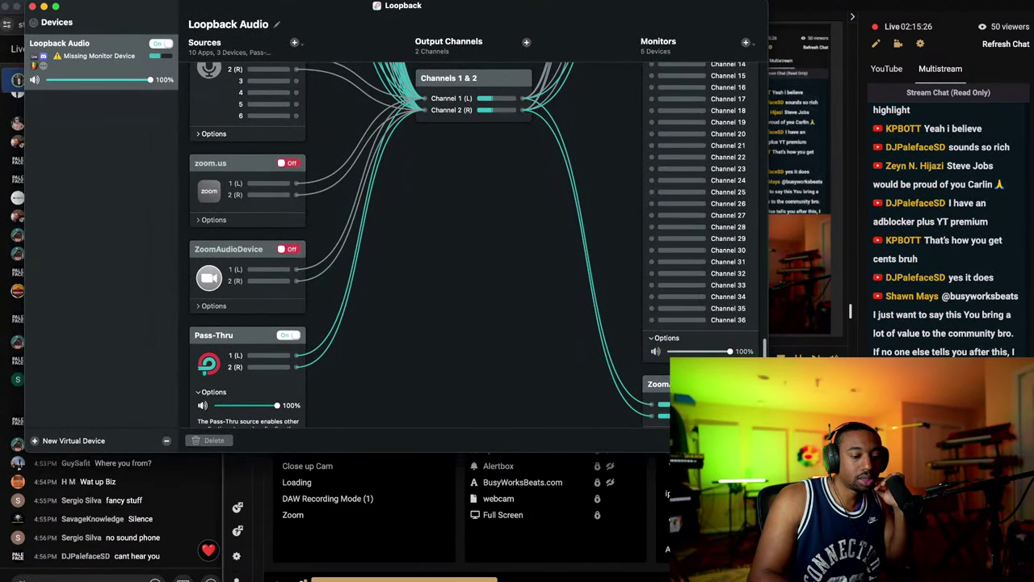
left_click_drag(766, 451, 745, 373)
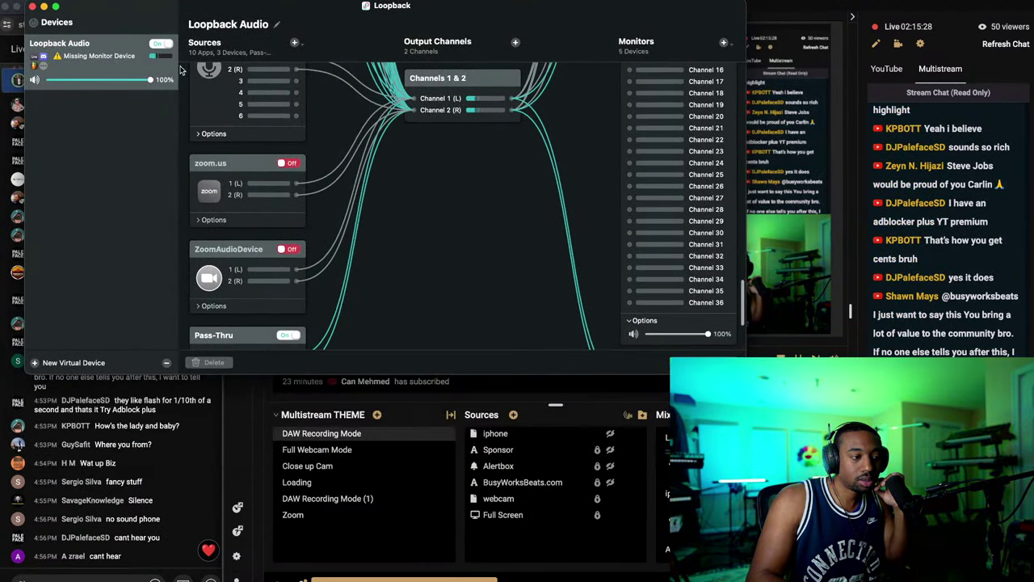
Step: Restart the Loopback Audio virtual device by turning it off and on again, and minimize the Loopback window
left_click(161, 43)
left_click(553, 233)
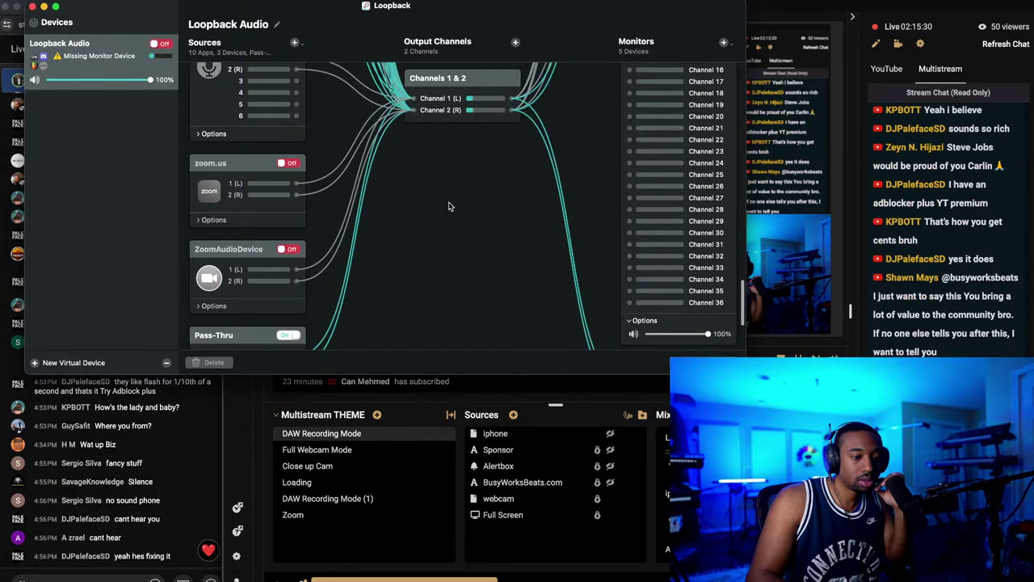
left_click(159, 44)
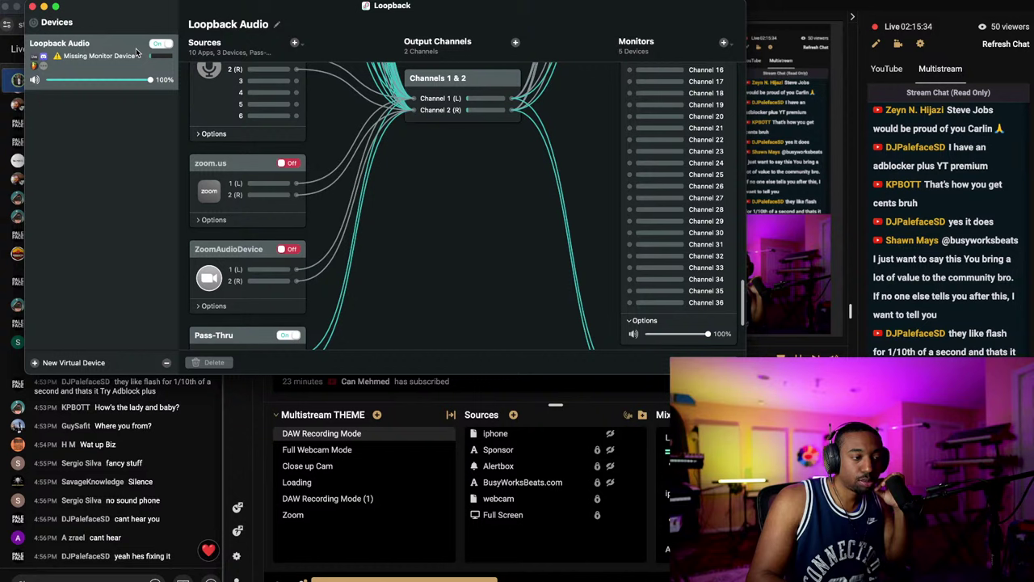
left_click(43, 8)
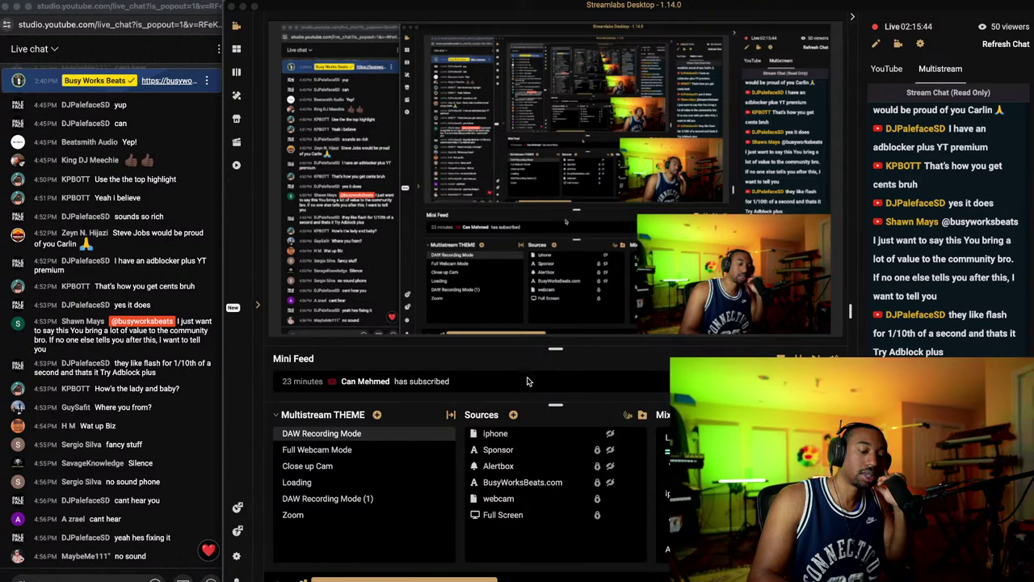
Step: Switch to FL Studio and preview the samples from 808 A through 808 MD in Pack 1's 808s folder
key("super+Tab")
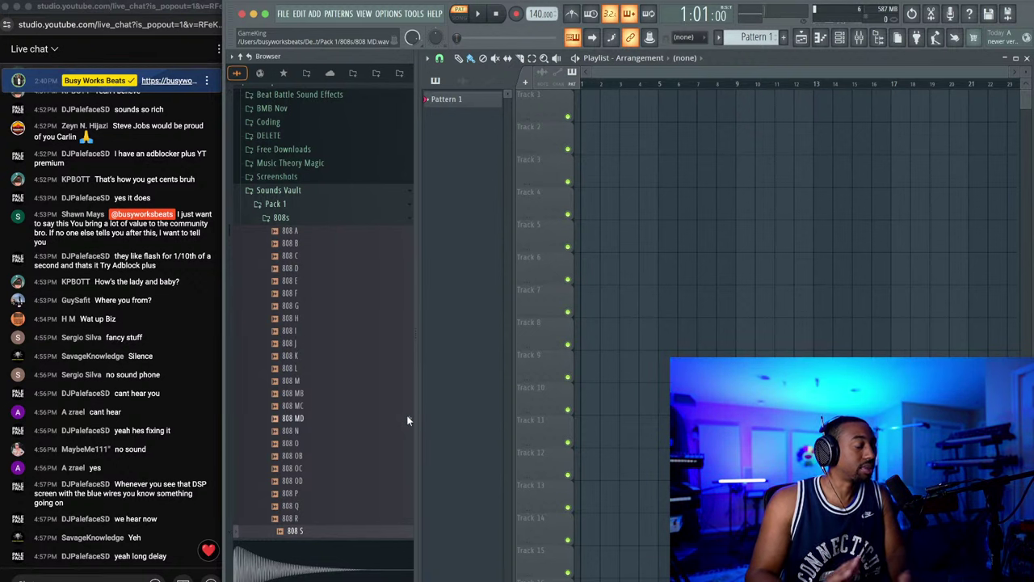
key("Down")
key("Down")
scroll(334, 307, "down", 4)
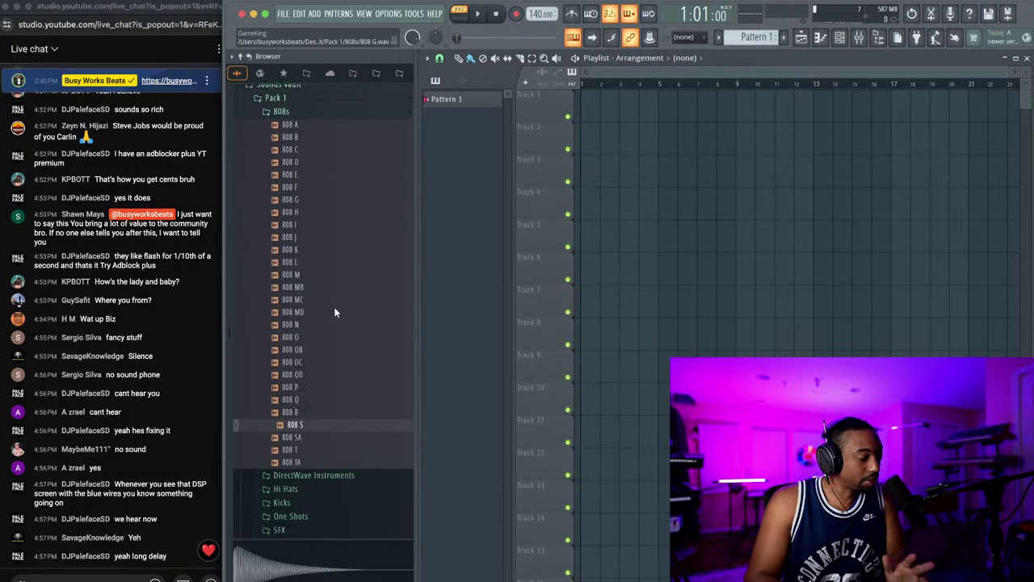
scroll(293, 258, "up", 3)
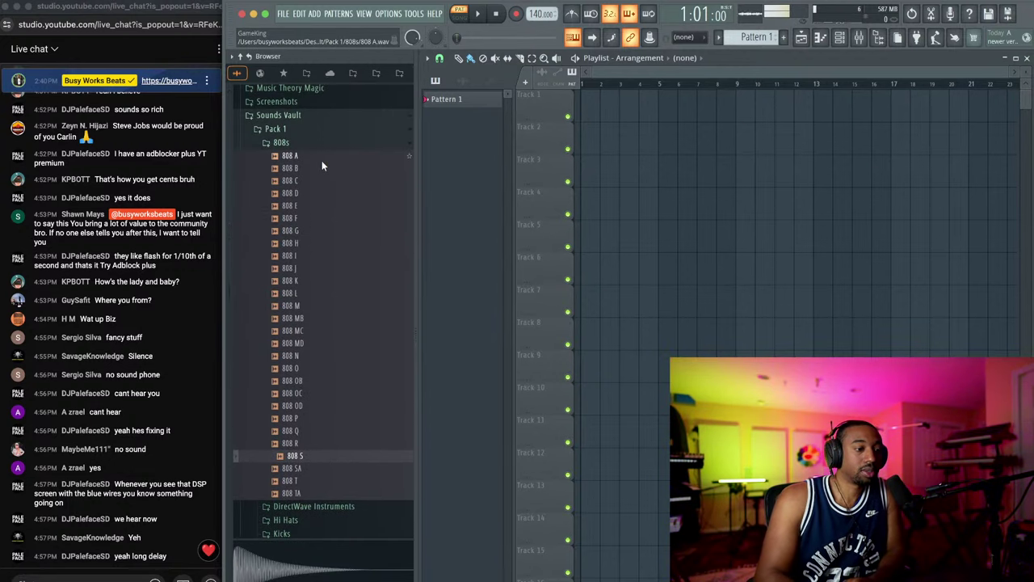
left_click(323, 160)
key("Down")
key("Down")
key("Down")
key("Down")
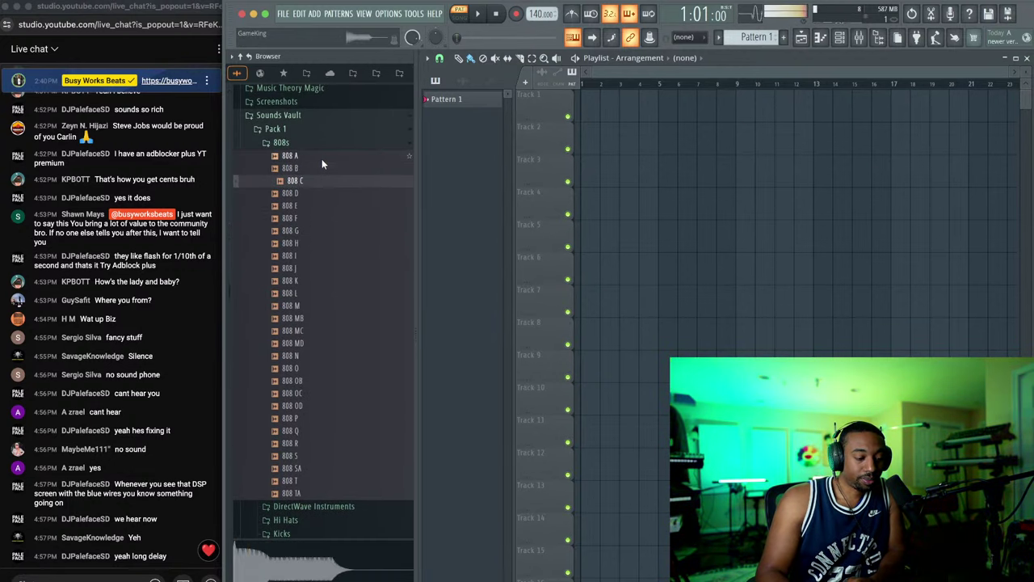
key("Down")
key("Down")
key("Down")
key("Down")
key("Down")
key("Down")
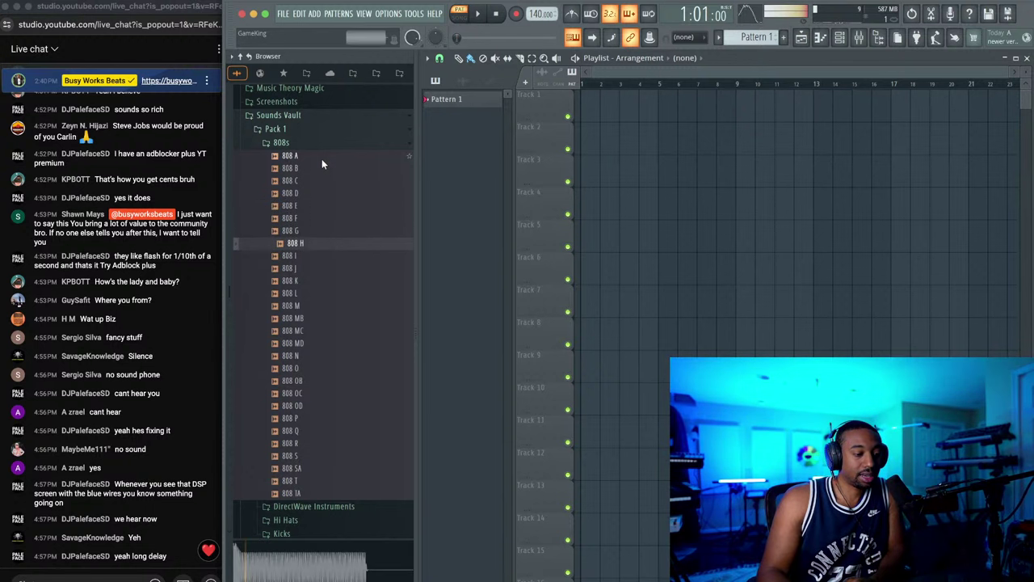
key("Down")
key("Down")
key("Down")
key("Down")
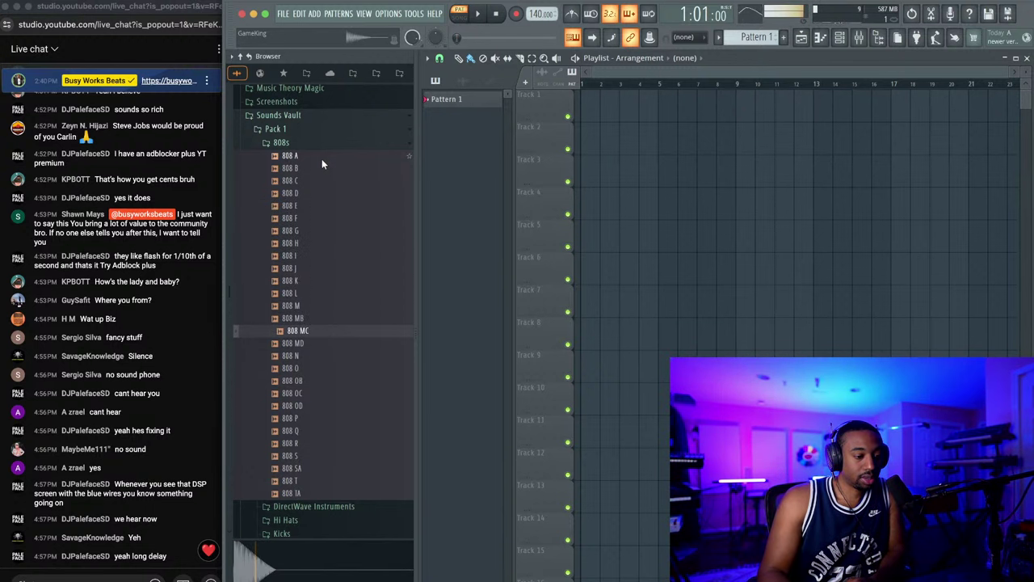
key("Down")
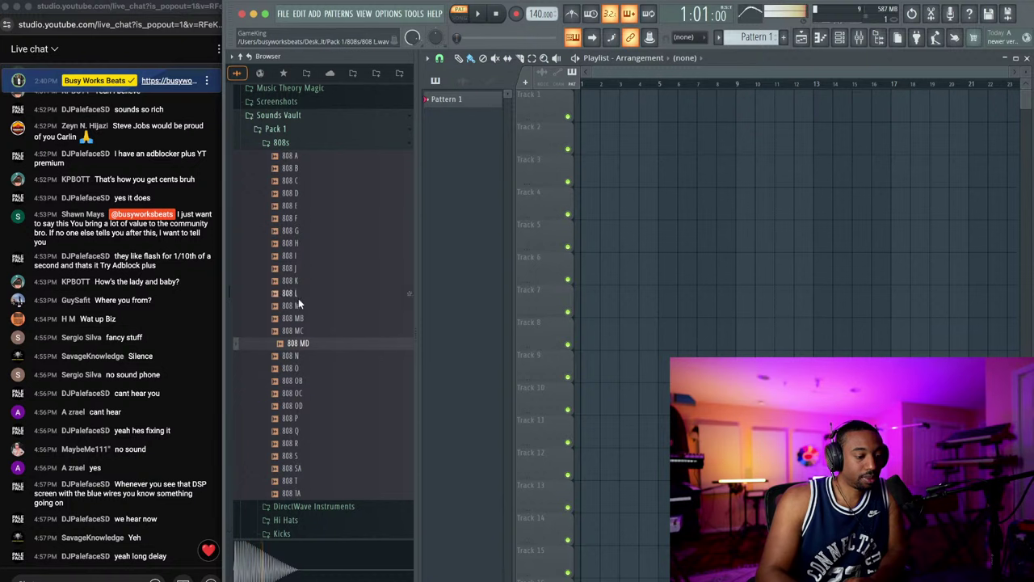
Step: Preview the remaining samples in the 808s folder, from 808 N through 808 TA
left_click(316, 356)
key("Down")
key("Down")
key("Down")
key("Down")
key("Down")
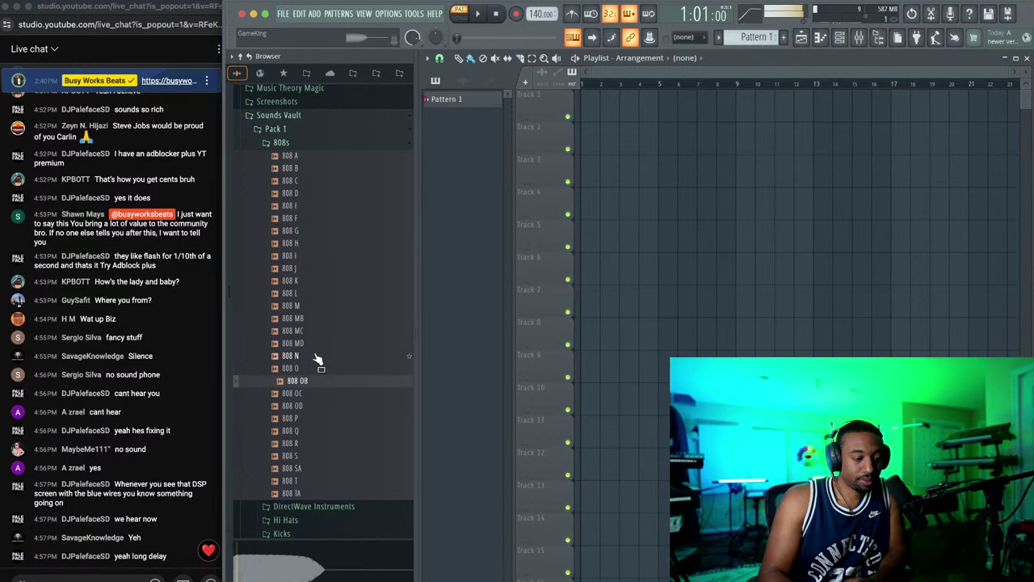
key("Down")
key("Down")
key("Down")
key("Down")
key("Down")
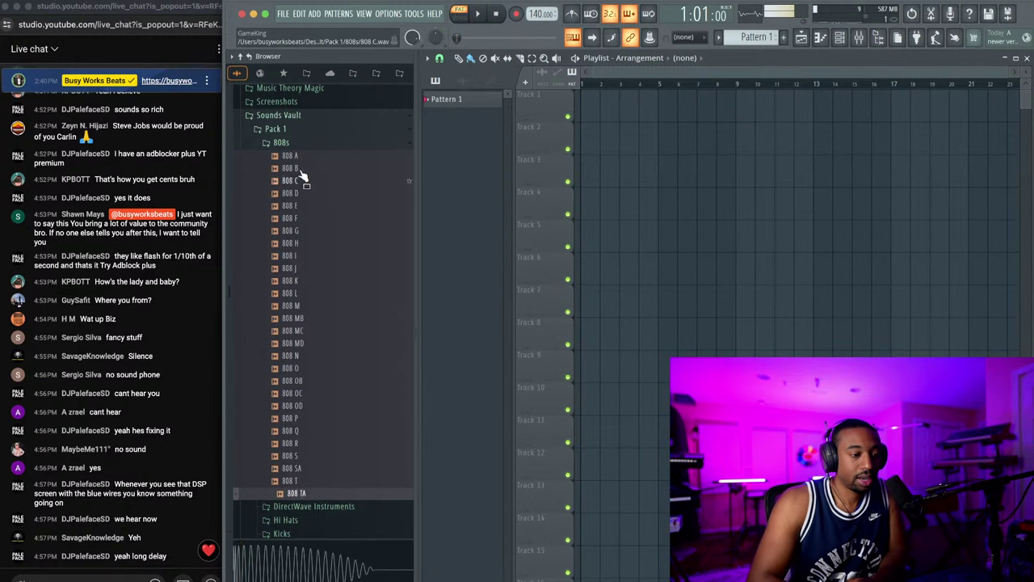
Step: Collapse the 808s folder, expand Hi Hats and preview its samples from Hi Hat A through Hi Hat I
left_click(295, 143)
left_click(305, 245)
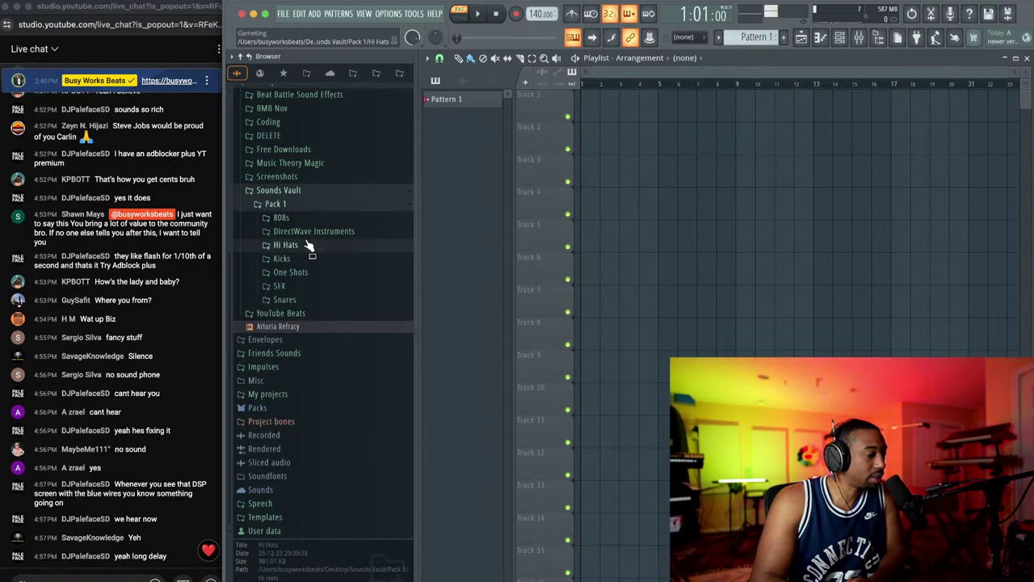
left_click(301, 321)
key("Down")
key("Down")
key("Down")
key("Down")
key("Down")
key("Down")
key("Down")
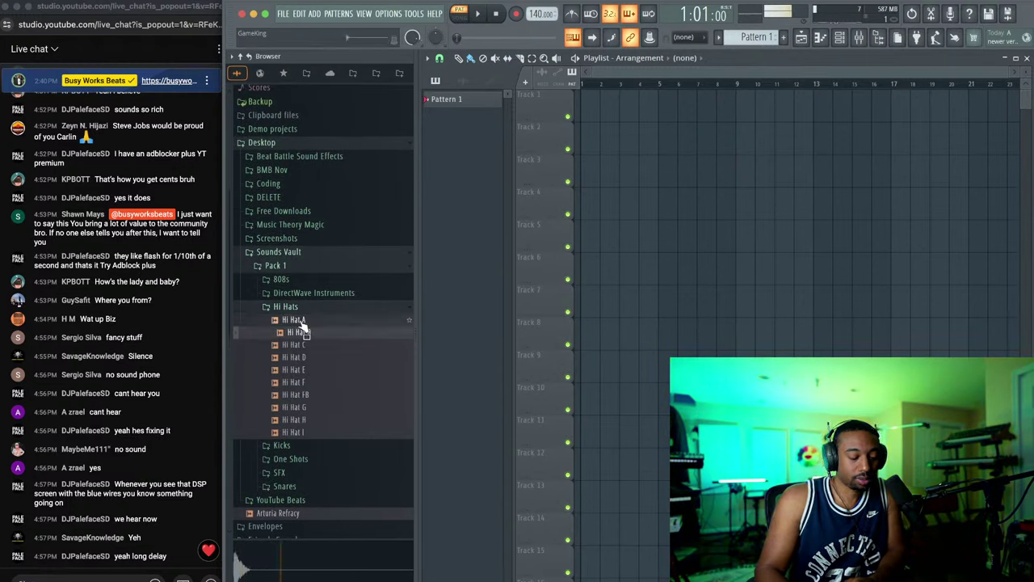
key("Down")
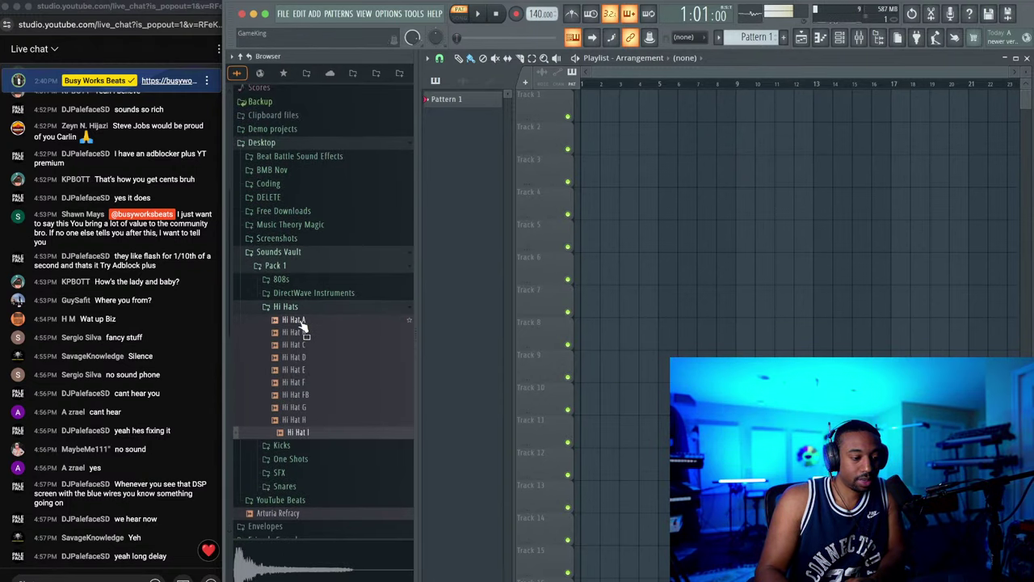
Step: Collapse the Hi Hats folder, expand the Kicks folder and preview the Kick 1 sample
left_click(306, 296)
left_click(306, 296)
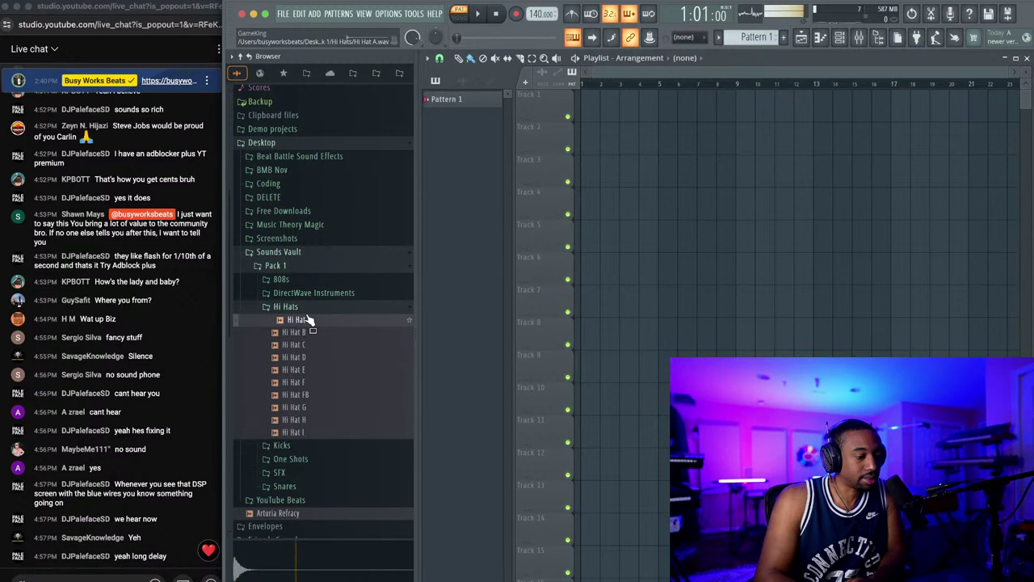
left_click(308, 311)
left_click(309, 320)
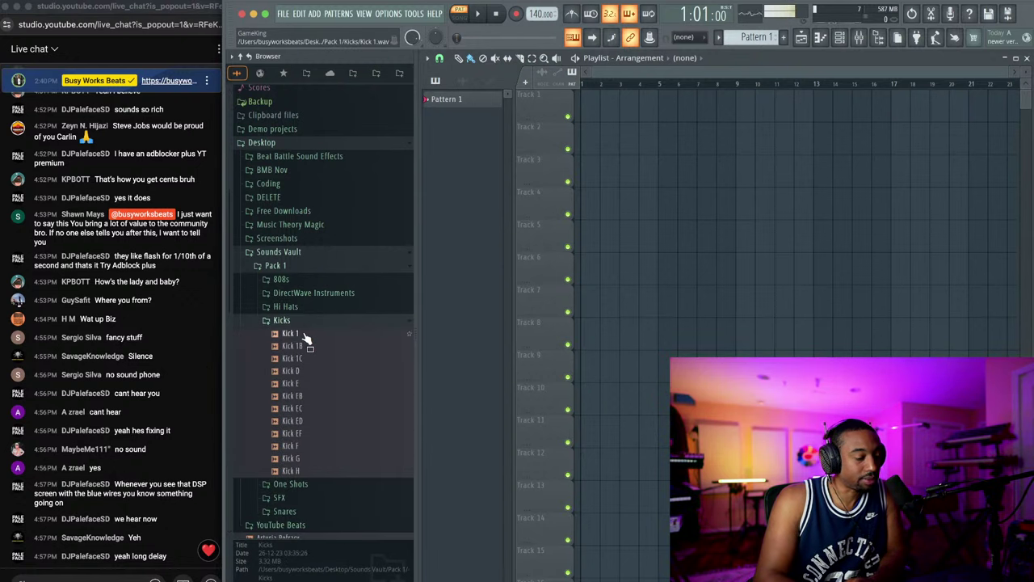
key("super+s")
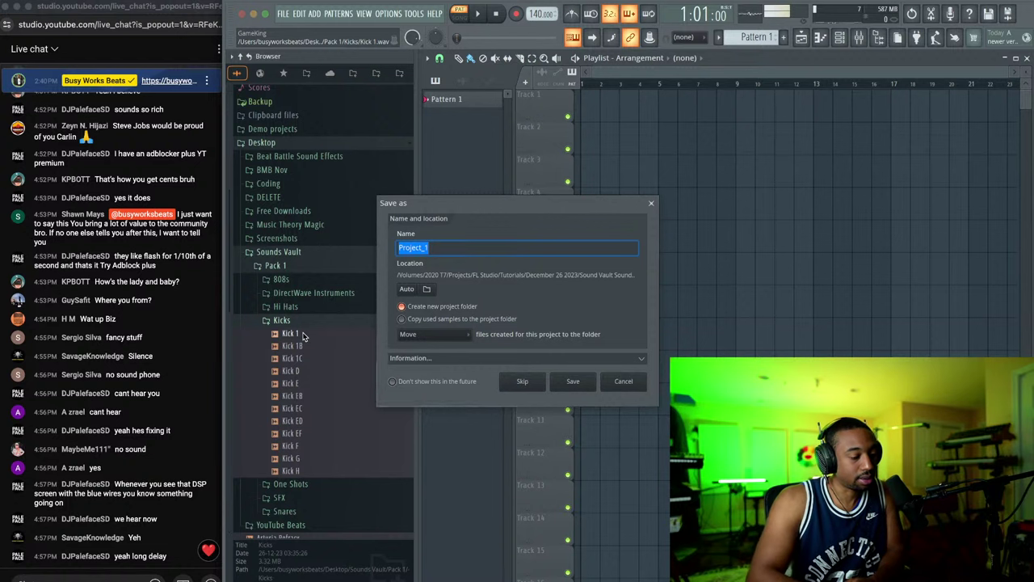
left_click(612, 377)
left_click(295, 334)
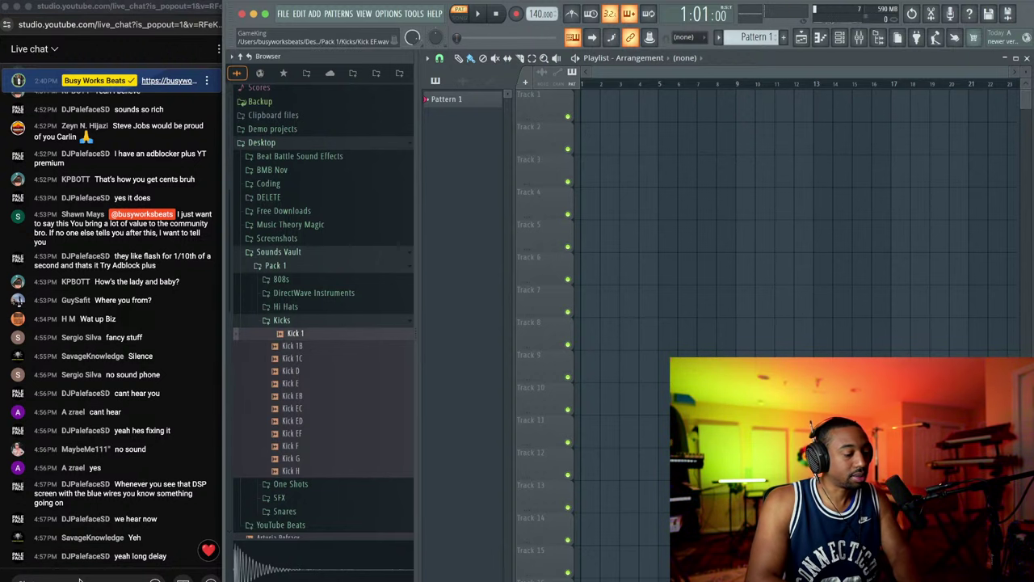
left_click(79, 580)
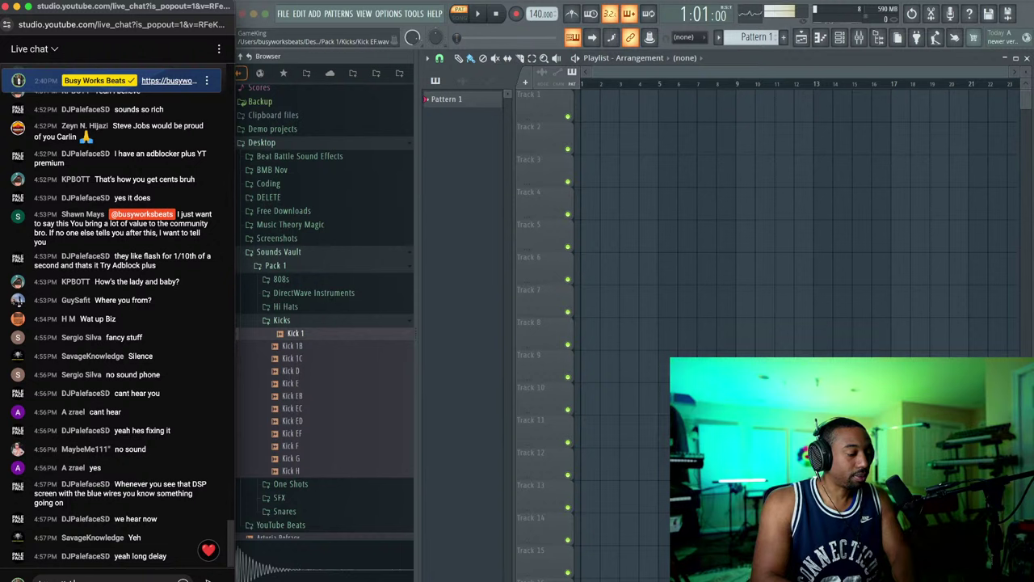
type("elay is long")
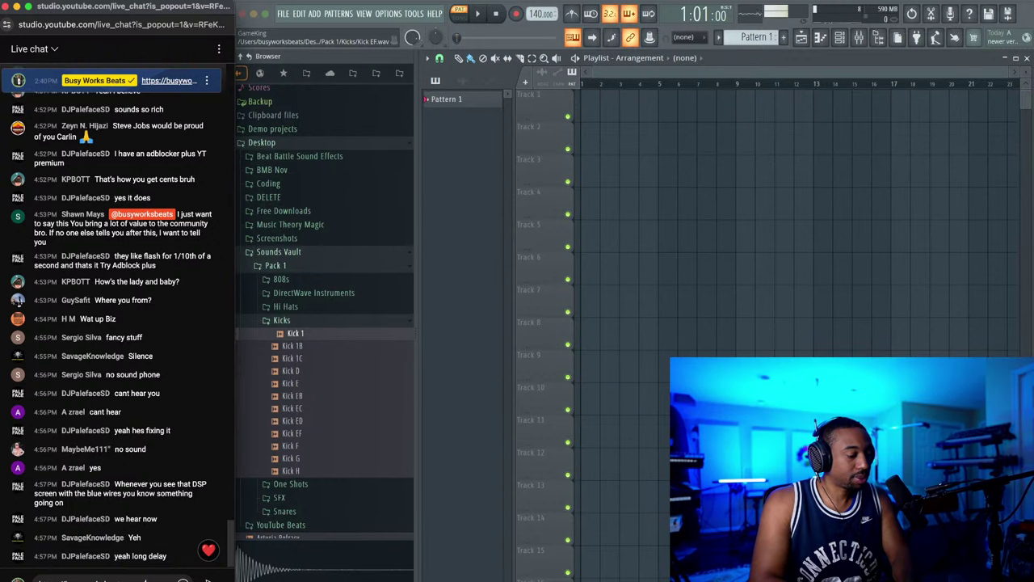
key("Return")
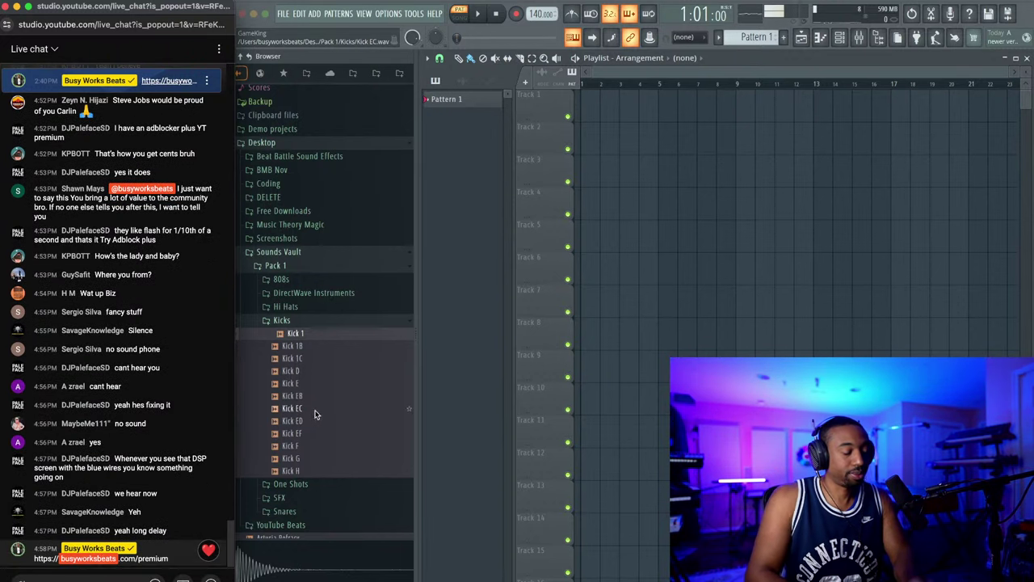
Step: Return to FL Studio and preview the kick samples from Kick 1B through Kick H
left_click(327, 349)
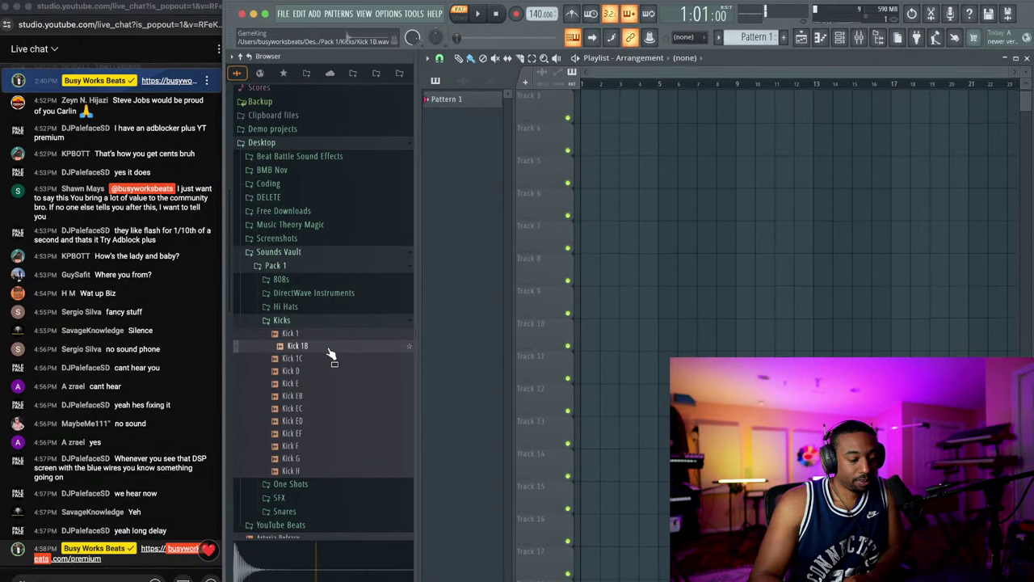
key("Down")
key("Down")
key("Down")
key("Down")
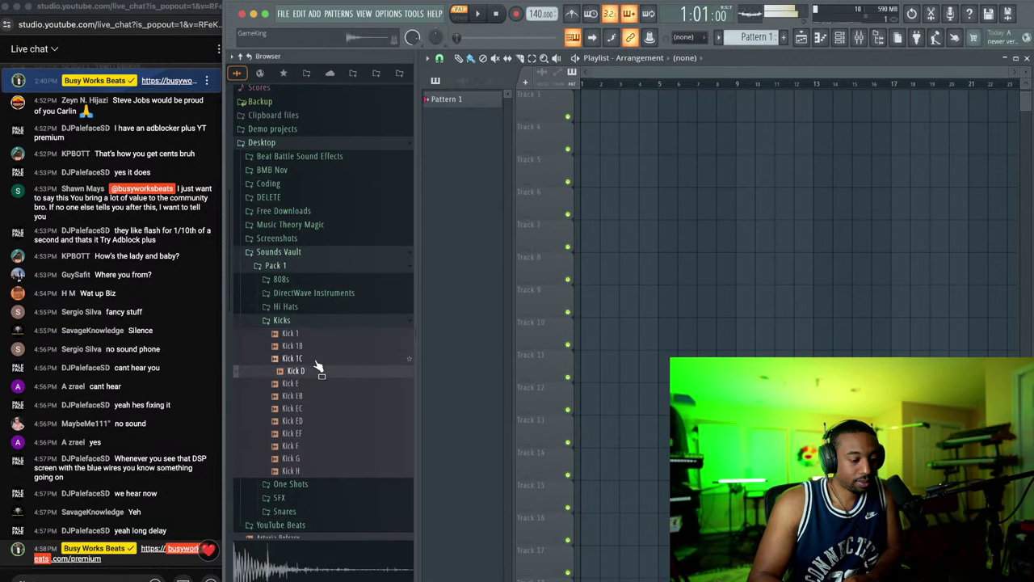
key("Down")
key("Down")
key("Down")
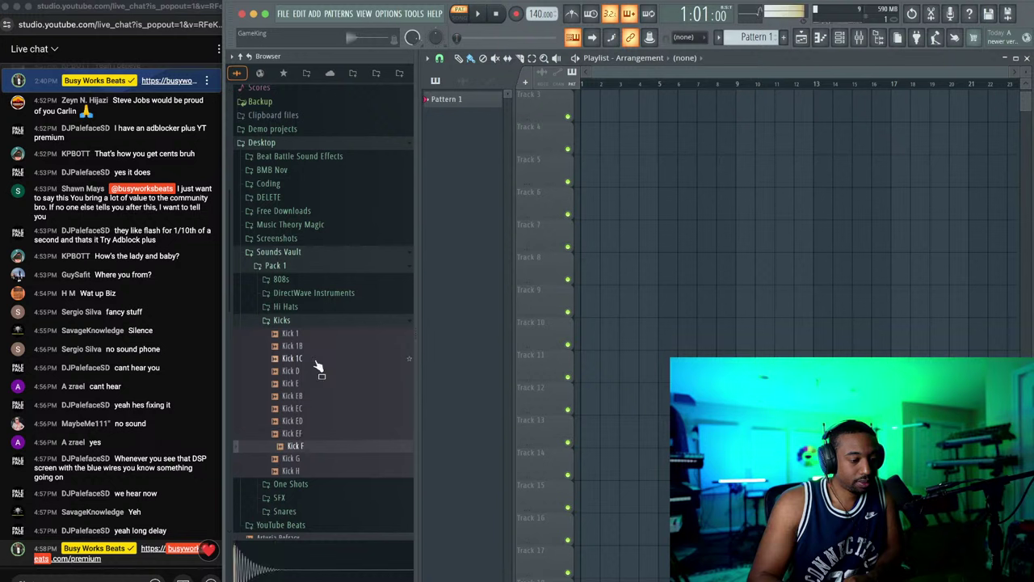
key("Up")
key("Down")
key("Down")
key("Down")
key("Down")
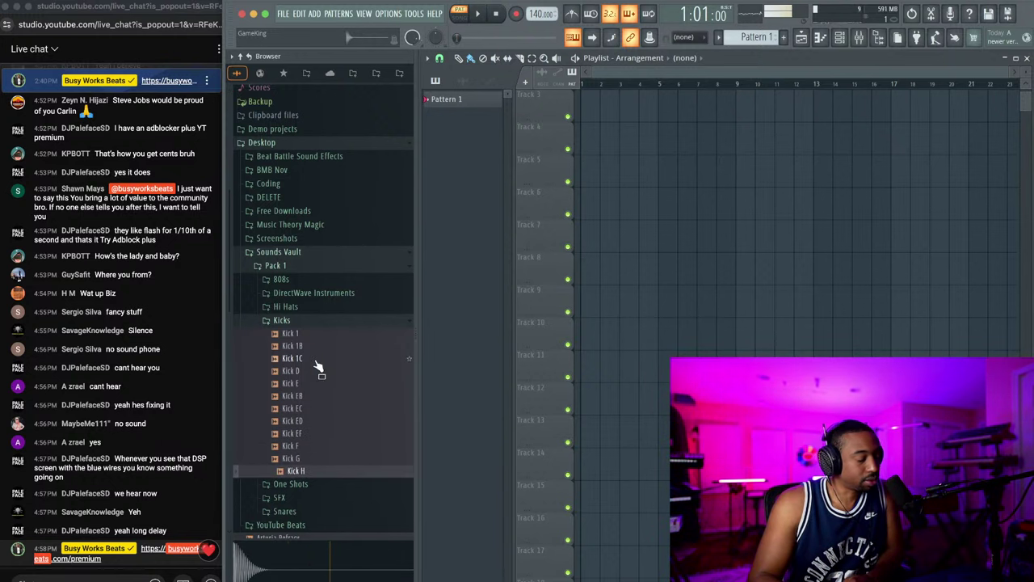
key("Up")
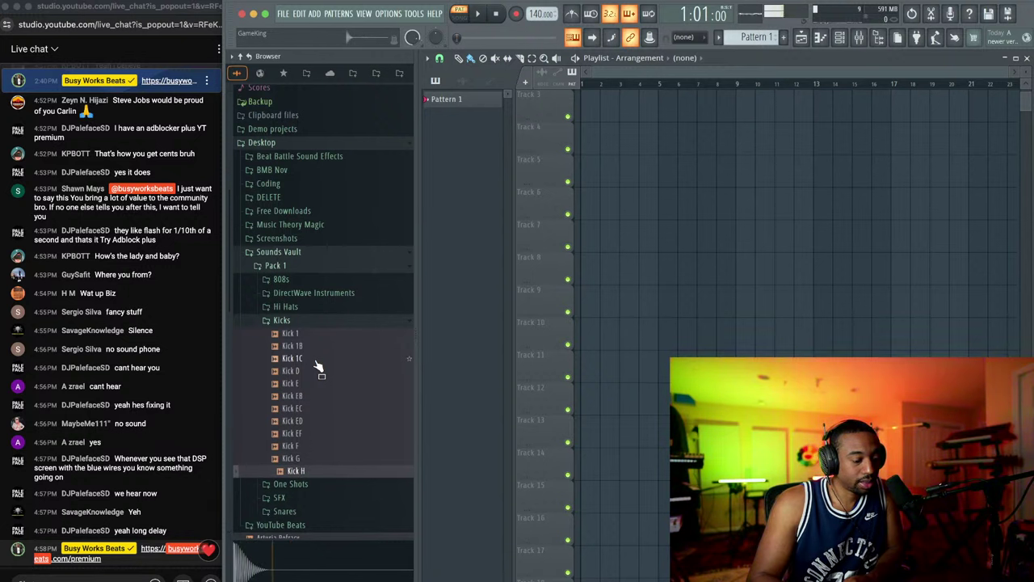
Step: Collapse Kicks, expand the Bell folder in One Shots, preview Bell C5, C3 and C1, and collapse Bell
left_click(293, 321)
left_click(295, 334)
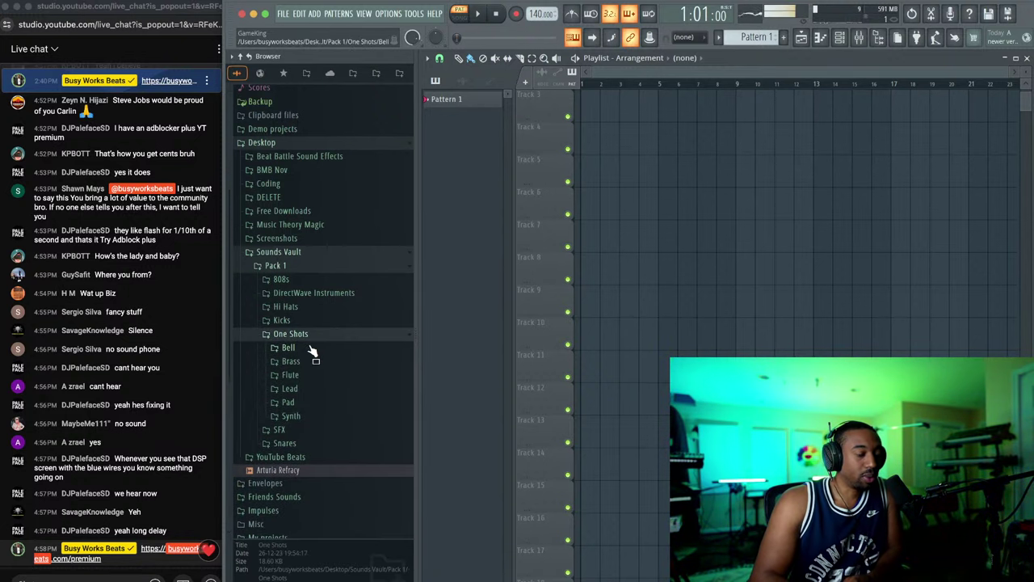
left_click(310, 347)
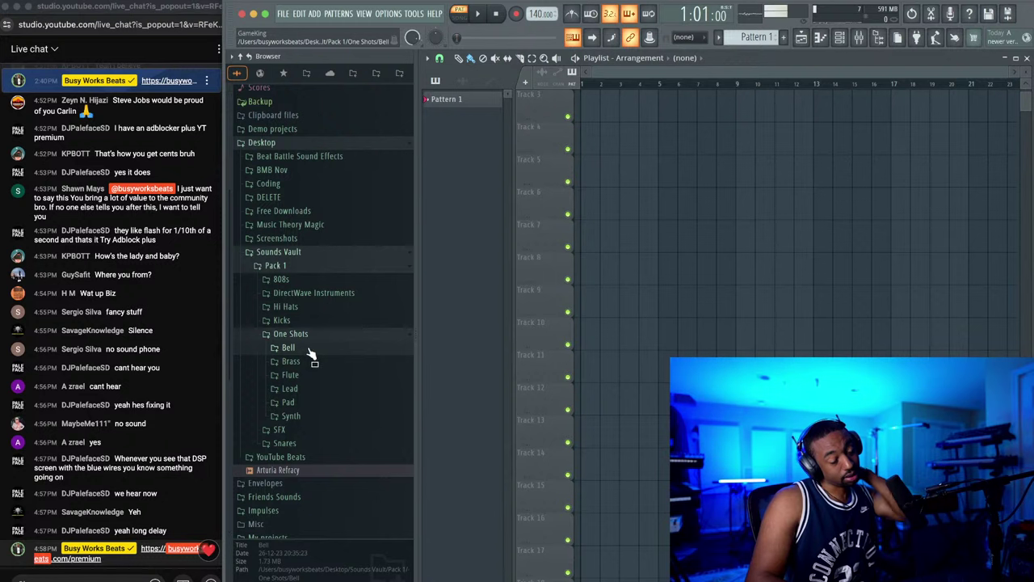
left_click(325, 424)
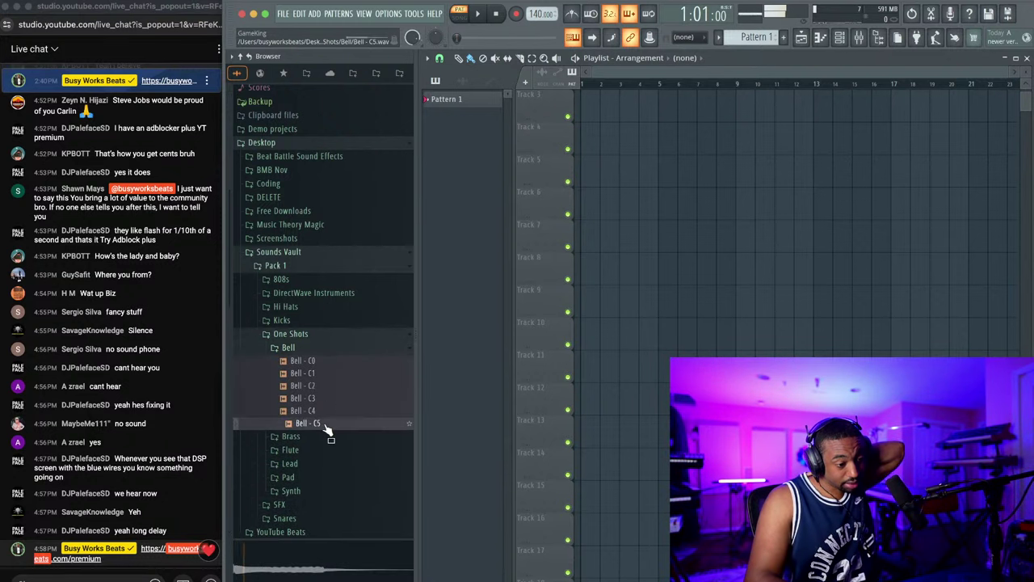
left_click(322, 399)
left_click(321, 374)
left_click(314, 351)
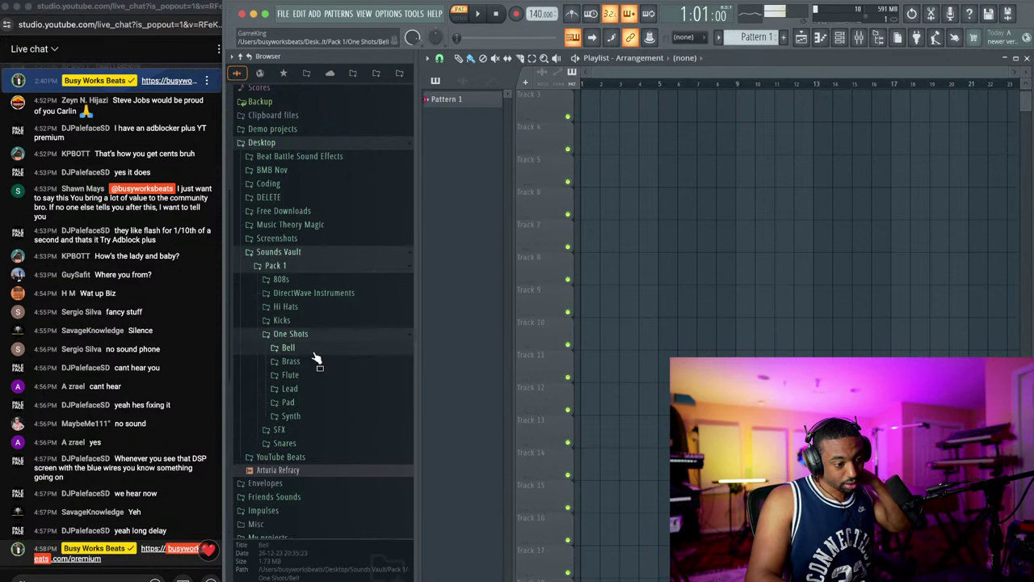
Step: Expand the Brass folder in One Shots, preview Brass C0 and C3, and collapse the folder
left_click(314, 362)
left_click(328, 377)
left_click(329, 411)
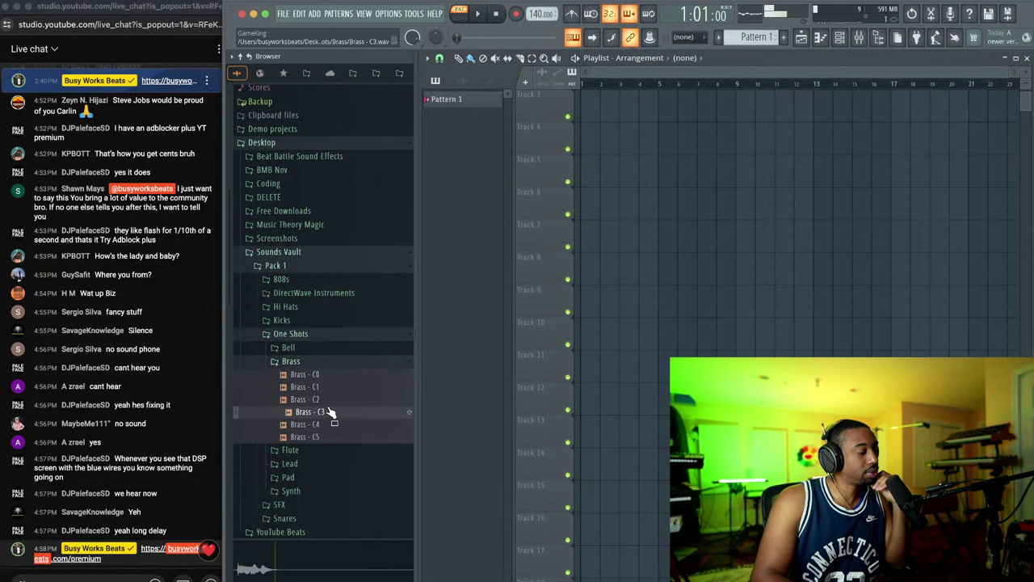
left_click(318, 362)
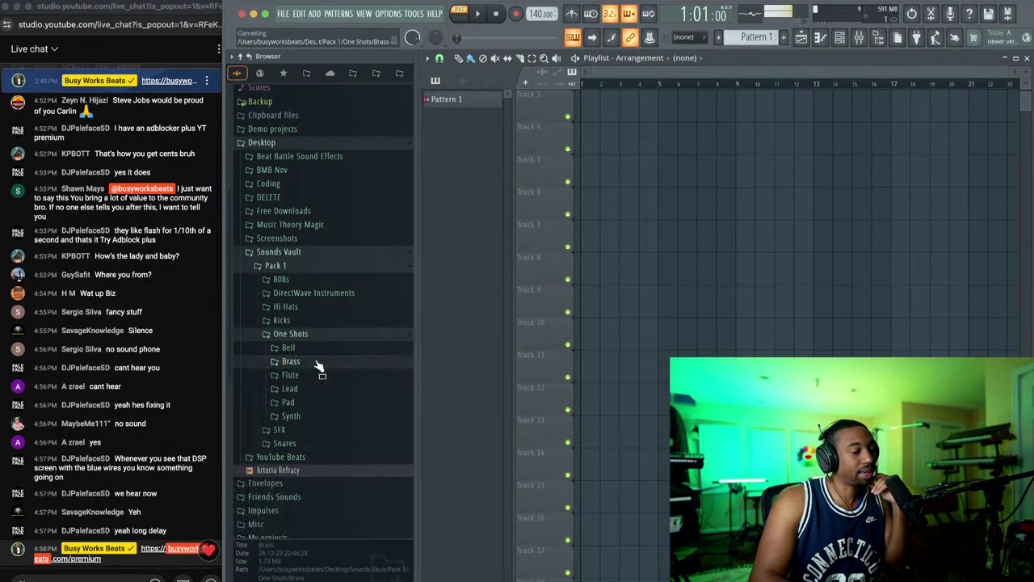
Step: Open the Synth preset from the DirectWave Instruments folder in a new channel, and show the channel rack with the Synth window closed
left_click(315, 294)
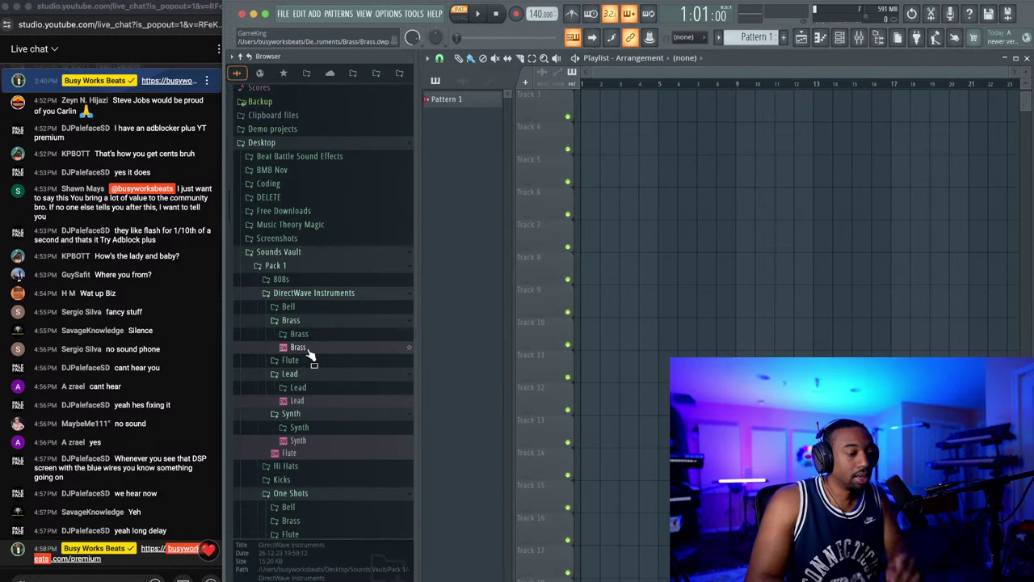
right_click(312, 440)
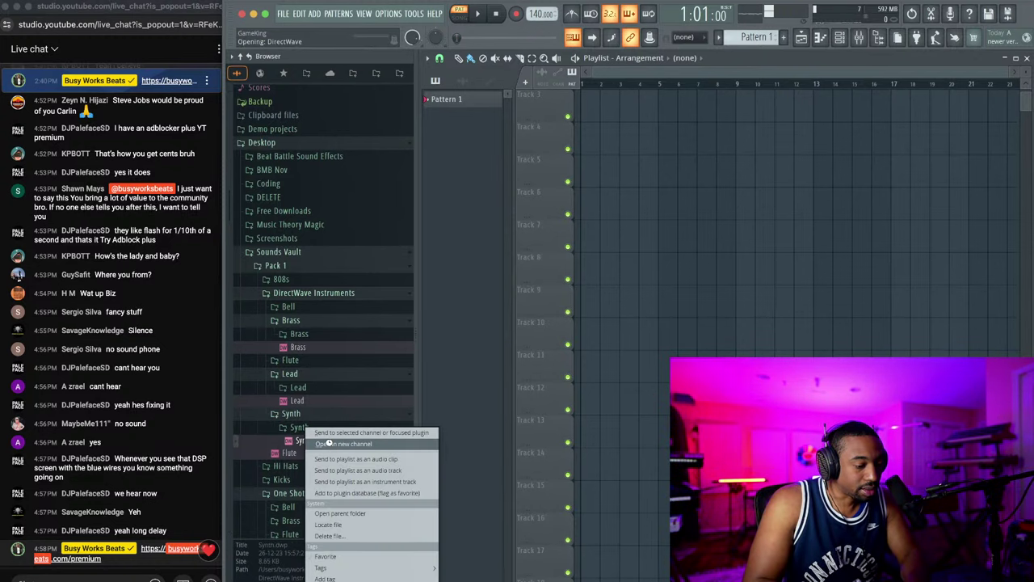
left_click(340, 444)
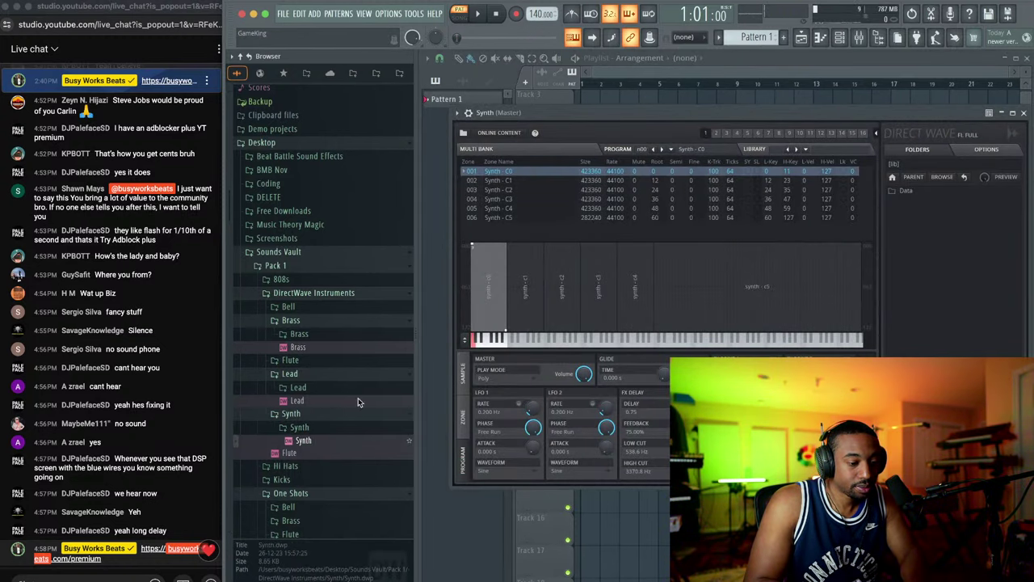
left_click(840, 39)
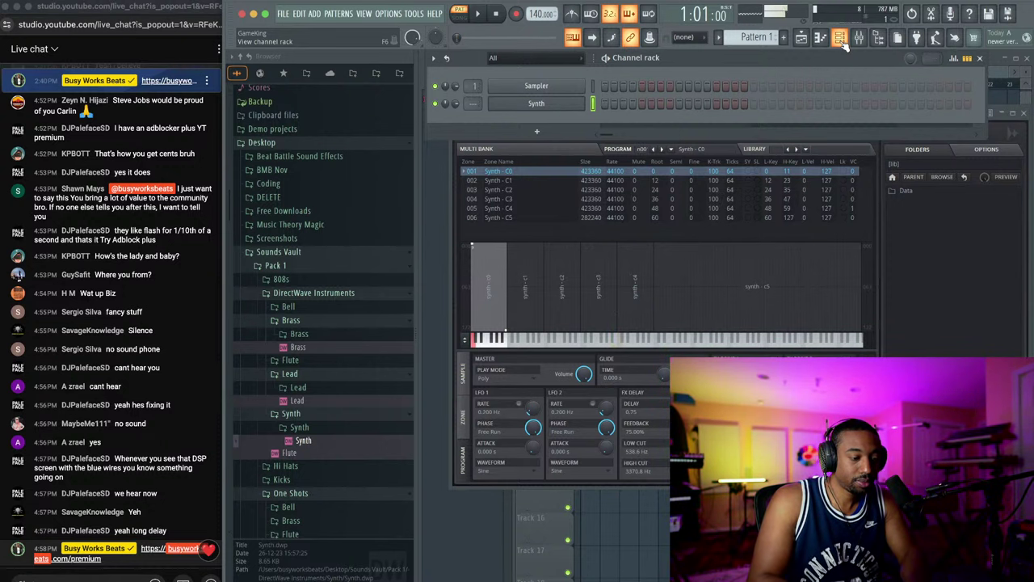
left_click(536, 102)
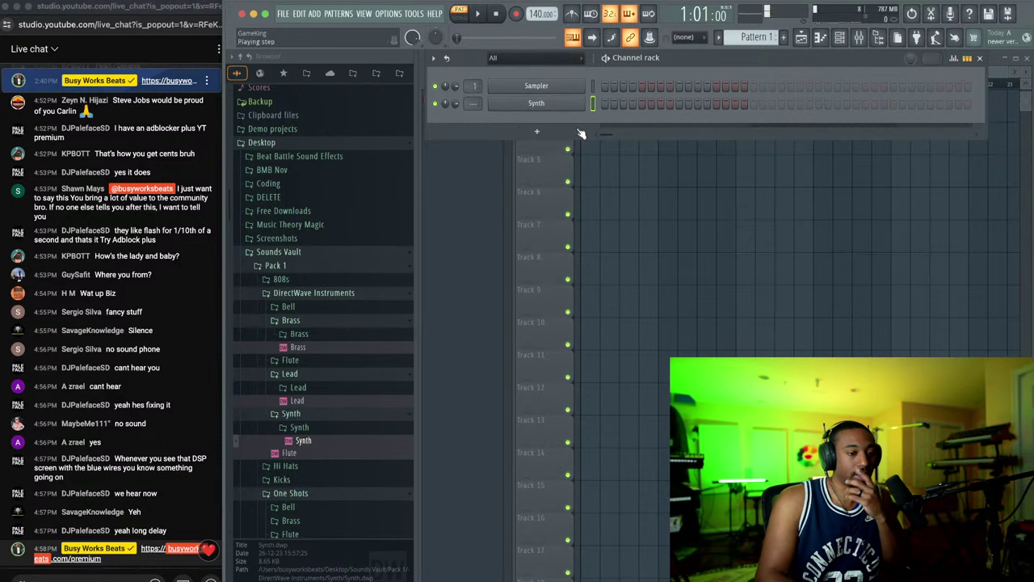
Step: Collapse DirectWave Instruments and One Shots, expand the SFX folder in Pack 1, and preview SFX 1
left_click(322, 293)
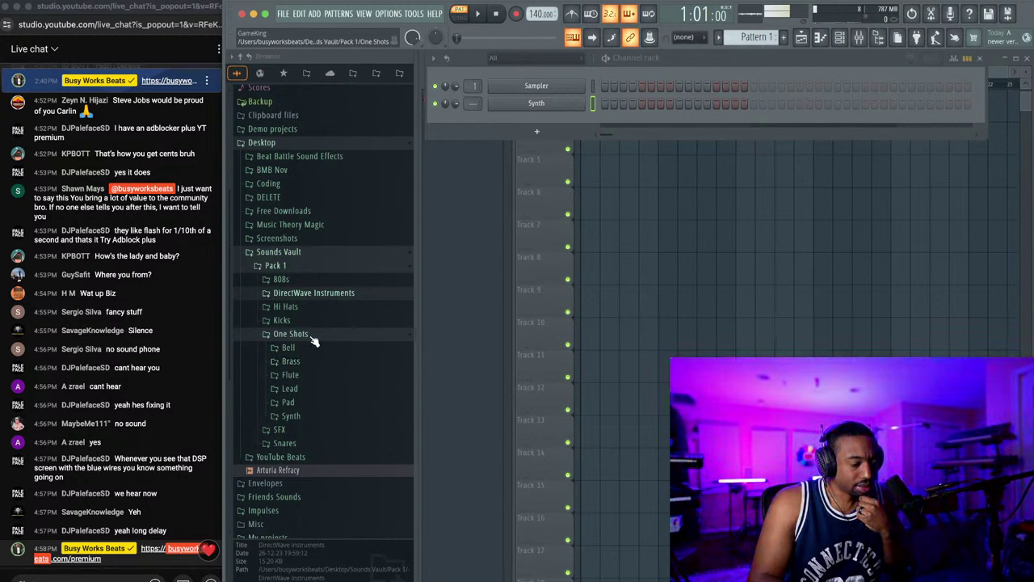
left_click(313, 338)
left_click(313, 349)
left_click(313, 362)
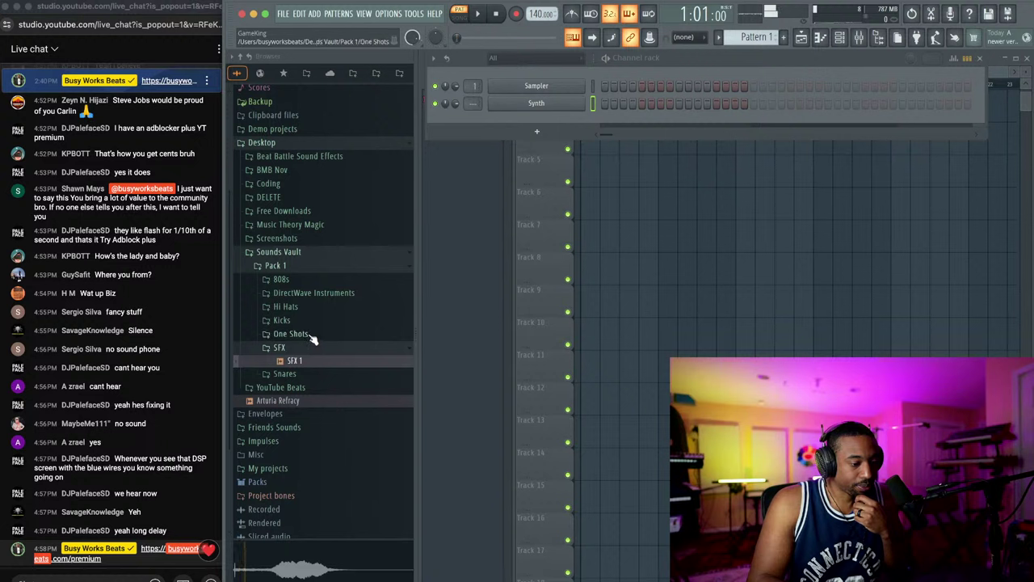
Step: Expand One Shots and its Pad folder, preview Pad C1, and collapse Pad
left_click(313, 338)
left_click(312, 402)
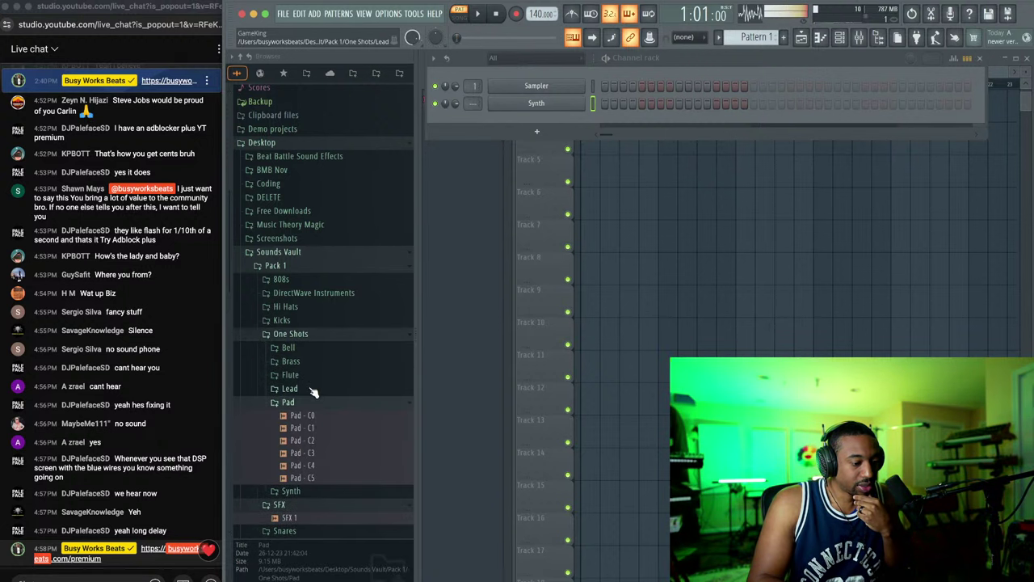
left_click(307, 427)
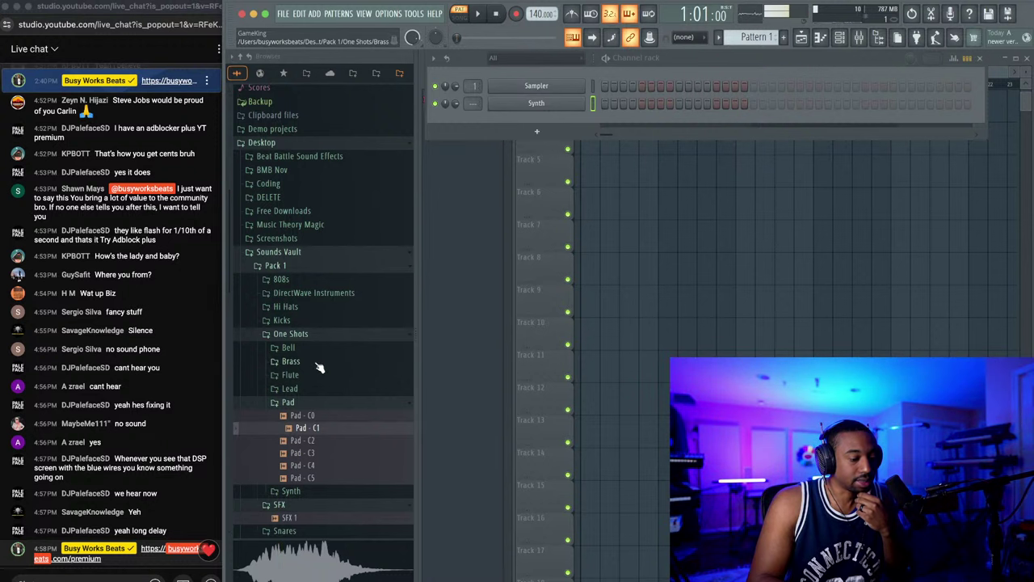
left_click(312, 402)
Step: Expand the Snares folder in Pack 1 and preview the samples from Snare A through Snare LB in order
scroll(311, 407, "down", 2)
left_click(307, 408)
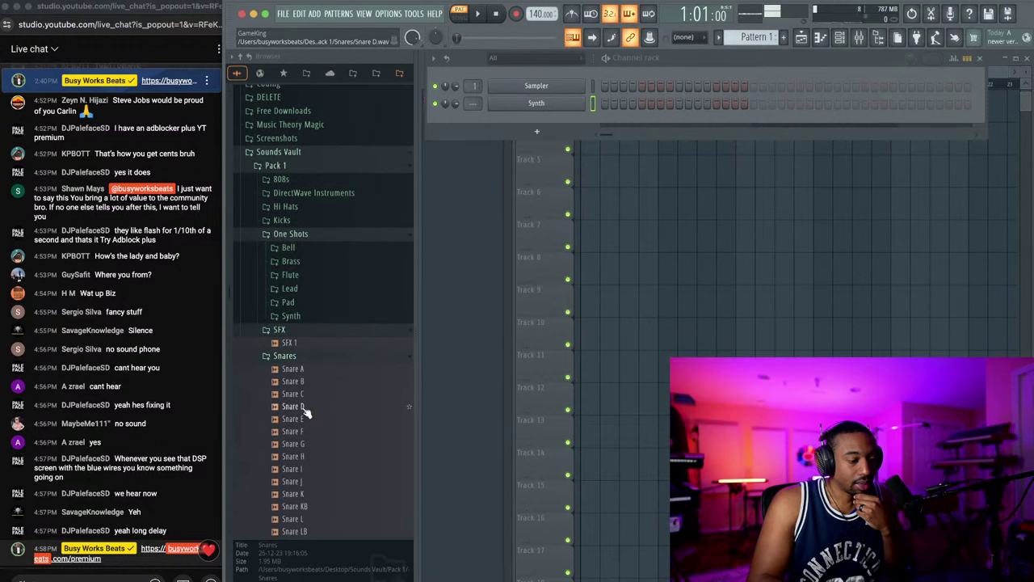
left_click(305, 370)
key("Down")
key("Down")
key("Down")
key("Down")
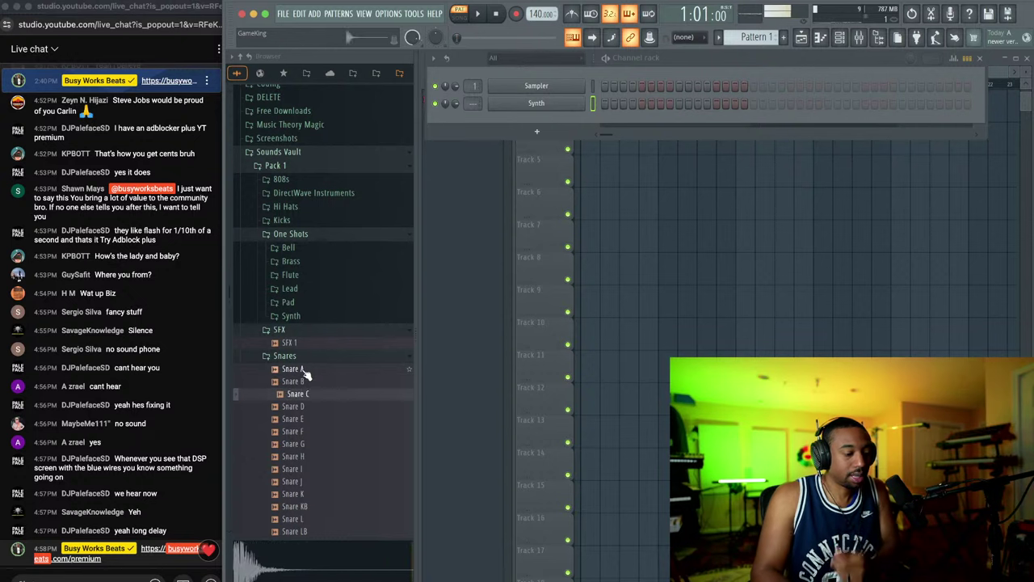
key("Down")
key("Down")
key("Down")
key("Down")
key("Down")
key("Down")
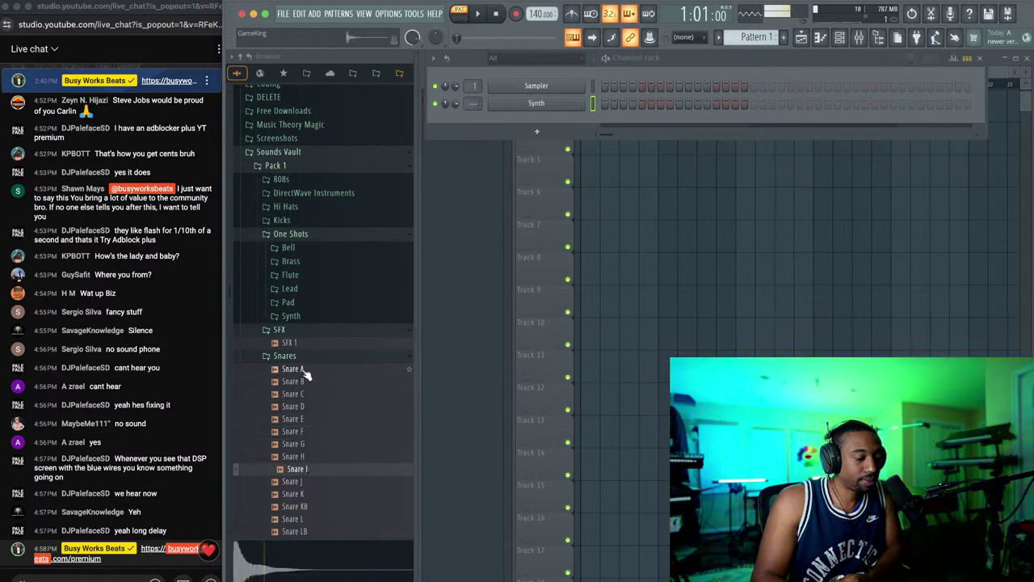
key("Down")
key("Down")
key("Down")
key("Down")
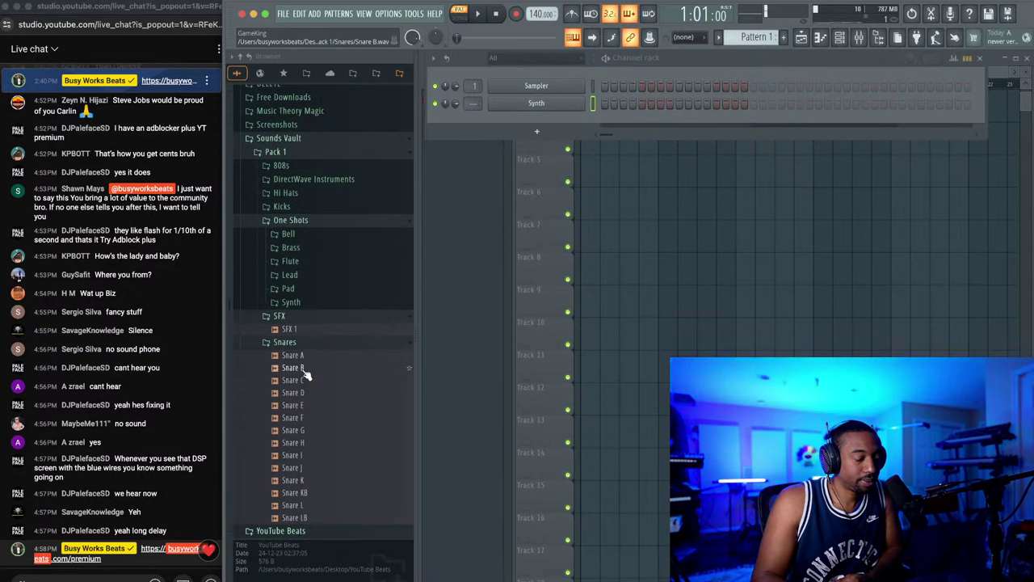
Step: Collapse the Snares folder and the whole Pack 1 folder in the Sounds Vault
left_click(311, 342)
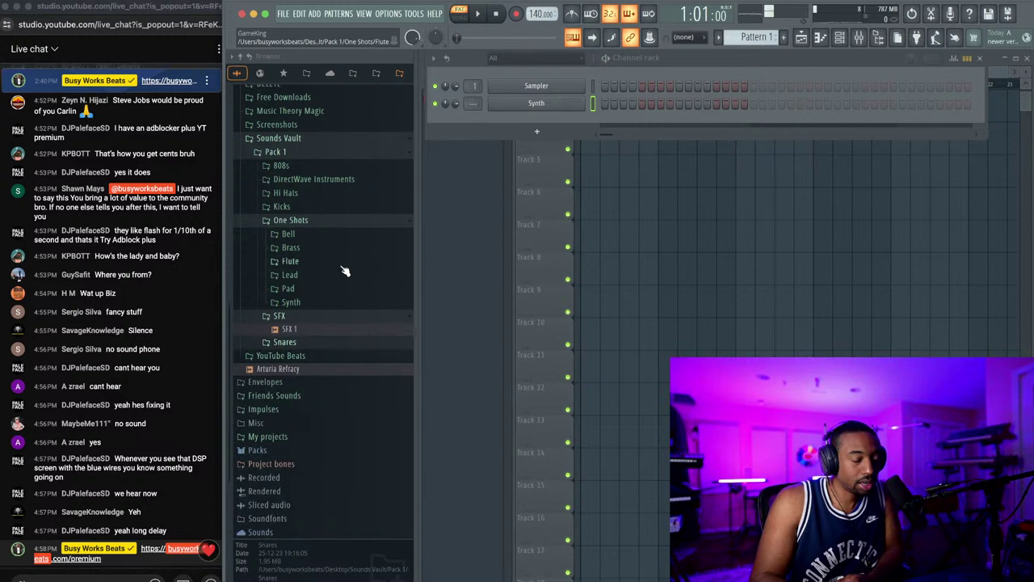
scroll(345, 270, "up", 5)
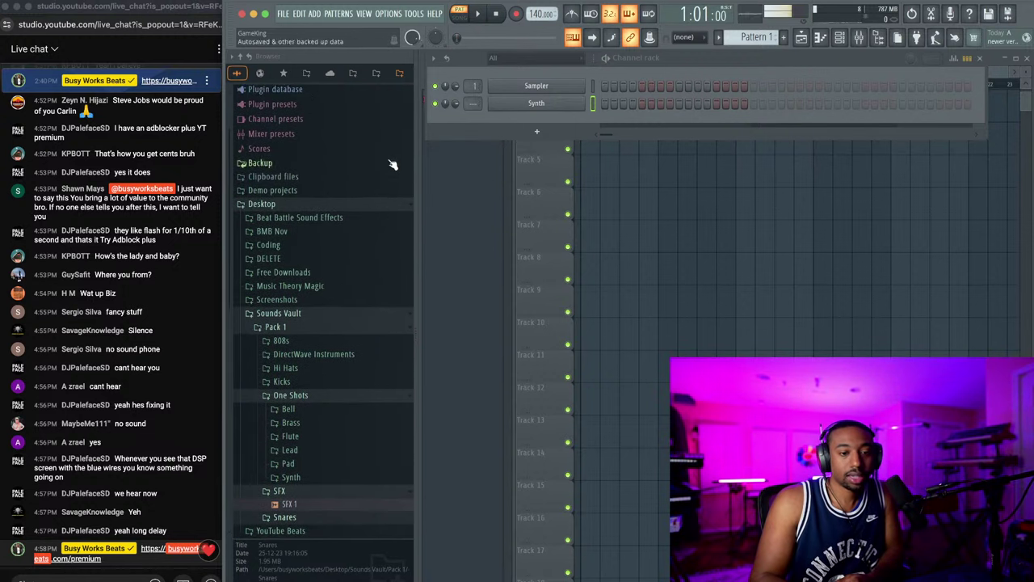
left_click(345, 330)
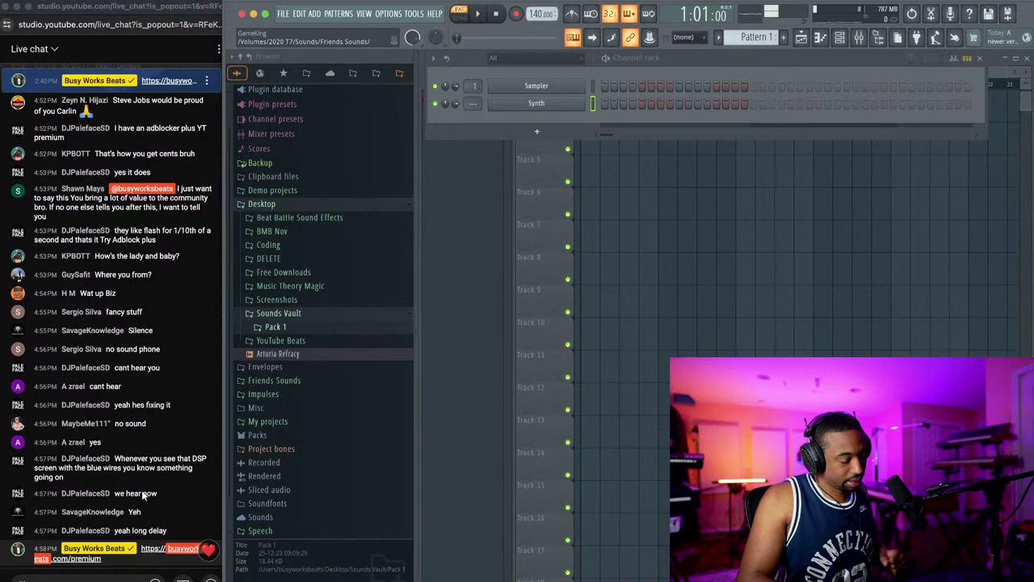
Step: Bring the web browser to the front and show its list of open windows
left_click(121, 580)
right_click(121, 580)
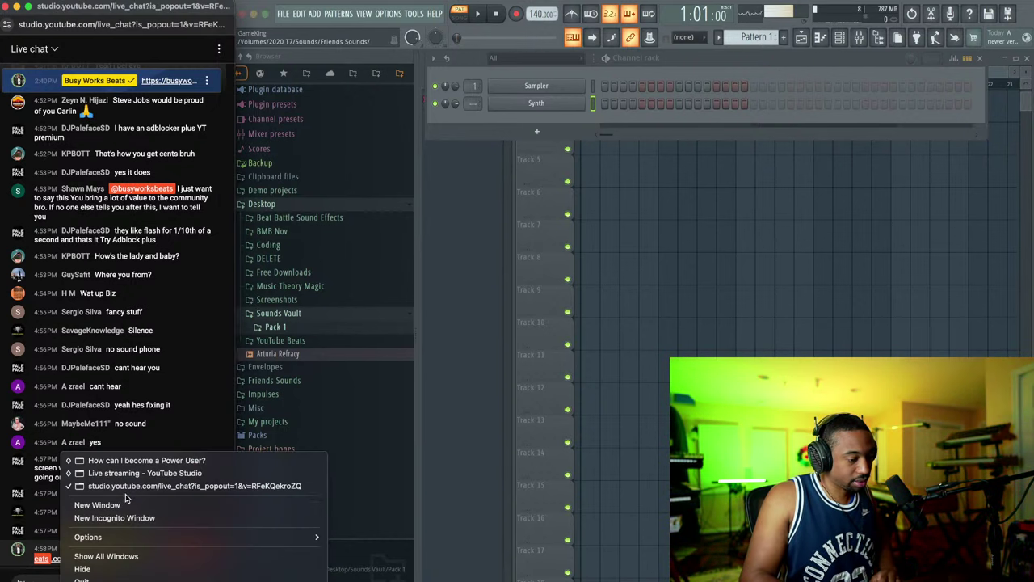